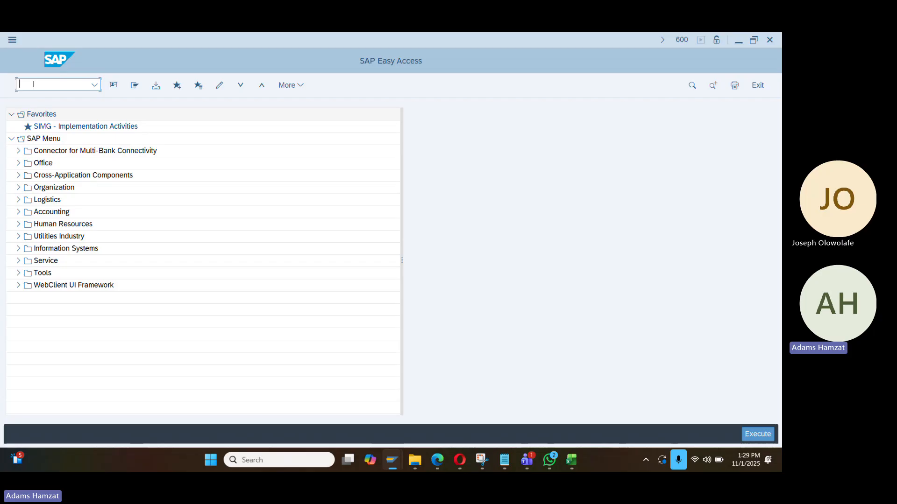
# Open the IMG from the SIMG favorite and expand Enterprise Structure > Definition > Financial Accounting
pyautogui.doubleClick(97, 127)
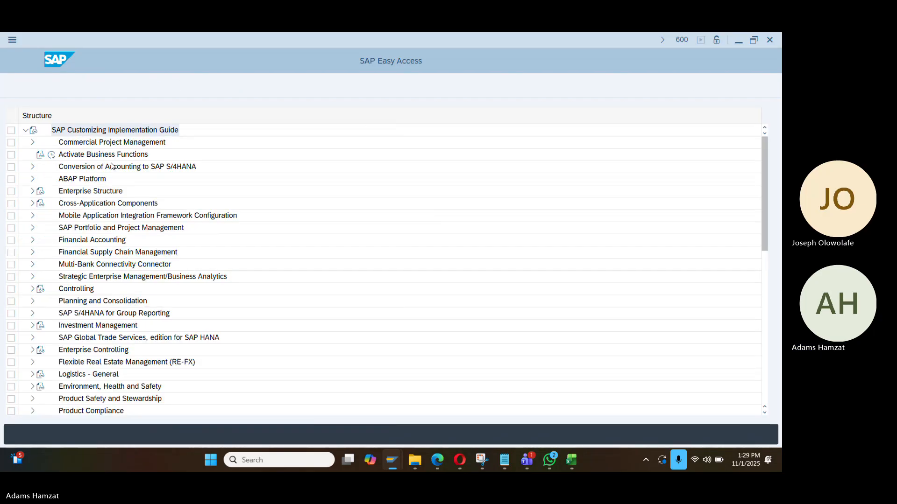
pyautogui.click(33, 191)
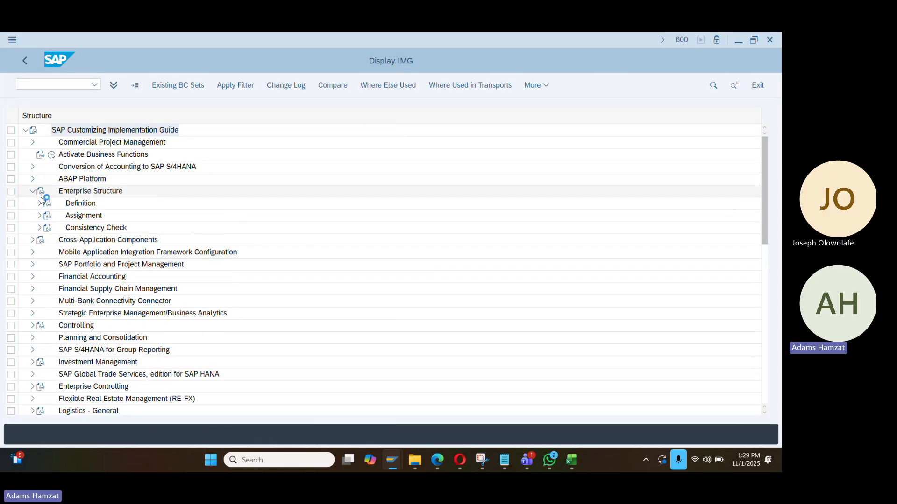
pyautogui.click(39, 203)
pyautogui.click(47, 216)
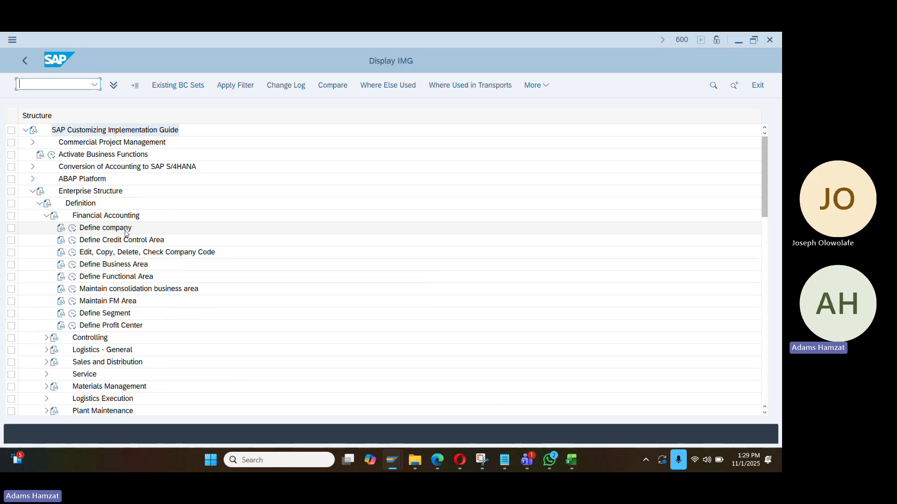
# In Define company, add a new company DA00 named Dangote Group
pyautogui.click(74, 231)
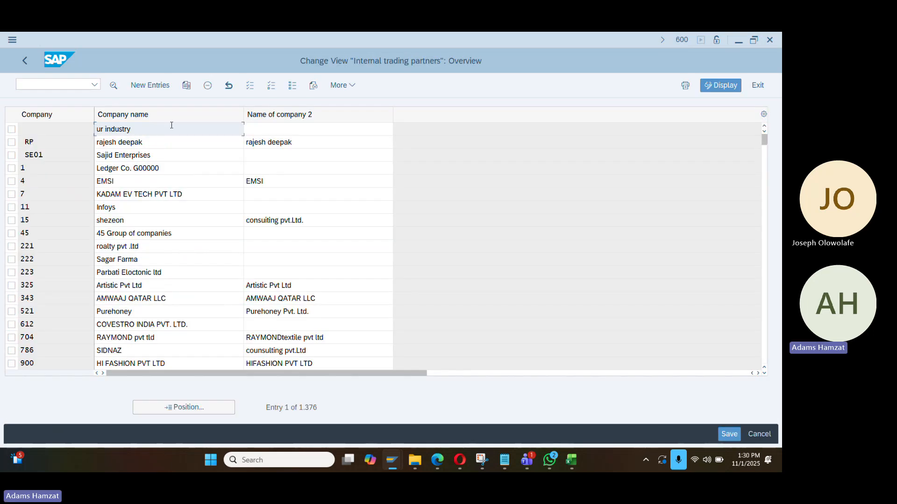
pyautogui.click(152, 86)
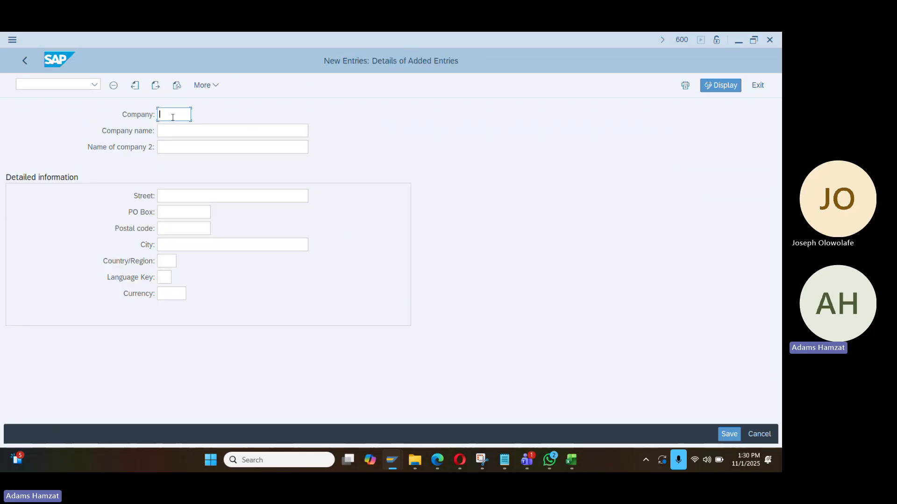
pyautogui.write('DAn')
pyautogui.write('01')
pyautogui.click(189, 130)
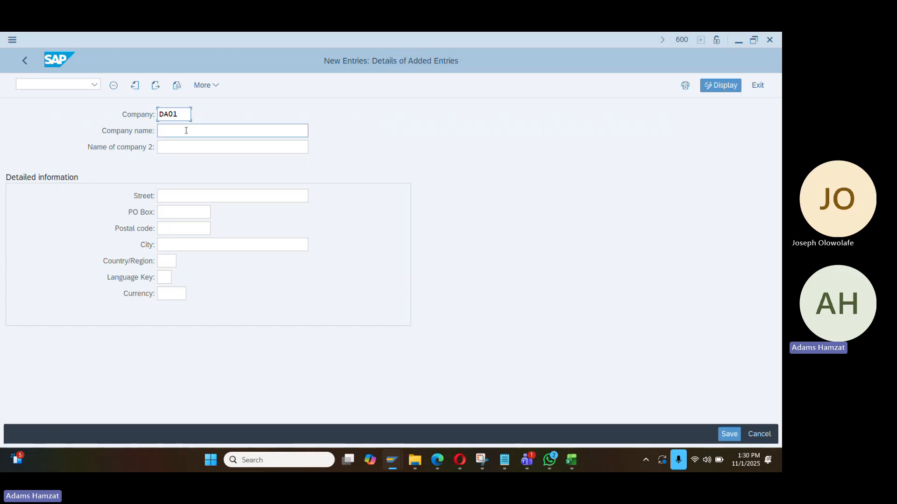
pyautogui.click(176, 128)
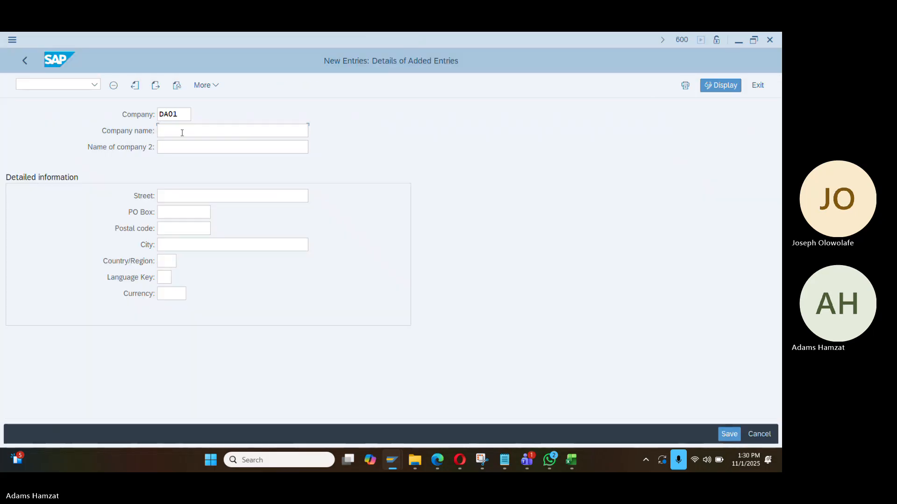
pyautogui.click(181, 113)
pyautogui.press('BackSpace')
pyautogui.write('0')
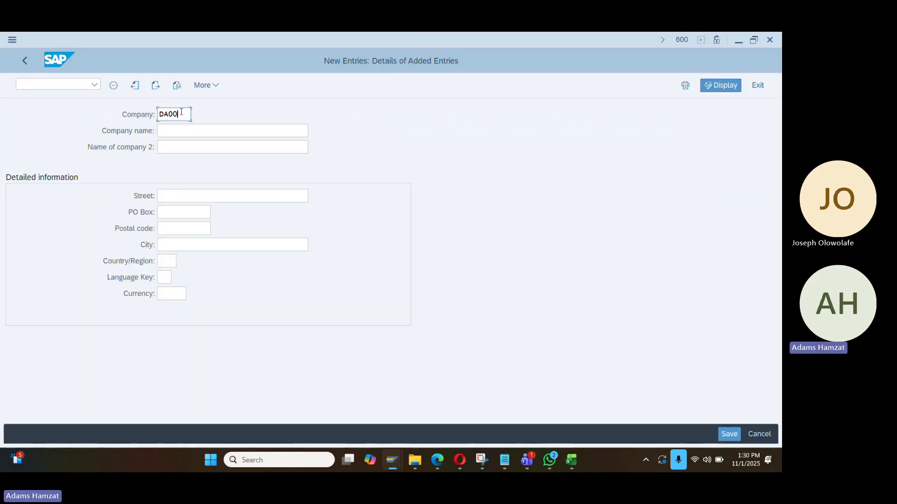
pyautogui.click(183, 130)
pyautogui.write('Dang')
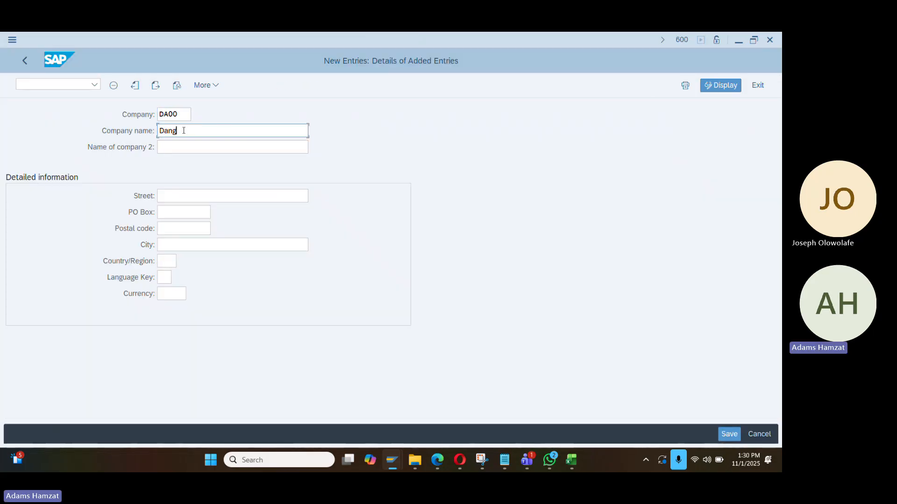
pyautogui.write('ote Group')
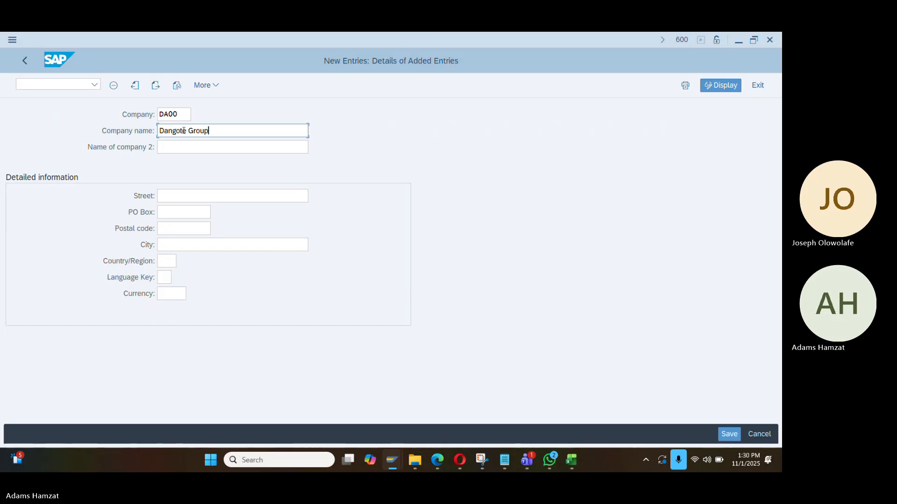
pyautogui.hotkey('ctrl', 'a')
# Enter street Lagos, PO box 999999 and country NG (Nigeria)
pyautogui.click(194, 197)
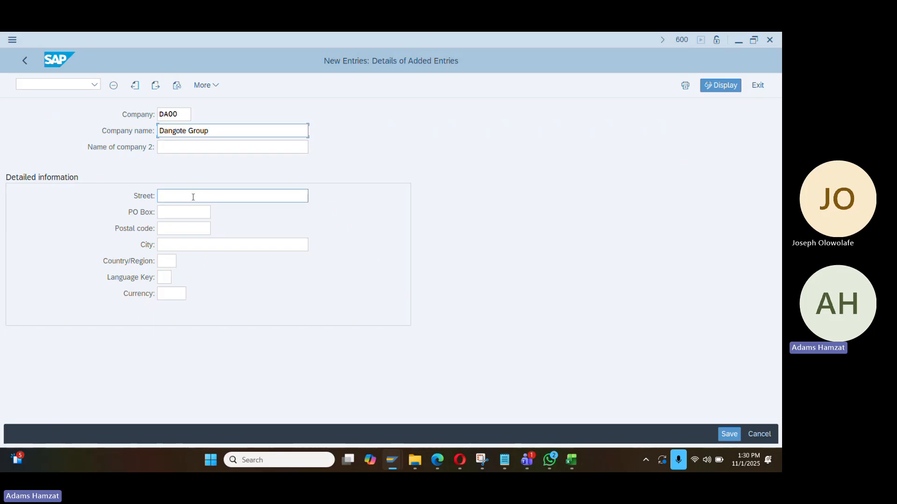
pyautogui.write('Lagos')
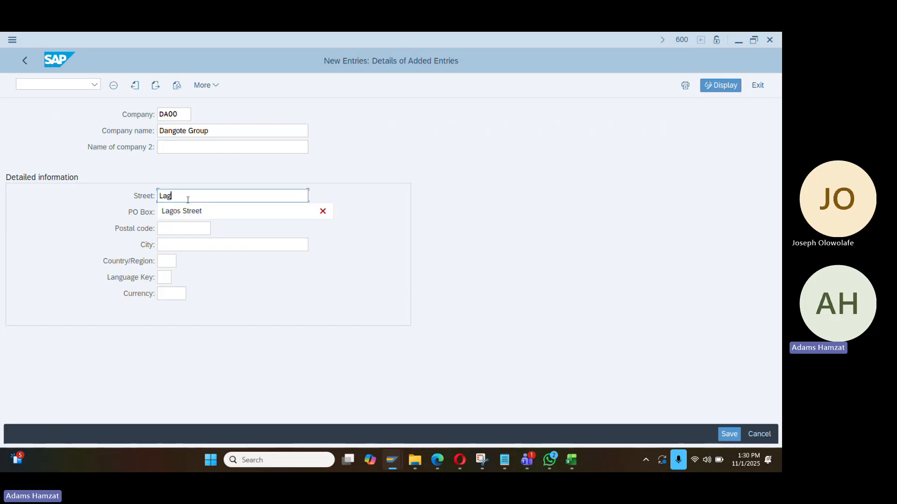
pyautogui.press('Tab')
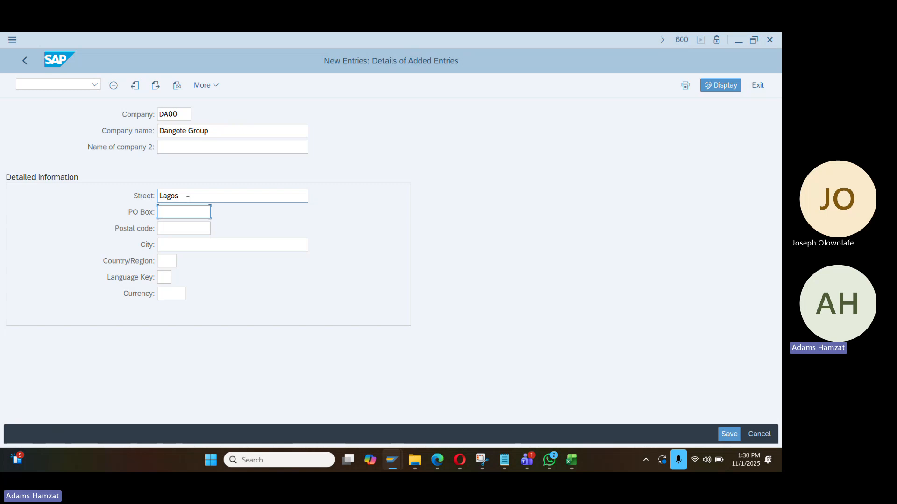
pyautogui.write('999999')
pyautogui.press('Tab')
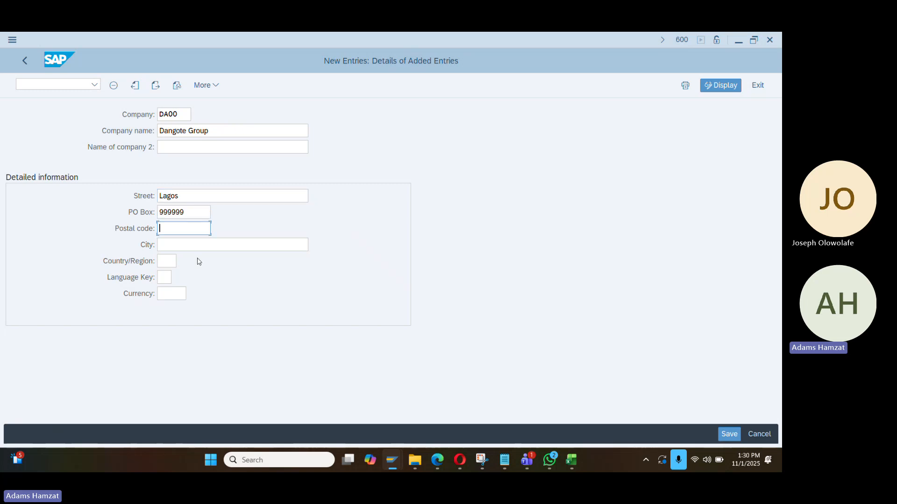
pyautogui.click(167, 263)
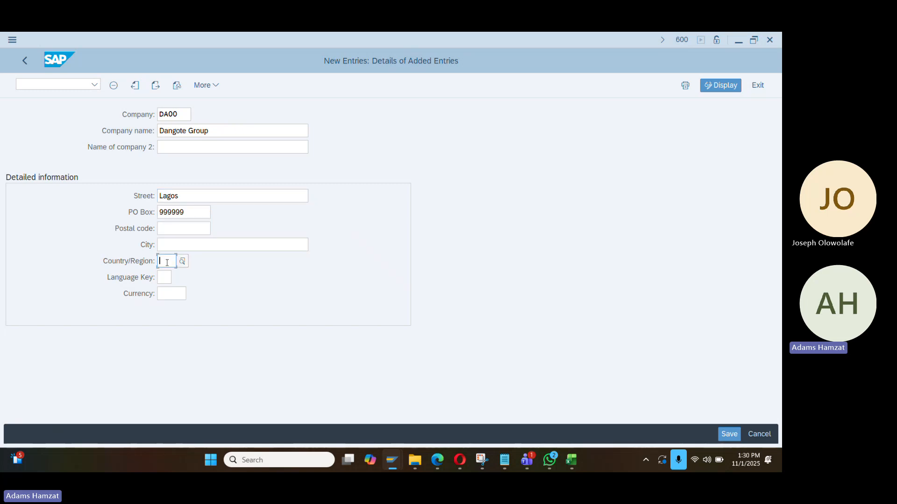
pyautogui.write('NG')
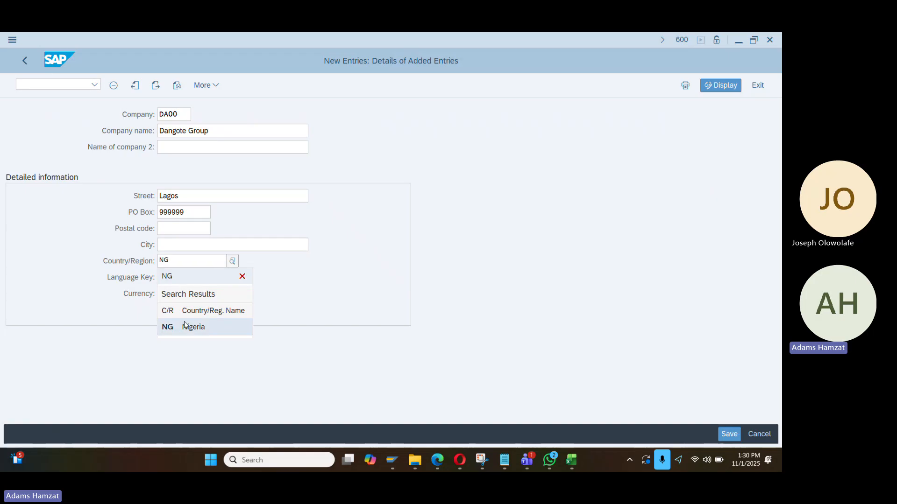
pyautogui.click(185, 326)
# Set language EN and currency NGN, then save the company
pyautogui.click(169, 279)
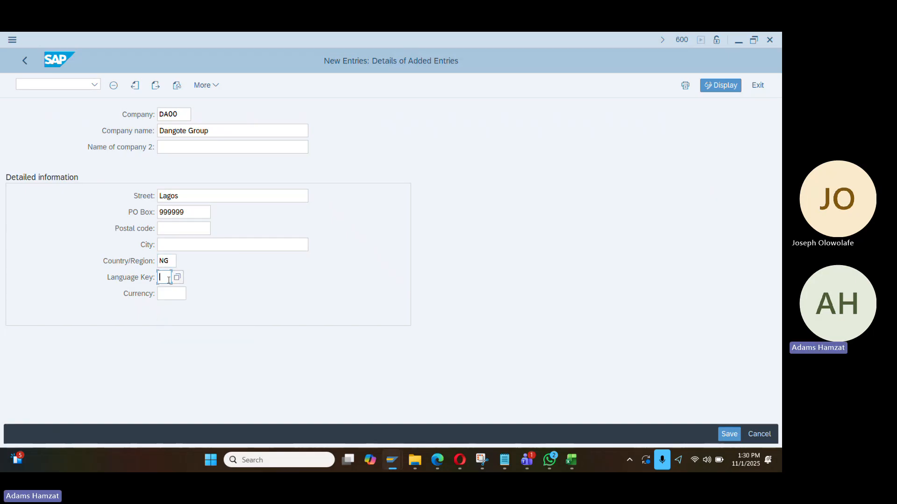
pyautogui.write('RN')
pyautogui.press('BackSpace')
pyautogui.press('BackSpace')
pyautogui.write('EN')
pyautogui.click(176, 296)
pyautogui.write('NGN')
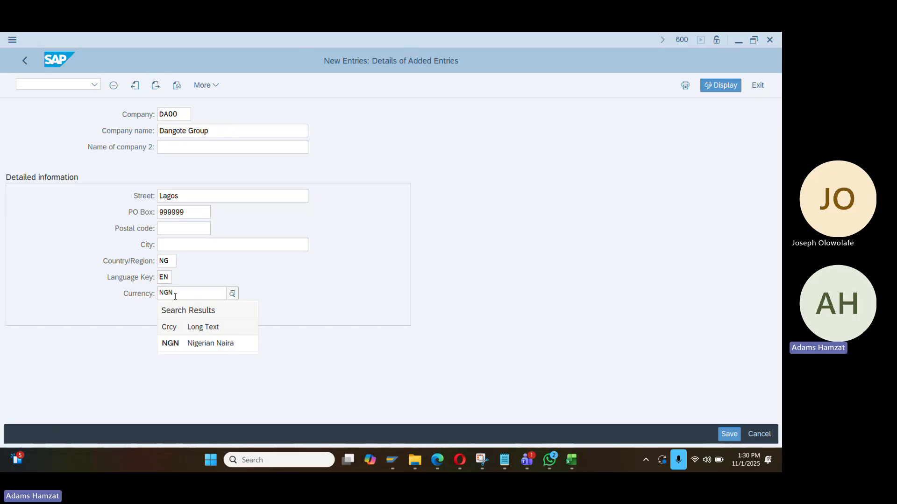
pyautogui.press('Return')
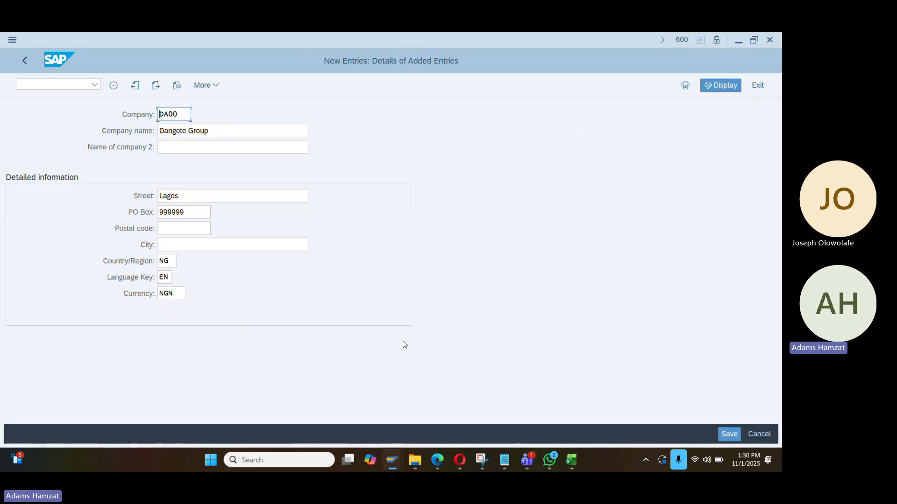
pyautogui.click(731, 438)
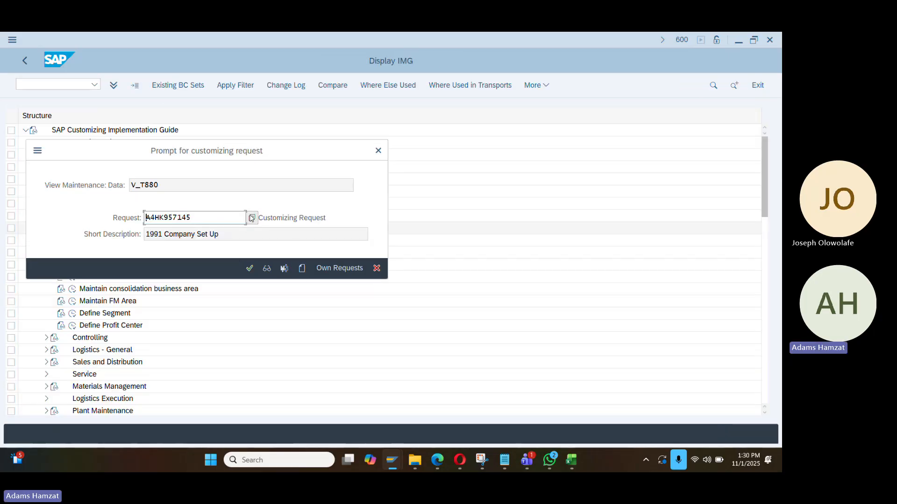
# Create a new customizing request described as 'DANGOTE Company Set up'
pyautogui.click(252, 218)
pyautogui.click(396, 115)
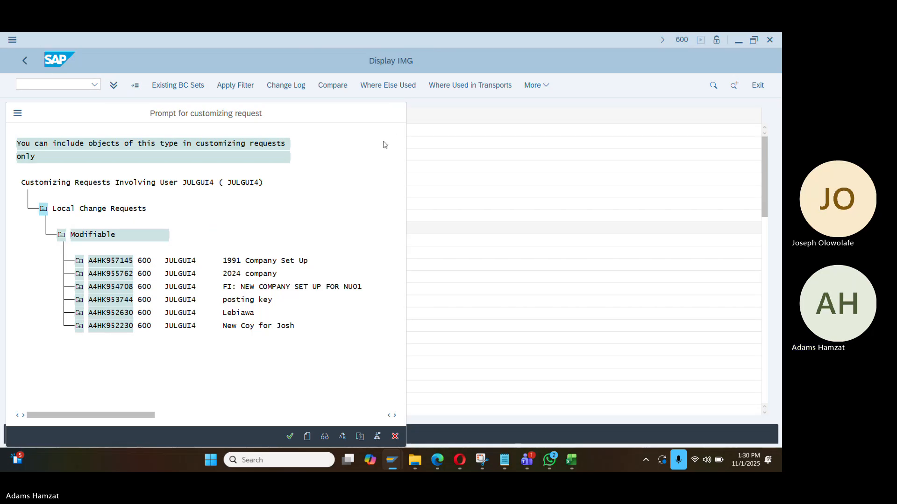
pyautogui.click(305, 273)
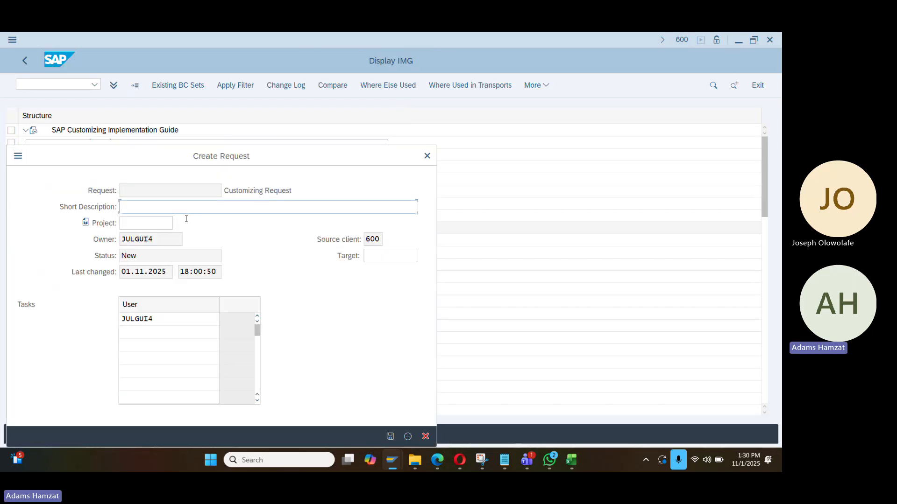
pyautogui.write('DANGOTE ')
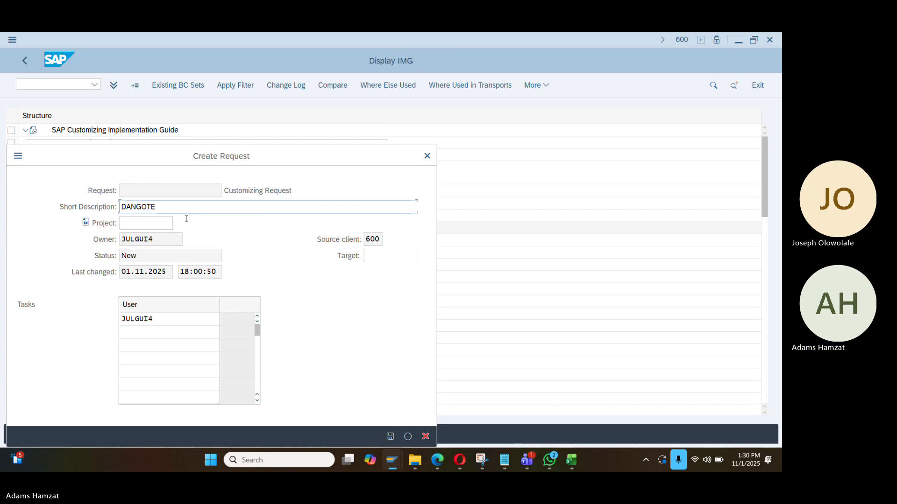
pyautogui.write('Company Se')
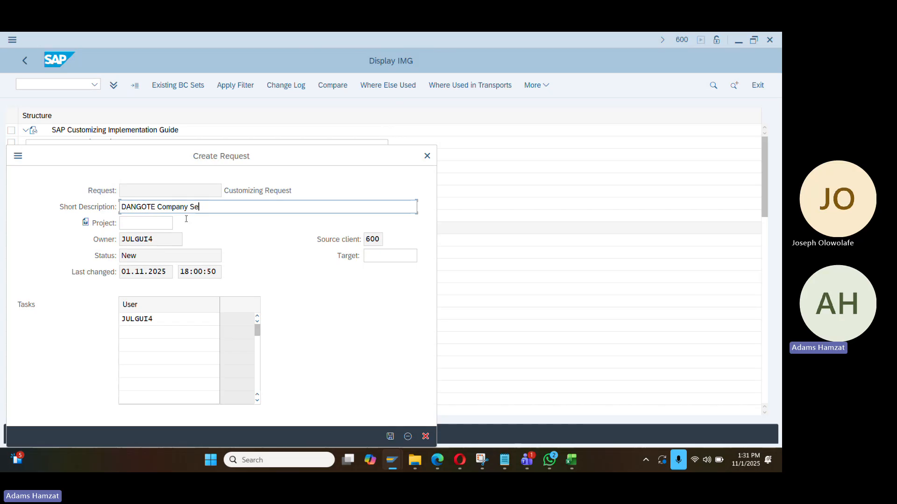
pyautogui.write('t up')
pyautogui.press('Return')
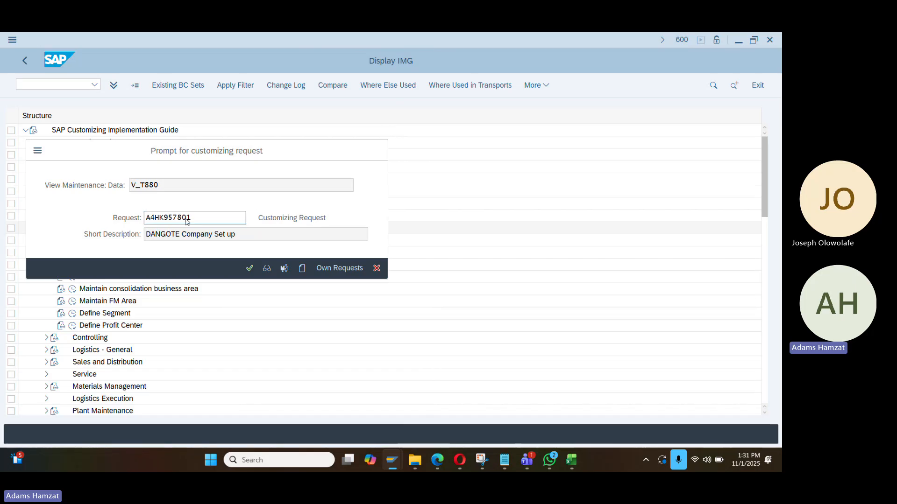
# Confirm the request to save the company and return to the IMG tree
pyautogui.press('Return')
pyautogui.press('F3')
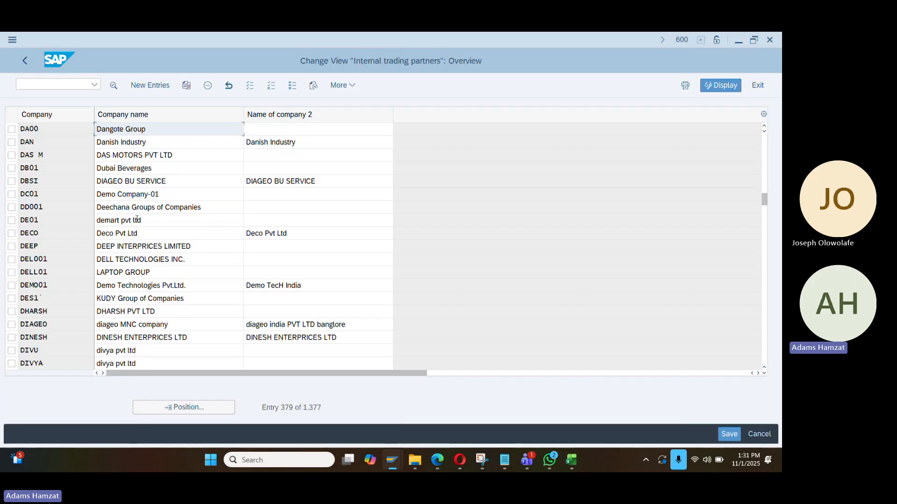
pyautogui.press('F3')
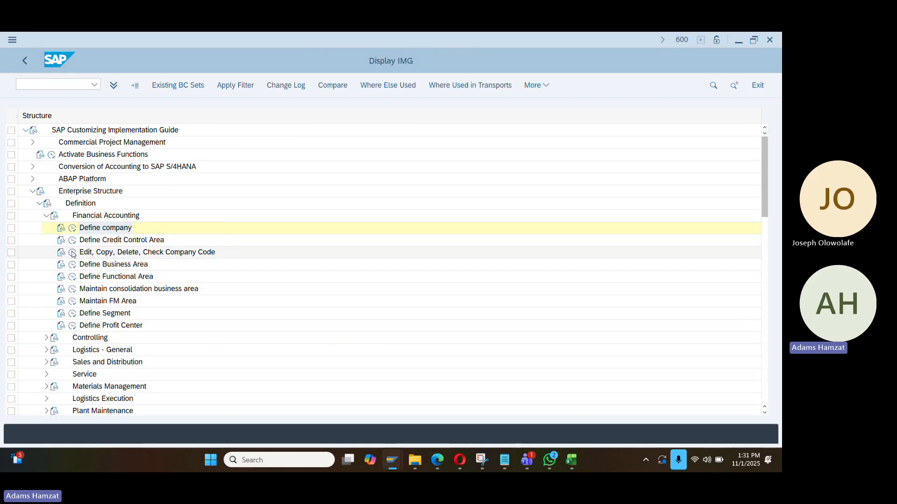
pyautogui.click(72, 252)
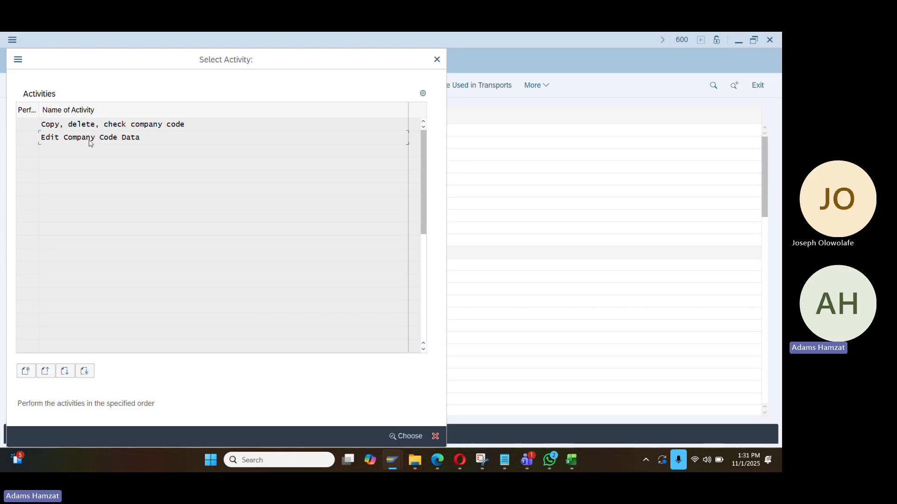
pyautogui.doubleClick(90, 140)
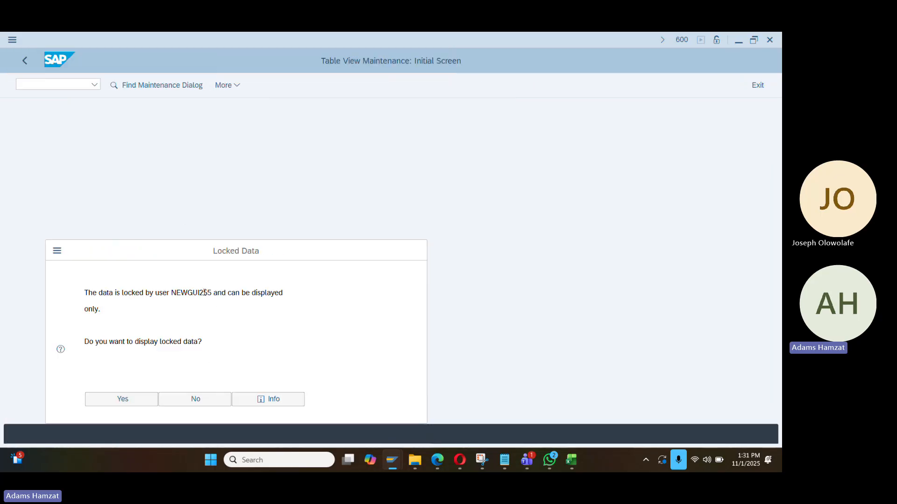
pyautogui.moveTo(212, 293); pyautogui.dragTo(171, 293)
pyautogui.click(200, 399)
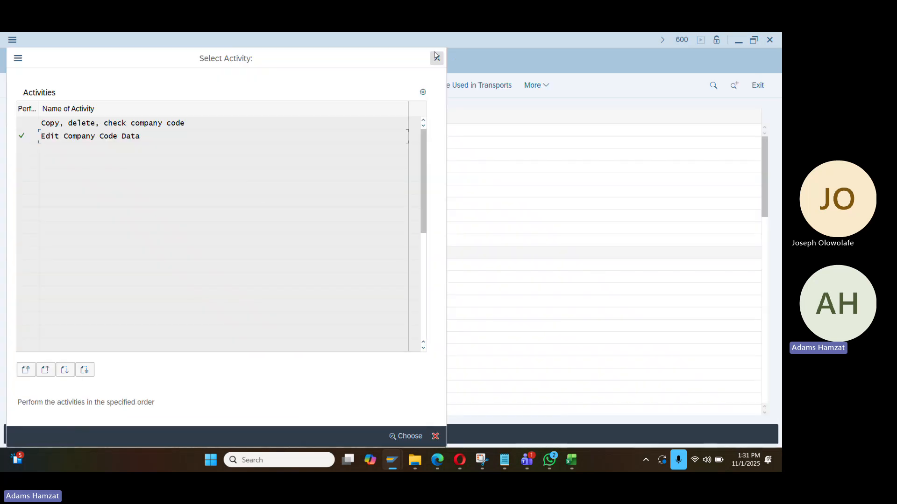
pyautogui.click(434, 56)
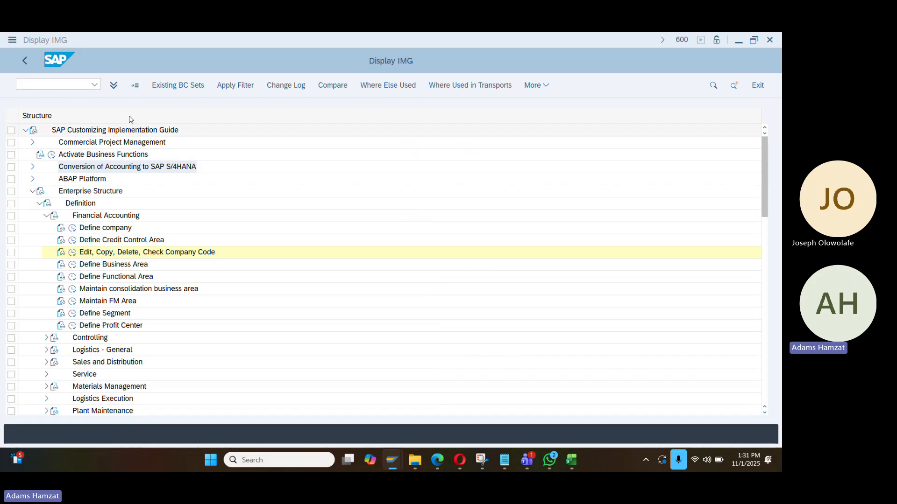
# Run SM12 and enter the user's name as the lock search criterion
pyautogui.press('F3')
pyautogui.write('sm12')
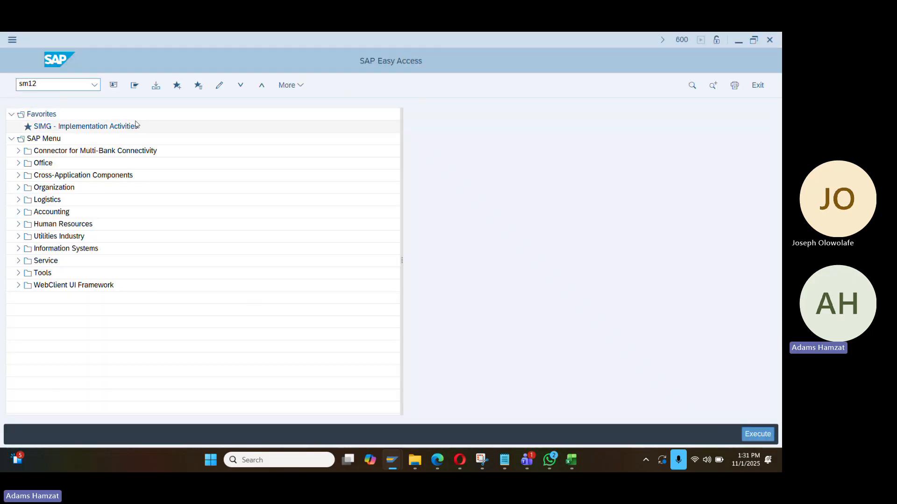
pyautogui.press('Return')
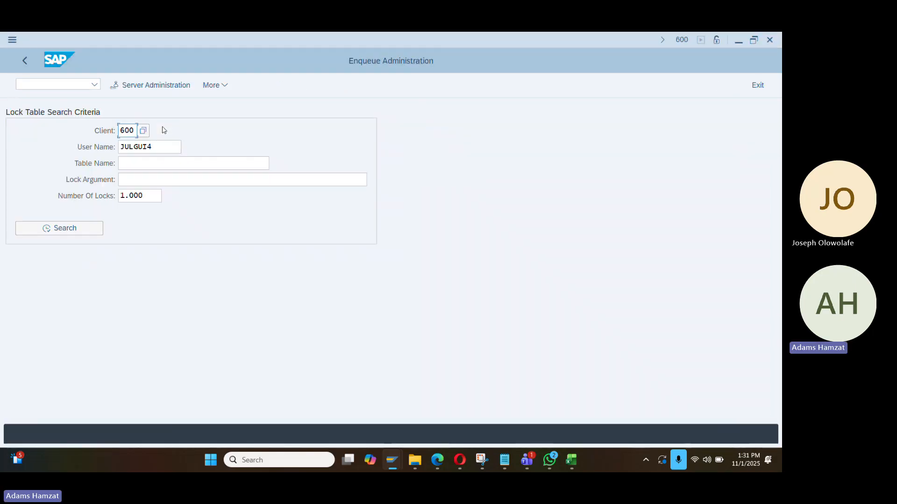
pyautogui.press('Tab')
pyautogui.write('NEWGUI255')
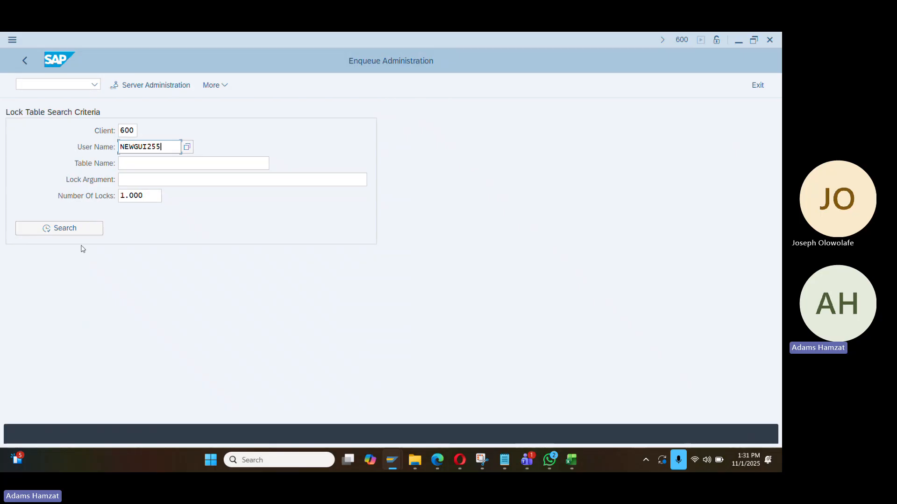
# Delete the user's T077S and T077Z locks, then run Edit, Copy, Delete, Check Company Code
pyautogui.click(74, 233)
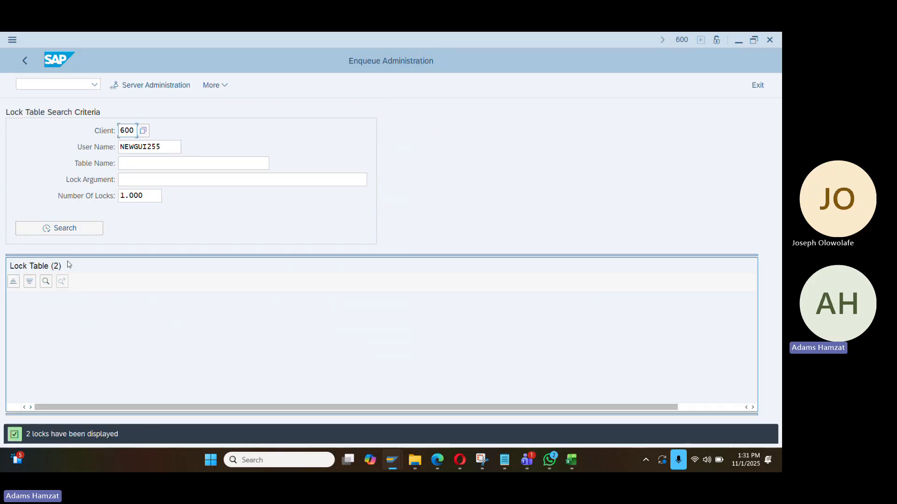
pyautogui.click(14, 300)
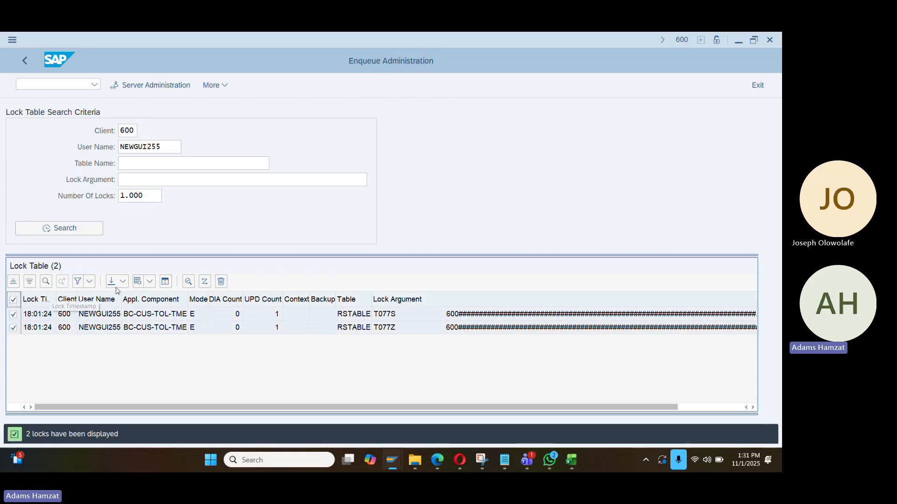
pyautogui.click(221, 281)
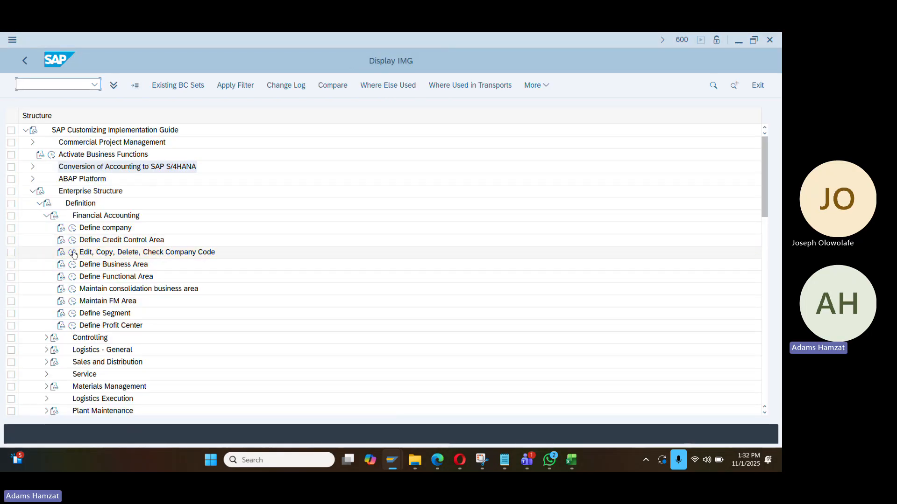
pyautogui.click(73, 253)
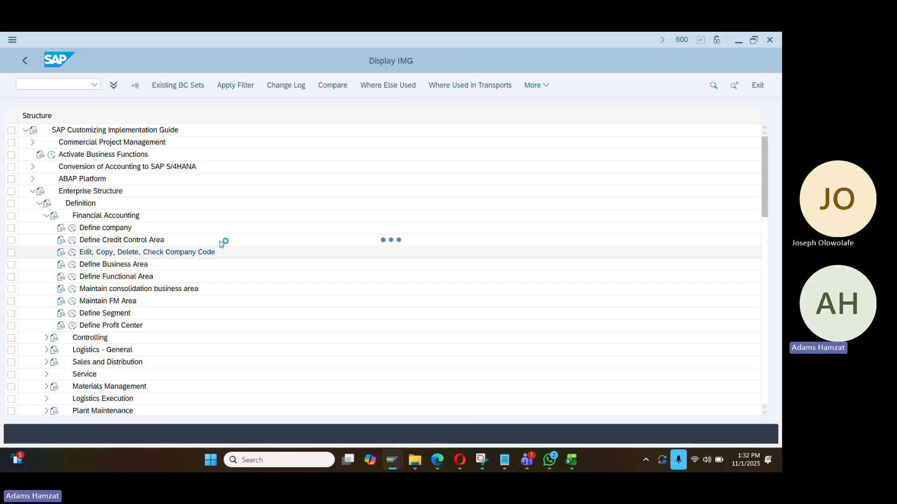
# In Edit Company Code Data, add new company code DA01 named Dangote Sugar
pyautogui.doubleClick(131, 137)
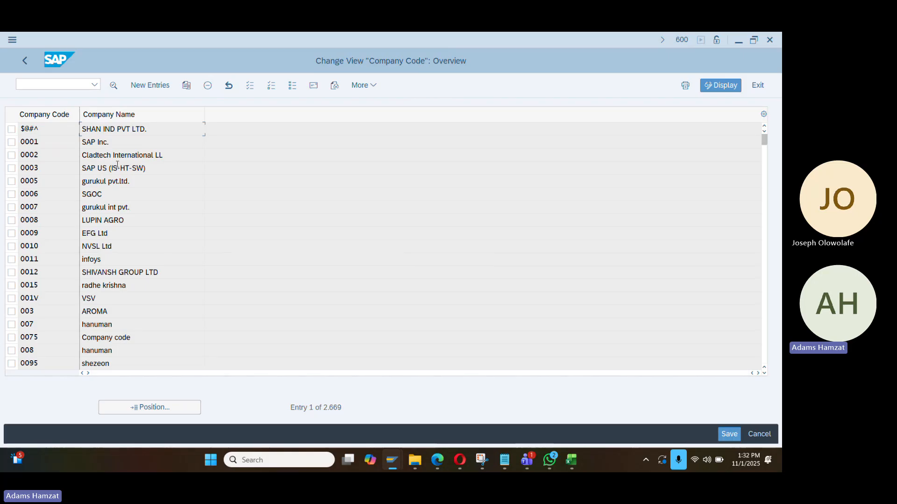
pyautogui.click(150, 85)
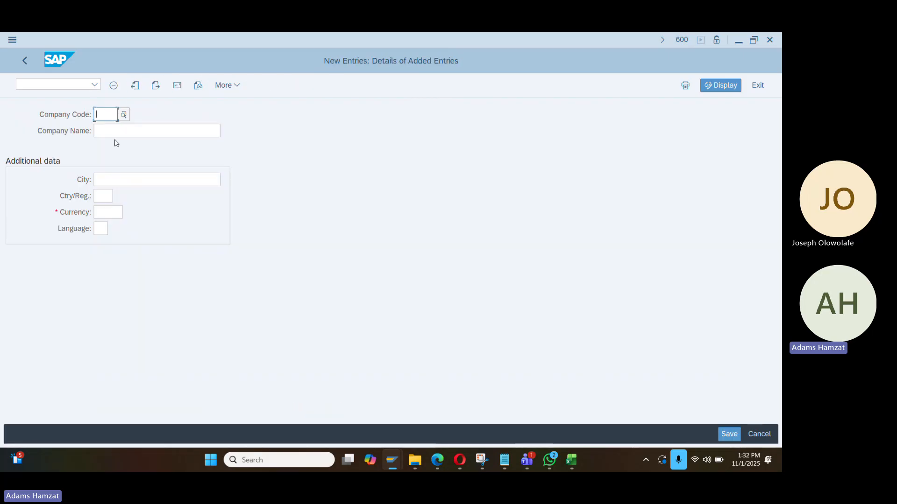
pyautogui.write('DA01')
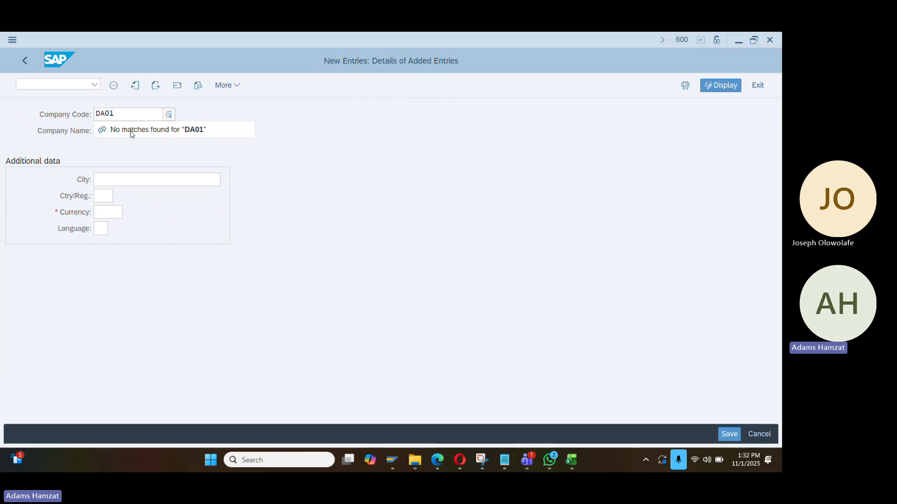
pyautogui.click(131, 130)
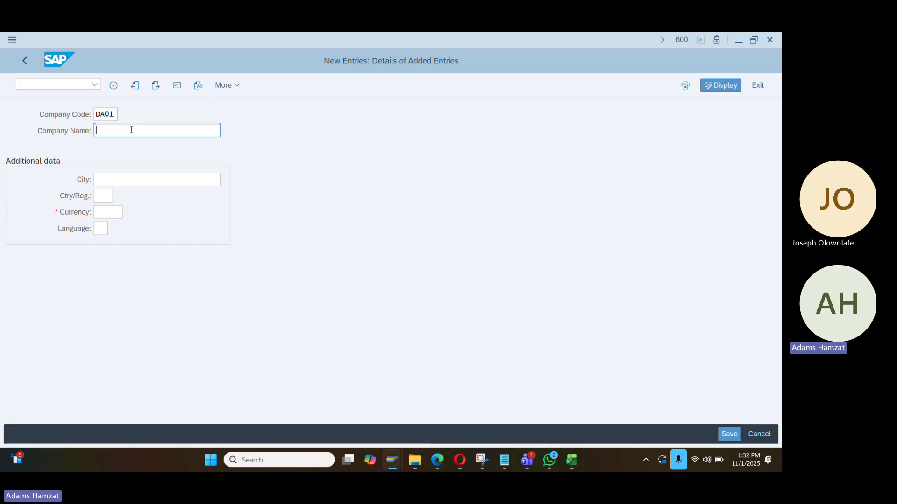
pyautogui.write('DAngote')
pyautogui.press('BackSpace')
pyautogui.press('BackSpace')
pyautogui.press('BackSpace')
pyautogui.press('BackSpace')
pyautogui.press('BackSpace')
pyautogui.write('angote Si')
pyautogui.write('ga')
pyautogui.press('BackSpace')
pyautogui.press('BackSpace')
pyautogui.press('BackSpace')
pyautogui.write('ugar')
pyautogui.hotkey('ctrl', 'a')
# Give DA01 country NG, currency NGN and language EN, then save
pyautogui.click(104, 196)
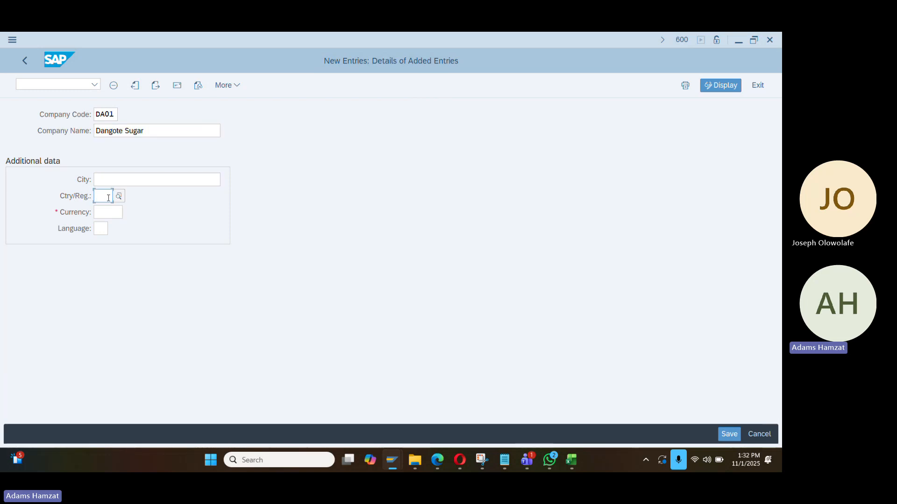
pyautogui.write('NG')
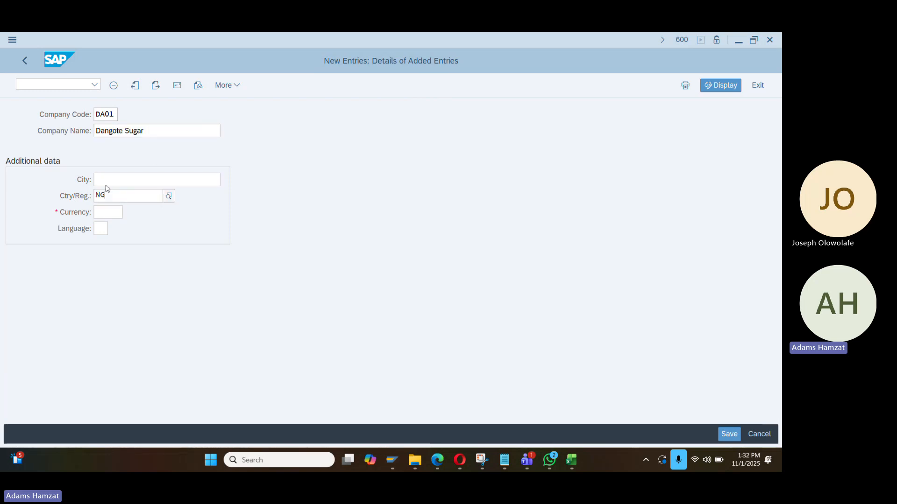
pyautogui.click(111, 214)
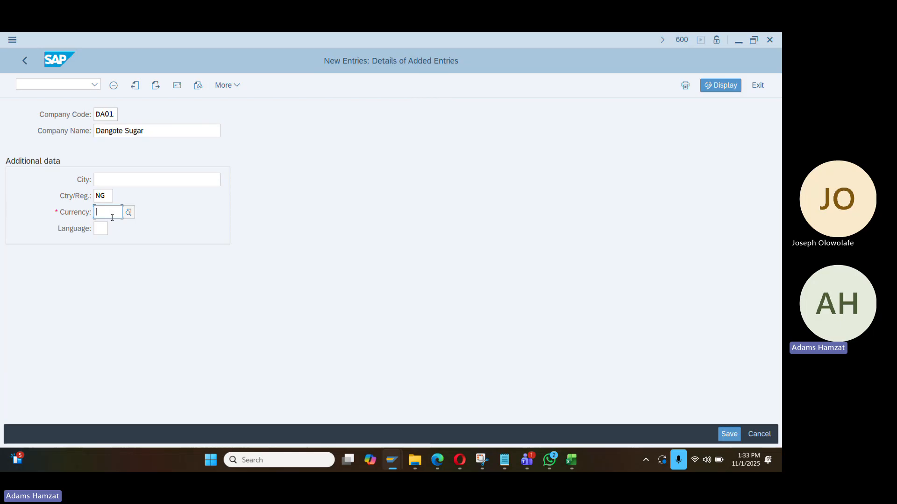
pyautogui.write('NGN')
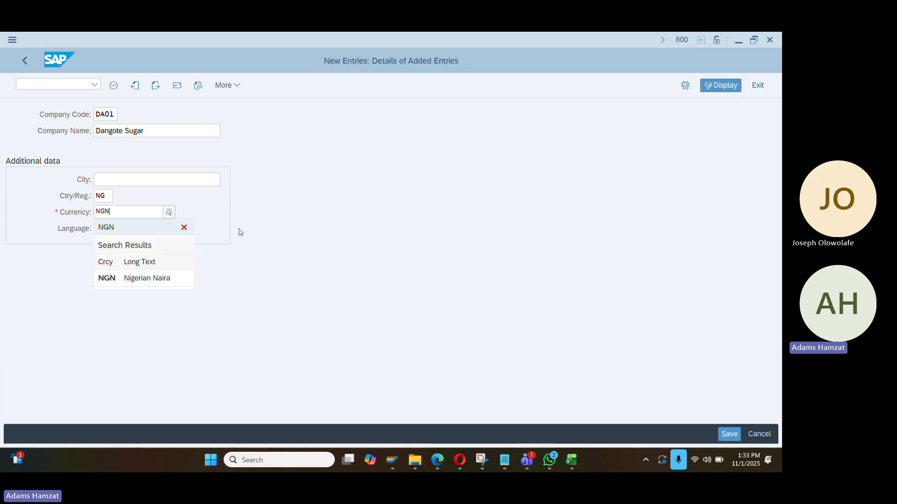
pyautogui.click(130, 278)
pyautogui.click(99, 230)
pyautogui.write('EN')
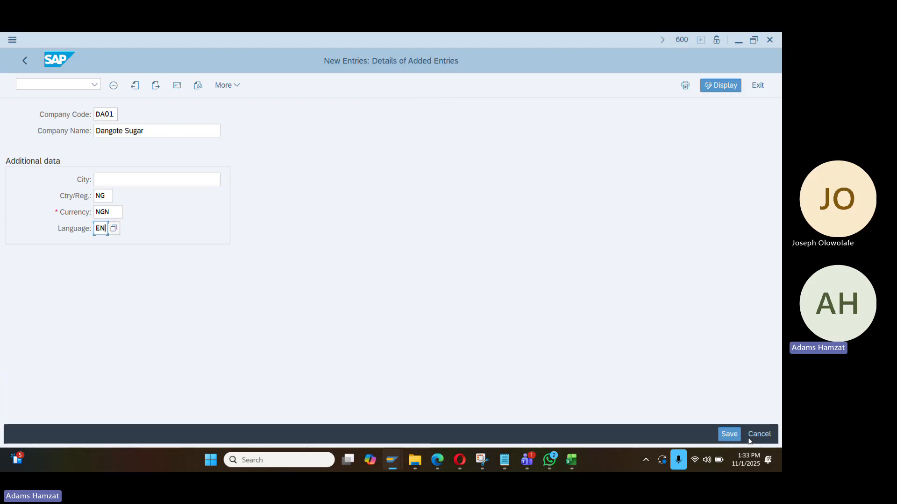
pyautogui.click(729, 434)
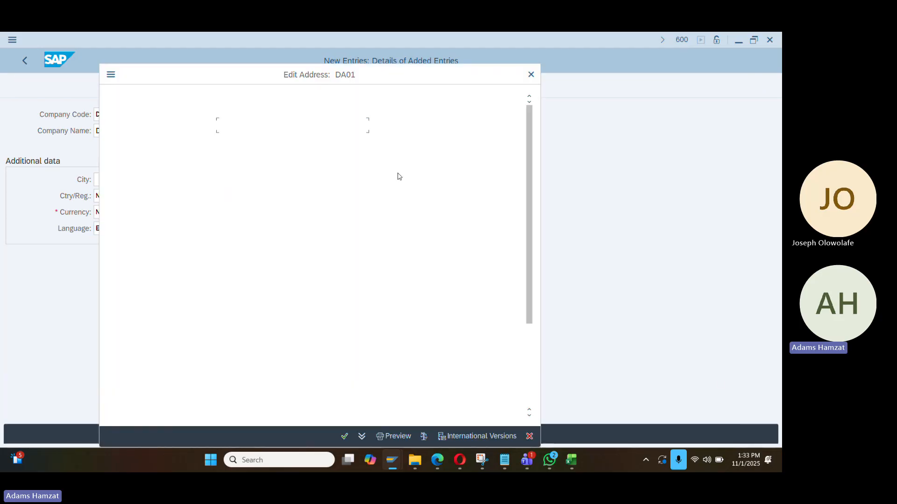
# Set the address title to Company, name Dangote Sugar, and fill the search term
pyautogui.click(270, 131)
pyautogui.click(271, 140)
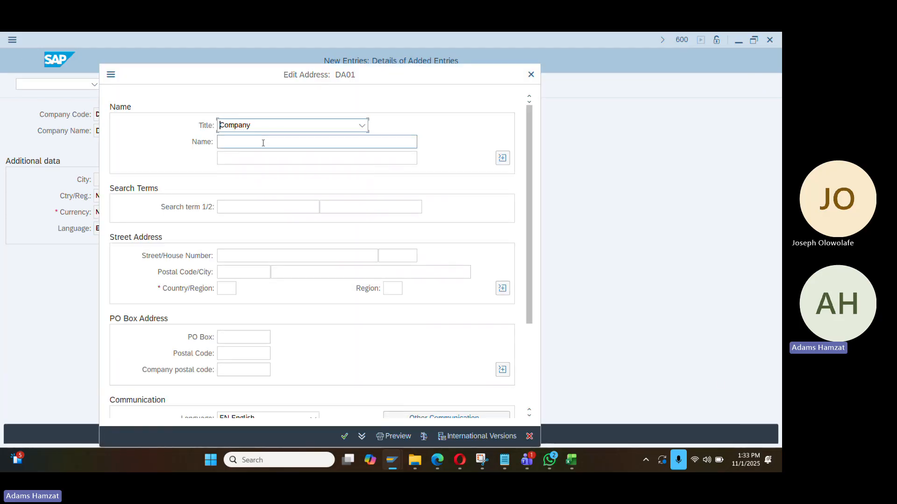
pyautogui.click(263, 143)
pyautogui.write('NEWGUI255')
pyautogui.moveTo(269, 145); pyautogui.dragTo(219, 146)
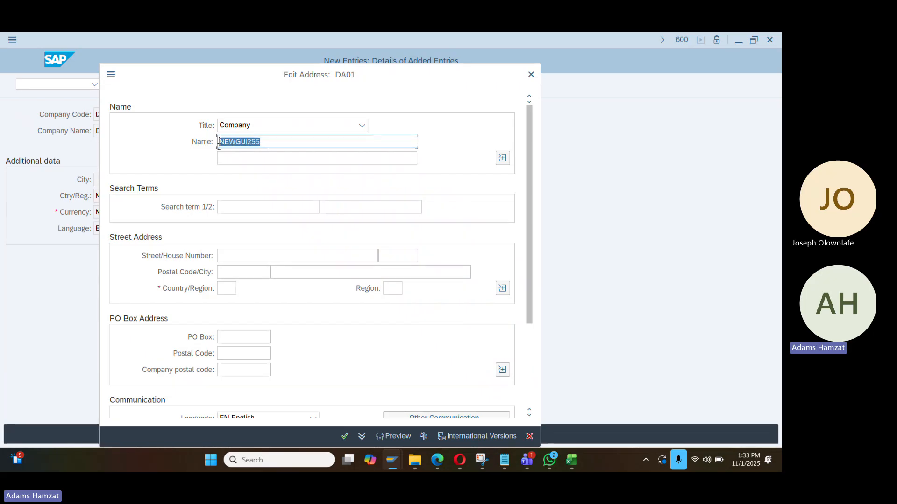
pyautogui.write('Dangote Sugar')
pyautogui.click(253, 207)
pyautogui.write('Dangit')
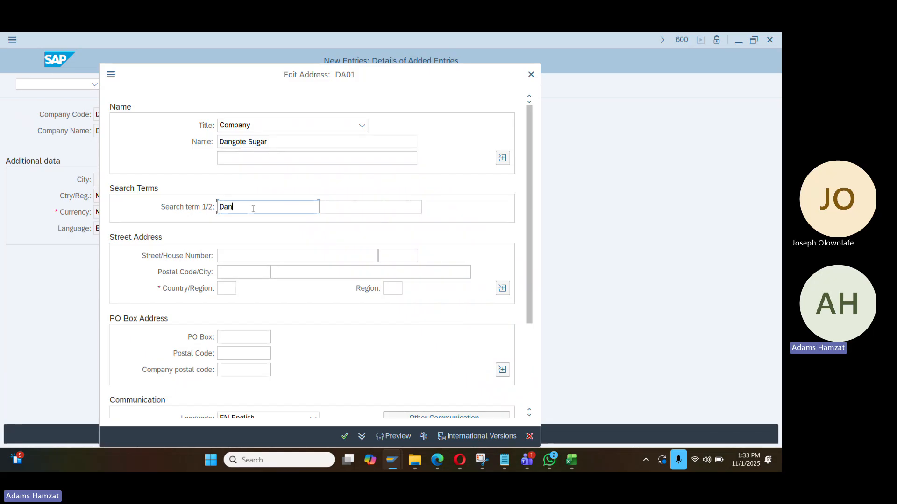
pyautogui.press('BackSpace')
pyautogui.press('BackSpace')
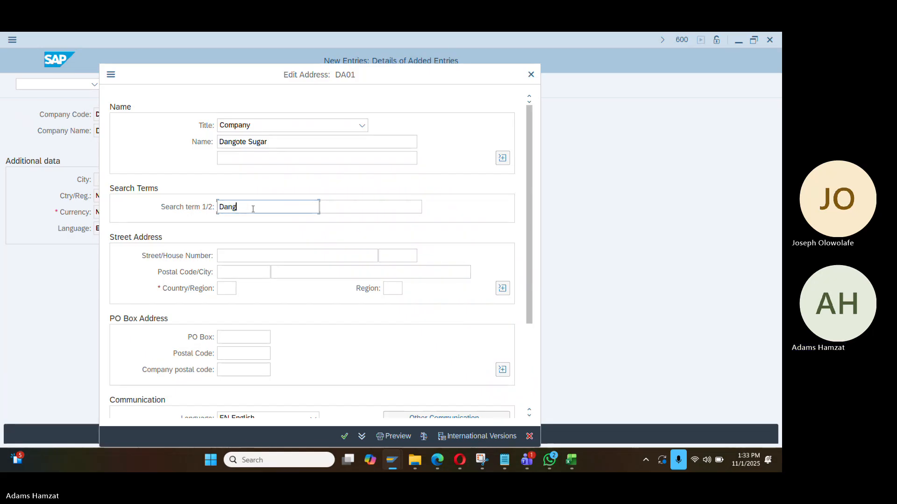
# Enter street Sokoto Streetv, house number 22 and postal code 1111111
pyautogui.click(251, 255)
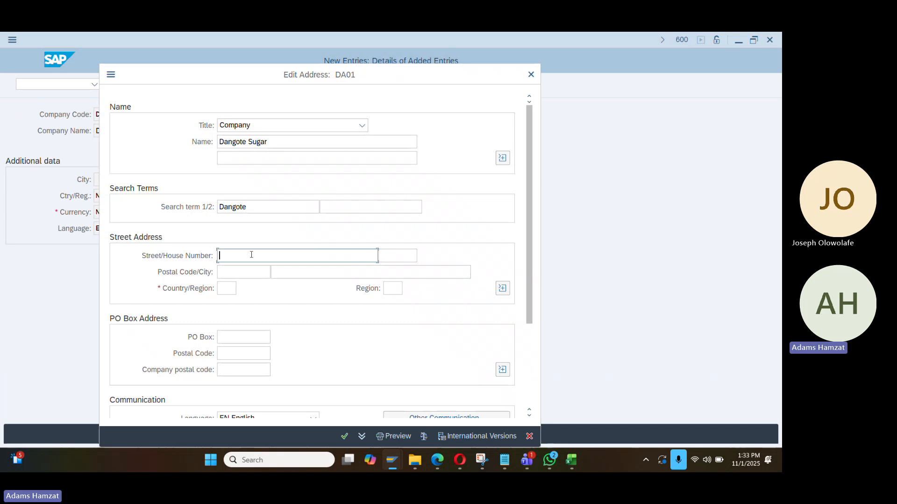
pyautogui.press('Tab')
pyautogui.press('Tab')
pyautogui.write('1111111')
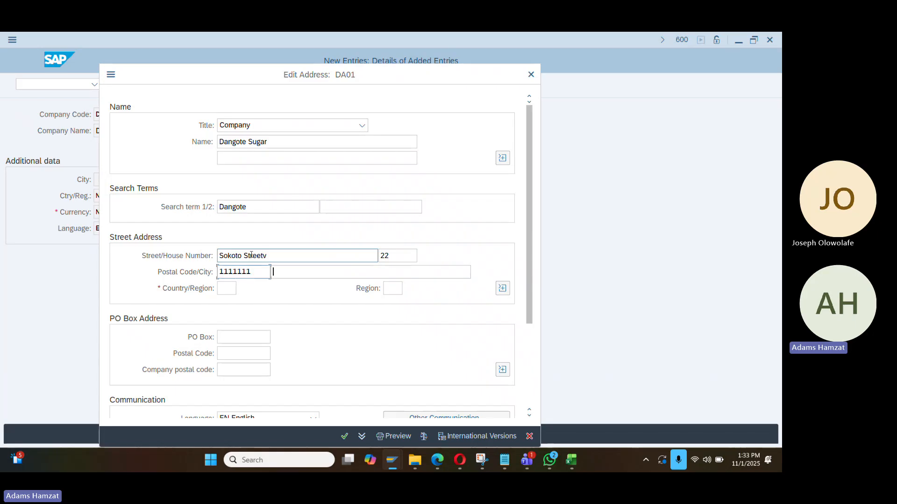
pyautogui.press('Tab')
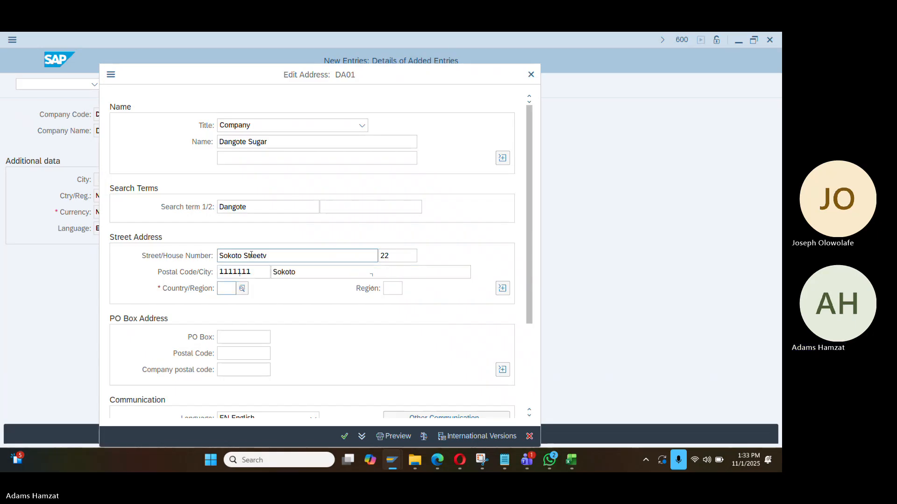
# Set country NG and region SO (Sokoto), confirm the address and accept the customizing request
pyautogui.press('Tab')
pyautogui.write('NG')
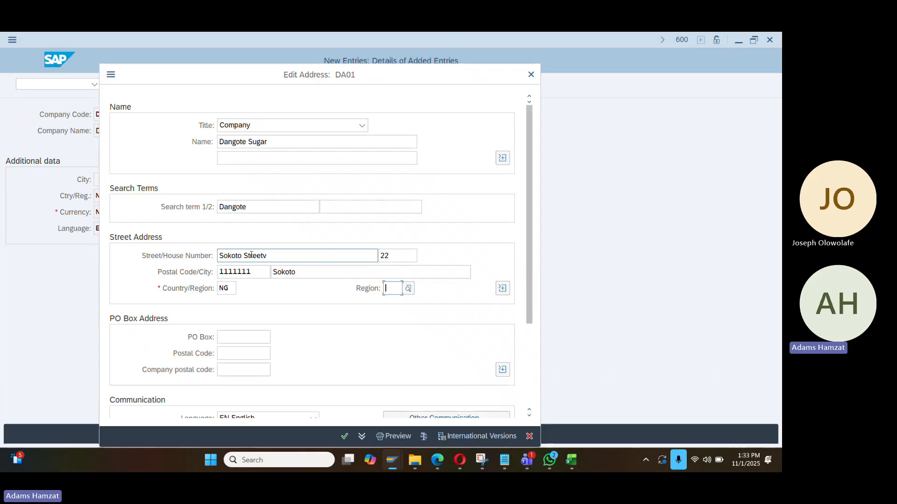
pyautogui.write('Sokoto')
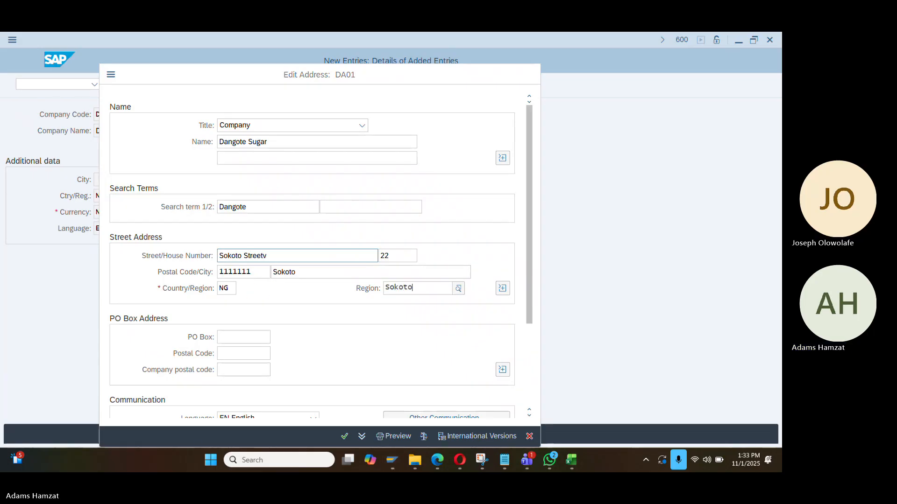
pyautogui.click(412, 336)
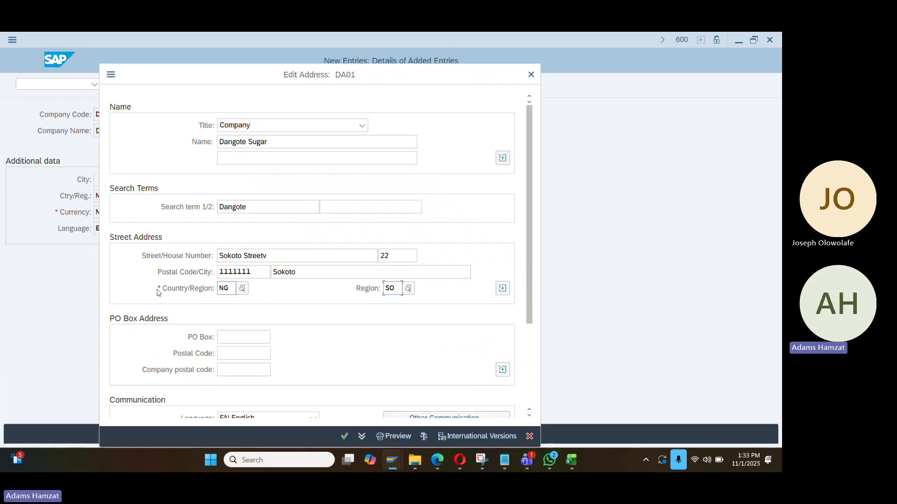
pyautogui.scroll(-5, 203, 314)
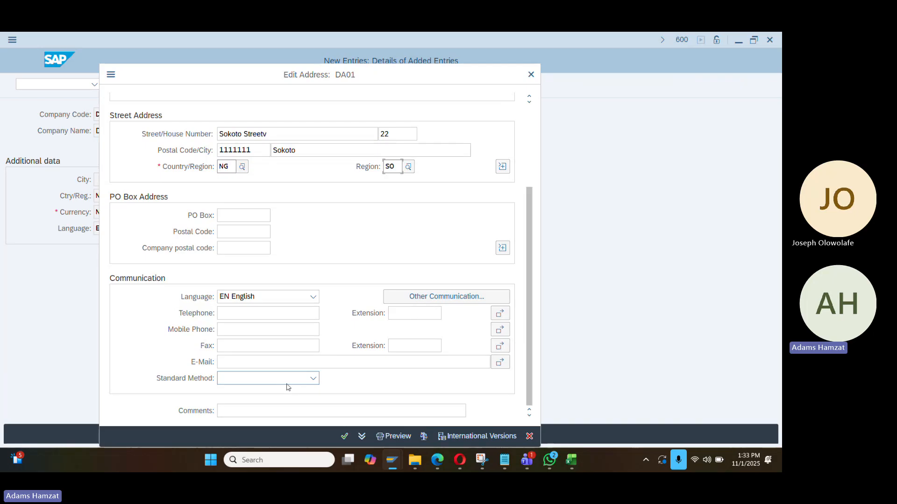
pyautogui.click(344, 437)
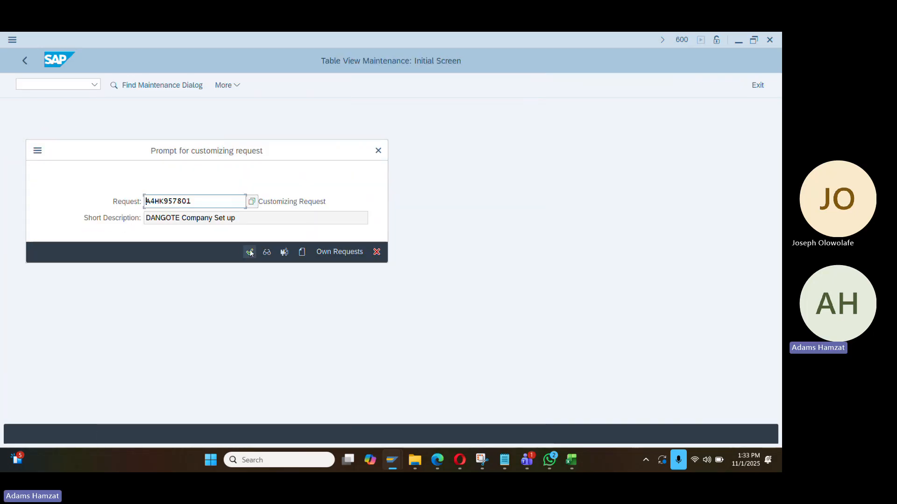
pyautogui.click(250, 253)
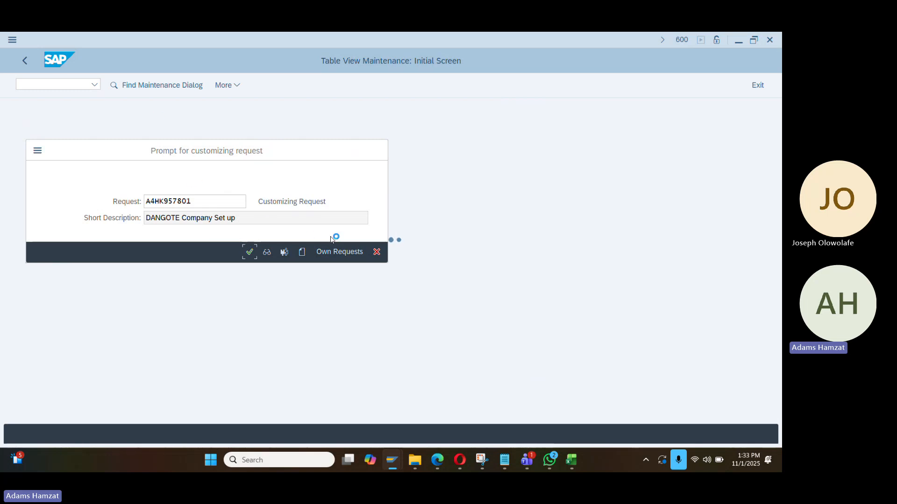
# Confirm the lock deletion in SM12 and leave the lock overview for the start screen
pyautogui.hotkey('alt', 'Tab')
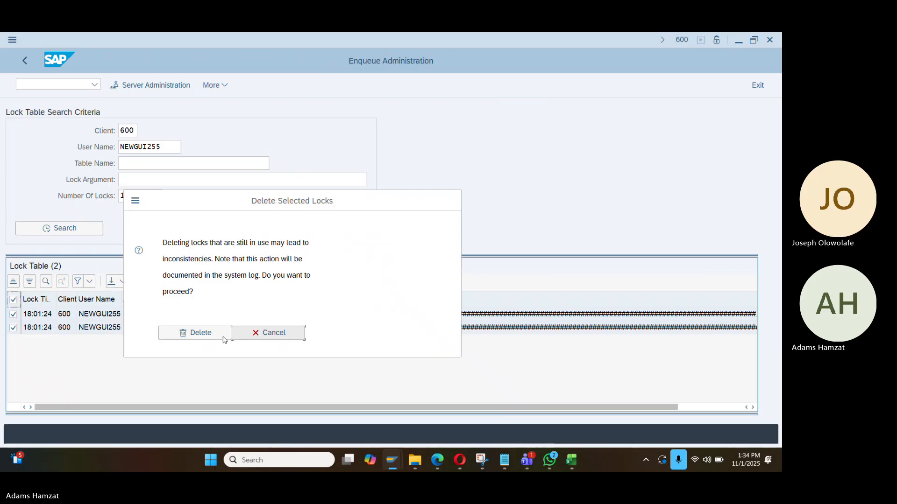
pyautogui.click(216, 336)
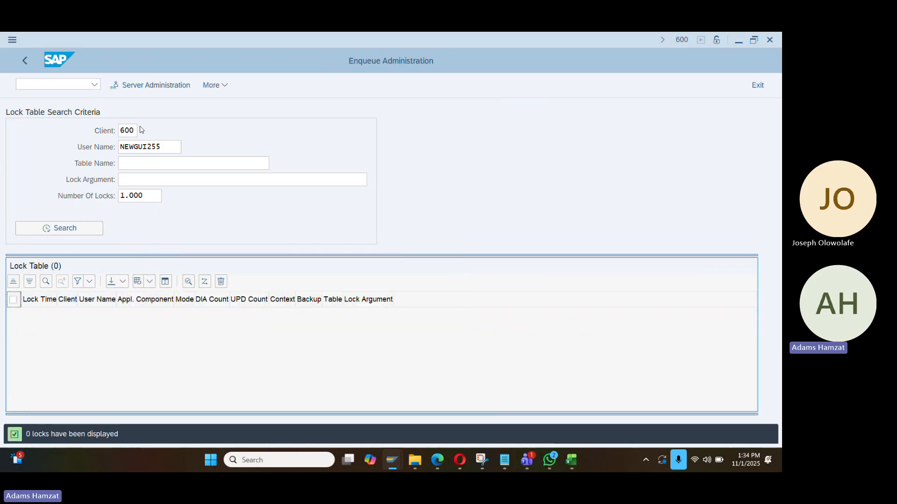
pyautogui.click(82, 85)
pyautogui.write('/m')
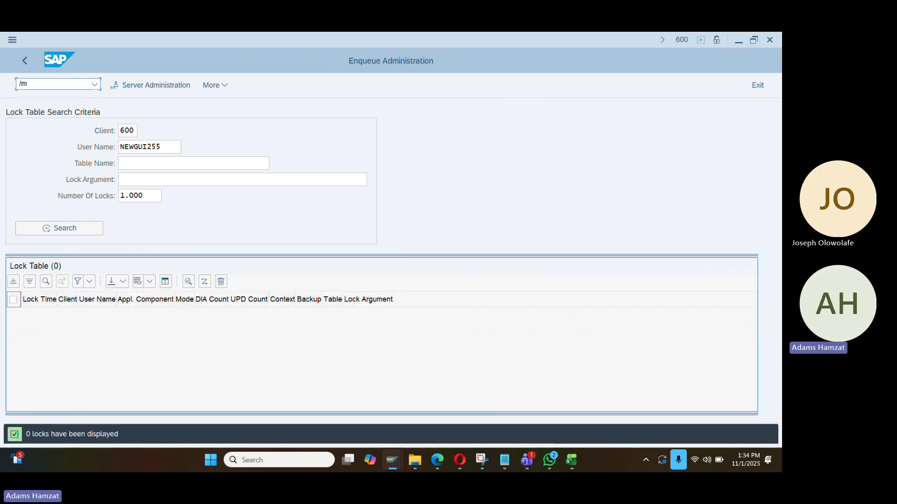
pyautogui.press('Return')
# Run SIMG and return to the table maintenance prompt for request 'DANGOTE Company Set up'
pyautogui.hotkey('alt', 'Tab')
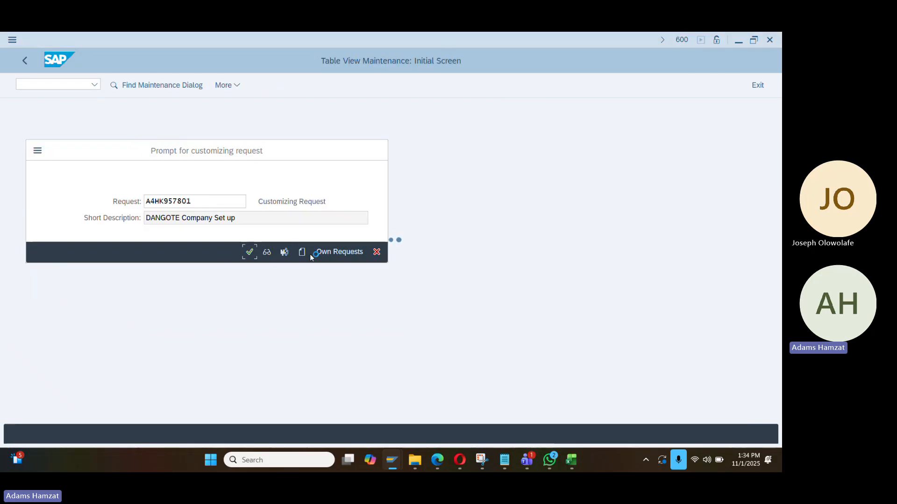
pyautogui.hotkey('alt', 'Tab')
pyautogui.write('Simg')
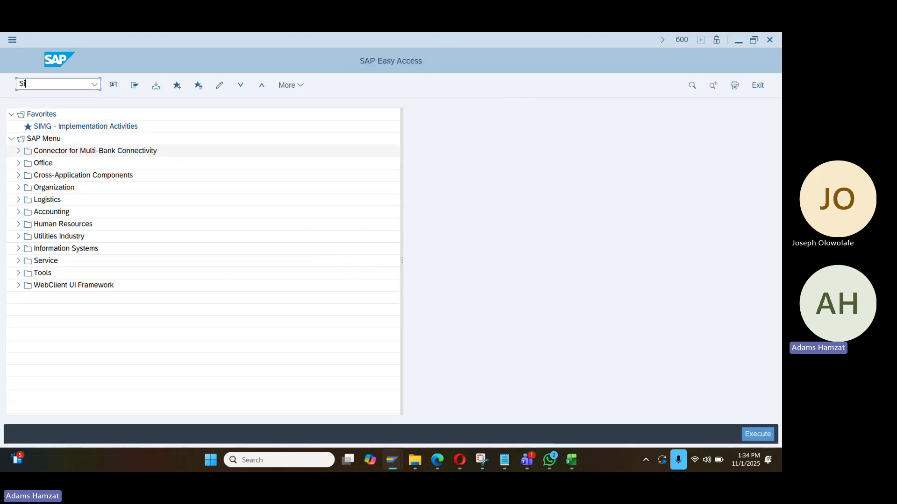
pyautogui.press('Return')
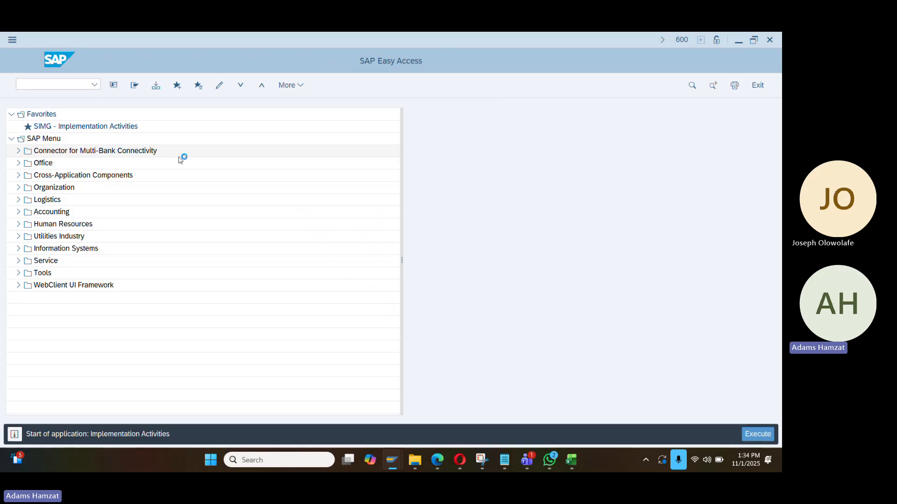
pyautogui.hotkey('alt', 'Tab')
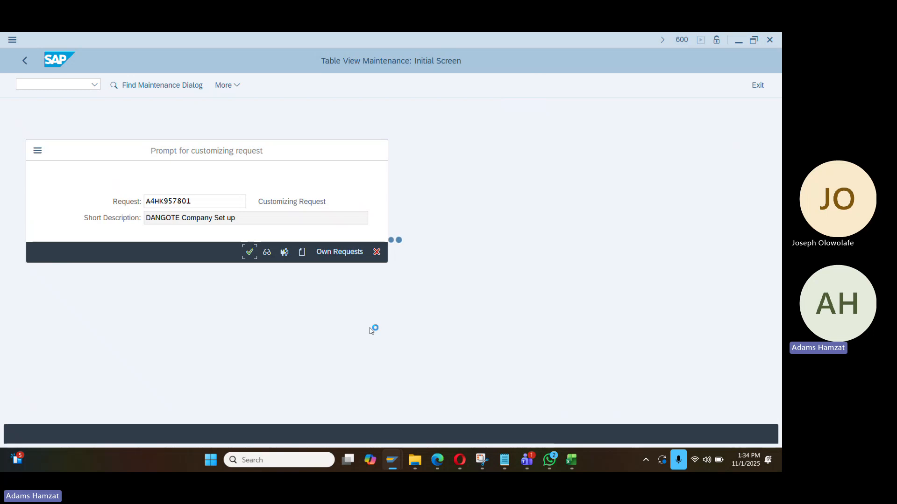
# Start a new Excel workbook with section label A in A3 and column A bold
pyautogui.click(579, 460)
pyautogui.click(372, 283)
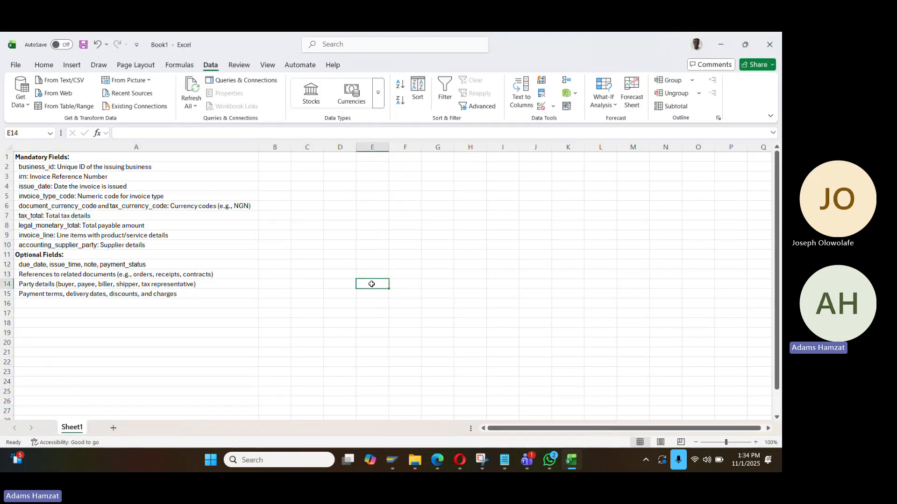
pyautogui.hotkey('ctrl', 'n')
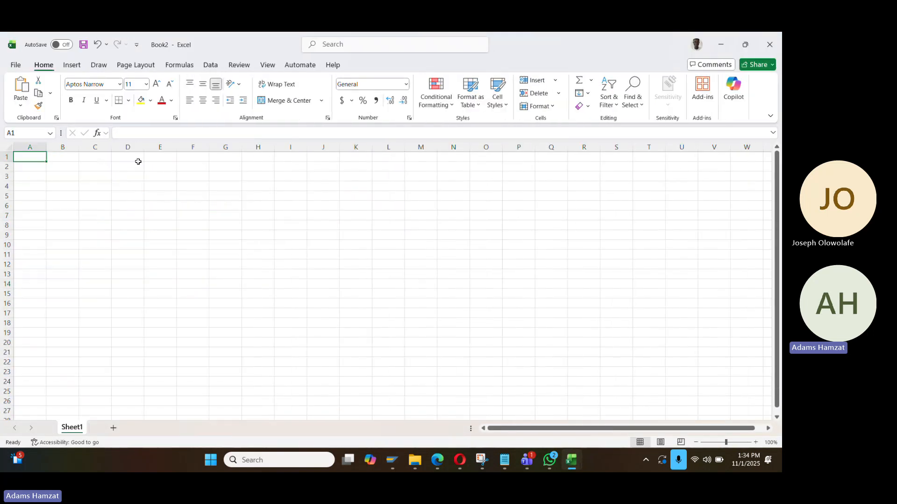
pyautogui.press('Return')
pyautogui.press('Return')
pyautogui.write('A')
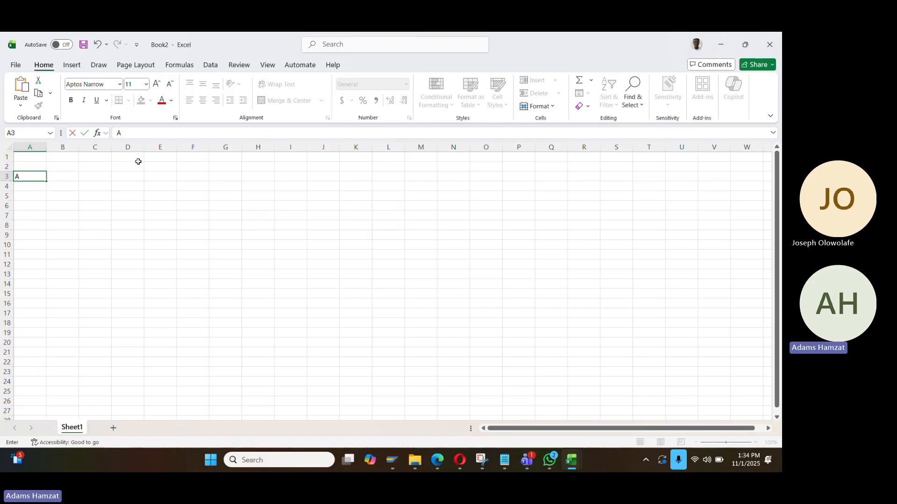
pyautogui.press('Return')
pyautogui.press('Return')
pyautogui.hotkey('ctrl', 'space')
pyautogui.hotkey('shift', 'Return')
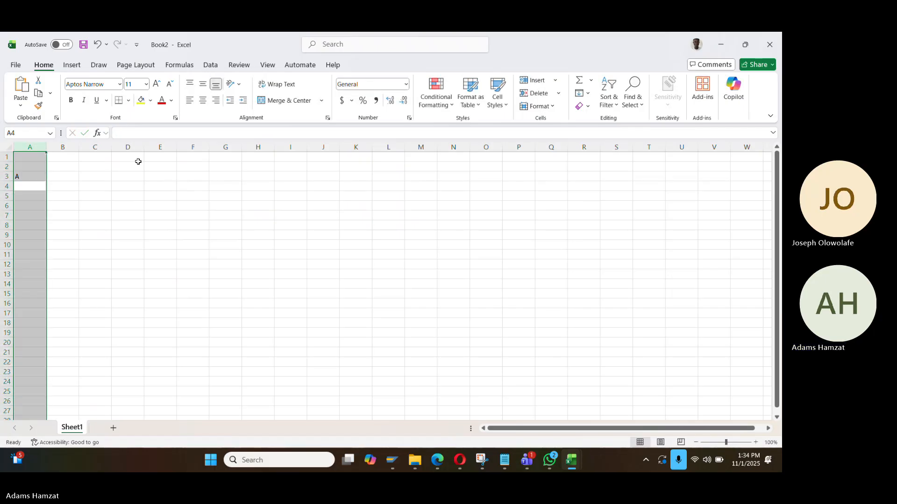
pyautogui.hotkey('ctrl', 'b')
# Enter the heading 'Enterprise Strcuture' in B3 and the company definition tasks in B4
pyautogui.hotkey('shift', 'BackSpace')
pyautogui.press('Right')
pyautogui.press('Up')
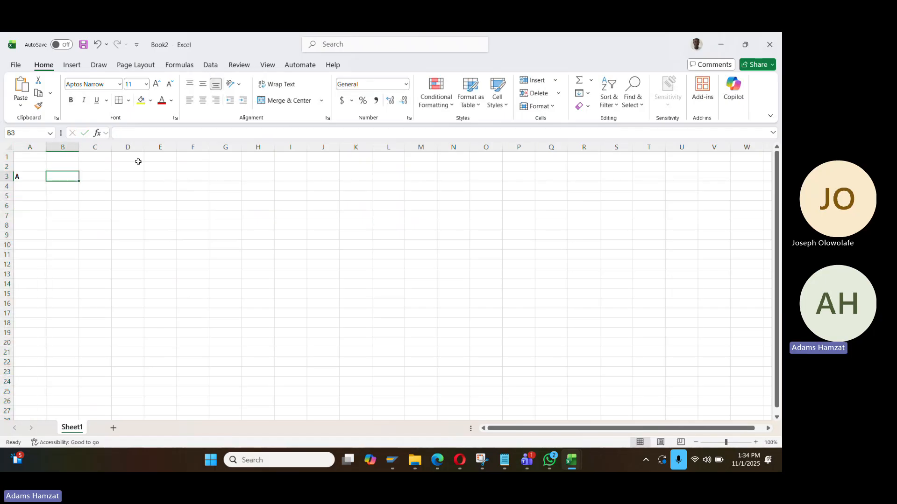
pyautogui.write('Ente')
pyautogui.press('BackSpace')
pyautogui.write('e')
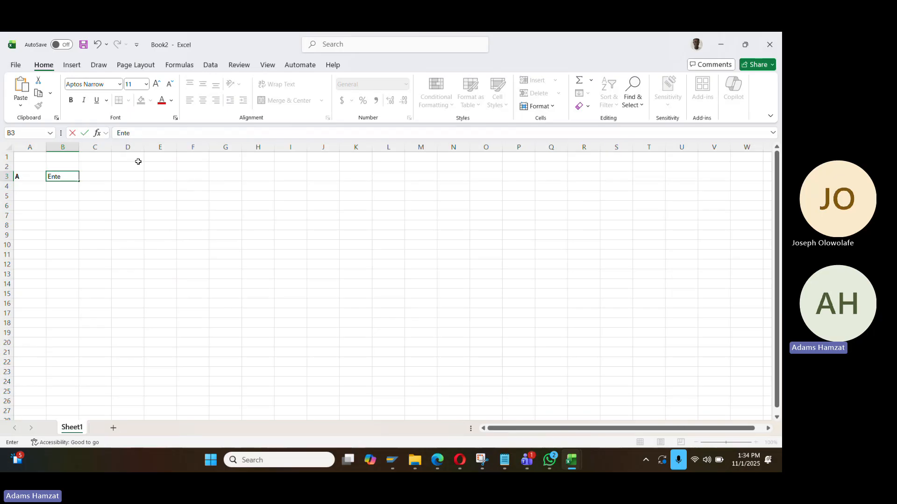
pyautogui.write('rpro')
pyautogui.write('cutu')
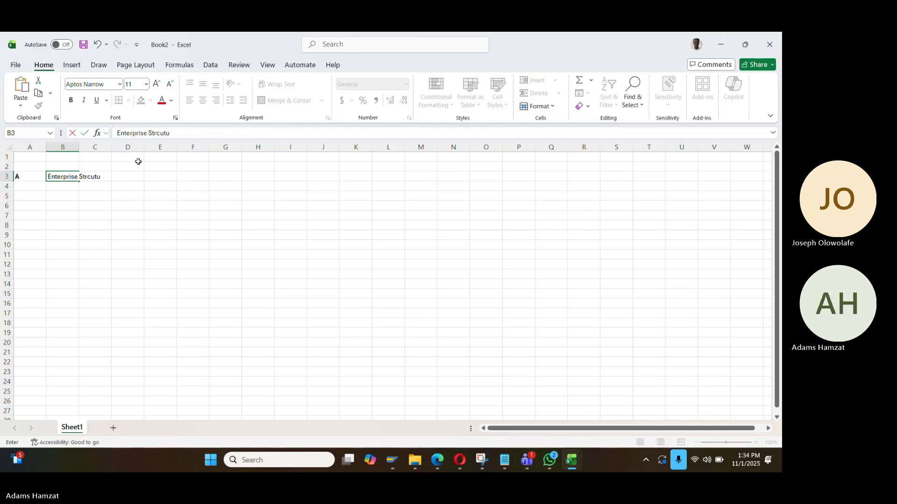
pyautogui.write('re')
pyautogui.press('Return')
pyautogui.write('Defeine')
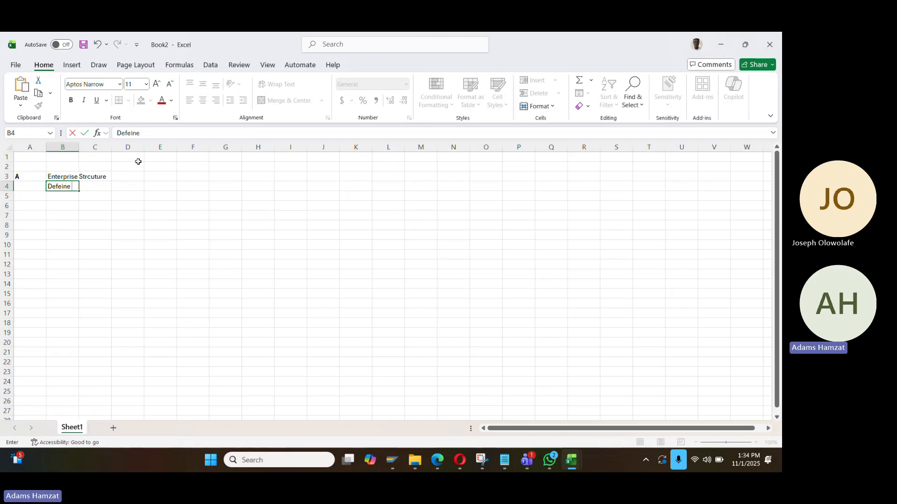
pyautogui.press('BackSpace')
pyautogui.press('BackSpace')
pyautogui.press('BackSpace')
pyautogui.press('BackSpace')
pyautogui.write('ine ')
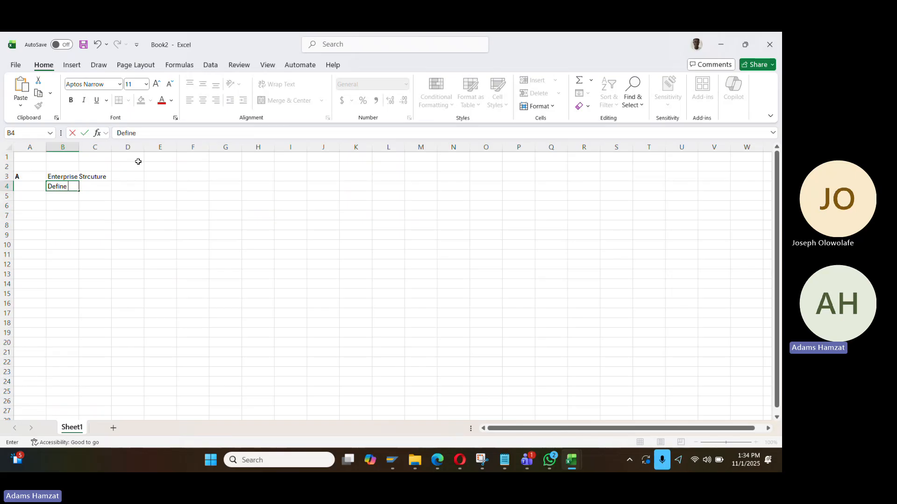
pyautogui.write('a compnay')
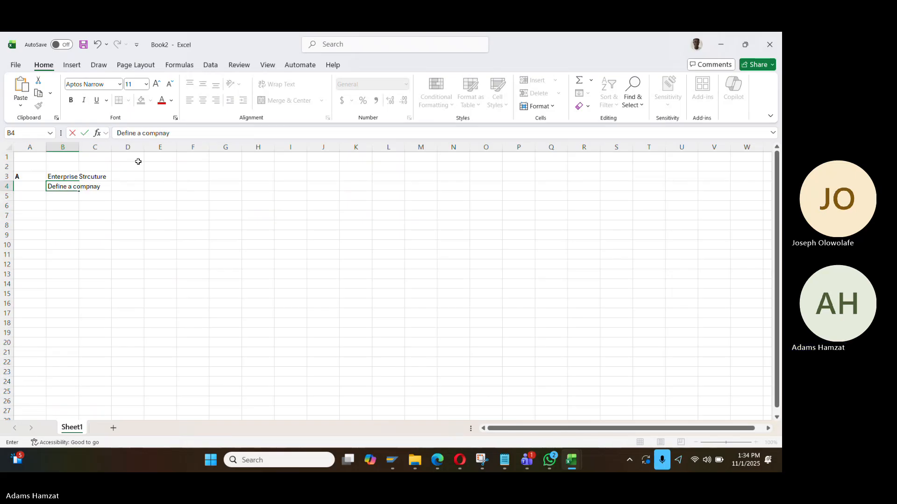
pyautogui.write(' Define a comp')
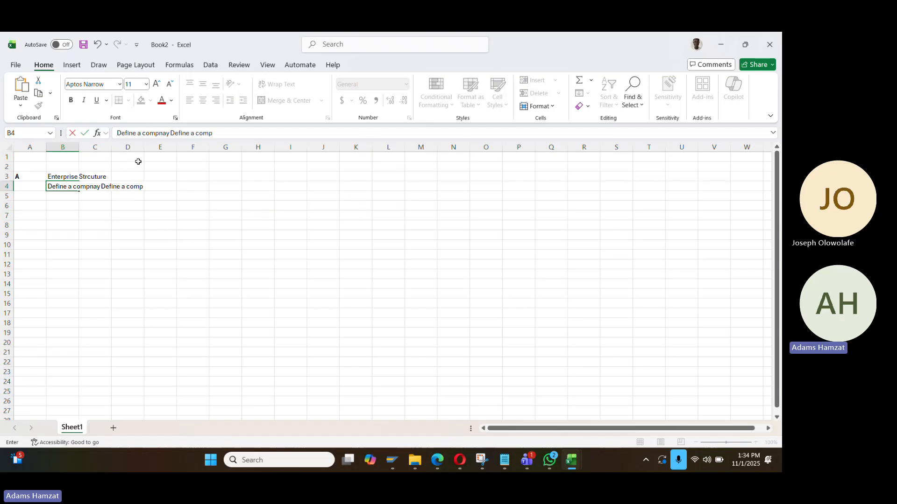
pyautogui.write('ny d')
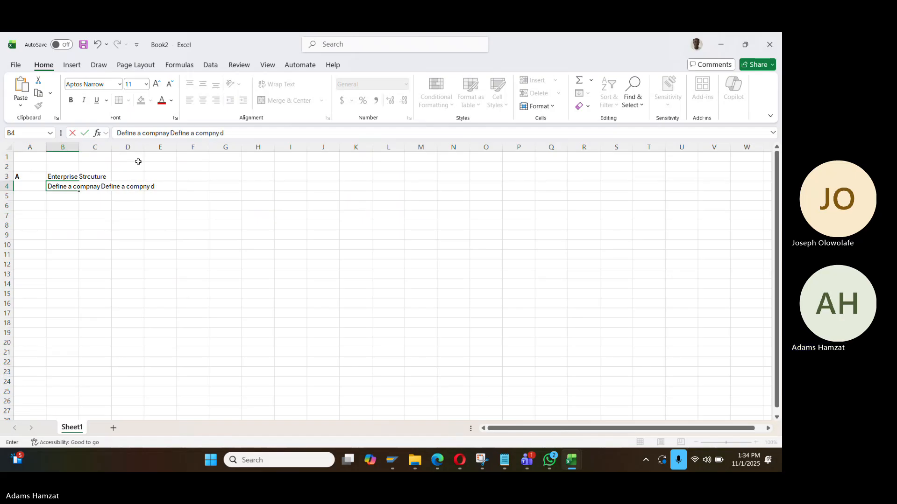
pyautogui.write('ode')
pyautogui.press('Return')
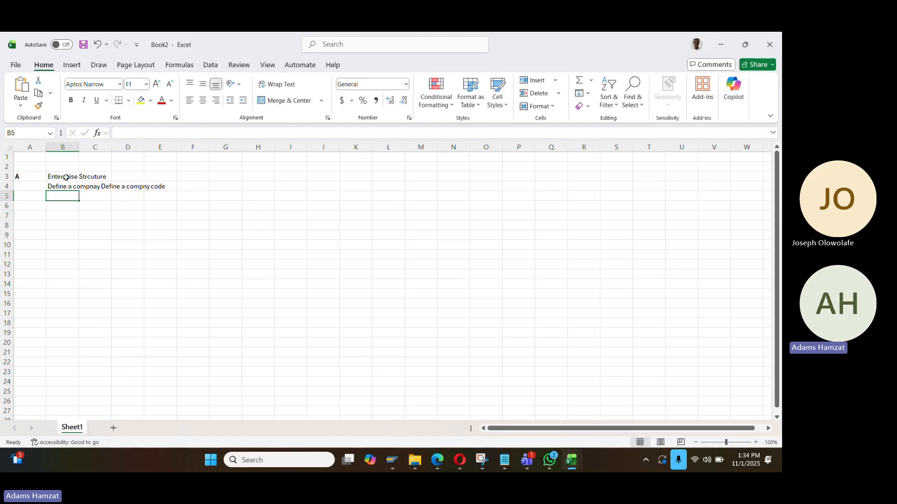
# Split the B4 text into 'Define a company' and 'Define a compny code' lines in C4:C5
pyautogui.click(62, 186)
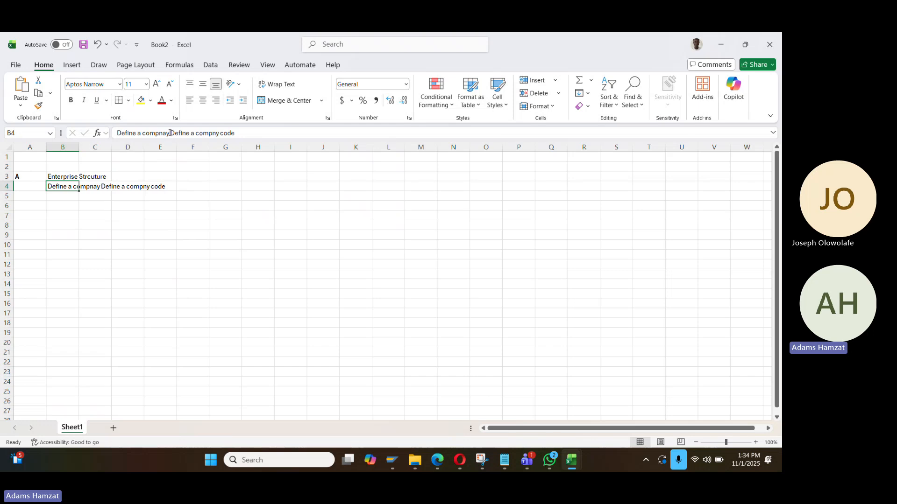
pyautogui.moveTo(170, 133); pyautogui.dragTo(382, 134)
pyautogui.hotkey('ctrl', 'c')
pyautogui.press('BackSpace')
pyautogui.press('Return')
pyautogui.press('Return')
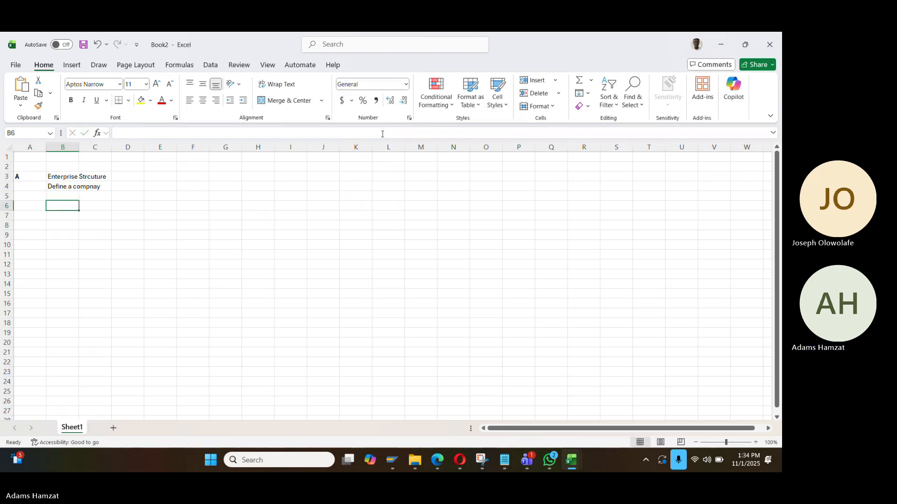
pyautogui.press('Up')
pyautogui.hotkey('ctrl', 'v')
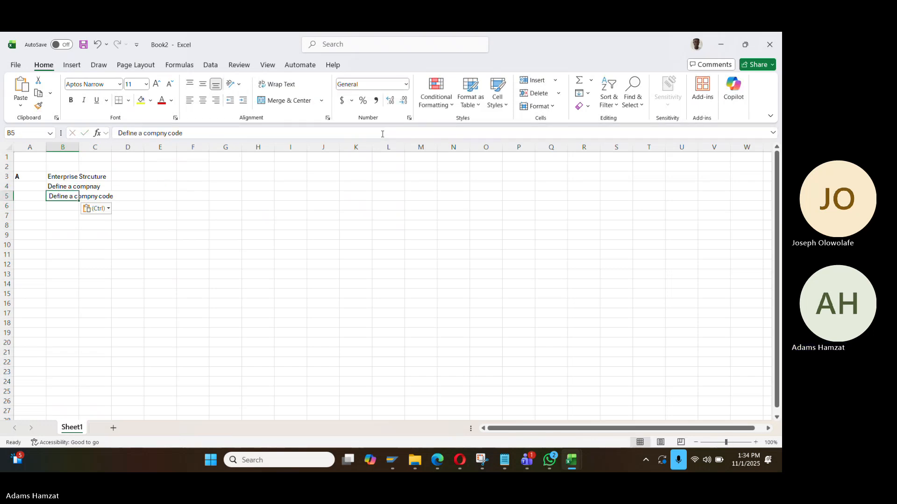
pyautogui.click(69, 183)
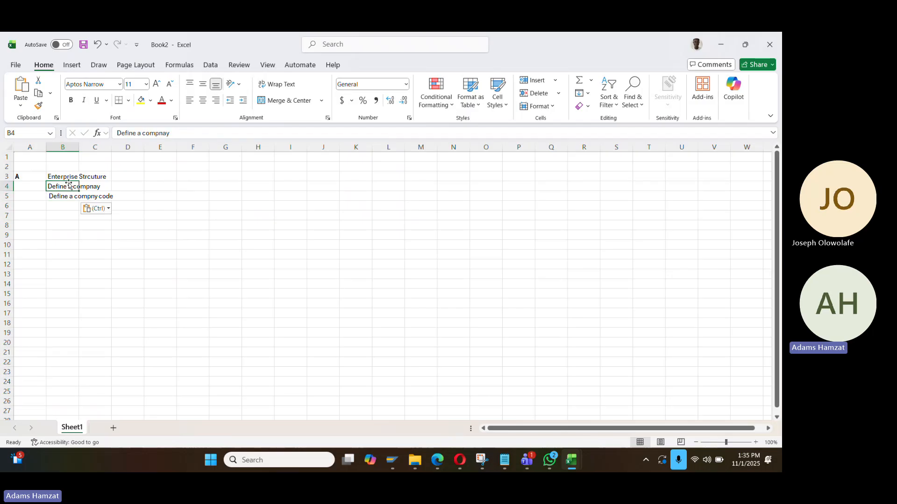
pyautogui.hotkey('shift', 'Down')
pyautogui.hotkey('ctrl', 'c')
pyautogui.press('Right')
pyautogui.hotkey('shift', 'Down')
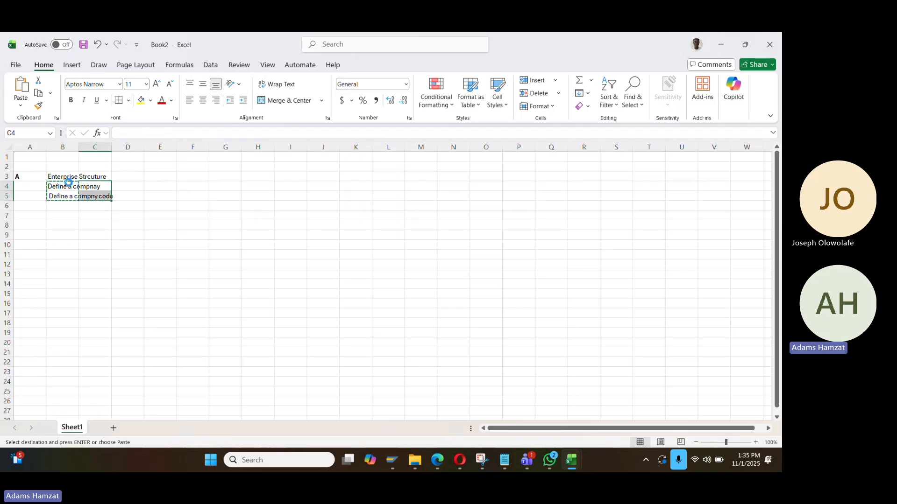
pyautogui.hotkey('ctrl', 'v')
# Bold the Enterprise Strcuture heading and add section B, 'Financial Accounting Global Setting', in row 12
pyautogui.click(68, 180)
pyautogui.hotkey('ctrl', 'b')
pyautogui.press('Down')
pyautogui.press('Down')
pyautogui.press('Left')
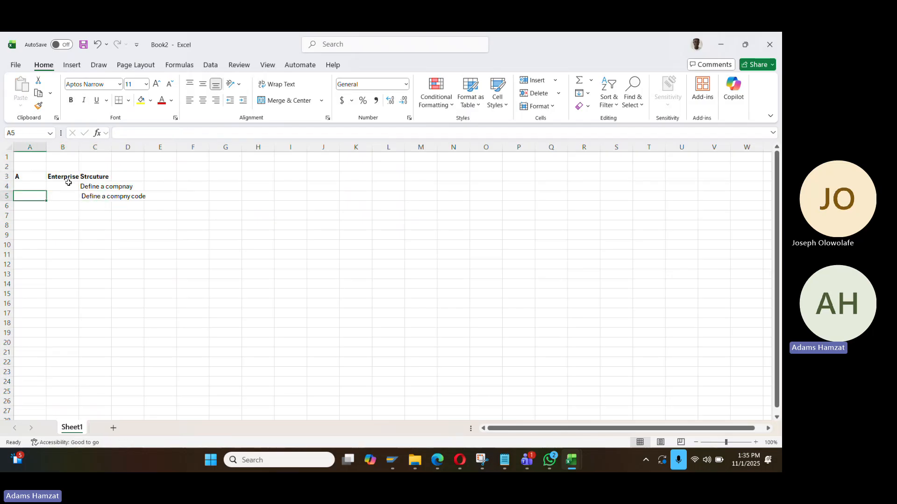
pyautogui.press('Down')
pyautogui.press('Down')
pyautogui.press('Down')
pyautogui.press('Down')
pyautogui.press('Down')
pyautogui.press('Down')
pyautogui.press('Down')
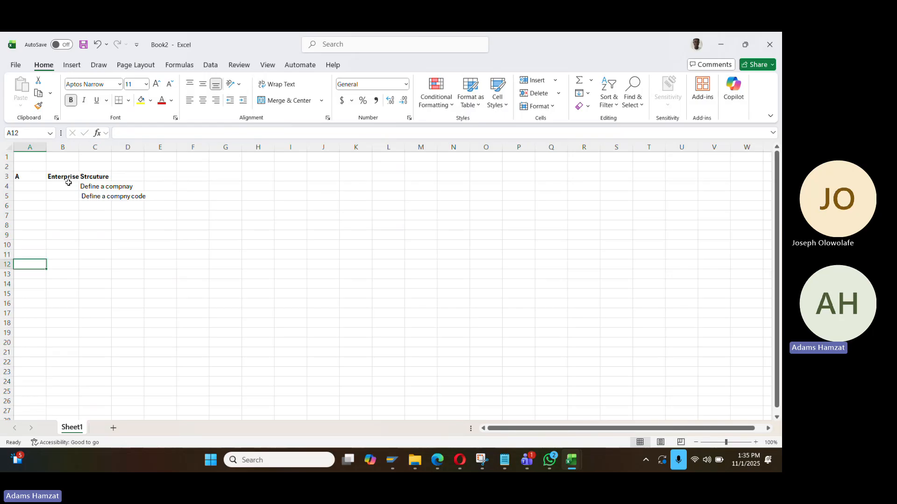
pyautogui.write('B')
pyautogui.press('Return')
pyautogui.press('Up')
pyautogui.press('Right')
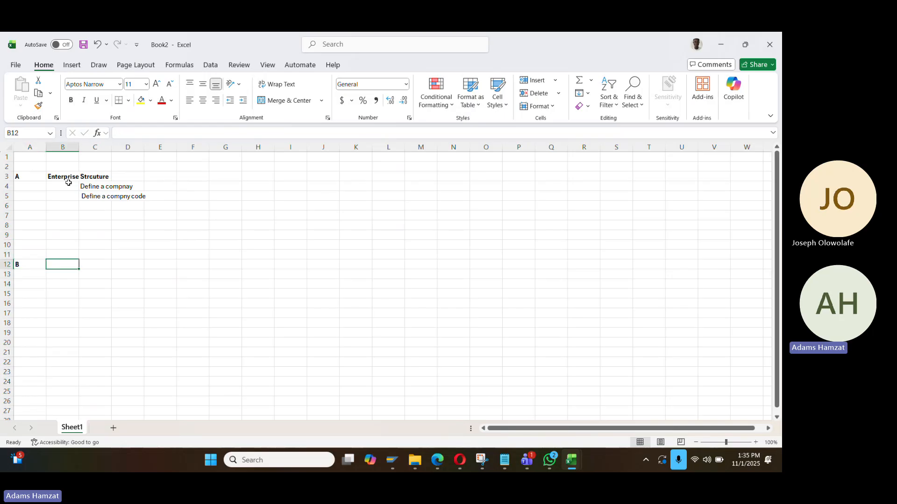
pyautogui.write('Financial Accounting')
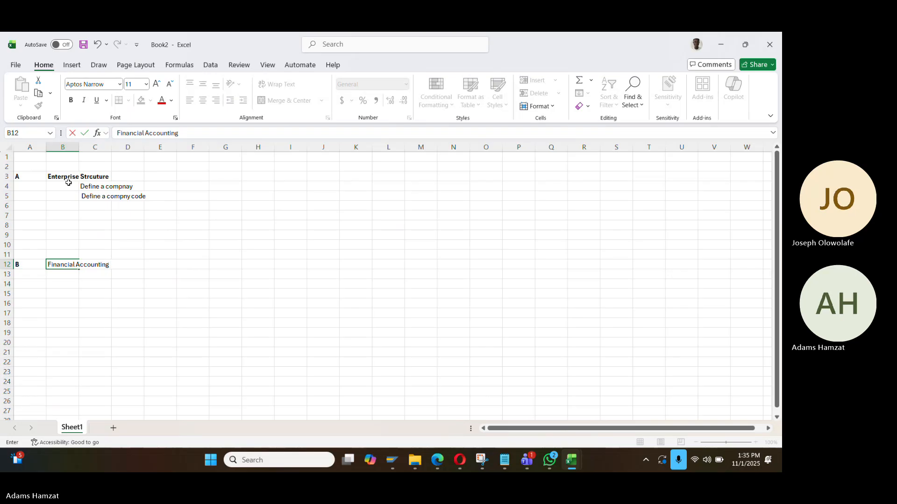
pyautogui.write(' Global')
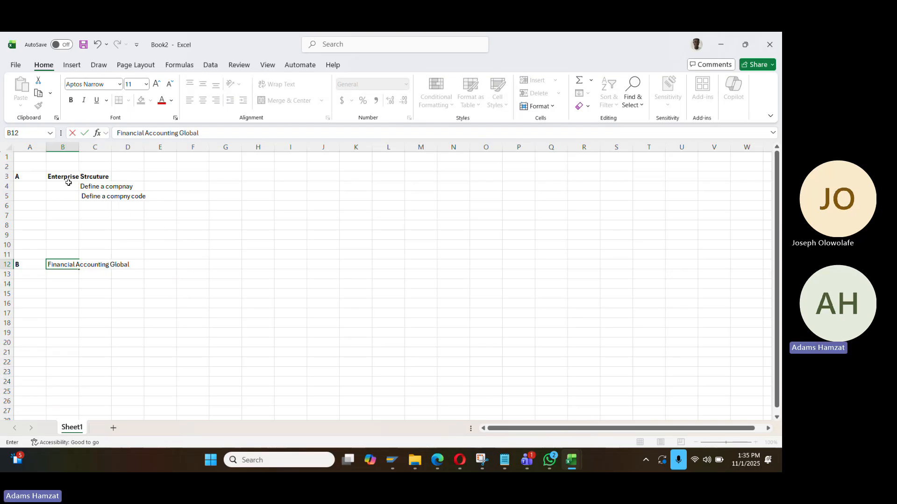
pyautogui.write(' Seetin')
pyautogui.press('BackSpace')
pyautogui.press('BackSpace')
pyautogui.write('tting')
pyautogui.press('Return')
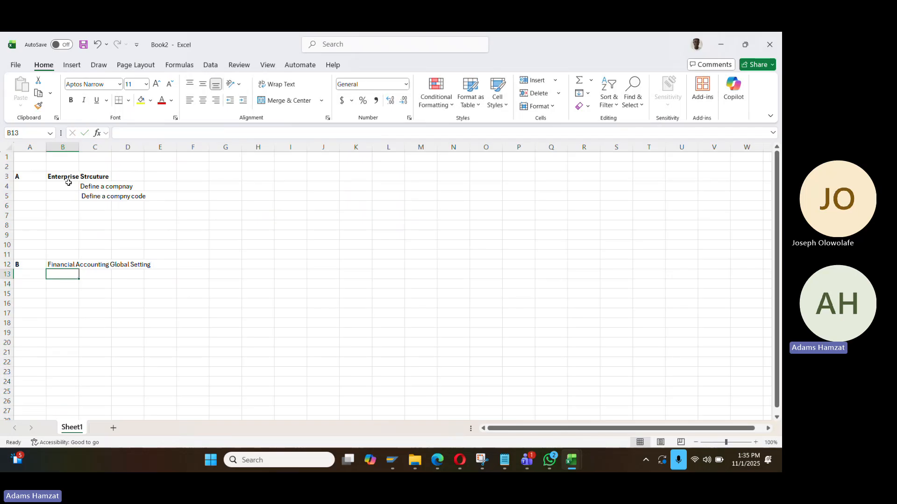
# Add section C, 'Account payable and Account receivables', in row 21
pyautogui.press('Return')
pyautogui.press('Return')
pyautogui.press('Return')
pyautogui.press('Left')
pyautogui.press('Down')
pyautogui.press('Down')
pyautogui.press('Down')
pyautogui.press('Down')
pyautogui.press('Down')
pyautogui.write('c')
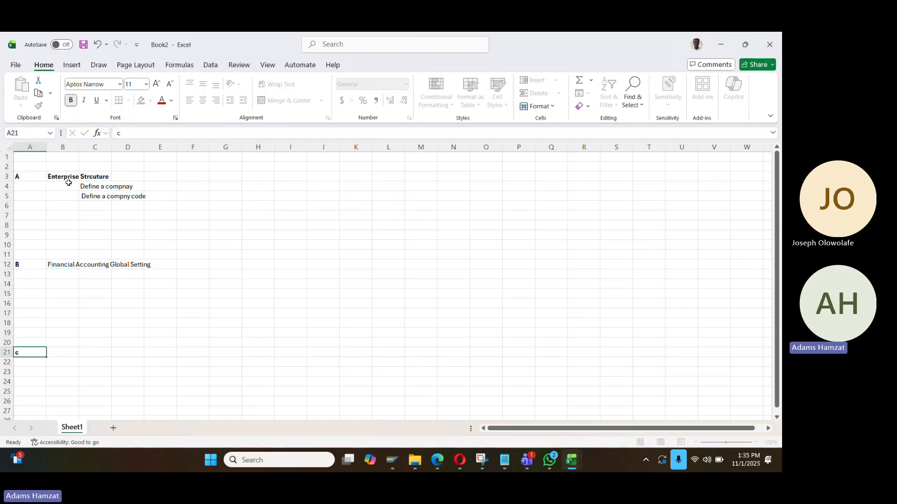
pyautogui.press('Up')
pyautogui.press('Up')
pyautogui.press('Right')
pyautogui.press('Down')
pyautogui.press('Down')
pyautogui.press('Left')
pyautogui.write('C')
pyautogui.press('Right')
pyautogui.press('Right')
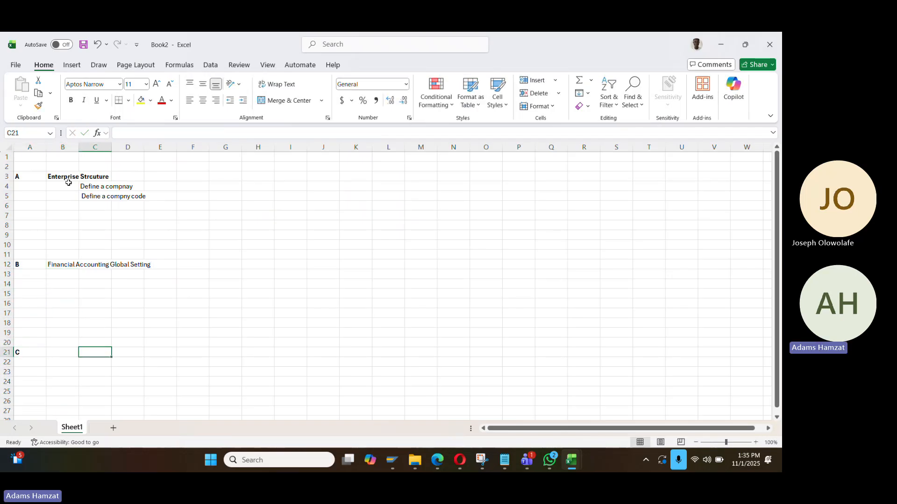
pyautogui.press('Left')
pyautogui.write('Account payabl')
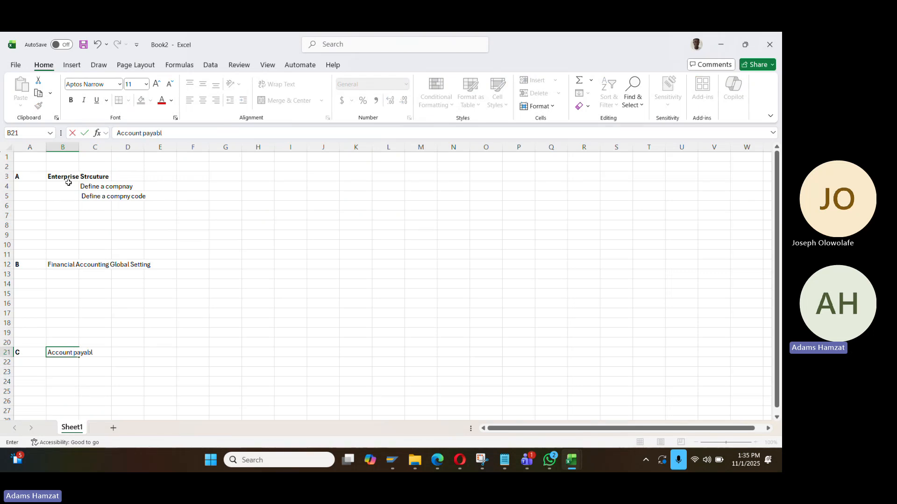
pyautogui.write('e and Account')
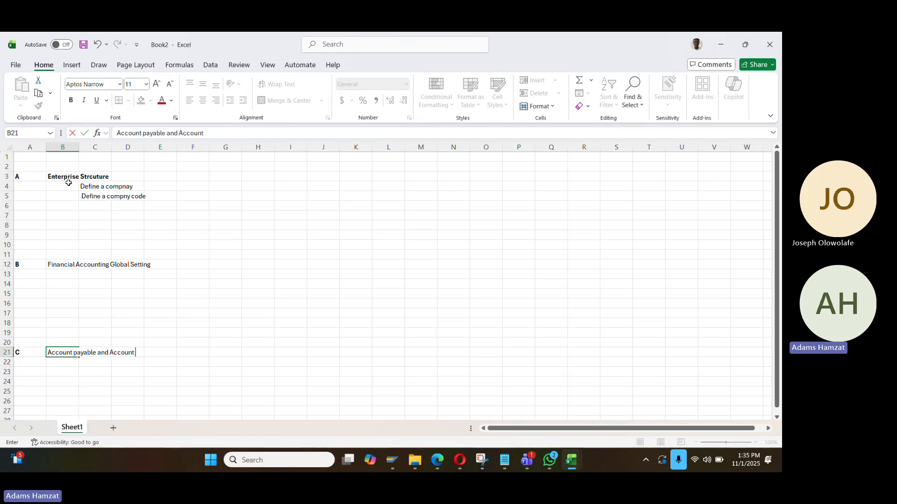
pyautogui.write(' receivable')
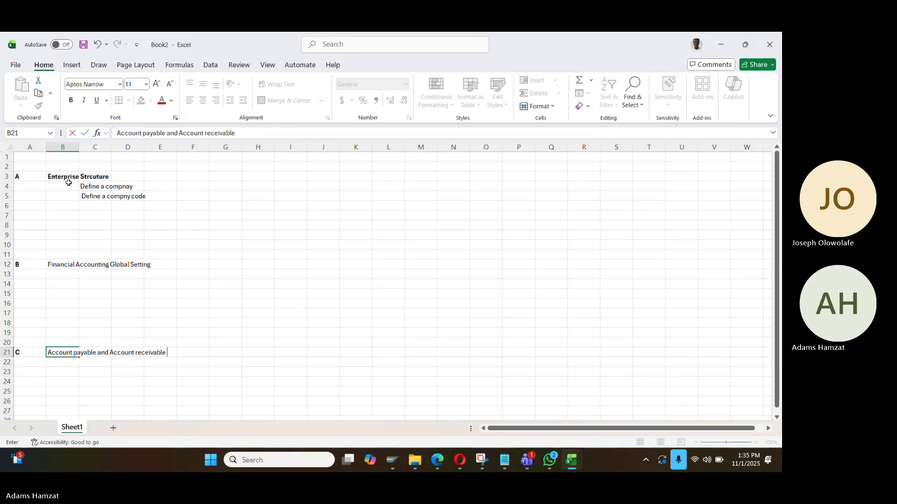
pyautogui.write('s')
pyautogui.press('Return')
pyautogui.press('Down')
pyautogui.press('Down')
pyautogui.press('Down')
pyautogui.press('Up')
pyautogui.press('Up')
pyautogui.press('Up')
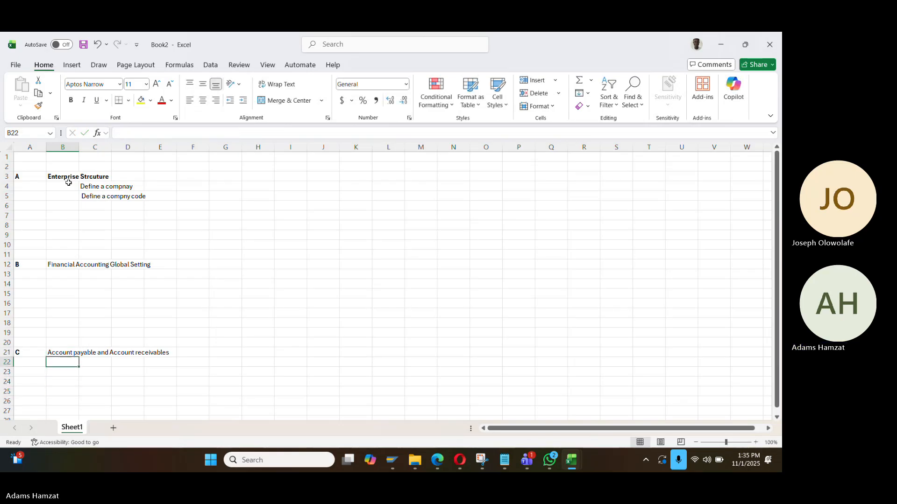
pyautogui.press('Up')
# Bold column B's headings and add section D, 'Asset Accounting', in row 28
pyautogui.hotkey('ctrl', 'space')
pyautogui.hotkey('ctrl', 'b')
pyautogui.press('Down')
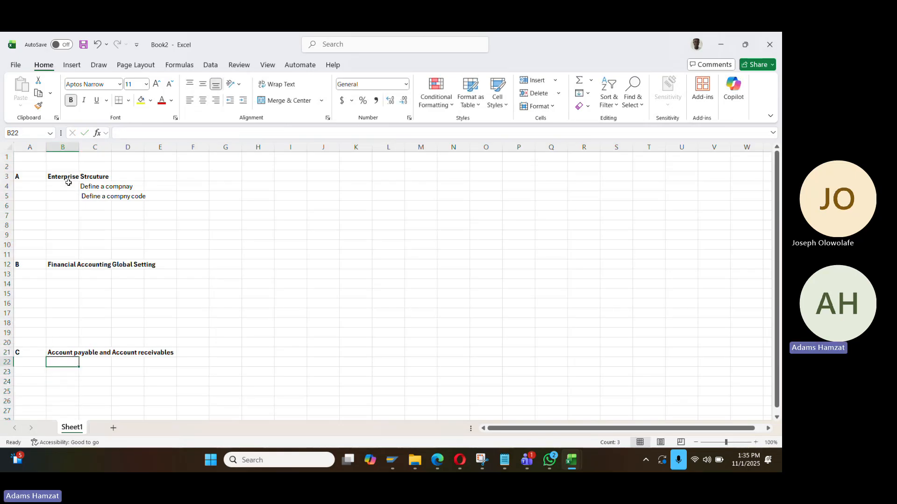
pyautogui.press('Down')
pyautogui.press('Down')
pyautogui.press('Down')
pyautogui.press('Down')
pyautogui.press('Down')
pyautogui.press('Down')
pyautogui.press('Left')
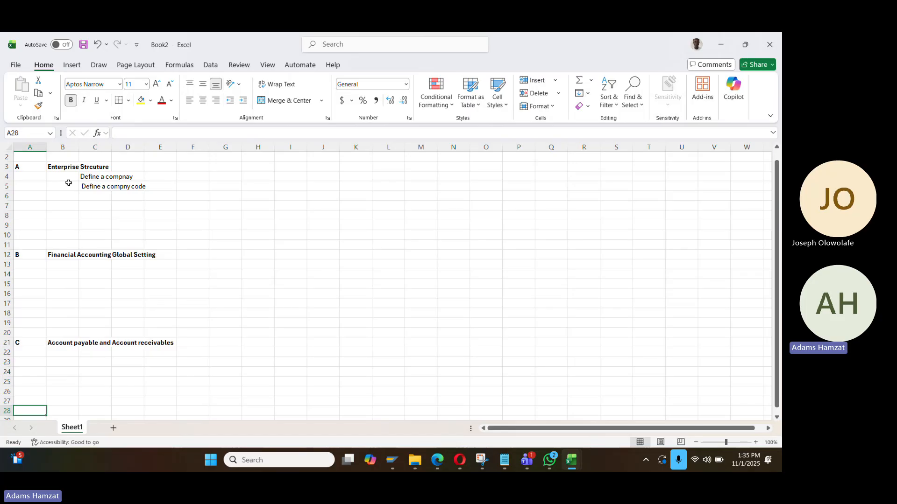
pyautogui.write('D')
pyautogui.press('Tab')
pyautogui.write('As')
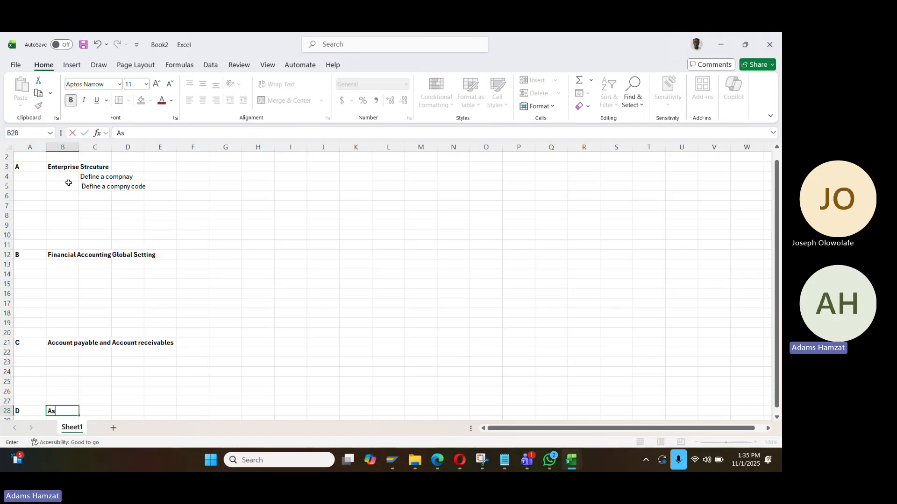
pyautogui.write('set Accountin')
pyautogui.press('Return')
pyautogui.press('Return')
pyautogui.press('Return')
pyautogui.press('Return')
pyautogui.press('Return')
pyautogui.press('Return')
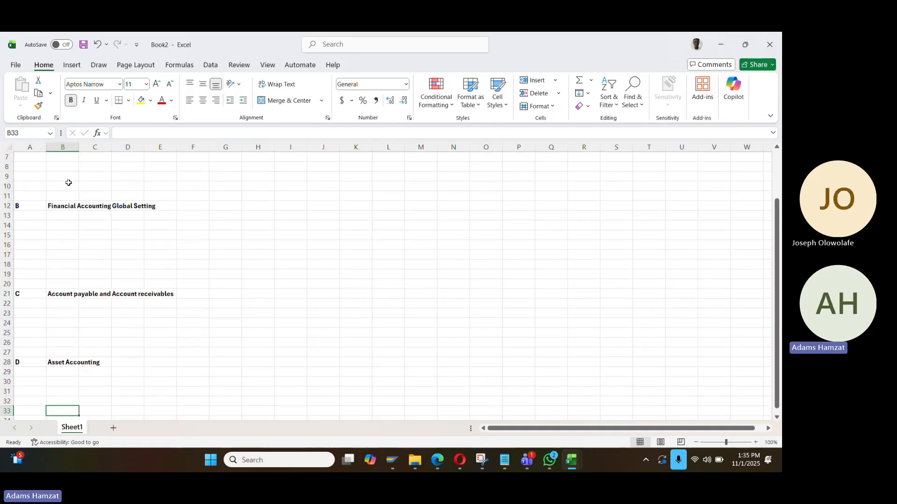
pyautogui.scroll(-1, 69, 183)
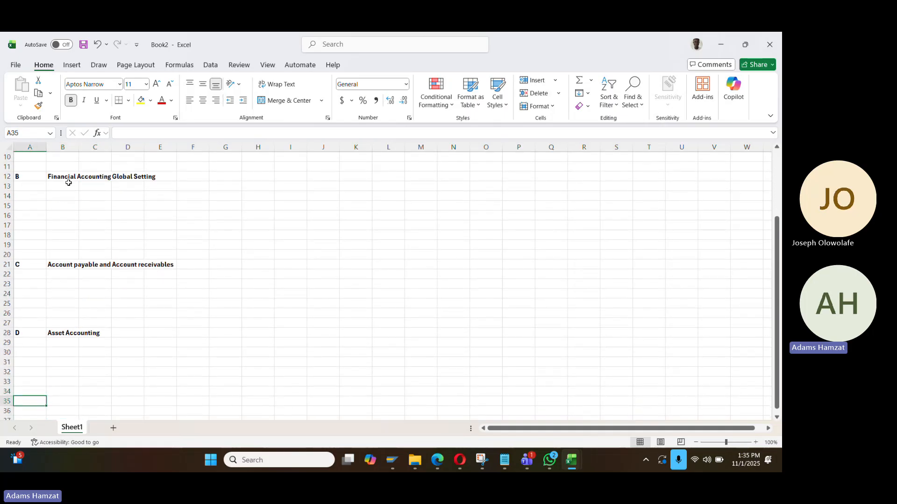
pyautogui.press('Up')
pyautogui.press('Up')
pyautogui.press('Up')
pyautogui.press('Up')
pyautogui.press('Up')
pyautogui.press('Up')
pyautogui.press('Up')
pyautogui.press('Up')
pyautogui.press('Up')
pyautogui.press('Up')
pyautogui.press('Up')
pyautogui.press('Up')
pyautogui.press('Up')
pyautogui.press('Up')
pyautogui.press('Up')
pyautogui.press('Up')
pyautogui.press('Up')
pyautogui.press('Up')
pyautogui.press('Up')
pyautogui.press('Up')
pyautogui.press('Up')
pyautogui.press('Up')
pyautogui.press('Up')
pyautogui.press('Up')
pyautogui.press('Up')
pyautogui.press('Up')
pyautogui.press('Up')
pyautogui.press('Up')
pyautogui.press('Up')
pyautogui.press('Up')
pyautogui.press('Up')
pyautogui.press('Up')
pyautogui.press('Up')
pyautogui.press('Down')
pyautogui.press('Down')
pyautogui.press('Down')
pyautogui.press('Down')
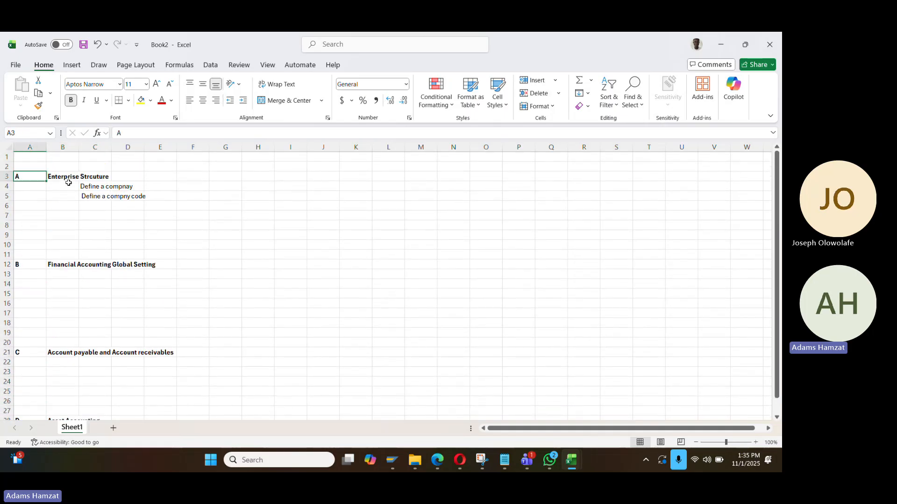
# Copy DA01 from SAP and append it, bolded, to the 'Define a compny code' note in C5
pyautogui.hotkey('alt', 'Tab')
pyautogui.hotkey('alt', 'Tab')
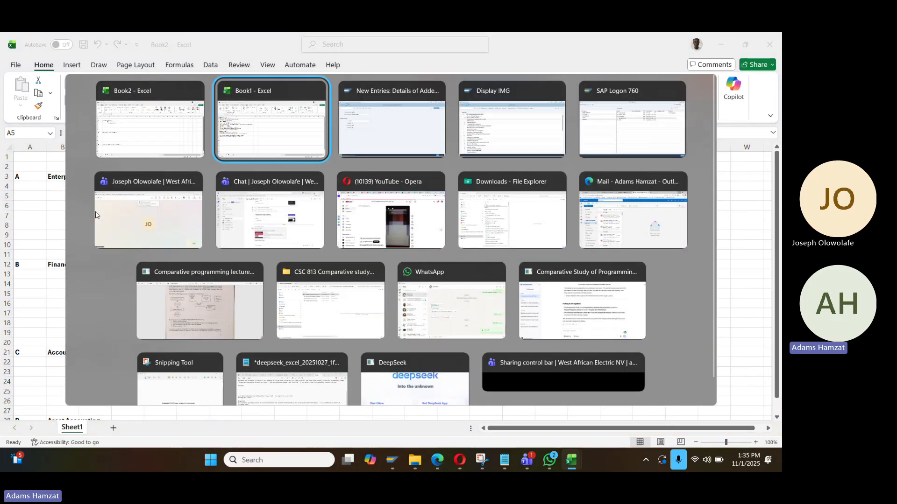
pyautogui.hotkey('alt', 'Tab')
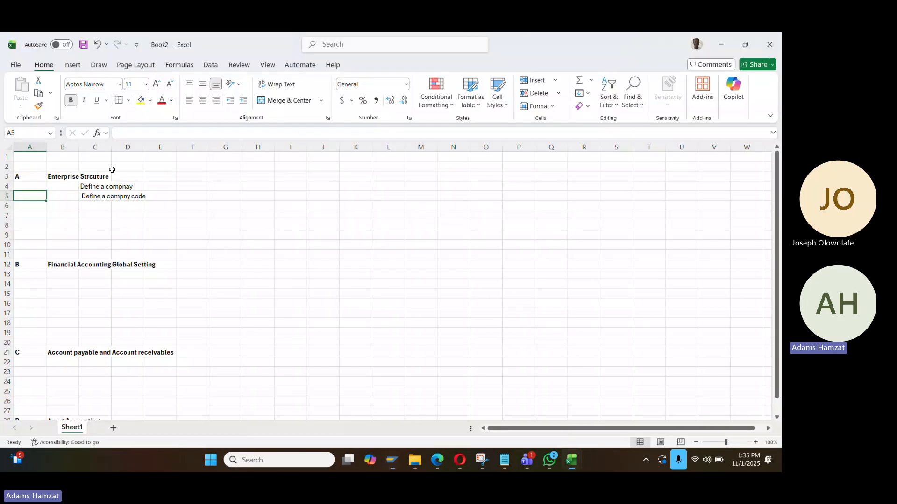
pyautogui.hotkey('alt', 'Tab')
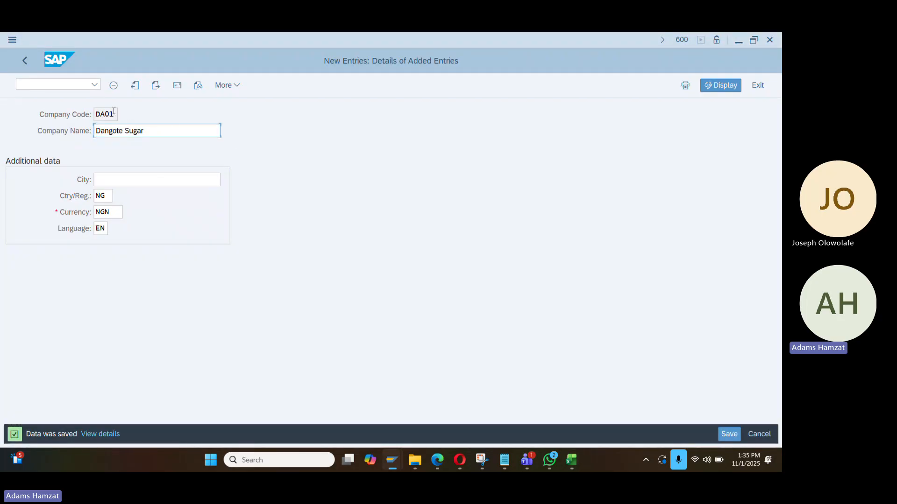
pyautogui.moveTo(114, 114); pyautogui.dragTo(76, 115)
pyautogui.hotkey('ctrl', 'c')
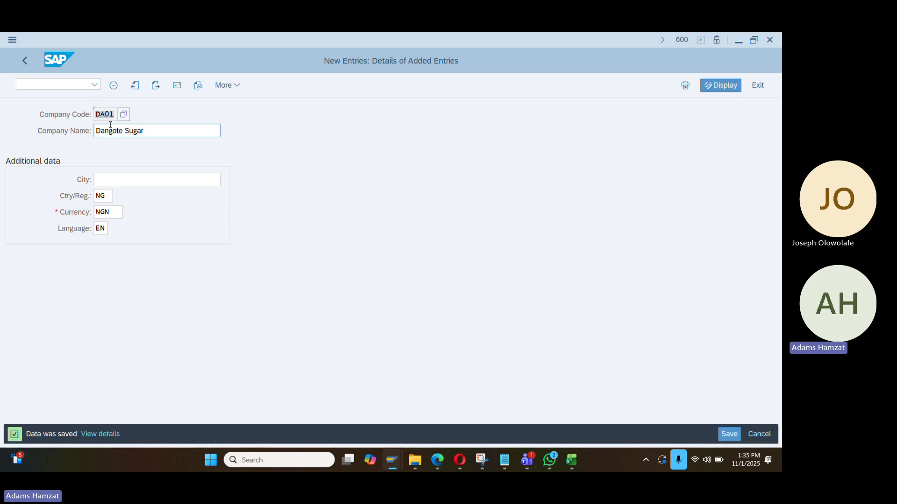
pyautogui.hotkey('alt', 'Tab')
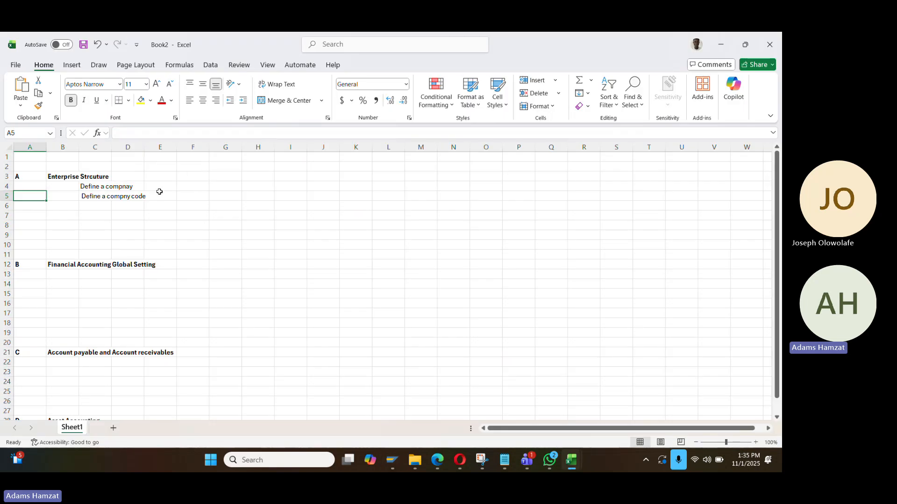
pyautogui.click(107, 196)
pyautogui.click(191, 132)
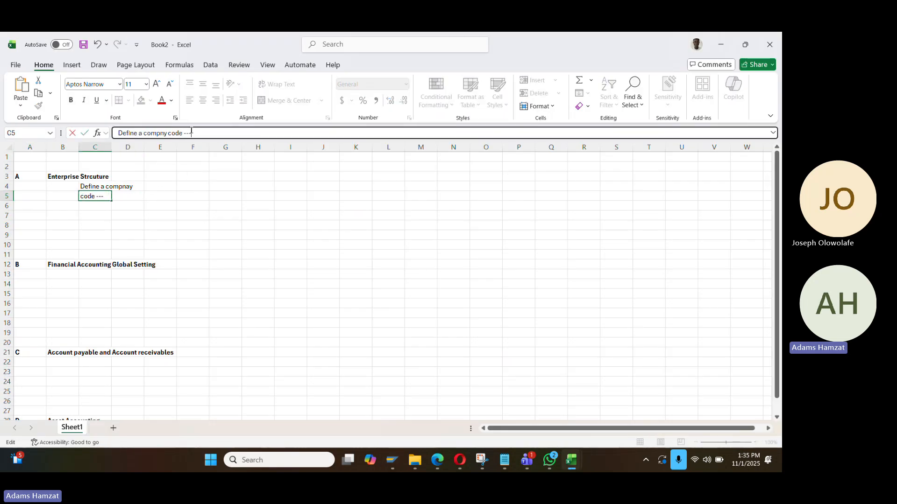
pyautogui.hotkey('ctrl', 'v')
pyautogui.moveTo(206, 134); pyautogui.dragTo(189, 133)
pyautogui.hotkey('ctrl', 'b')
pyautogui.press('Return')
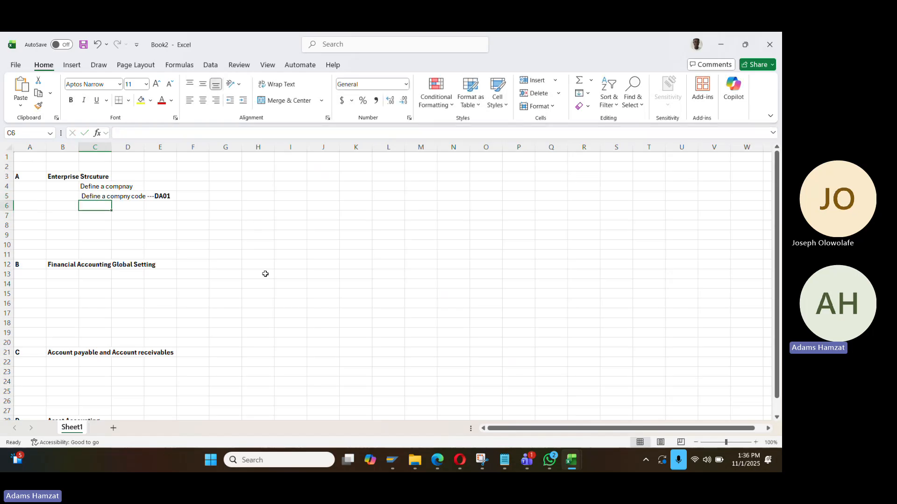
pyautogui.hotkey('alt', 'Tab')
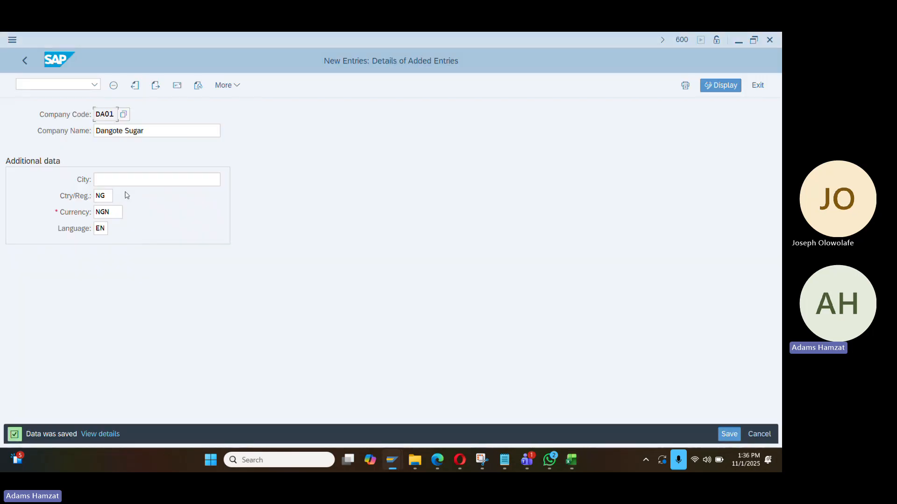
# Back out to the IMG and run the Define Credit Control Area activity
pyautogui.click(24, 61)
pyautogui.click(25, 60)
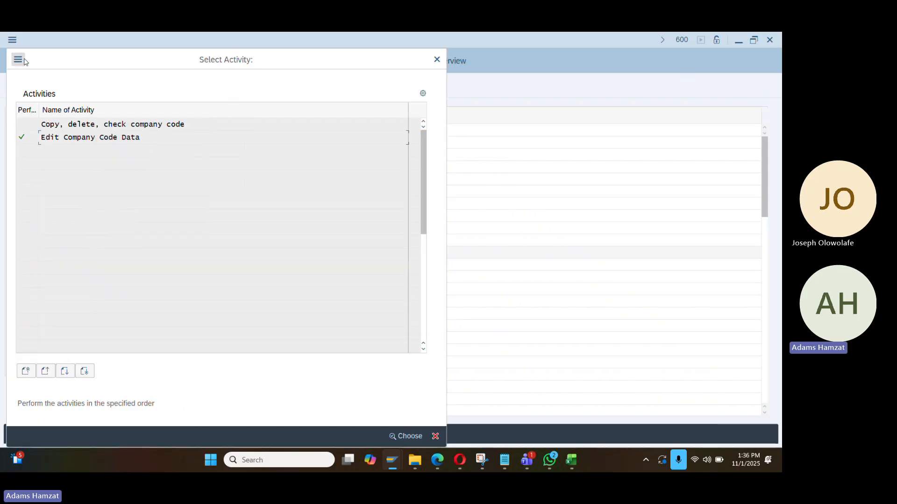
pyautogui.click(23, 60)
pyautogui.click(435, 61)
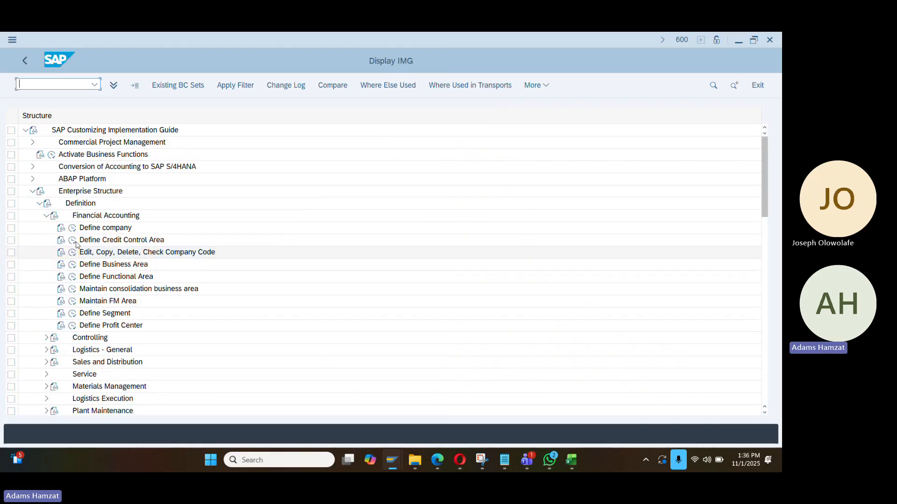
pyautogui.click(99, 244)
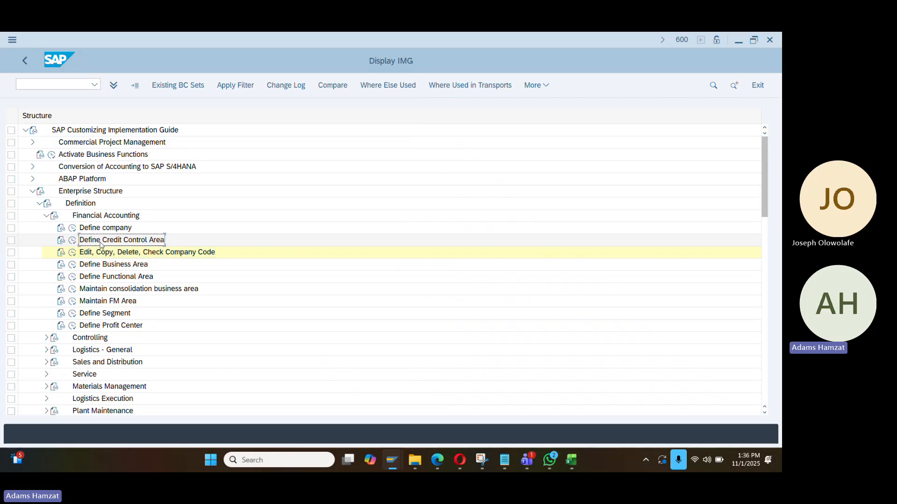
pyautogui.click(72, 242)
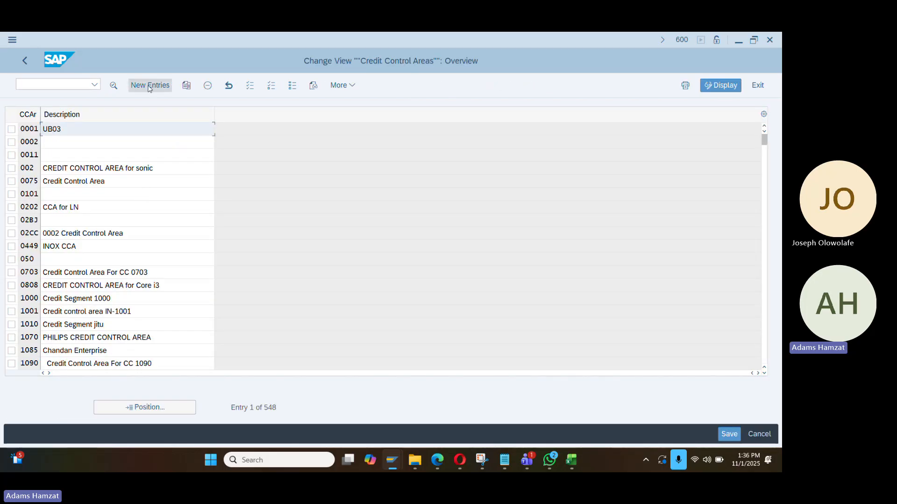
# Copy credit control area 0001 as DA01 with currency NGN (Nigerian Naira)
pyautogui.click(11, 131)
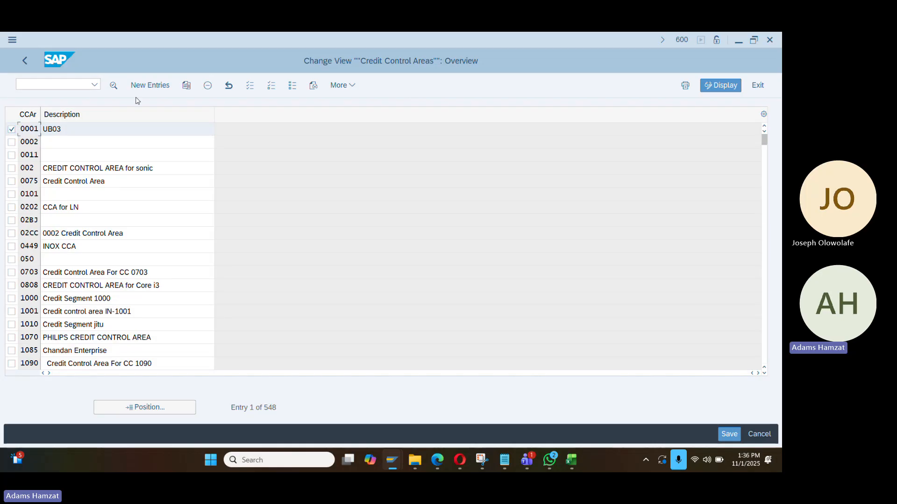
pyautogui.click(186, 86)
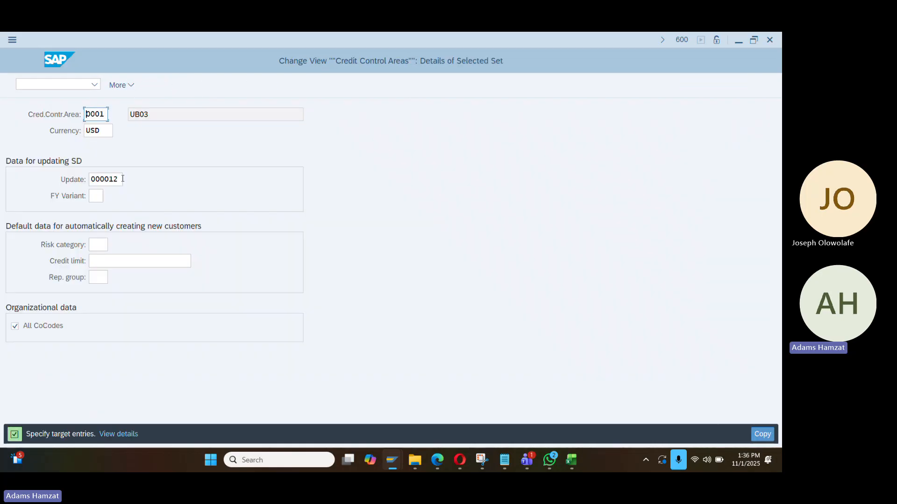
pyautogui.moveTo(108, 120); pyautogui.dragTo(65, 125)
pyautogui.write('da01')
pyautogui.press('Tab')
pyautogui.write('nfgn')
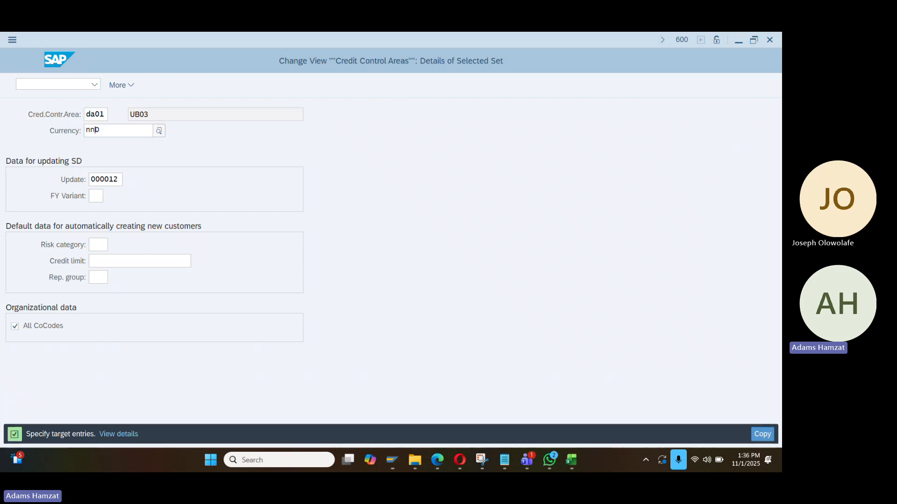
pyautogui.press('BackSpace')
pyautogui.press('BackSpace')
pyautogui.press('BackSpace')
pyautogui.write('gn')
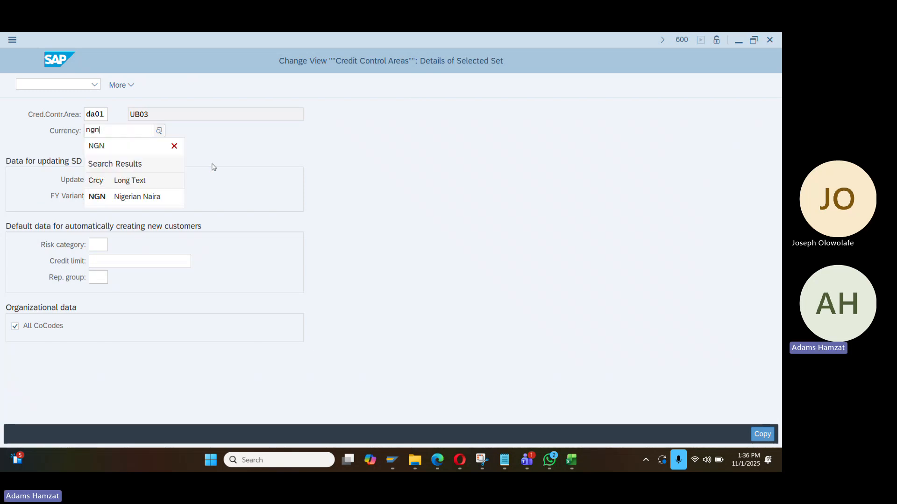
pyautogui.click(163, 197)
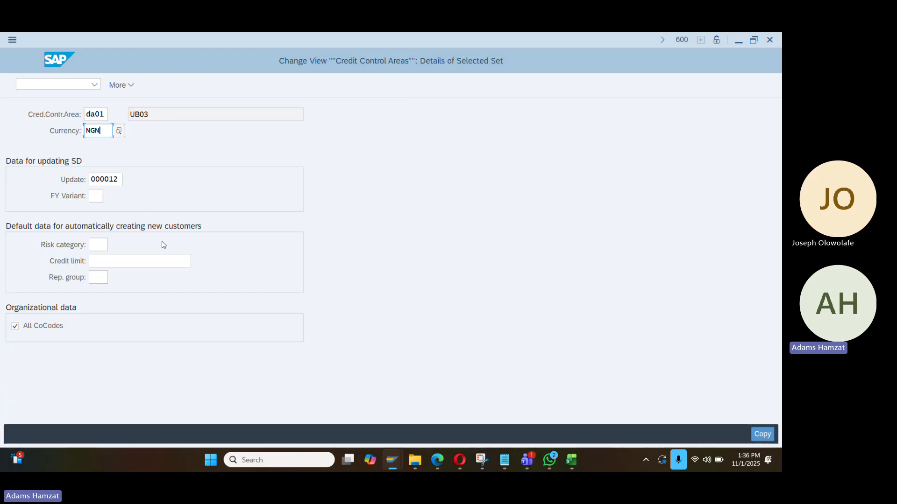
pyautogui.press('Return')
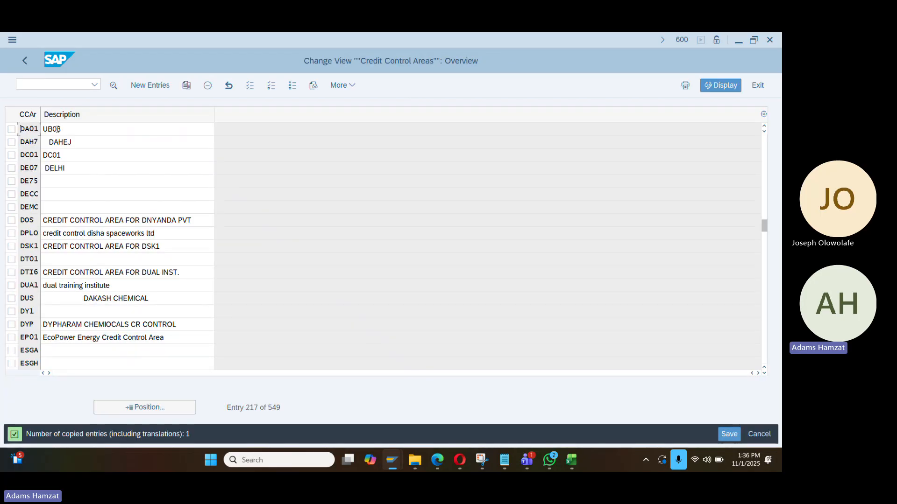
# Describe DA01 as 'credit control area for Dangote', check its details, and save it
pyautogui.moveTo(64, 129); pyautogui.dragTo(47, 128)
pyautogui.press('BackSpace')
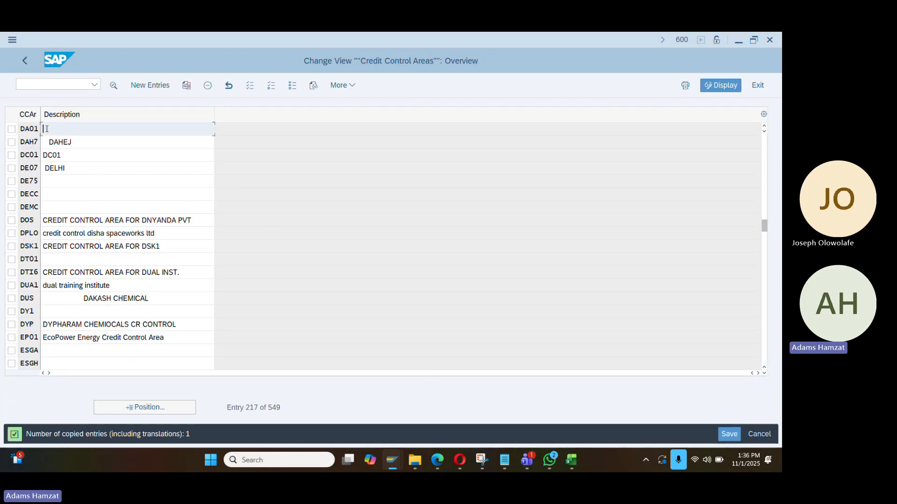
pyautogui.write('credit c')
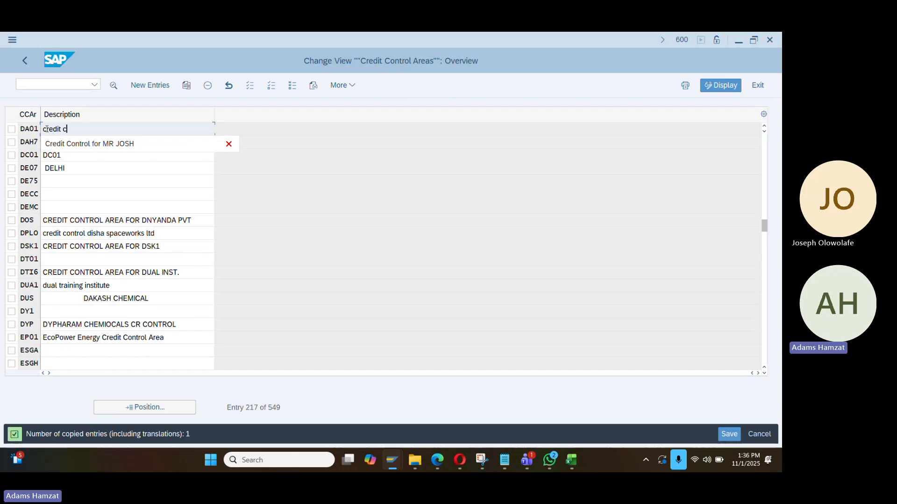
pyautogui.write('ontrol area f')
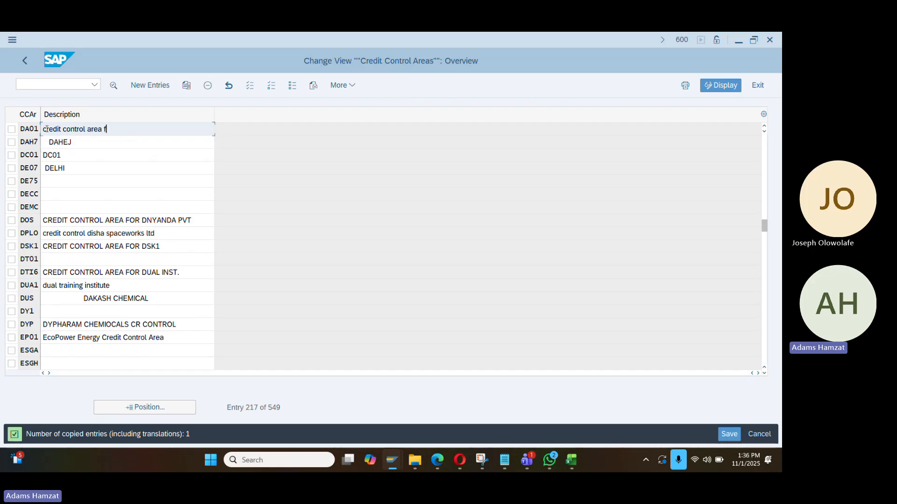
pyautogui.write('or Danh')
pyautogui.press('BackSpace')
pyautogui.write('ngote')
pyautogui.press('Return')
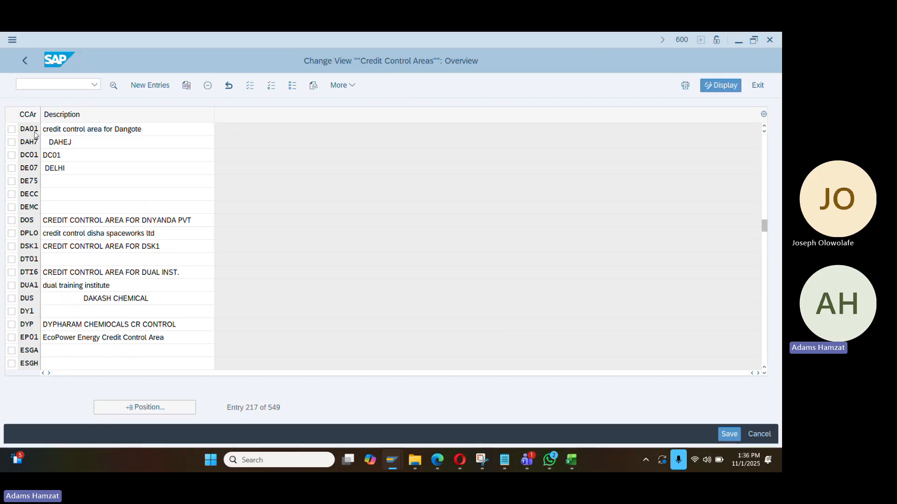
pyautogui.doubleClick(35, 133)
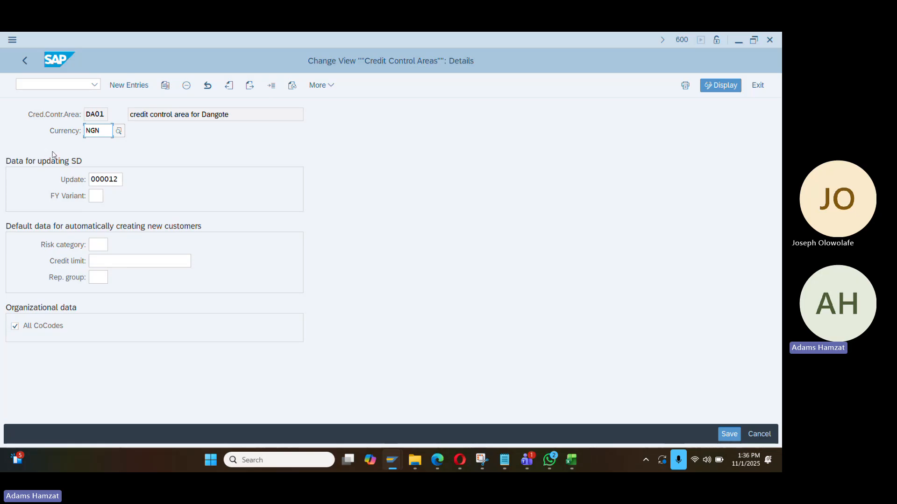
pyautogui.click(25, 60)
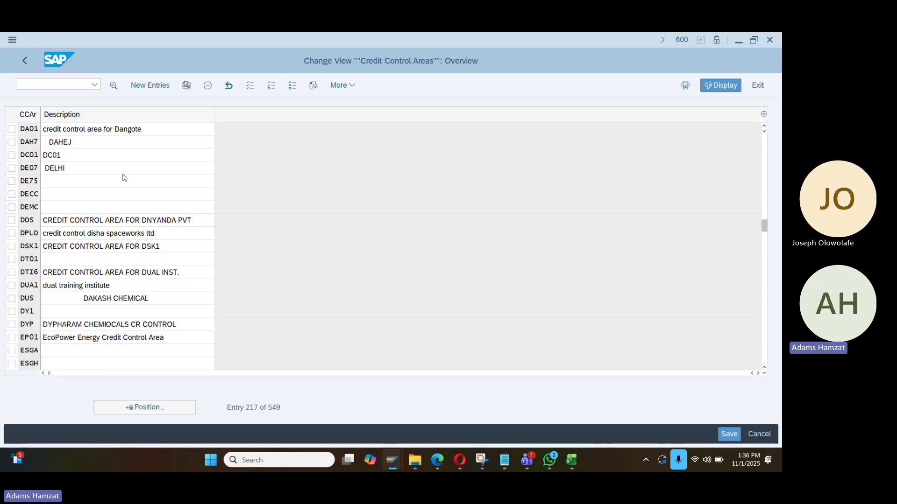
pyautogui.hotkey('ctrl', 's')
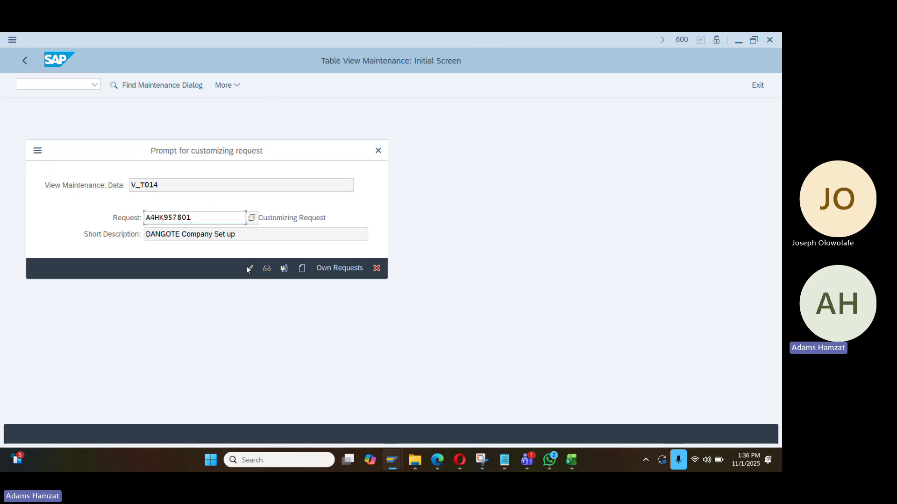
# Confirm the customizing request, review DA01's details with currency NGN, and return to the list
pyautogui.click(249, 268)
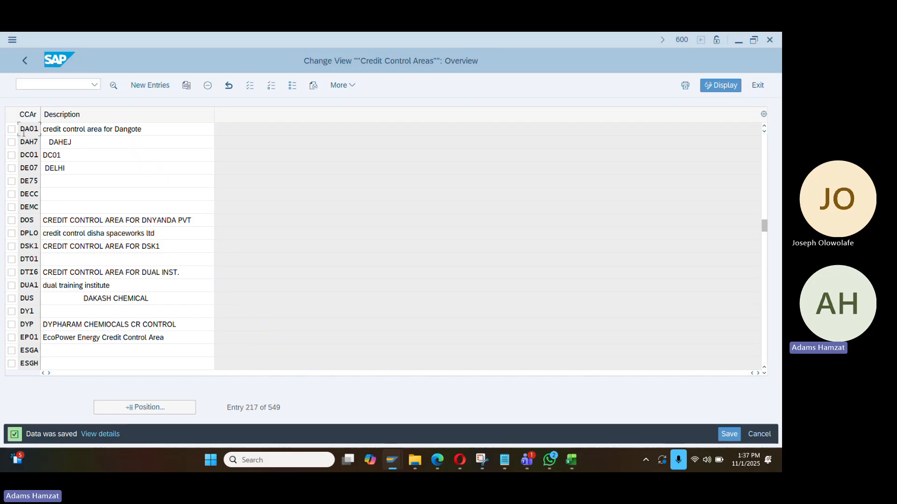
pyautogui.doubleClick(24, 133)
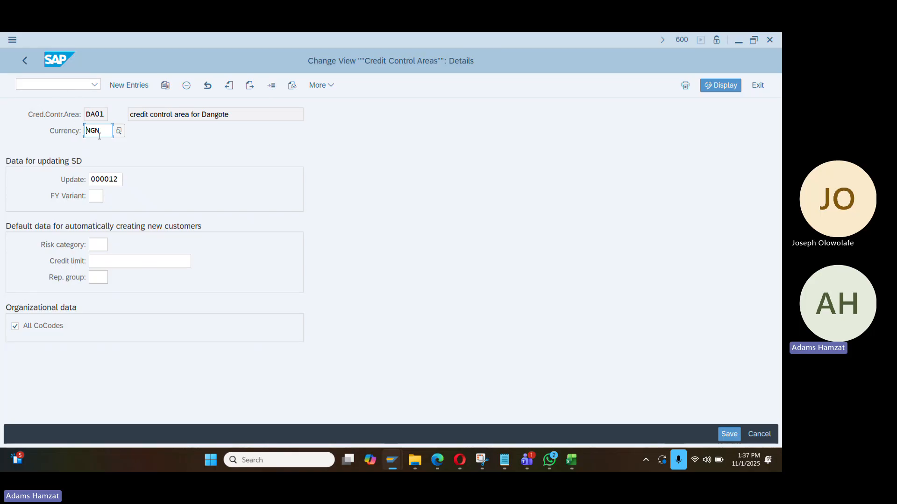
pyautogui.click(24, 60)
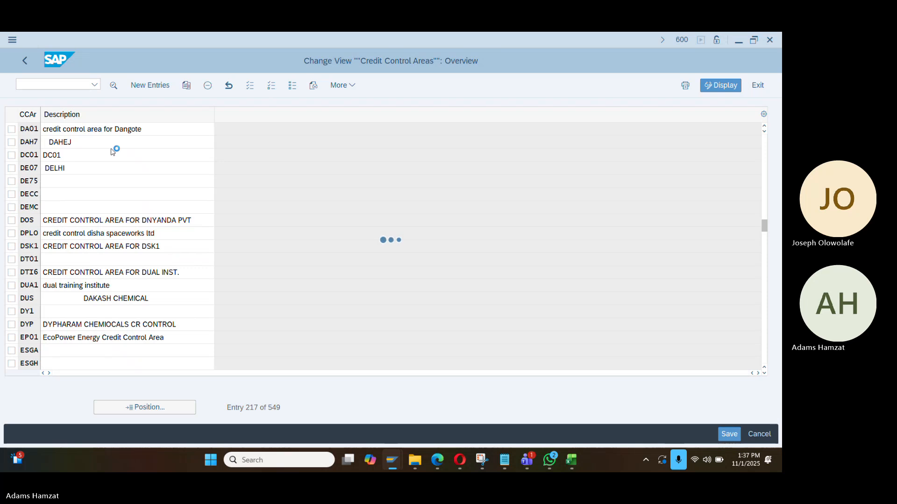
# Return to the IMG and paste 'Define Credit Control Area' into C6 of the Book2 notes
pyautogui.click(24, 61)
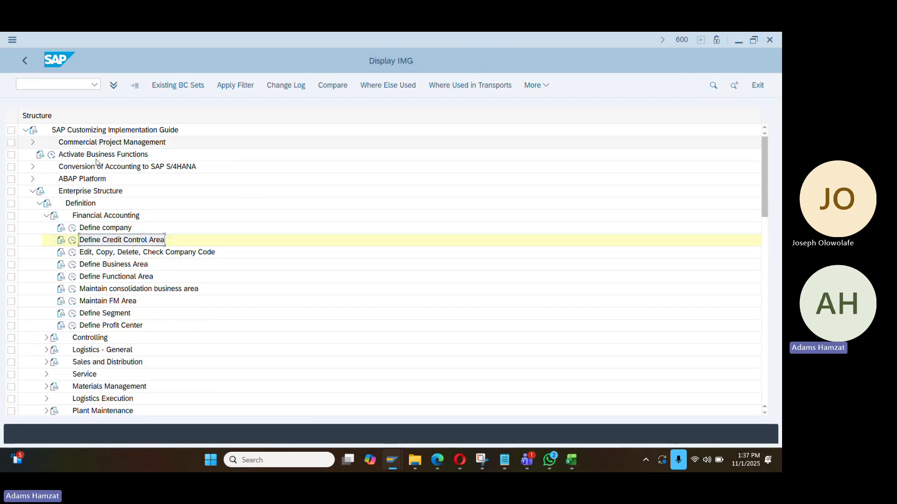
pyautogui.click(571, 460)
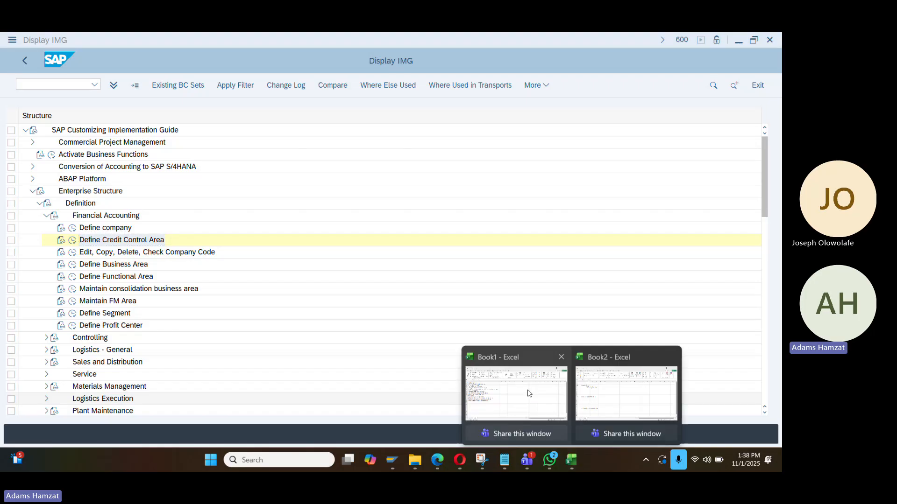
pyautogui.click(606, 395)
pyautogui.hotkey('ctrl', 'v')
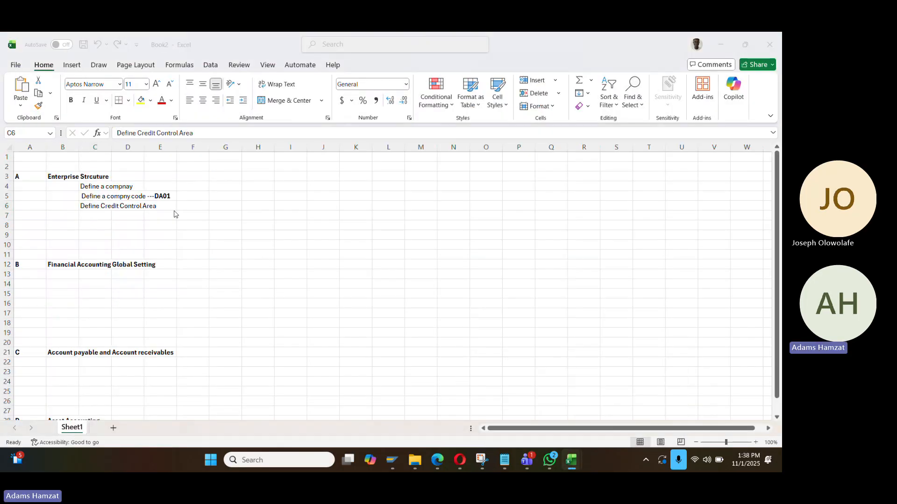
pyautogui.hotkey('alt', 'Tab')
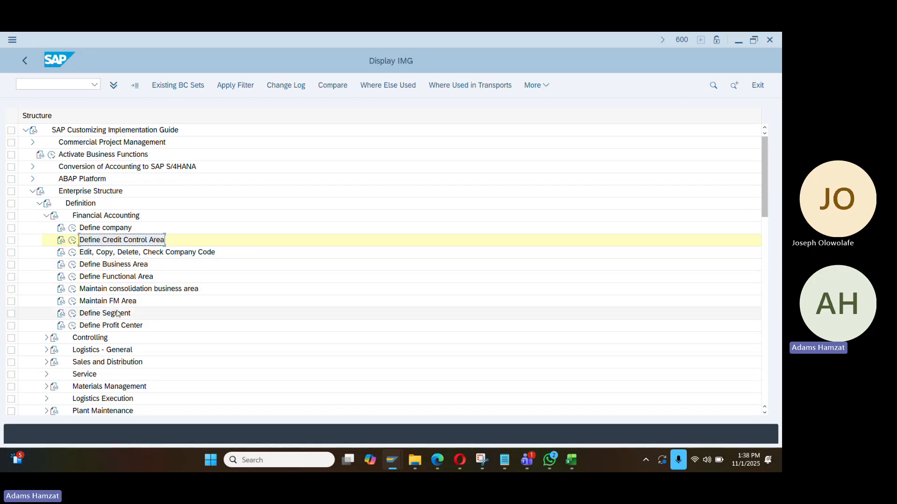
# Collapse the Definition branch and expand Assignment > Financial Accounting in the IMG
pyautogui.click(47, 216)
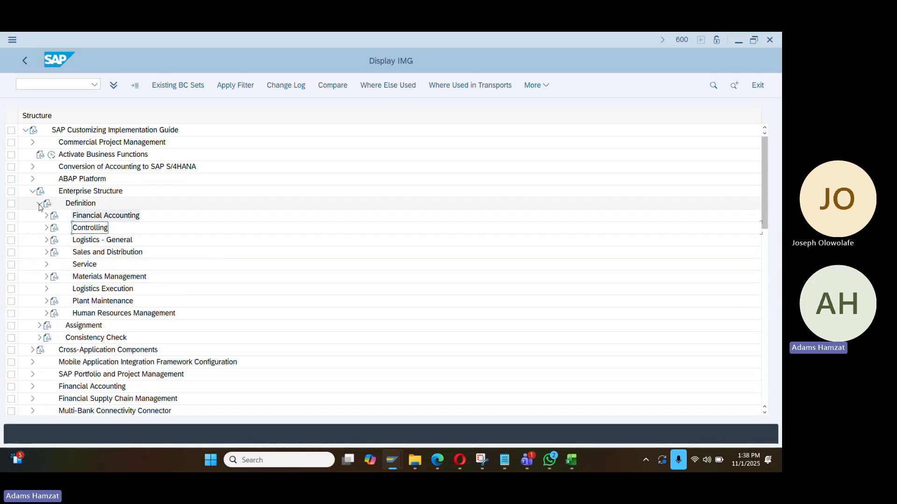
pyautogui.click(40, 204)
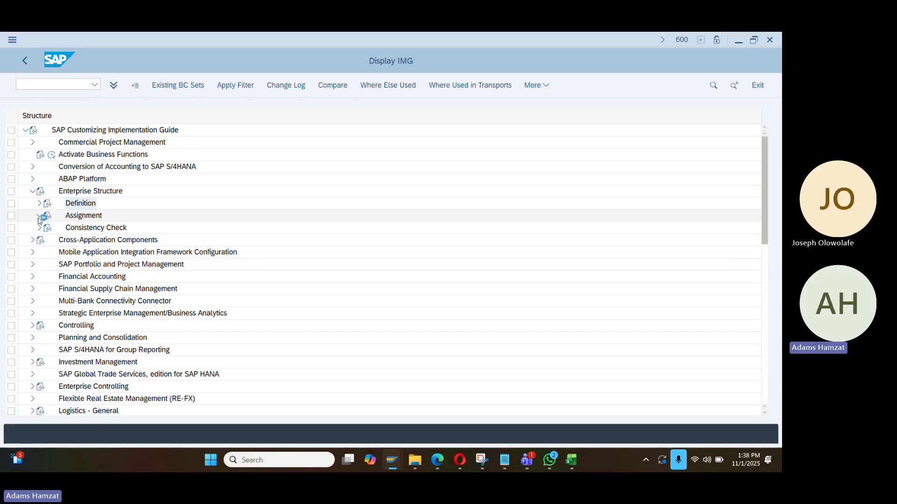
pyautogui.click(46, 228)
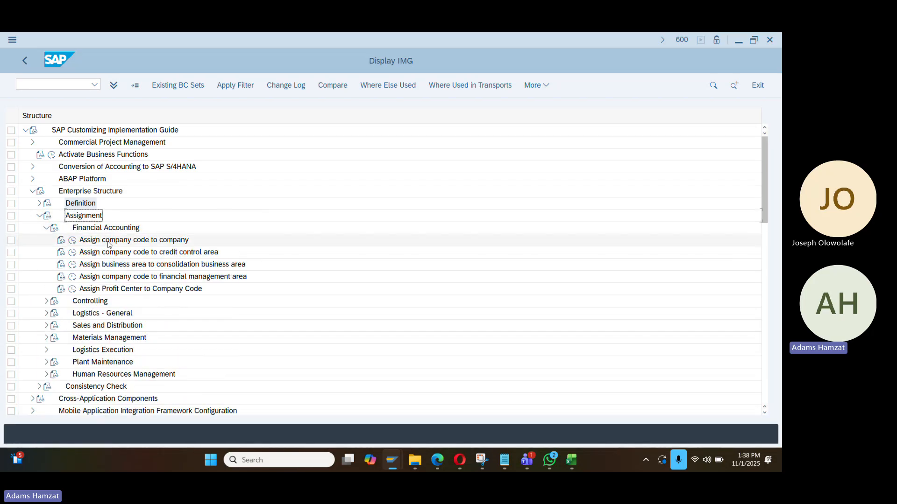
# In Assign company code to company, set DA01's company to DA00 and save under the request
pyautogui.click(73, 240)
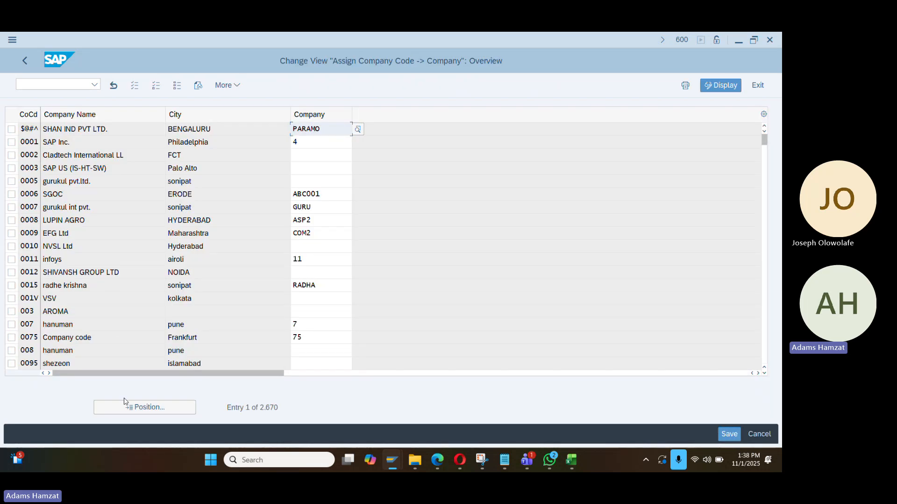
pyautogui.click(126, 407)
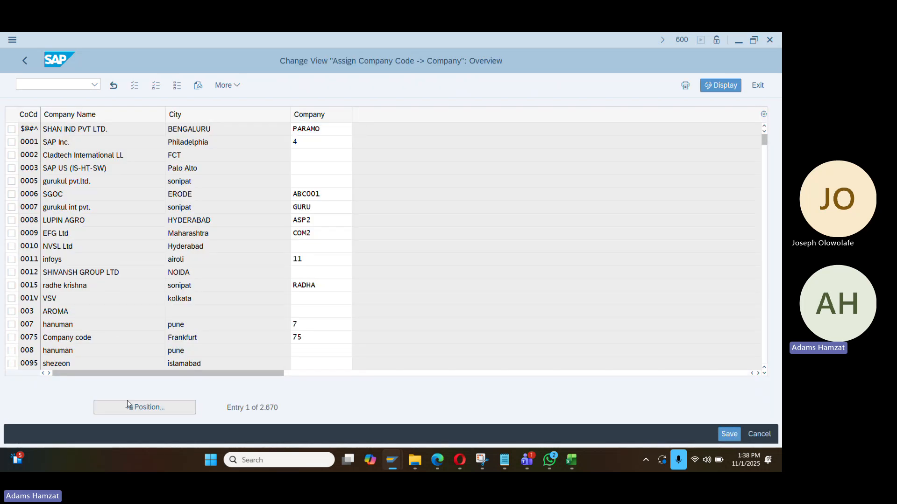
pyautogui.write('da')
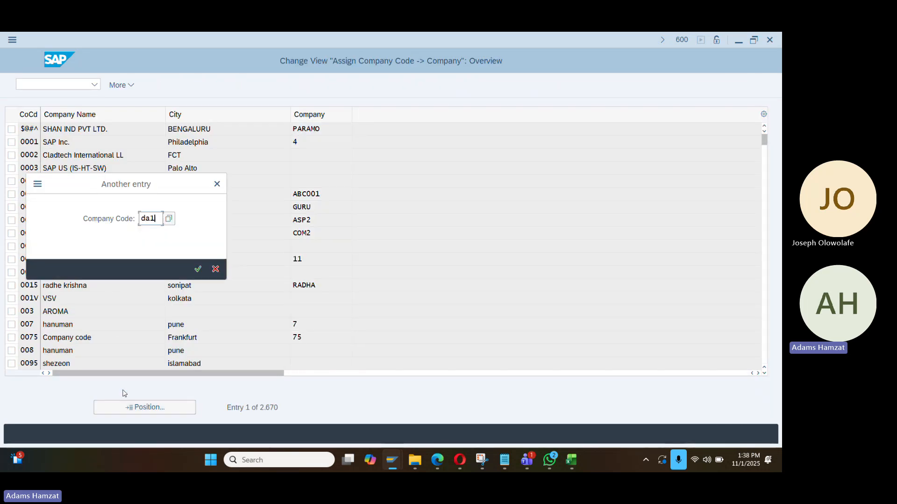
pyautogui.write('01')
pyautogui.press('Return')
pyautogui.write('da')
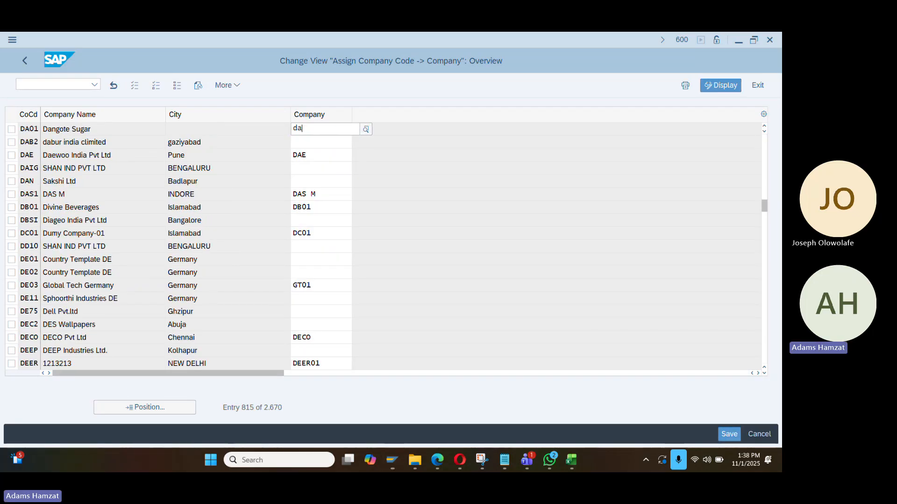
pyautogui.write('00')
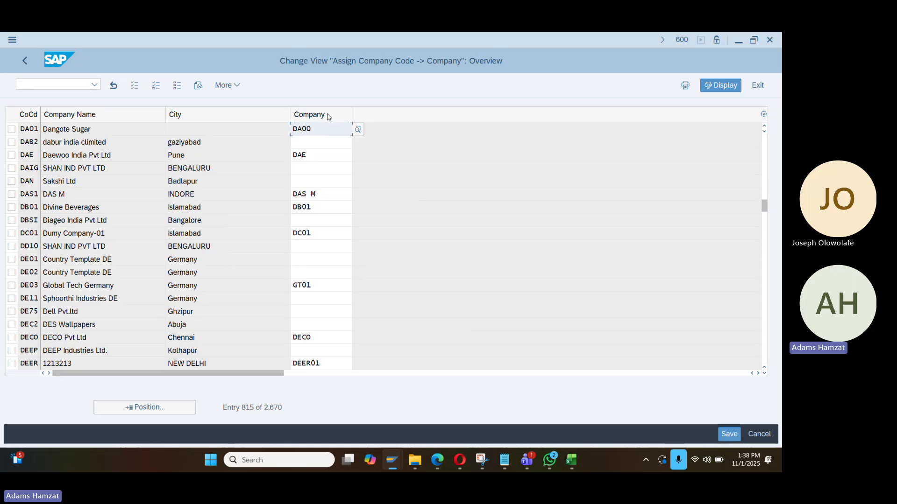
pyautogui.click(586, 171)
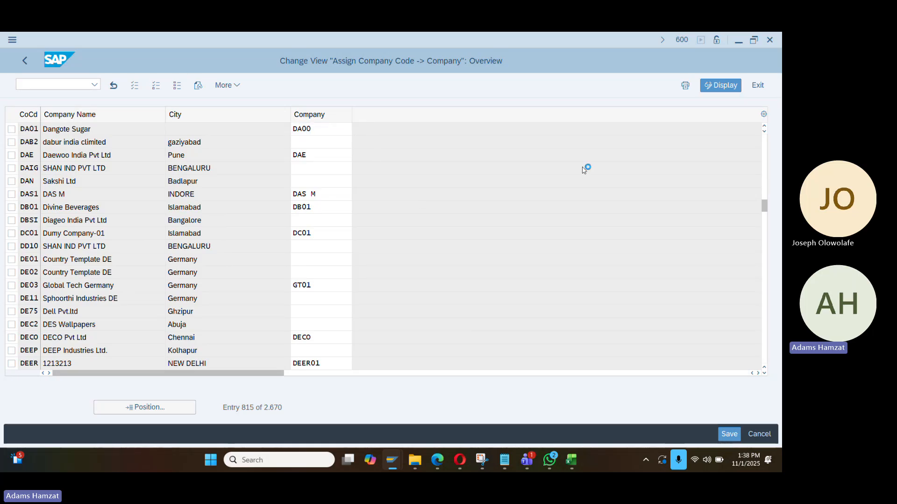
pyautogui.hotkey('ctrl', 's')
pyautogui.press('Return')
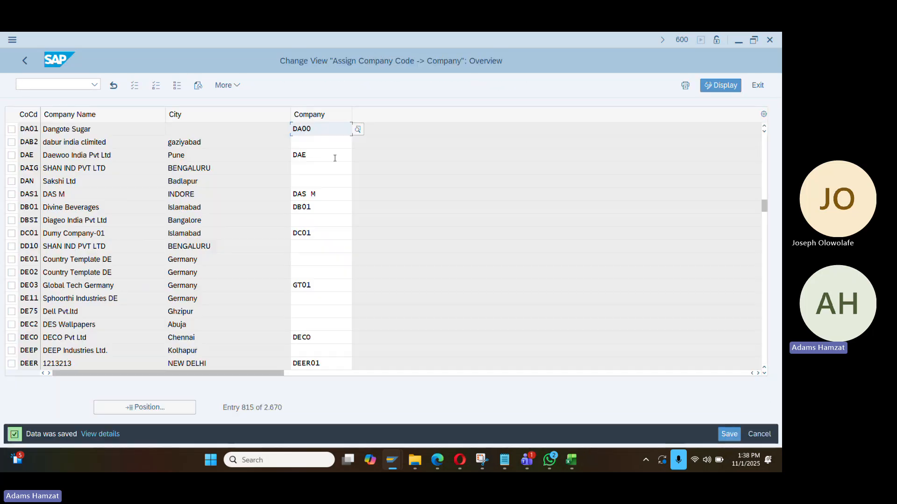
pyautogui.click(24, 61)
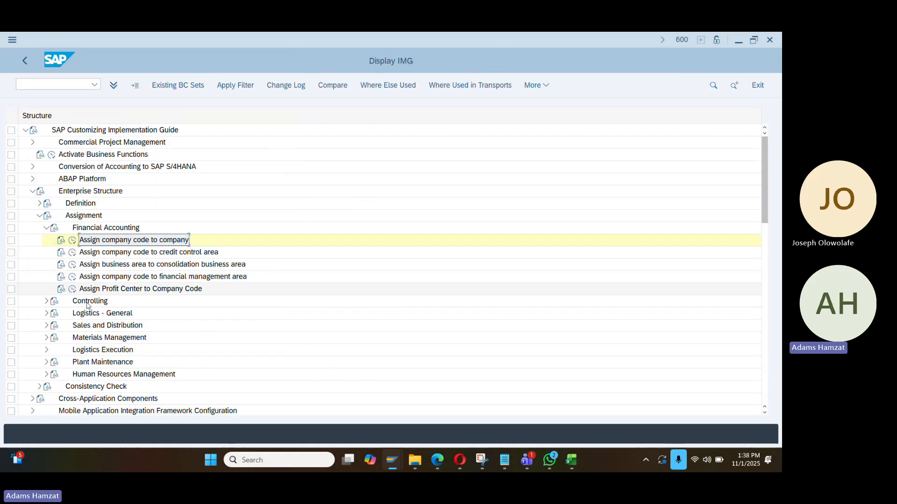
# In Assign company code to credit control area, give DA01 credit control area DA01 and save
pyautogui.click(72, 253)
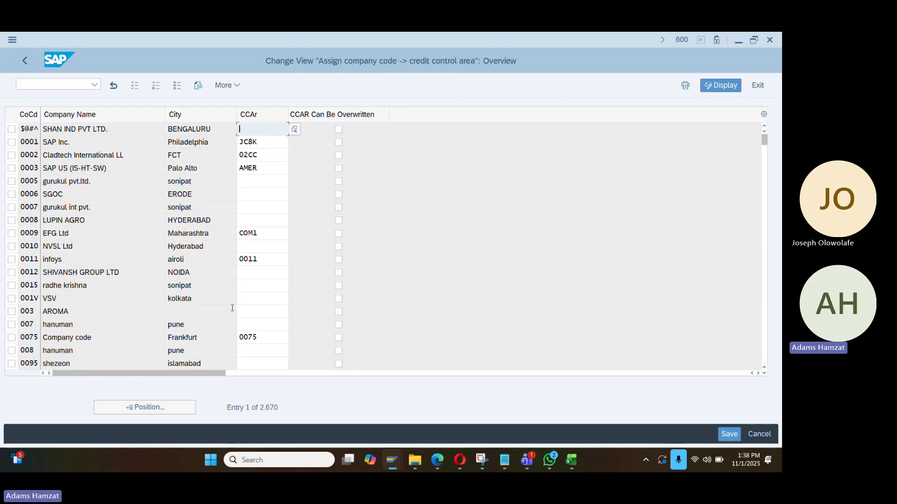
pyautogui.click(190, 410)
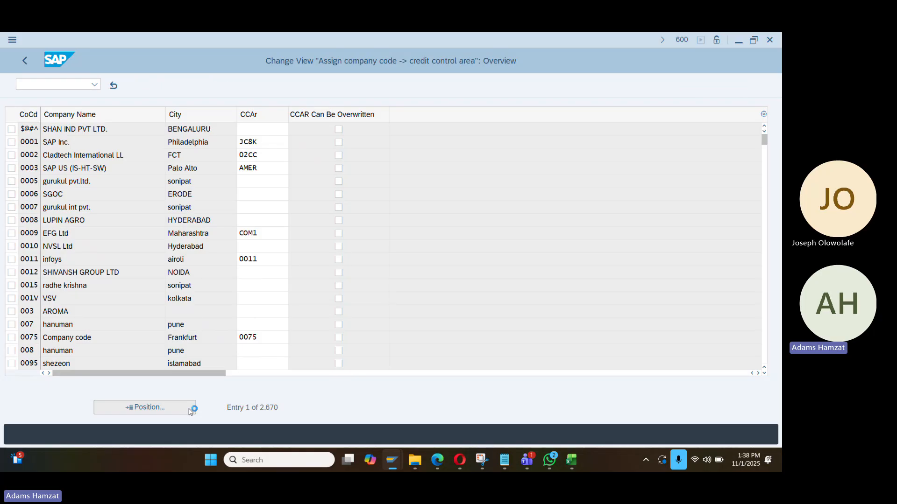
pyautogui.write('da01')
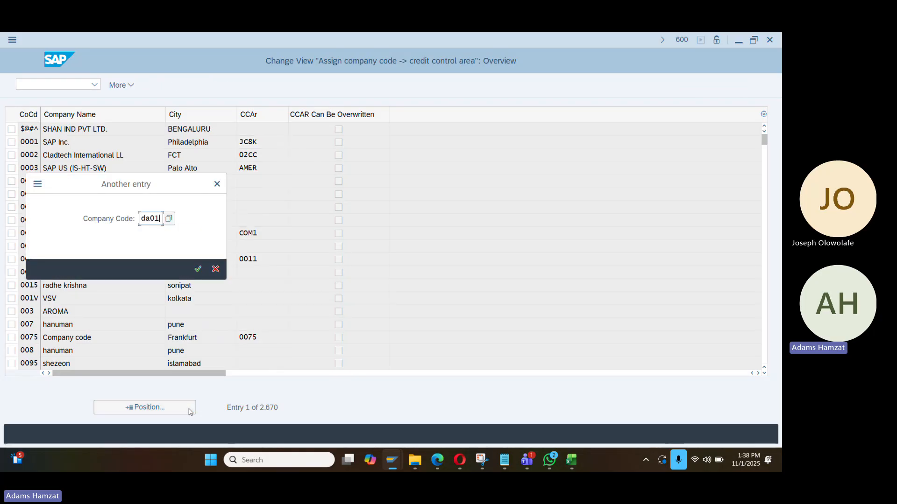
pyautogui.press('Return')
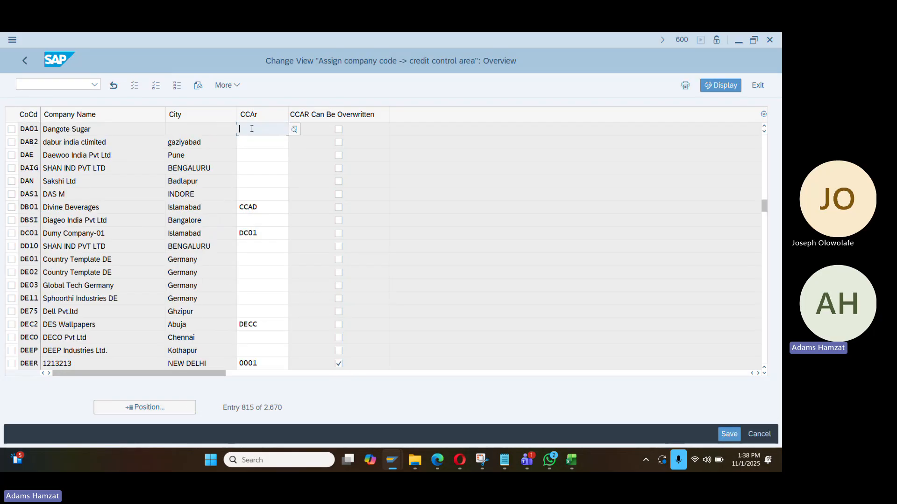
pyautogui.write('da01')
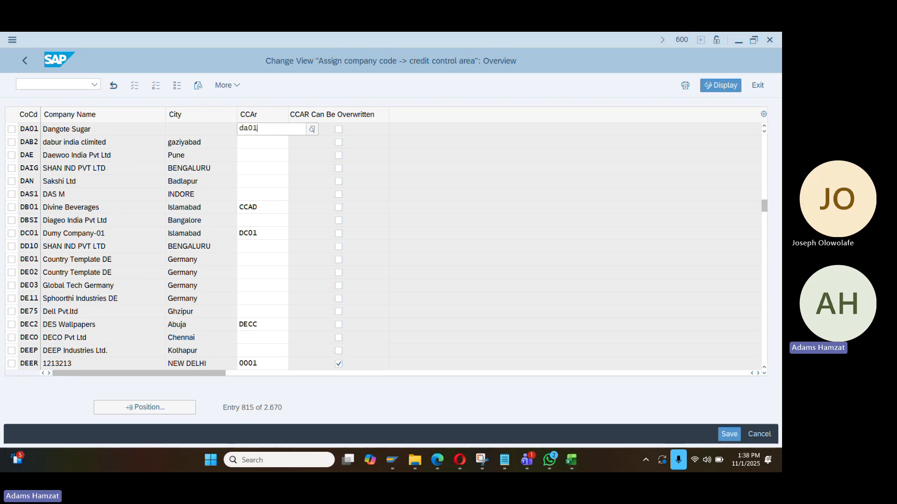
pyautogui.click(289, 184)
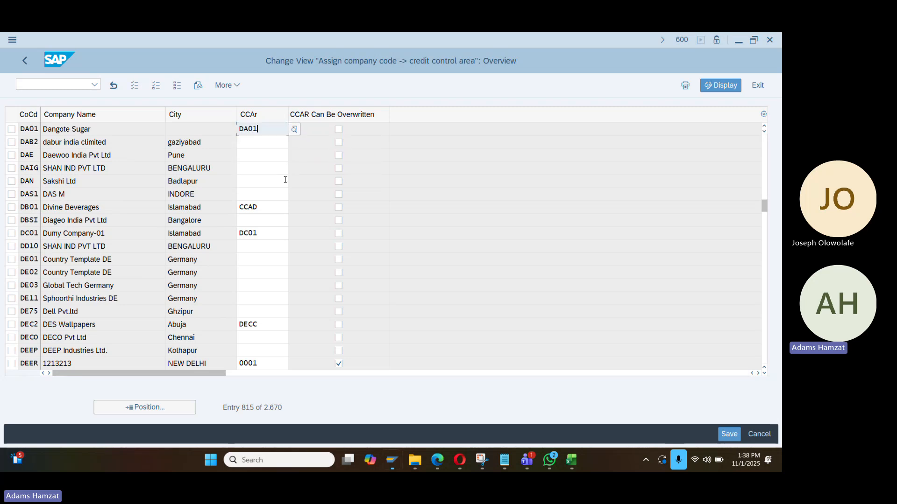
pyautogui.hotkey('ctrl', 's')
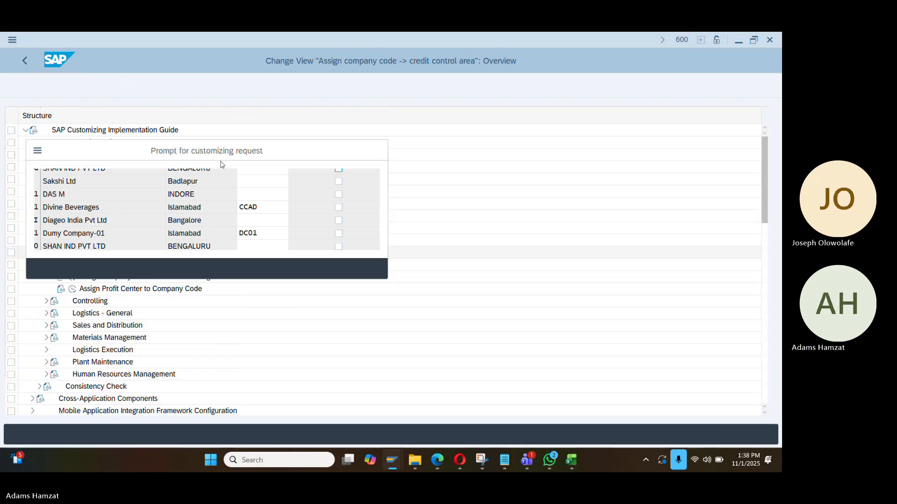
pyautogui.press('Return')
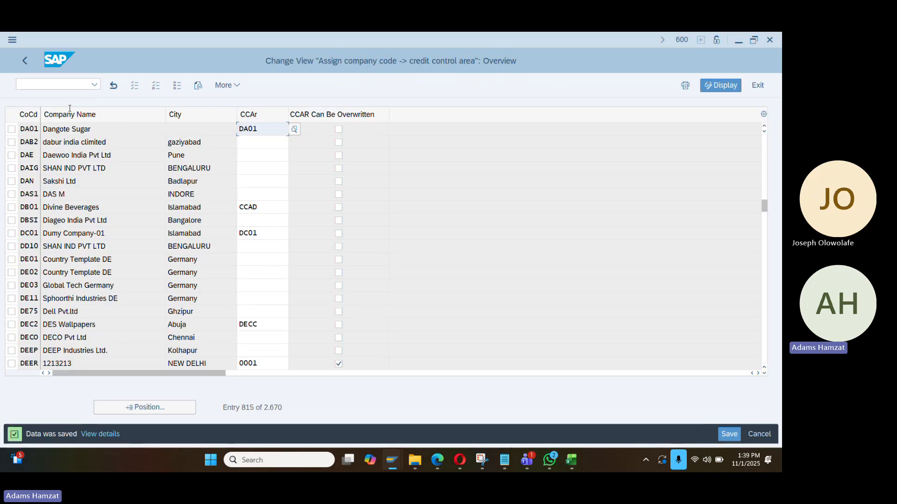
pyautogui.click(26, 62)
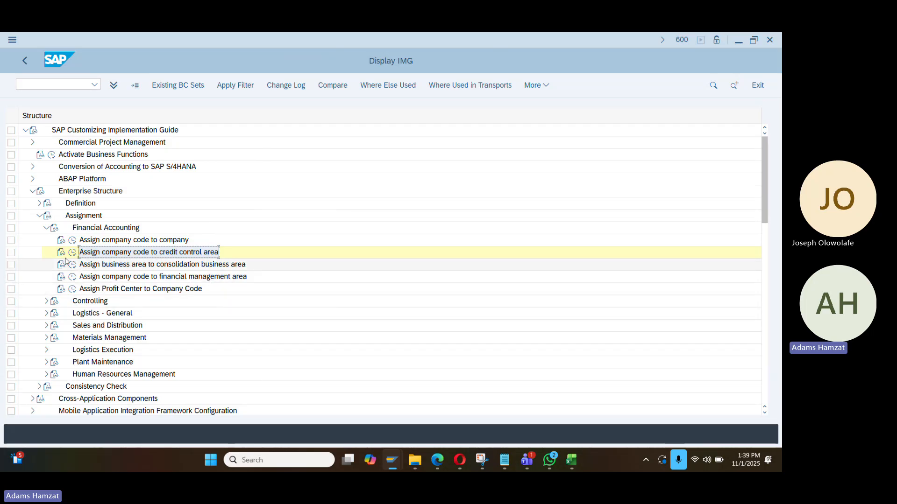
# Collapse the Enterprise Structure assignment branches and expand Financial Accounting in the guide
pyautogui.click(46, 227)
pyautogui.click(39, 216)
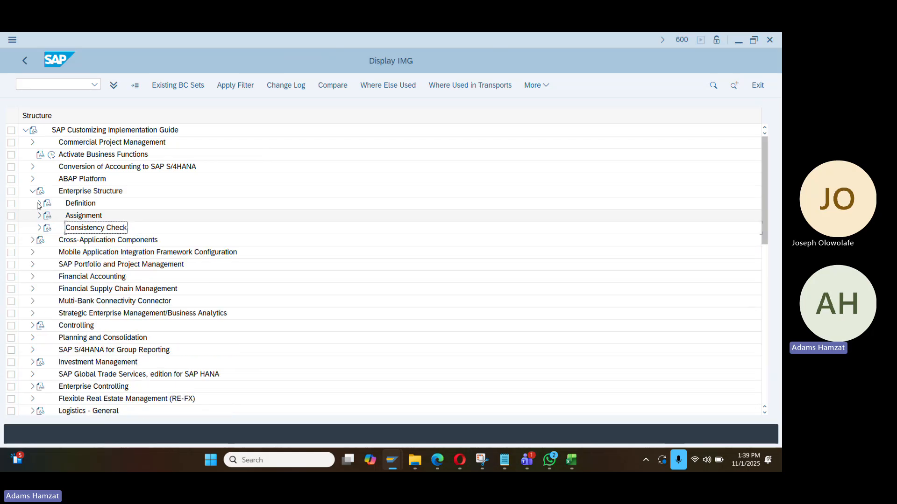
pyautogui.click(33, 191)
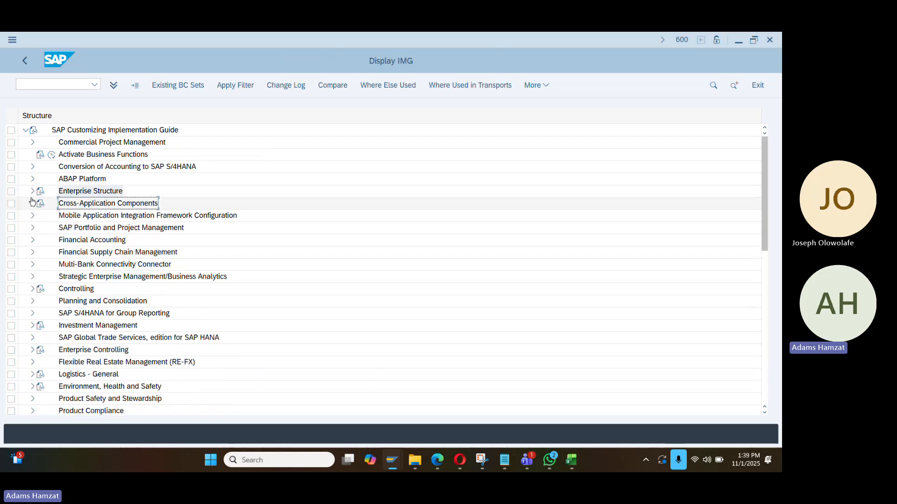
pyautogui.click(34, 241)
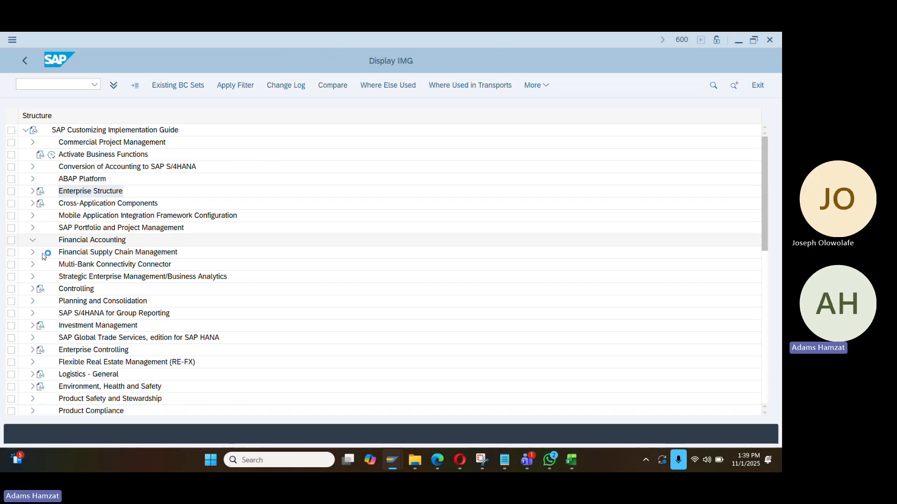
# In Excel, enter 'Assignment of Copany - COCD, CRCtr' in cell C7, then return to SAP
pyautogui.hotkey('alt', 'Tab')
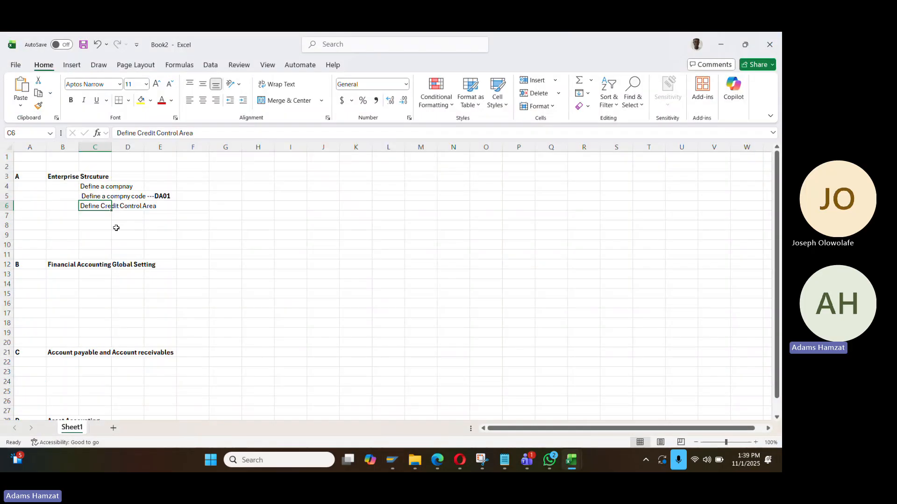
pyautogui.click(99, 214)
pyautogui.write('Asi')
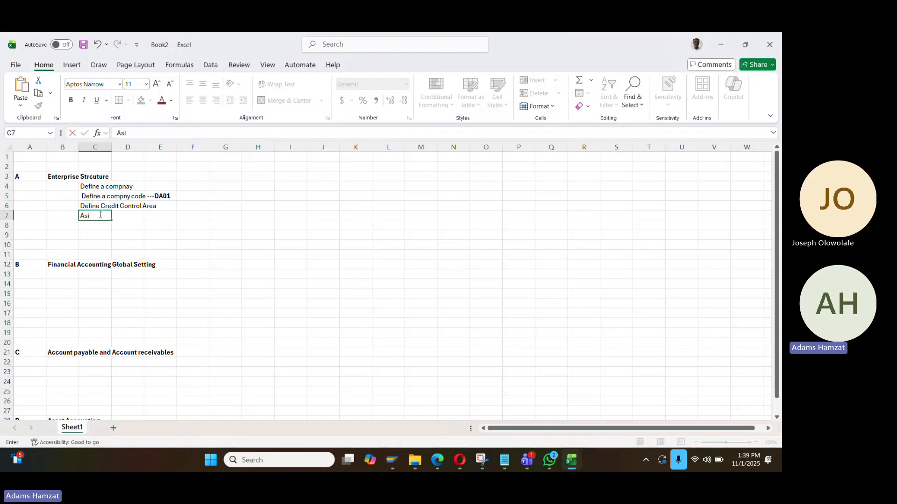
pyautogui.press('BackSpace')
pyautogui.press('BackSpace')
pyautogui.write('signment of Copany t')
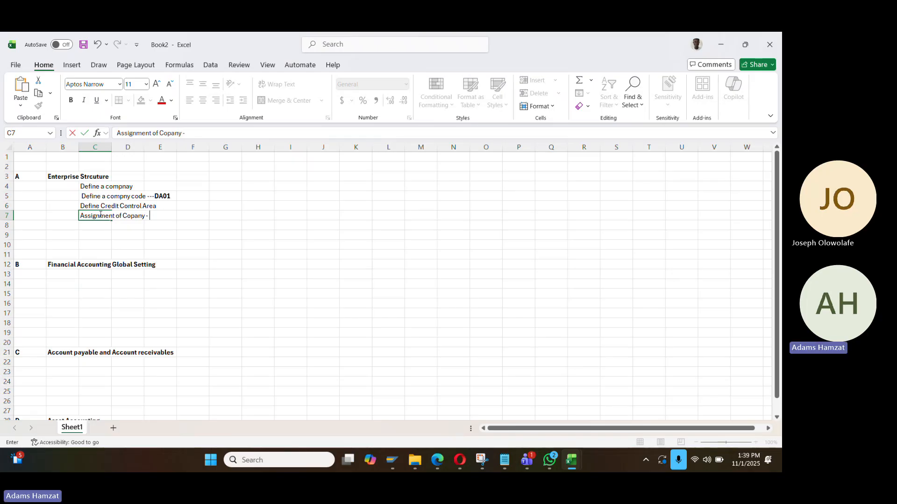
pyautogui.write(' COCD, CRCtr')
pyautogui.press('Return')
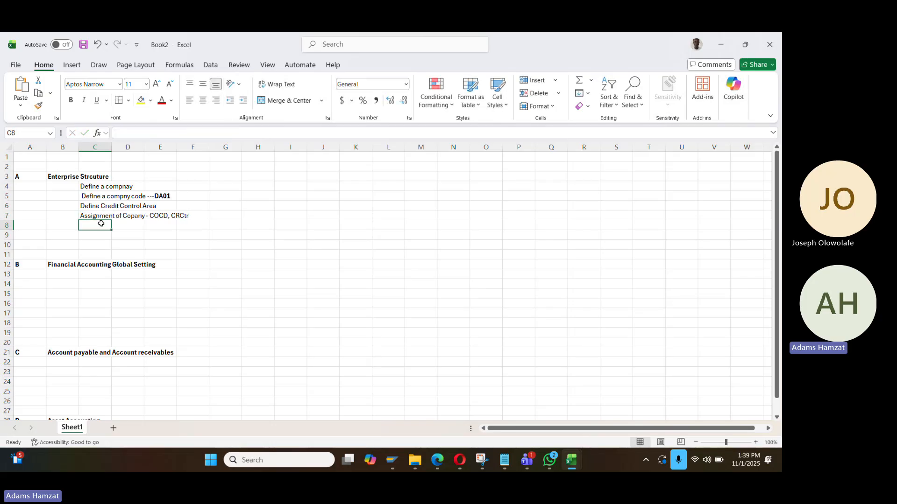
pyautogui.hotkey('alt', 'Tab')
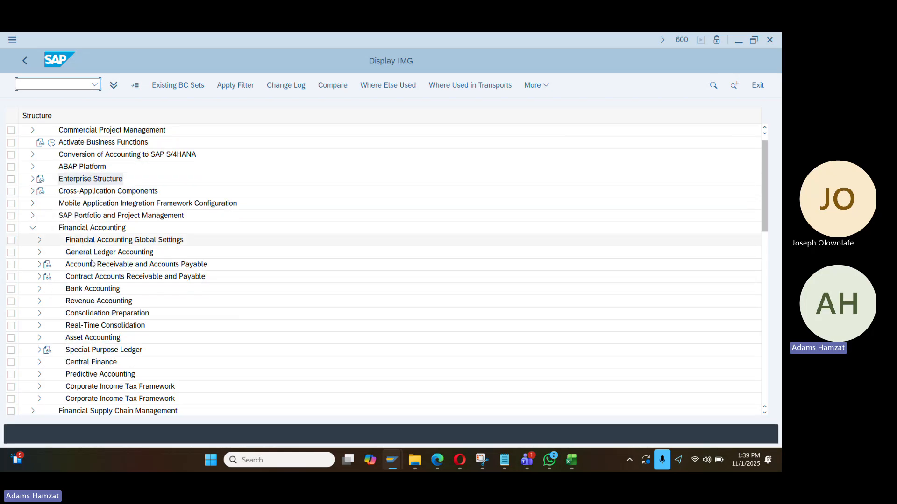
# Expand Financial Accounting Global Settings > Ledgers > Fields and run Define Field Status Variants
pyautogui.scroll(-1, 92, 264)
pyautogui.click(40, 228)
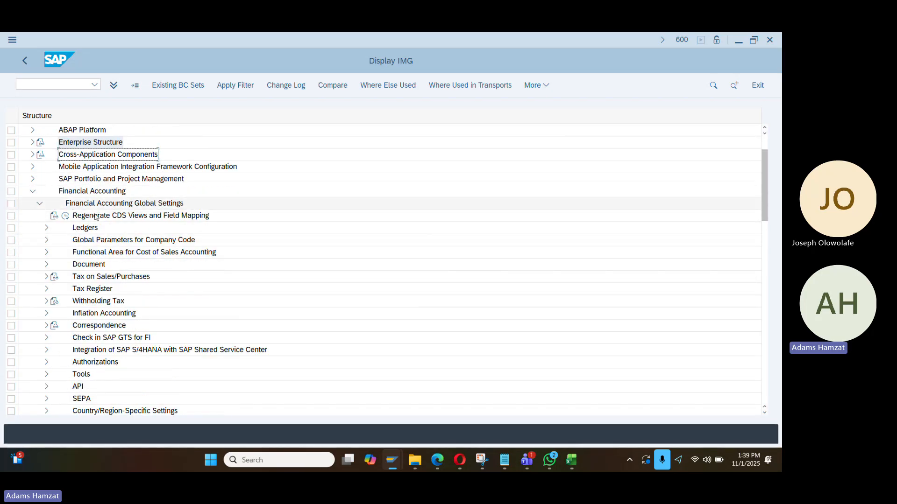
pyautogui.scroll(-1, 73, 261)
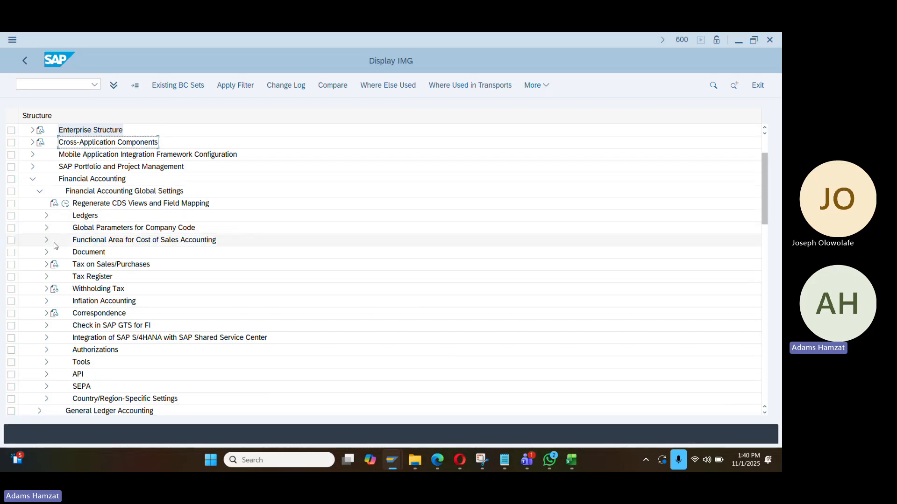
pyautogui.click(46, 216)
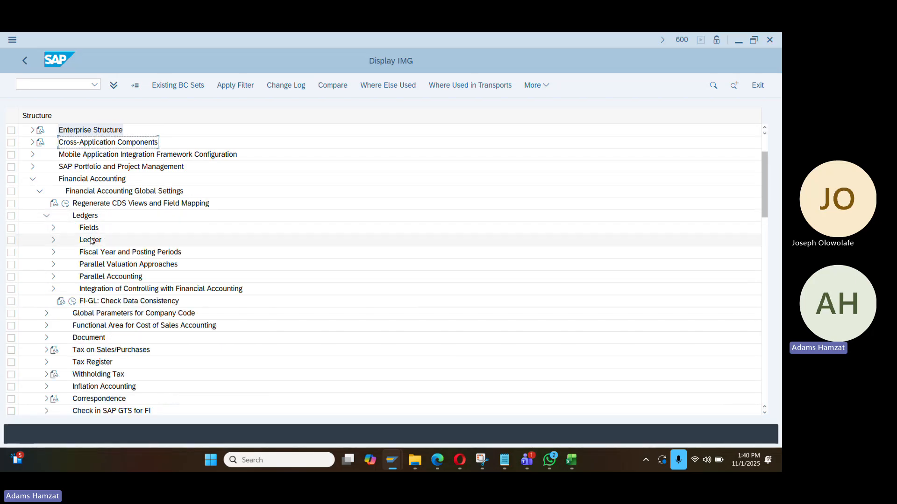
pyautogui.click(53, 230)
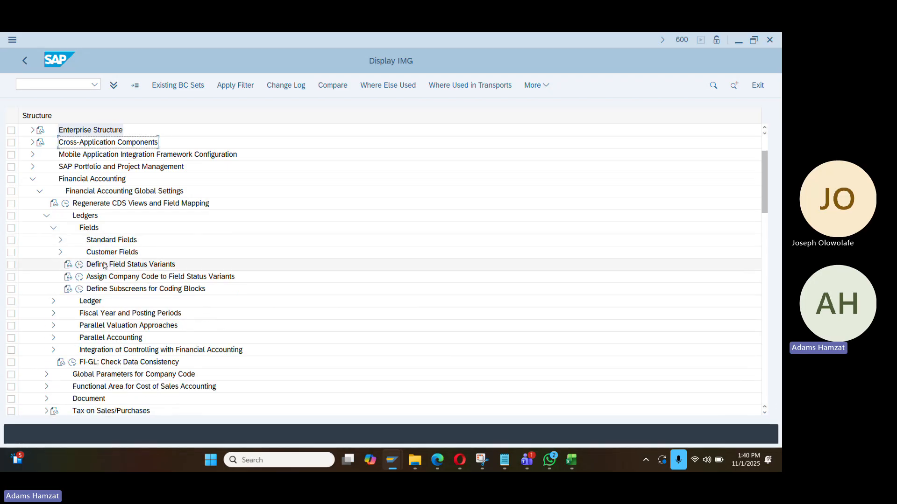
pyautogui.click(107, 264)
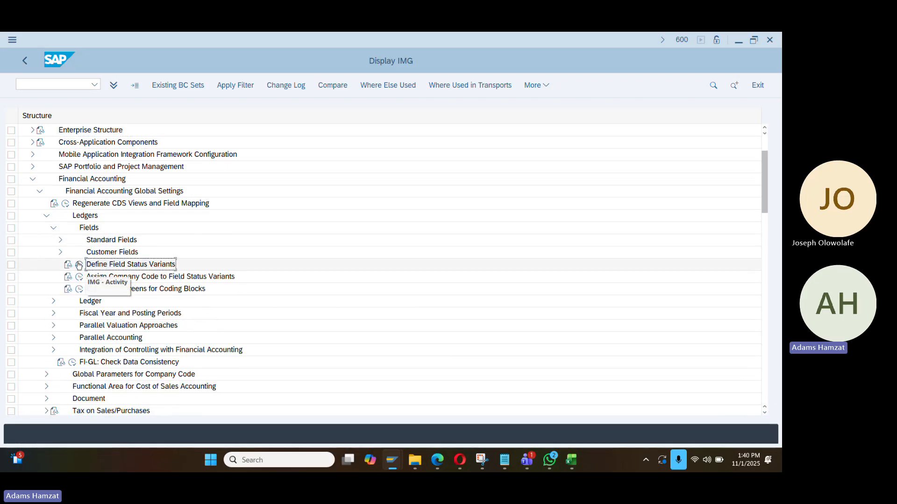
pyautogui.doubleClick(134, 264)
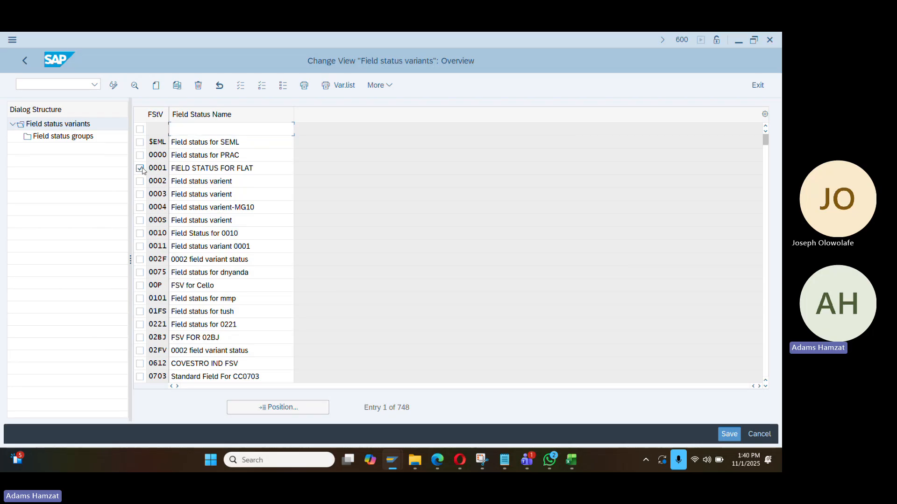
# Select field status variant 0001 in the variants list as the copy source
pyautogui.click(141, 169)
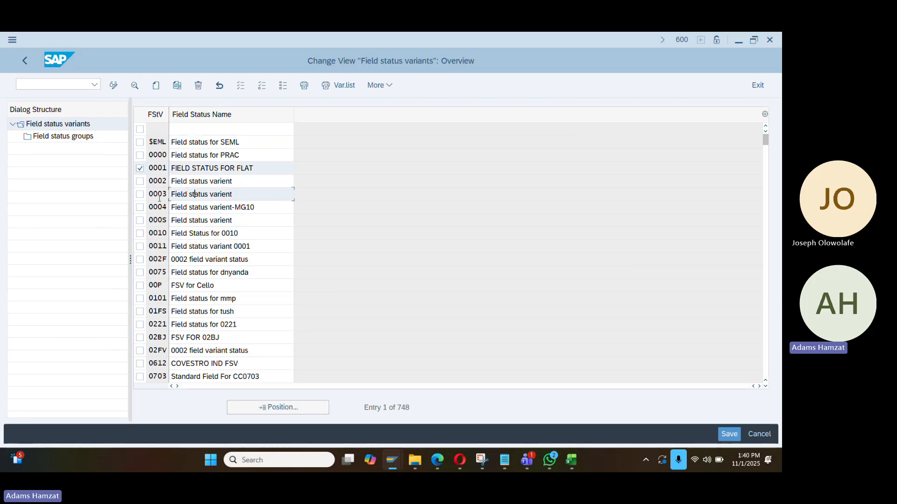
pyautogui.click(158, 183)
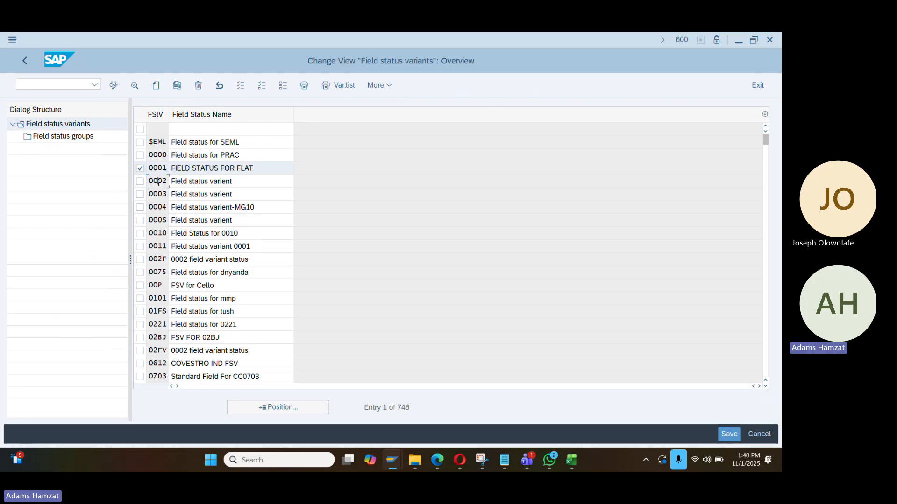
pyautogui.click(187, 208)
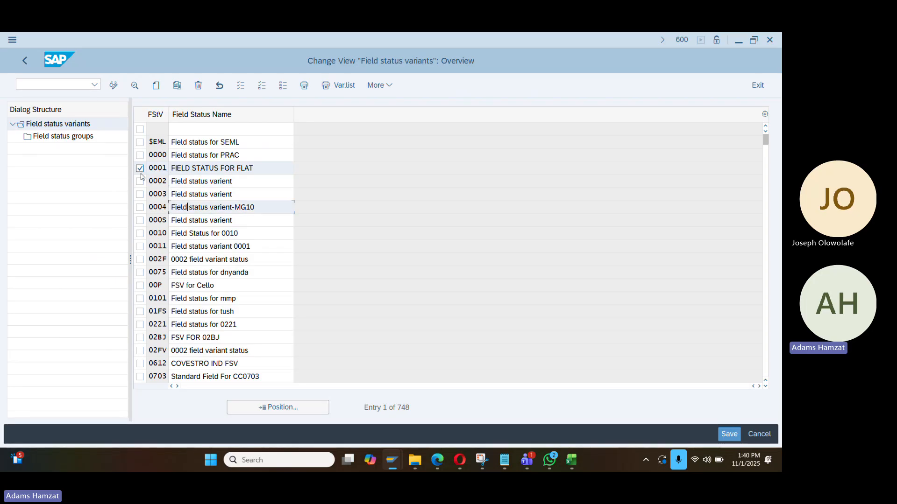
pyautogui.click(201, 169)
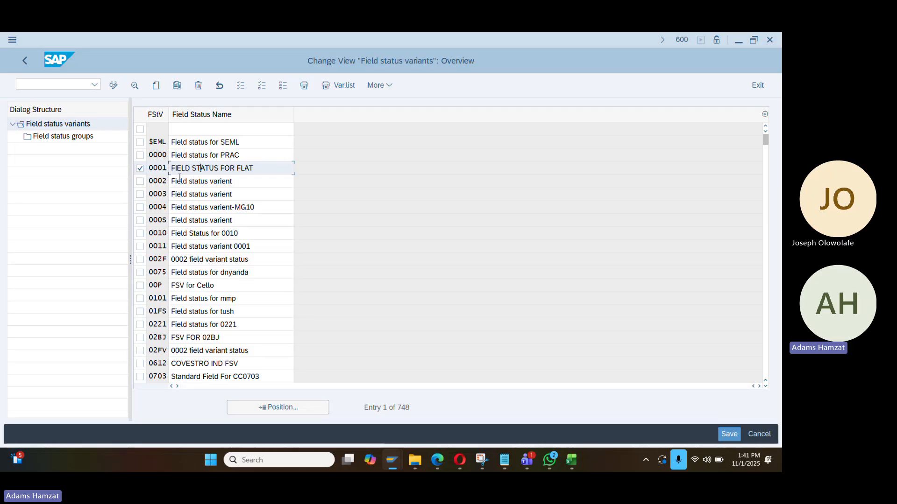
# Copy 0001 as DA01 'FIELD STATUS FOR dangote' with all entries and view its field status groups
pyautogui.click(178, 87)
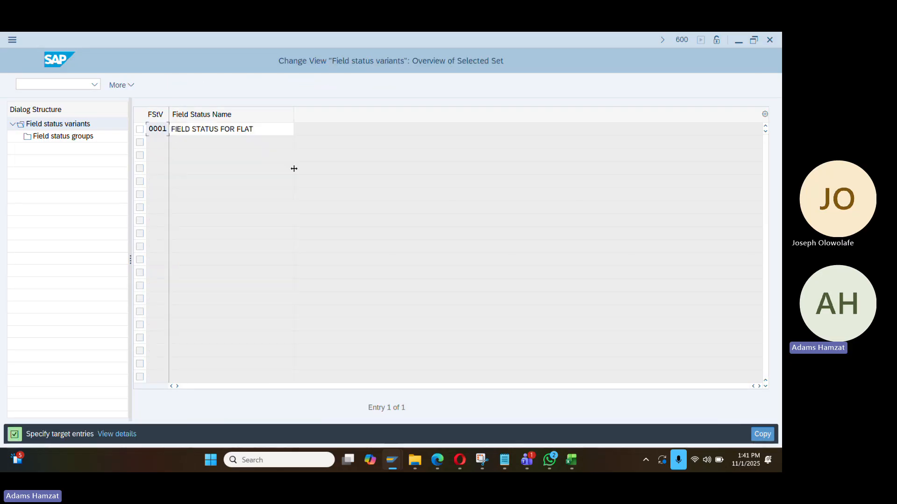
pyautogui.doubleClick(166, 129)
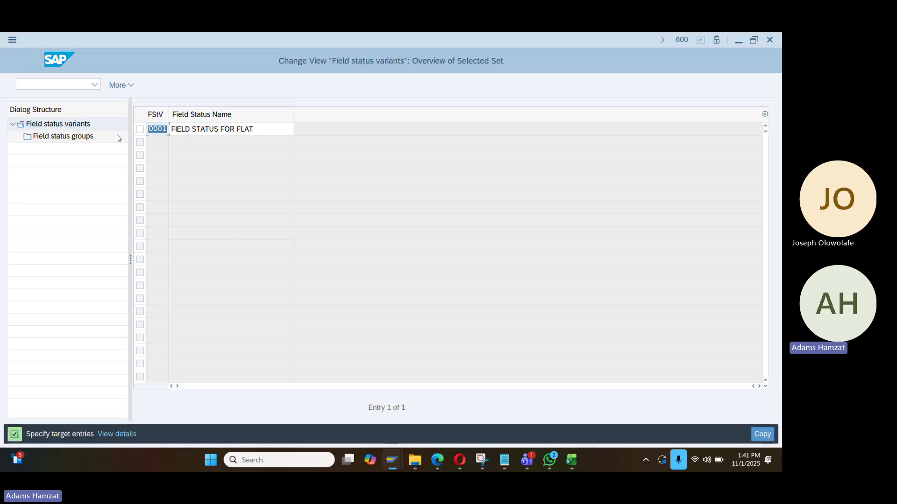
pyautogui.write('da0')
pyautogui.press('Tab')
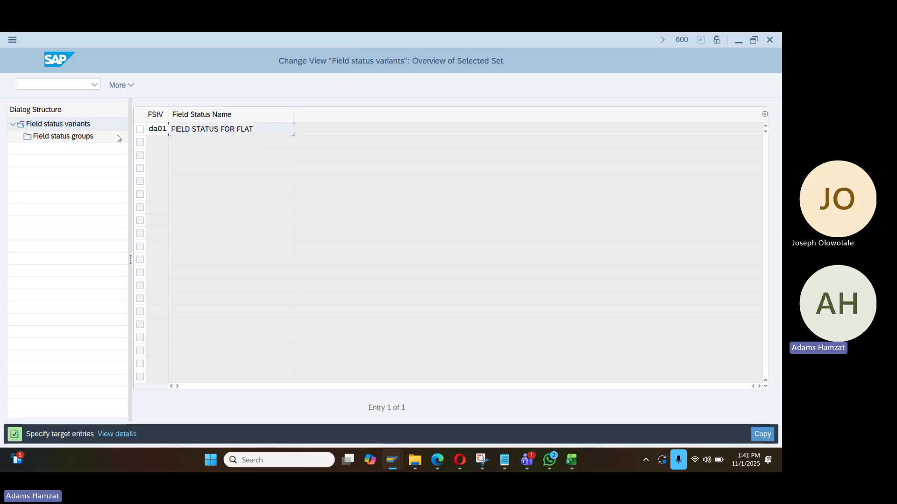
pyautogui.doubleClick(238, 129)
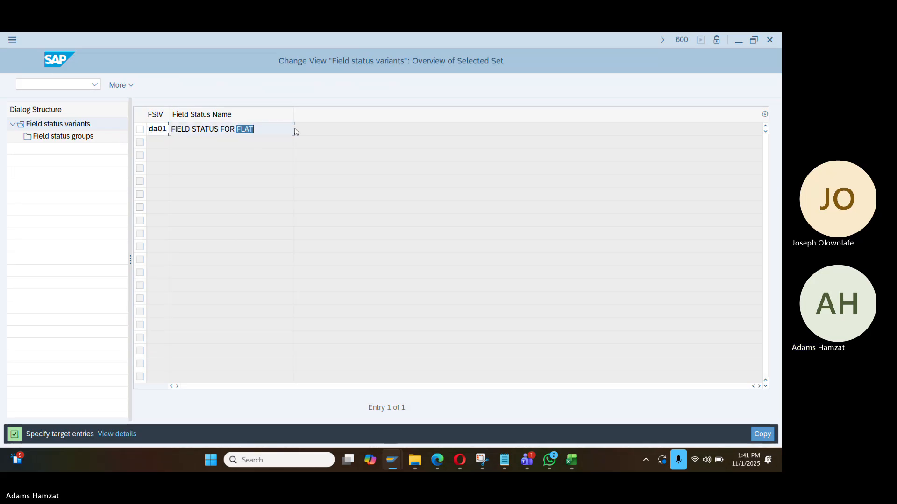
pyautogui.write('dangote')
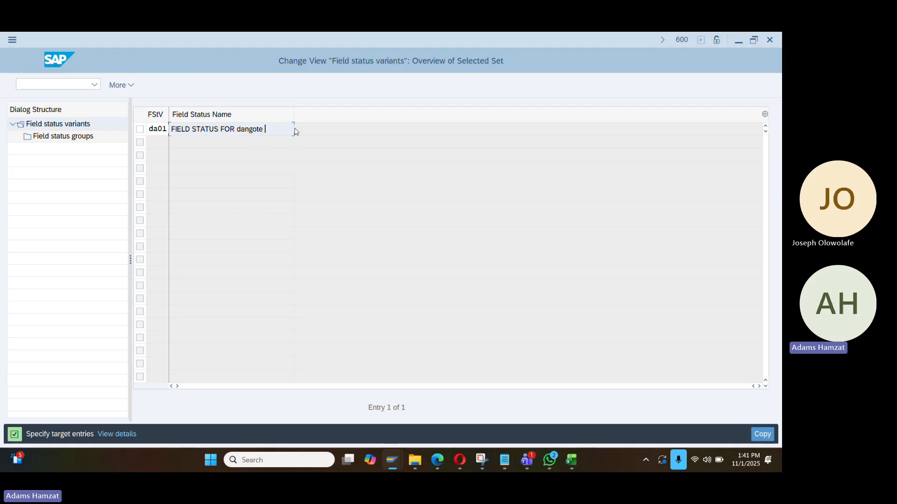
pyautogui.press('Return')
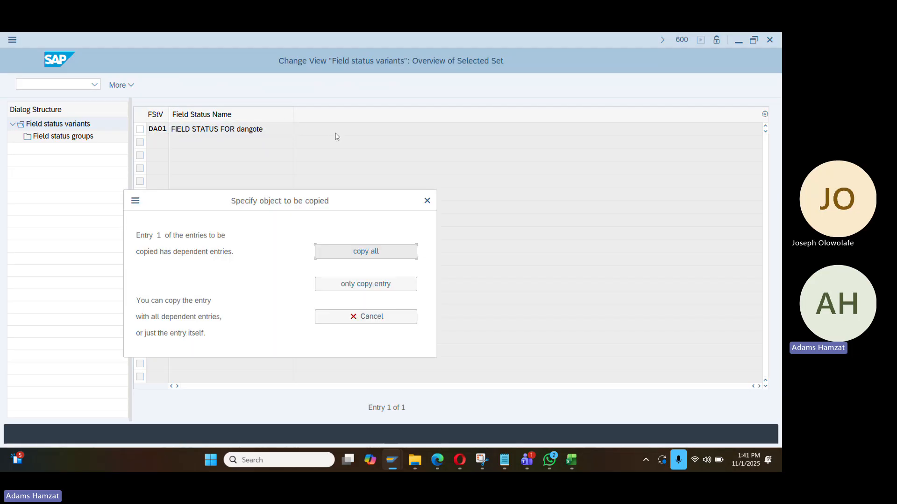
pyautogui.click(392, 258)
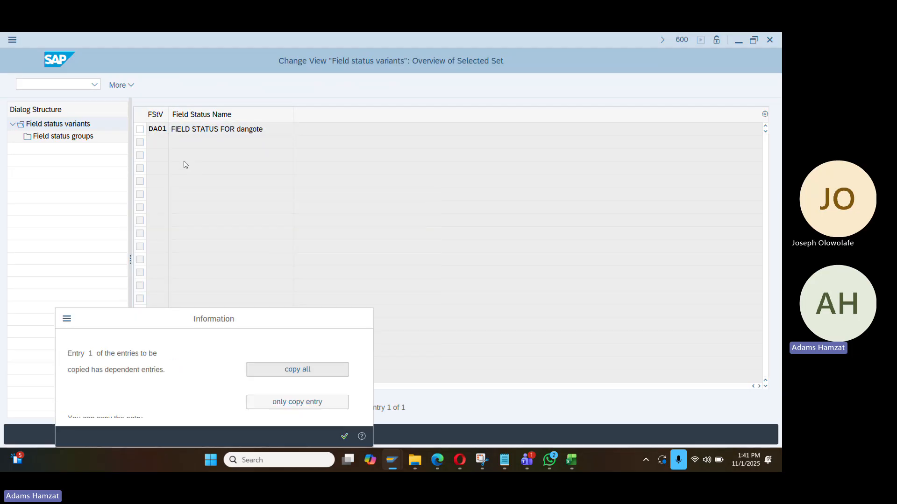
pyautogui.click(344, 437)
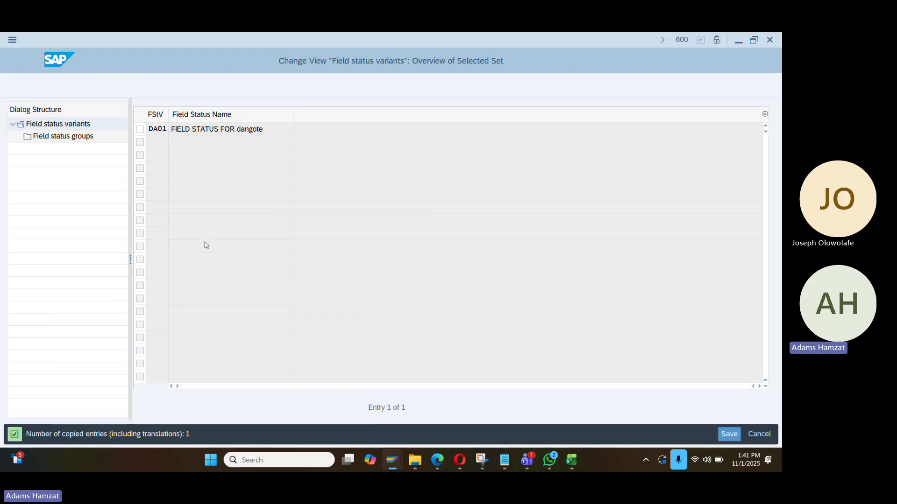
pyautogui.doubleClick(80, 142)
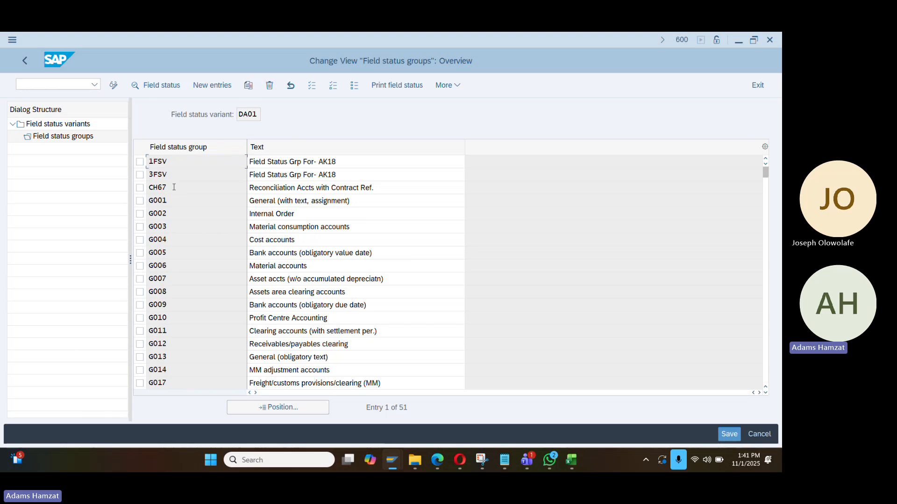
# Copy field status group 1FSV as new group DA27 and review its additional account assignment fields
pyautogui.click(139, 161)
pyautogui.click(248, 85)
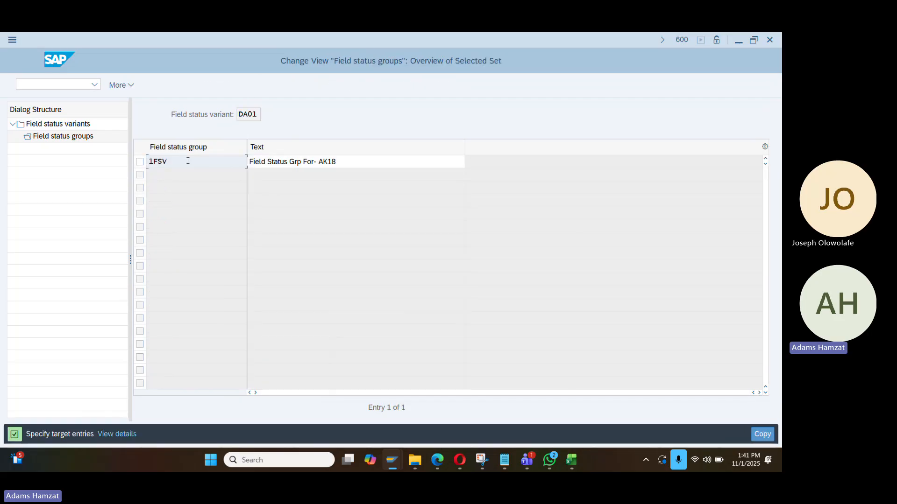
pyautogui.write('D')
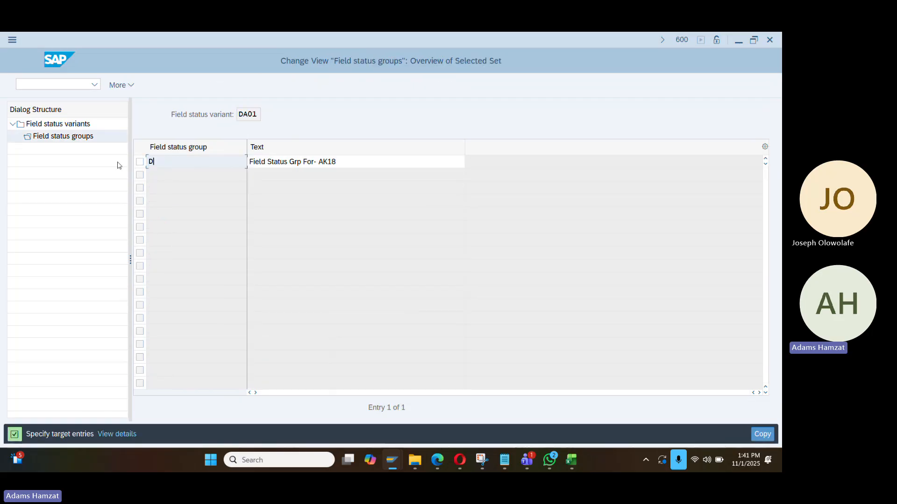
pyautogui.write('A27')
pyautogui.press('Return')
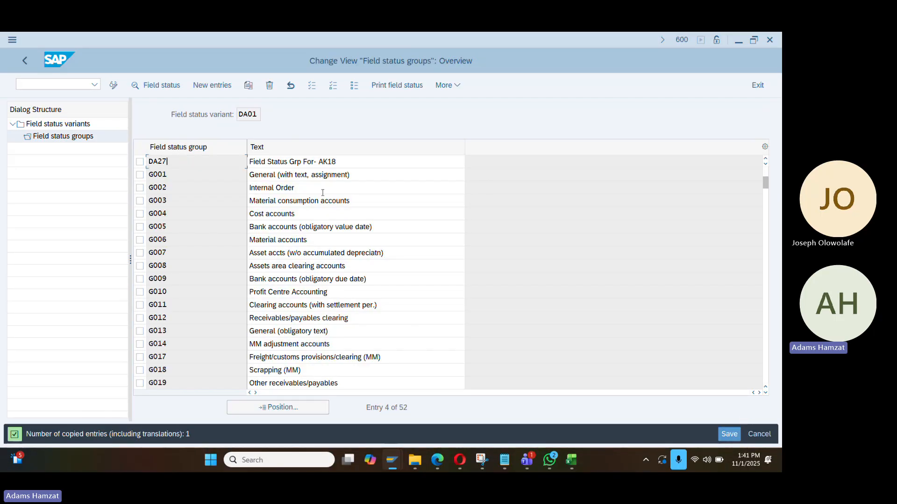
pyautogui.doubleClick(174, 164)
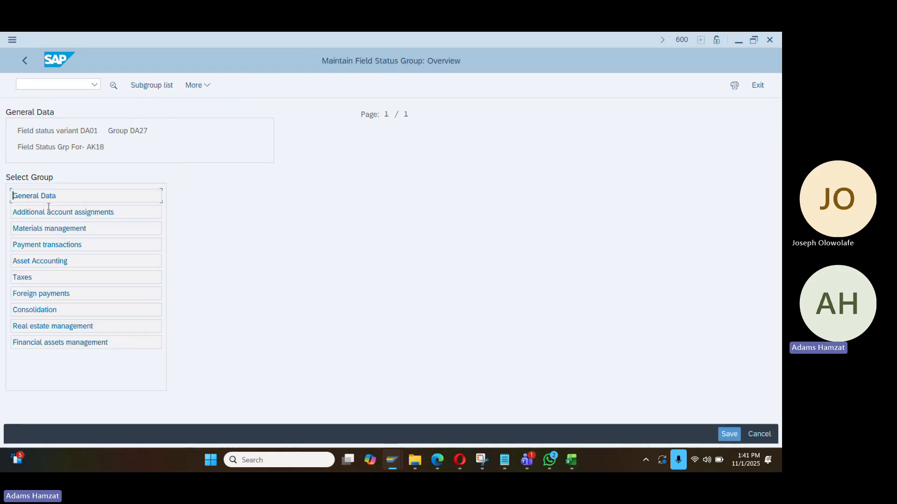
pyautogui.doubleClick(73, 216)
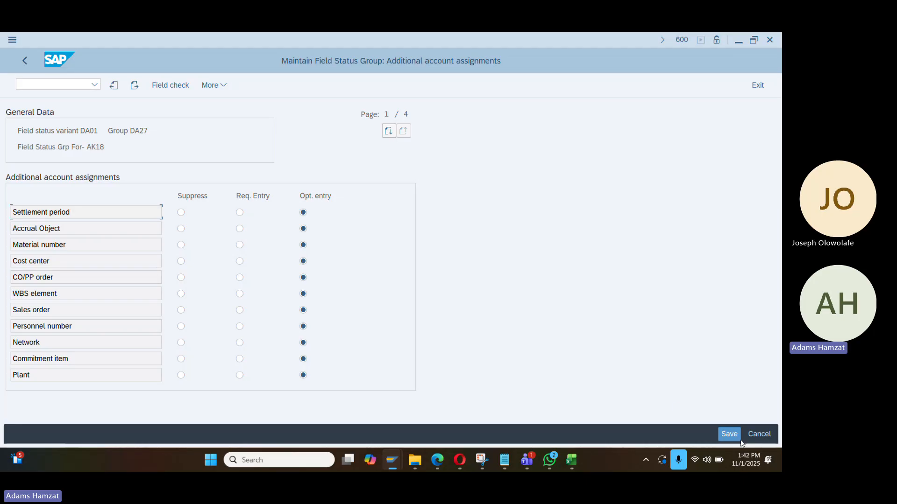
# Save the changes under the customizing request, go back to the IMG tree, and switch to Excel
pyautogui.click(25, 61)
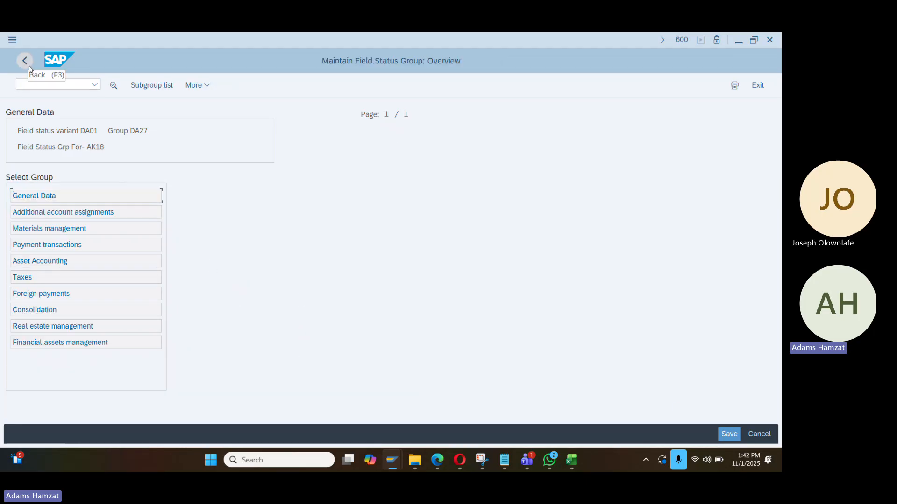
pyautogui.press('F3')
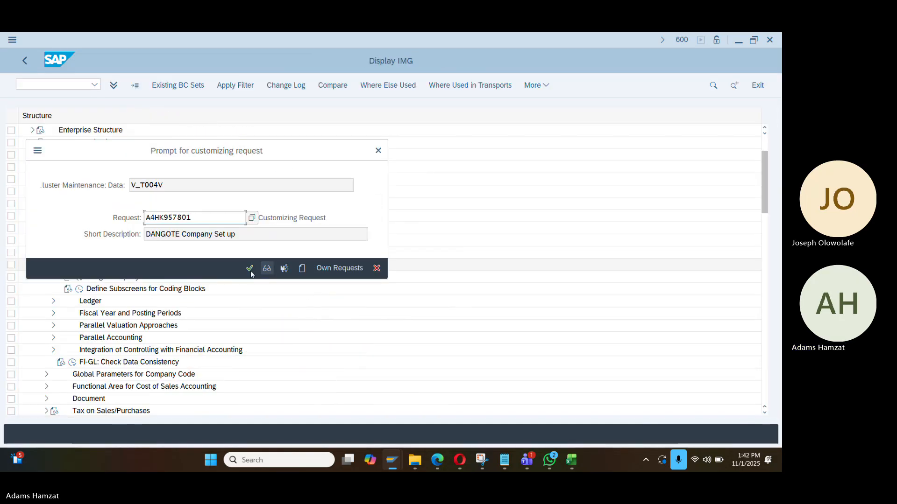
pyautogui.click(249, 269)
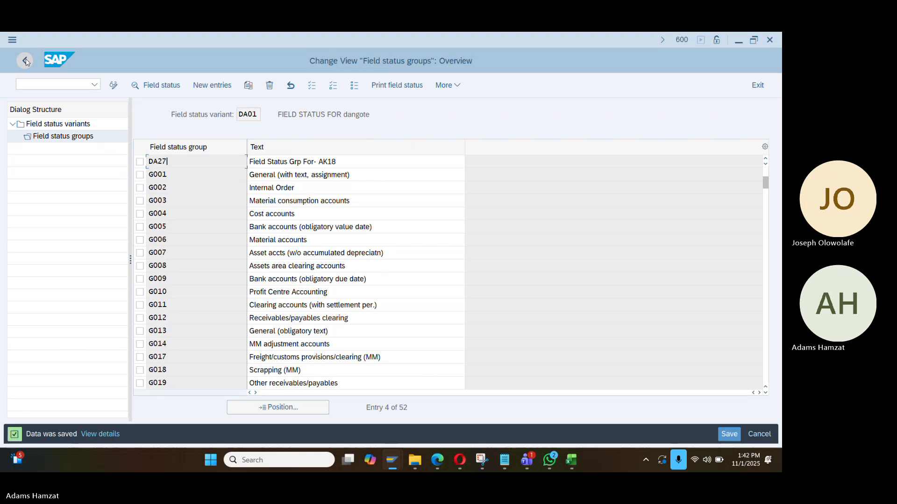
pyautogui.click(25, 61)
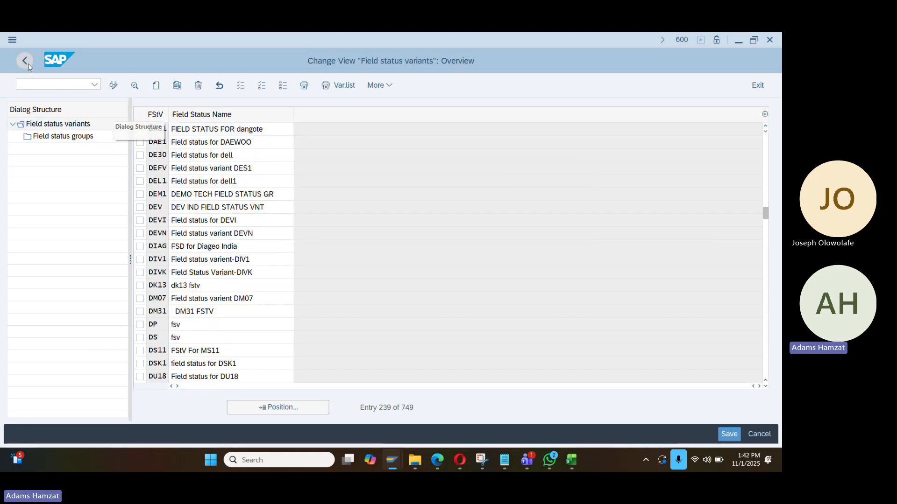
pyautogui.click(27, 62)
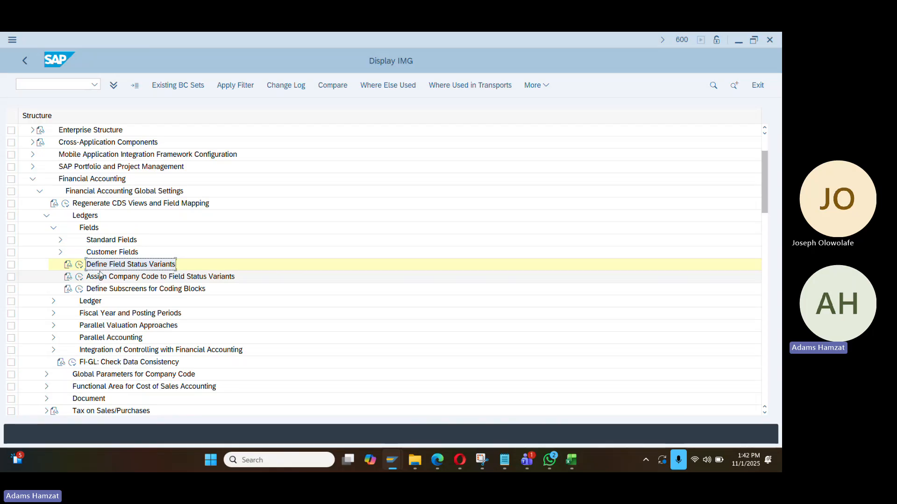
pyautogui.hotkey('alt', 'Tab')
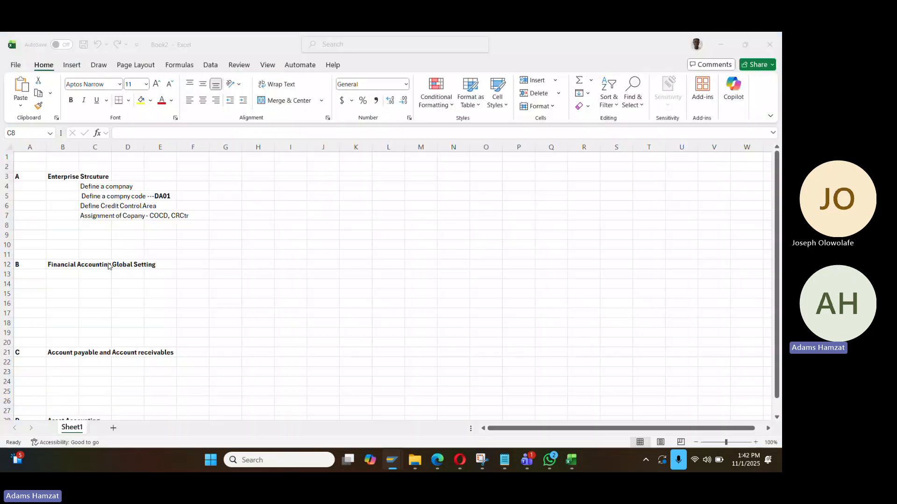
# Paste 'Define Field Status Variants' into C13 and 'Assign Company Code to Field Status Variants' into C14
pyautogui.click(70, 275)
pyautogui.click(97, 280)
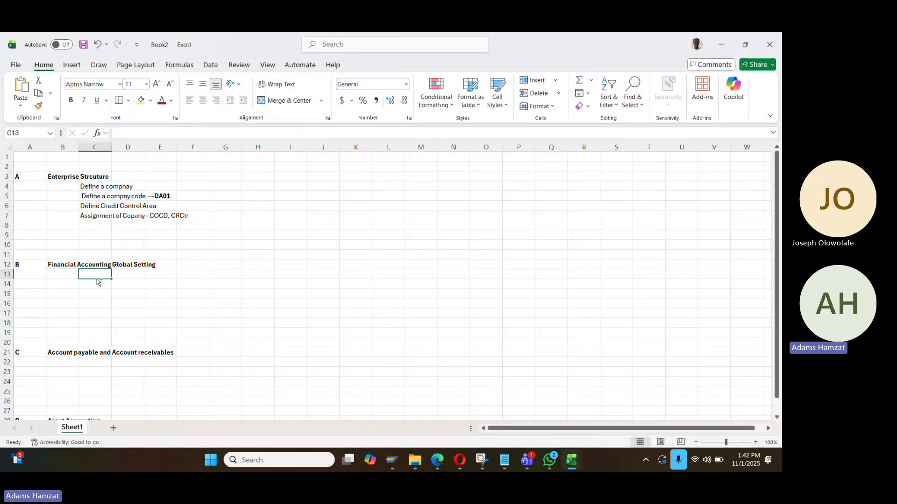
pyautogui.write('Define Field Status Variants')
pyautogui.hotkey('alt', 'Tab')
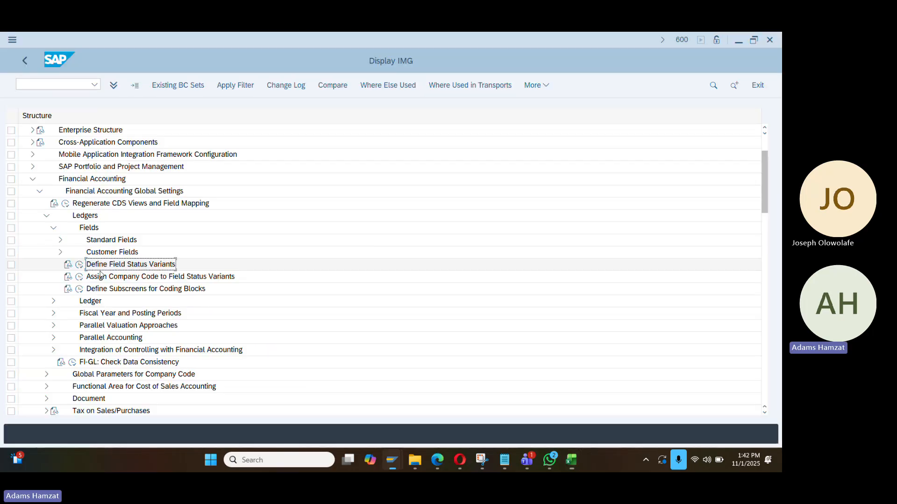
pyautogui.click(99, 281)
pyautogui.hotkey('ctrl', 'c')
pyautogui.hotkey('alt', 'Tab')
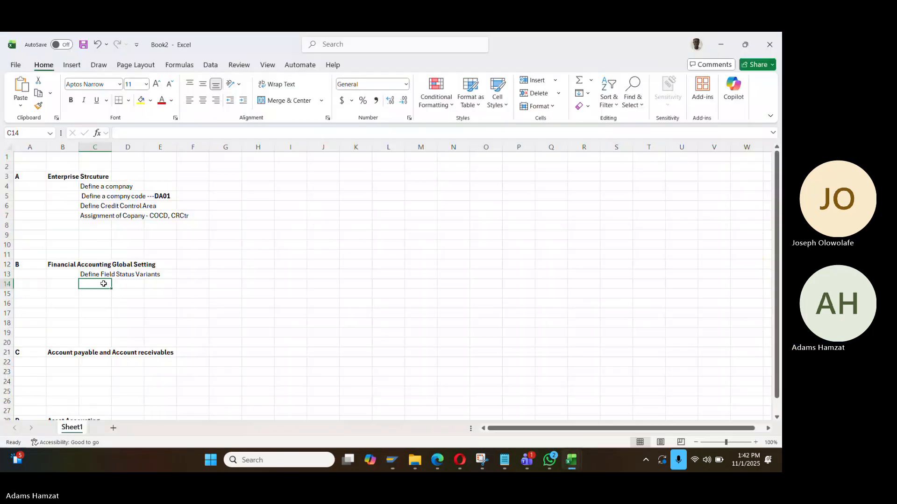
pyautogui.hotkey('ctrl', 'v')
pyautogui.hotkey('alt', 'Tab')
# Set company code DA01's field status variant to DA01, save under the customizing request, and go back
pyautogui.click(79, 279)
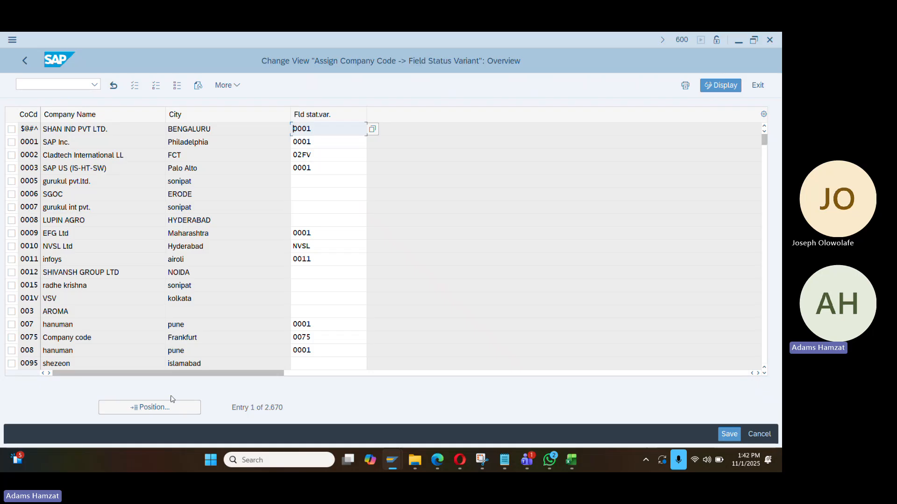
pyautogui.click(173, 406)
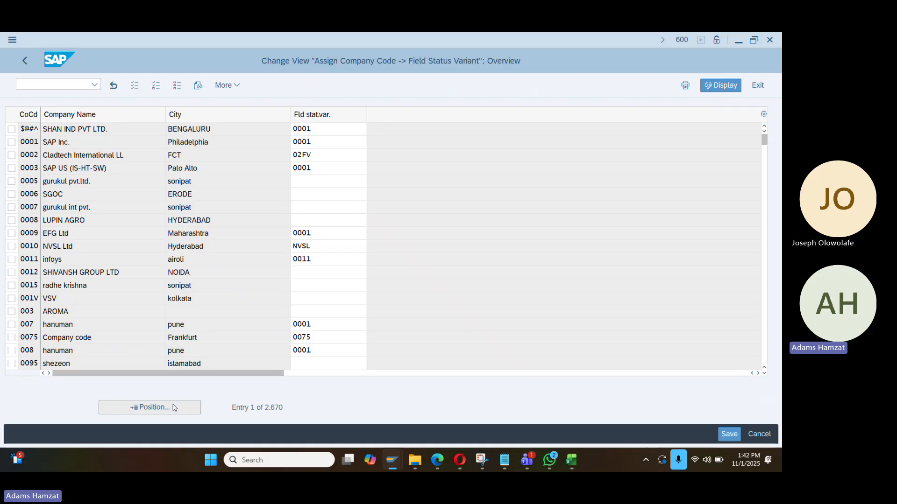
pyautogui.write('da')
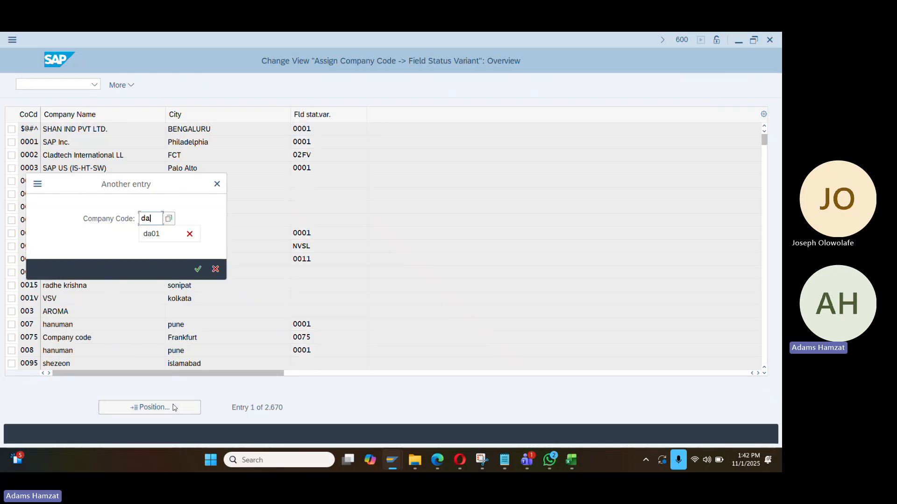
pyautogui.write('01')
pyautogui.press('Return')
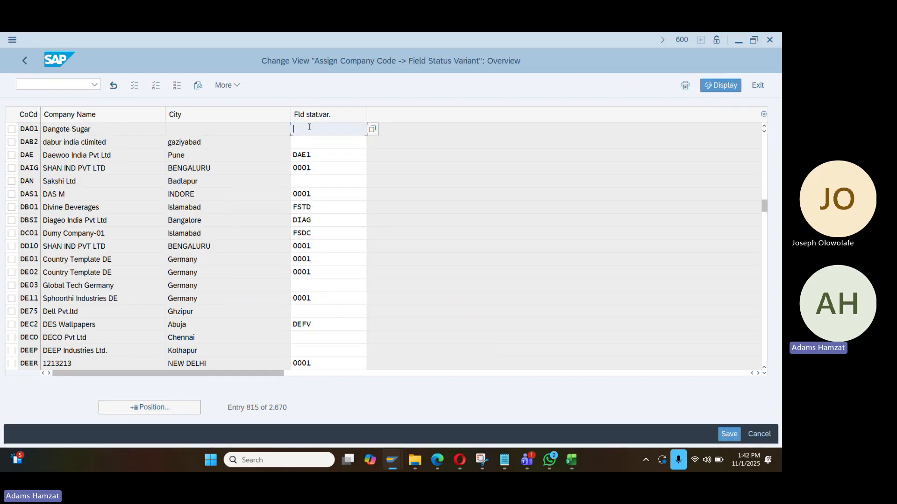
pyautogui.write('da01')
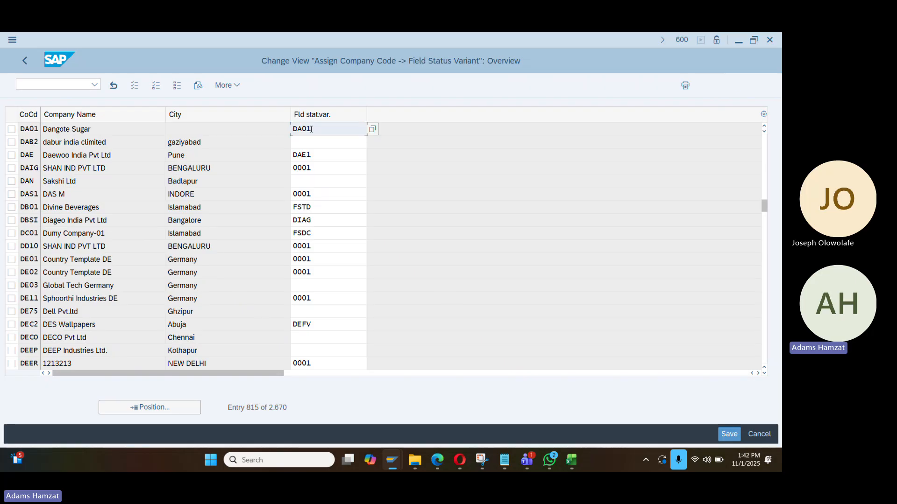
pyautogui.press('Return')
pyautogui.hotkey('ctrl', 's')
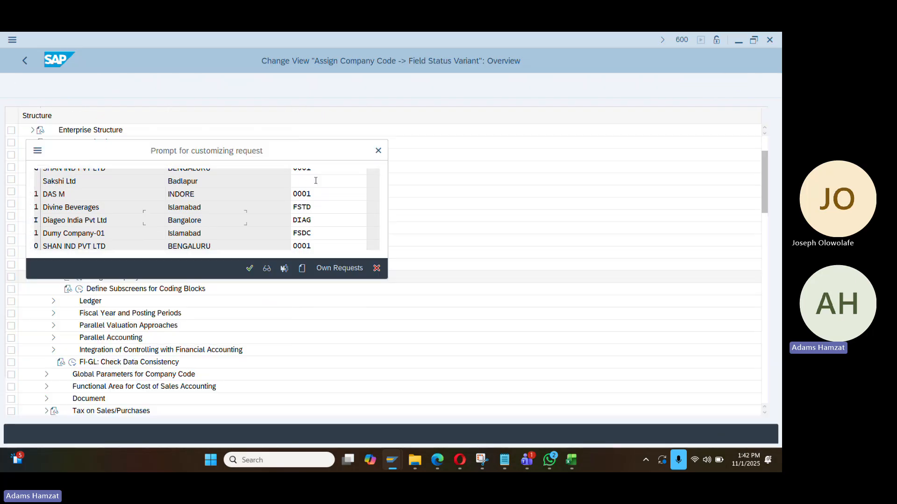
pyautogui.press('Return')
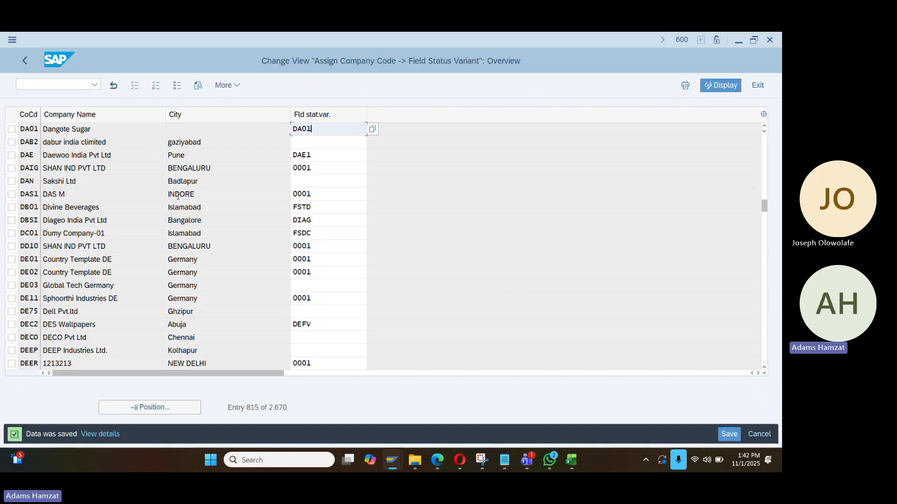
pyautogui.click(24, 60)
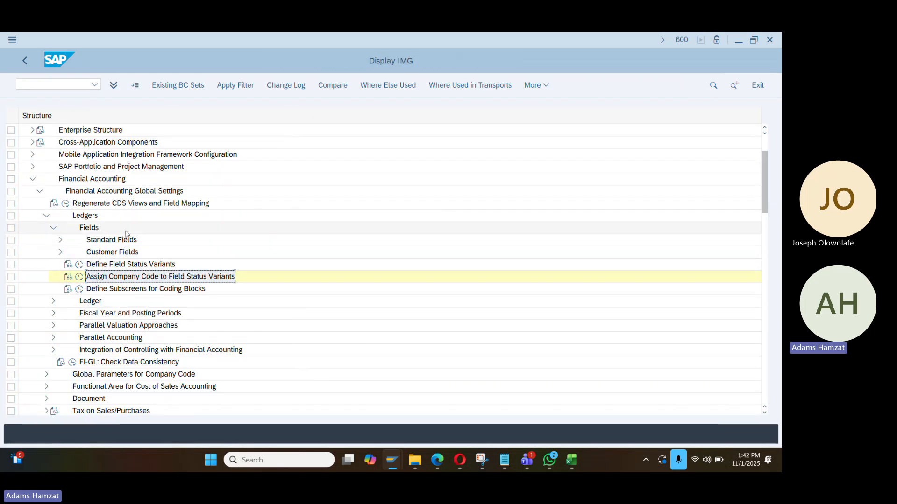
# Collapse the Fields and Ledger nodes and expand Fiscal Year and Posting Periods
pyautogui.click(53, 229)
pyautogui.click(53, 229)
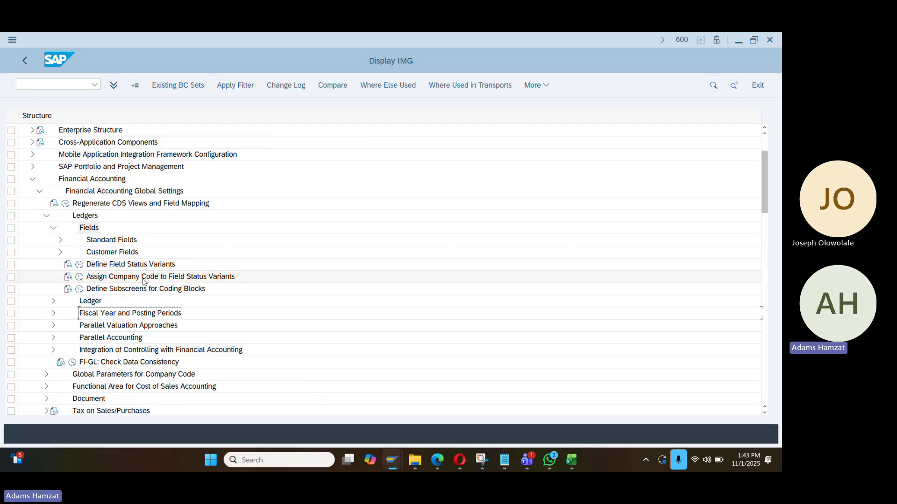
pyautogui.scroll(-1, 179, 245)
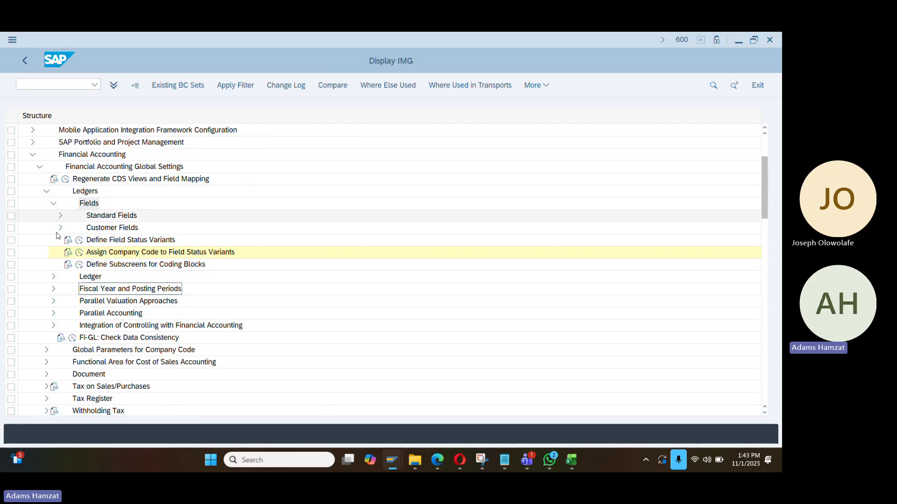
pyautogui.click(53, 203)
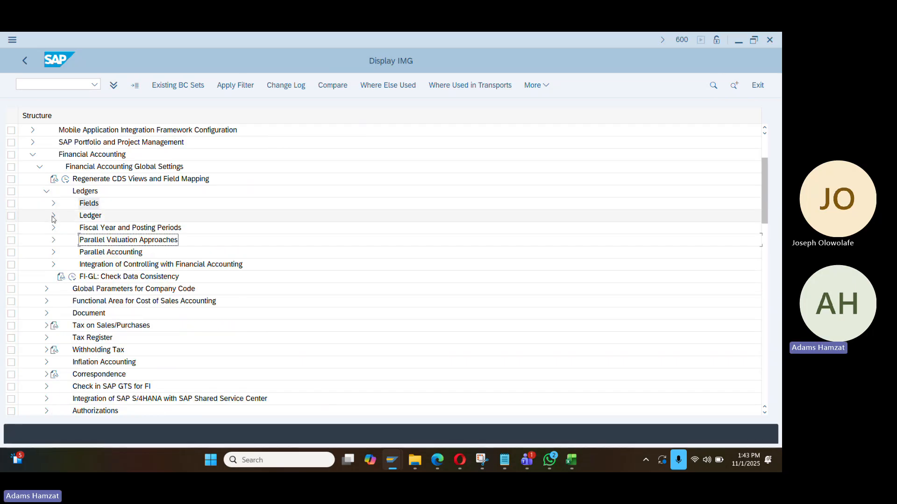
pyautogui.click(54, 217)
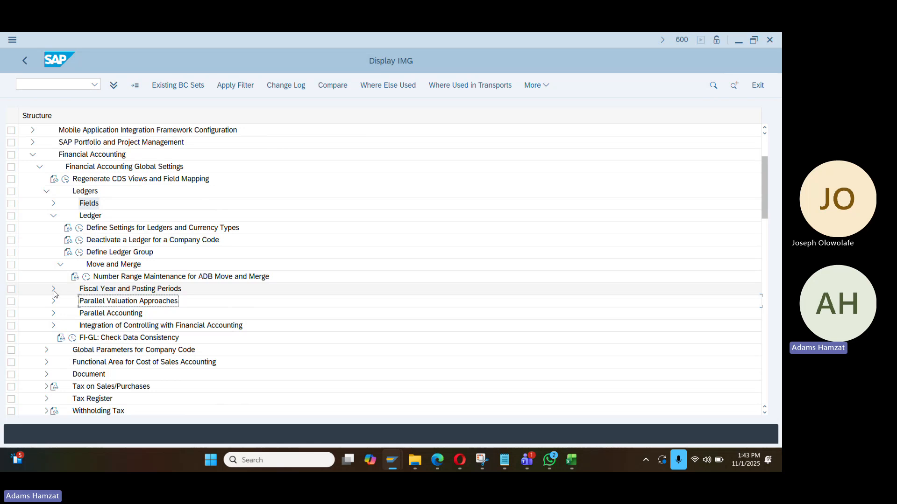
pyautogui.click(53, 216)
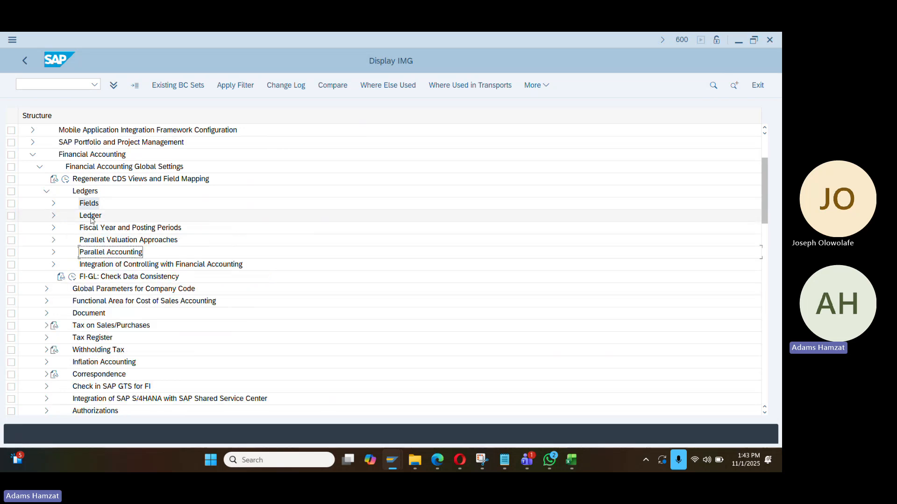
pyautogui.click(53, 230)
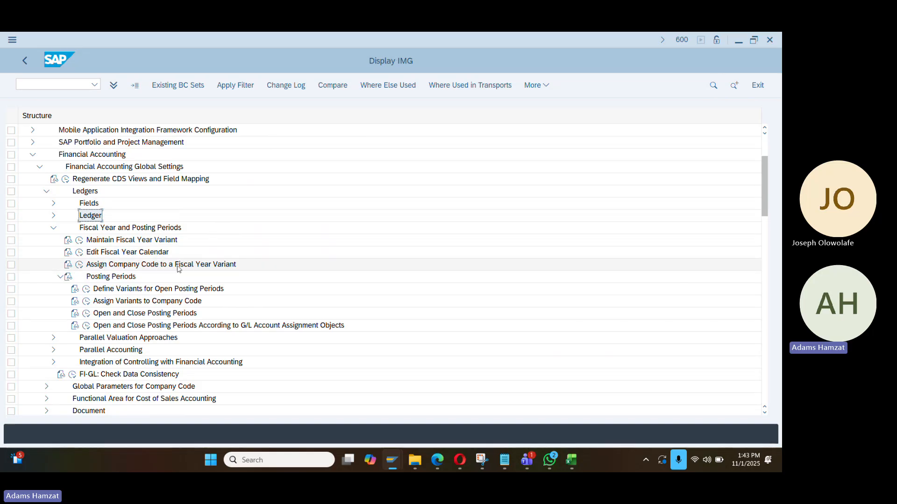
# Give company code DA01 fiscal year variant K4 and save it under the customizing request
pyautogui.click(79, 265)
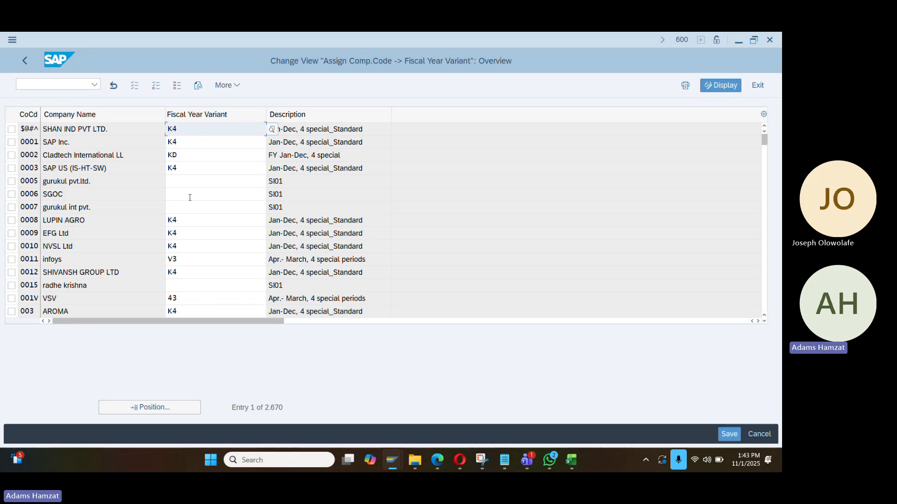
pyautogui.click(163, 411)
pyautogui.write('da')
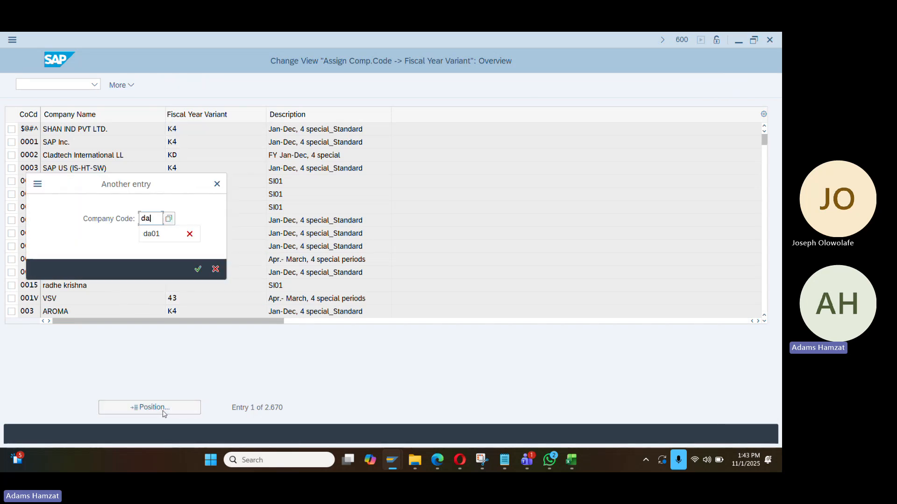
pyautogui.write('01')
pyautogui.press('Return')
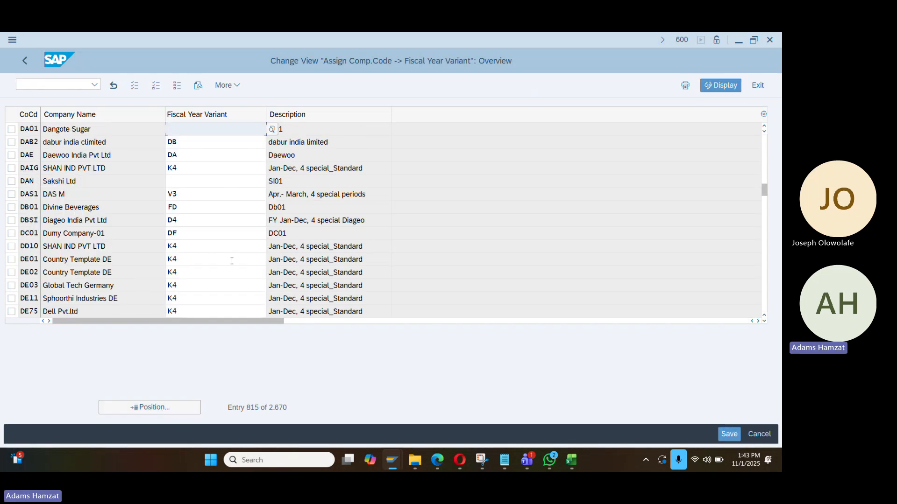
pyautogui.write('K4')
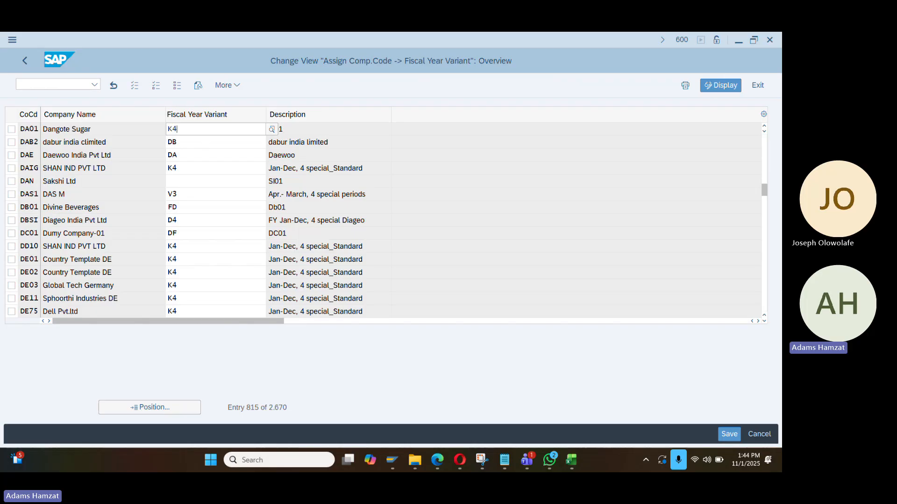
pyautogui.press('BackSpace')
pyautogui.press('BackSpace')
pyautogui.write('k4')
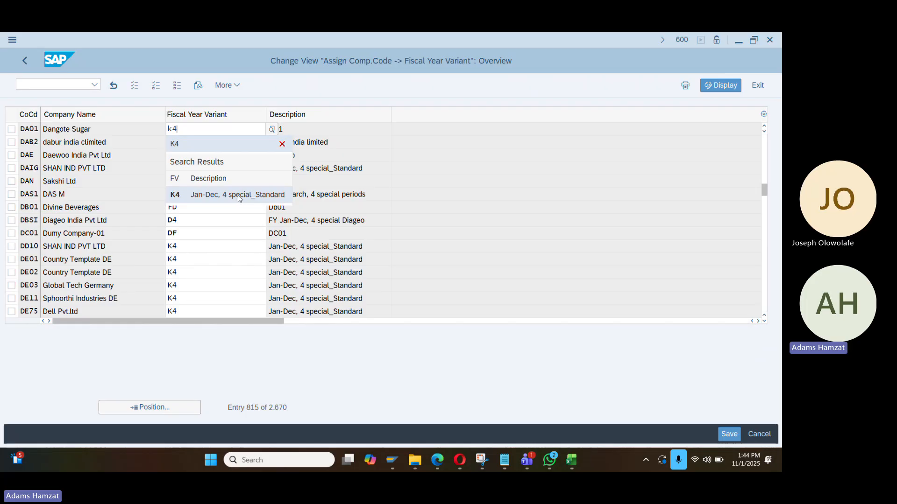
pyautogui.click(240, 195)
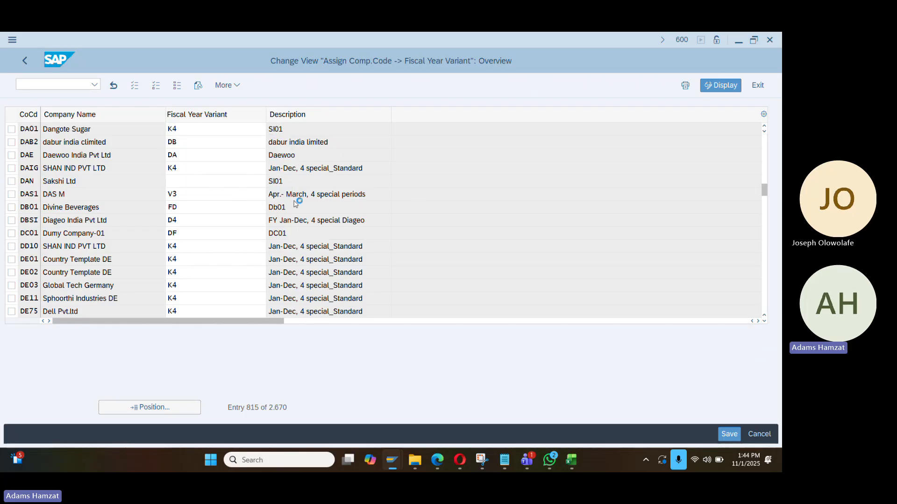
pyautogui.hotkey('ctrl', 's')
pyautogui.click(249, 252)
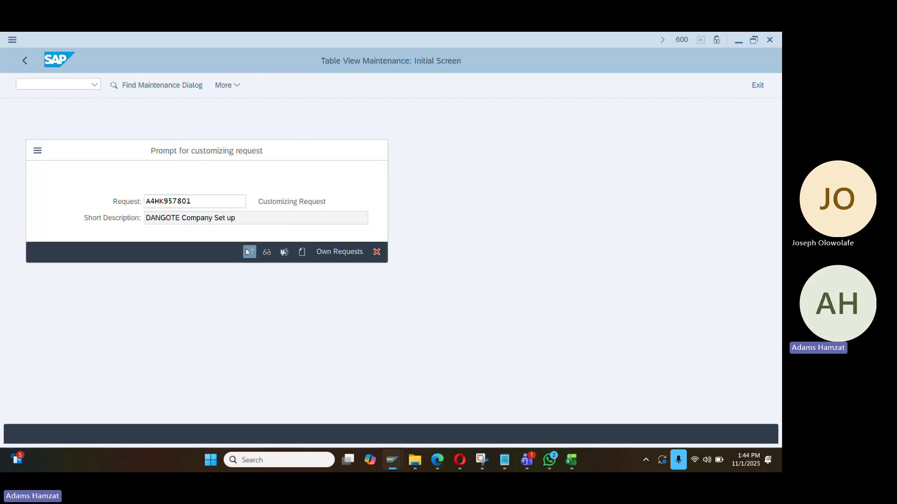
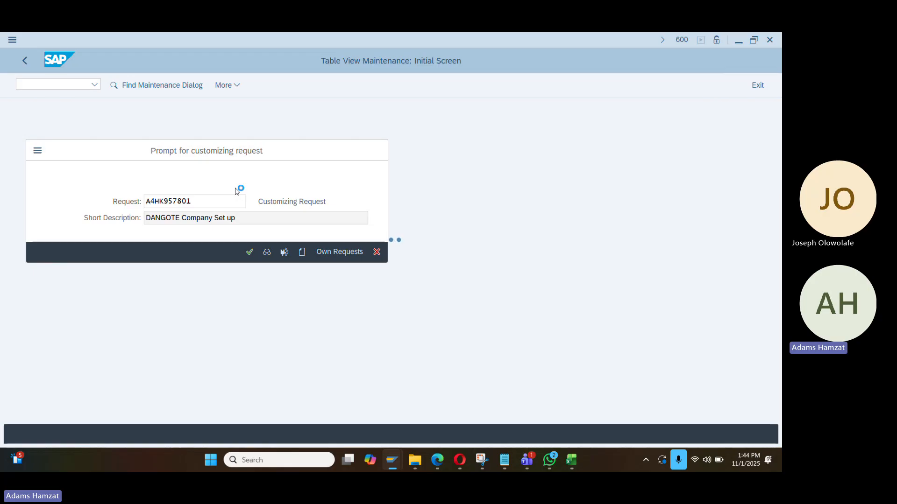
# Switch from SAP to the Excel workbook Book2 that holds the setup checklist
pyautogui.hotkey('alt', 'Tab')
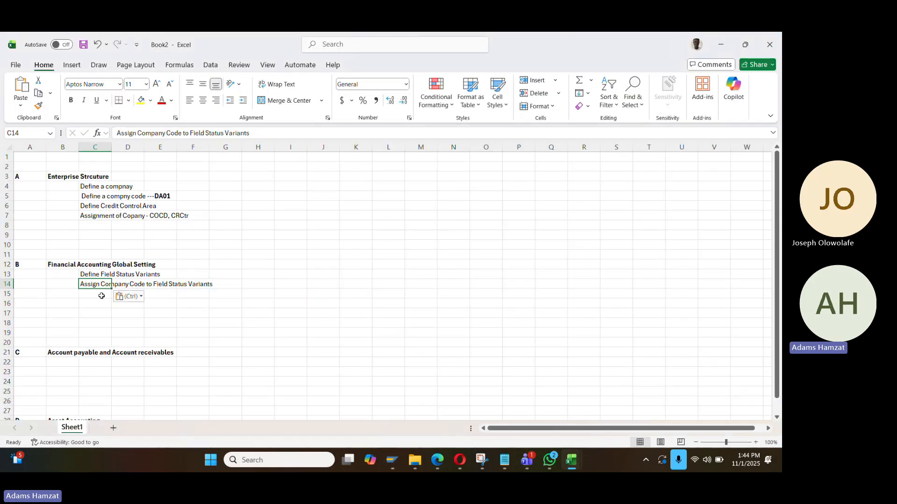
# Enter 'Fiscall Year Assignment to COCD' in checklist cell C15 under Financial Accounting Global Setting
pyautogui.click(102, 296)
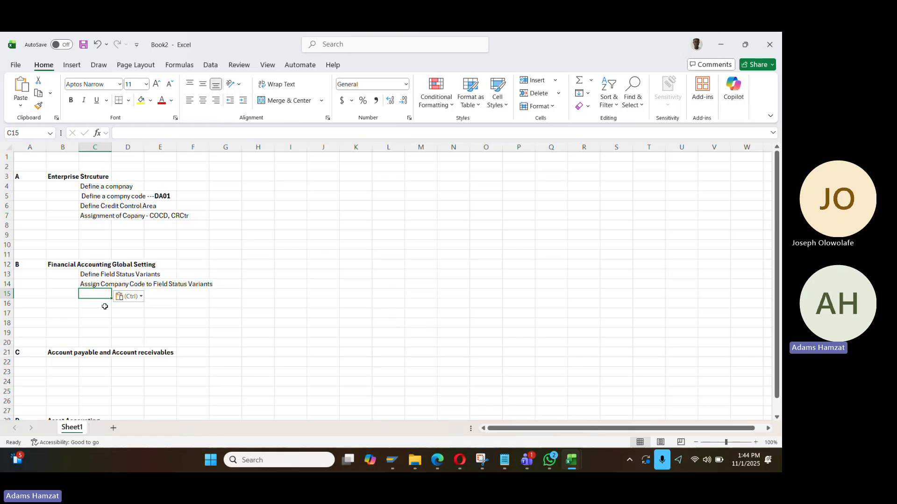
pyautogui.write('F')
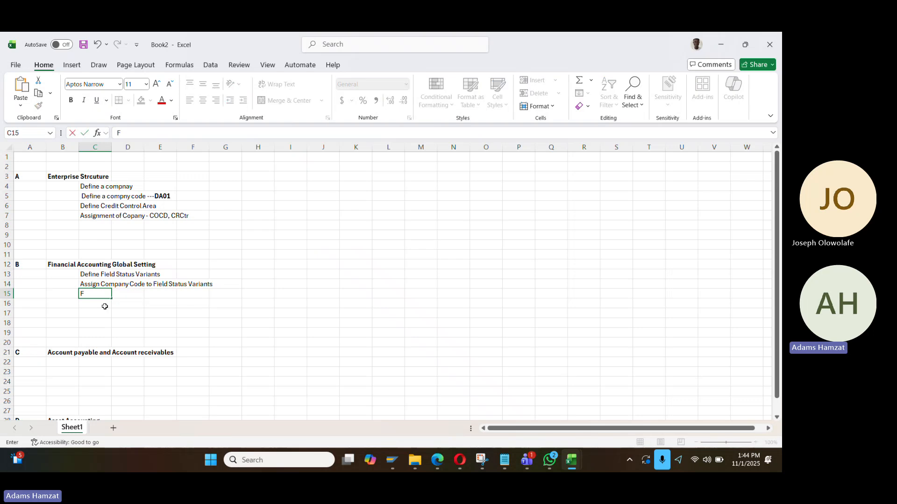
pyautogui.write('iscall Y')
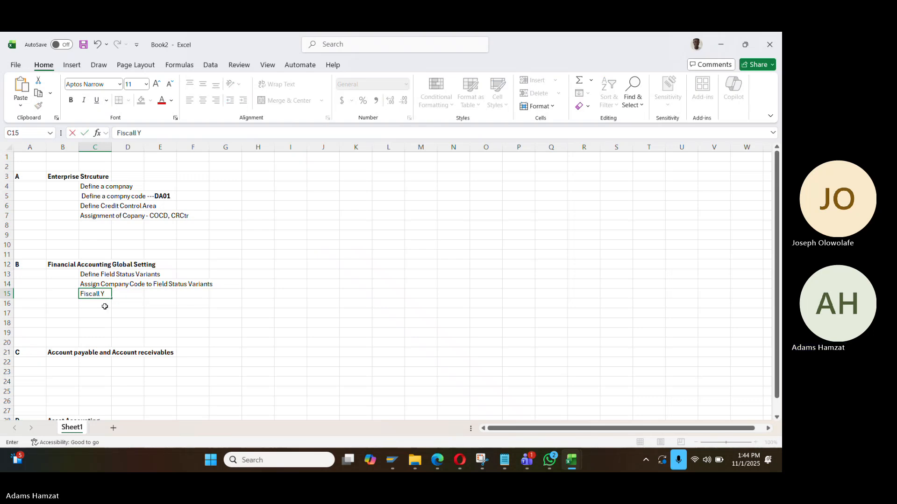
pyautogui.write('ear Assignmnet ot')
pyautogui.press('BackSpace')
pyautogui.press('BackSpace')
pyautogui.press('BackSpace')
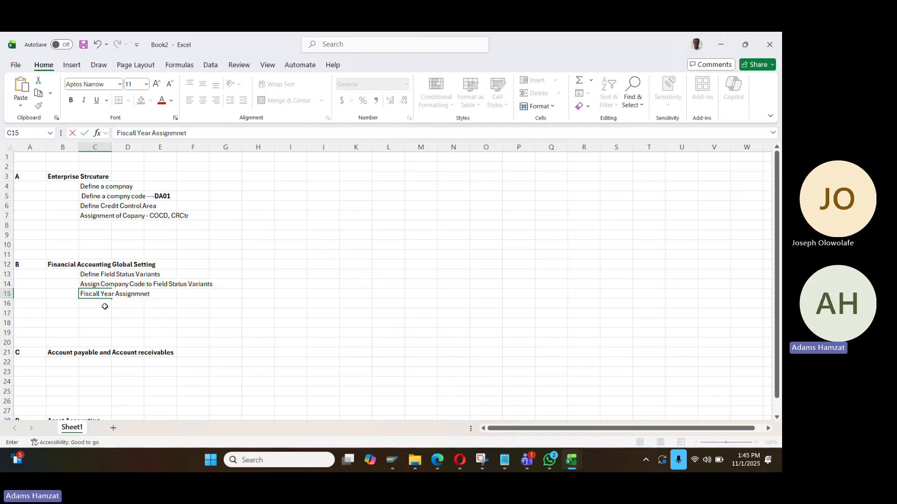
pyautogui.write('nt to com')
pyautogui.write('COCD')
pyautogui.press('Return')
pyautogui.hotkey('alt', 'Tab')
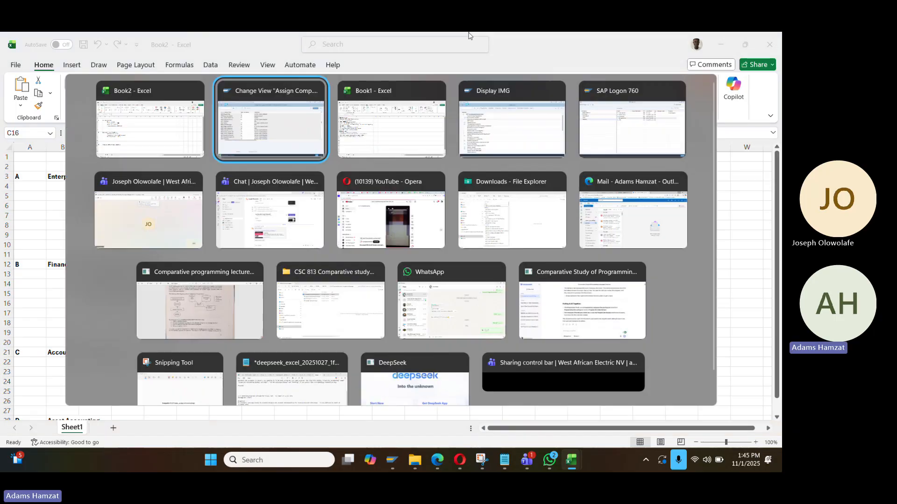
# Run Define Variants for Open Posting Periods from the configuration tree
pyautogui.click(25, 61)
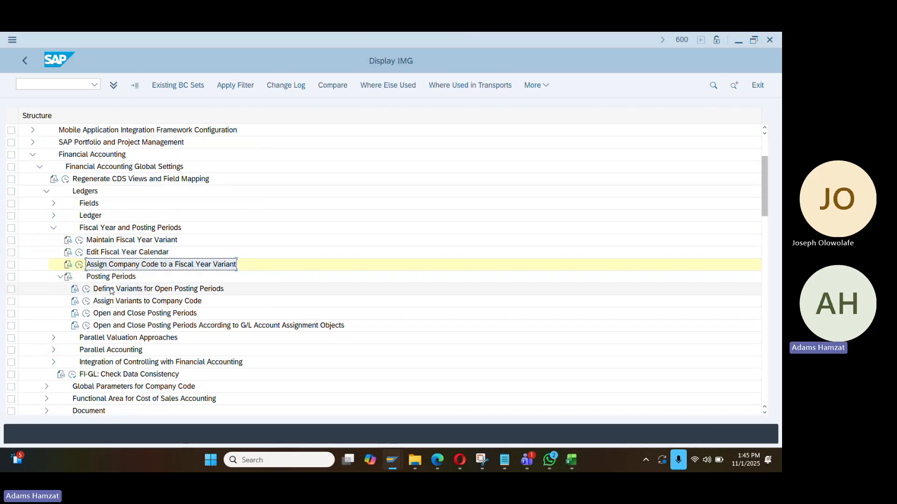
pyautogui.click(53, 227)
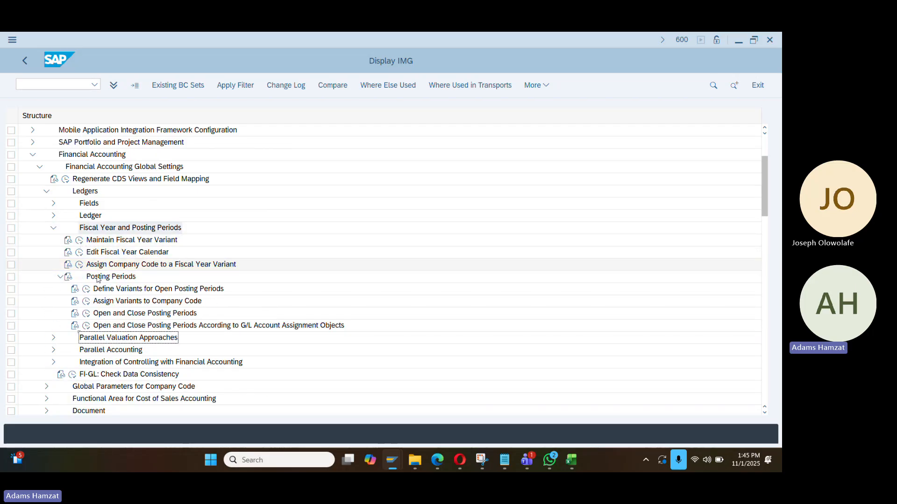
pyautogui.click(86, 289)
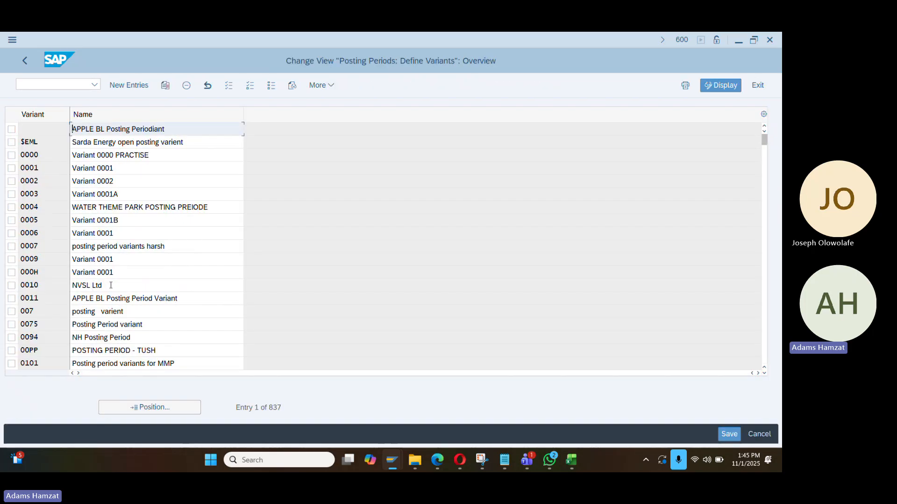
# Create posting period variant DA01 named 'Posting period Variant For Dangote' and save it
pyautogui.click(131, 85)
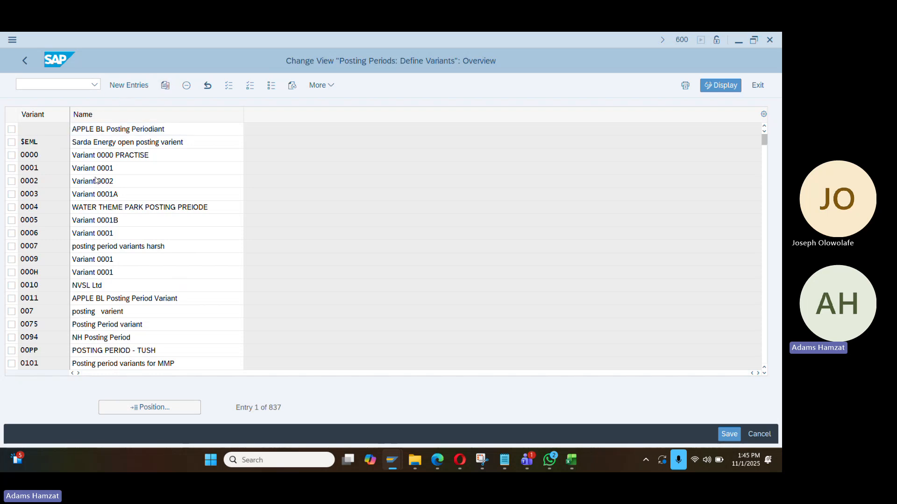
pyautogui.write('DA01')
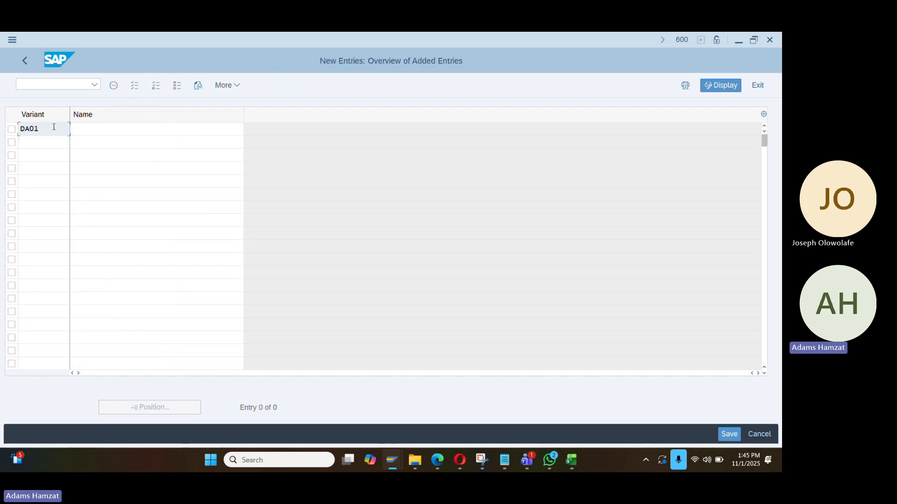
pyautogui.press('Tab')
pyautogui.write('Pos')
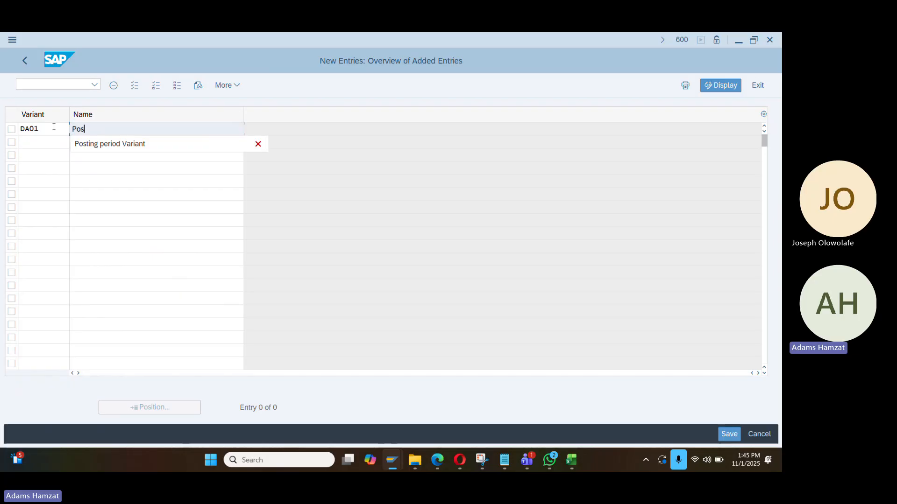
pyautogui.press('Down')
pyautogui.press('Return')
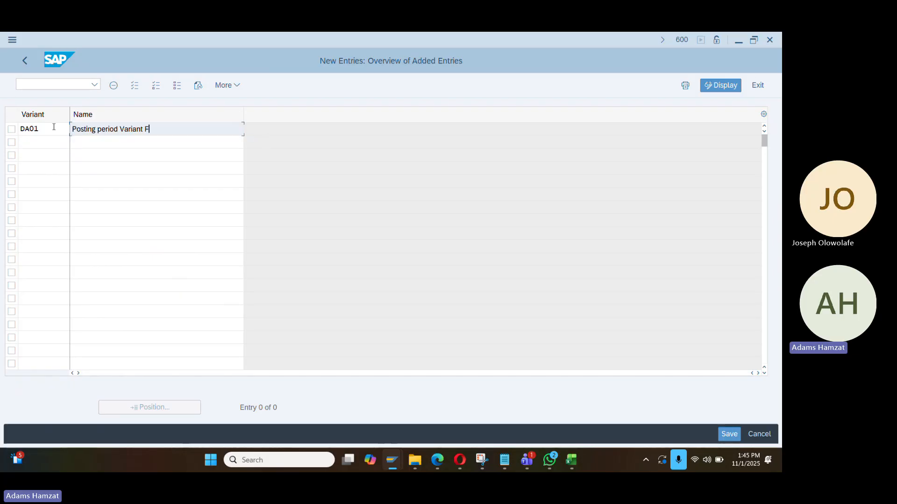
pyautogui.write('For Dangote')
pyautogui.press('Return')
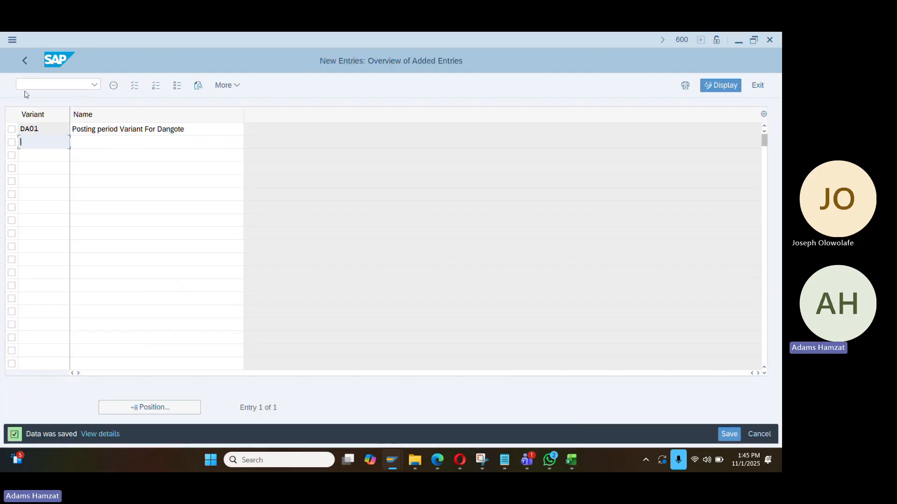
pyautogui.click(25, 60)
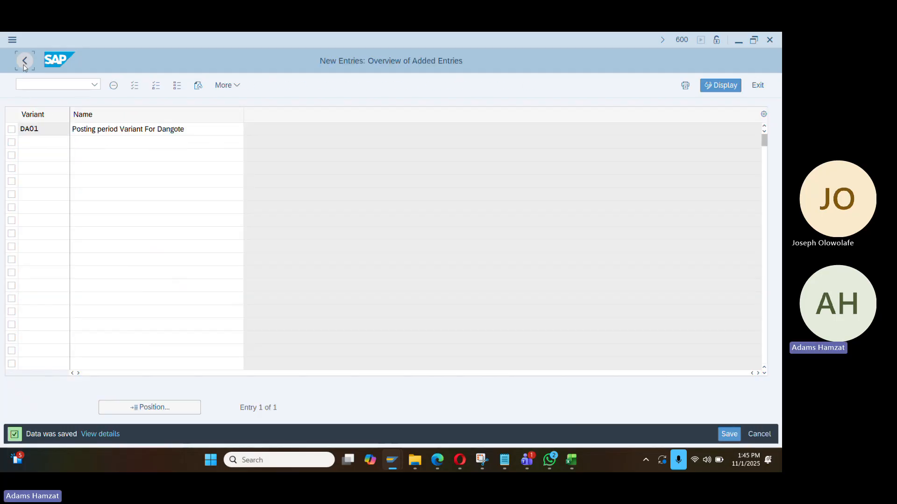
pyautogui.click(24, 61)
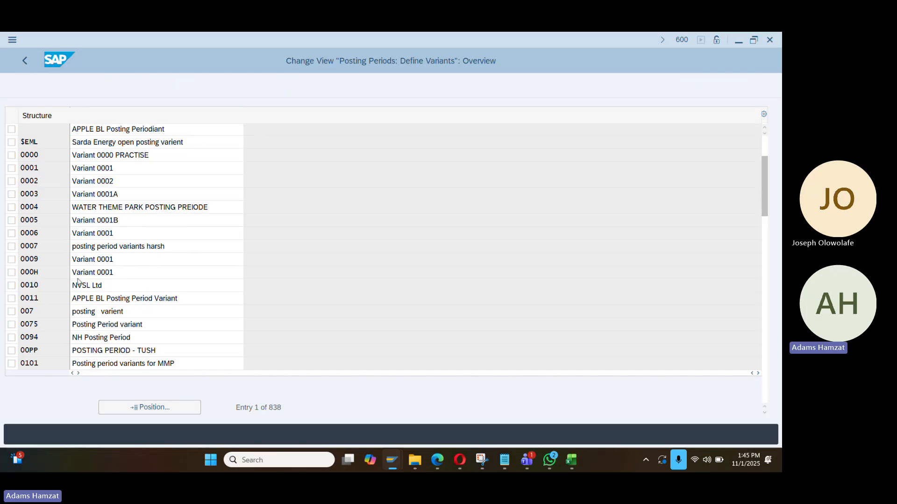
# In Assign Variants to Company Code, give company code DA01 variant DA01 and save under the request
pyautogui.click(82, 300)
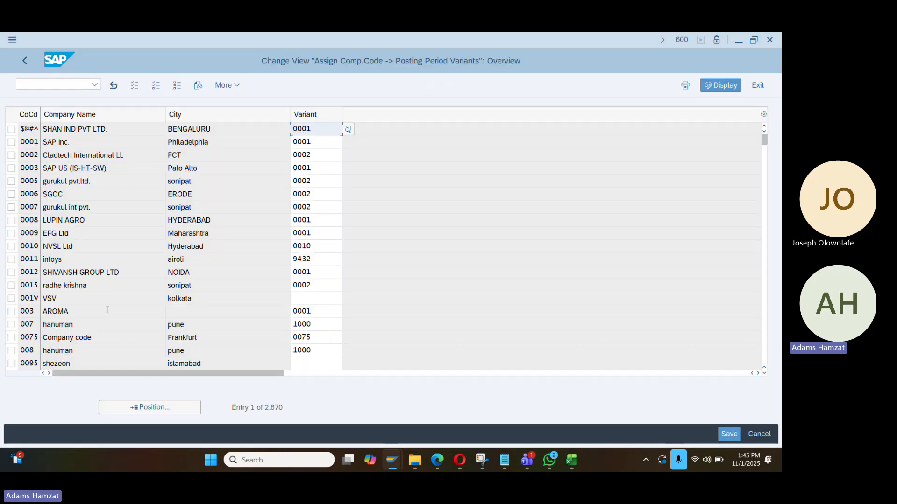
pyautogui.click(189, 407)
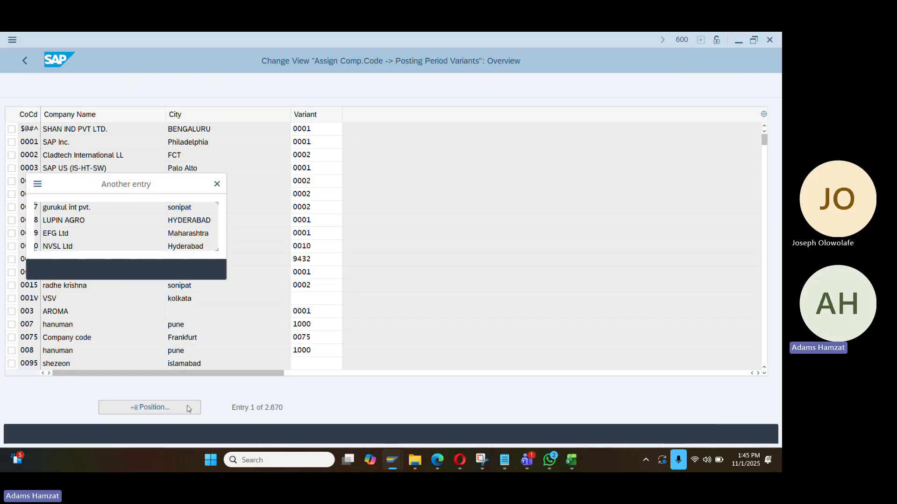
pyautogui.write('da')
pyautogui.press('Down')
pyautogui.press('Return')
pyautogui.press('Return')
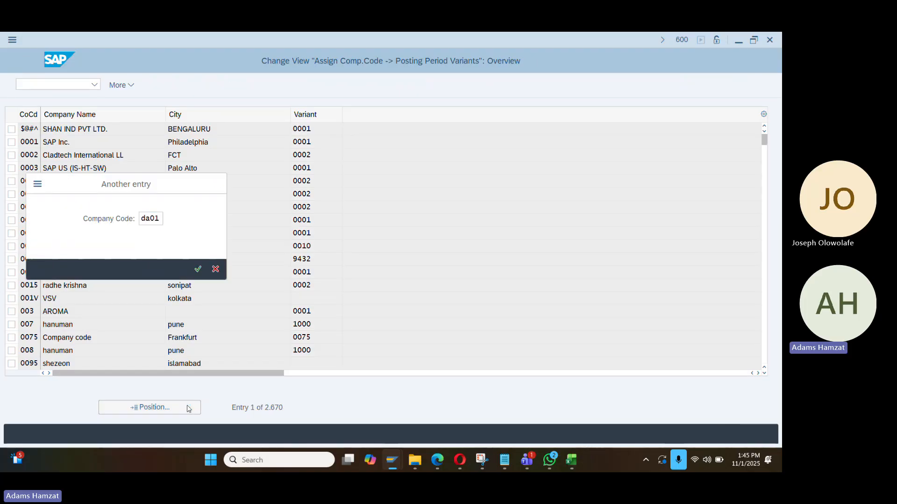
pyautogui.write('DA01')
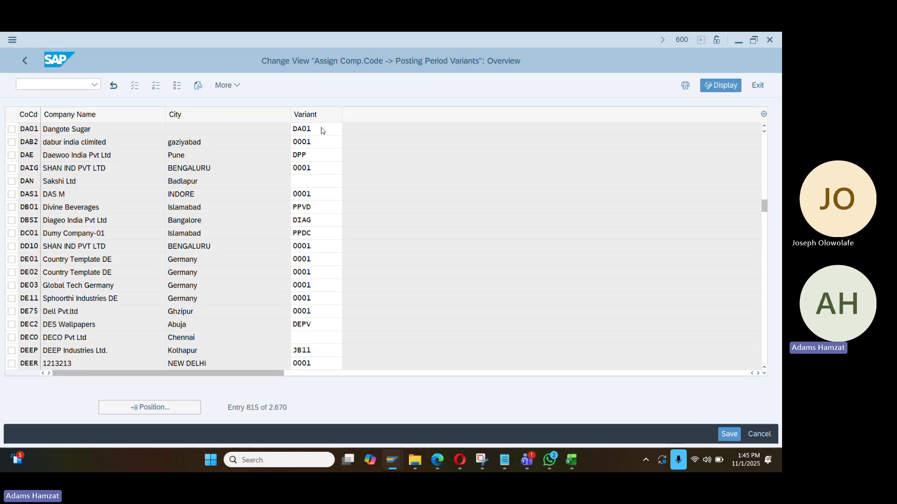
pyautogui.hotkey('ctrl', 's')
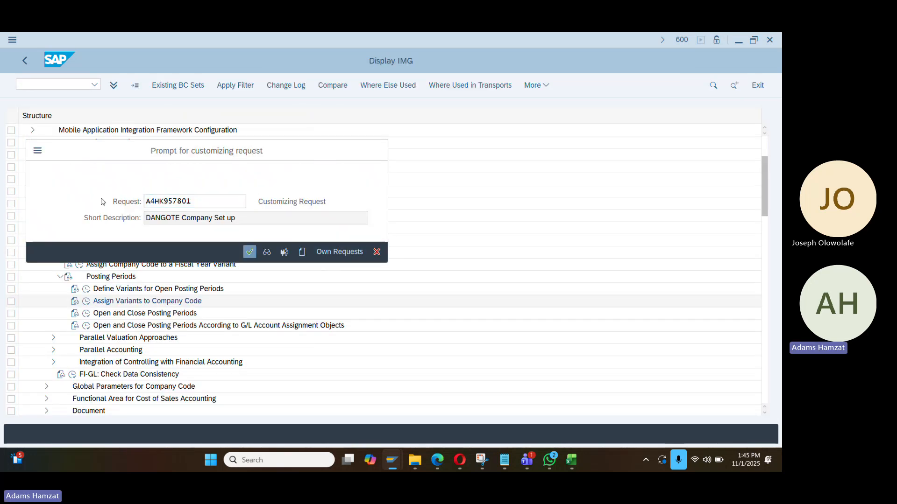
pyautogui.click(255, 252)
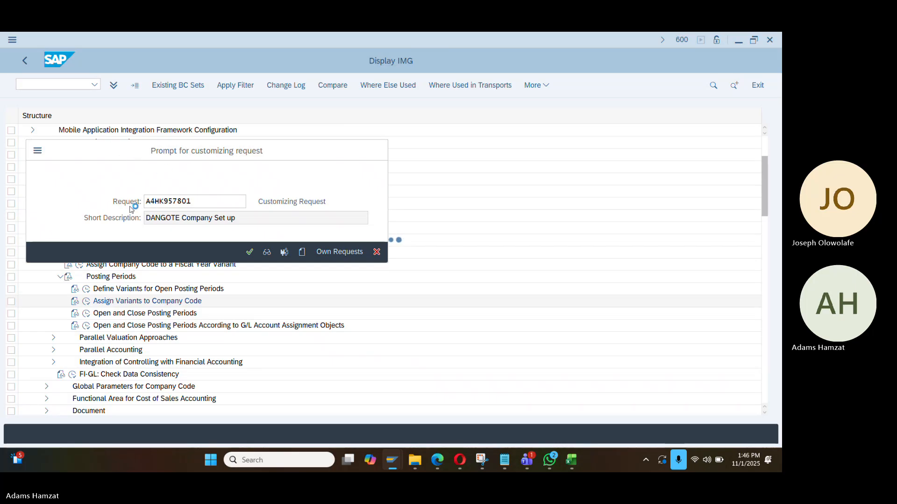
# Add checklist lines 'Define posting variant' and 'Assign posting period variant to COCD'
pyautogui.hotkey('alt', 'Tab')
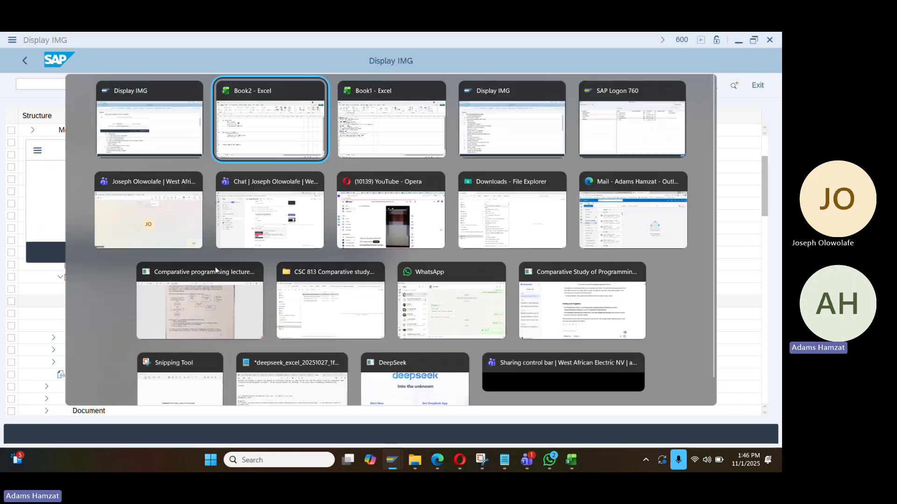
pyautogui.write('Define ')
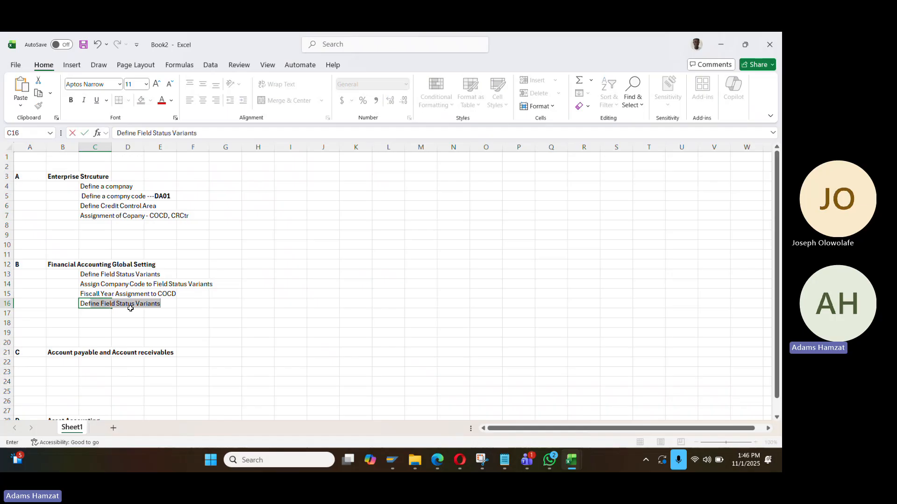
pyautogui.write('posting v')
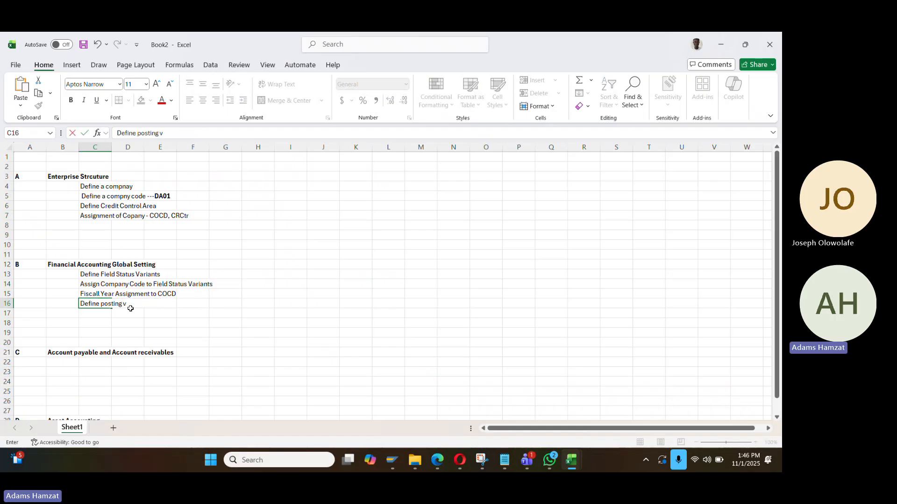
pyautogui.write('ariant')
pyautogui.press('Return')
pyautogui.write('As')
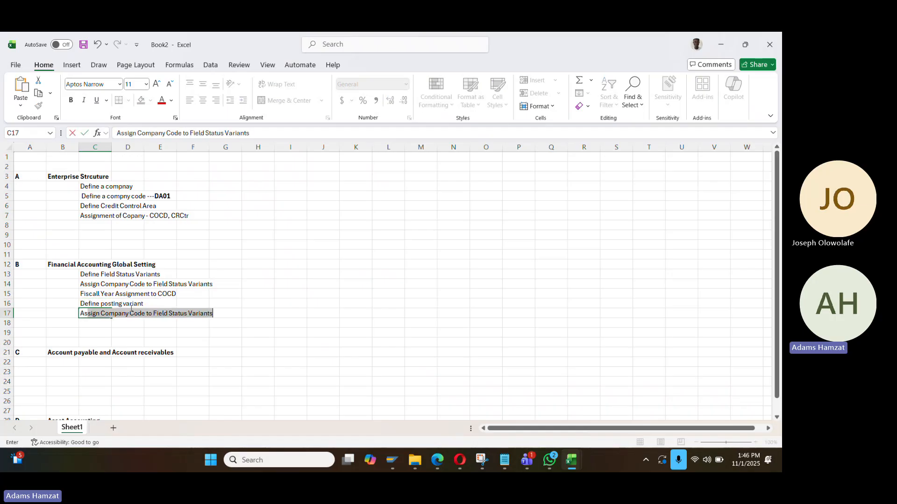
pyautogui.write('sign post')
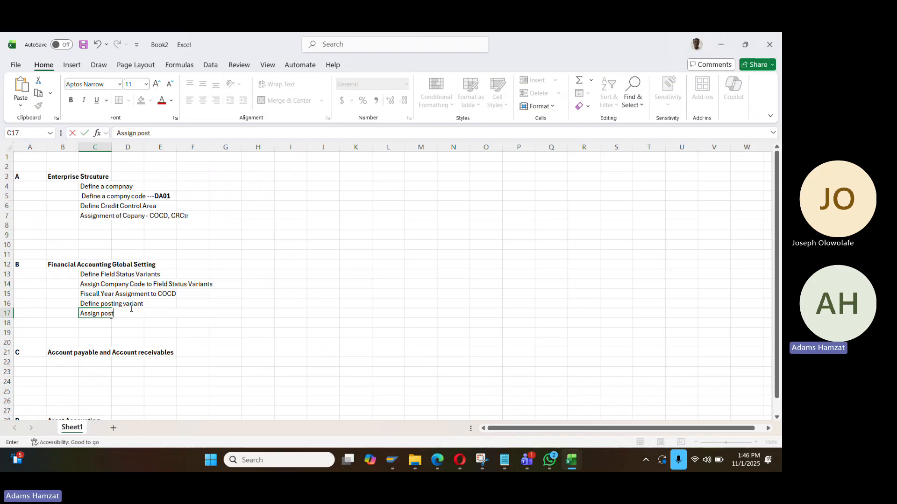
pyautogui.write('ing period cva')
pyautogui.press('BackSpace')
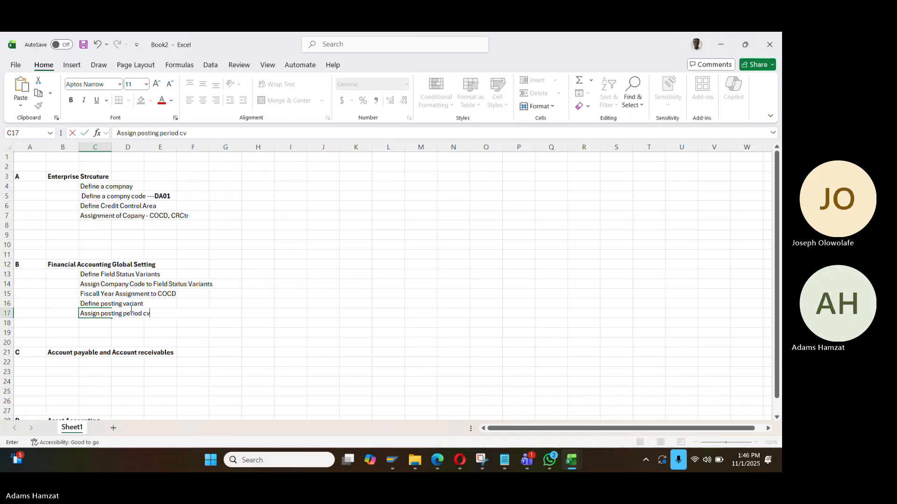
pyautogui.write('riant to')
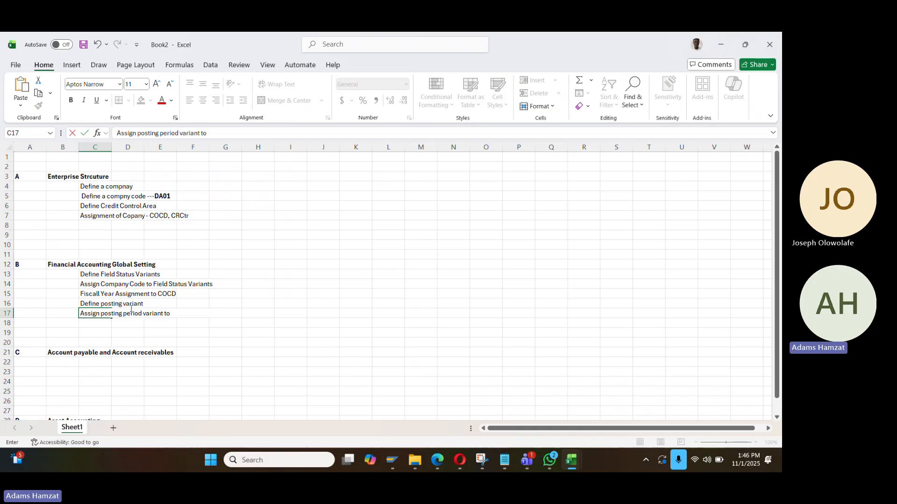
pyautogui.write(' c')
pyautogui.press('BackSpace')
pyautogui.write('CO')
pyautogui.write('CD')
pyautogui.press('Num_Lock')
pyautogui.press('Return')
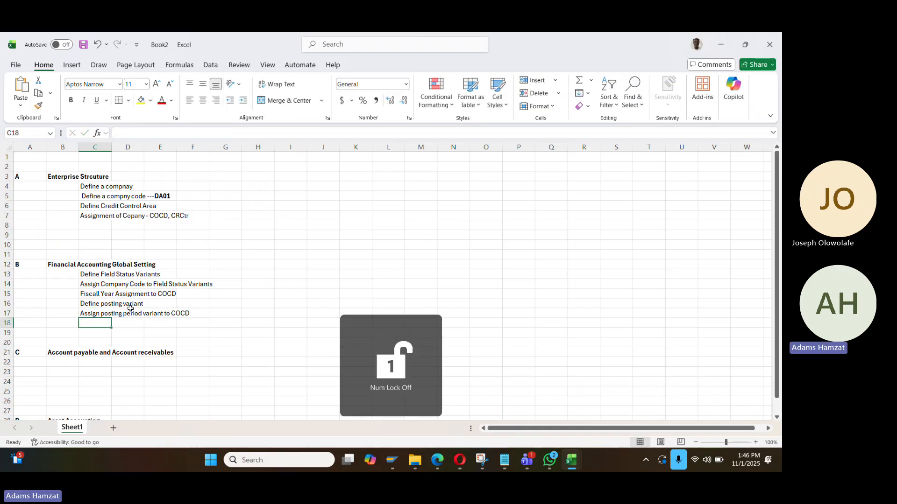
# Add the checklist line 'Open and Close Posting period'
pyautogui.hotkey('alt', 'Tab')
pyautogui.click(244, 250)
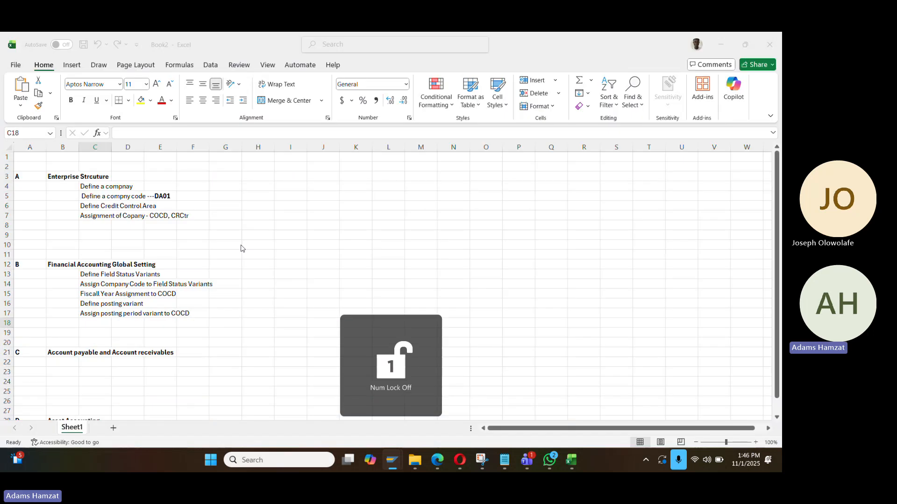
pyautogui.write('Open and Cl')
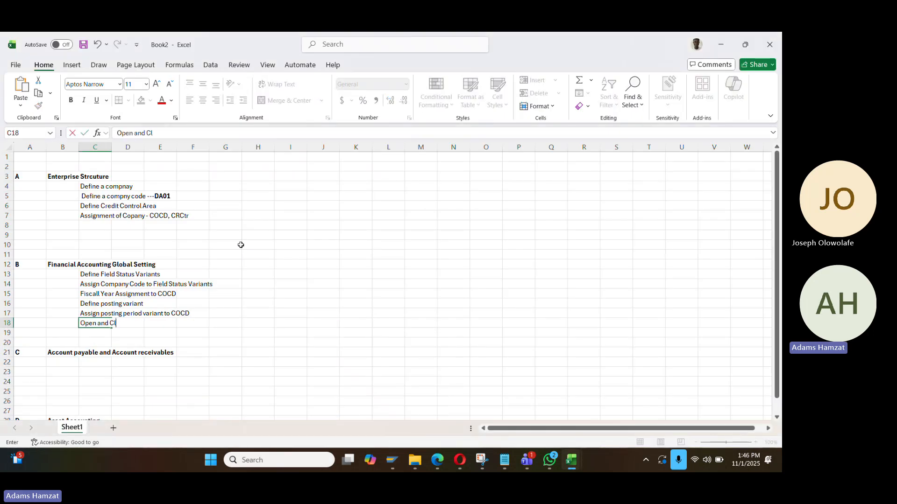
pyautogui.write('soe')
pyautogui.press('BackSpace')
pyautogui.press('BackSpace')
pyautogui.press('BackSpace')
pyautogui.write('ose Posting period')
pyautogui.press('Return')
# Open Open and Close Posting Periods with Maintain All, note the locking user's ID, and view read-only
pyautogui.hotkey('alt', 'Tab')
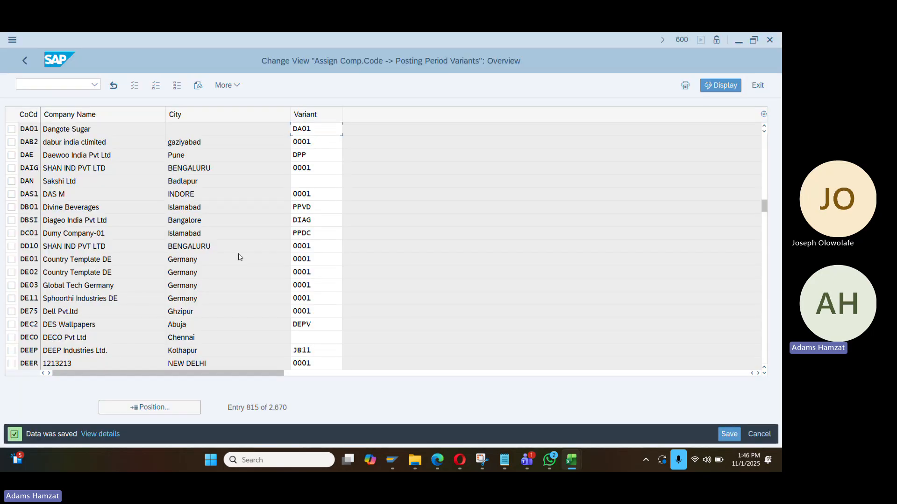
pyautogui.click(25, 61)
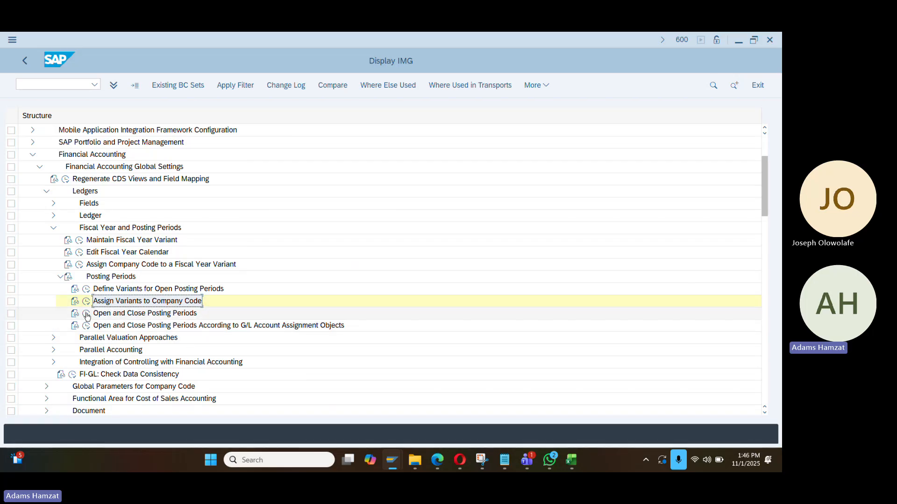
pyautogui.doubleClick(140, 316)
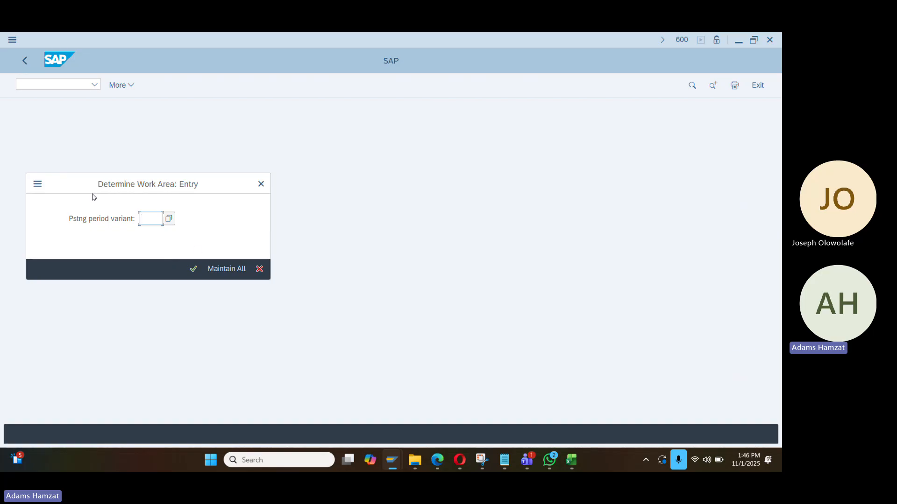
pyautogui.click(232, 270)
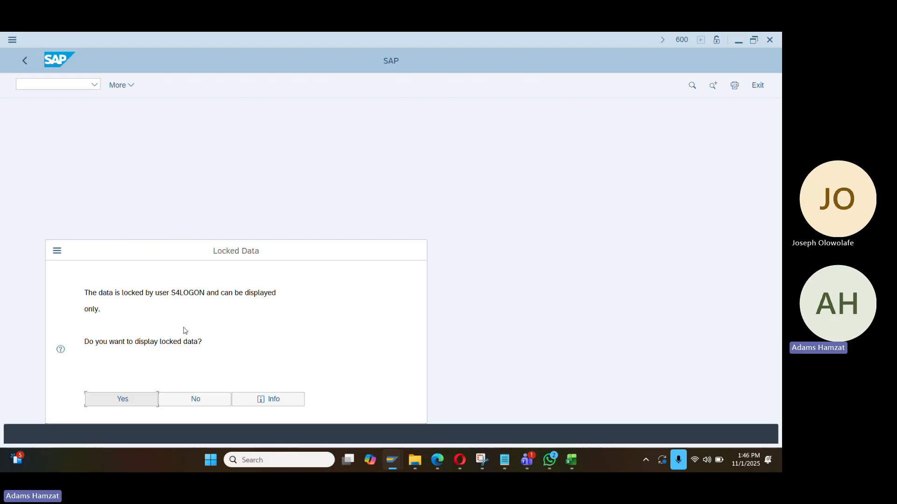
pyautogui.doubleClick(196, 294)
pyautogui.hotkey('ctrl', 'c')
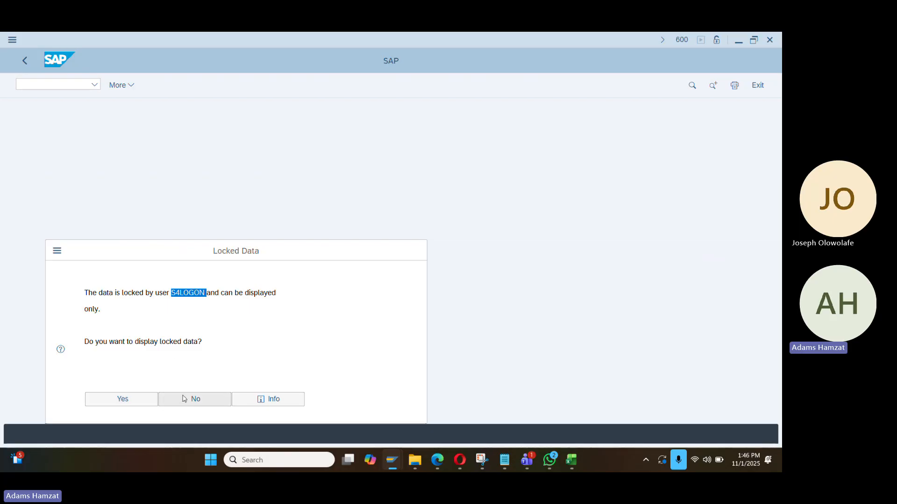
pyautogui.click(154, 401)
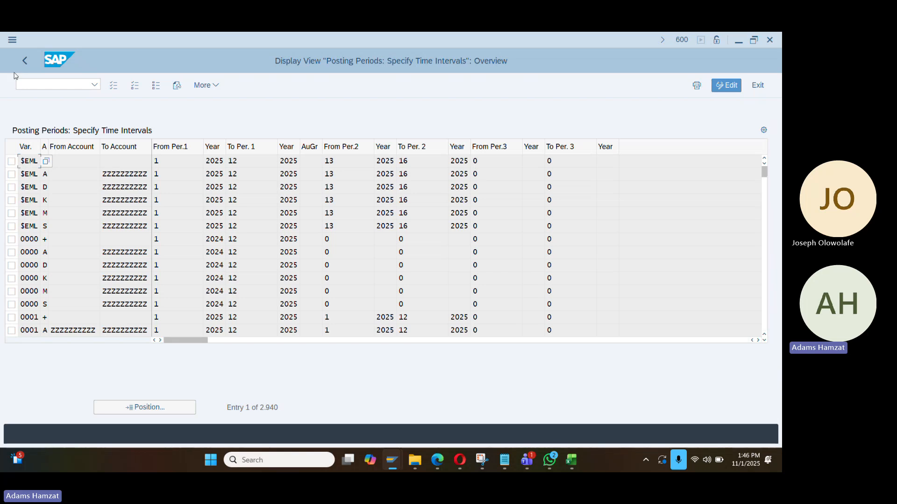
pyautogui.click(24, 61)
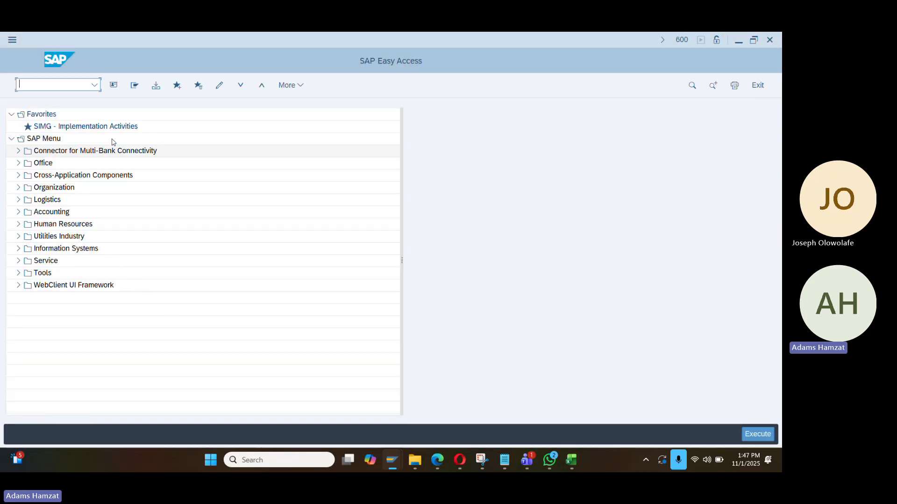
# In SM12, search the locking user's entries and delete the T001B lock
pyautogui.write('sm12')
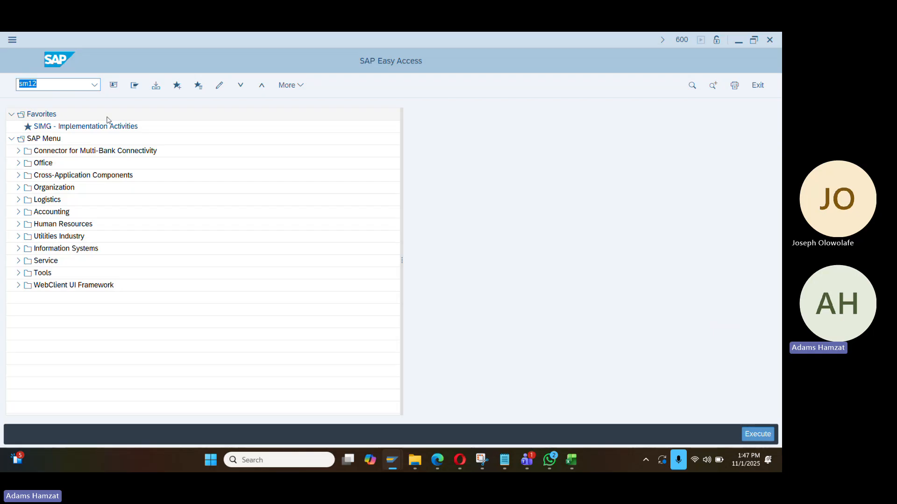
pyautogui.press('Return')
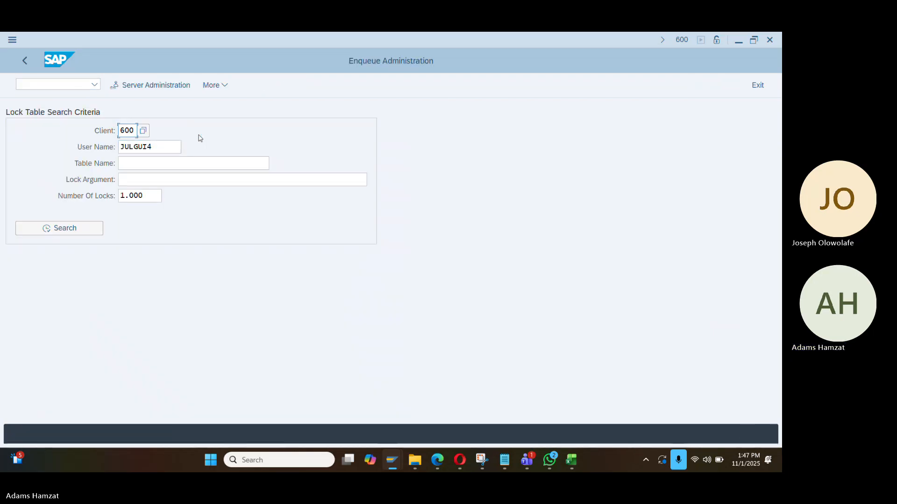
pyautogui.moveTo(166, 146); pyautogui.dragTo(56, 168)
pyautogui.hotkey('ctrl', 'v')
pyautogui.click(80, 228)
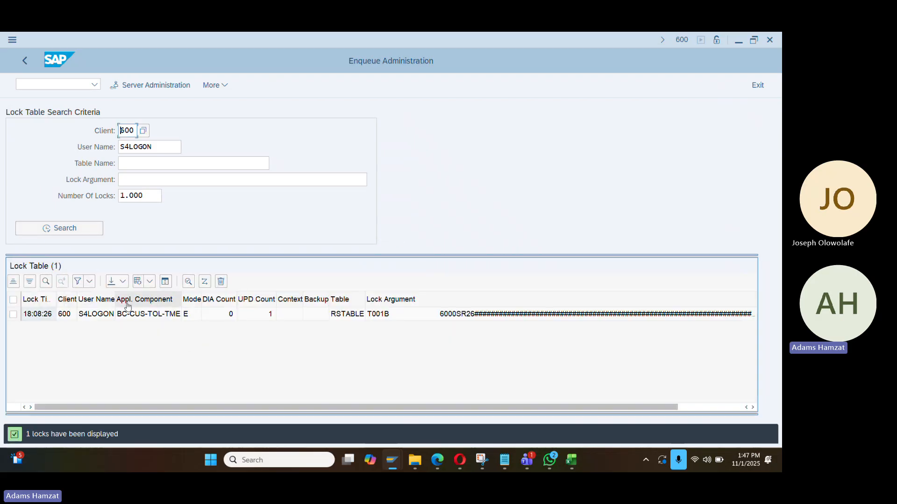
pyautogui.click(13, 314)
pyautogui.click(221, 284)
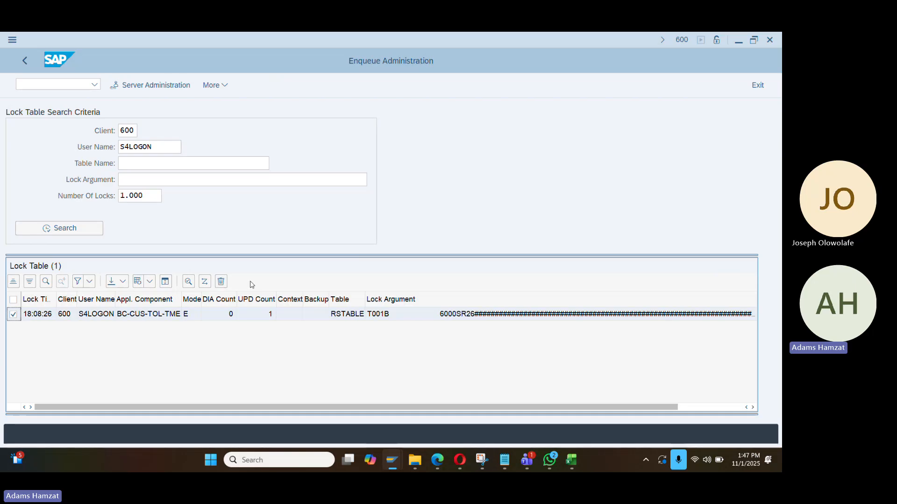
pyautogui.click(223, 282)
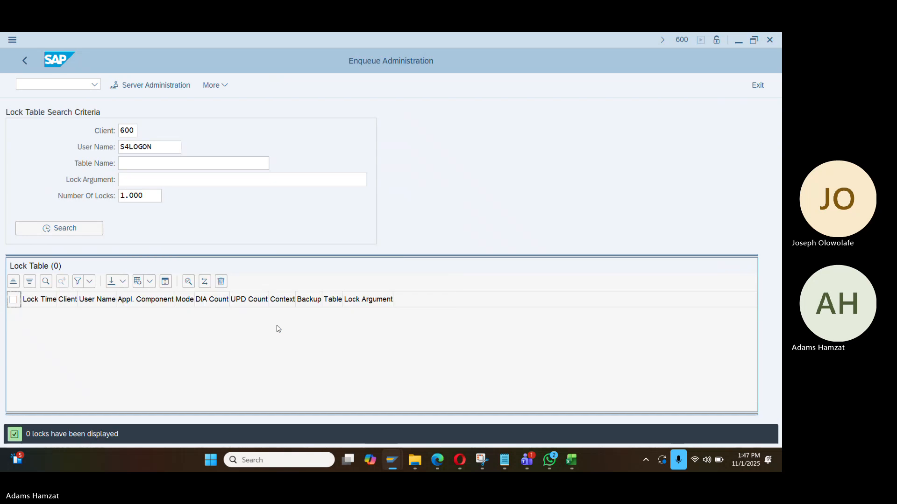
pyautogui.hotkey('alt', 'Tab')
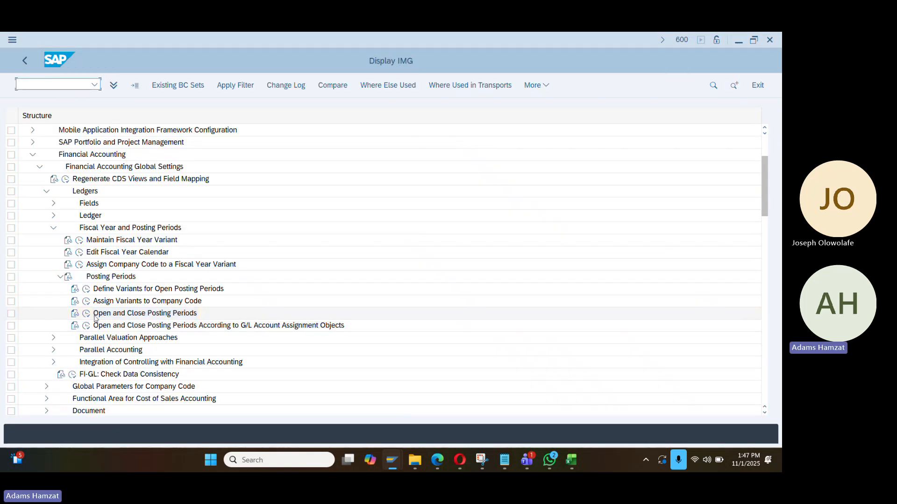
# Open Open and Close Posting Periods via Maintain All and copy the six $EML rows as new entries
pyautogui.click(86, 313)
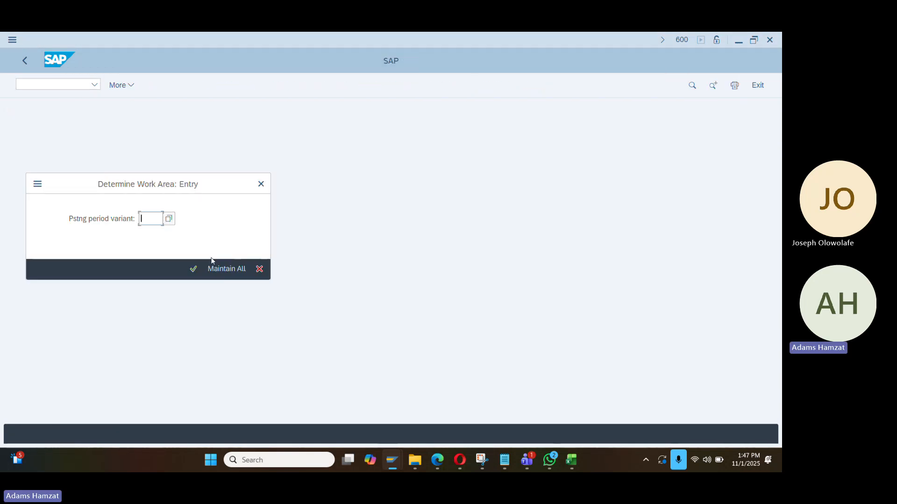
pyautogui.click(220, 265)
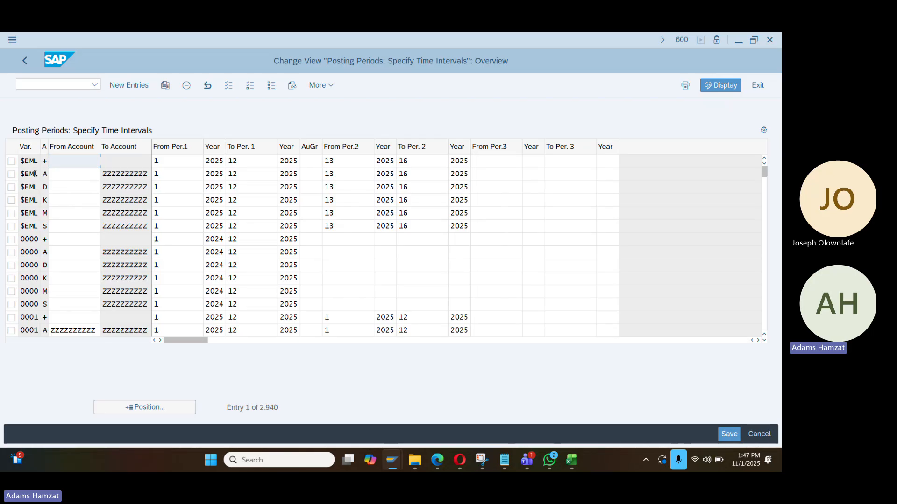
pyautogui.moveTo(11, 161); pyautogui.dragTo(14, 229)
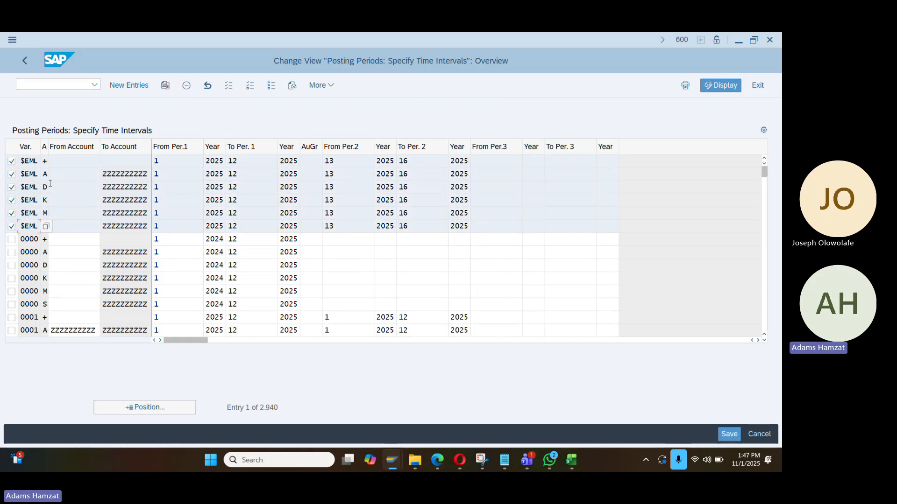
pyautogui.click(169, 89)
pyautogui.hotkey('alt', 'Tab')
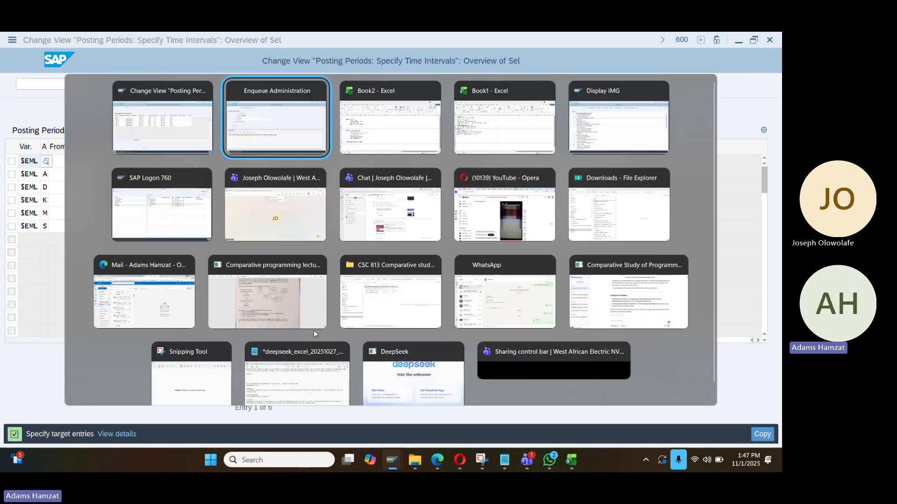
pyautogui.hotkey('alt', 'Tab')
pyautogui.press('Escape')
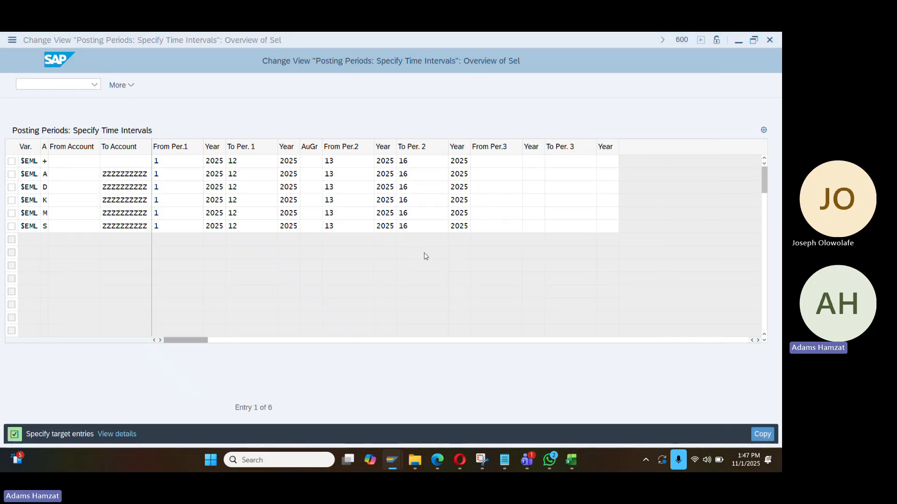
pyautogui.hotkey('alt', 'Tab')
# Enter DA01 in cell I13
pyautogui.click(283, 272)
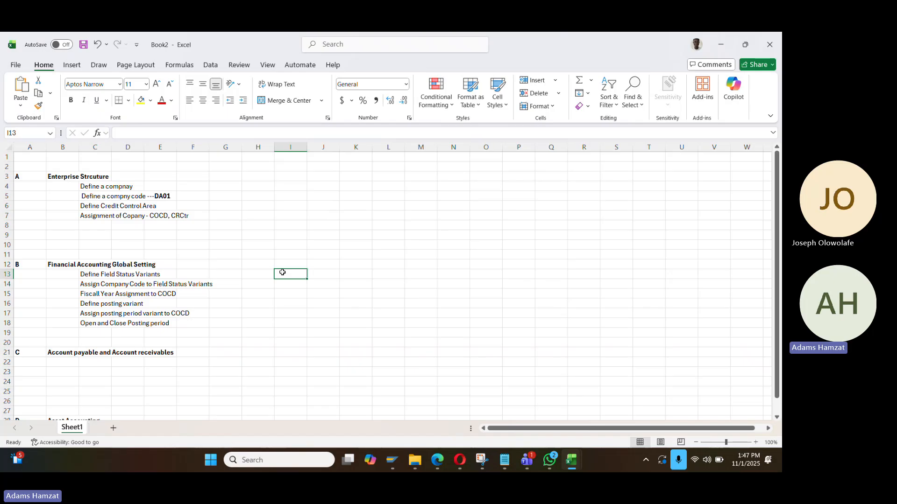
pyautogui.write('DA')
pyautogui.press('End')
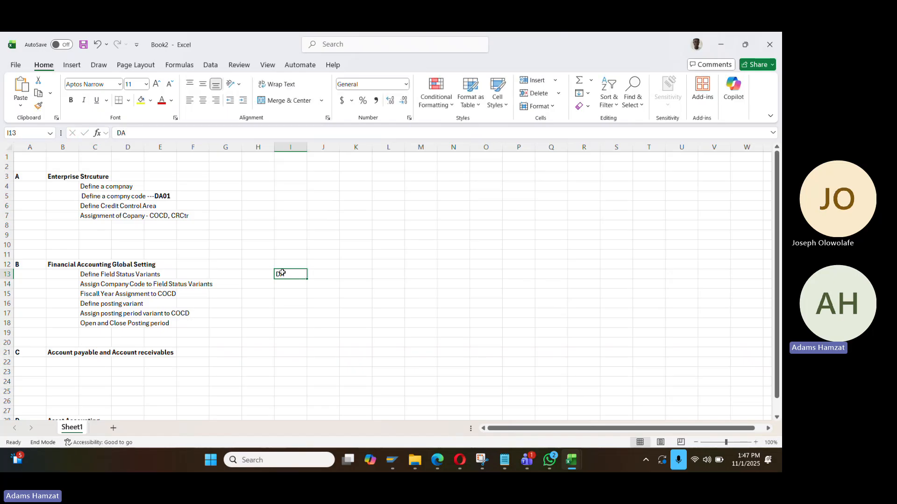
pyautogui.write('D')
pyautogui.press('Num_Lock')
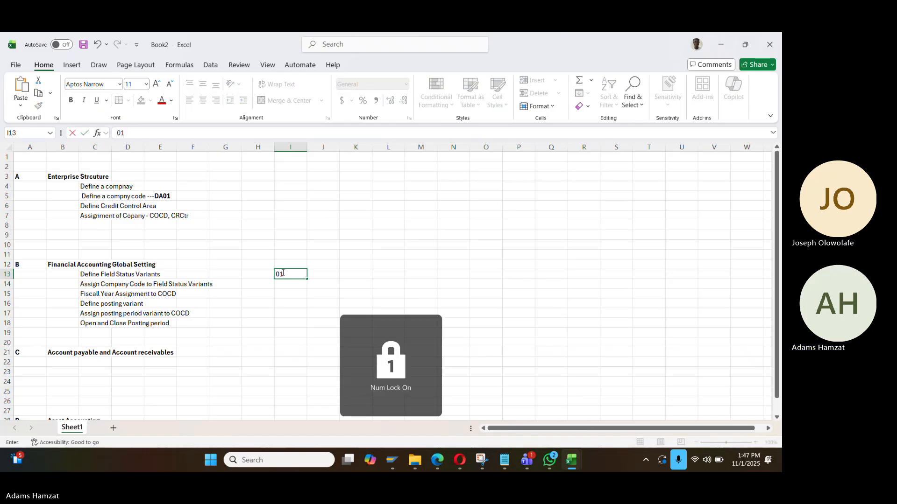
pyautogui.write('A01')
pyautogui.press('Return')
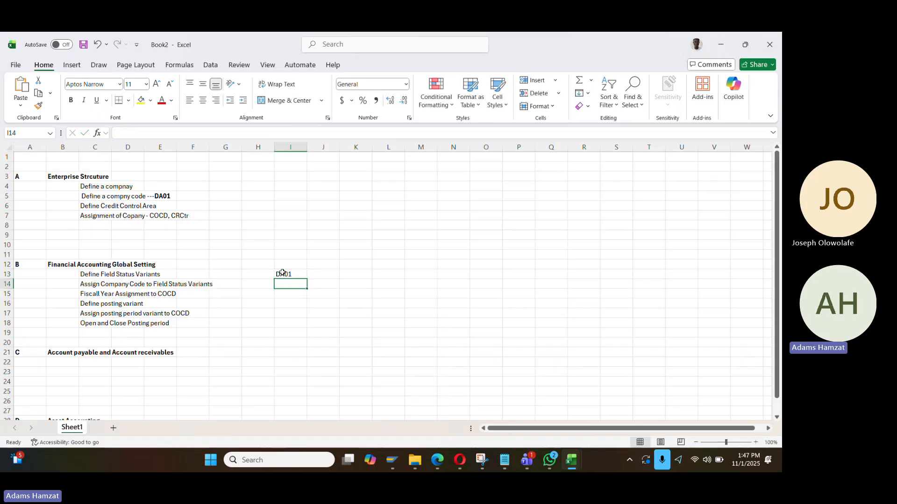
# Fill I13:I24 with DA01 and copy the twelve cells
pyautogui.click(282, 272)
pyautogui.hotkey('ctrl', 'c')
pyautogui.hotkey('shift', 'Down')
pyautogui.hotkey('shift', 'Down')
pyautogui.hotkey('shift', 'Down')
pyautogui.hotkey('shift', 'Down')
pyautogui.hotkey('shift', 'Down')
pyautogui.hotkey('shift', 'Down')
pyautogui.hotkey('shift', 'Down')
pyautogui.hotkey('shift', 'Down')
pyautogui.hotkey('shift', 'Down')
pyautogui.hotkey('shift', 'Down')
pyautogui.hotkey('shift', 'Down')
pyautogui.press('Return')
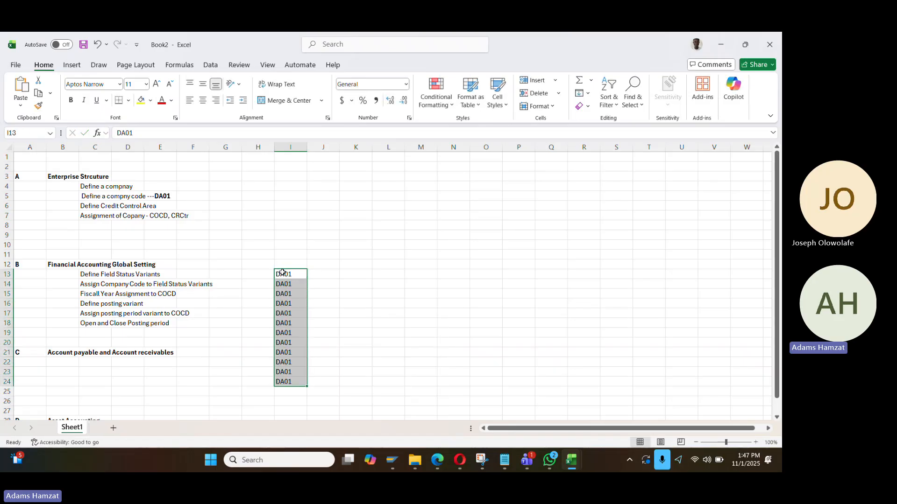
pyautogui.press('Up')
pyautogui.click(282, 273)
pyautogui.hotkey('ctrl', 'shift', 'Down')
pyautogui.hotkey('ctrl', 'c')
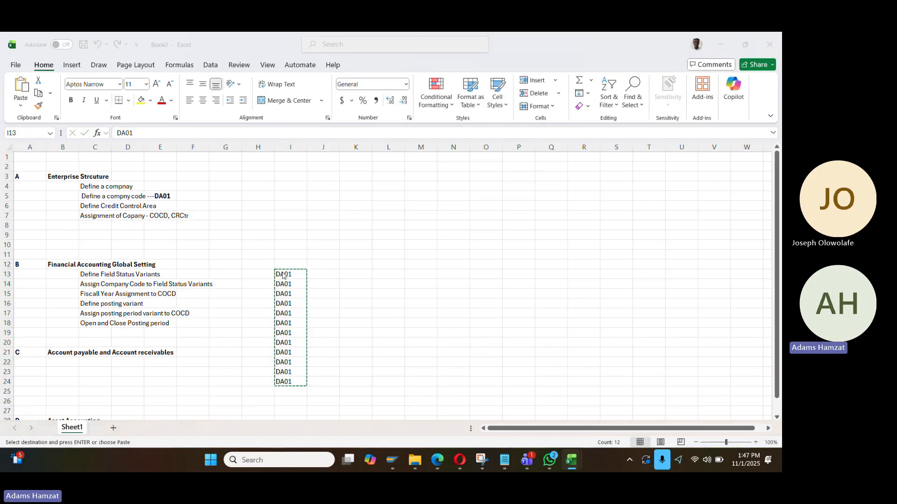
pyautogui.hotkey('alt', 'Tab')
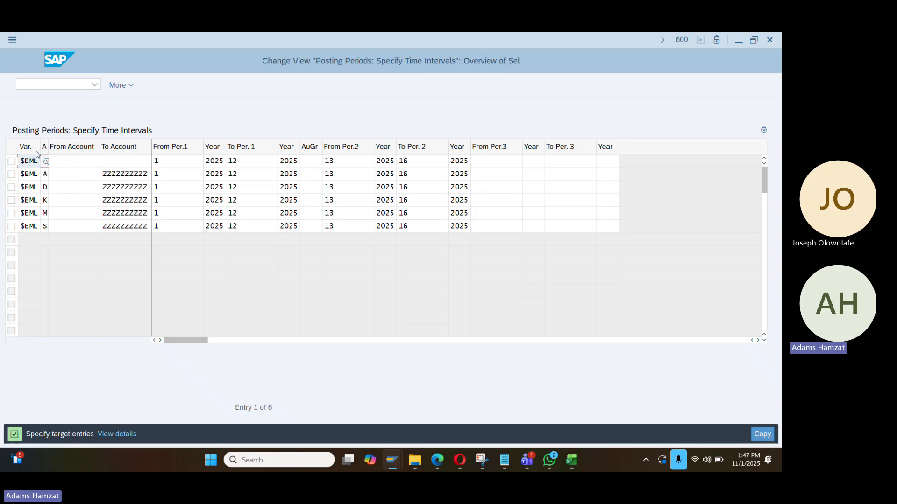
# Paste DA01 as the variant of the six copied rows and set account type + for all types
pyautogui.hotkey('ctrl', 'v')
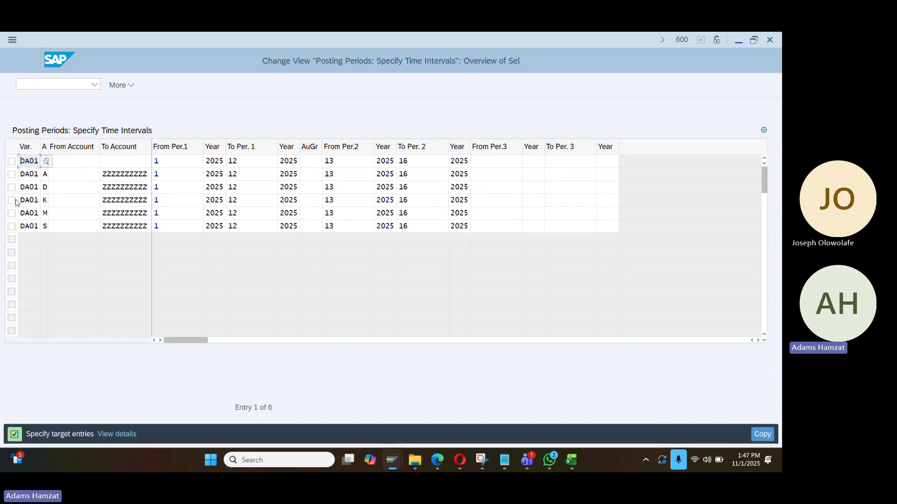
pyautogui.click(50, 174)
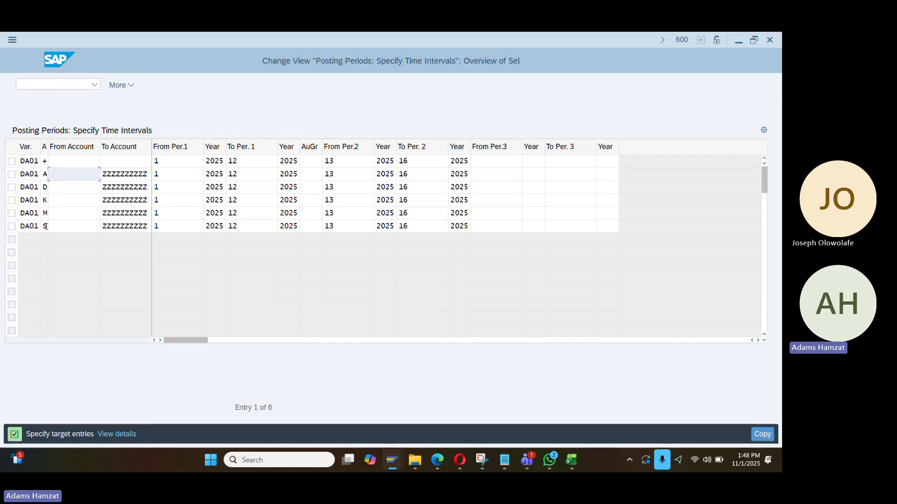
pyautogui.click(46, 161)
pyautogui.click(52, 161)
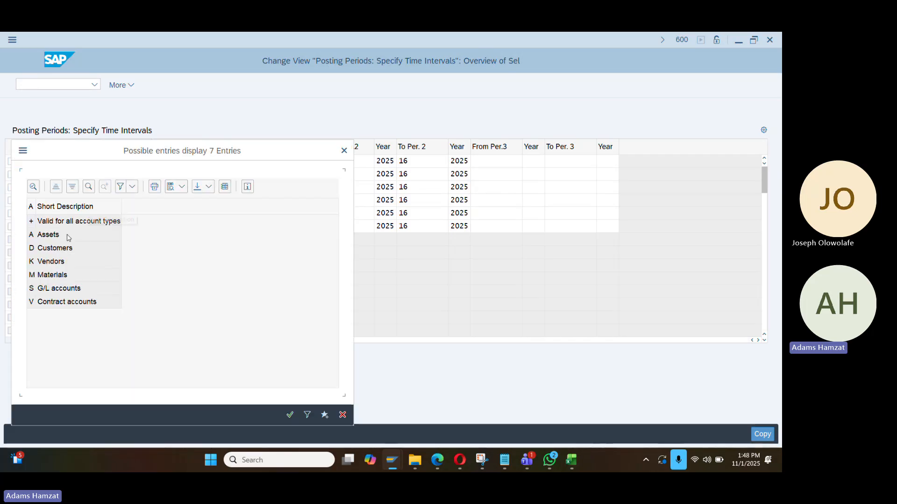
pyautogui.click(344, 151)
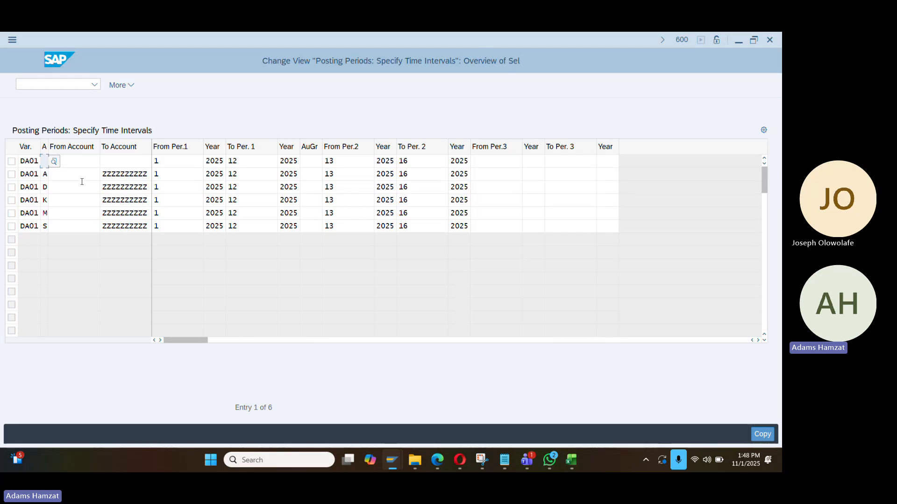
pyautogui.write('+')
pyautogui.click(62, 175)
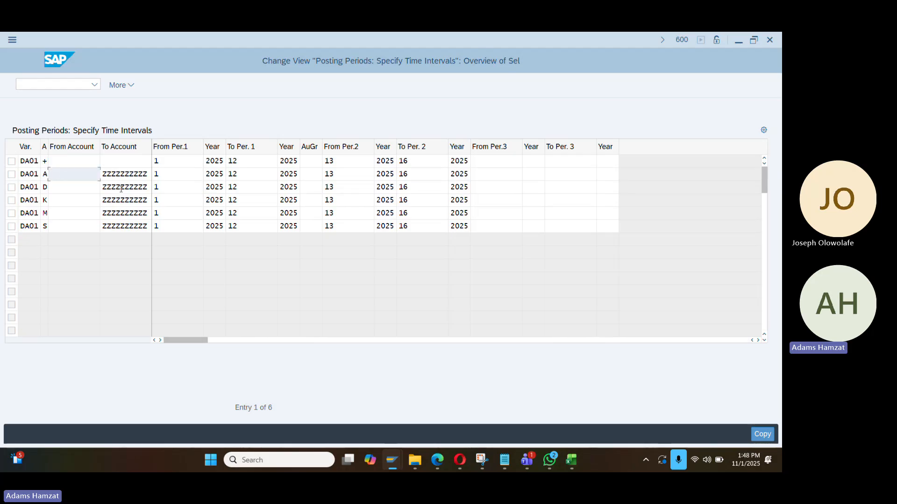
pyautogui.click(116, 174)
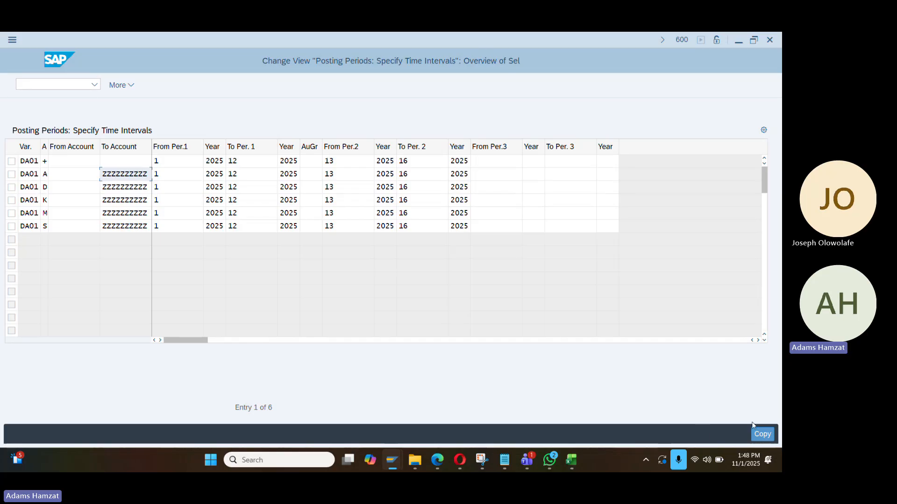
# Save the DA01 rows opening 2025 periods 1–12 and 13–16 under the request, then recheck DA01
pyautogui.click(760, 434)
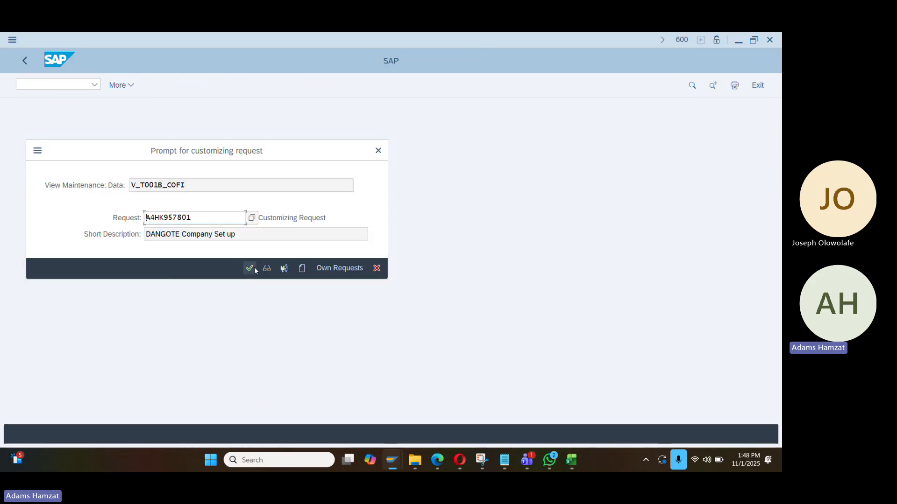
pyautogui.click(250, 269)
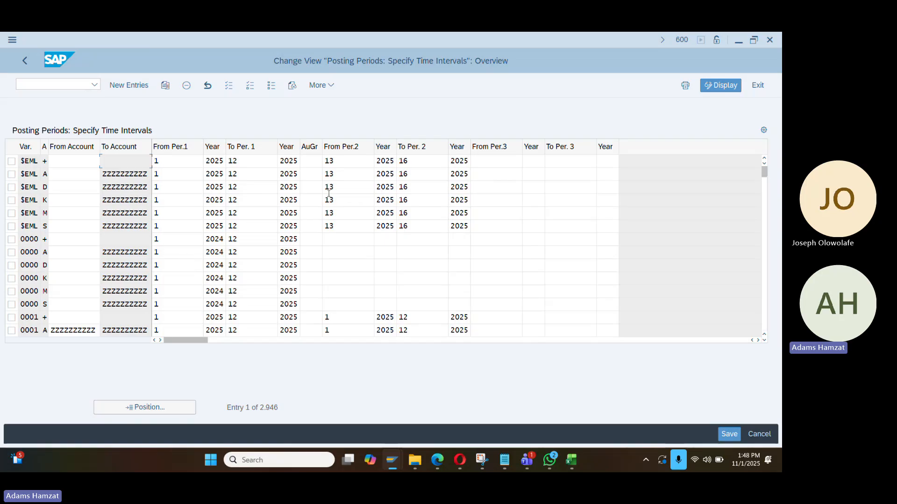
pyautogui.click(24, 60)
pyautogui.click(88, 314)
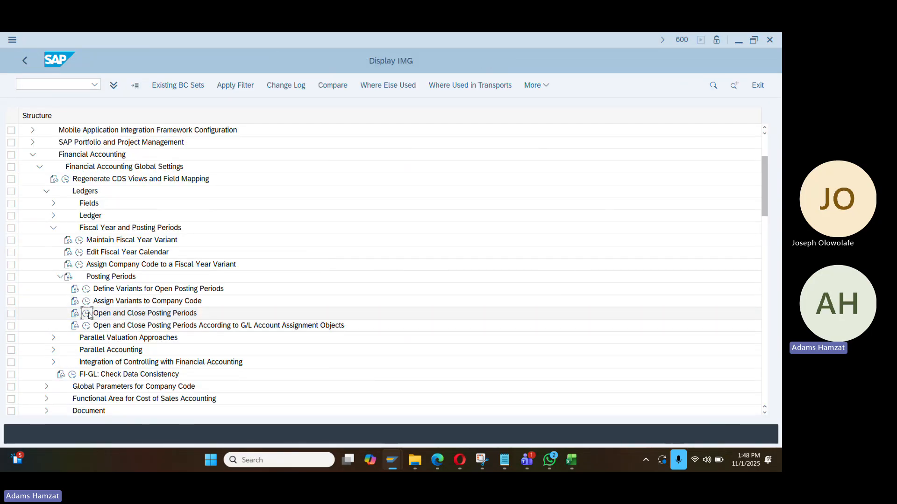
pyautogui.write('da01')
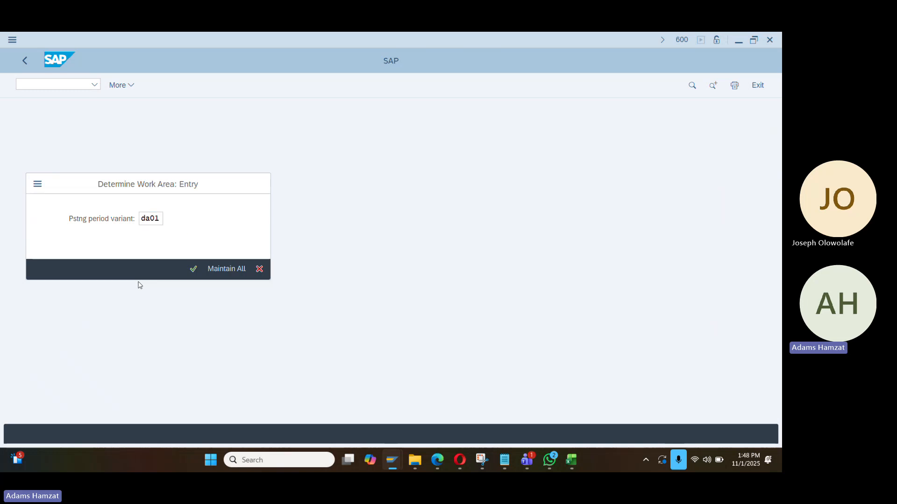
pyautogui.press('Return')
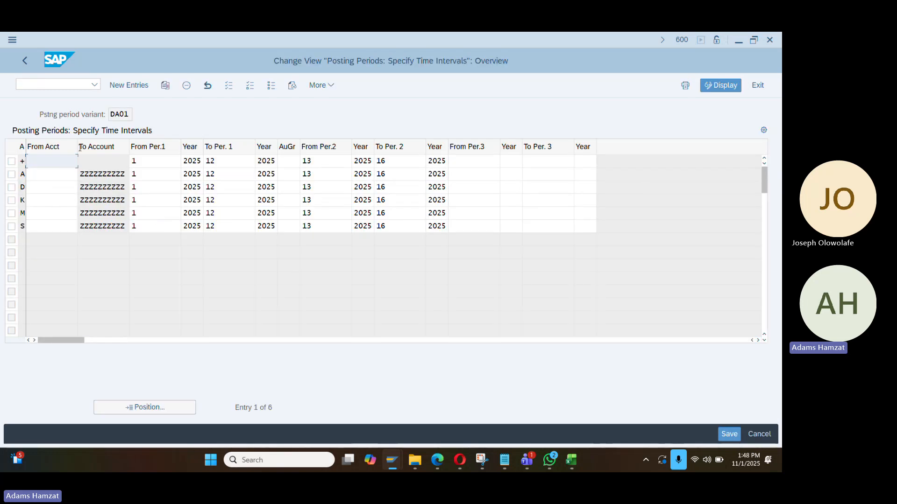
pyautogui.click(26, 60)
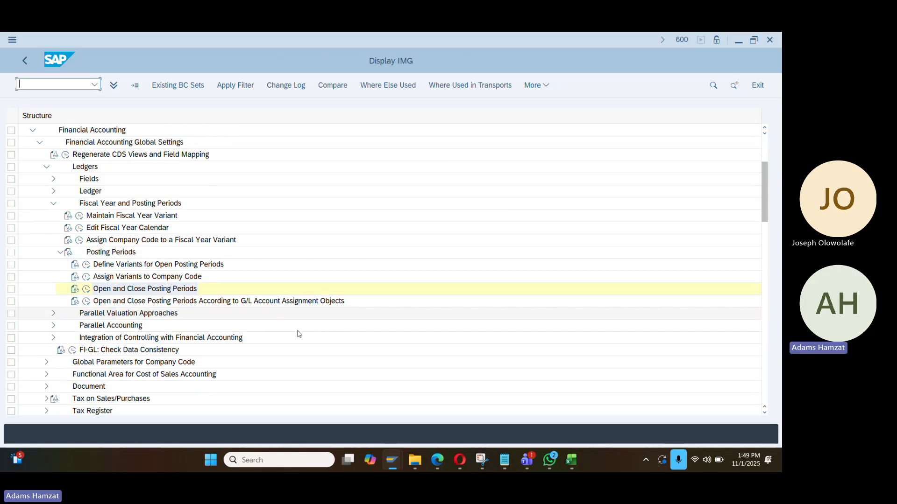
# Run Define Settings for Ledgers and Currency Types under Ledger and dismiss the consistency check
pyautogui.scroll(-1, 108, 295)
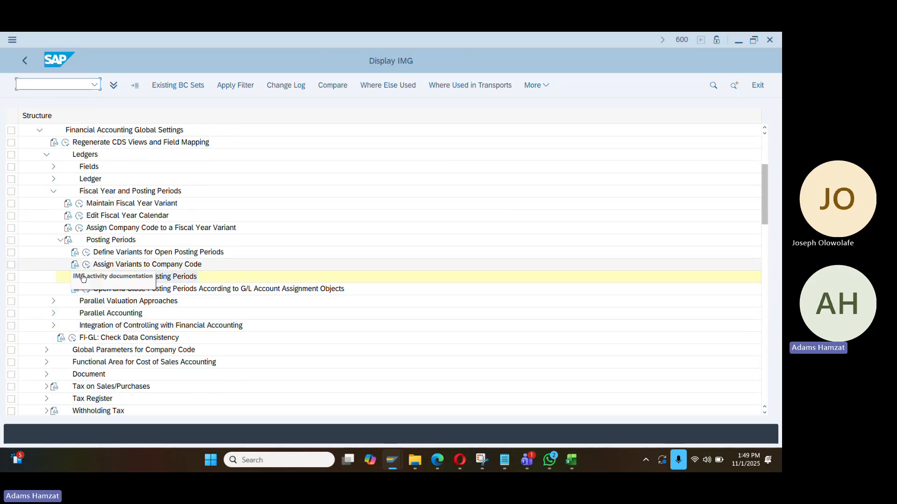
pyautogui.click(61, 240)
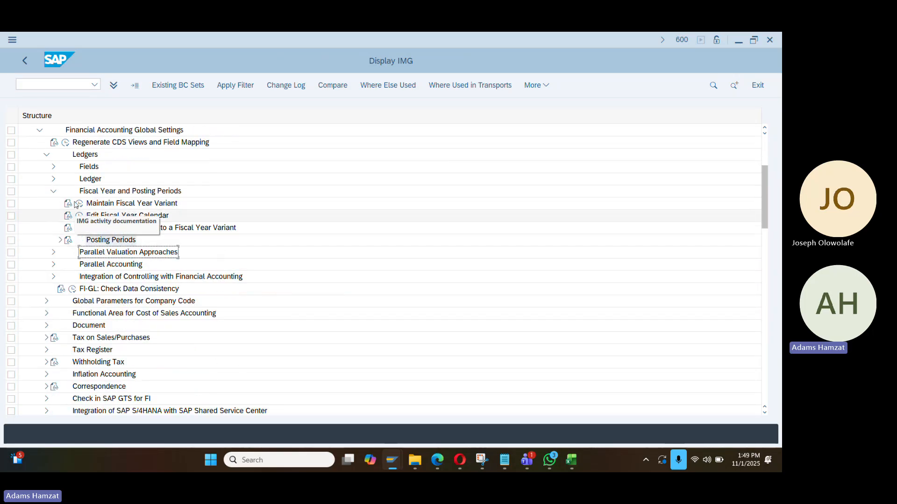
pyautogui.click(53, 191)
pyautogui.click(54, 179)
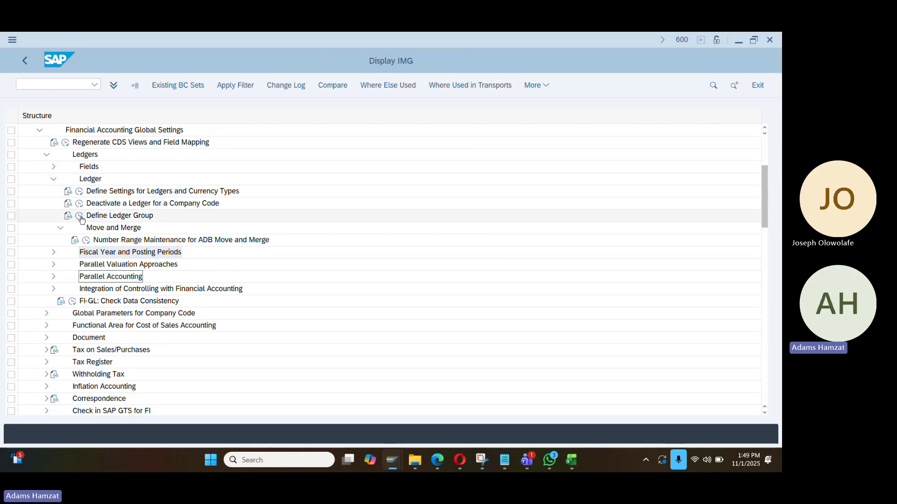
pyautogui.click(80, 191)
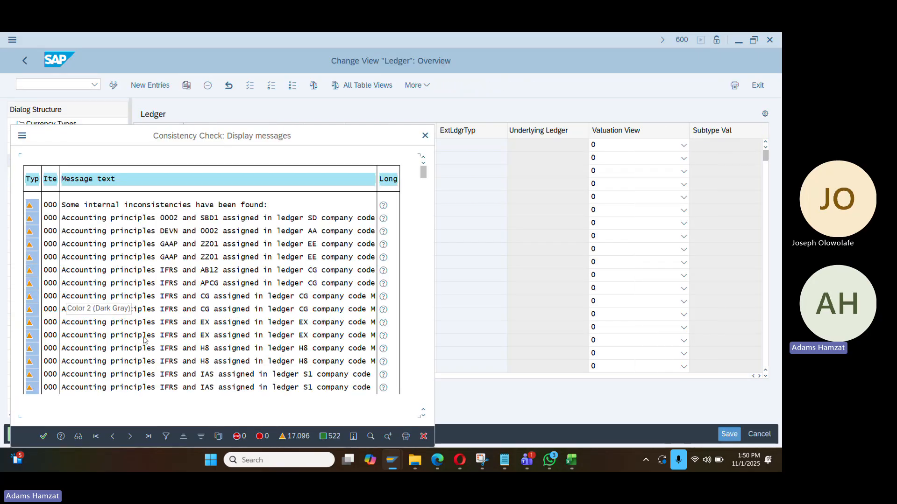
pyautogui.click(43, 436)
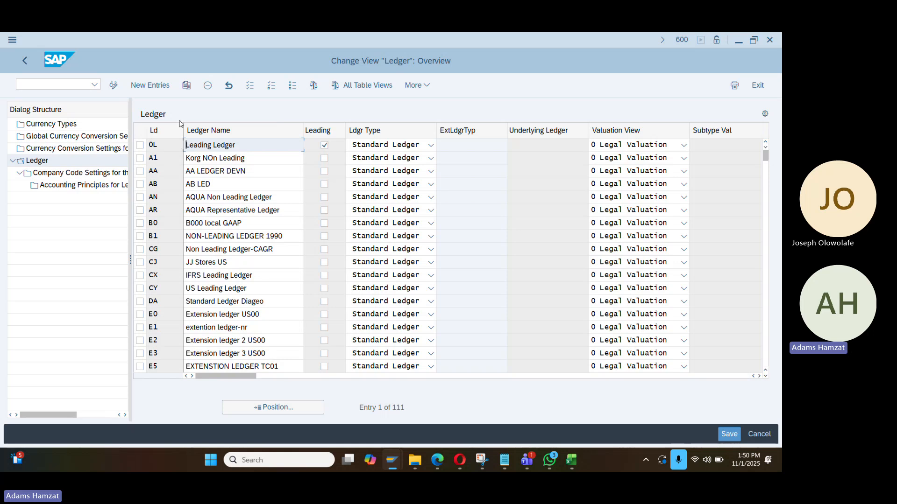
# Widen the Dialog Structure pane, select leading ledger 0L, and open Company Code Settings for the Ledger
pyautogui.moveTo(132, 260); pyautogui.dragTo(167, 258)
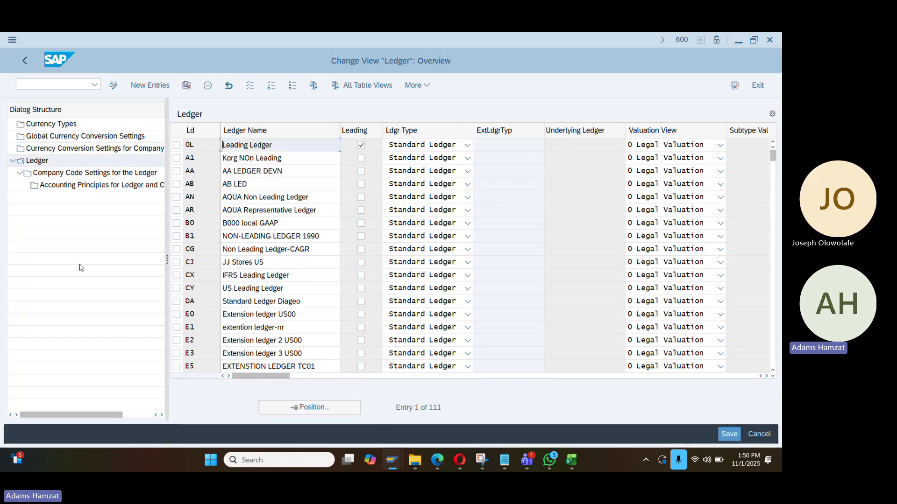
pyautogui.click(178, 146)
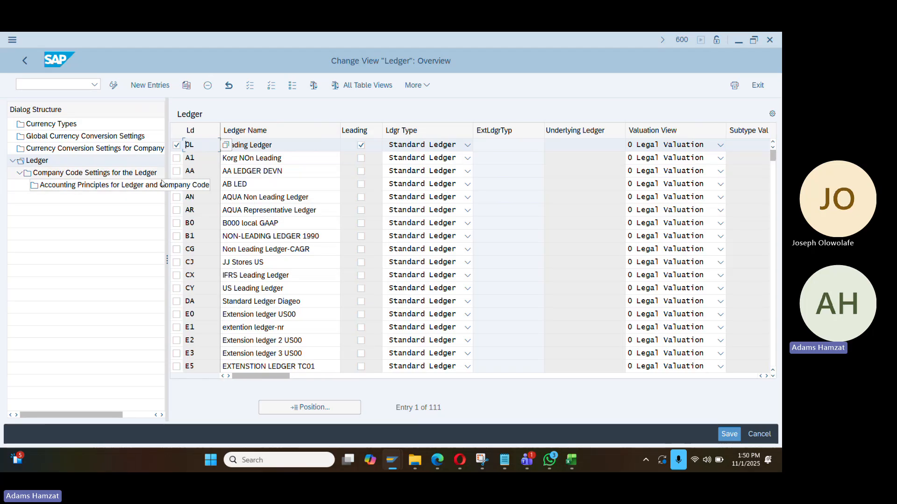
pyautogui.doubleClick(95, 174)
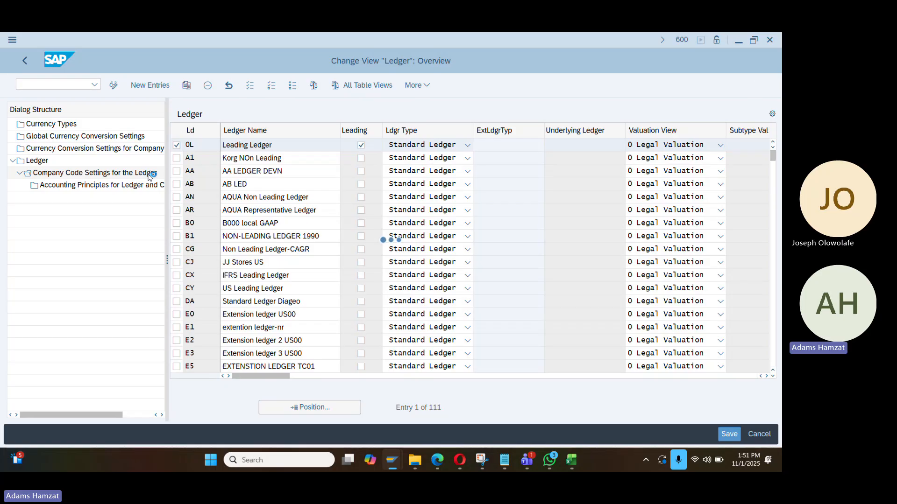
# Dismiss the check messages and jump to company code DA01 with Position
pyautogui.click(421, 135)
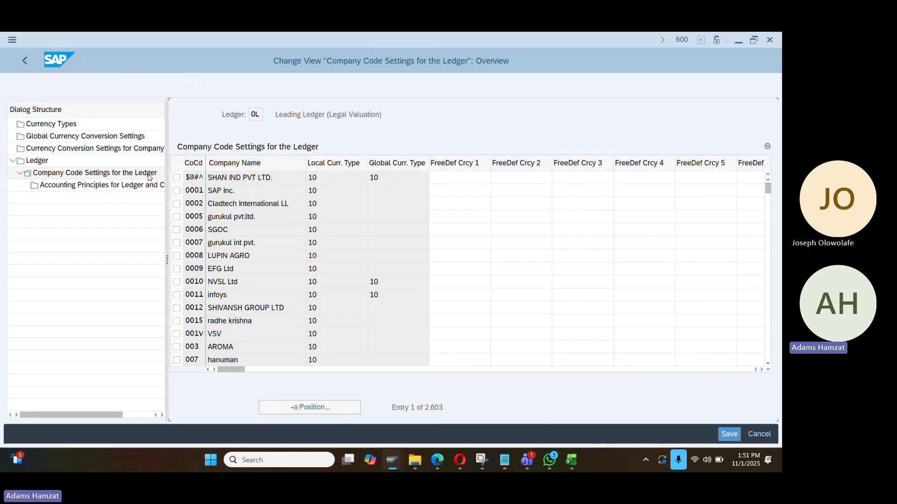
pyautogui.click(295, 407)
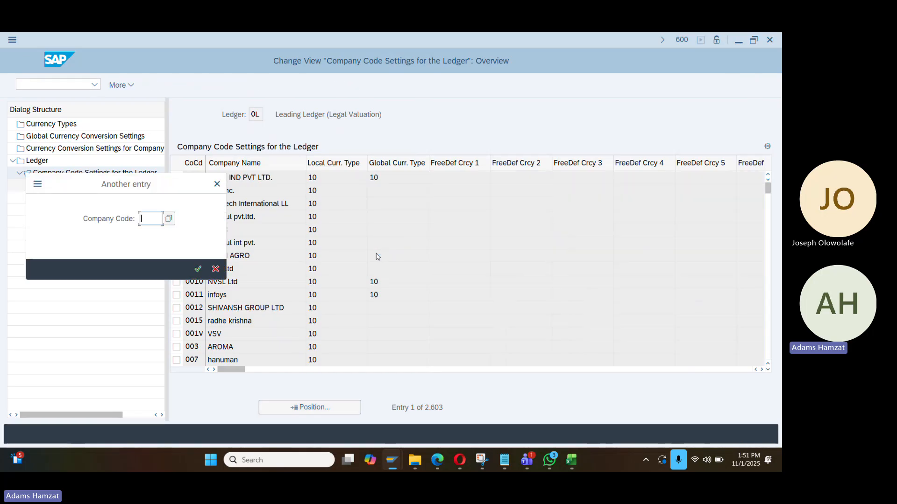
pyautogui.write('da01')
pyautogui.press('Return')
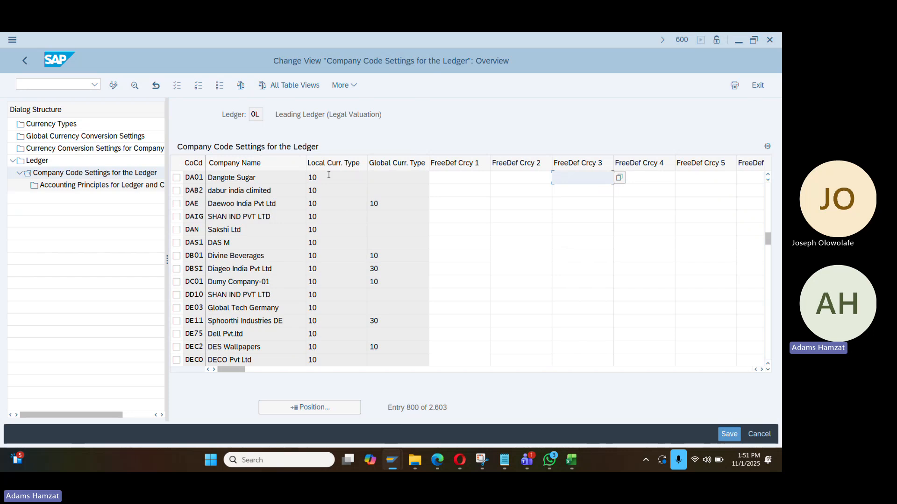
# Set DA01's local currency type to 10 with fiscal year variant K4 and posting variant DA01
pyautogui.click(329, 176)
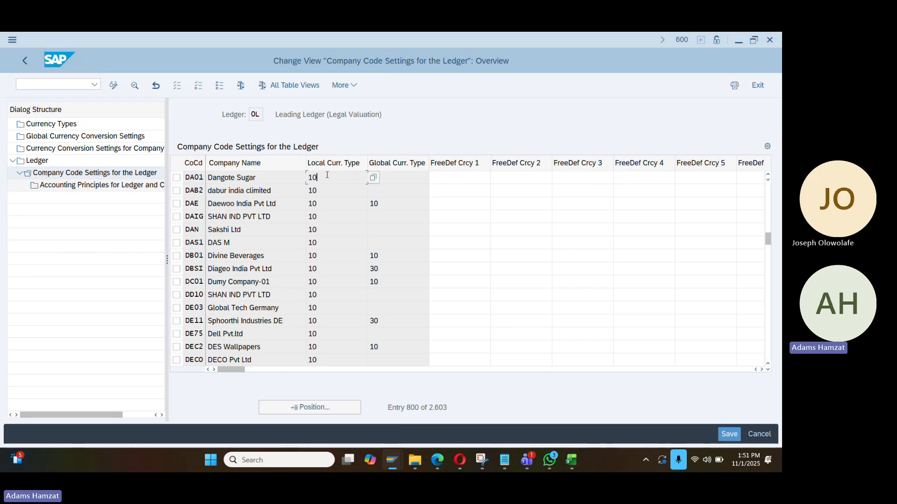
pyautogui.click(373, 177)
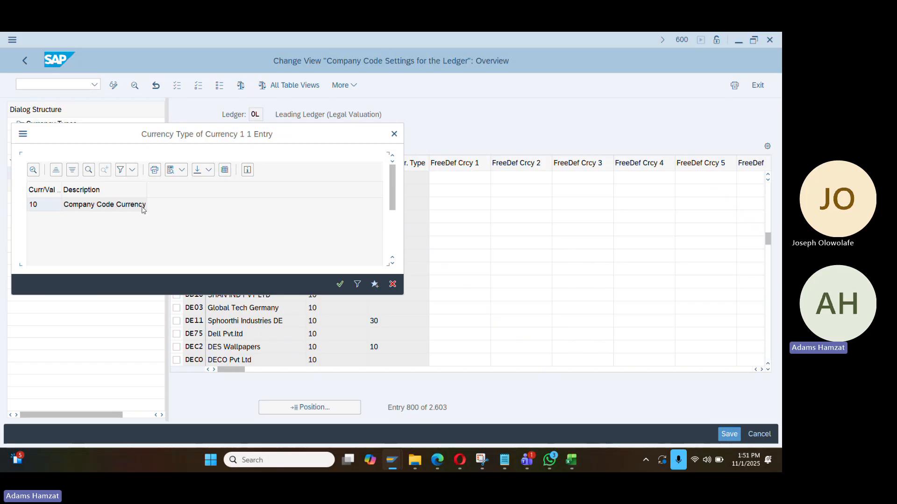
pyautogui.doubleClick(143, 210)
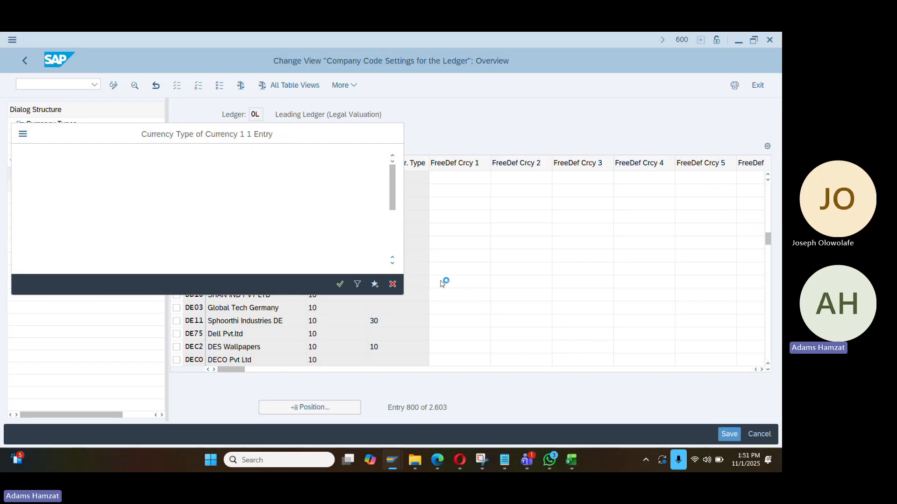
pyautogui.press('Tab')
pyautogui.press('Tab')
pyautogui.press('Tab')
pyautogui.press('Tab')
pyautogui.press('Tab')
pyautogui.press('Tab')
pyautogui.press('Tab')
pyautogui.press('Tab')
pyautogui.press('Tab')
pyautogui.press('Tab')
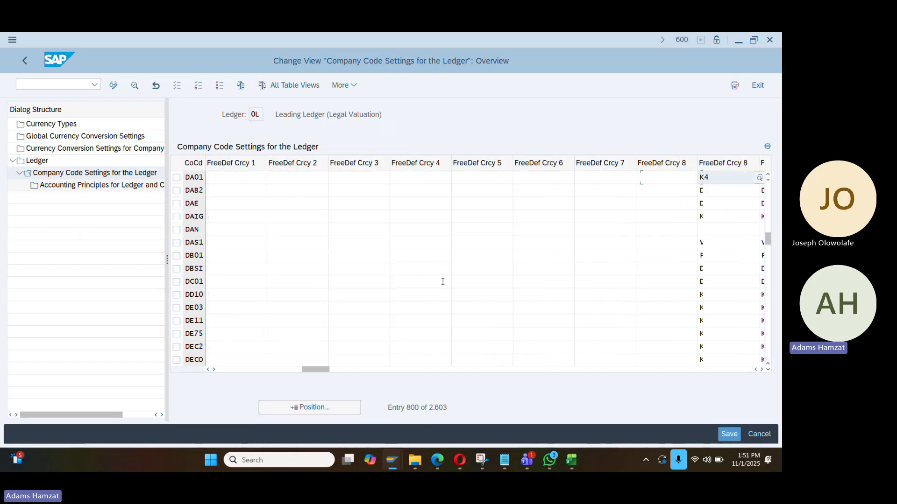
pyautogui.press('Tab')
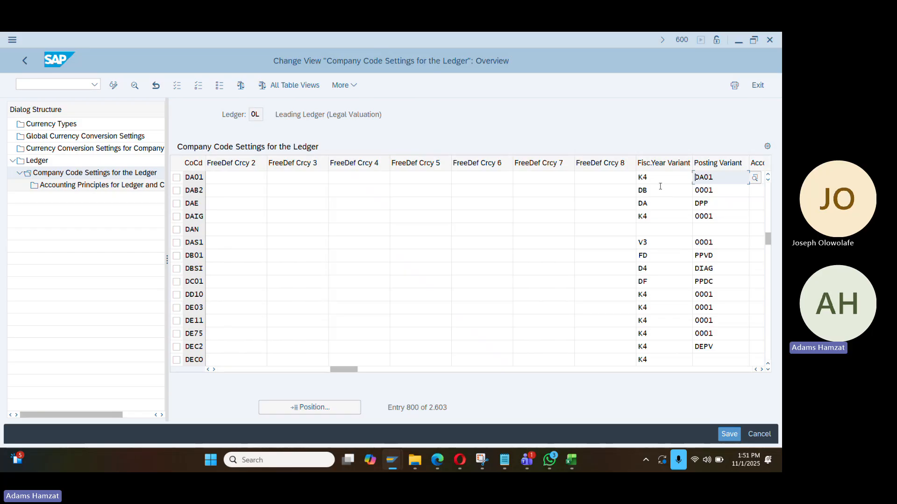
pyautogui.press('Tab')
pyautogui.press('Tab')
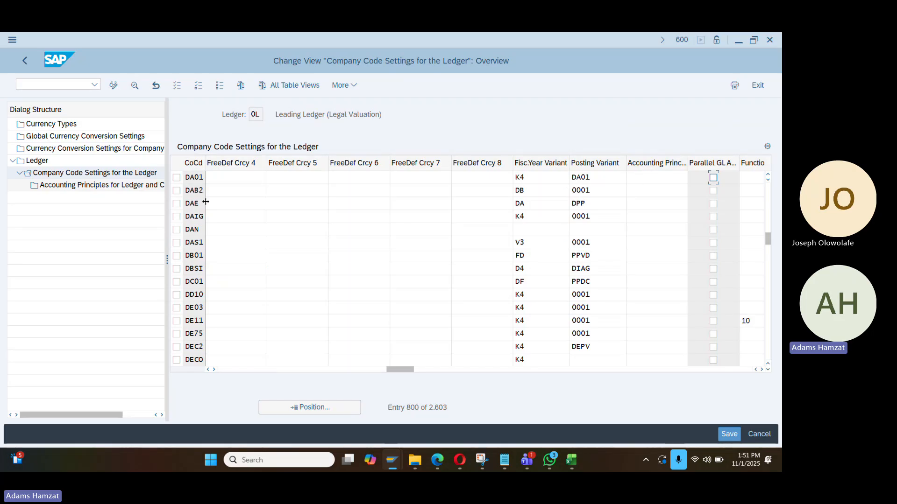
pyautogui.click(177, 178)
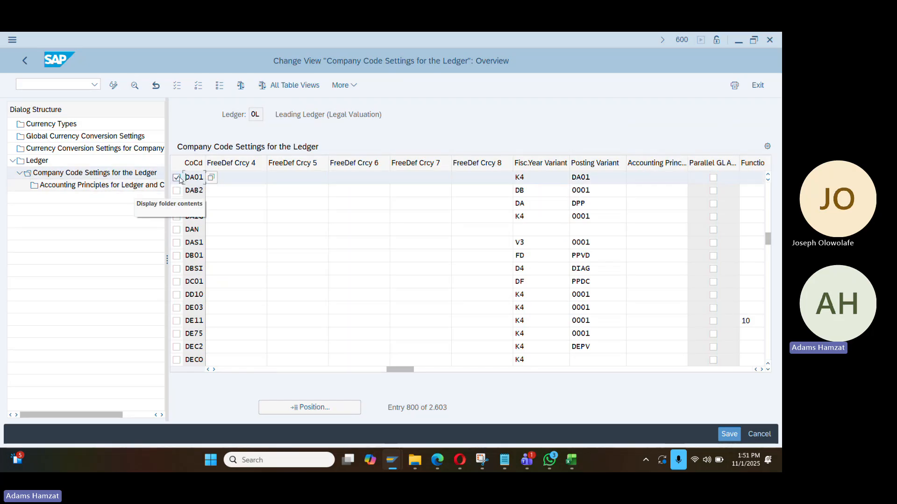
# Add a new entry assigning accounting principle IFRS to ledger 0L for DA01 and save it
pyautogui.click(126, 187)
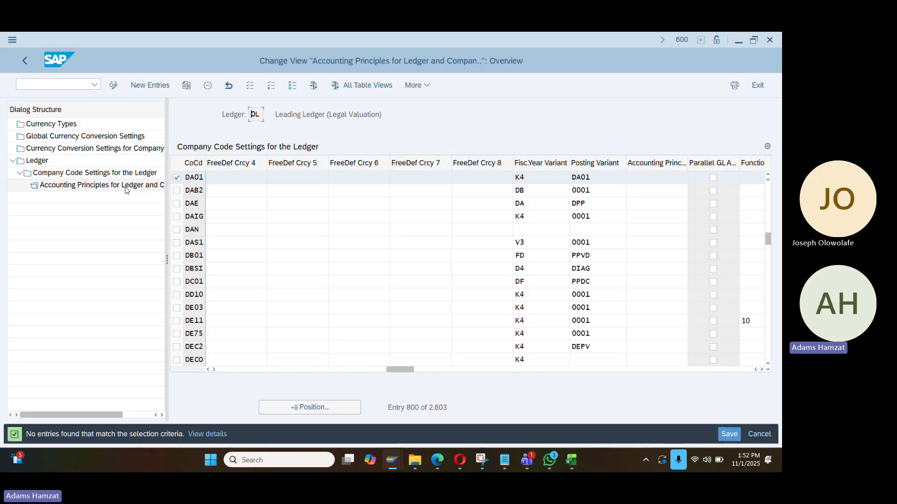
pyautogui.click(127, 189)
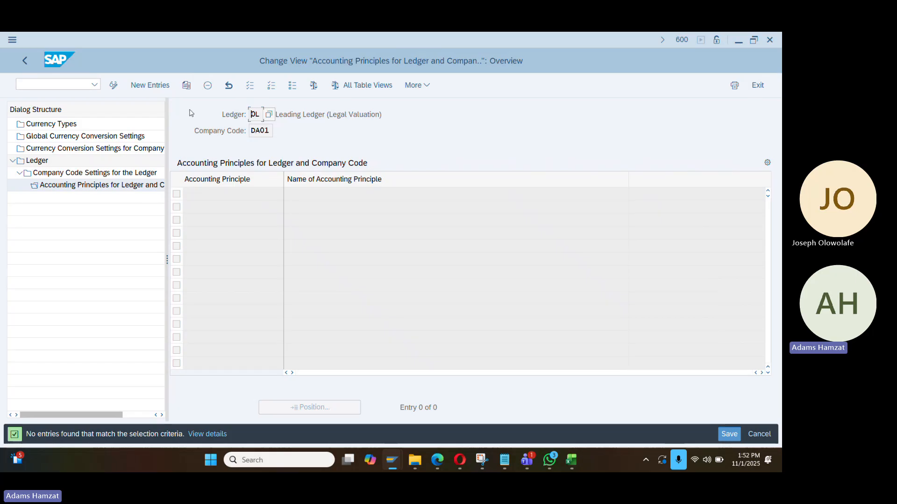
pyautogui.click(150, 85)
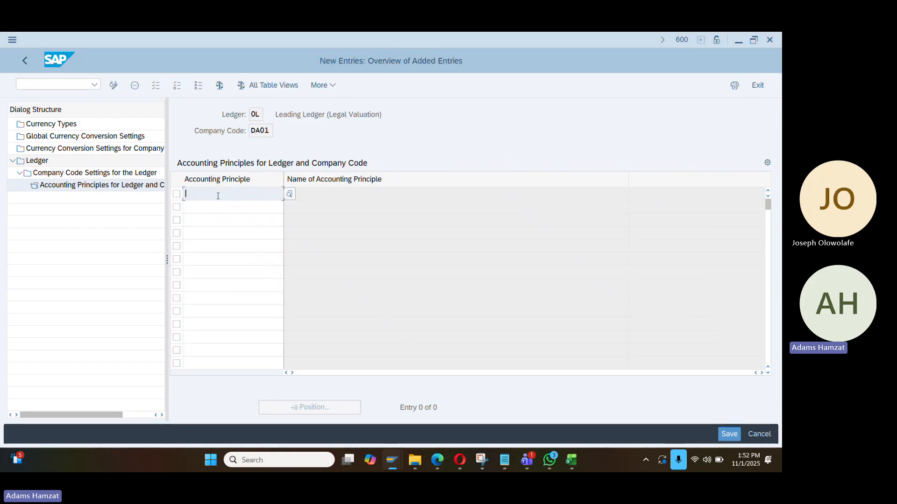
pyautogui.write('ifrs')
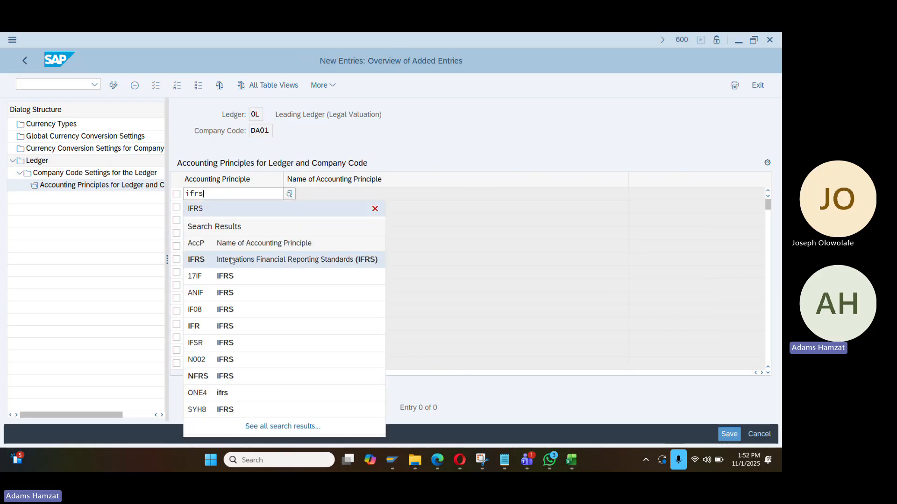
pyautogui.click(232, 260)
pyautogui.press('Return')
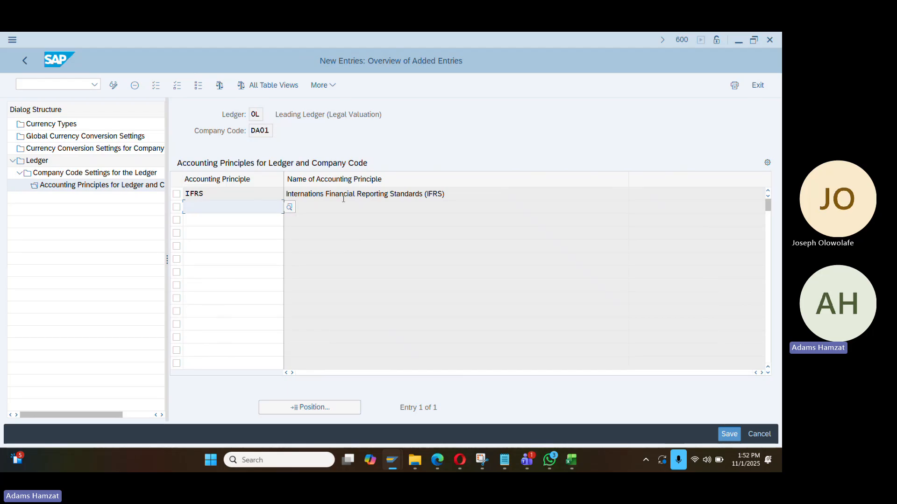
pyautogui.hotkey('ctrl', 's')
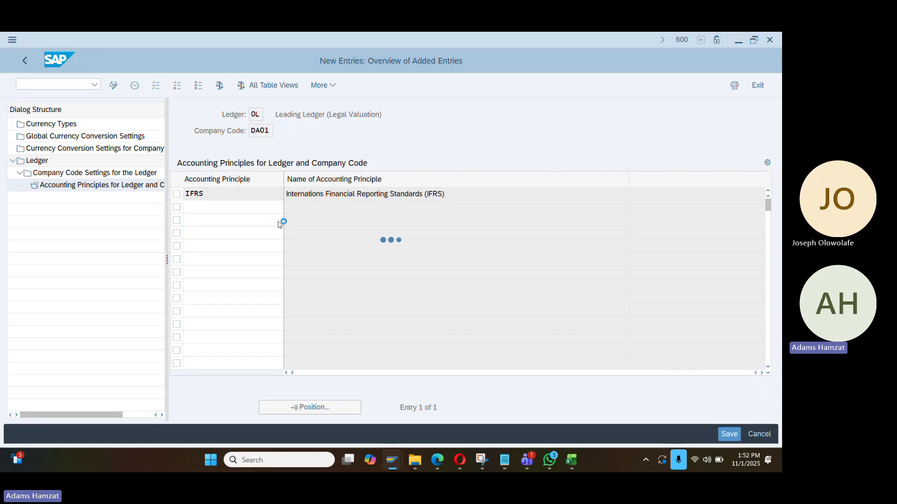
# Clear the DA01 values from column I of the Excel checklist
pyautogui.hotkey('alt', 'Tab')
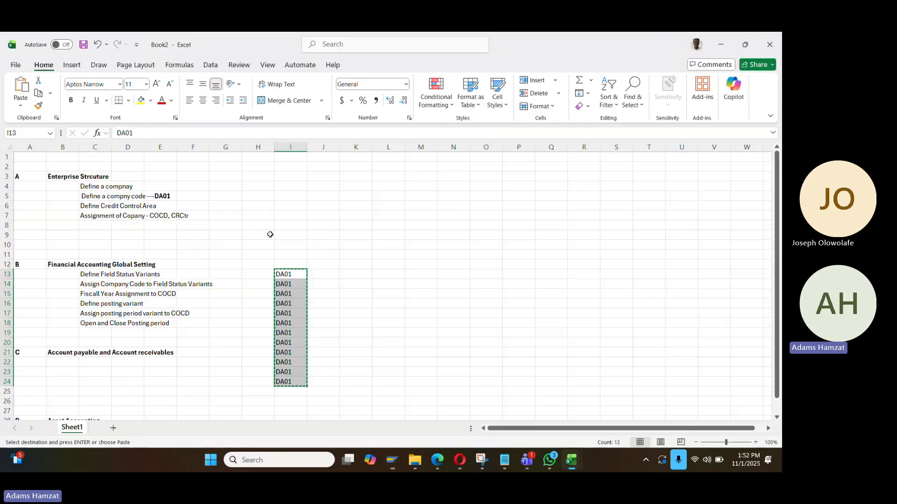
pyautogui.press('Delete')
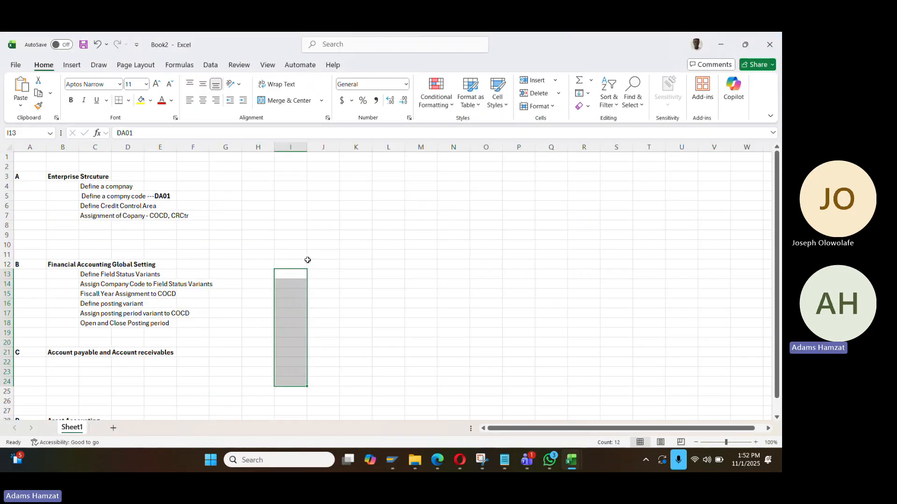
pyautogui.press('Down')
pyautogui.press('Down')
pyautogui.press('Left')
pyautogui.press('Left')
pyautogui.press('Left')
pyautogui.press('Left')
pyautogui.press('Down')
pyautogui.press('Down')
pyautogui.press('Down')
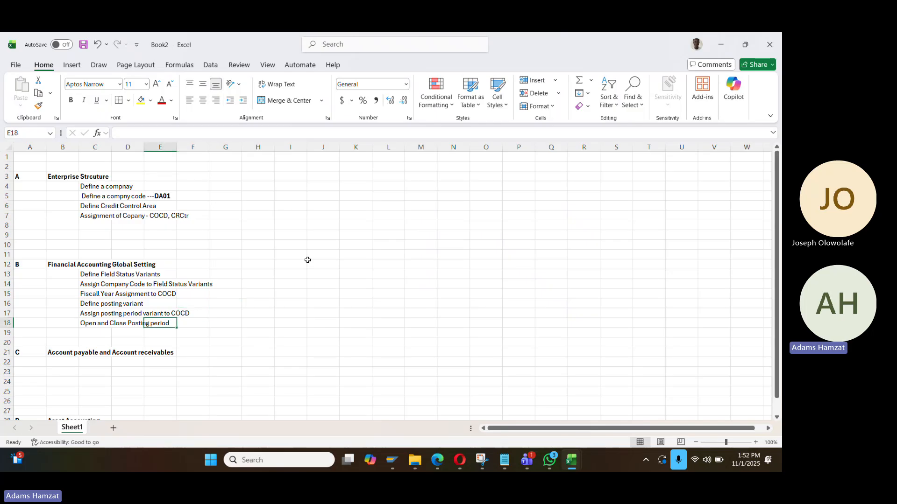
pyautogui.press('Left')
pyautogui.press('Left')
pyautogui.press('Down')
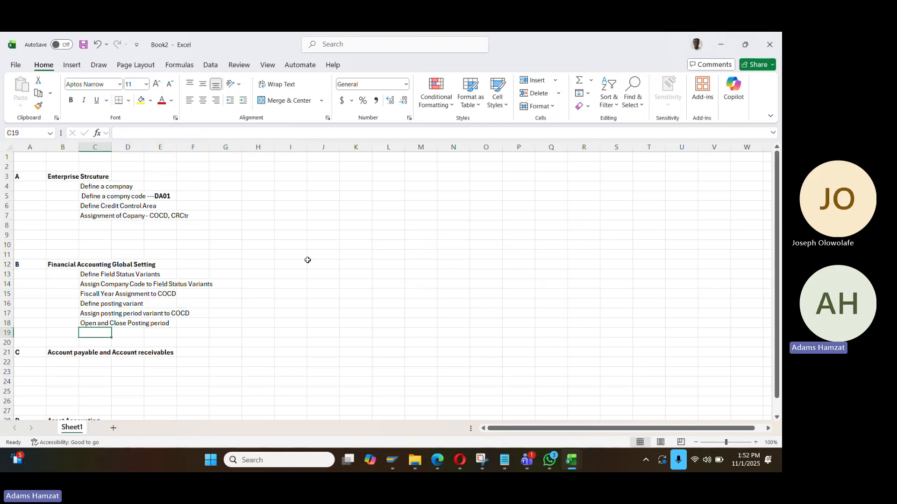
# Add checklist items 'Assignment of leger to COCD' and 'Assignment of Acc principle to COCD & Leading 0L'
pyautogui.write('Assignmen')
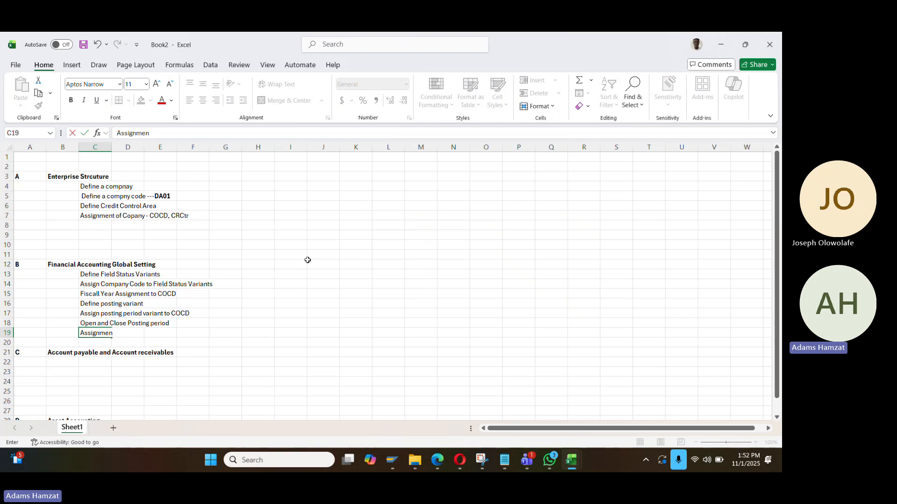
pyautogui.write('t of lecger')
pyautogui.press('BackSpace')
pyautogui.press('BackSpace')
pyautogui.press('BackSpace')
pyautogui.press('BackSpace')
pyautogui.press('BackSpace')
pyautogui.write('ger to COCD and')
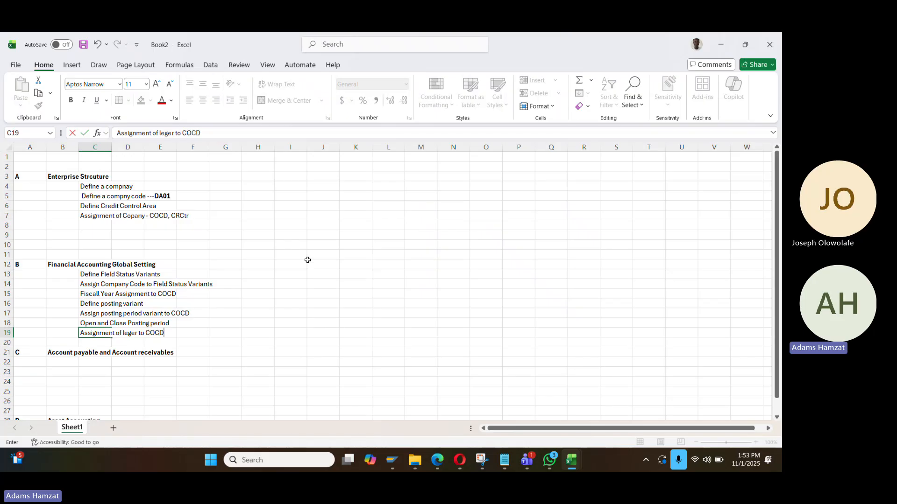
pyautogui.press('BackSpace')
pyautogui.press('BackSpace')
pyautogui.press('BackSpace')
pyautogui.press('BackSpace')
pyautogui.press('Return')
pyautogui.write('Assignment of ')
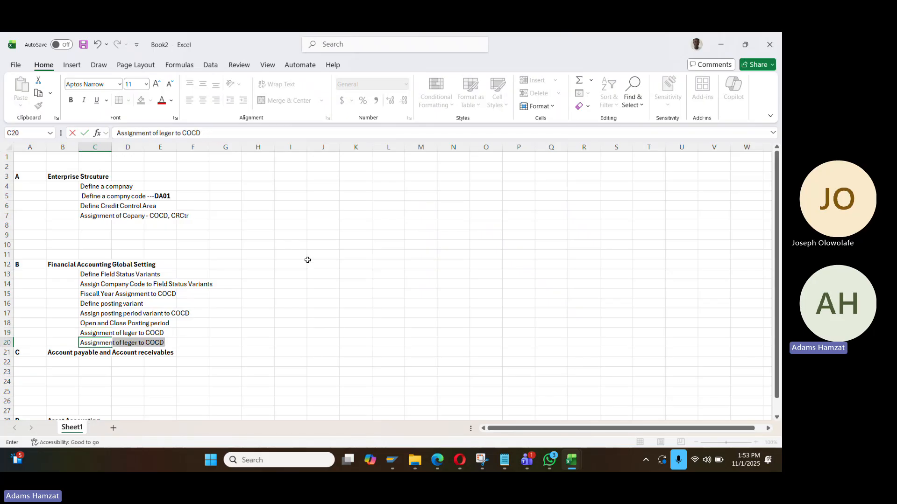
pyautogui.write('Acc')
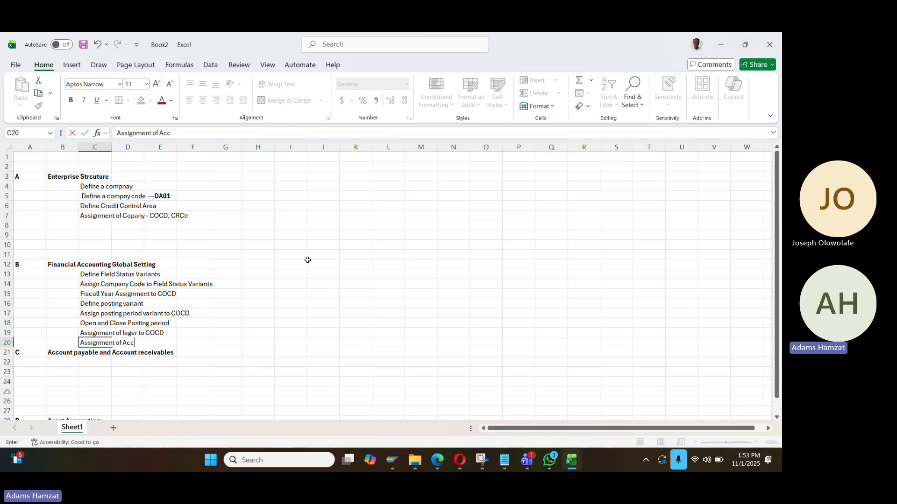
pyautogui.write(' princnciple to COCO')
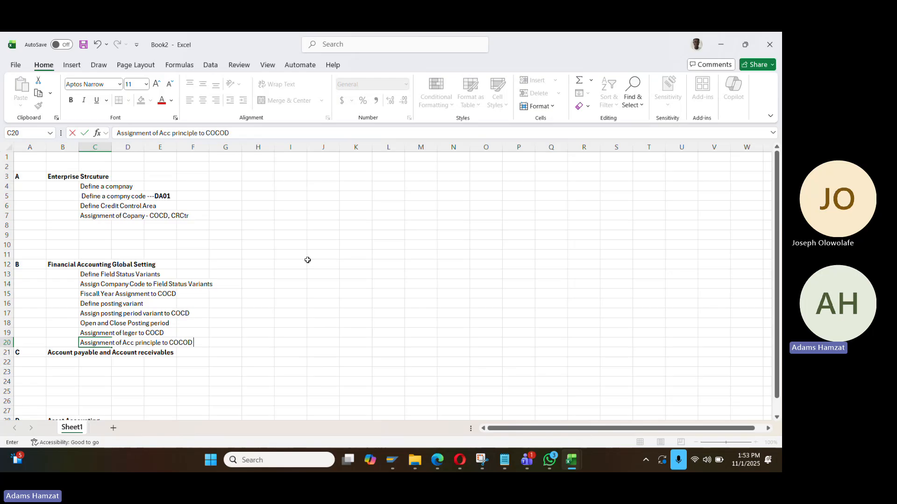
pyautogui.press('BackSpace')
pyautogui.write('D')
pyautogui.write(' *')
pyautogui.write(' Leading 0')
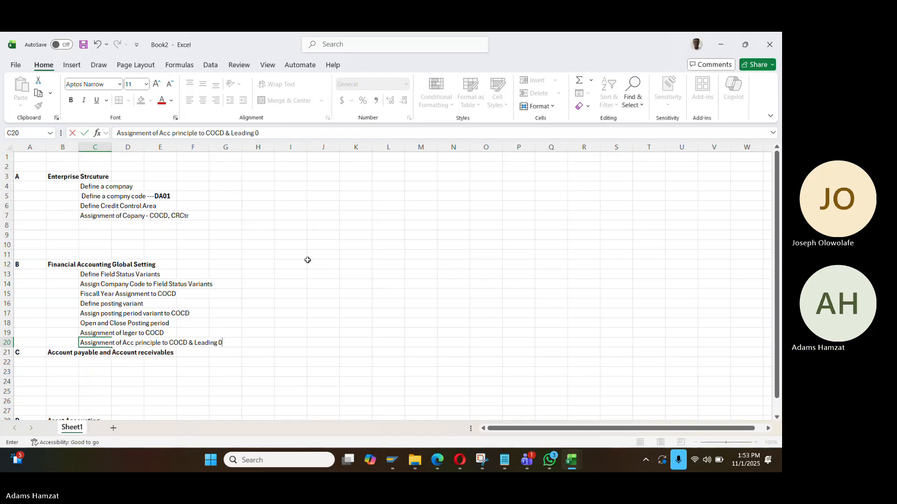
pyautogui.write('L')
pyautogui.press('Return')
# Insert blank rows above section C
pyautogui.hotkey('shift', 'space')
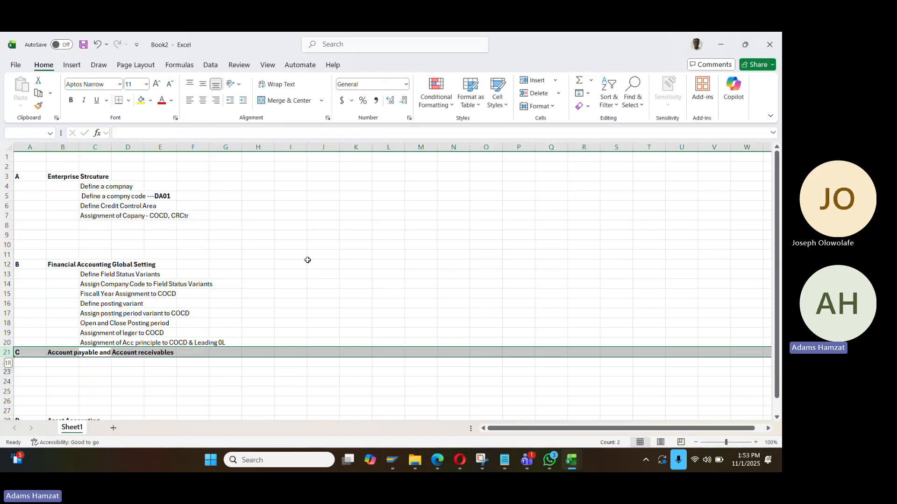
pyautogui.hotkey('ctrl', 'shift', '+')
pyautogui.hotkey('ctrl', 'shift', '+')
pyautogui.hotkey('ctrl', 'n')
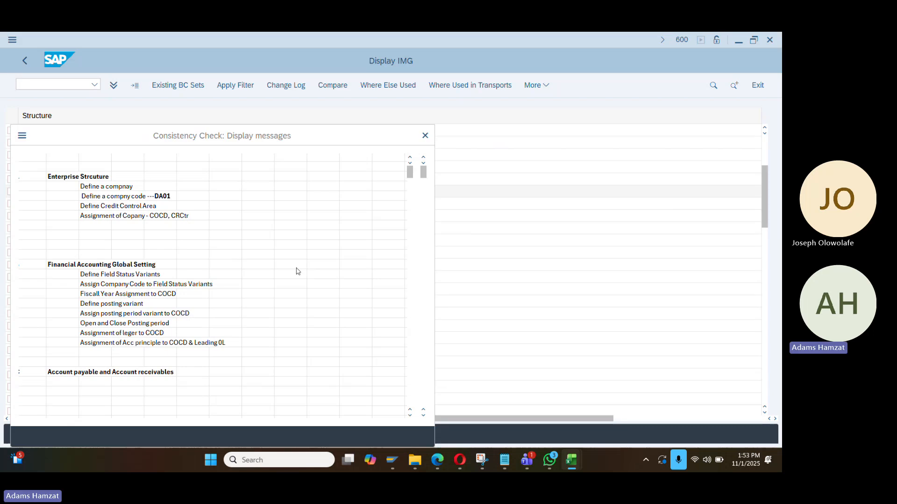
# Close the consistency check messages in SAP GUI
pyautogui.hotkey('alt', 'Tab')
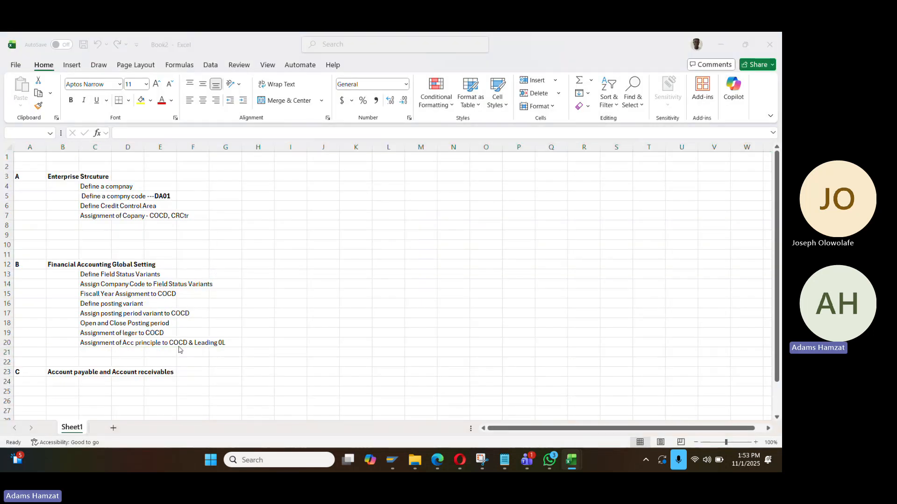
pyautogui.hotkey('alt', 'Tab')
pyautogui.click(45, 436)
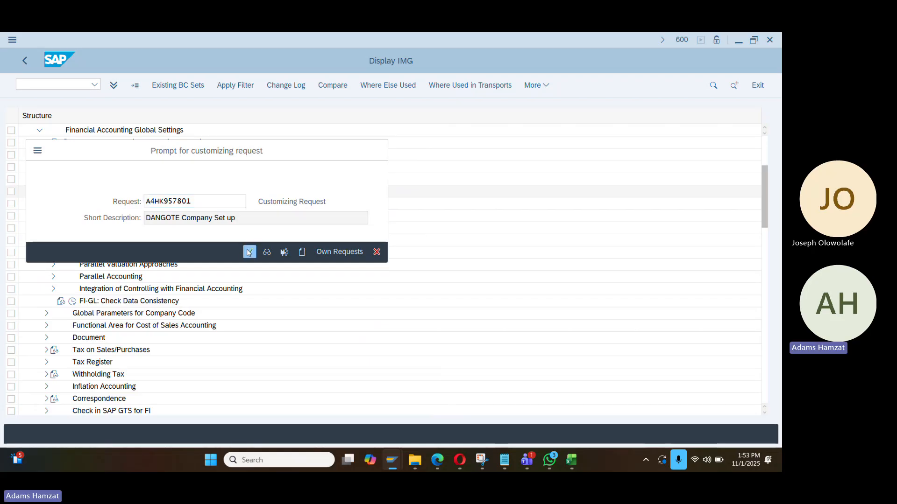
pyautogui.click(175, 218)
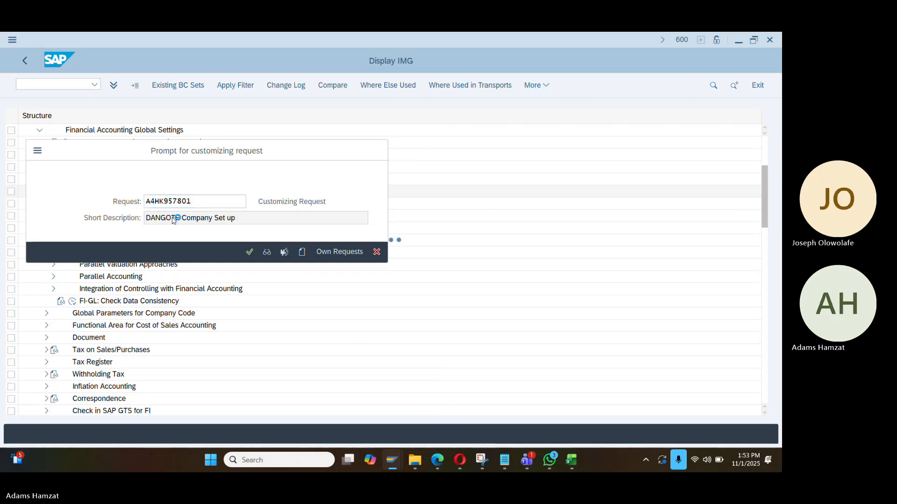
# Insert more blank rows above section C in the Excel checklist
pyautogui.hotkey('alt', 'Tab')
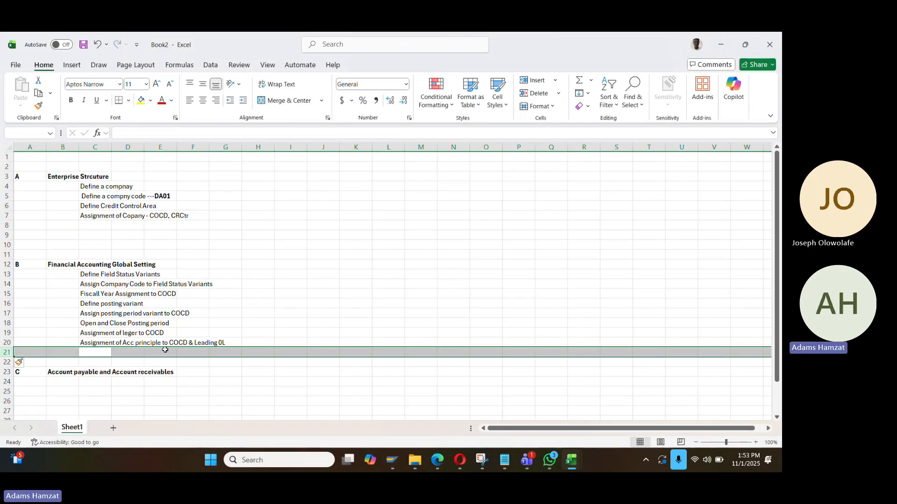
pyautogui.hotkey('ctrl', 'shift', '+')
pyautogui.hotkey('ctrl', 'shift', '+')
pyautogui.hotkey('ctrl', 'shift', '+')
pyautogui.hotkey('ctrl', 'shift', '+')
pyautogui.hotkey('ctrl', 'shift', '+')
pyautogui.press('Down')
pyautogui.press('Down')
pyautogui.press('Down')
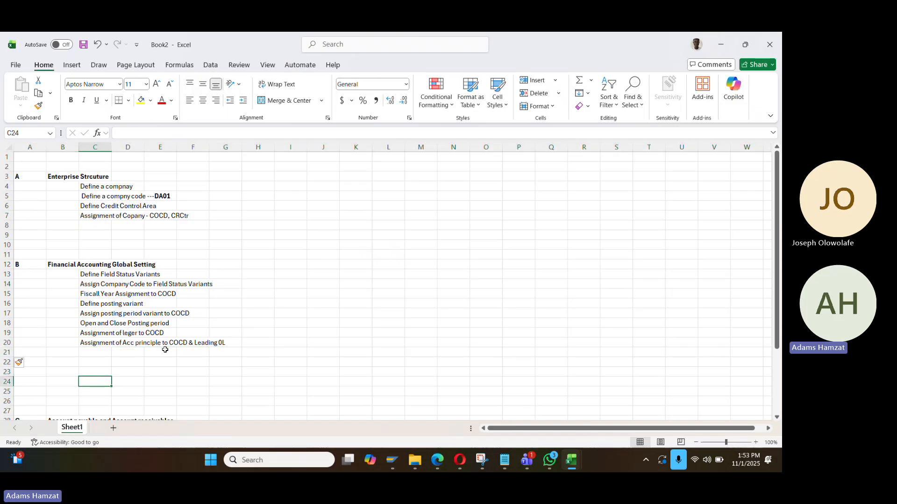
pyautogui.press('Up')
pyautogui.press('Up')
pyautogui.press('Up')
pyautogui.hotkey('alt', 'Tab')
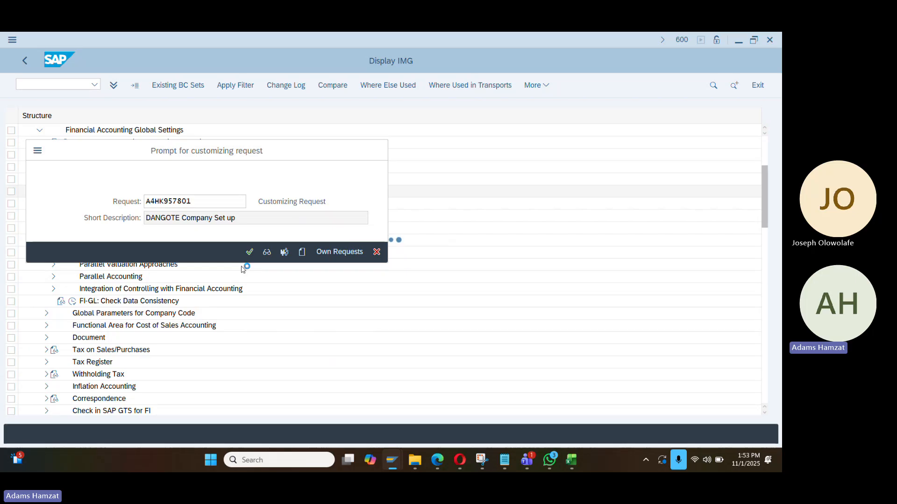
pyautogui.hotkey('alt', 'Tab')
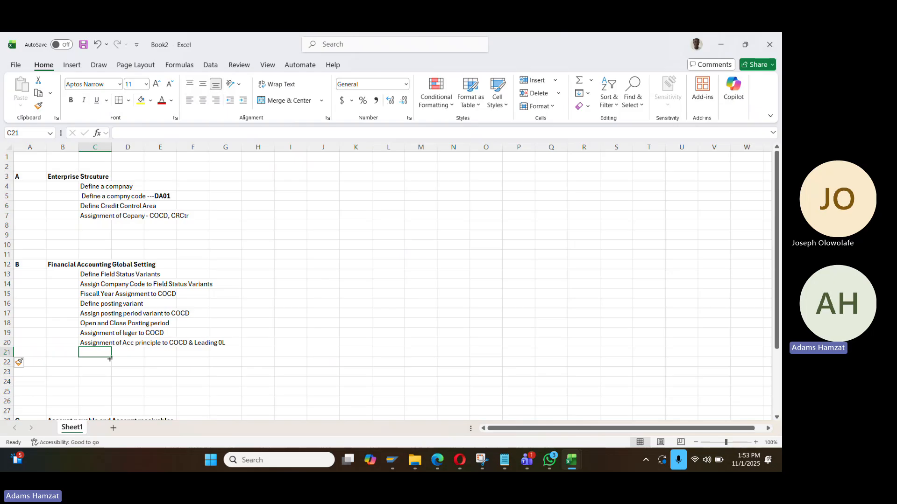
# Enter the checklist item 'TAX on Sales and Supllier' in C21
pyautogui.write('TAX')
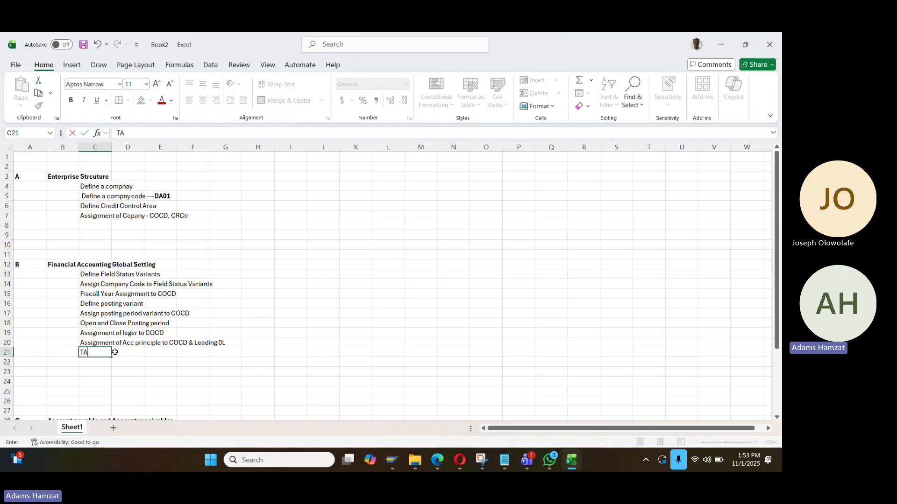
pyautogui.press('BackSpace')
pyautogui.press('BackSpace')
pyautogui.write('AX ON')
pyautogui.press('BackSpace')
pyautogui.press('BackSpace')
pyautogui.write('on Sales and U[')
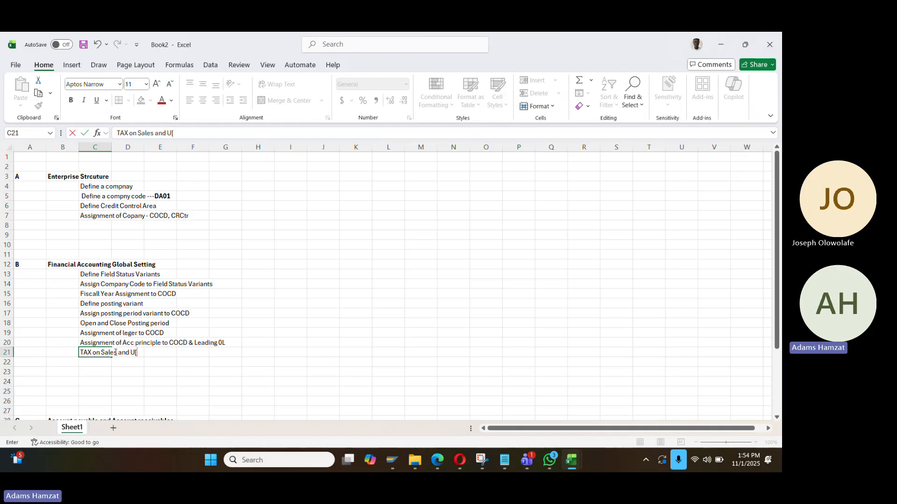
pyautogui.press('BackSpace')
pyautogui.press('BackSpace')
pyautogui.write('Su')
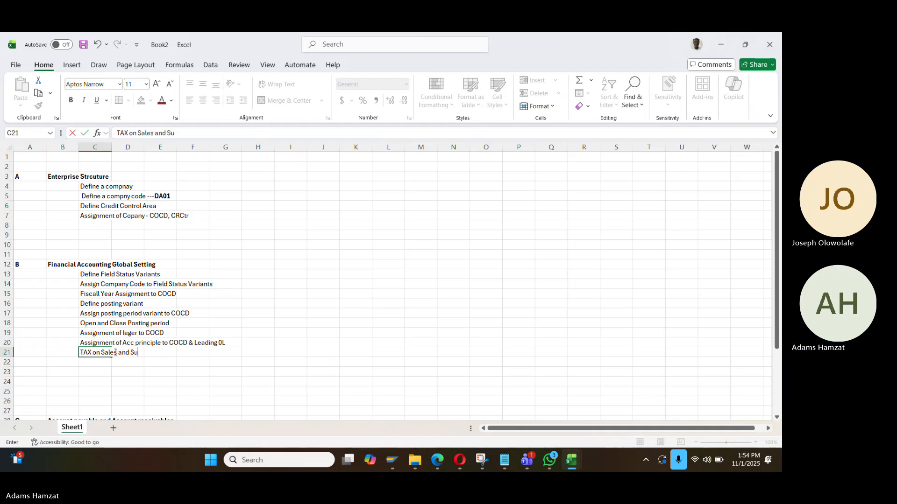
pyautogui.write('pplier')
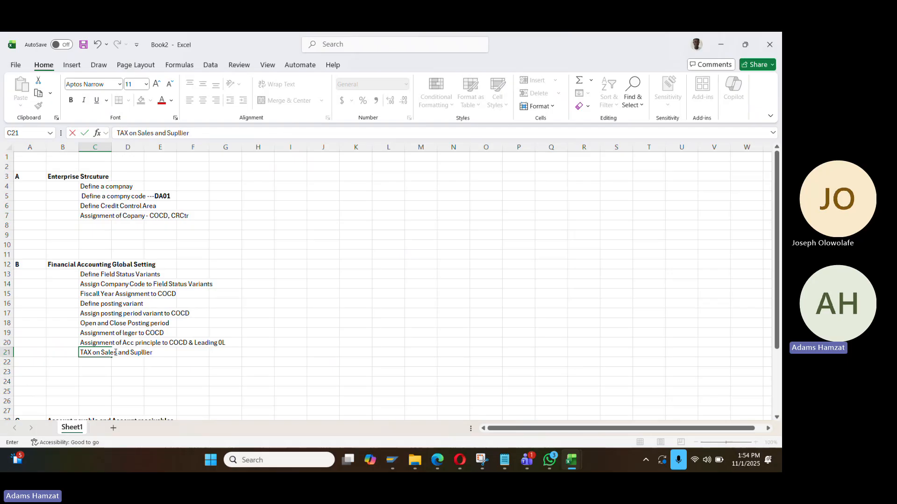
pyautogui.press('Return')
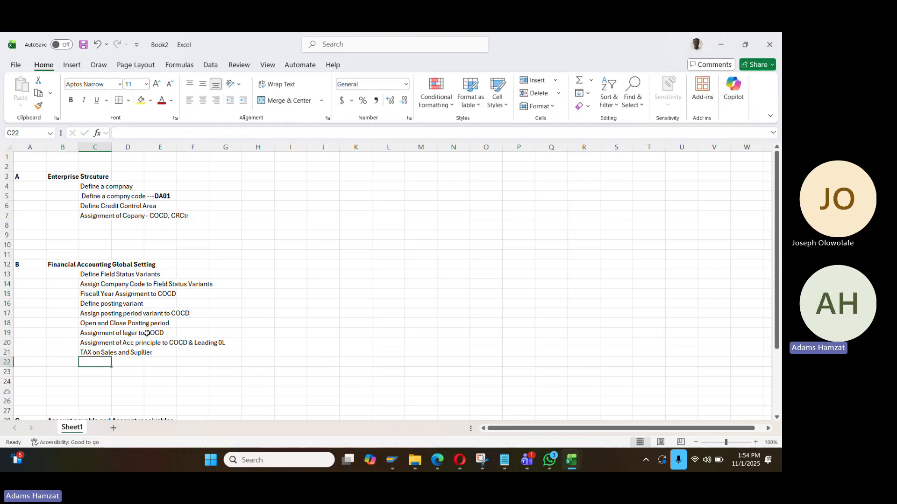
pyautogui.press('alt')
pyautogui.hotkey('alt', 'Tab')
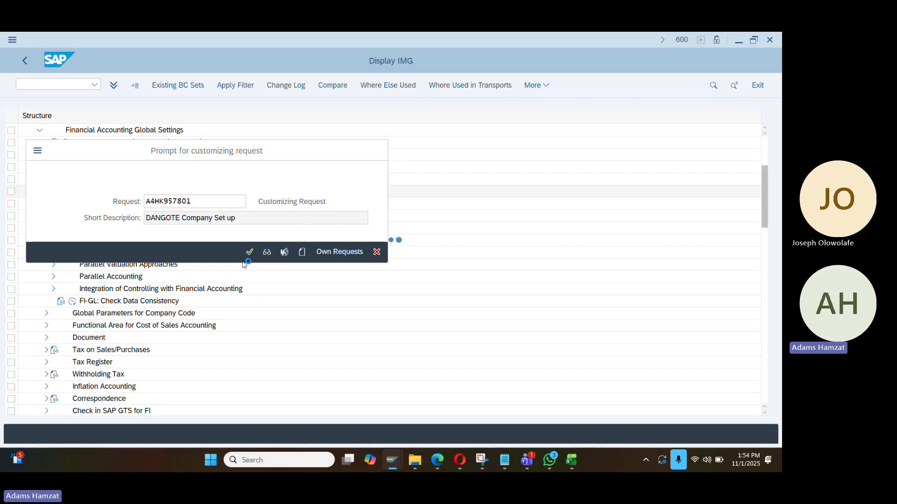
# Select the 'TAX on Sales and Supllier' item in Excel, then enter /nsimg in SAP
pyautogui.hotkey('alt', 'Tab')
pyautogui.click(94, 353)
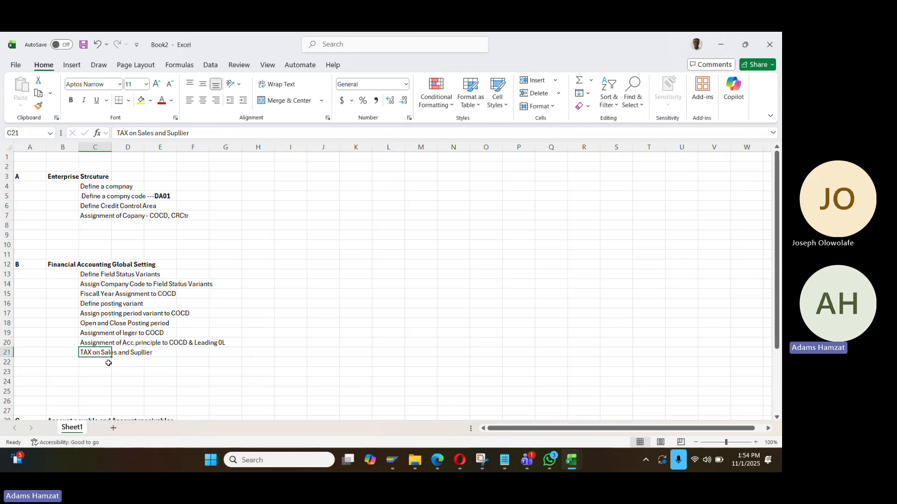
pyautogui.hotkey('alt', 'Tab')
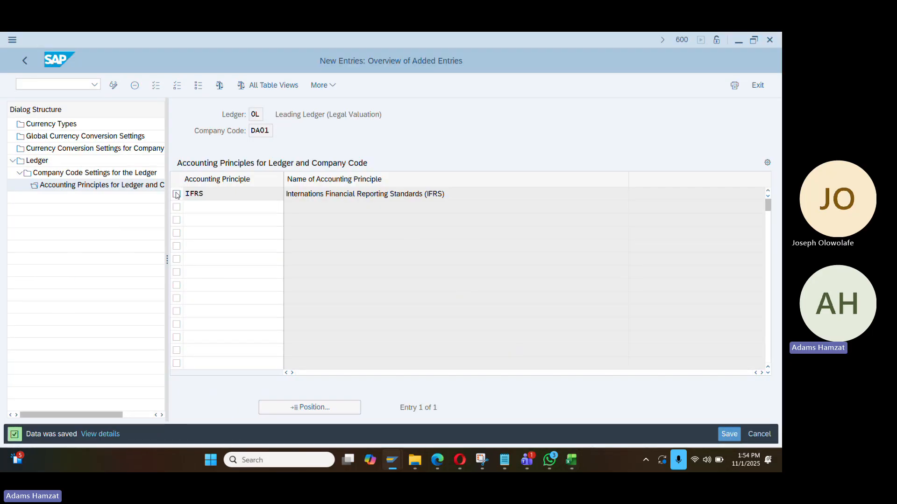
pyautogui.click(55, 84)
pyautogui.write('/nsimg')
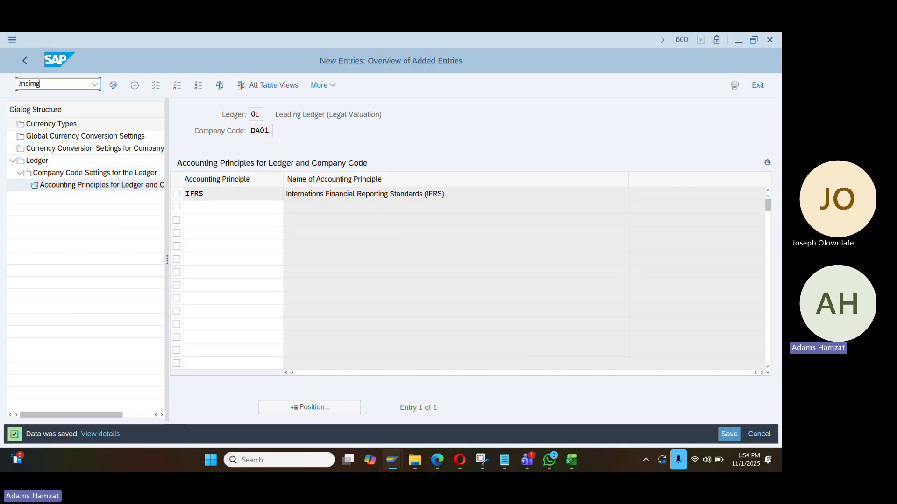
# Open the IMG and expand Financial Accounting Global Settings to Tax on Sales/Purchases
pyautogui.press('Return')
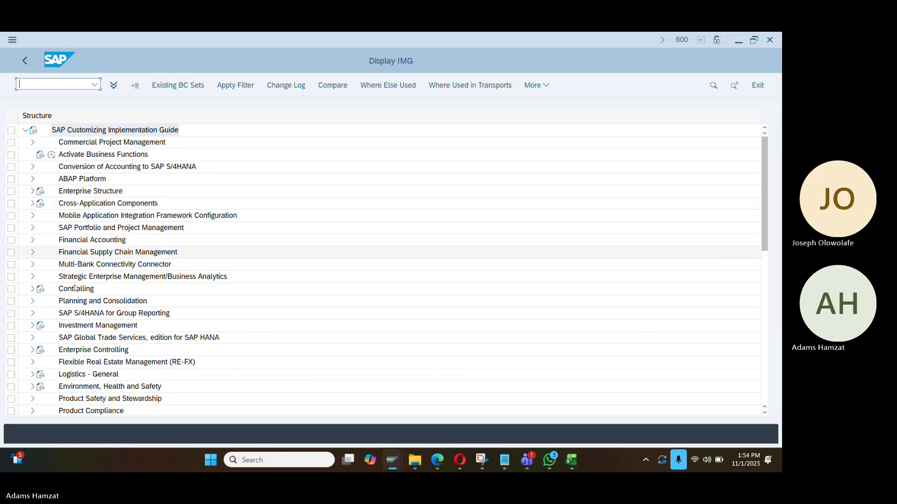
pyautogui.click(33, 241)
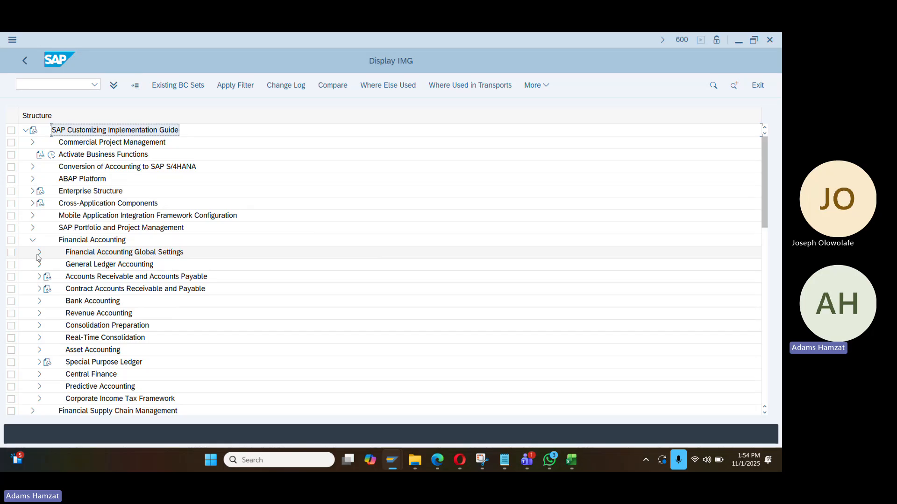
pyautogui.click(38, 255)
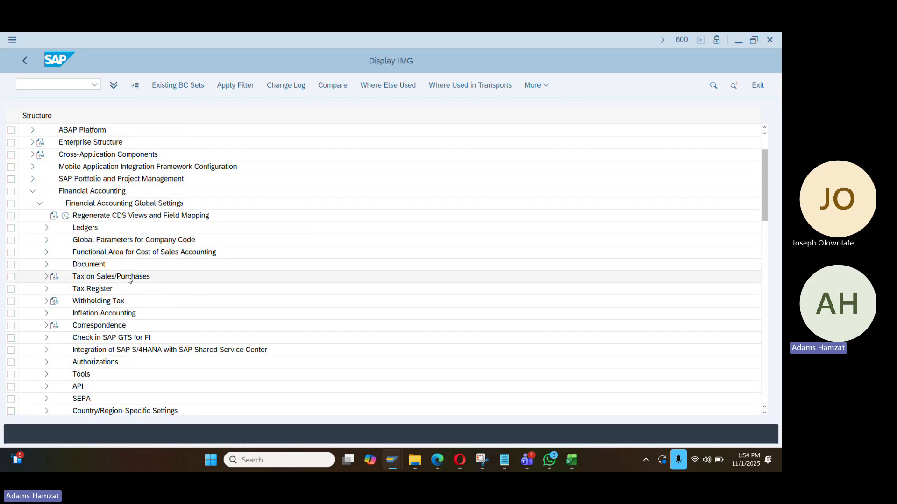
pyautogui.click(106, 276)
# Paste 'Tax on Sales/Purchases' into C22, clear C21, and expand Document > Document Types
pyautogui.hotkey('alt', 'Tab')
pyautogui.click(103, 363)
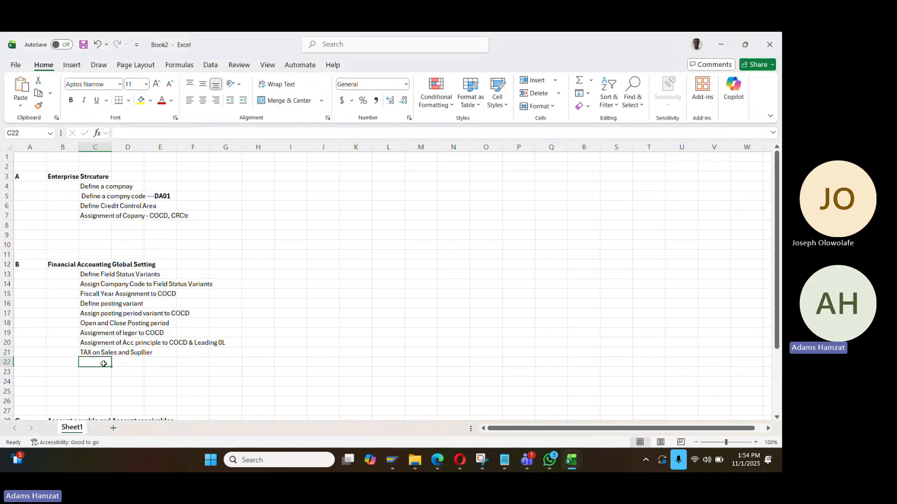
pyautogui.write('Tax on Sales/Purchases')
pyautogui.press('Up')
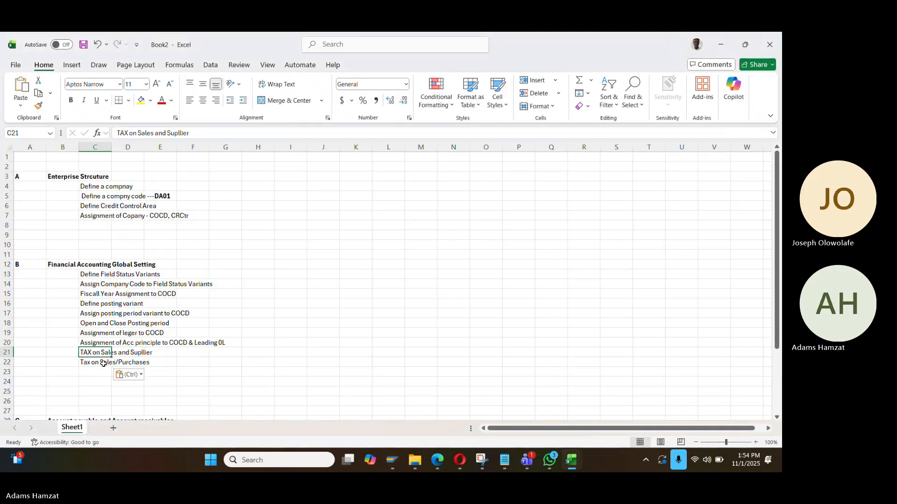
pyautogui.press('Delete')
pyautogui.hotkey('alt', 'Tab')
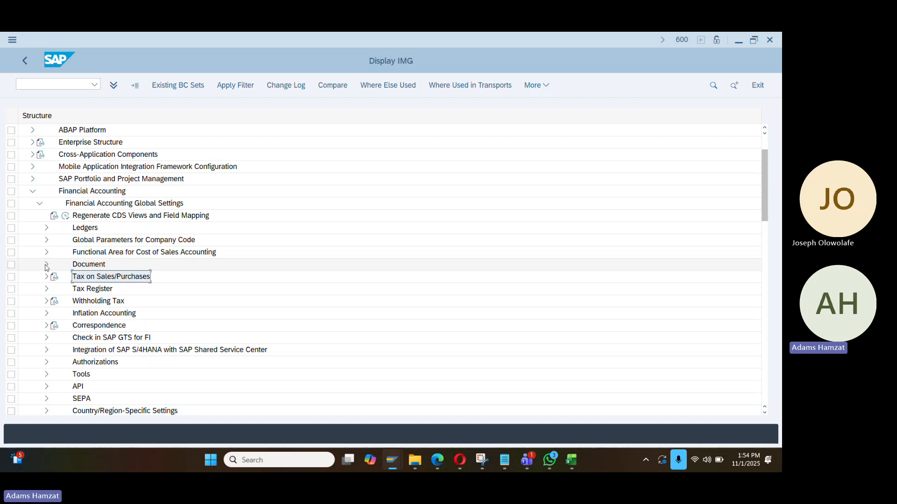
pyautogui.click(46, 265)
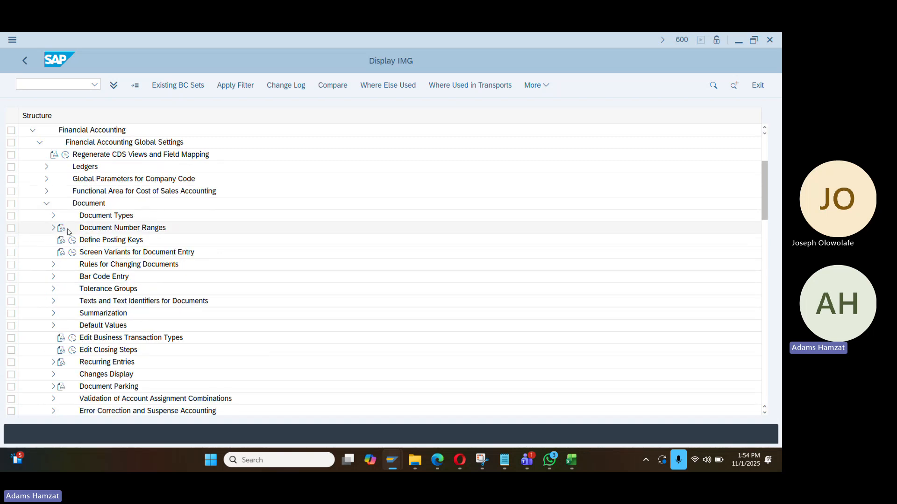
pyautogui.click(53, 216)
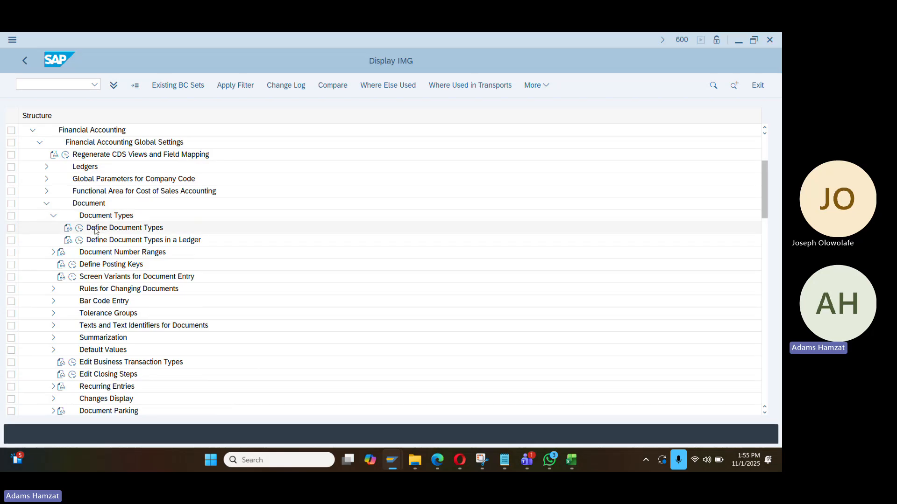
pyautogui.click(79, 228)
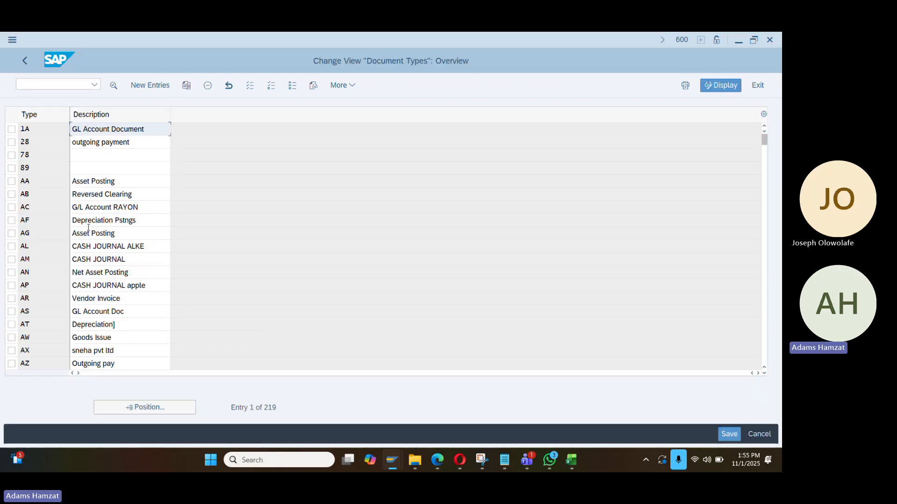
pyautogui.scroll(-6, 57, 299)
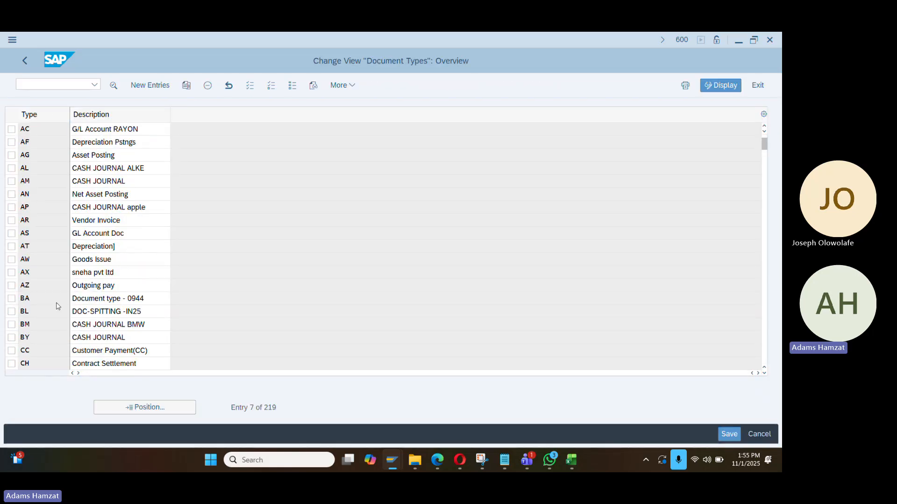
pyautogui.scroll(-1, 58, 304)
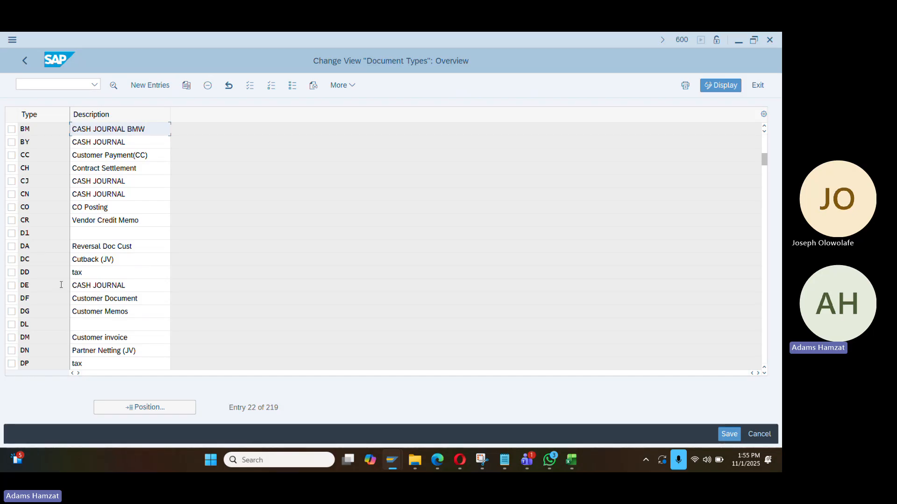
pyautogui.scroll(1, 62, 285)
pyautogui.click(120, 408)
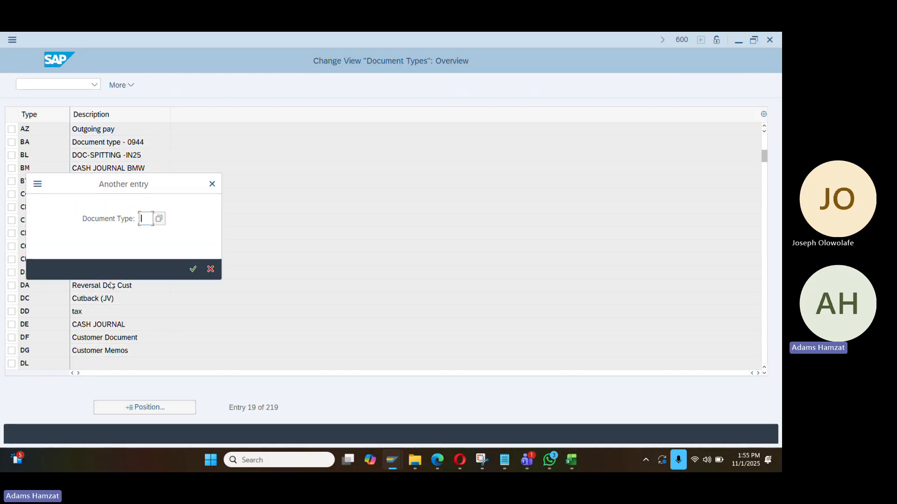
pyautogui.write('SA')
pyautogui.press('Return')
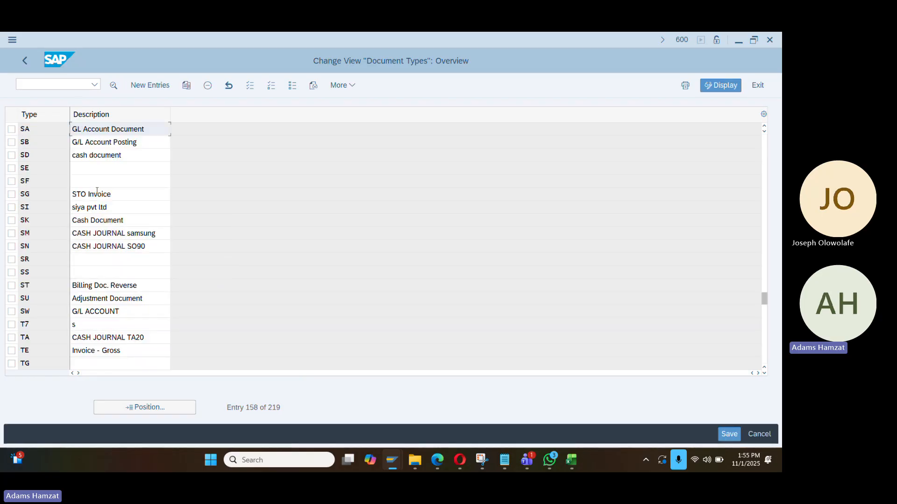
pyautogui.doubleClick(35, 130)
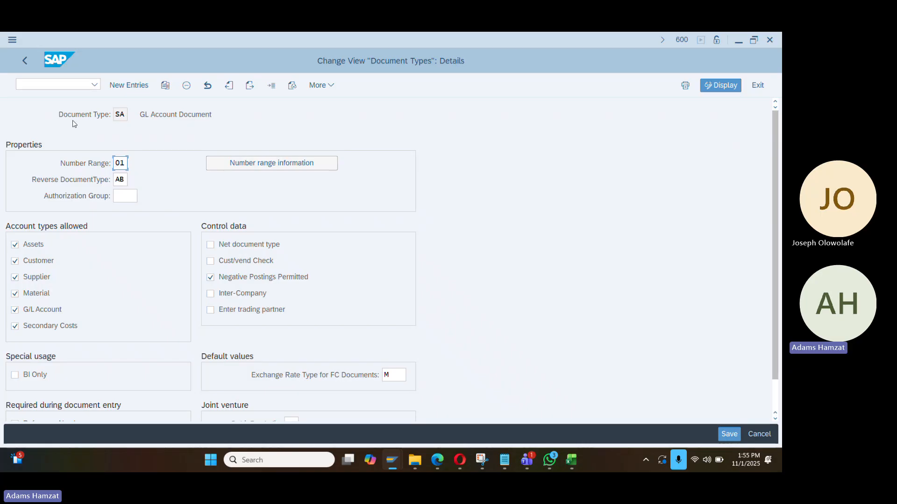
pyautogui.click(25, 60)
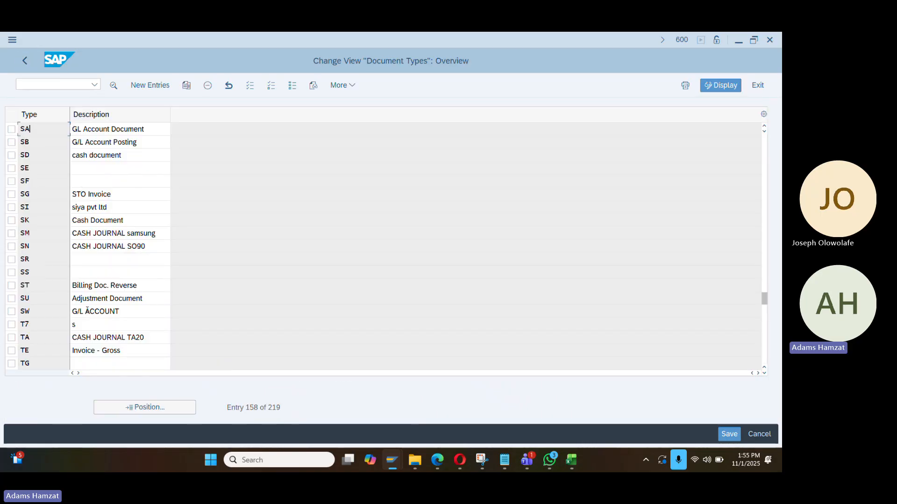
pyautogui.scroll(-1, 101, 280)
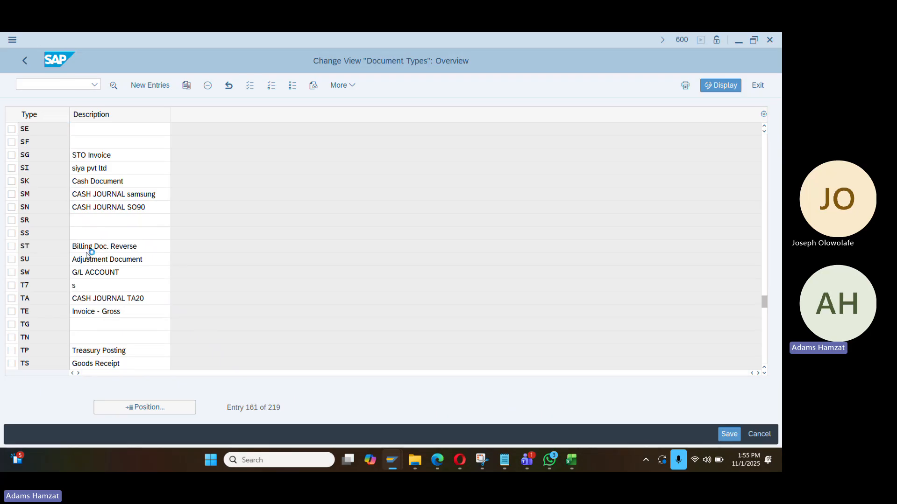
pyautogui.scroll(1, 89, 254)
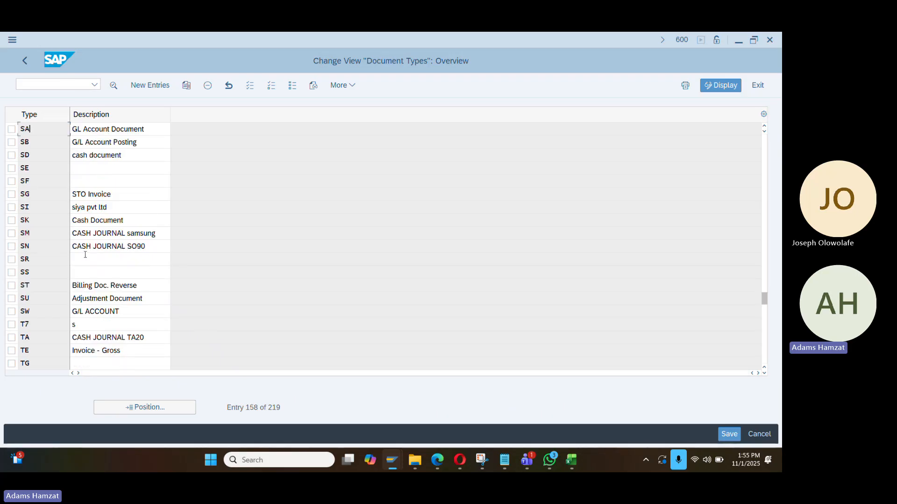
pyautogui.click(25, 61)
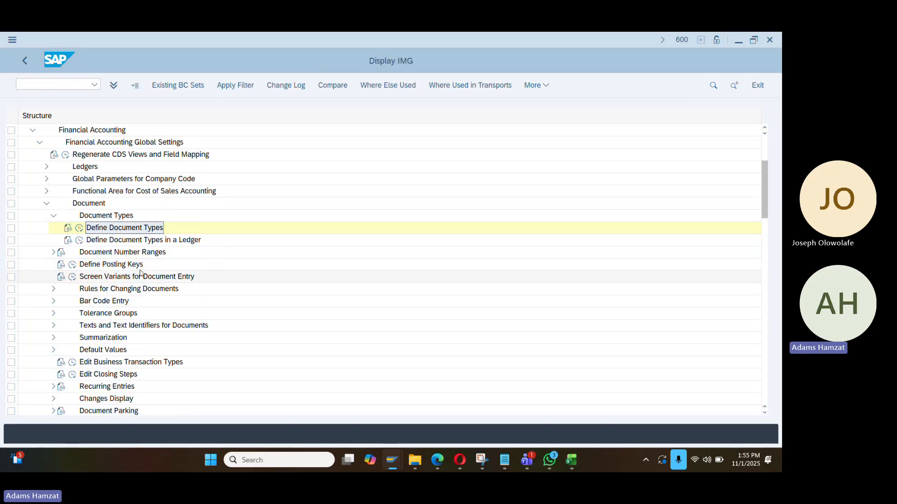
# Review the field status of posting key 14 Other payables in Define Posting Keys, then return
pyautogui.click(73, 264)
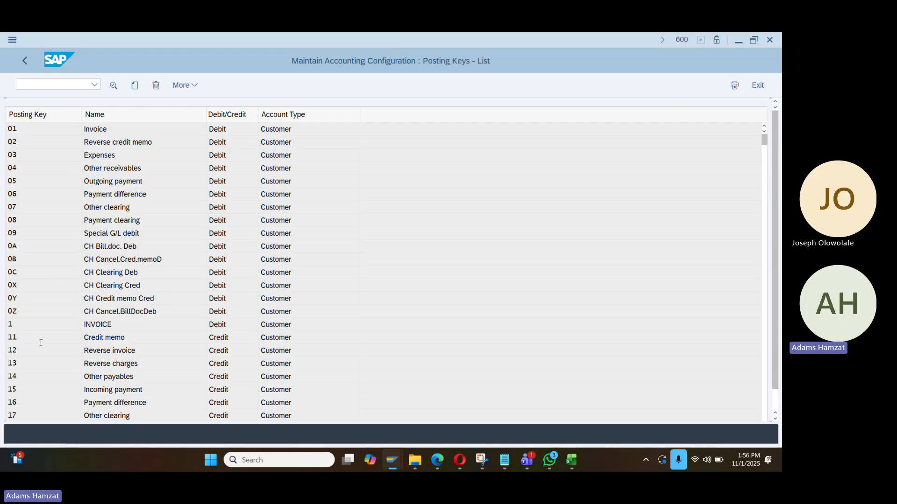
pyautogui.scroll(-1, 40, 341)
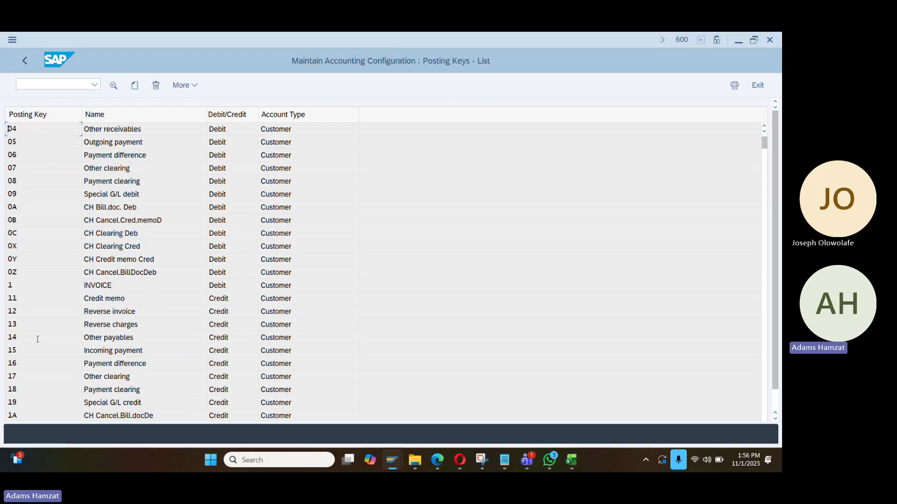
pyautogui.click(60, 297)
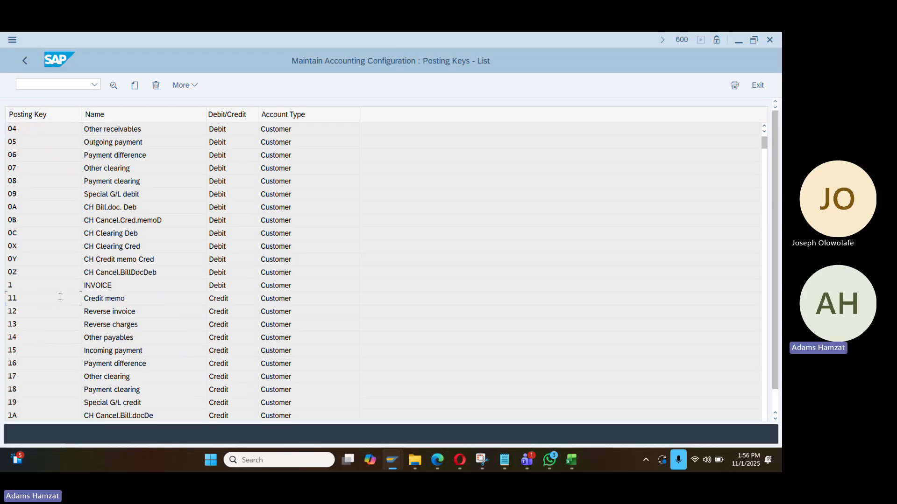
pyautogui.doubleClick(55, 337)
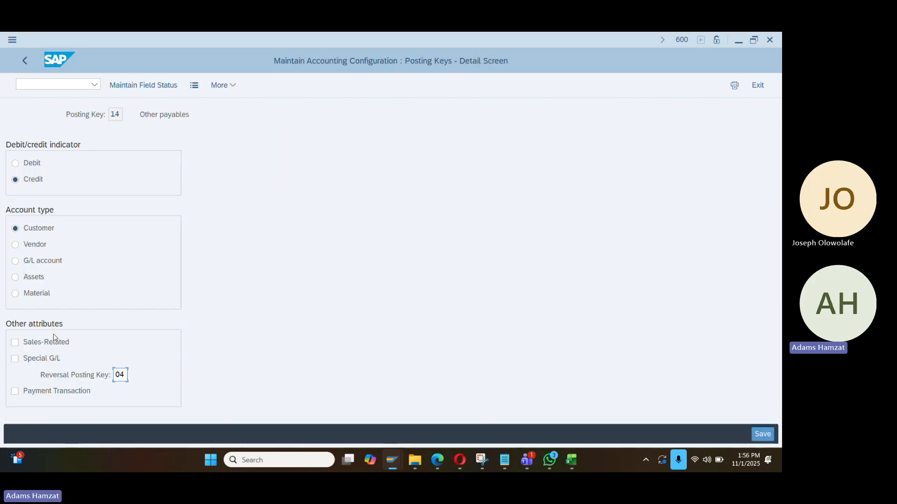
pyautogui.click(143, 85)
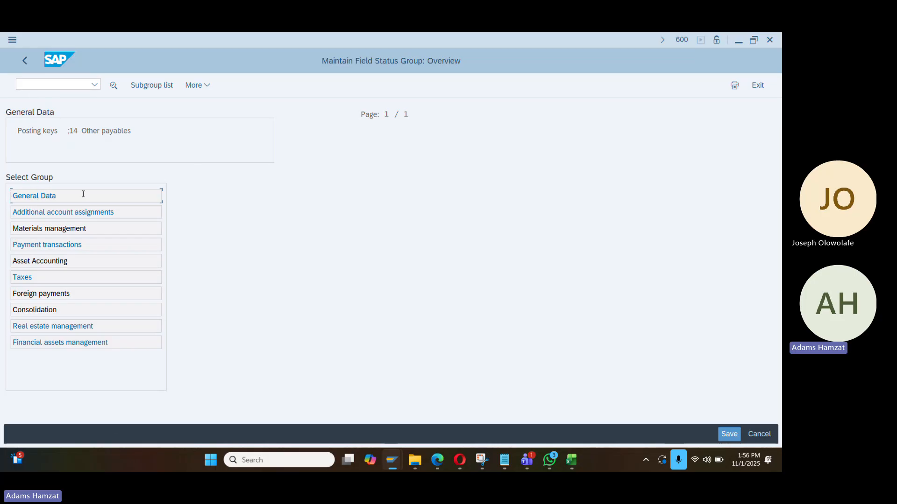
pyautogui.click(26, 61)
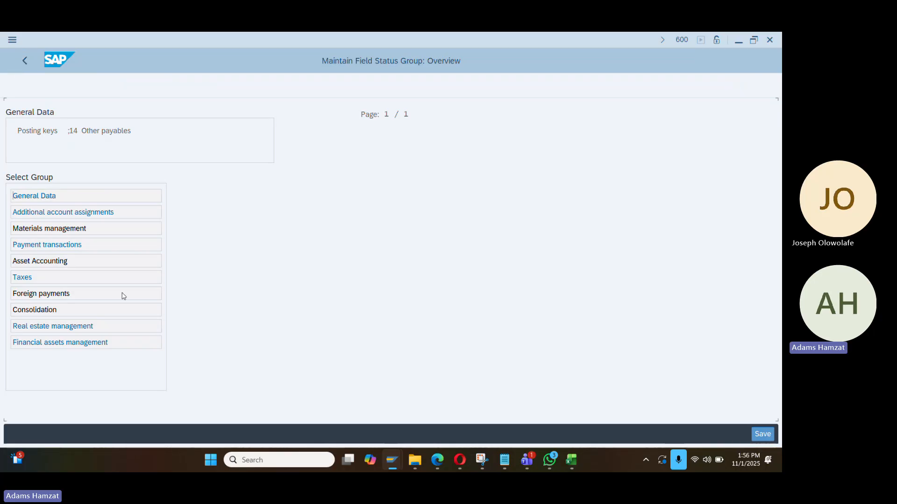
pyautogui.click(25, 60)
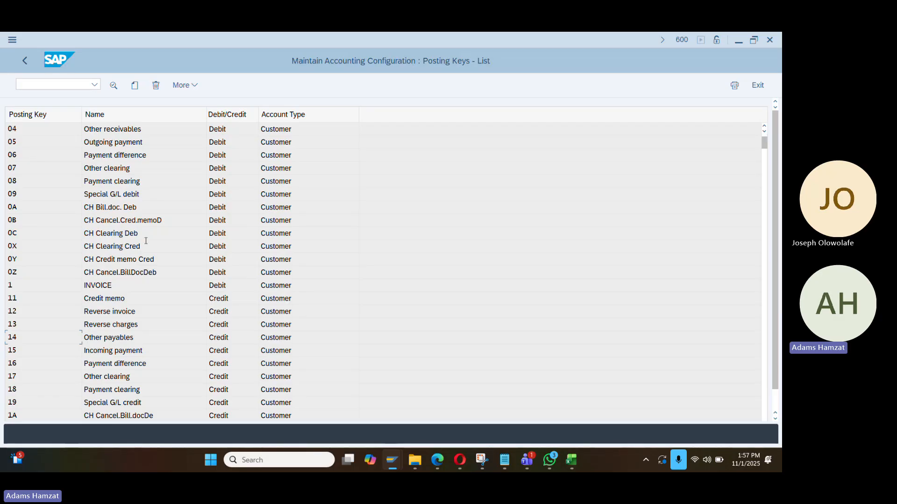
# Return to the IMG and run Define Tolerance Groups for Employees under Tolerance Groups
pyautogui.click(23, 61)
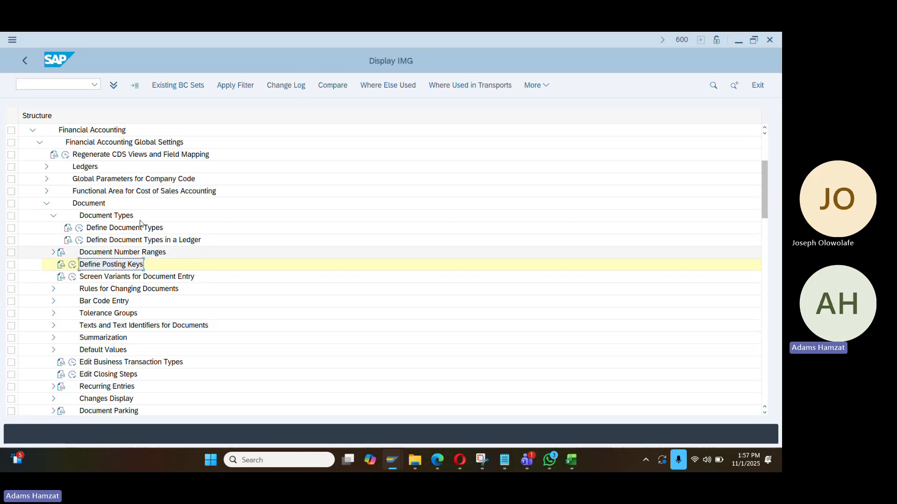
pyautogui.click(53, 313)
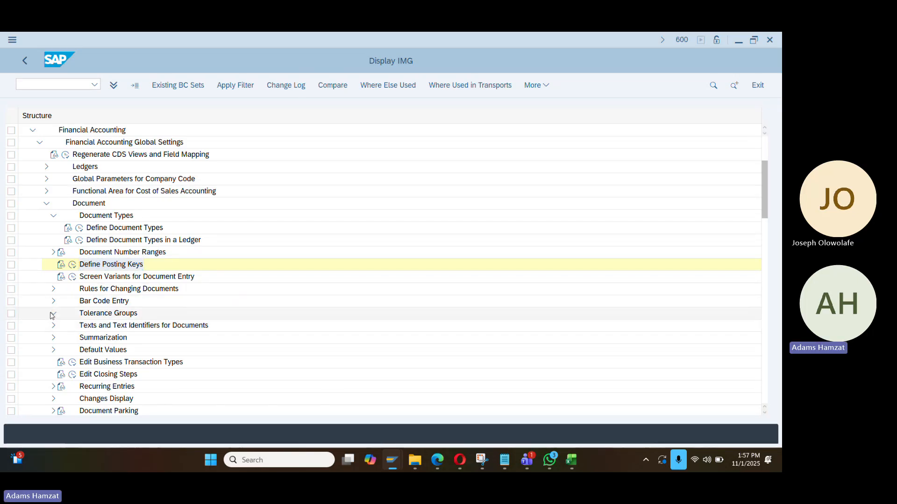
pyautogui.scroll(-1, 190, 314)
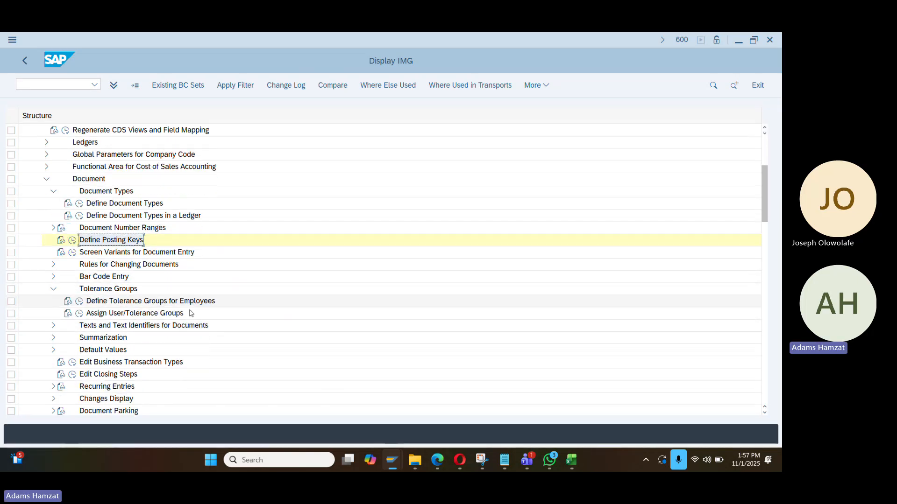
pyautogui.click(79, 301)
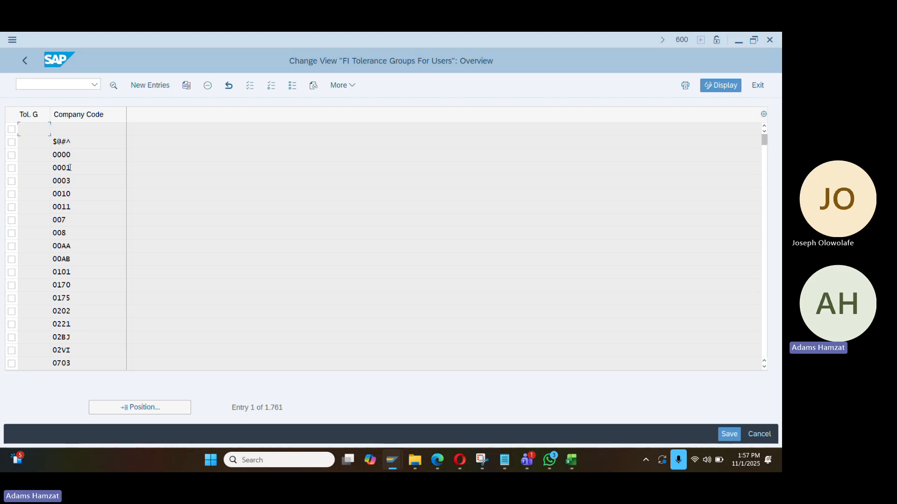
# Copy the company code 0001 tolerance group entry and change its company code to DA01
pyautogui.click(12, 168)
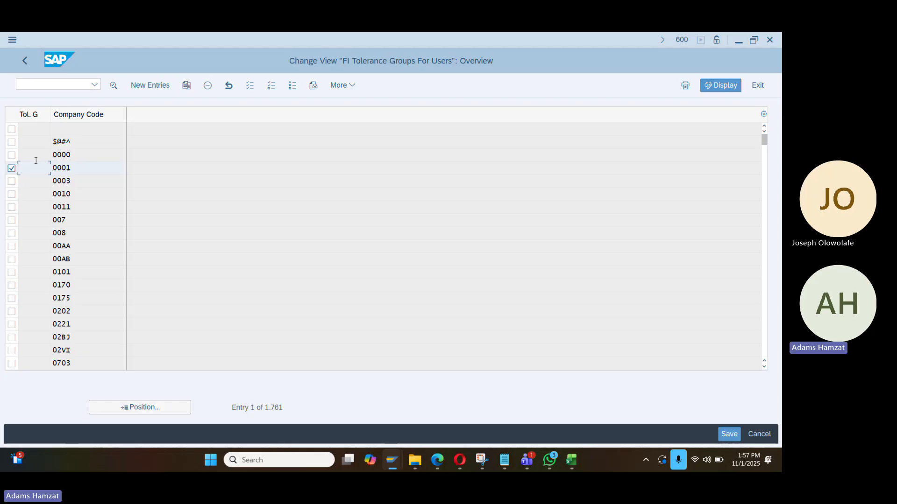
pyautogui.click(186, 85)
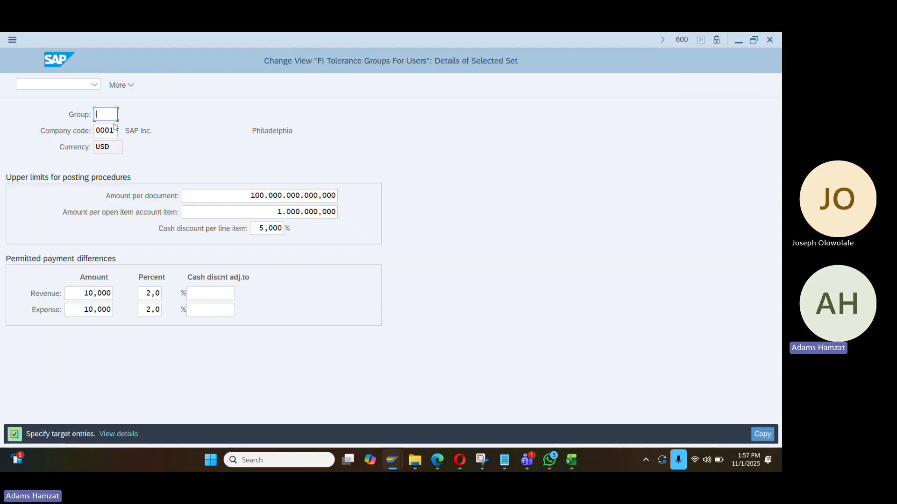
pyautogui.doubleClick(105, 130)
pyautogui.write('DA1')
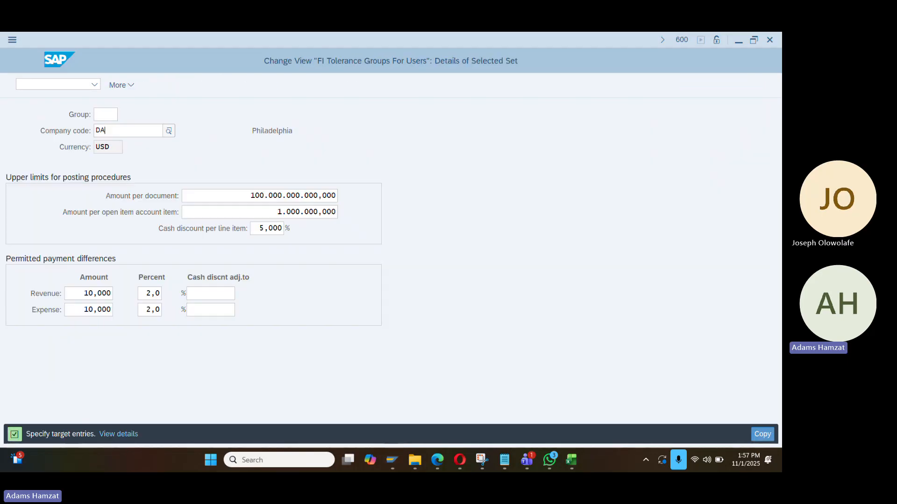
pyautogui.press('BackSpace')
pyautogui.write('01')
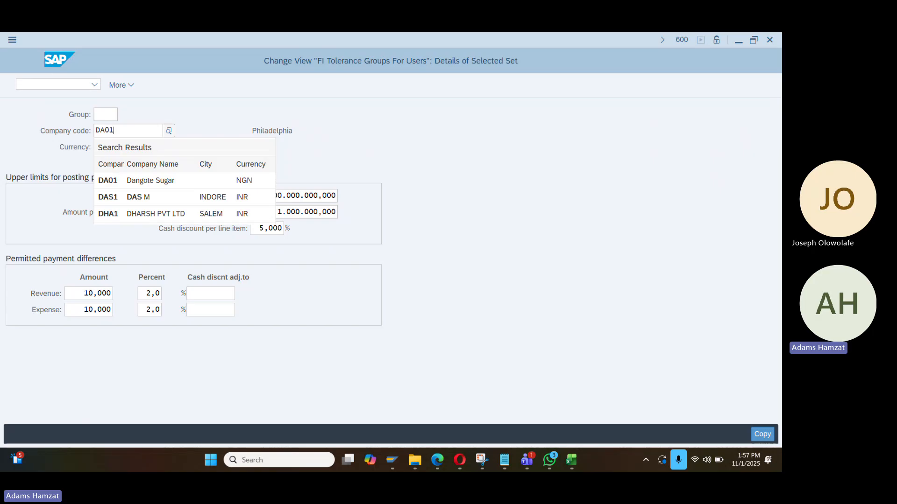
pyautogui.click(114, 180)
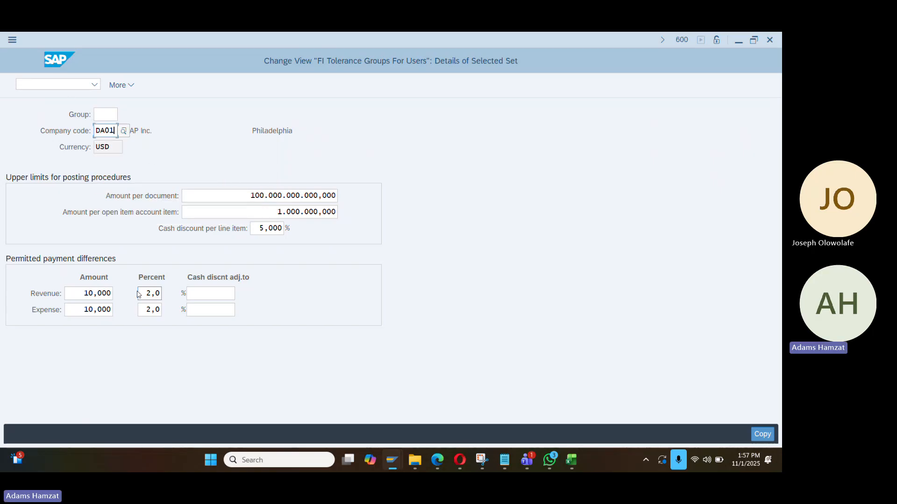
# Clear the revenue/expense amount and percent limits and the 5,000 cash discount value
pyautogui.click(80, 294)
pyautogui.hotkey('ctrl', 'y')
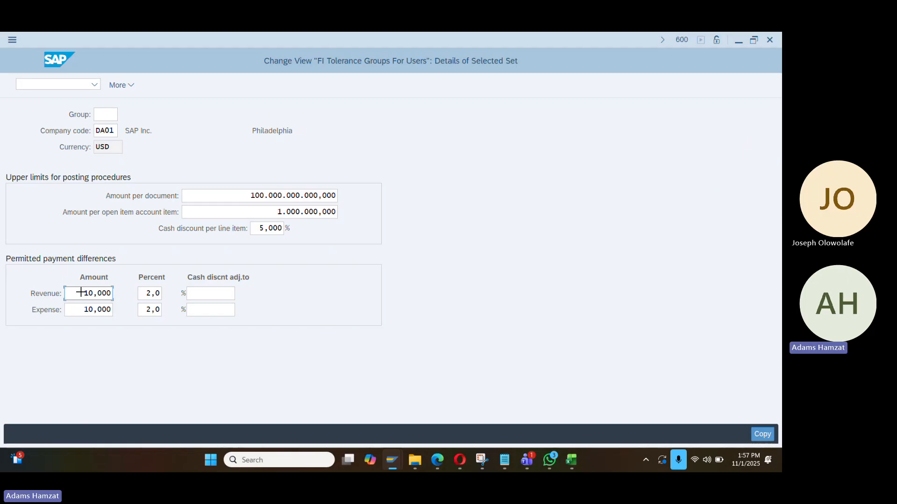
pyautogui.moveTo(81, 293); pyautogui.dragTo(174, 324)
pyautogui.hotkey('ctrl', 'x')
pyautogui.click(257, 228)
pyautogui.moveTo(257, 229); pyautogui.dragTo(319, 239)
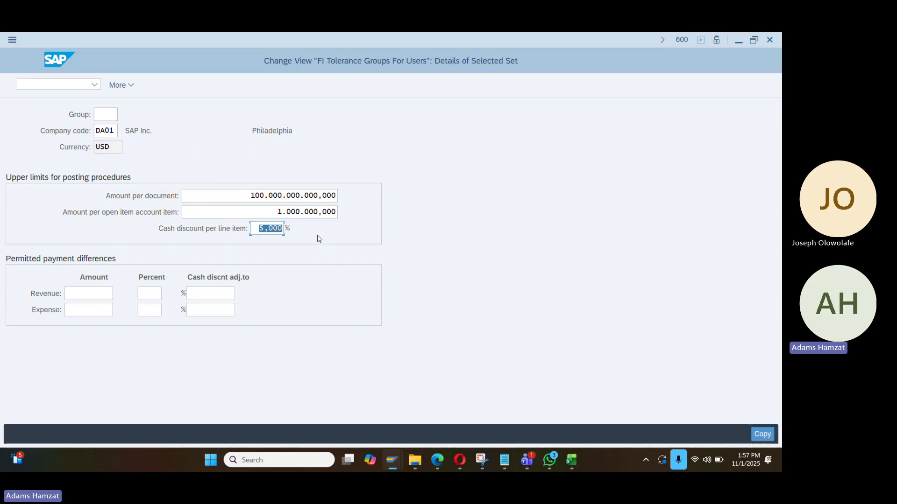
pyautogui.press('Delete')
pyautogui.press('Return')
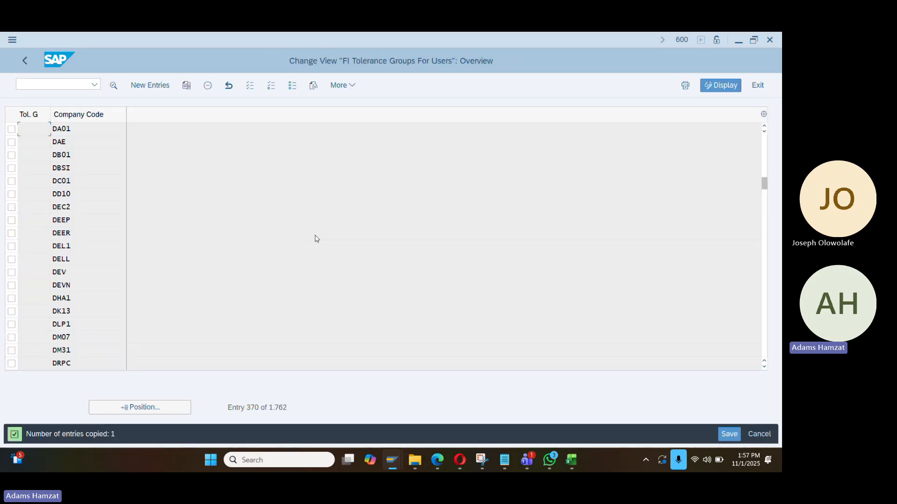
# Save the DA01 tolerance group under a customizing request and return to the IMG tree
pyautogui.doubleClick(88, 130)
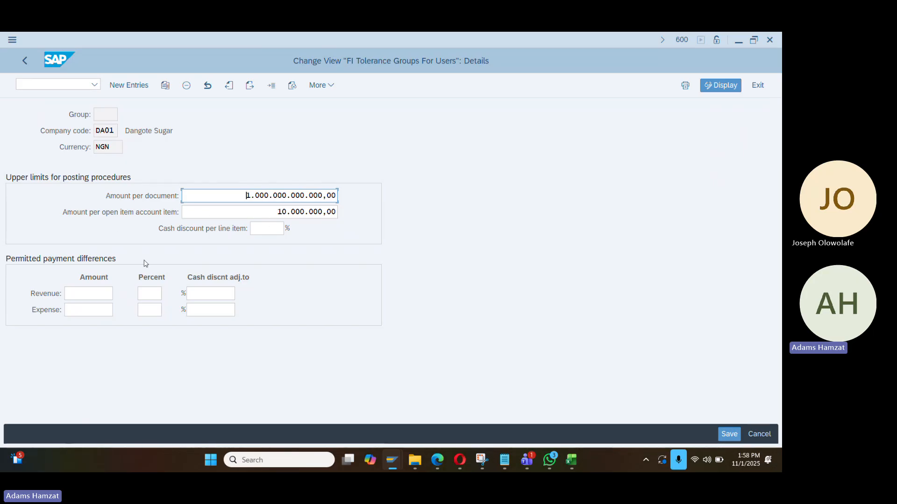
pyautogui.click(730, 435)
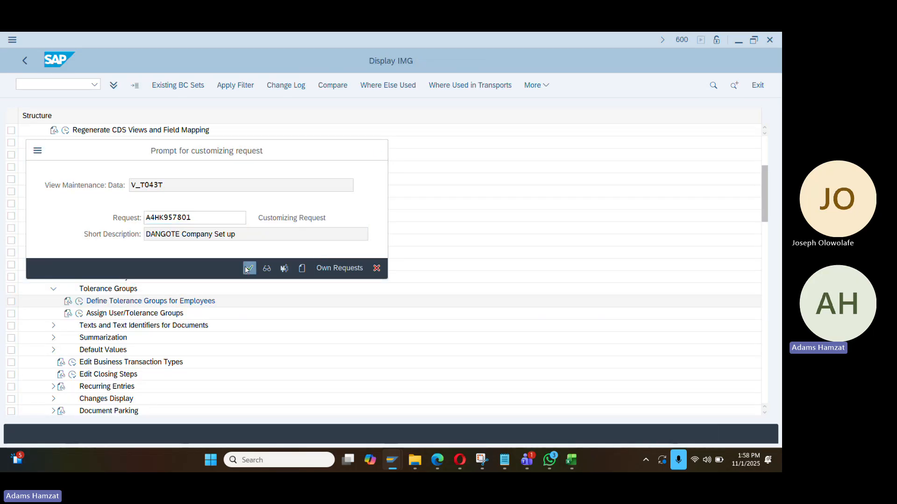
pyautogui.click(249, 268)
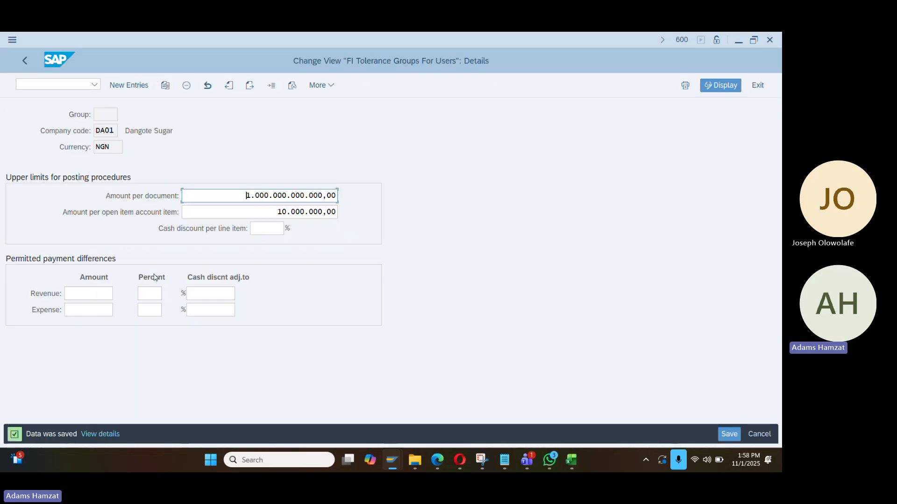
pyautogui.click(24, 62)
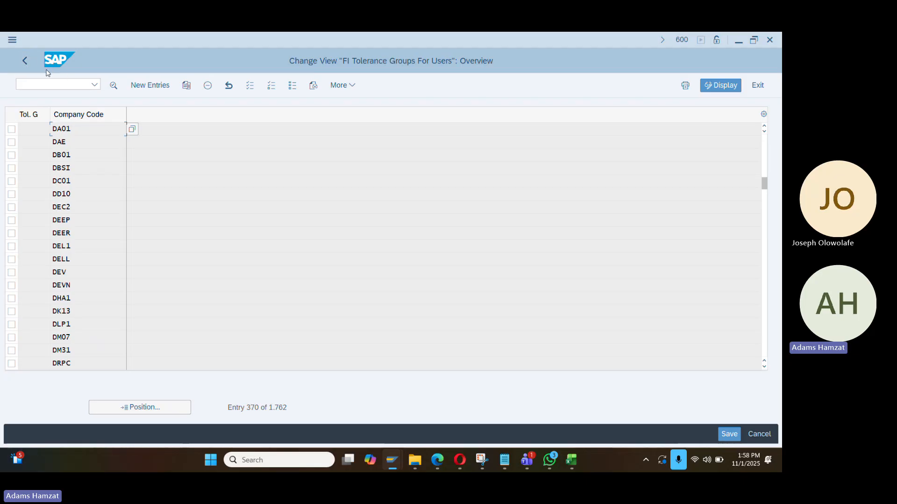
pyautogui.click(25, 60)
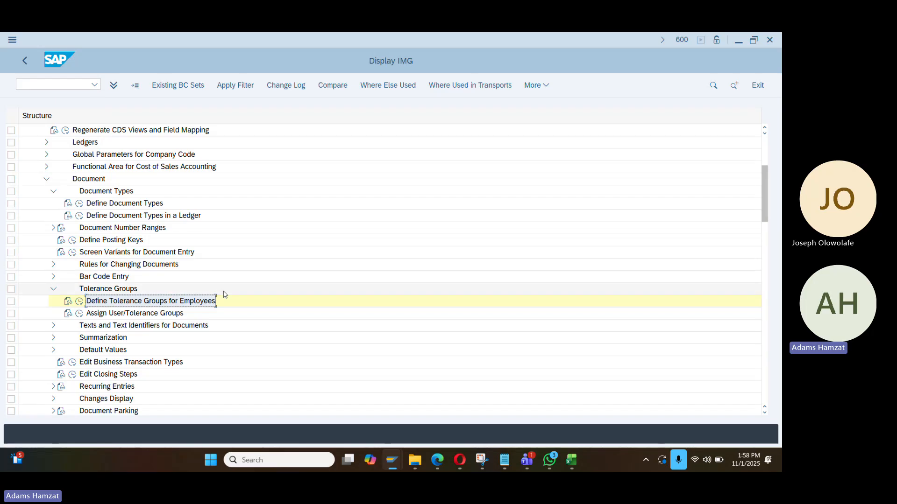
# Collapse the Document Types branch of the IMG tree
pyautogui.scroll(-2, 224, 293)
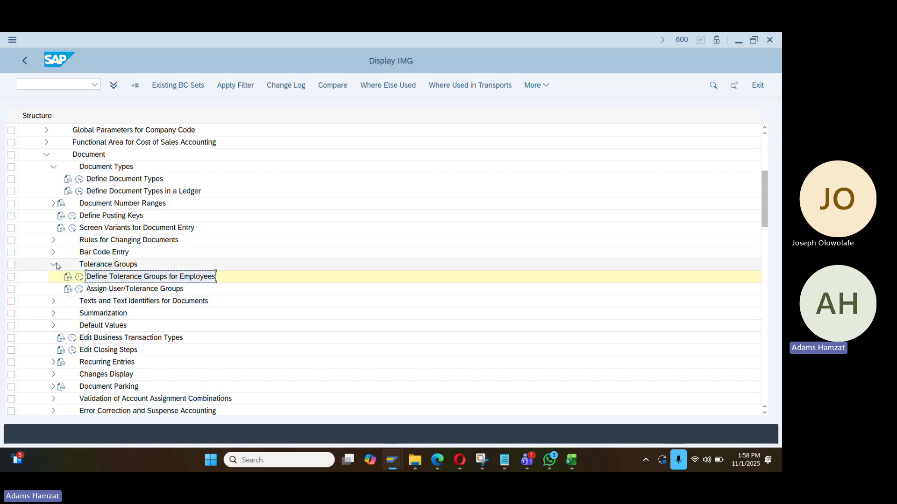
pyautogui.scroll(1, 117, 224)
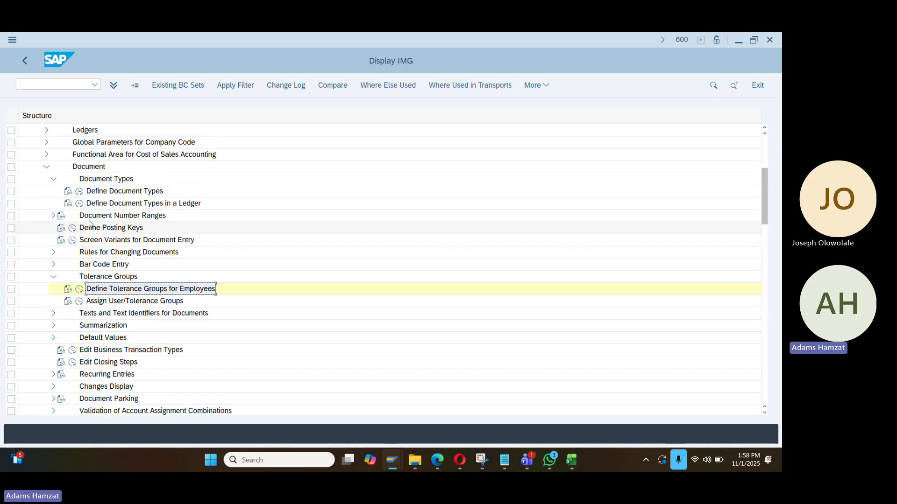
pyautogui.scroll(3, 139, 193)
pyautogui.scroll(-3, 128, 266)
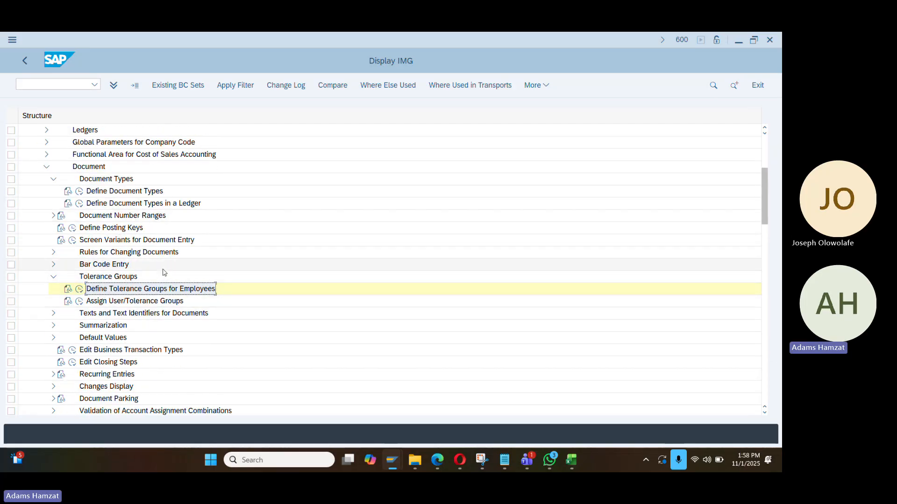
pyautogui.scroll(2, 157, 276)
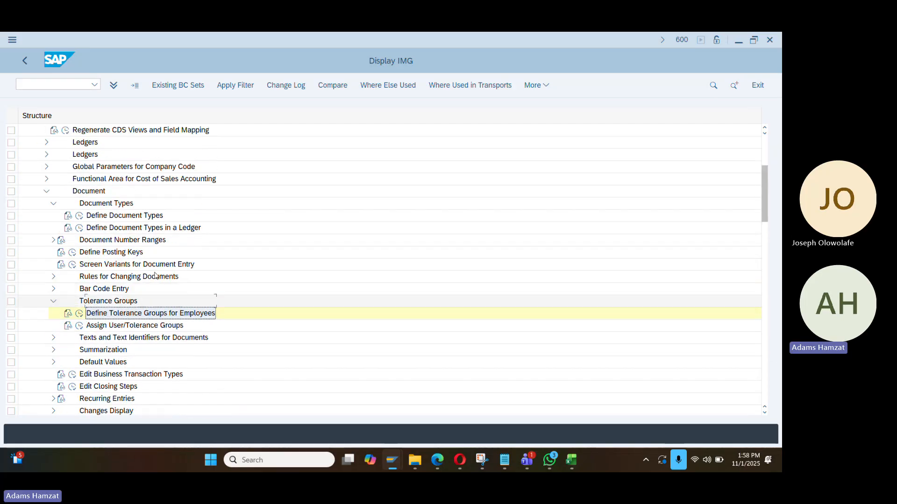
pyautogui.click(53, 203)
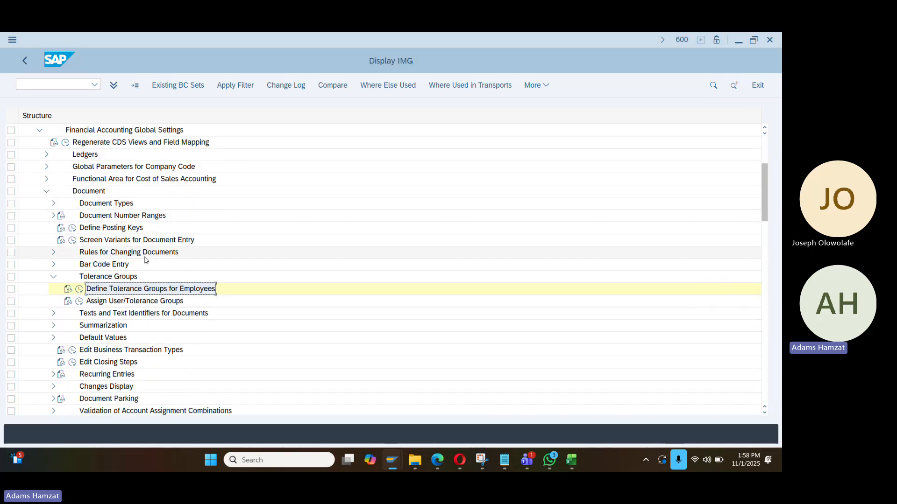
pyautogui.scroll(-1, 147, 277)
pyautogui.scroll(-1, 147, 278)
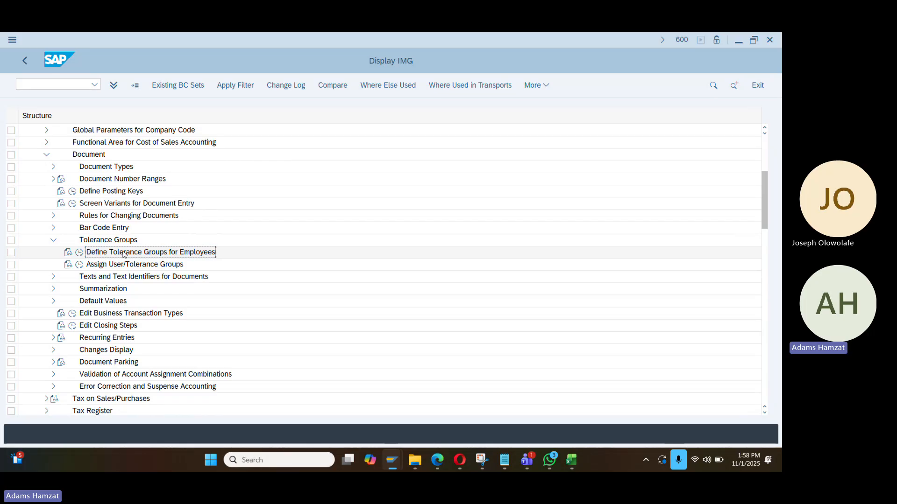
# Collapse the Document branch and expand Tax on Sales/Purchases > Basic Settings
pyautogui.hotkey('alt', 'Tab')
pyautogui.write('Define Tolerance Groups for Employees')
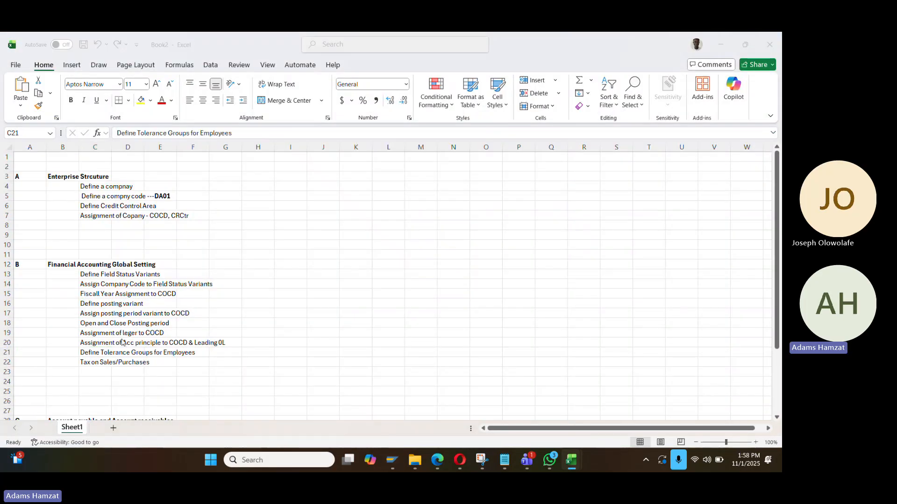
pyautogui.hotkey('alt', 'Tab')
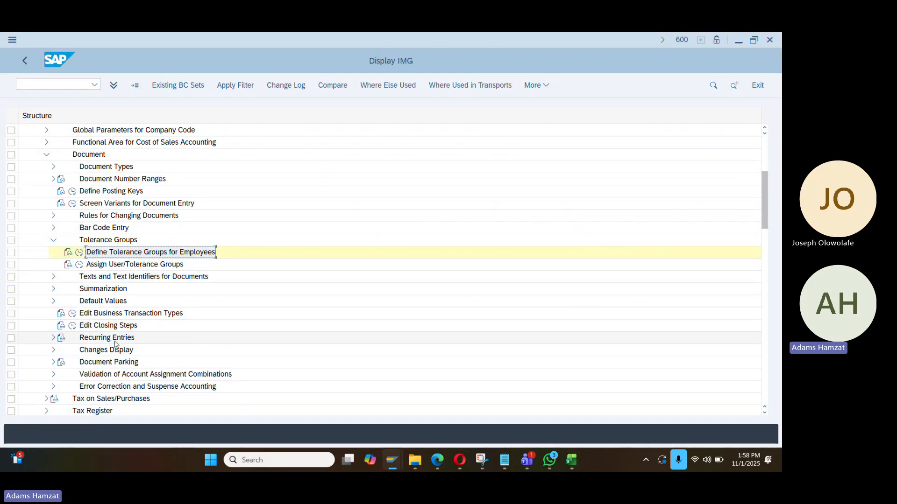
pyautogui.scroll(4, 115, 344)
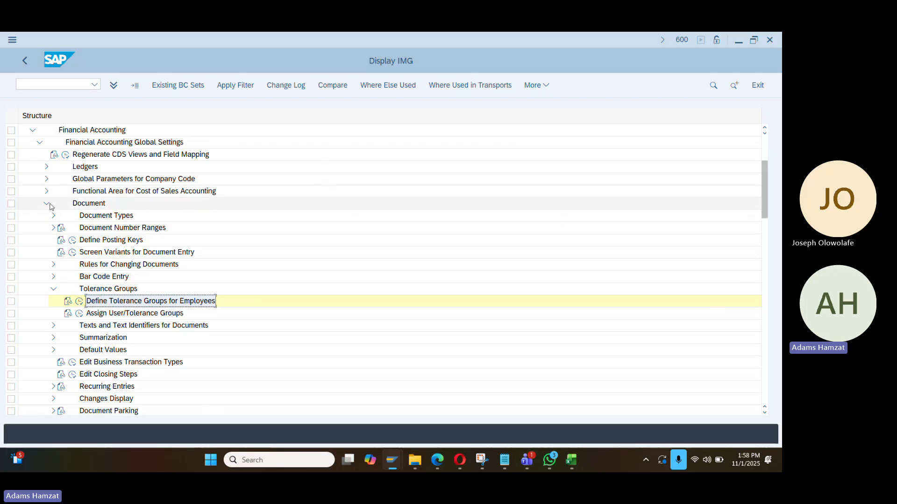
pyautogui.click(49, 205)
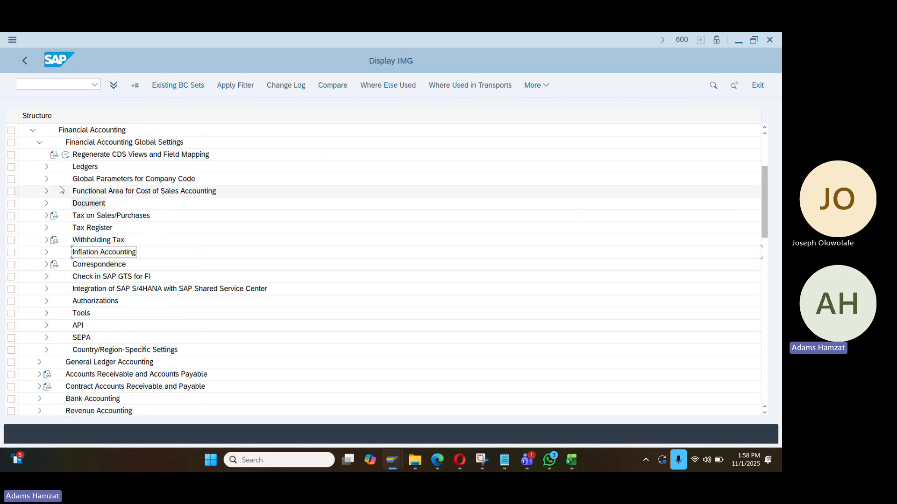
pyautogui.click(47, 217)
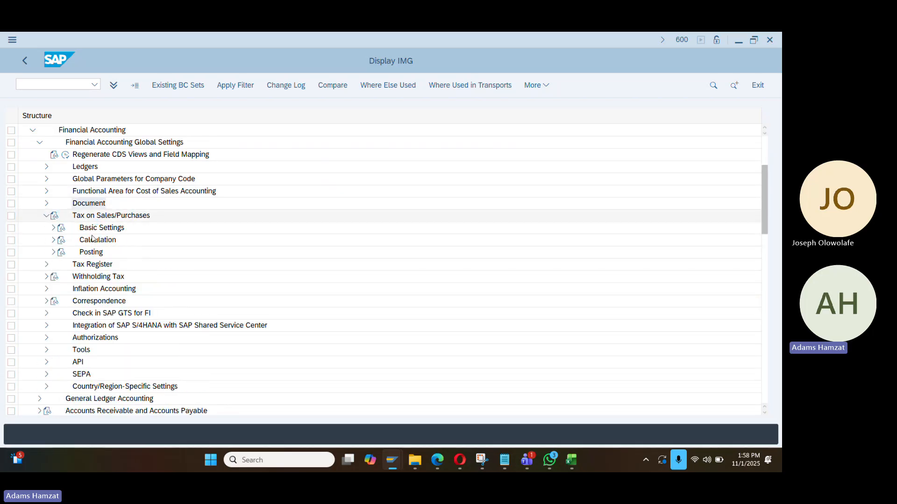
pyautogui.click(53, 228)
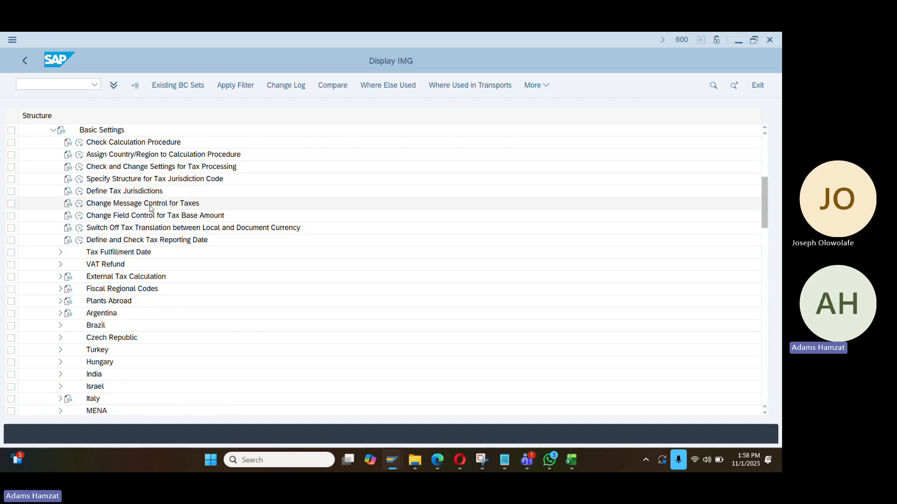
pyautogui.scroll(1, 150, 208)
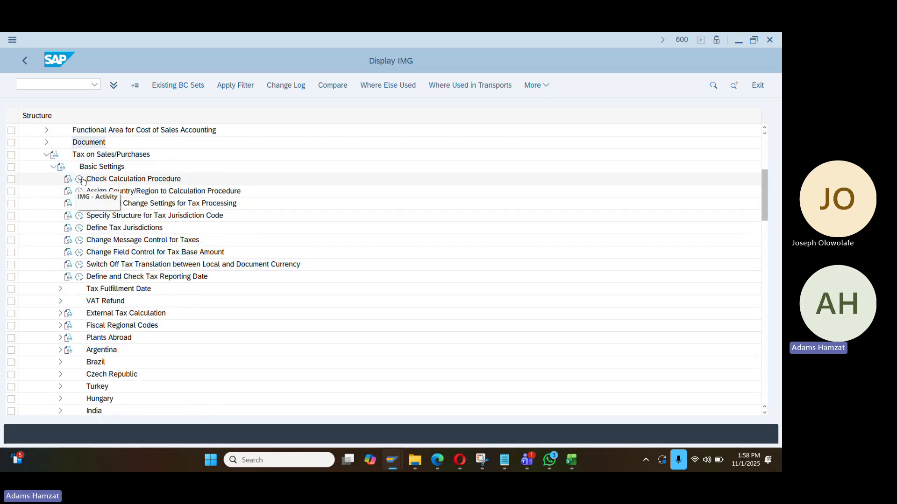
# In Define Procedures, position to TAXNG, mark it and open its Control Data
pyautogui.click(81, 179)
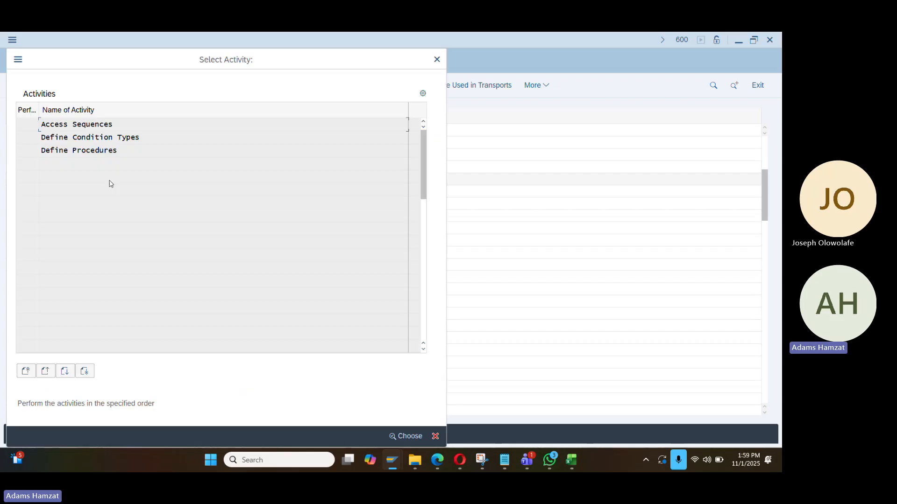
pyautogui.doubleClick(88, 154)
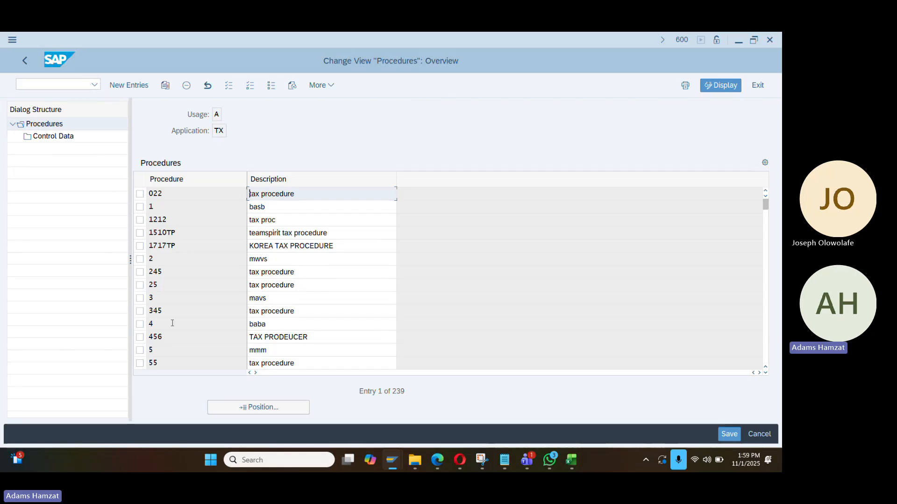
pyautogui.click(235, 408)
pyautogui.write('ta')
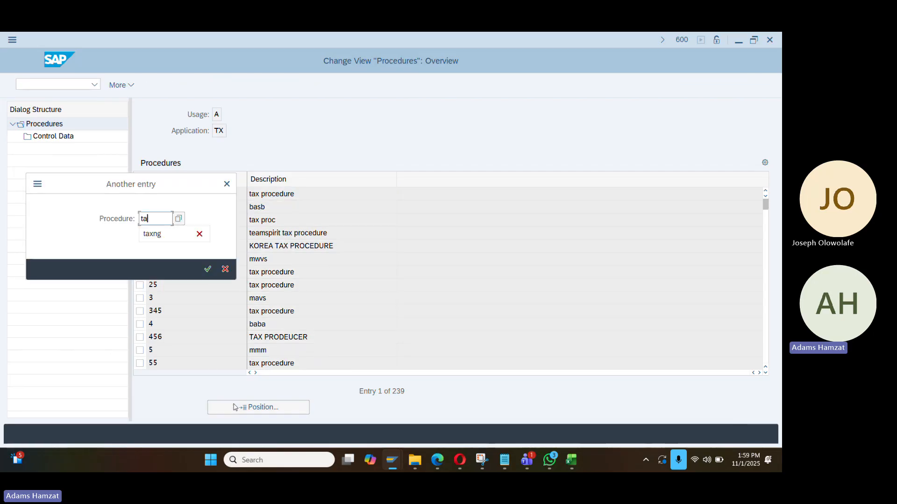
pyautogui.write('xng')
pyautogui.press('Return')
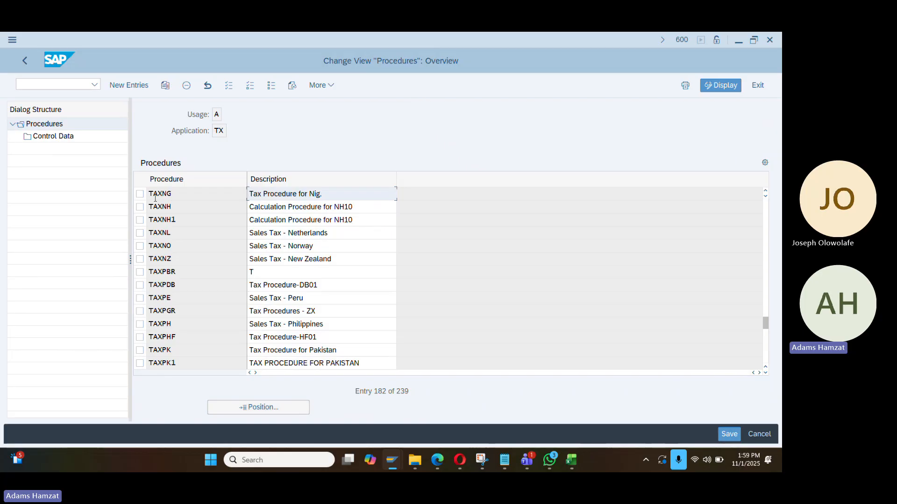
pyautogui.click(140, 193)
pyautogui.doubleClick(70, 139)
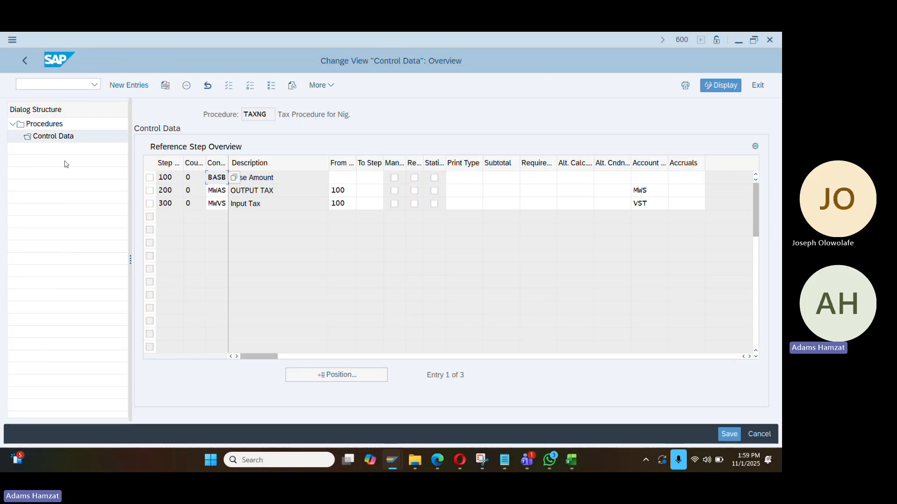
# Review TAXNG steps 100, 200 OUTPUT TAX, 300 and widen the Condition Type column
pyautogui.click(292, 190)
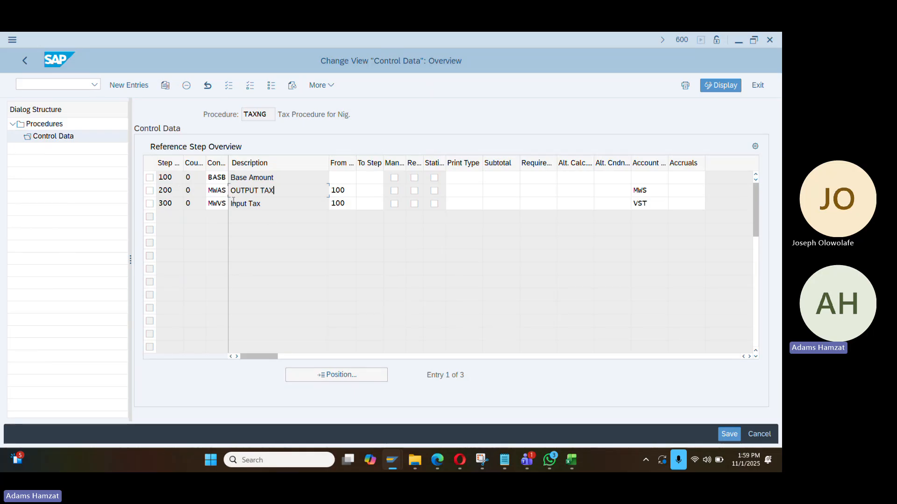
pyautogui.moveTo(174, 178); pyautogui.dragTo(158, 178)
pyautogui.click(225, 179)
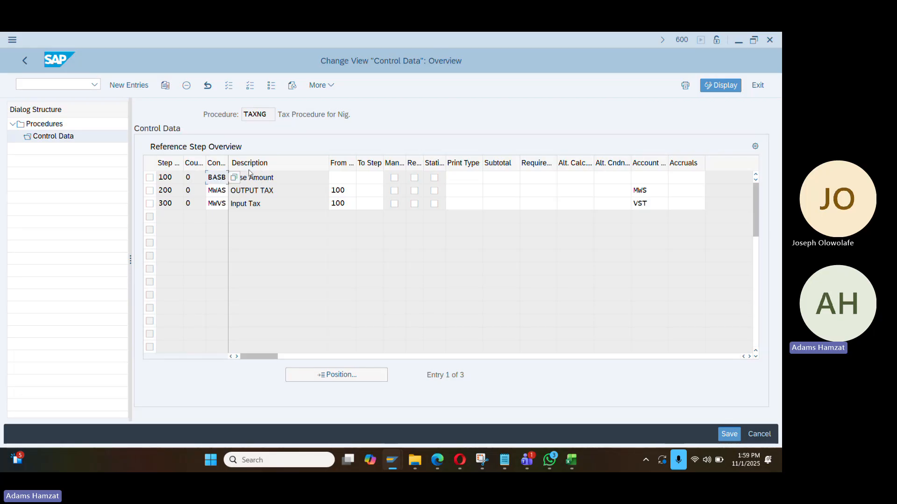
pyautogui.moveTo(229, 164); pyautogui.dragTo(248, 170)
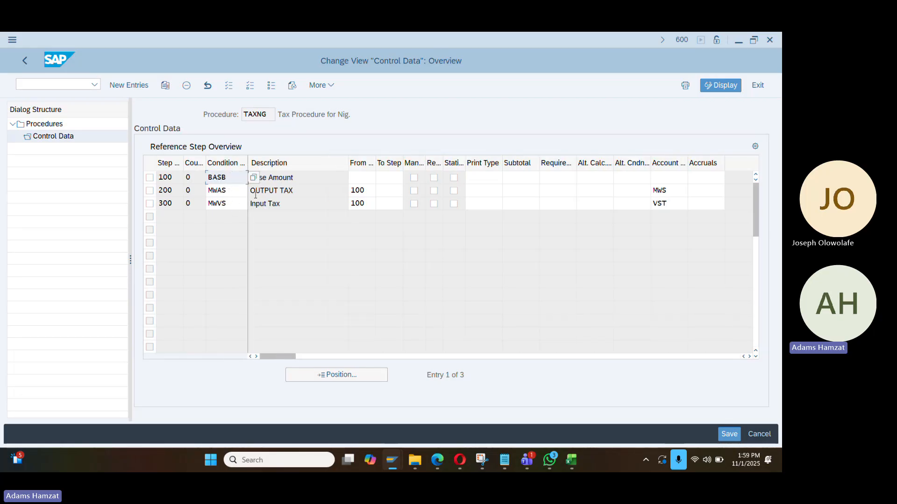
pyautogui.click(276, 190)
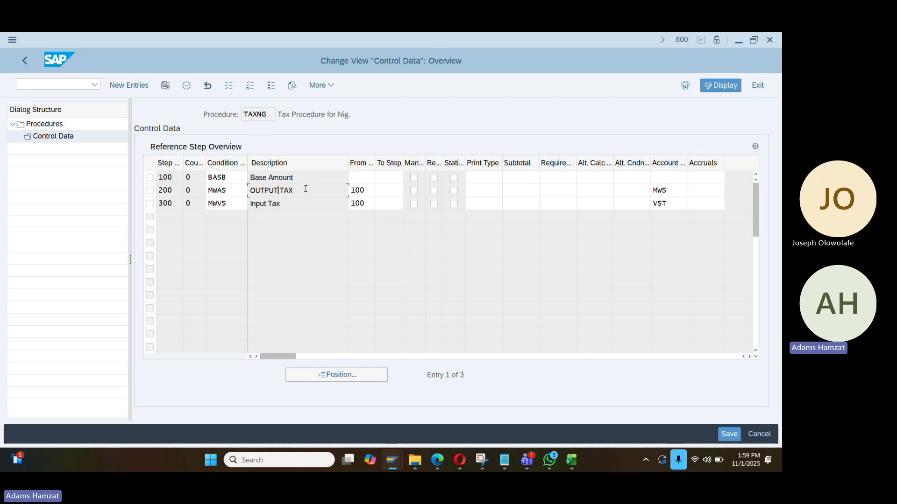
# Switch to Book2 and enter the label 'Base Amt / Unit Price' in cell I5
pyautogui.moveTo(570, 464)
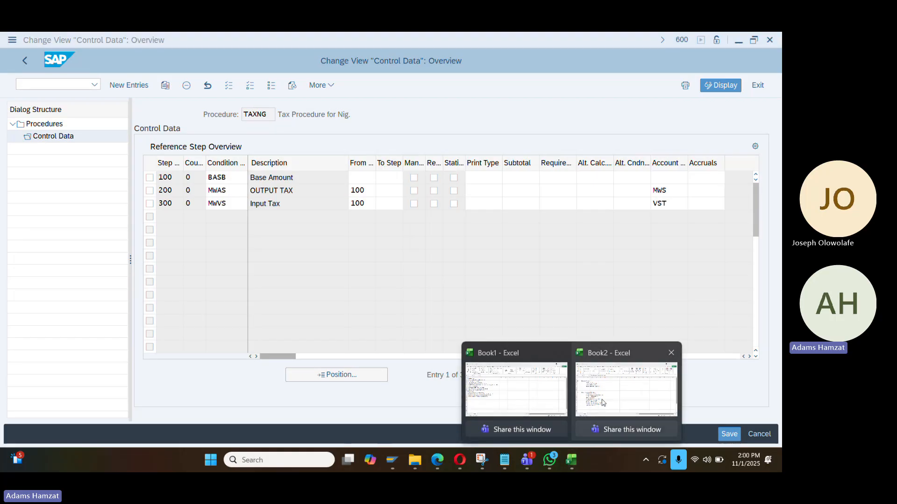
pyautogui.moveTo(561, 401)
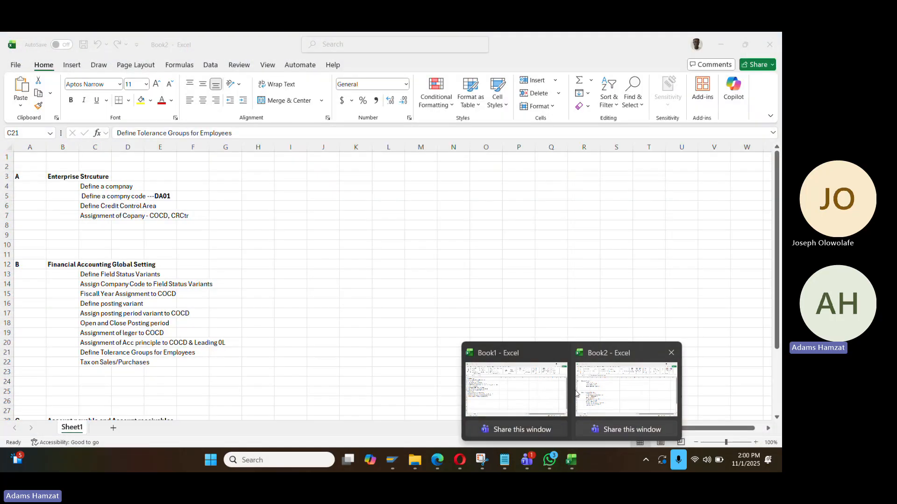
pyautogui.click(626, 390)
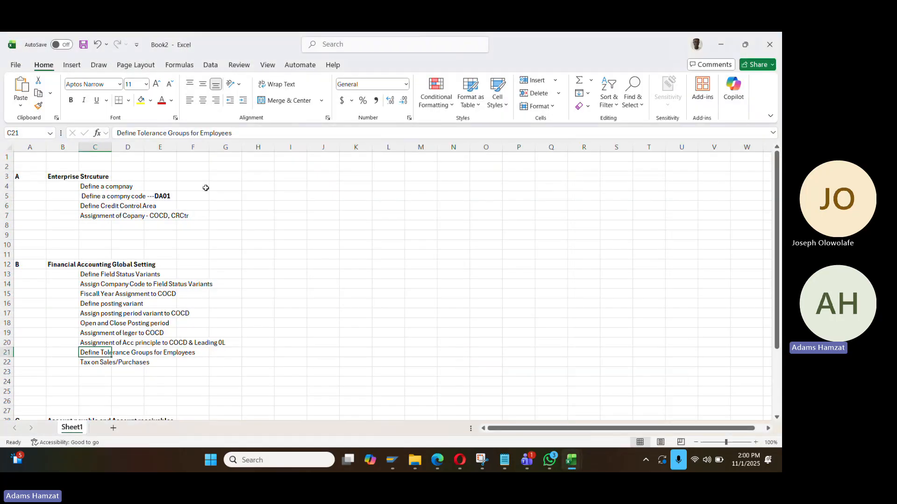
pyautogui.click(335, 195)
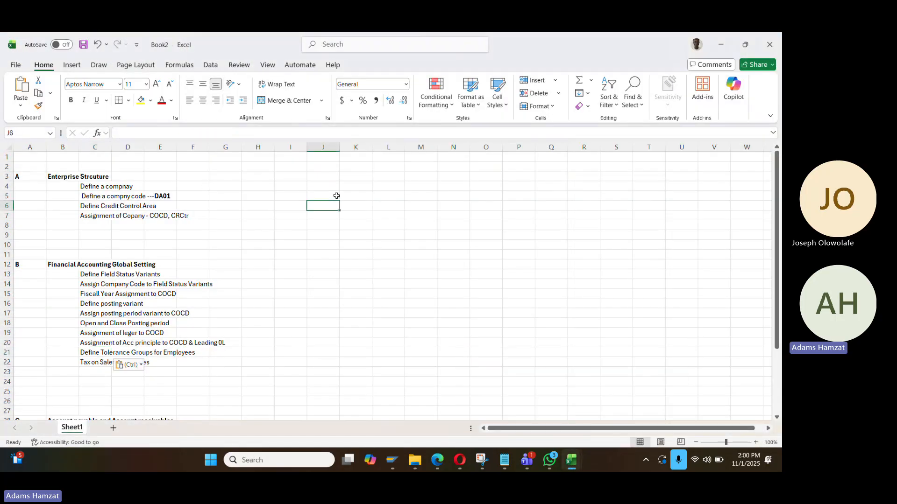
pyautogui.press('Left')
pyautogui.write('Bas')
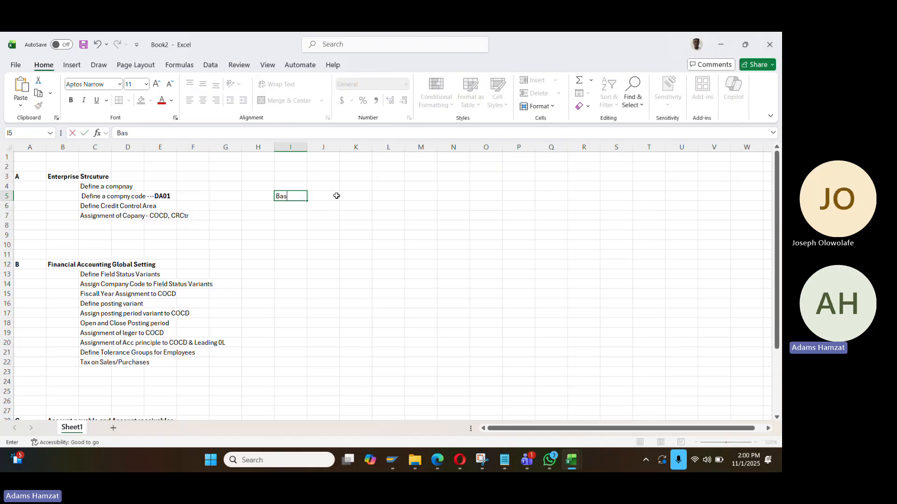
pyautogui.write('e Ammiu')
pyautogui.press('BackSpace')
pyautogui.press('BackSpace')
pyautogui.press('BackSpace')
pyautogui.write('t / Unit Price')
pyautogui.press('Return')
# Enter 1,000 in L5, formatting column L as a two-decimal number
pyautogui.press('Up')
pyautogui.press('Right')
pyautogui.press('Right')
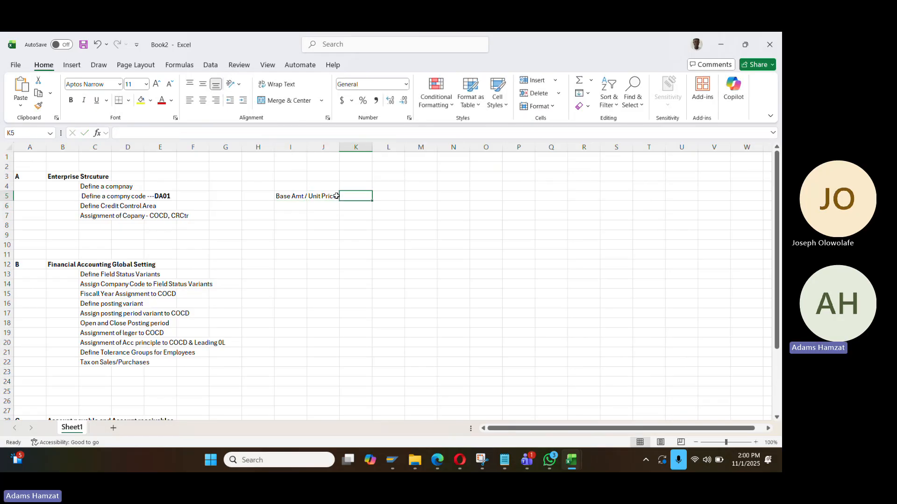
pyautogui.press('Right')
pyautogui.write('10000')
pyautogui.press('Return')
pyautogui.press('Up')
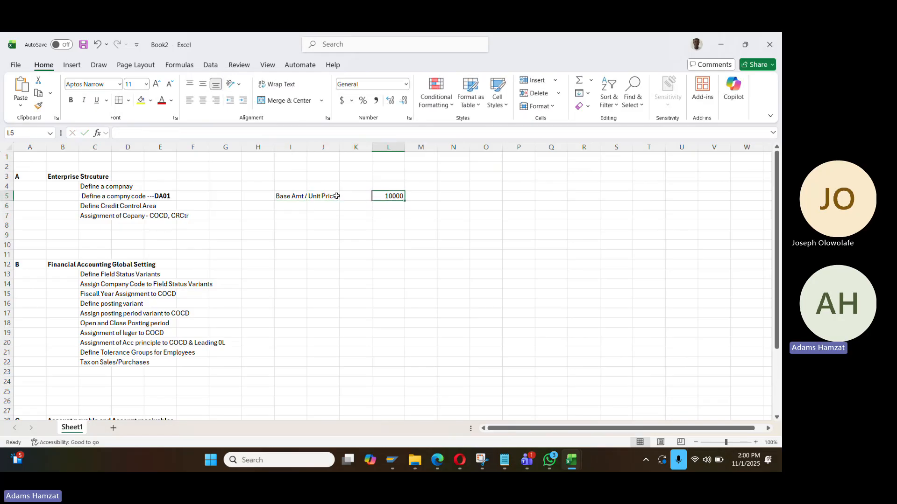
pyautogui.hotkey('ctrl', 'space')
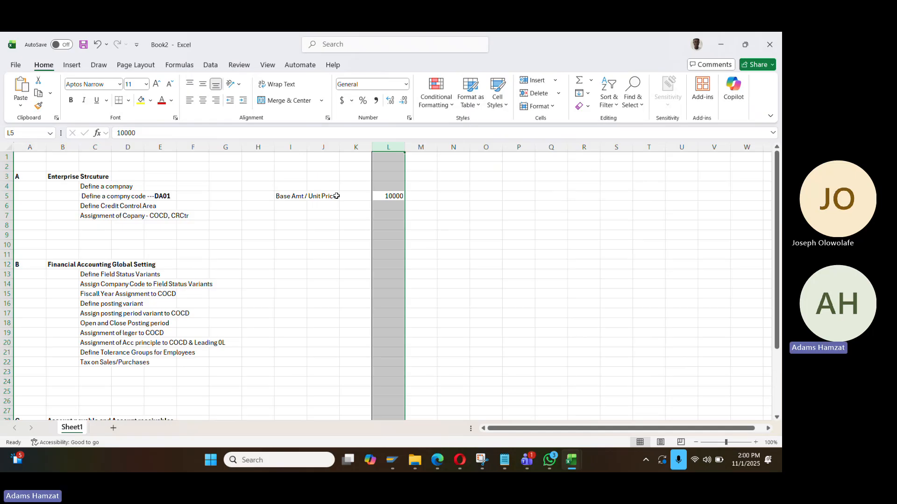
pyautogui.hotkey('ctrl', 'shift', '1')
pyautogui.press('Down')
pyautogui.press('Up')
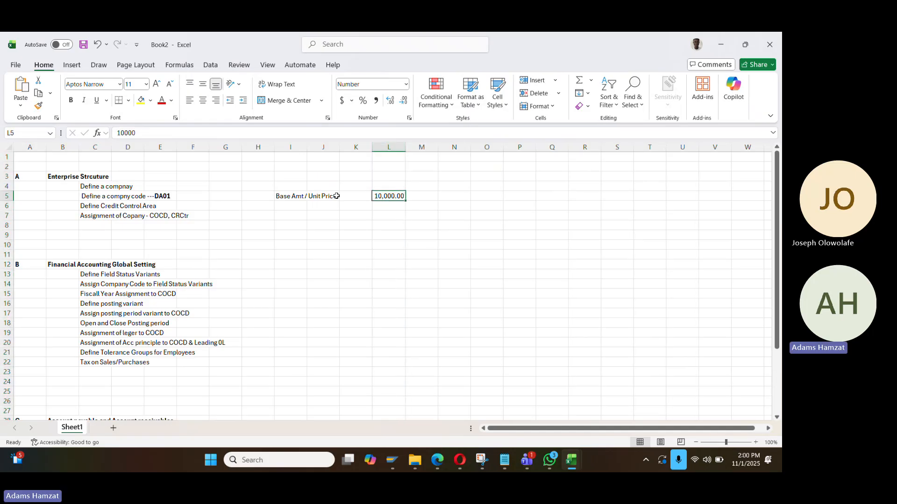
pyautogui.click(217, 138)
pyautogui.press('BackSpace')
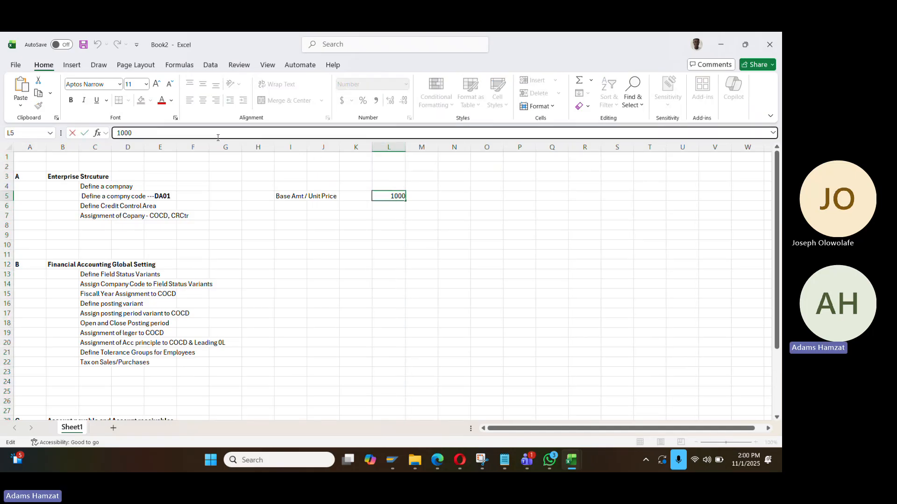
pyautogui.press('Return')
# Label I6 'Input VAT' and compute 75.00 in L6 with =0.075*L5
pyautogui.press('Left')
pyautogui.press('Left')
pyautogui.press('Left')
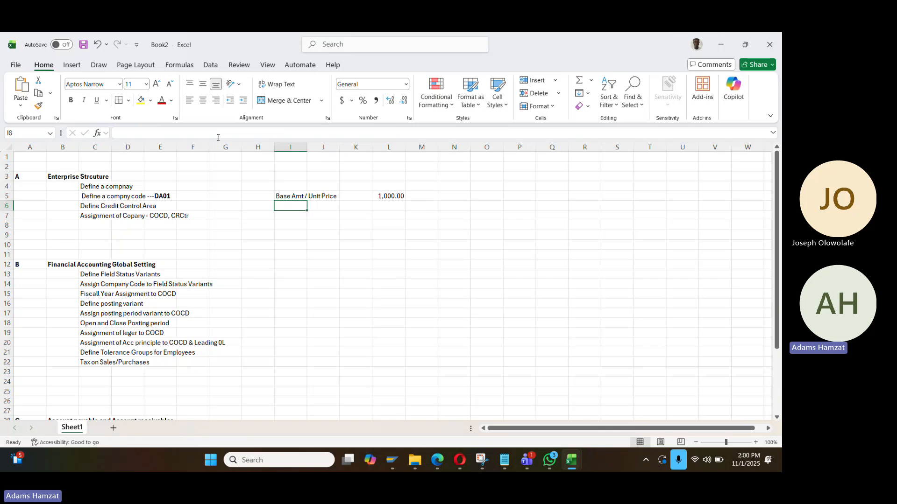
pyautogui.write('VA')
pyautogui.press('BackSpace')
pyautogui.press('BackSpace')
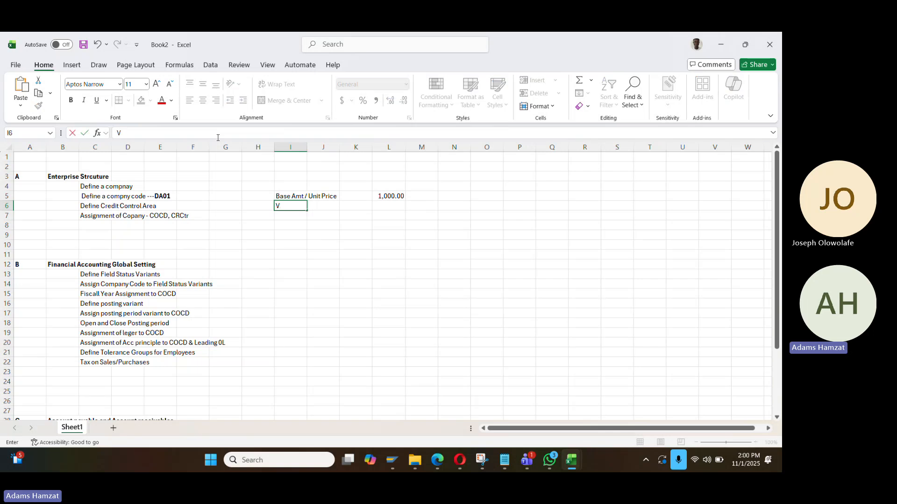
pyautogui.press('BackSpace')
pyautogui.write('Inou')
pyautogui.write('t')
pyautogui.press('BackSpace')
pyautogui.press('BackSpace')
pyautogui.press('BackSpace')
pyautogui.write('put VAT')
pyautogui.press('Tab')
pyautogui.press('Tab')
pyautogui.press('Tab')
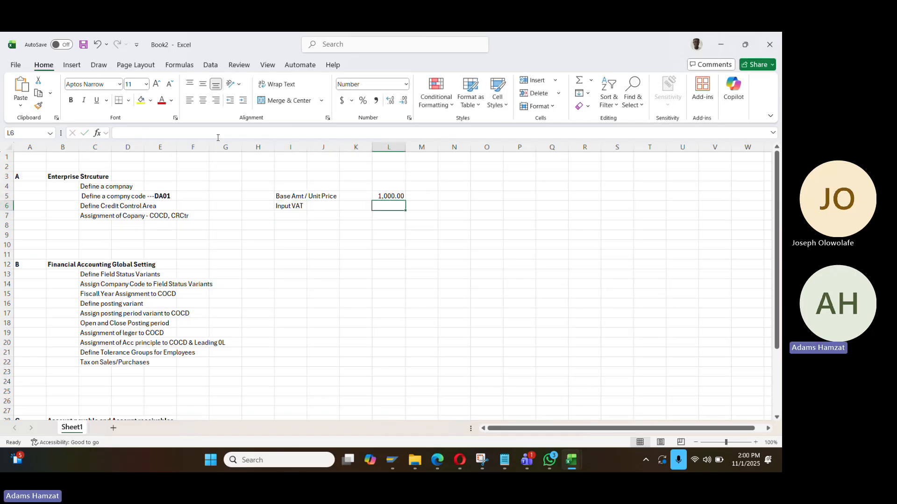
pyautogui.write('+7')
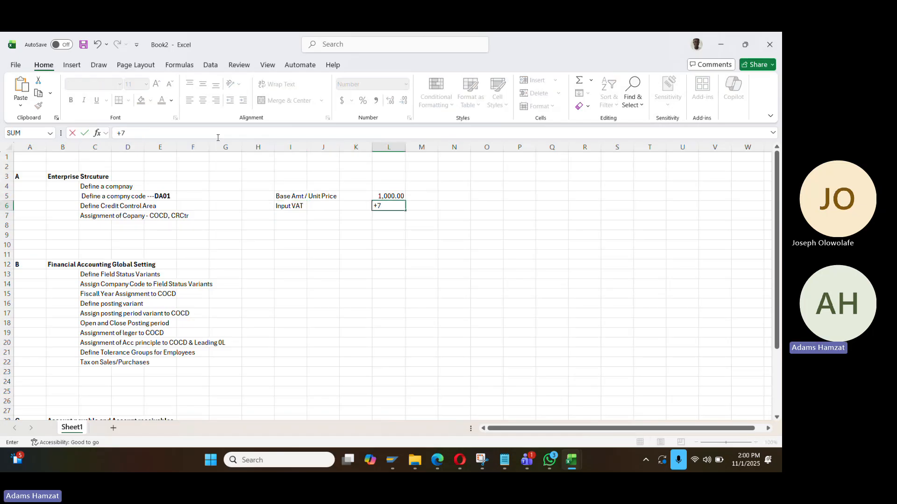
pyautogui.write('.5')
pyautogui.press('BackSpace')
pyautogui.write('0.075*')
pyautogui.click(401, 191)
pyautogui.press('Return')
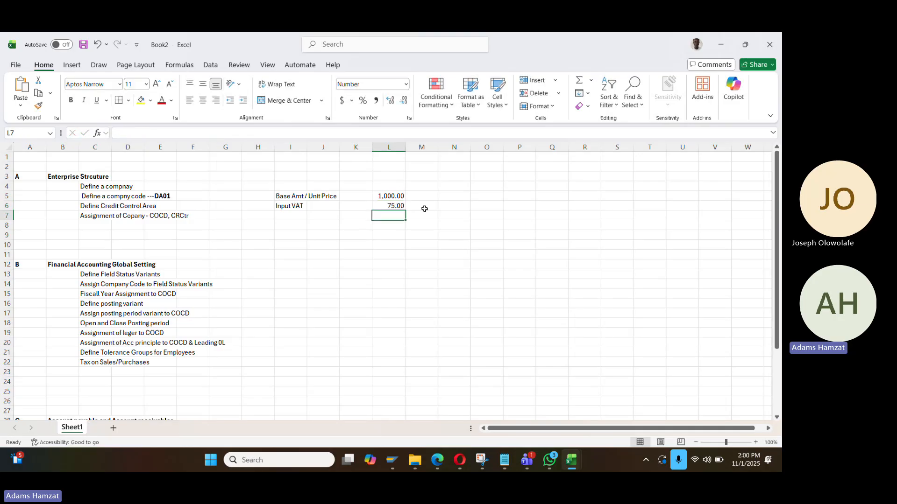
pyautogui.click(405, 208)
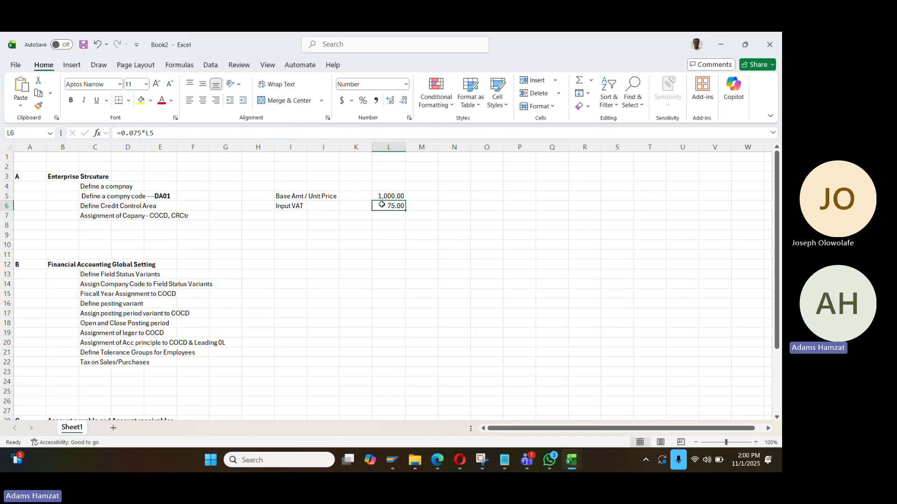
# Enter the label 'Gross AMMT' in cell I7
pyautogui.click(396, 217)
pyautogui.press('Left')
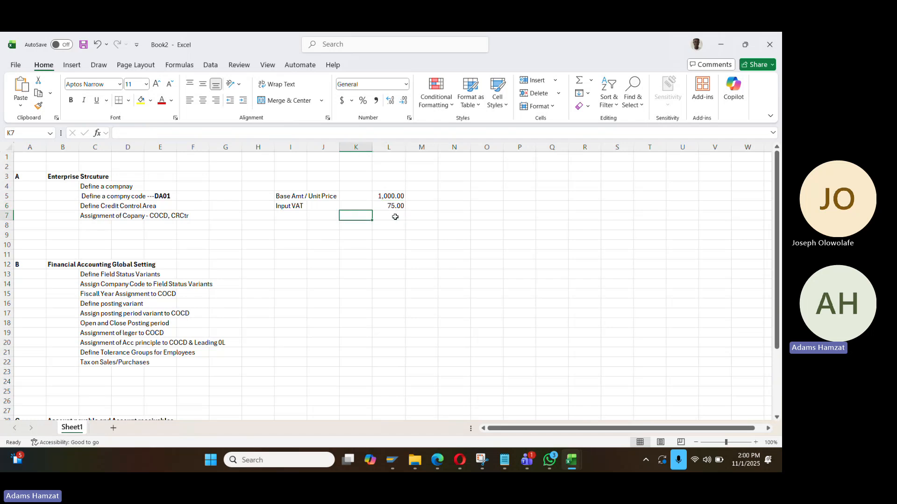
pyautogui.press('Left')
pyautogui.press('Left')
pyautogui.write('Gross')
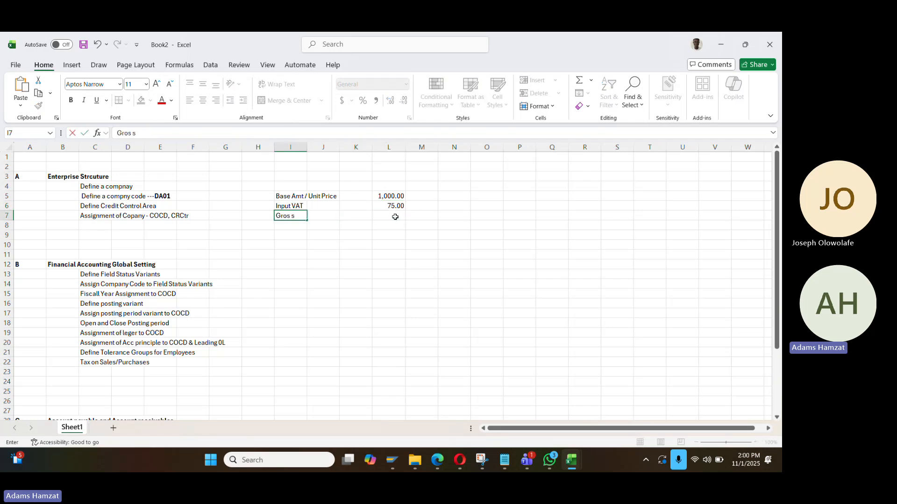
pyautogui.write(' AMMT')
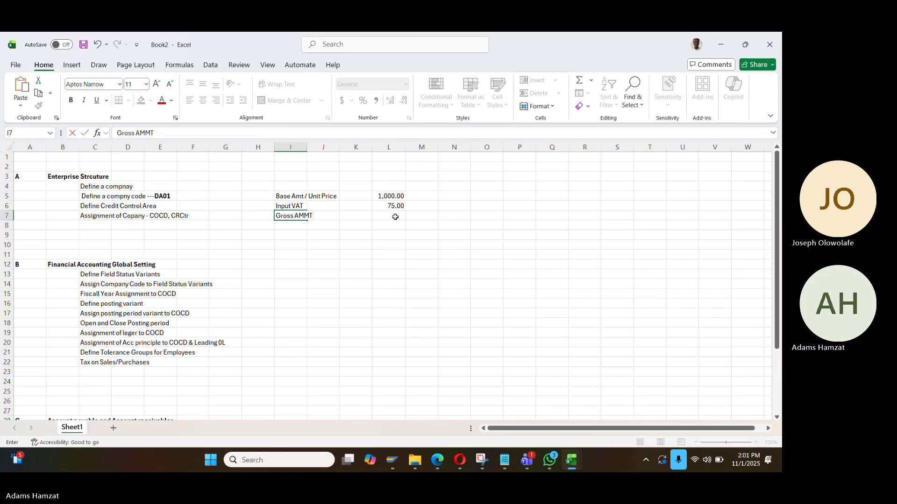
pyautogui.press('Right')
pyautogui.press('Right')
pyautogui.press('Right')
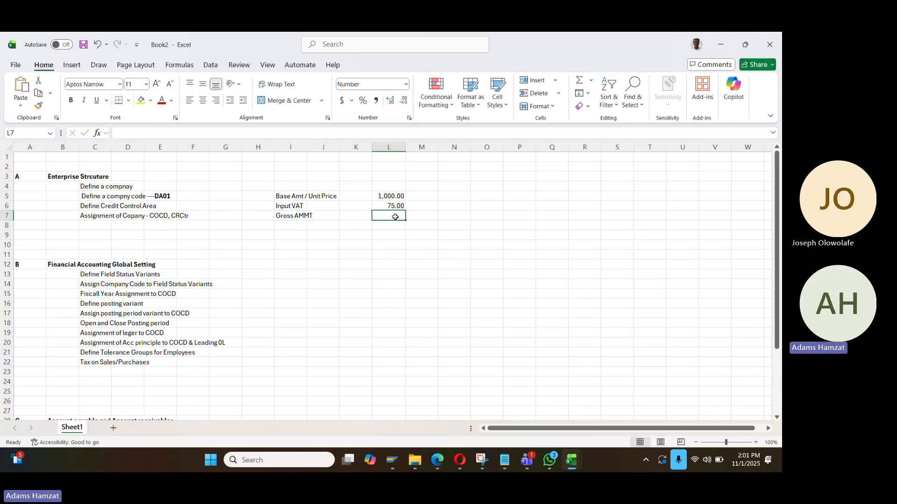
# Total L5 and L6 in L7 with =+L5+L6, giving 1,075.00 in bold
pyautogui.write('+')
pyautogui.press('Up')
pyautogui.press('Up')
pyautogui.write('+')
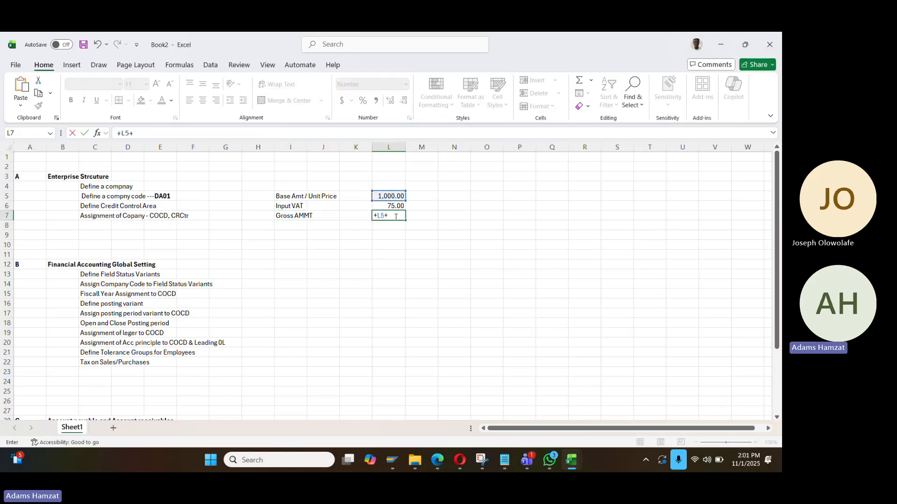
pyautogui.press('Up')
pyautogui.press('Return')
pyautogui.press('Up')
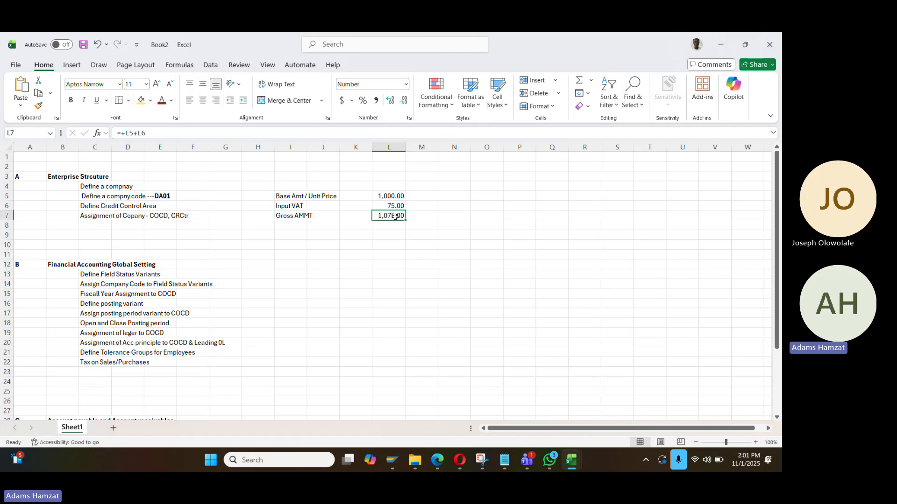
pyautogui.click(391, 227)
pyautogui.press('Up')
pyautogui.hotkey('ctrl', 'b')
pyautogui.click(297, 225)
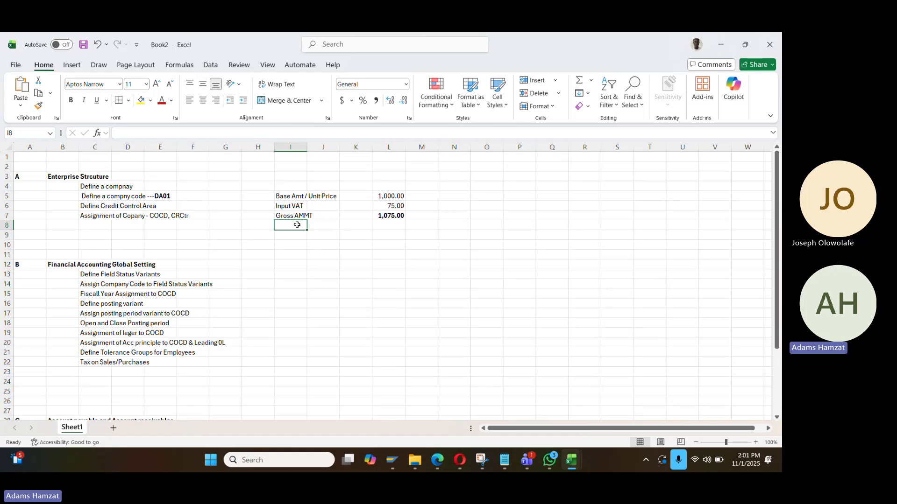
# Label I8 'Deduct VAT' and enter =+L6 in L8, giving 75.00
pyautogui.write('DE')
pyautogui.write('SCR')
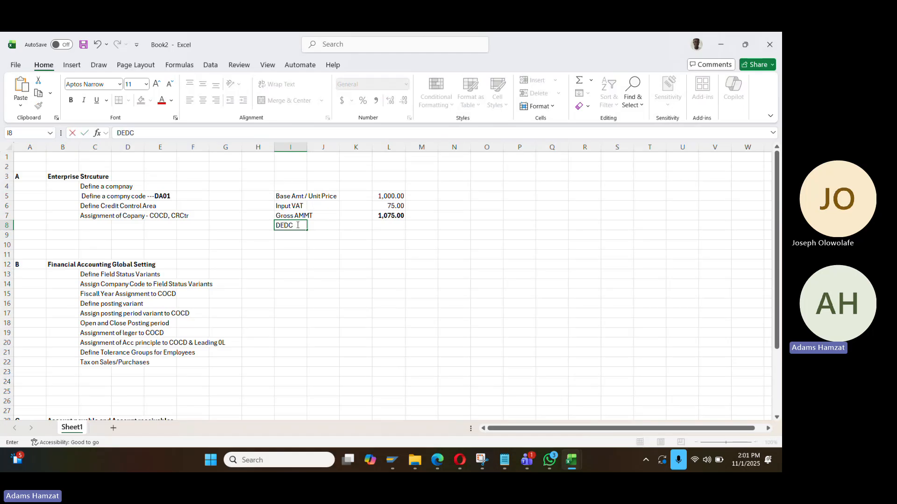
pyautogui.press('BackSpace')
pyautogui.press('BackSpace')
pyautogui.press('BackSpace')
pyautogui.press('BackSpace')
pyautogui.write('educt VAT')
pyautogui.press('Return')
pyautogui.press('Right')
pyautogui.press('Right')
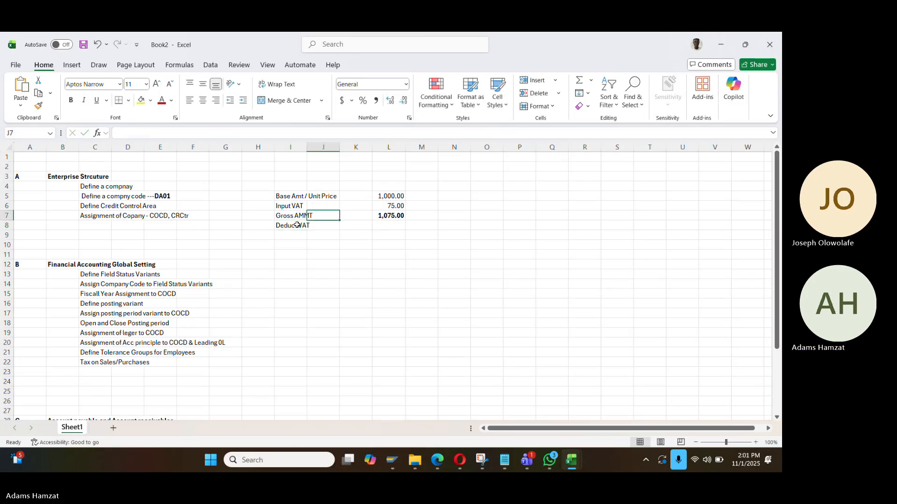
pyautogui.press('Right')
pyautogui.press('Up')
pyautogui.write('+')
pyautogui.press('Up')
pyautogui.press('Up')
pyautogui.press('Up')
pyautogui.press('Down')
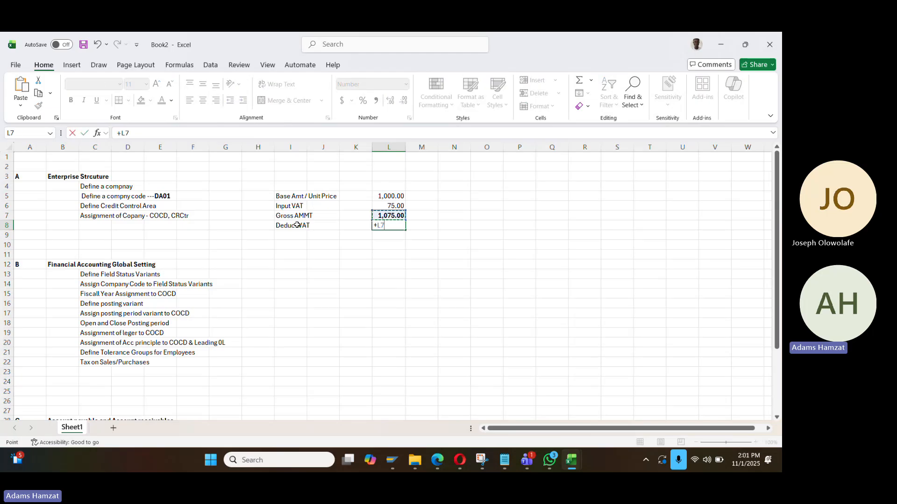
pyautogui.press('Return')
# Copy the label to I9 as 'Deduct WHT' and enter =+0.05*L5 in L9, giving 50.00
pyautogui.press('Left')
pyautogui.press('Left')
pyautogui.press('Left')
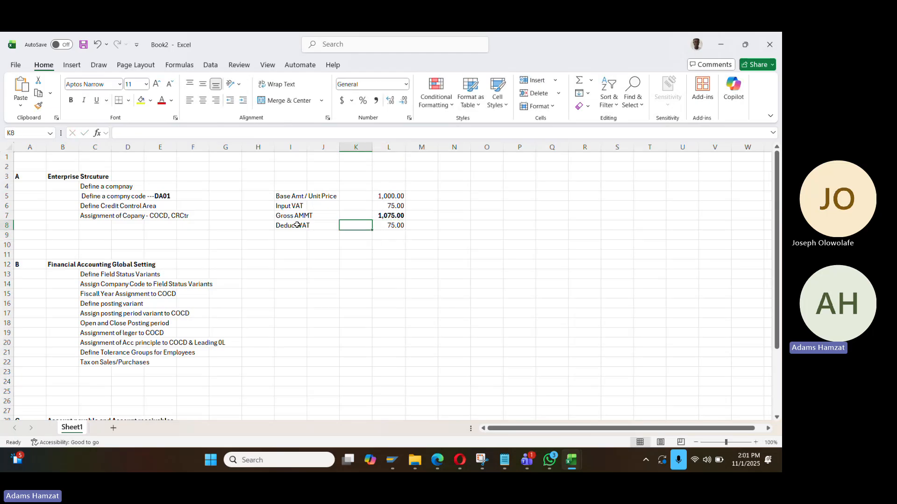
pyautogui.press('Up')
pyautogui.hotkey('ctrl', 'c')
pyautogui.press('Down')
pyautogui.hotkey('ctrl', 'v')
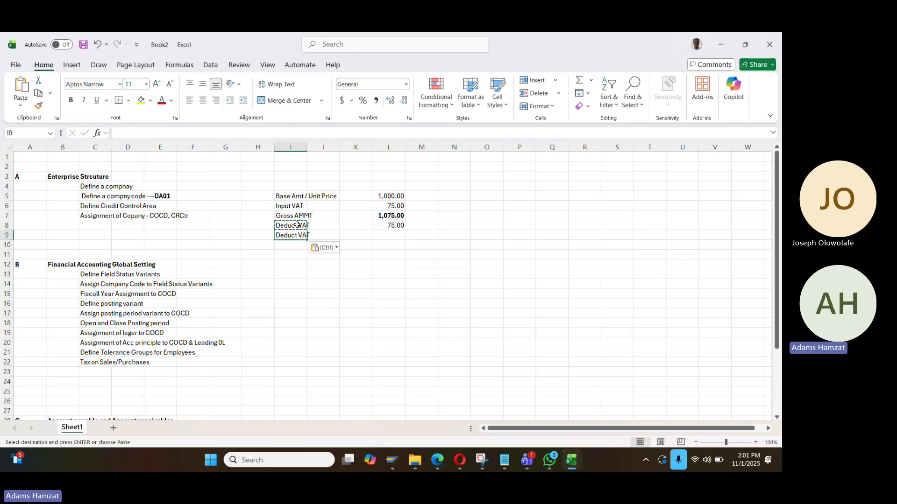
pyautogui.click(173, 129)
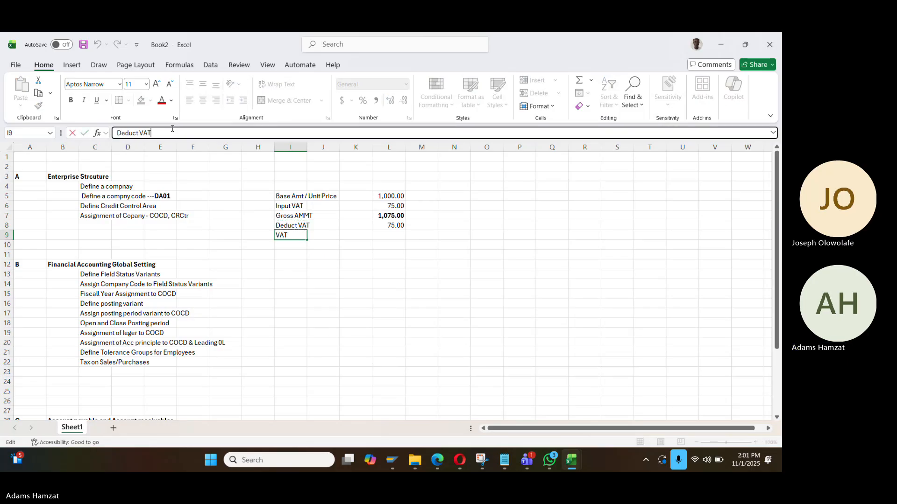
pyautogui.press('BackSpace')
pyautogui.press('BackSpace')
pyautogui.press('BackSpace')
pyautogui.write('WHT')
pyautogui.press('Return')
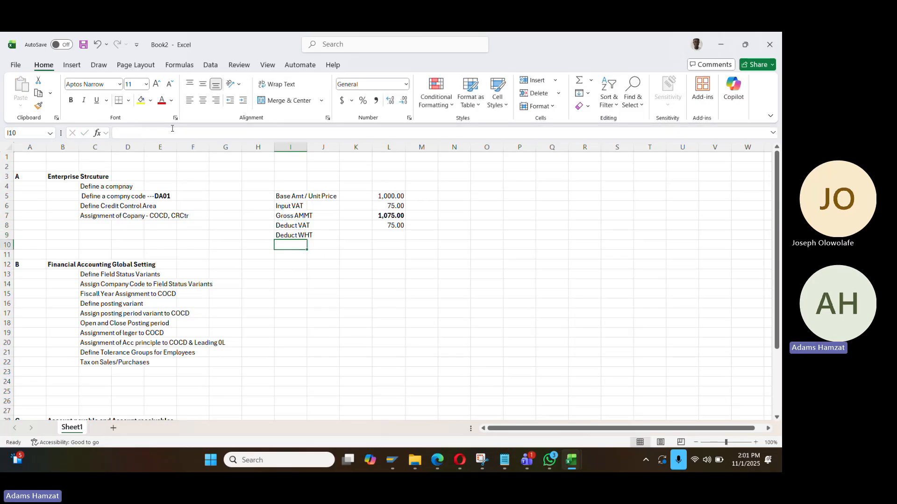
pyautogui.press('Up')
pyautogui.press('Right')
pyautogui.press('Right')
pyautogui.press('Right')
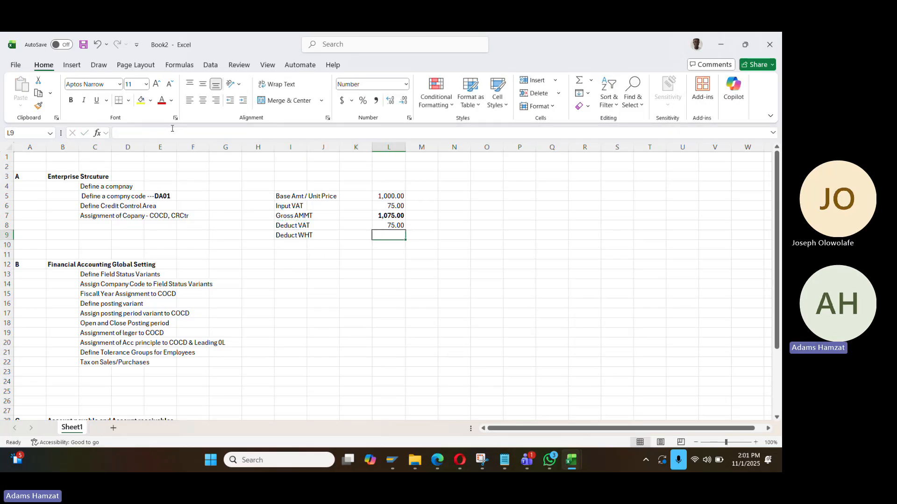
pyautogui.write('+0.05*')
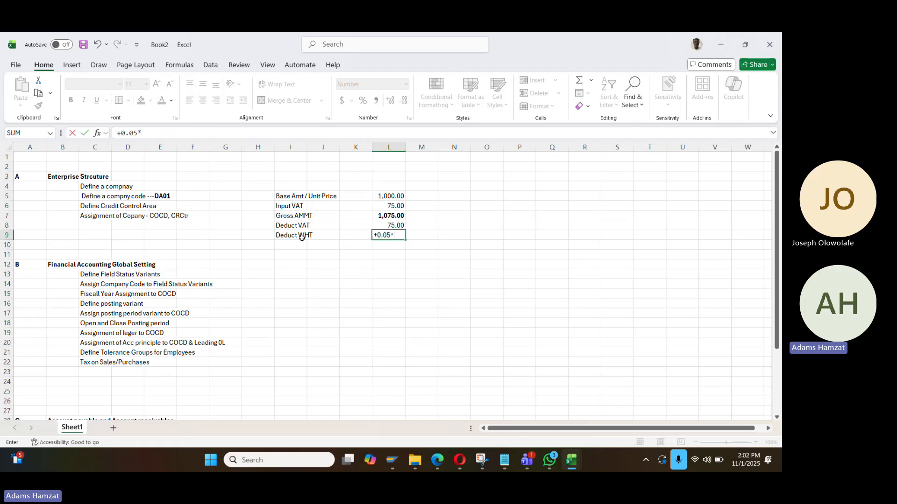
pyautogui.click(388, 194)
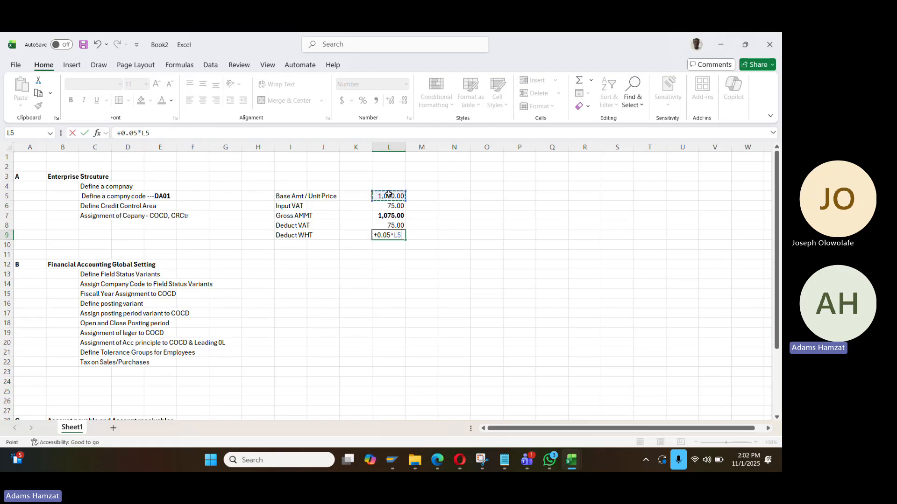
pyautogui.press('Return')
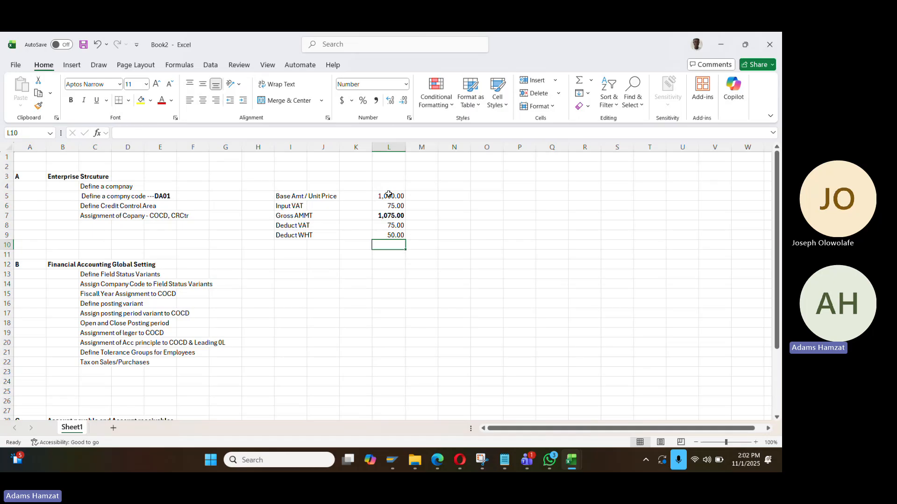
# Label I10 'NET Payable' and compute =+L7-L8-L9 in L10, giving 950.00
pyautogui.press('Left')
pyautogui.press('Left')
pyautogui.press('Left')
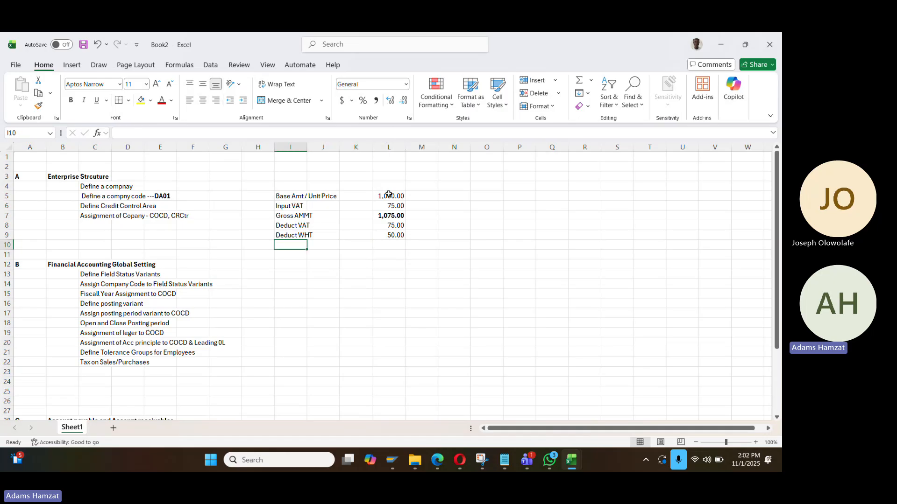
pyautogui.write('NA')
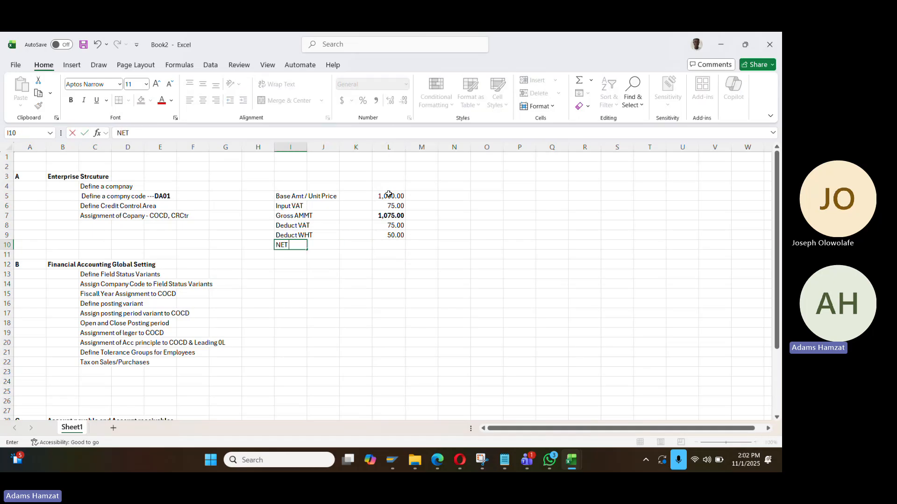
pyautogui.write('T Payable')
pyautogui.press('Return')
pyautogui.press('Up')
pyautogui.press('Right')
pyautogui.press('Right')
pyautogui.press('Right')
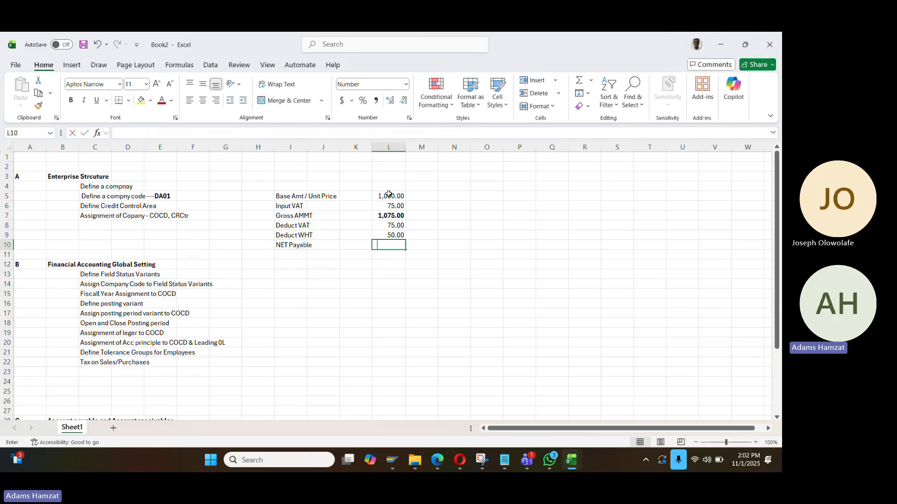
pyautogui.write('+')
pyautogui.press('Up')
pyautogui.press('Up')
pyautogui.press('Up')
pyautogui.press('Up')
pyautogui.press('Down')
pyautogui.write('-')
pyautogui.press('Up')
pyautogui.press('Up')
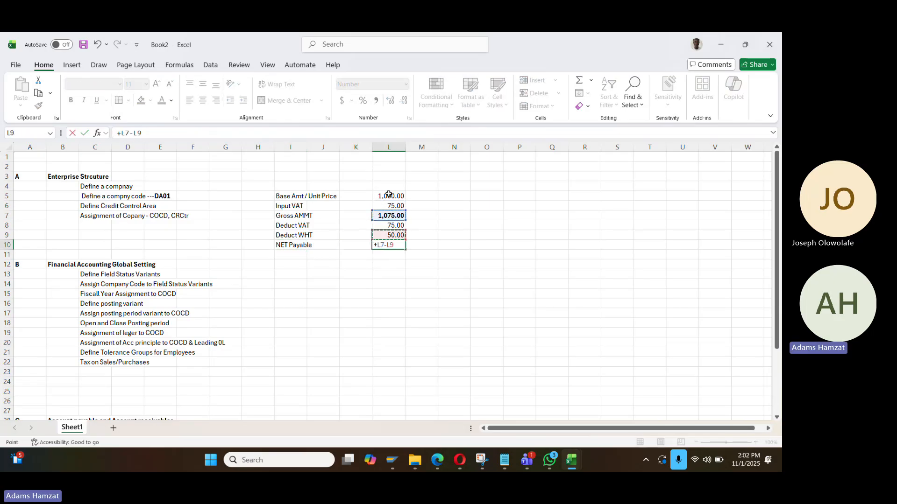
pyautogui.write('-')
pyautogui.press('Up')
pyautogui.press('Return')
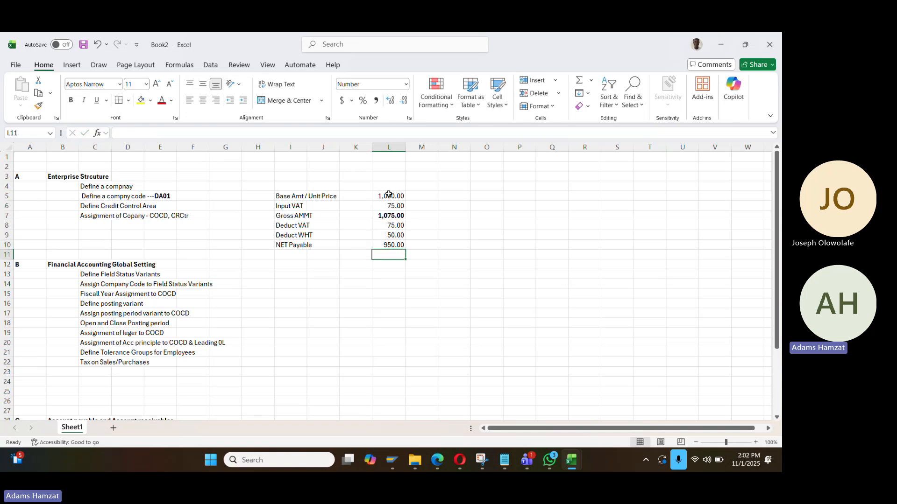
# Format the 950.00 net payable amount bold with a yellow fill
pyautogui.press('Up')
pyautogui.hotkey('ctrl', 'b')
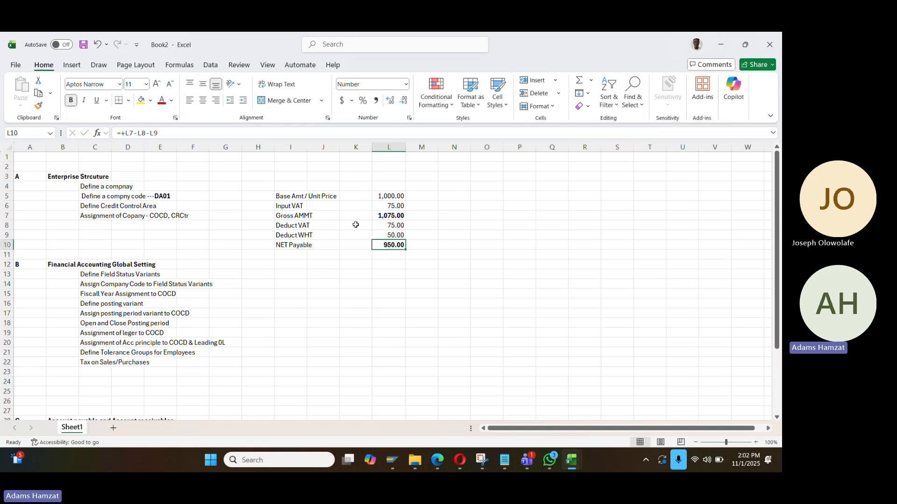
pyautogui.click(141, 100)
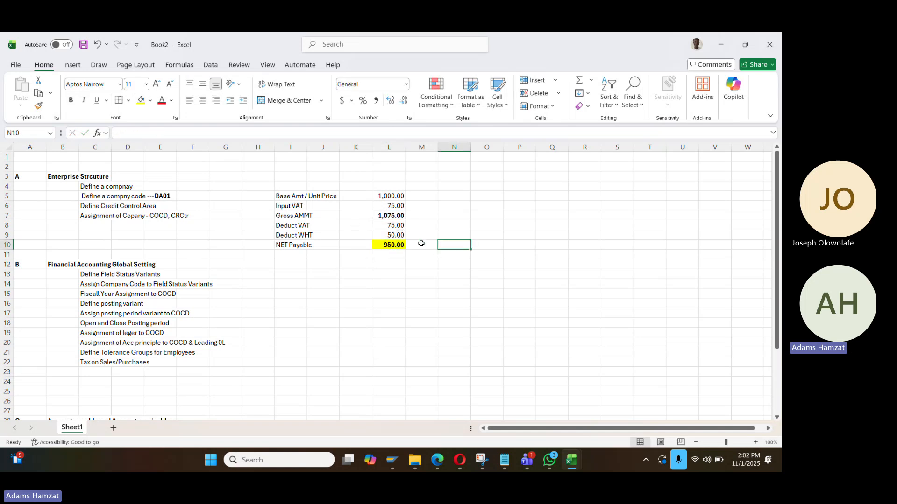
pyautogui.click(298, 176)
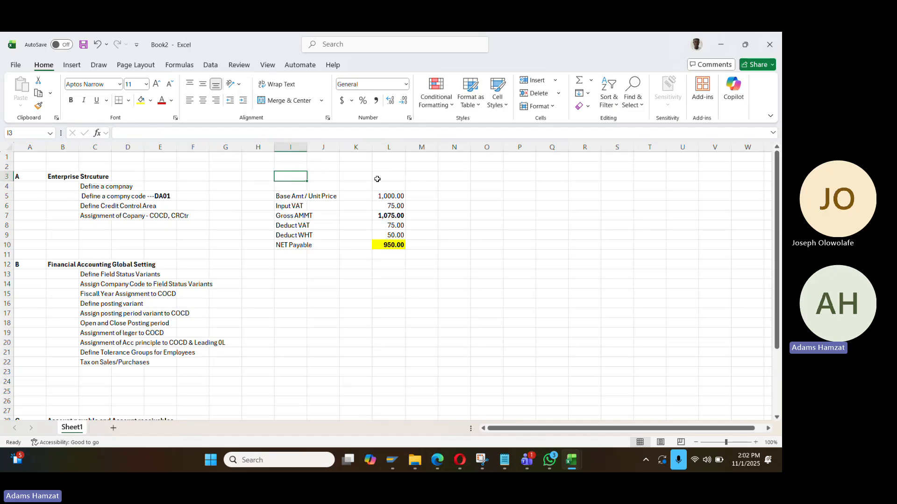
pyautogui.click(401, 244)
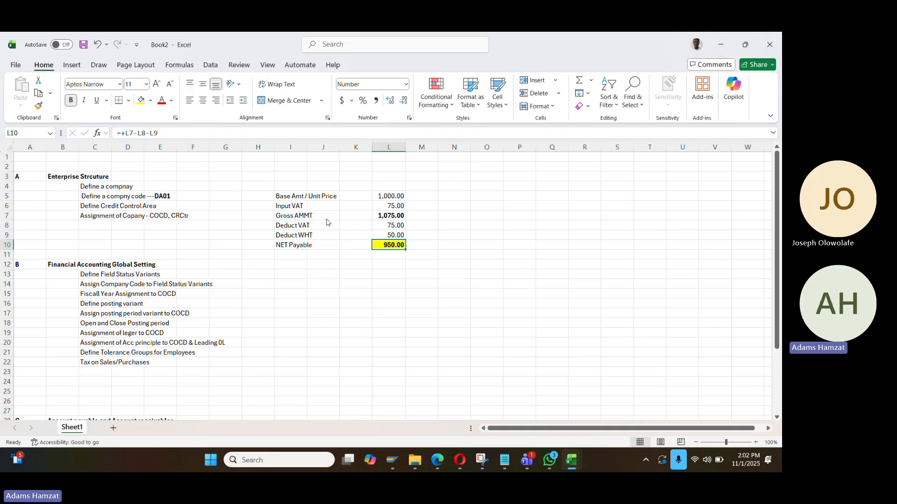
pyautogui.hotkey('alt', 'Tab')
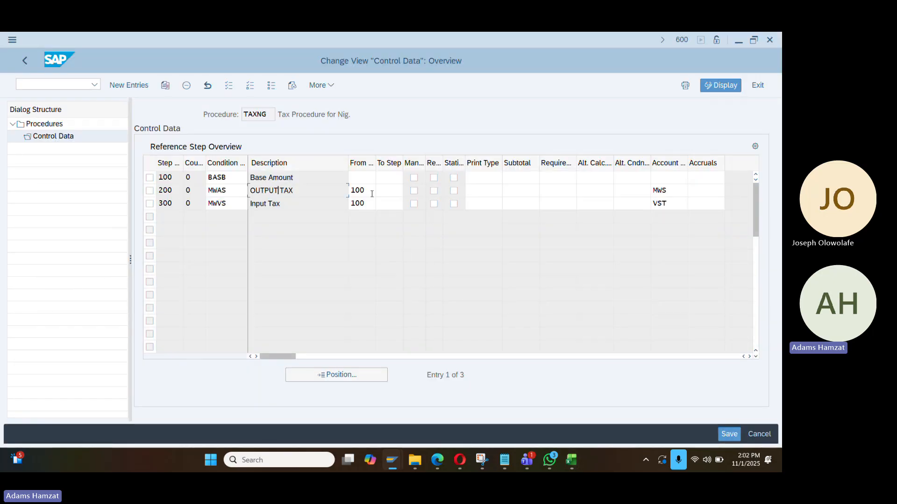
# Review TAXNG's MWS and VST account keys and open F4 help on Input Tax's key
pyautogui.press('Tab')
pyautogui.click(150, 191)
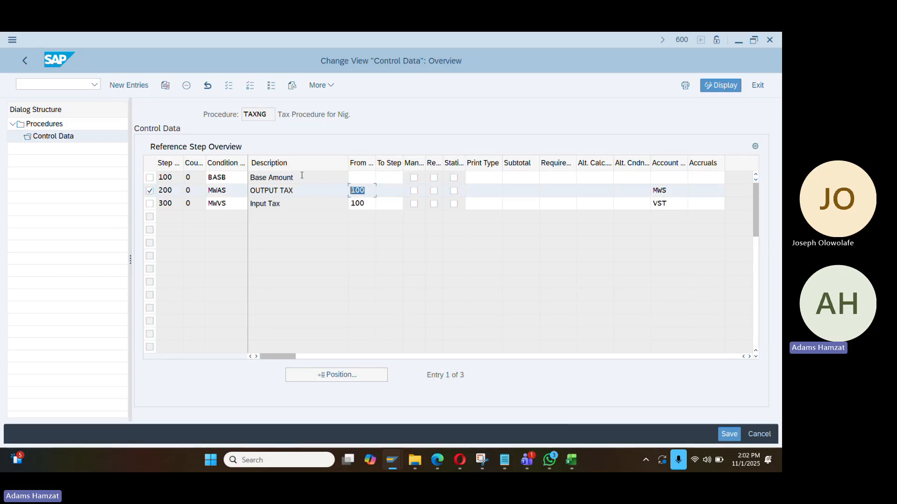
pyautogui.click(234, 177)
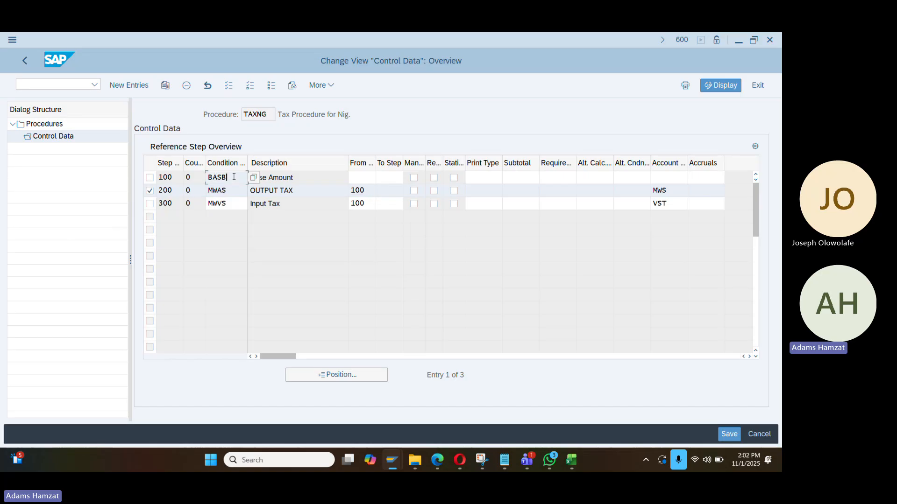
pyautogui.doubleClick(371, 200)
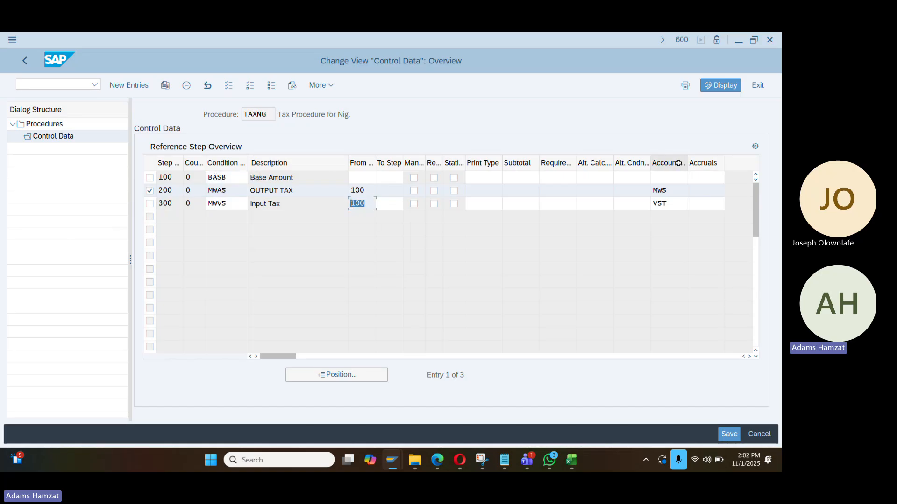
pyautogui.click(673, 191)
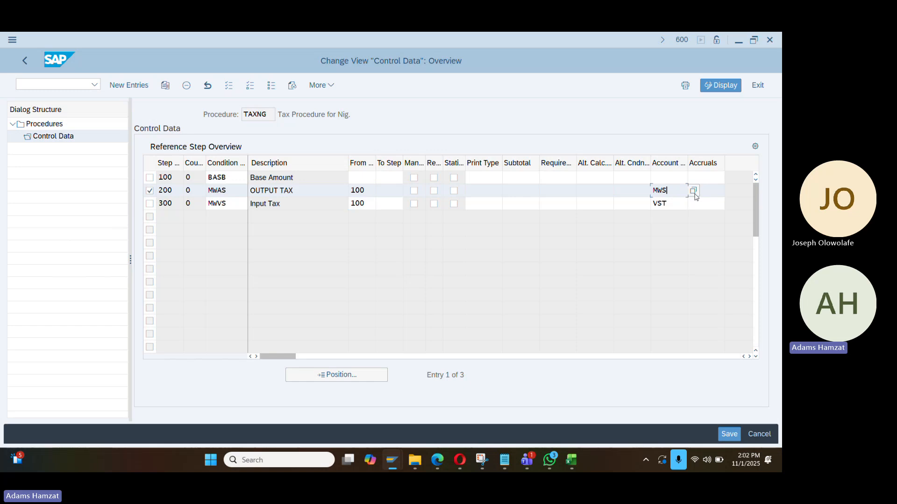
pyautogui.click(674, 204)
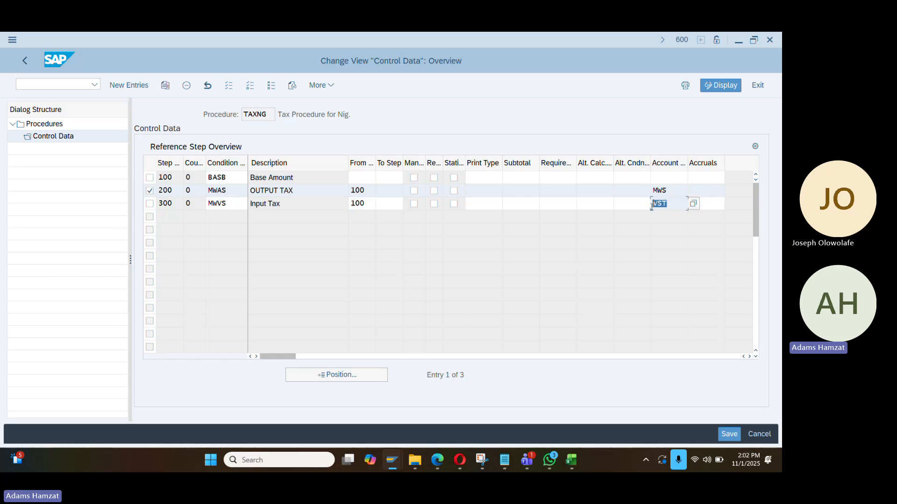
pyautogui.click(675, 191)
pyautogui.click(677, 205)
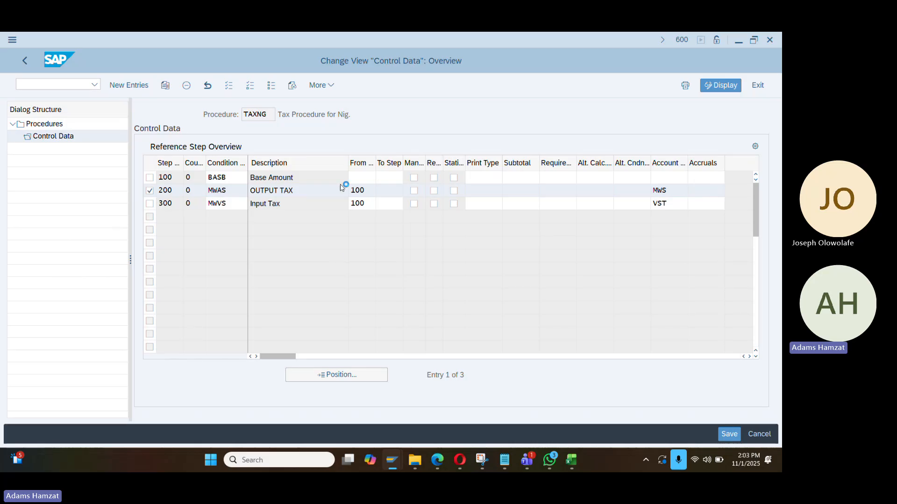
pyautogui.press('F4')
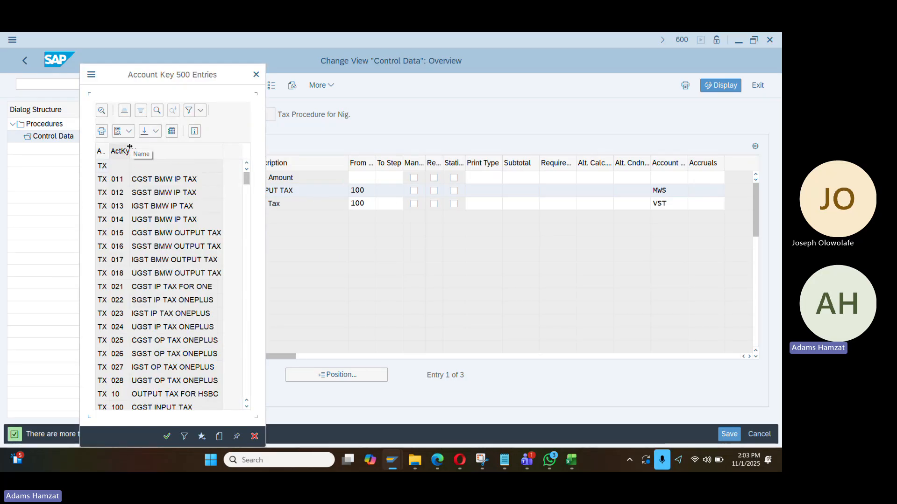
# Remove the account key list filter and search it for VST, finding no hits
pyautogui.click(189, 111)
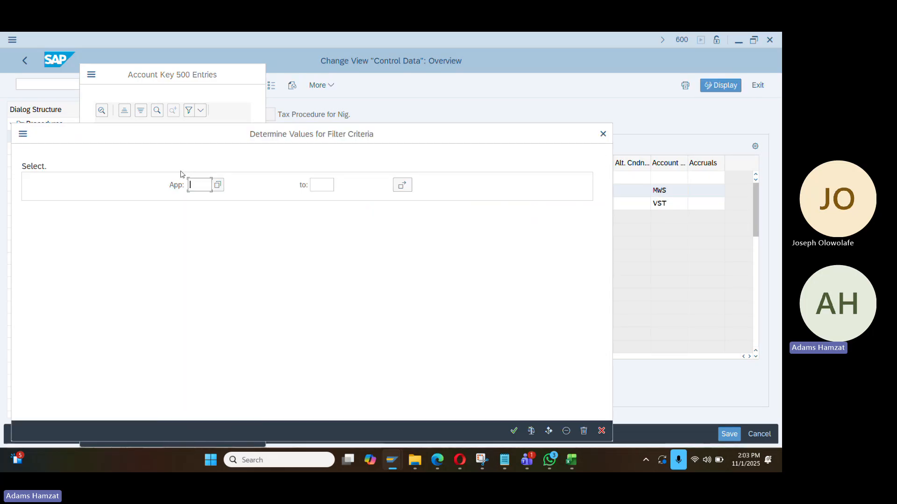
pyautogui.write('vst')
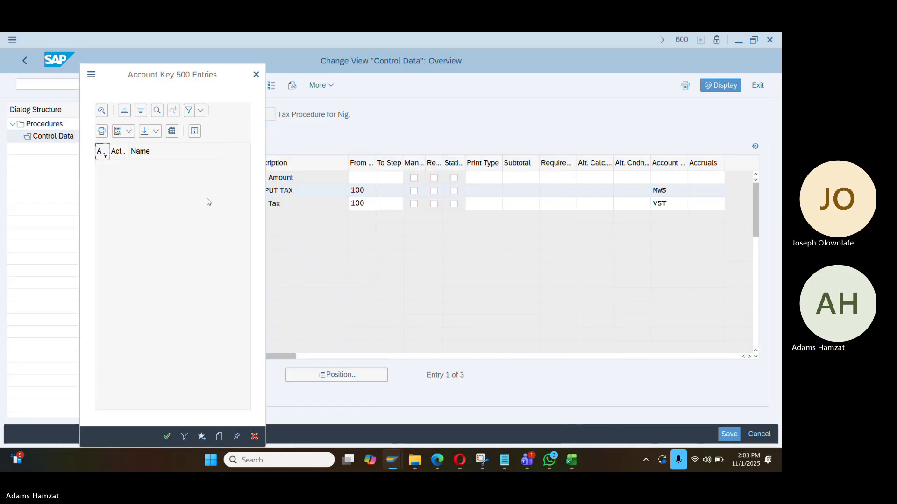
pyautogui.click(200, 110)
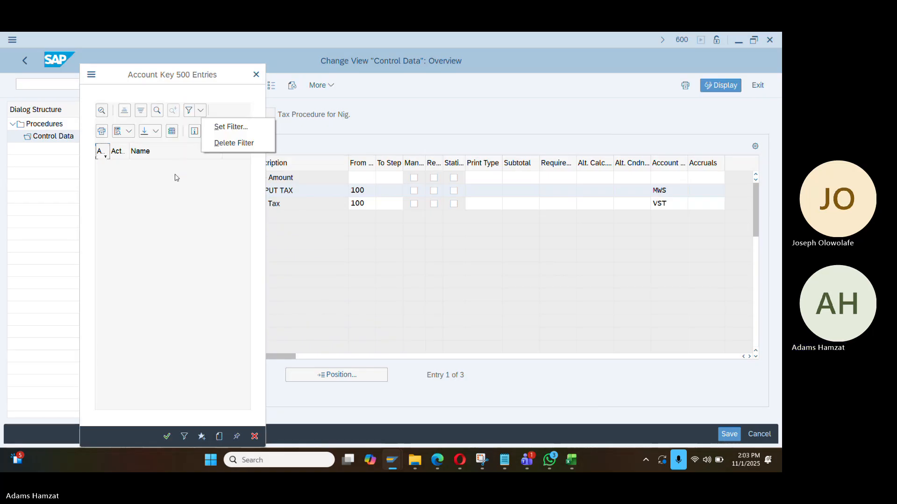
pyautogui.click(219, 143)
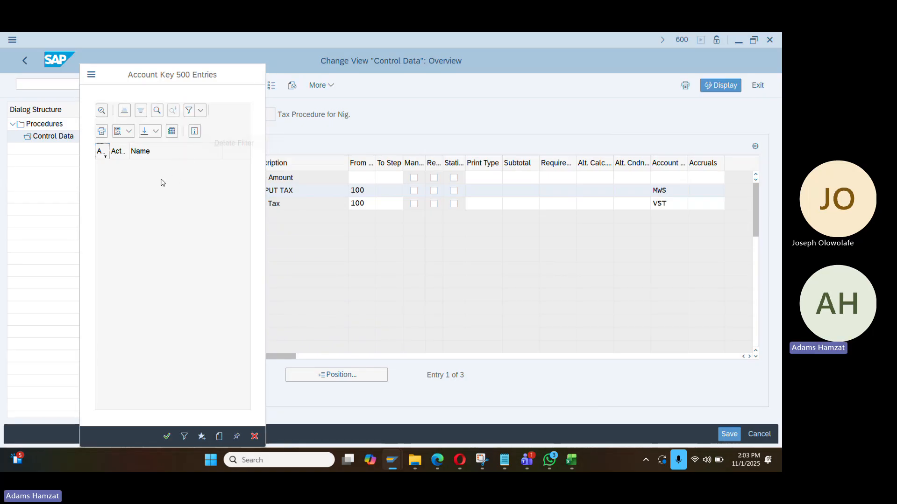
pyautogui.click(157, 111)
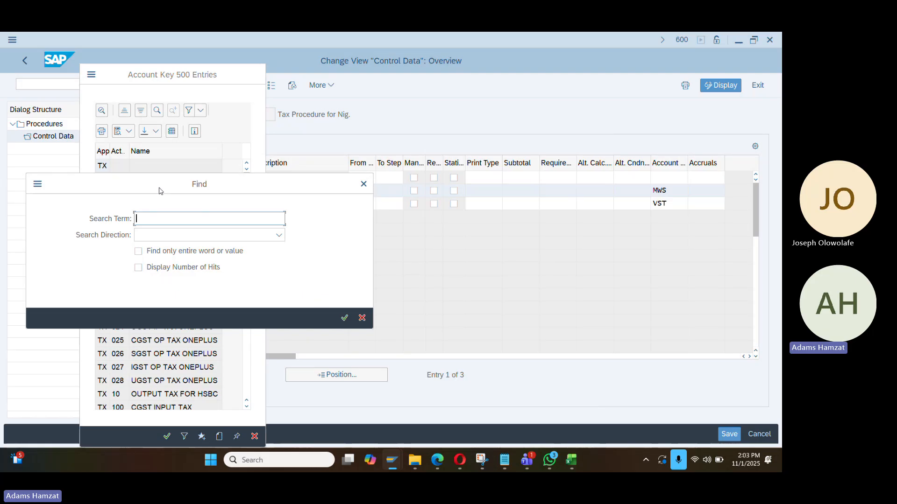
pyautogui.press('Return')
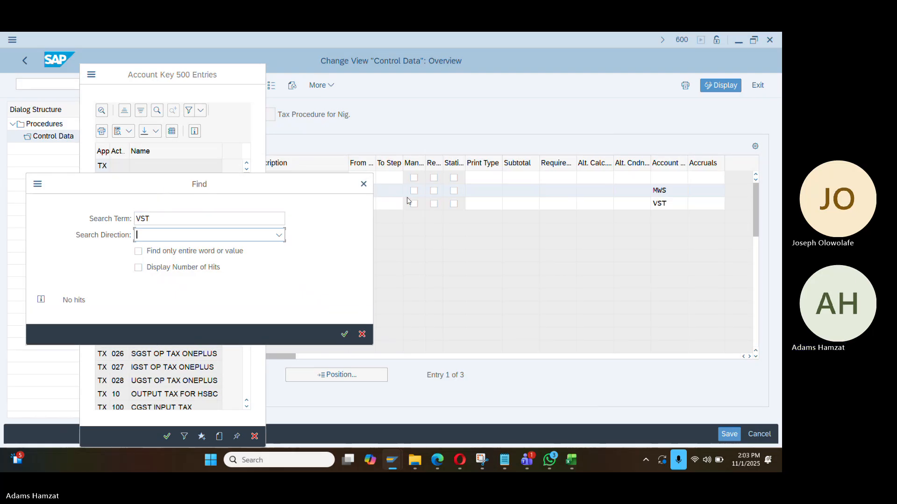
pyautogui.click(364, 184)
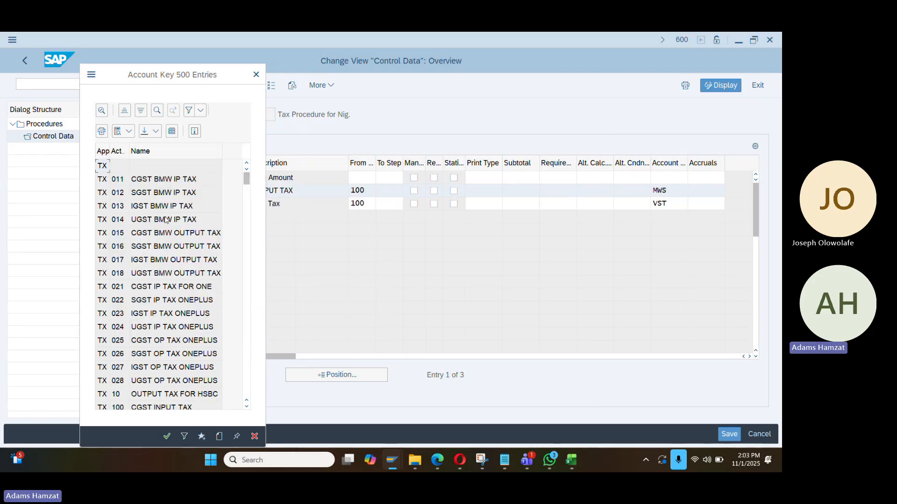
pyautogui.scroll(-10, 163, 244)
pyautogui.scroll(10, 155, 224)
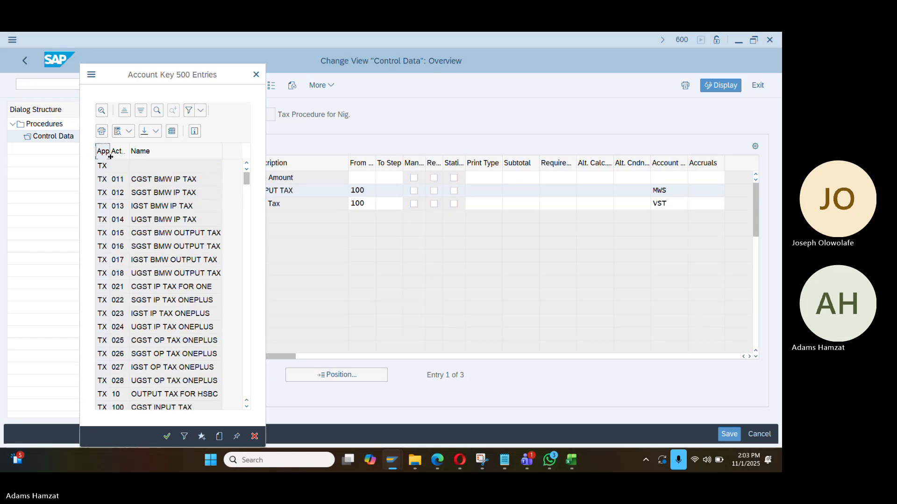
pyautogui.scroll(-15, 147, 214)
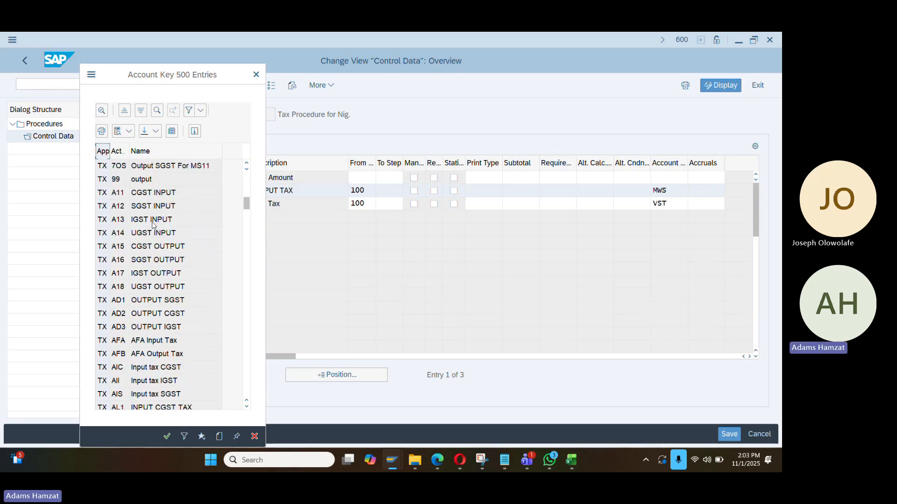
pyautogui.moveTo(247, 233); pyautogui.dragTo(246, 326)
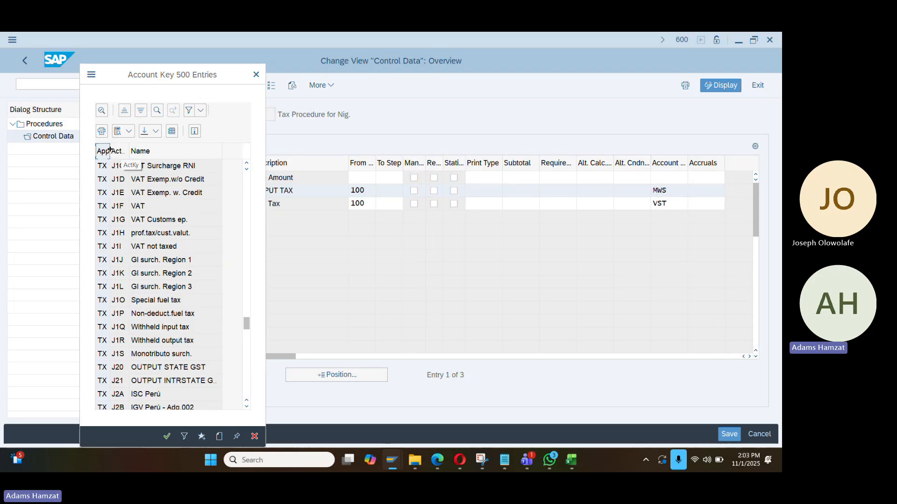
pyautogui.moveTo(110, 151); pyautogui.dragTo(179, 151)
pyautogui.scroll(-2, 169, 302)
pyautogui.scroll(-10, 220, 327)
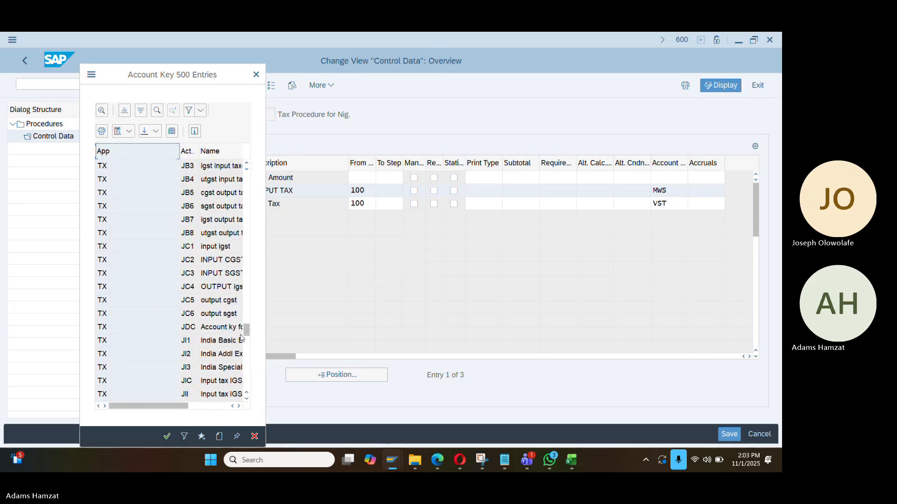
pyautogui.moveTo(246, 333); pyautogui.dragTo(248, 389)
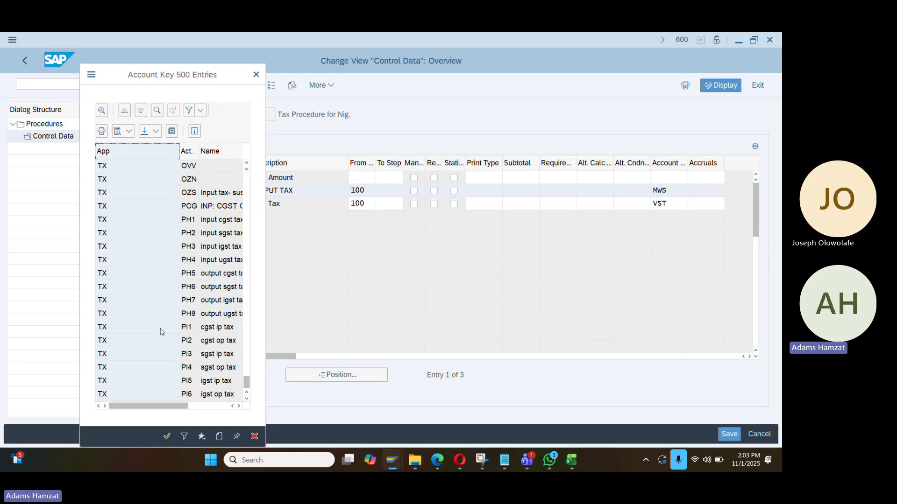
pyautogui.scroll(10, 160, 330)
pyautogui.scroll(10, 148, 280)
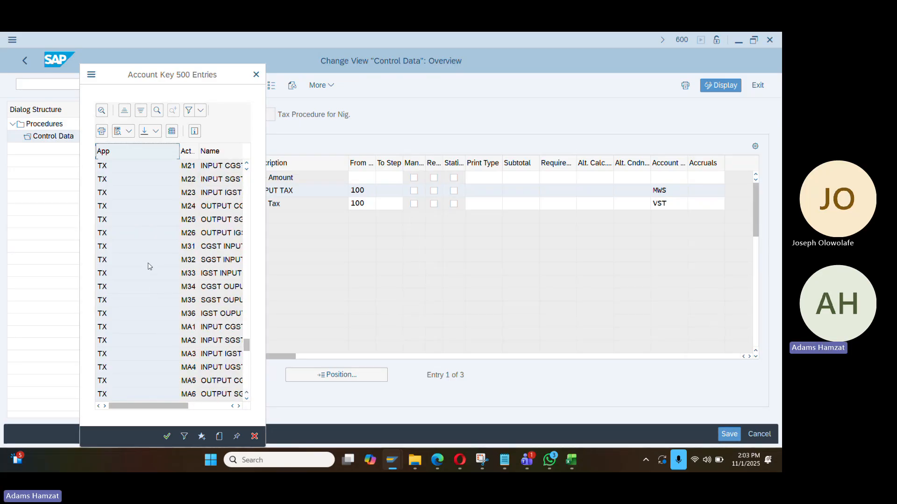
# Filter the account key list on ActKy VST, which returns an empty list
pyautogui.click(102, 110)
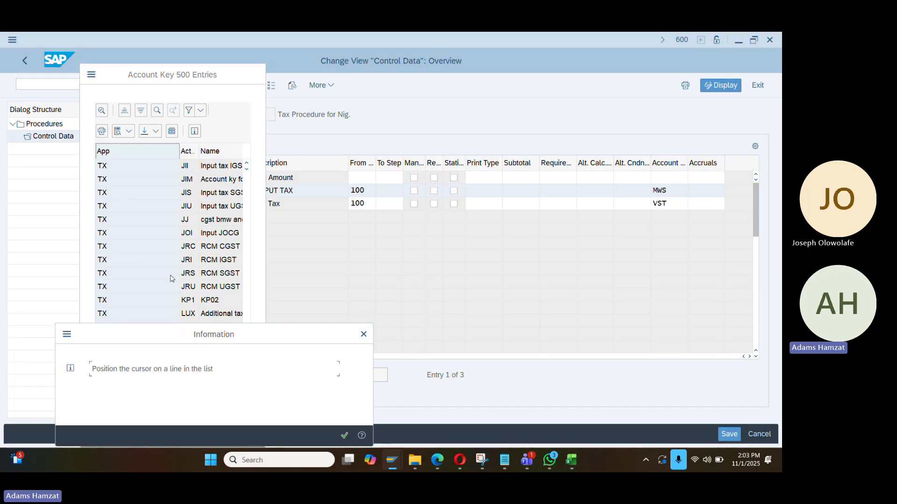
pyautogui.press('Return')
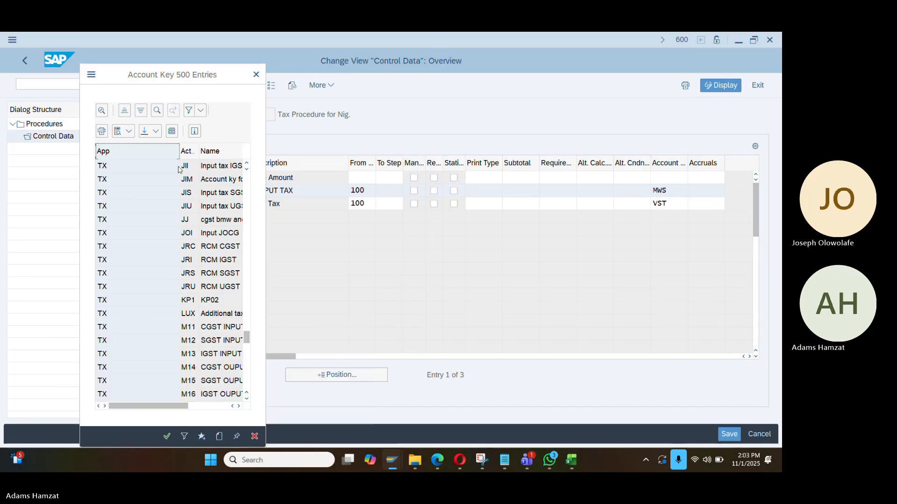
pyautogui.click(187, 151)
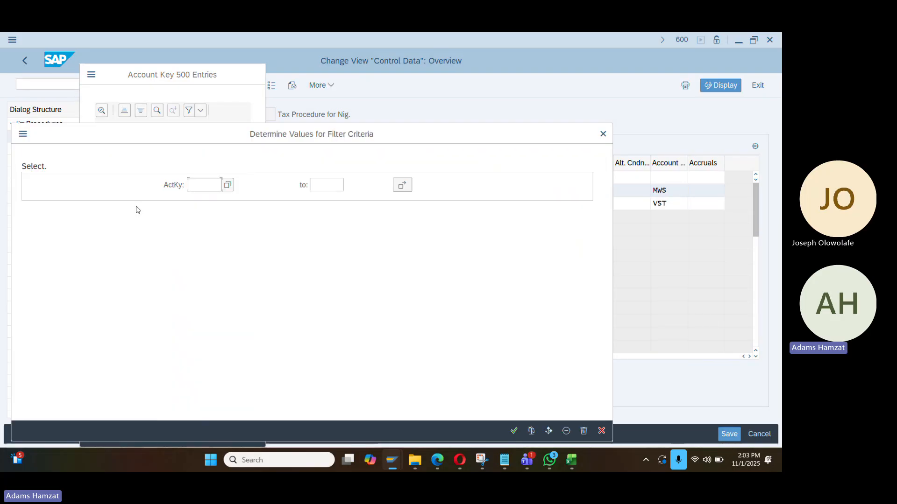
pyautogui.write('vst')
pyautogui.press('Return')
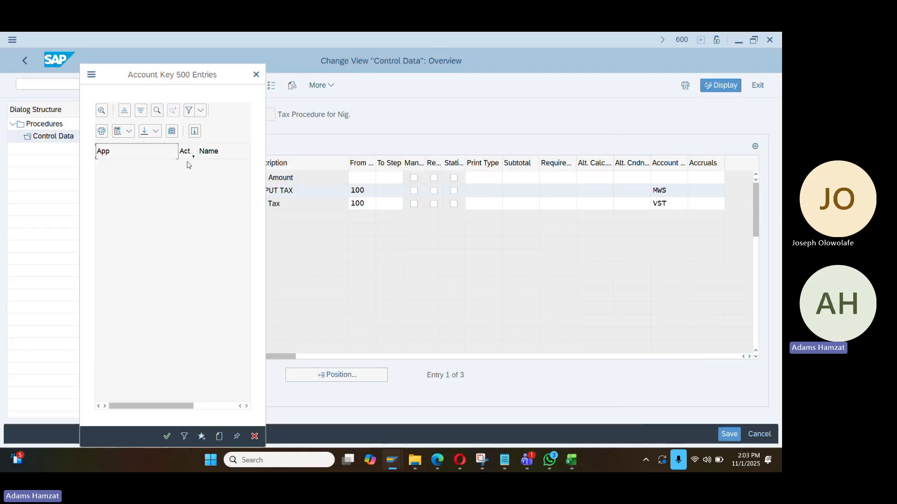
pyautogui.click(191, 152)
pyautogui.click(189, 110)
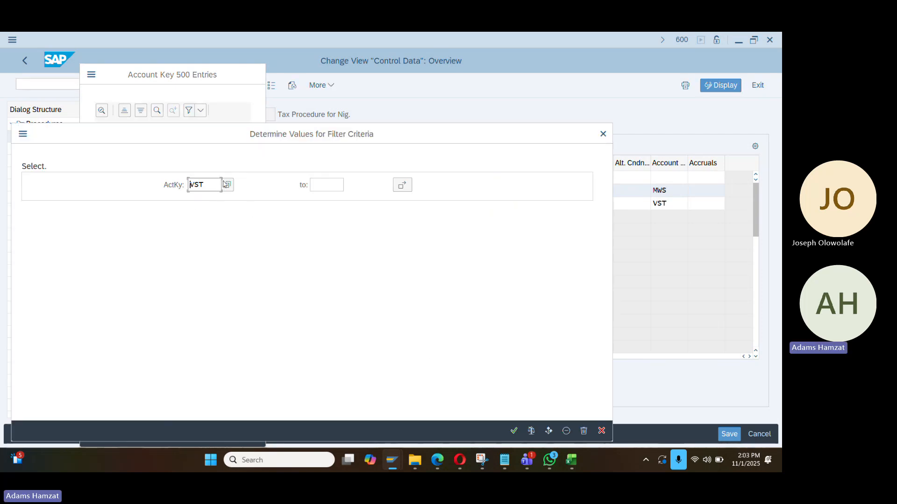
pyautogui.click(229, 186)
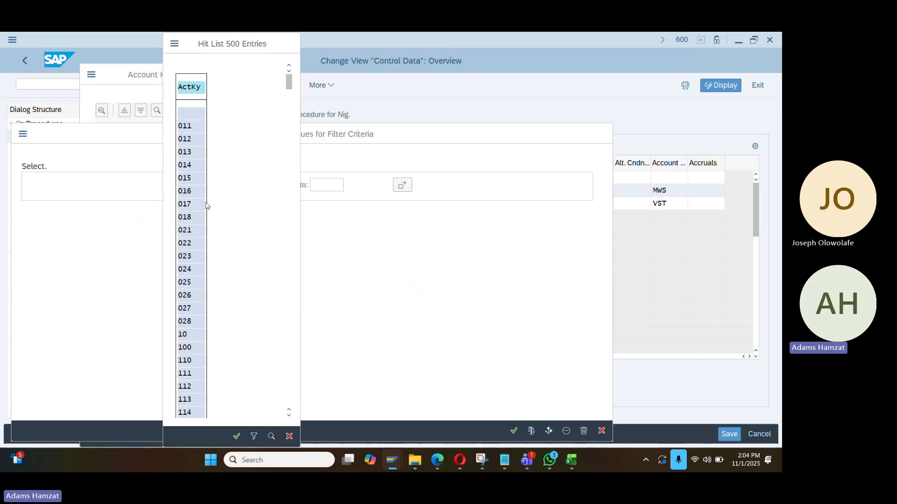
pyautogui.click(291, 44)
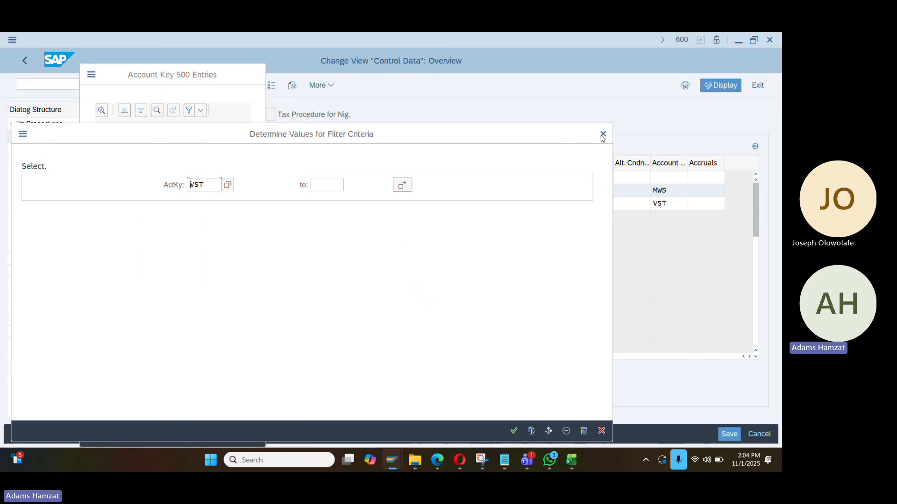
pyautogui.press('Return')
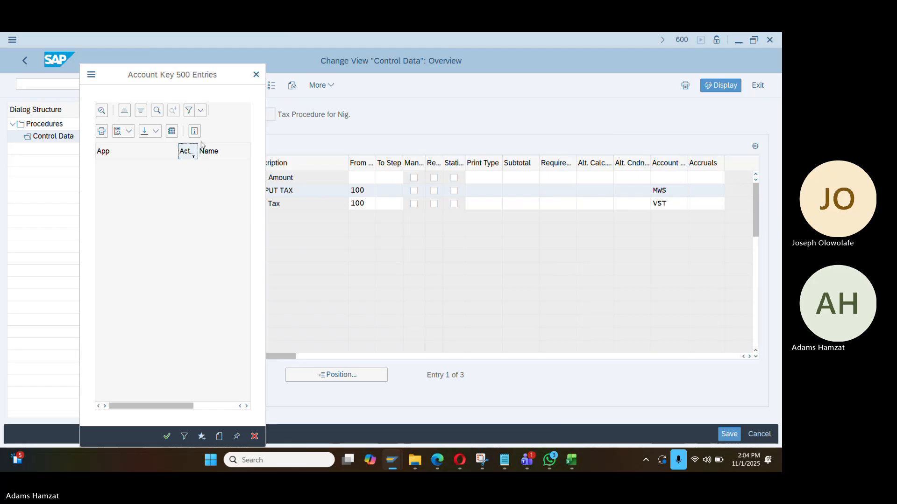
pyautogui.click(256, 75)
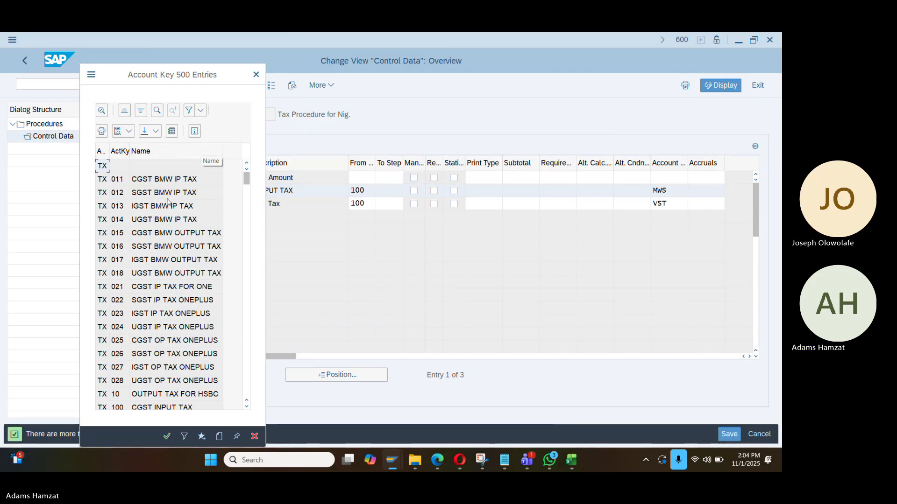
# Search the account key list once more, find no VST, and close the lookup
pyautogui.click(179, 211)
pyautogui.doubleClick(155, 181)
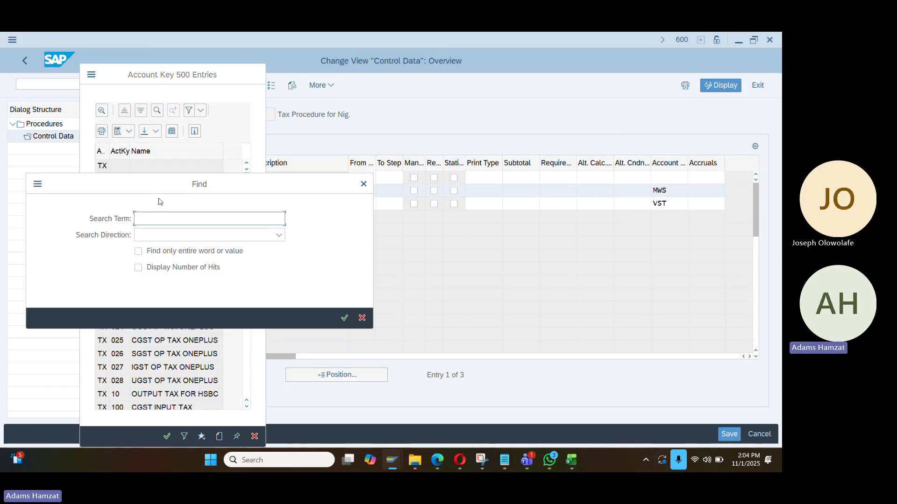
pyautogui.write('vt')
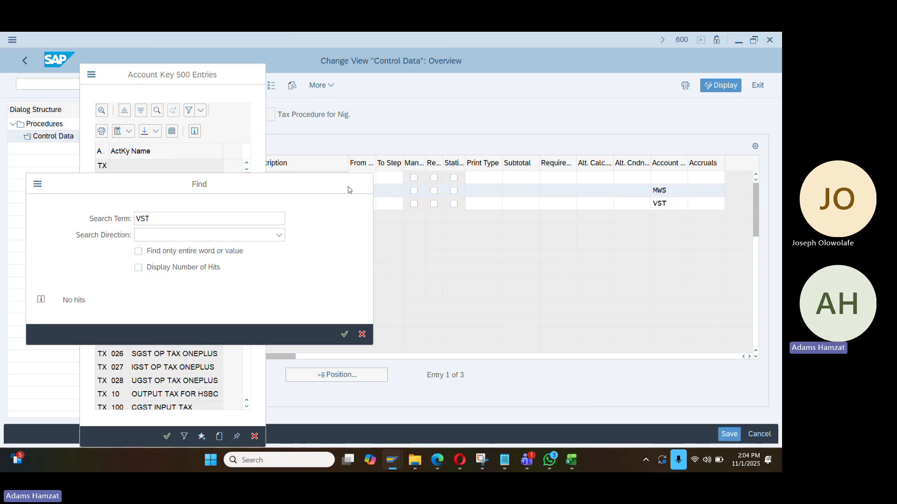
pyautogui.press('Escape')
pyautogui.scroll(-6, 180, 274)
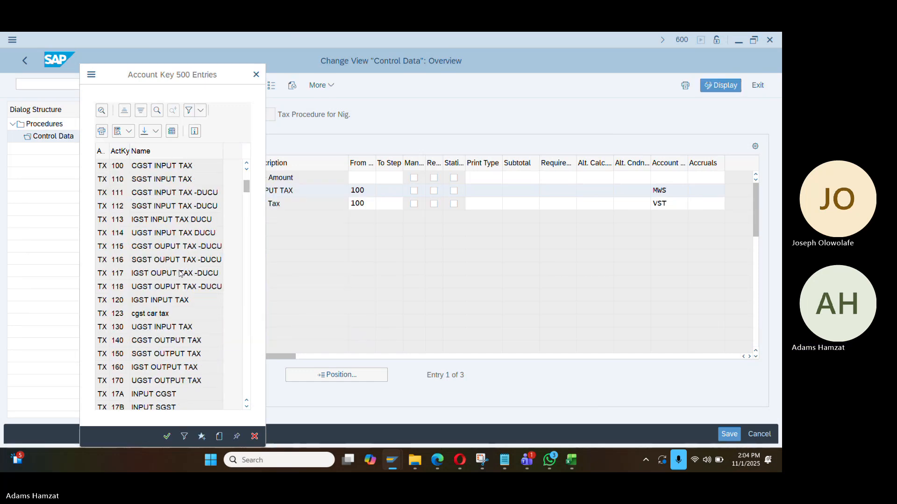
pyautogui.scroll(-15, 180, 274)
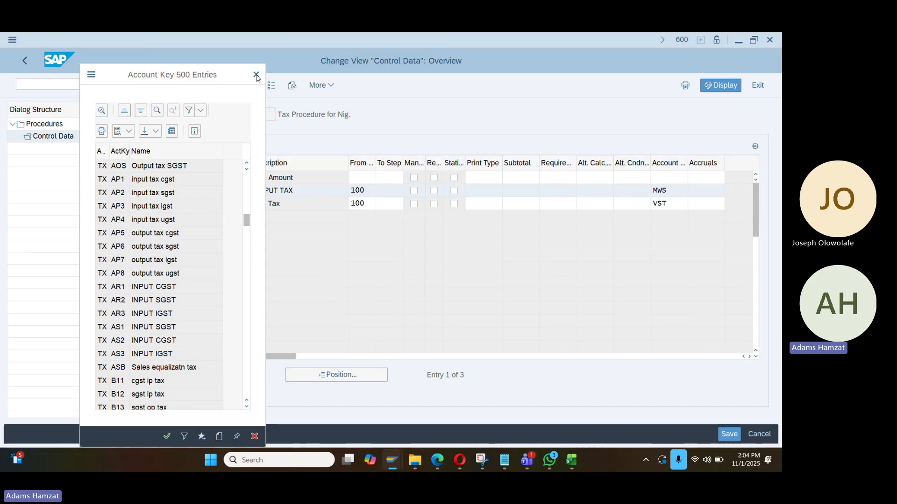
pyautogui.click(664, 179)
pyautogui.write('vs')
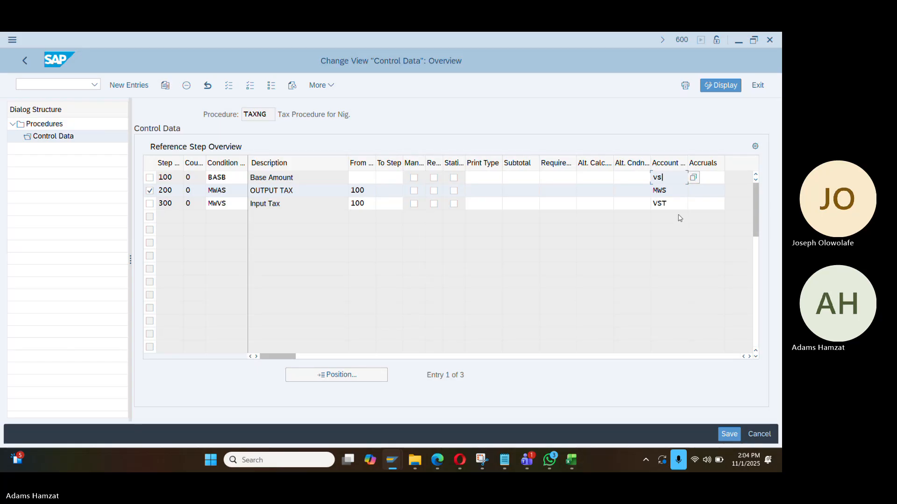
pyautogui.click(633, 199)
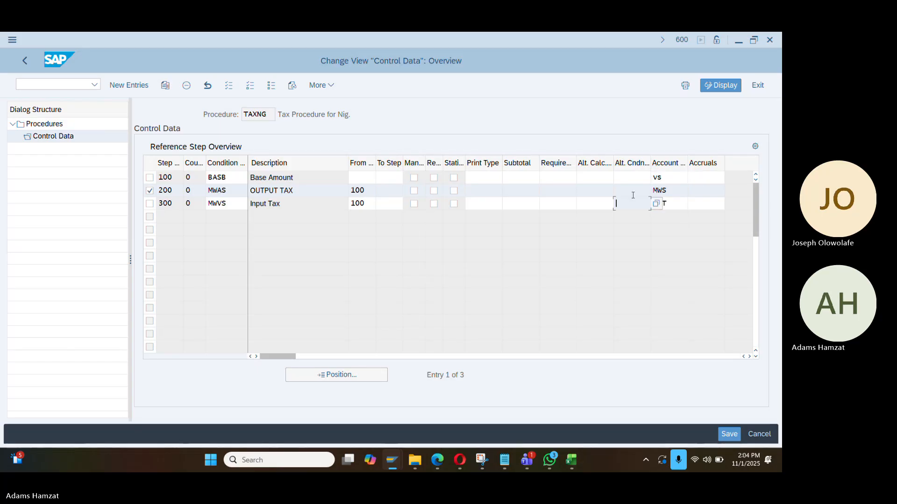
pyautogui.click(669, 178)
pyautogui.press('BackSpace')
pyautogui.press('BackSpace')
pyautogui.press('BackSpace')
pyautogui.press('BackSpace')
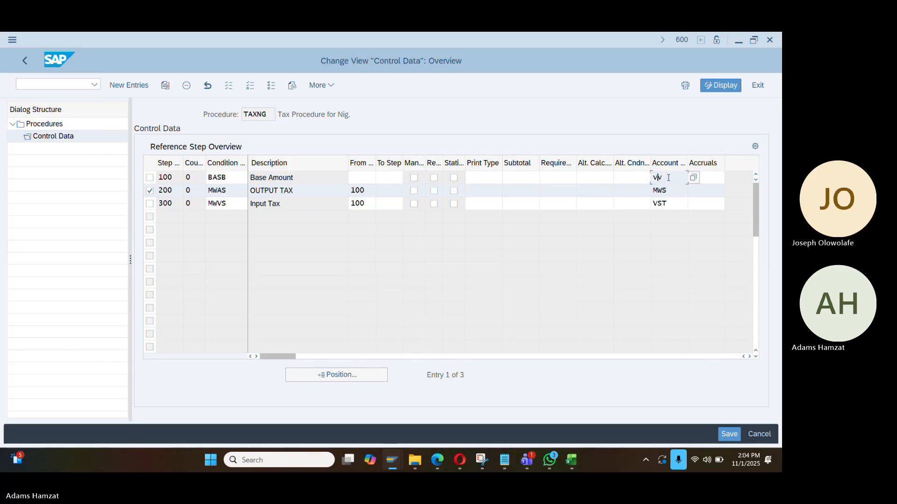
pyautogui.write('vst')
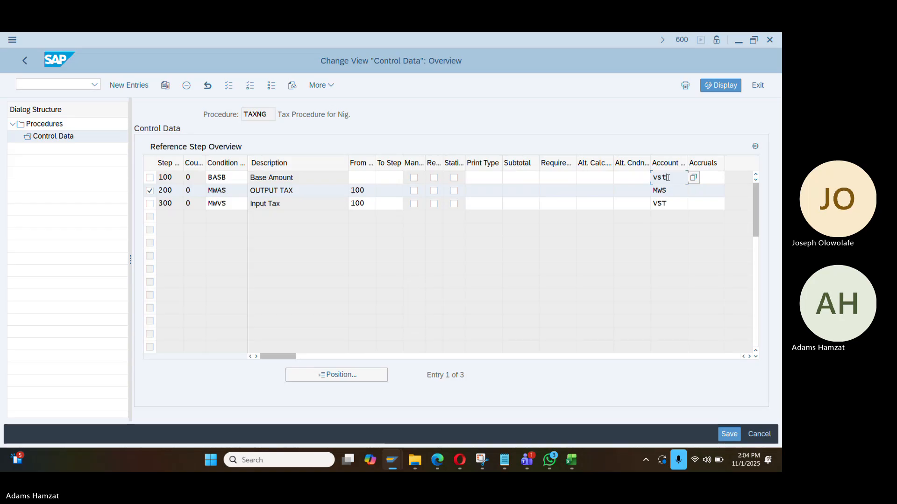
pyautogui.press('BackSpace')
pyautogui.press('BackSpace')
pyautogui.press('BackSpace')
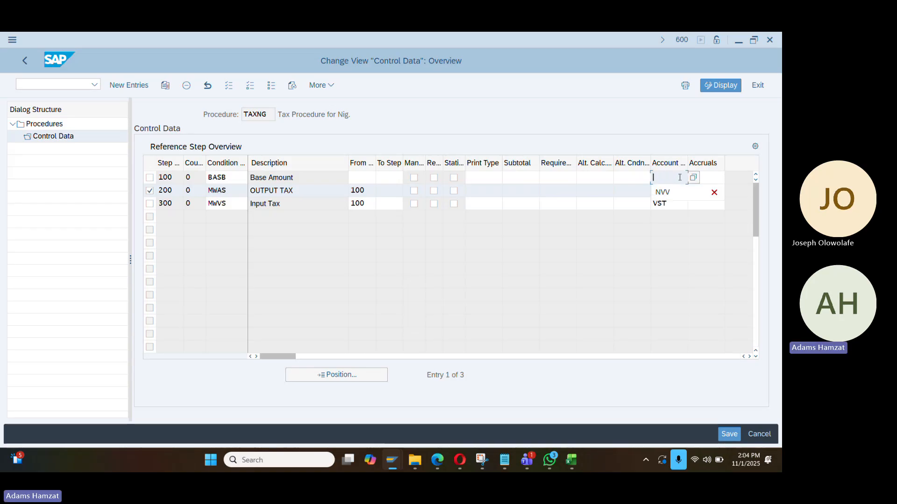
pyautogui.click(692, 178)
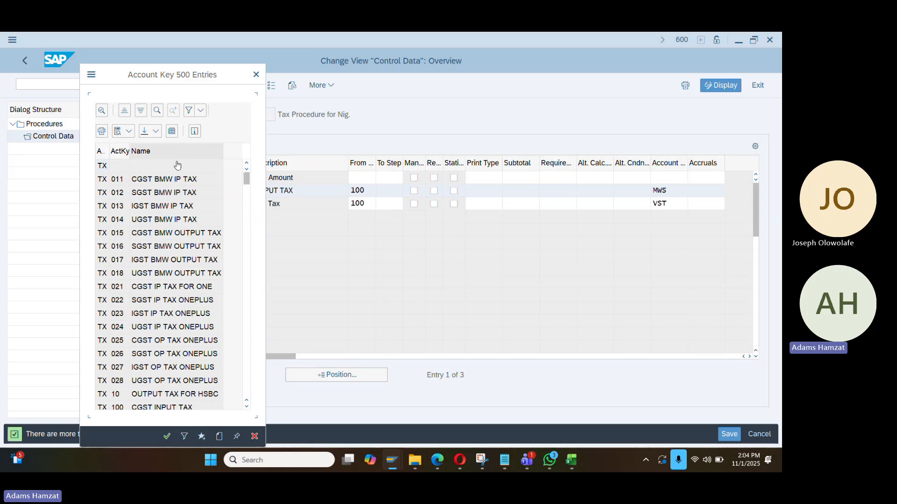
pyautogui.scroll(-5, 166, 204)
pyautogui.scroll(-20, 166, 204)
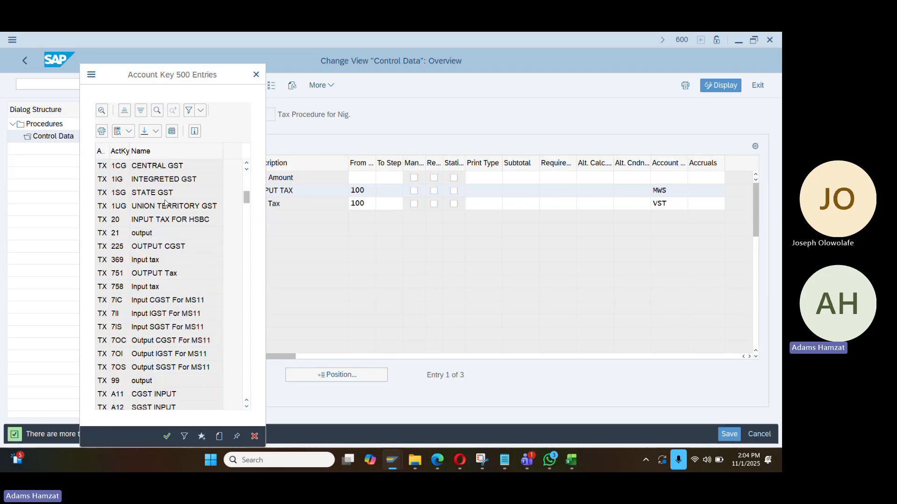
pyautogui.scroll(-15, 165, 205)
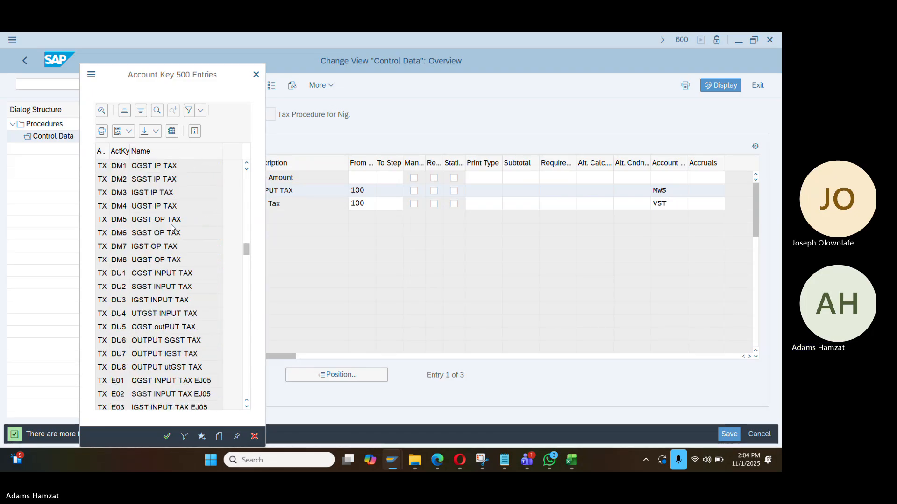
pyautogui.scroll(-15, 184, 289)
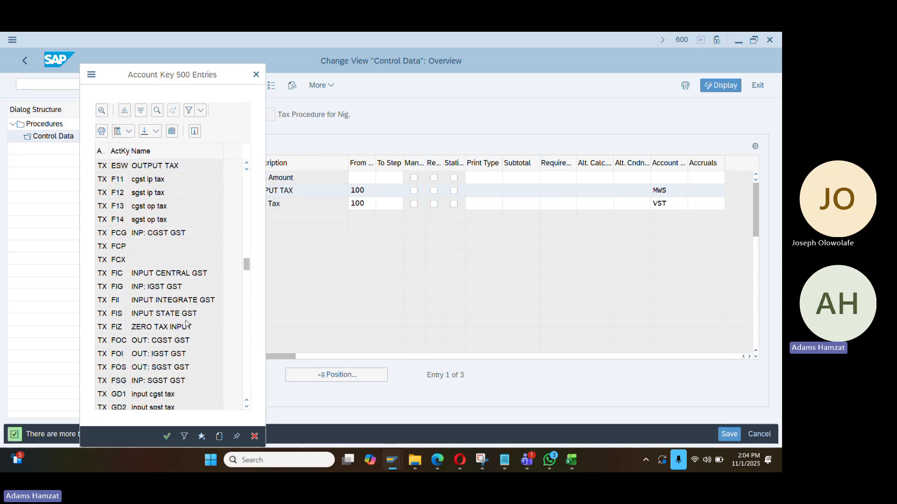
pyautogui.scroll(-15, 186, 324)
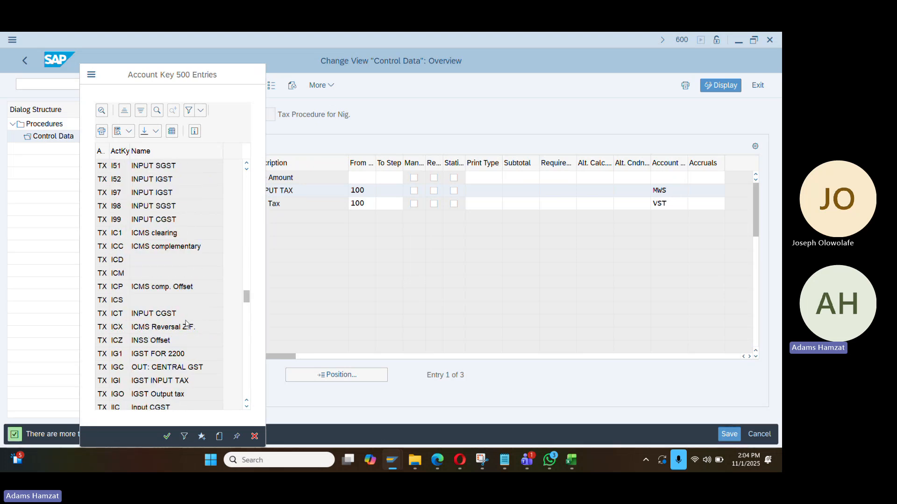
pyautogui.scroll(-20, 175, 343)
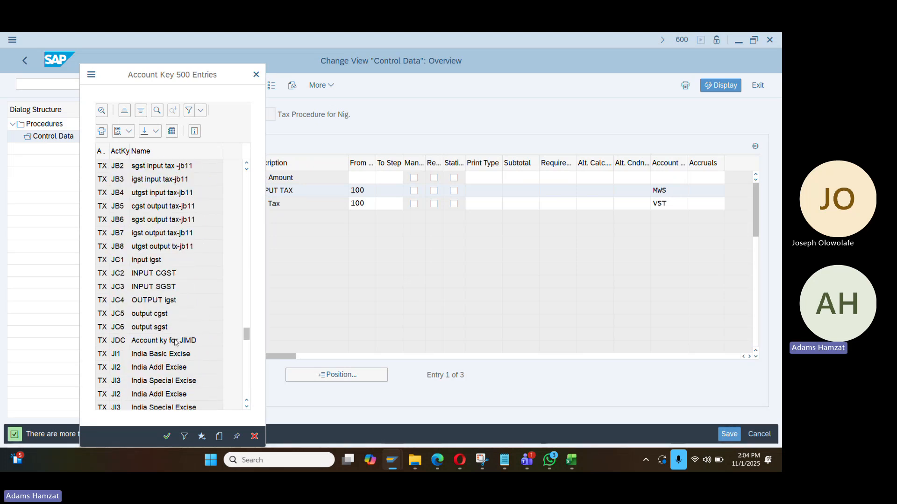
pyautogui.scroll(-10, 175, 343)
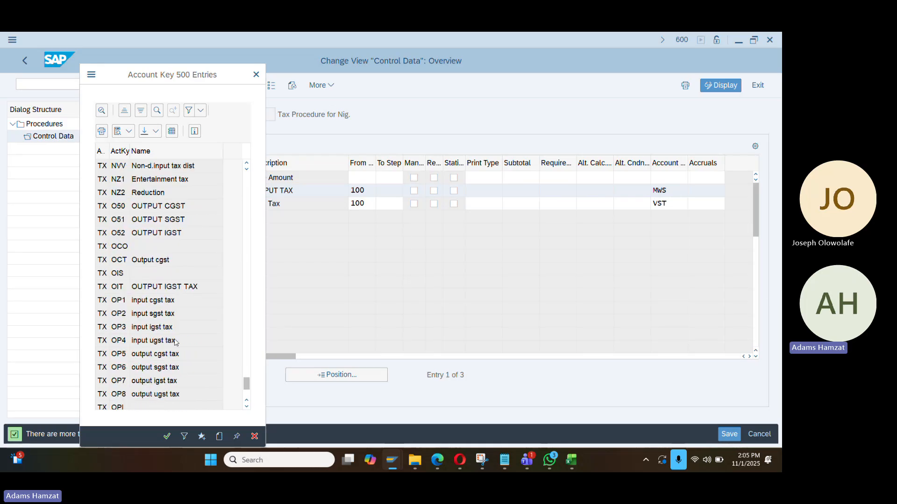
pyautogui.scroll(-5, 175, 342)
pyautogui.scroll(12, 174, 348)
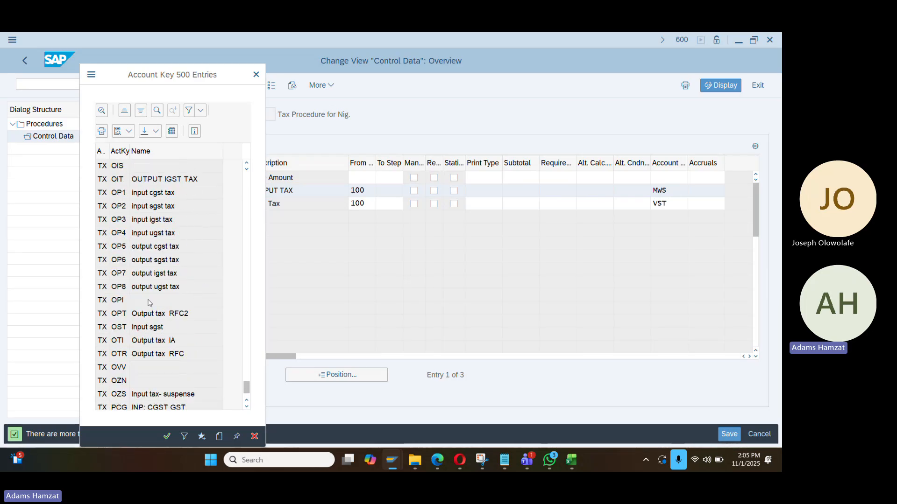
pyautogui.scroll(20, 148, 302)
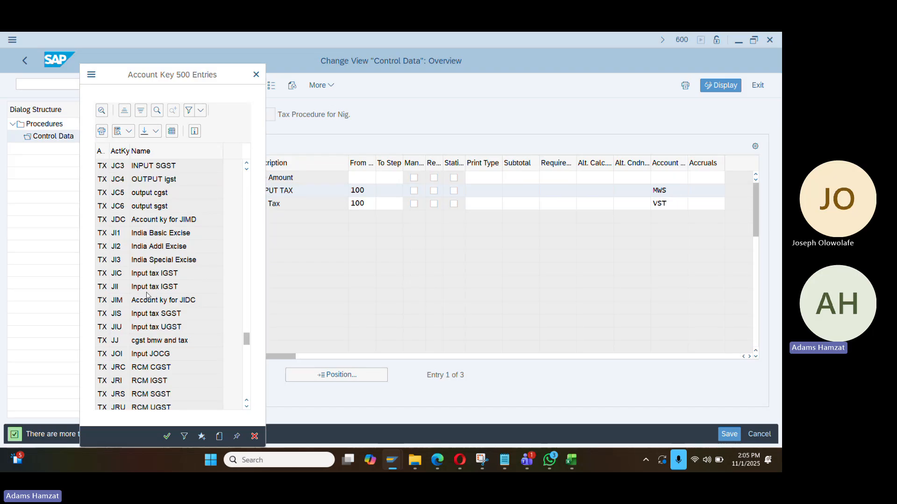
pyautogui.scroll(15, 147, 295)
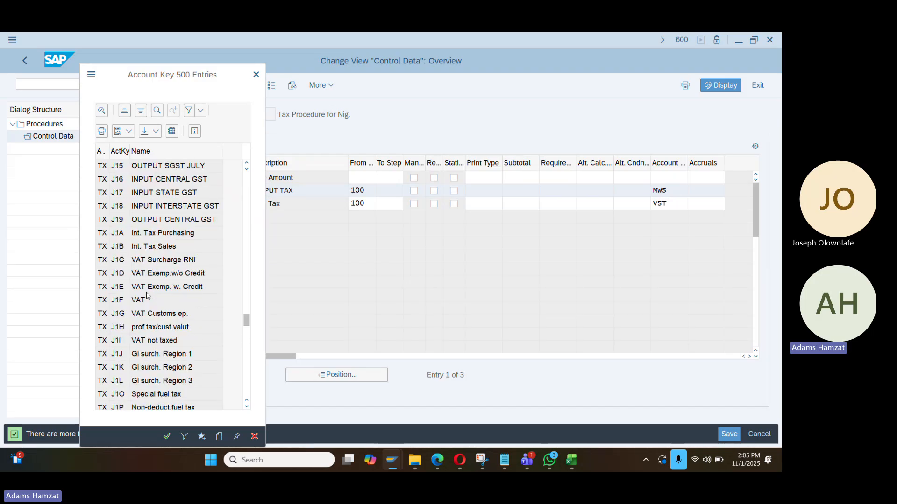
pyautogui.scroll(20, 148, 295)
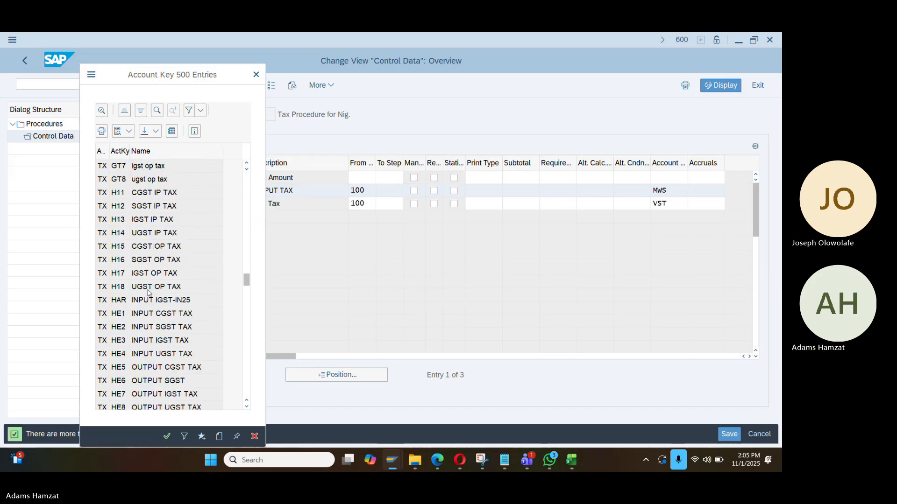
pyautogui.scroll(20, 149, 293)
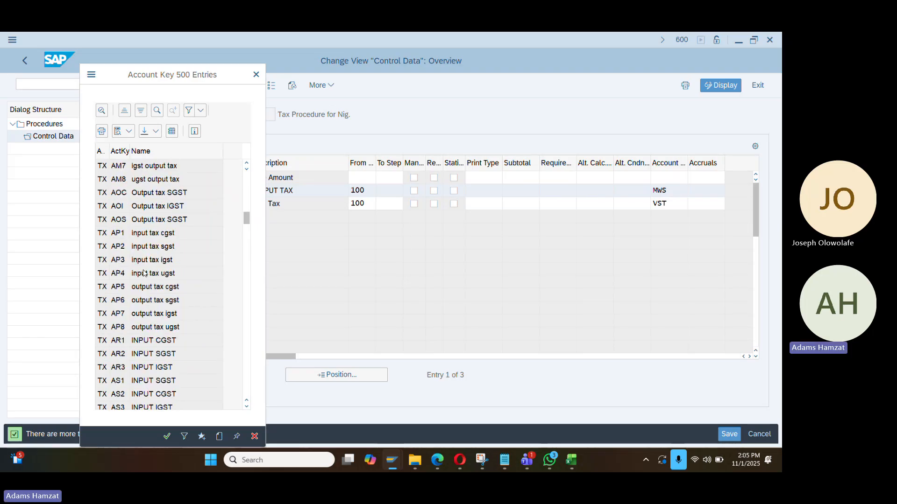
pyautogui.scroll(20, 144, 274)
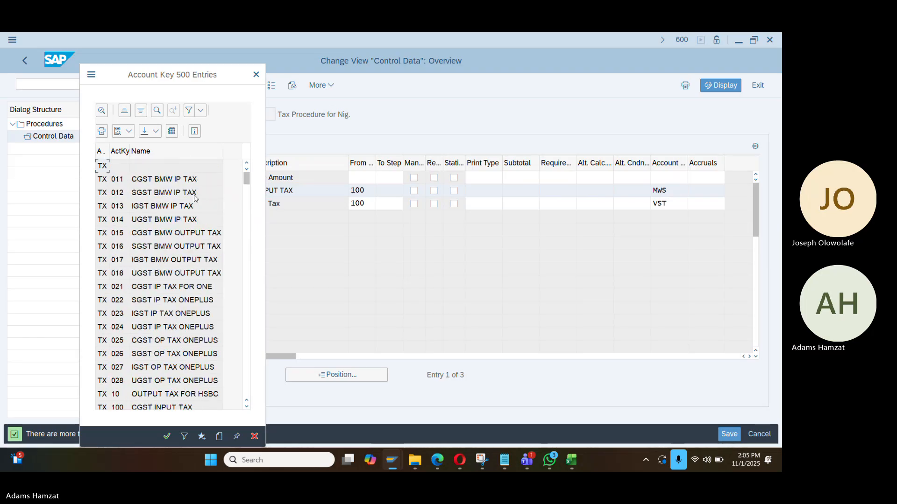
pyautogui.click(673, 205)
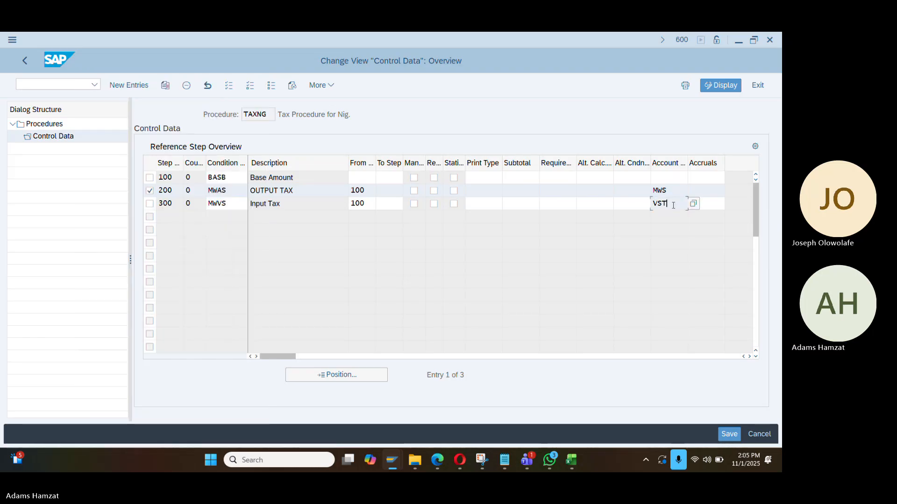
pyautogui.press('Return')
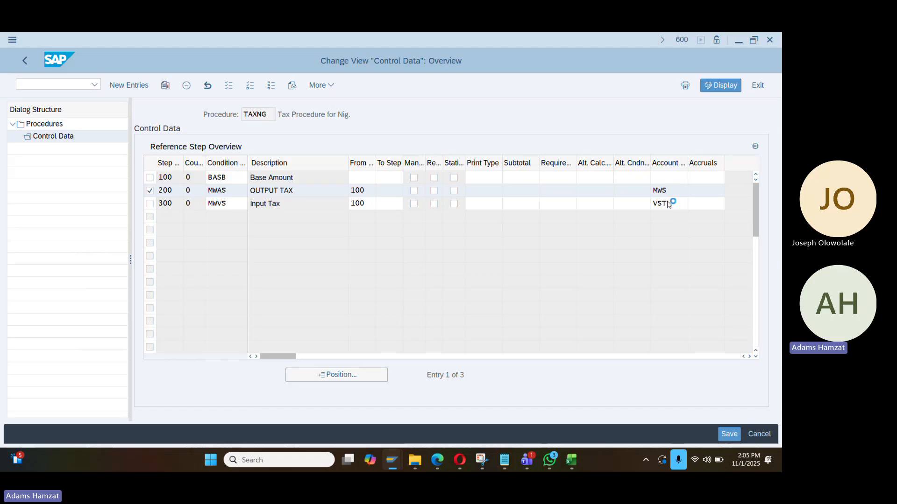
pyautogui.scroll(-10, 158, 265)
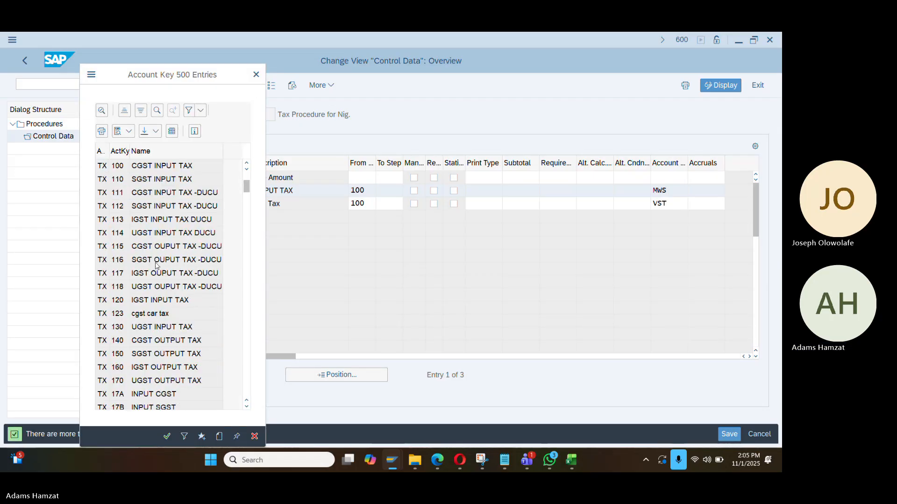
pyautogui.scroll(-15, 157, 265)
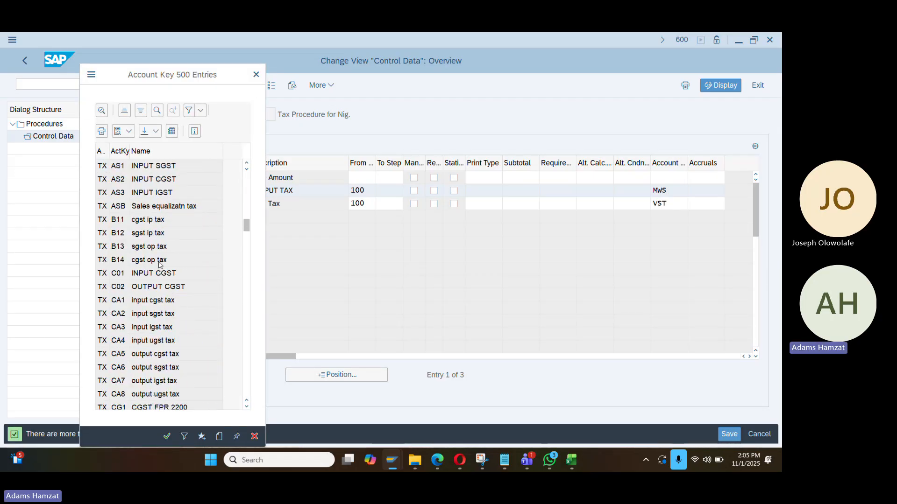
pyautogui.scroll(-10, 159, 265)
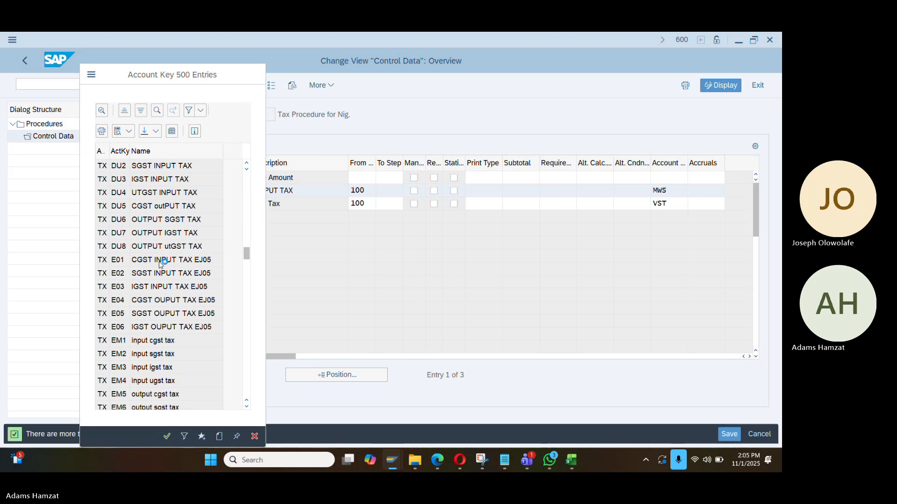
pyautogui.scroll(-15, 155, 285)
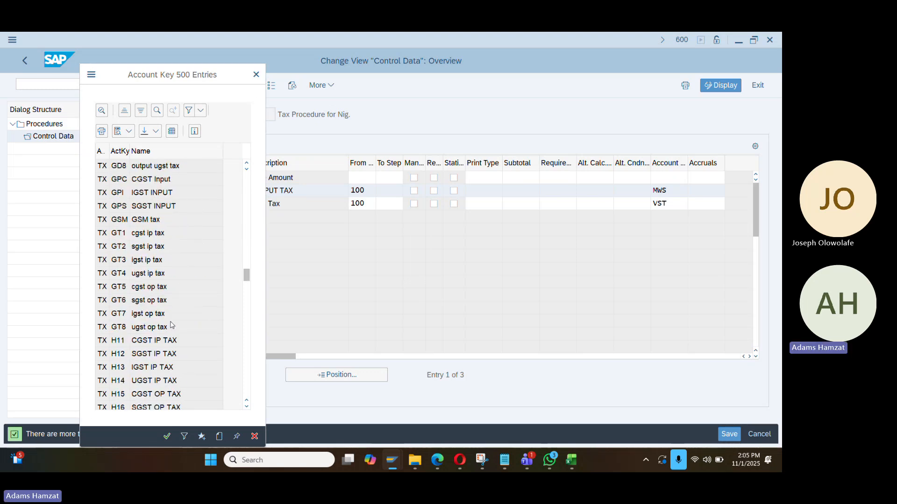
pyautogui.scroll(-15, 167, 322)
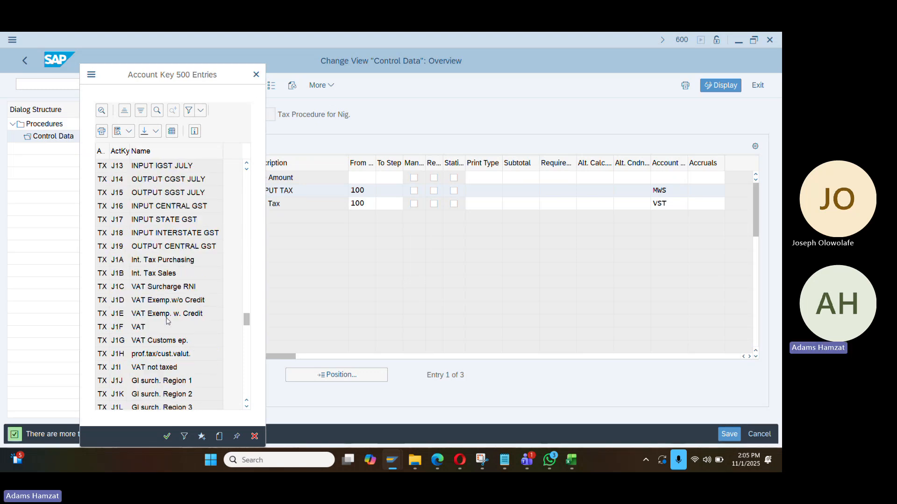
pyautogui.scroll(-15, 166, 321)
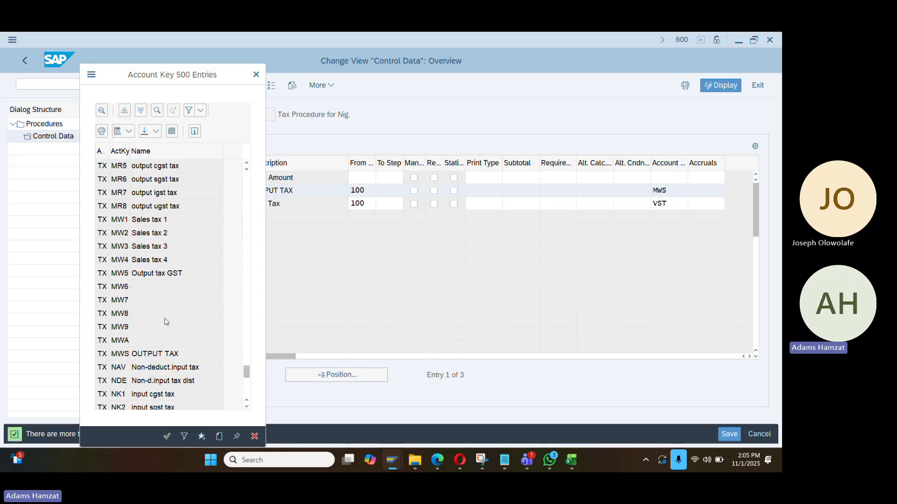
pyautogui.scroll(-7, 165, 323)
pyautogui.scroll(8, 165, 323)
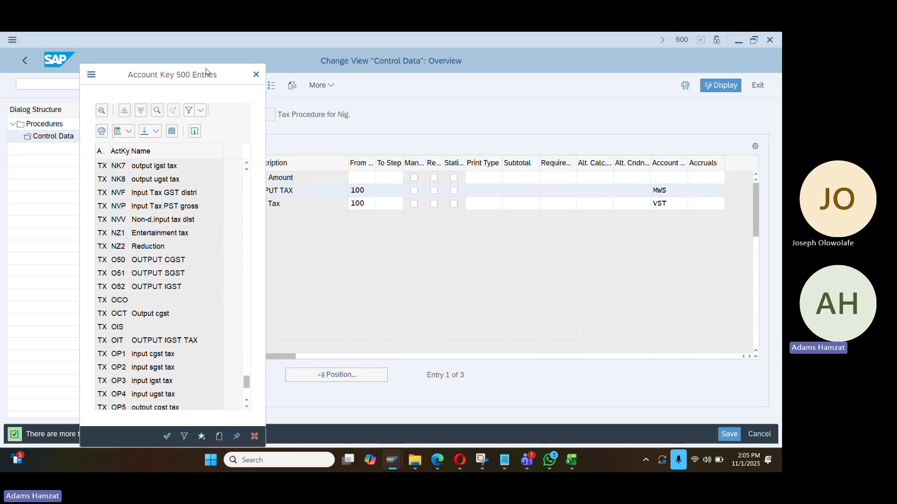
pyautogui.click(254, 74)
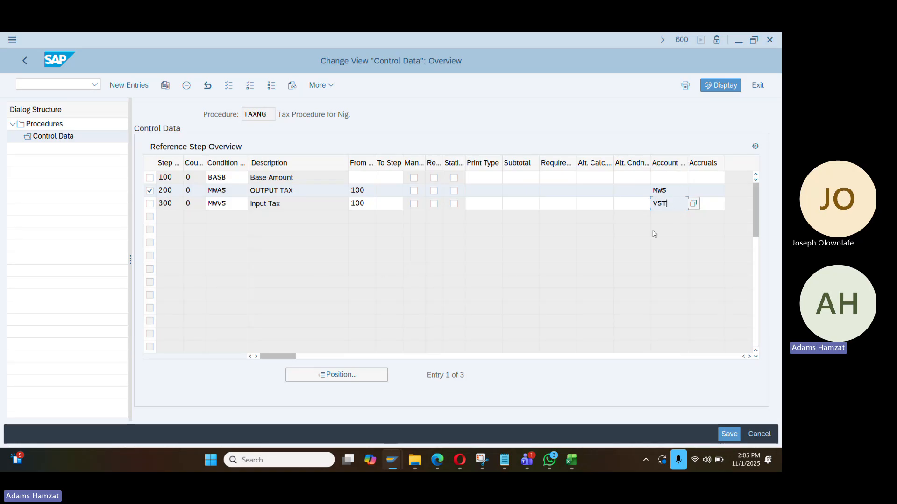
pyautogui.click(670, 194)
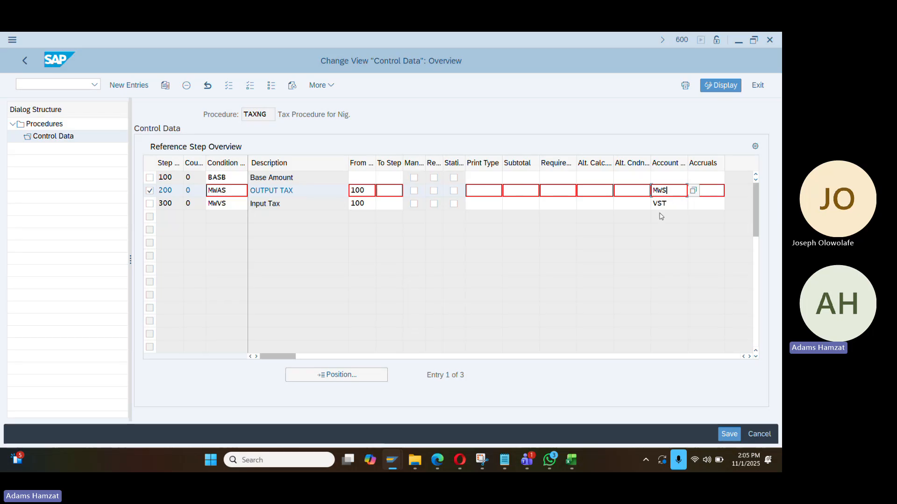
pyautogui.scroll(-2, 633, 283)
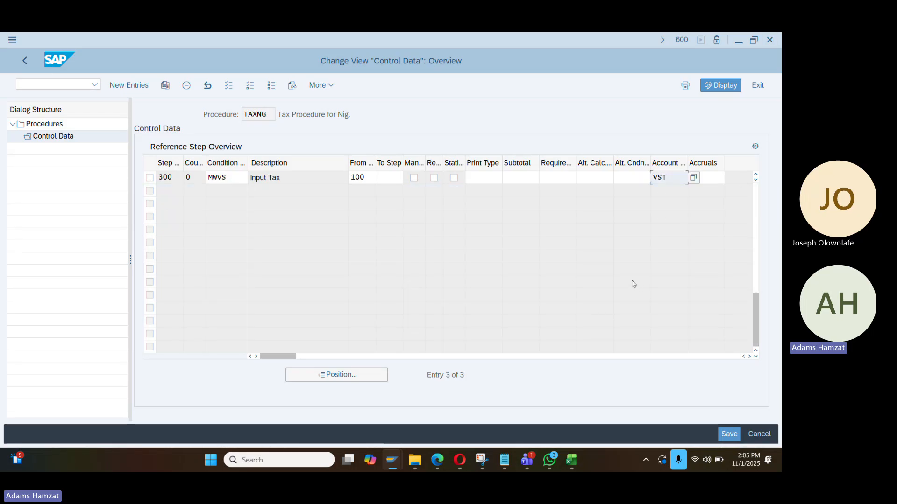
pyautogui.scroll(2, 196, 205)
pyautogui.click(149, 191)
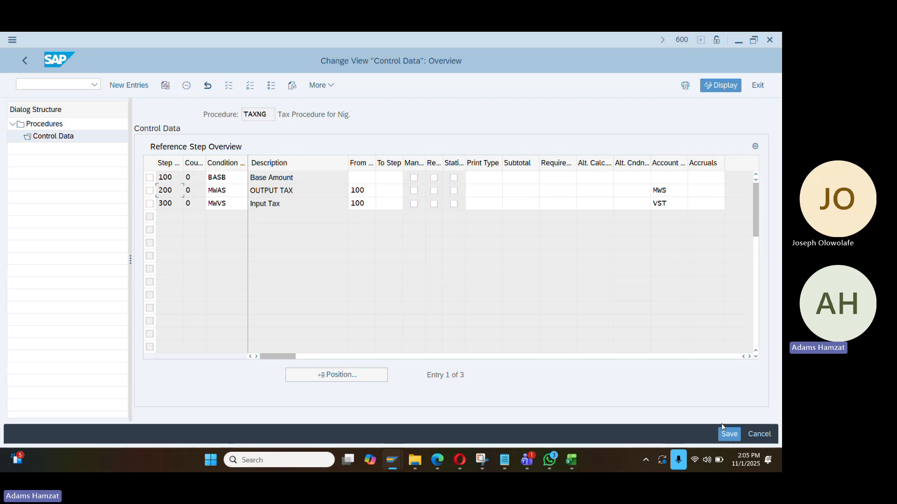
# Leave the TAXNG procedure maintenance, saving changes, and return to the configuration tree
pyautogui.click(30, 65)
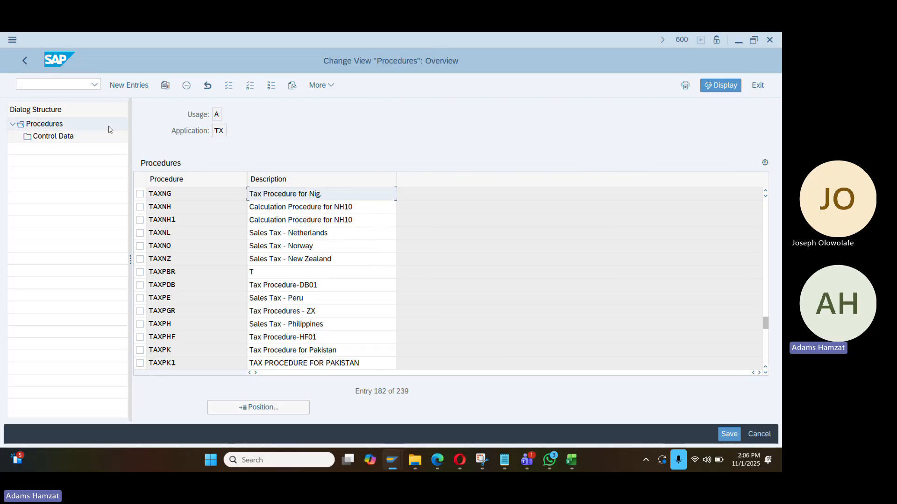
pyautogui.click(25, 60)
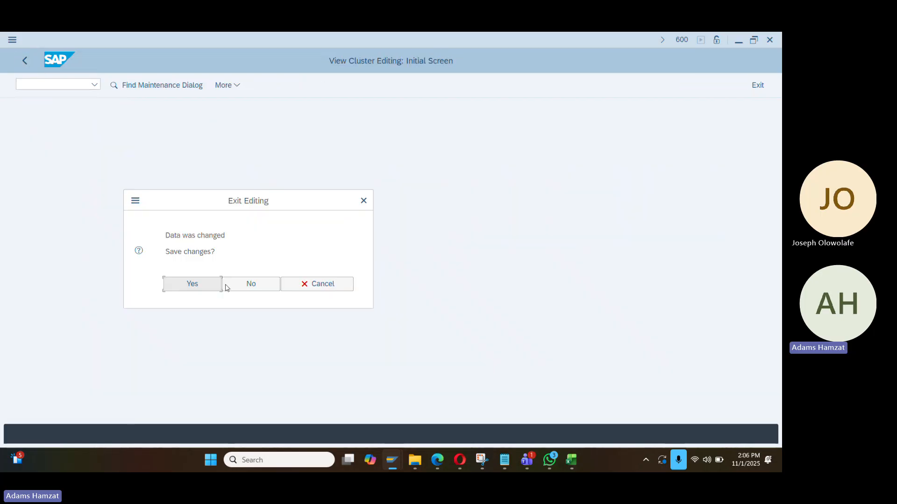
pyautogui.click(213, 291)
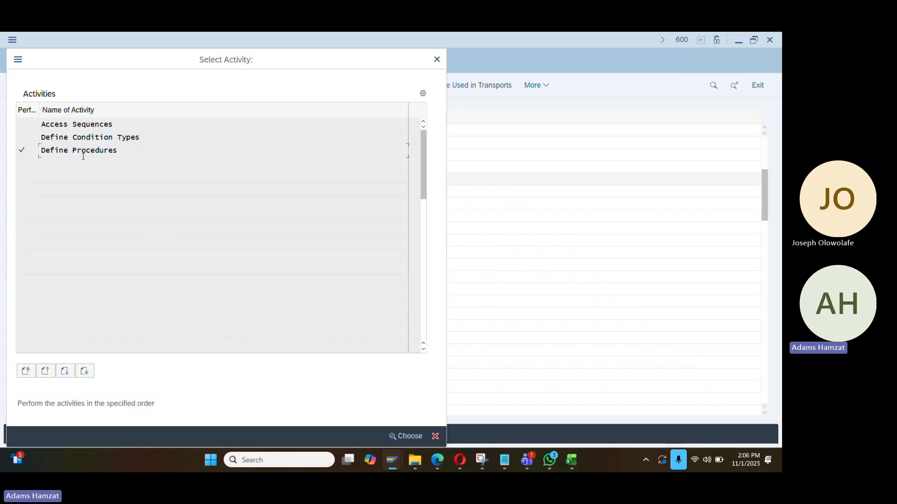
pyautogui.click(438, 62)
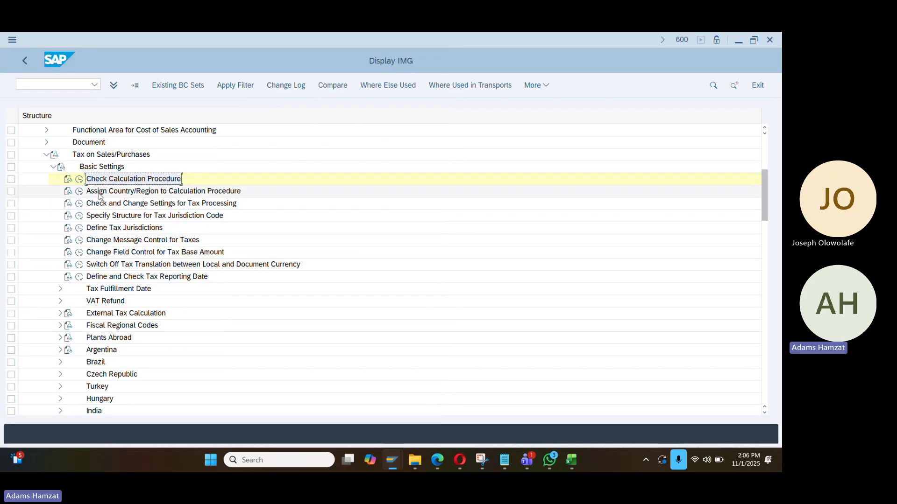
# Check the country assignment table shows NG using calculation procedure TAXNG
pyautogui.doubleClick(174, 191)
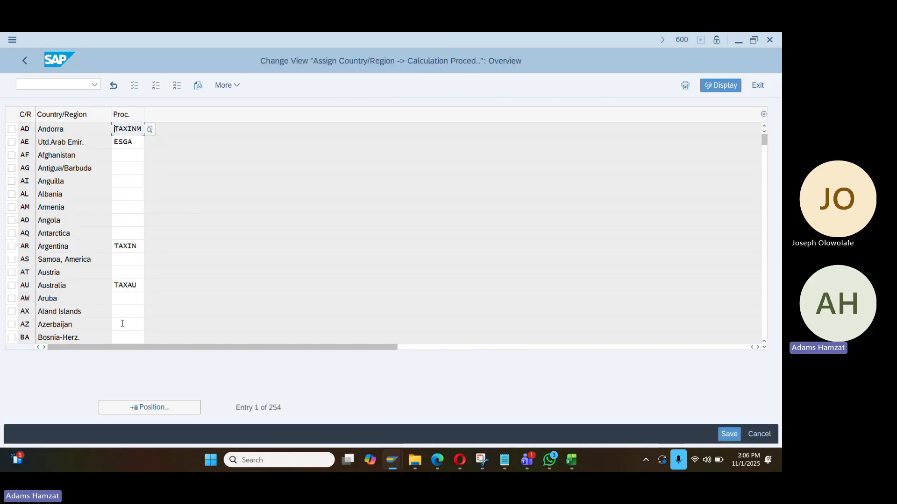
pyautogui.click(149, 409)
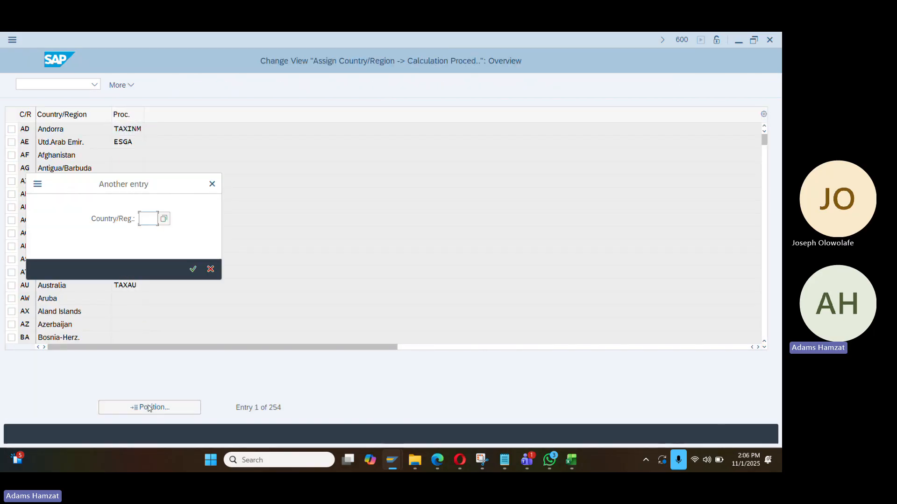
pyautogui.write('ng')
pyautogui.press('Return')
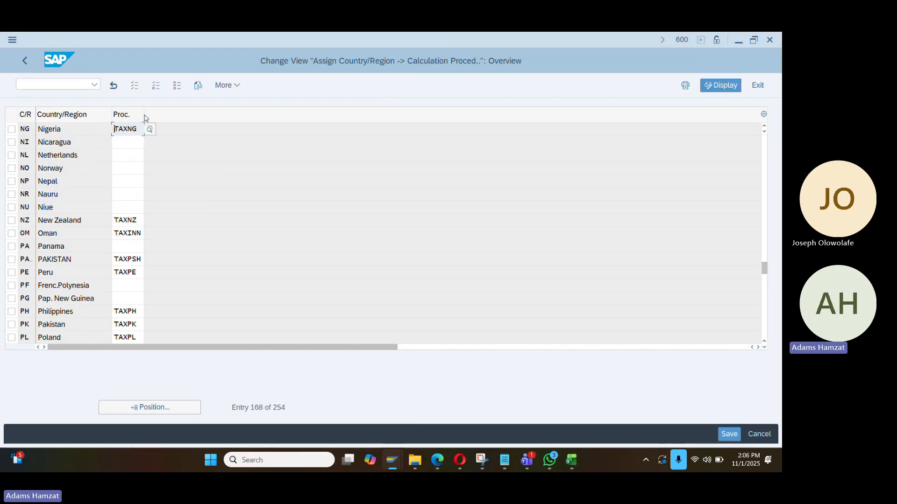
pyautogui.click(25, 60)
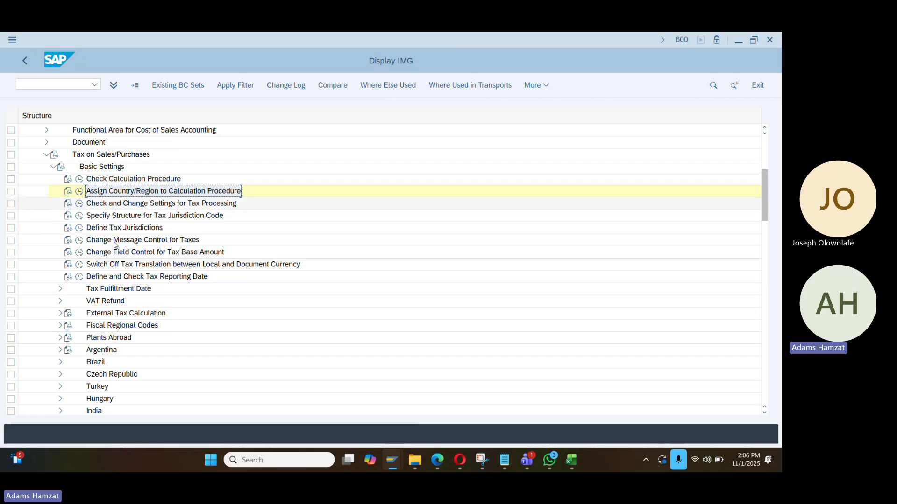
# Define tax code V7 for NG, described '7.5% Input VAT', with tax type V (input tax)
pyautogui.click(53, 166)
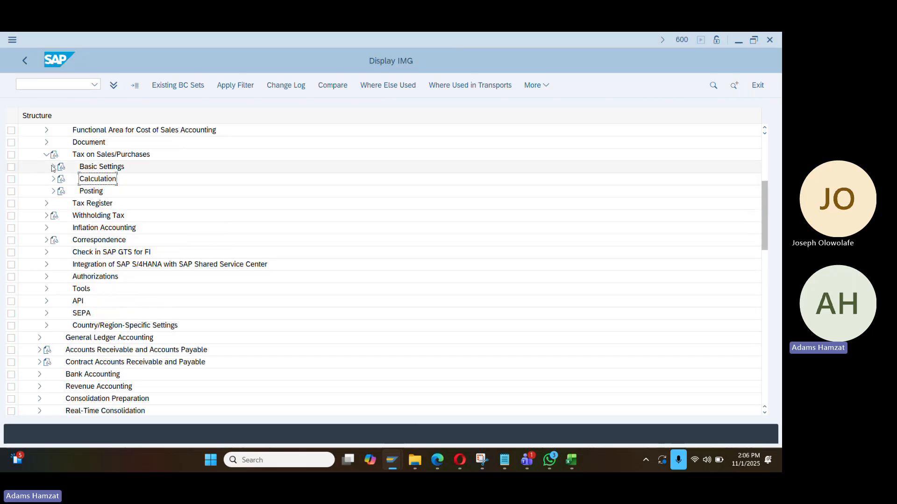
pyautogui.click(53, 180)
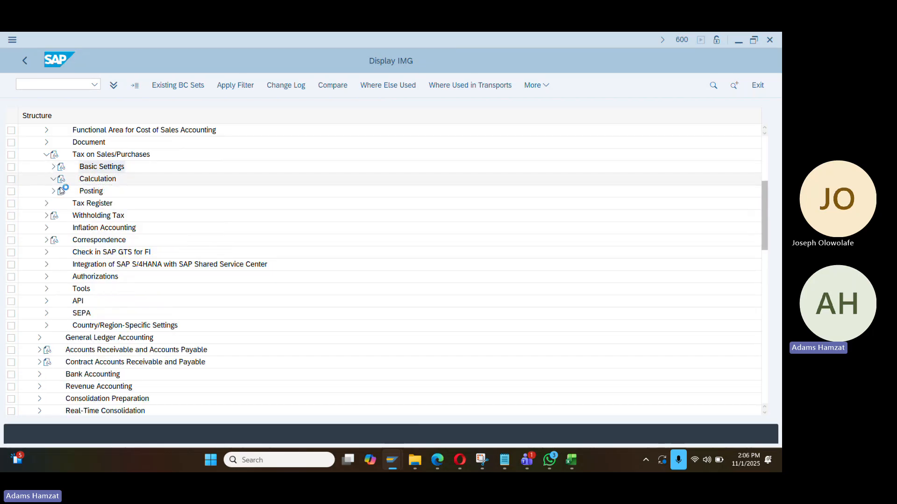
pyautogui.click(80, 192)
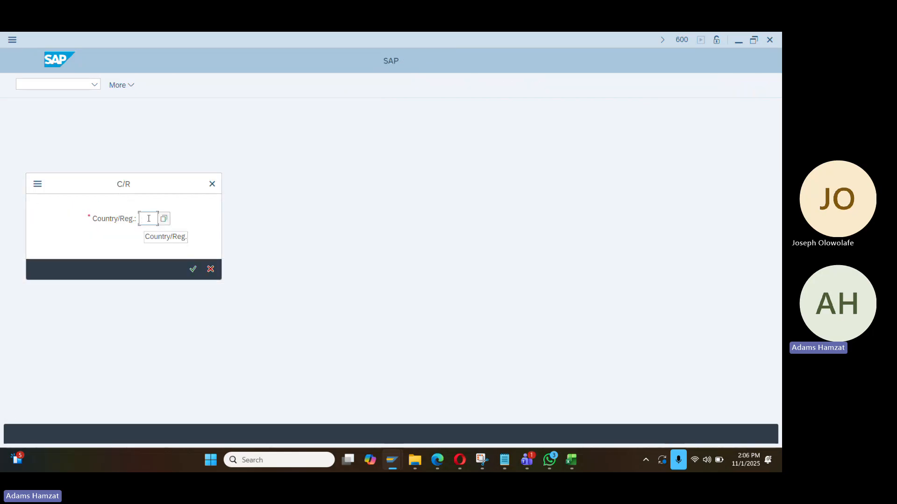
pyautogui.write('NG')
pyautogui.press('Return')
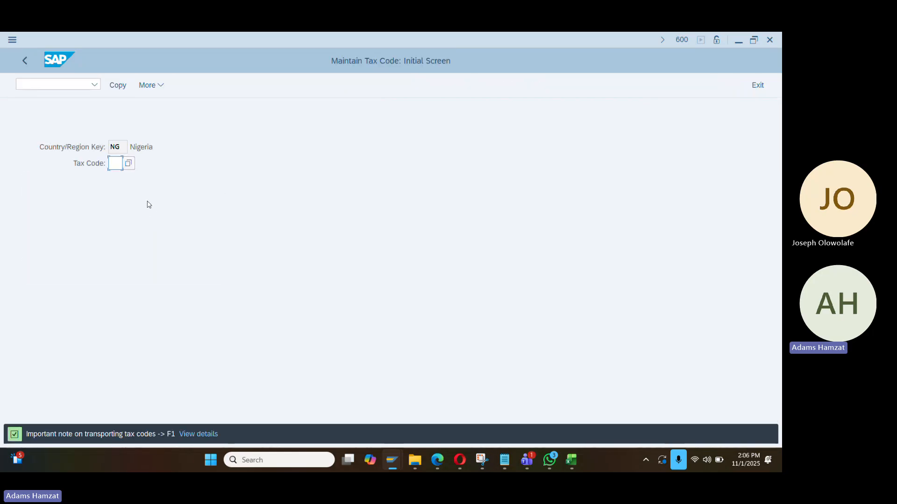
pyautogui.write('V7')
pyautogui.press('Return')
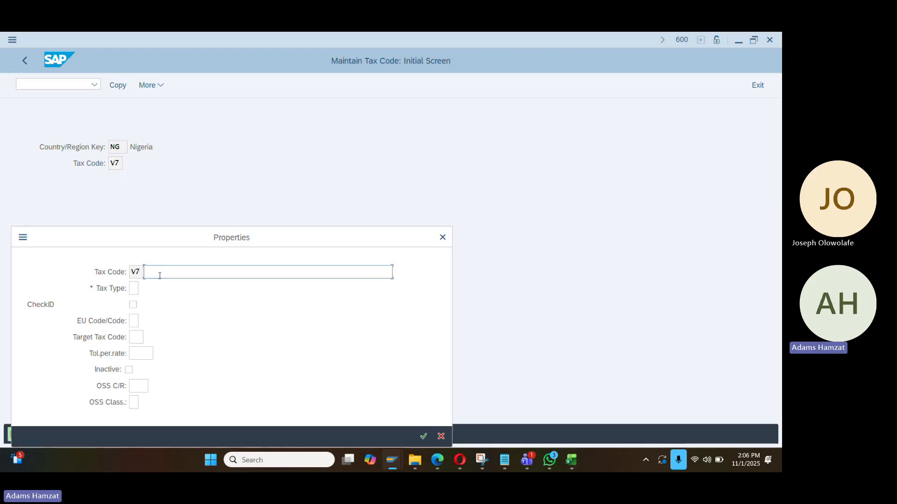
pyautogui.write('7.5')
pyautogui.press('Down')
pyautogui.press('Return')
pyautogui.click(134, 288)
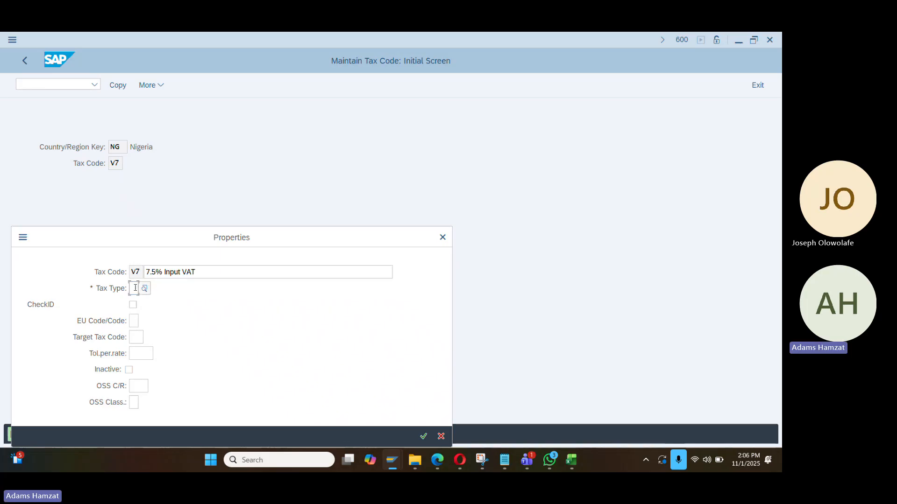
pyautogui.click(146, 290)
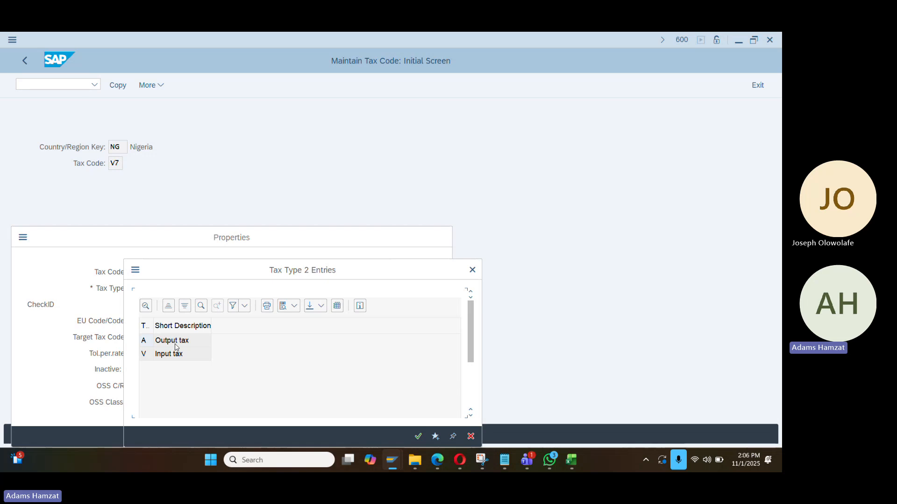
pyautogui.doubleClick(182, 355)
pyautogui.click(423, 436)
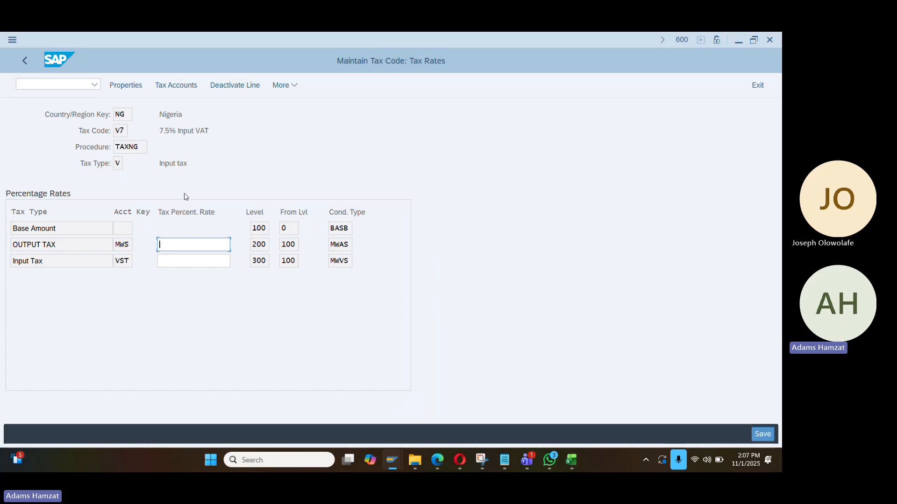
# Give V7 a 7.5 Input Tax (VST) rate and save it
pyautogui.click(186, 261)
pyautogui.write('7.5')
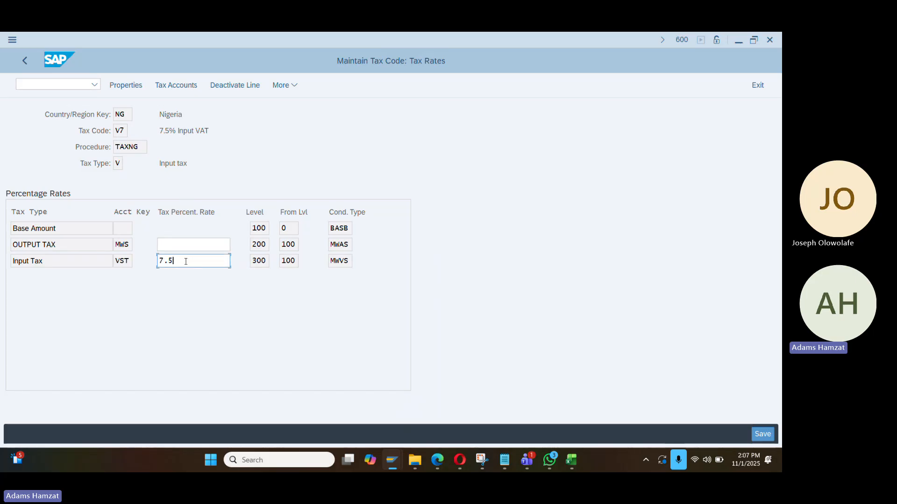
pyautogui.press('Return')
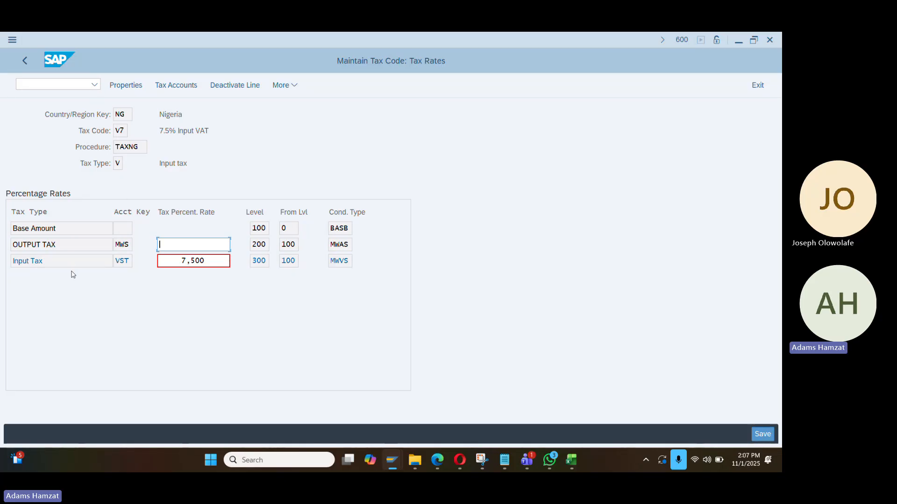
pyautogui.click(762, 434)
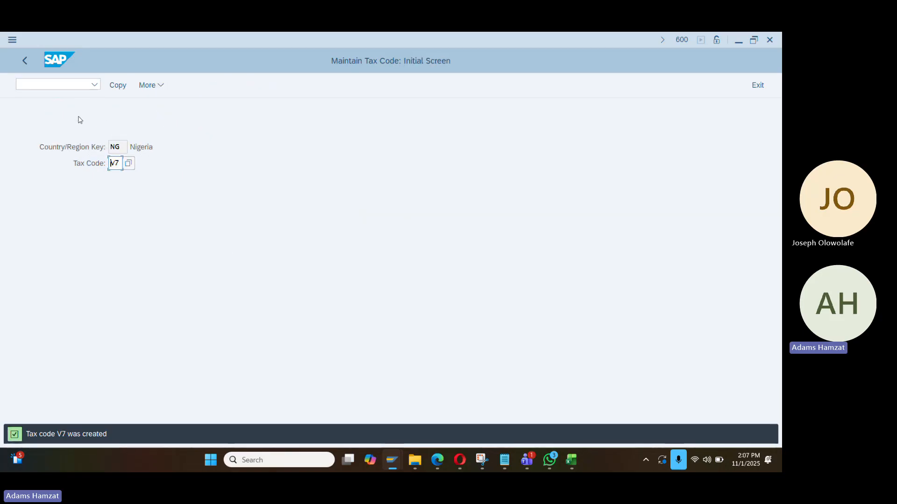
# Open Define Tax Accounts under Posting and widen the Trs column to read the keys
pyautogui.click(25, 61)
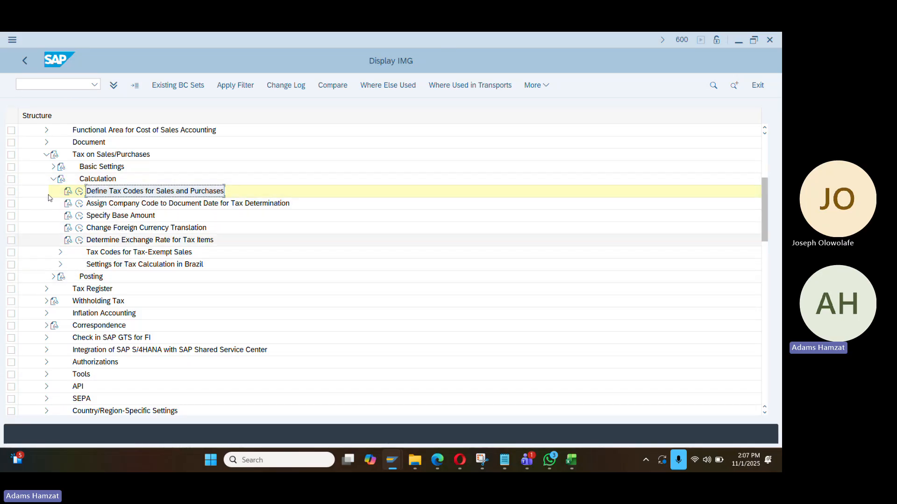
pyautogui.click(53, 178)
pyautogui.click(52, 191)
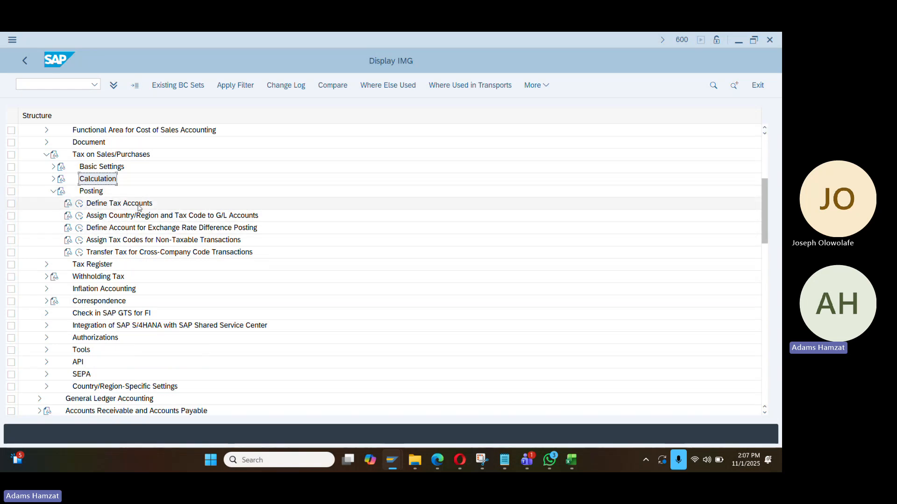
pyautogui.click(80, 203)
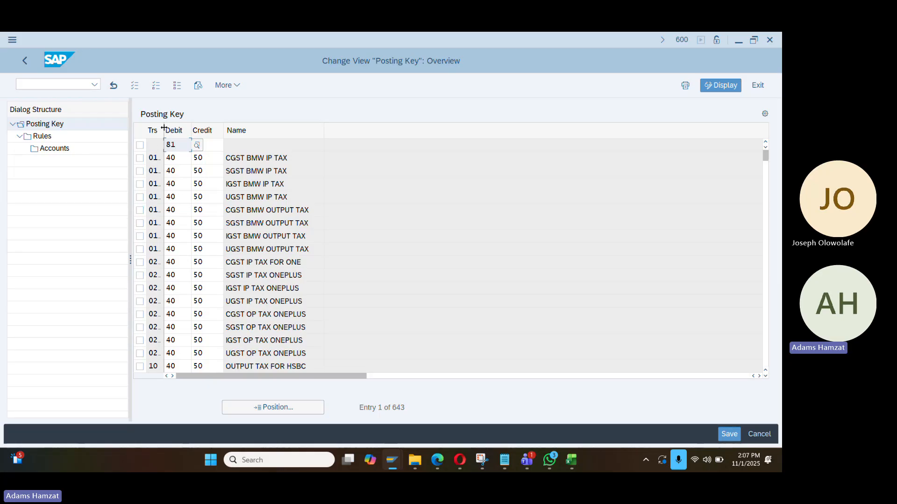
pyautogui.moveTo(164, 128); pyautogui.dragTo(183, 130)
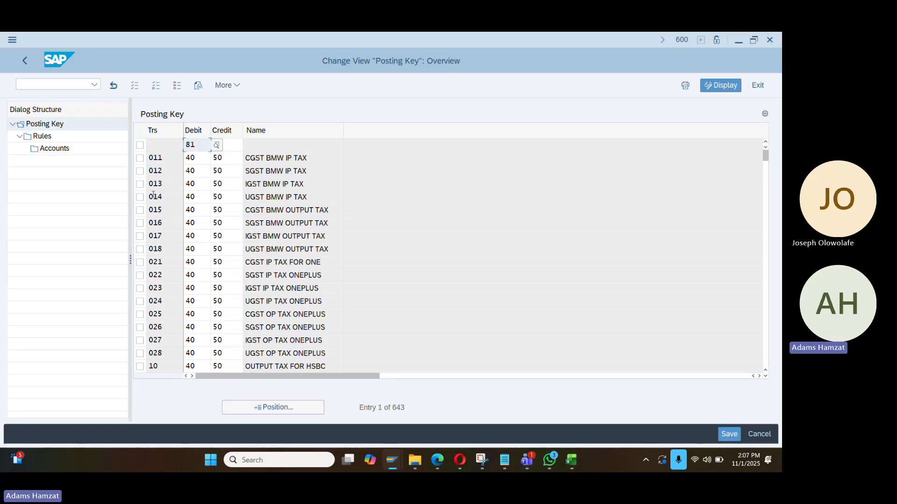
pyautogui.click(42, 137)
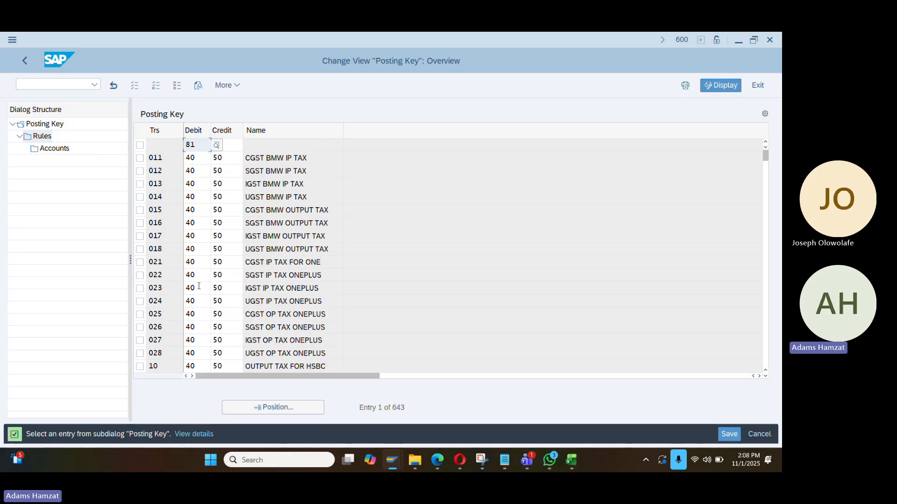
# Jump to transaction WC3, review the VSC input tax row, and return to the IMG
pyautogui.click(264, 413)
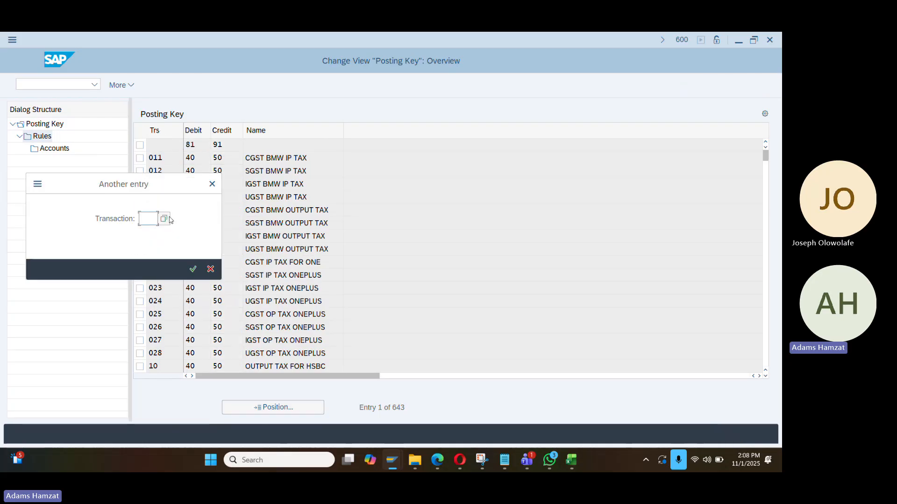
pyautogui.write('WC3')
pyautogui.press('Return')
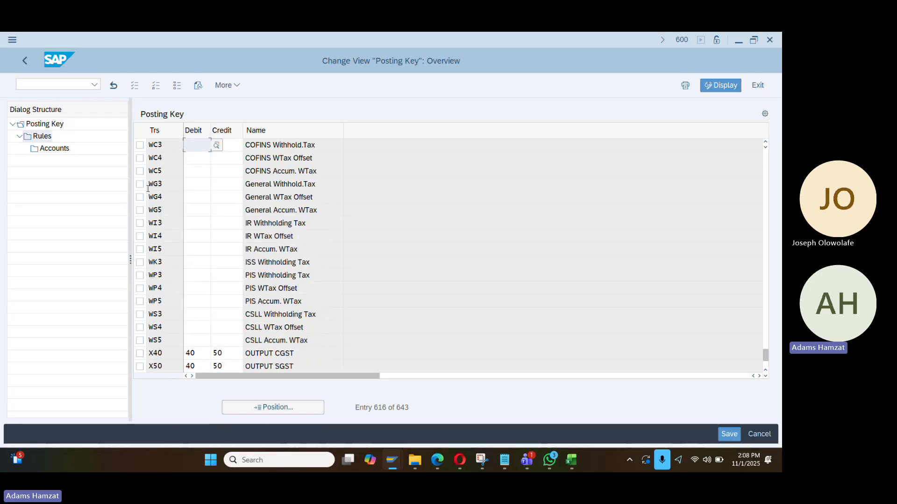
pyautogui.scroll(1, 179, 224)
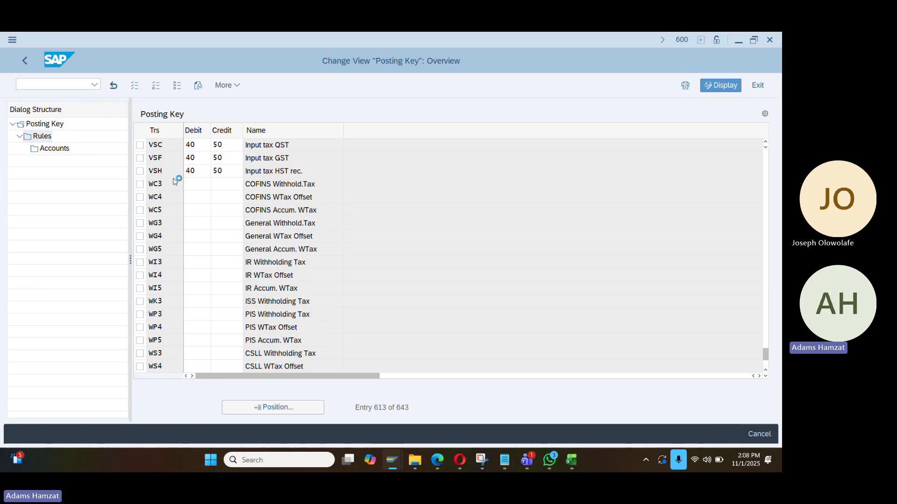
pyautogui.scroll(1, 168, 169)
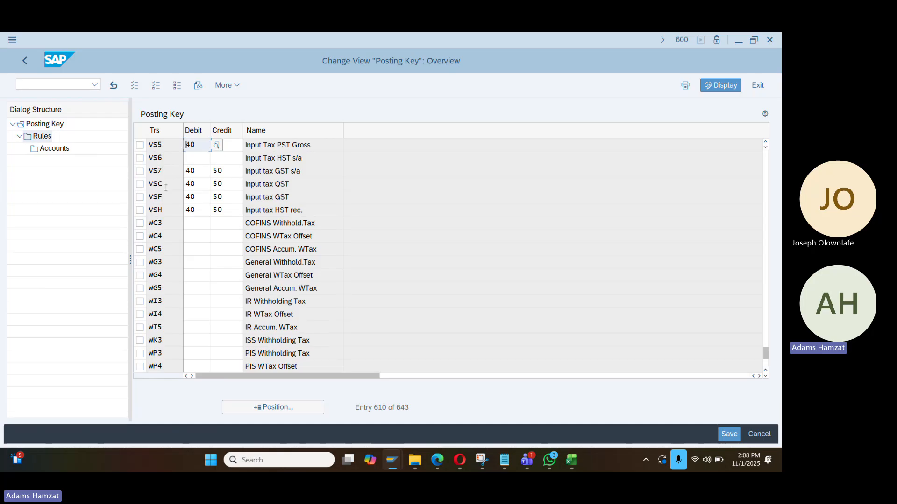
pyautogui.scroll(1, 167, 185)
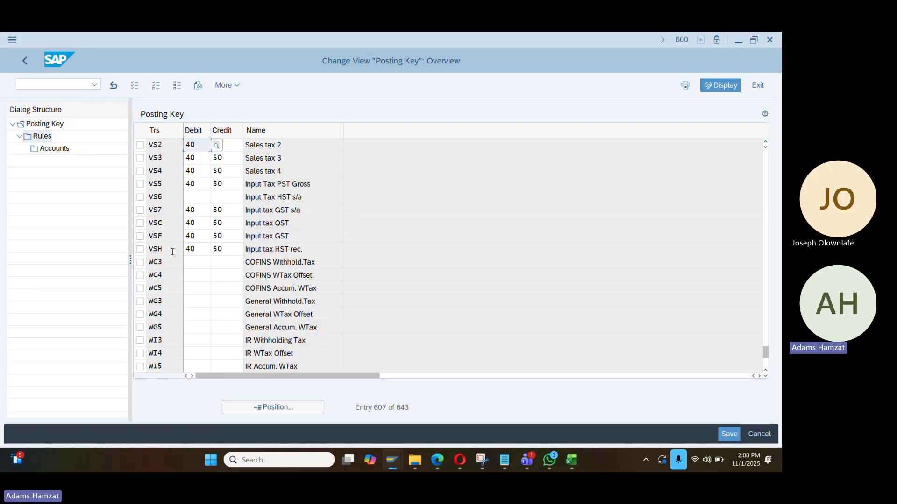
pyautogui.click(140, 224)
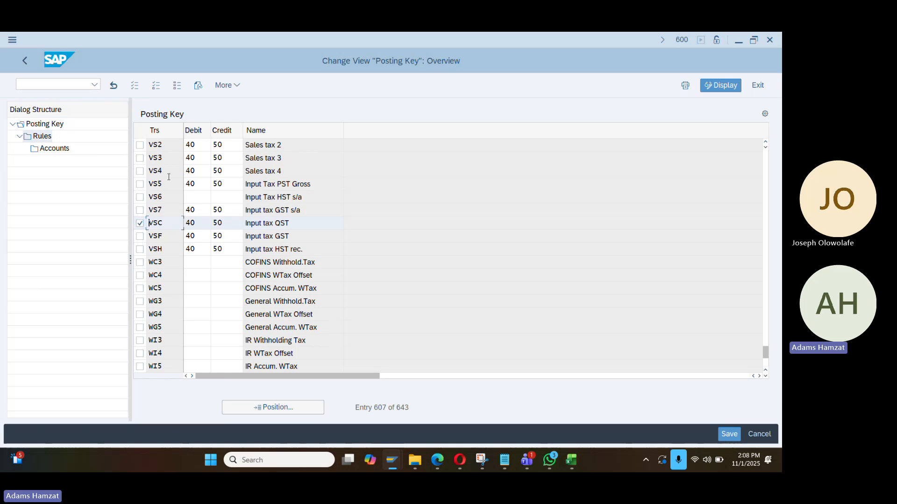
pyautogui.click(26, 60)
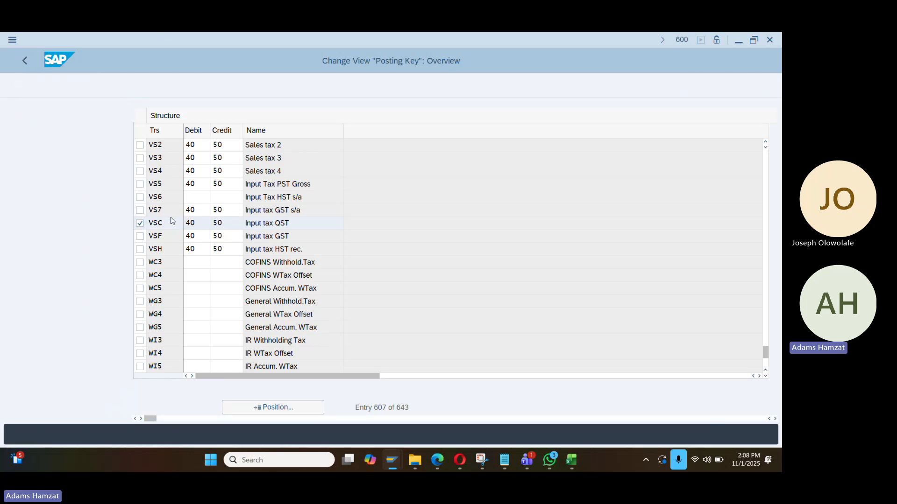
pyautogui.scroll(1, 93, 204)
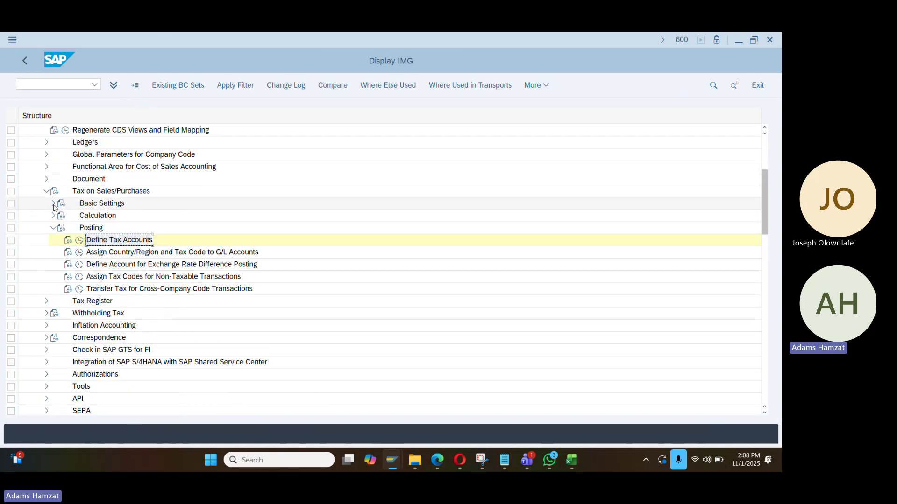
# Open the VST INPUT TAX process details in Check and Change Settings for Tax Processing
pyautogui.click(53, 204)
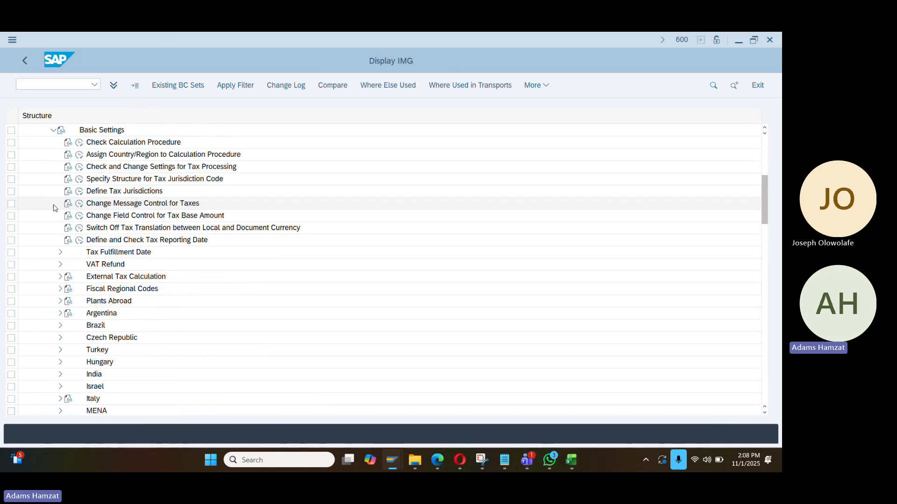
pyautogui.click(79, 169)
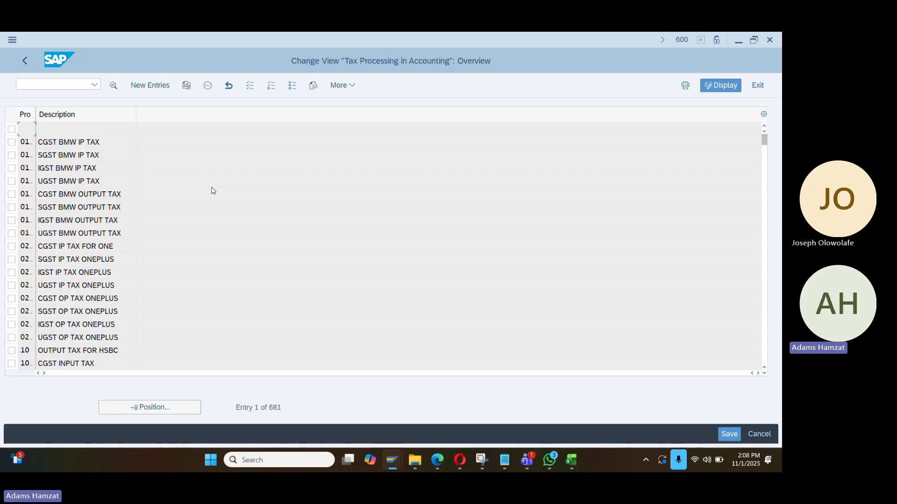
pyautogui.click(125, 407)
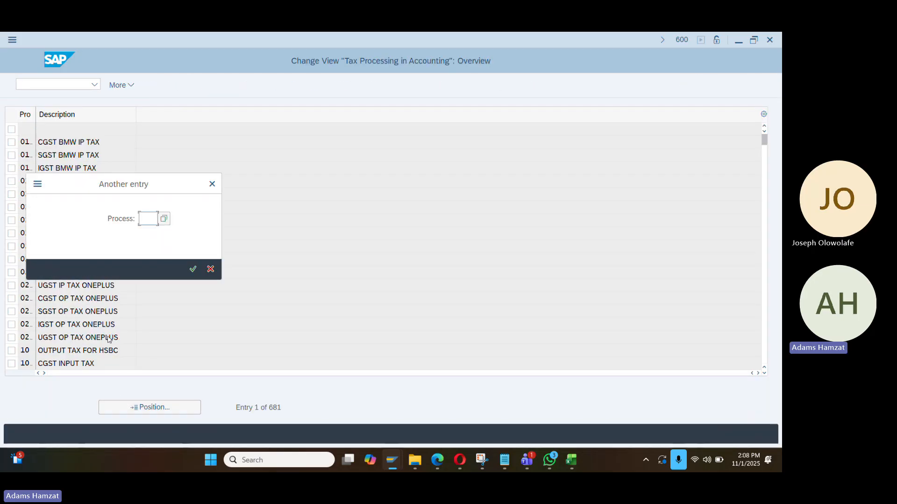
pyautogui.press('Return')
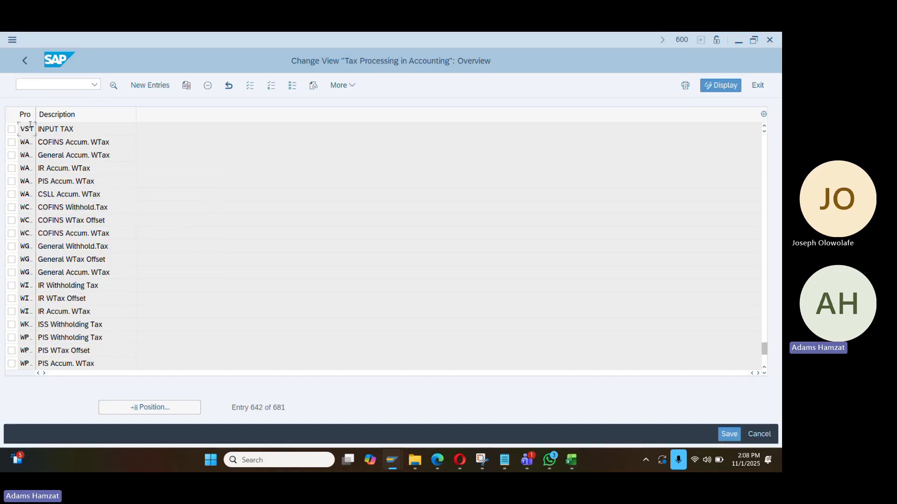
pyautogui.doubleClick(57, 129)
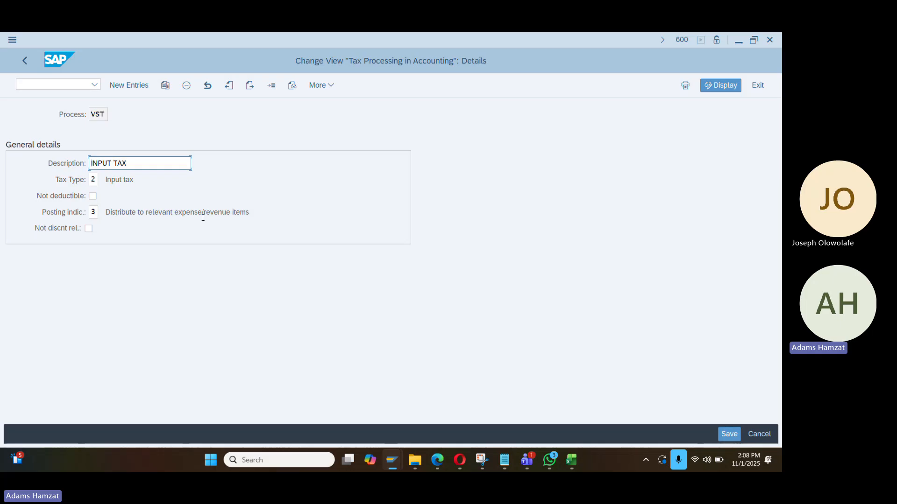
# Set VST's posting indicator to 2 (Separate line item), save under the customizing request, and back out
pyautogui.click(92, 212)
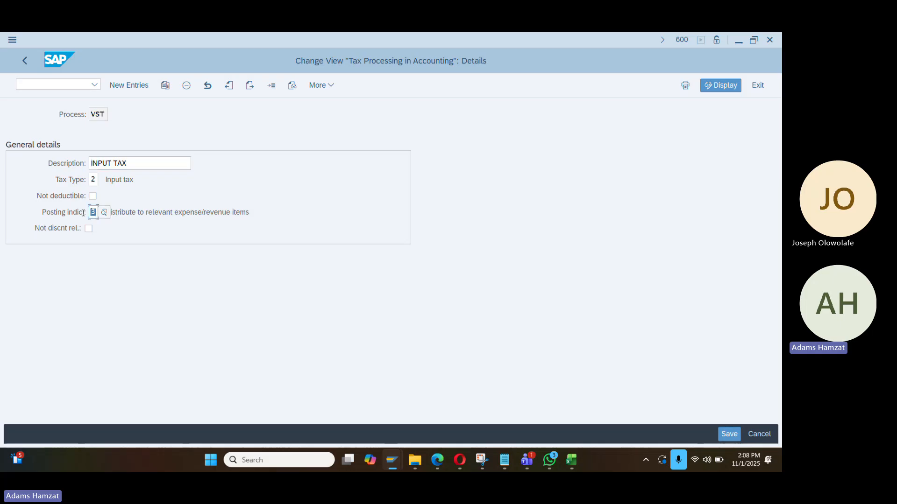
pyautogui.write('2')
pyautogui.press('Return')
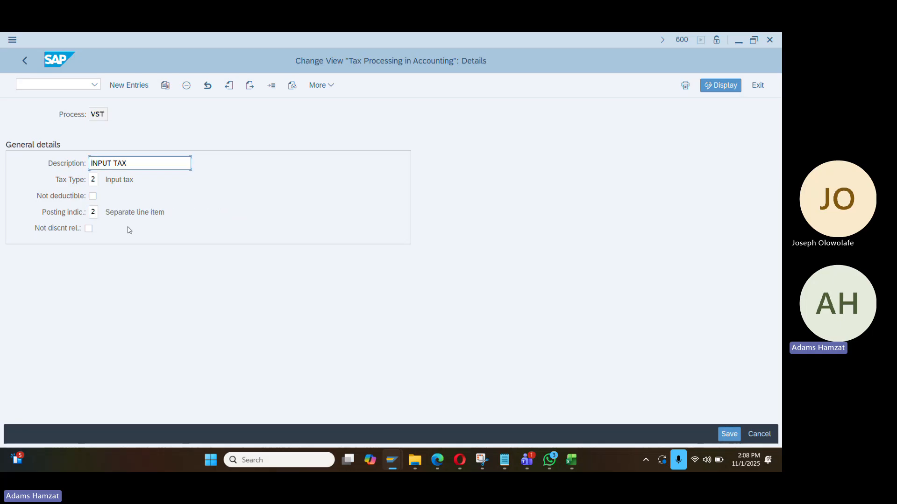
pyautogui.hotkey('ctrl', 's')
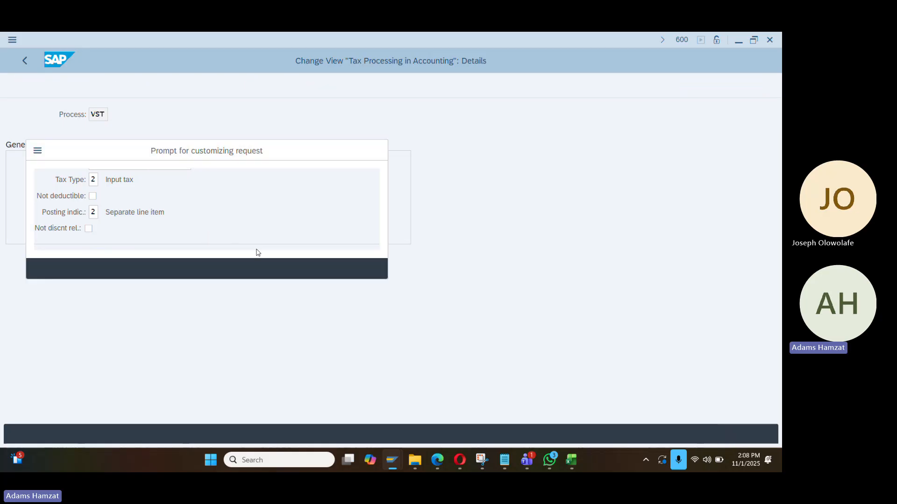
pyautogui.press('Return')
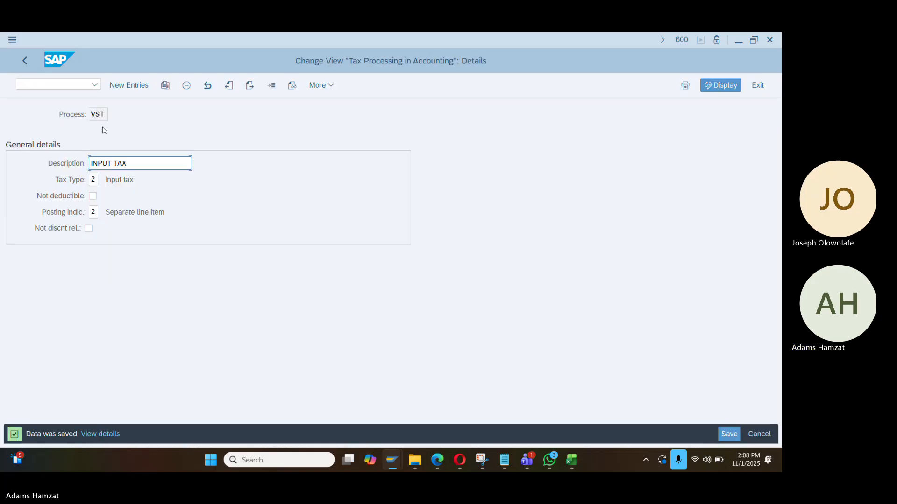
pyautogui.click(29, 62)
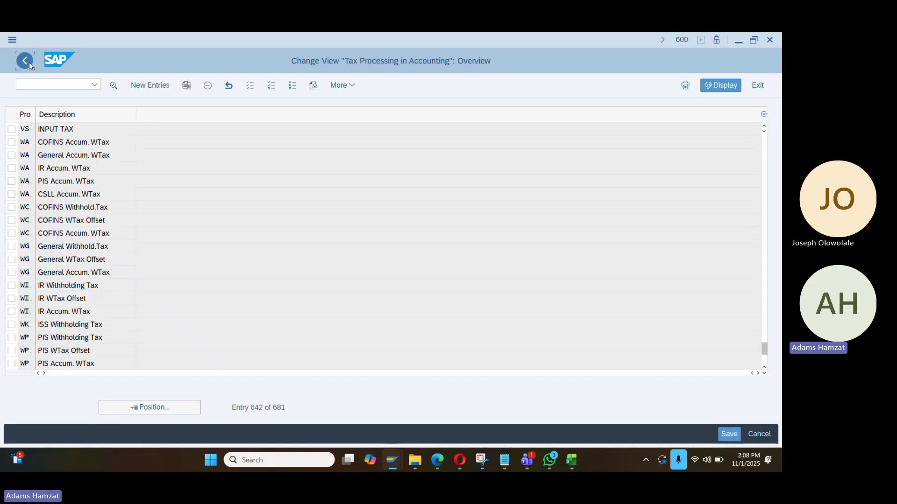
pyautogui.click(29, 62)
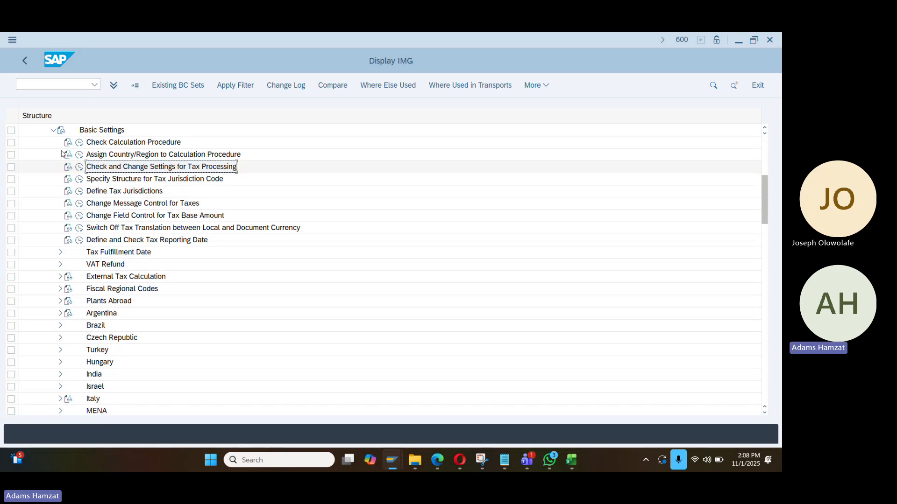
# In Define Tax Accounts, position to VS and enter credit posting key 50 for VST
pyautogui.click(53, 130)
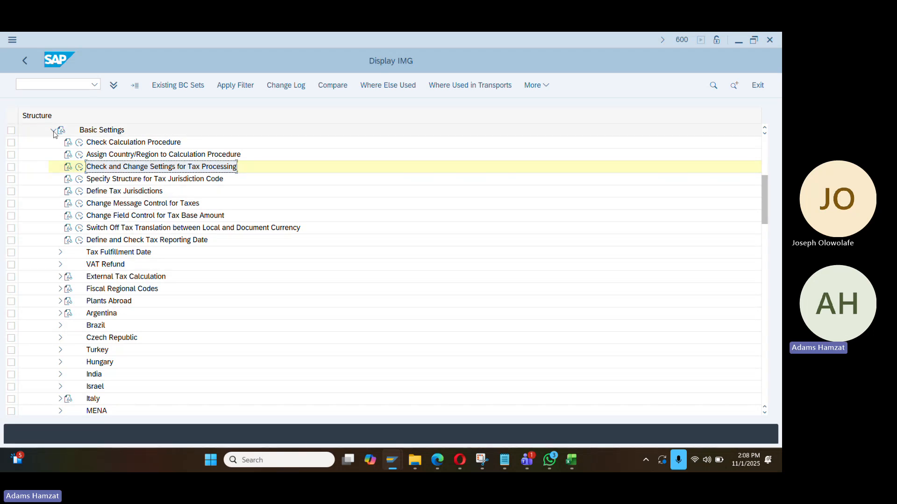
pyautogui.click(80, 167)
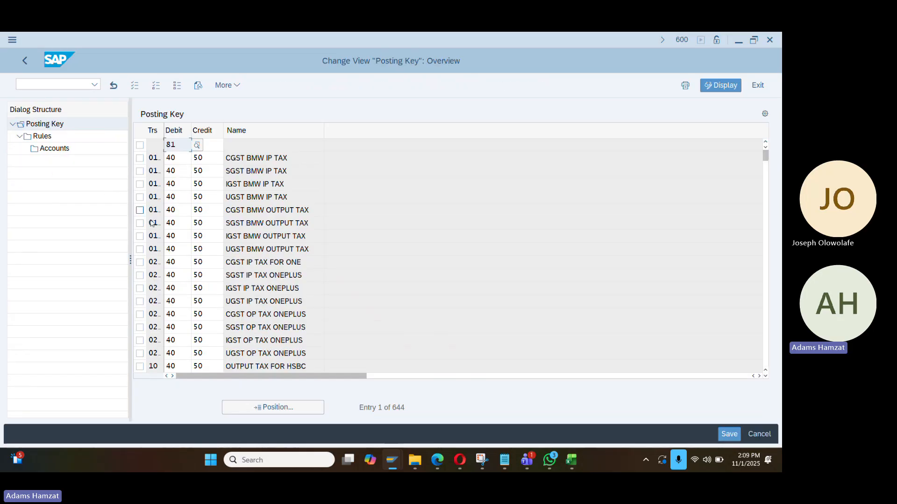
pyautogui.click(252, 407)
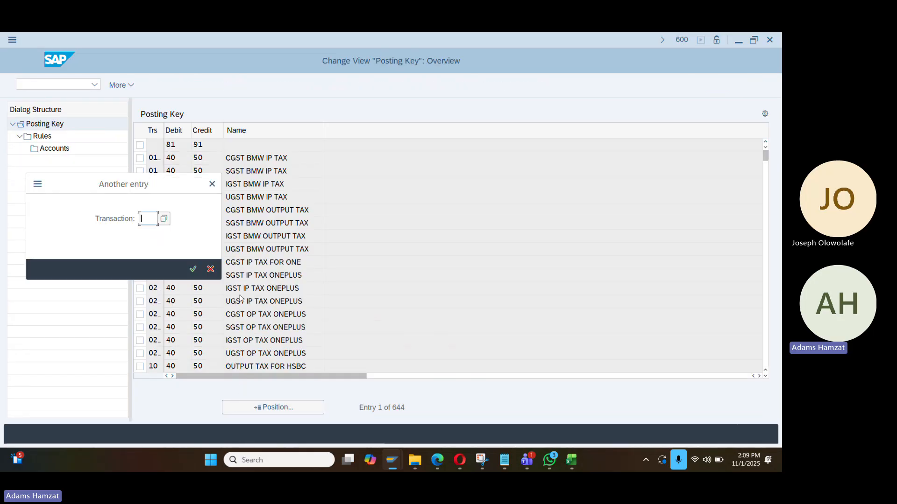
pyautogui.write('vst')
pyautogui.press('Return')
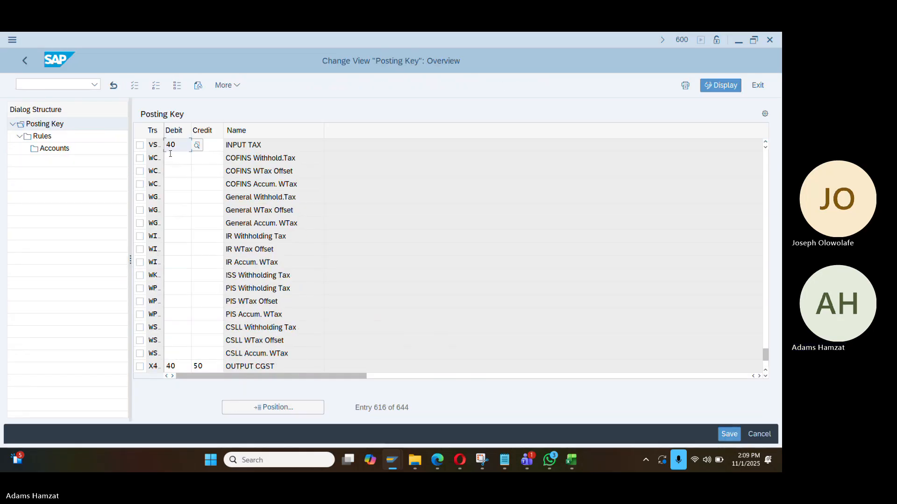
pyautogui.doubleClick(164, 129)
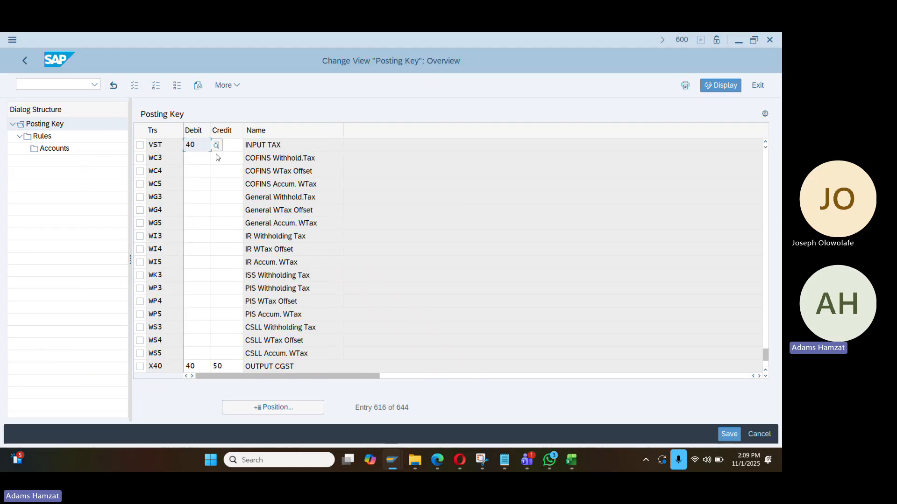
pyautogui.click(237, 145)
pyautogui.write('50')
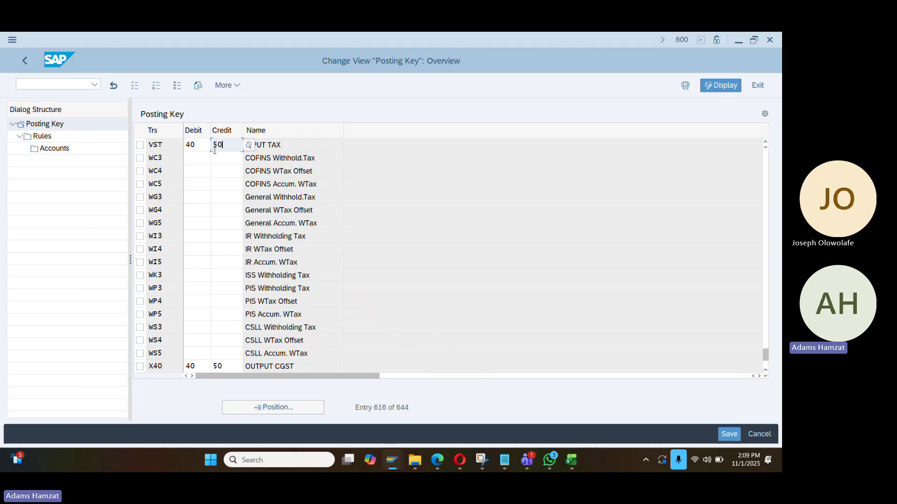
pyautogui.click(55, 149)
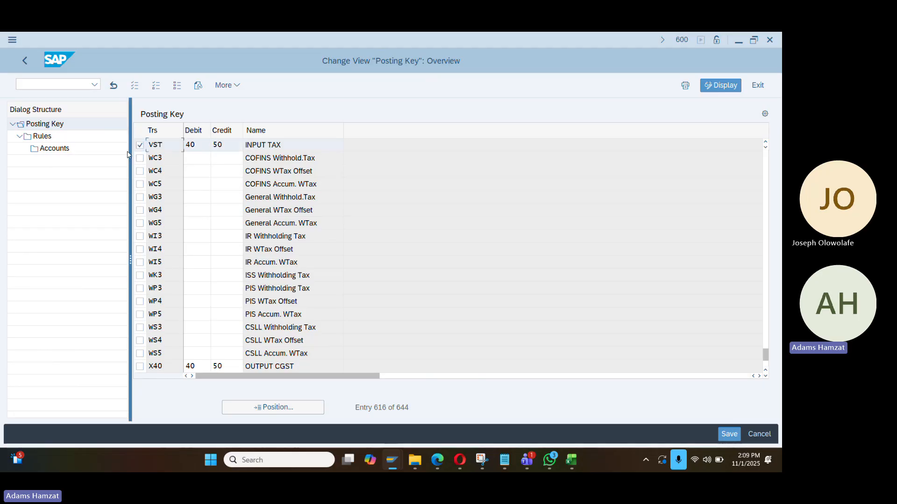
# Try VST's account assignment, cancelling the chart of accounts work-area prompts
pyautogui.doubleClick(59, 152)
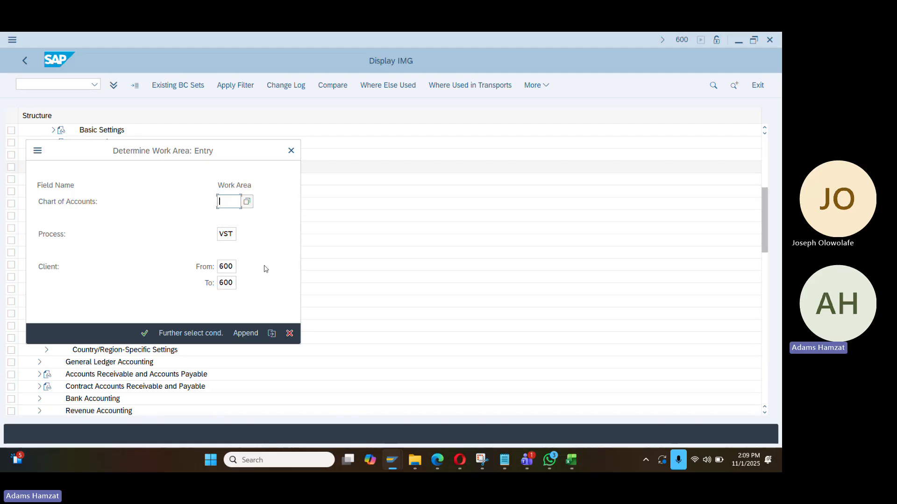
pyautogui.click(291, 152)
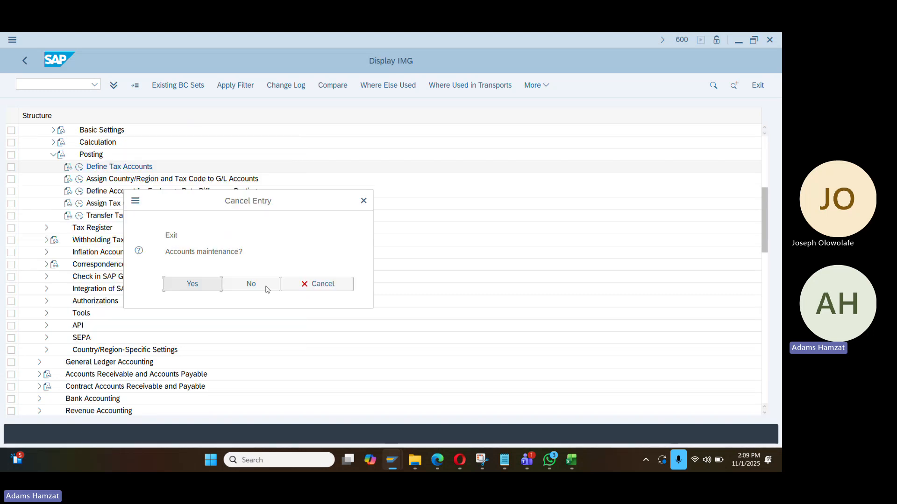
pyautogui.click(252, 284)
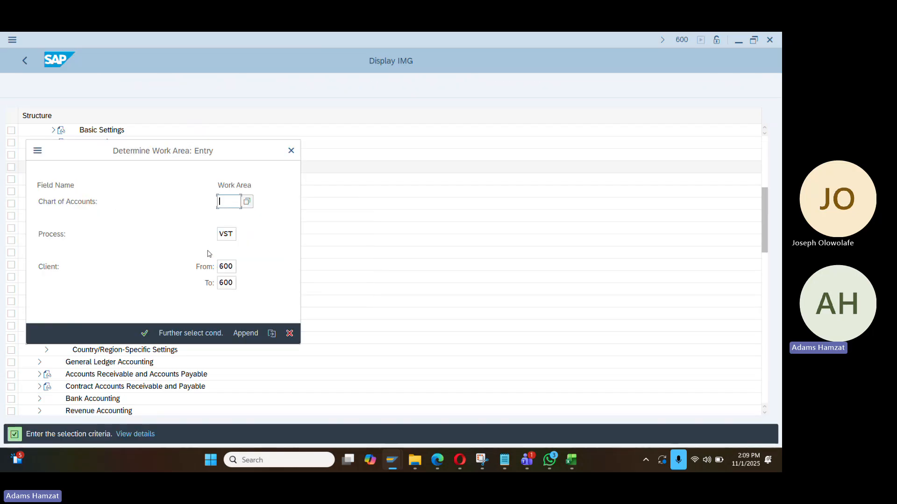
pyautogui.click(290, 150)
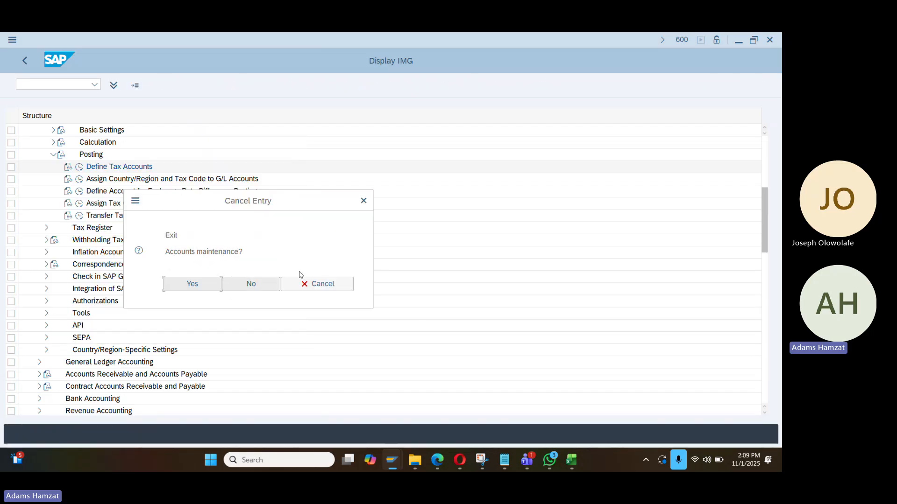
pyautogui.click(206, 284)
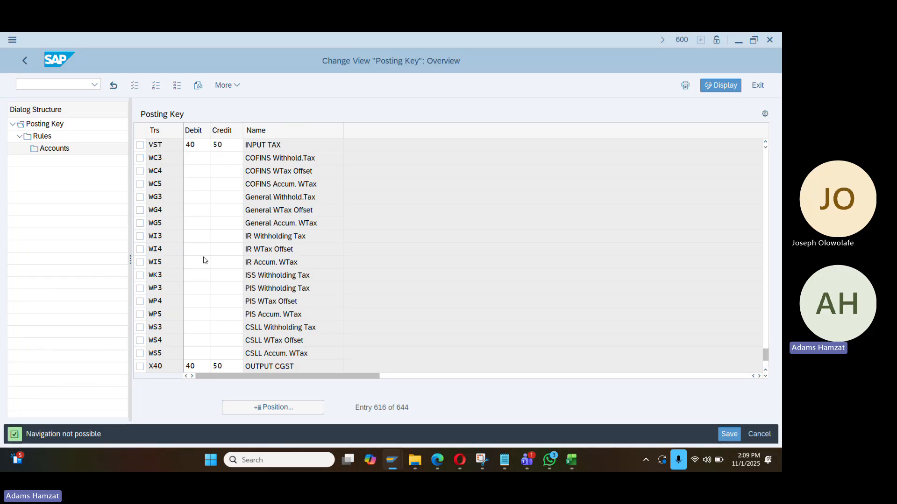
# Try VSF Input tax GST's account assignment, close the chart of accounts list, and return to the tree
pyautogui.scroll(1, 204, 258)
pyautogui.scroll(1, 198, 266)
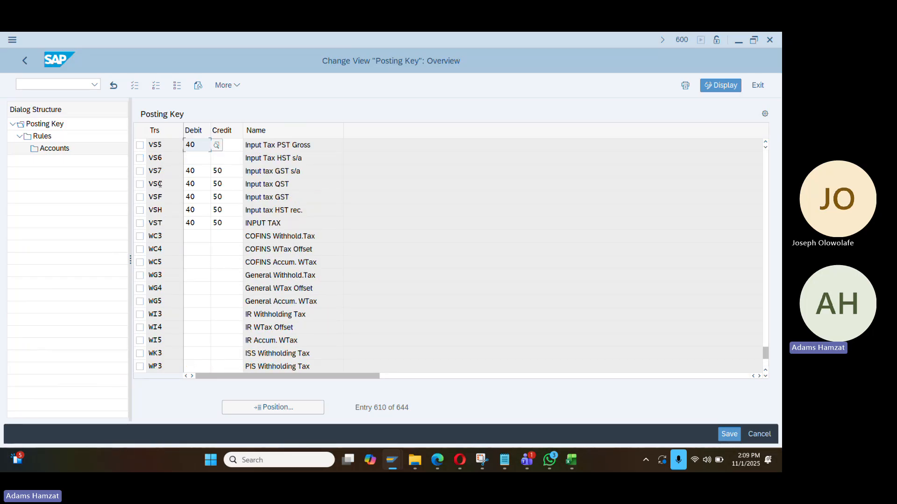
pyautogui.click(140, 200)
pyautogui.doubleClick(54, 148)
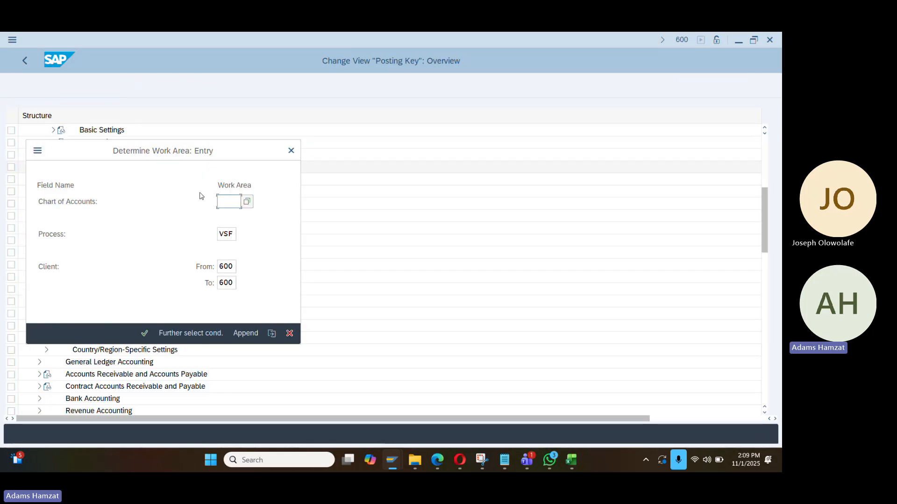
pyautogui.click(247, 202)
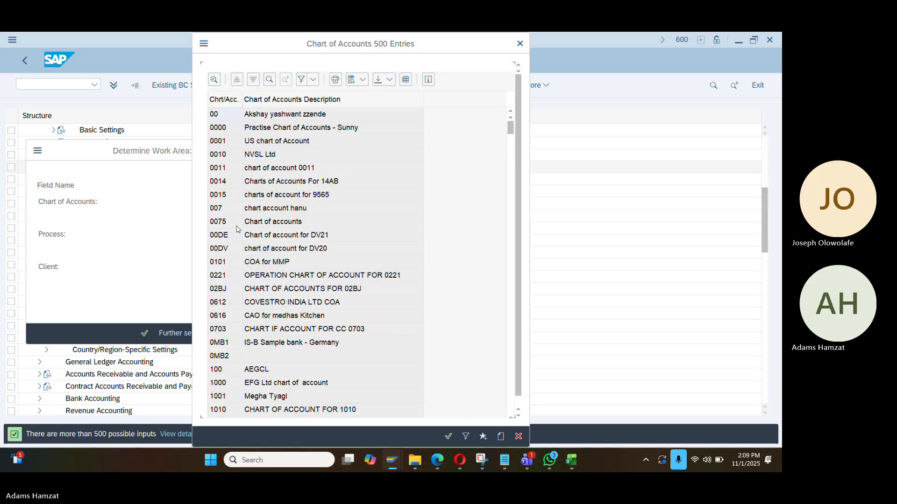
pyautogui.click(520, 44)
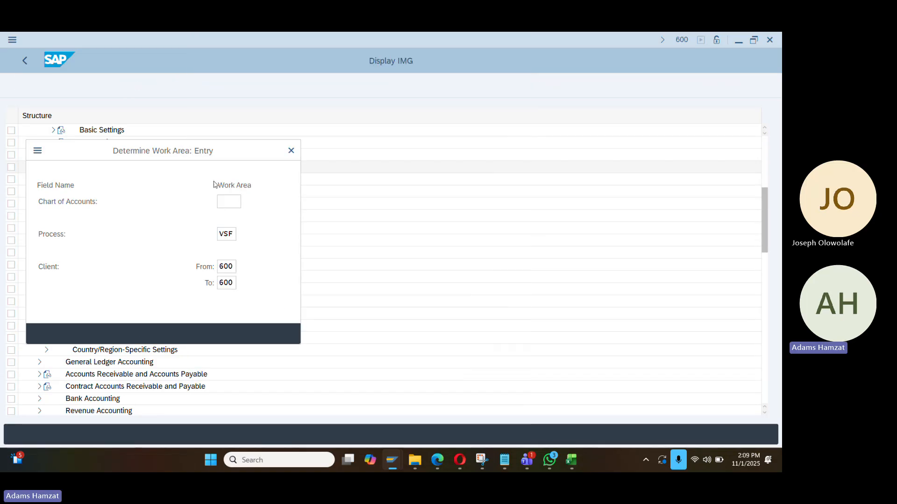
pyautogui.click(291, 151)
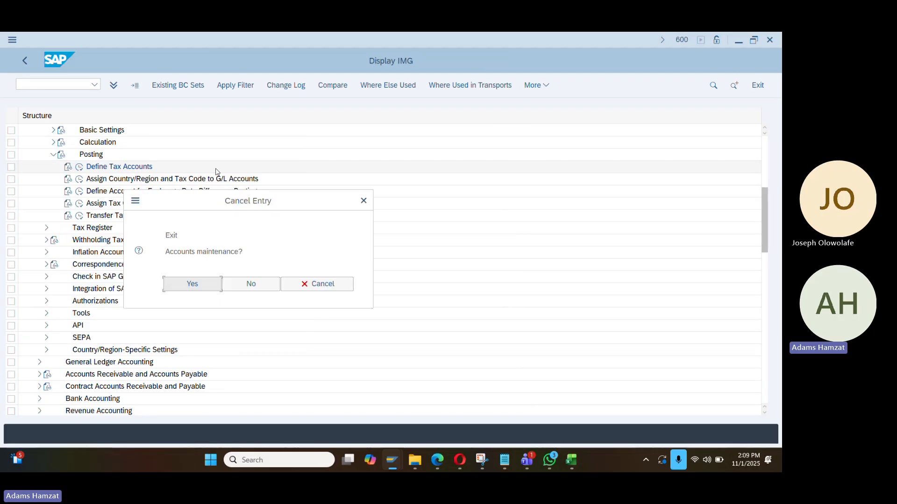
pyautogui.click(201, 284)
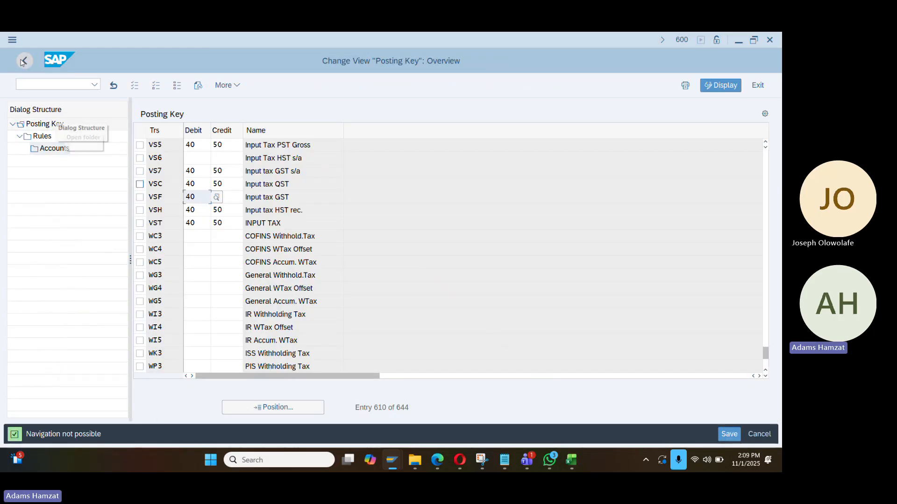
pyautogui.click(22, 61)
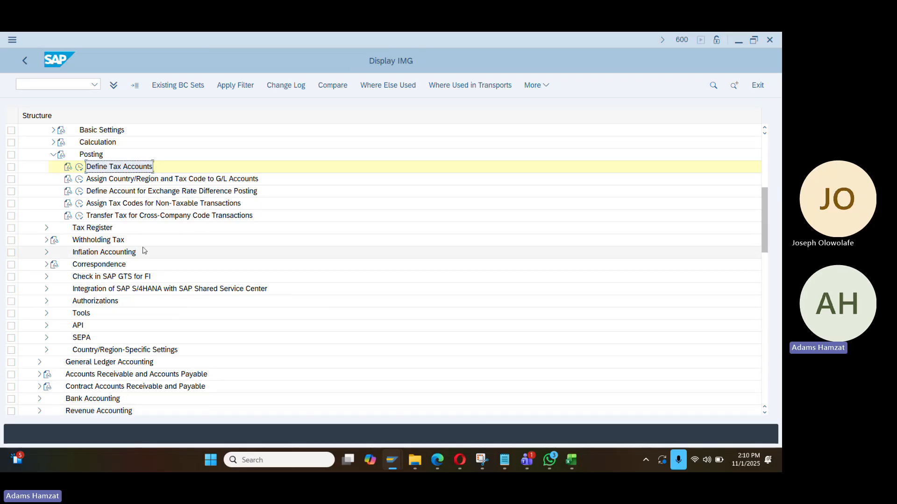
# Collapse Posting and Tax on Sales/Purchases, then expand the Withholding Tax branch
pyautogui.scroll(1, 82, 239)
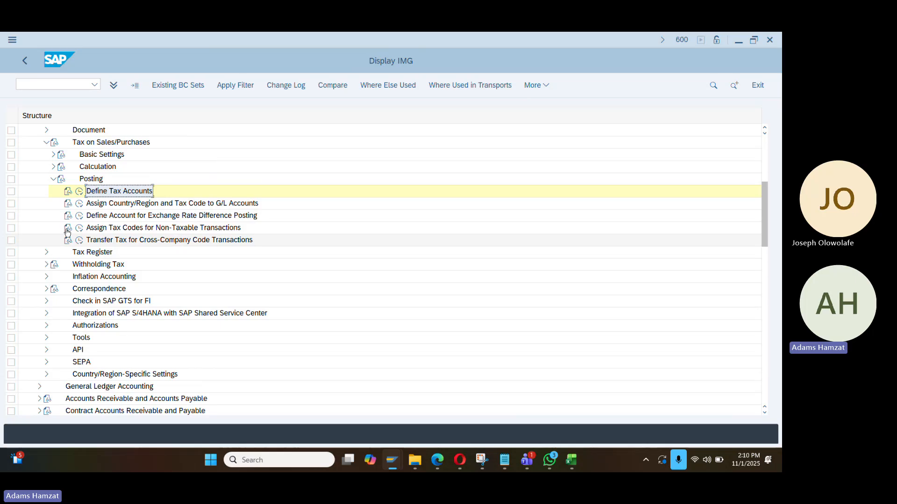
pyautogui.click(53, 191)
pyautogui.scroll(1, 77, 207)
pyautogui.click(46, 179)
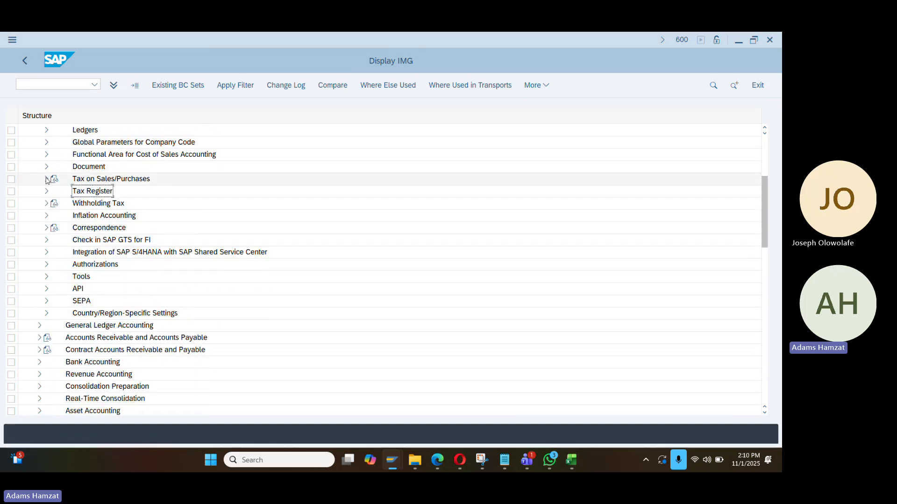
pyautogui.click(47, 203)
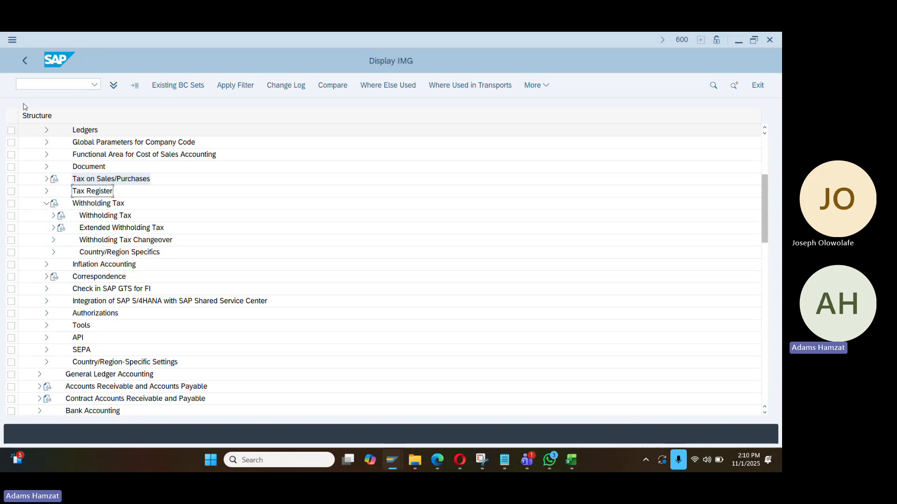
# Expand Extended Withholding Tax > Calculation > Withholding Tax Type and run Define Withholding Tax Type for Payment Posting
pyautogui.click(54, 228)
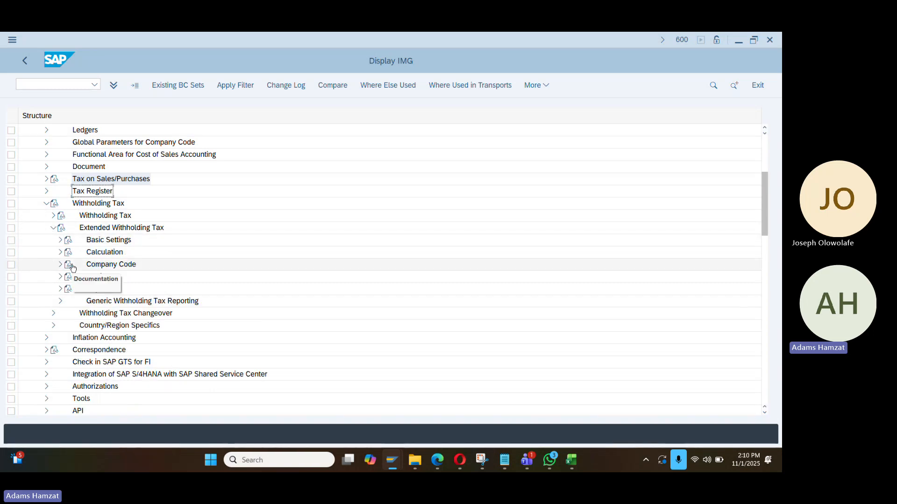
pyautogui.click(60, 240)
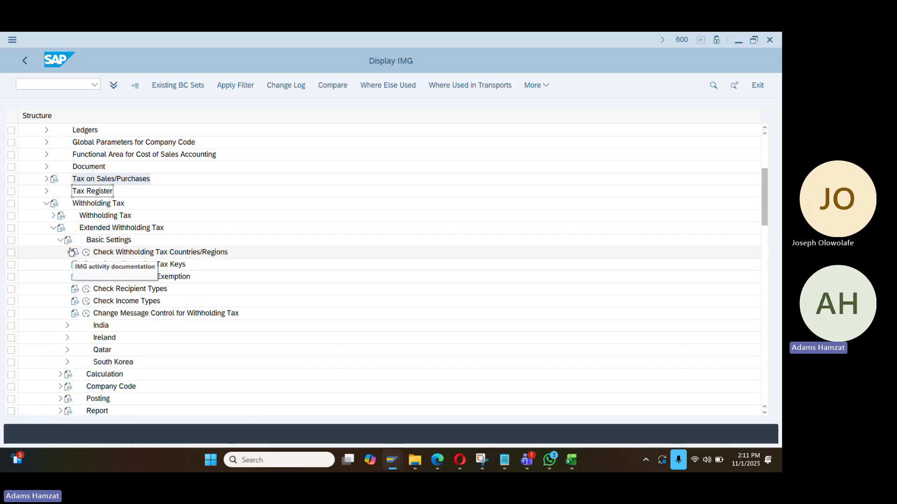
pyautogui.click(60, 240)
pyautogui.click(61, 253)
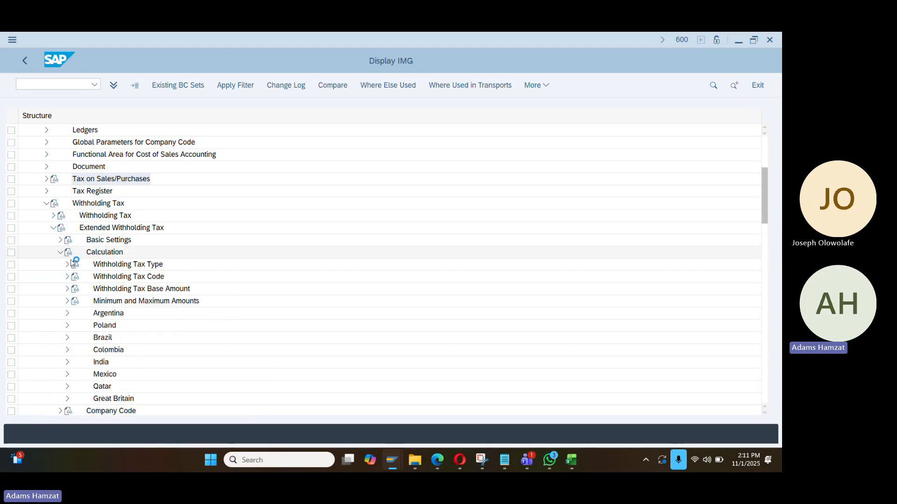
pyautogui.click(67, 264)
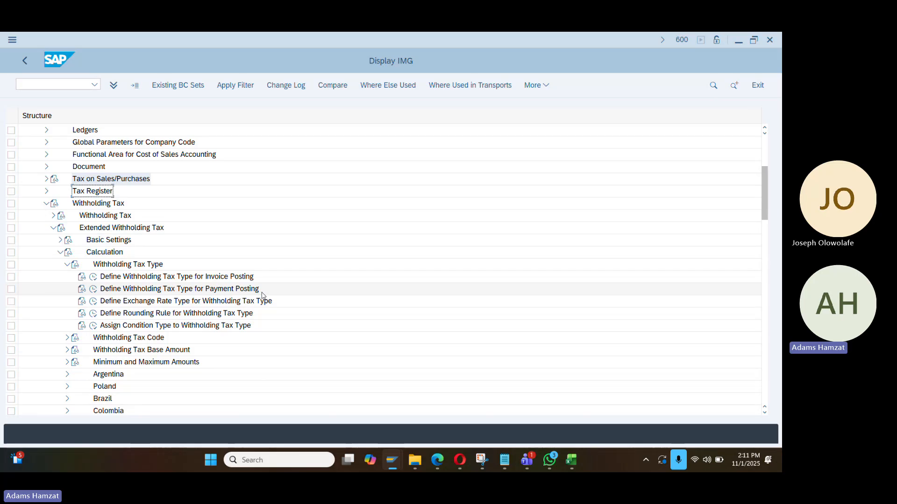
pyautogui.click(94, 292)
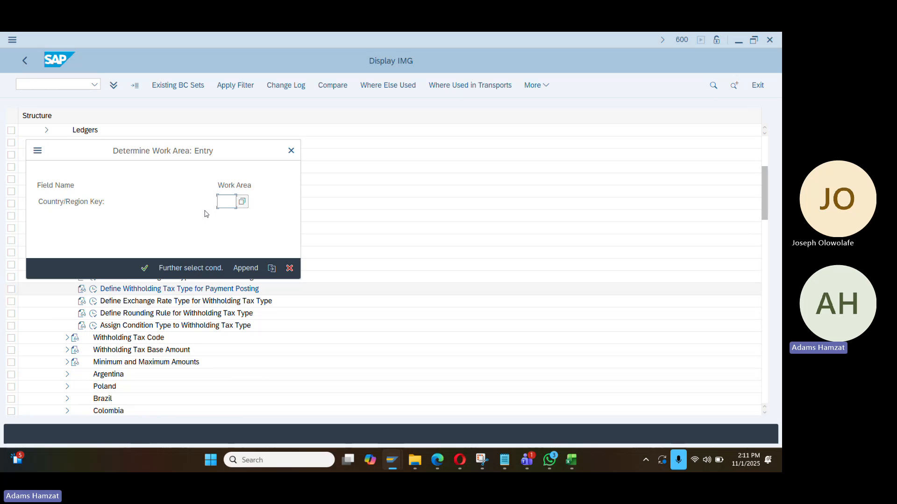
# Open the NG work area, inspect withholding tax type W2's details, and back out to the IMG
pyautogui.write('NG')
pyautogui.press('Return')
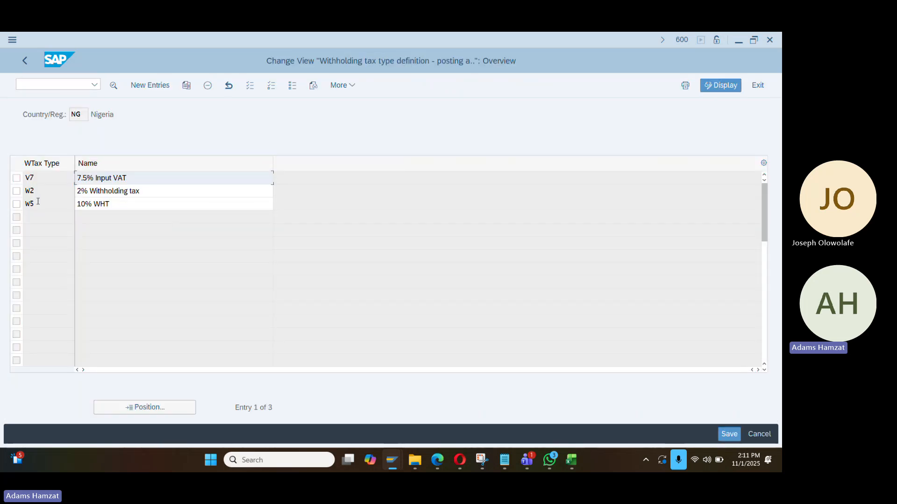
pyautogui.doubleClick(39, 193)
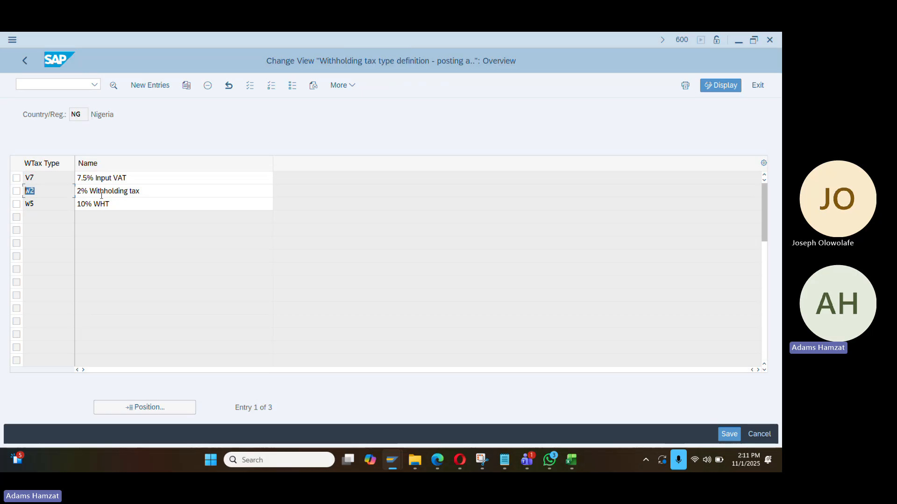
pyautogui.doubleClick(65, 190)
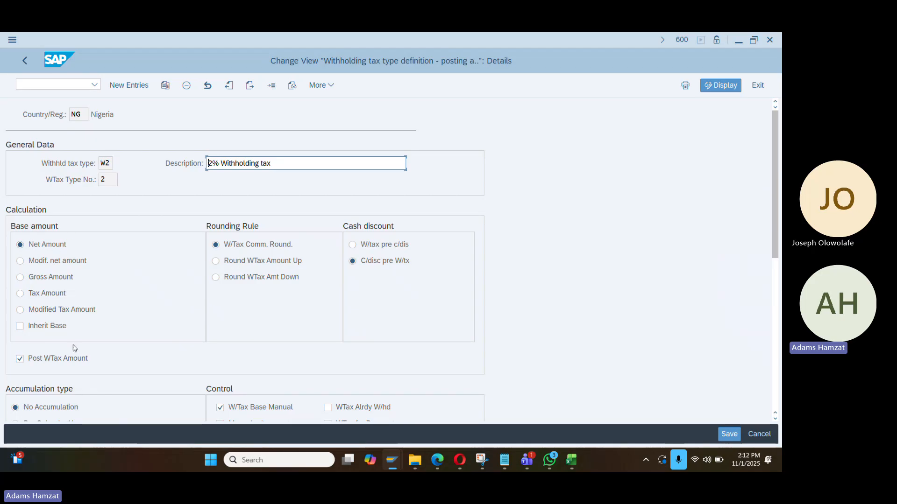
pyautogui.scroll(-1, 334, 334)
pyautogui.scroll(1, 334, 334)
pyautogui.click(25, 60)
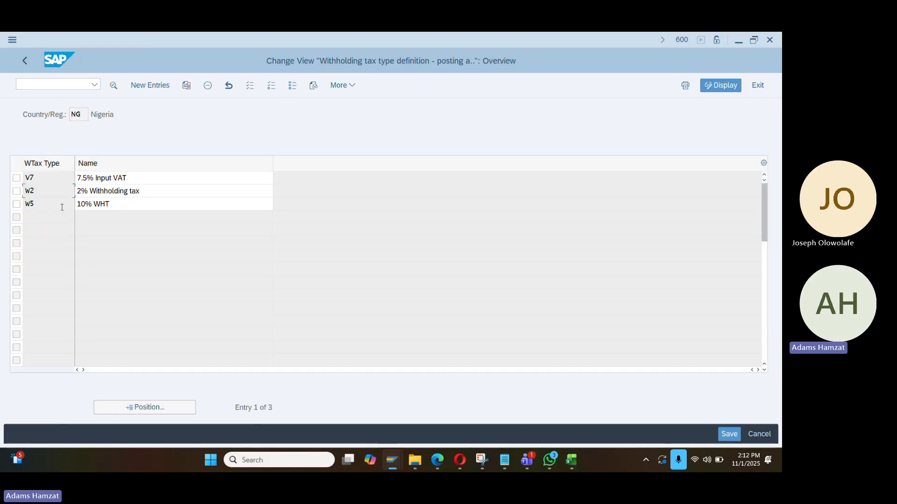
pyautogui.click(25, 60)
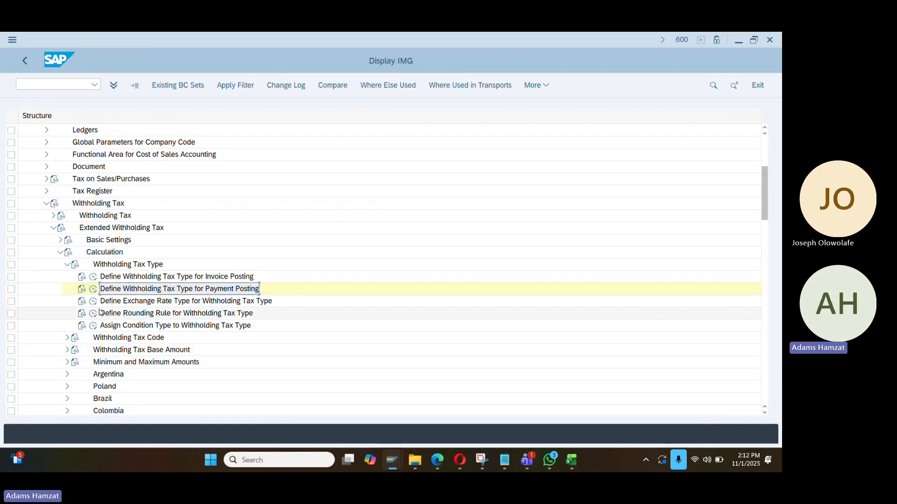
# Run Define Withholding Tax Codes for Nigeria (NG) from the Withholding Tax Code branch
pyautogui.click(67, 264)
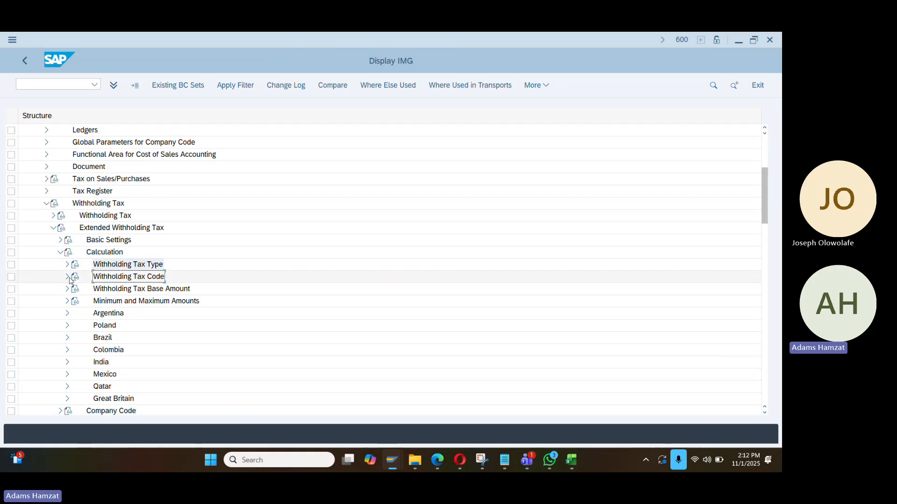
pyautogui.click(67, 276)
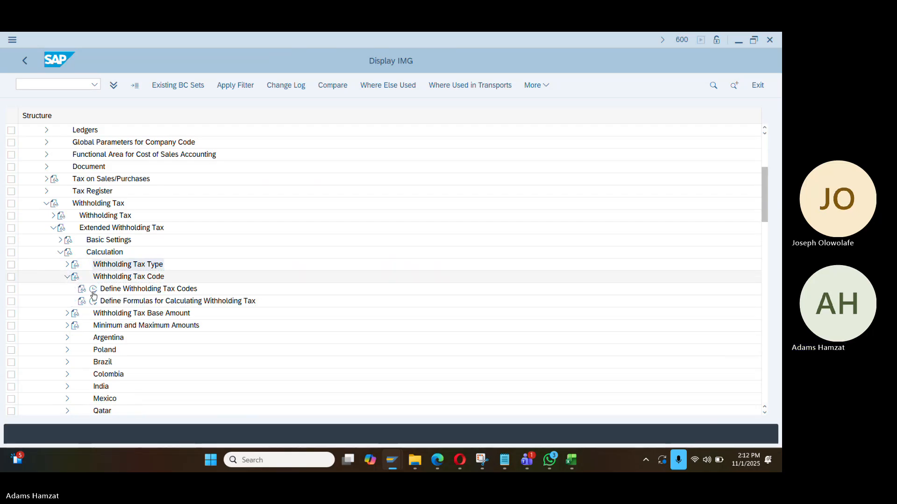
pyautogui.doubleClick(158, 290)
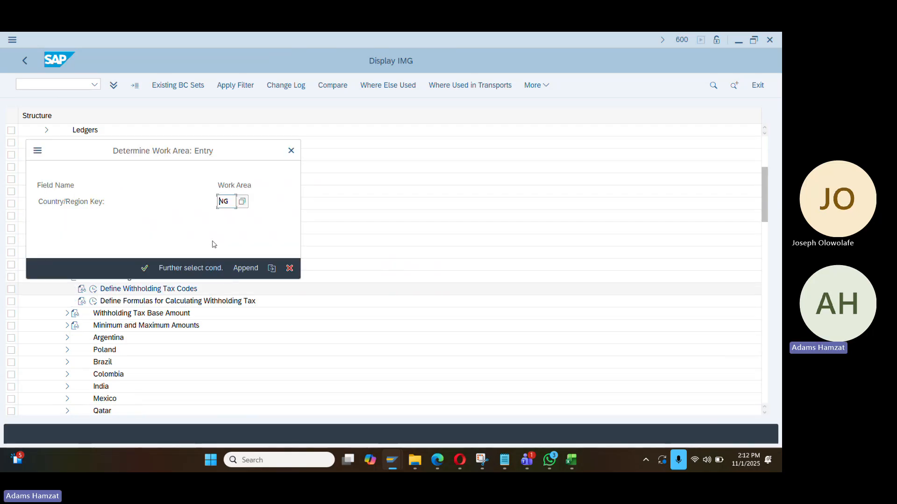
pyautogui.press('Return')
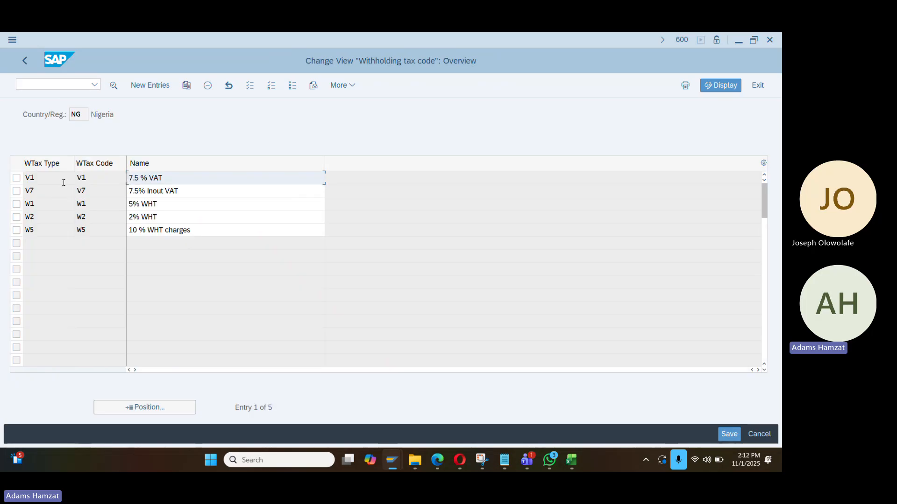
# Inspect code W2's details (2% WHT, 100,00 base, 2,0000 rate), then return to the IMG
pyautogui.moveTo(46, 181); pyautogui.dragTo(16, 179)
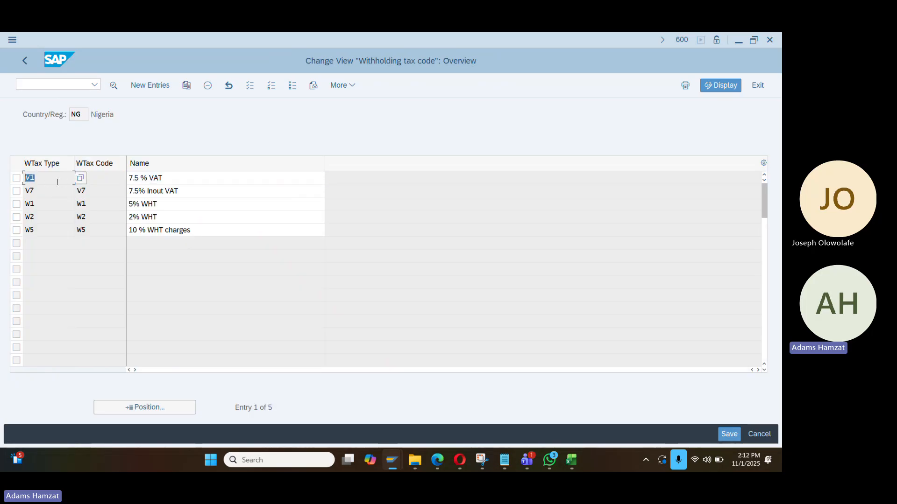
pyautogui.moveTo(99, 181); pyautogui.dragTo(75, 179)
pyautogui.doubleClick(50, 216)
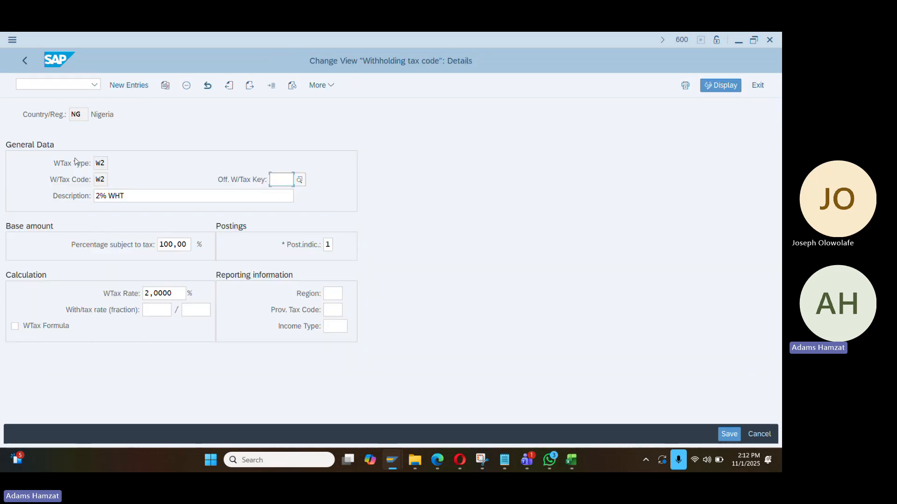
pyautogui.moveTo(108, 161); pyautogui.dragTo(87, 180)
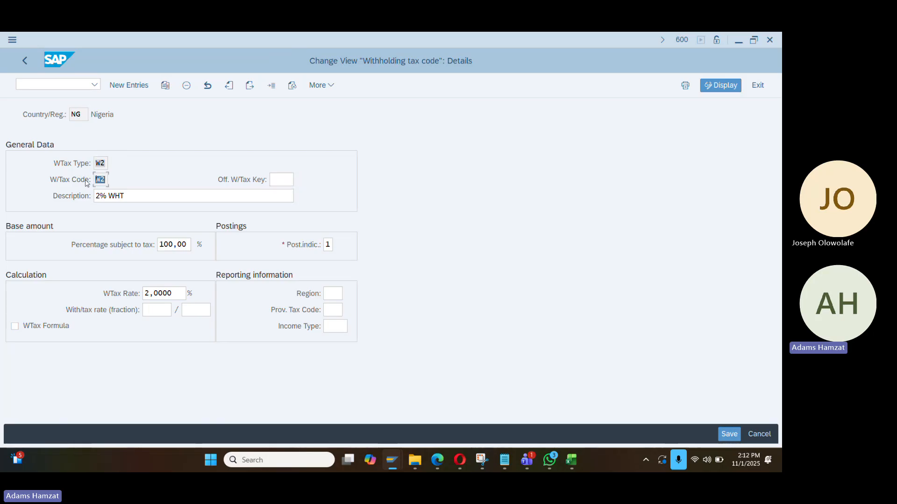
pyautogui.moveTo(140, 196); pyautogui.dragTo(68, 196)
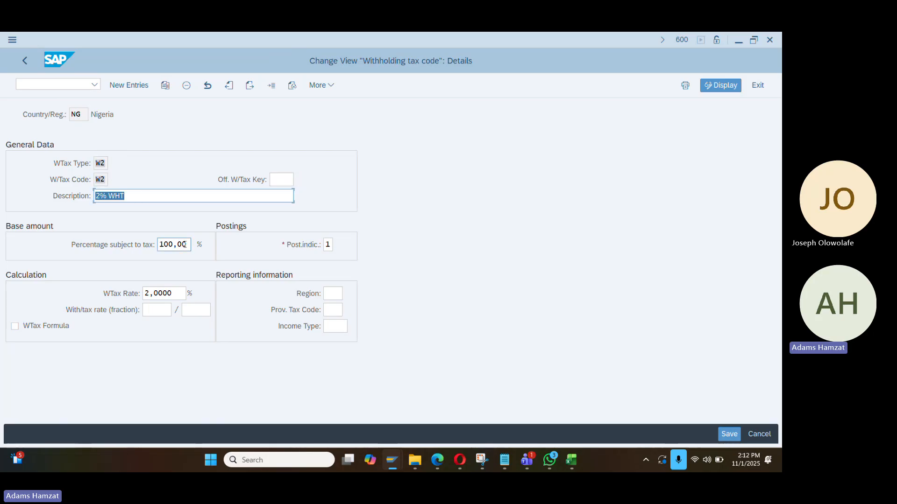
pyautogui.moveTo(188, 245); pyautogui.dragTo(152, 243)
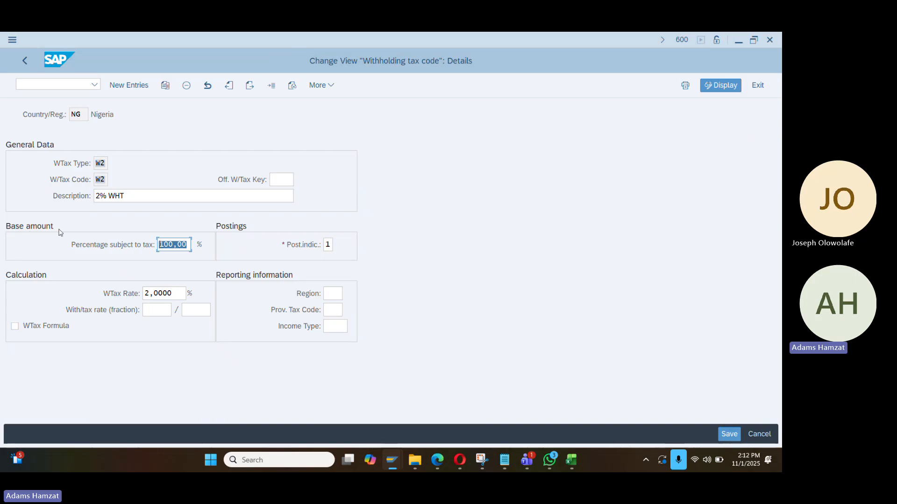
pyautogui.click(189, 244)
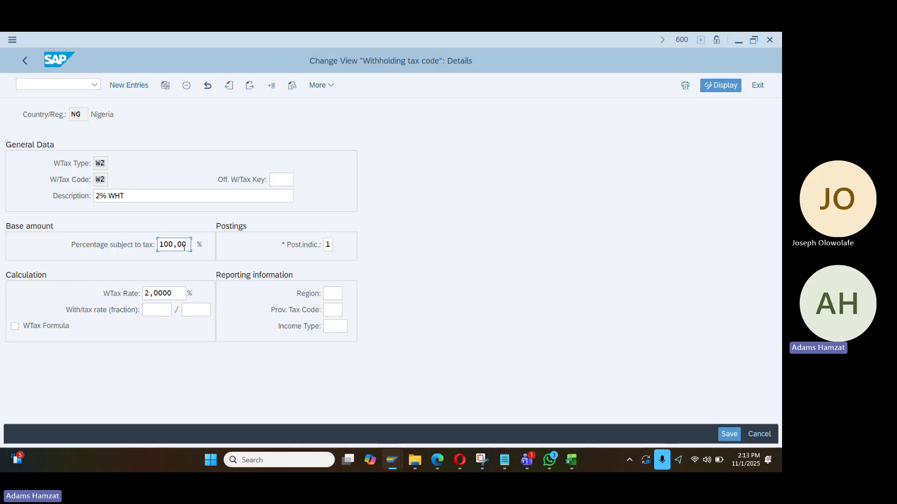
pyautogui.doubleClick(164, 294)
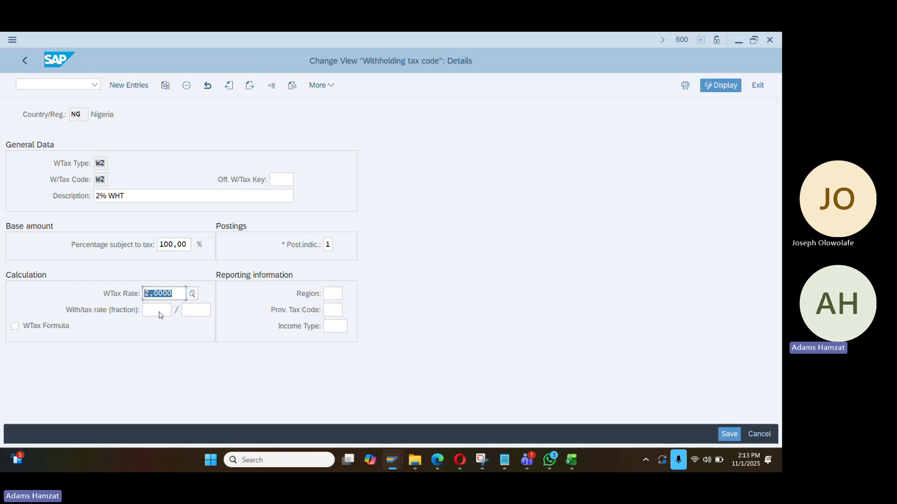
pyautogui.click(26, 61)
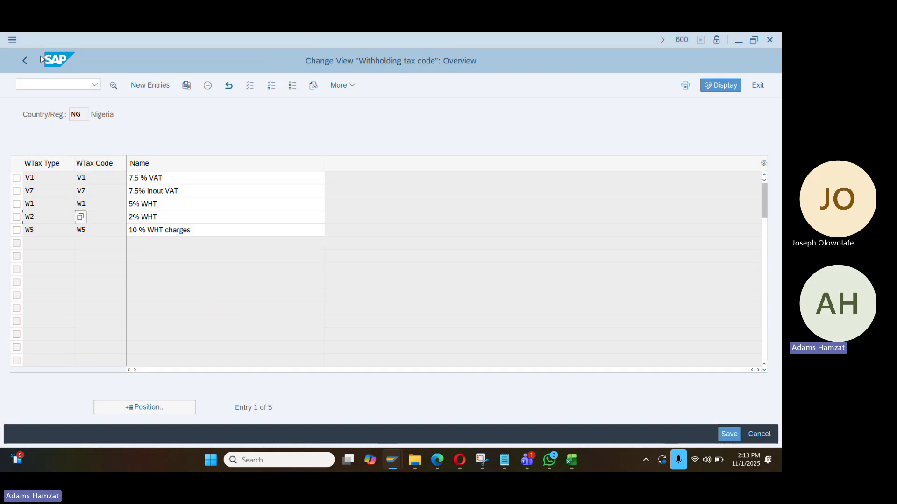
pyautogui.click(23, 61)
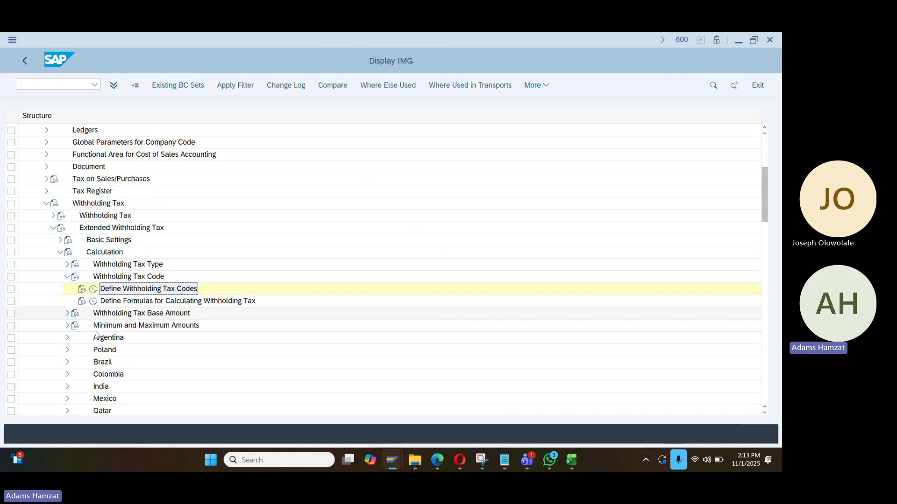
# Open Assign Withholding Tax Types to Company Codes under Company Code and position to DEC2
pyautogui.click(68, 278)
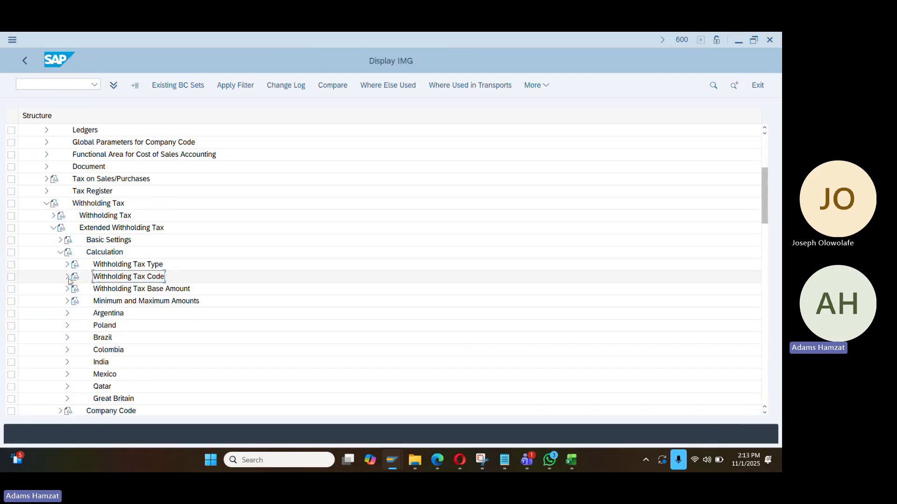
pyautogui.click(61, 252)
pyautogui.click(60, 264)
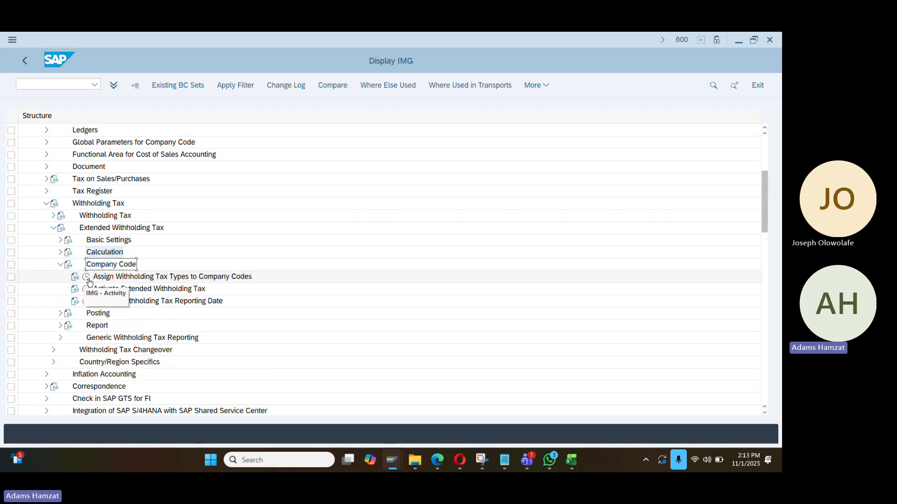
pyautogui.doubleClick(172, 277)
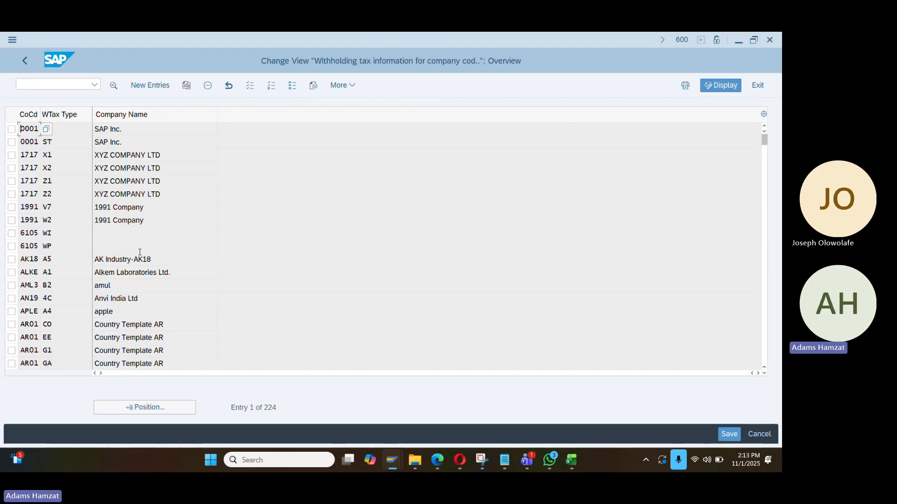
pyautogui.click(136, 407)
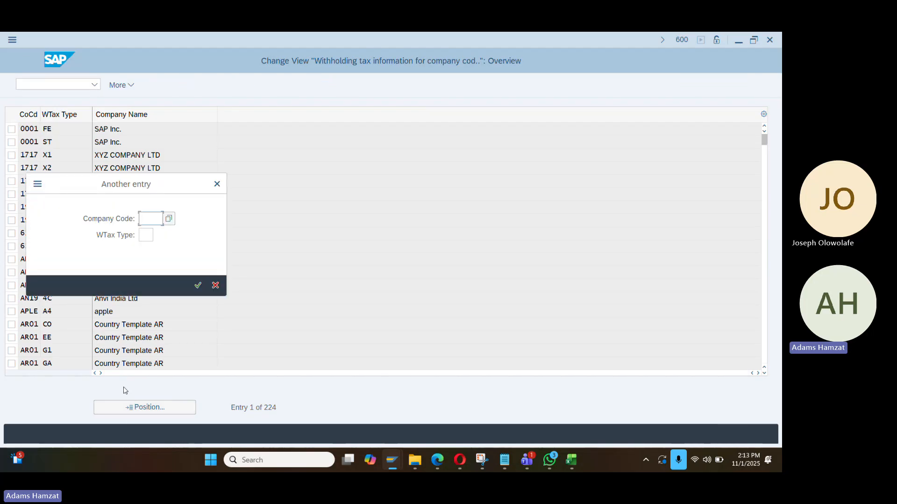
pyautogui.write('DEC2')
pyautogui.press('Return')
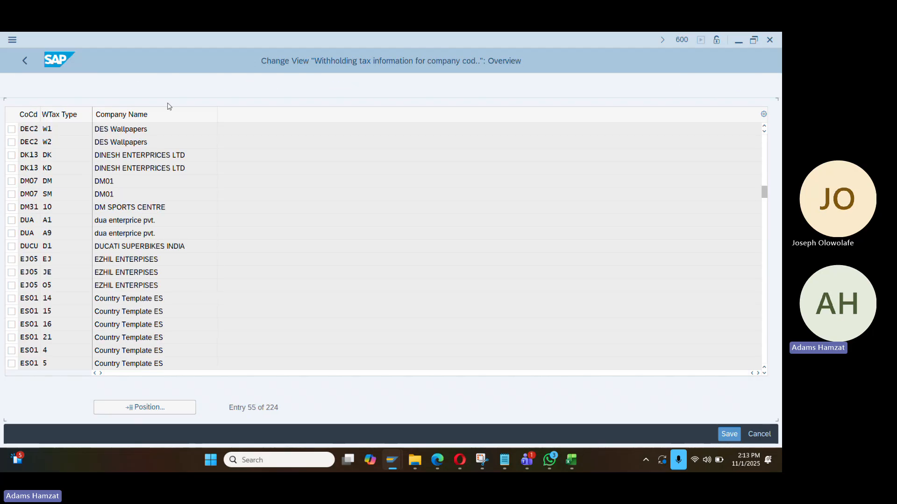
pyautogui.scroll(1, 86, 130)
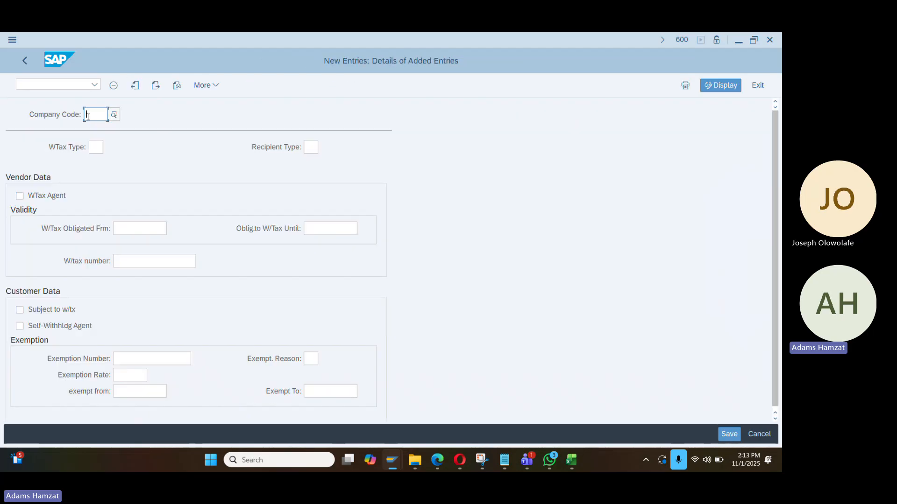
# Enter company code DA01 with withholding tax type W2 and tick WTax Agent
pyautogui.write('da01')
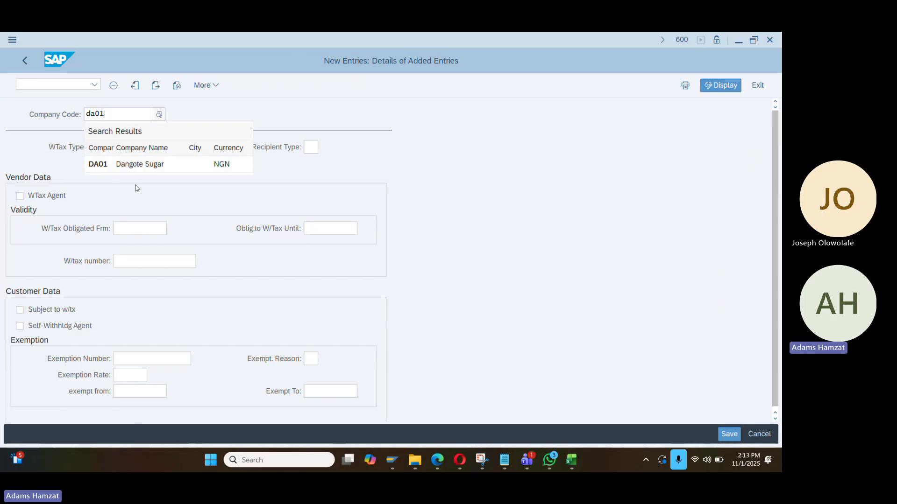
pyautogui.click(134, 164)
pyautogui.click(97, 147)
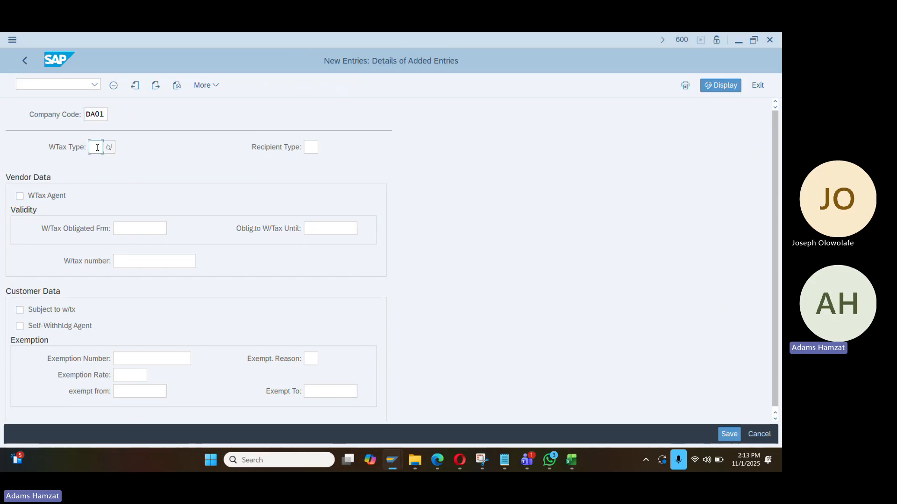
pyautogui.write('w2')
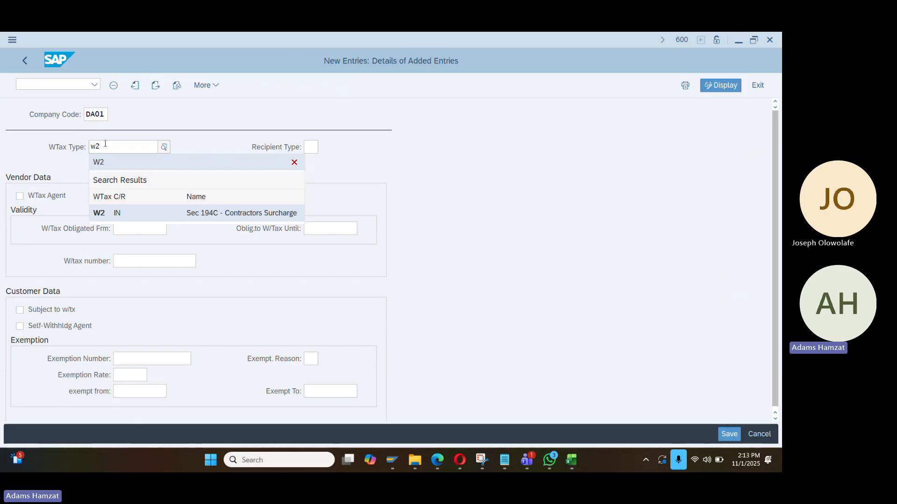
pyautogui.moveTo(105, 144); pyautogui.dragTo(91, 146)
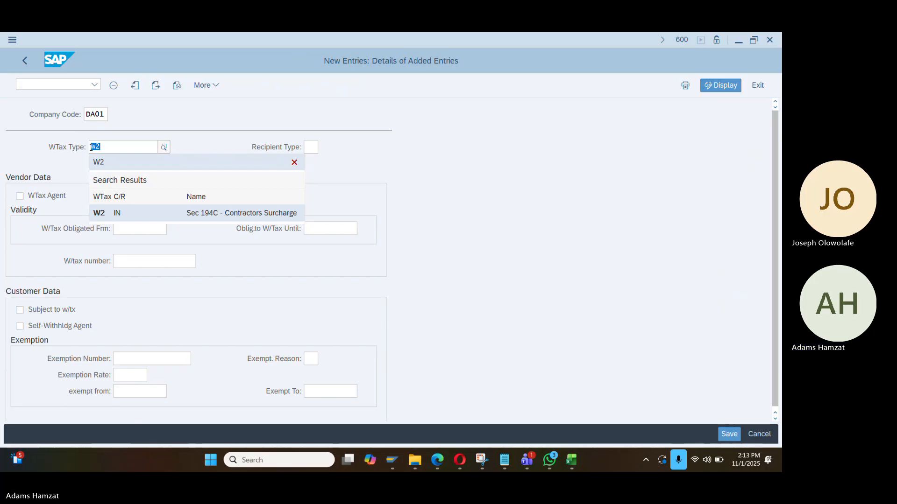
pyautogui.write('w')
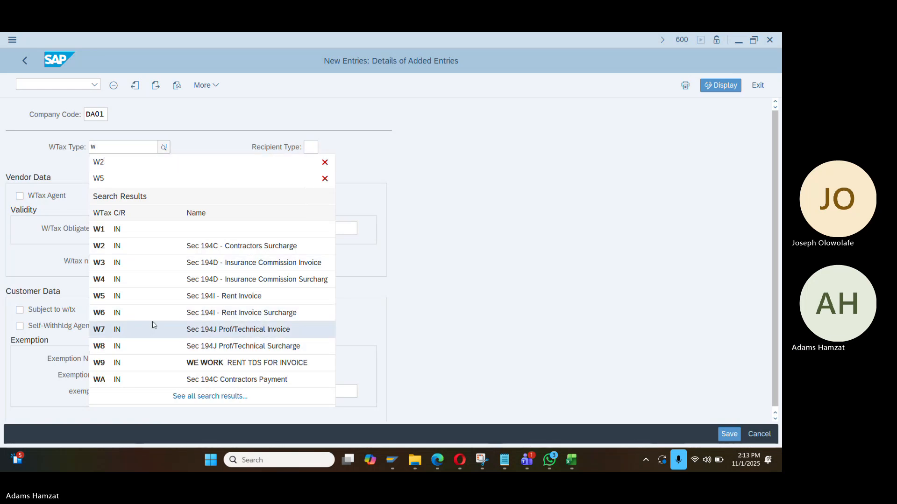
pyautogui.click(143, 245)
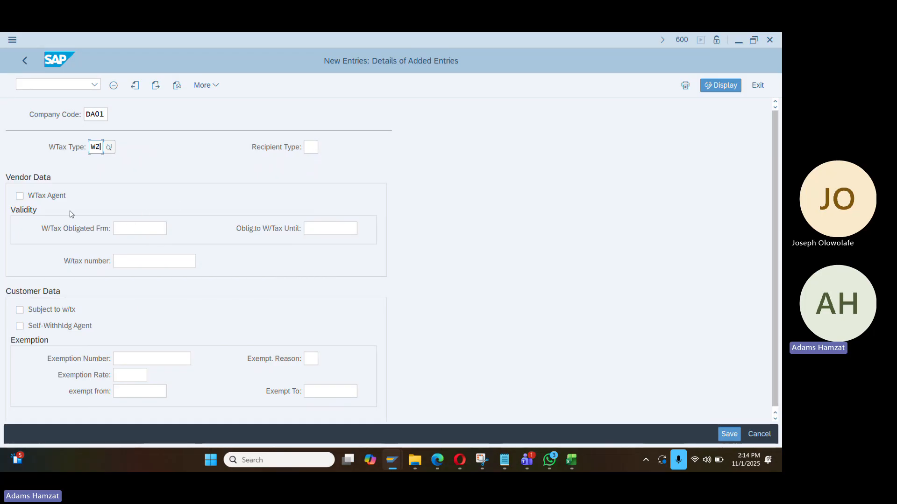
pyautogui.click(33, 198)
# Set validity 01.01.1990 to 31.12.2099, save under the customizing request, and go back
pyautogui.click(124, 229)
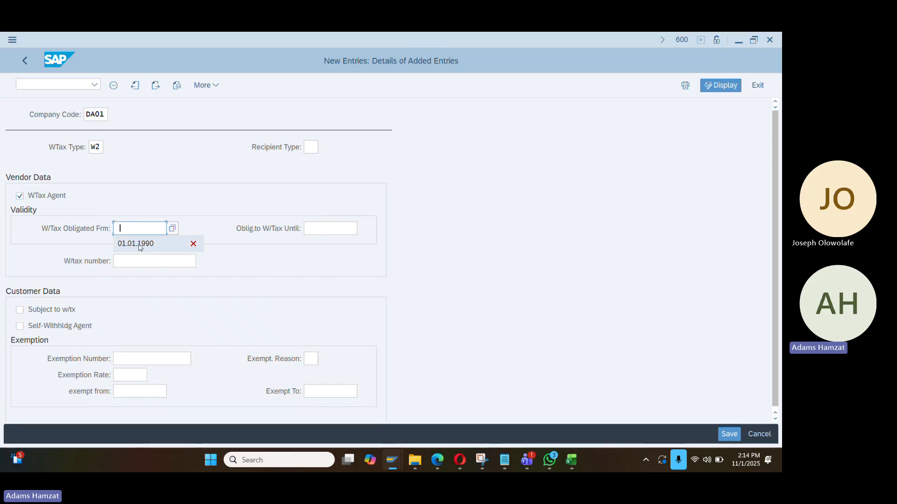
pyautogui.click(140, 245)
pyautogui.click(309, 229)
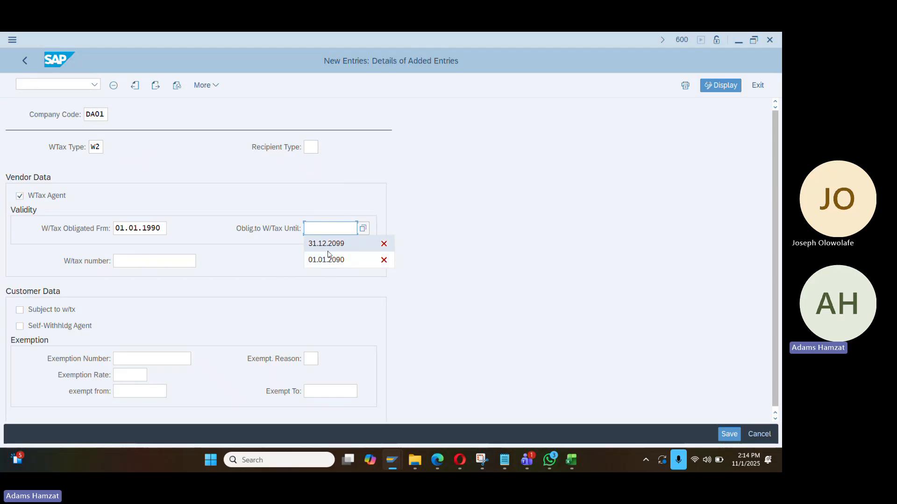
pyautogui.click(320, 250)
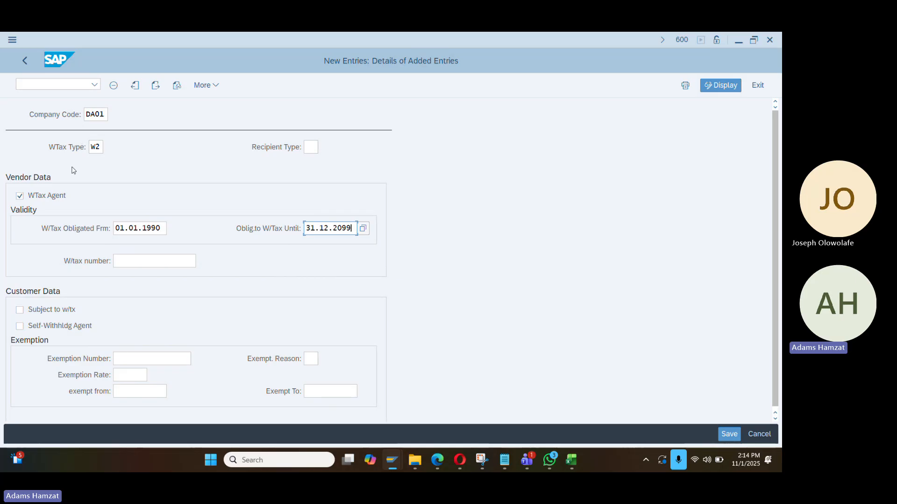
pyautogui.click(87, 184)
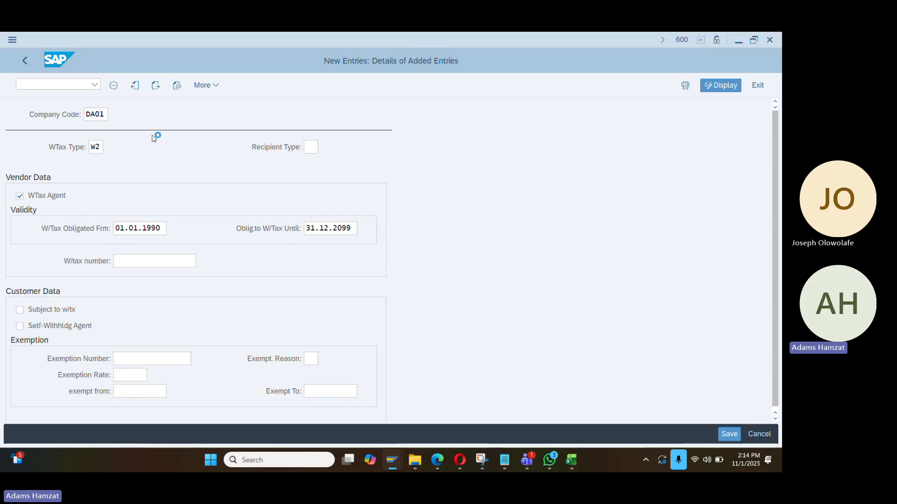
pyautogui.click(729, 433)
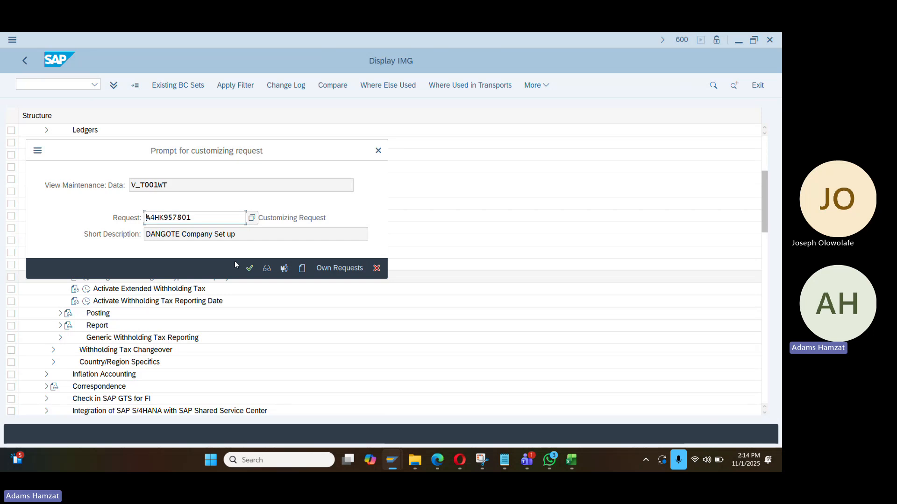
pyautogui.click(250, 268)
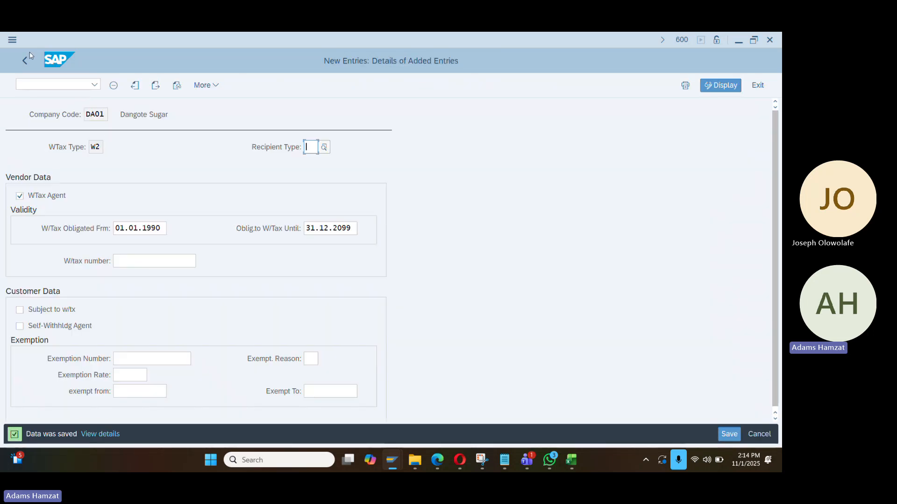
pyautogui.click(25, 60)
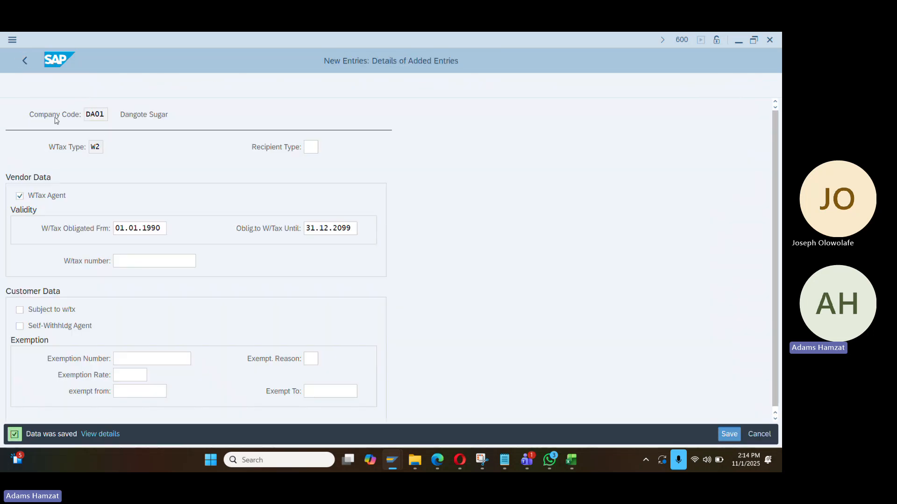
# Tick Ext.WTax for DA01 in Activate Extended Withholding Tax, save with the request, and go back
pyautogui.click(19, 60)
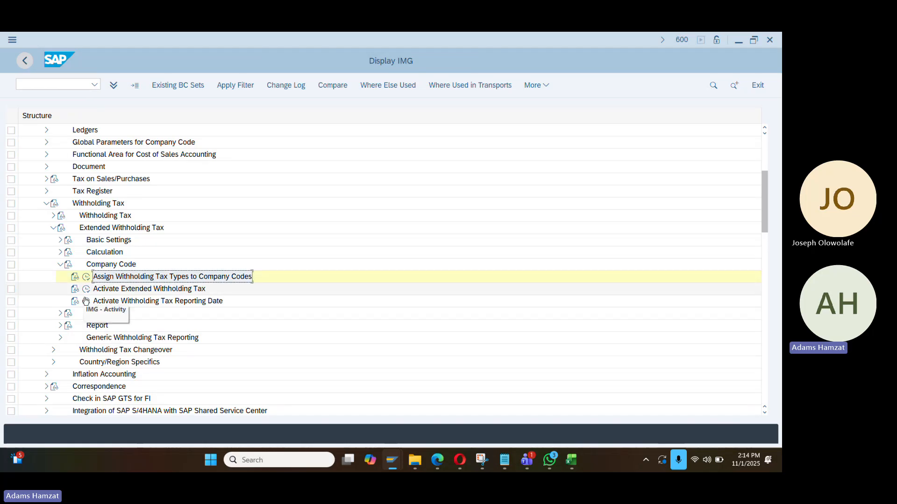
pyautogui.click(148, 290)
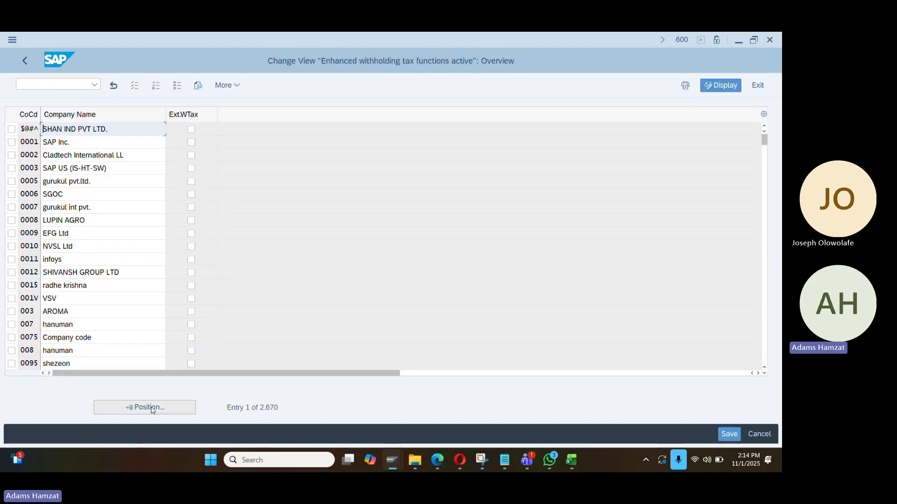
pyautogui.click(144, 407)
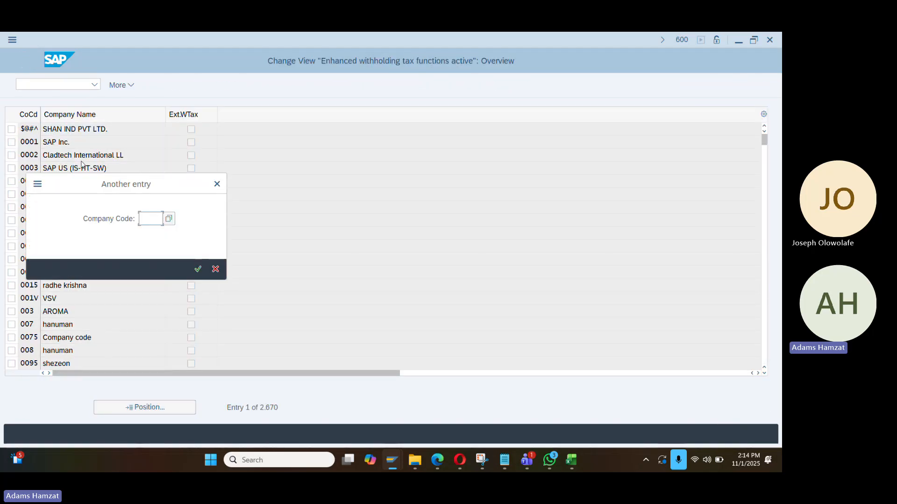
pyautogui.write('da01')
pyautogui.press('Return')
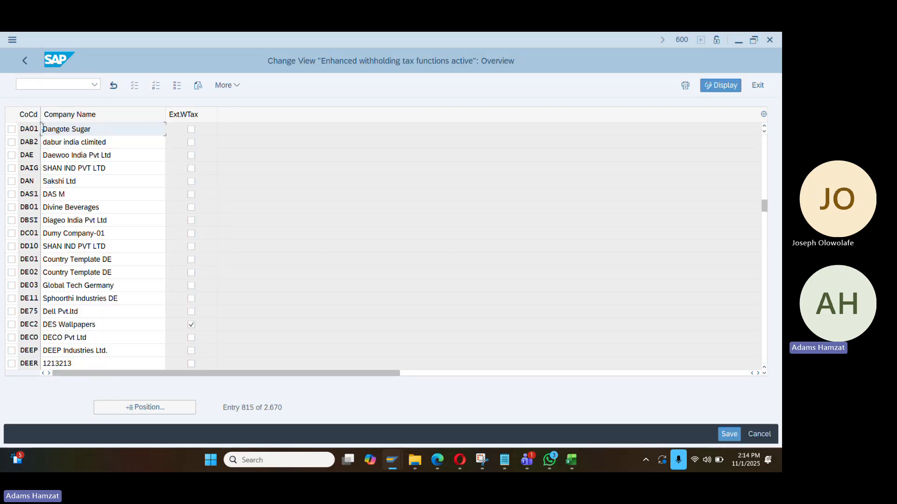
pyautogui.click(192, 130)
pyautogui.click(721, 437)
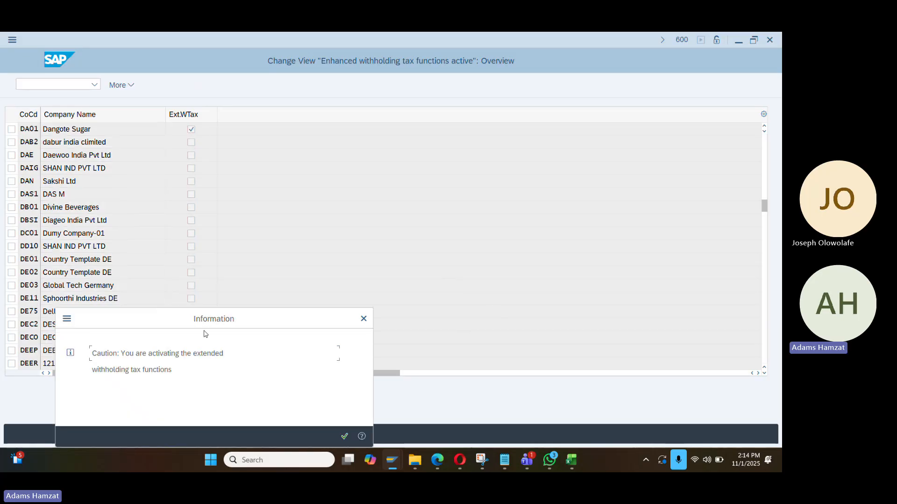
pyautogui.click(344, 436)
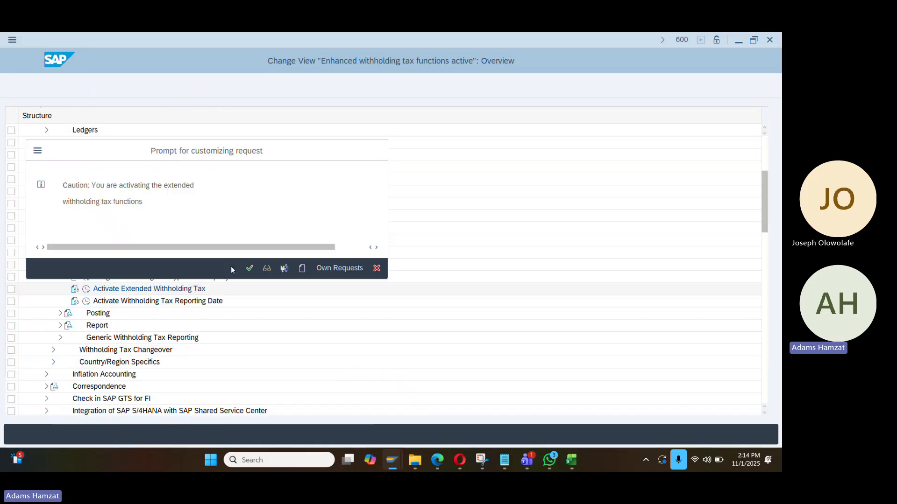
pyautogui.click(250, 269)
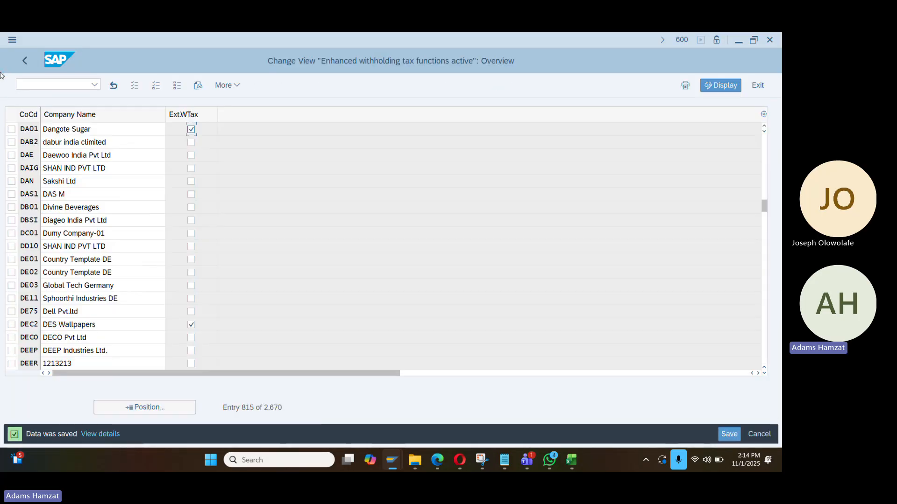
pyautogui.click(24, 62)
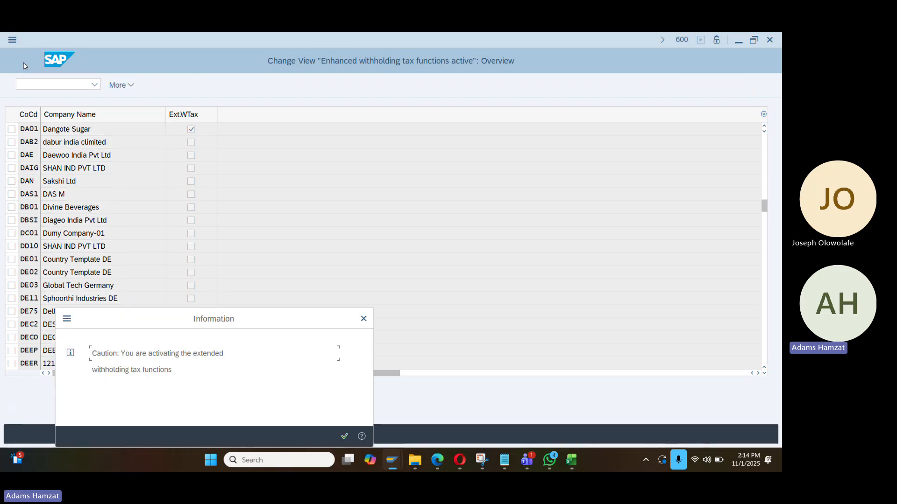
pyautogui.click(344, 436)
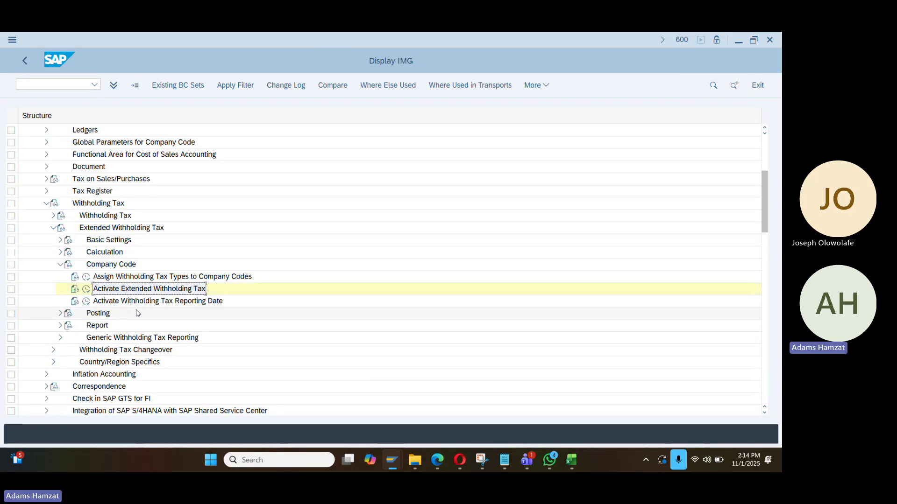
# Expand Posting > Accounts for Withholding Tax and close the Withholding Tax to be Paid Over chart prompt
pyautogui.click(60, 265)
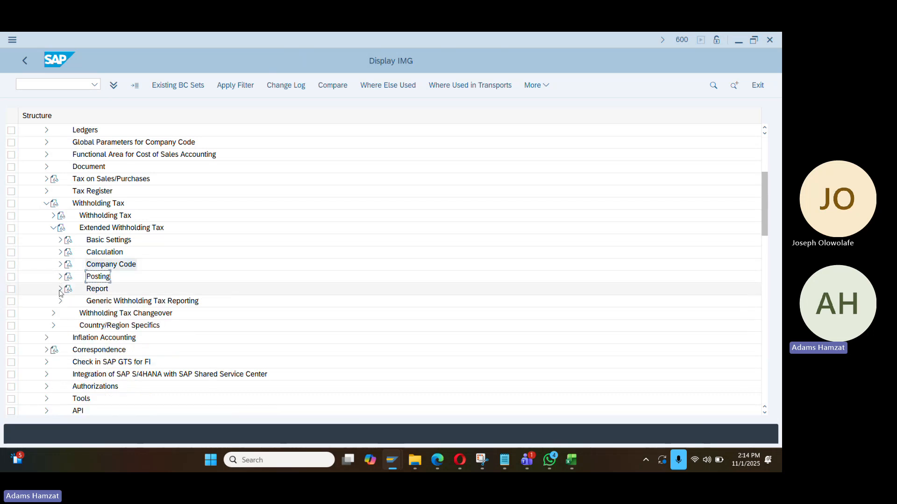
pyautogui.click(60, 277)
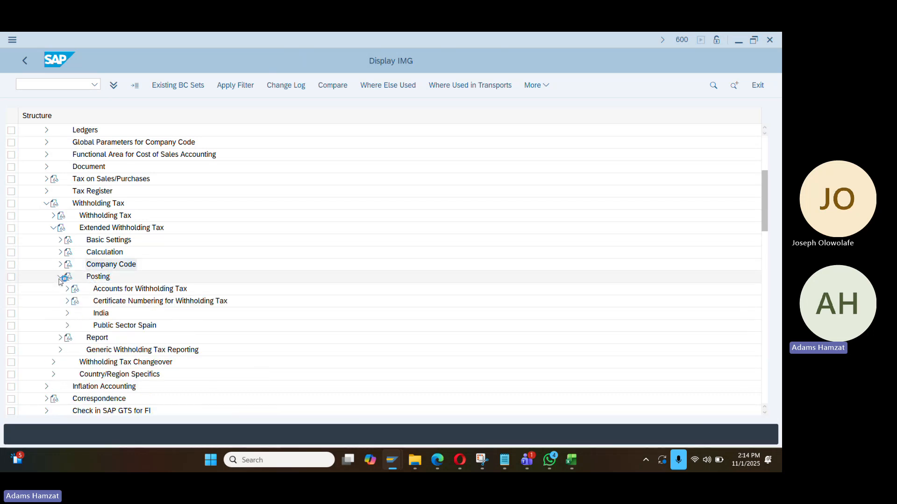
pyautogui.click(67, 289)
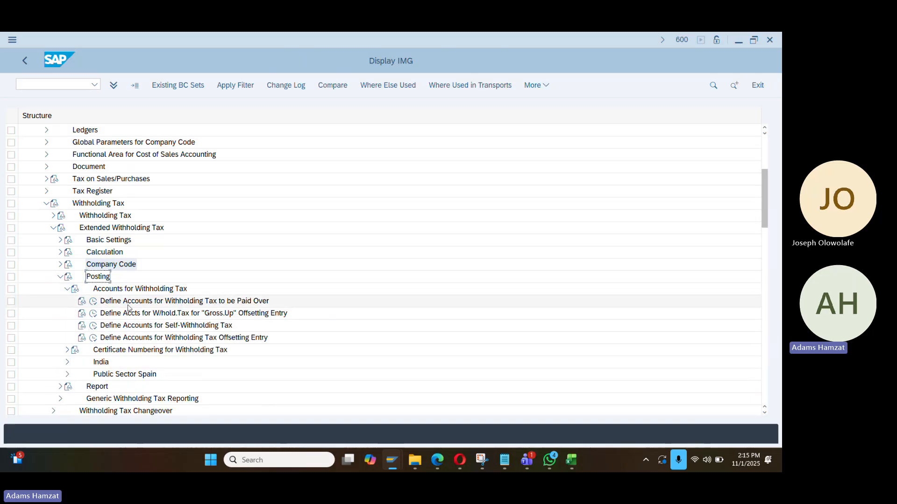
pyautogui.click(93, 301)
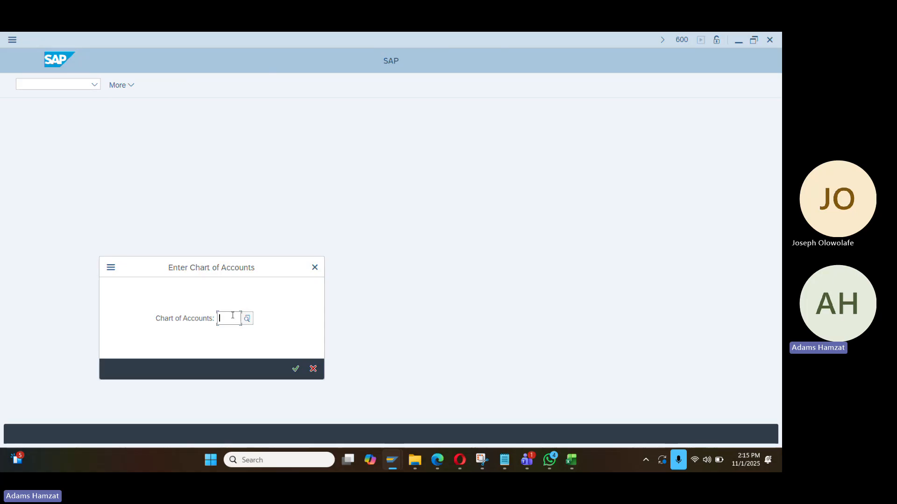
pyautogui.click(314, 269)
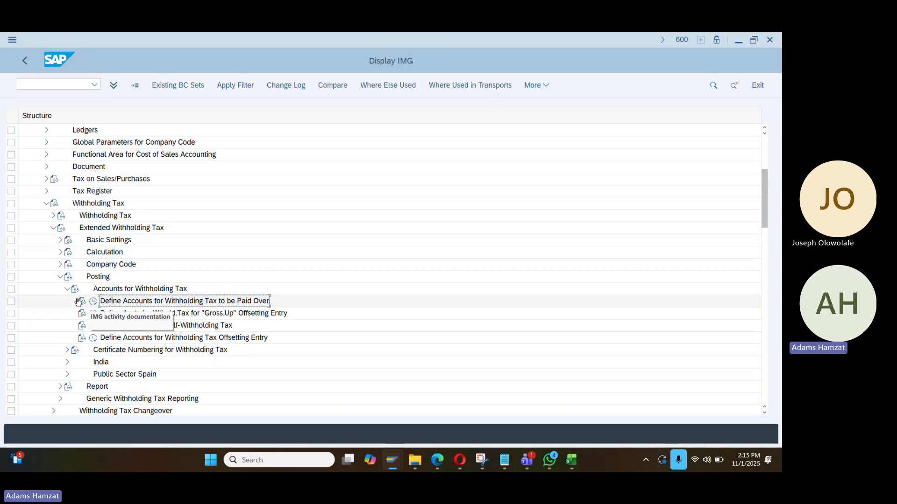
# Collapse the withholding tax branches and Financial Accounting Global Settings in the SPRO tree
pyautogui.click(60, 277)
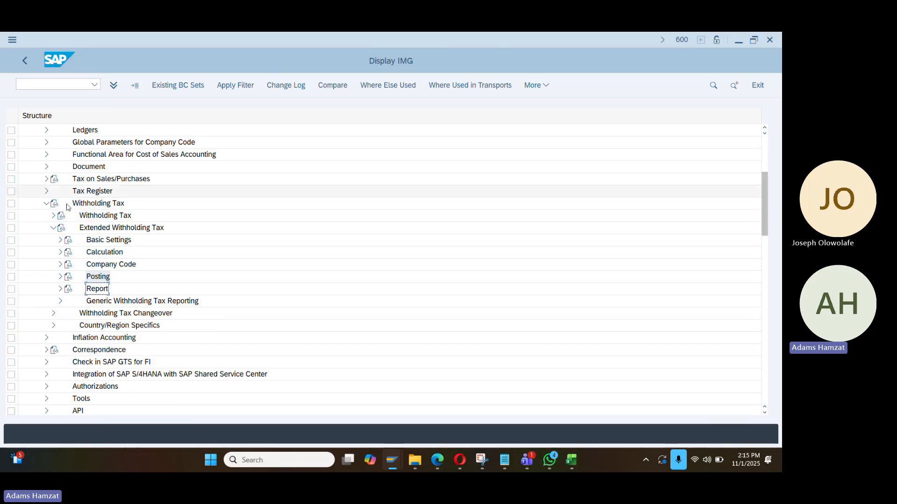
pyautogui.click(53, 228)
pyautogui.click(46, 203)
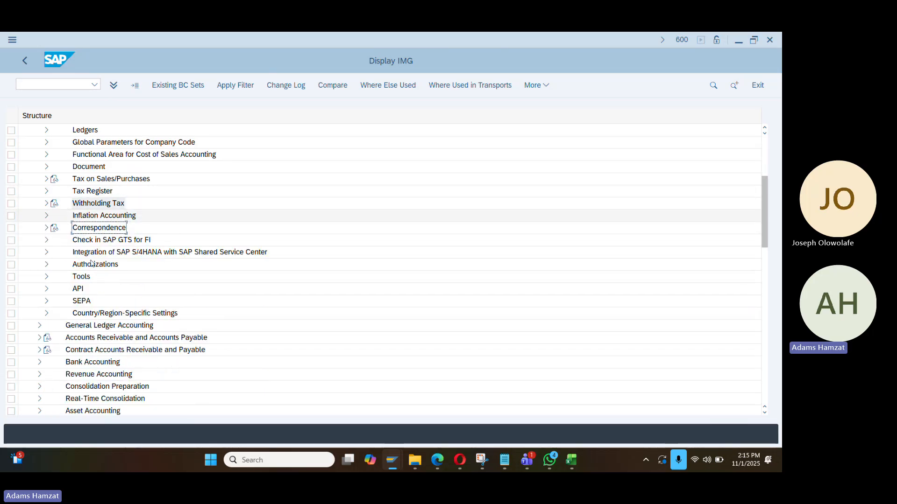
pyautogui.scroll(-1, 107, 287)
pyautogui.scroll(2, 103, 276)
pyautogui.scroll(9, 104, 277)
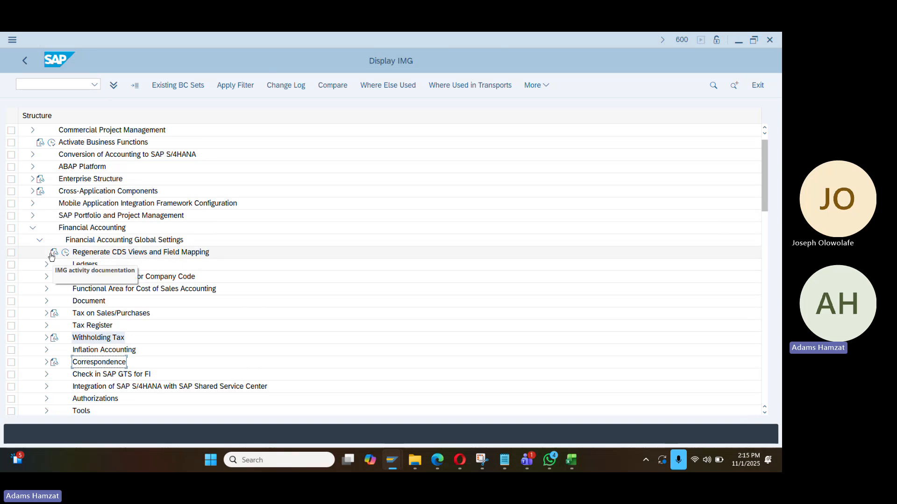
pyautogui.click(39, 241)
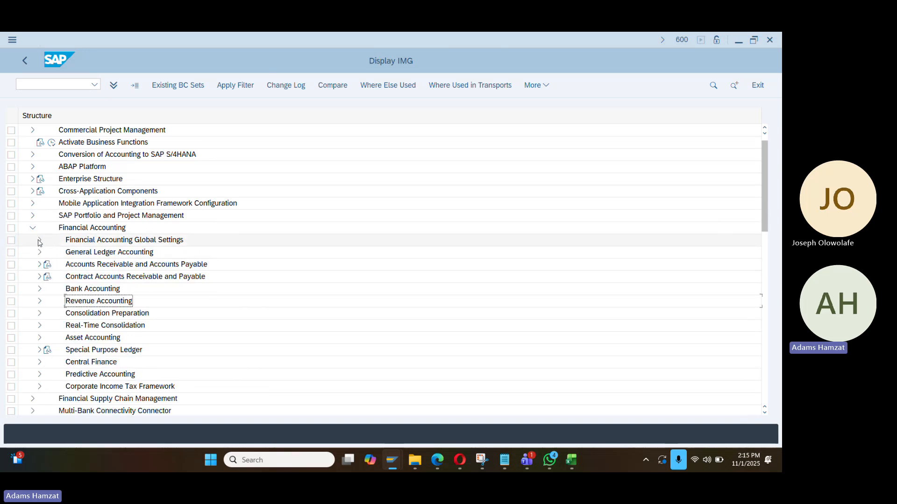
pyautogui.scroll(-2, 164, 267)
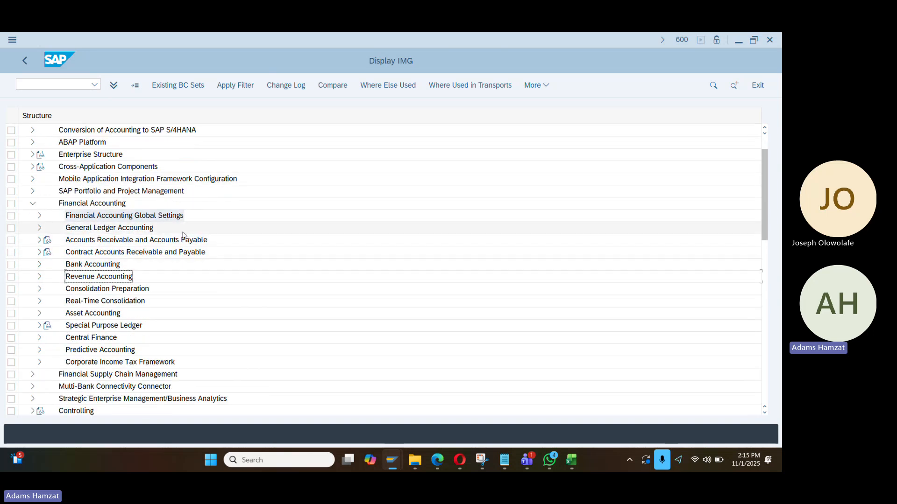
# Run Edit Chart of Accounts List under General Ledger Accounting > Master Data > G/L Accounts > Preparations
pyautogui.click(39, 228)
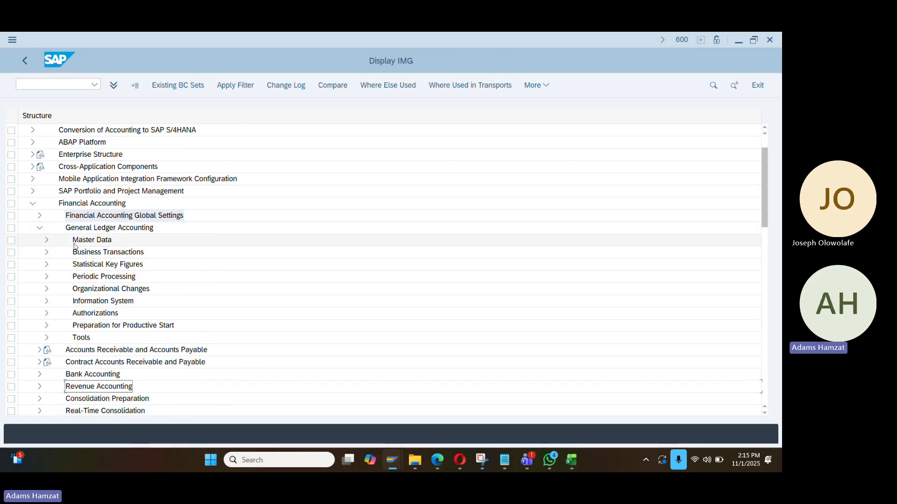
pyautogui.click(46, 241)
pyautogui.click(54, 252)
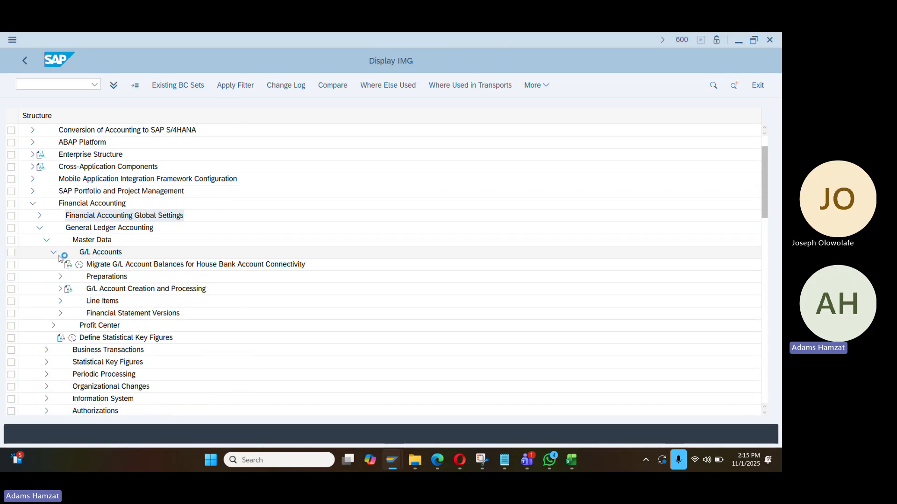
pyautogui.click(61, 277)
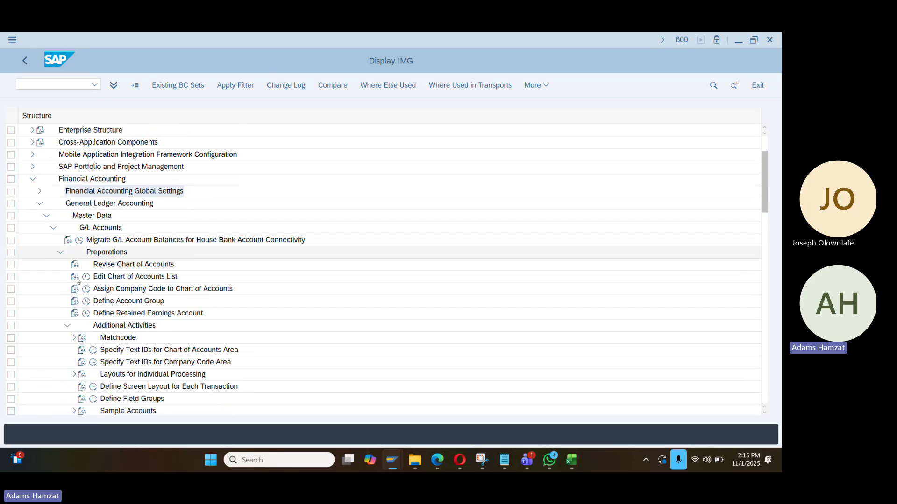
pyautogui.click(86, 279)
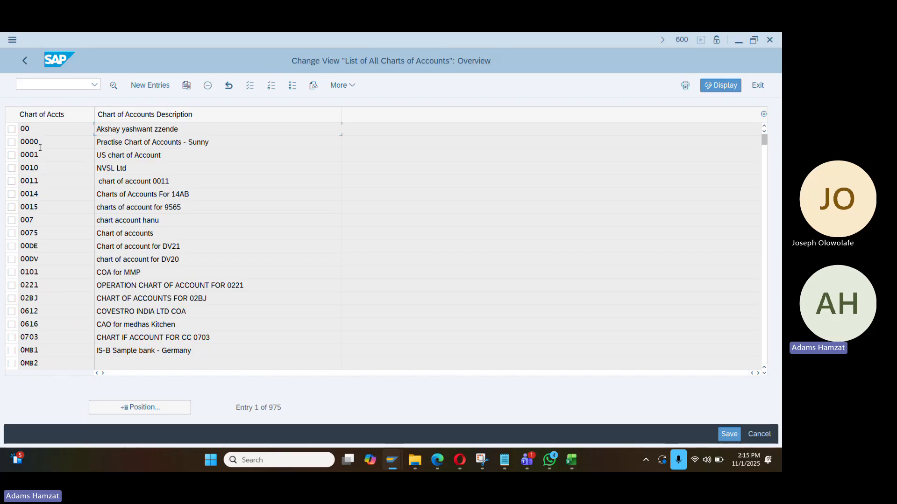
# Add a new chart of accounts DA01 described as 'chart of account for Dangote'
pyautogui.click(150, 85)
pyautogui.write('da0')
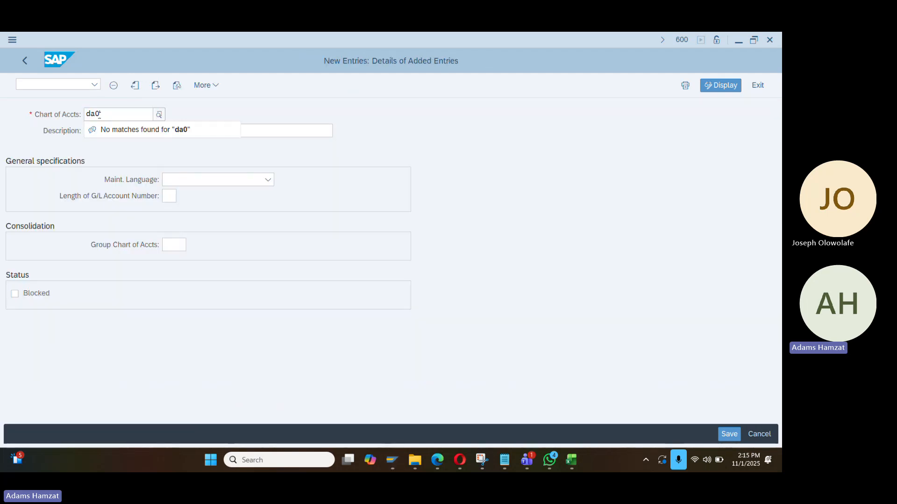
pyautogui.write('1')
pyautogui.click(125, 131)
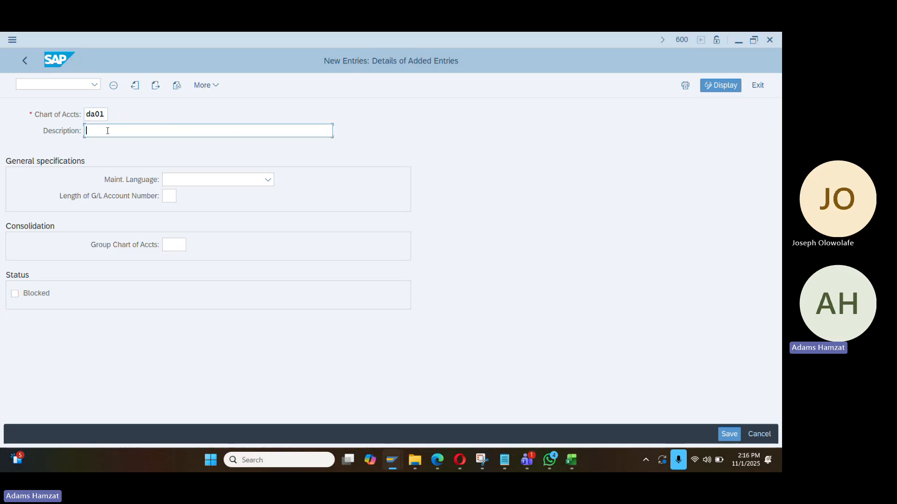
pyautogui.click(103, 114)
pyautogui.press('BackSpace')
pyautogui.press('BackSpace')
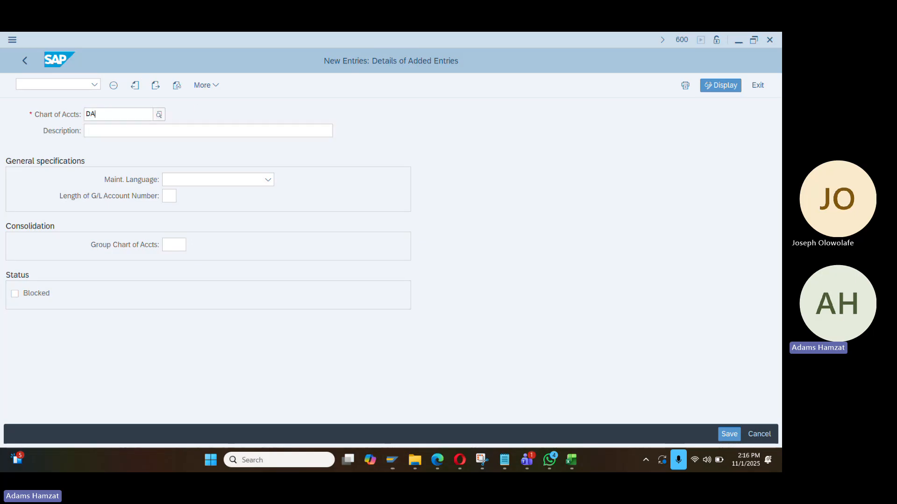
pyautogui.click(107, 135)
pyautogui.write('Chart of')
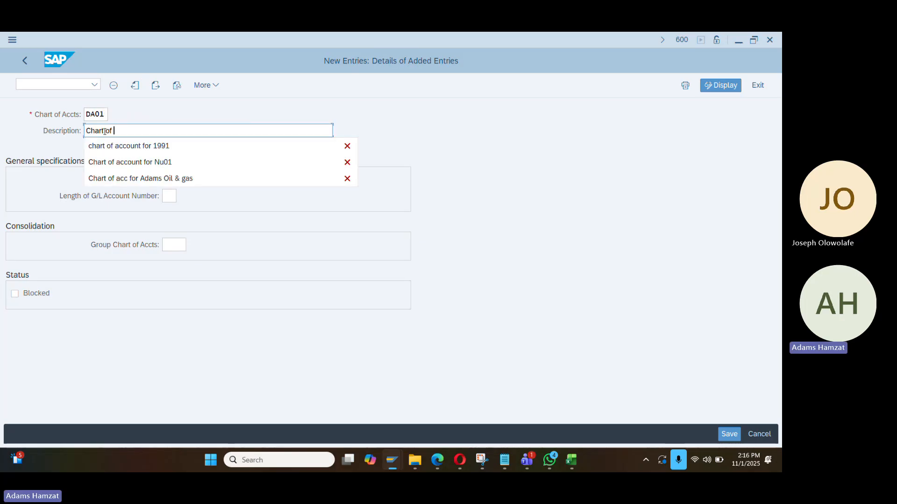
pyautogui.press('Down')
pyautogui.press('Return')
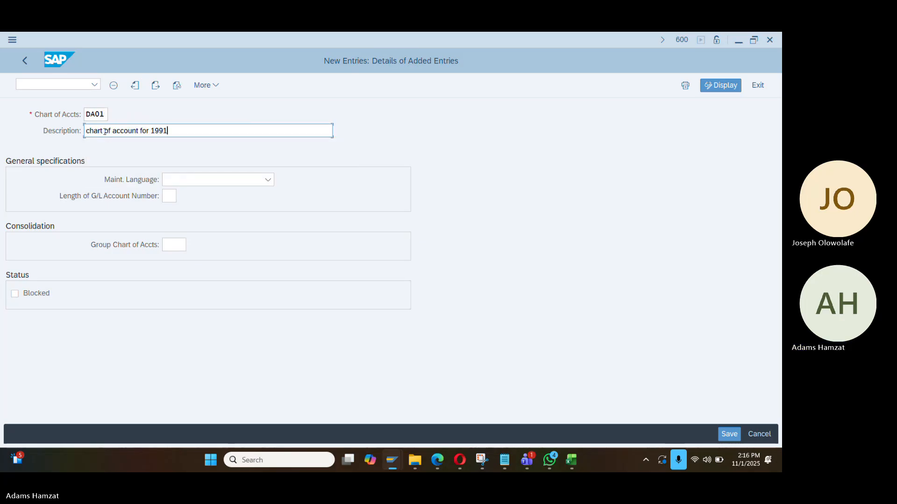
pyautogui.press('BackSpace')
pyautogui.press('BackSpace')
pyautogui.press('BackSpace')
pyautogui.press('BackSpace')
pyautogui.write('Dangote')
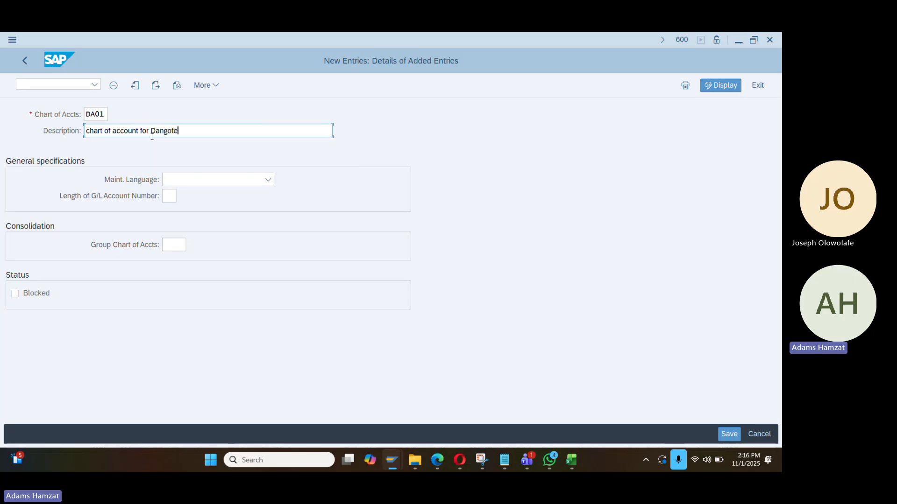
# Set maintenance language English and G/L account number length 6
pyautogui.click(200, 181)
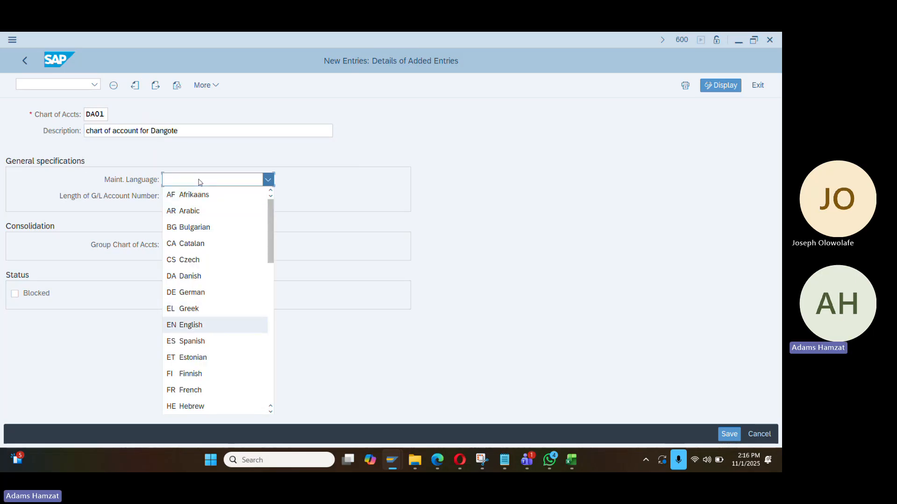
pyautogui.press('Return')
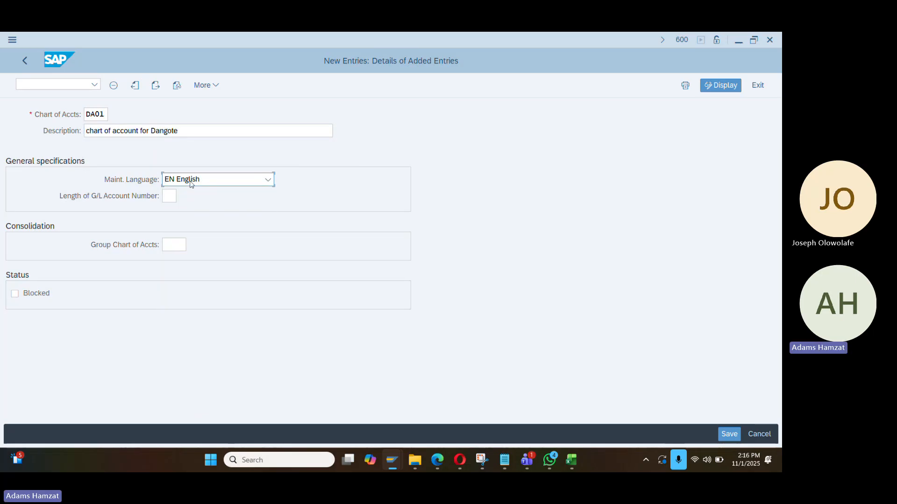
pyautogui.click(169, 196)
pyautogui.write('6')
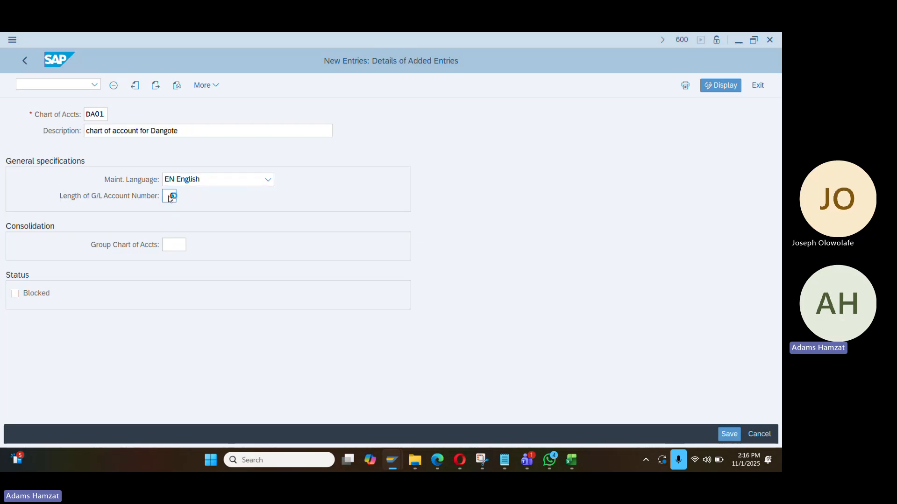
pyautogui.press('Return')
# Save chart of accounts DA01 under the customizing request and return to the SPRO tree
pyautogui.click(719, 435)
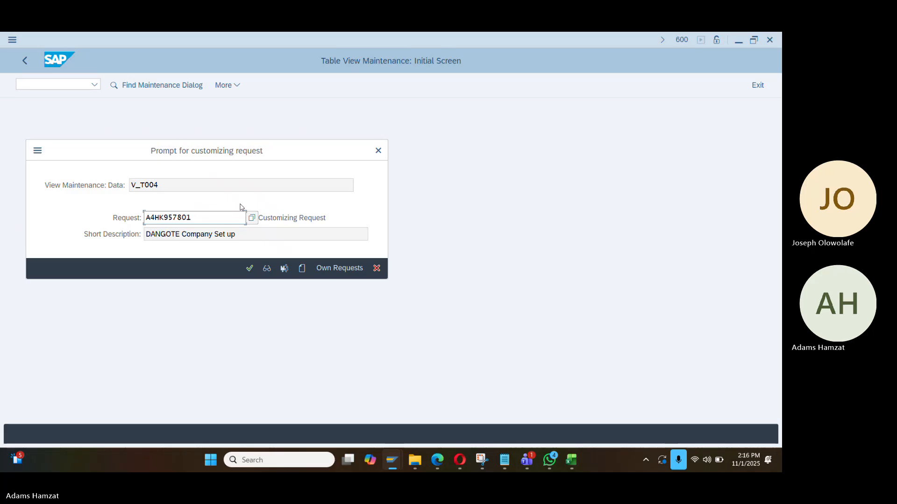
pyautogui.click(249, 268)
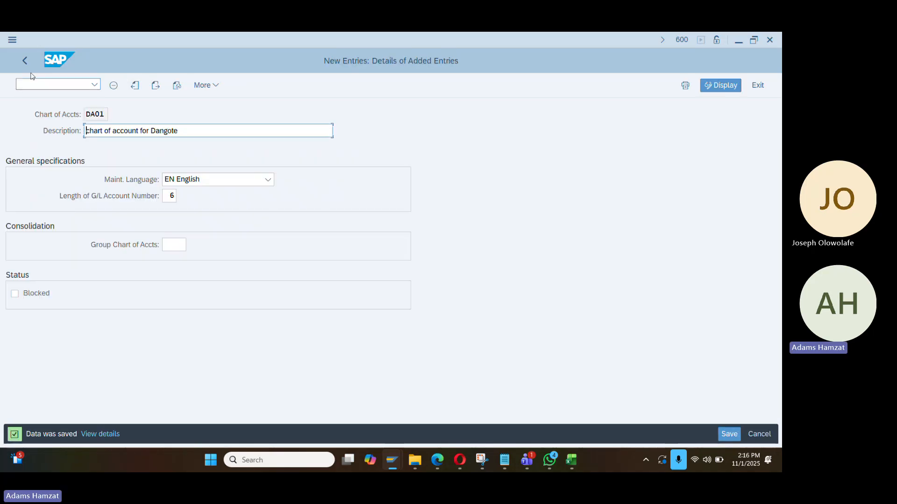
pyautogui.click(24, 60)
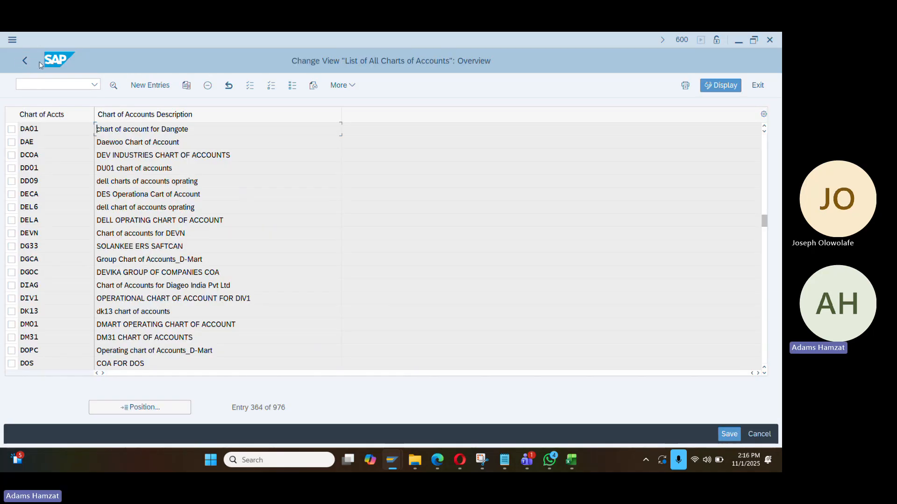
pyautogui.click(24, 60)
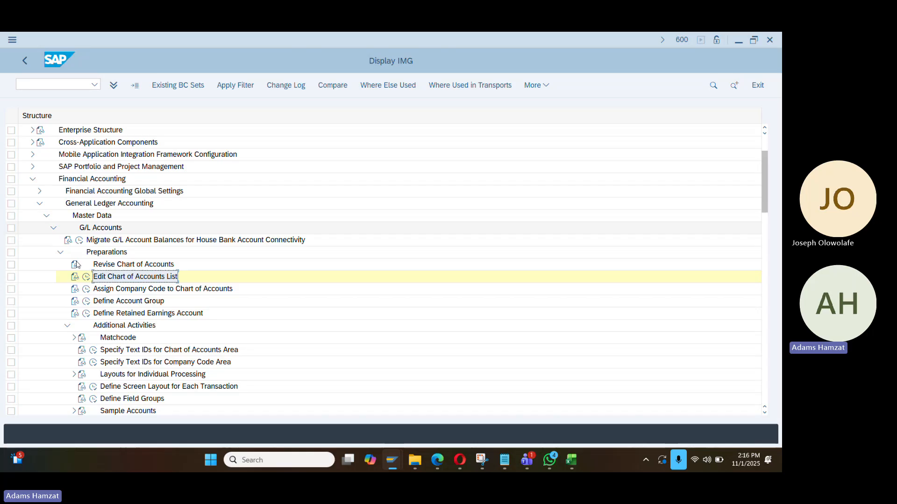
# Locate company code DA01, enter chart of accounts DA01, and save under the customizing request
pyautogui.click(85, 289)
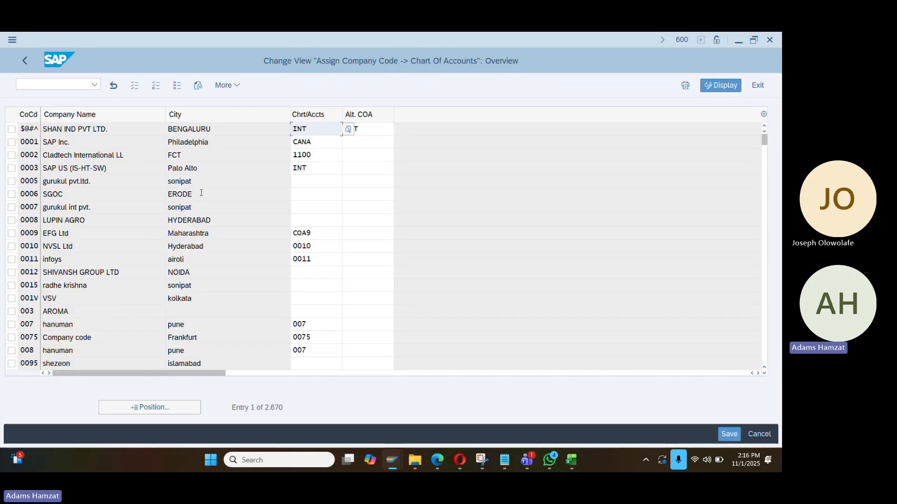
pyautogui.click(191, 408)
pyautogui.write('d')
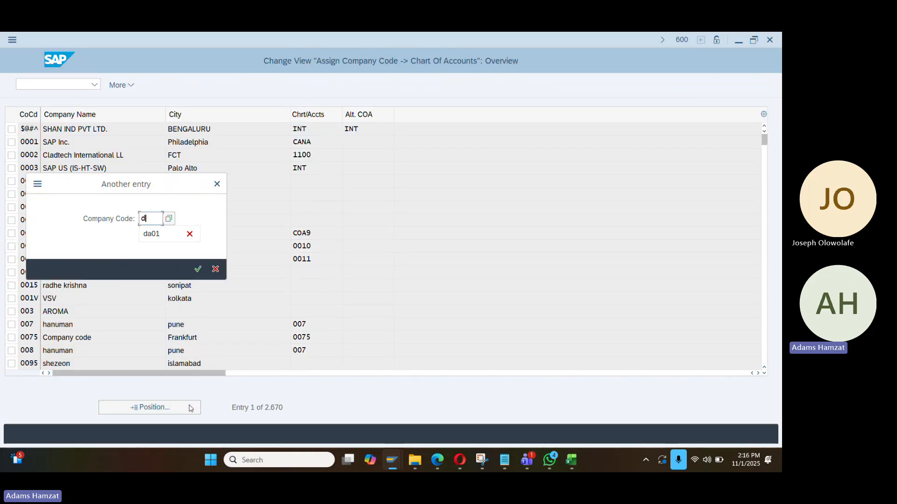
pyautogui.write('a01')
pyautogui.press('Return')
pyautogui.click(318, 130)
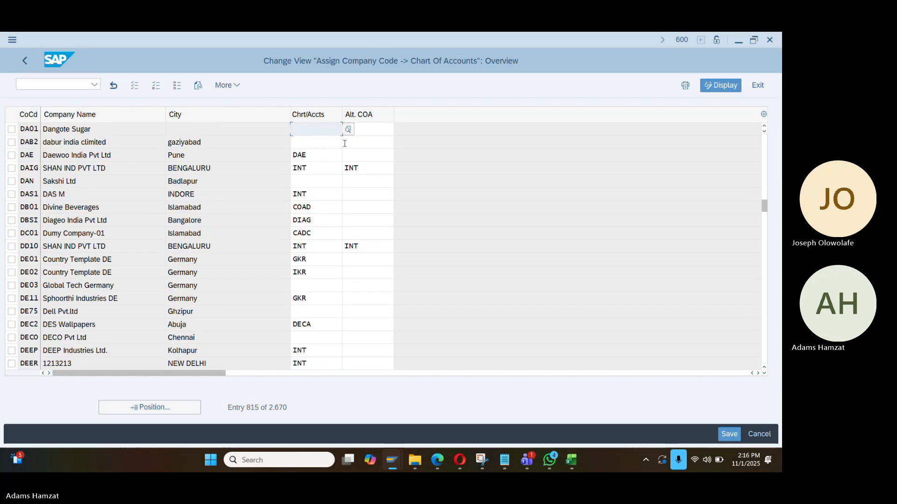
pyautogui.write('DA01')
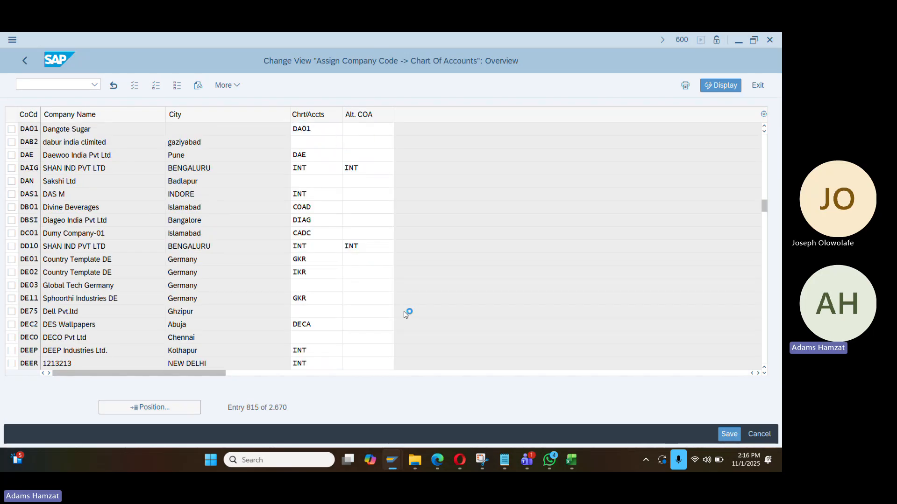
pyautogui.hotkey('ctrl', 's')
pyautogui.click(250, 269)
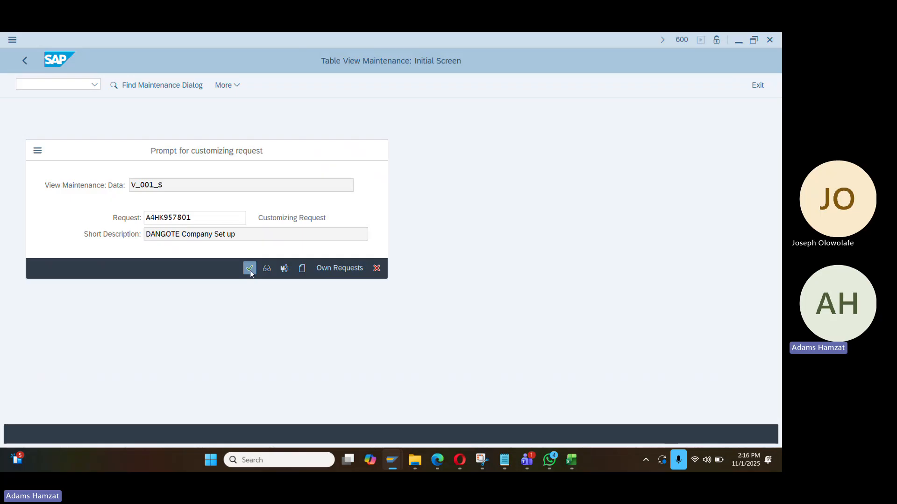
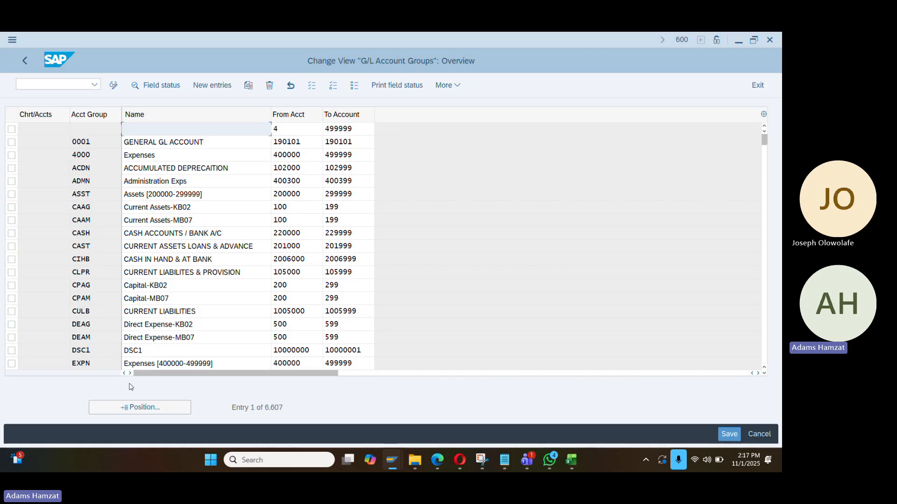
# Jump the list to chart of accounts 1991 and mark its ASS, EQU, EXP and LIAB account groups
pyautogui.click(136, 408)
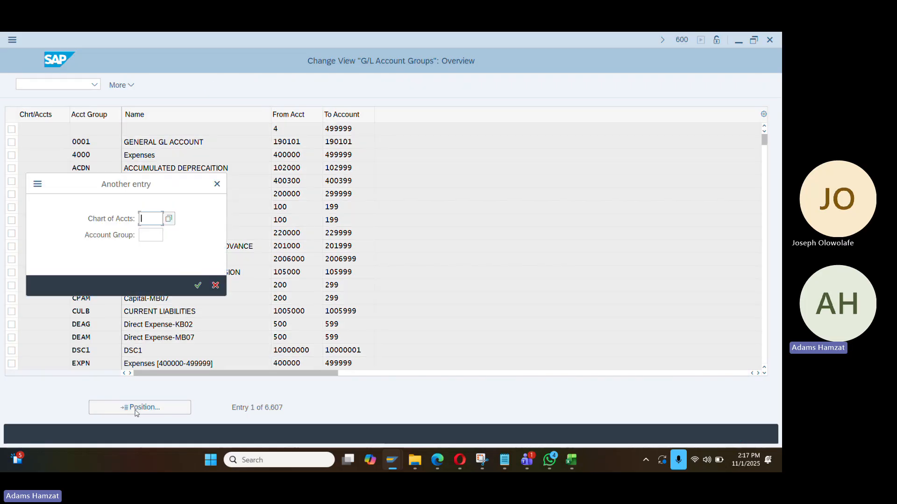
pyautogui.write('1991')
pyautogui.press('Return')
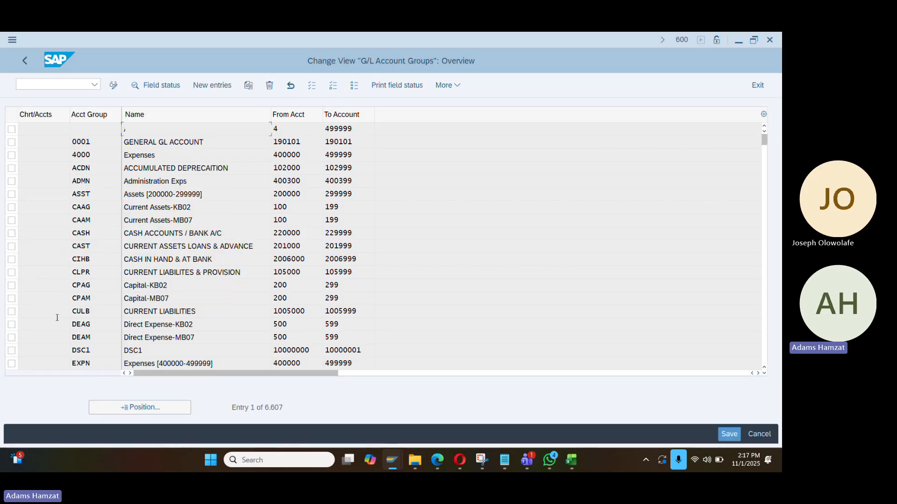
pyautogui.click(11, 130)
pyautogui.click(11, 143)
pyautogui.click(11, 155)
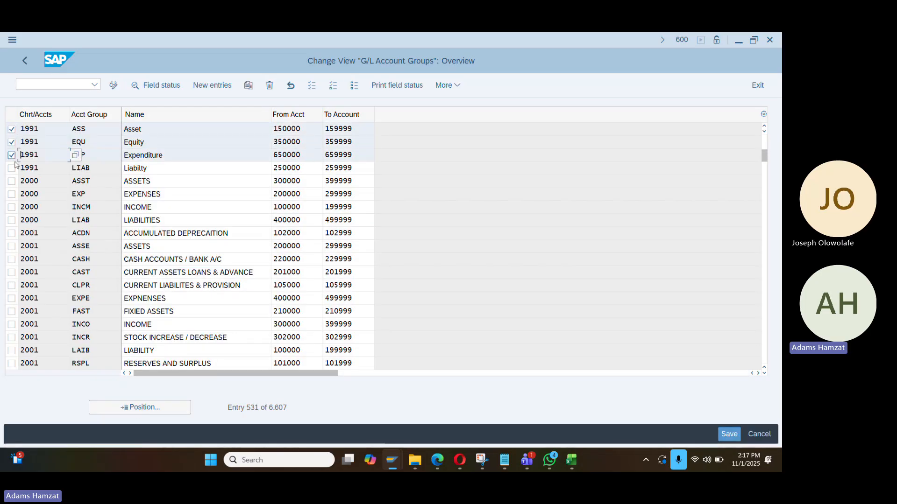
pyautogui.click(11, 168)
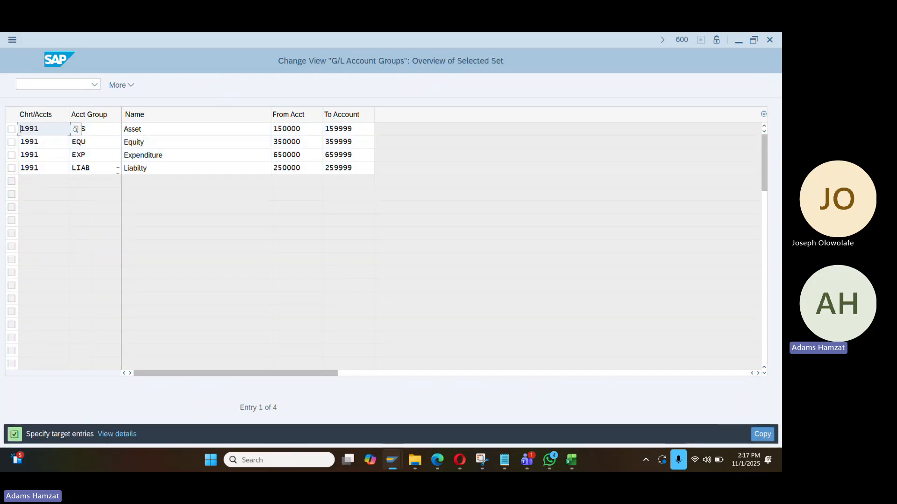
pyautogui.hotkey('alt', 'Tab')
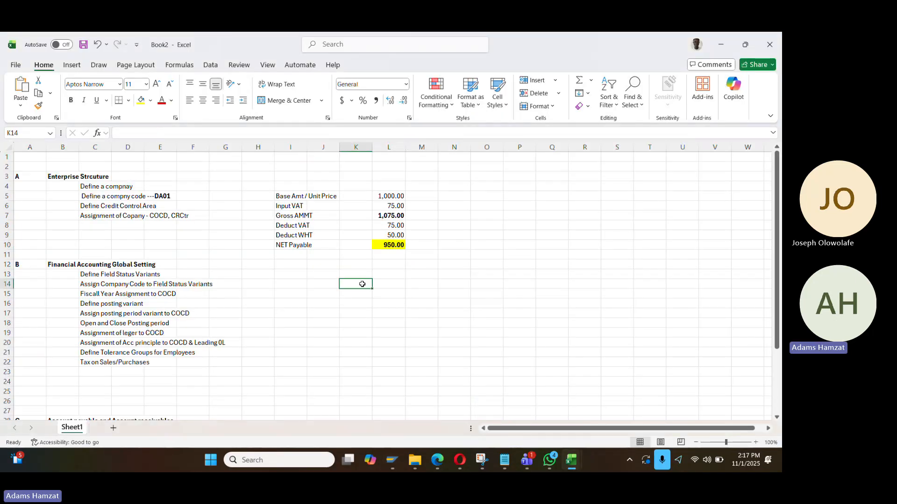
# Enter DA01 in cell K14 of the notes and copy it
pyautogui.write('DA01')
pyautogui.press('Return')
pyautogui.press('Up')
pyautogui.hotkey('ctrl', 'c')
pyautogui.press('alt')
pyautogui.moveTo(352, 294); pyautogui.dragTo(376, 380)
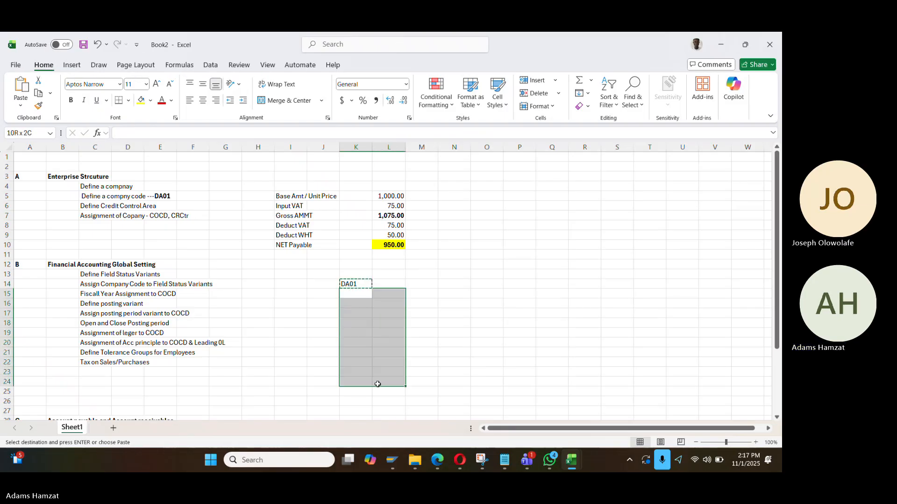
pyautogui.click(356, 303)
pyautogui.moveTo(356, 300); pyautogui.dragTo(359, 326)
pyautogui.click(355, 291)
pyautogui.hotkey('ctrl', 'c')
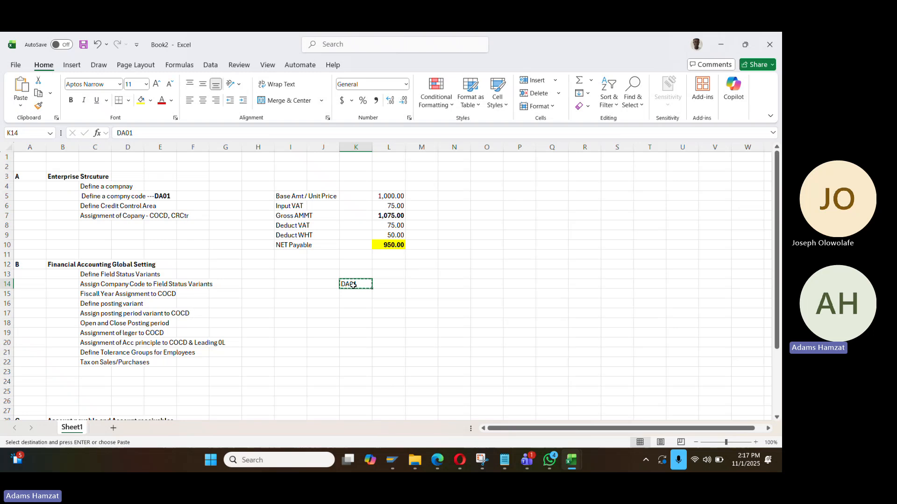
# Fill DA01 into K15:K19, then copy the whole K14:K19 block
pyautogui.hotkey('ctrl', 'shift', 'Down')
pyautogui.press('Up')
pyautogui.press('Down')
pyautogui.hotkey('shift', 'Down')
pyautogui.hotkey('shift', 'Down')
pyautogui.hotkey('shift', 'Down')
pyautogui.hotkey('shift', 'Down')
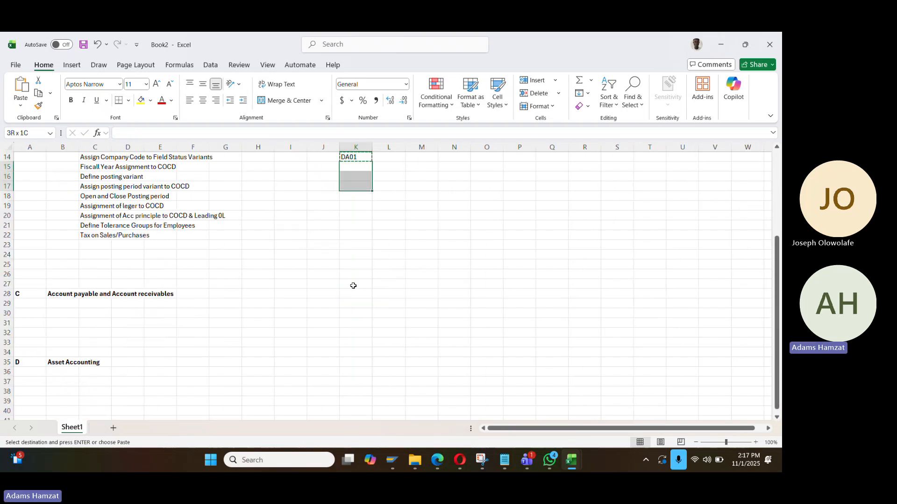
pyautogui.press('Return')
pyautogui.press('Up')
pyautogui.press('Up')
pyautogui.press('Down')
pyautogui.hotkey('shift', 'Down')
pyautogui.hotkey('shift', 'Down')
pyautogui.hotkey('shift', 'Down')
pyautogui.hotkey('shift', 'Down')
pyautogui.hotkey('shift', 'Down')
pyautogui.hotkey('ctrl', 'c')
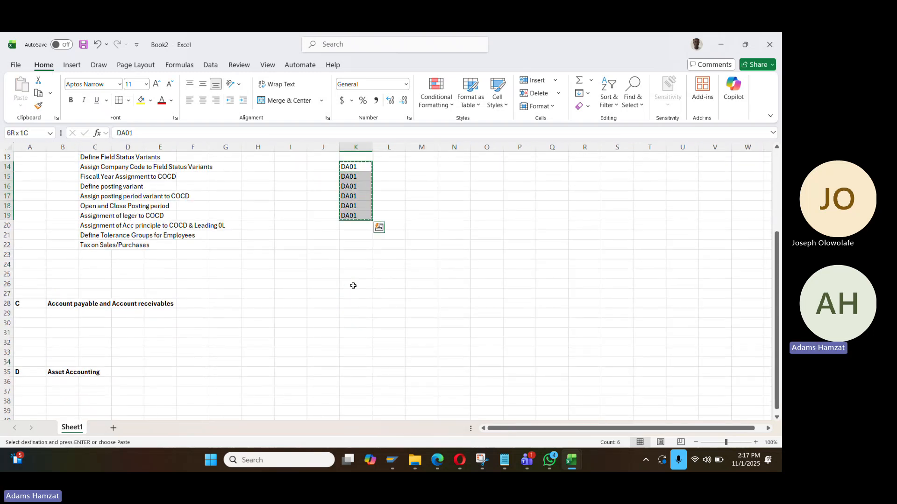
pyautogui.hotkey('alt', 'Tab')
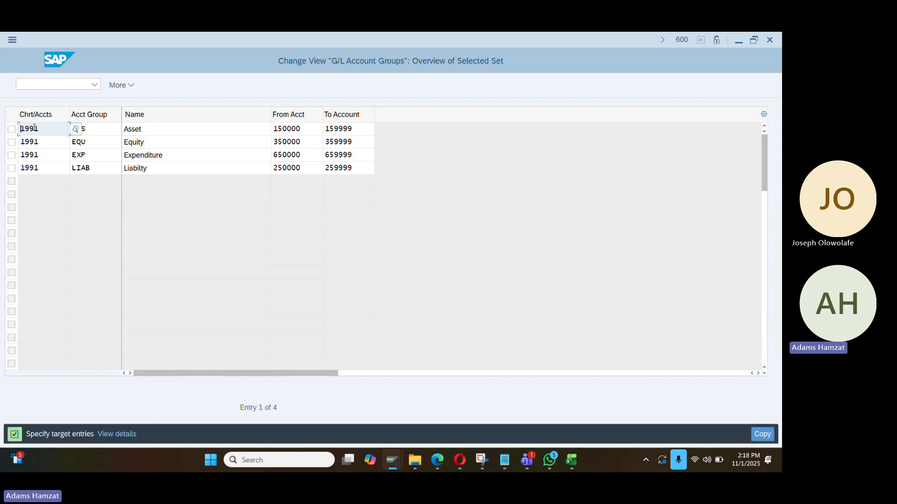
# Paste DA01 as the target chart of accounts and set Asset's starting account to 100000
pyautogui.hotkey('ctrl', 'v')
pyautogui.click(82, 138)
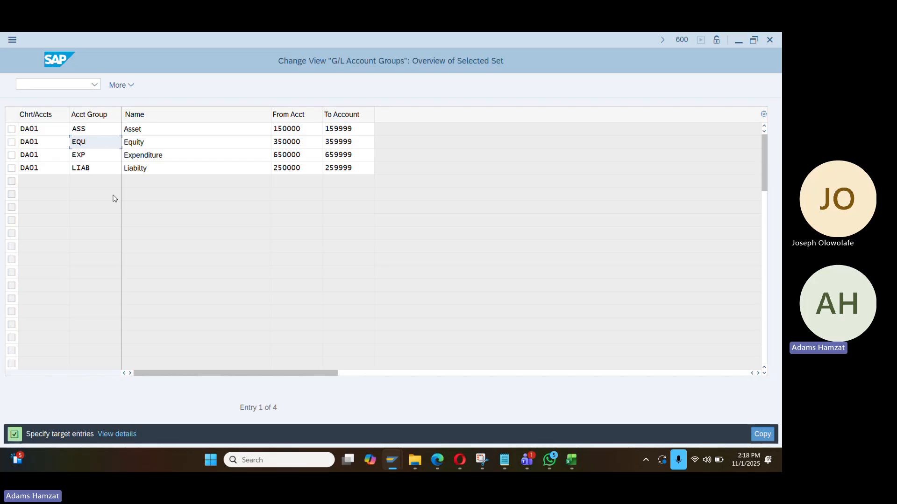
pyautogui.click(282, 130)
pyautogui.press('BackSpace')
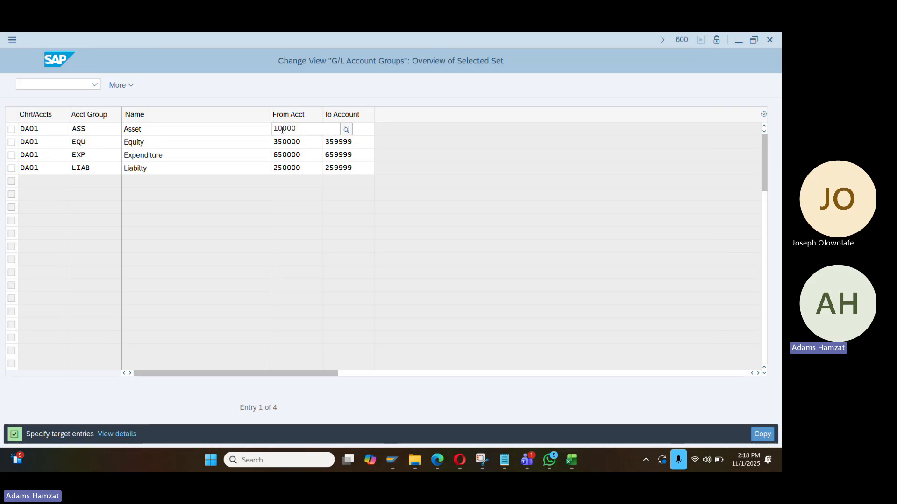
pyautogui.click(440, 129)
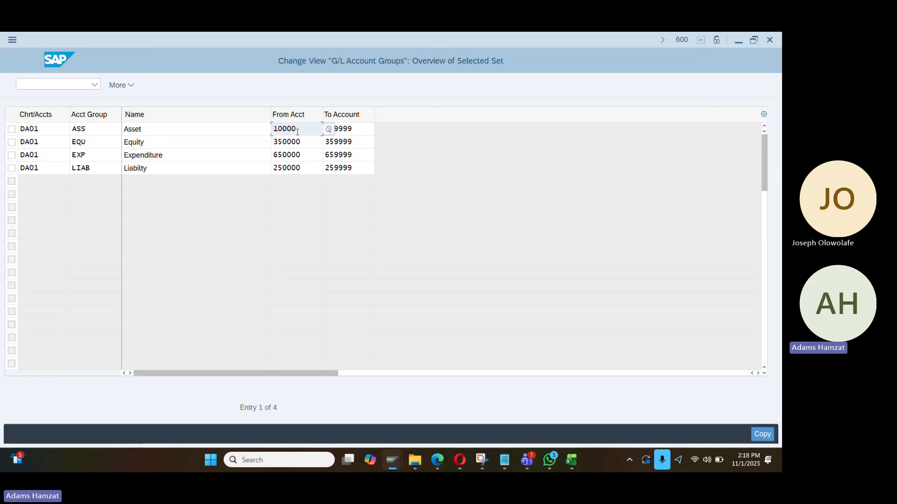
pyautogui.write('0')
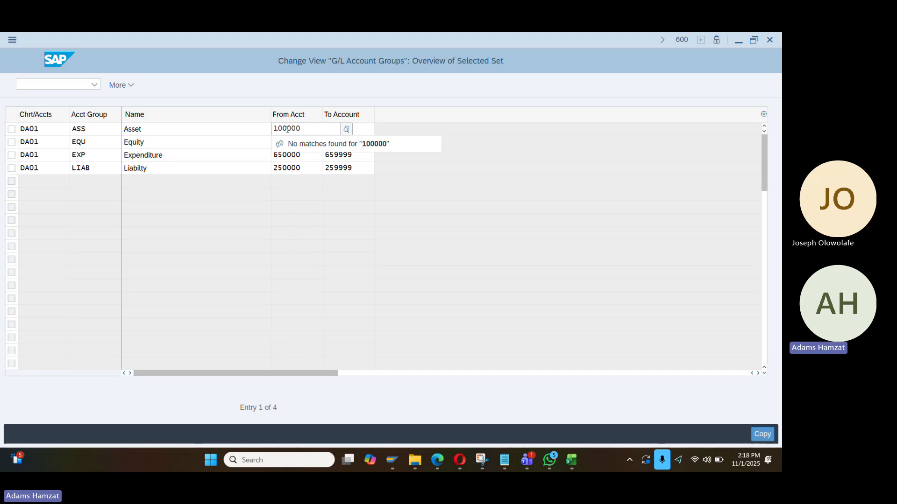
pyautogui.press('Return')
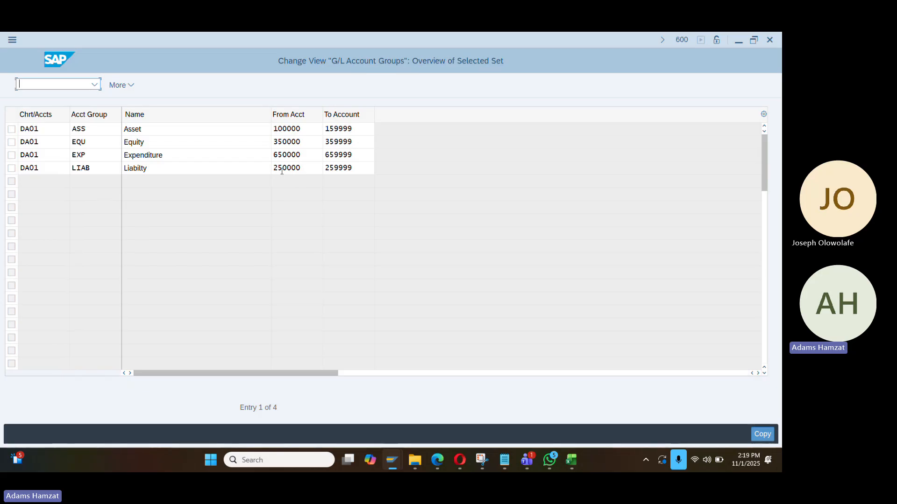
# Set Liability's starting account to 200000, then create and save the four DA01 groups
pyautogui.moveTo(282, 168); pyautogui.dragTo(315, 172)
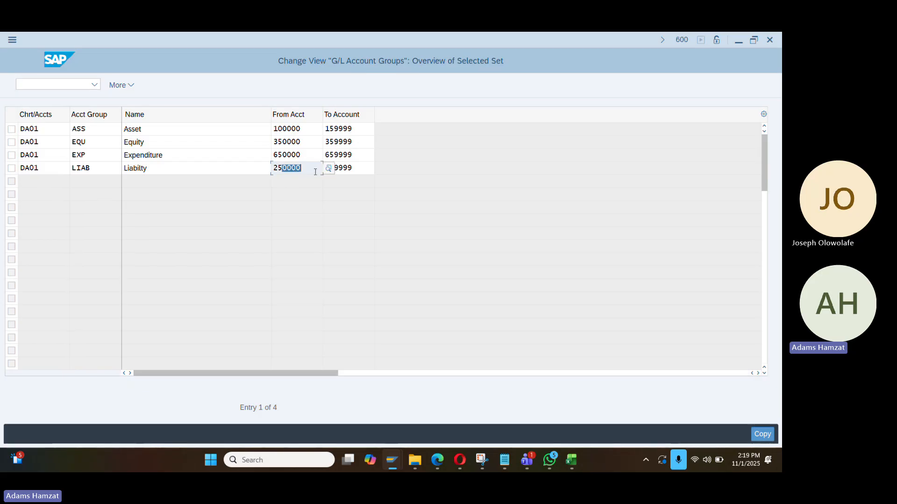
pyautogui.press('BackSpace')
pyautogui.press('BackSpace')
pyautogui.write('000')
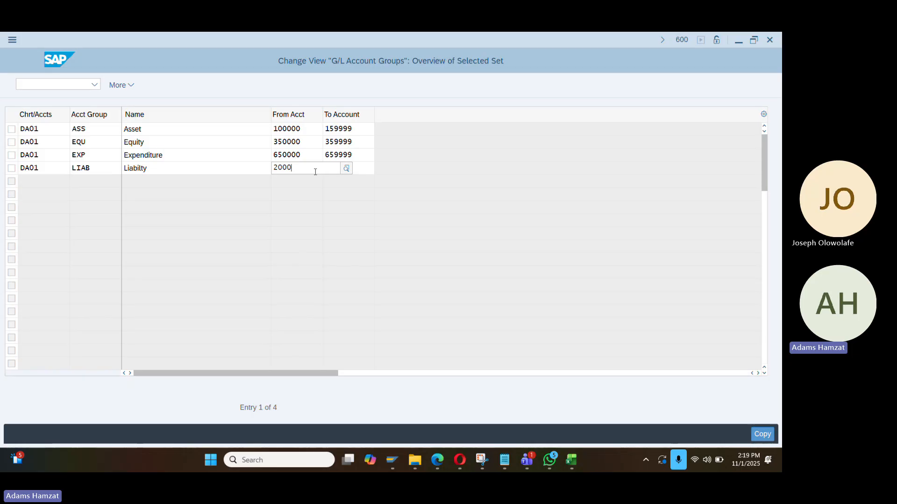
pyautogui.write('00')
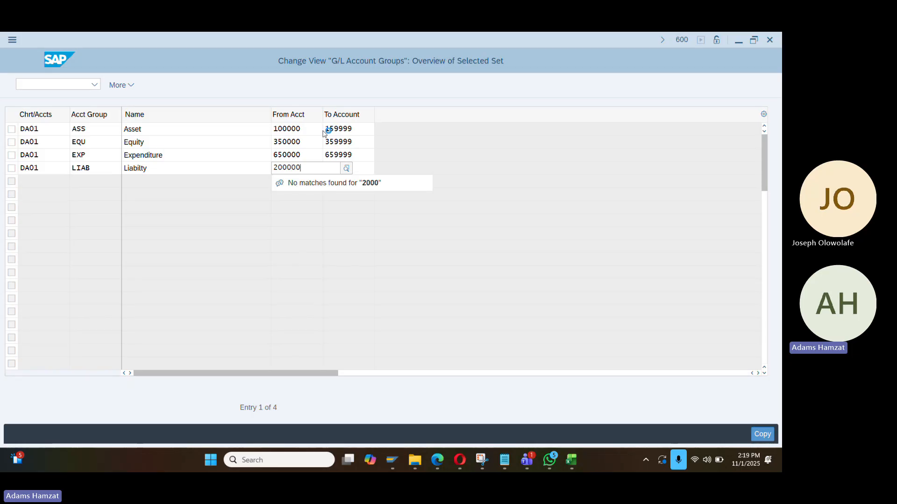
pyautogui.click(361, 169)
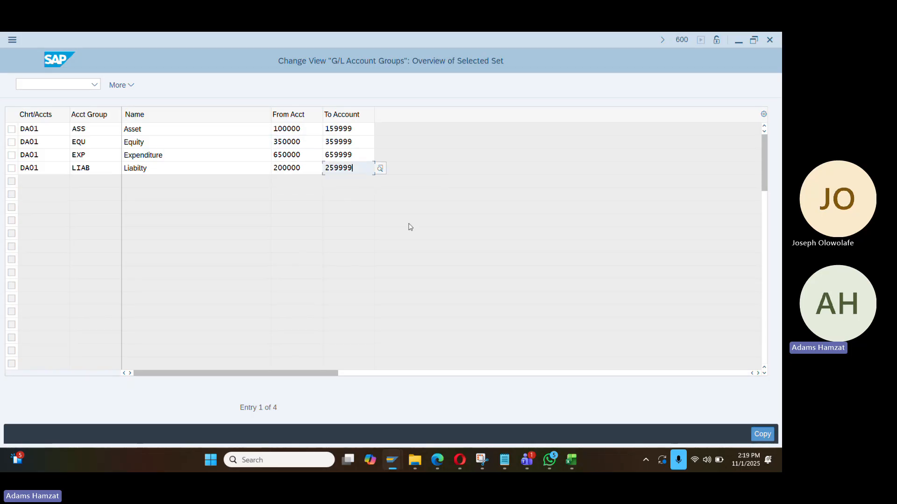
pyautogui.click(754, 434)
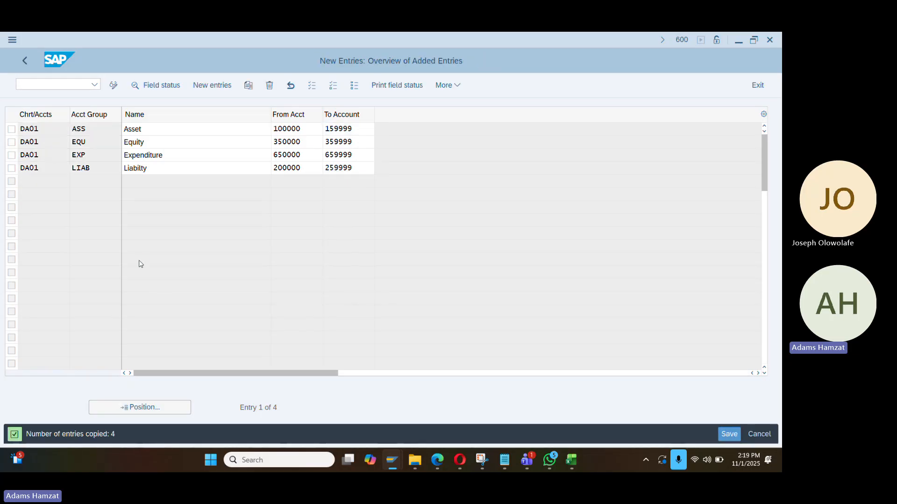
pyautogui.press('Return')
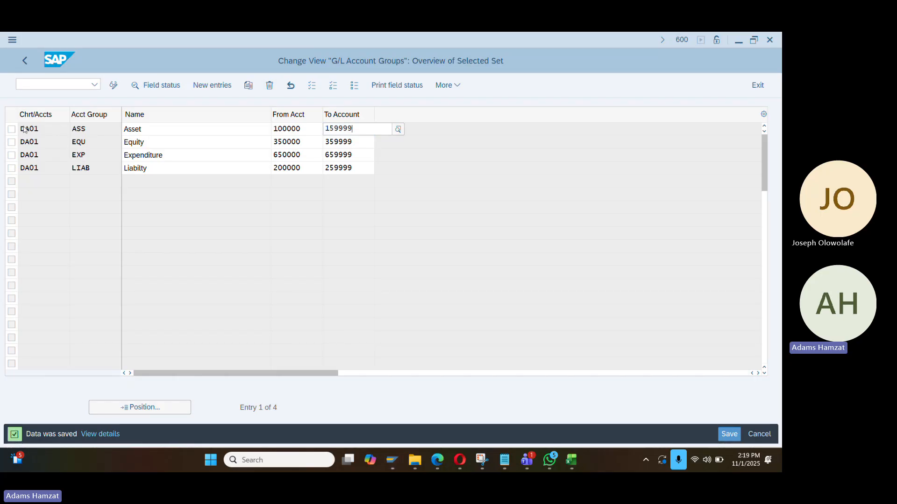
# Block-select and copy the four new DA01 account group rows
pyautogui.hotkey('ctrl', 'y')
pyautogui.moveTo(22, 127); pyautogui.dragTo(403, 177)
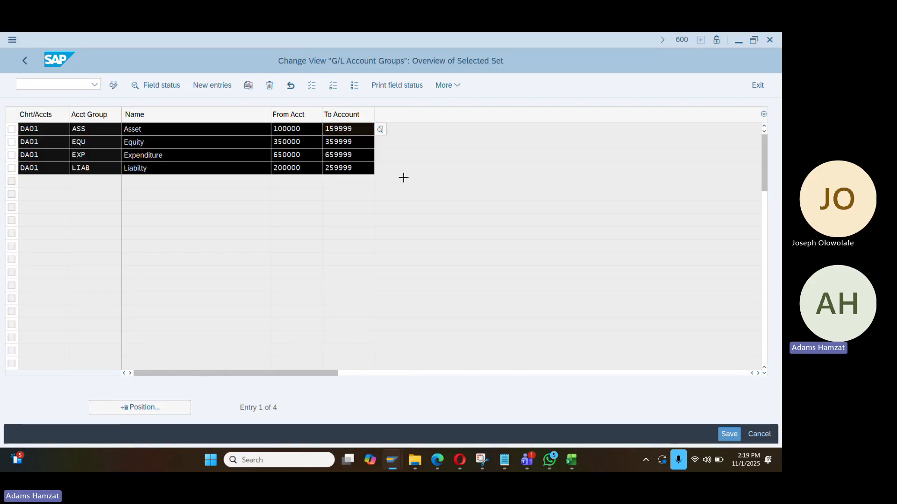
pyautogui.hotkey('ctrl', 'c')
# Paste the four DA01 account group rows into the Book2 notes at cell L15
pyautogui.moveTo(571, 460)
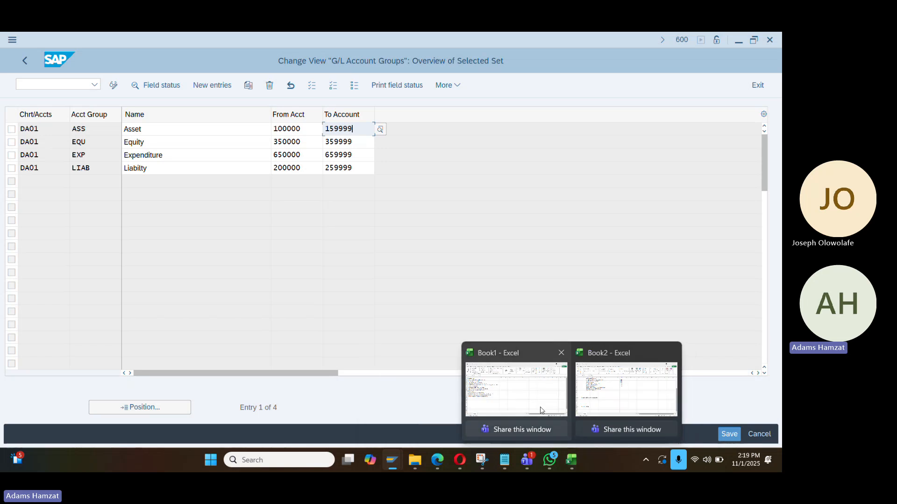
pyautogui.click(526, 402)
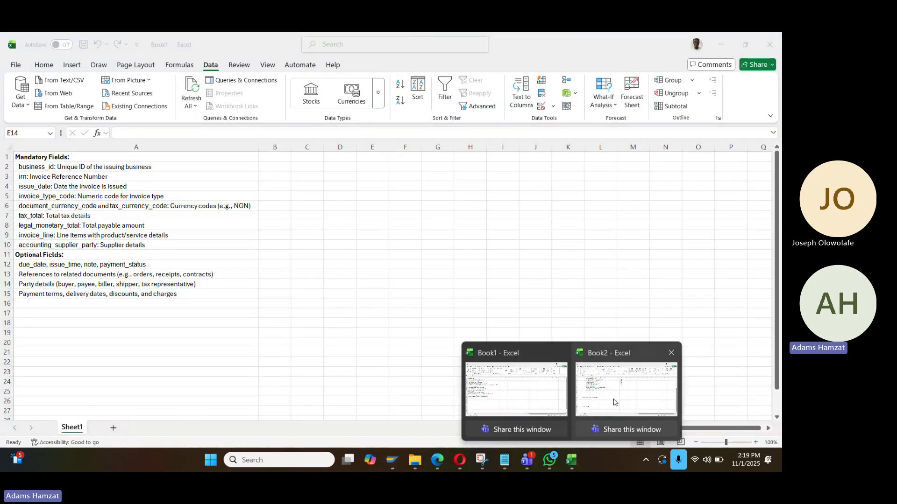
pyautogui.click(626, 393)
pyautogui.click(352, 271)
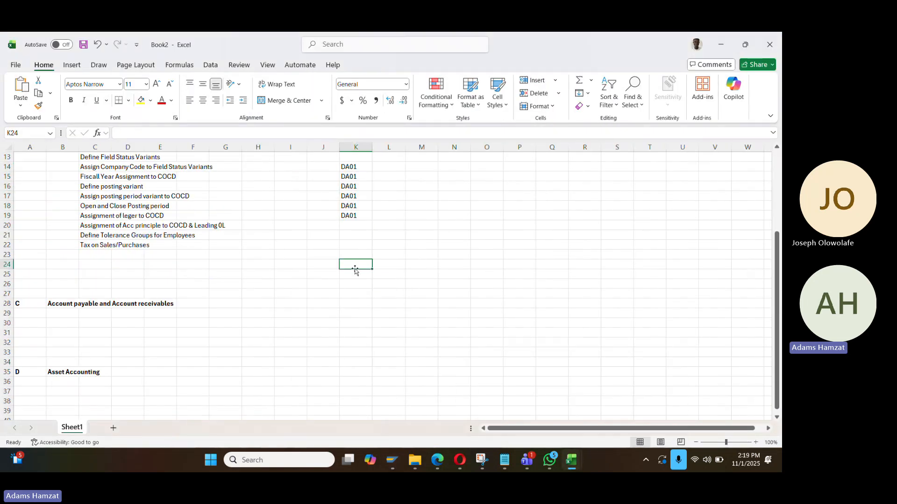
pyautogui.scroll(3, 355, 270)
pyautogui.moveTo(353, 255); pyautogui.dragTo(363, 302)
pyautogui.click(395, 268)
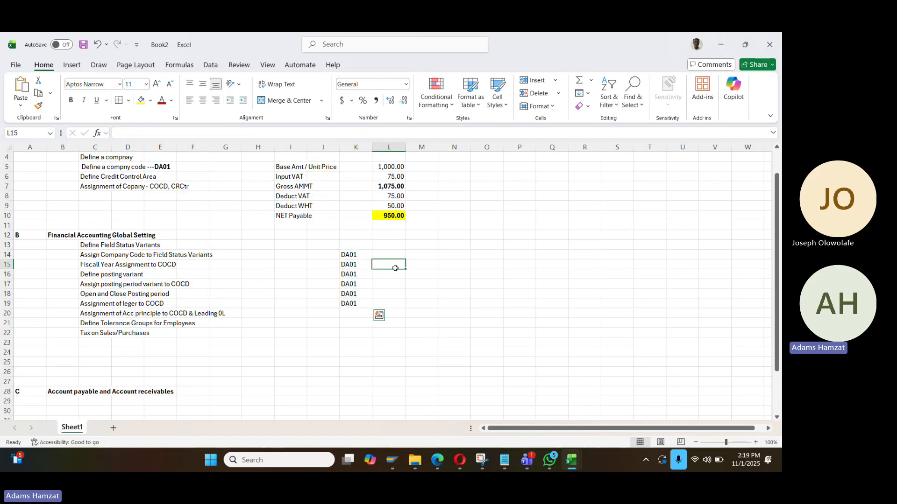
pyautogui.hotkey('ctrl', 'v')
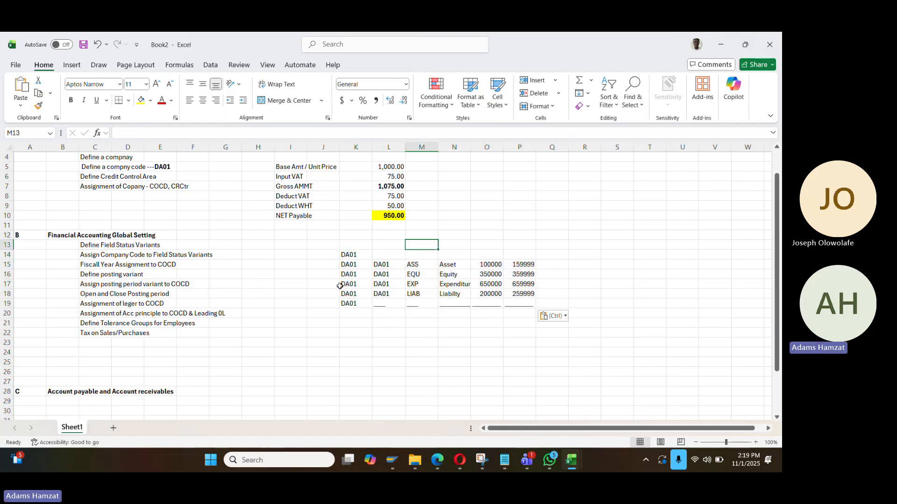
pyautogui.hotkey('alt', 'Tab')
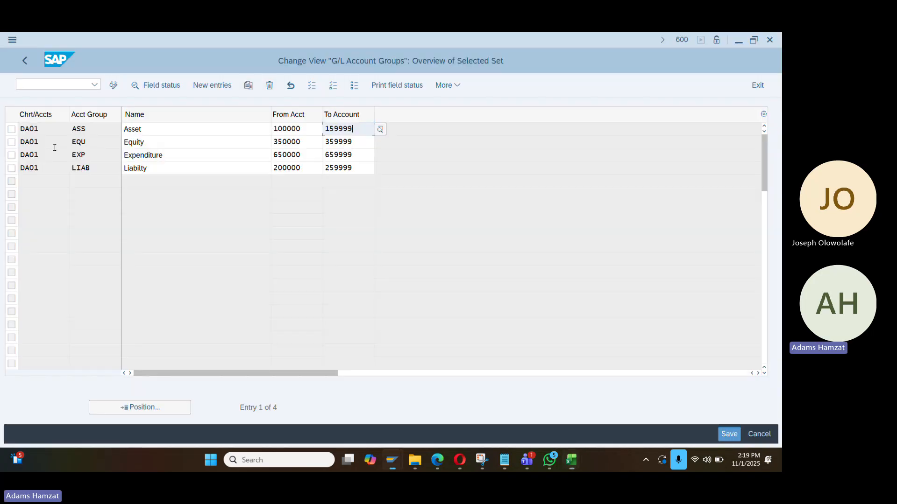
# Leave the account group maintenance, saving the changes
pyautogui.click(25, 65)
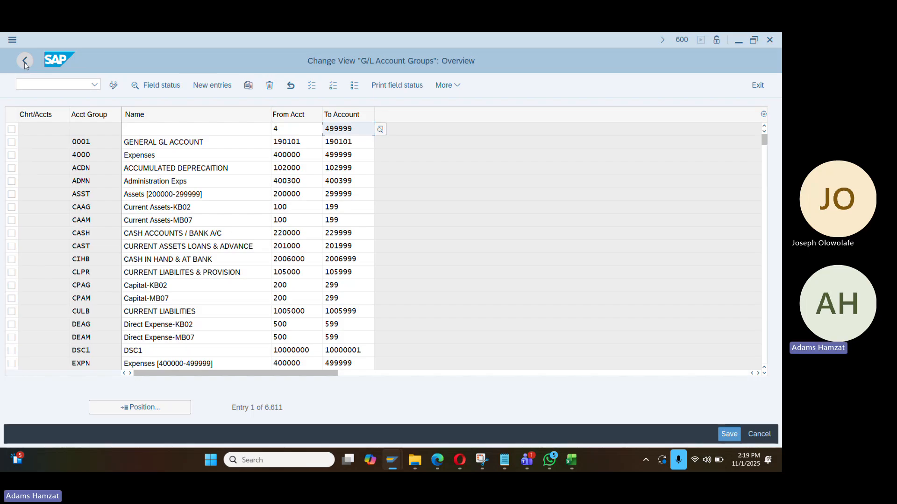
pyautogui.click(24, 65)
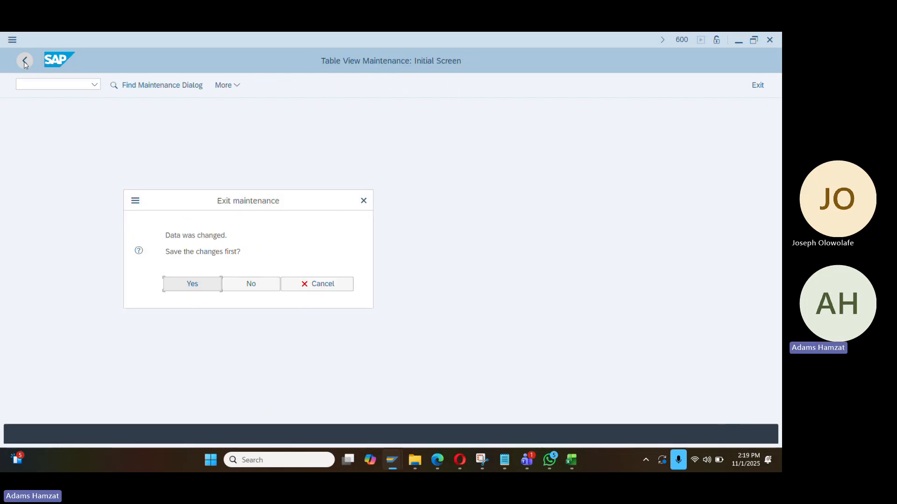
pyautogui.click(198, 289)
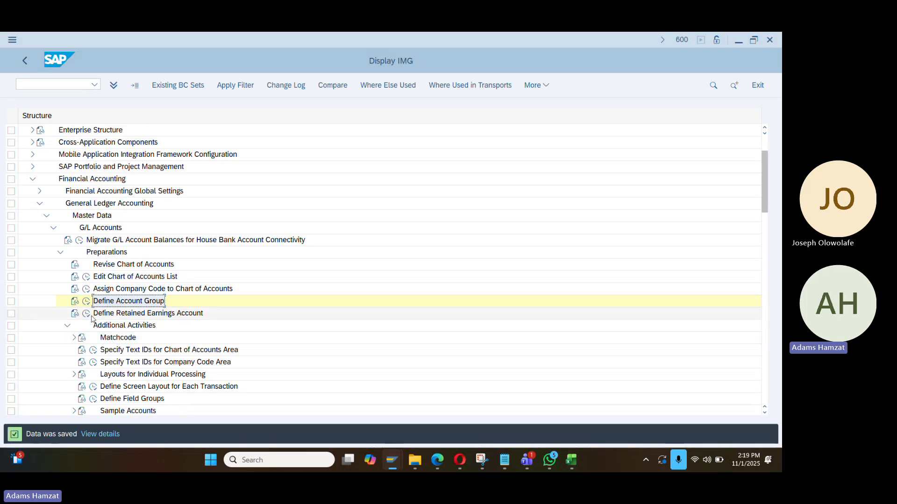
# Open Define Retained Earnings Account for chart of accounts DA01 and select the empty Account cell
pyautogui.doubleClick(143, 312)
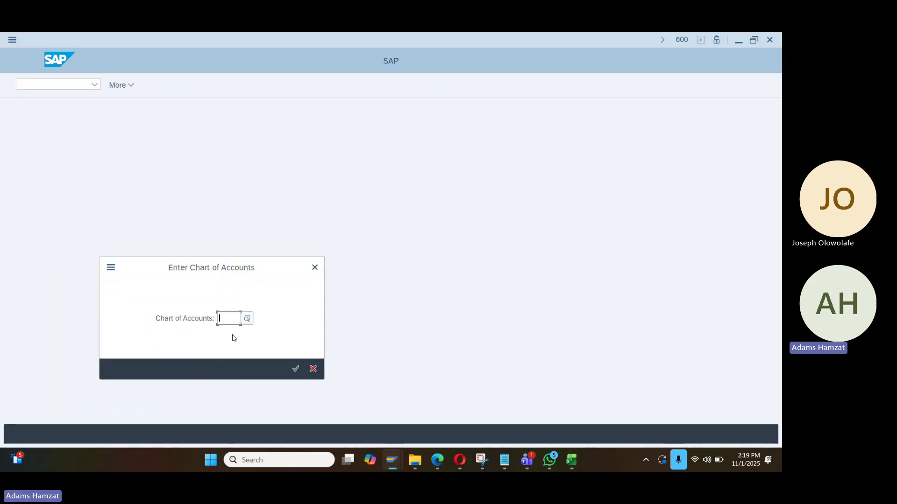
pyautogui.write('da01')
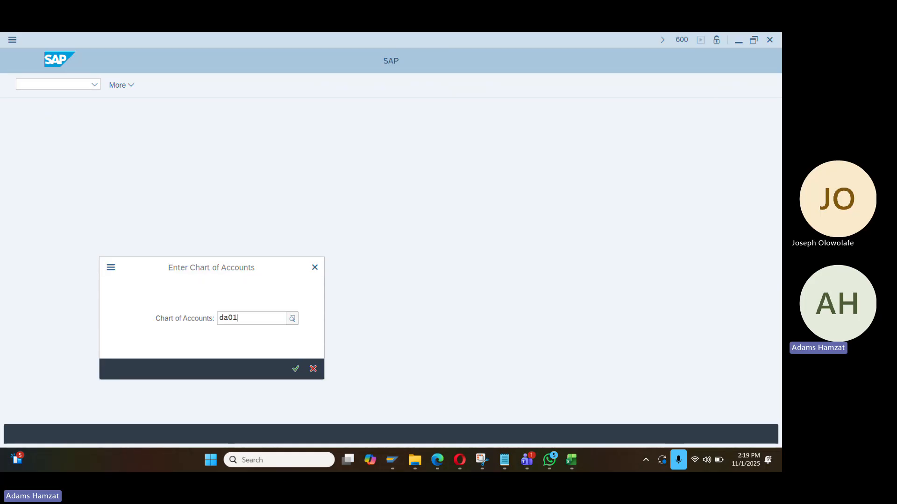
pyautogui.press('Return')
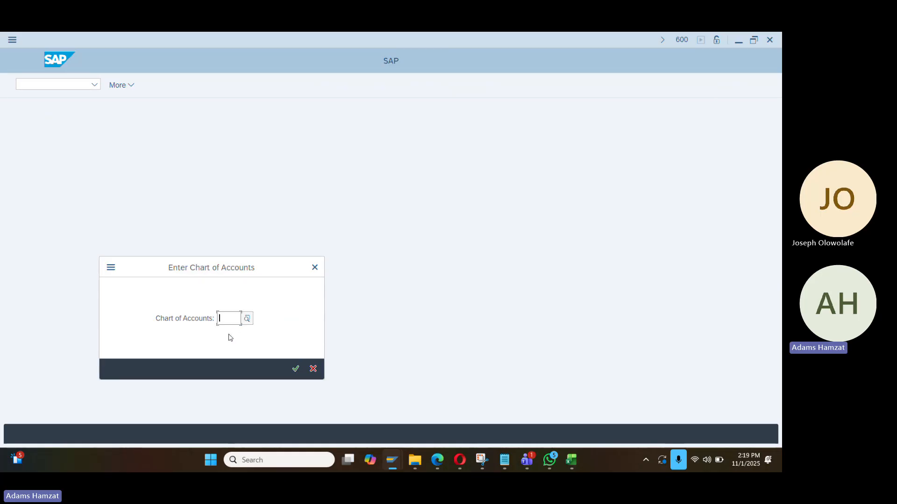
pyautogui.write('da')
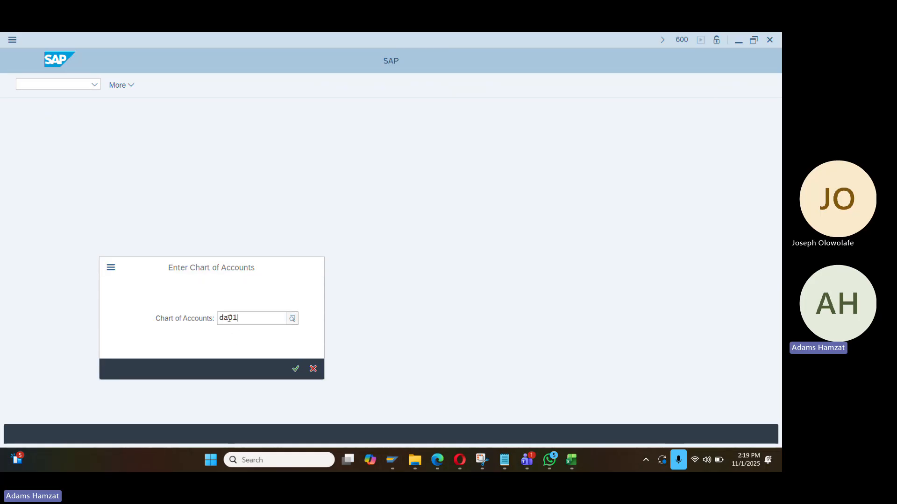
pyautogui.write('01')
pyautogui.click(251, 368)
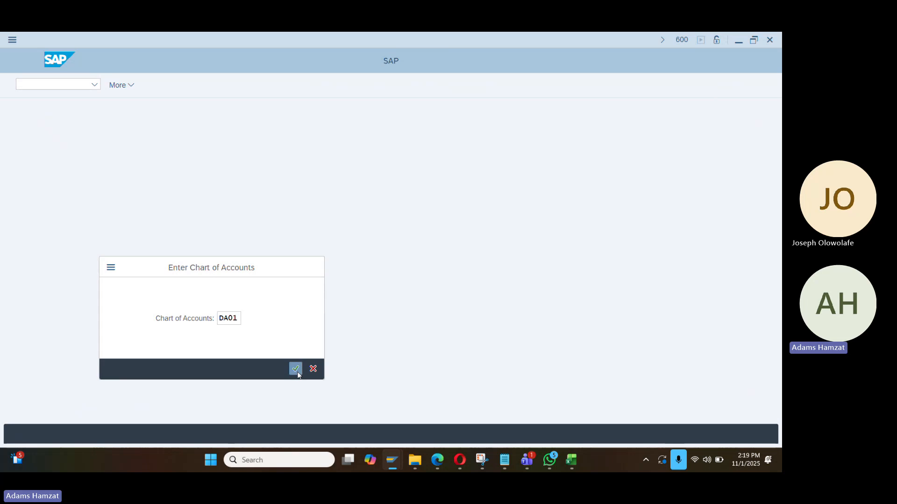
pyautogui.click(296, 370)
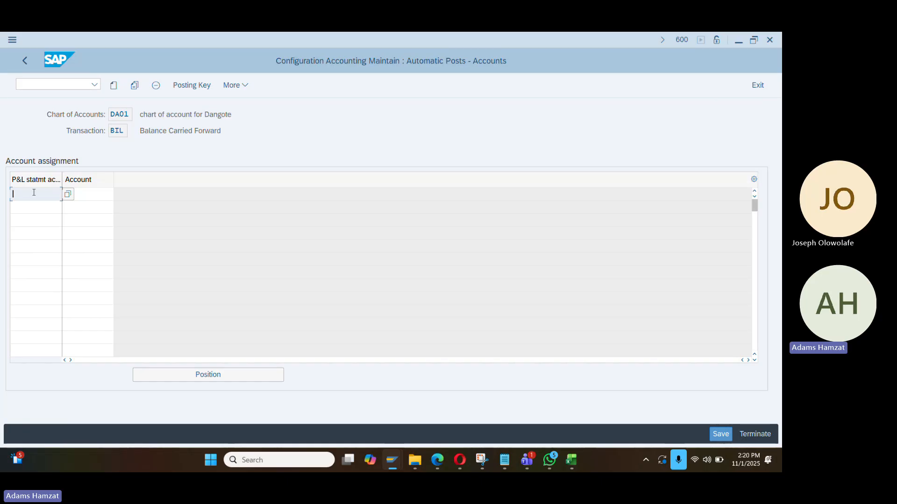
pyautogui.click(86, 200)
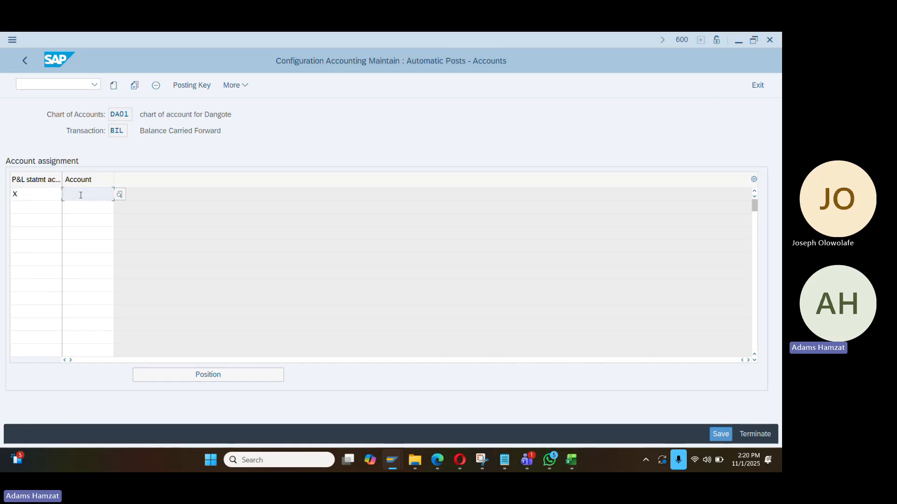
# Find the Equity group's account 350000 in the Excel notes
pyautogui.hotkey('alt', 'Tab')
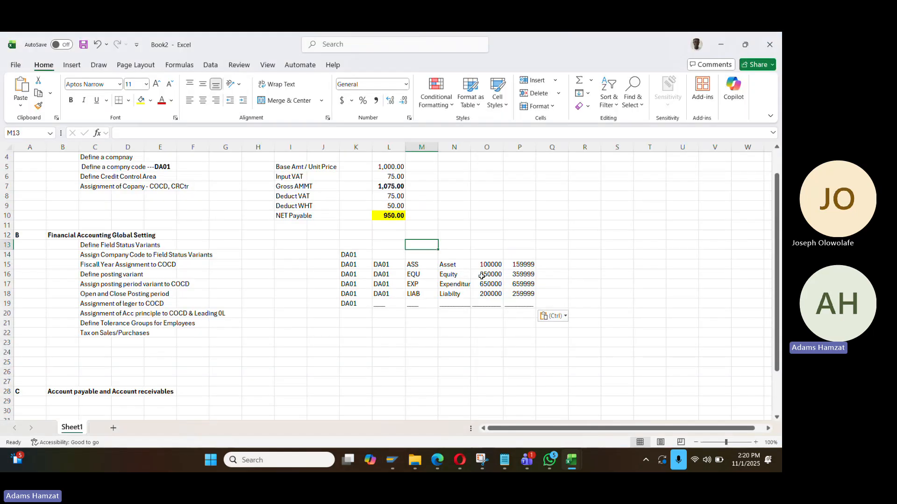
pyautogui.click(464, 276)
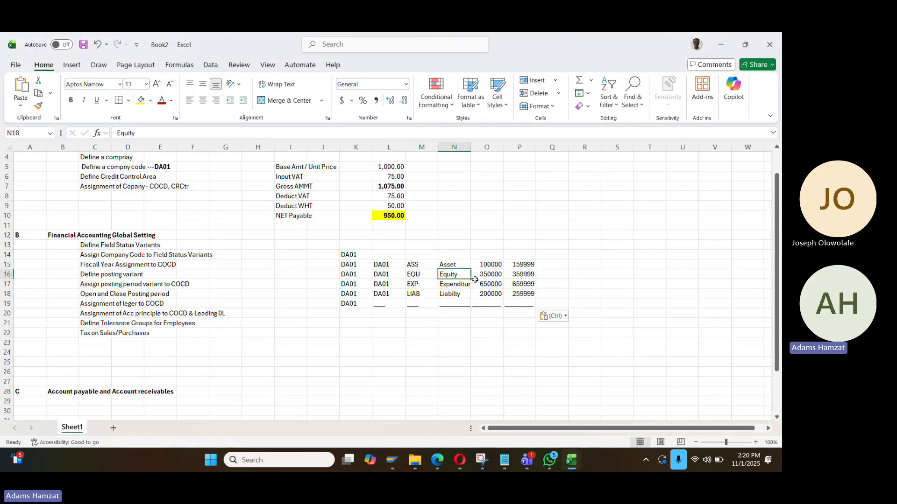
pyautogui.click(484, 277)
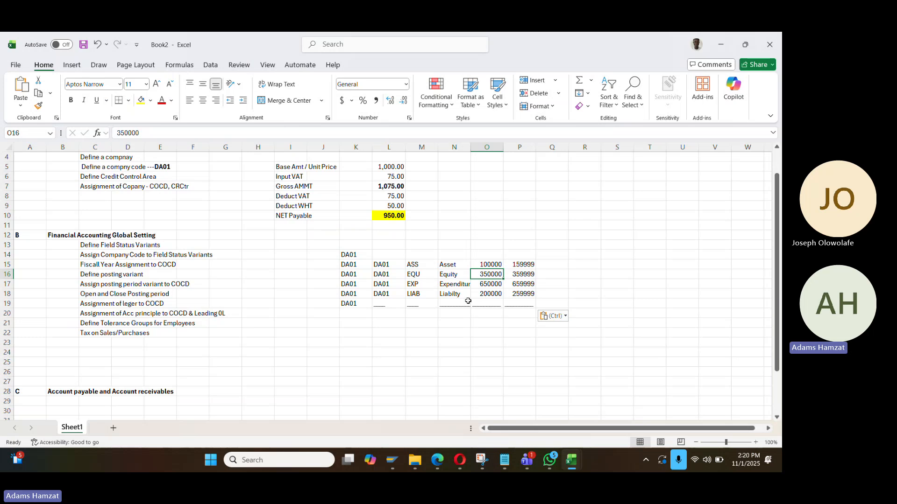
# Enter 350000 as DA01's retained earnings account, save under the customizing request, and go back
pyautogui.hotkey('ctrl', 'c')
pyautogui.hotkey('alt', 'Tab')
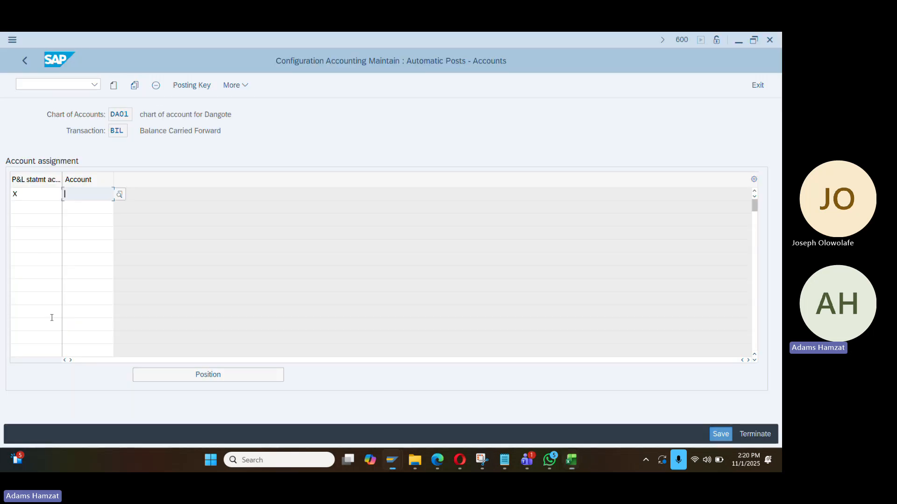
pyautogui.hotkey('ctrl', 'v')
pyautogui.press('Return')
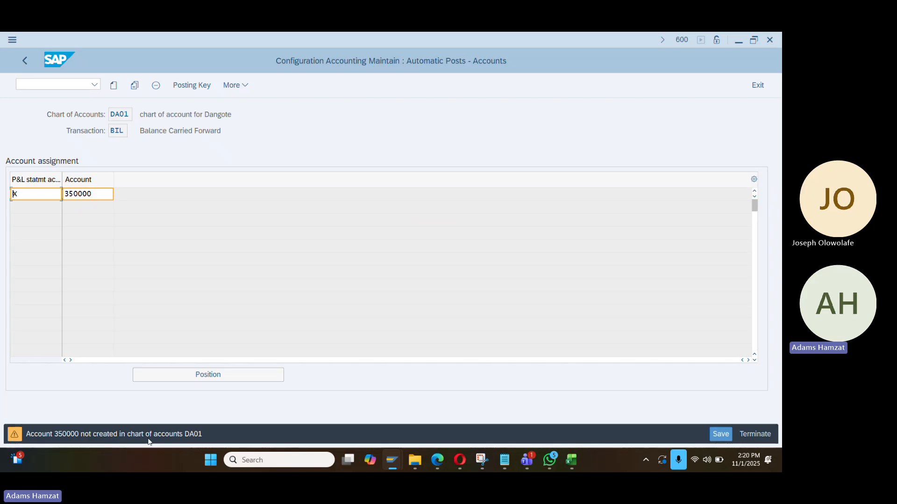
pyautogui.press('Return')
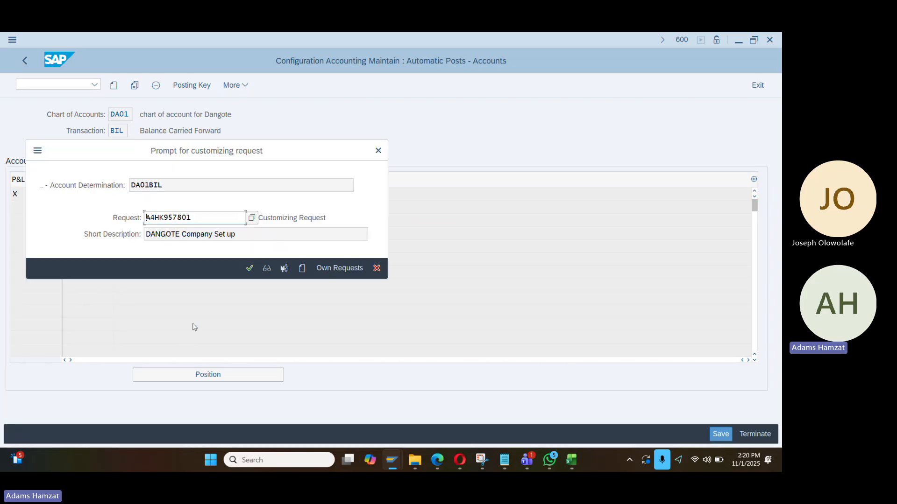
pyautogui.press('Return')
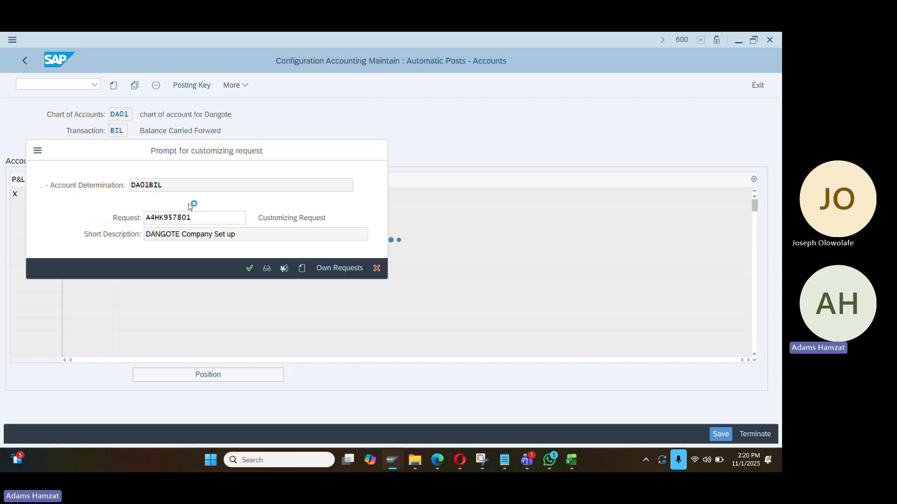
pyautogui.click(24, 62)
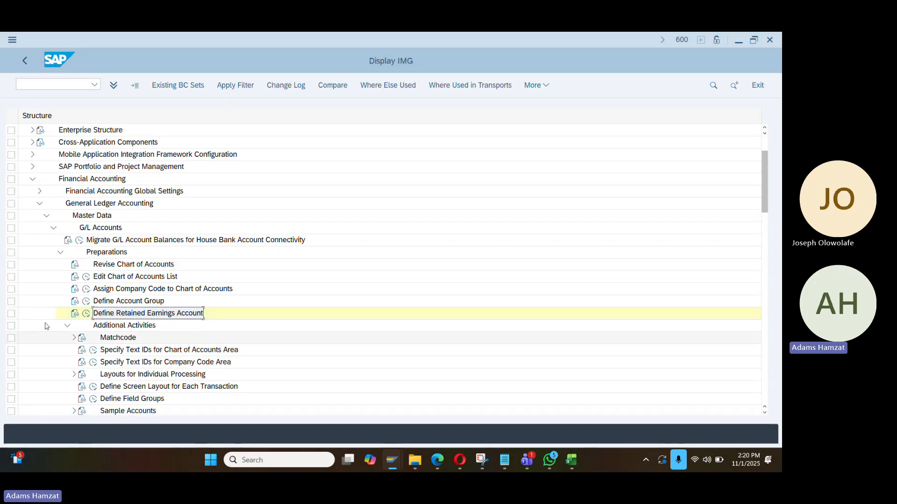
# Browse and collapse the General Ledger Accounting nodes in the IMG tree
pyautogui.scroll(-3, 185, 322)
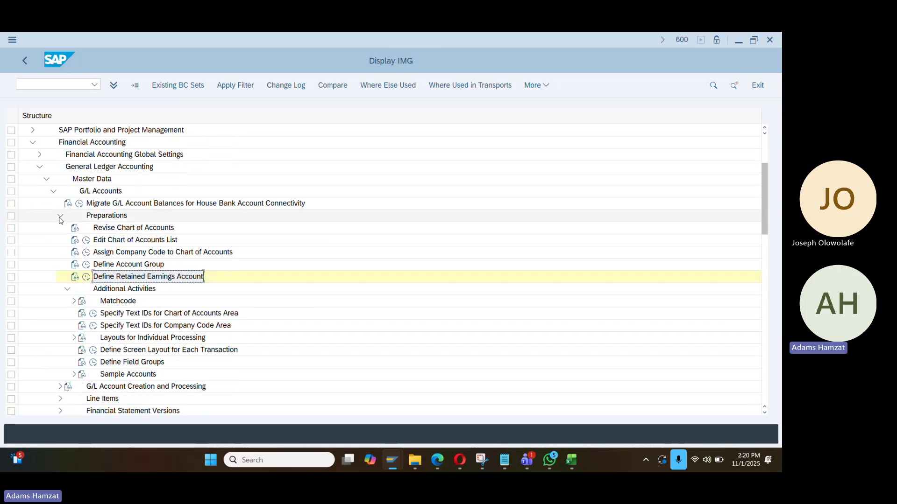
pyautogui.click(60, 215)
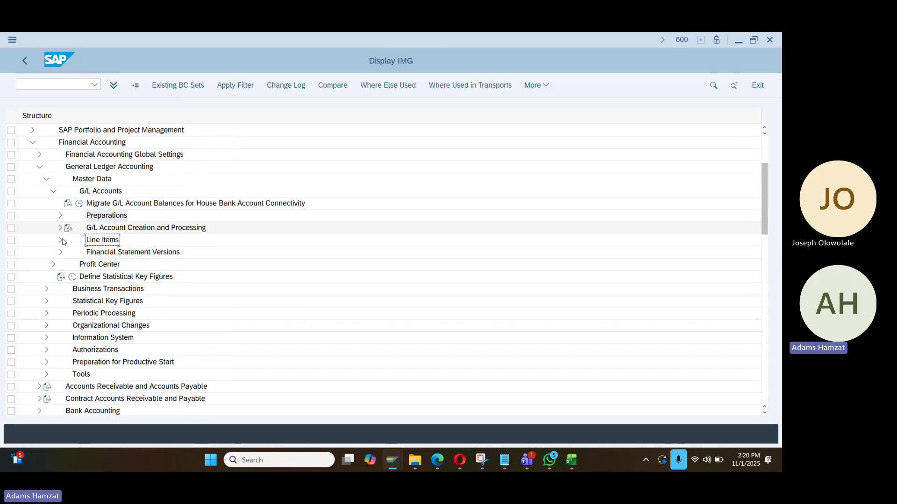
pyautogui.click(61, 240)
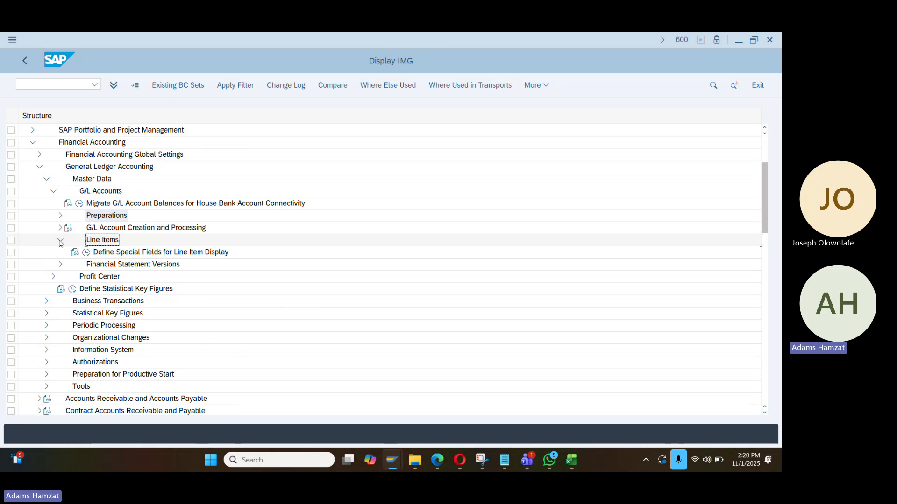
pyautogui.click(60, 241)
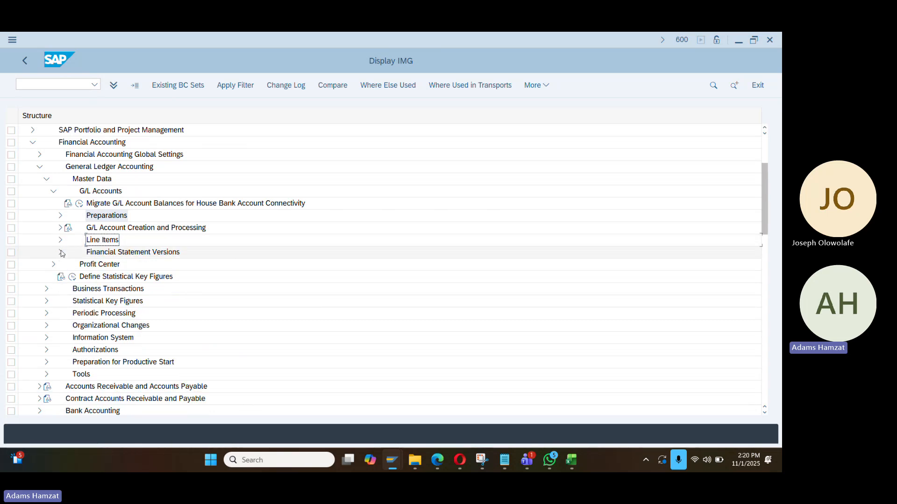
pyautogui.click(61, 253)
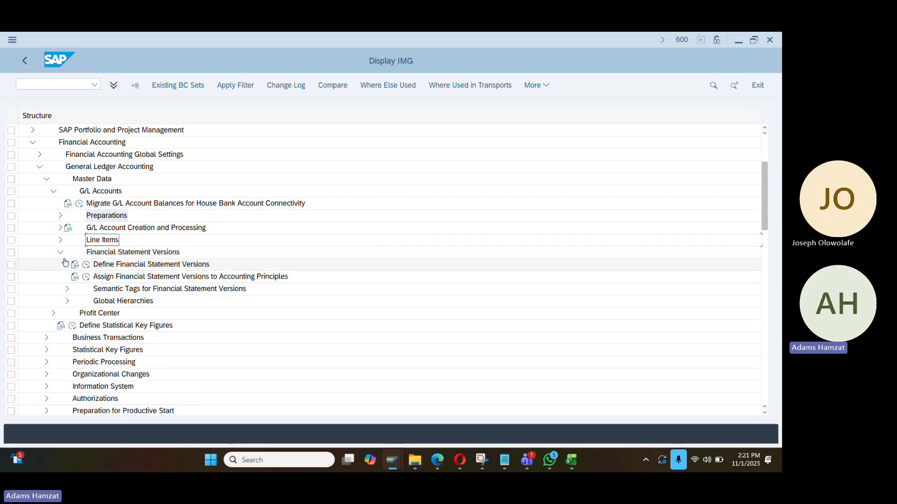
pyautogui.click(60, 252)
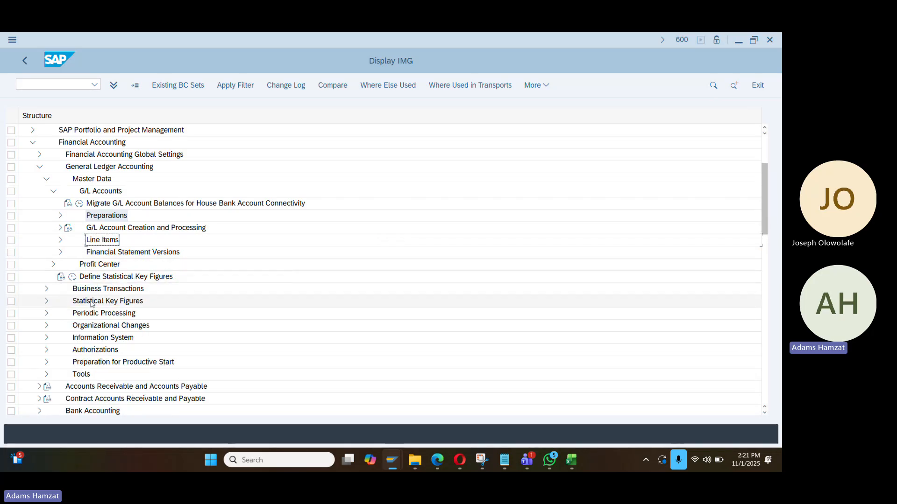
pyautogui.click(45, 289)
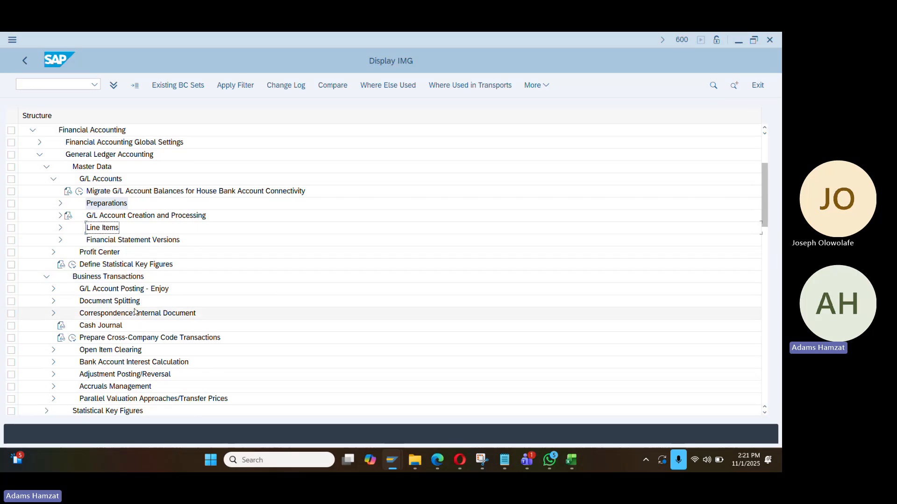
pyautogui.click(54, 301)
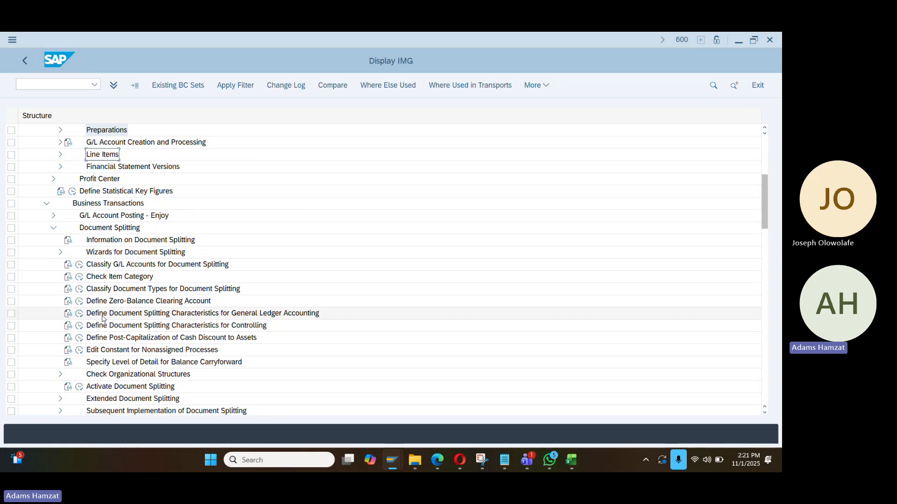
pyautogui.click(46, 204)
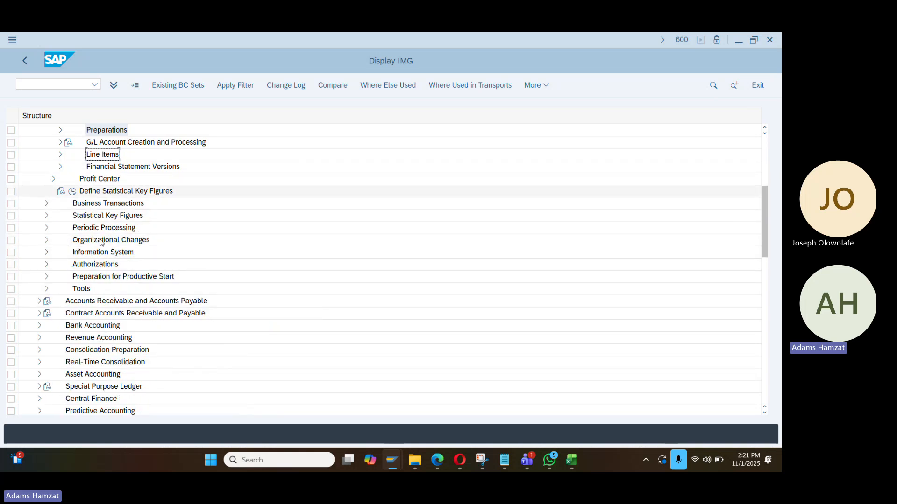
pyautogui.scroll(2, 60, 224)
pyautogui.click(54, 154)
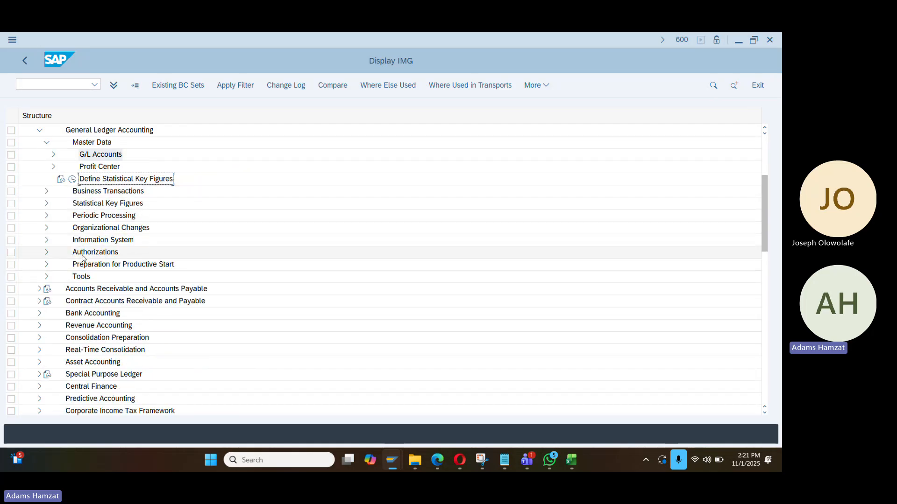
pyautogui.scroll(2, 99, 273)
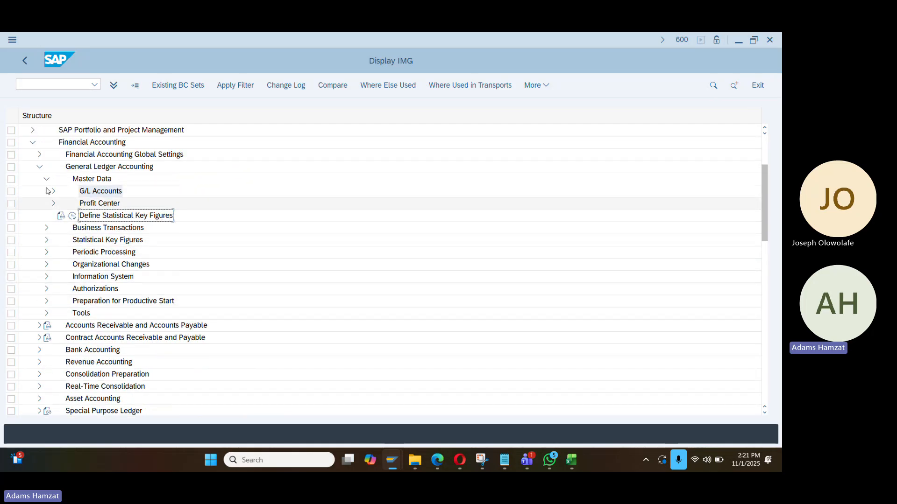
pyautogui.click(39, 168)
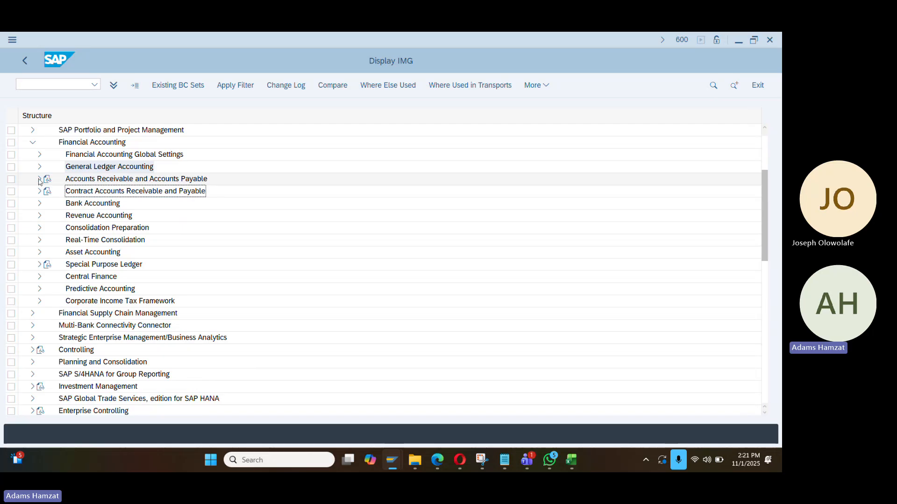
# Expand Accounts Receivable and Accounts Payable down to Supplier Accounts
pyautogui.click(39, 178)
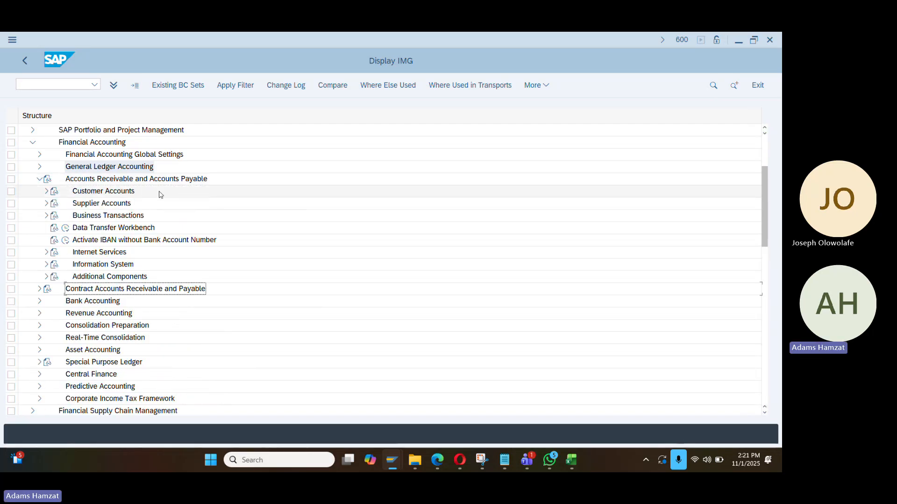
pyautogui.click(47, 203)
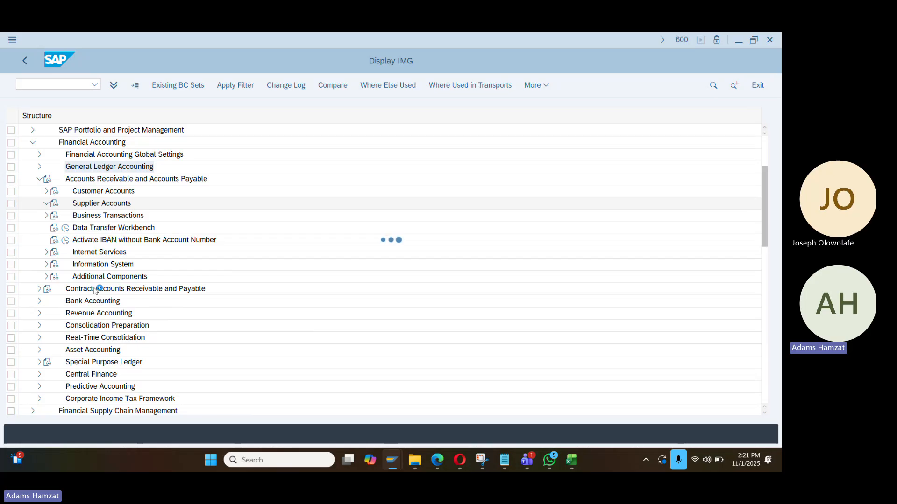
pyautogui.hotkey('alt', 'Tab')
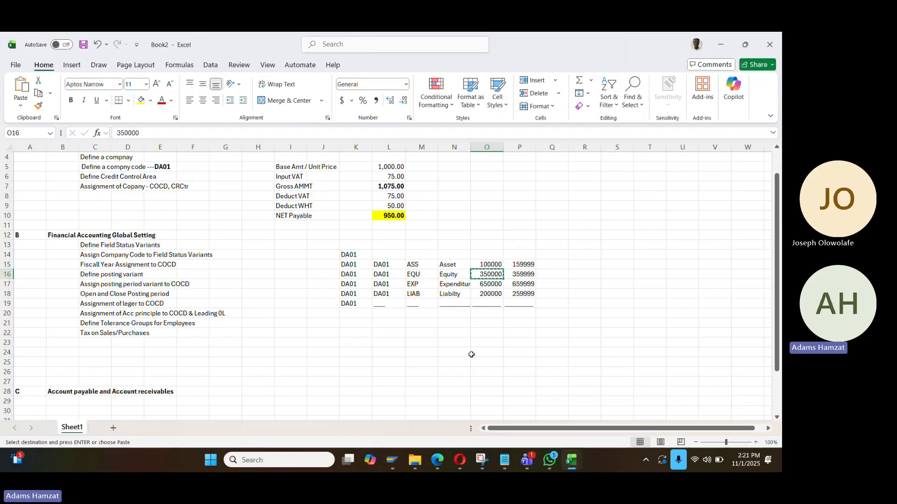
# Add a 'Business Partner' heading to the notes below the Tax on Sales/Purchases row
pyautogui.click(336, 336)
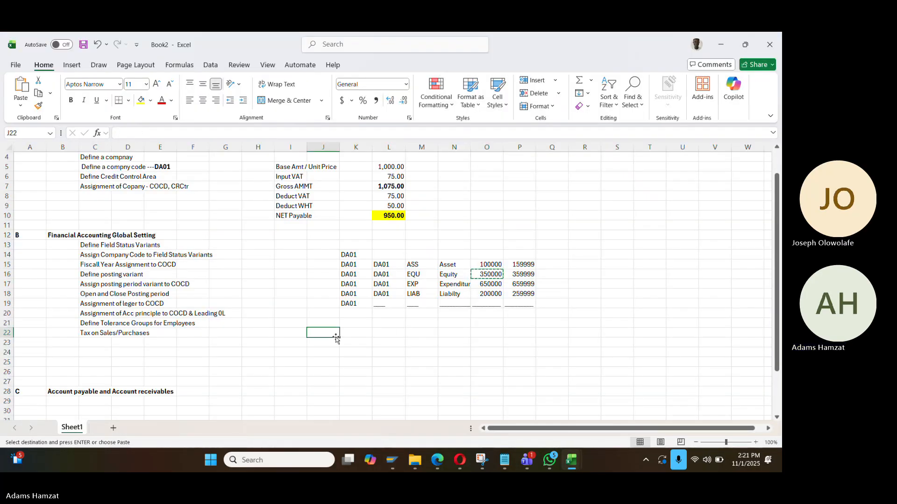
pyautogui.press('Up')
pyautogui.press('Right')
pyautogui.press('Down')
pyautogui.press('Left')
pyautogui.press('Down')
pyautogui.press('Right')
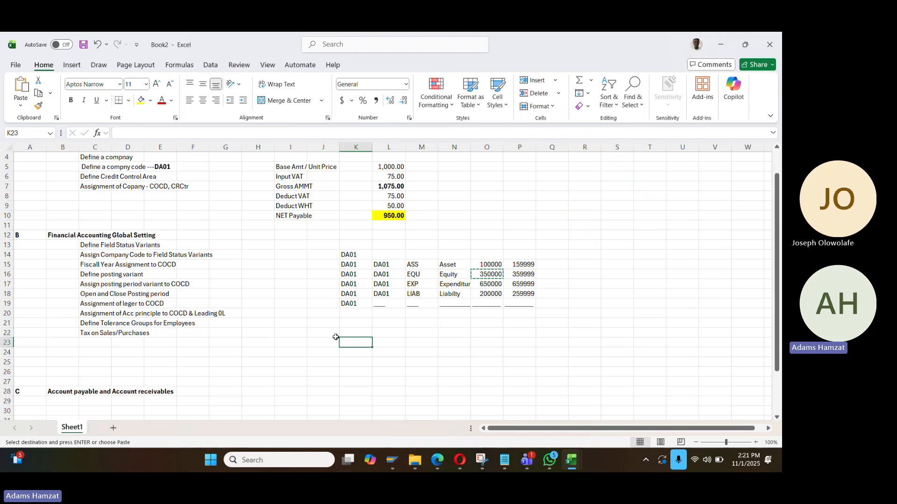
pyautogui.press('Up')
pyautogui.press('Left')
pyautogui.press('Down')
pyautogui.press('Right')
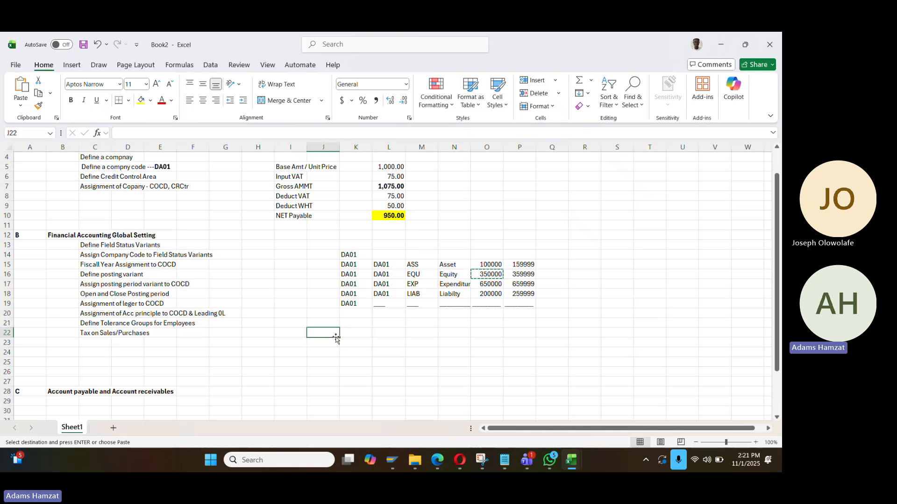
pyautogui.write('BUsi')
pyautogui.write('nsess')
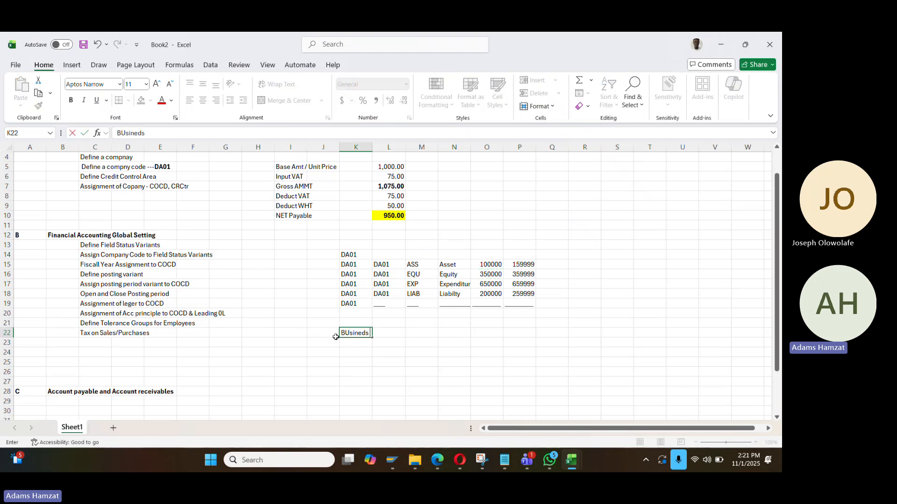
pyautogui.press('BackSpace')
pyautogui.press('BackSpace')
pyautogui.press('BackSpace')
pyautogui.press('BackSpace')
pyautogui.press('BackSpace')
pyautogui.write('s')
pyautogui.press('BackSpace')
pyautogui.write('ess Par')
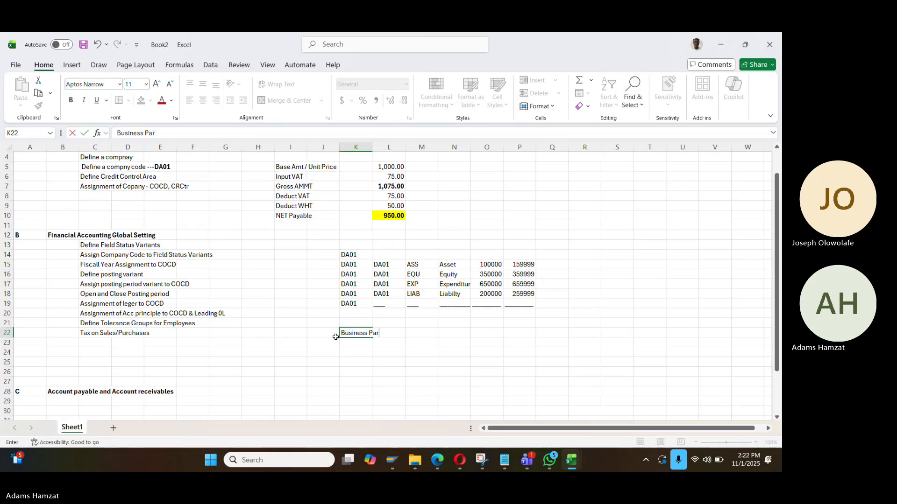
pyautogui.write('tner')
pyautogui.press('Return')
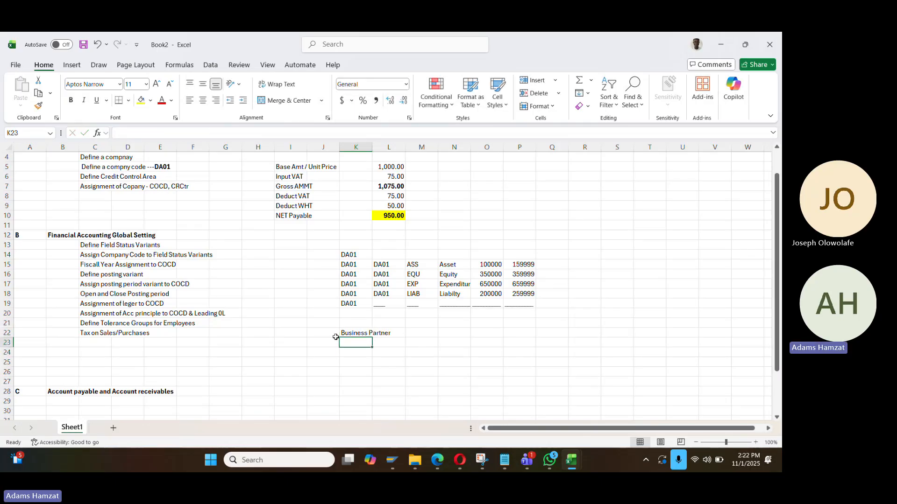
# Add the note 'under AP& AR ---' beneath the Business Partner heading
pyautogui.write('Define')
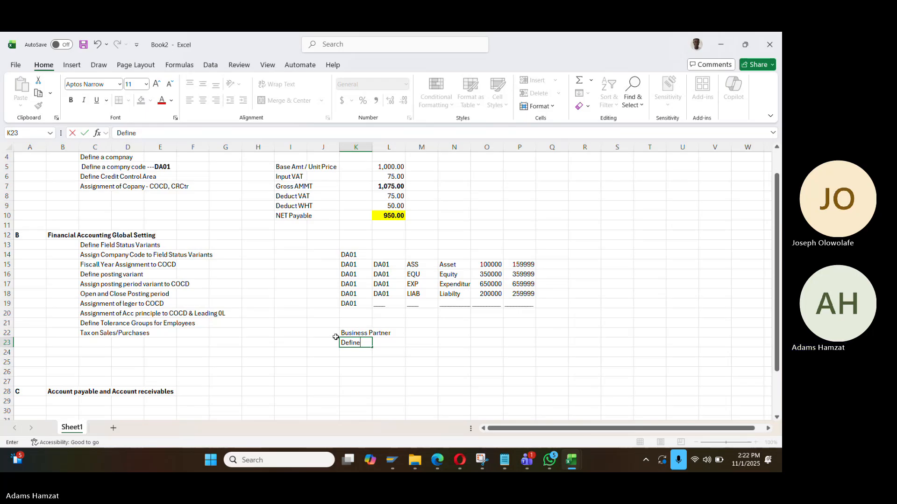
pyautogui.press('BackSpace')
pyautogui.press('BackSpace')
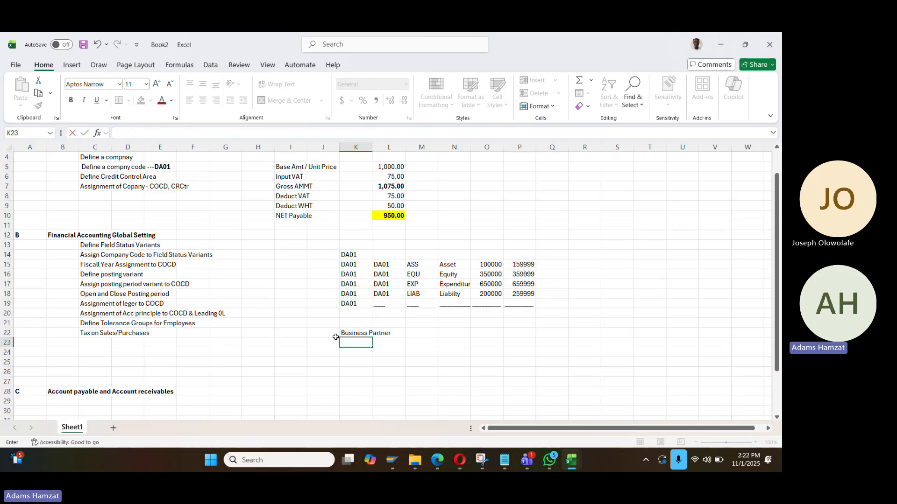
pyautogui.press('Escape')
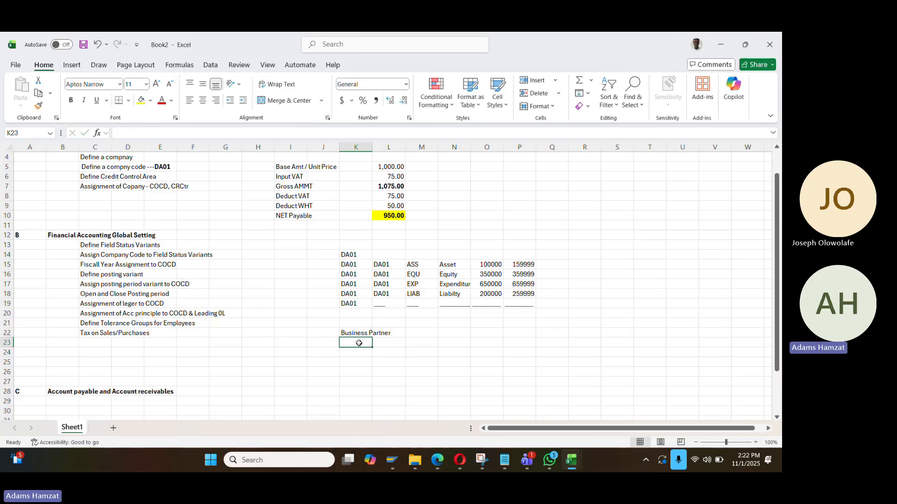
pyautogui.write('De')
pyautogui.press('BackSpace')
pyautogui.press('BackSpace')
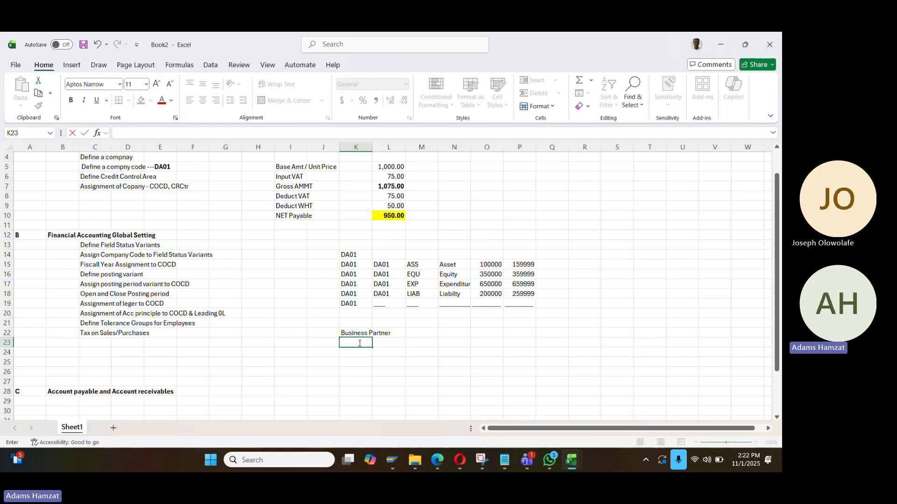
pyautogui.write('under AP& AR ---Define')
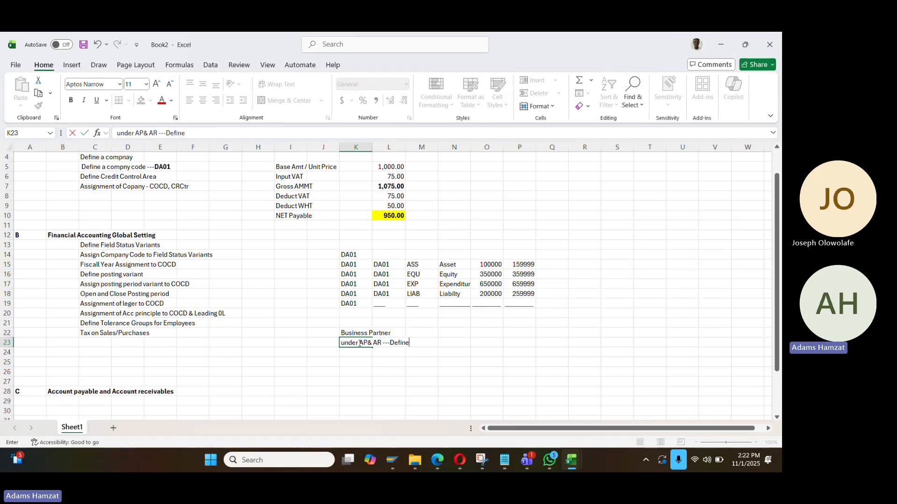
pyautogui.press('BackSpace')
pyautogui.press('BackSpace')
pyautogui.press('BackSpace')
pyautogui.press('BackSpace')
pyautogui.press('BackSpace')
pyautogui.press('Return')
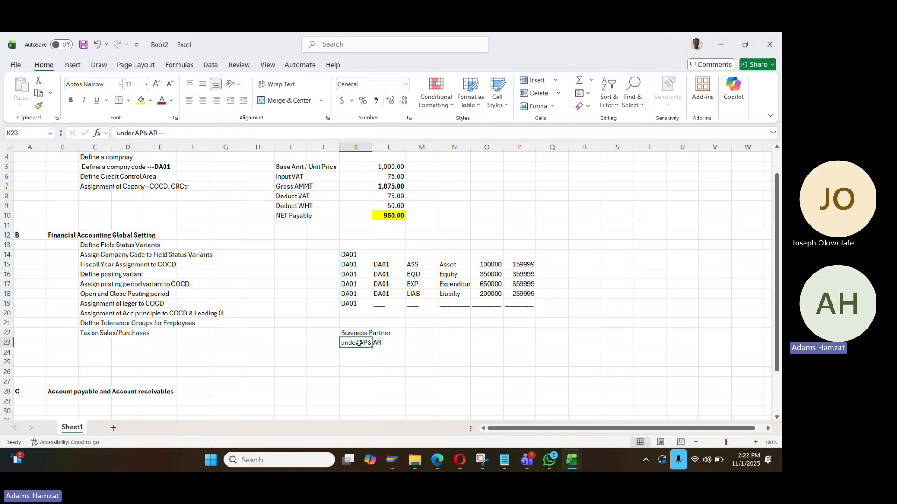
# List sub-steps: Define Account grouping, Number range, and Assign the number range to the account group
pyautogui.press('Right')
pyautogui.write('Define ')
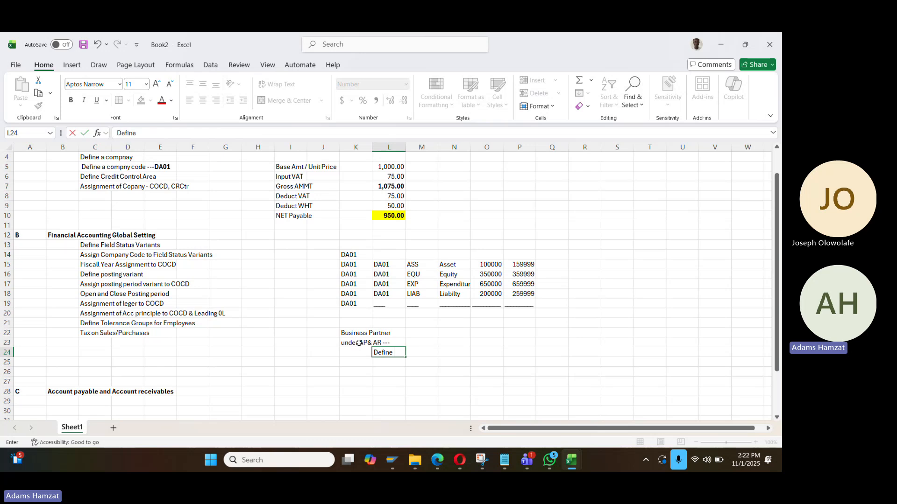
pyautogui.write('Account groupin g')
pyautogui.press('BackSpace')
pyautogui.press('BackSpace')
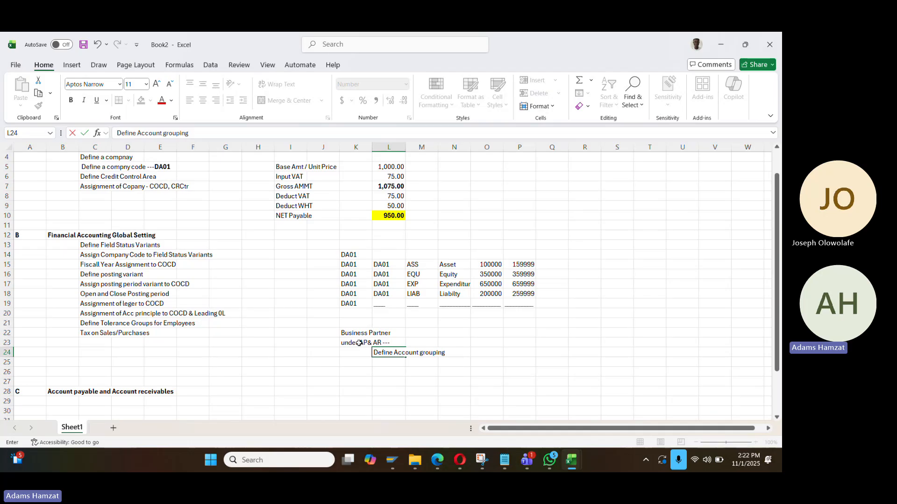
pyautogui.press('Return')
pyautogui.write('Number')
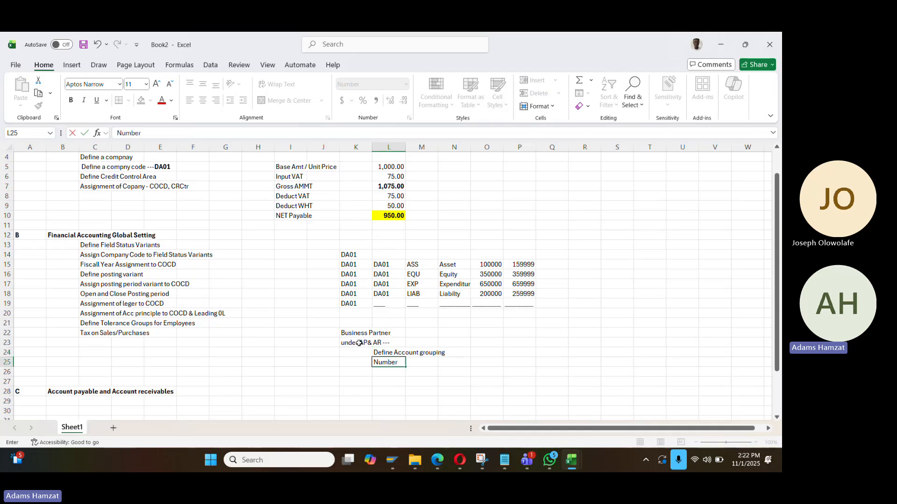
pyautogui.write(' range')
pyautogui.press('Return')
pyautogui.write('As')
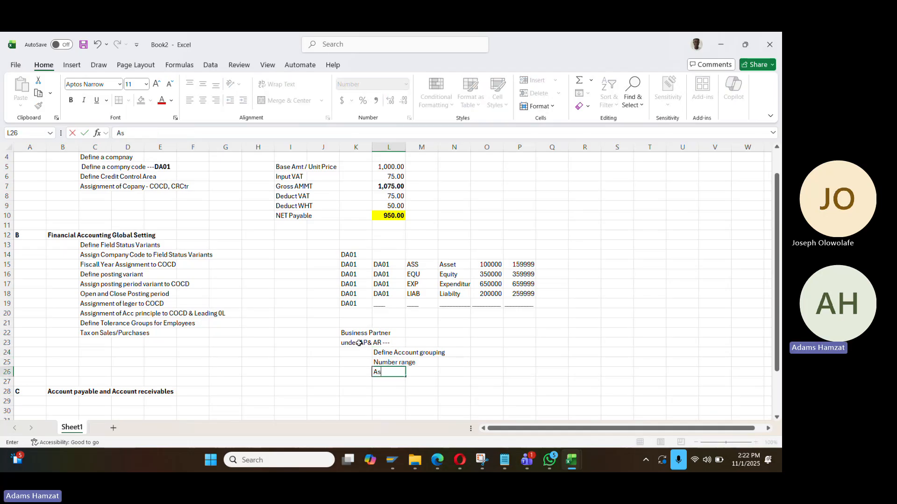
pyautogui.write('signe')
pyautogui.press('BackSpace')
pyautogui.press('BackSpace')
pyautogui.write('the number range ')
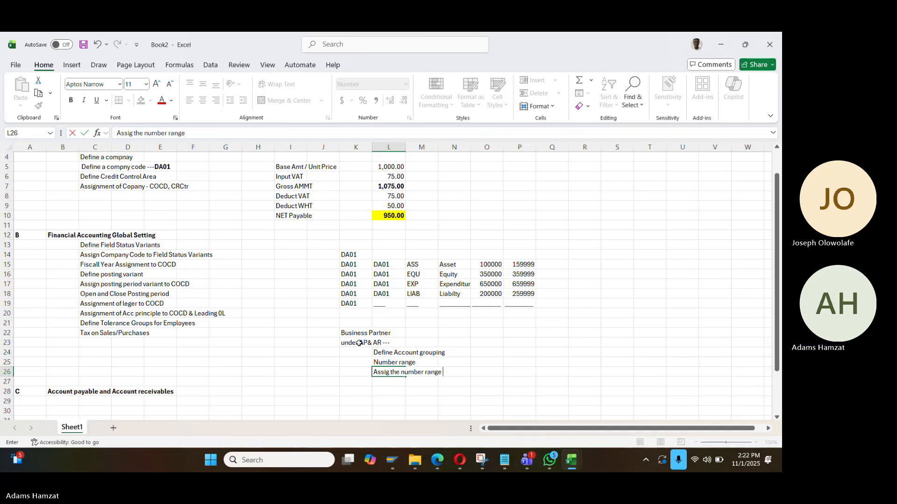
pyautogui.write('to the')
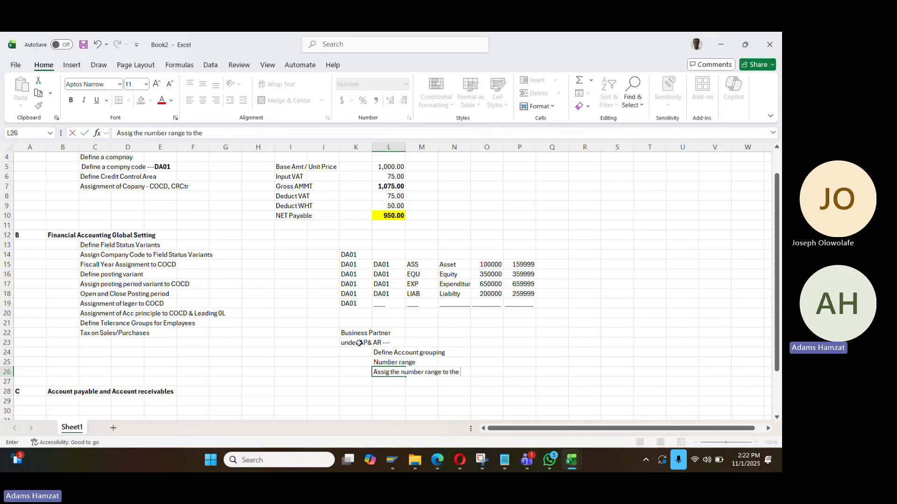
pyautogui.write(' account group')
pyautogui.press('Return')
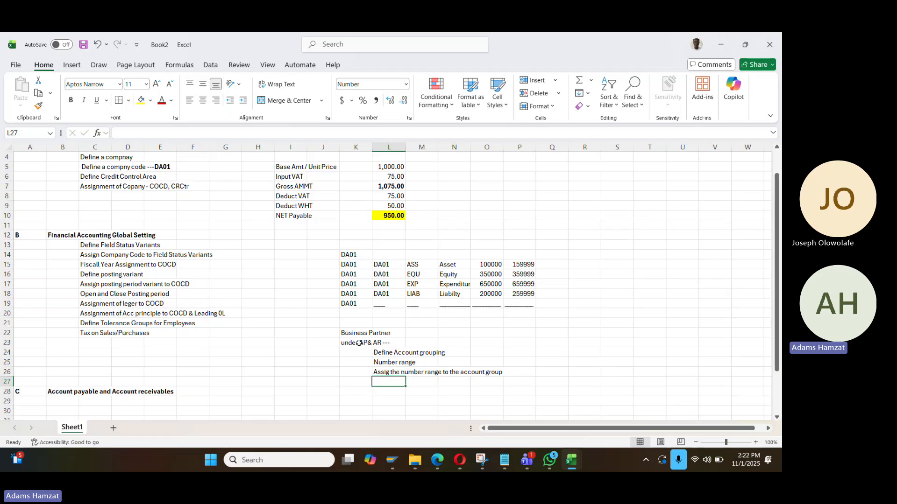
# Beside the Account payable heading, note the cross-application Business Partner route
pyautogui.click(360, 392)
pyautogui.write('Croo')
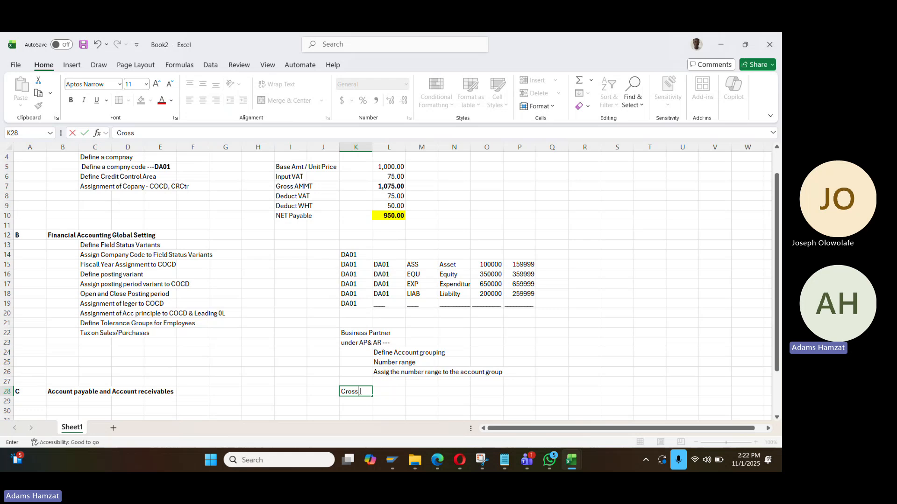
pyautogui.write('s Aplication i.e Business part route')
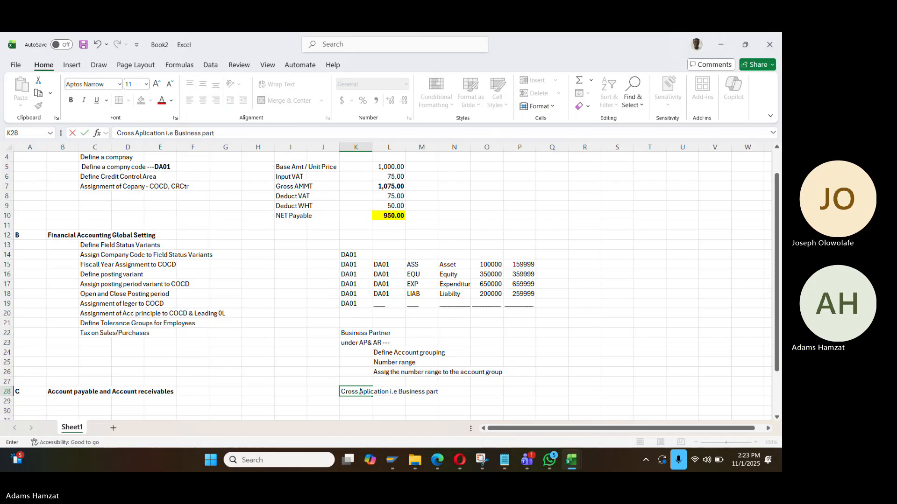
pyautogui.press('Return')
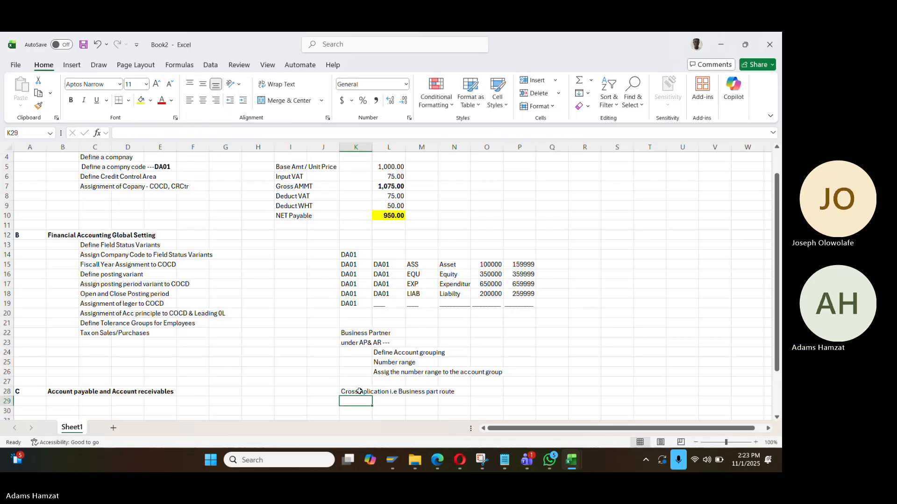
# List Define account group, Define Number Range, and Assign the number to the account group
pyautogui.press('Right')
pyautogui.write('Def')
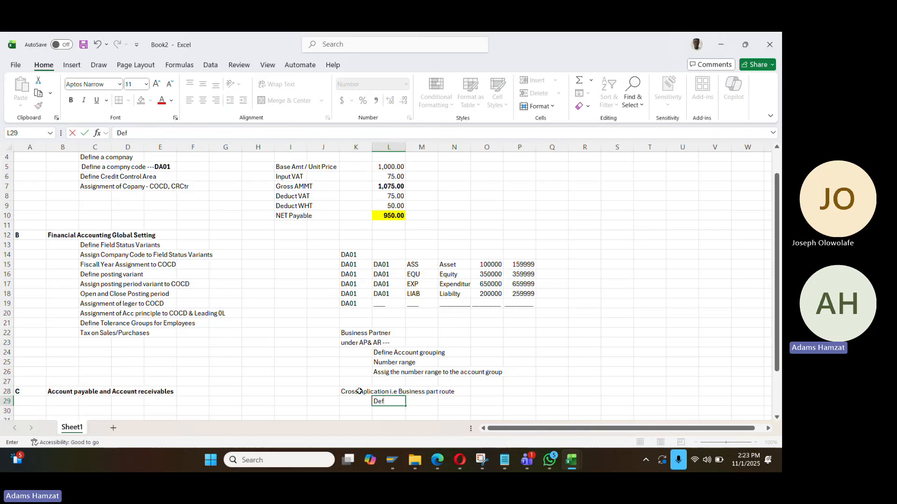
pyautogui.write('ine account group')
pyautogui.press('Return')
pyautogui.write('Define ')
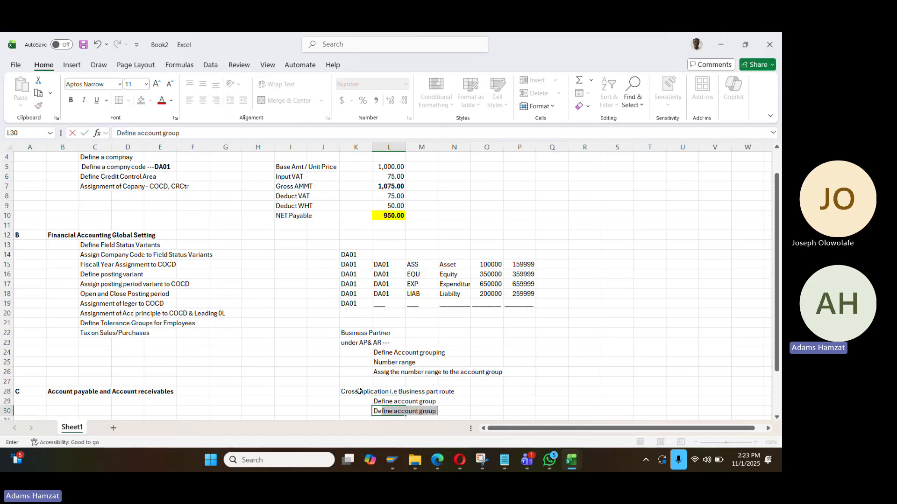
pyautogui.write('Nyumber Rnage')
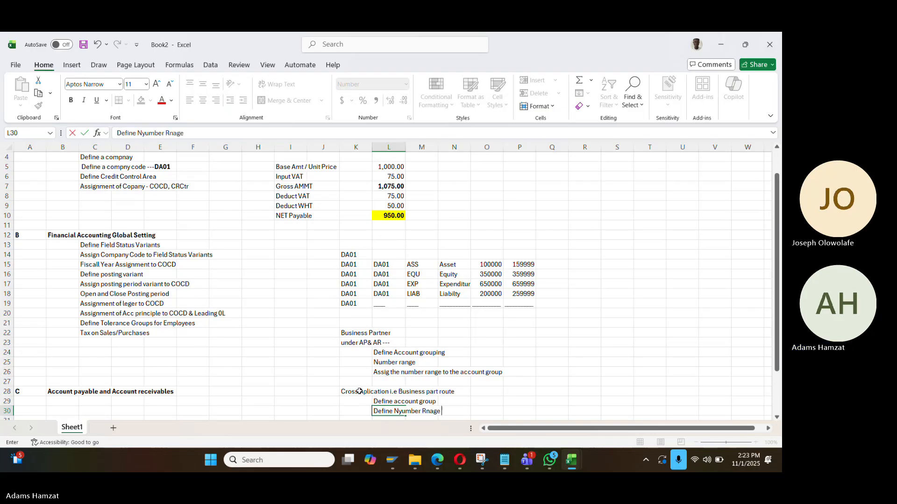
pyautogui.press('Return')
pyautogui.write('Assign')
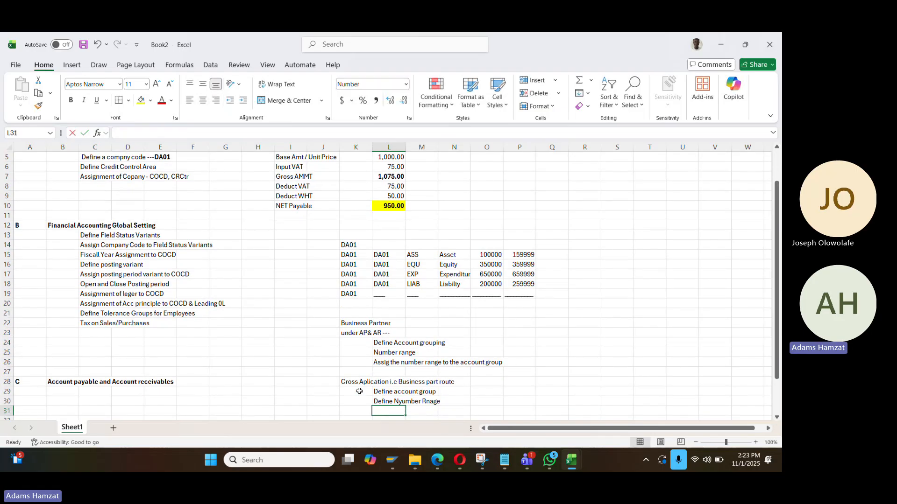
pyautogui.write('ed the number tpo')
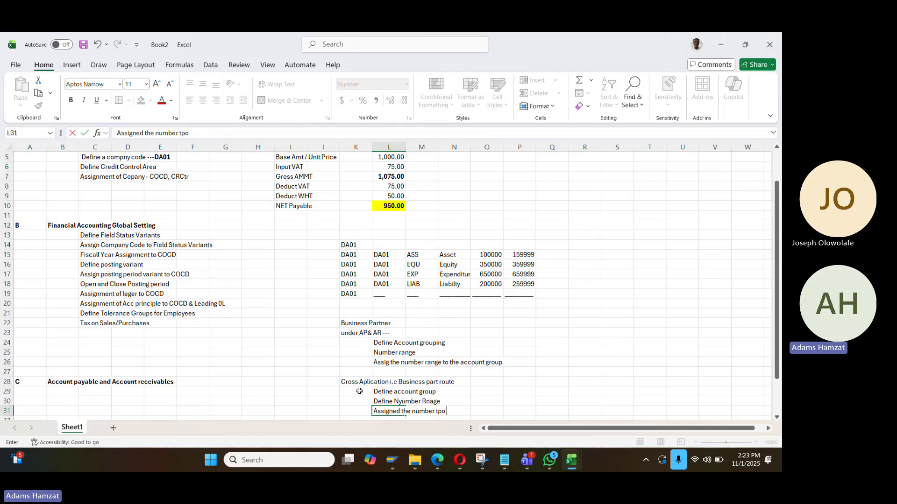
pyautogui.press('BackSpace')
pyautogui.press('BackSpace')
pyautogui.write('o the acc')
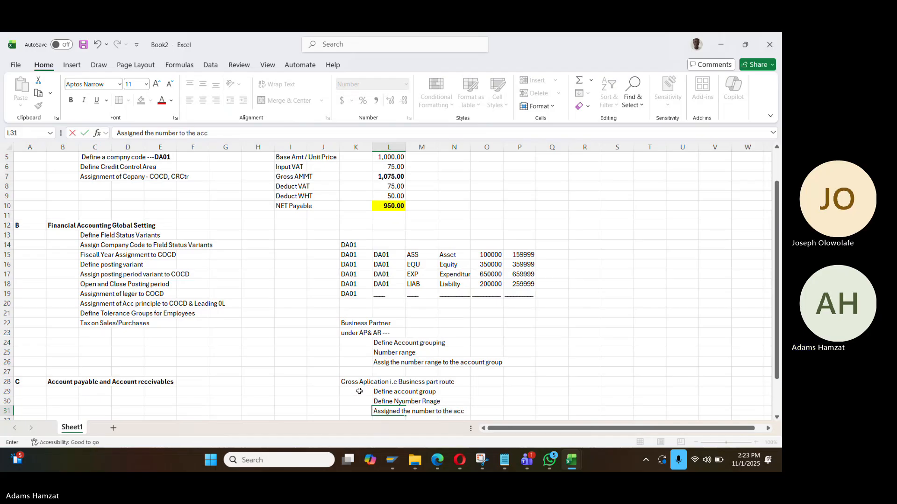
pyautogui.write('ount group')
pyautogui.press('Return')
pyautogui.scroll(-1, 372, 380)
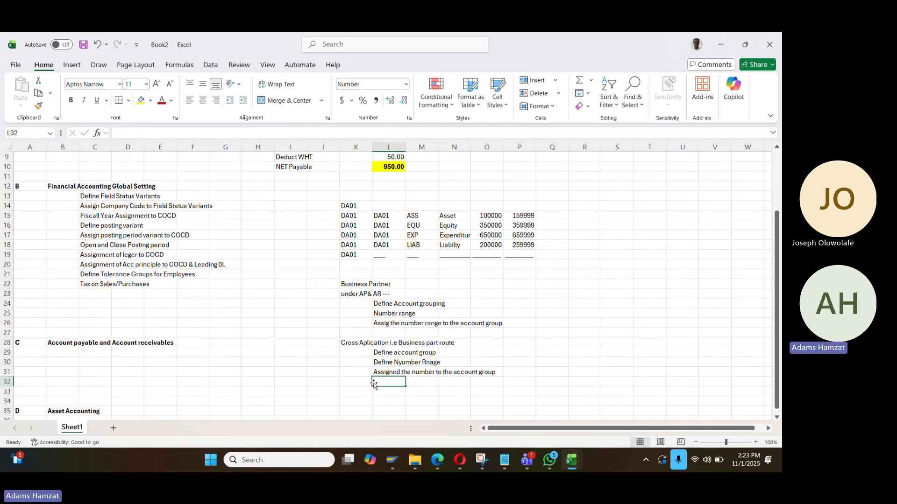
pyautogui.click(363, 396)
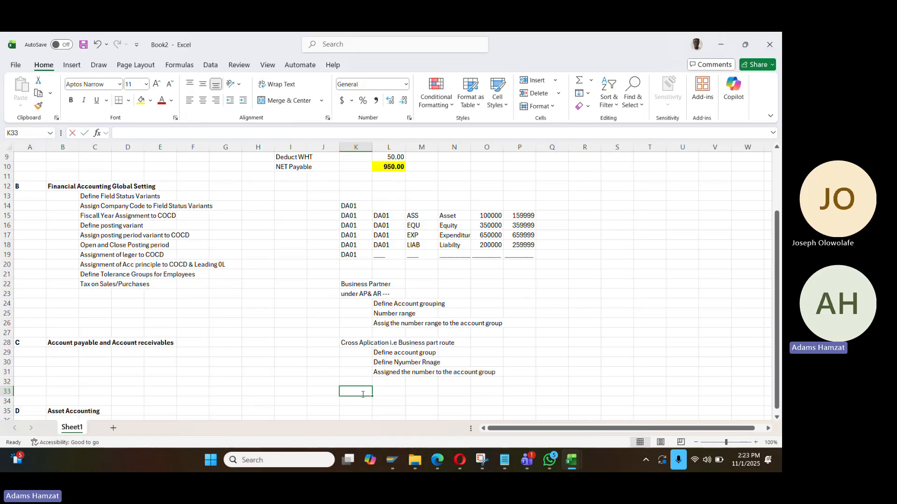
# Finish the BP Role note in K33 listing FLVN00 and FLVN01
pyautogui.write('BP Rp;e')
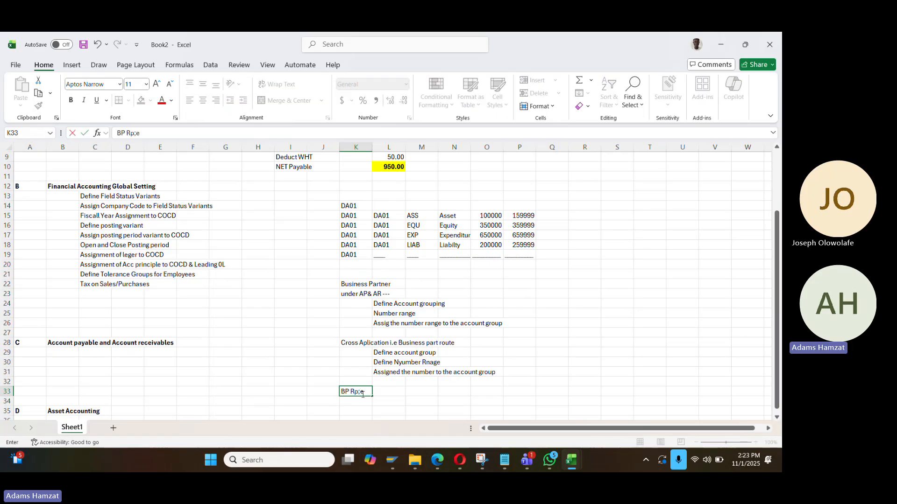
pyautogui.write('ole')
pyautogui.write('-- FLVn0')
pyautogui.press('BackSpace')
pyautogui.press('BackSpace')
pyautogui.write('N00, FLVN01')
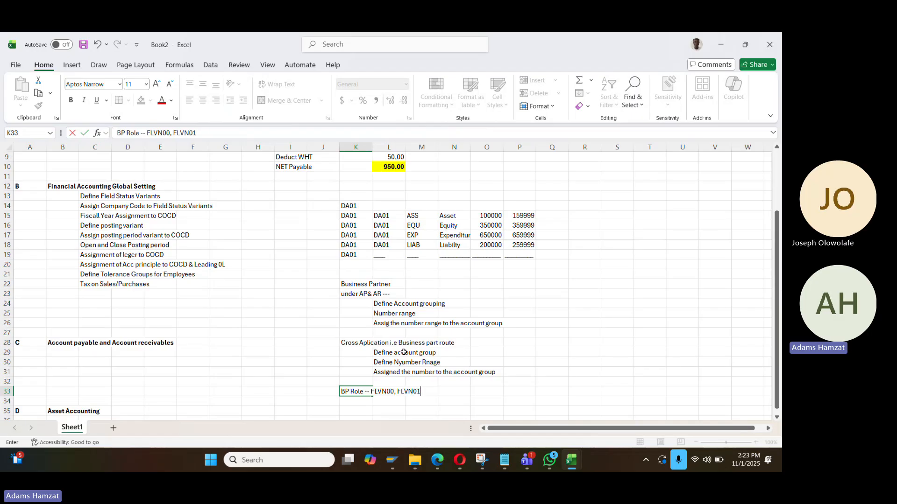
pyautogui.press('Return')
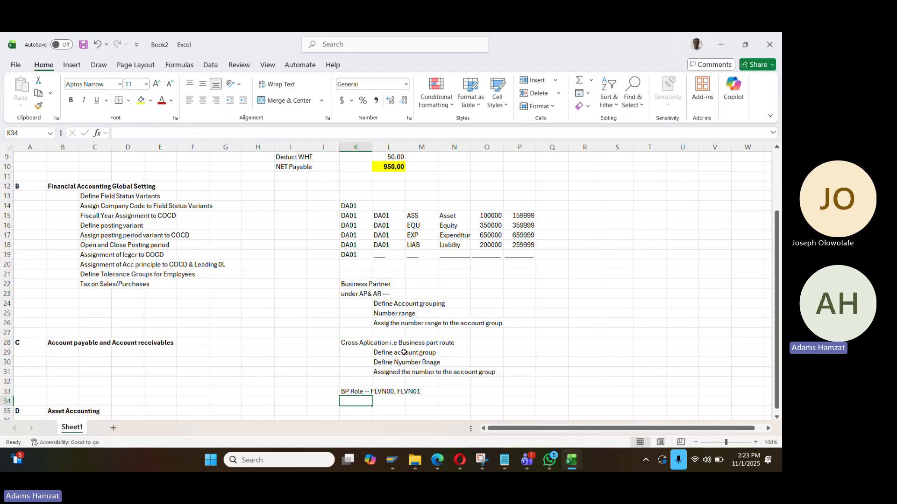
# Enter 'Mapping of the AP&AR Group to BP group' in K35
pyautogui.press('Down')
pyautogui.scroll(-1, 404, 352)
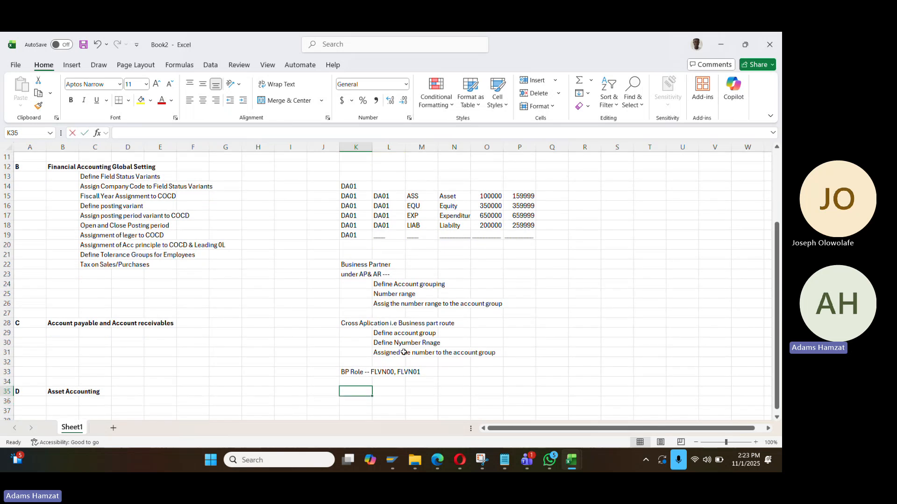
pyautogui.write('Mapping for t')
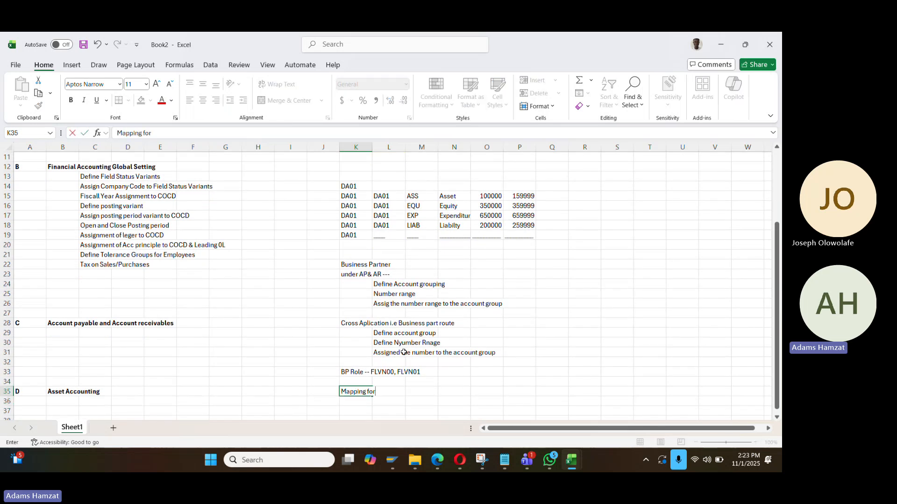
pyautogui.press('BackSpace')
pyautogui.press('BackSpace')
pyautogui.press('BackSpace')
pyautogui.write('of the AP&AR')
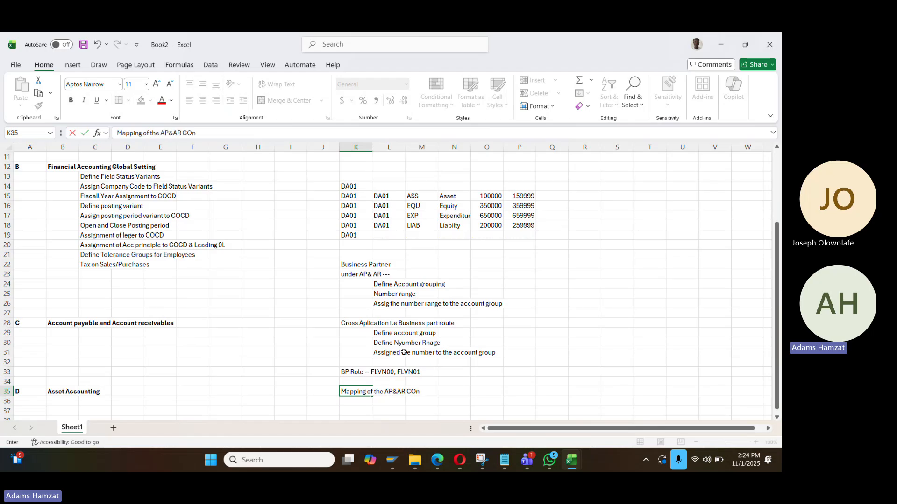
pyautogui.write(' Group to BP gor')
pyautogui.press('BackSpace')
pyautogui.write('roup')
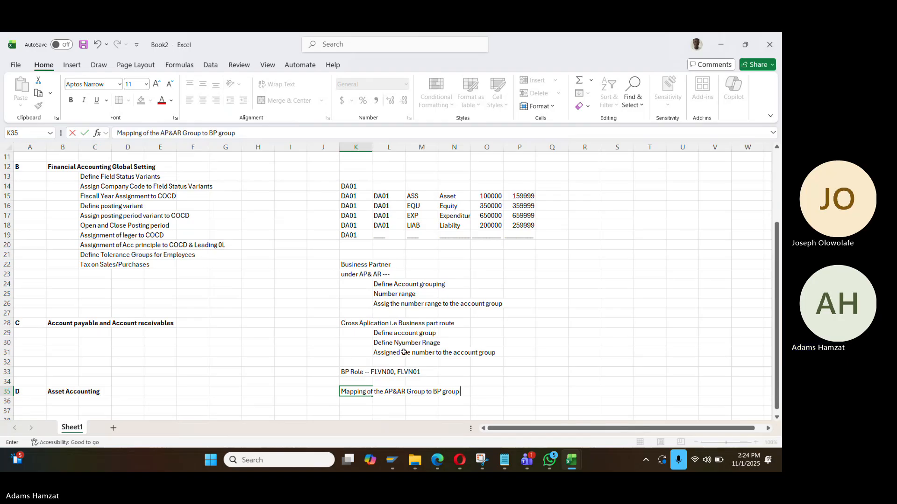
pyautogui.hotkey('ctrl', 'Return')
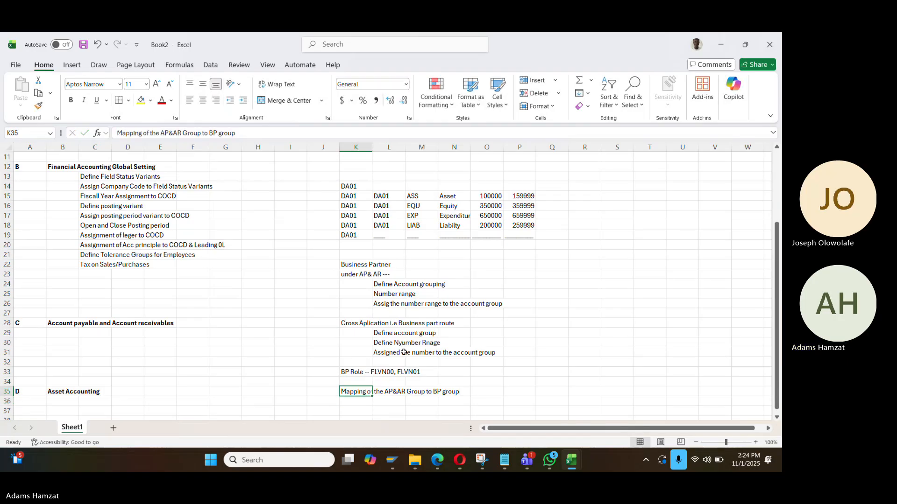
# Start a 'Note:' line in L36 beneath the mapping note
pyautogui.press('Right')
pyautogui.press('Down')
pyautogui.write('Note')
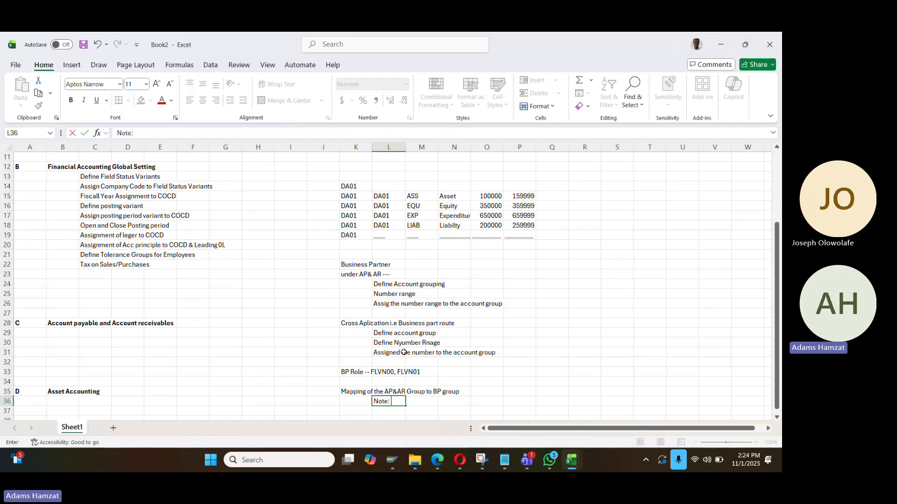
pyautogui.write(': ThMaping')
pyautogui.press('BackSpace')
pyautogui.press('BackSpace')
pyautogui.press('BackSpace')
pyautogui.press('BackSpace')
pyautogui.press('BackSpace')
pyautogui.press('BackSpace')
pyautogui.write('There')
pyautogui.press('BackSpace')
pyautogui.press('BackSpace')
pyautogui.press('BackSpace')
pyautogui.press('BackSpace')
pyautogui.press('BackSpace')
# Enter 350000 in P24 beside Define Account grouping and in P30 beside the number range step
pyautogui.click(523, 286)
pyautogui.write('350000')
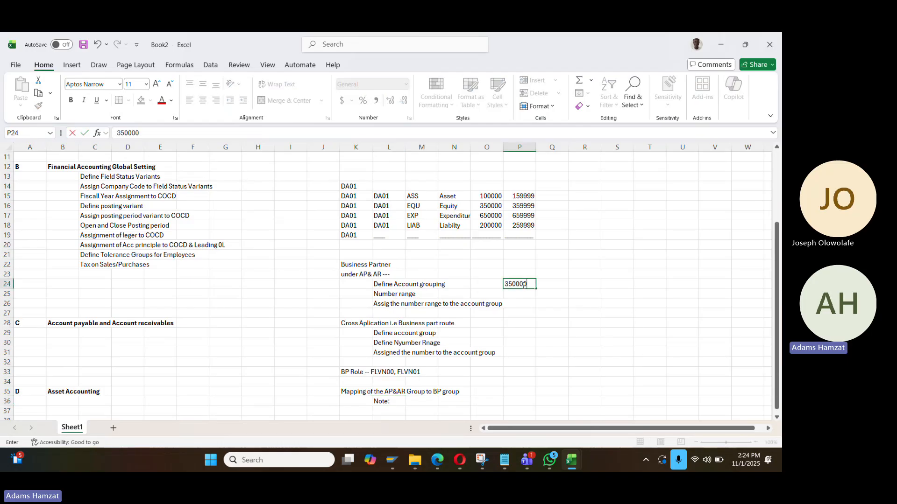
pyautogui.press('Return')
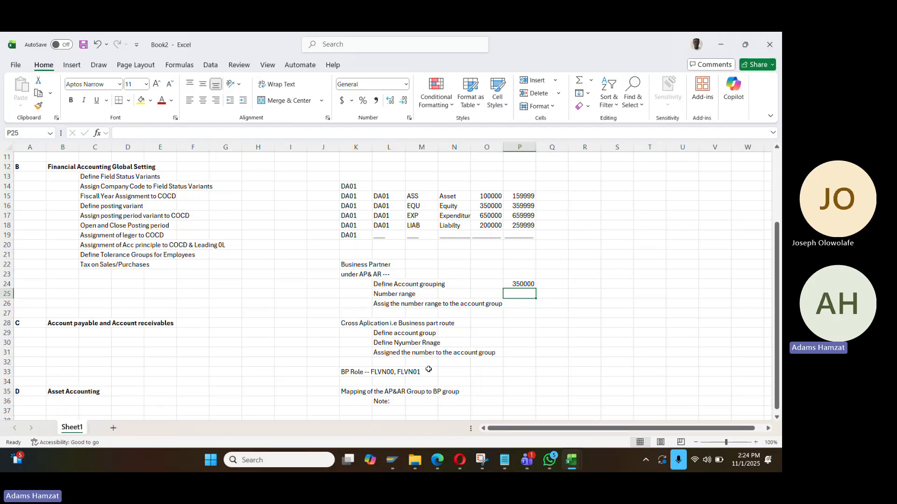
pyautogui.click(519, 343)
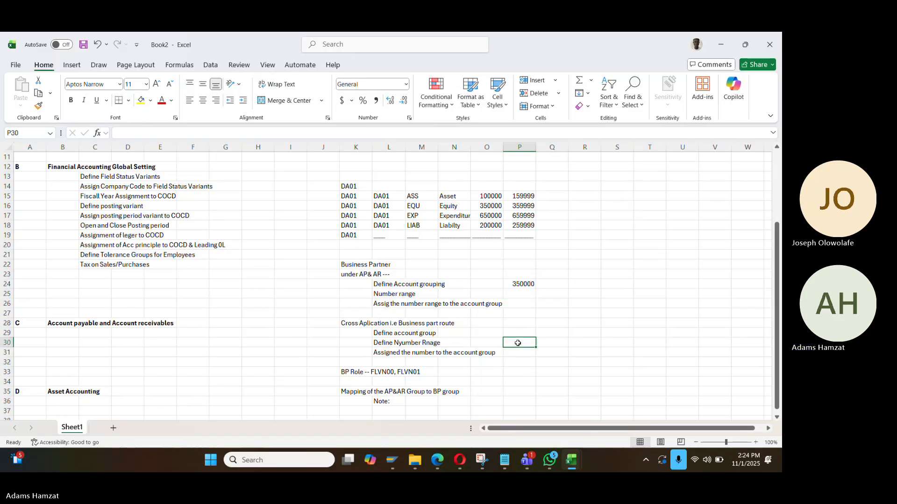
pyautogui.write('350000')
pyautogui.press('Return')
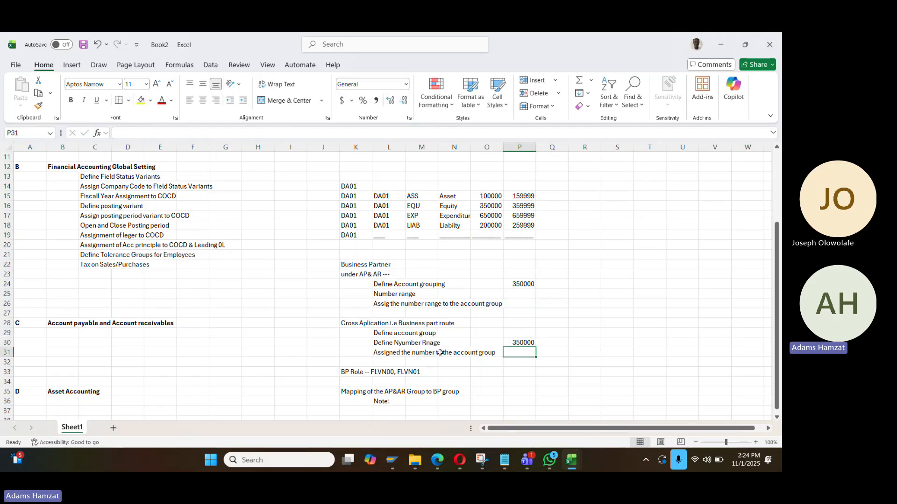
# Append '-- extension extension' to the 350000 value in P24
pyautogui.click(390, 342)
pyautogui.click(392, 292)
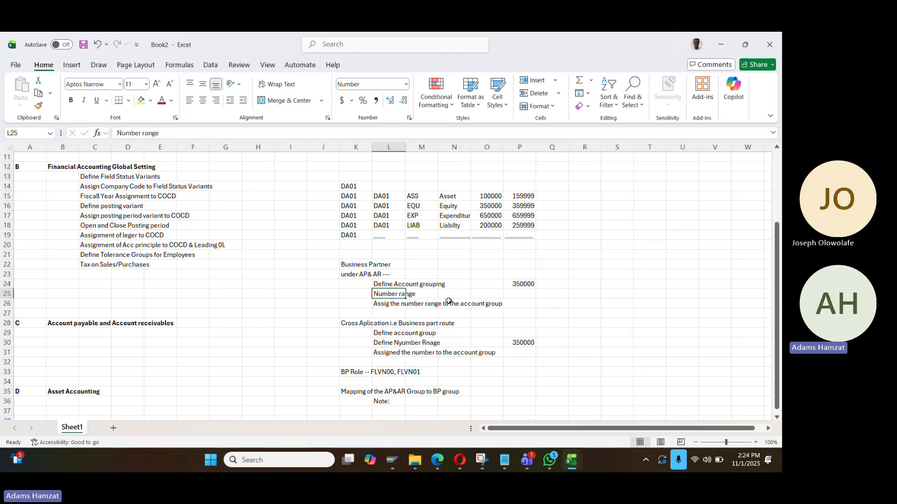
pyautogui.click(517, 285)
pyautogui.click(201, 135)
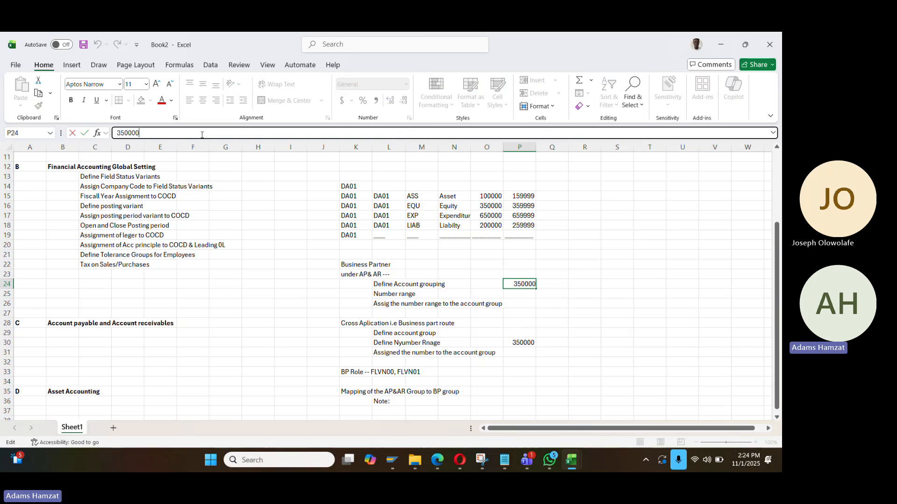
pyautogui.write('-- extension extension')
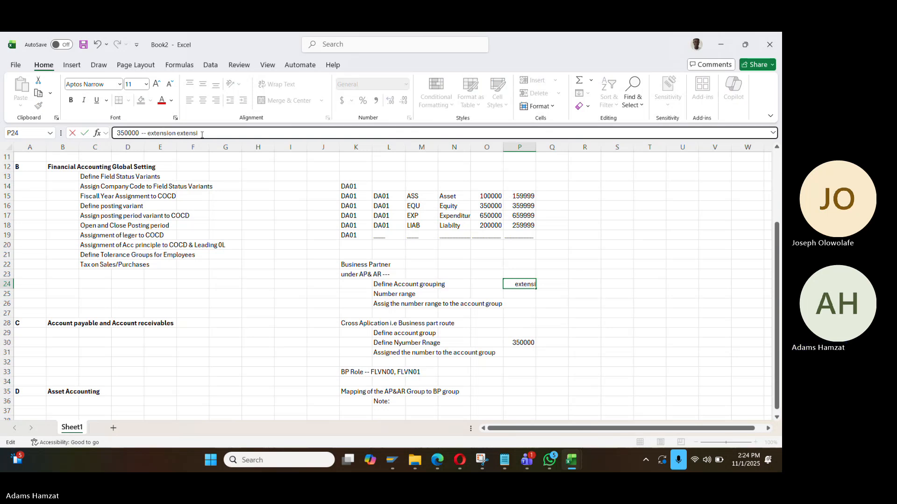
pyautogui.press('Return')
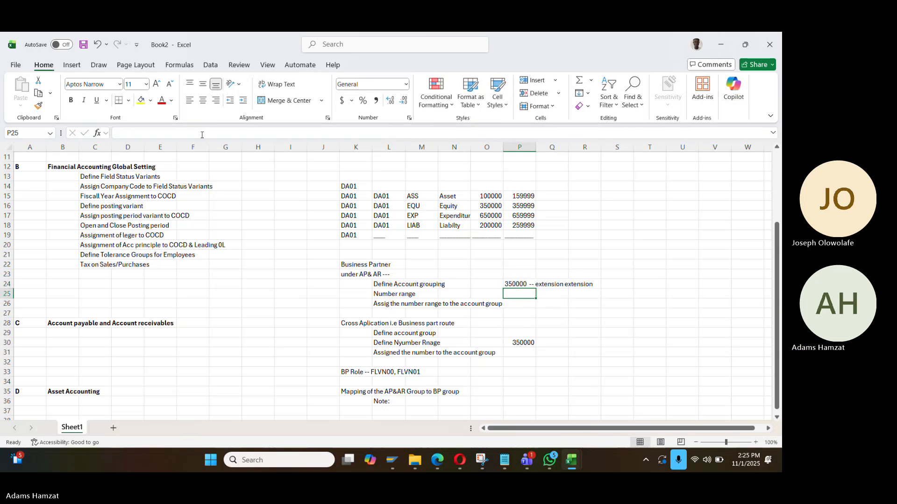
# Append '--- SAP to generate' to the 350000 value in P30
pyautogui.click(526, 342)
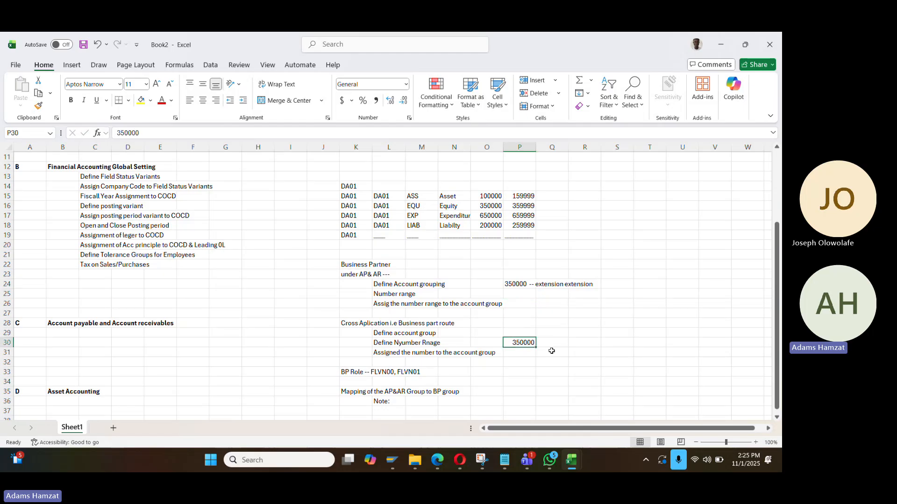
pyautogui.click(222, 135)
pyautogui.write('---')
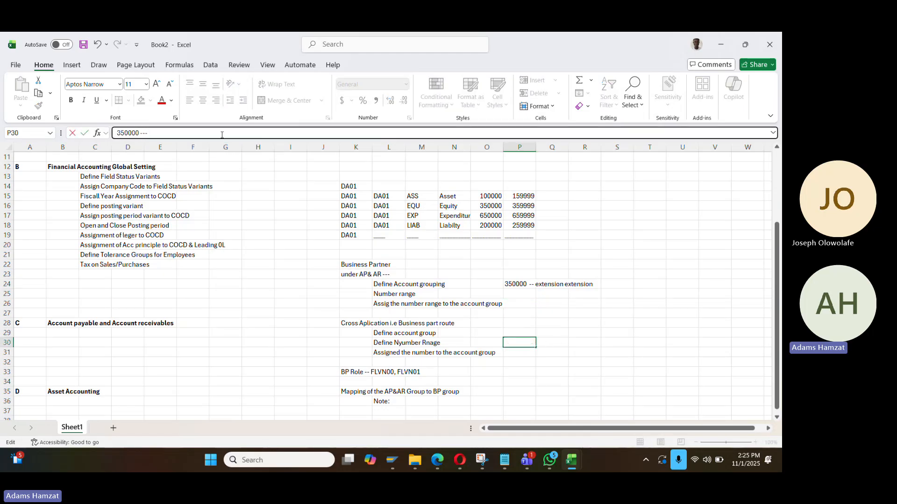
pyautogui.write(' SAP to generate')
pyautogui.press('Return')
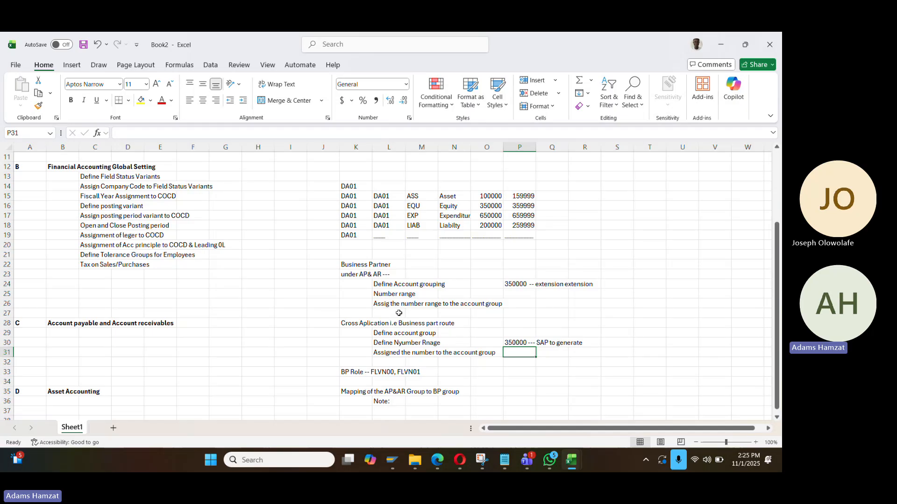
# Review the account grouping and number range lines, ending back at the mapping note in K35
pyautogui.click(369, 396)
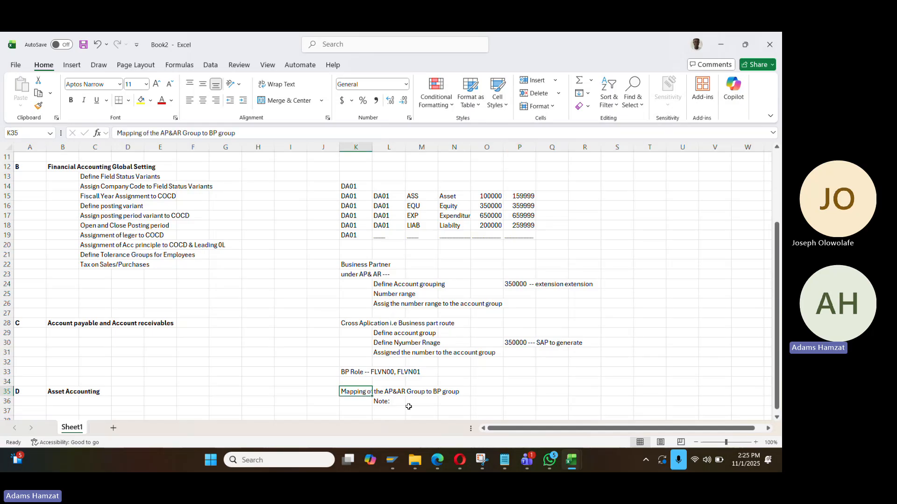
pyautogui.scroll(-1, 409, 391)
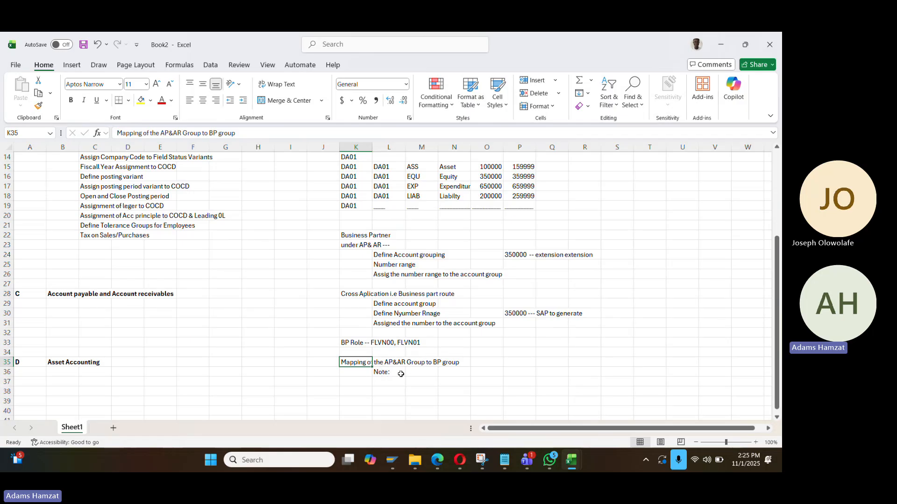
pyautogui.click(395, 255)
pyautogui.click(402, 272)
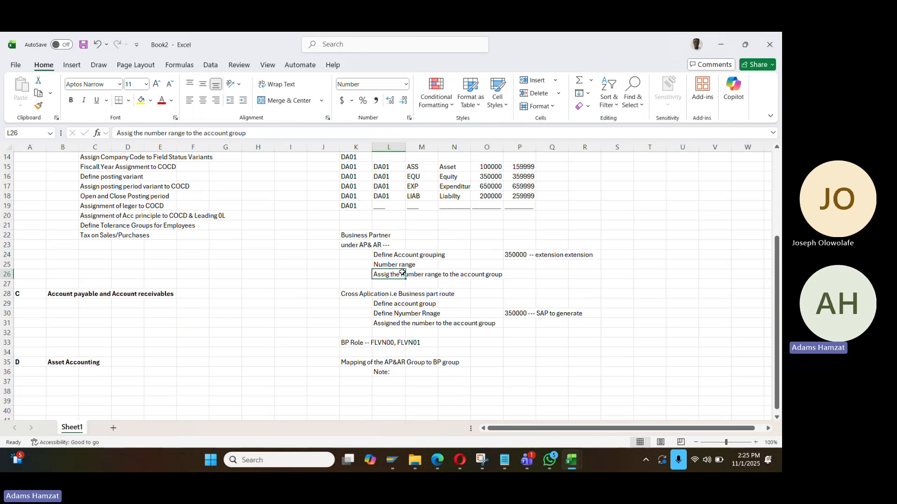
pyautogui.click(408, 323)
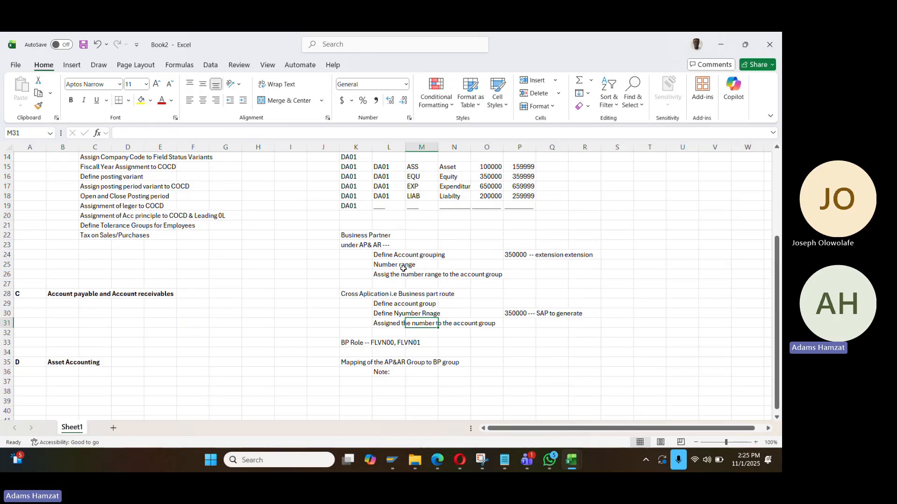
pyautogui.click(366, 363)
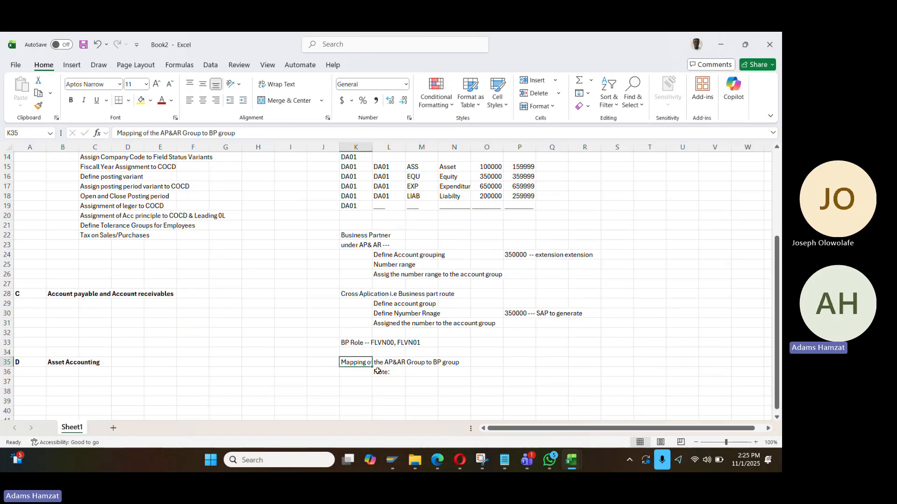
# Label J23 beside the AP&AR heading as section A and make column J bold
pyautogui.click(329, 243)
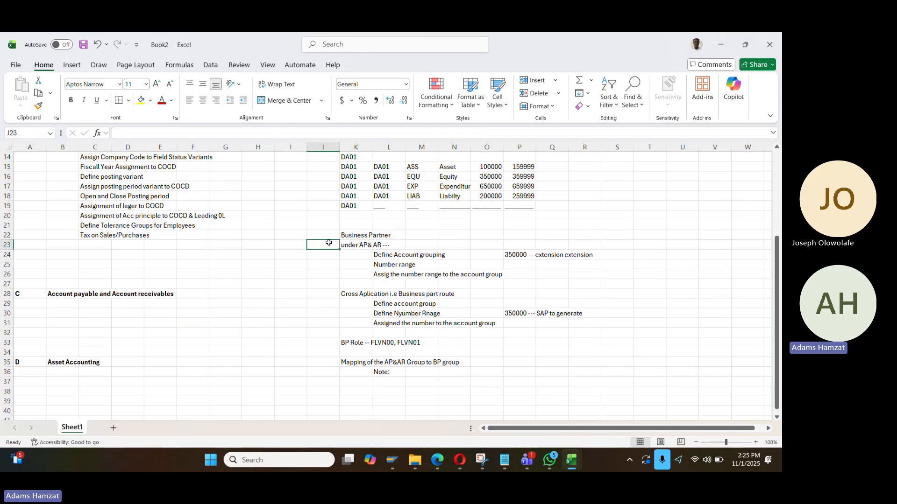
pyautogui.write('1')
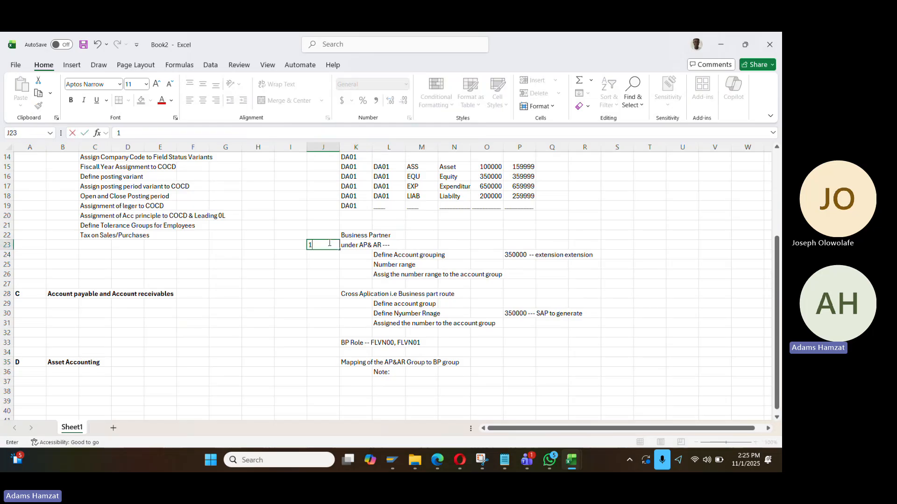
pyautogui.press('Return')
pyautogui.press('Return')
pyautogui.press('Return')
pyautogui.press('Return')
pyautogui.press('Return')
pyautogui.press('Return')
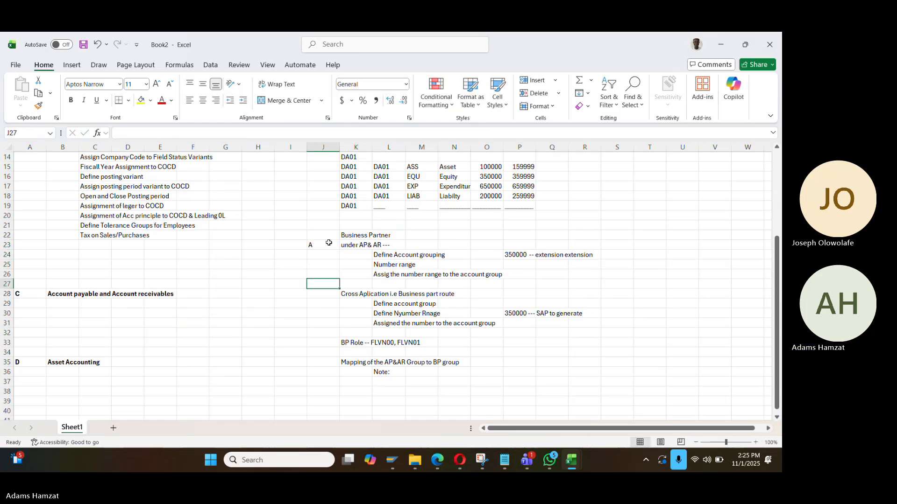
pyautogui.hotkey('ctrl', 'space')
pyautogui.hotkey('ctrl', 'b')
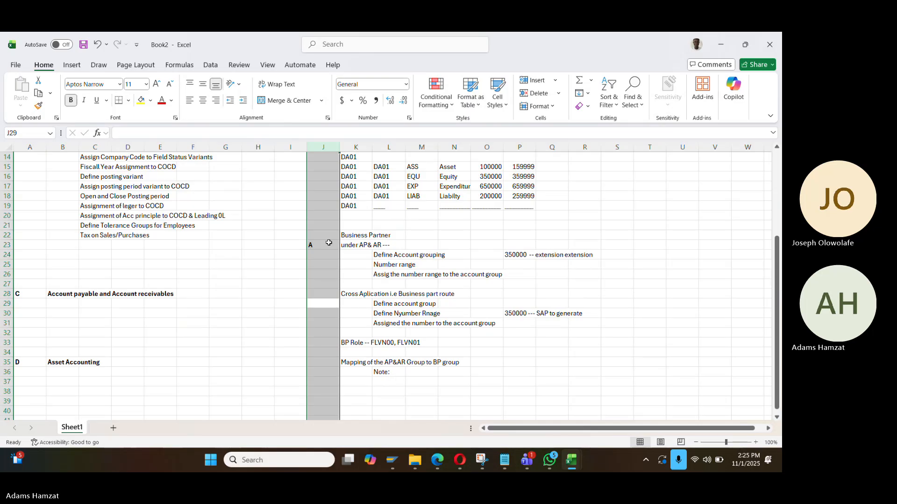
pyautogui.press('Down')
pyautogui.press('Up')
pyautogui.press('Up')
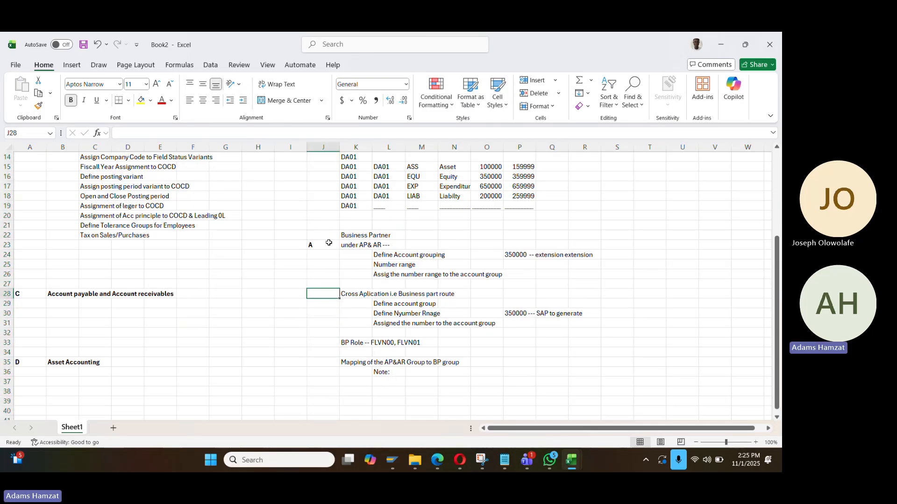
# Label the remaining sections B, C and D, then return to the SAP Display IMG window
pyautogui.write('B')
pyautogui.press('Return')
pyautogui.press('Return')
pyautogui.press('Return')
pyautogui.press('Return')
pyautogui.press('Return')
pyautogui.write('C')
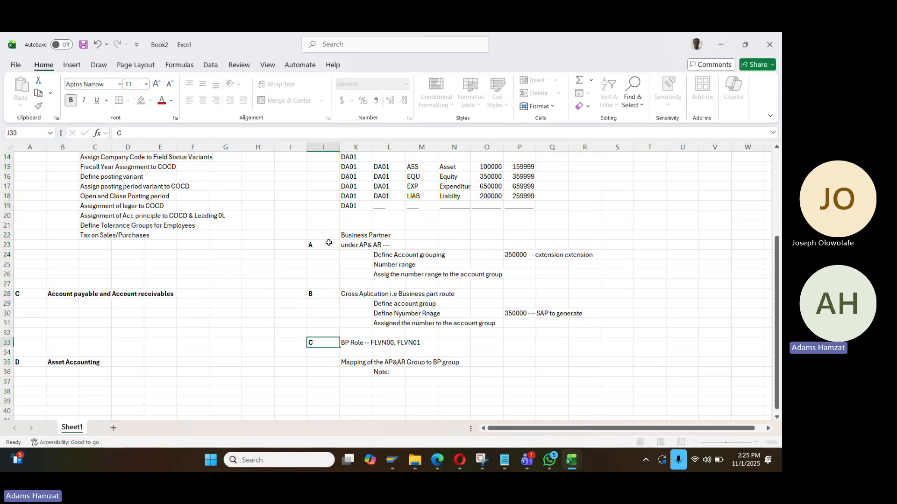
pyautogui.press('Return')
pyautogui.press('Return')
pyautogui.write('D')
pyautogui.press('Return')
pyautogui.press('Return')
pyautogui.press('Up')
pyautogui.press('Up')
pyautogui.press('Up')
pyautogui.press('Up')
pyautogui.press('Up')
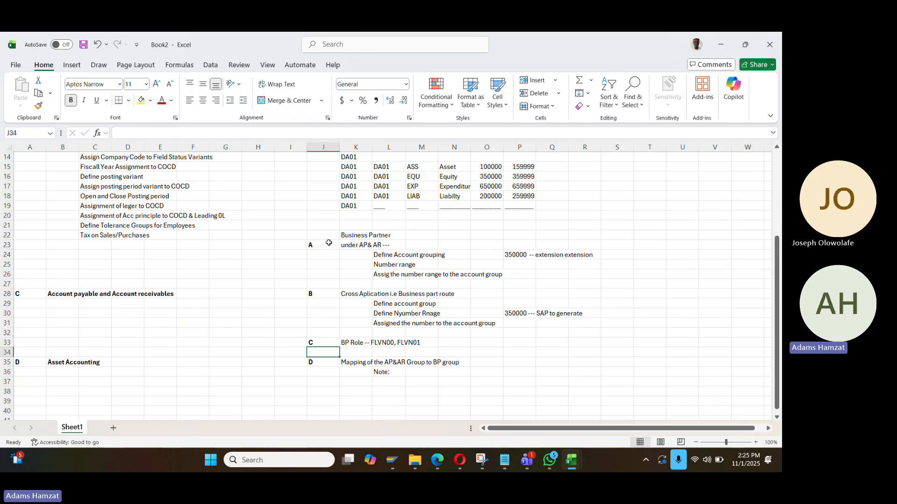
pyautogui.moveTo(383, 256); pyautogui.dragTo(386, 322)
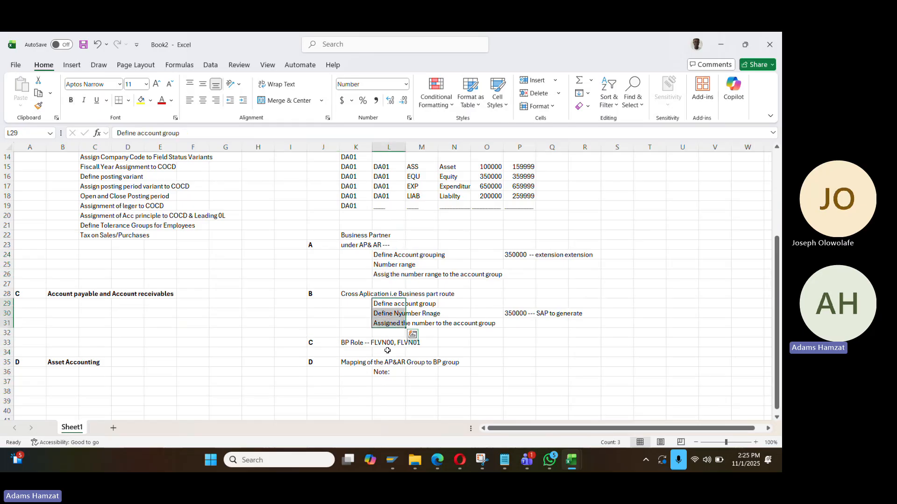
pyautogui.hotkey('alt', 'Tab')
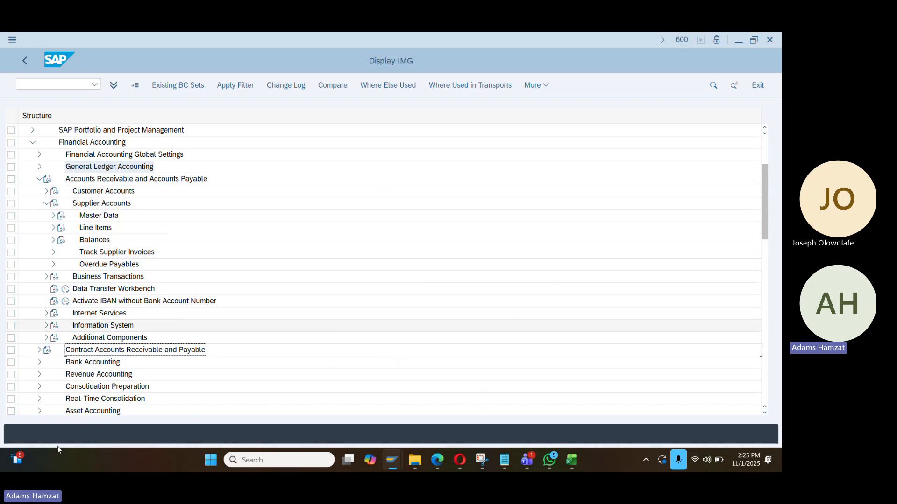
# Open Define Account Groups with Screen Layout (Vendors) under supplier master data preparations
pyautogui.scroll(-2, 114, 228)
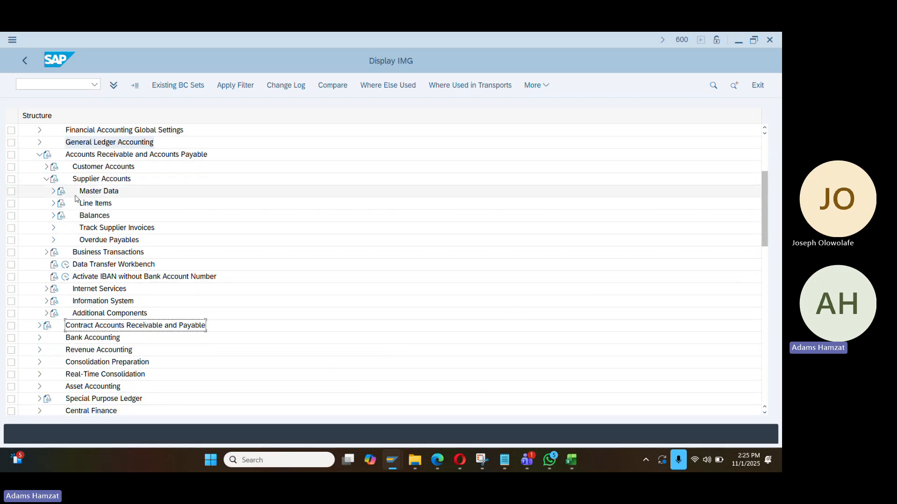
pyautogui.scroll(2, 77, 201)
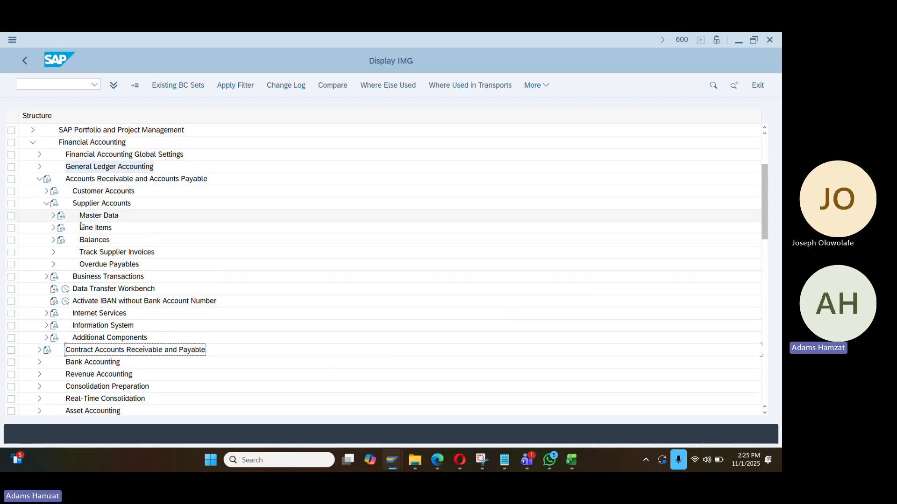
pyautogui.click(53, 216)
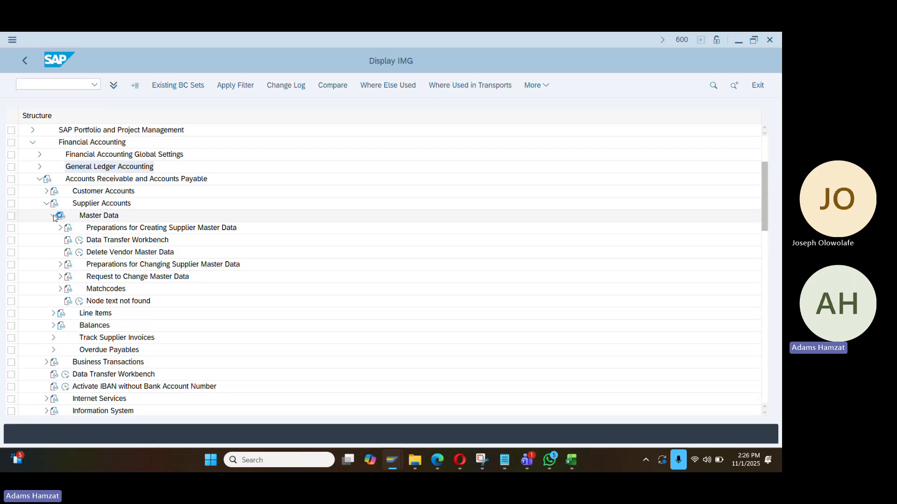
pyautogui.click(60, 228)
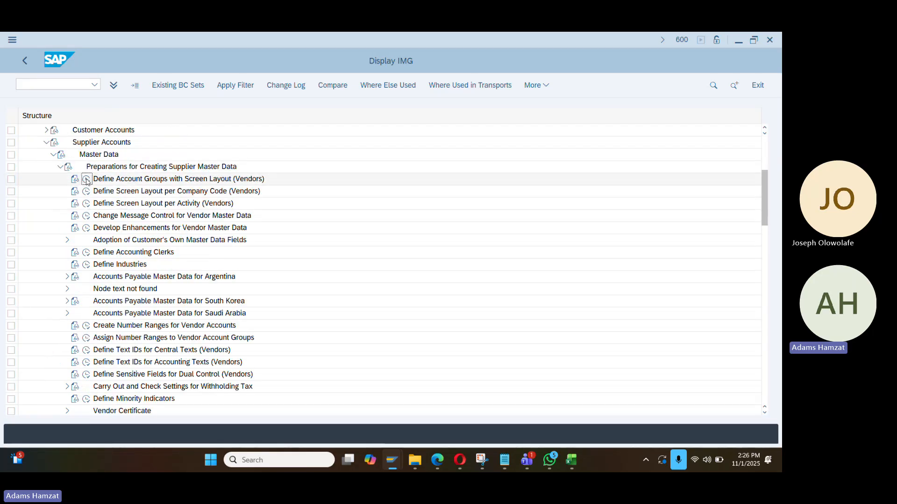
pyautogui.click(87, 181)
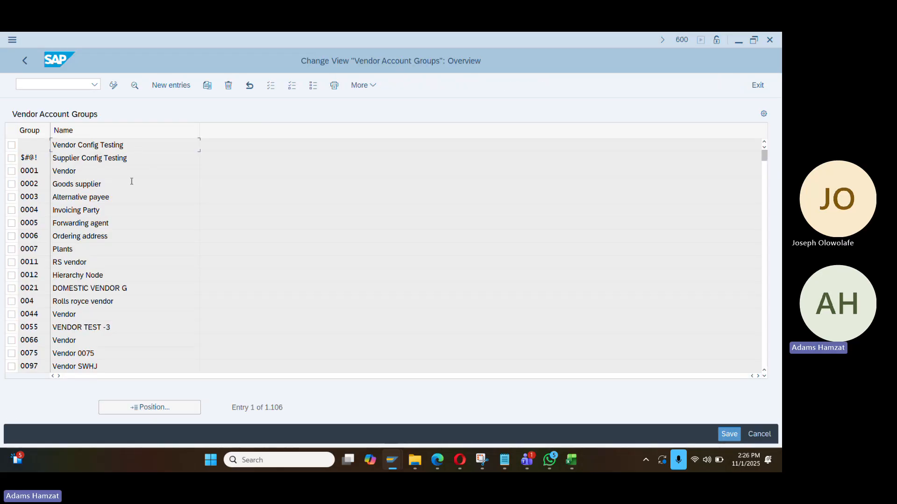
# Add a new vendor account group entry DA10 described as Trade Vendor
pyautogui.click(171, 85)
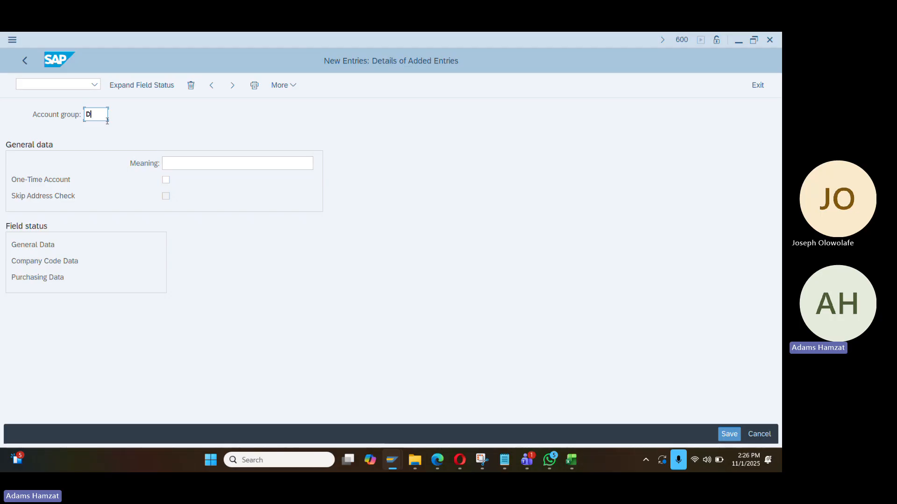
pyautogui.click(172, 163)
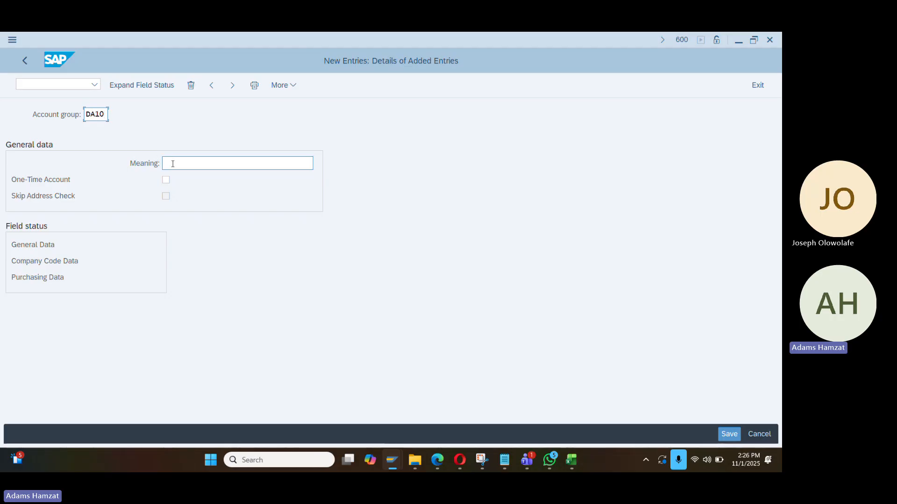
pyautogui.write('T')
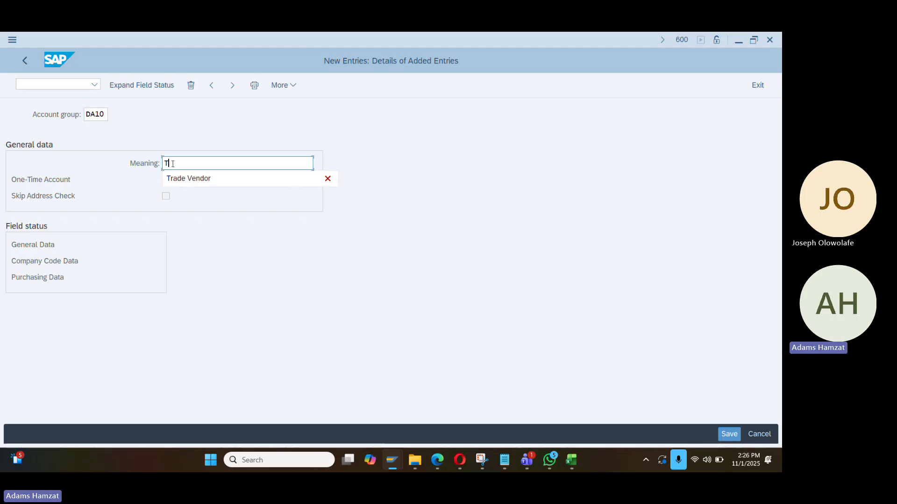
pyautogui.write('rade')
pyautogui.press('Down')
pyautogui.press('Return')
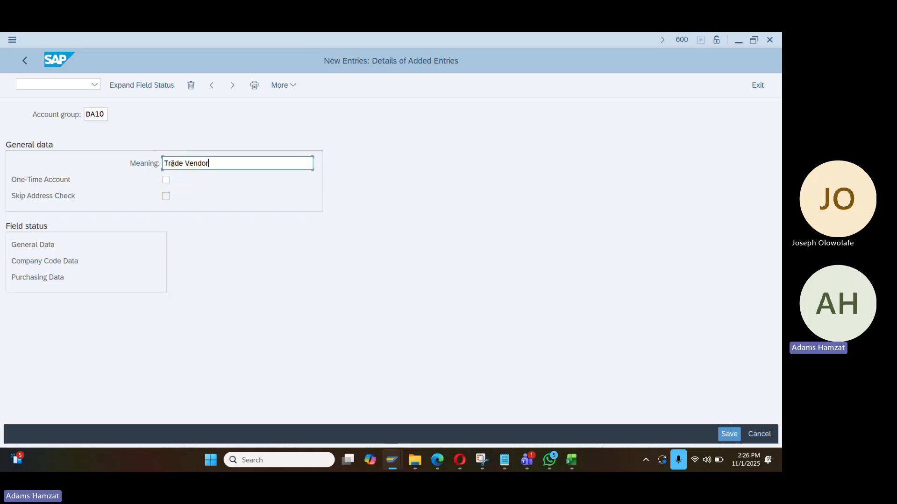
# Review DA10's company code field status, save it to the customizing request, and return to the IMG
pyautogui.click(140, 85)
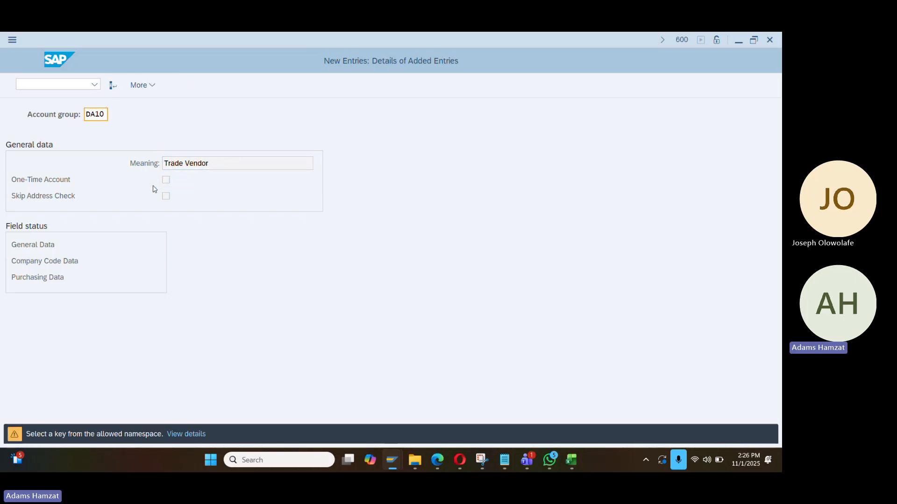
pyautogui.press('Return')
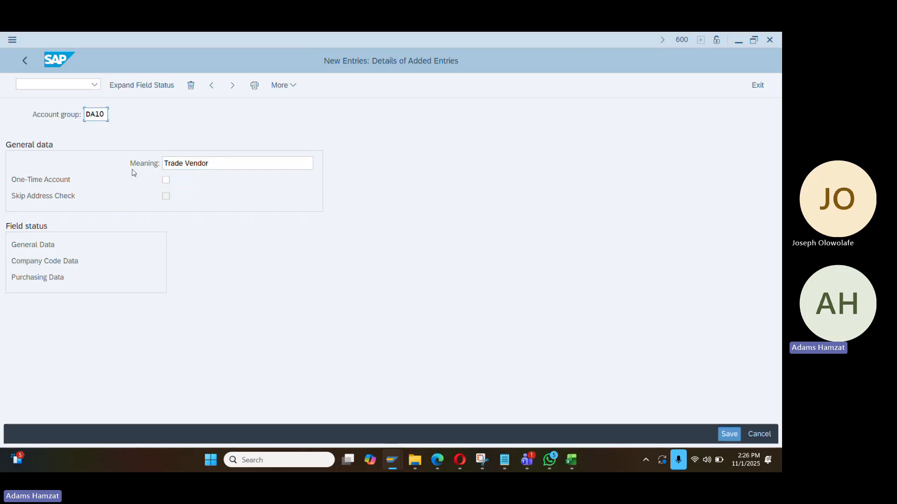
pyautogui.doubleClick(46, 260)
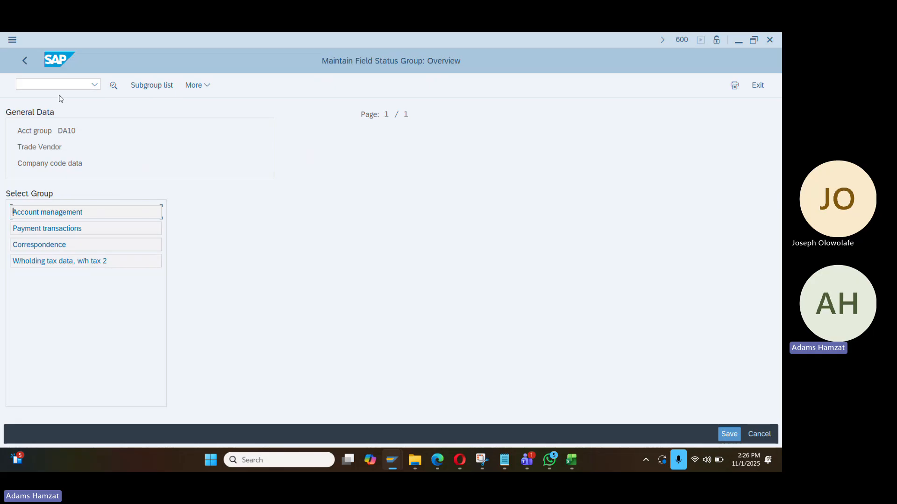
pyautogui.click(25, 60)
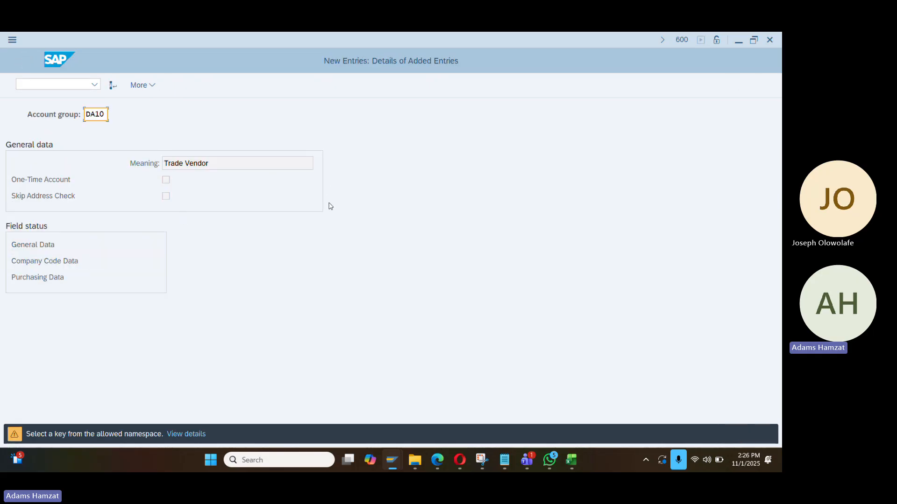
pyautogui.press('Return')
pyautogui.press('Return')
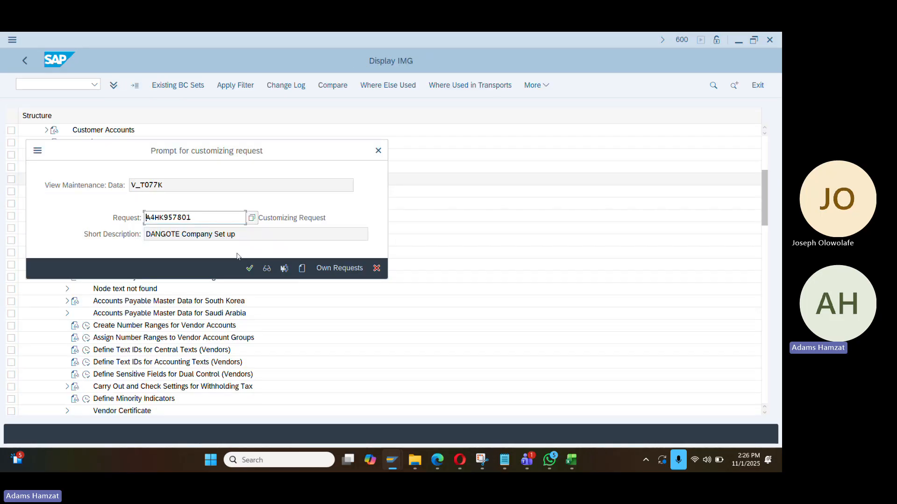
pyautogui.click(250, 268)
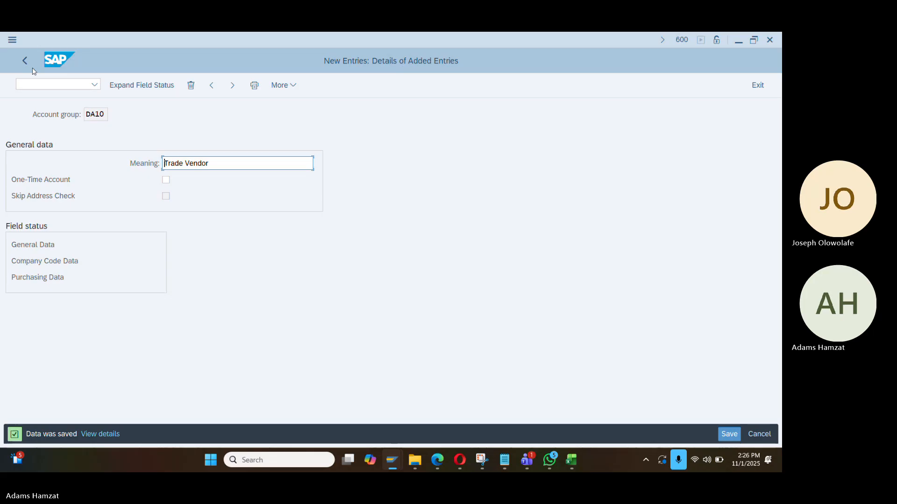
pyautogui.click(32, 69)
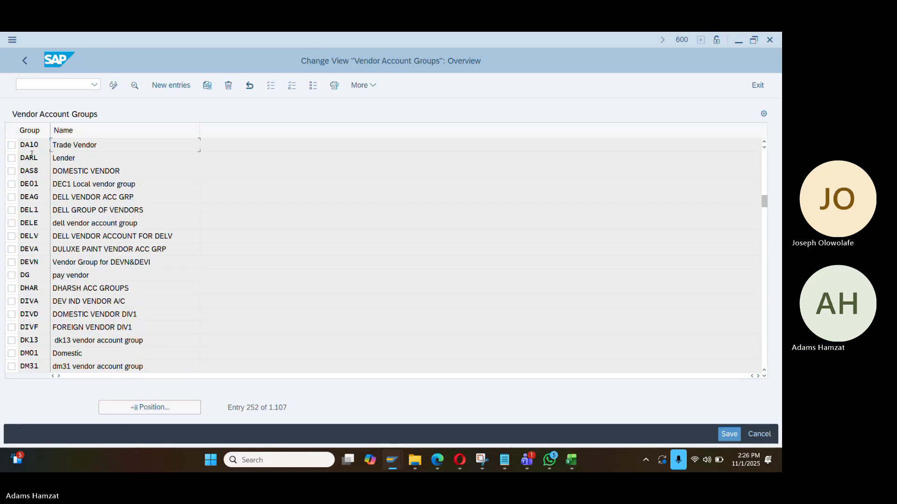
pyautogui.click(27, 62)
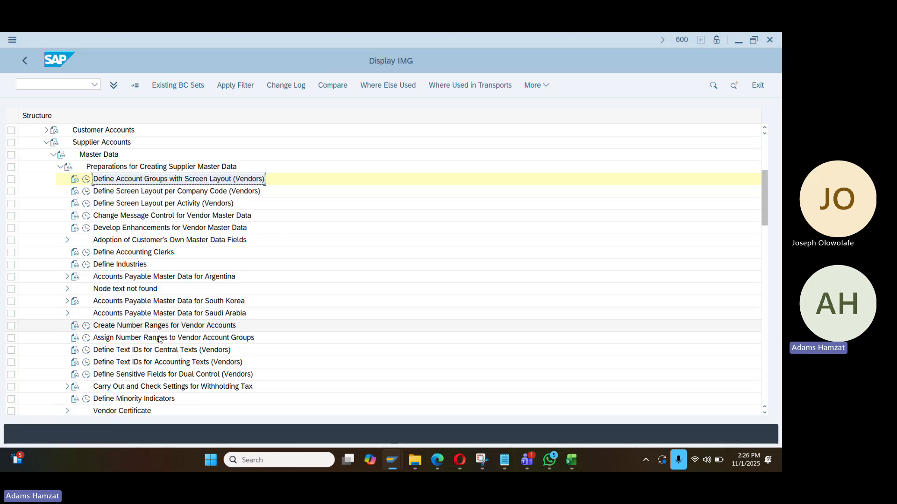
pyautogui.click(86, 325)
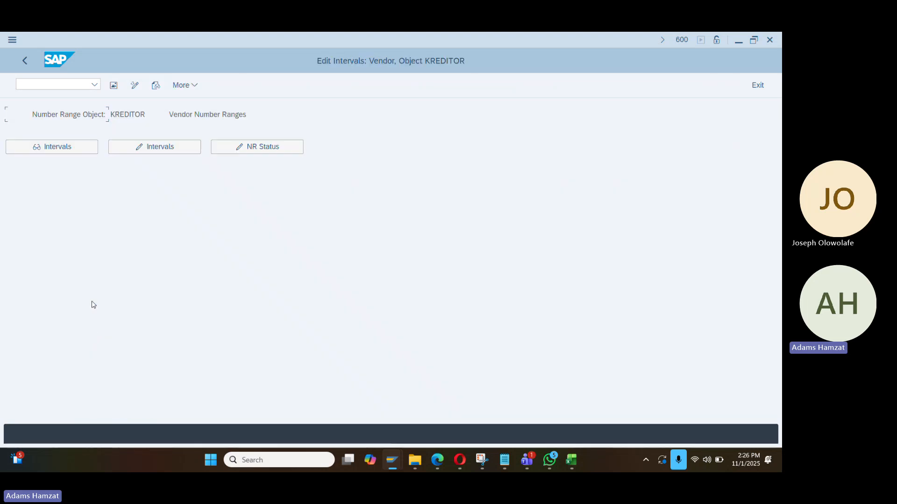
pyautogui.click(140, 146)
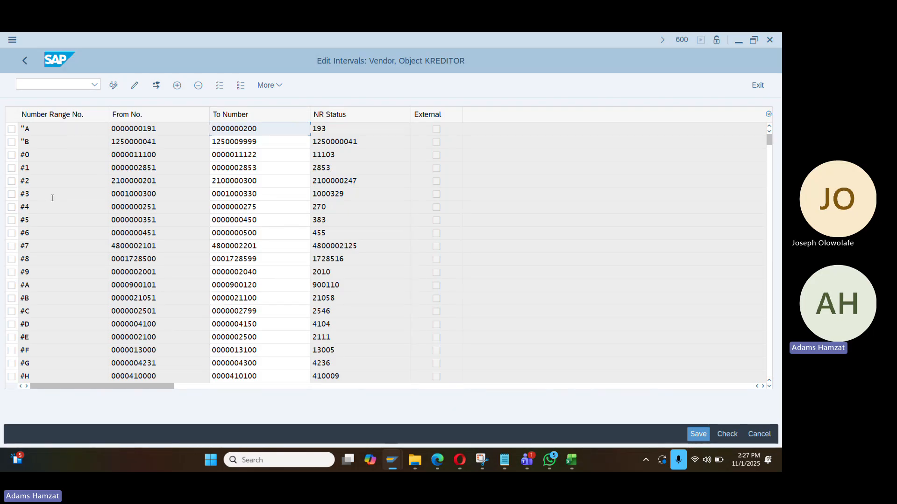
pyautogui.scroll(-2, 65, 191)
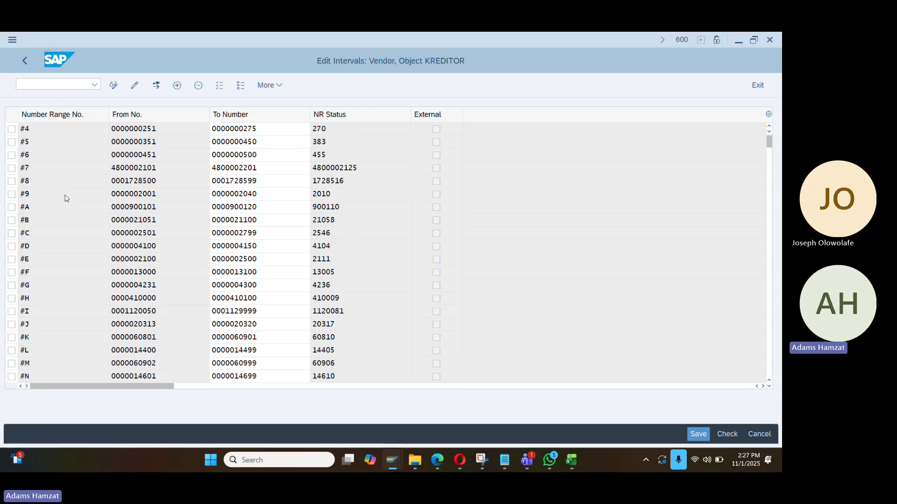
pyautogui.scroll(-2, 66, 198)
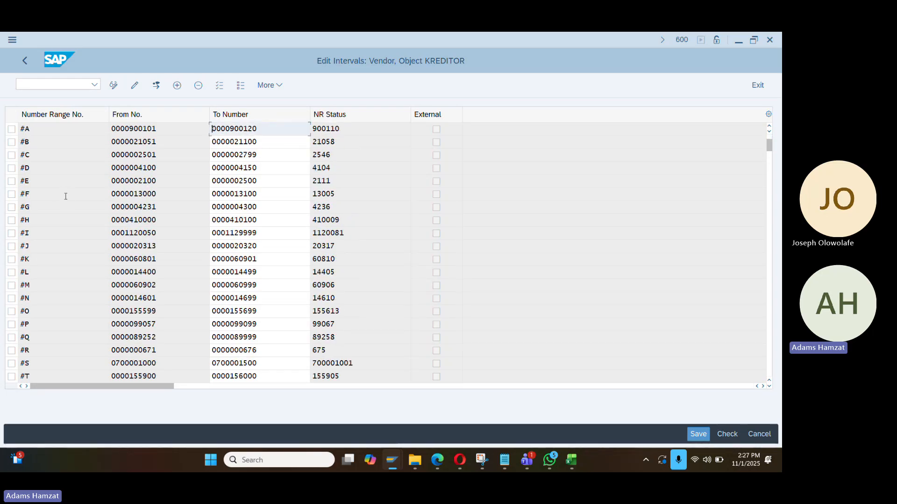
pyautogui.scroll(-1, 70, 203)
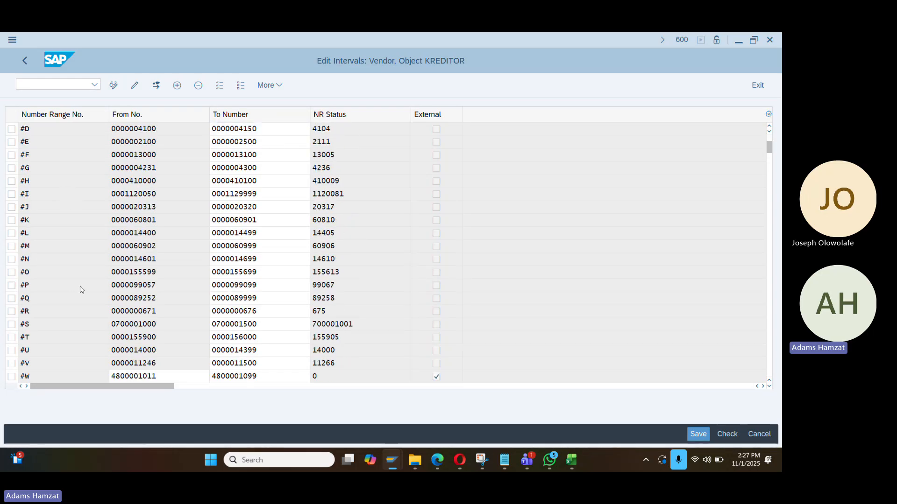
pyautogui.scroll(-2, 83, 289)
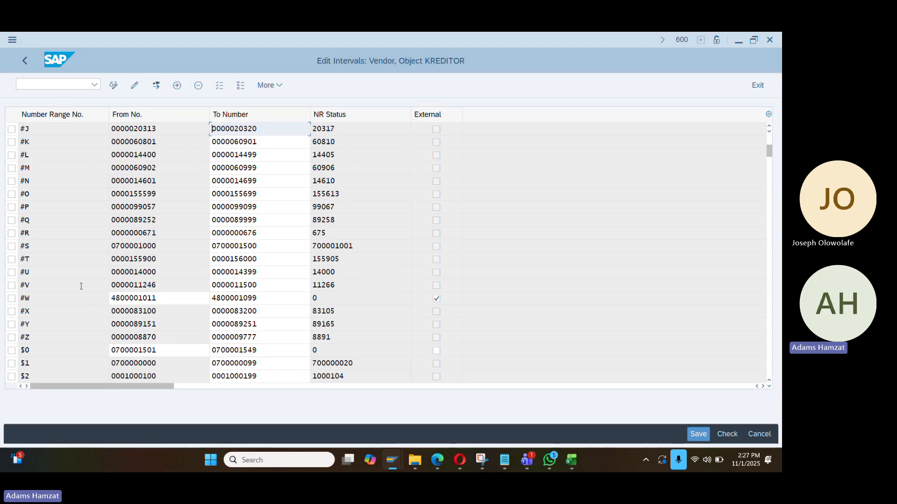
pyautogui.scroll(-1, 82, 289)
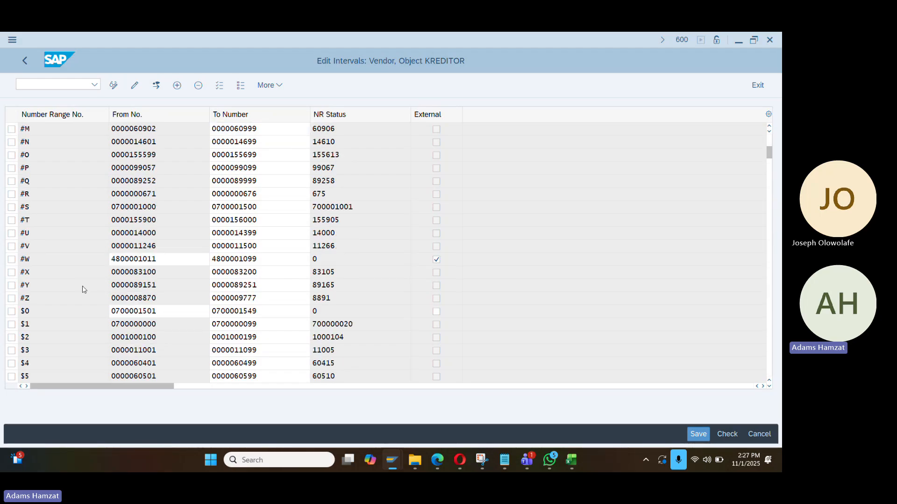
pyautogui.scroll(-2, 82, 289)
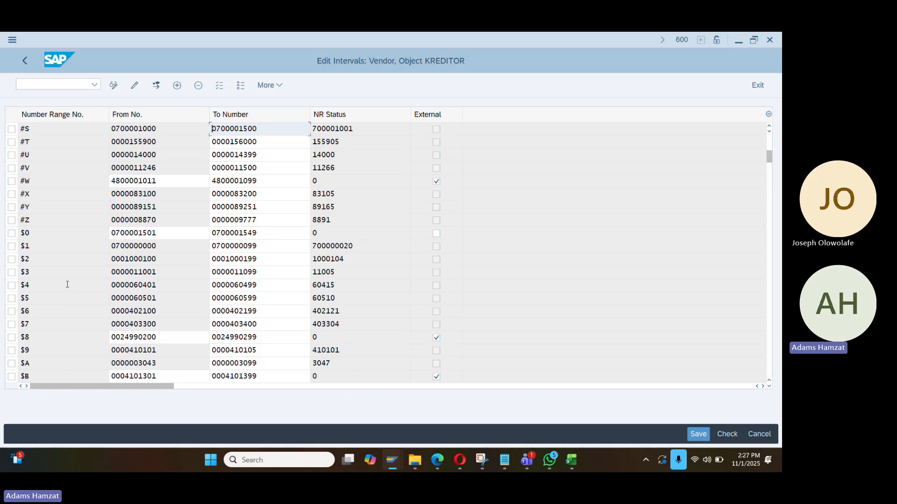
pyautogui.click(28, 62)
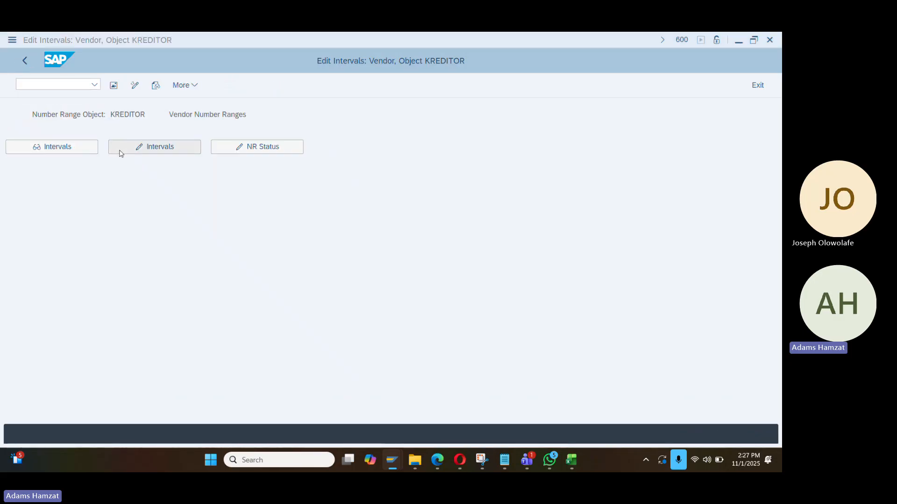
pyautogui.hotkey('alt', 'Tab')
pyautogui.hotkey('alt', 'Tab')
pyautogui.hotkey('alt', 'Tab')
pyautogui.hotkey('alt', 'Tab')
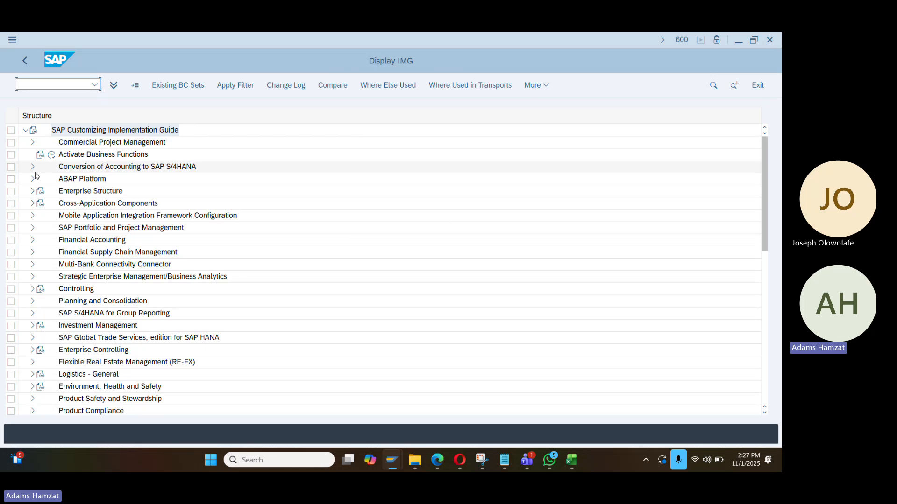
# Expand Cross-Application Components > SAP Business Partner > Master Data Synchronization in the IMG
pyautogui.click(31, 203)
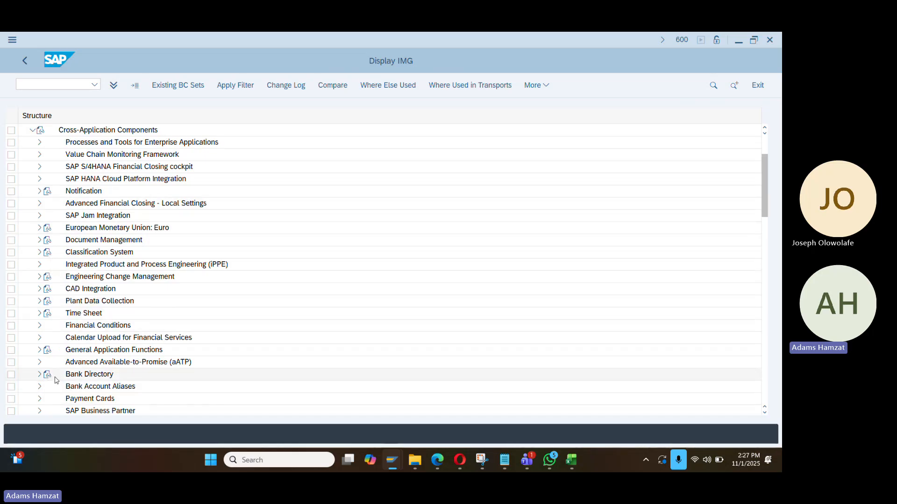
pyautogui.scroll(-1, 78, 371)
pyautogui.scroll(-1, 75, 369)
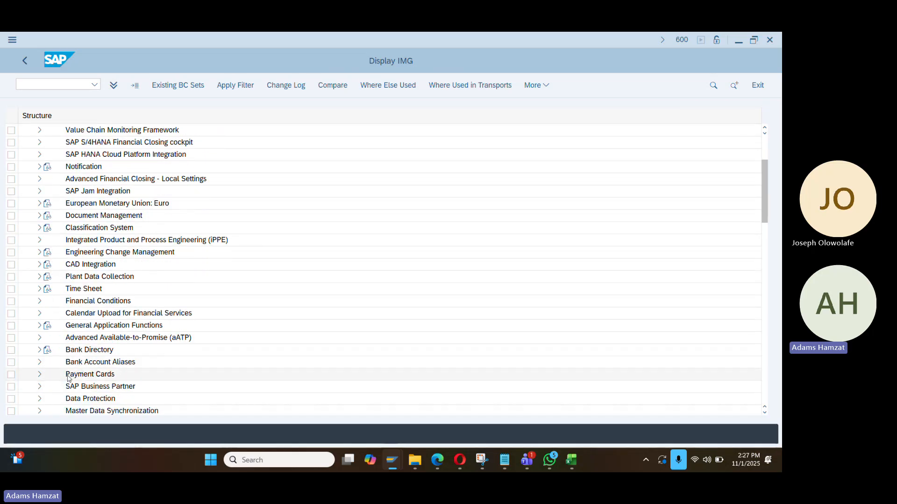
pyautogui.click(39, 387)
pyautogui.scroll(-5, 93, 327)
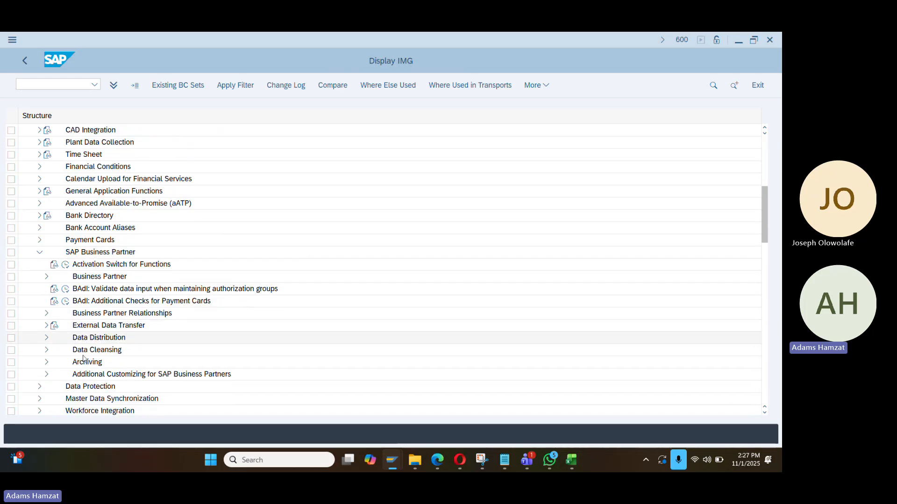
pyautogui.scroll(-4, 85, 305)
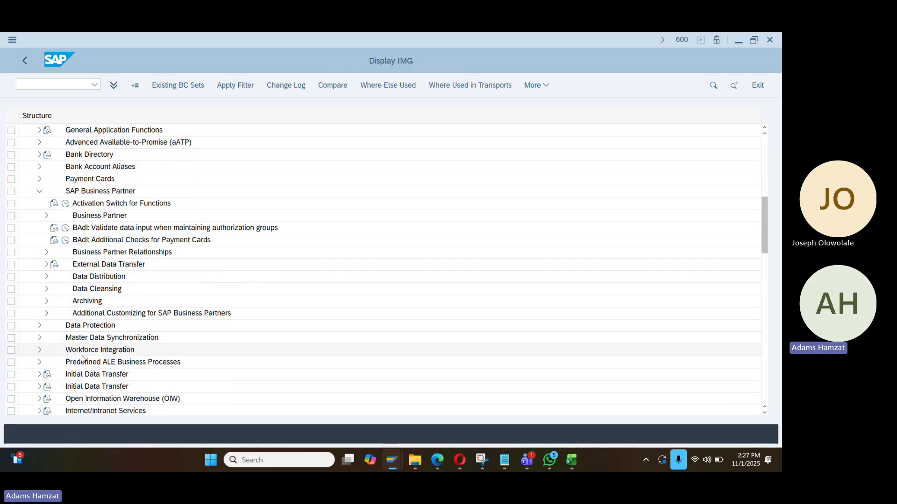
pyautogui.doubleClick(79, 330)
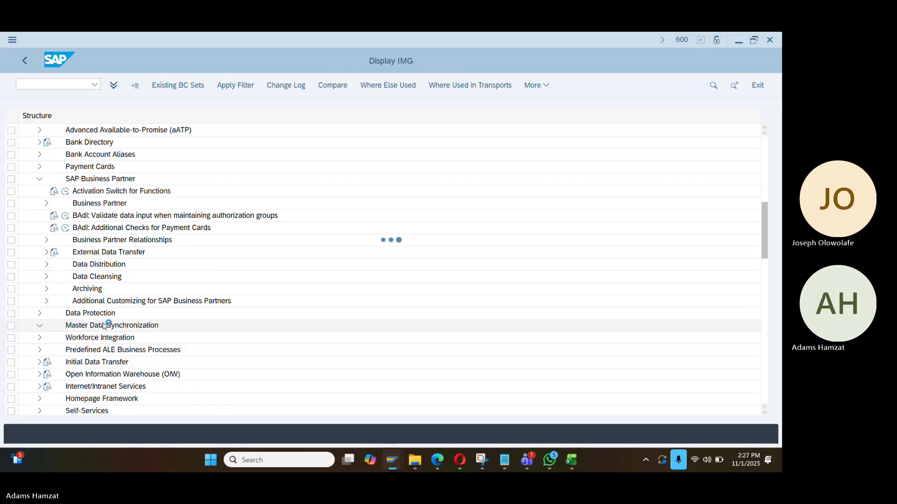
# Expand Customer/Vendor Integration > Business Partner Settings > Settings for Vendor Integration > Assign Keys
pyautogui.scroll(-2, 107, 327)
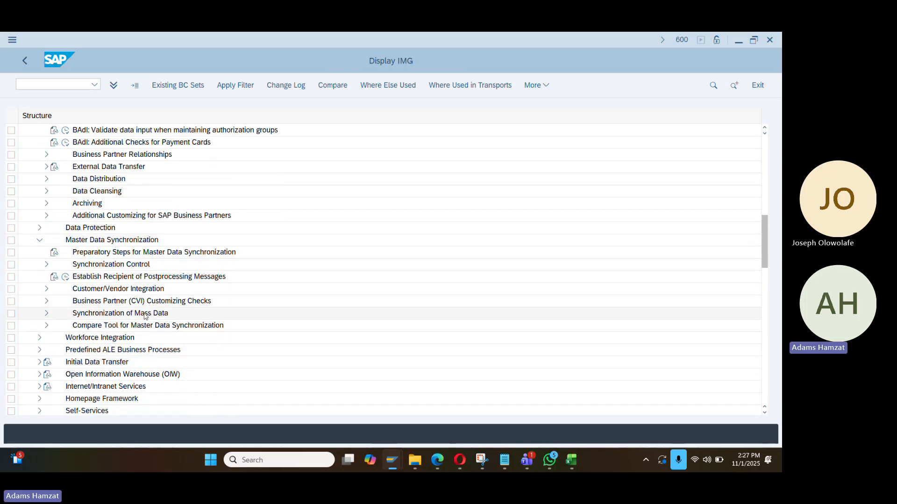
pyautogui.scroll(-1, 133, 312)
pyautogui.scroll(-2, 133, 311)
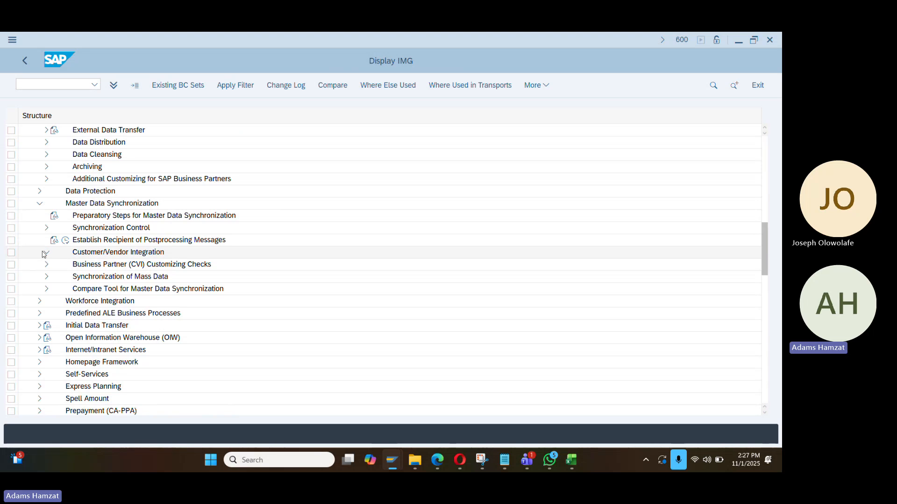
pyautogui.click(46, 253)
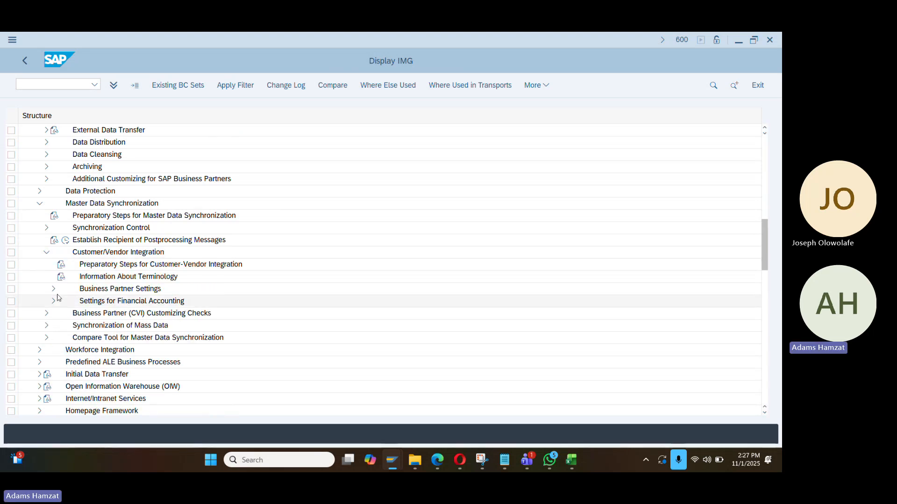
pyautogui.click(54, 290)
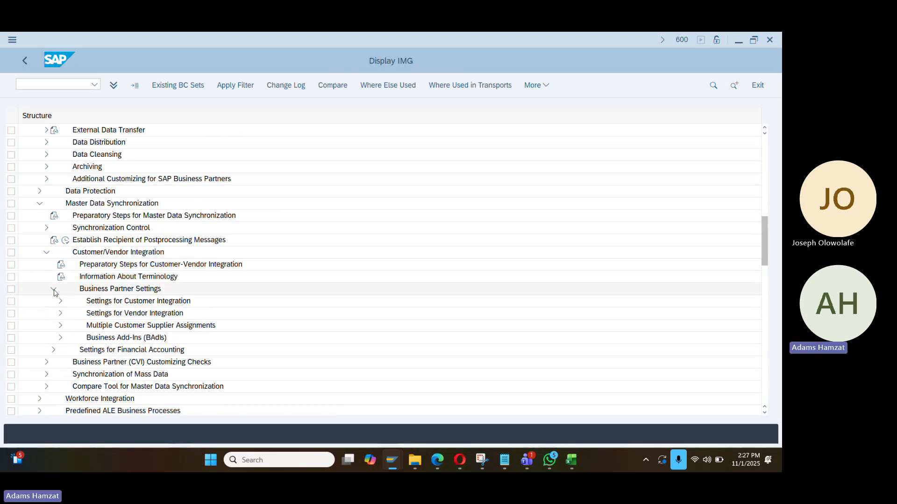
pyautogui.click(61, 313)
pyautogui.scroll(-1, 105, 306)
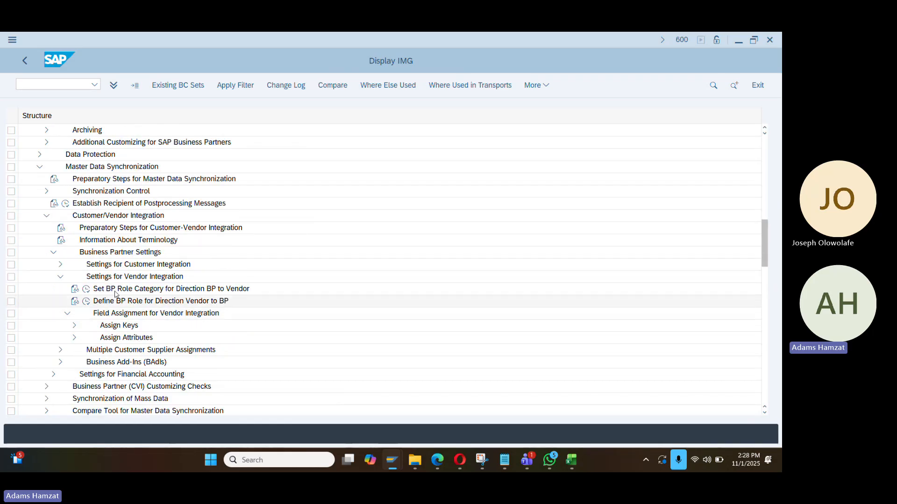
pyautogui.click(75, 325)
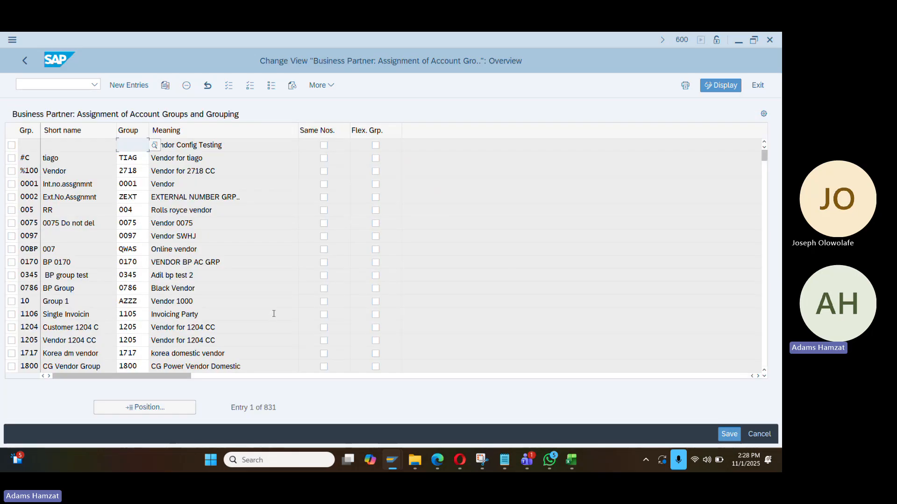
pyautogui.click(173, 408)
pyautogui.write('1991')
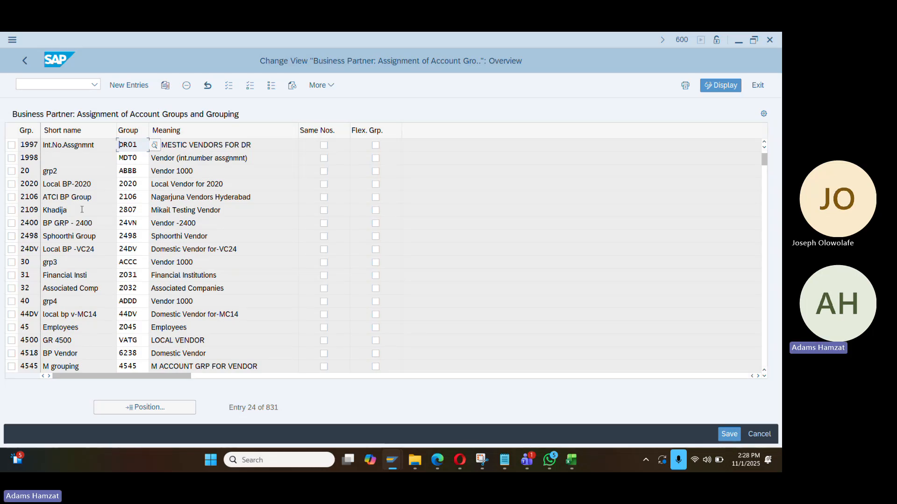
pyautogui.scroll(1, 82, 210)
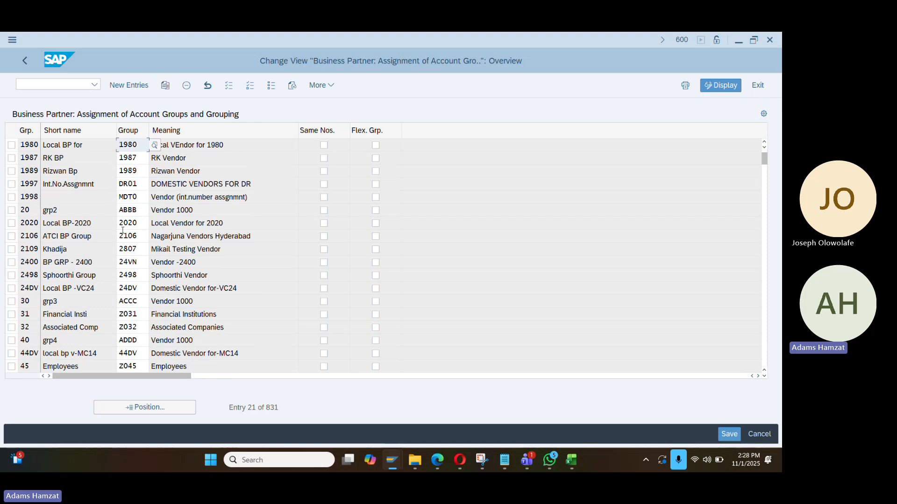
pyautogui.scroll(-1, 170, 254)
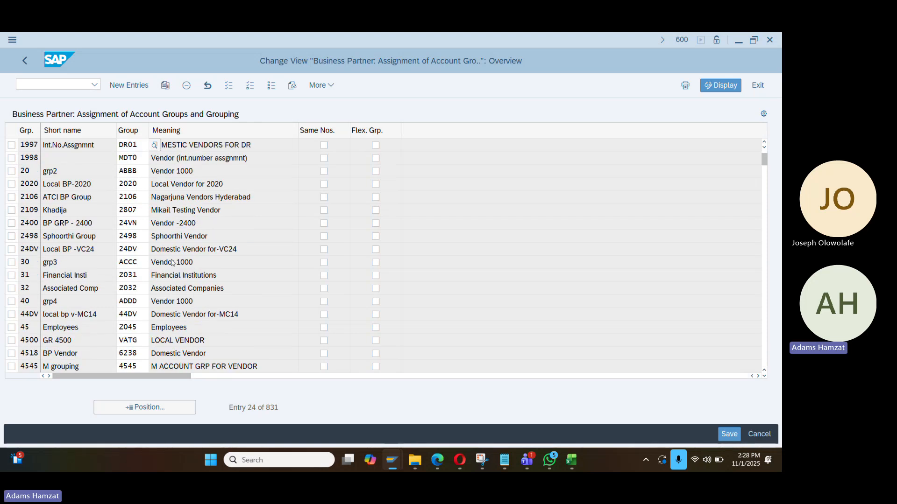
pyautogui.scroll(-1, 176, 264)
pyautogui.scroll(-7, 176, 266)
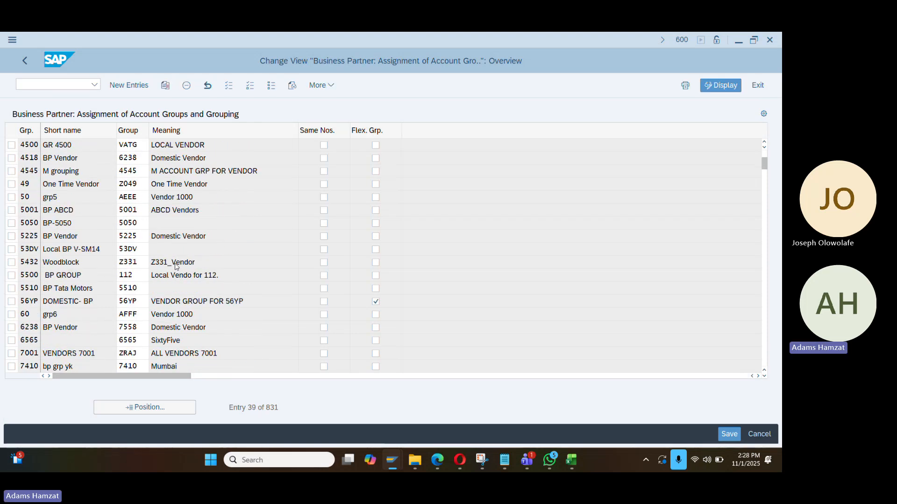
pyautogui.scroll(-4, 178, 265)
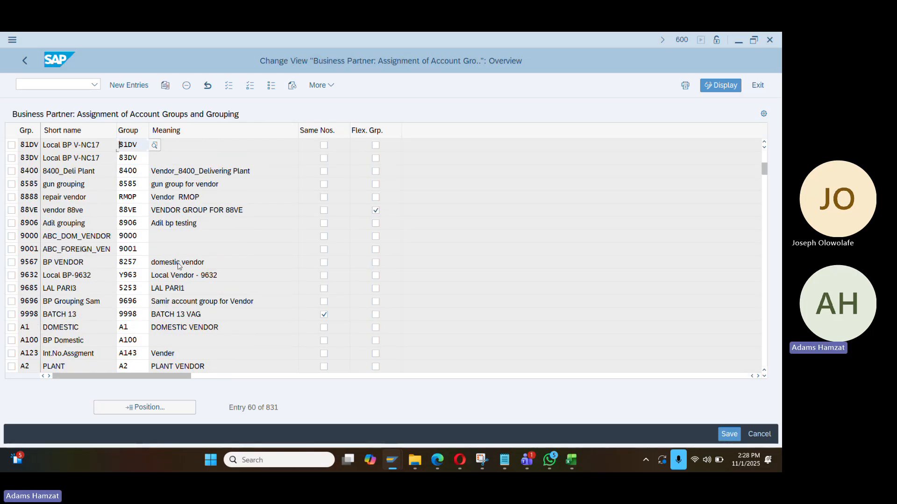
pyautogui.scroll(-1, 178, 263)
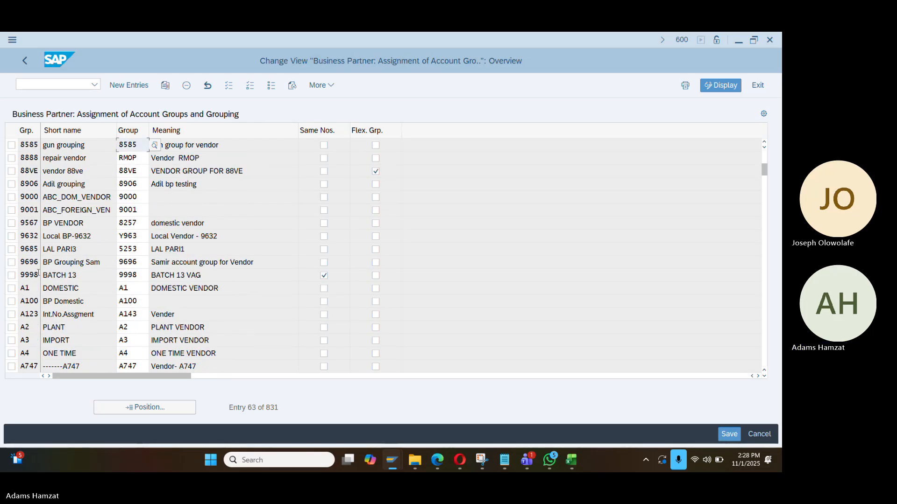
pyautogui.click(12, 275)
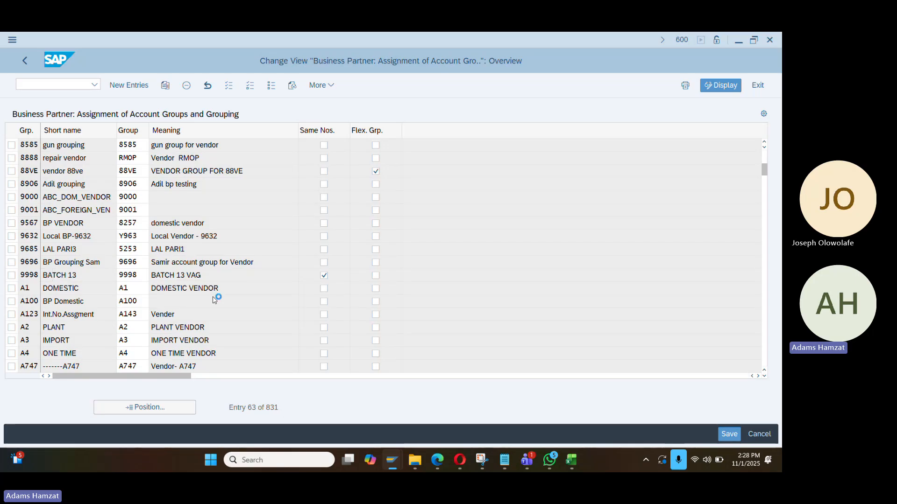
pyautogui.scroll(-2, 214, 298)
pyautogui.scroll(-2, 215, 297)
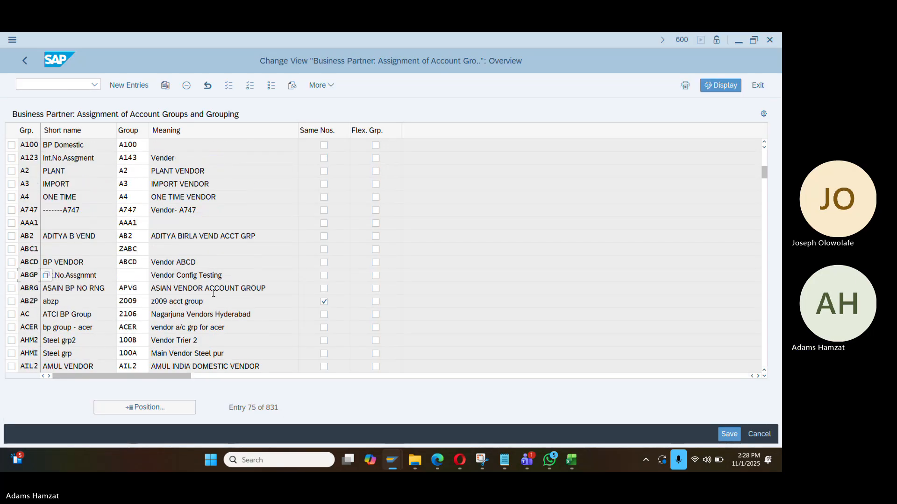
pyautogui.scroll(-3, 215, 297)
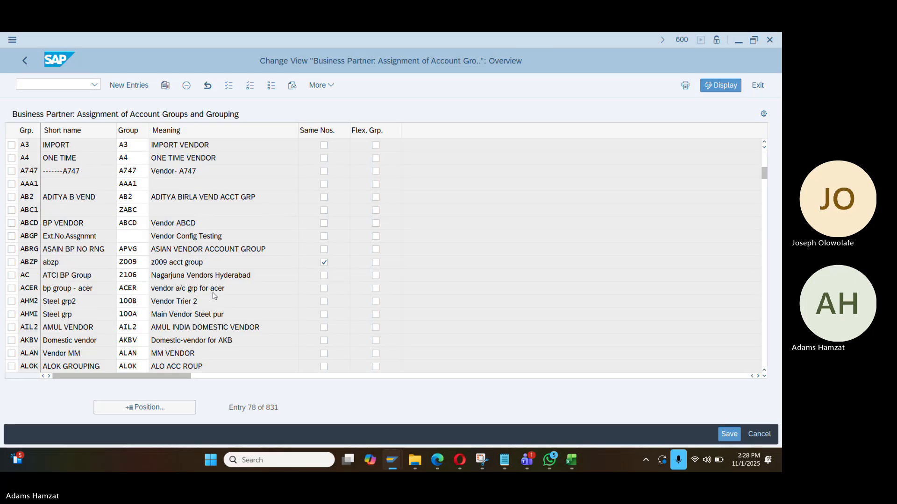
pyautogui.scroll(-5, 209, 304)
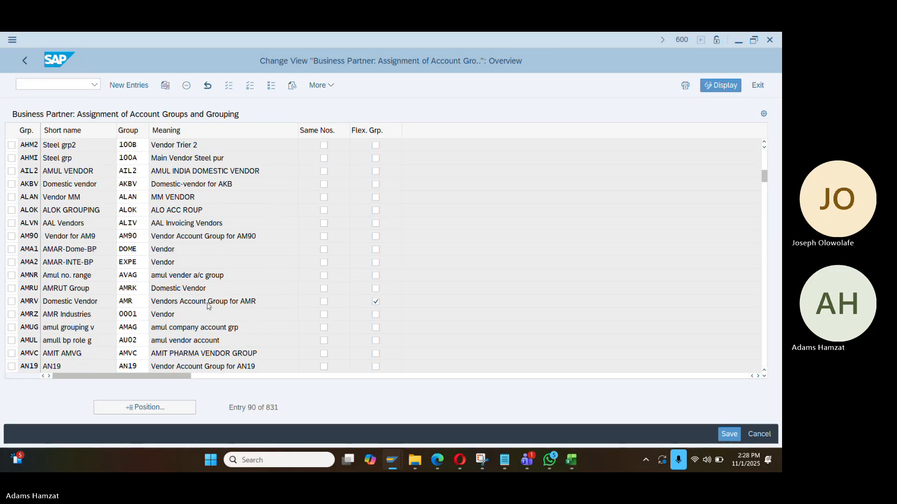
pyautogui.scroll(1, 188, 401)
pyautogui.click(188, 405)
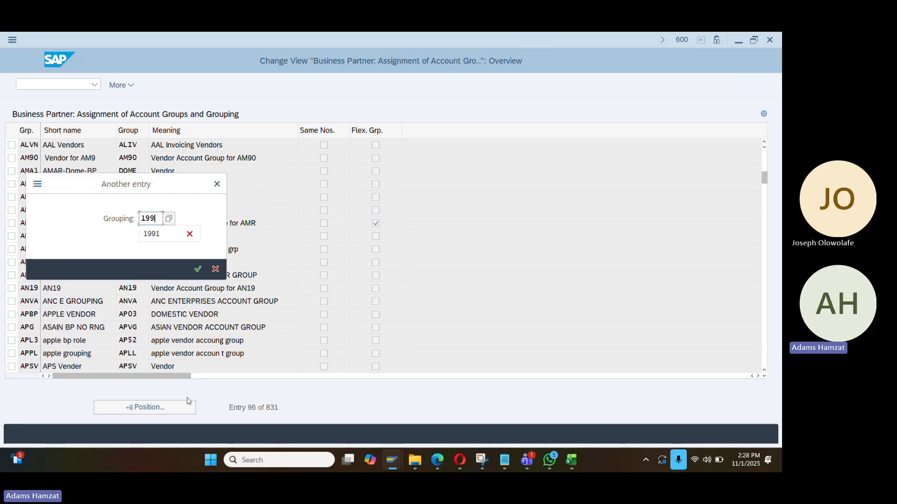
pyautogui.write('1997')
pyautogui.press('Return')
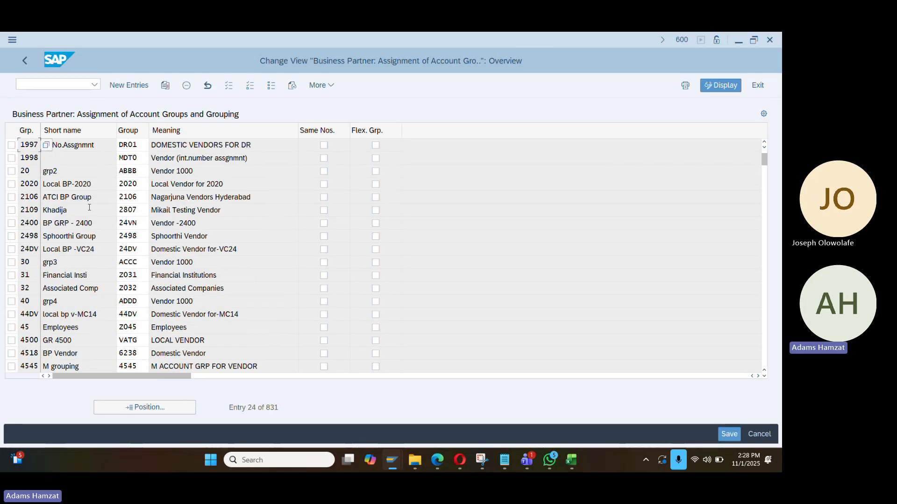
pyautogui.scroll(1, 89, 200)
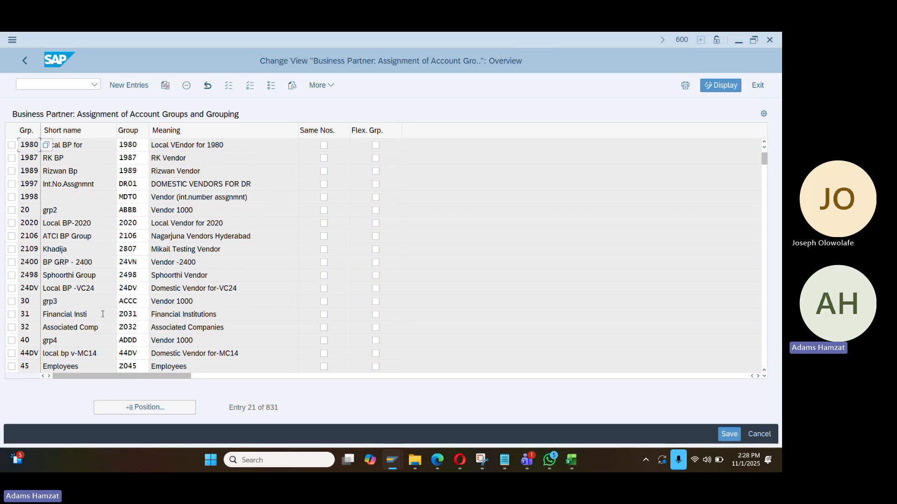
pyautogui.click(132, 403)
pyautogui.write('9998')
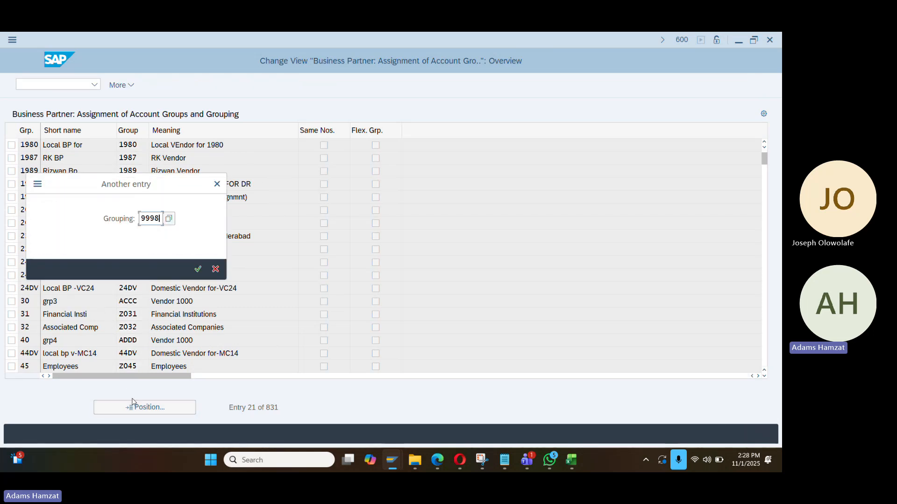
pyautogui.press('Return')
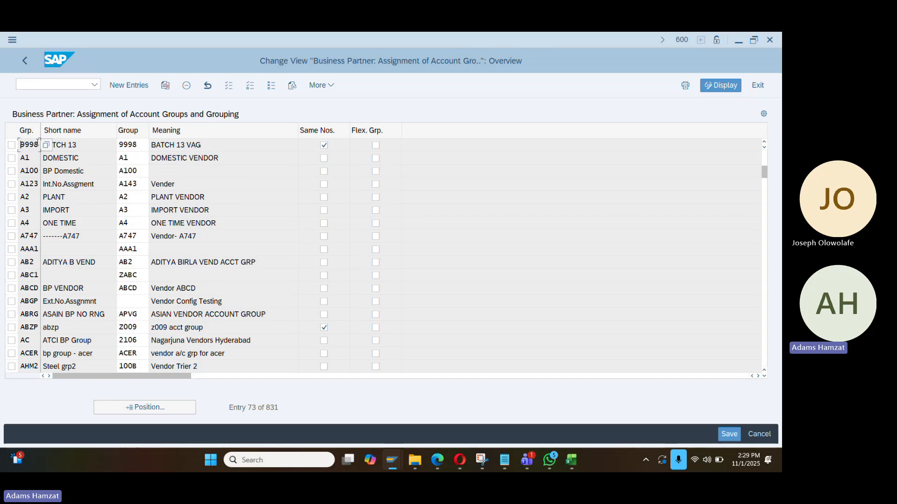
pyautogui.click(135, 146)
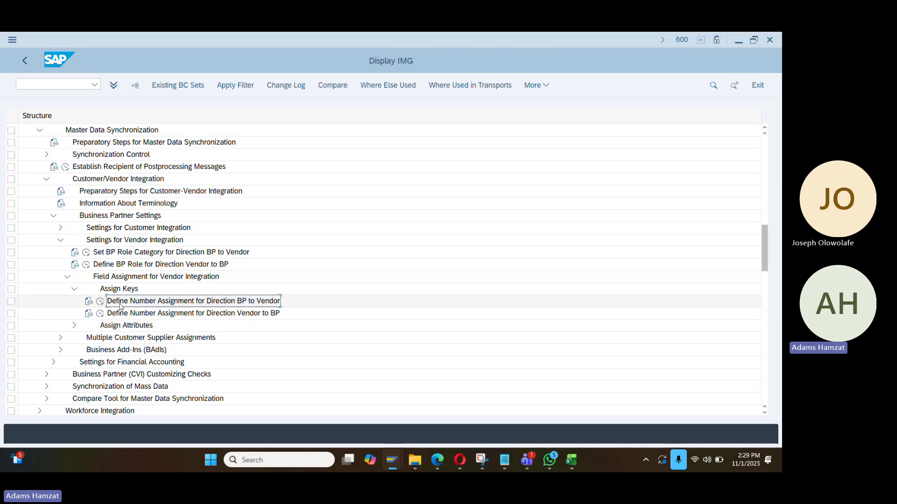
# Under Business Partner Basic Settings > Number Ranges and Groupings, run Define Groupings and Assign Number Ranges
pyautogui.scroll(1, 86, 202)
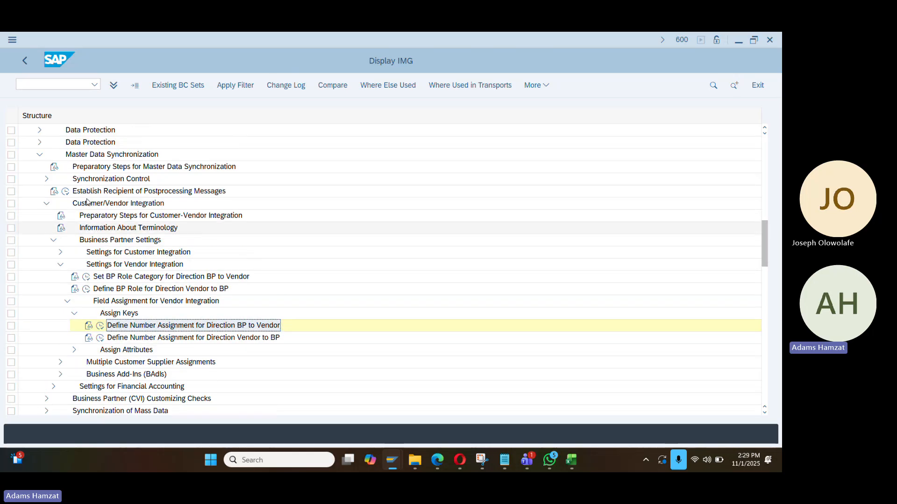
pyautogui.scroll(4, 87, 203)
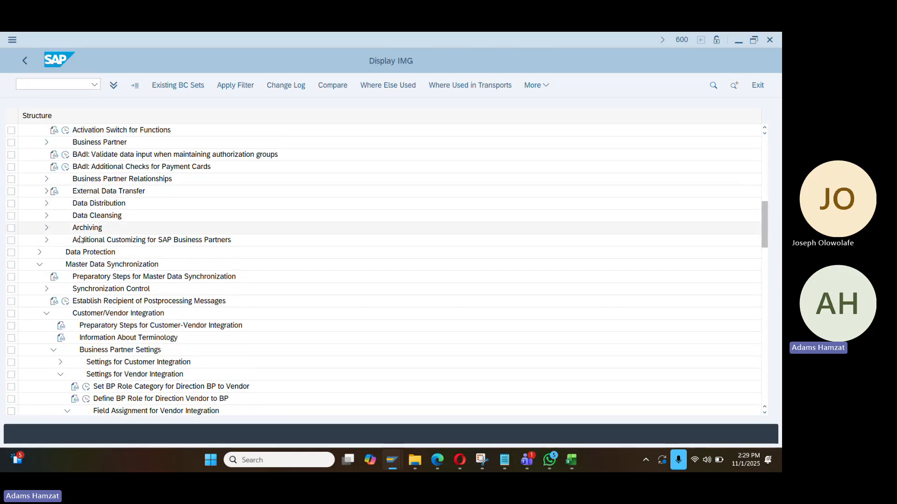
pyautogui.scroll(2, 80, 239)
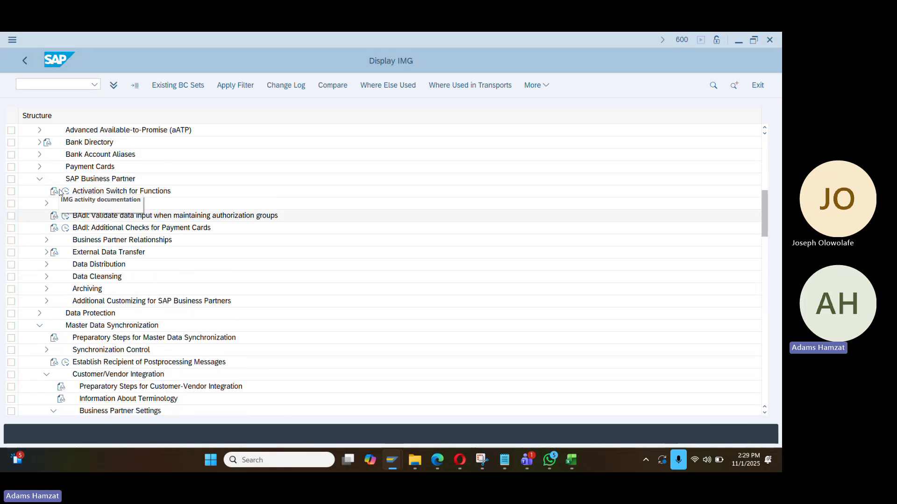
pyautogui.scroll(1, 54, 206)
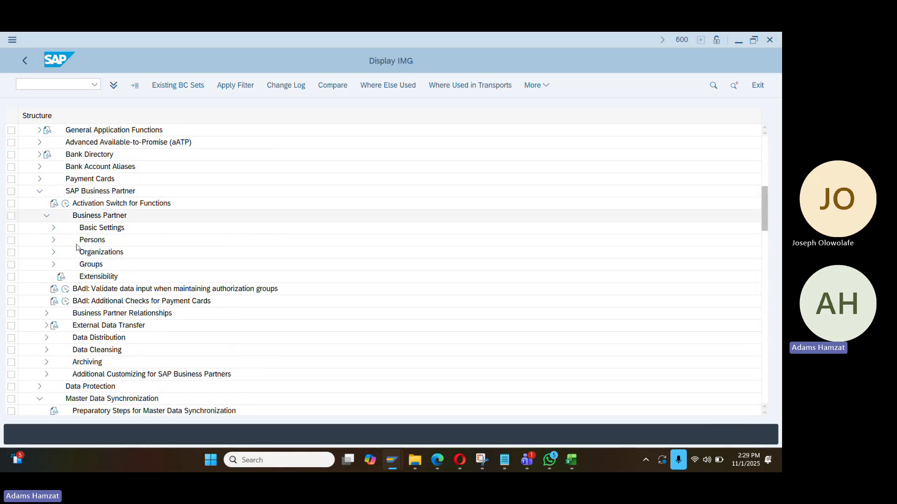
pyautogui.click(53, 228)
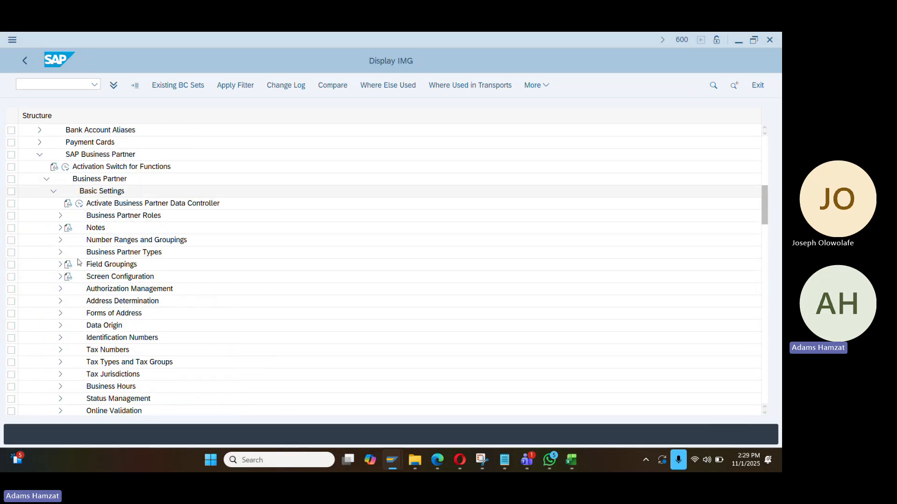
pyautogui.click(60, 240)
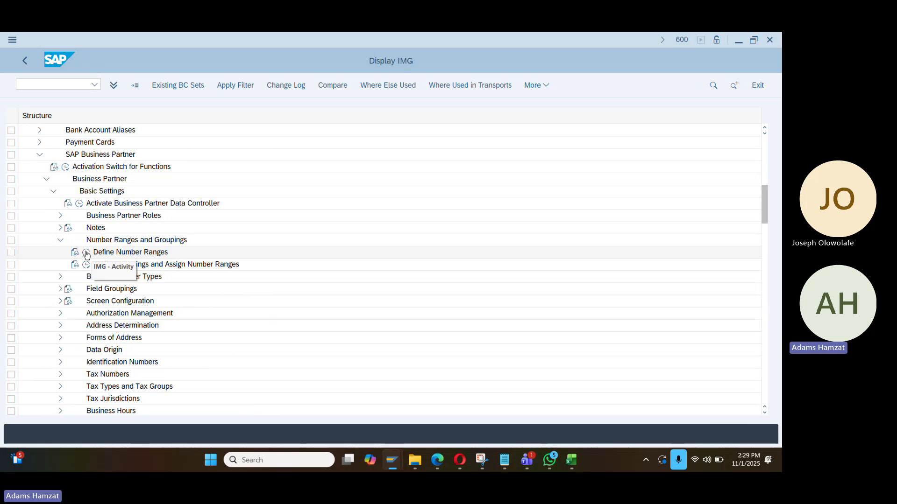
pyautogui.click(86, 253)
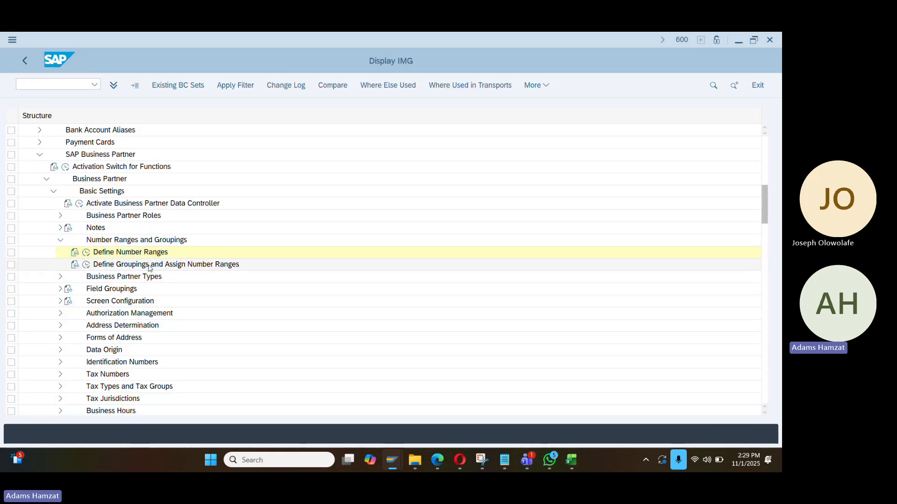
pyautogui.click(226, 265)
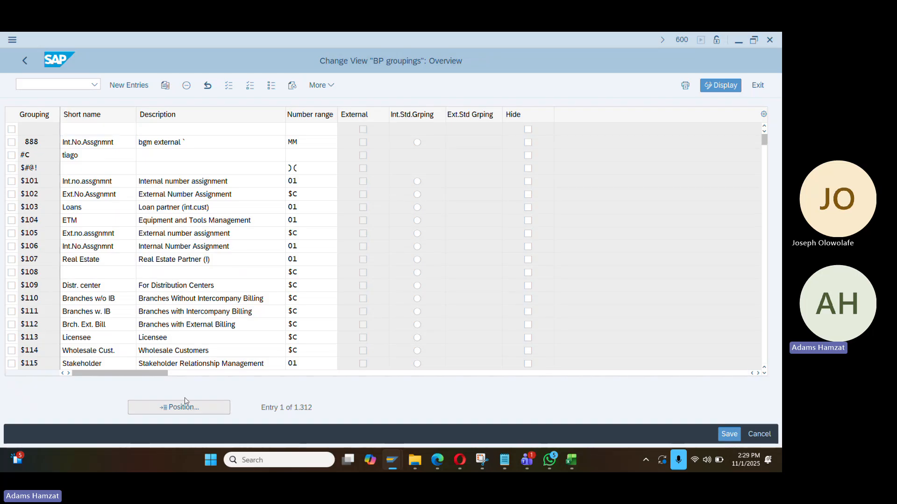
# Jump to grouping 9998 in the BP groupings list and confirm it uses number range PV
pyautogui.click(186, 407)
pyautogui.press('Return')
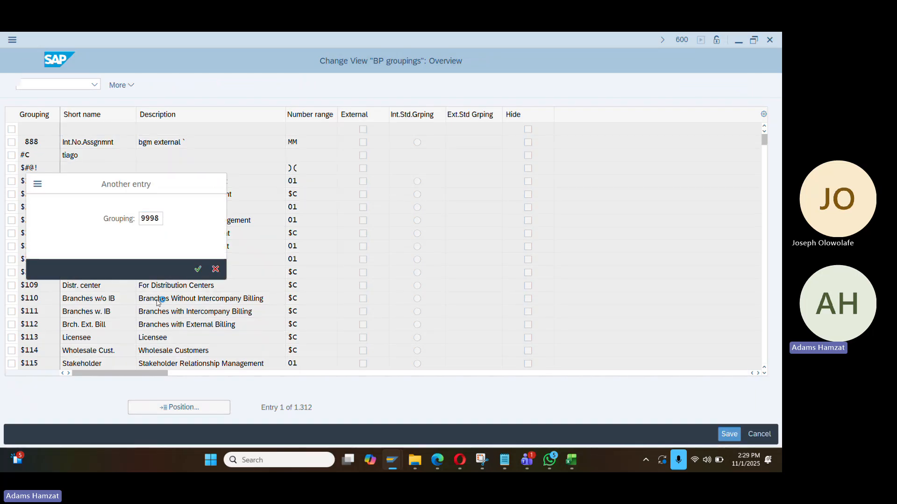
pyautogui.click(301, 132)
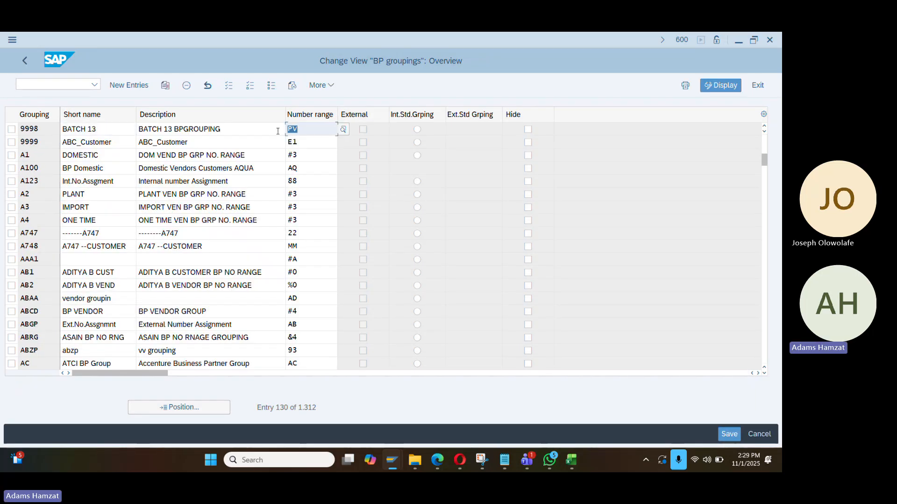
# Return to the IMG tree and recheck the KREDITOR vendor number range intervals
pyautogui.click(24, 61)
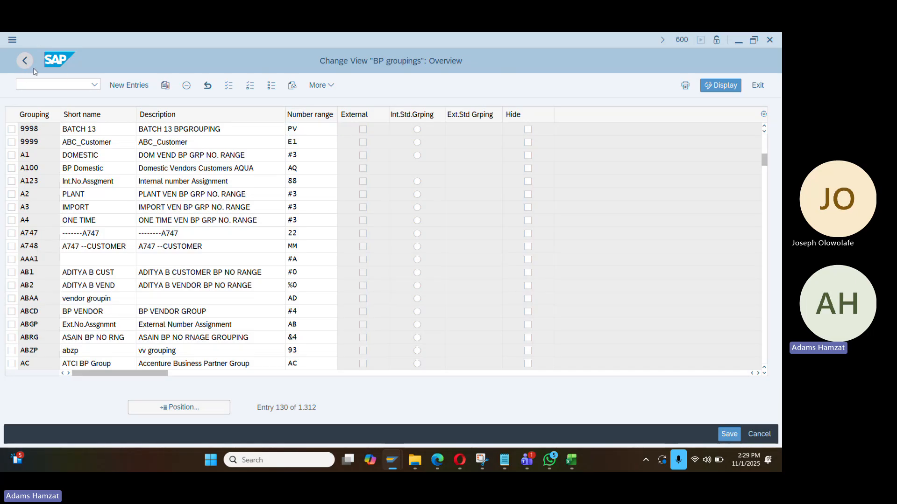
pyautogui.scroll(3, 120, 258)
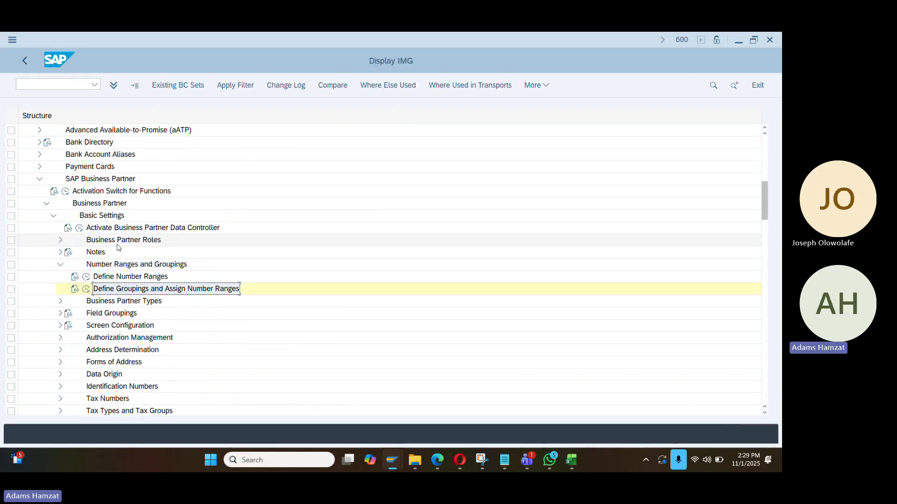
pyautogui.hotkey('alt', 'Tab')
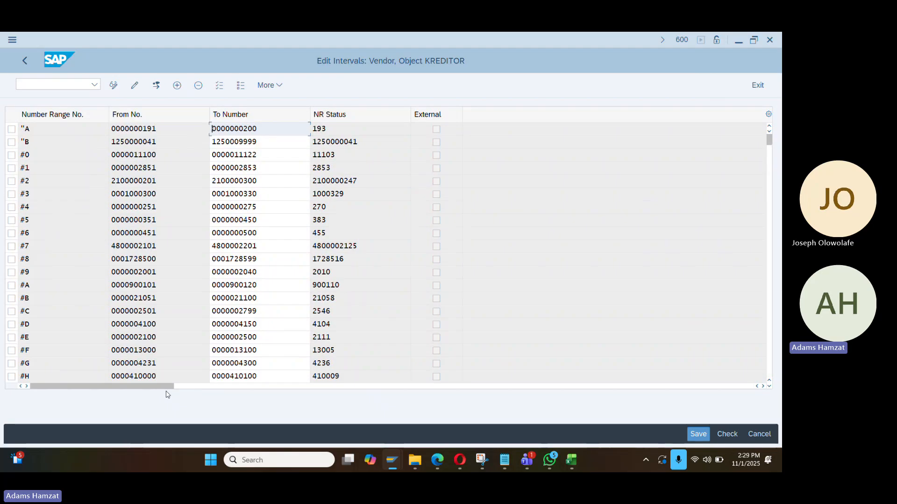
pyautogui.scroll(-1, 96, 287)
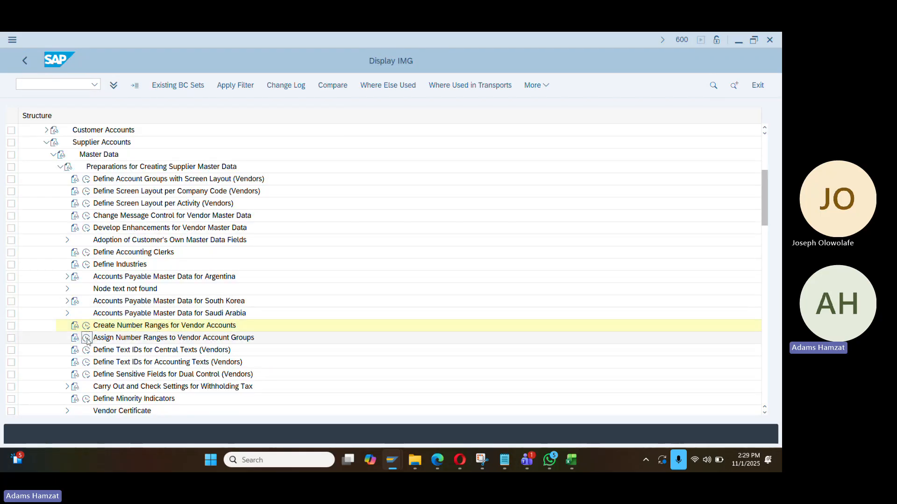
# Give vendor account group DA10 number range PV and save it under the customizing request
pyautogui.doubleClick(202, 337)
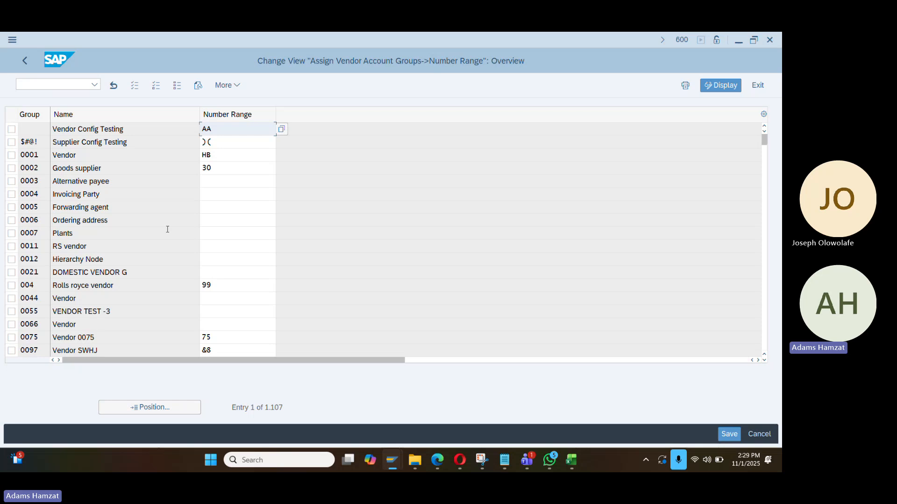
pyautogui.click(158, 408)
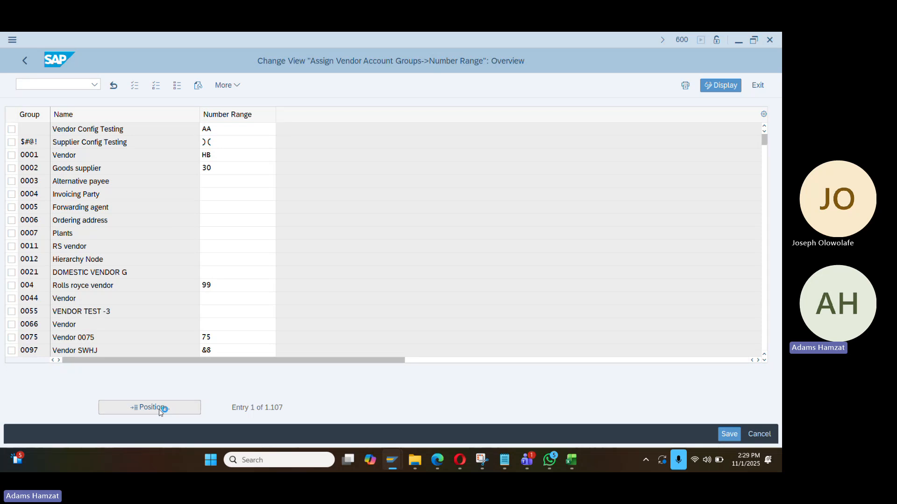
pyautogui.write('da10')
pyautogui.press('Return')
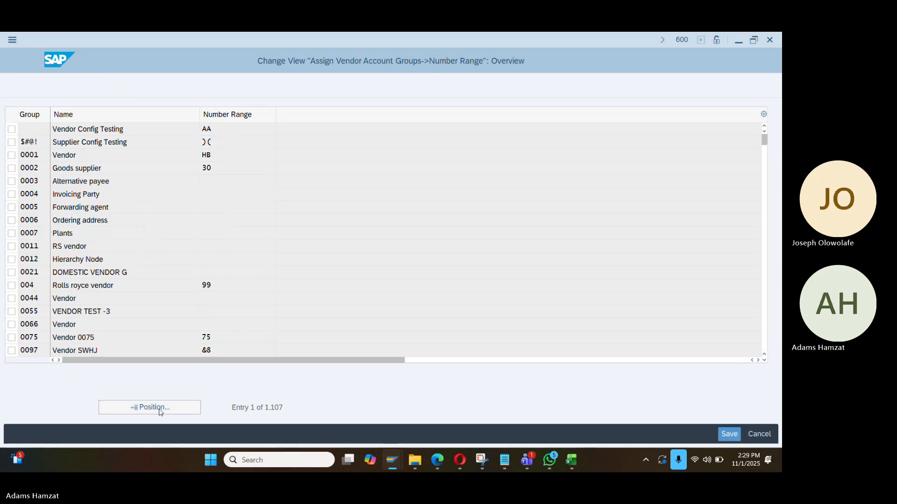
pyautogui.click(235, 133)
pyautogui.write('PV')
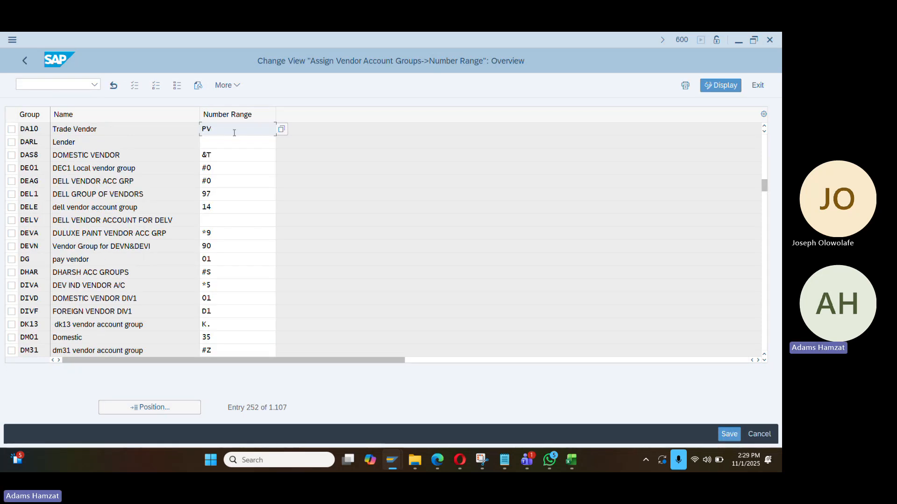
pyautogui.hotkey('ctrl', 's')
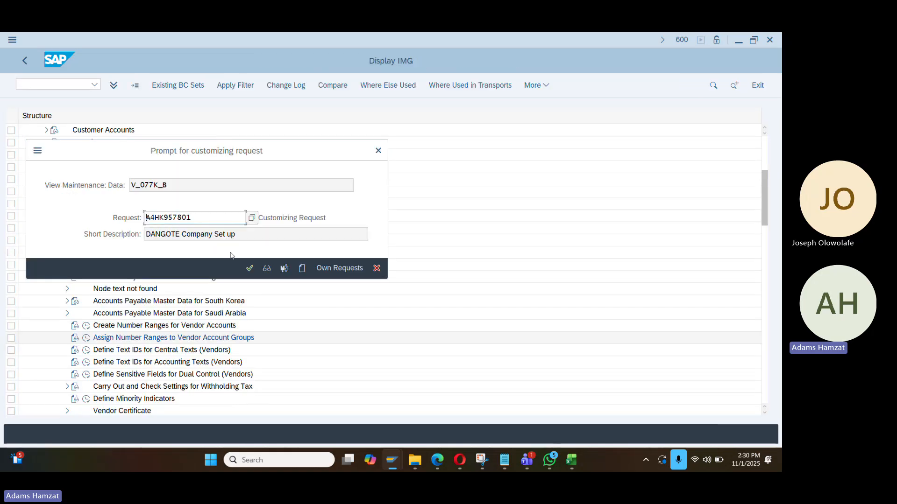
pyautogui.click(250, 268)
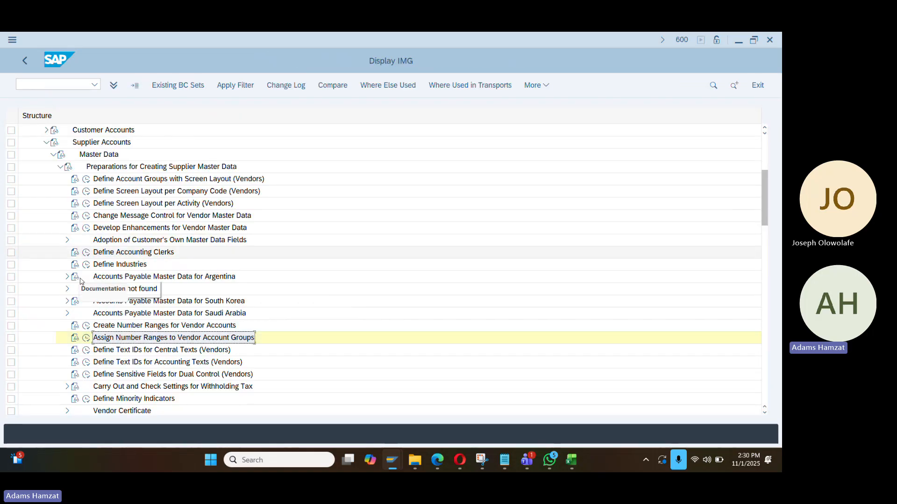
# Collapse the Accounts Receivable and Payable branches and open Define Groupings and Assign Number Ranges
pyautogui.click(53, 154)
pyautogui.click(46, 143)
pyautogui.scroll(2, 64, 190)
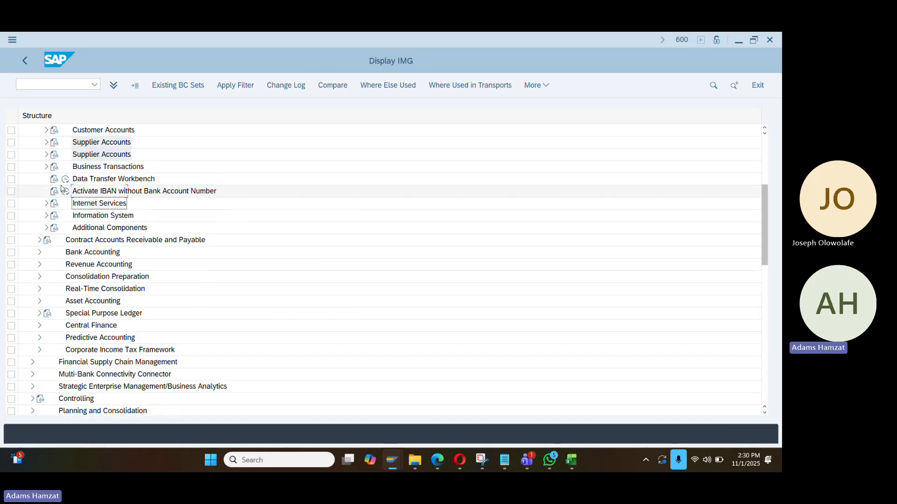
pyautogui.click(40, 169)
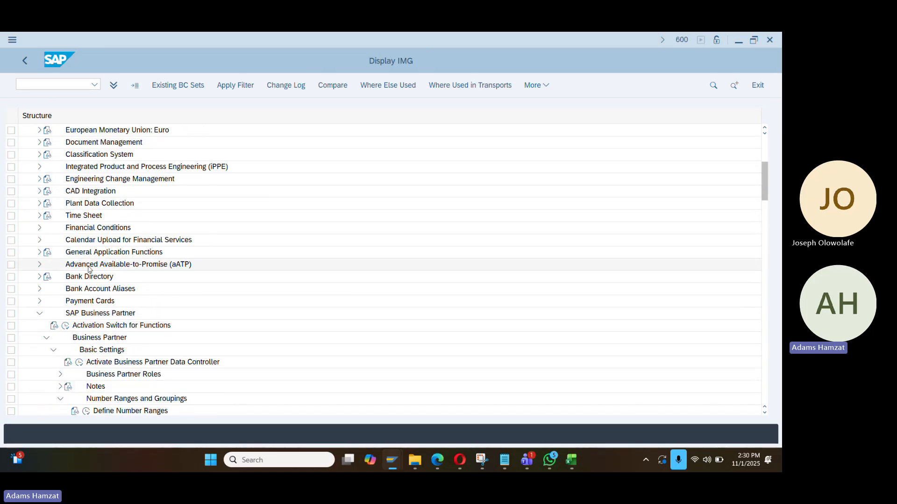
pyautogui.scroll(-1, 101, 351)
pyautogui.scroll(-4, 107, 346)
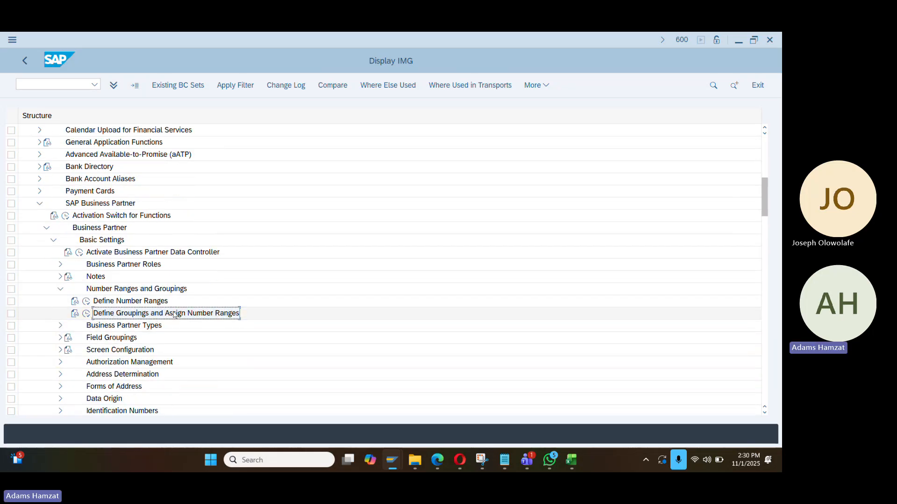
pyautogui.click(86, 315)
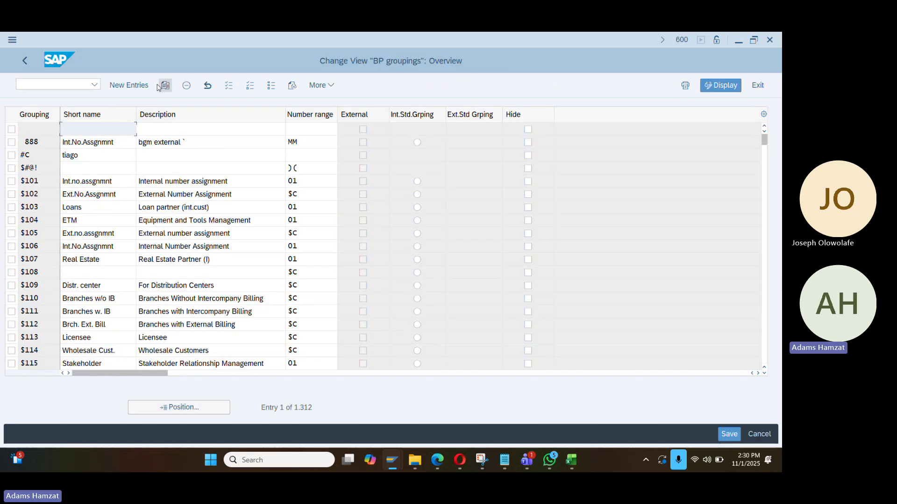
# Create new entry DA10 with short name and description Bp_Trade_vendor and number range PV
pyautogui.click(129, 85)
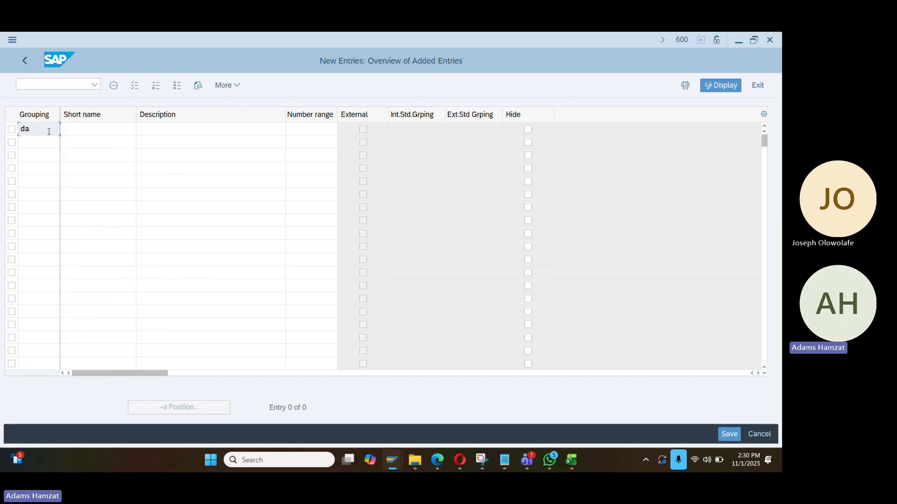
pyautogui.write('DA10')
pyautogui.press('Tab')
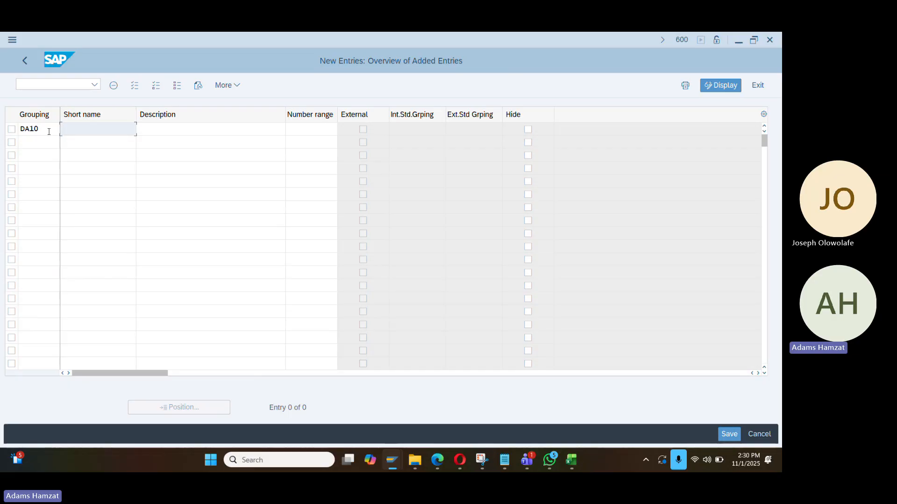
pyautogui.write('Bp')
pyautogui.press('Down')
pyautogui.press('Return')
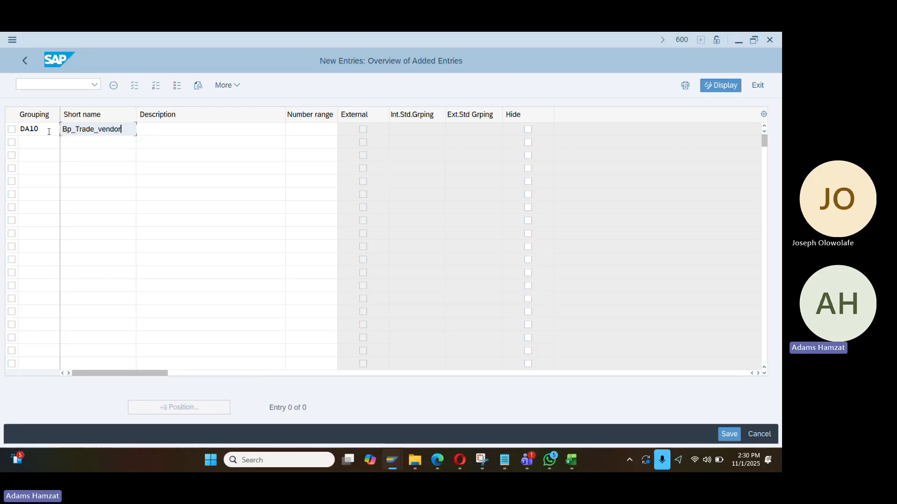
pyautogui.press('Tab')
pyautogui.write('Bp')
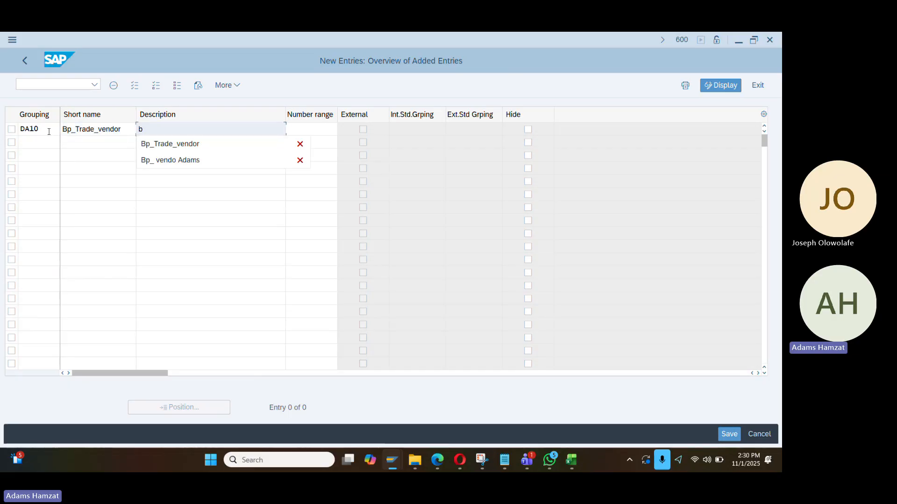
pyautogui.press('Down')
pyautogui.press('Return')
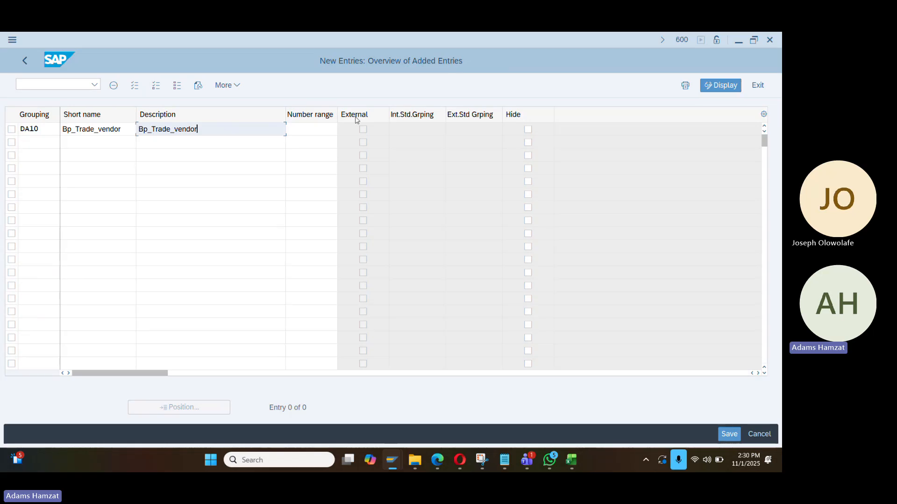
pyautogui.click(292, 131)
pyautogui.write('PV')
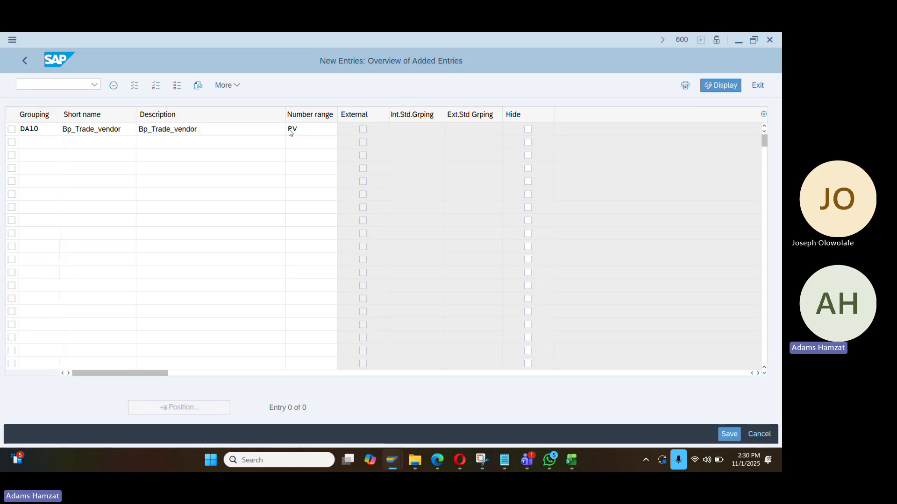
pyautogui.press('Return')
pyautogui.press('Return')
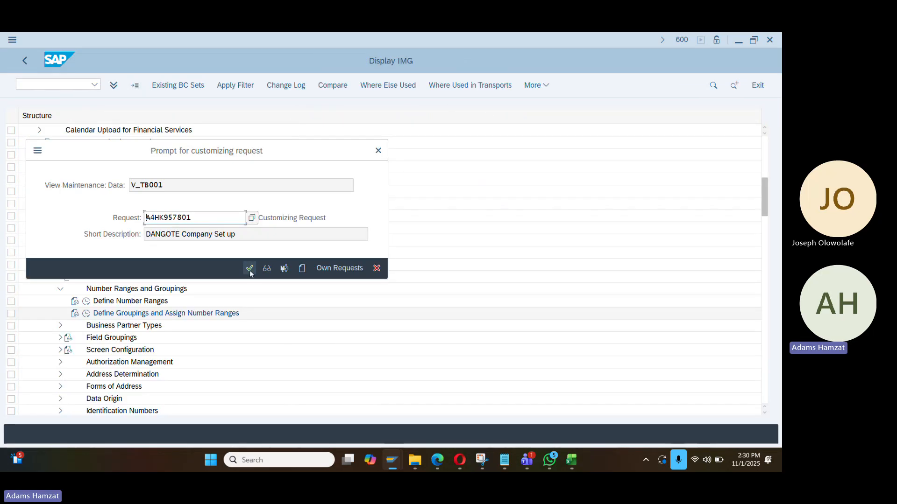
# Save grouping DA10 to the customizing request and open Create Number Ranges for Vendor Accounts
pyautogui.click(250, 268)
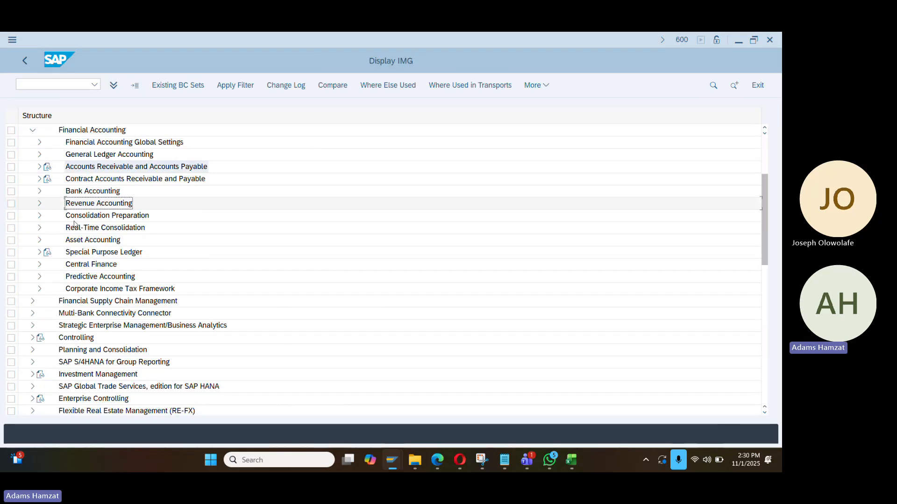
pyautogui.click(39, 180)
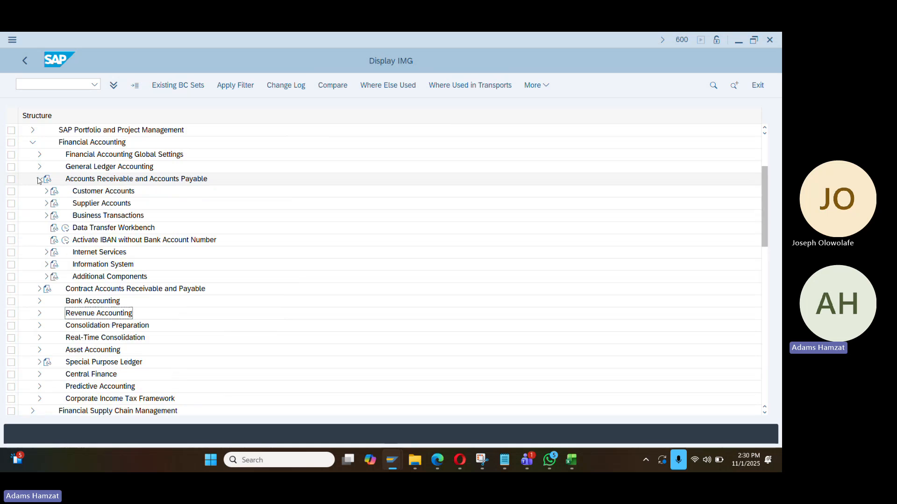
pyautogui.click(47, 203)
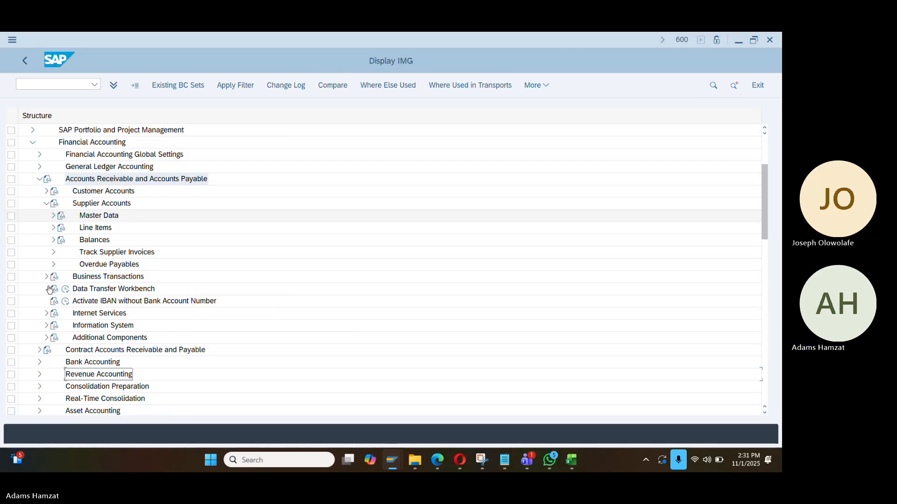
pyautogui.click(53, 216)
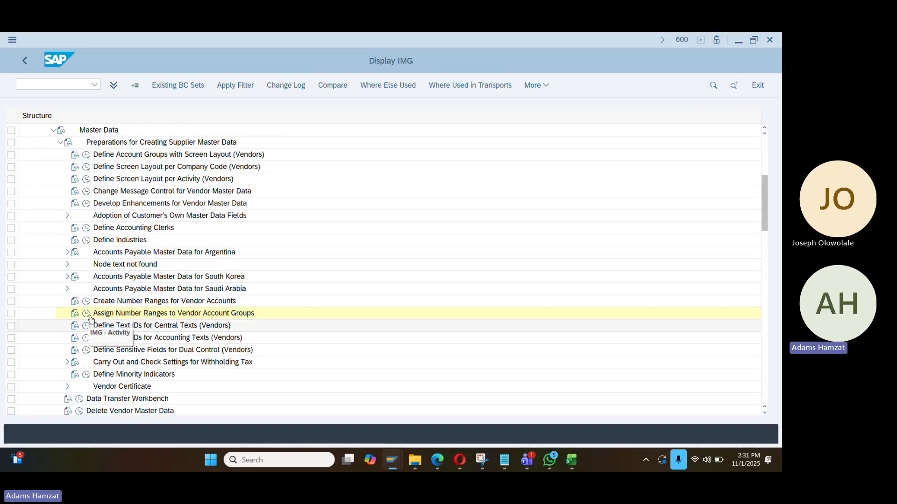
pyautogui.click(86, 301)
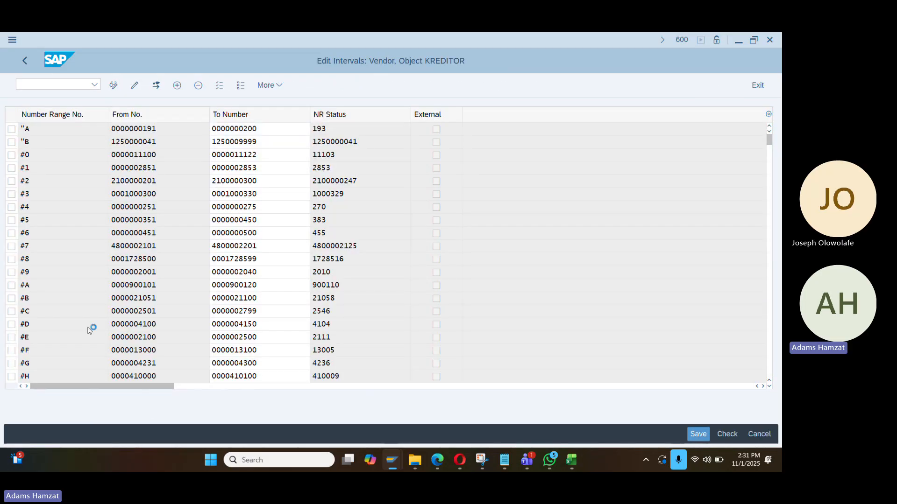
pyautogui.scroll(-6, 95, 337)
pyautogui.scroll(-15, 95, 337)
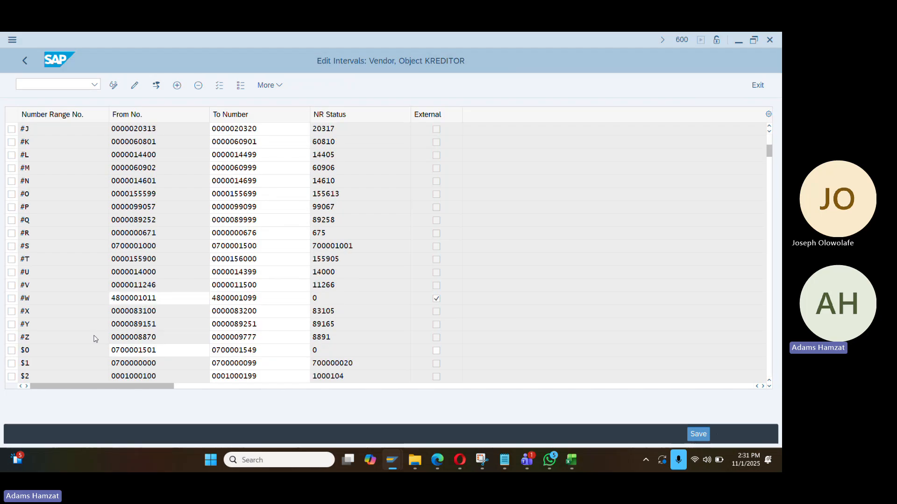
pyautogui.scroll(-18, 95, 339)
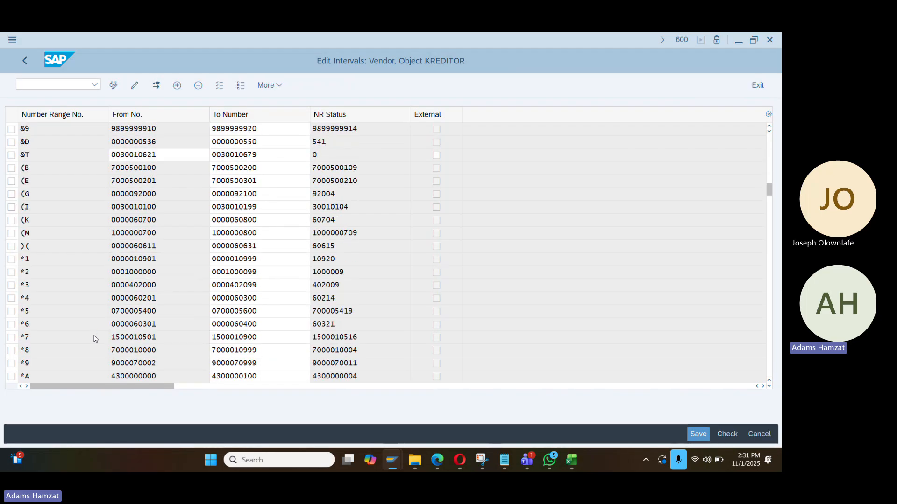
pyautogui.scroll(-15, 95, 338)
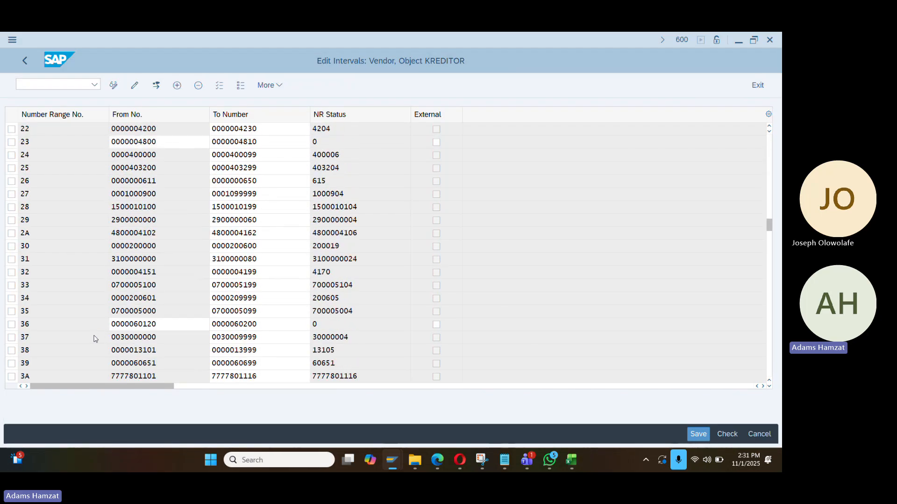
pyautogui.scroll(-18, 95, 338)
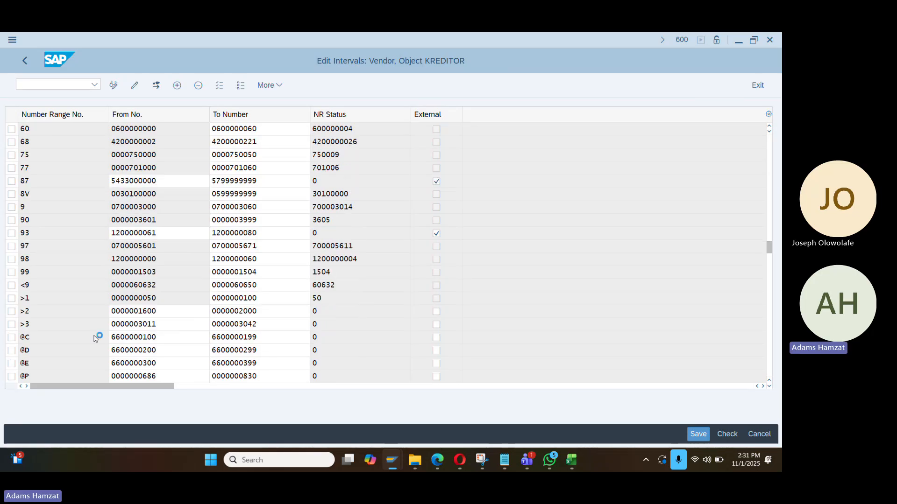
pyautogui.scroll(-18, 94, 339)
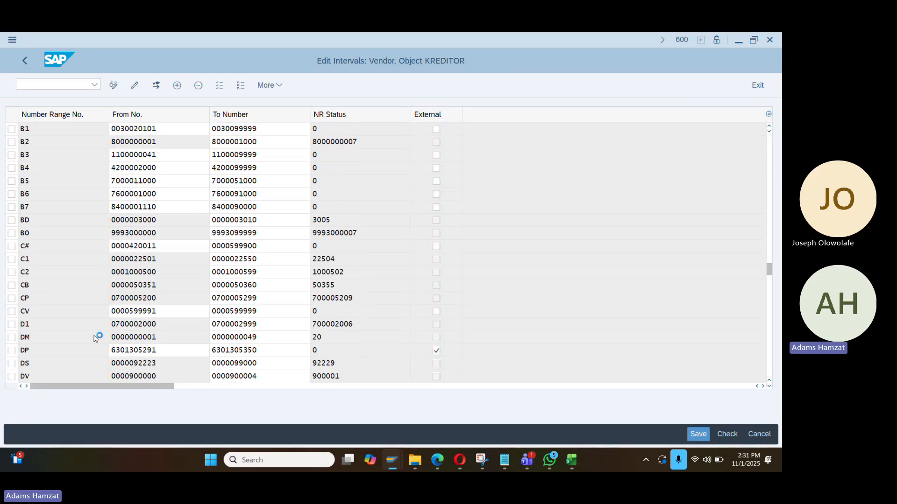
pyautogui.scroll(-18, 95, 338)
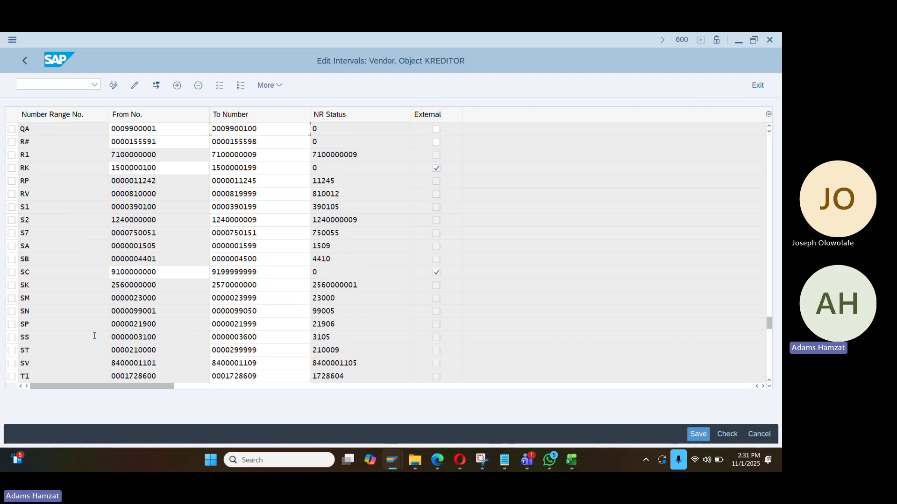
pyautogui.scroll(-3, 95, 335)
pyautogui.scroll(-4, 88, 331)
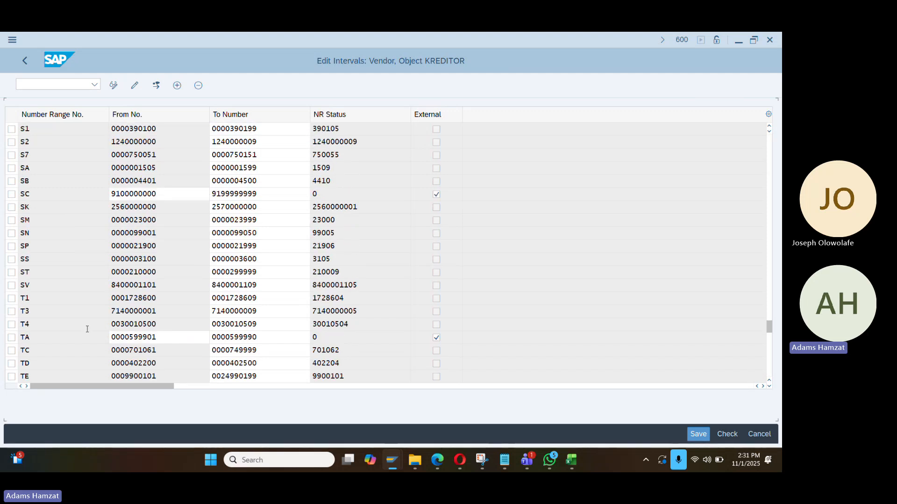
pyautogui.scroll(-2, 87, 329)
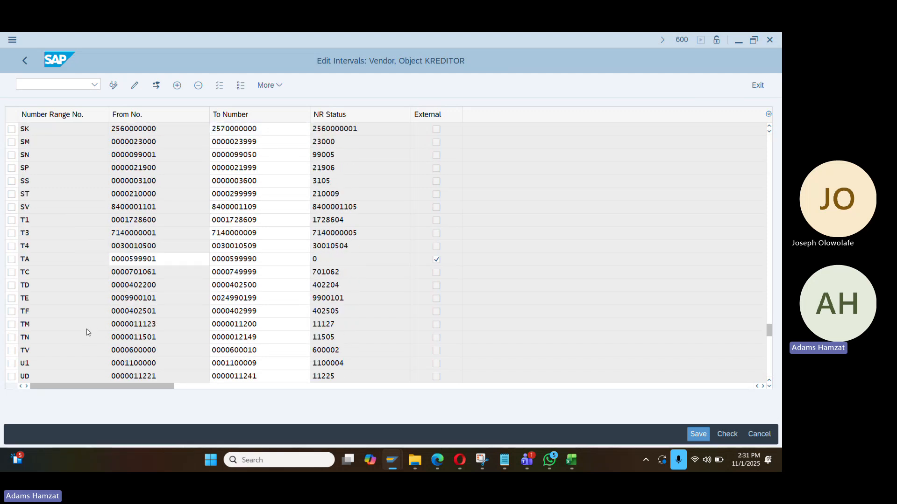
pyautogui.scroll(-12, 87, 333)
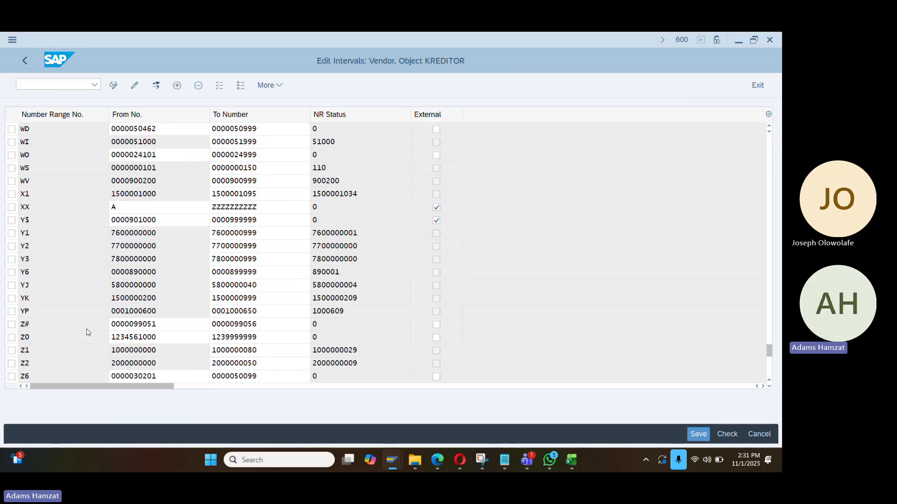
pyautogui.scroll(-6, 87, 332)
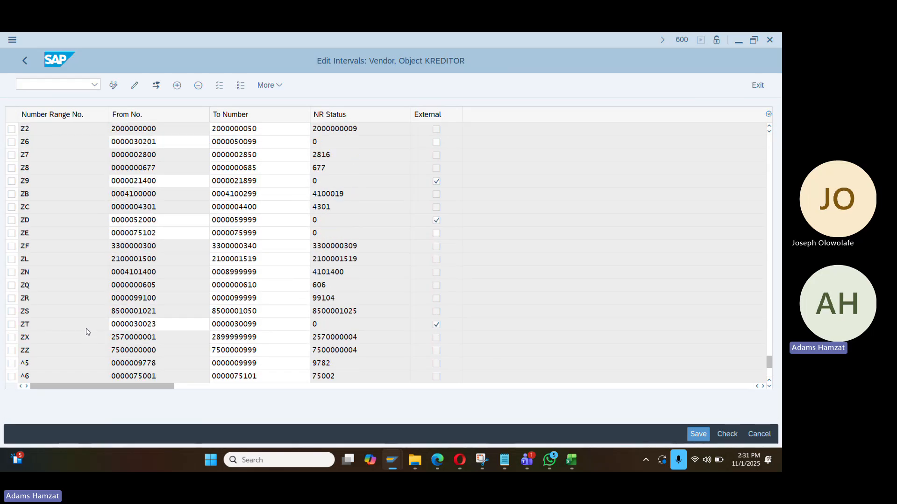
pyautogui.scroll(20, 87, 332)
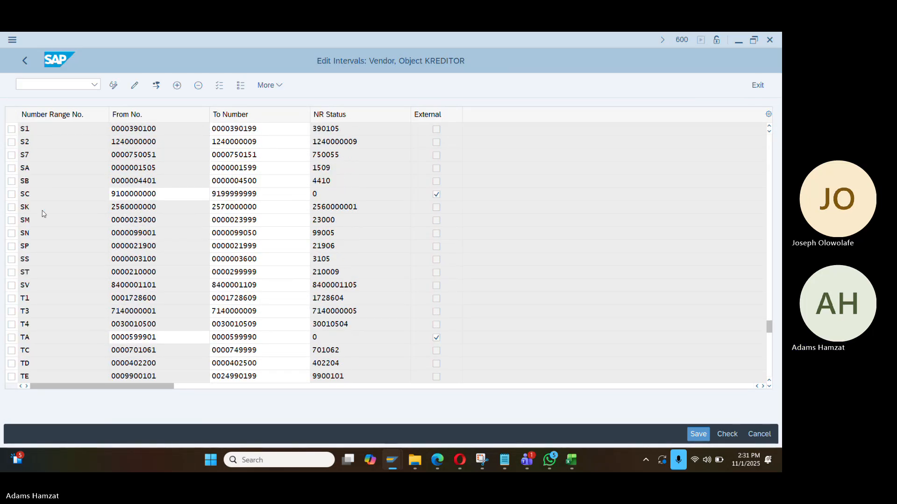
pyautogui.scroll(1, 41, 211)
pyautogui.scroll(4, 35, 208)
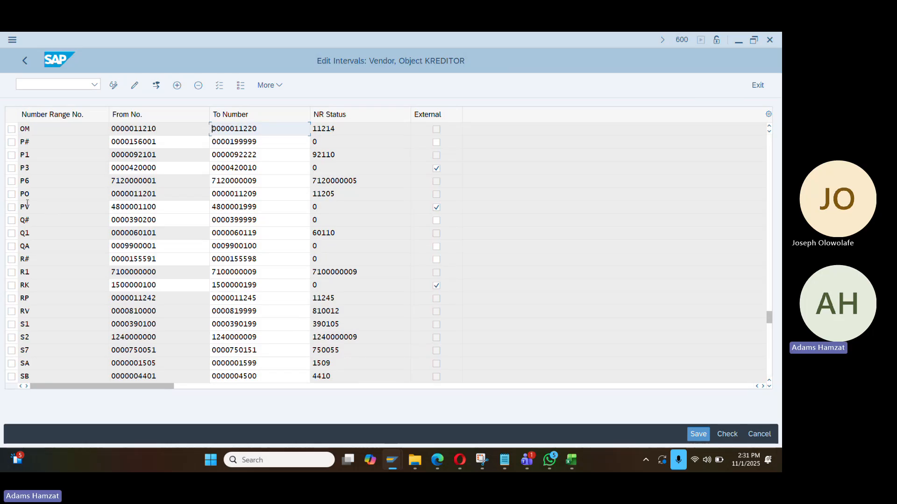
pyautogui.click(12, 208)
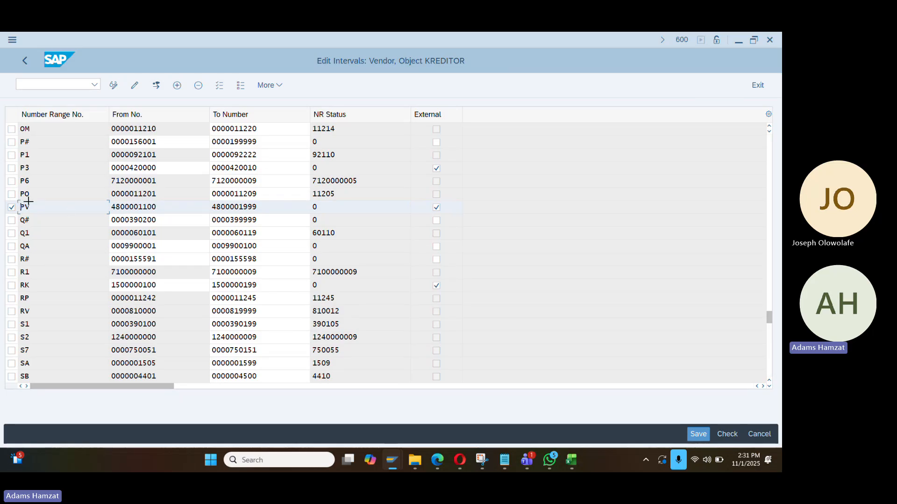
pyautogui.moveTo(15, 204); pyautogui.dragTo(342, 206)
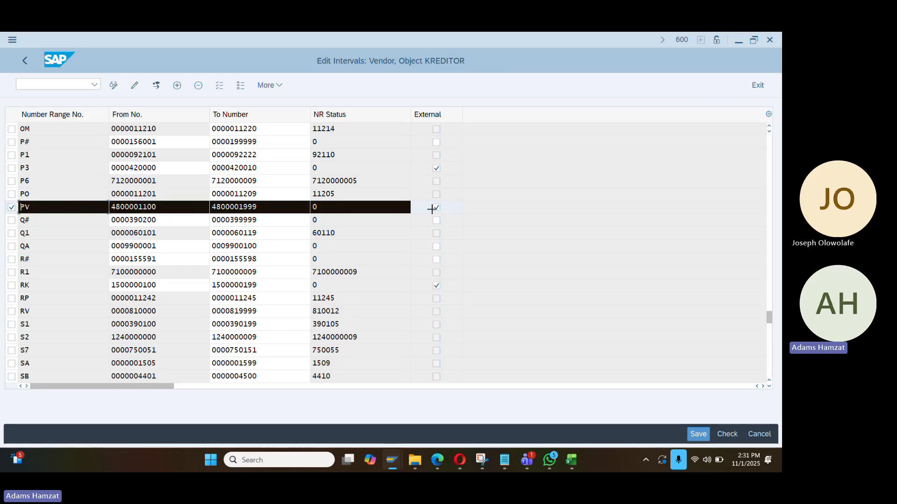
# Clear the PV row selection and return to the saved DA10 Bp_Trade_vendor grouping overview
pyautogui.click(62, 209)
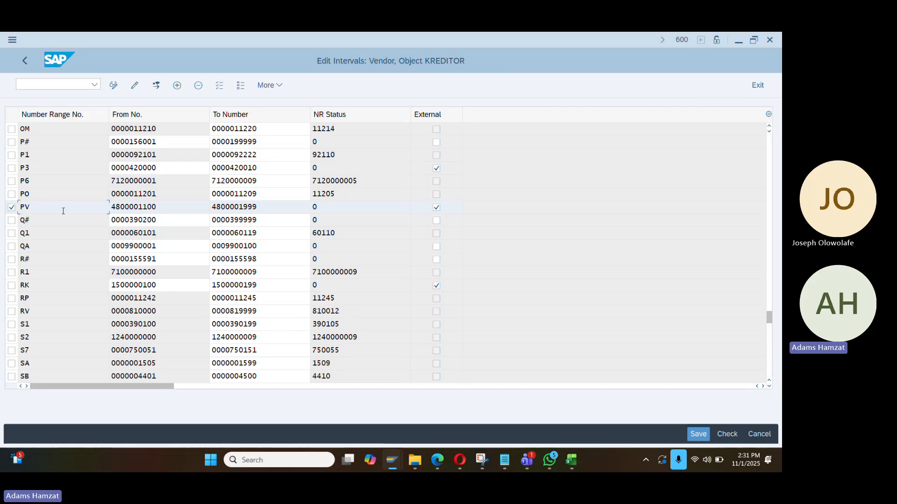
pyautogui.click(11, 207)
pyautogui.hotkey('alt', 'Tab')
pyautogui.click(571, 460)
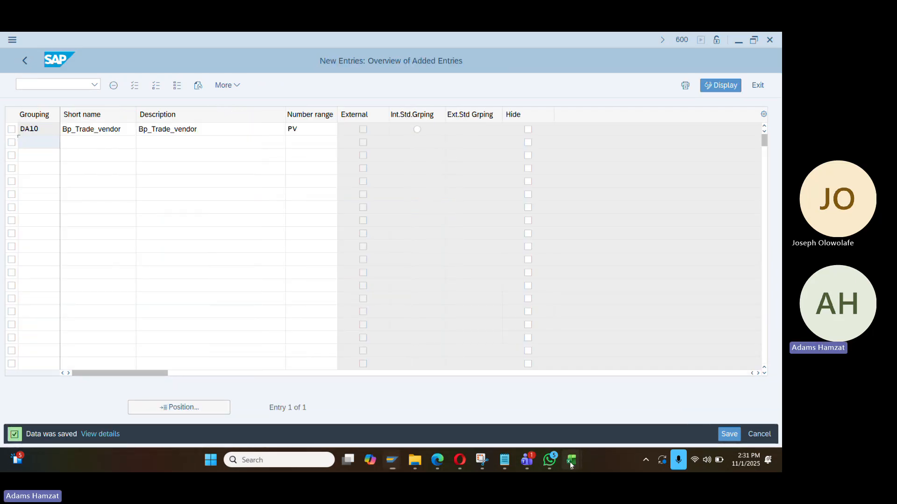
# Paste the PV interval into Q27 of the Book2 notes and fill it yellow
pyautogui.click(601, 398)
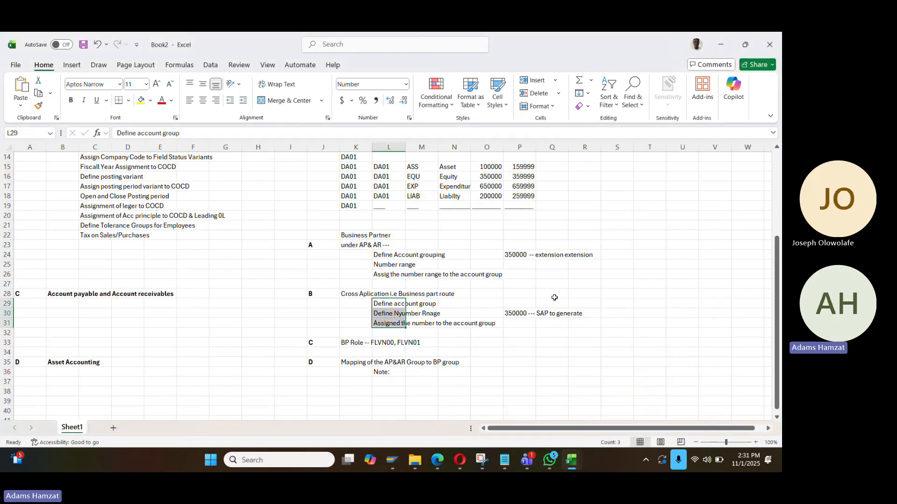
pyautogui.click(544, 285)
pyautogui.write('PV\t4.8E+09\t4.8E+09\t0')
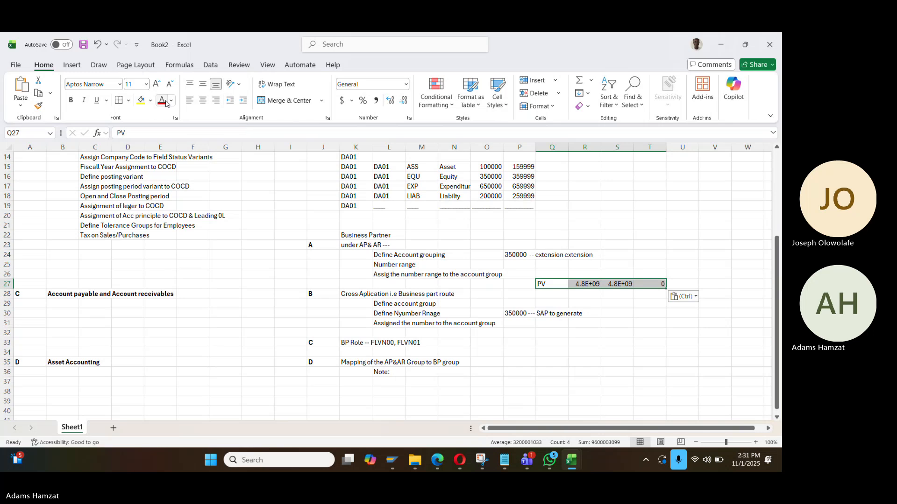
pyautogui.click(141, 100)
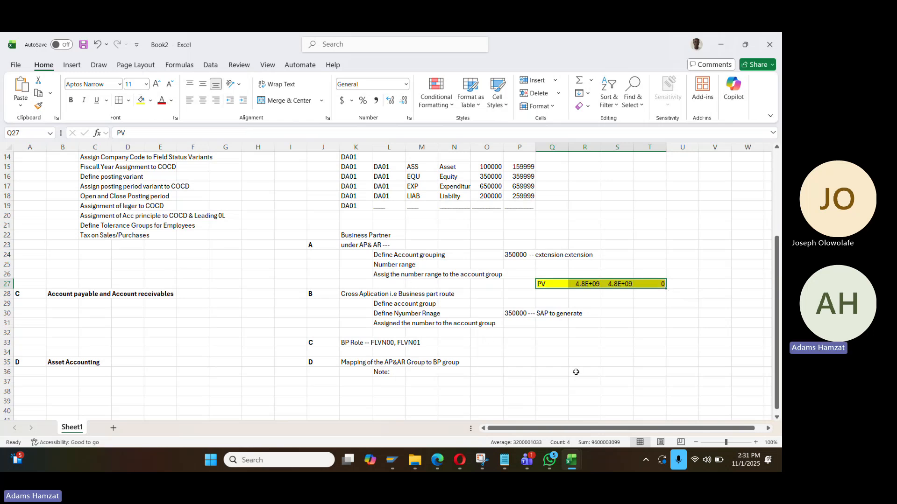
pyautogui.hotkey('alt', 'h')
pyautogui.press('o')
pyautogui.press('i')
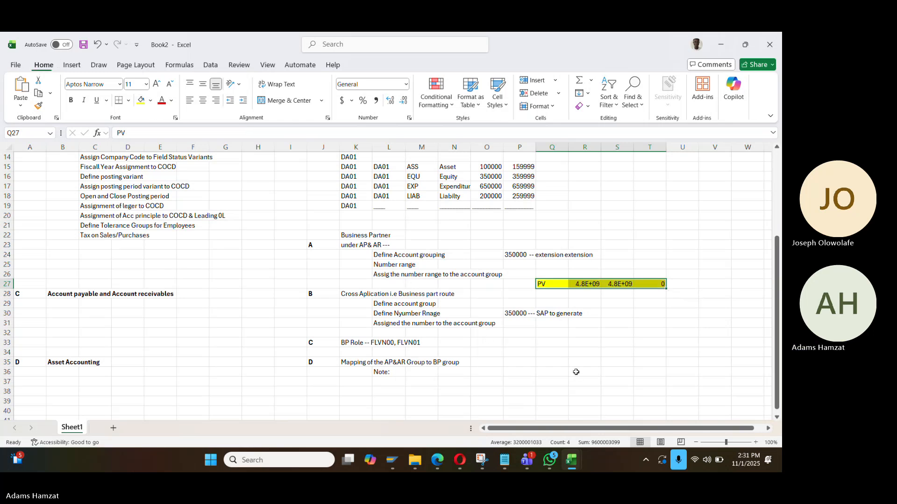
pyautogui.click(682, 304)
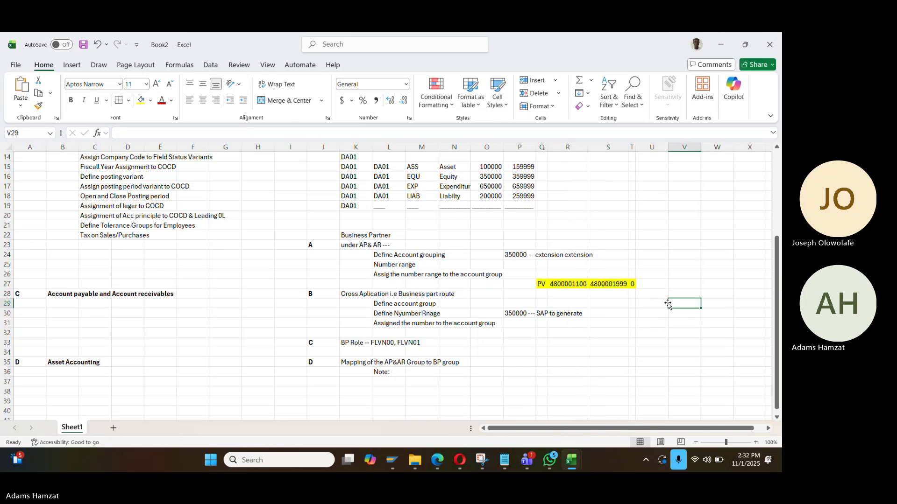
pyautogui.click(568, 283)
pyautogui.click(601, 282)
pyautogui.hotkey('alt', 'Tab')
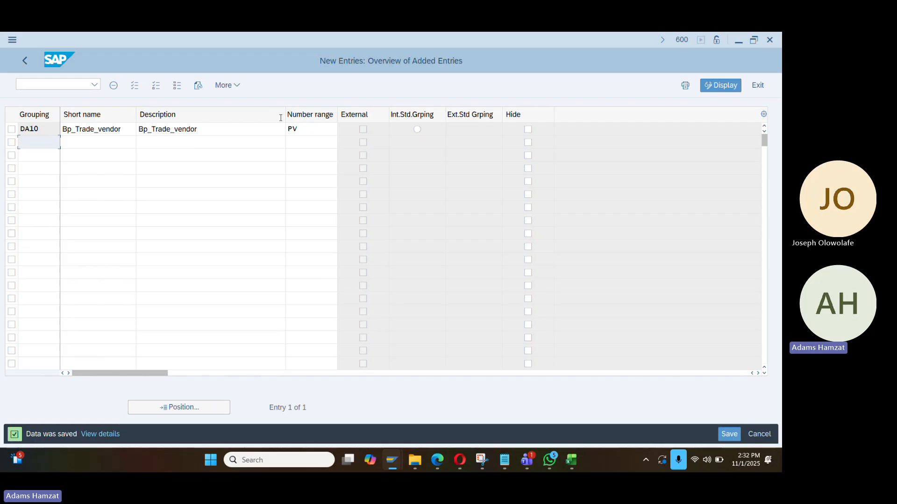
# Go back to the Display IMG tree and bring Field Assignment for Vendor Integration > Assign Keys into view
pyautogui.click(29, 63)
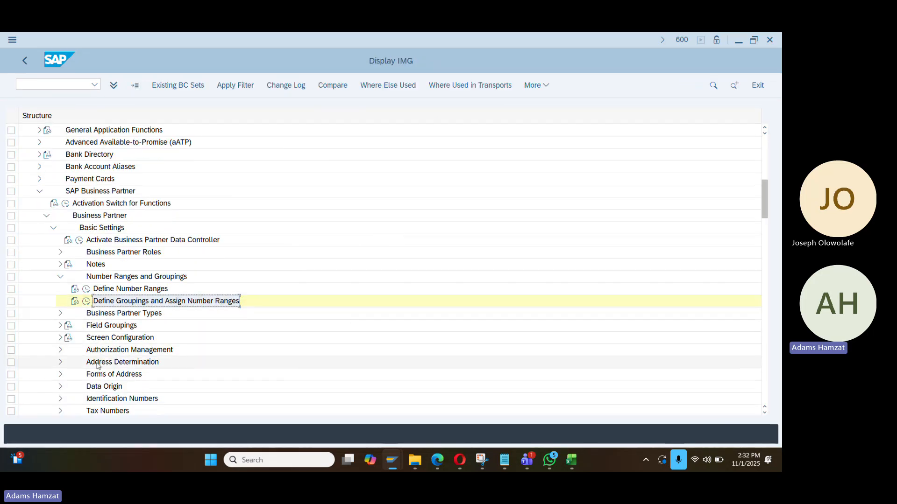
pyautogui.scroll(-3, 98, 366)
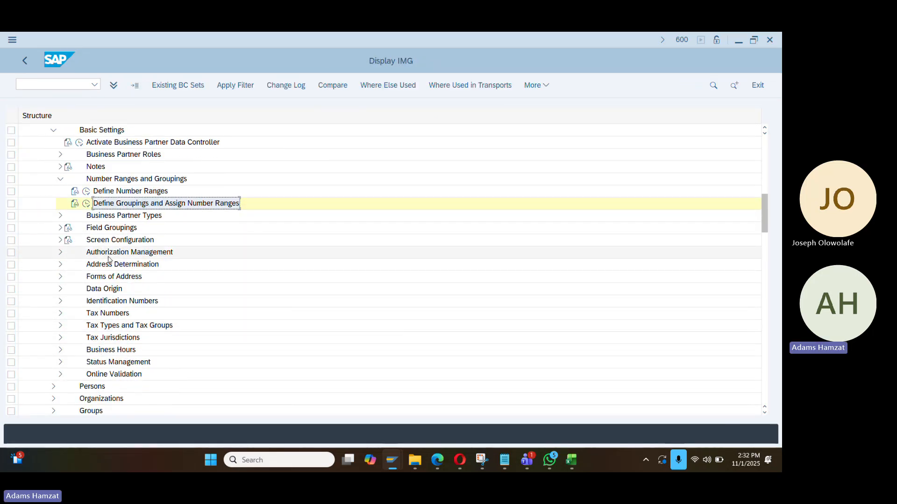
pyautogui.scroll(-5, 108, 260)
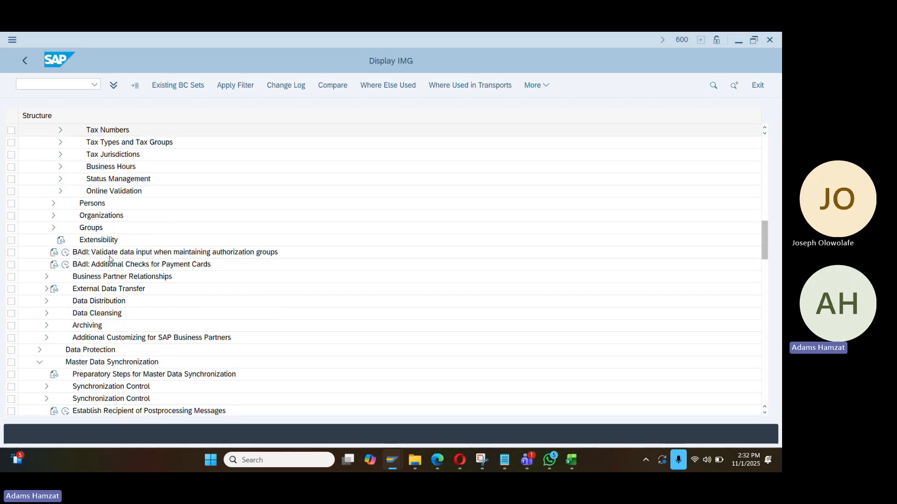
pyautogui.scroll(-11, 109, 259)
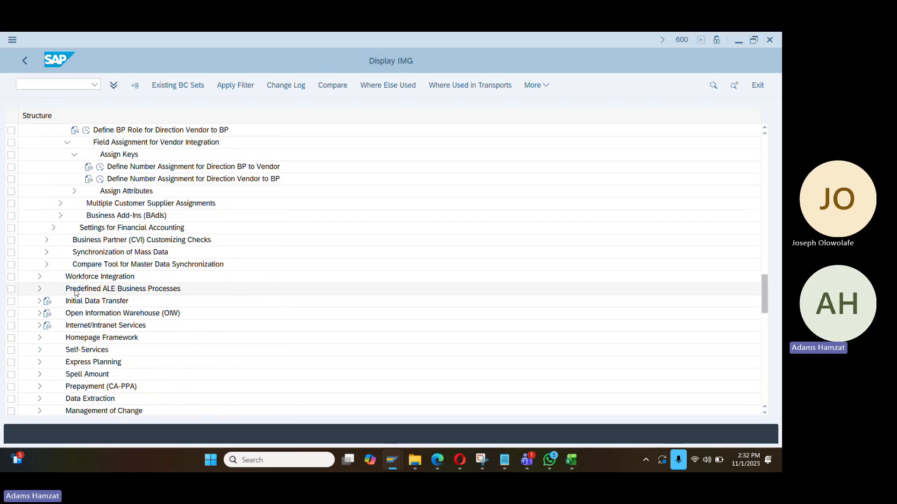
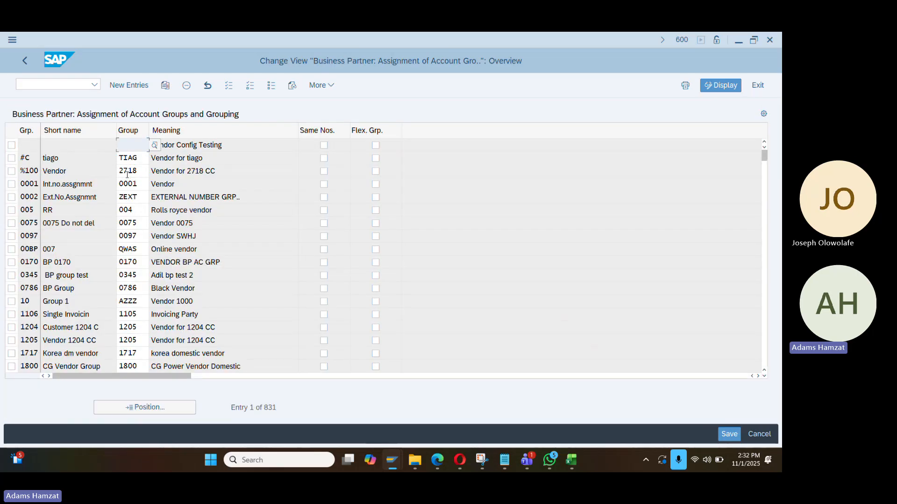
# Add grouping row DA10 with account group DA10, meaning Trade Vendor, and Same Nos. ticked
pyautogui.click(129, 85)
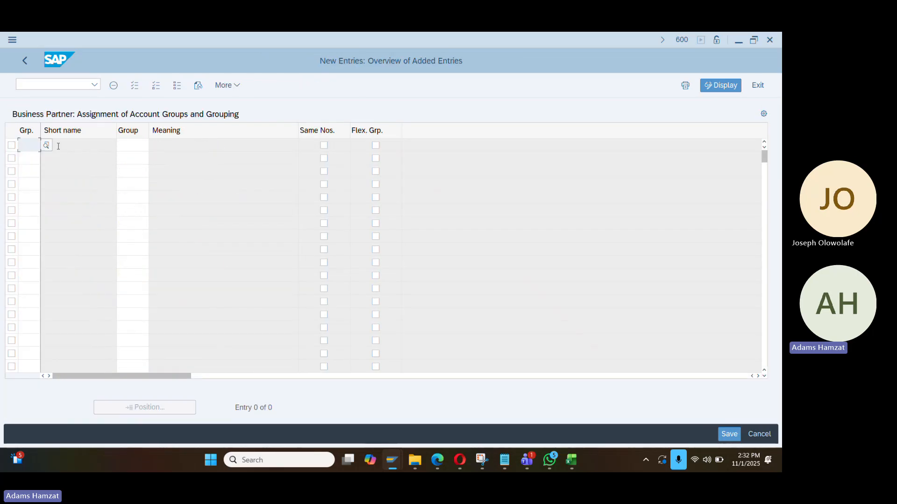
pyautogui.write('da10')
pyautogui.press('Return')
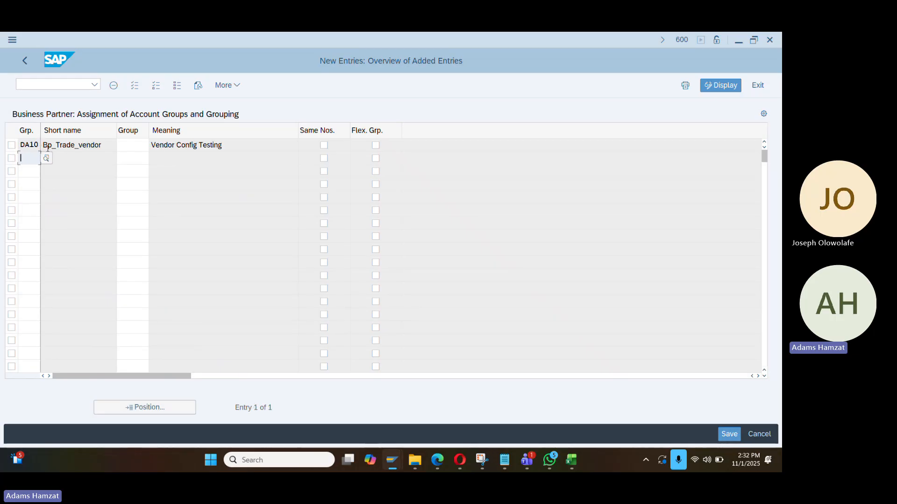
pyautogui.click(138, 148)
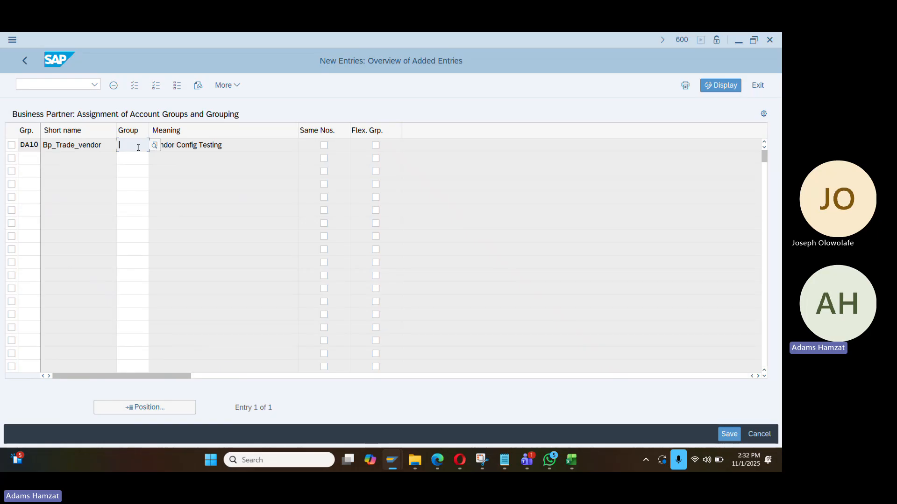
pyautogui.write('da10')
pyautogui.press('Return')
pyautogui.click(214, 144)
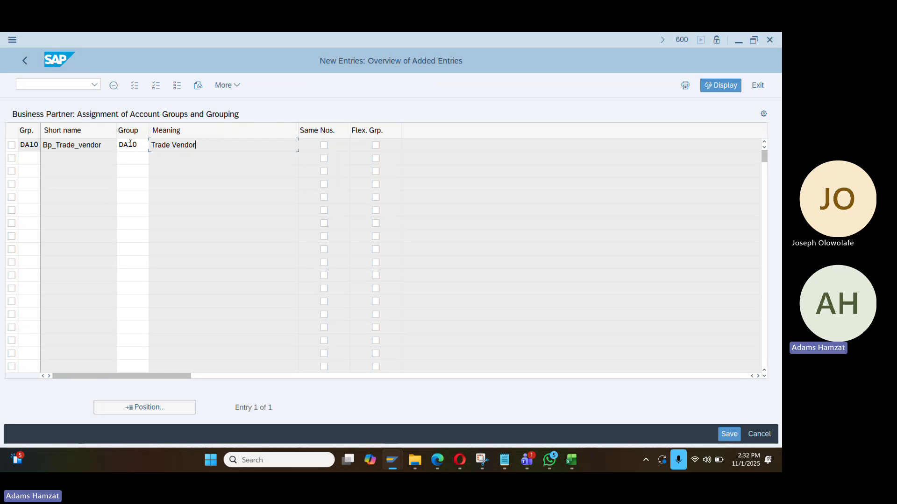
pyautogui.moveTo(154, 146); pyautogui.dragTo(205, 148)
pyautogui.click(49, 146)
pyautogui.press('Return')
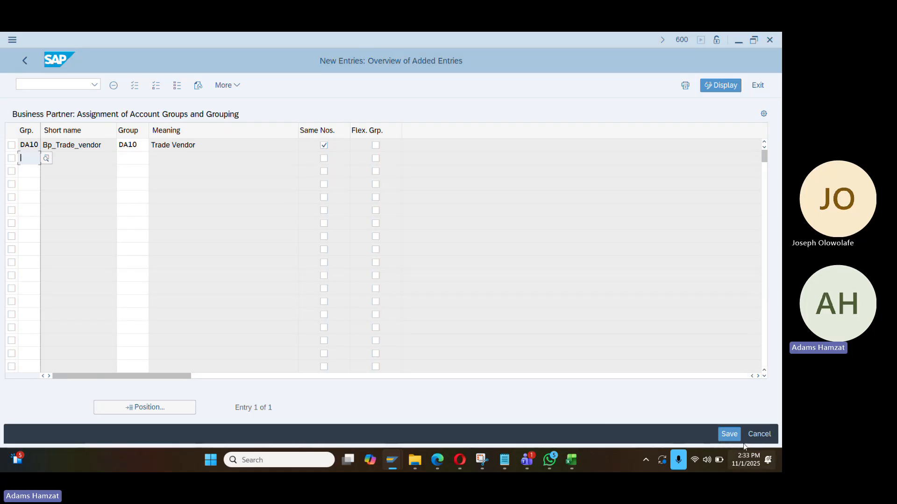
# Save the DA10 grouping to the proposed customizing request and return to the grouping list
pyautogui.click(730, 434)
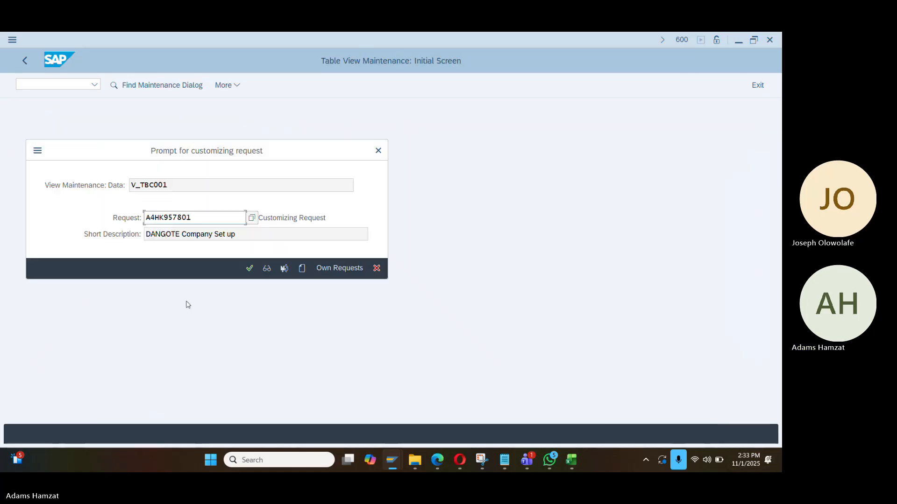
pyautogui.click(250, 267)
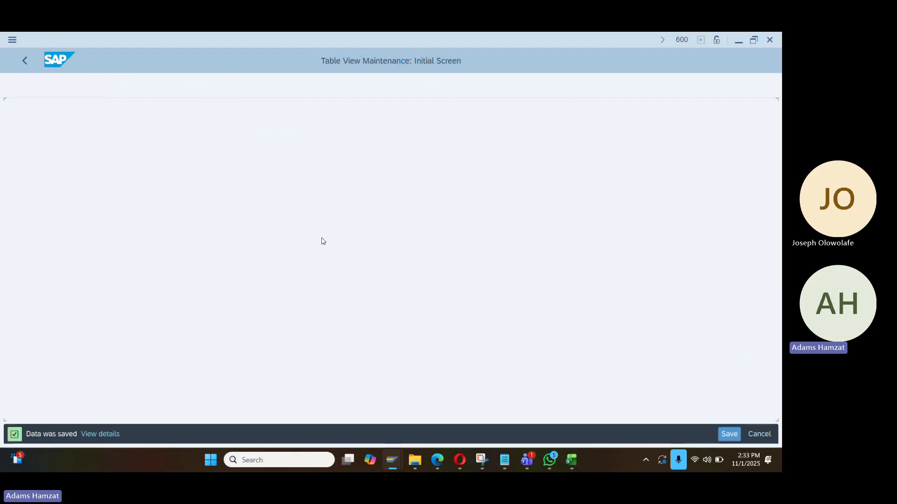
pyautogui.click(25, 61)
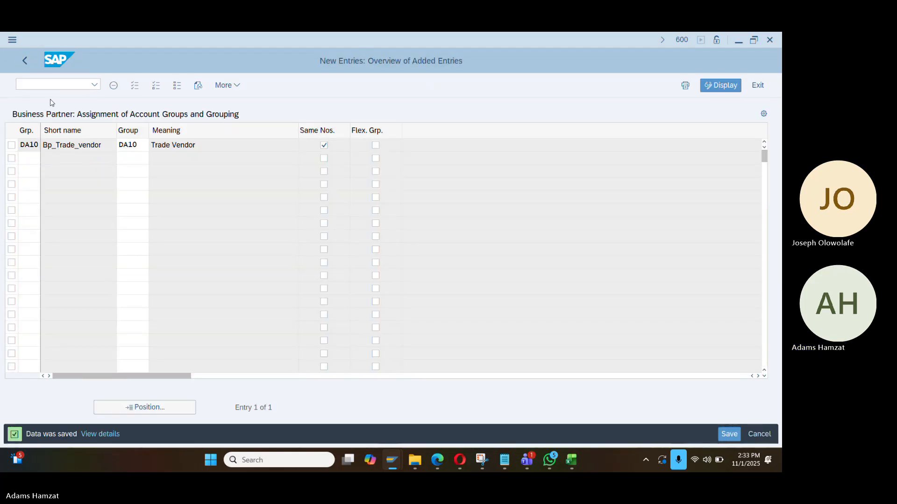
# Return to the Display IMG and collapse the Business Partner Settings and SAP Business Partner branches
pyautogui.click(25, 60)
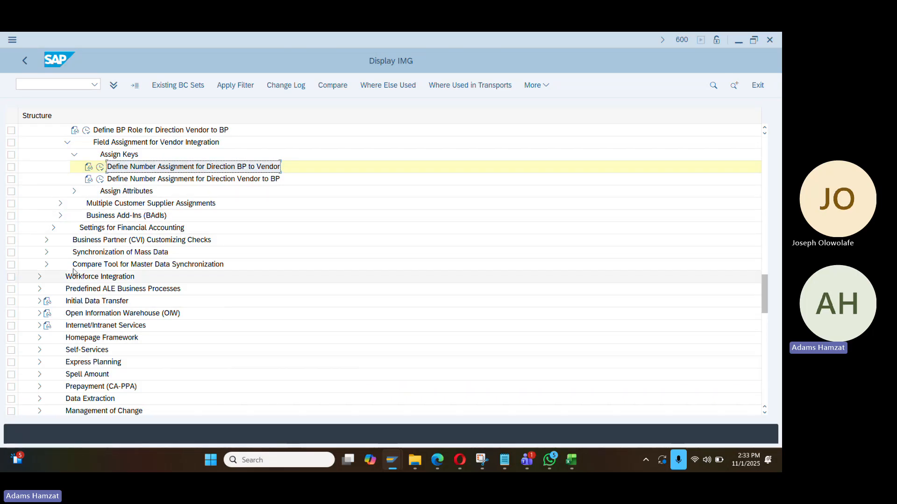
pyautogui.scroll(2, 113, 187)
pyautogui.scroll(1, 78, 214)
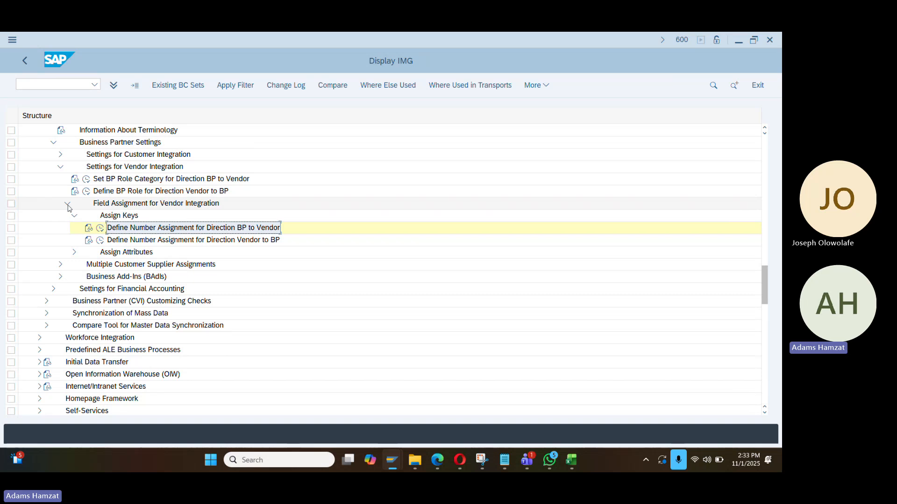
pyautogui.click(53, 142)
pyautogui.scroll(3, 126, 259)
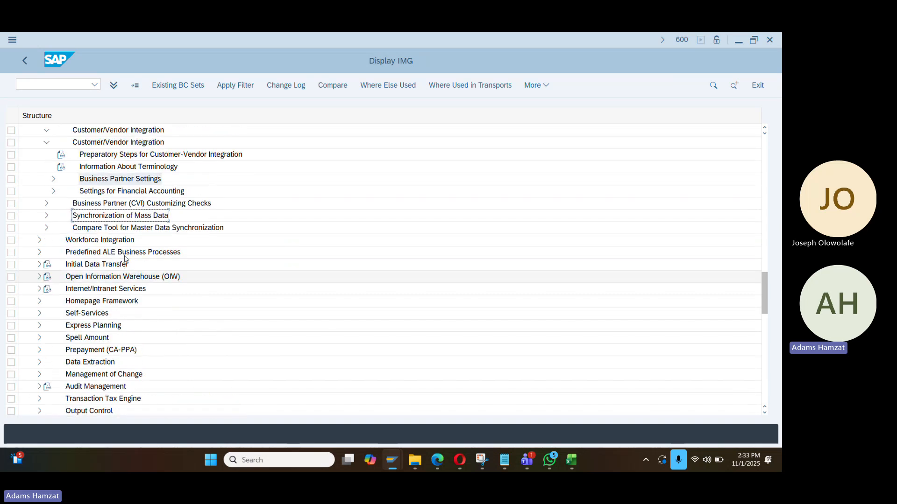
pyautogui.scroll(5, 125, 260)
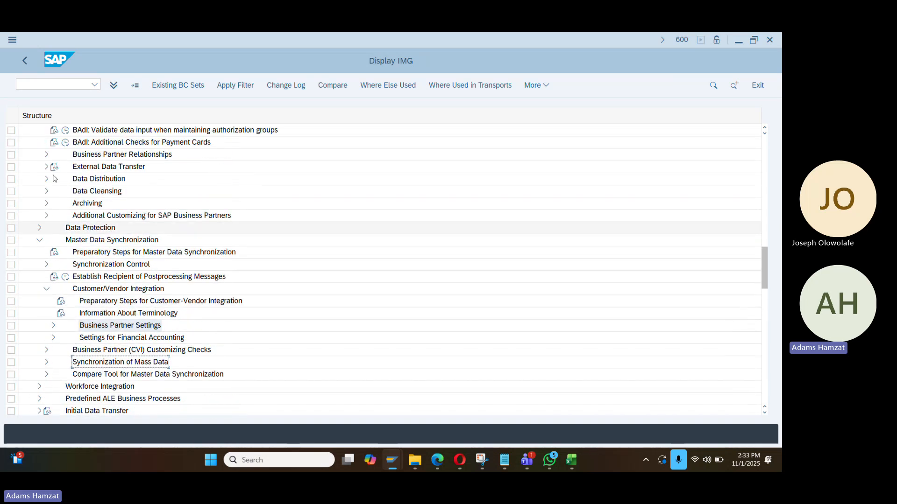
pyautogui.scroll(7, 55, 178)
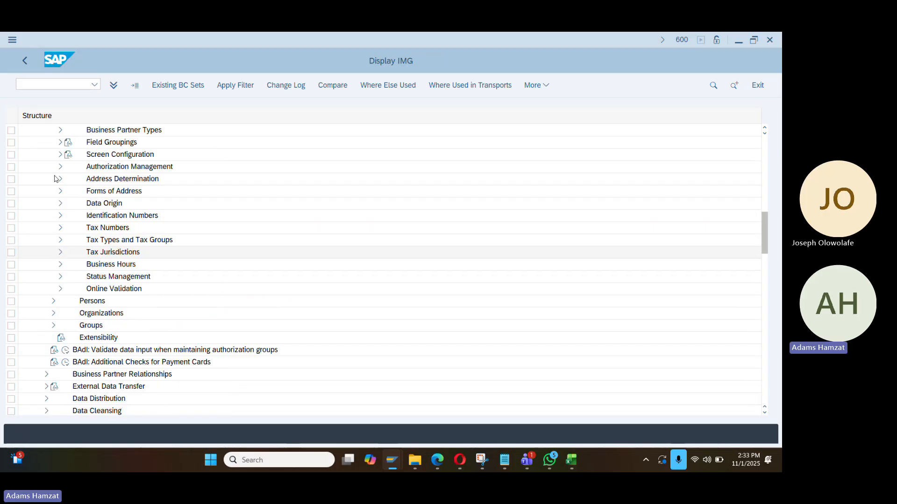
pyautogui.scroll(6, 54, 178)
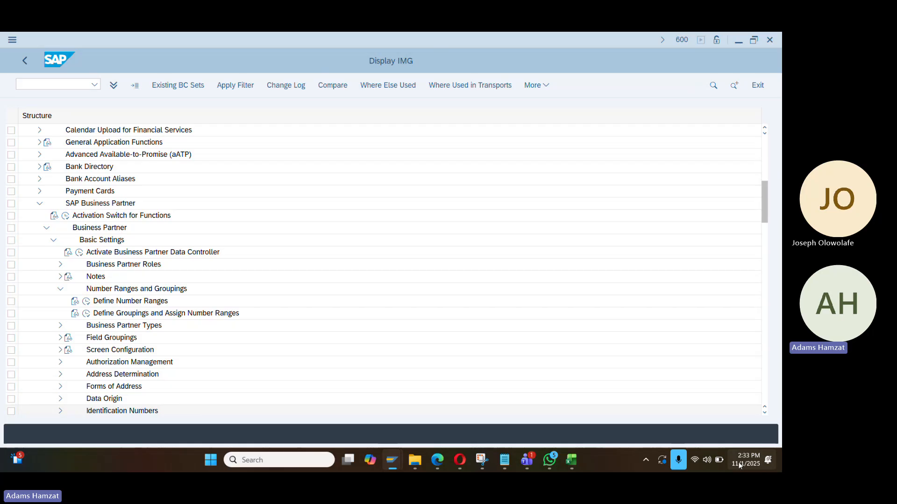
pyautogui.scroll(1, 37, 205)
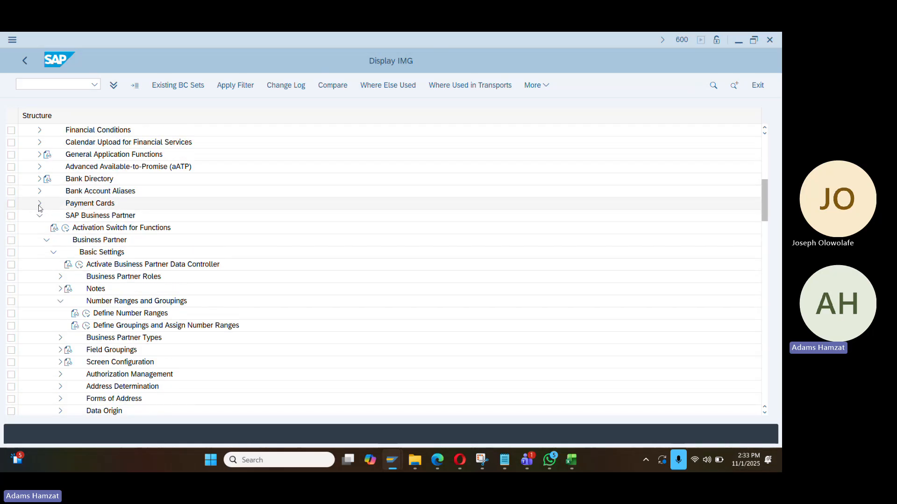
pyautogui.click(39, 203)
pyautogui.click(40, 203)
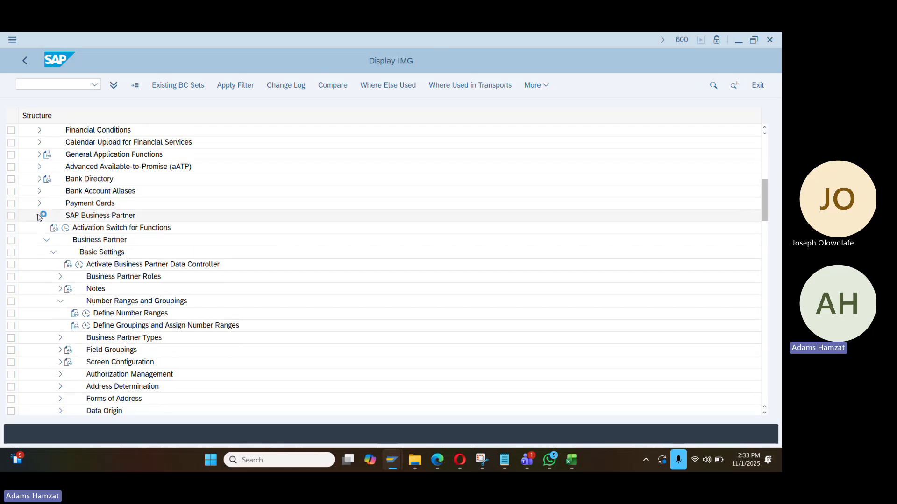
pyautogui.click(40, 215)
# Collapse Cross-Application Components and expand Financial Accounting down to Asset Accounting
pyautogui.scroll(7, 57, 241)
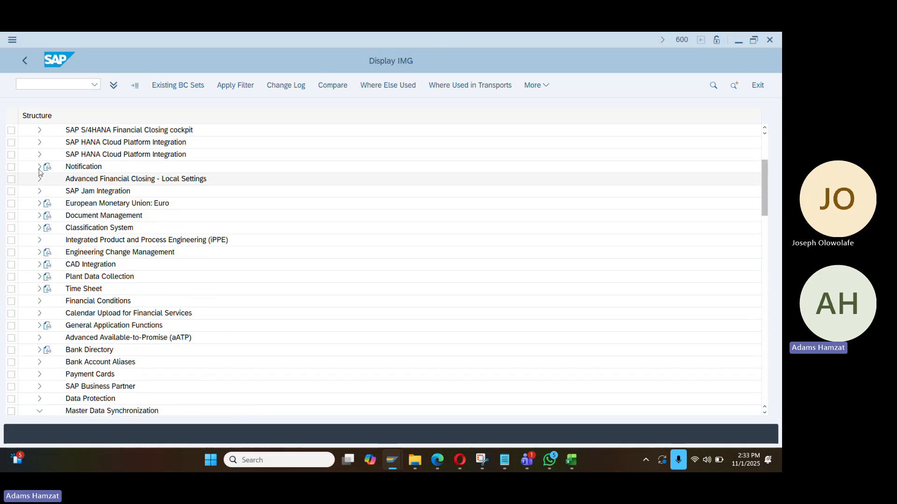
pyautogui.scroll(1, 40, 175)
pyautogui.click(32, 203)
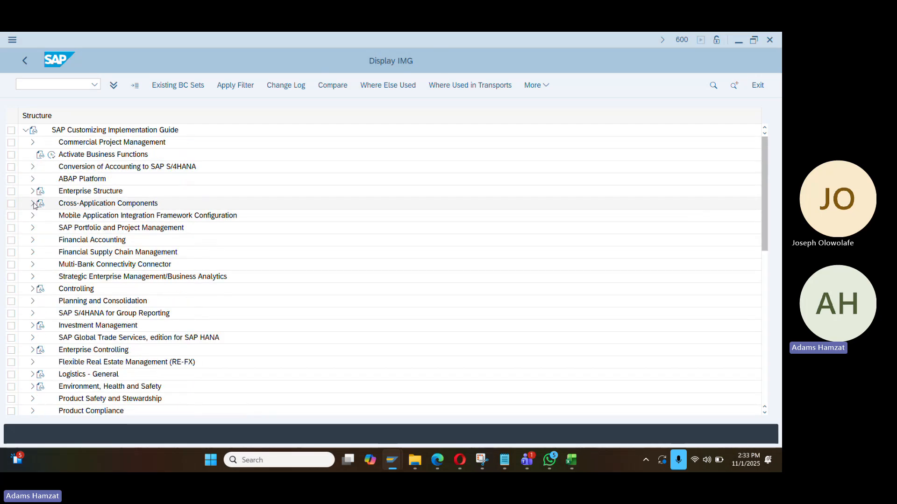
pyautogui.scroll(-4, 32, 193)
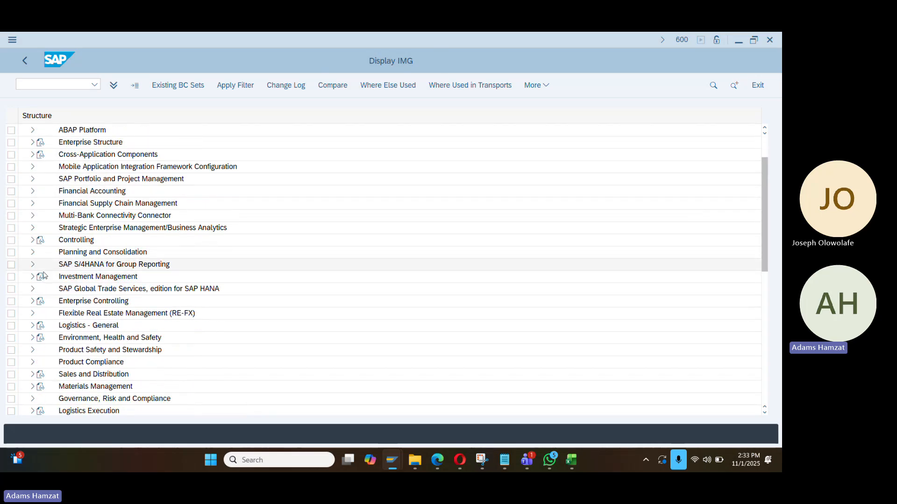
pyautogui.scroll(-1, 45, 293)
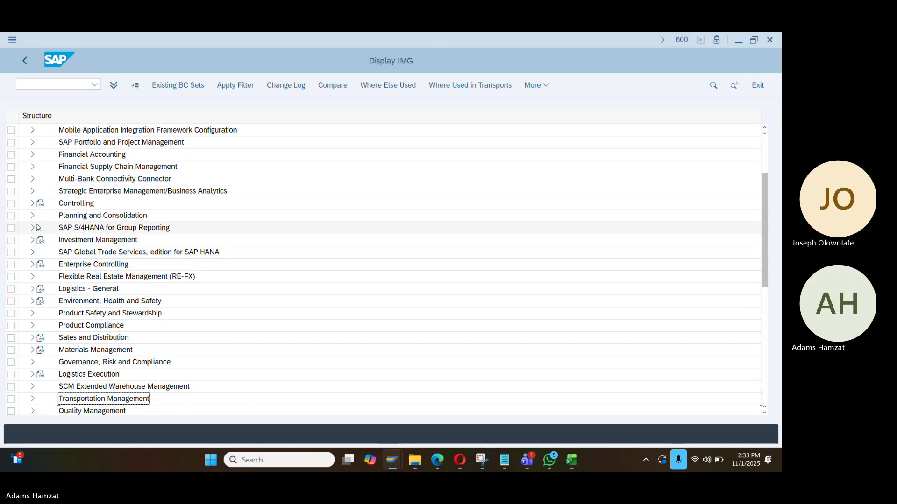
pyautogui.click(32, 154)
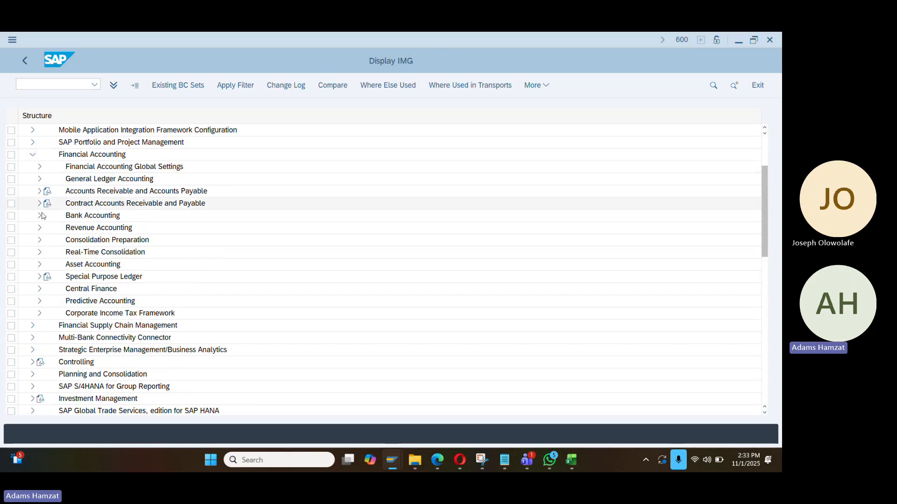
pyautogui.click(40, 265)
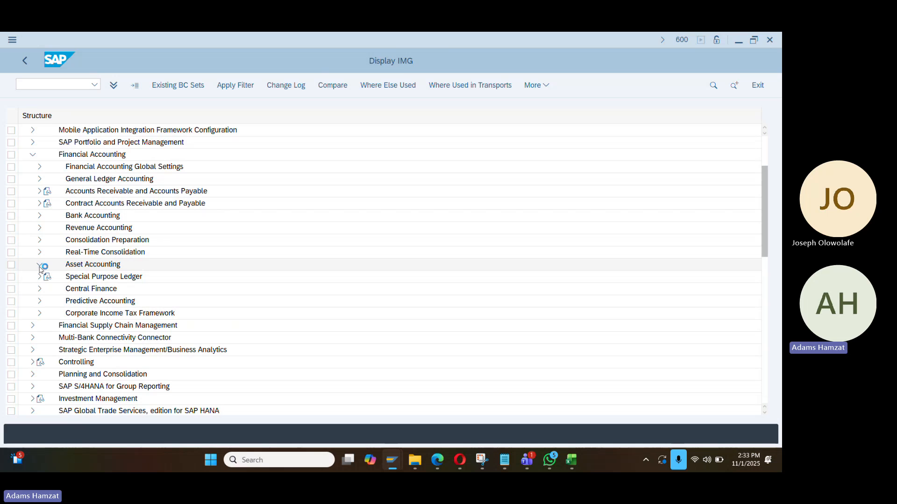
pyautogui.scroll(-2, 150, 248)
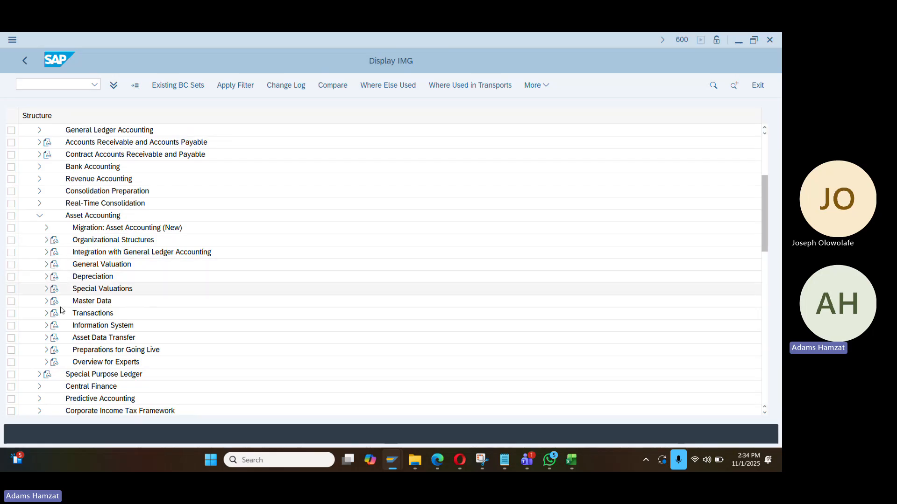
pyautogui.press('F3')
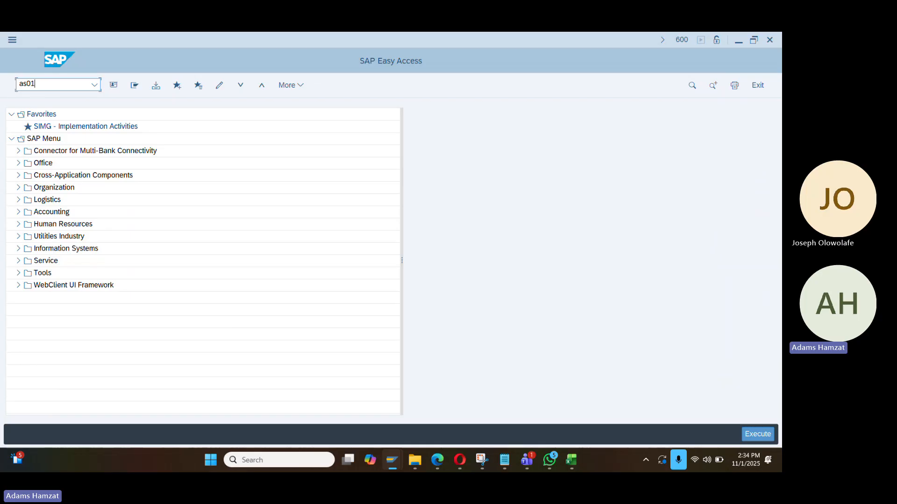
pyautogui.press('Return')
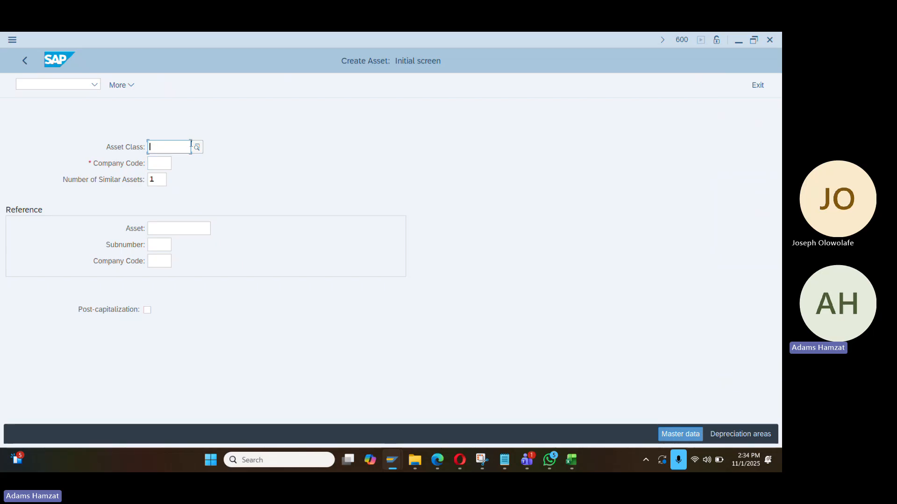
pyautogui.hotkey('alt', 'Tab')
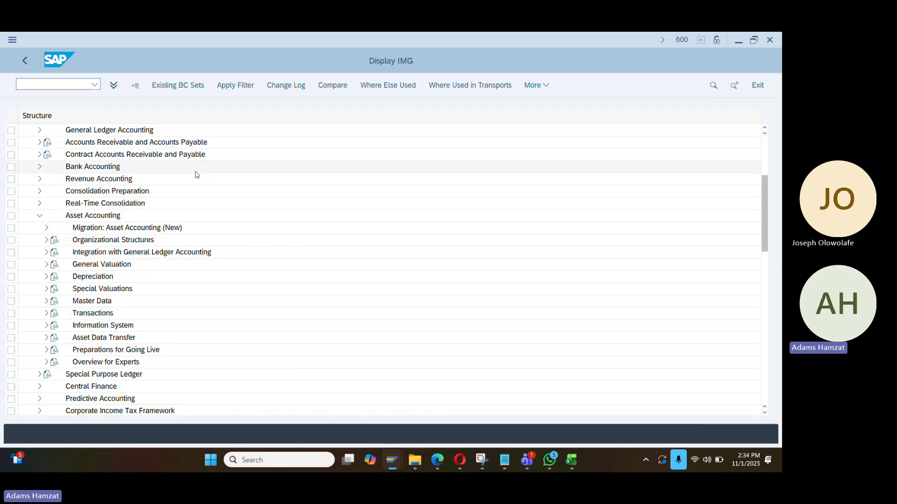
# Copy reference chart of depreciation 1991 to the new chart DA01
pyautogui.click(46, 242)
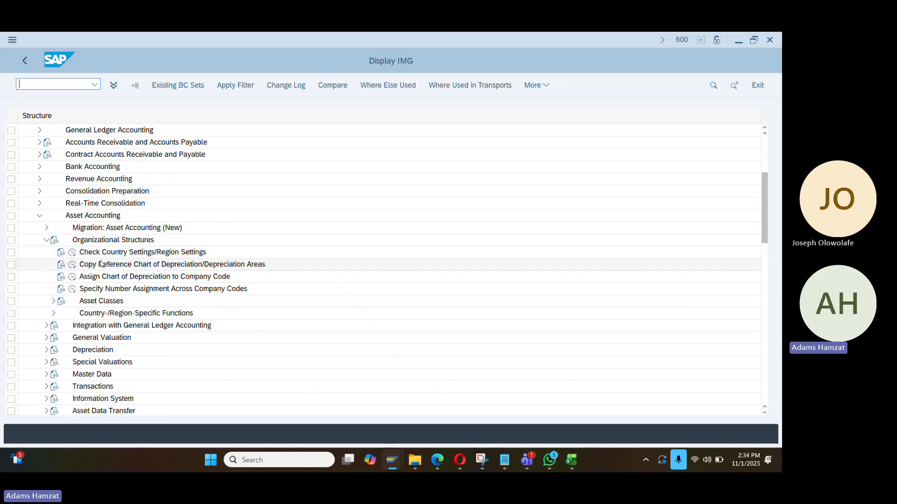
pyautogui.click(74, 266)
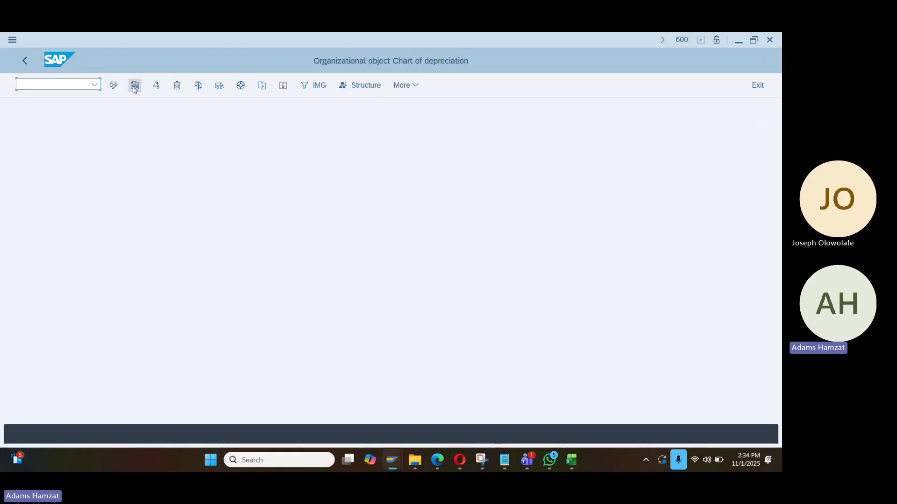
pyautogui.click(135, 87)
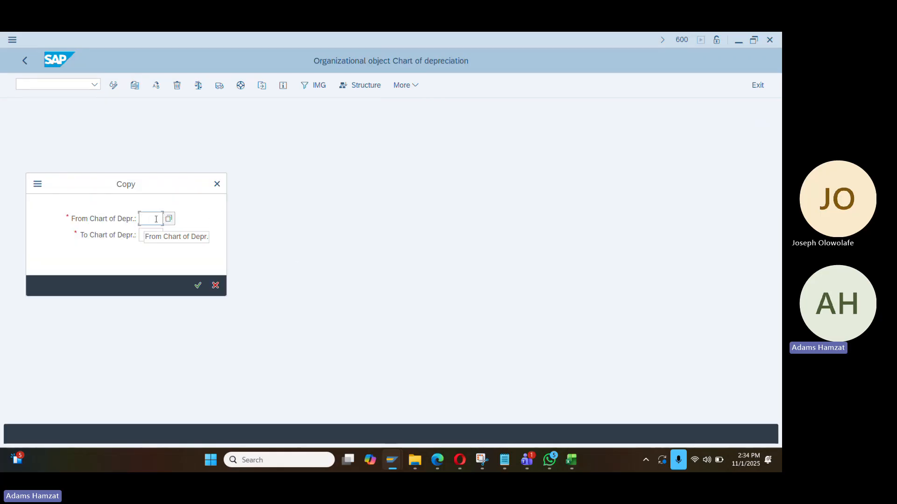
pyautogui.write('1991')
pyautogui.click(158, 235)
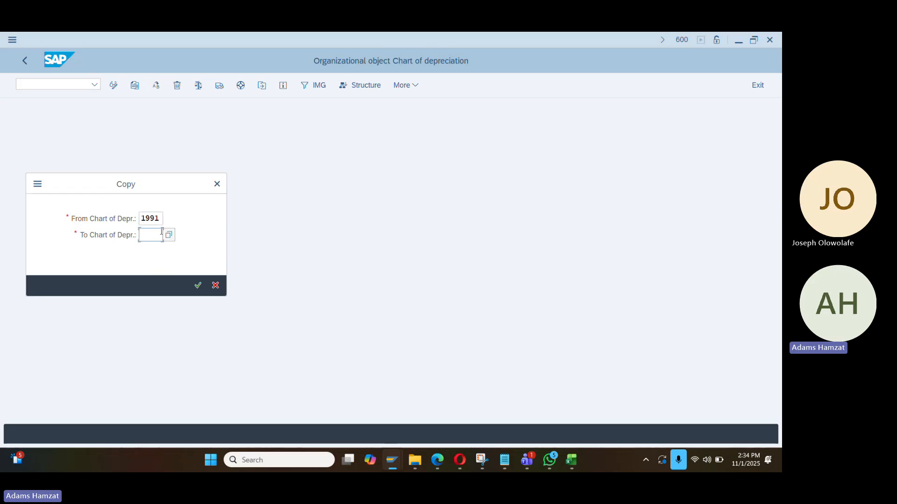
pyautogui.write('DA01')
pyautogui.click(130, 247)
pyautogui.click(198, 285)
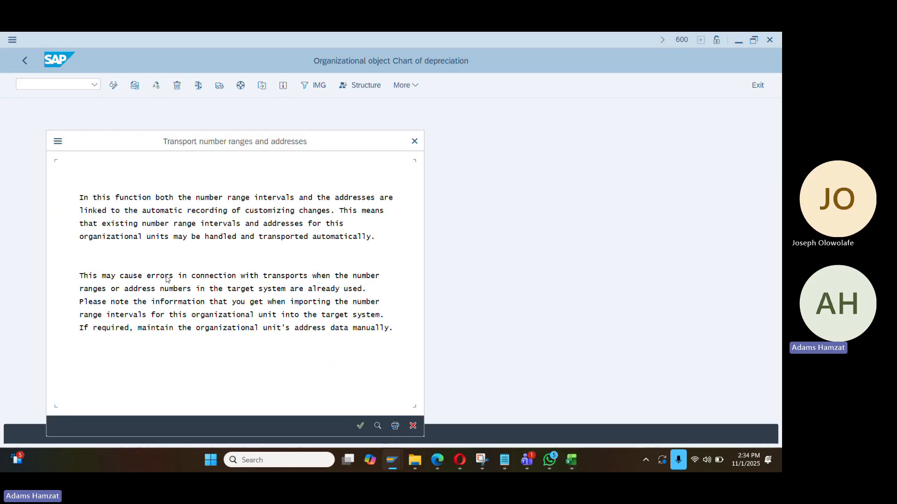
# Transport the number ranges under customizing request A4HK957801 and acknowledge the completed copy
pyautogui.press('Return')
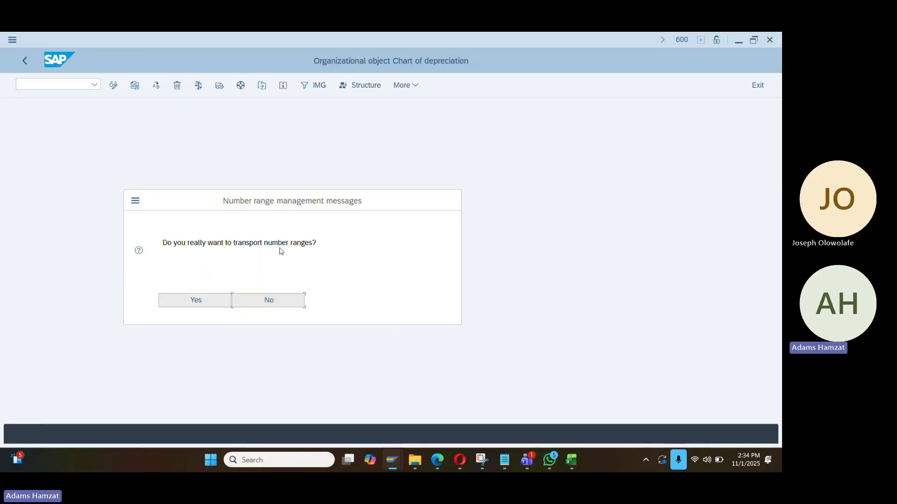
pyautogui.click(198, 306)
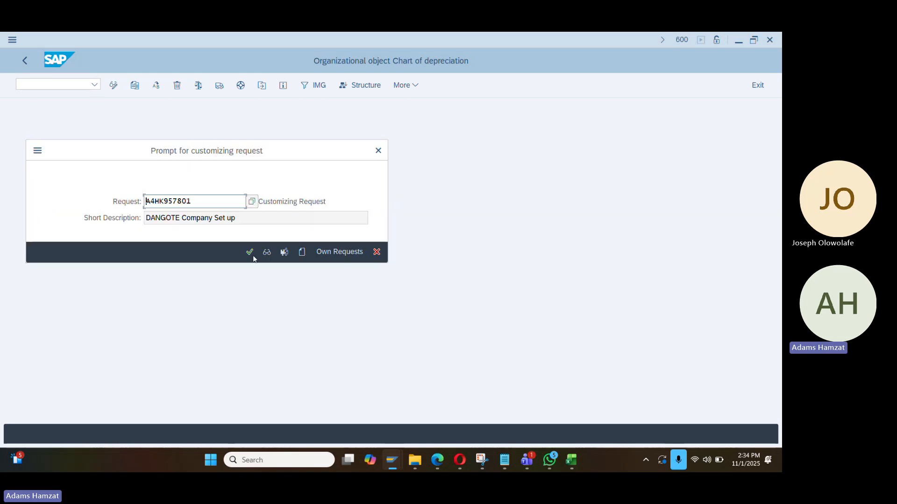
pyautogui.click(250, 253)
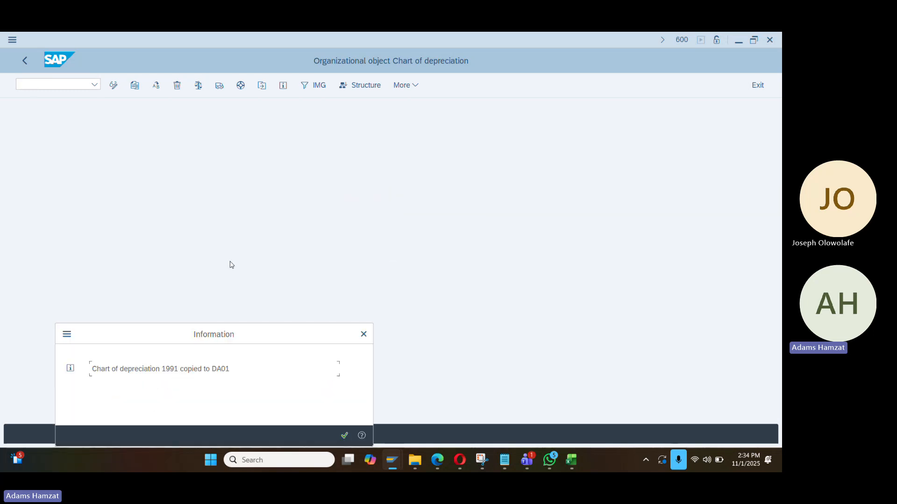
pyautogui.click(342, 438)
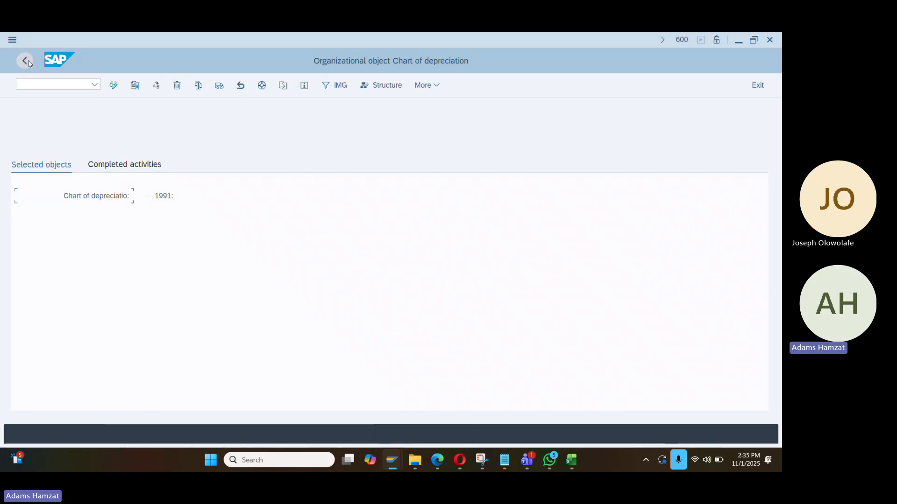
# Replace 1991 with Dangote in DA01's description and save it to the customizing request
pyautogui.click(25, 61)
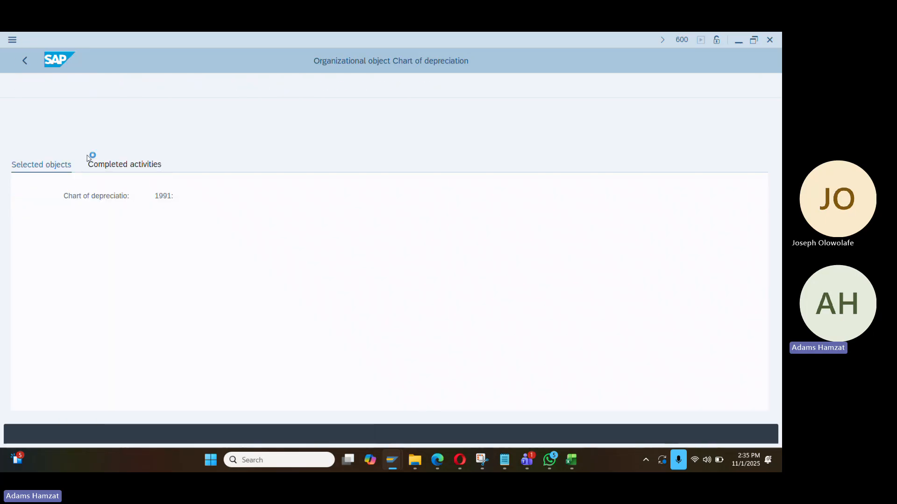
pyautogui.doubleClick(107, 139)
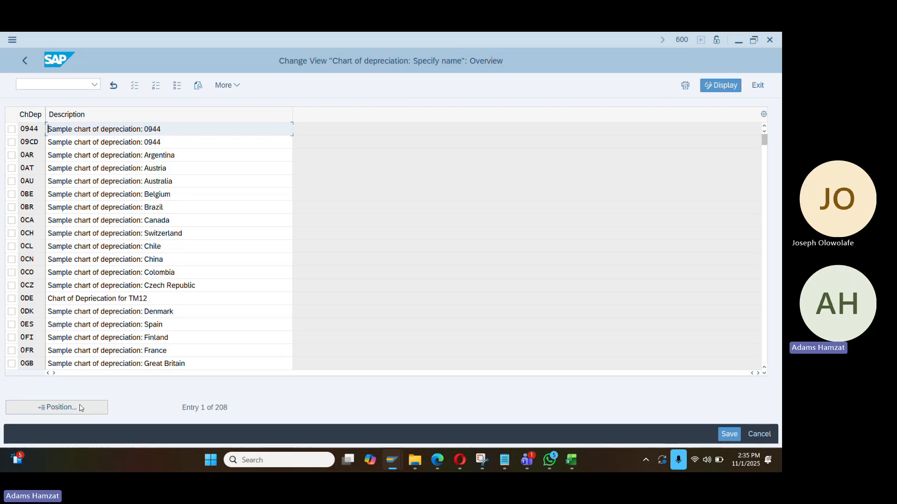
pyautogui.click(81, 408)
pyautogui.write('da01')
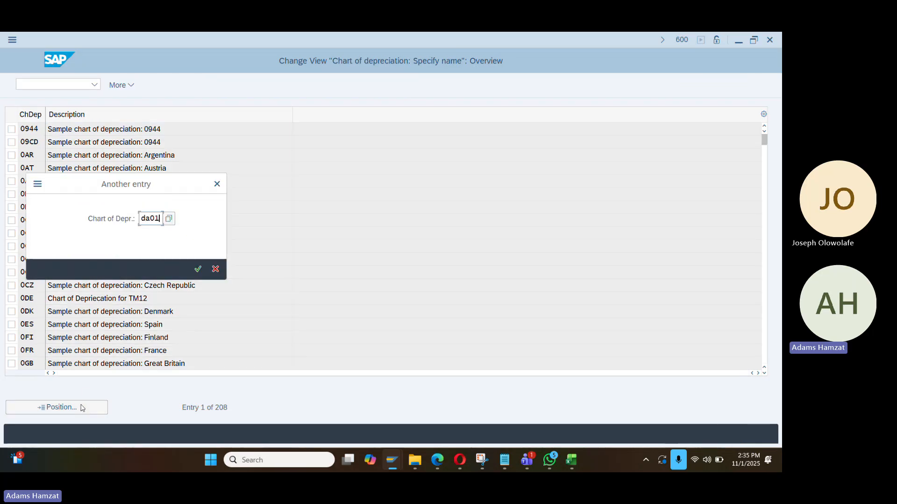
pyautogui.press('Return')
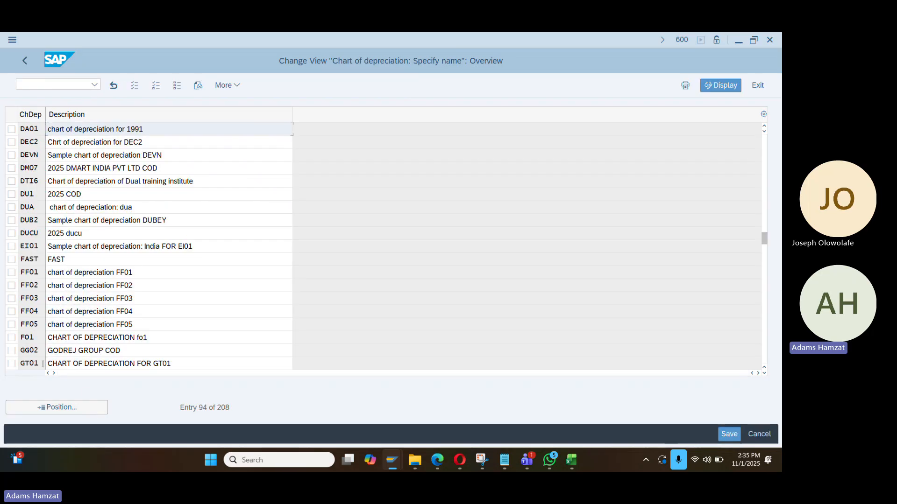
pyautogui.moveTo(128, 133); pyautogui.dragTo(160, 131)
pyautogui.write('Dangote')
pyautogui.press('Return')
pyautogui.hotkey('ctrl', 's')
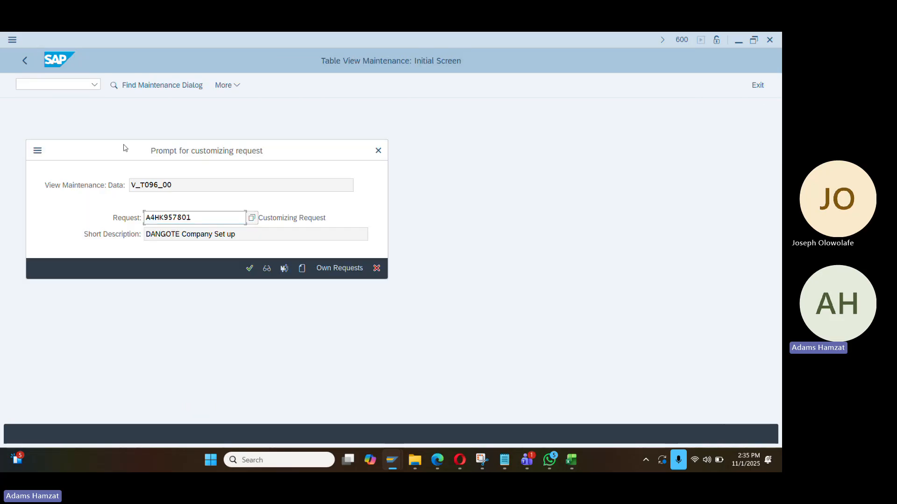
pyautogui.click(250, 268)
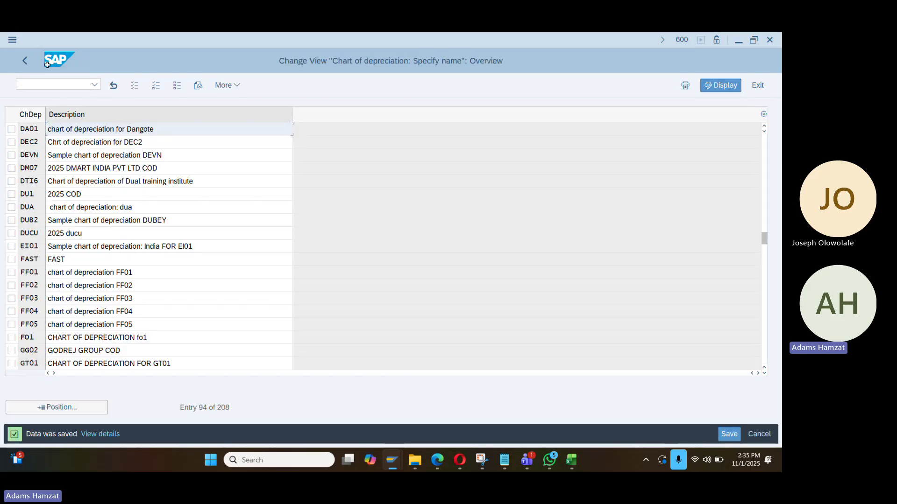
pyautogui.click(26, 61)
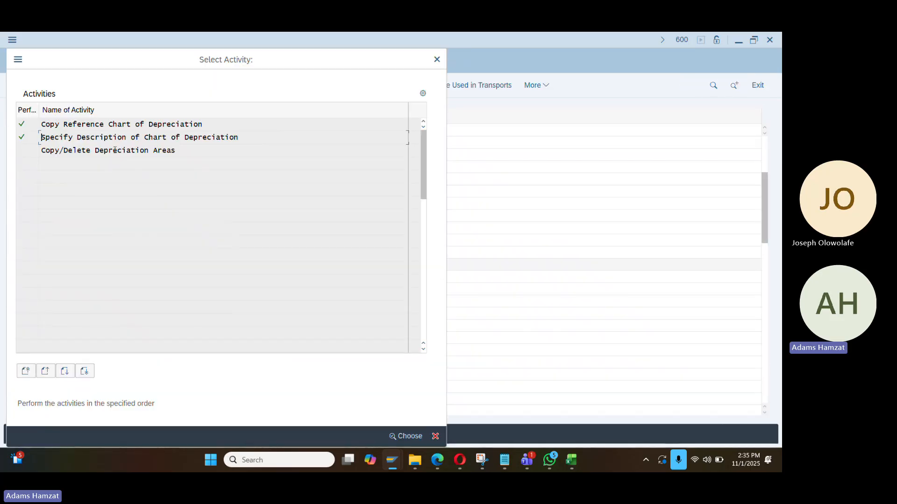
# Rename DA01's depreciation area 1 to 'Book depreciation Dangote', save it, and return to the IMG
pyautogui.doubleClick(115, 150)
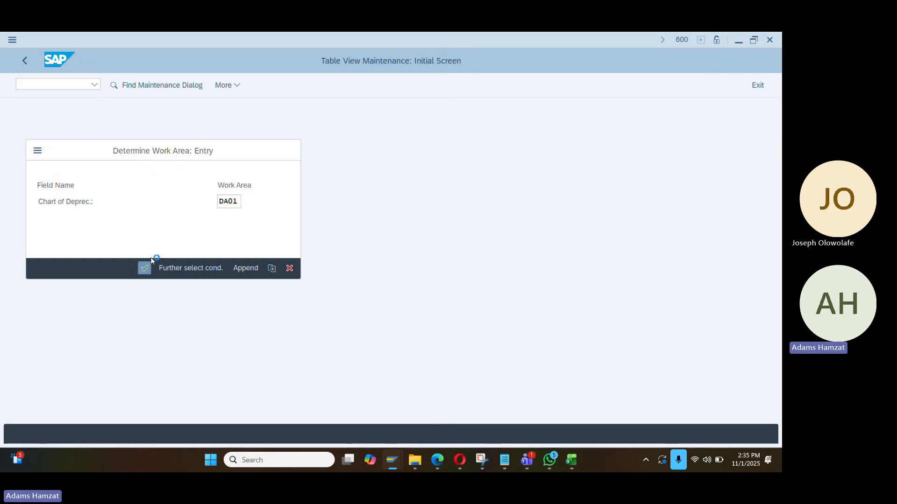
pyautogui.click(148, 265)
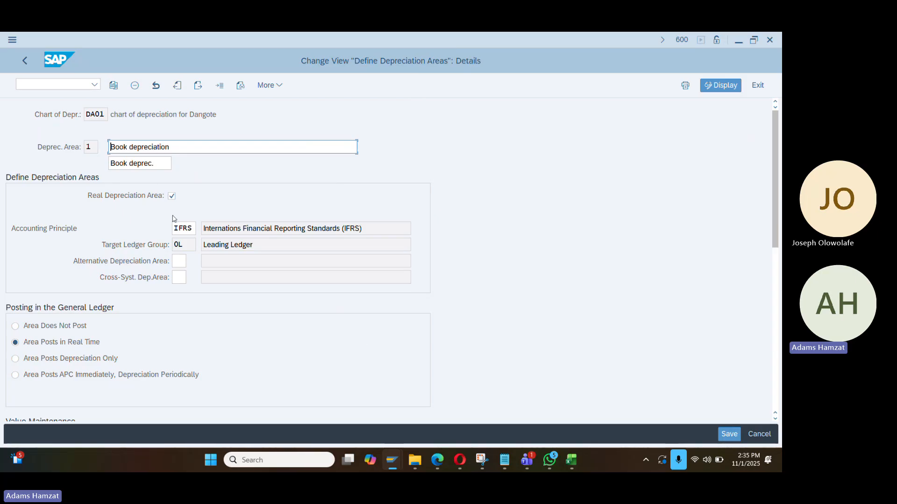
pyautogui.write('Dangote')
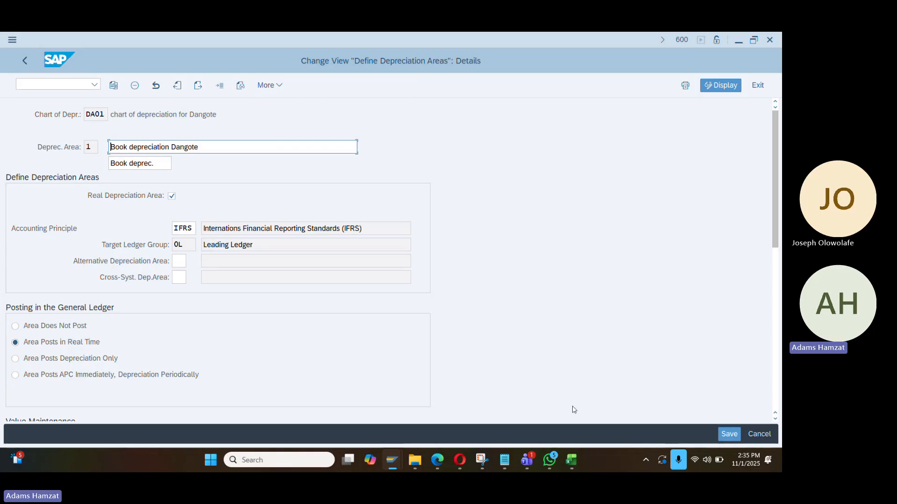
pyautogui.click(721, 433)
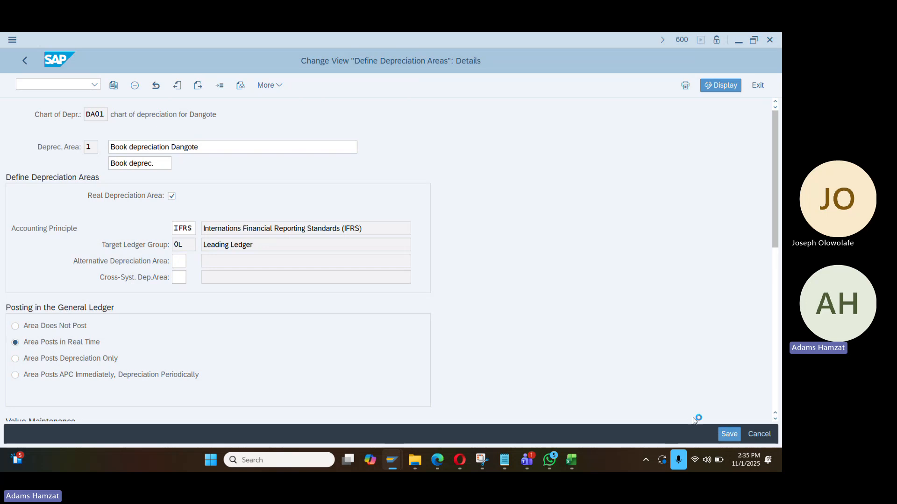
pyautogui.click(249, 269)
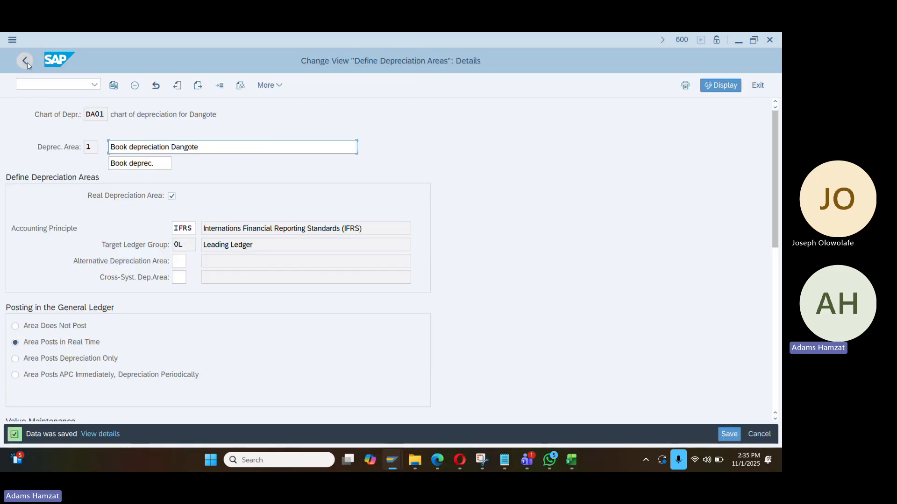
pyautogui.click(25, 61)
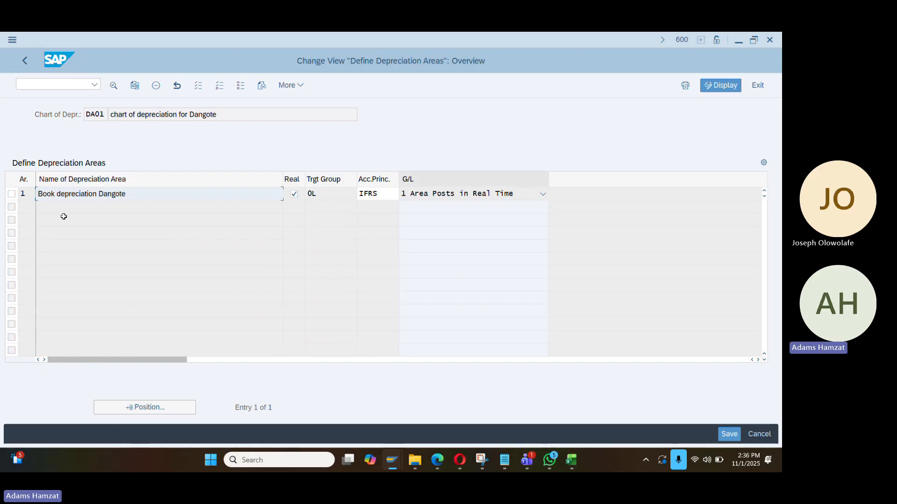
pyautogui.click(27, 60)
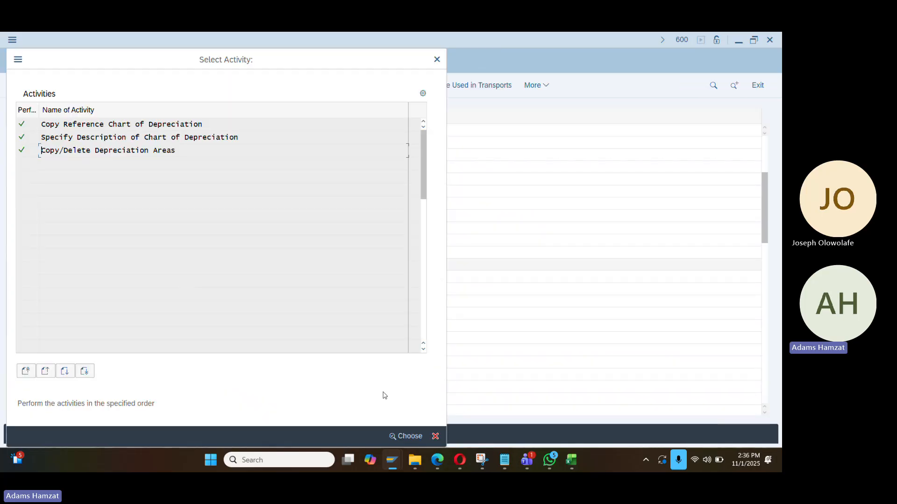
pyautogui.click(437, 60)
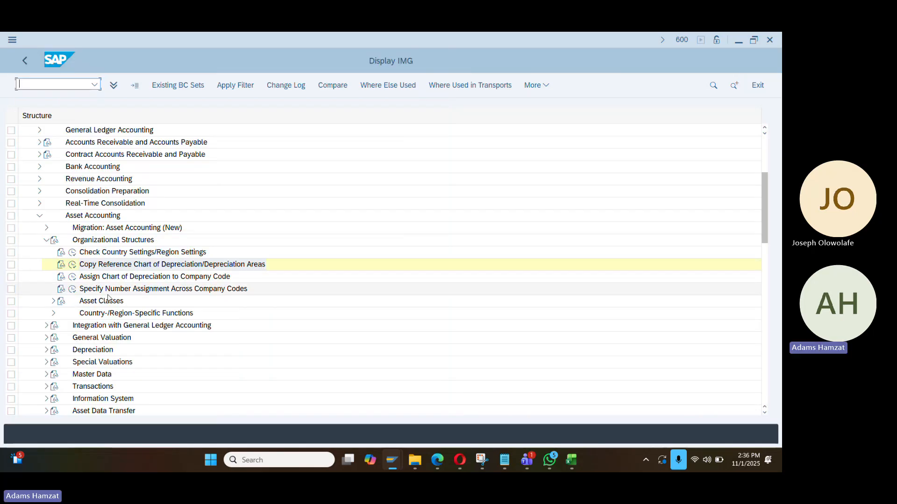
# Enter chart of depreciation DA01 for company code DA01 and save the assignment
pyautogui.click(72, 278)
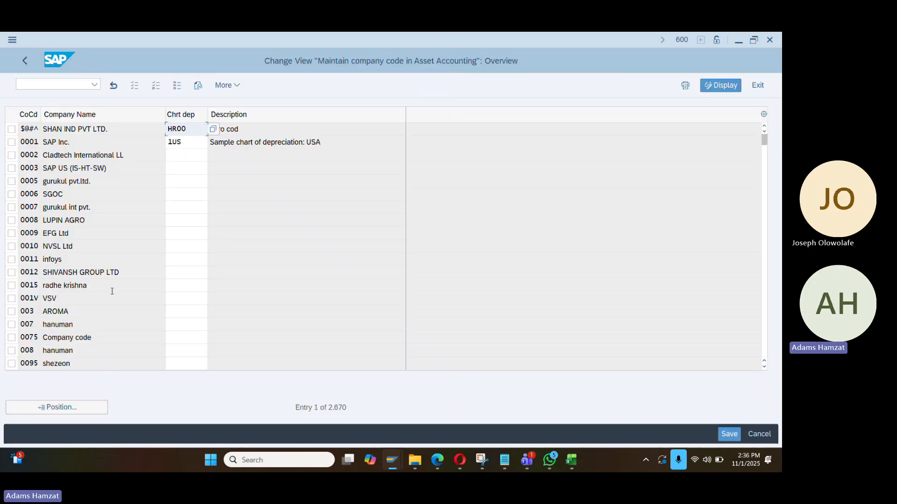
pyautogui.click(95, 407)
pyautogui.press('Down')
pyautogui.press('Return')
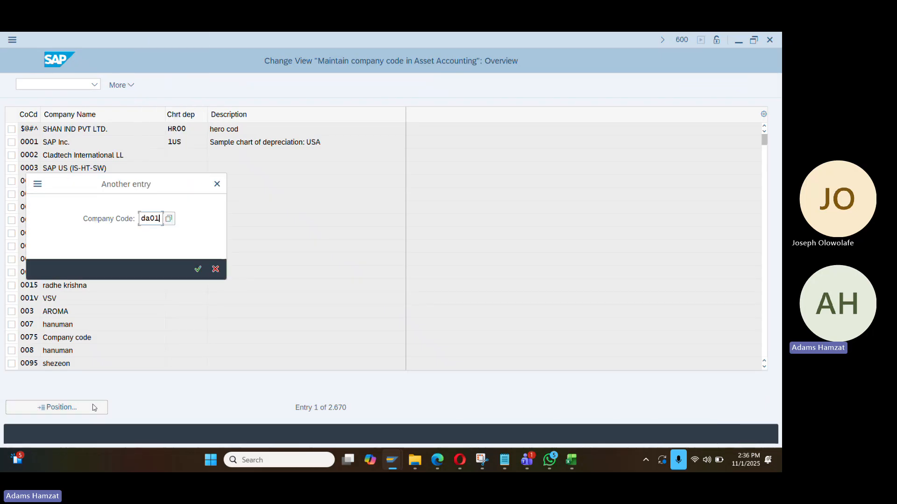
pyautogui.press('Return')
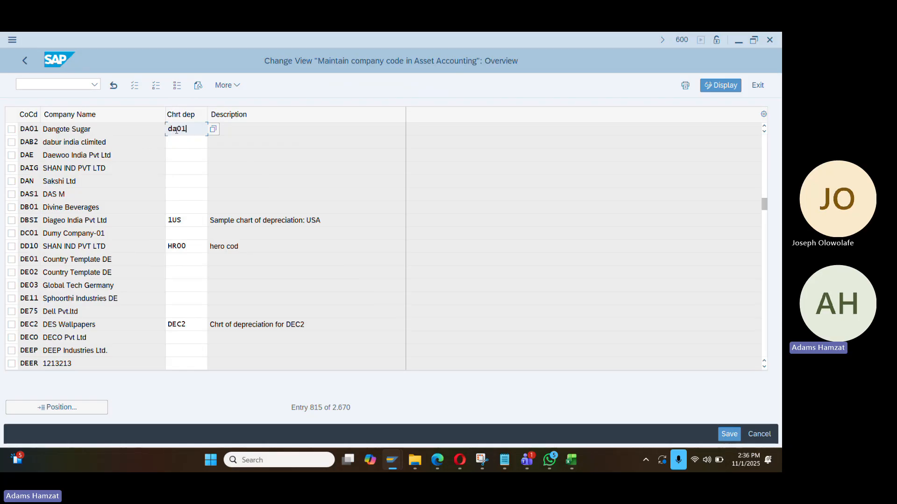
pyautogui.write('da01')
pyautogui.press('Return')
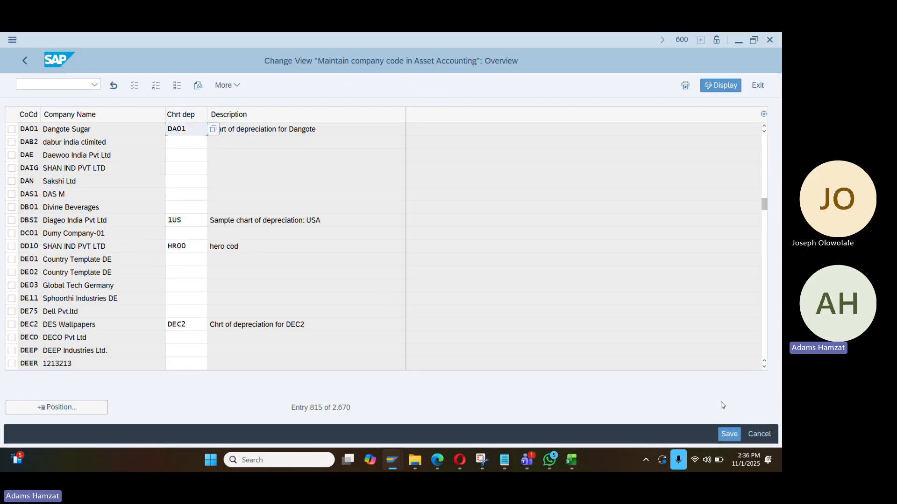
pyautogui.click(729, 434)
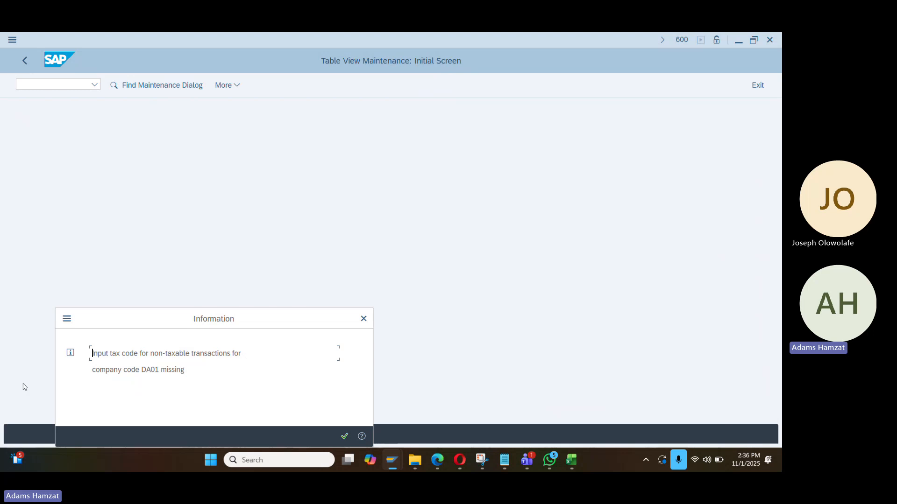
# Dismiss the missing input tax code notice, leave the table answering No, and switch SAP windows
pyautogui.press('Return')
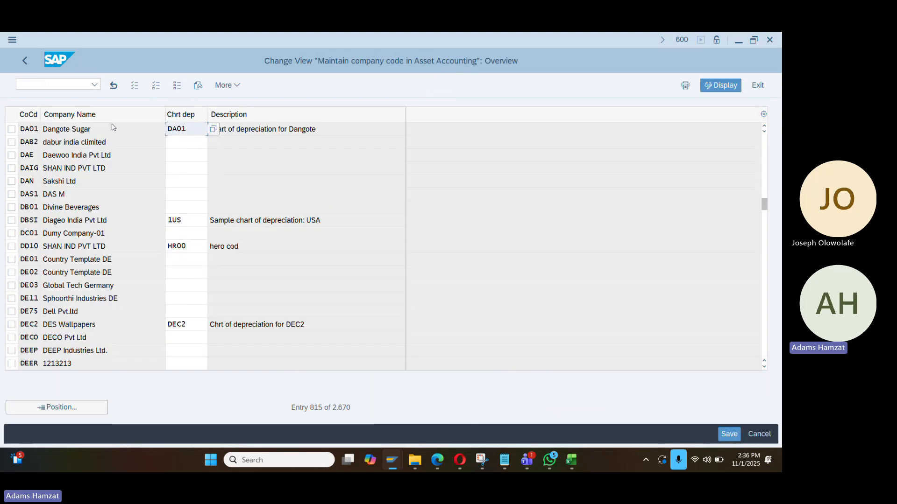
pyautogui.press('Return')
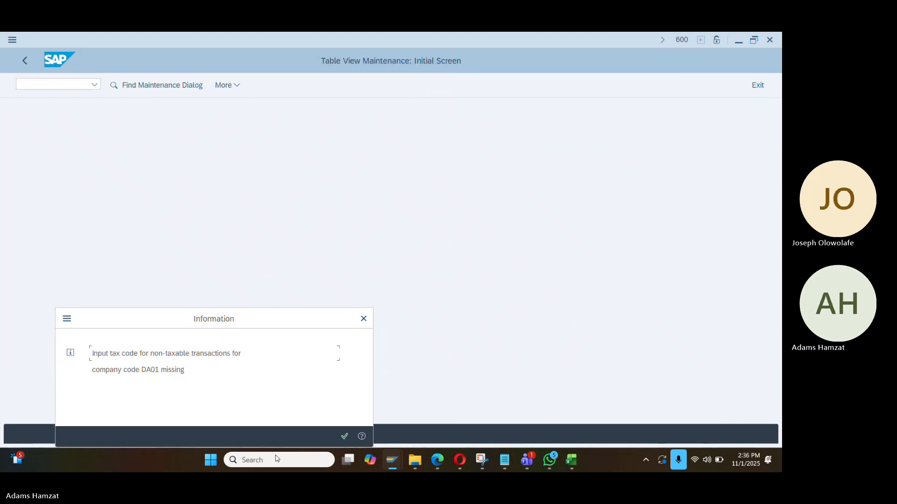
pyautogui.click(362, 436)
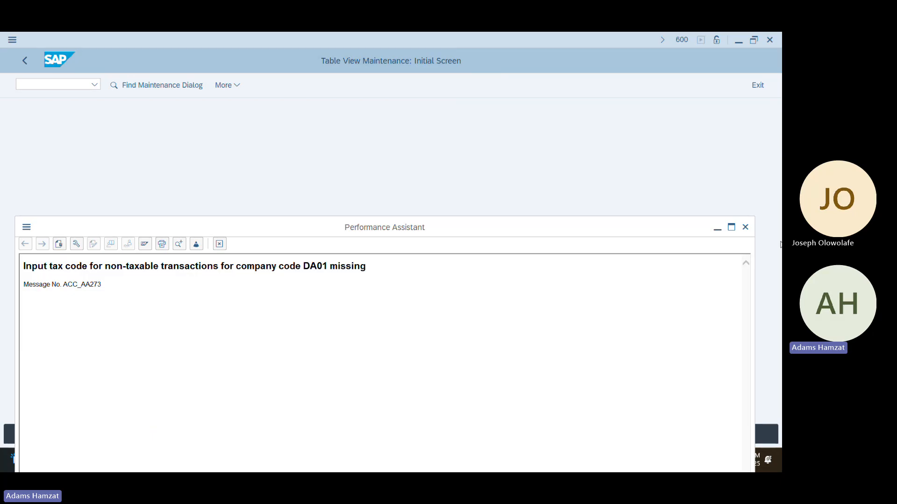
pyautogui.click(745, 227)
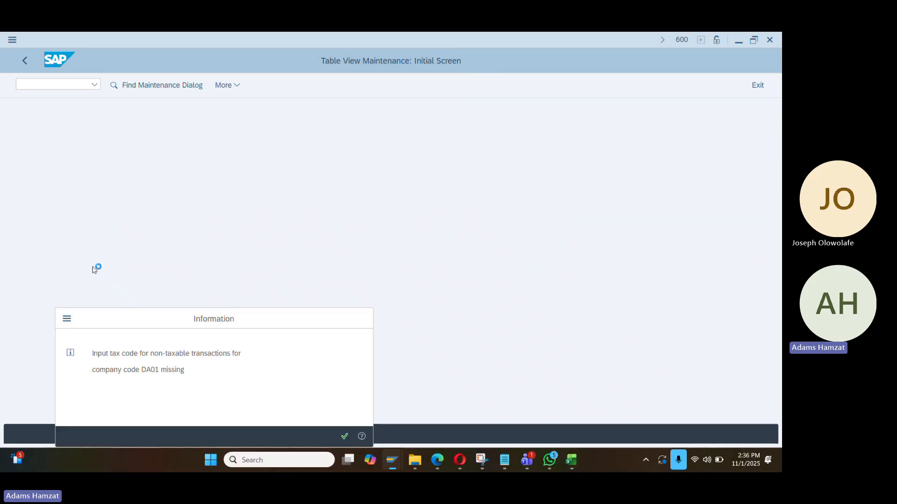
pyautogui.click(344, 436)
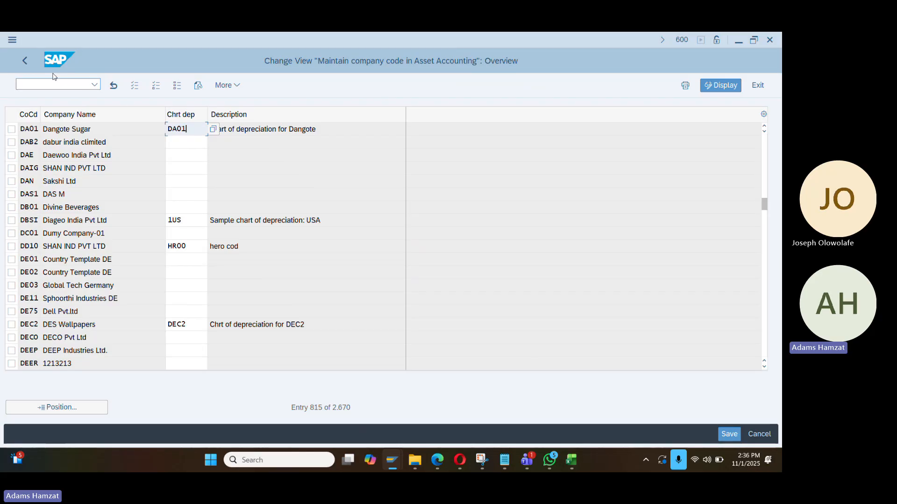
pyautogui.click(25, 60)
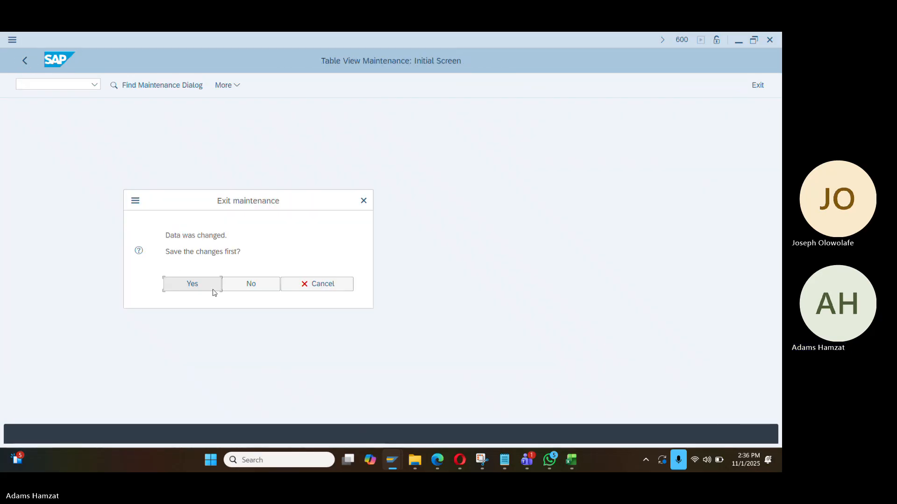
pyautogui.click(241, 285)
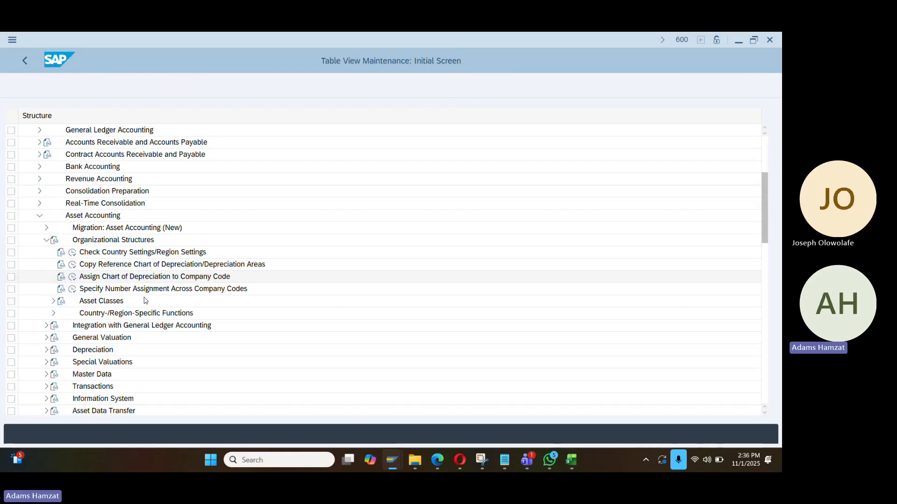
pyautogui.hotkey('alt', 'Tab')
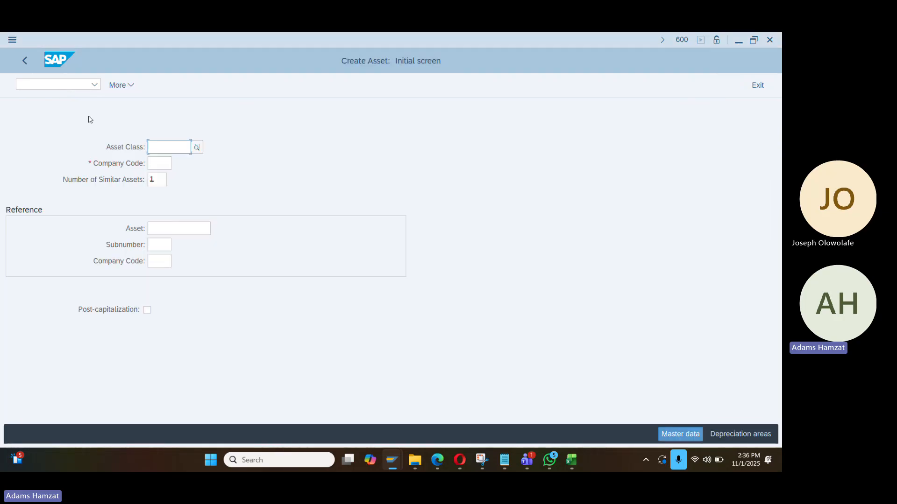
# Open the customizing guide with /nsimg in the Create Asset session
pyautogui.click(75, 83)
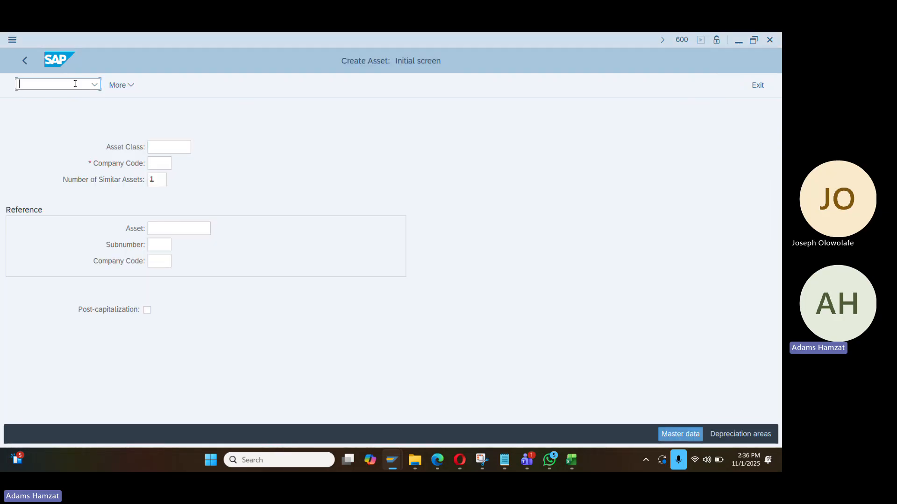
pyautogui.write('/')
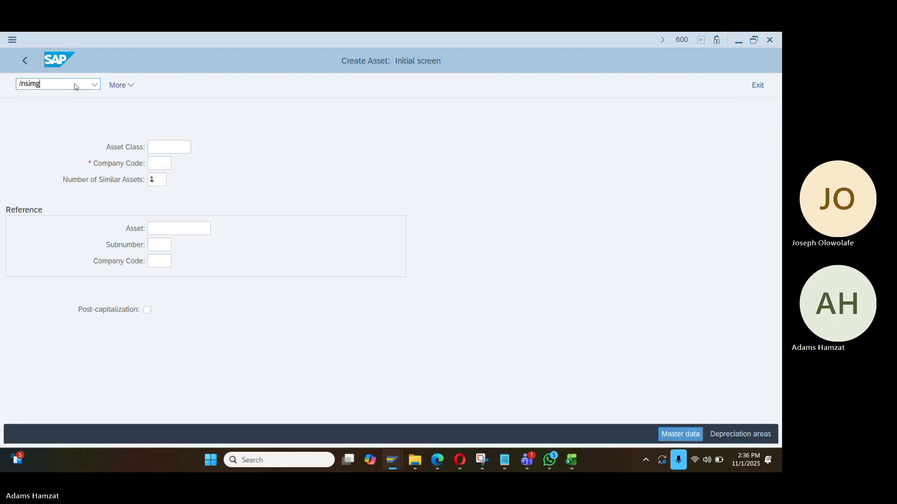
pyautogui.write('nsimg')
pyautogui.press('Return')
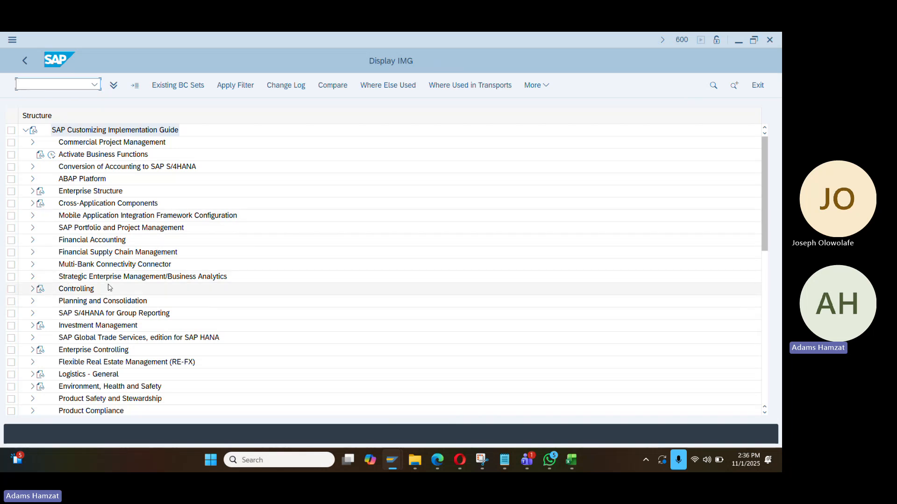
# Under Financial Accounting Global Settings > Tax on Sales/Purchases > Posting, run Assign Tax Codes for Non-Taxable Transactions
pyautogui.scroll(-1, 108, 288)
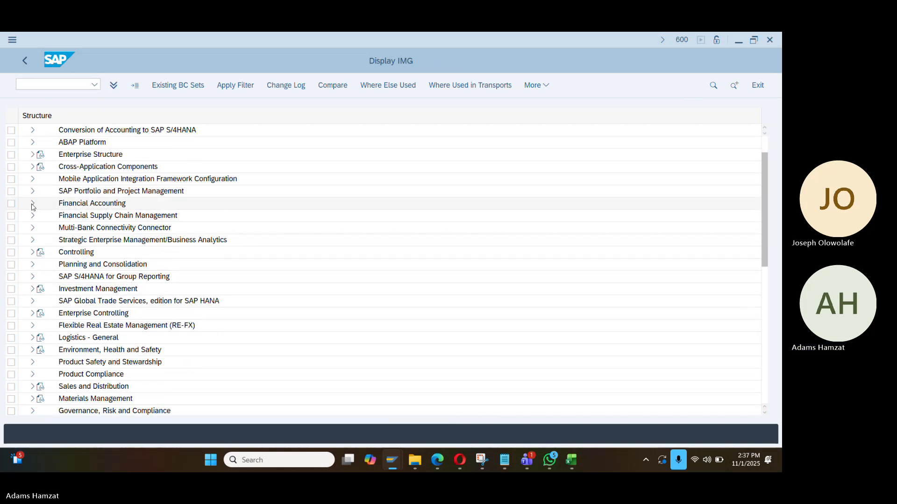
pyautogui.click(33, 204)
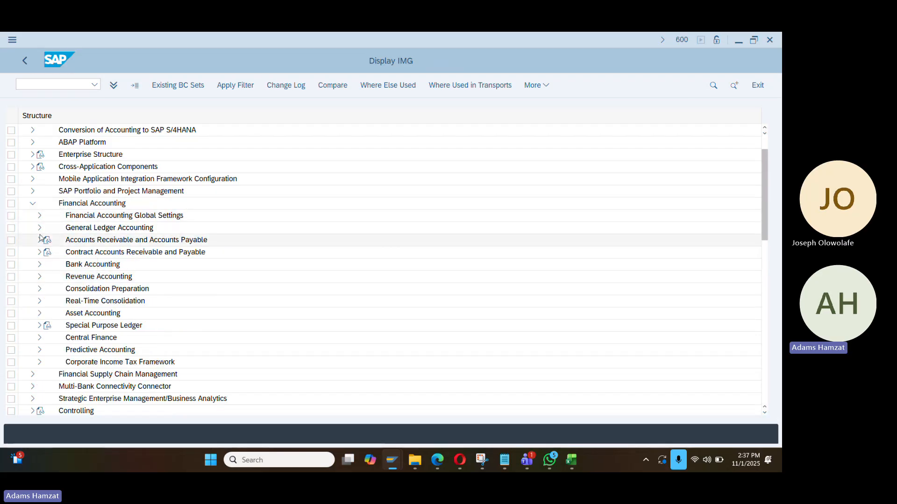
pyautogui.click(39, 215)
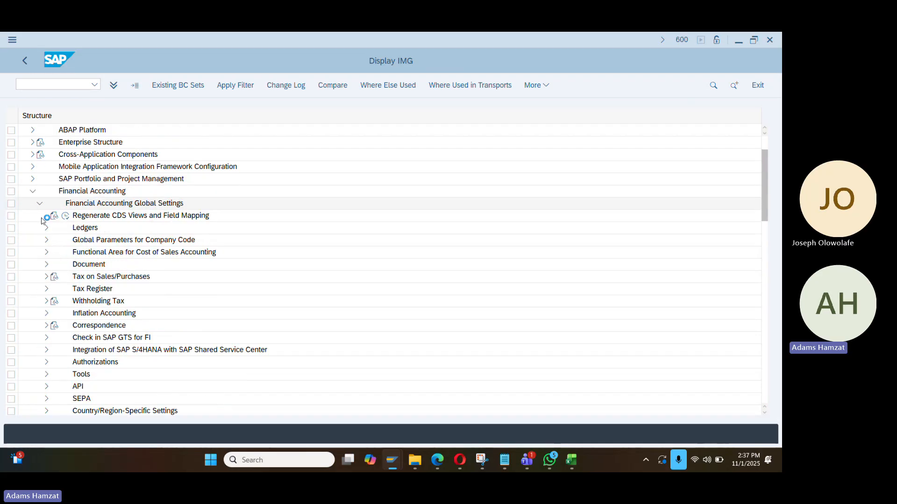
pyautogui.click(47, 277)
pyautogui.scroll(-1, 131, 293)
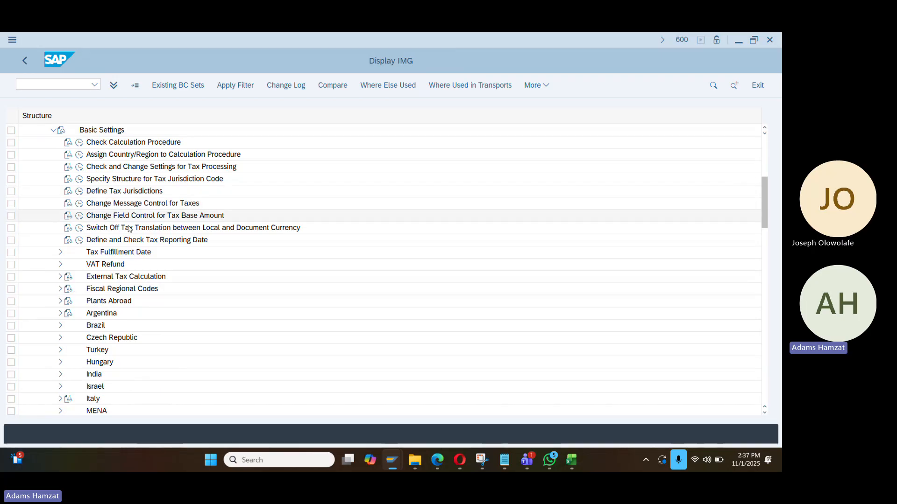
pyautogui.scroll(1, 127, 253)
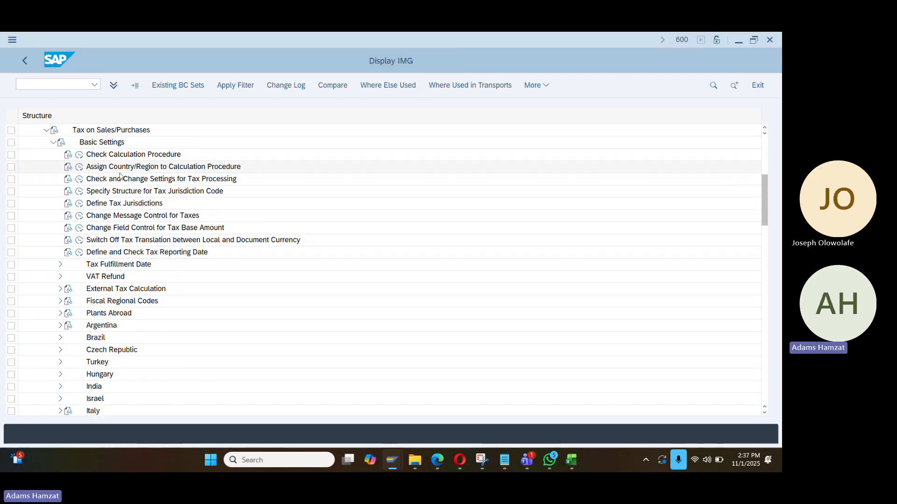
pyautogui.click(53, 142)
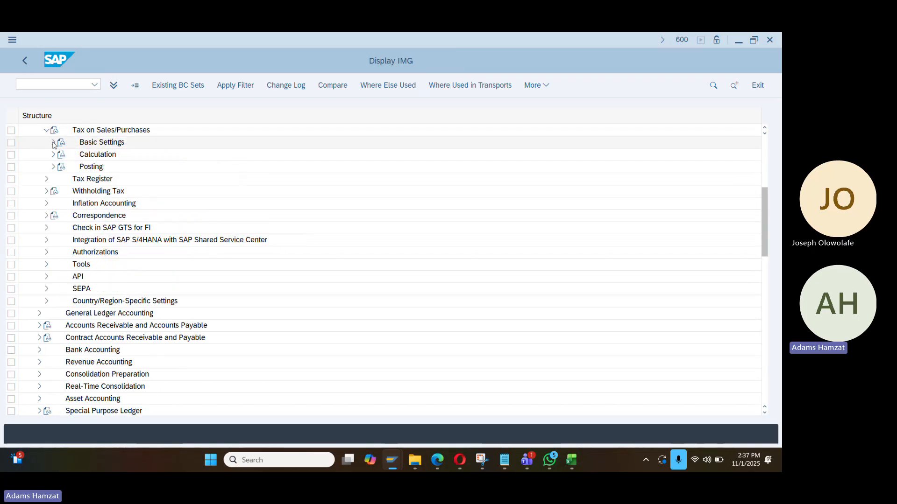
pyautogui.click(54, 167)
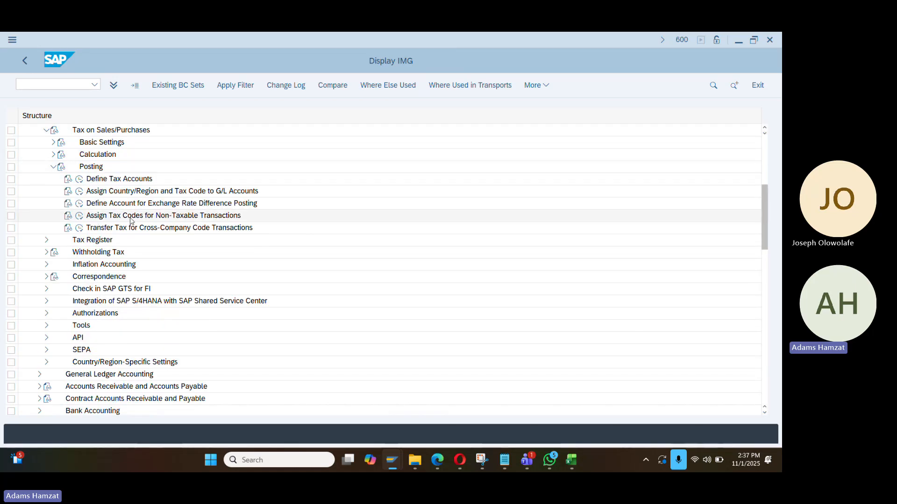
pyautogui.click(81, 217)
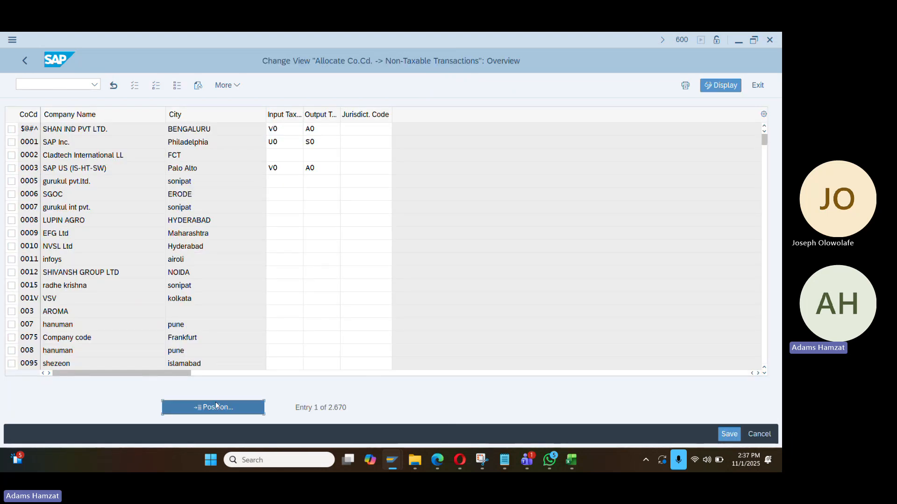
# Position to company code DA01 and choose input tax code I0 and output tax code 00
pyautogui.click(217, 407)
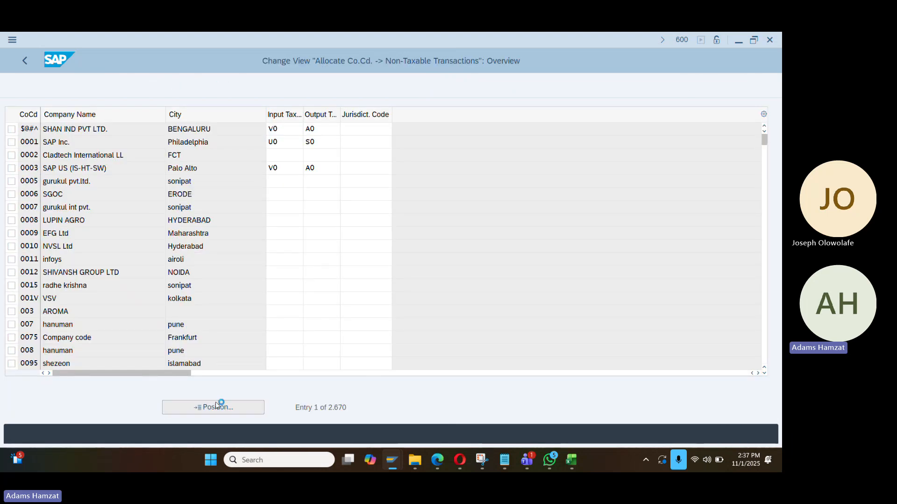
pyautogui.write('DA01')
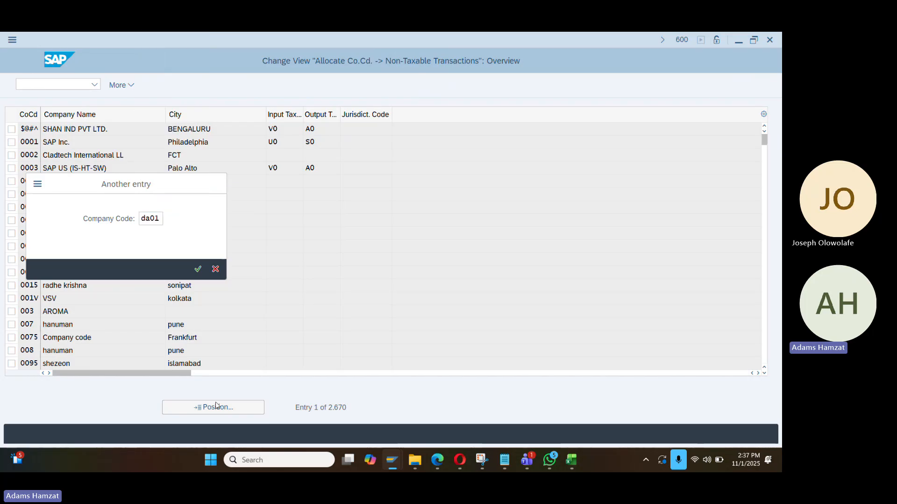
pyautogui.press('Return')
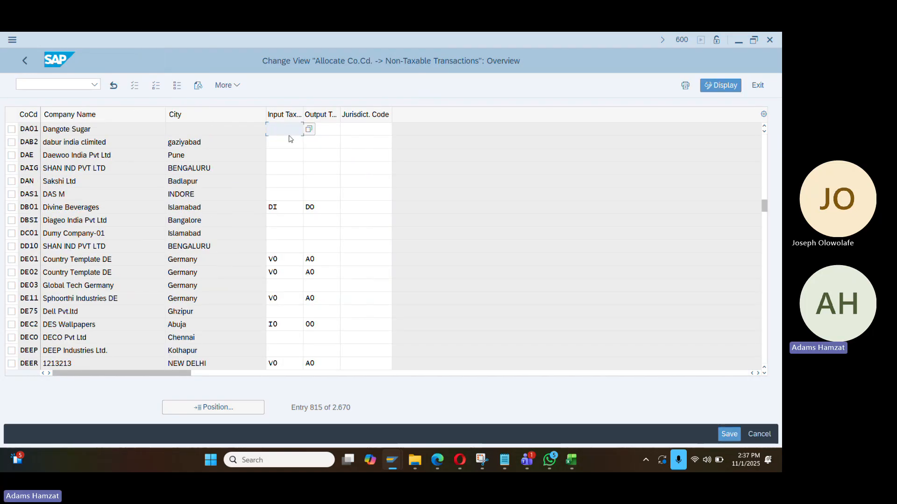
pyautogui.click(309, 130)
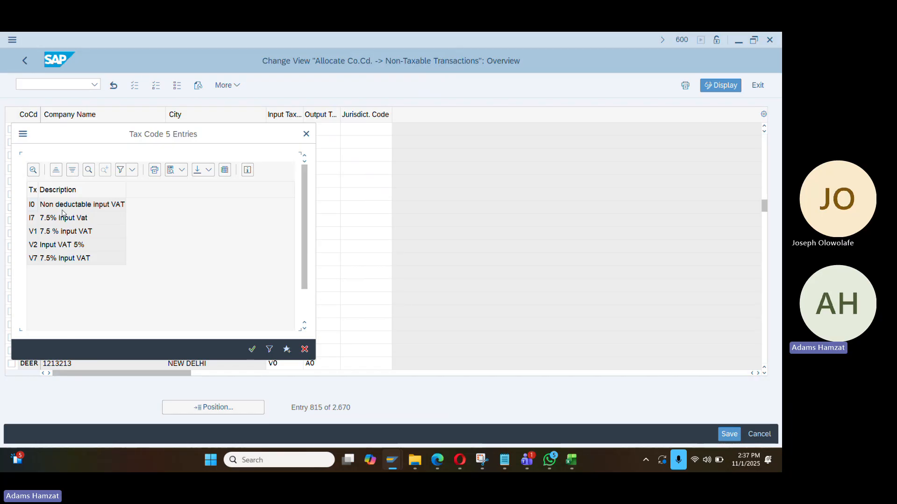
pyautogui.click(327, 131)
pyautogui.write('o0')
pyautogui.press('Return')
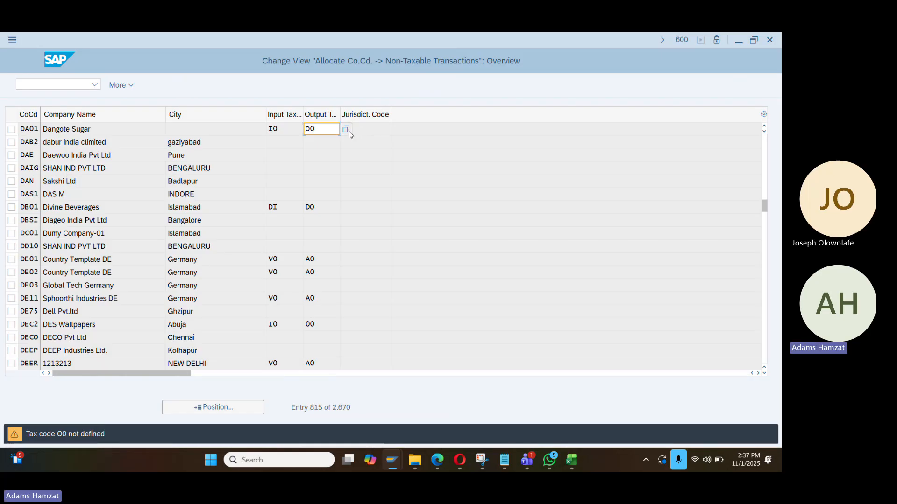
pyautogui.click(347, 130)
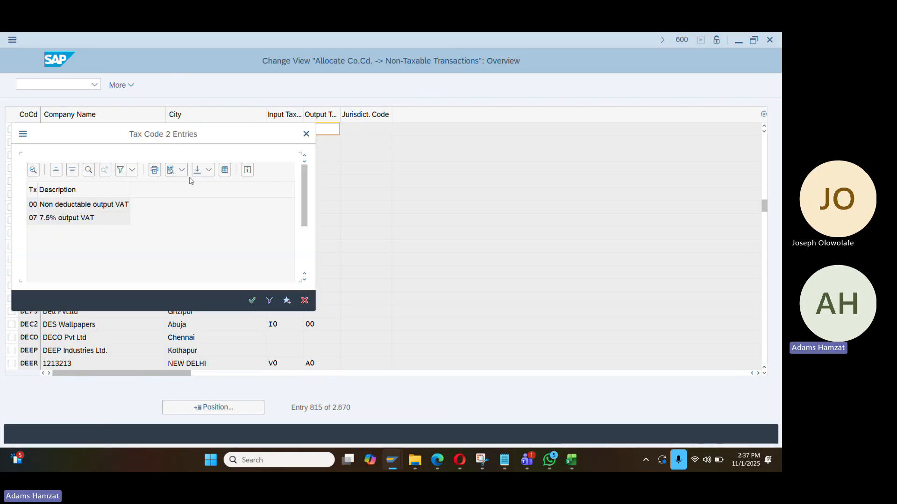
pyautogui.doubleClick(73, 209)
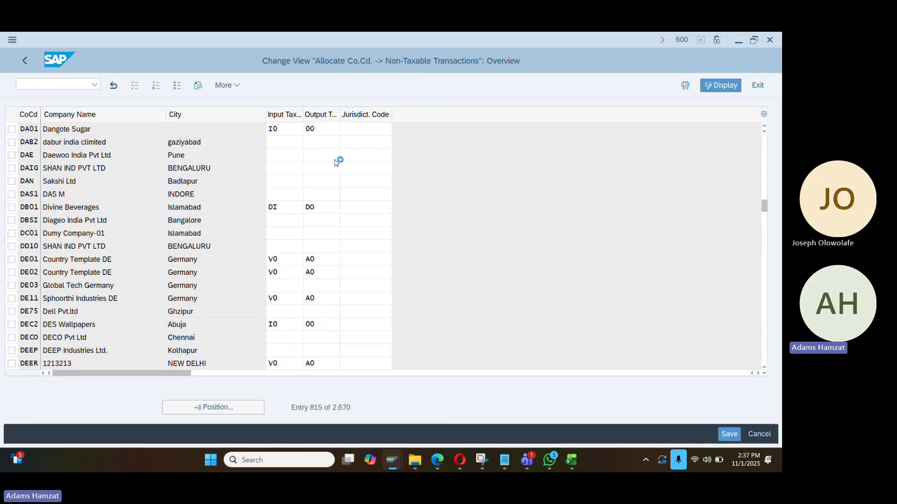
# Save the tax code assignment to the customizing request and switch back to the Display IMG
pyautogui.hotkey('ctrl', 's')
pyautogui.press('Return')
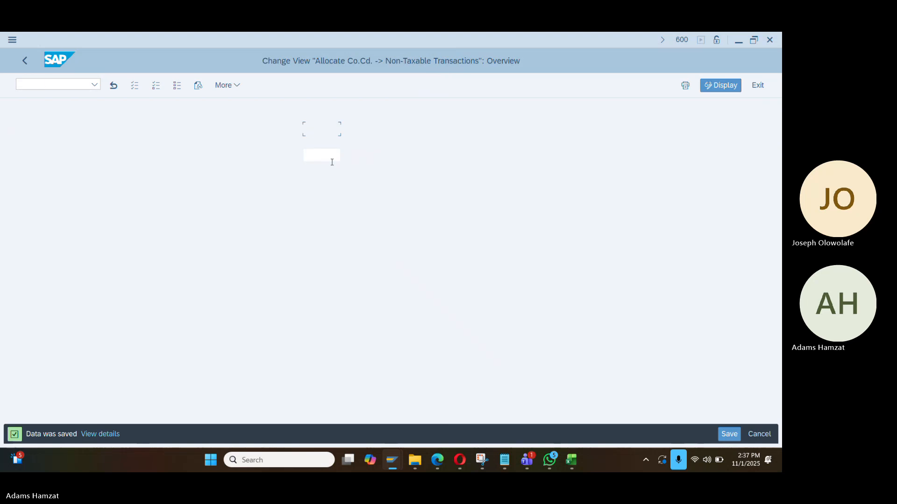
pyautogui.hotkey('alt', 'Tab')
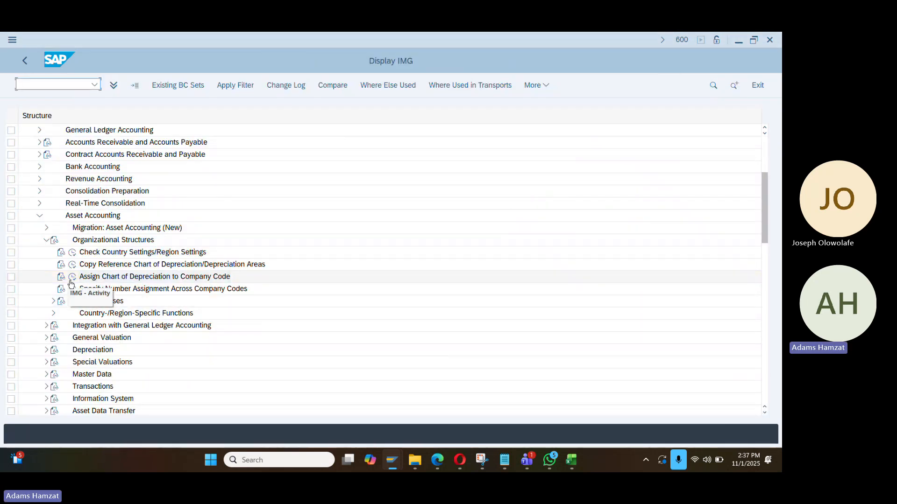
# Decline the Locked Data prompt, back out of the non-taxable tax code table, and return to Display IMG
pyautogui.click(72, 279)
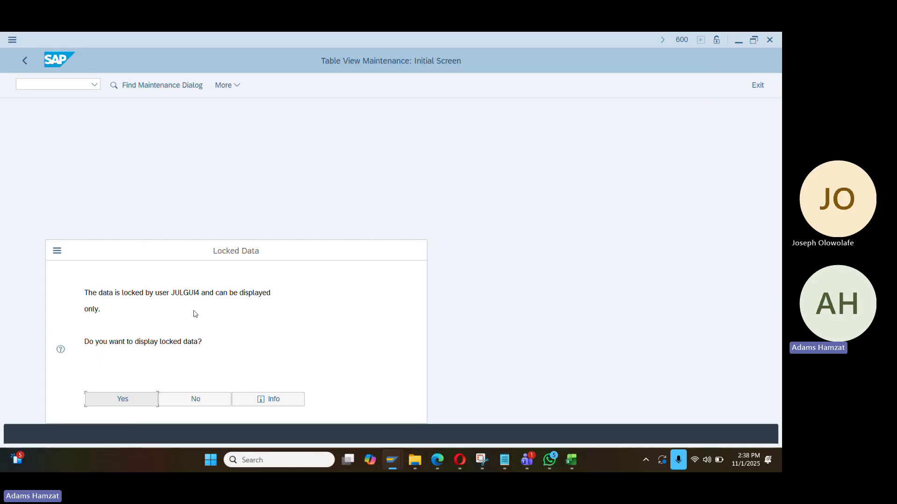
pyautogui.doubleClick(193, 293)
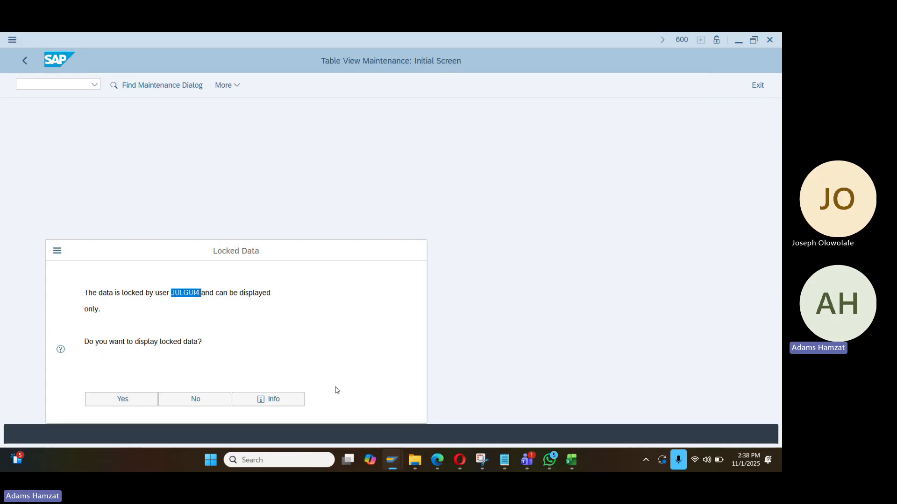
pyautogui.click(212, 401)
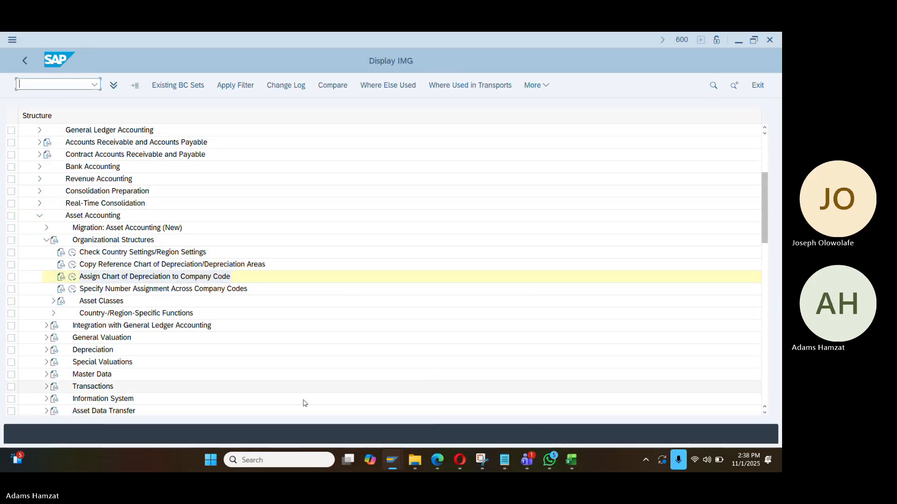
pyautogui.moveTo(392, 460)
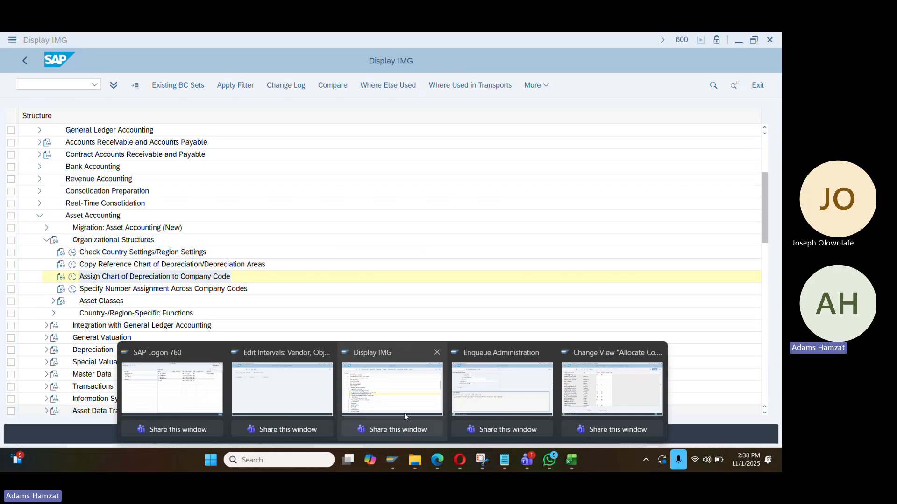
pyautogui.moveTo(514, 400)
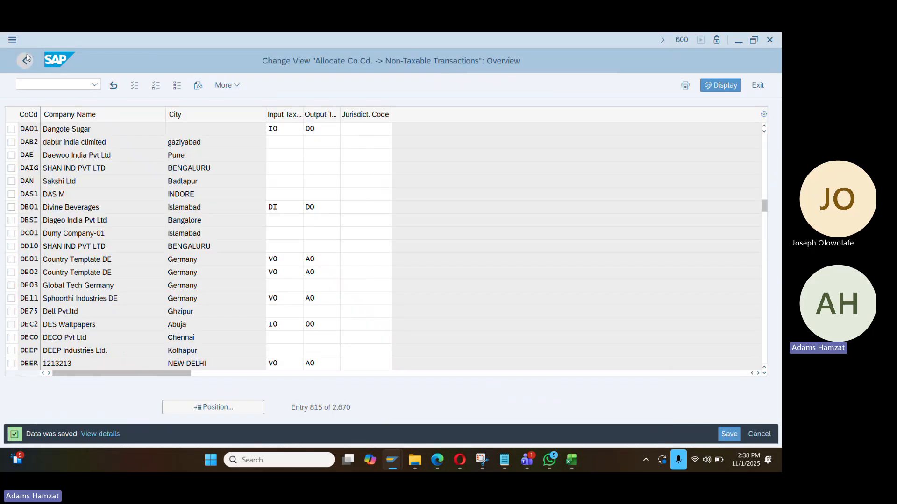
pyautogui.click(25, 60)
pyautogui.hotkey('alt', 'Tab')
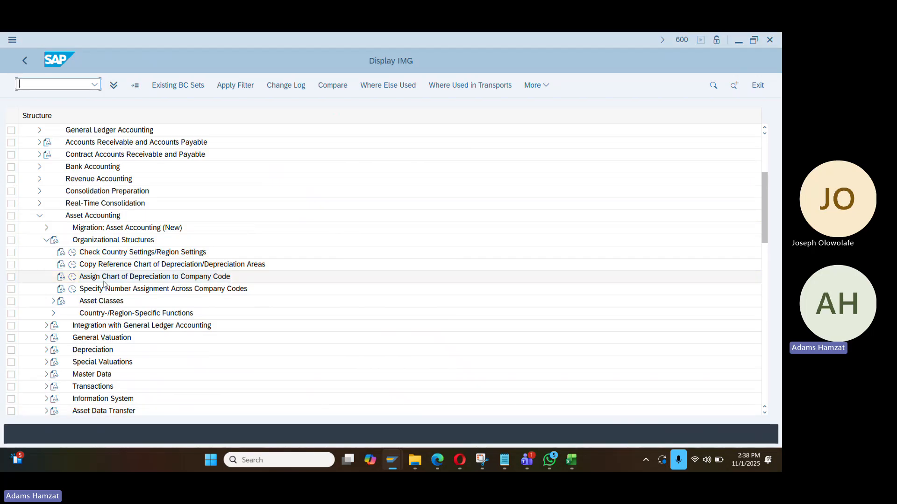
# Enter chart of depreciation DA01 for company code DA01 and save under the customizing request
pyautogui.click(74, 281)
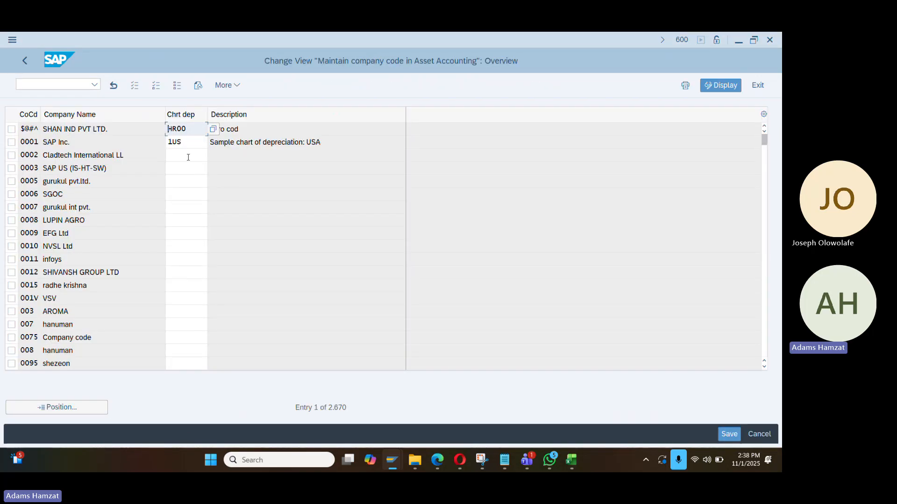
pyautogui.click(69, 407)
pyautogui.write('da01')
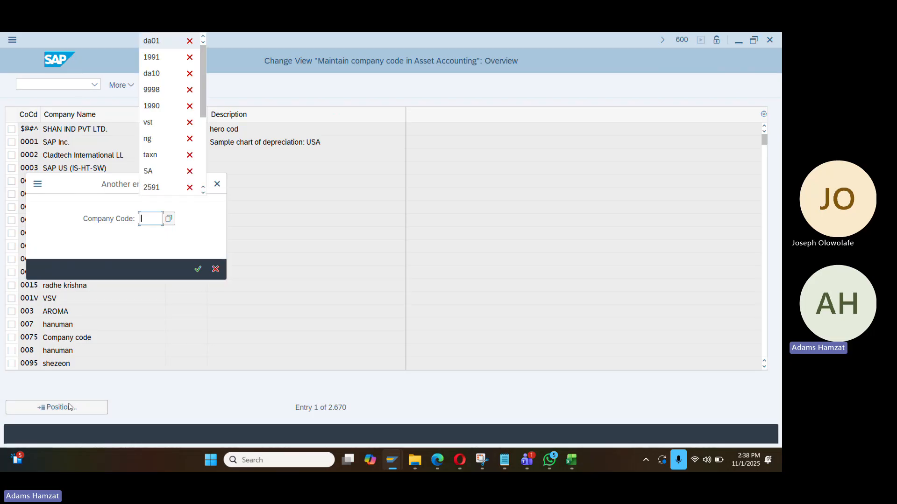
pyautogui.press('Return')
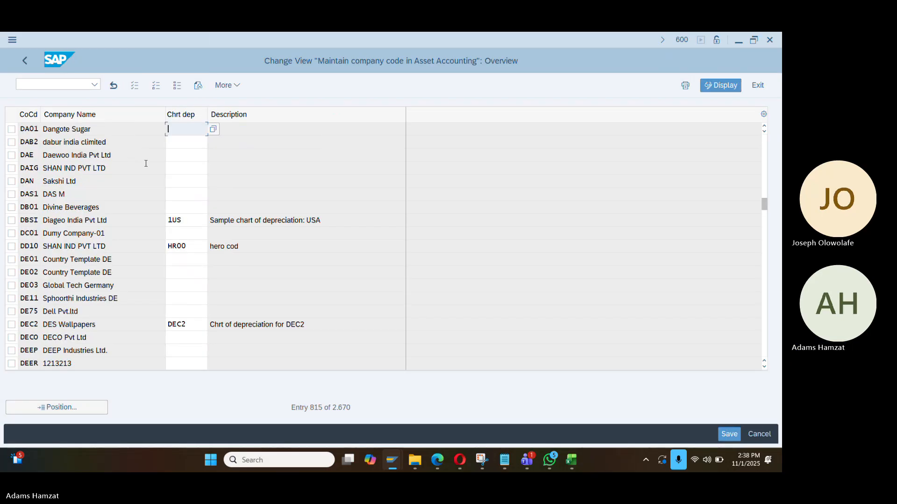
pyautogui.write('da01')
pyautogui.press('Return')
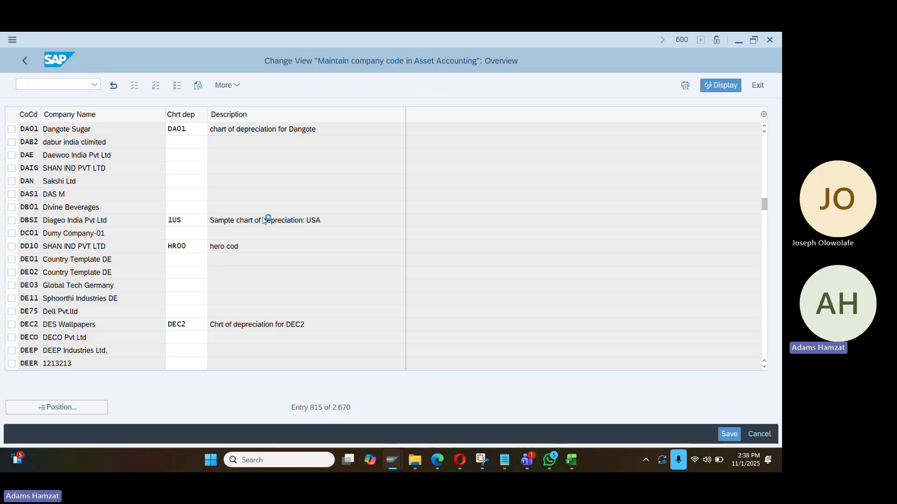
pyautogui.click(250, 268)
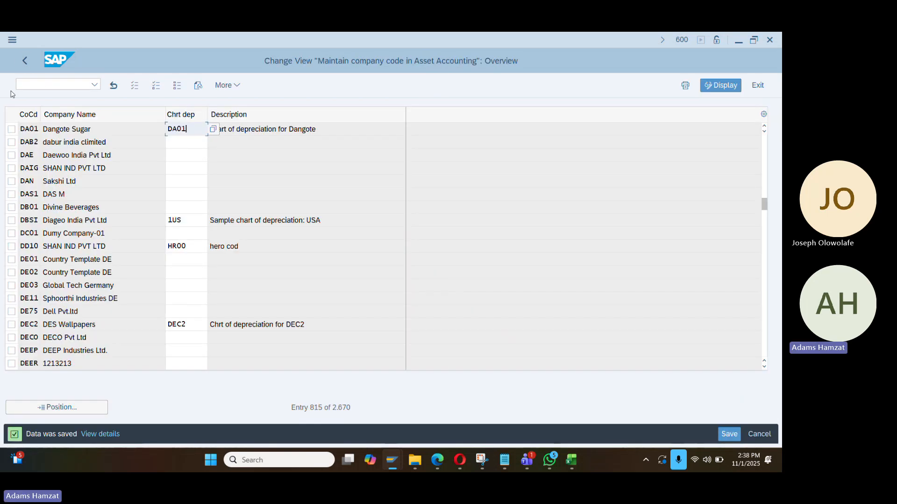
pyautogui.click(23, 67)
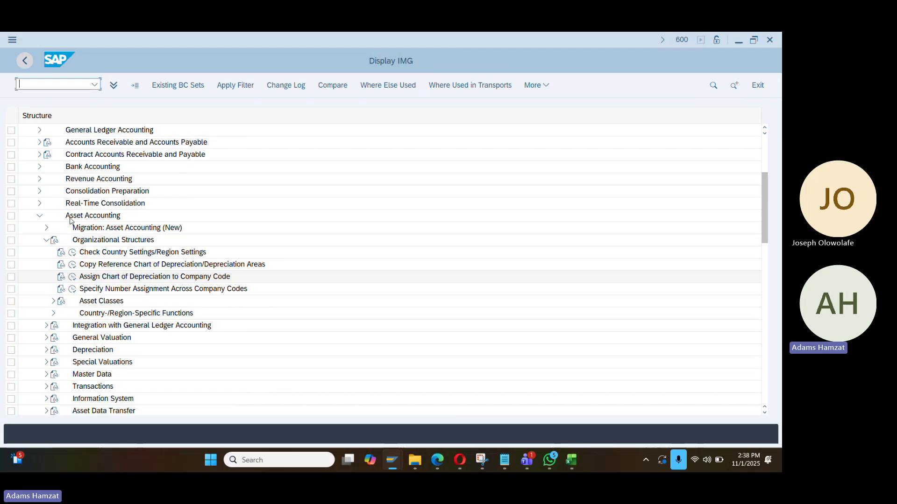
# Expand Asset Classes and run Specify Account Determination
pyautogui.click(73, 277)
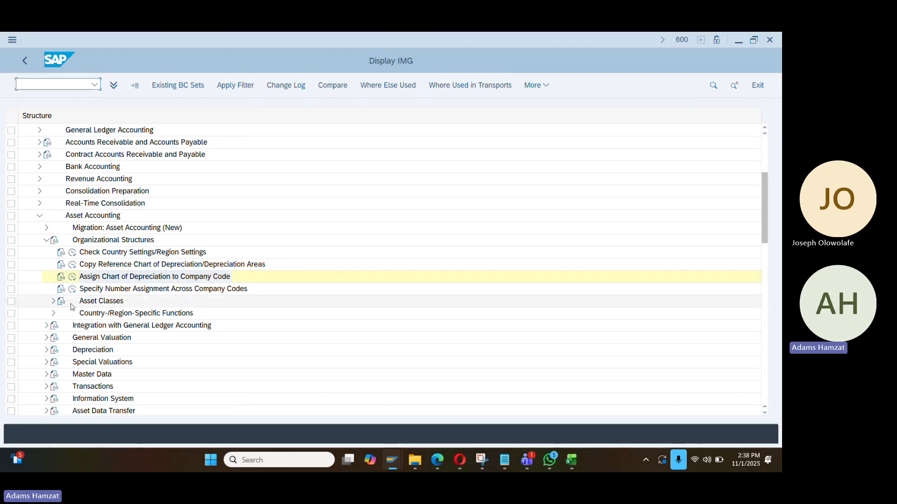
pyautogui.scroll(-1, 73, 280)
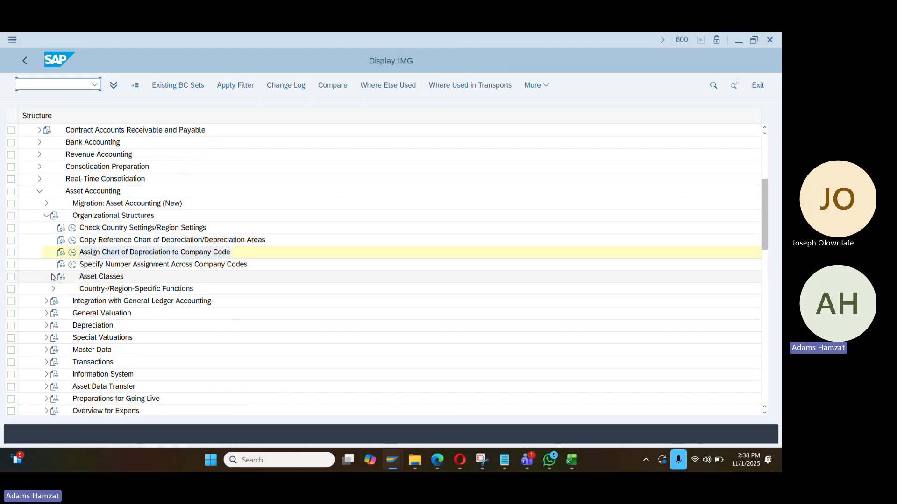
pyautogui.doubleClick(73, 278)
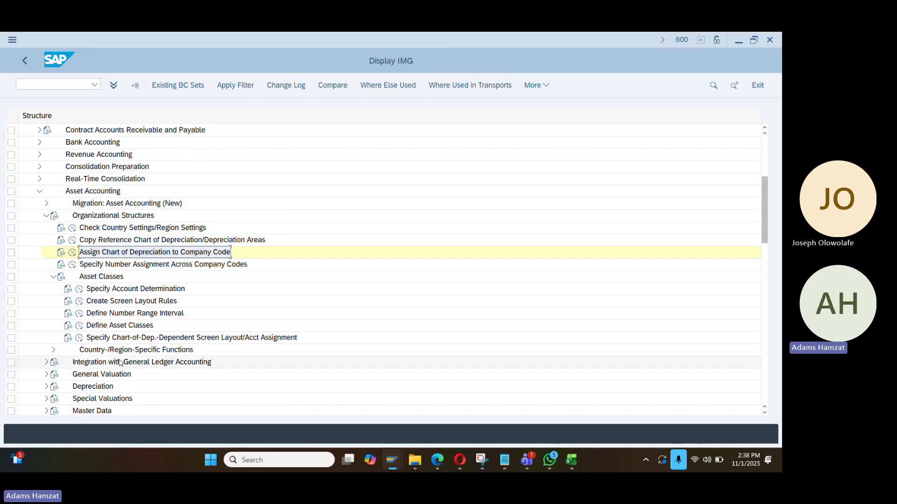
pyautogui.click(80, 290)
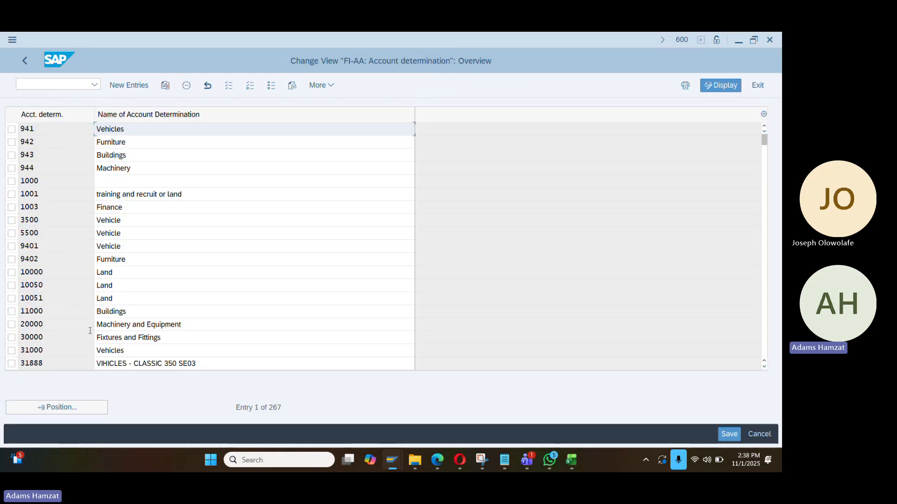
# Scroll through the 267 existing FI-AA account determination entries
pyautogui.scroll(-1, 92, 306)
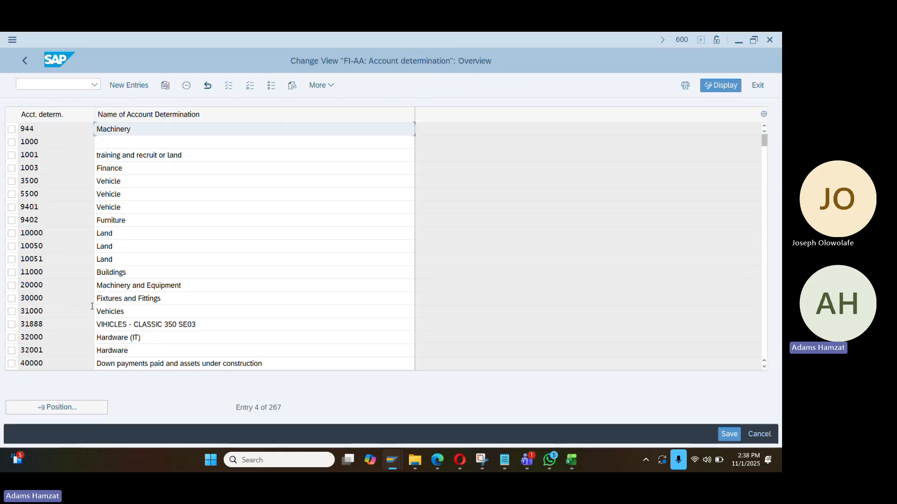
pyautogui.scroll(-1, 93, 308)
pyautogui.scroll(-1, 92, 309)
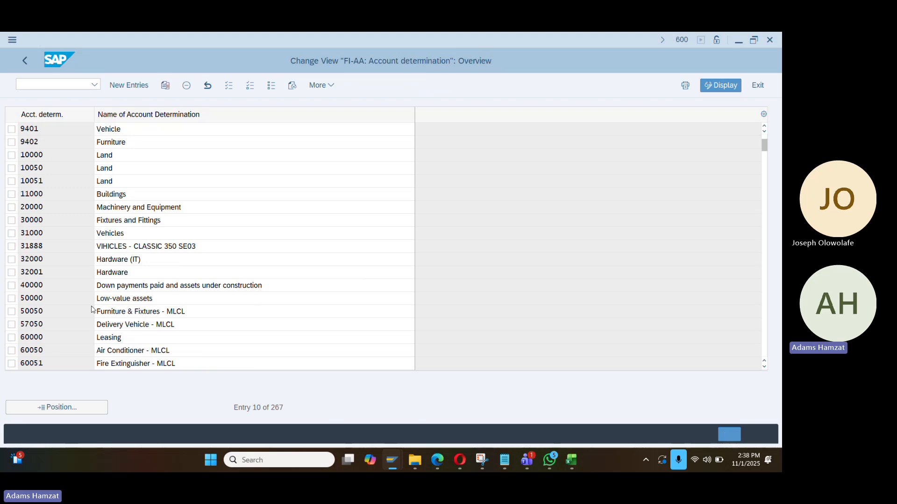
pyautogui.scroll(-1, 92, 307)
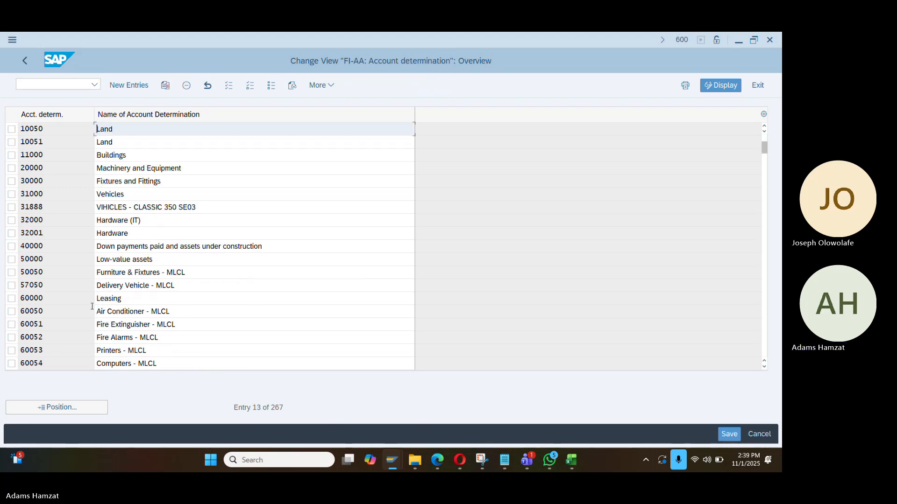
pyautogui.scroll(-1, 92, 306)
pyautogui.scroll(-1, 93, 308)
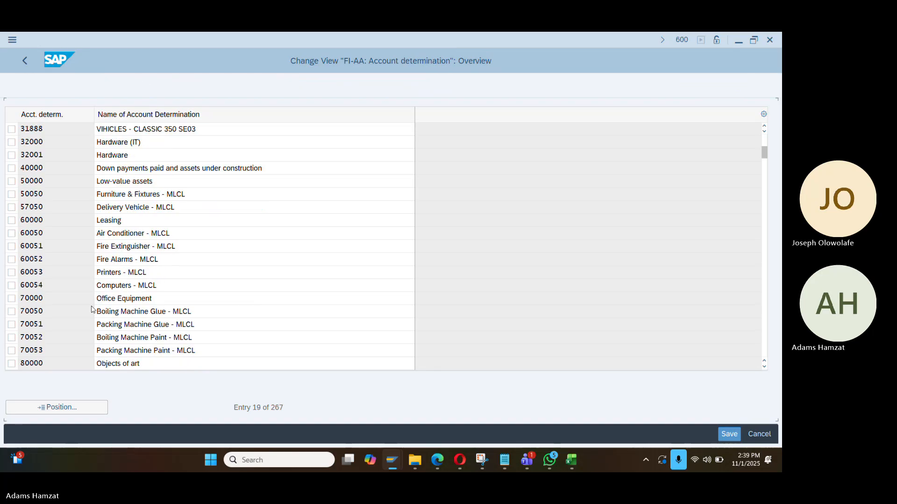
pyautogui.scroll(-1, 92, 309)
pyautogui.scroll(2, 85, 280)
pyautogui.scroll(1, 86, 277)
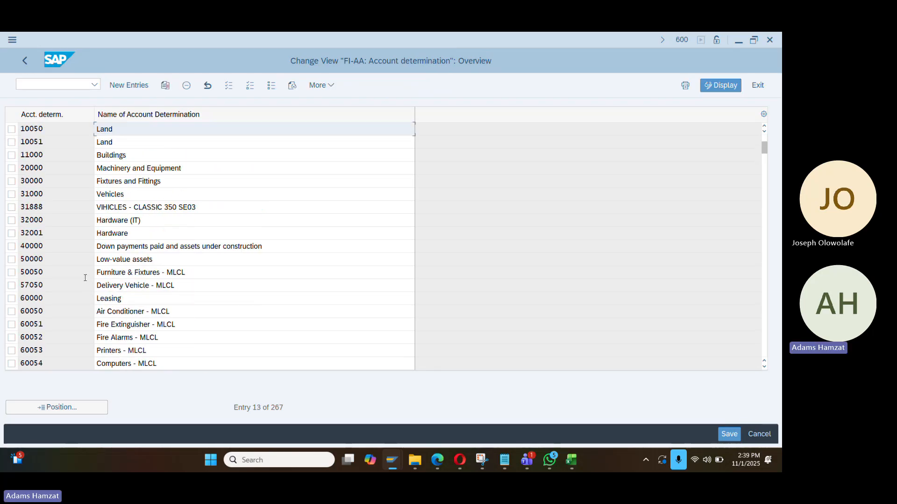
pyautogui.scroll(1, 86, 278)
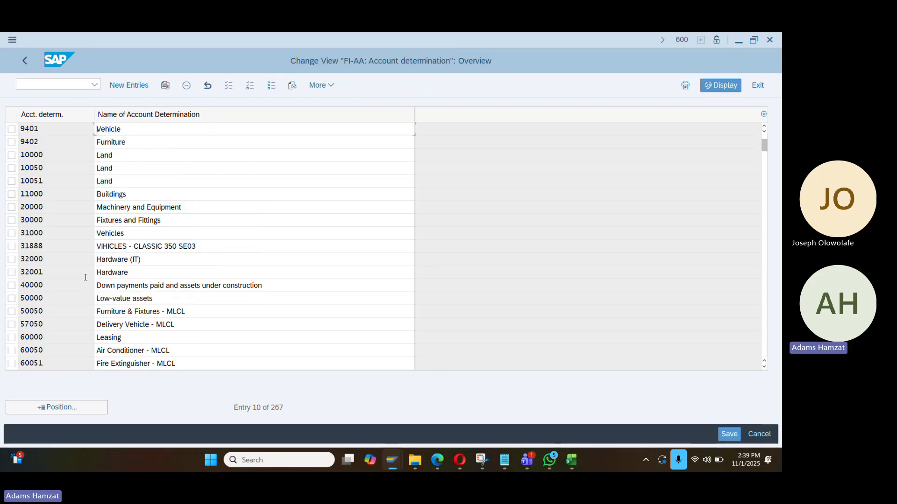
pyautogui.scroll(1, 86, 277)
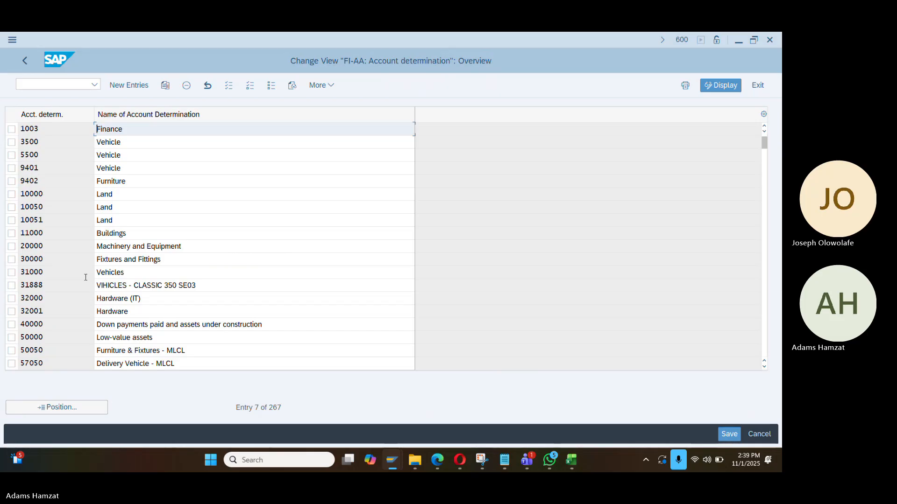
pyautogui.scroll(2, 85, 277)
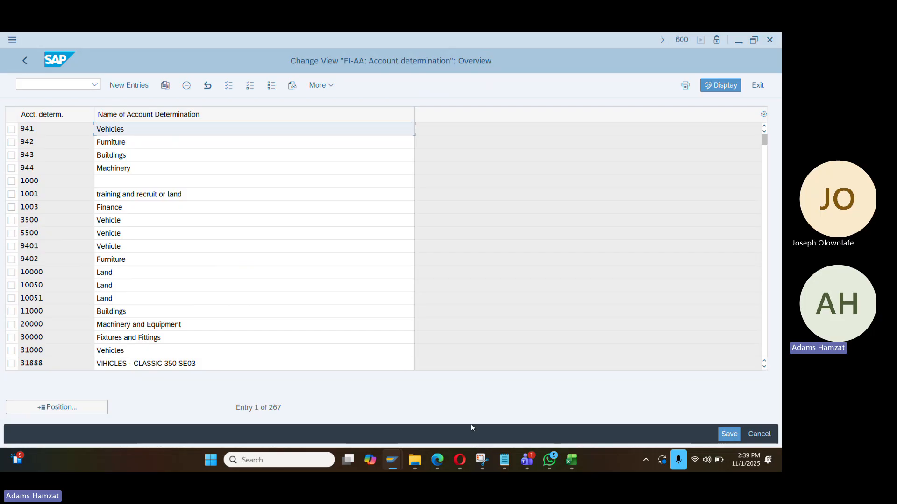
pyautogui.click(571, 460)
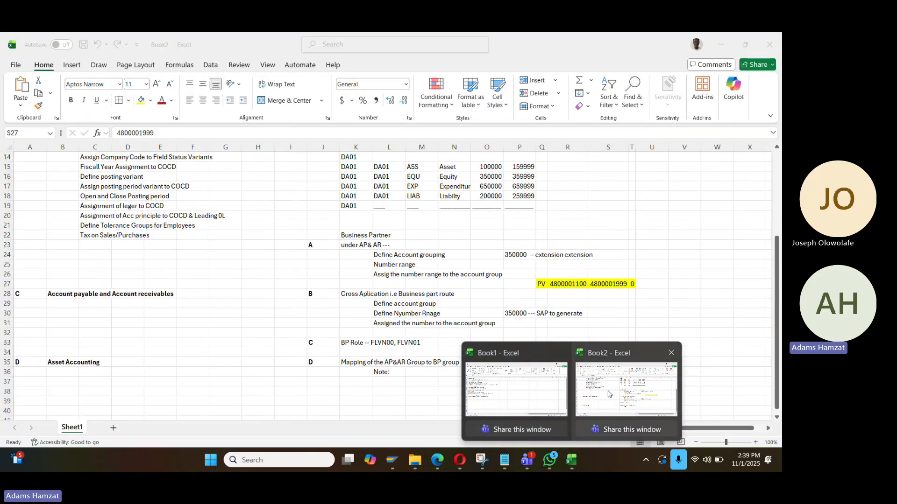
# Enter 140000 in cell O13 of Book2 and copy it for use in SAP
pyautogui.click(626, 390)
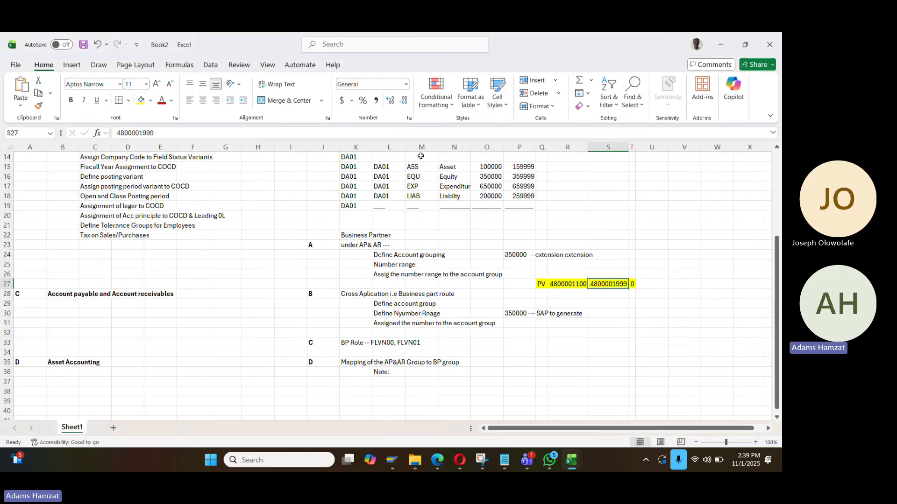
pyautogui.scroll(1, 420, 155)
pyautogui.click(493, 197)
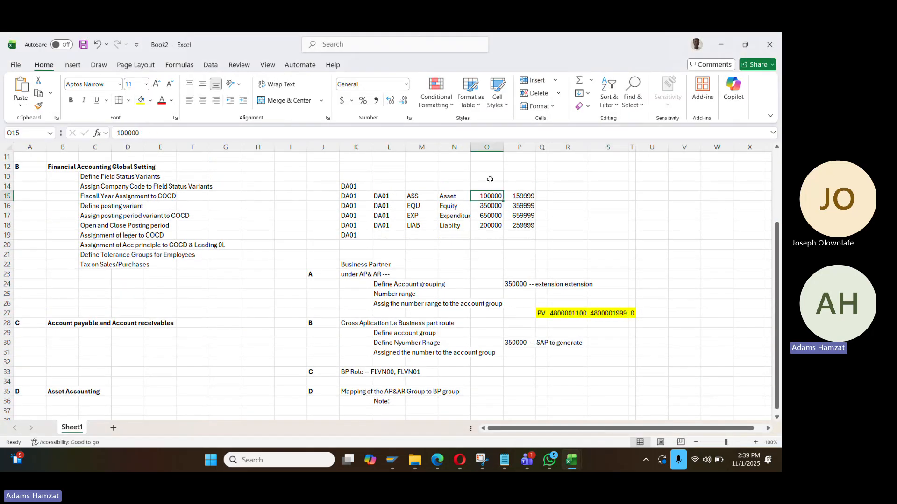
pyautogui.click(490, 180)
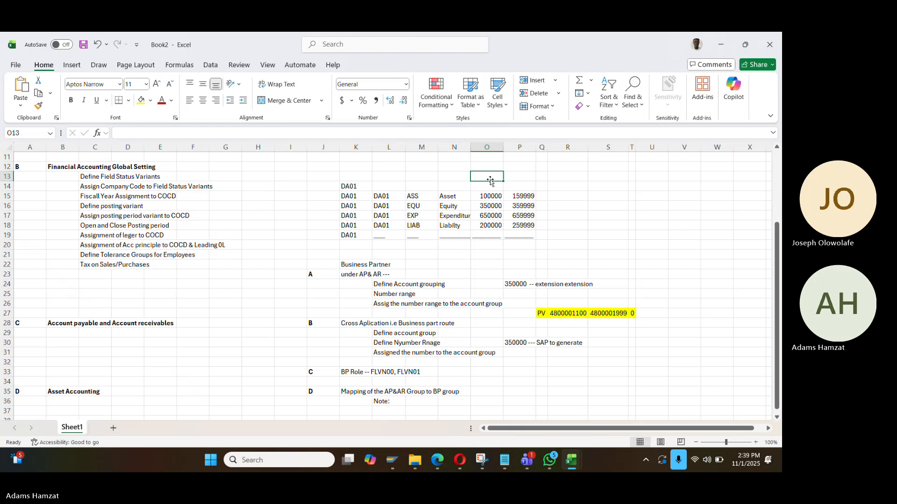
pyautogui.write('140000')
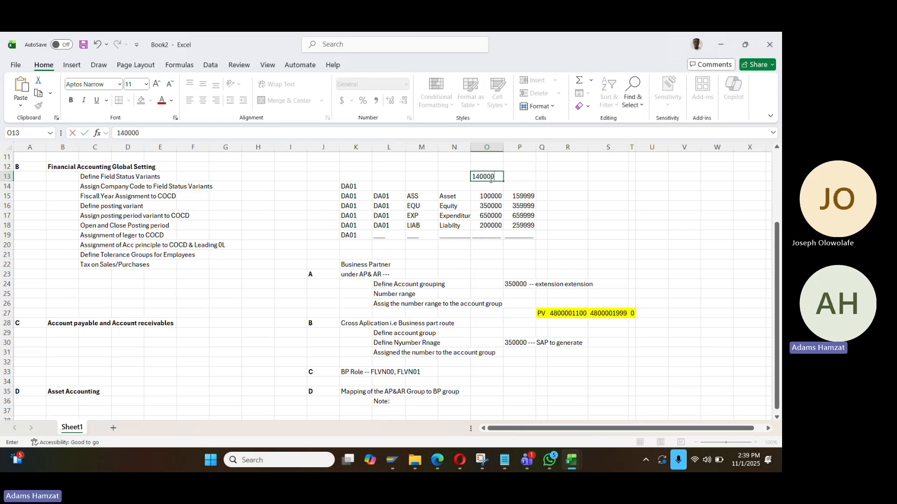
pyautogui.hotkey('ctrl', 'Return')
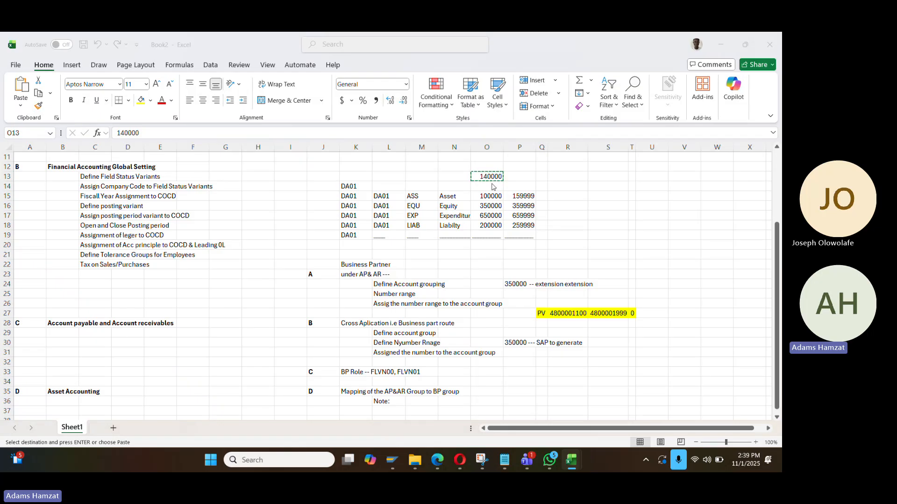
pyautogui.hotkey('alt', 'Tab')
# Add account determination 140000 'Office Equipmnet for dangote' and save it under the customizing request
pyautogui.click(129, 85)
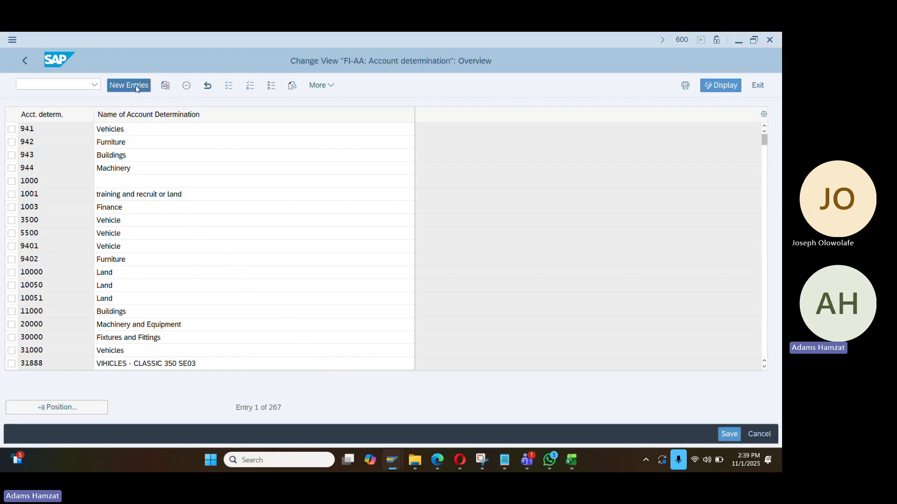
pyautogui.write('140000')
pyautogui.press('Tab')
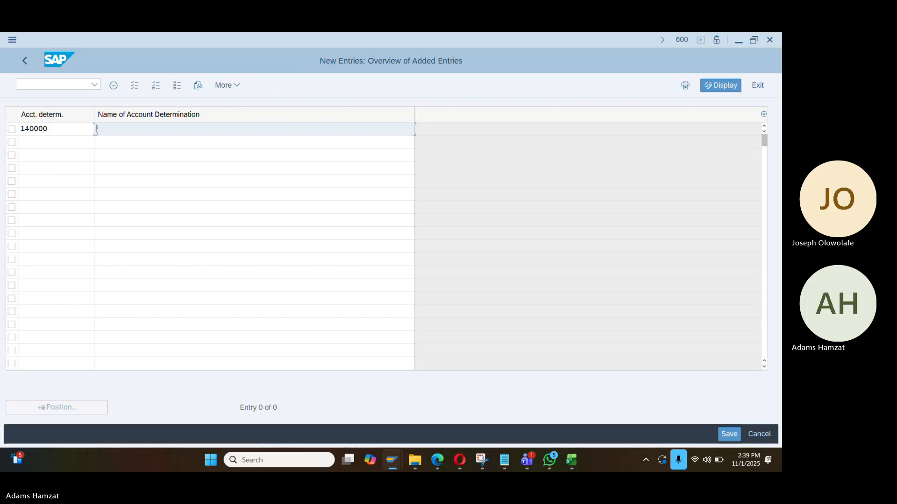
pyautogui.write('Office fr')
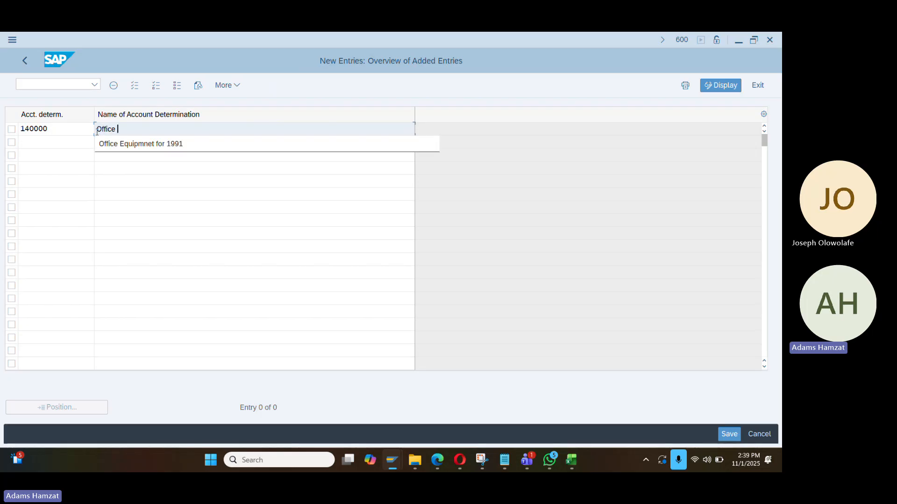
pyautogui.press('BackSpace')
pyautogui.press('BackSpace')
pyautogui.press('BackSpace')
pyautogui.press('Down')
pyautogui.press('Return')
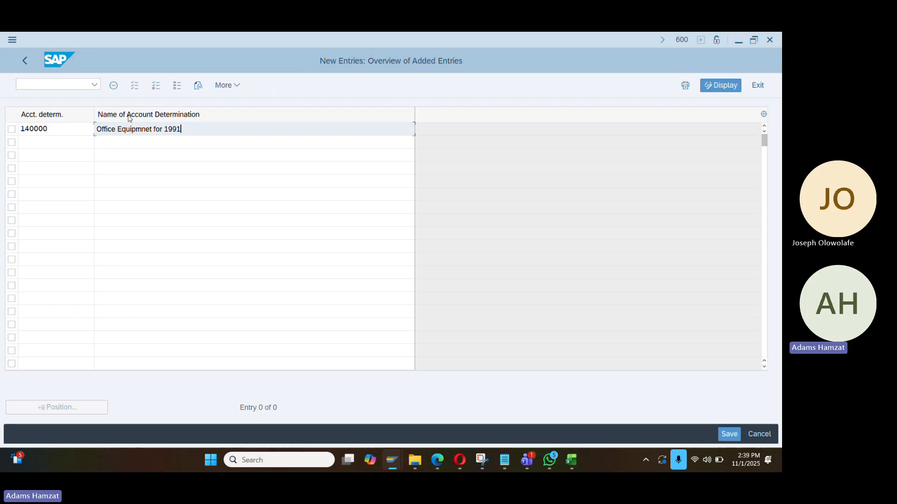
pyautogui.hotkey('ctrl', 'shift', 'Left')
pyautogui.write('dangote')
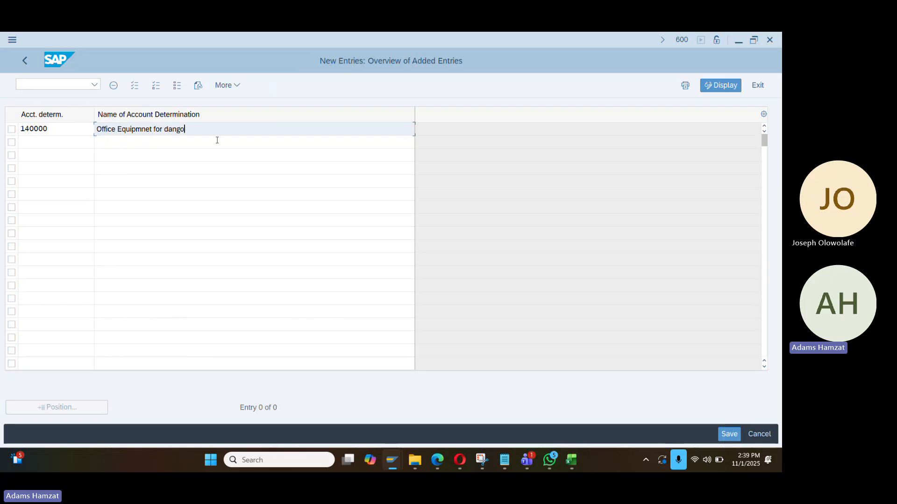
pyautogui.press('Return')
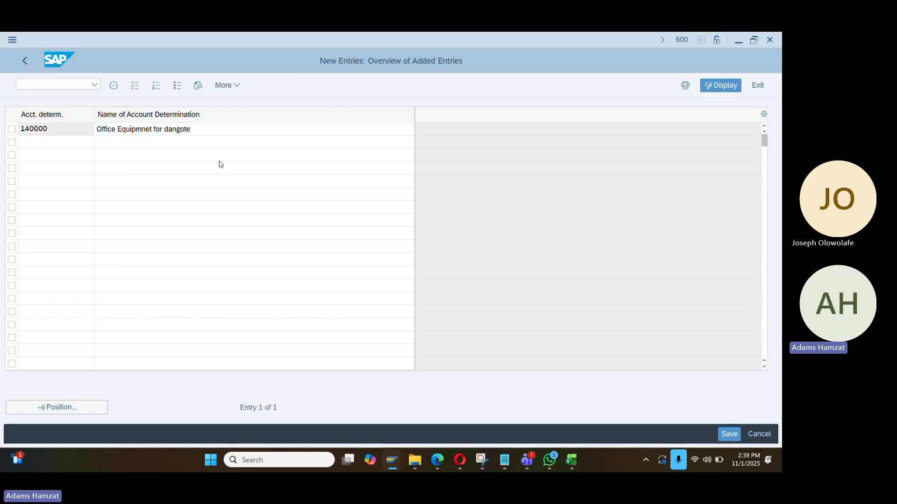
pyautogui.hotkey('ctrl', 's')
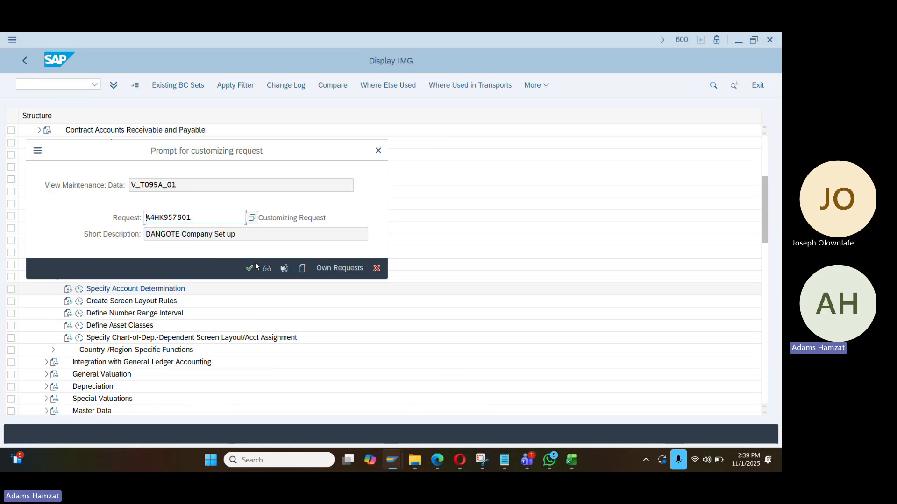
pyautogui.click(250, 268)
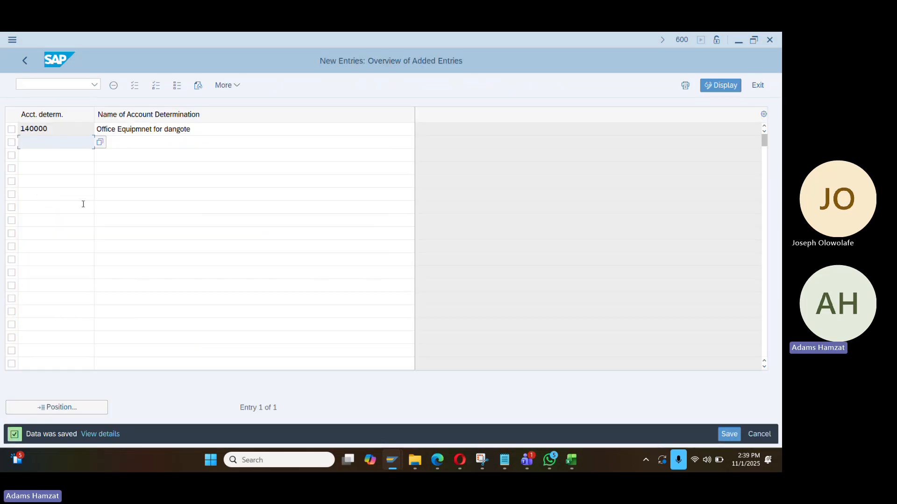
pyautogui.click(26, 64)
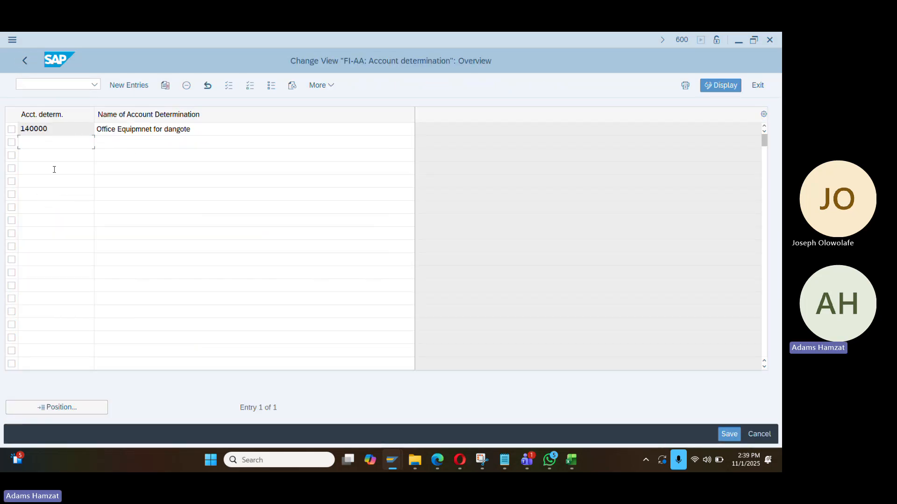
# Return to the IMG and bring up the screen layout rules list with 183 rules
pyautogui.click(28, 70)
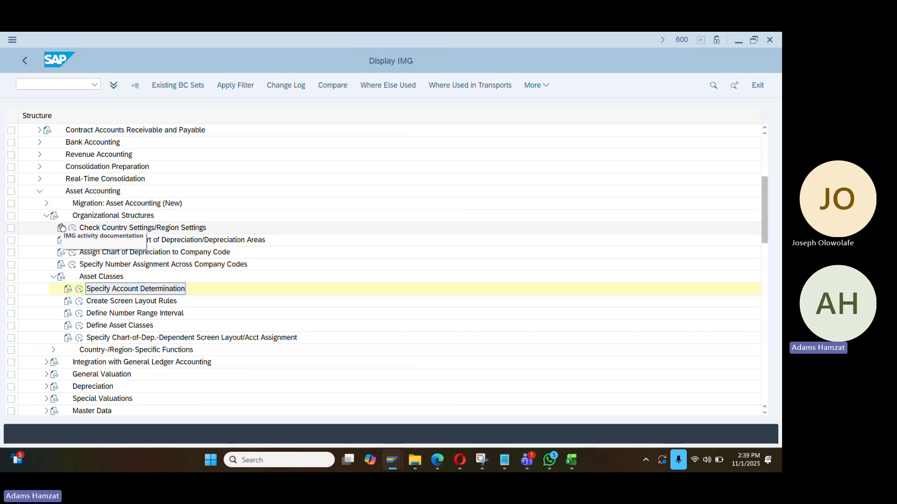
pyautogui.hotkey('alt', 'Tab')
pyautogui.hotkey('alt', 'Tab')
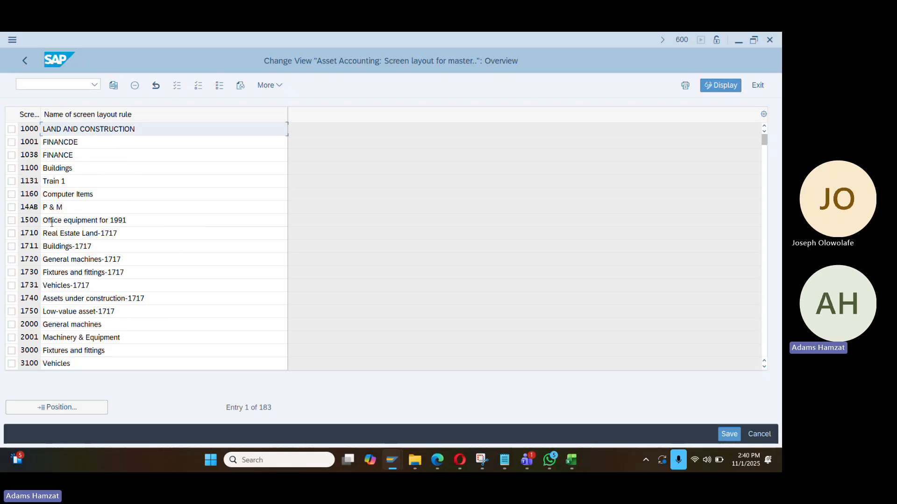
# Copy the Computer Items layout rule 1160 as new rule 1400
pyautogui.click(12, 194)
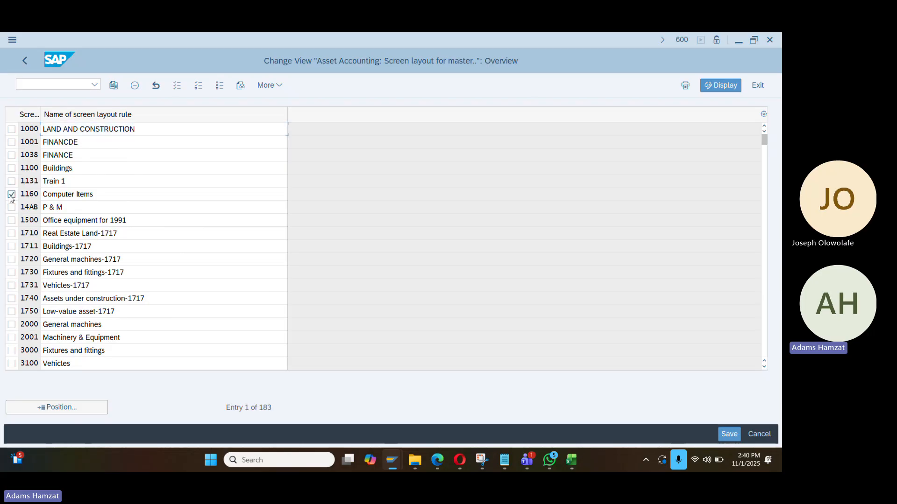
pyautogui.click(114, 85)
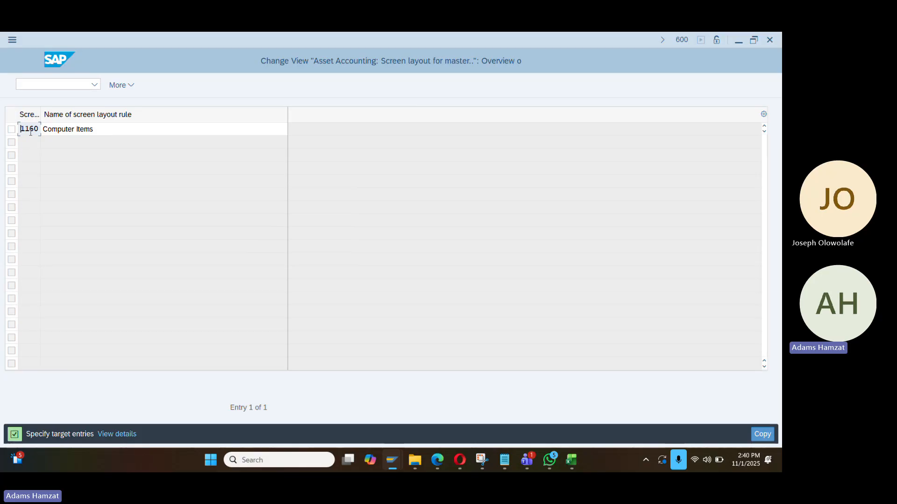
pyautogui.moveTo(37, 129); pyautogui.dragTo(6, 126)
pyautogui.write('1400')
pyautogui.press('Tab')
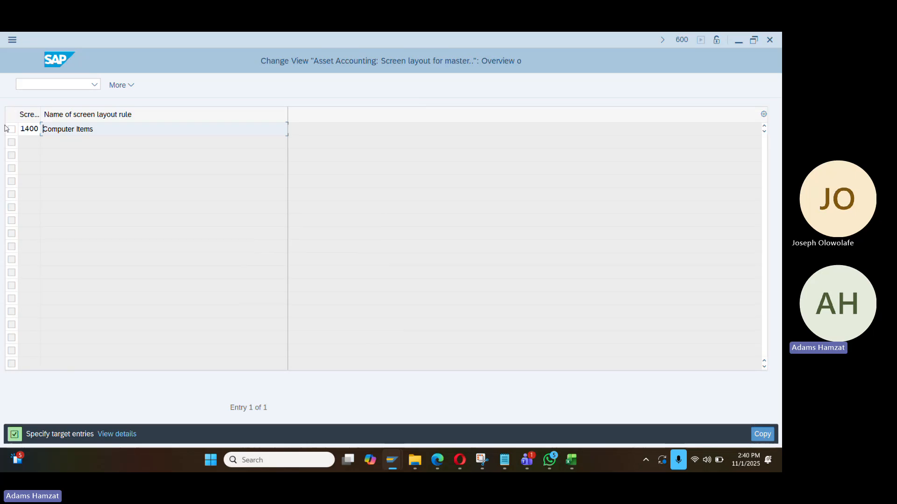
# Name rule 1400 'Office equipment for Dangote', save it, and go back to the IMG
pyautogui.write('Offcie')
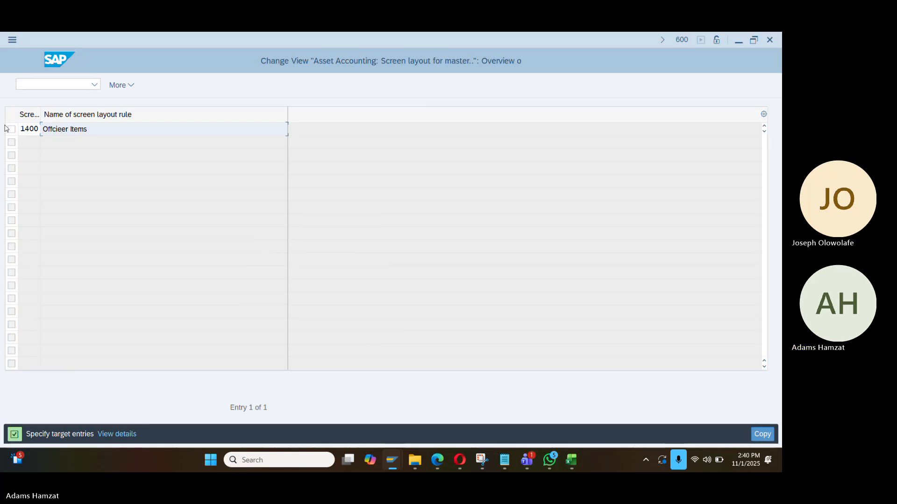
pyautogui.press('BackSpace')
pyautogui.press('BackSpace')
pyautogui.press('BackSpace')
pyautogui.press('BackSpace')
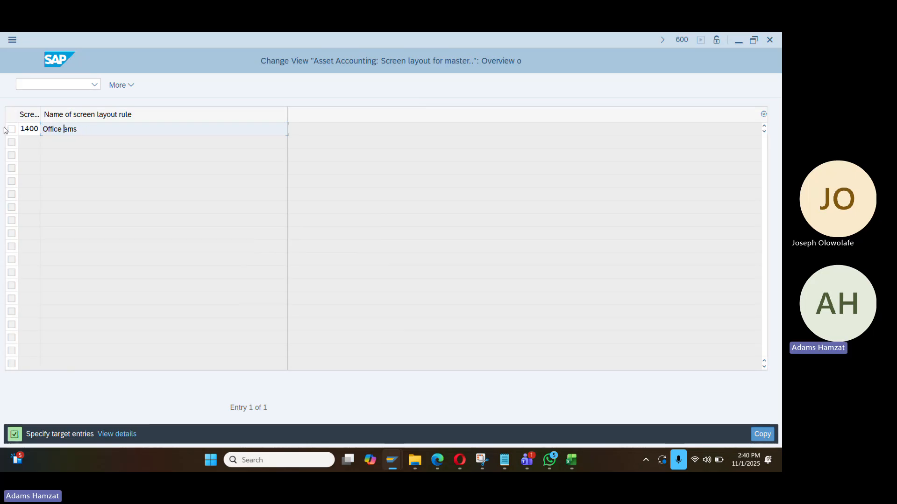
pyautogui.write('ice equi')
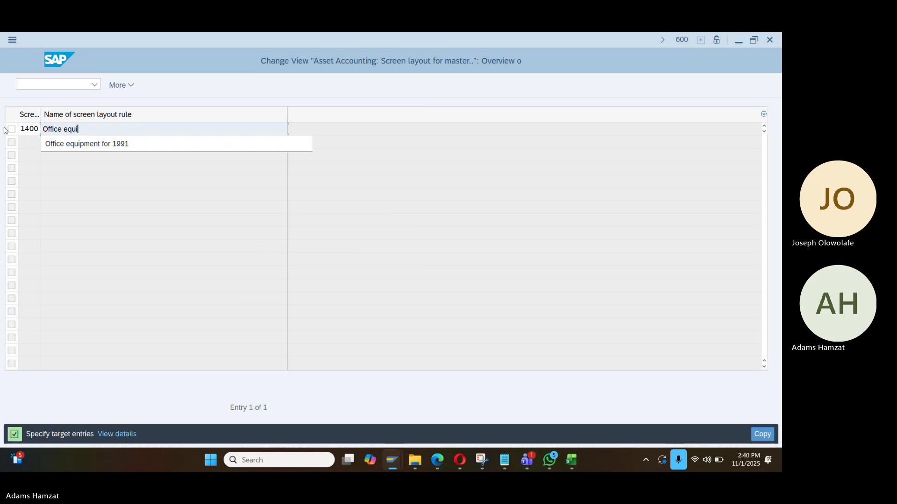
pyautogui.press('Down')
pyautogui.press('Return')
pyautogui.press('BackSpace')
pyautogui.press('BackSpace')
pyautogui.press('BackSpace')
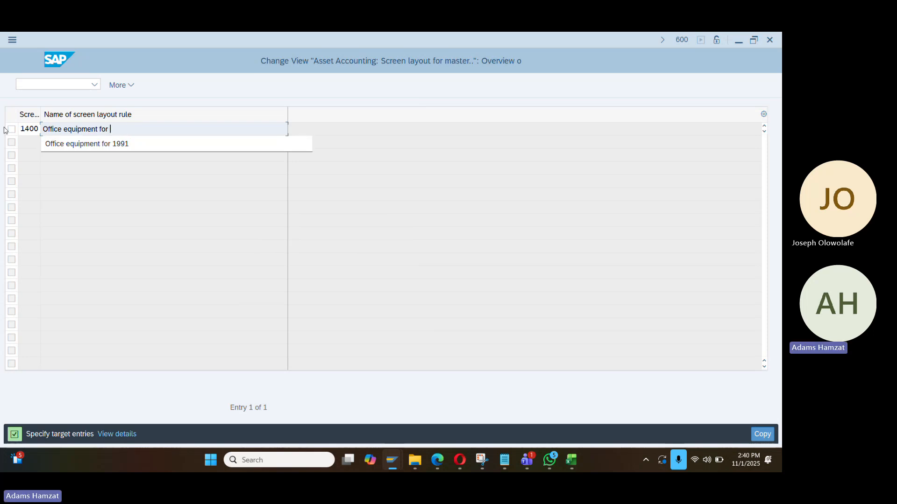
pyautogui.write('Dangote')
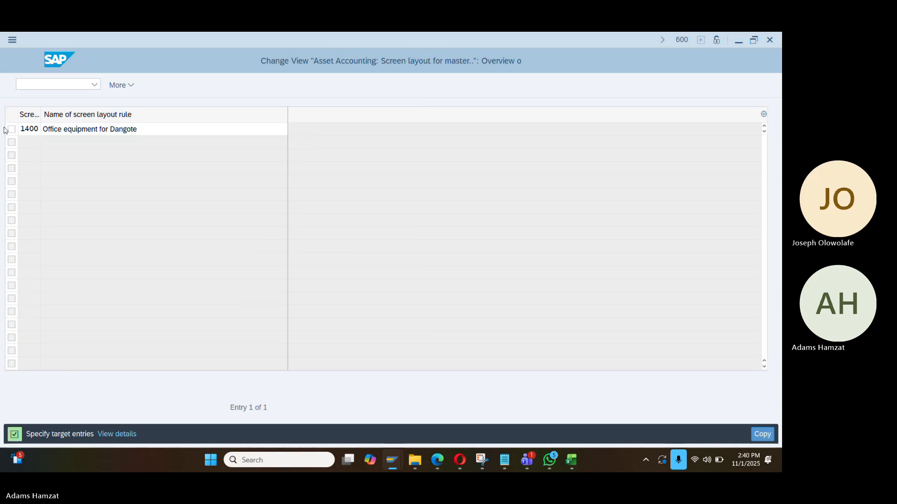
pyautogui.press('Return')
pyautogui.hotkey('ctrl', 's')
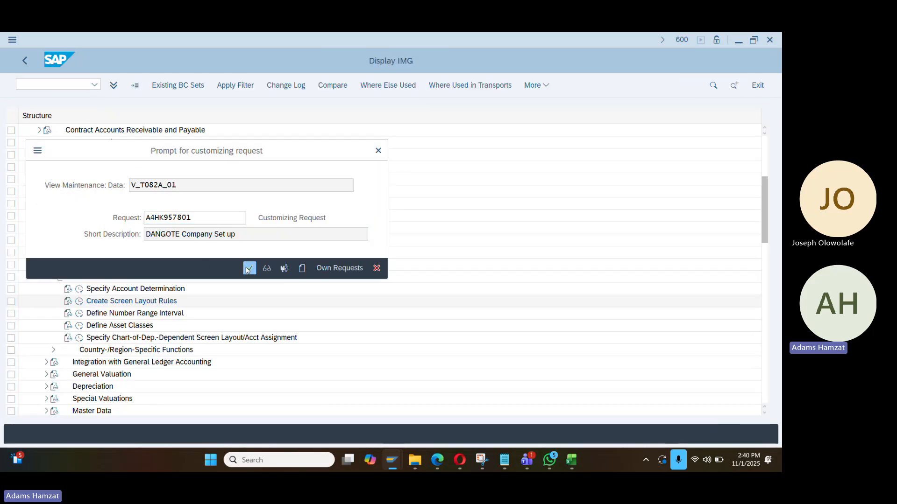
pyautogui.click(250, 268)
pyautogui.click(22, 65)
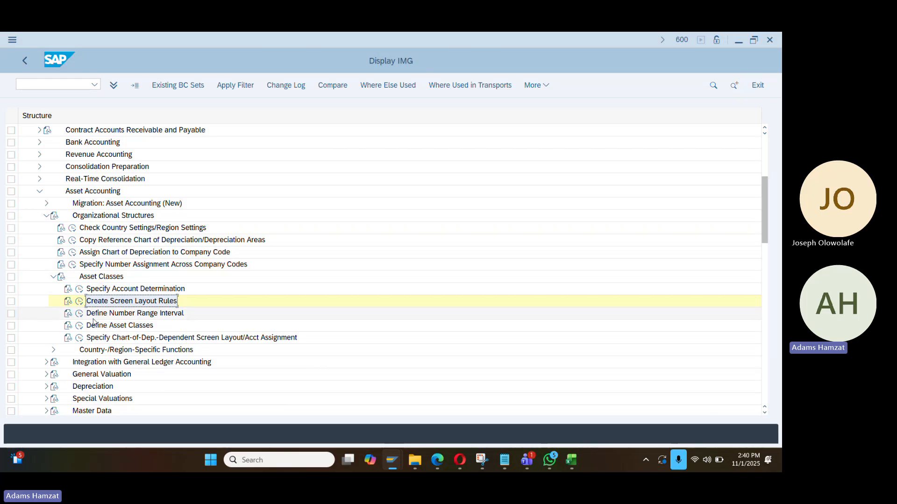
# Create asset class 140000 with description and short text 'Office Equipment for Dangote'
pyautogui.click(79, 326)
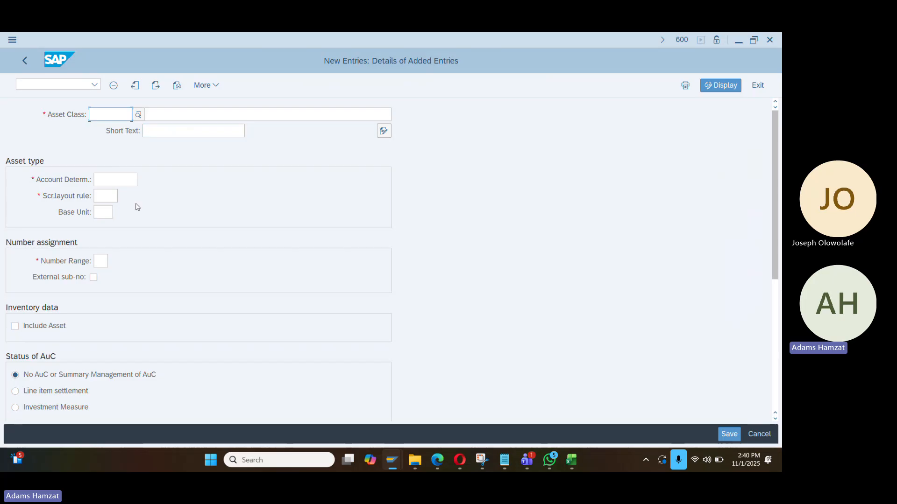
pyautogui.hotkey('alt', 'Tab')
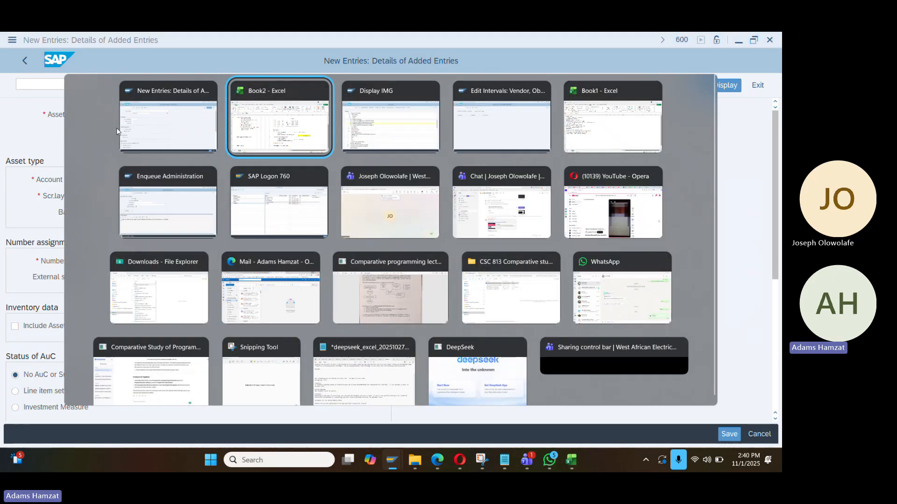
pyautogui.write('140000')
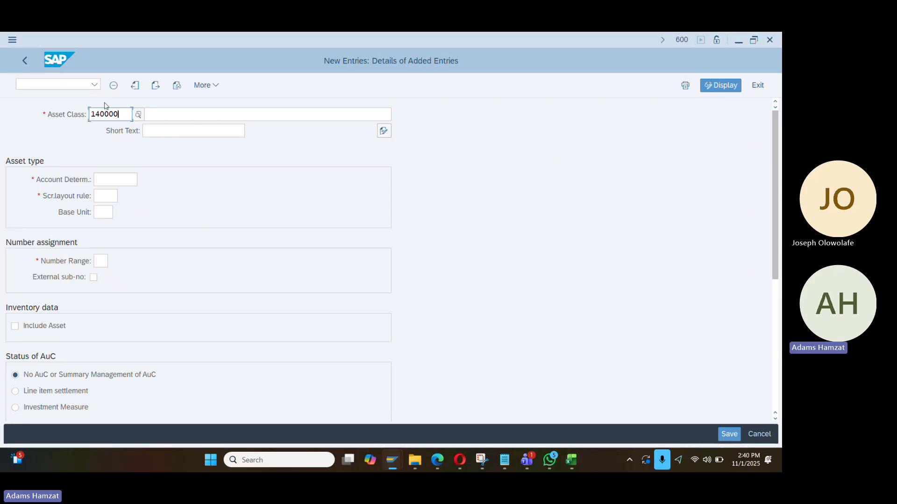
pyautogui.click(166, 115)
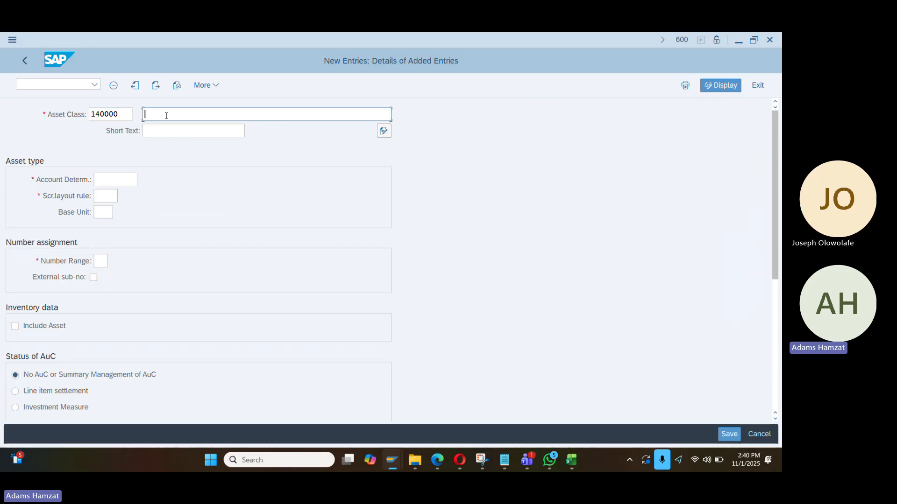
pyautogui.press('Down')
pyautogui.press('Down')
pyautogui.press('Return')
pyautogui.press('BackSpace')
pyautogui.press('BackSpace')
pyautogui.press('BackSpace')
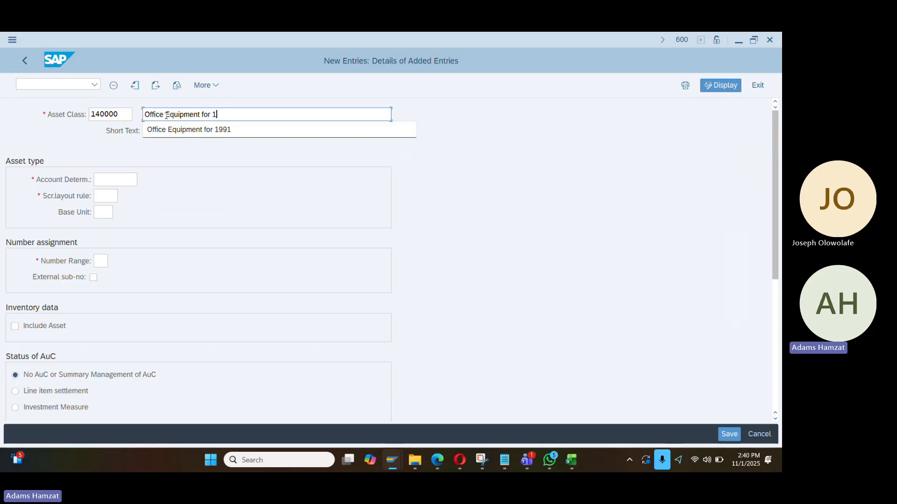
pyautogui.write('D')
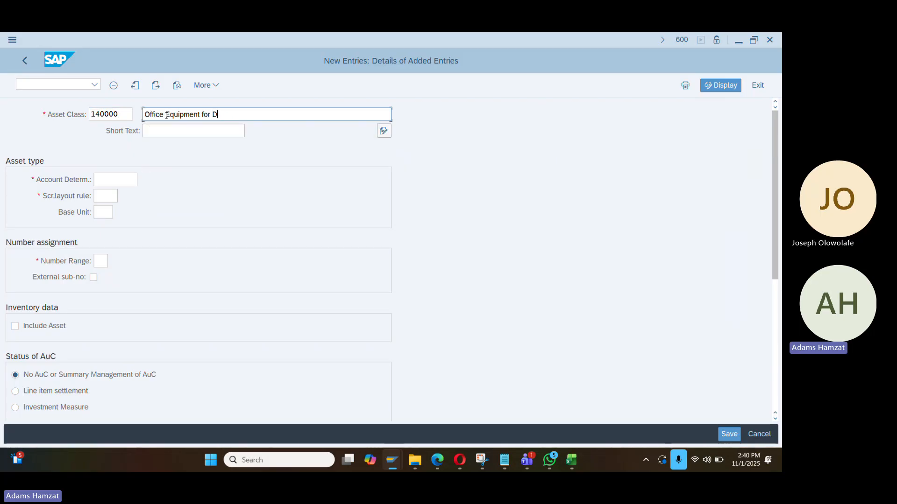
pyautogui.write('angote')
pyautogui.hotkey('ctrl', 'a')
pyautogui.press('Right')
pyautogui.click(178, 130)
pyautogui.write('Office Equipment for')
# Set account determination 140000, screen layout rule 1400 and number range 01
pyautogui.click(112, 180)
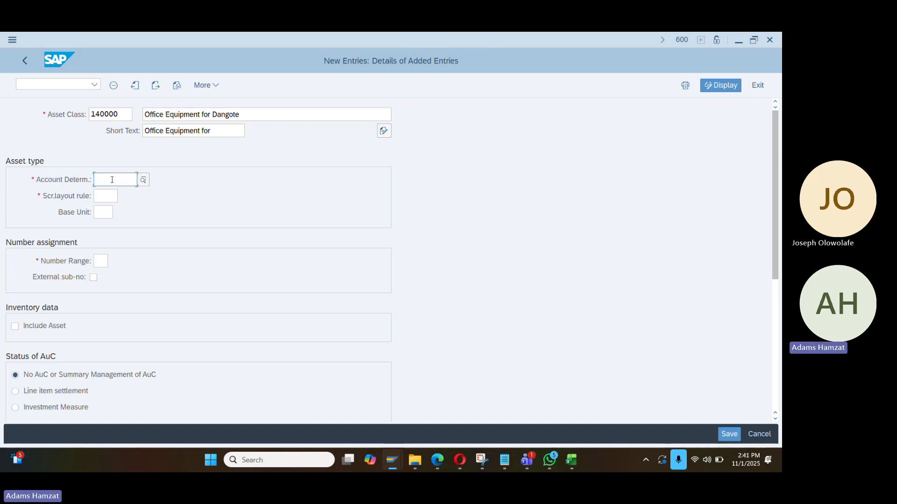
pyautogui.moveTo(121, 116); pyautogui.dragTo(69, 121)
pyautogui.hotkey('ctrl', 'c')
pyautogui.click(114, 180)
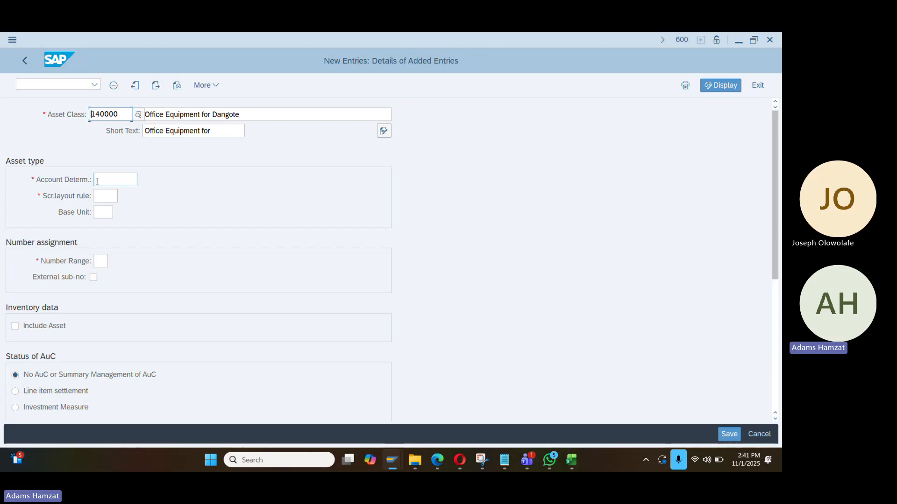
pyautogui.hotkey('ctrl', 'v')
pyautogui.click(107, 196)
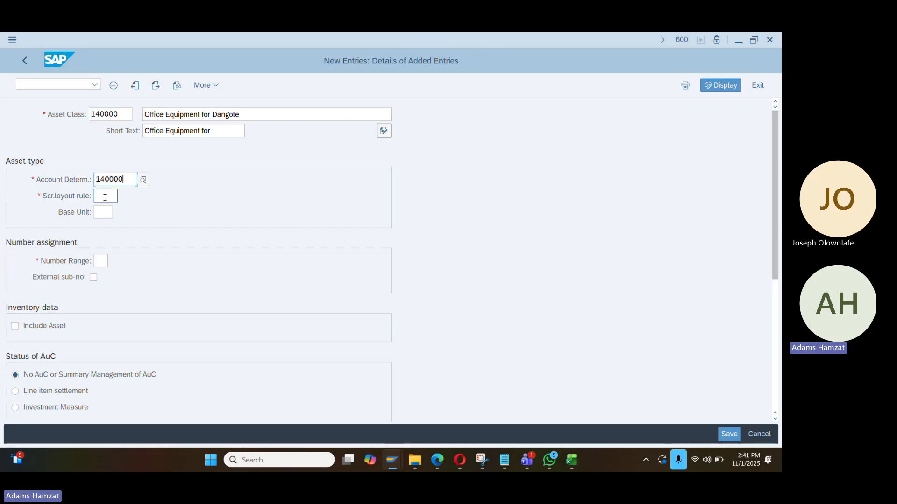
pyautogui.write('1400')
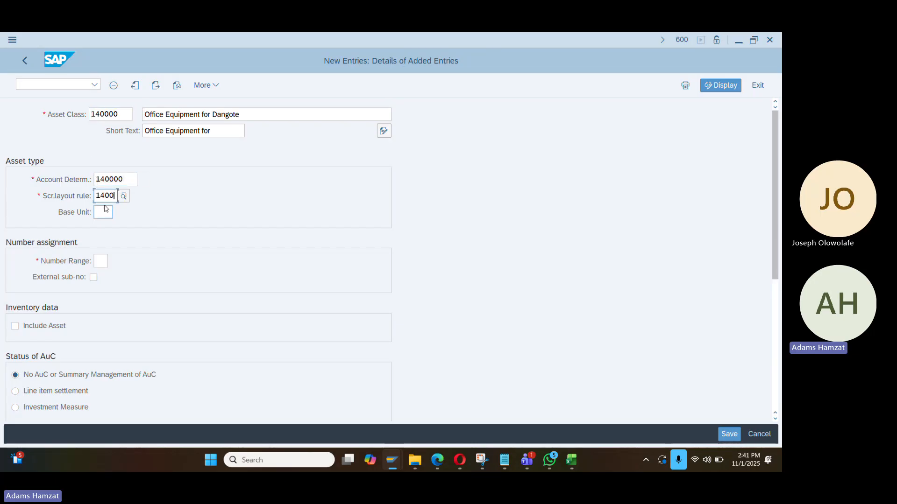
pyautogui.click(99, 262)
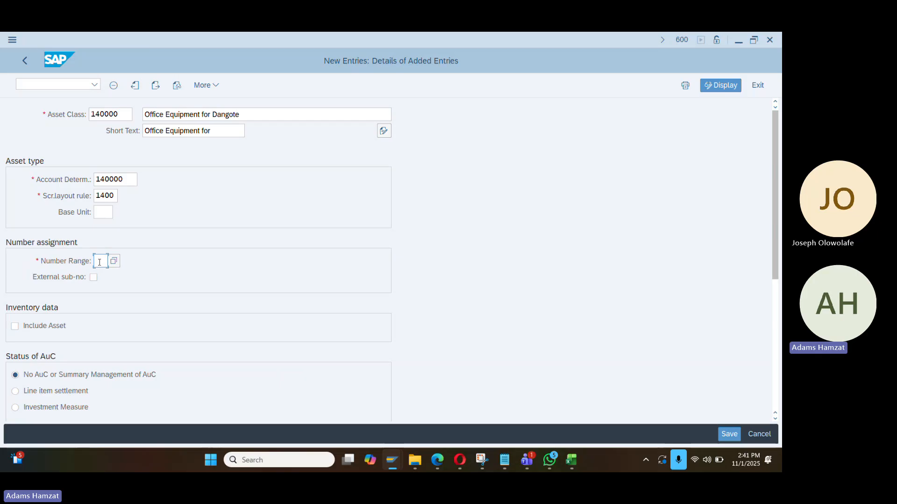
pyautogui.write('01')
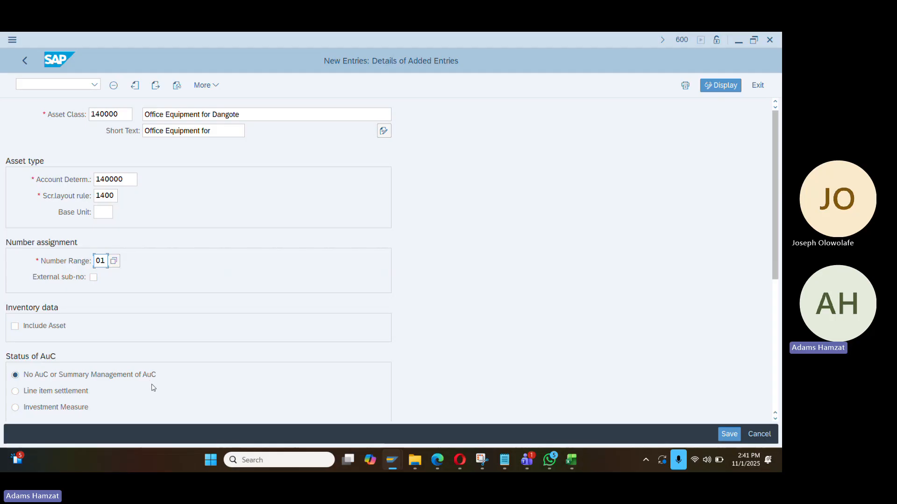
pyautogui.press('Return')
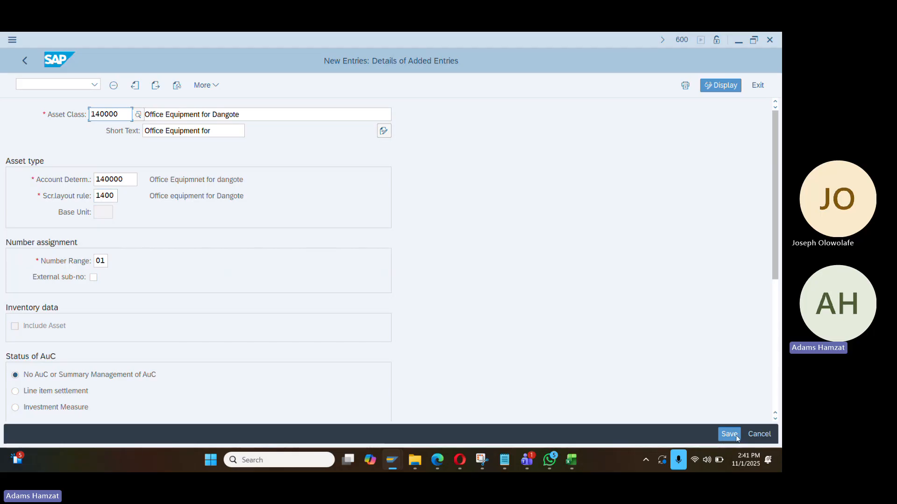
# Save asset class 140000 under the customizing request and return to the IMG
pyautogui.click(725, 431)
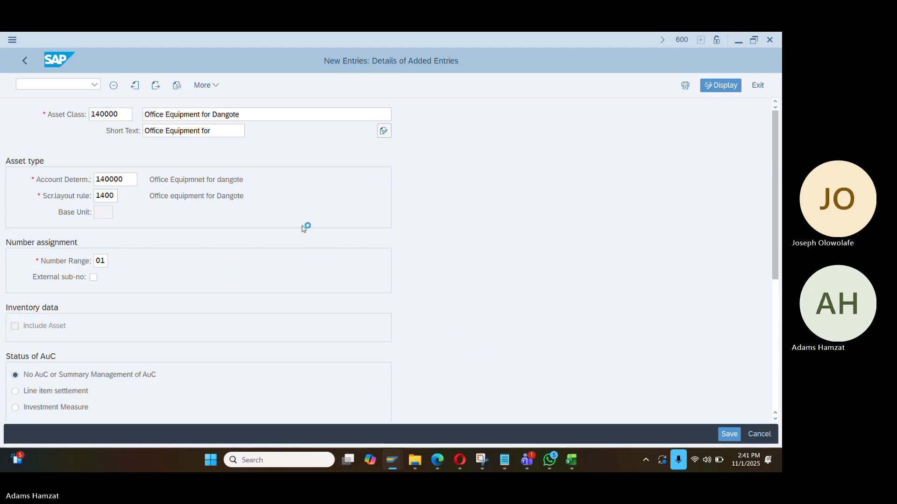
pyautogui.click(248, 266)
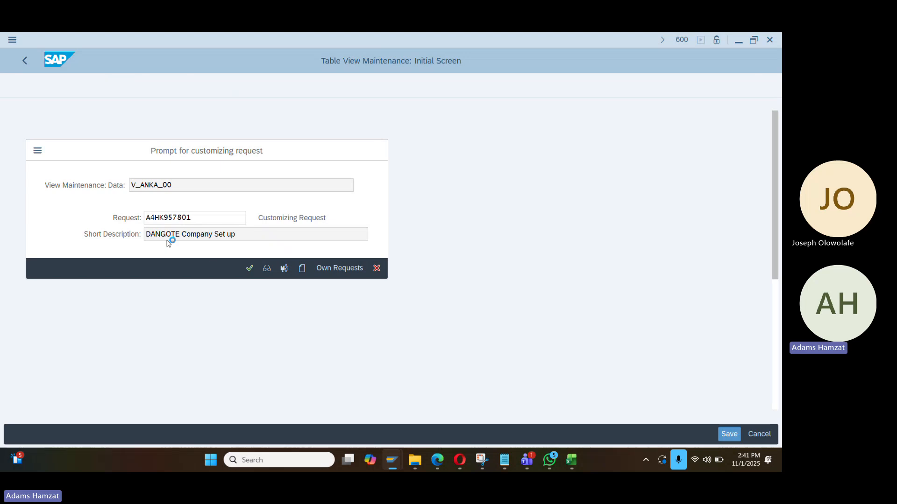
pyautogui.click(25, 60)
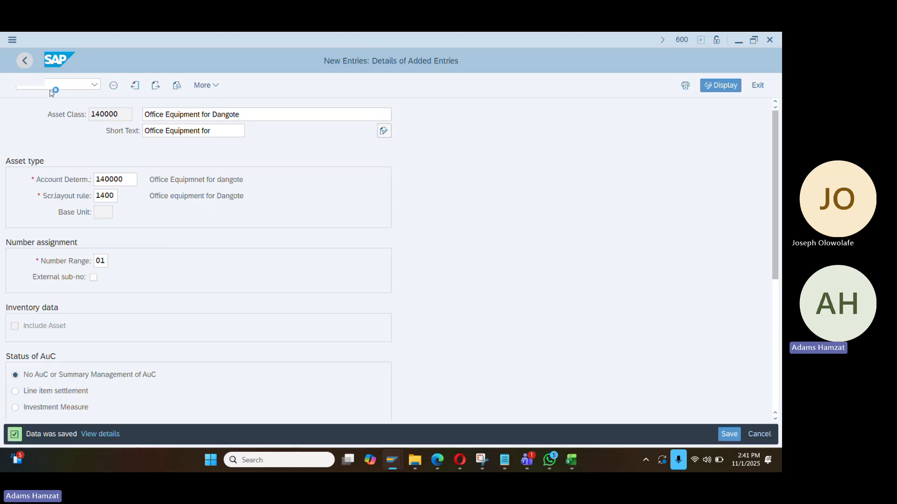
pyautogui.click(24, 60)
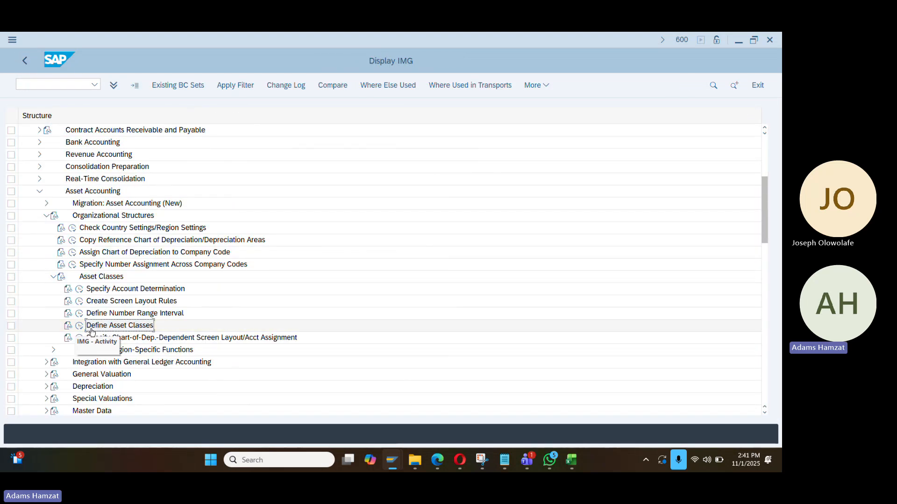
# Under General Valuation, run Determine Depreciation Areas in the Asset Class, listing 221 classes
pyautogui.click(91, 328)
pyautogui.scroll(-1, 187, 318)
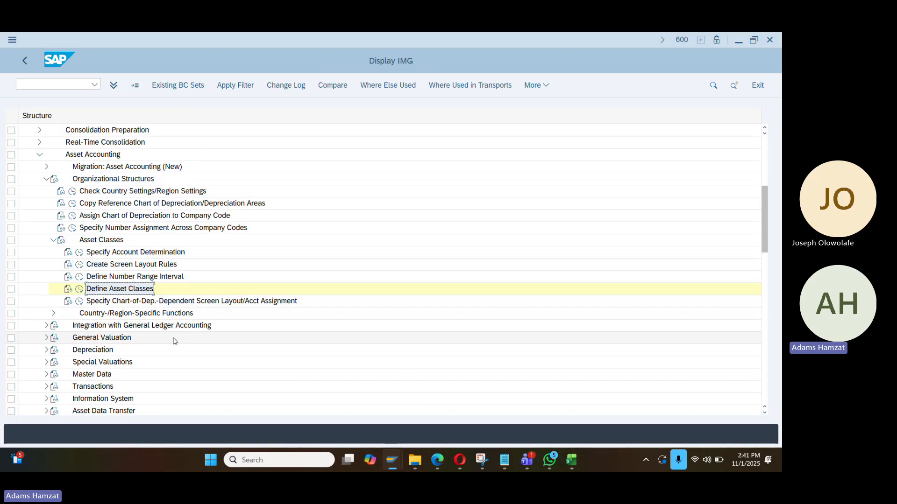
pyautogui.click(54, 241)
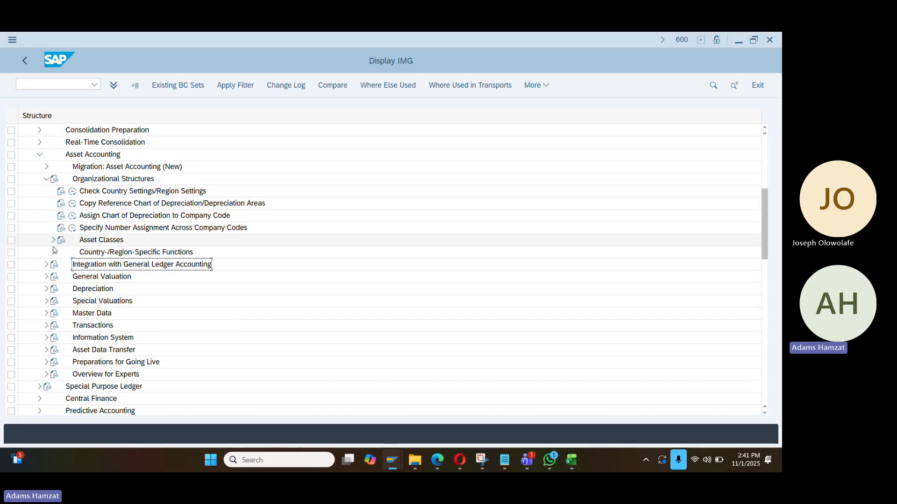
pyautogui.click(46, 277)
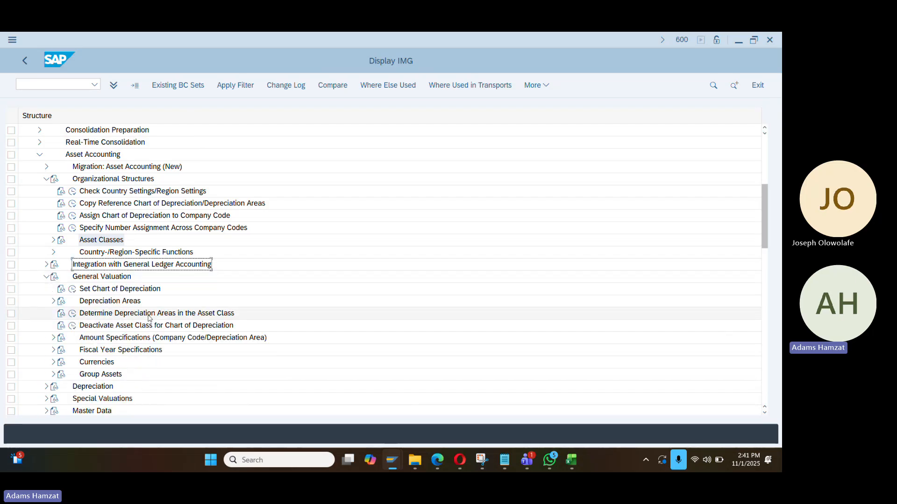
pyautogui.click(74, 314)
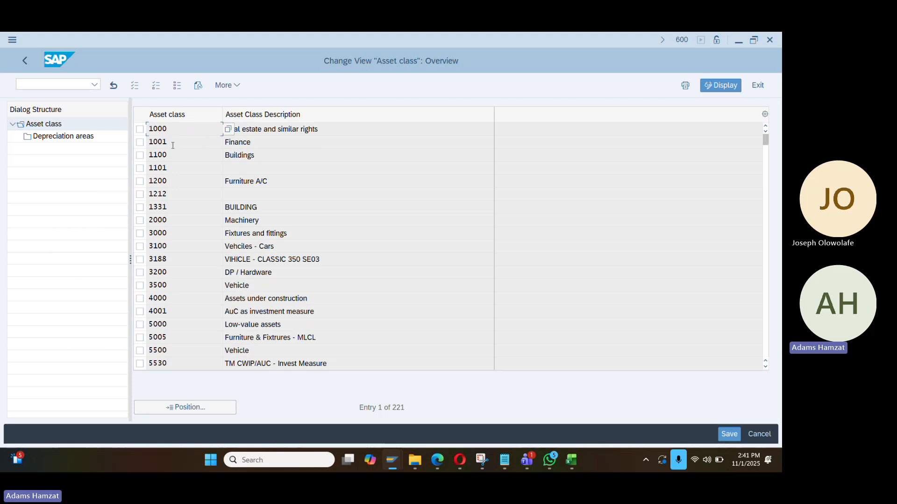
# Position the list to asset class 140000 and open its depreciation areas
pyautogui.click(176, 406)
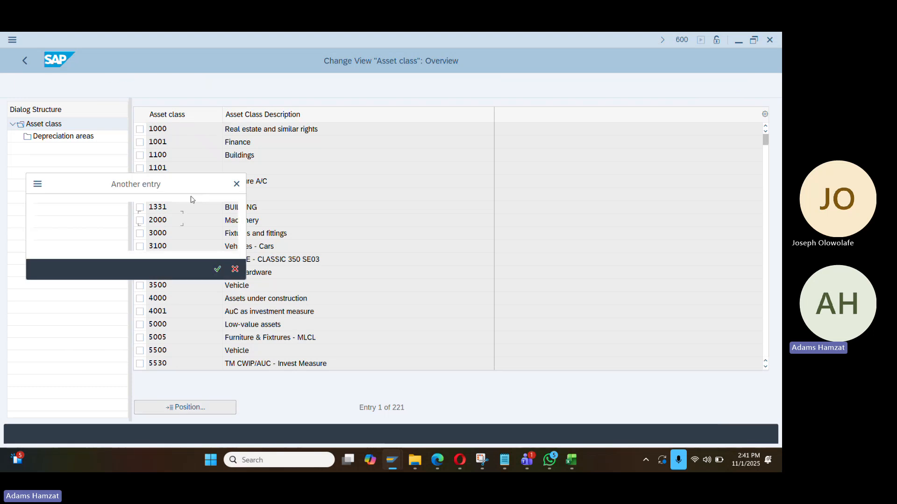
pyautogui.write('140000')
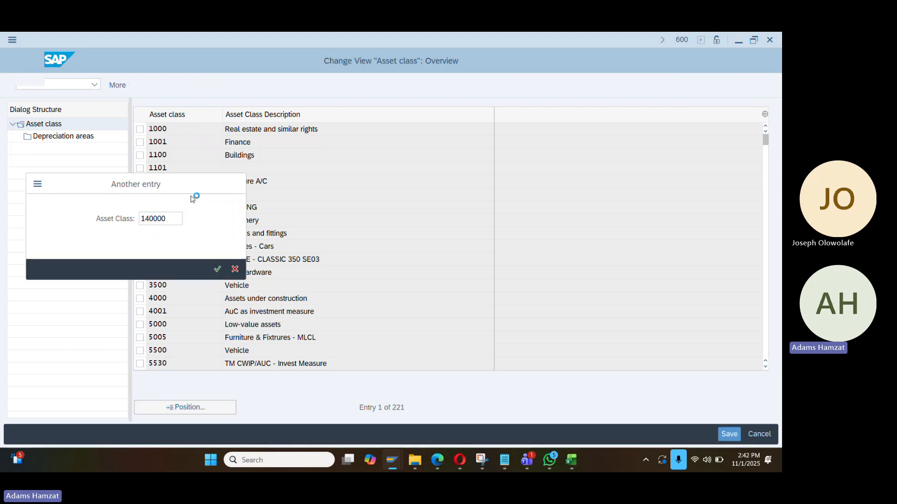
pyautogui.press('Return')
pyautogui.click(264, 129)
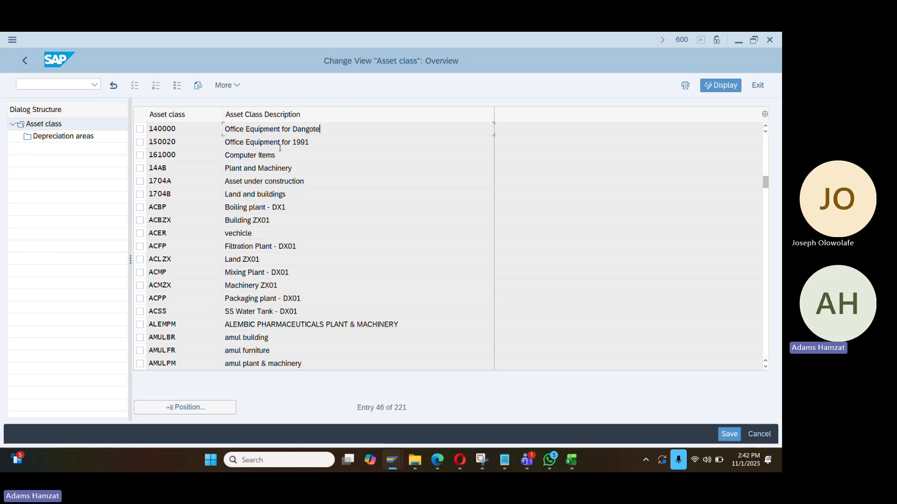
pyautogui.click(140, 129)
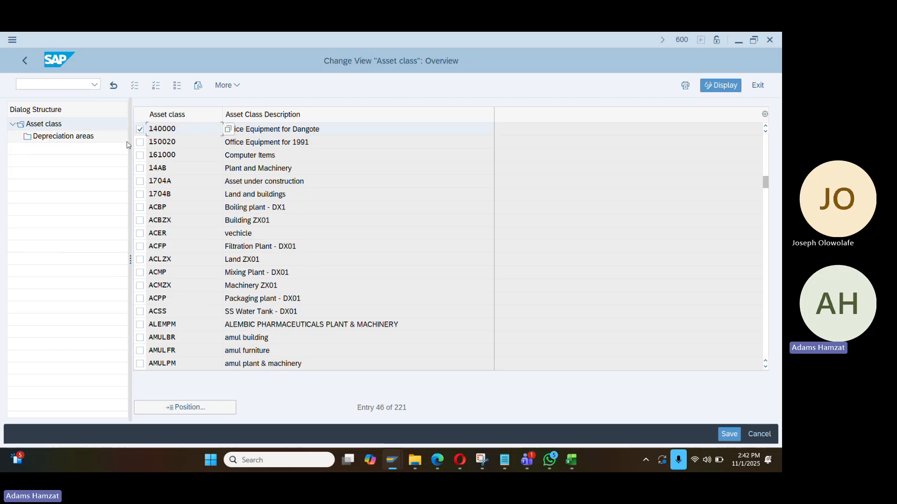
pyautogui.doubleClick(89, 140)
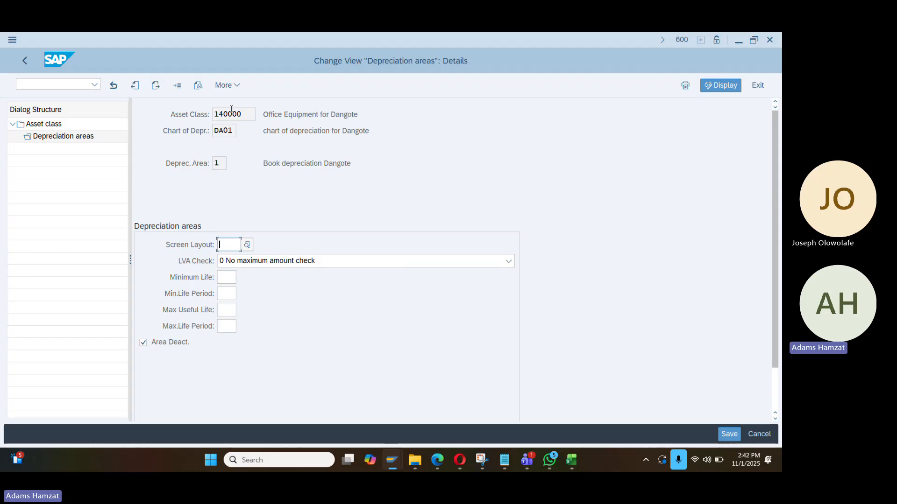
# Give depreciation area 1 screen layout 1000, activate it, with key LINS and useful life 1
pyautogui.click(247, 245)
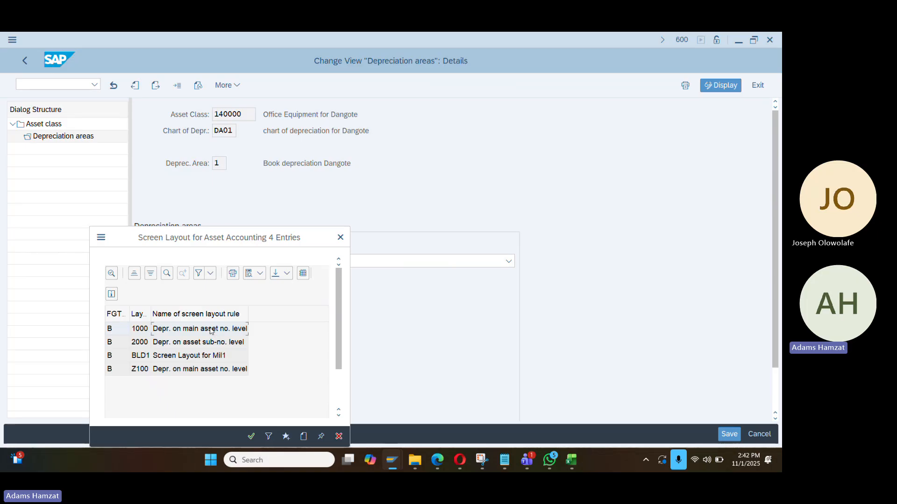
pyautogui.click(211, 329)
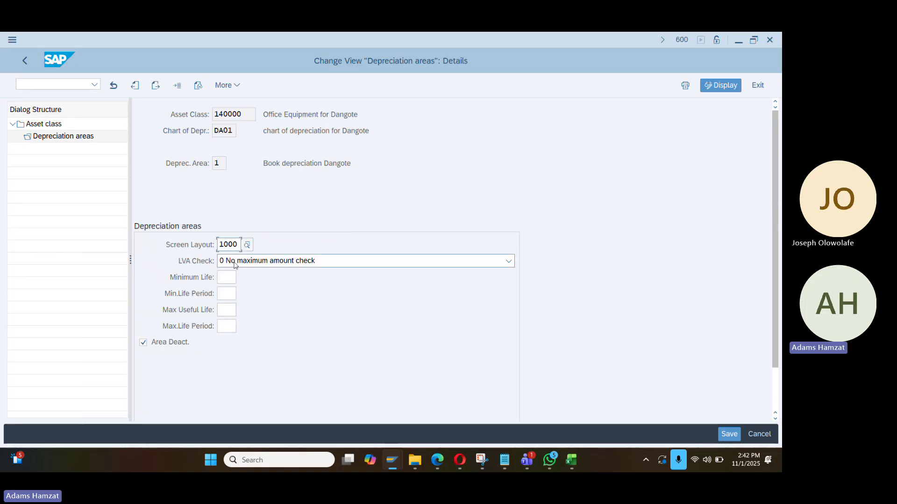
pyautogui.press('Return')
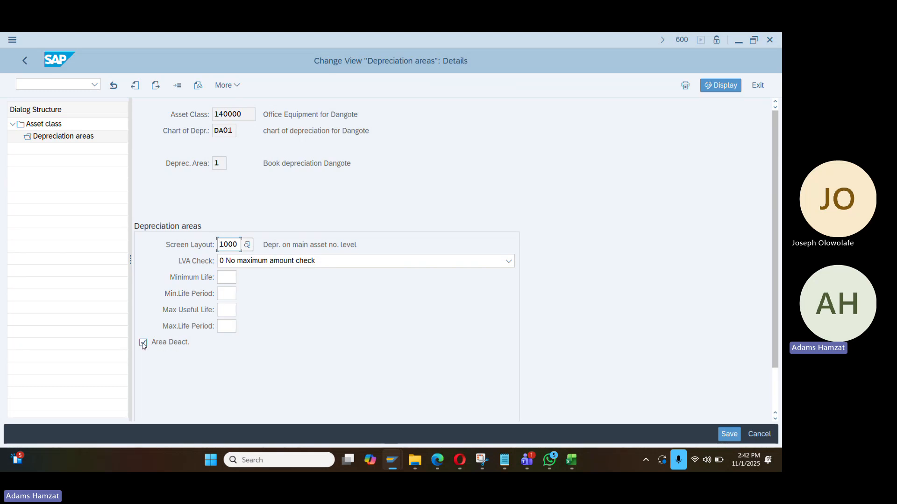
pyautogui.click(143, 344)
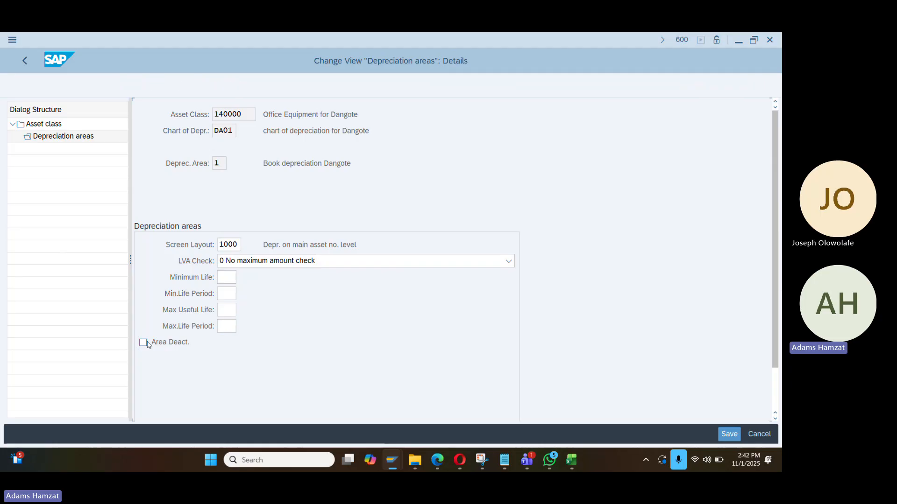
pyautogui.click(226, 343)
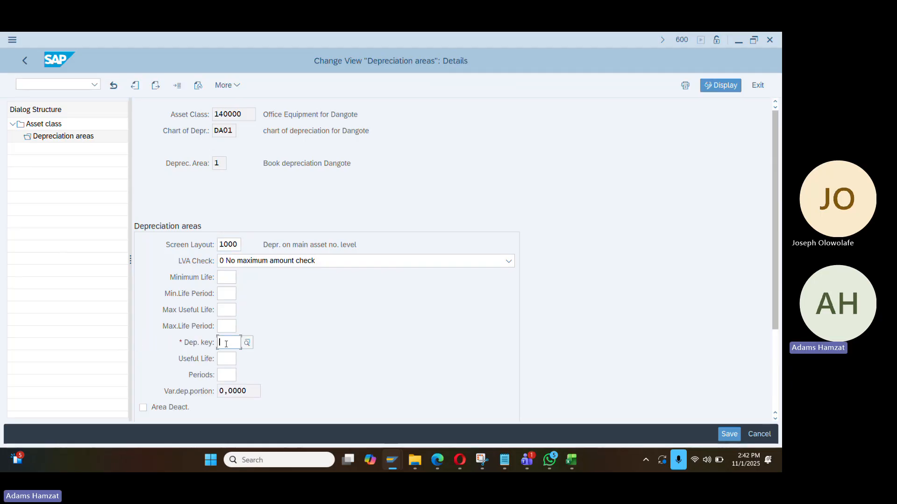
pyautogui.write('lins')
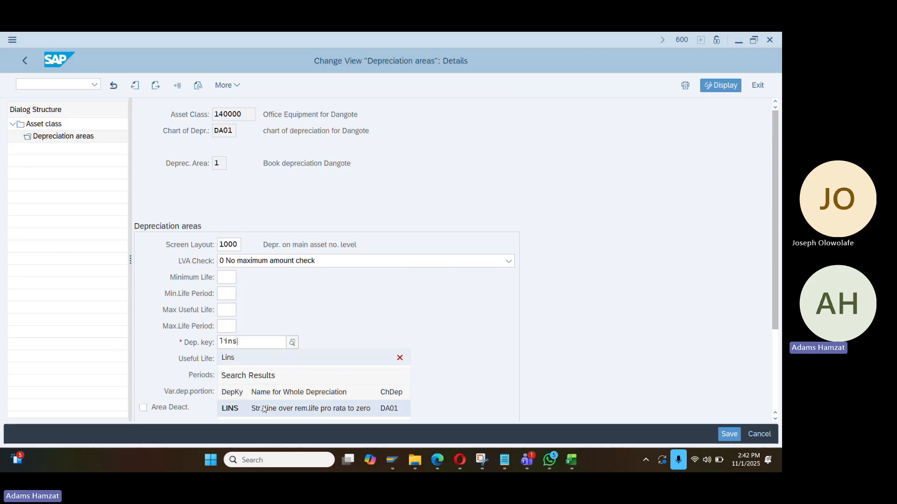
pyautogui.click(269, 411)
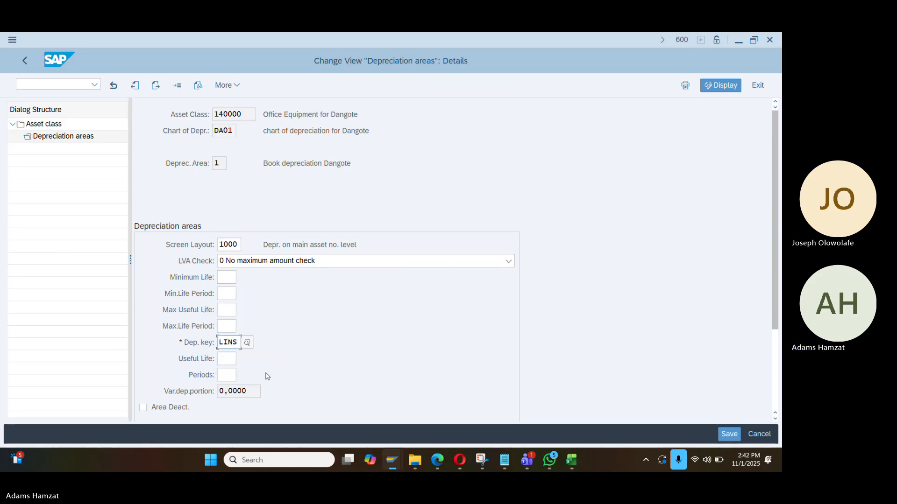
pyautogui.click(279, 346)
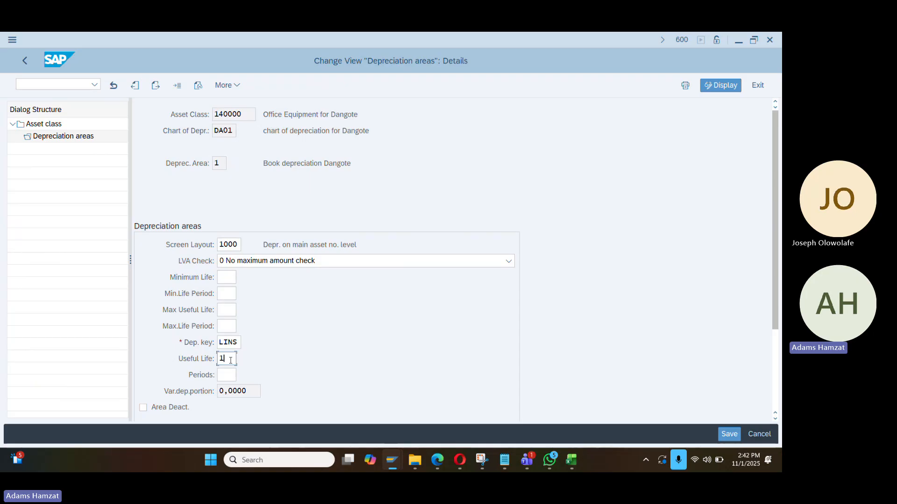
pyautogui.click(291, 343)
# Save the depreciation area settings under the customizing request and go back
pyautogui.click(729, 434)
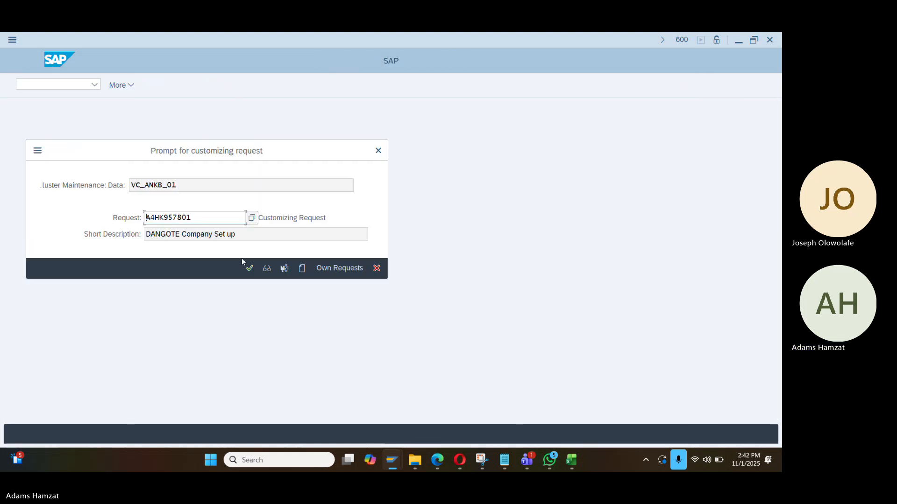
pyautogui.click(250, 268)
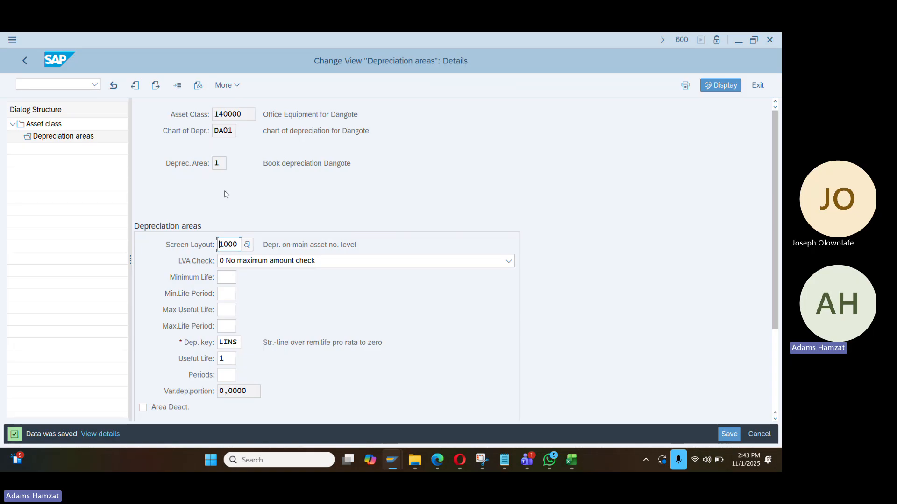
pyautogui.click(25, 60)
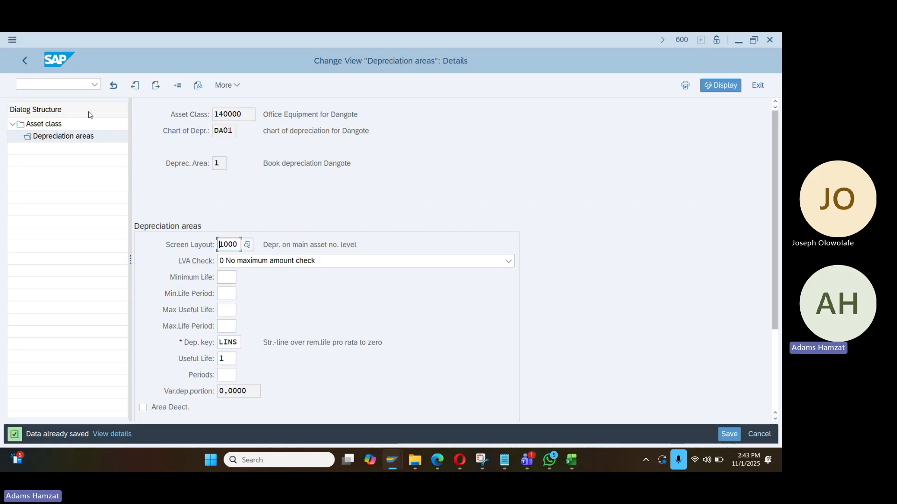
pyautogui.click(23, 62)
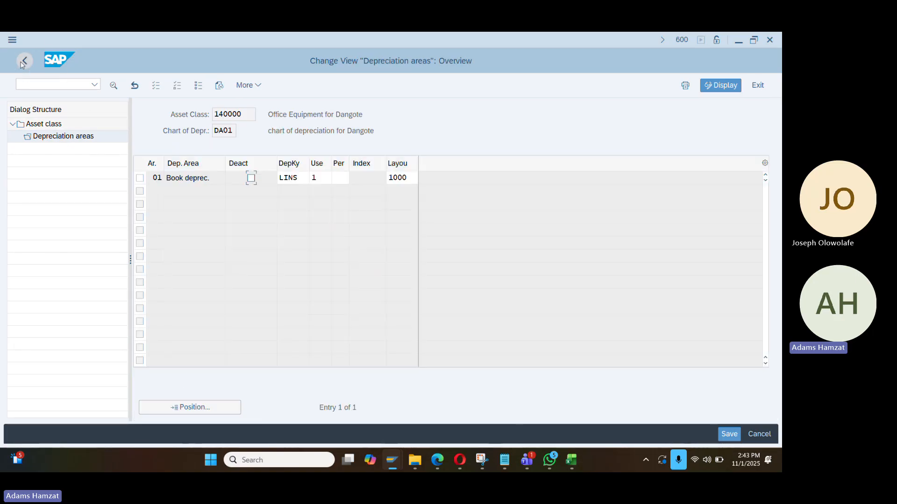
# Back out to the IMG tree and expand Integration with General Ledger Accounting to the Technical Clearing Account activities
pyautogui.click(23, 61)
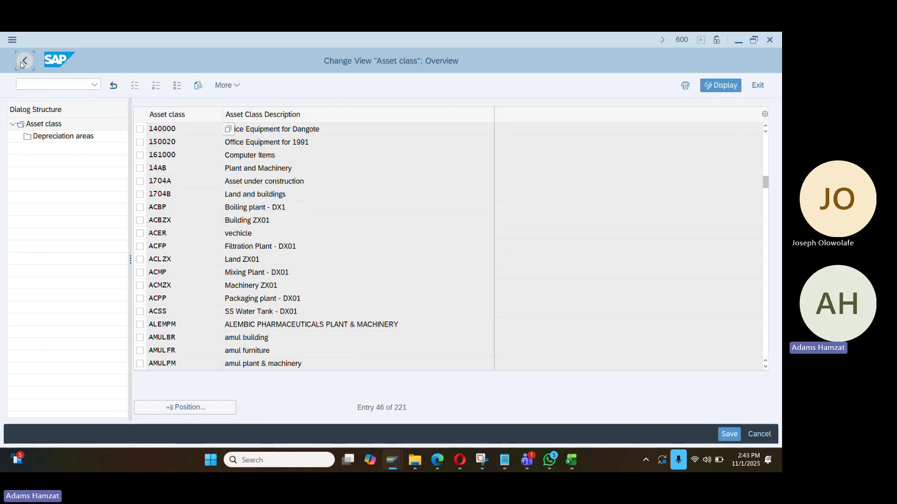
pyautogui.click(23, 62)
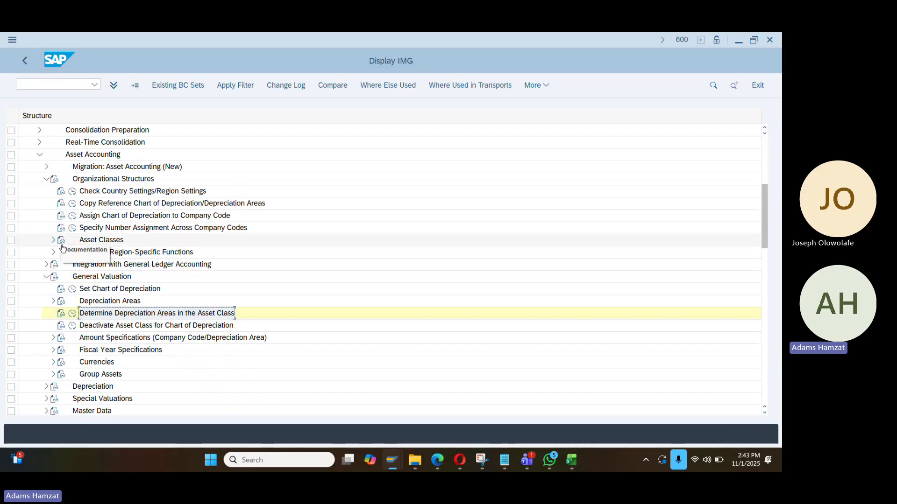
pyautogui.click(45, 266)
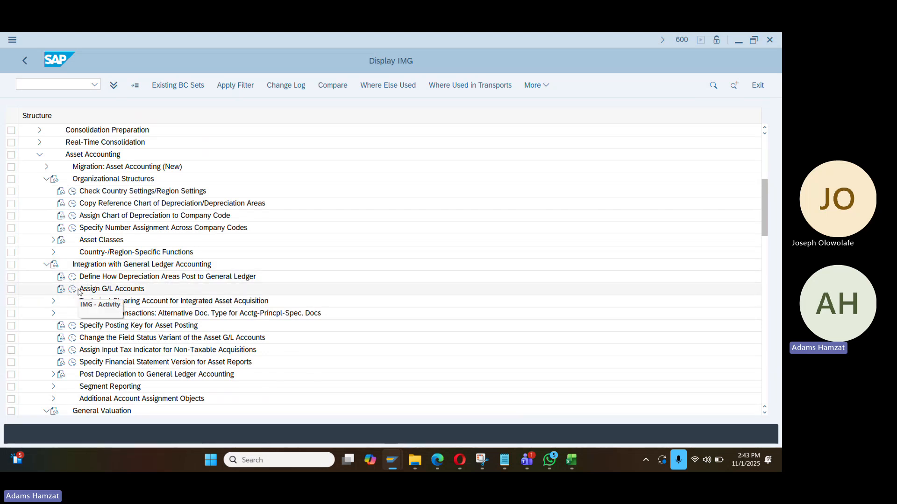
pyautogui.scroll(-1, 70, 292)
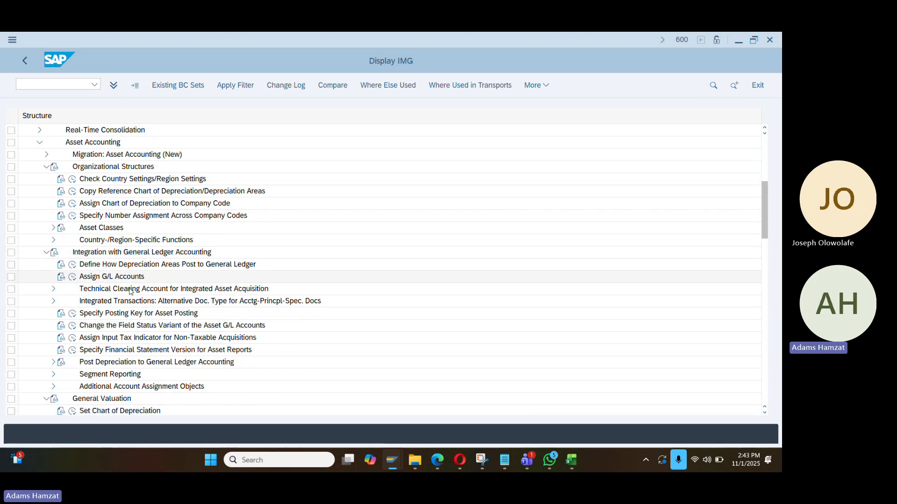
pyautogui.click(53, 290)
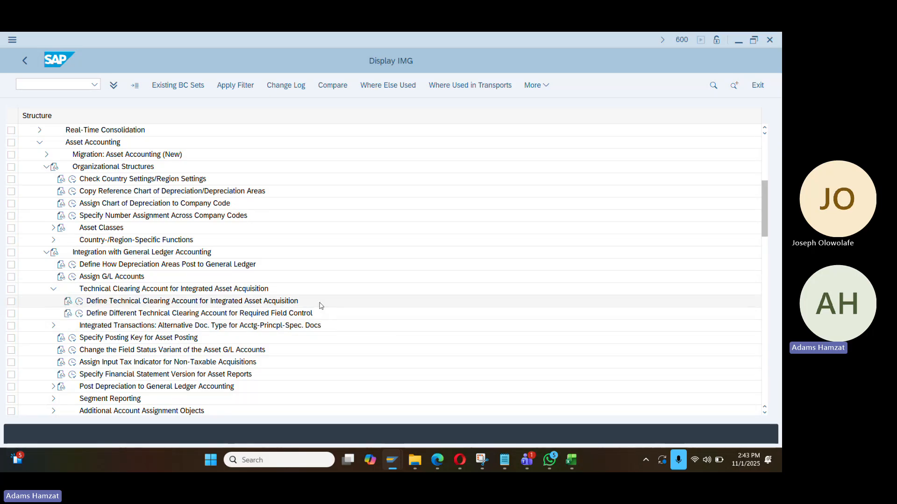
pyautogui.hotkey('alt', 'Tab')
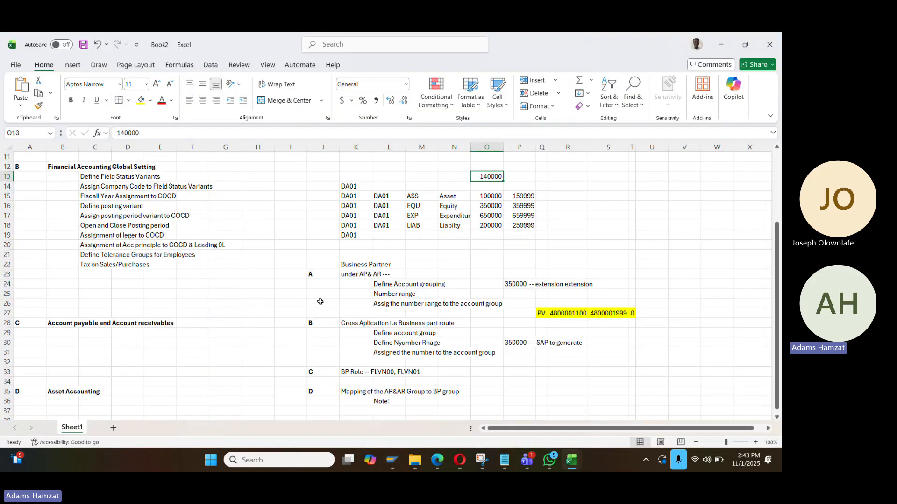
pyautogui.hotkey('alt', 'Tab')
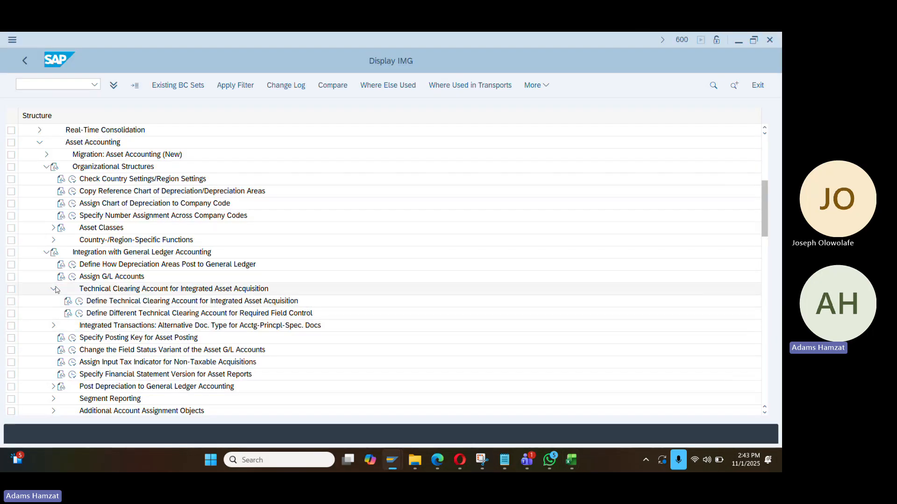
# Open Define Technical Clearing Account for Integrated Asset Acquisition and add a new entry for chart of accounts DA01
pyautogui.click(79, 306)
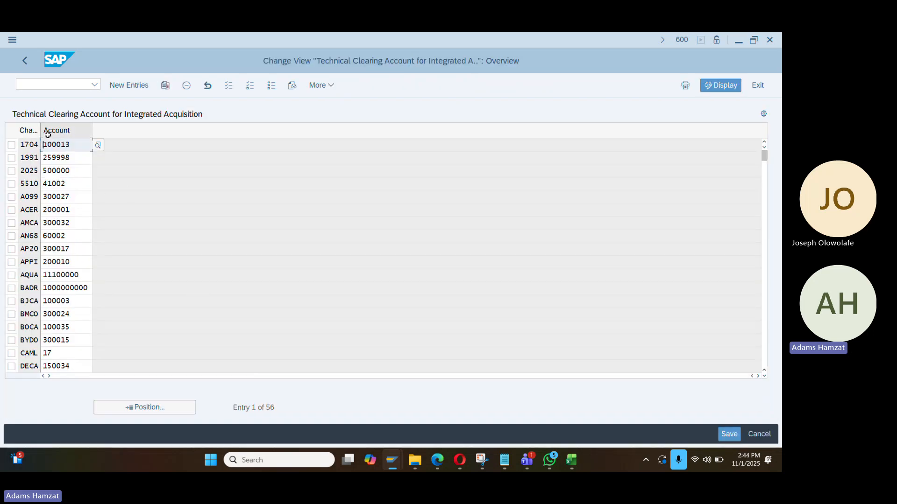
pyautogui.click(128, 86)
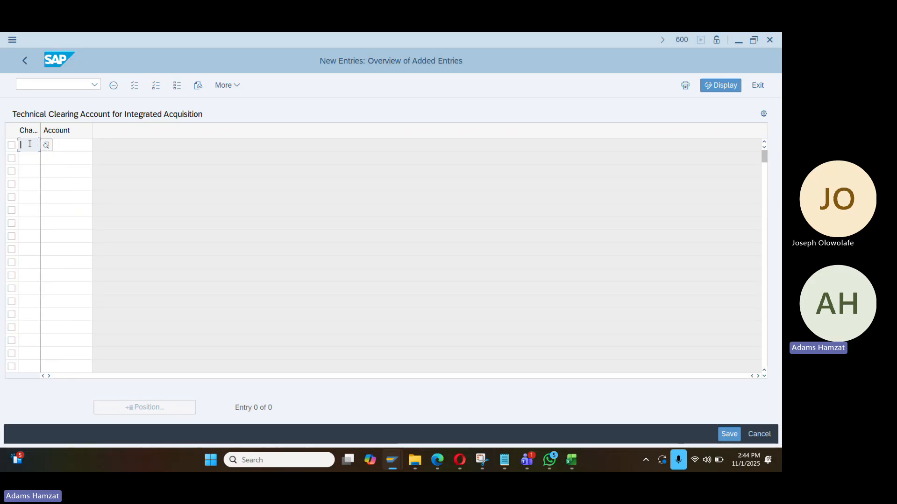
pyautogui.write('DA01')
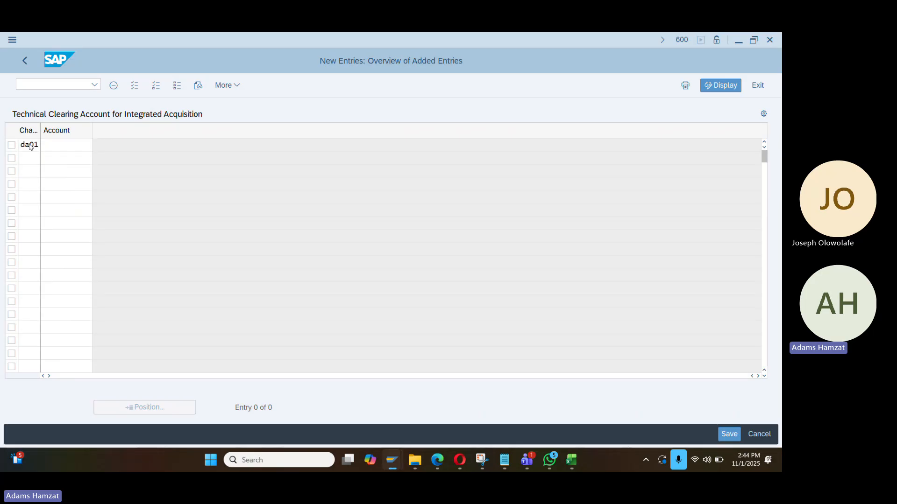
pyautogui.press('Return')
pyautogui.click(62, 142)
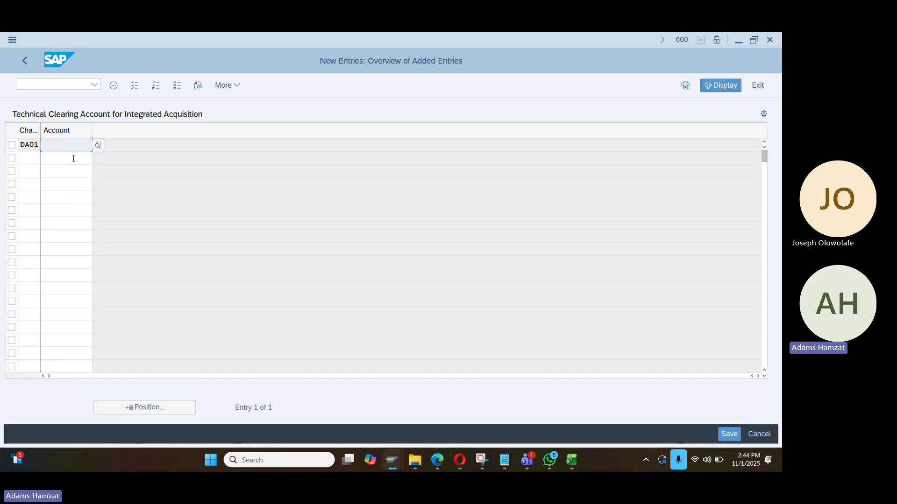
# Paste account 200000 from Excel cell O18 as DA01's clearing account; SAP rejects it as nonexistent
pyautogui.hotkey('alt', 'Tab')
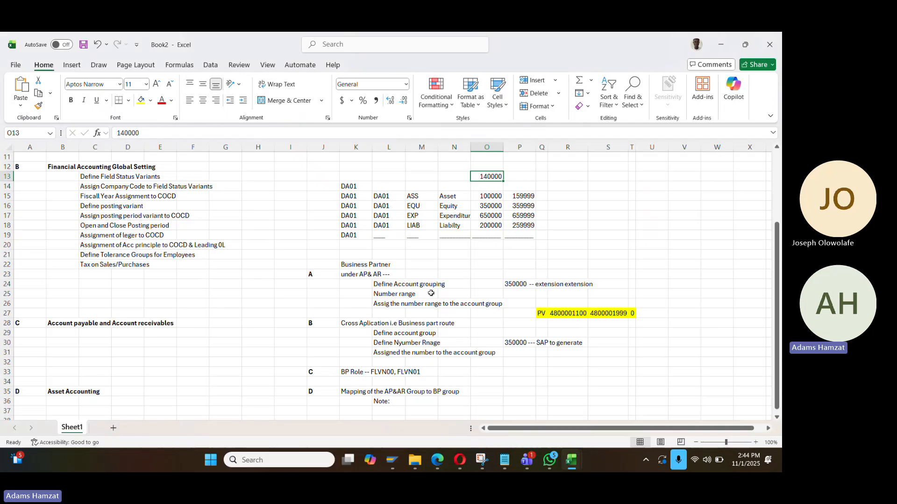
pyautogui.click(483, 226)
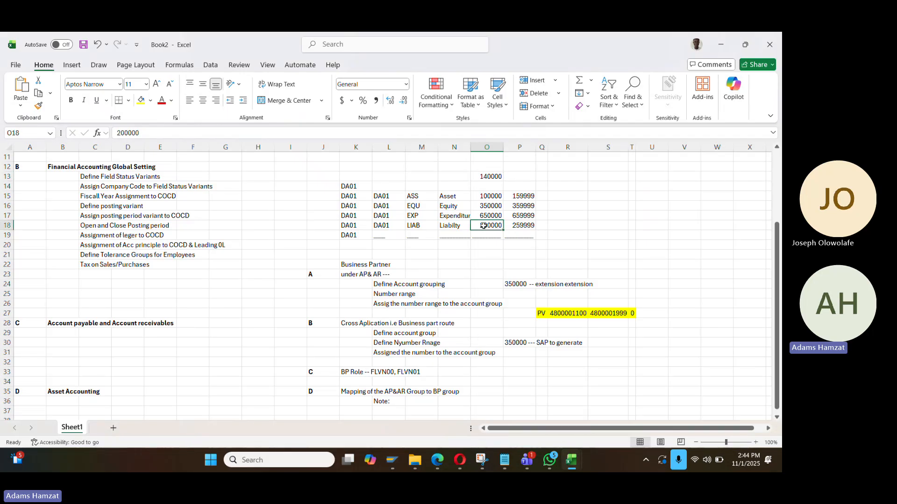
pyautogui.hotkey('ctrl', 'c')
pyautogui.hotkey('alt', 'Tab')
pyautogui.hotkey('ctrl', 'v')
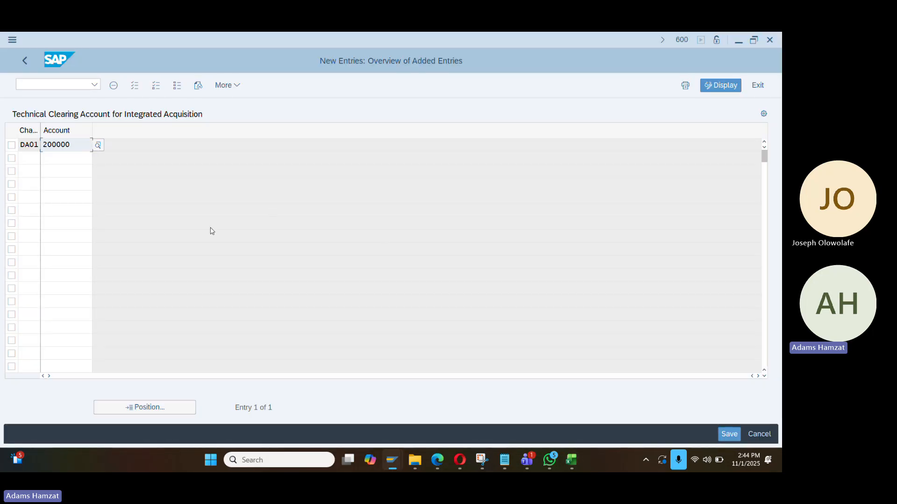
pyautogui.press('Return')
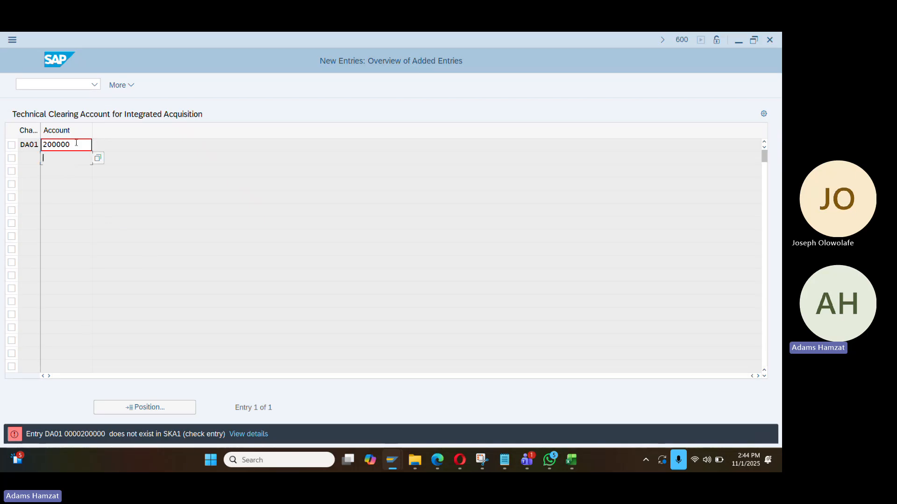
pyautogui.moveTo(76, 143); pyautogui.dragTo(2, 145)
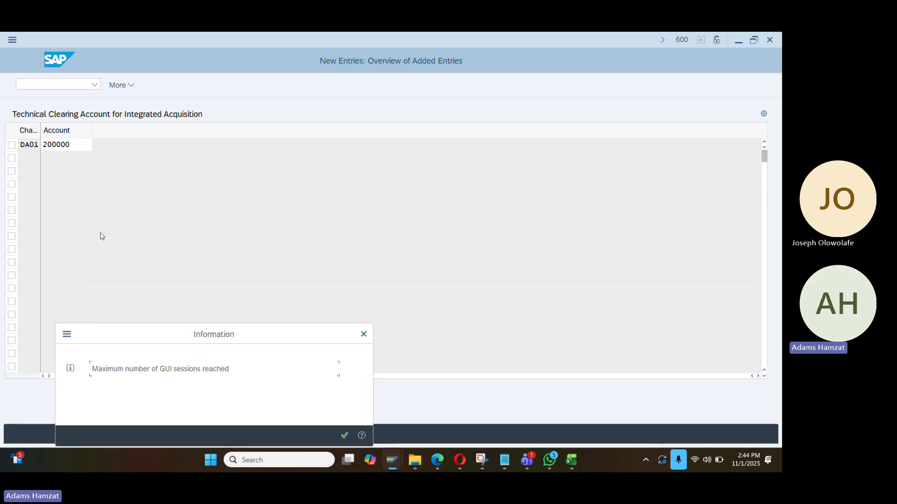
pyautogui.hotkey('alt', 'Tab')
pyautogui.press('Tab')
# Run /nfs00 to edit G/L accounts centrally and expand the Asset accounts folder for company code 1991
pyautogui.hotkey('alt', 'Tab')
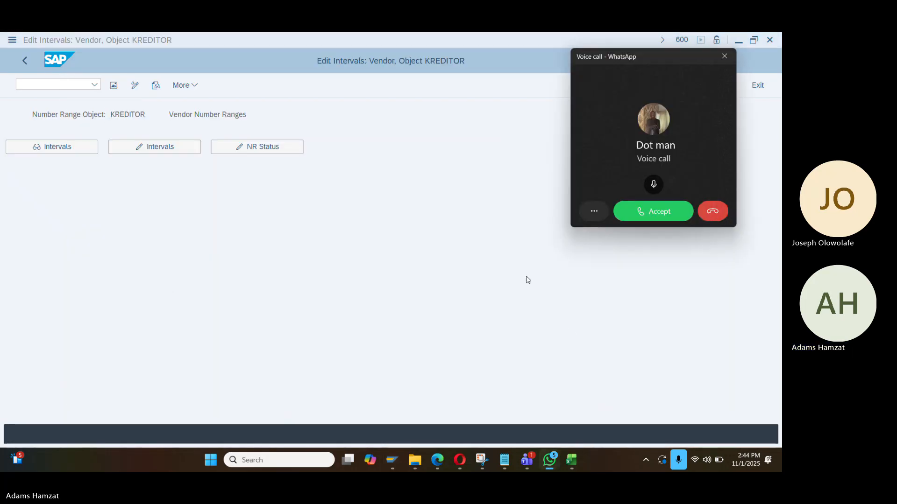
pyautogui.click(719, 212)
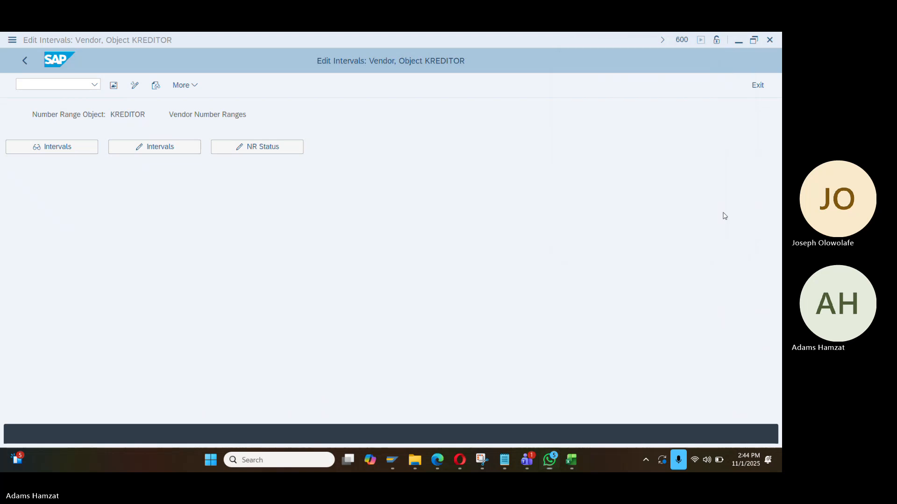
pyautogui.click(20, 84)
pyautogui.write('/')
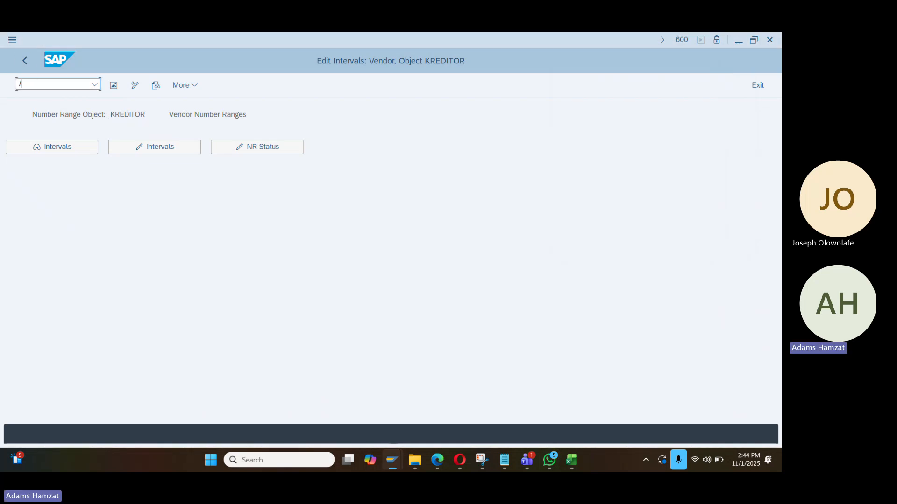
pyautogui.write('nfs00')
pyautogui.press('Return')
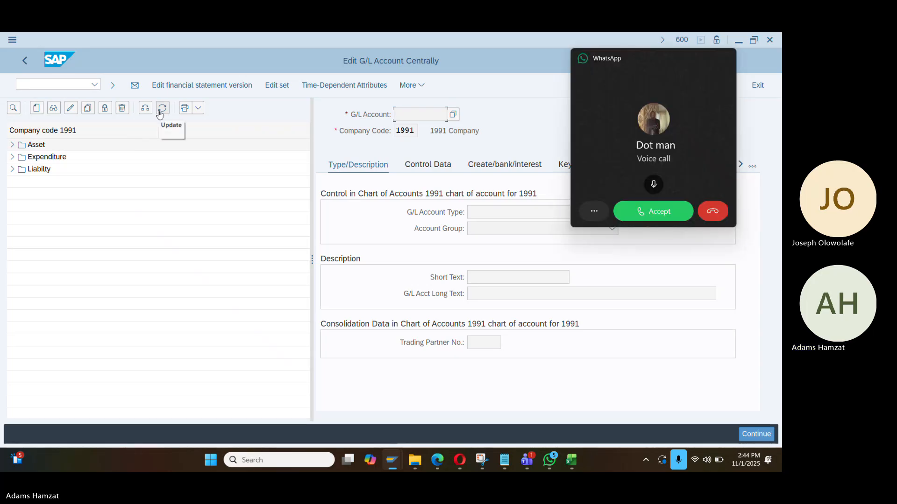
pyautogui.click(12, 146)
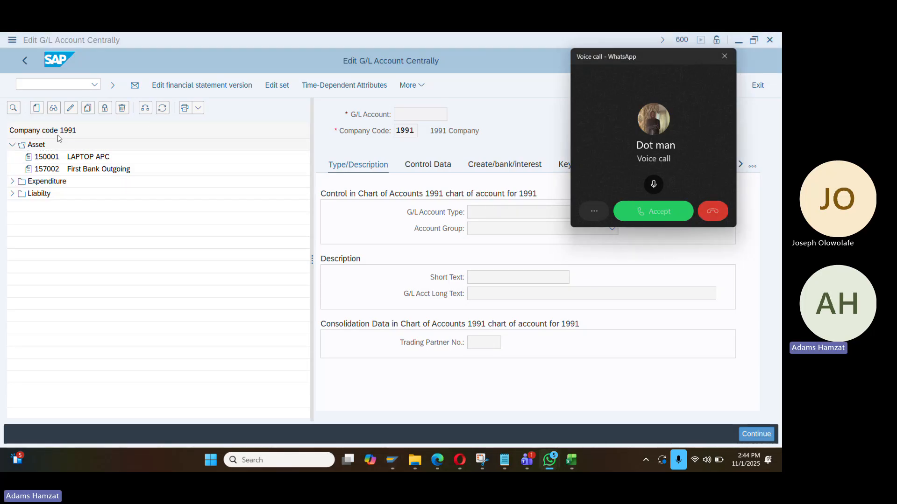
pyautogui.click(712, 211)
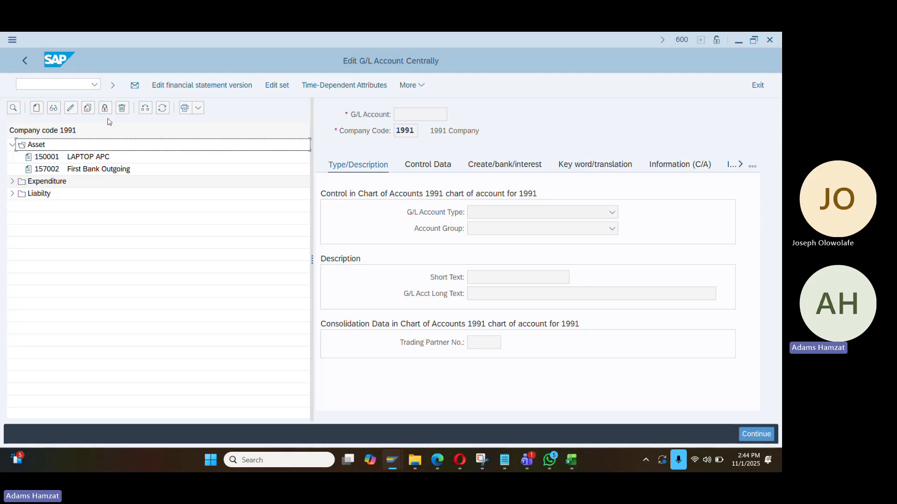
pyautogui.click(146, 108)
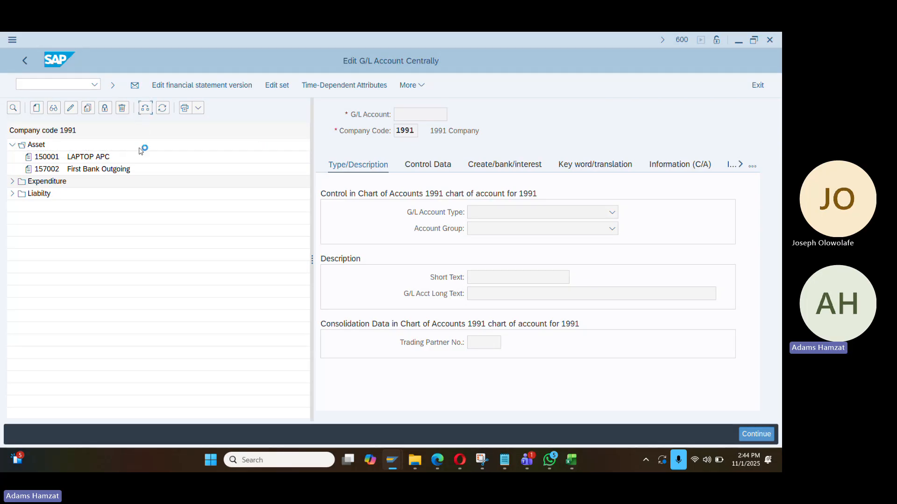
# Change the company code to DA01, confirming past the existing-value messages
pyautogui.write('d')
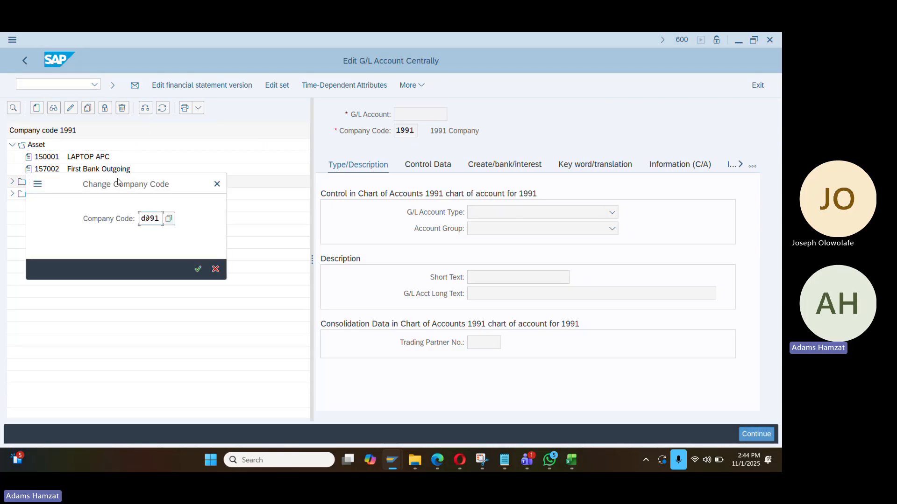
pyautogui.write('a0')
pyautogui.press('Return')
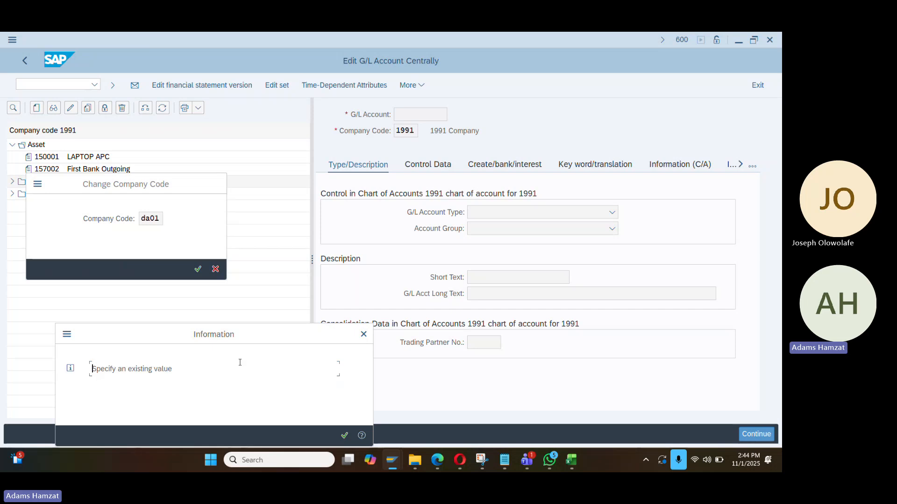
pyautogui.press('Return')
pyautogui.click(198, 270)
pyautogui.click(345, 436)
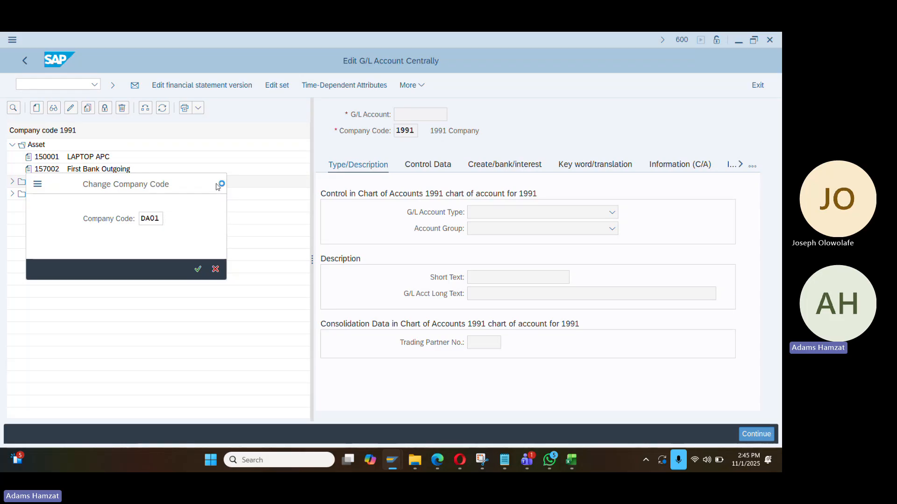
# Set Hierarchy display to 'Do not display navigation tree' and rerun the central G/L account transaction
pyautogui.click(408, 87)
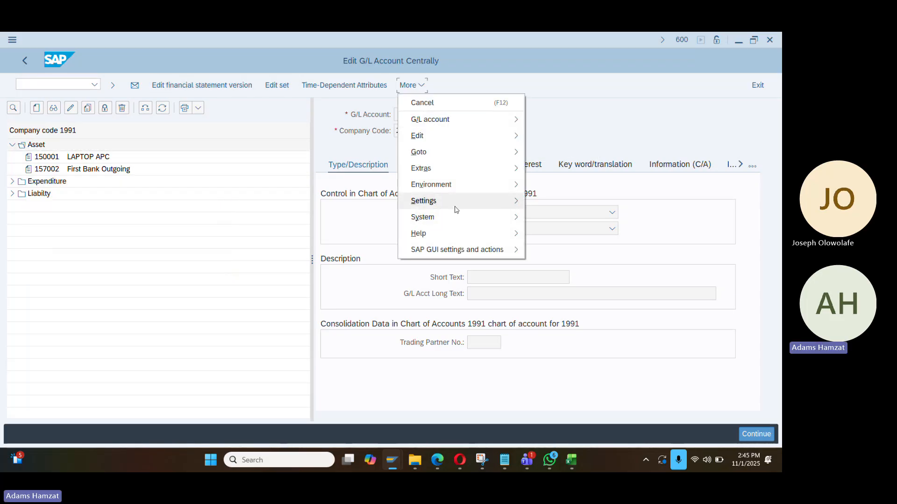
pyautogui.moveTo(456, 208)
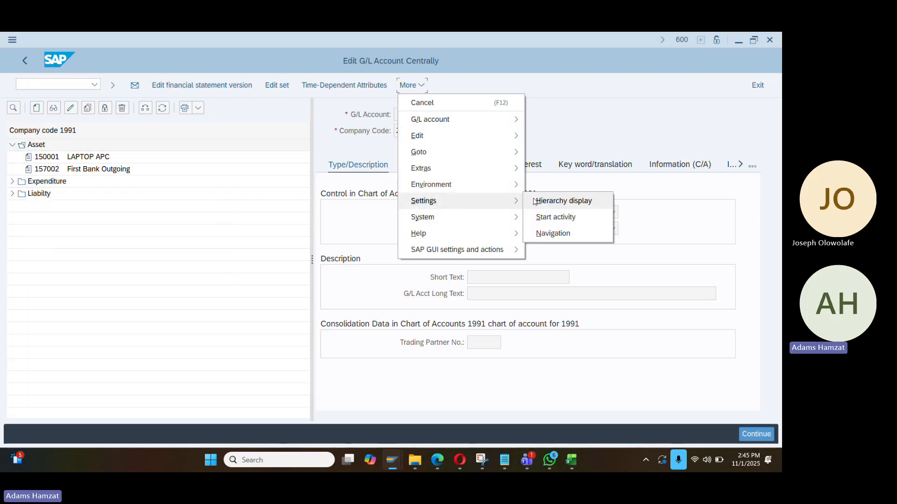
pyautogui.click(564, 201)
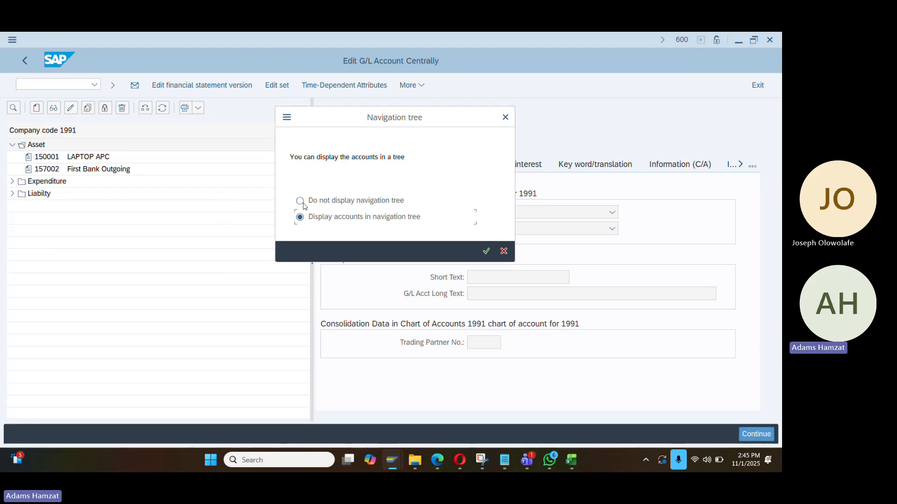
pyautogui.click(300, 201)
pyautogui.click(486, 251)
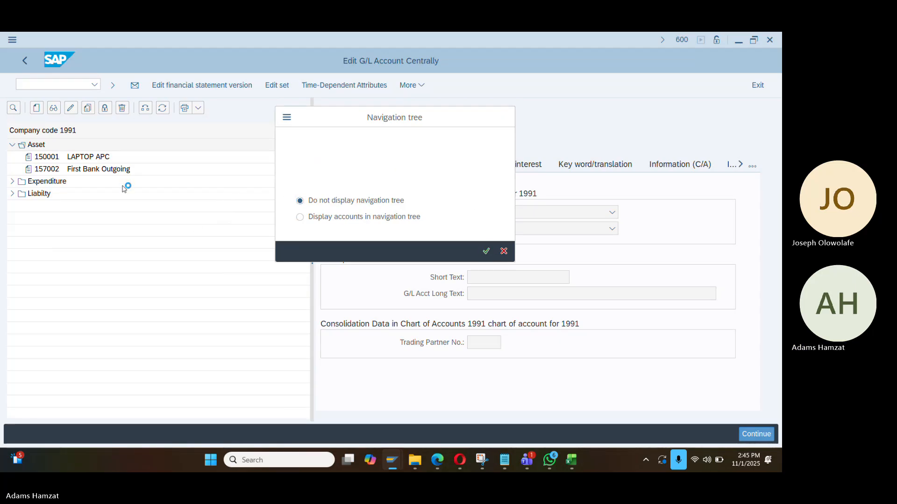
pyautogui.click(343, 435)
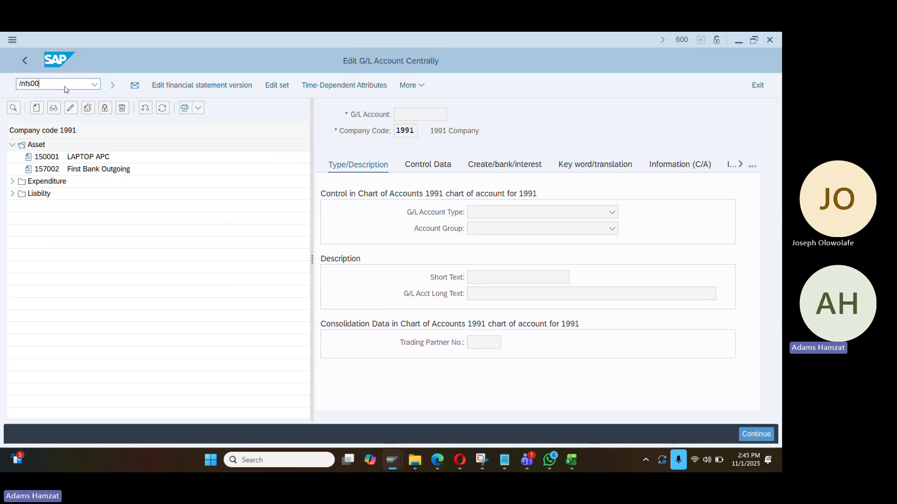
pyautogui.press('Return')
# Select company code DA01 and look up G/L account 200000, which does not exist yet
pyautogui.press('Tab')
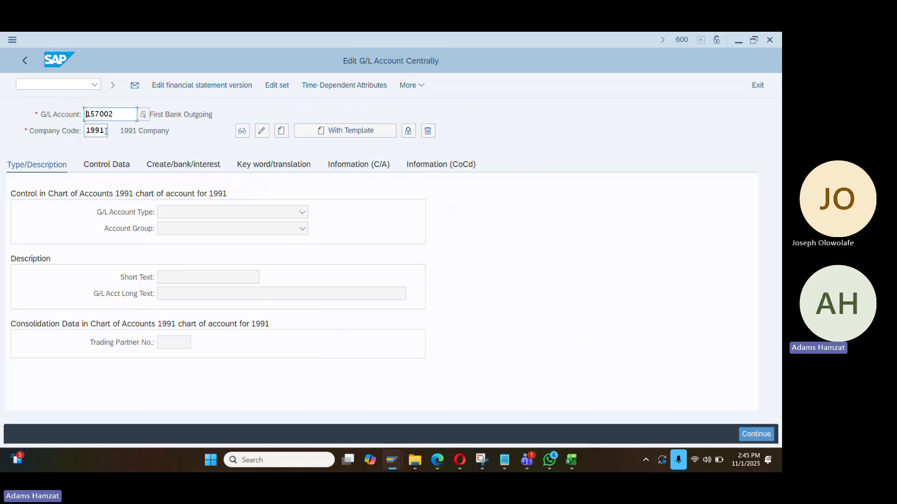
pyautogui.write('da01')
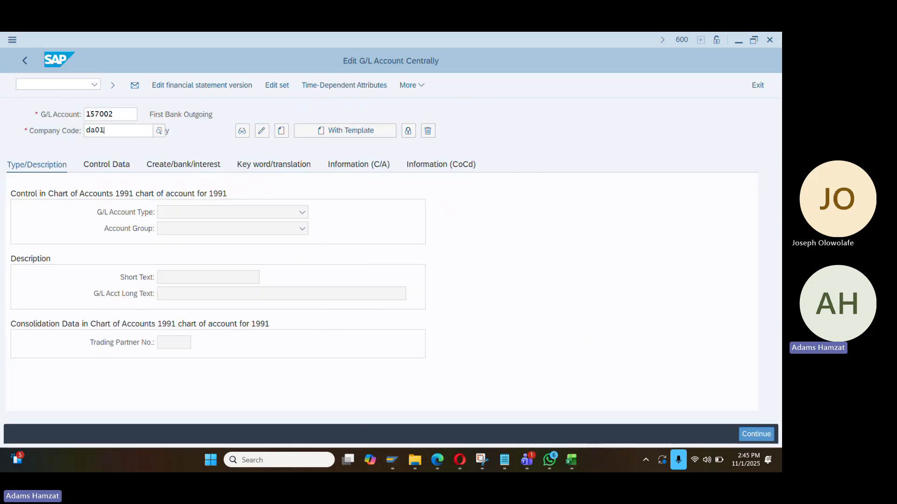
pyautogui.click(121, 172)
pyautogui.click(117, 181)
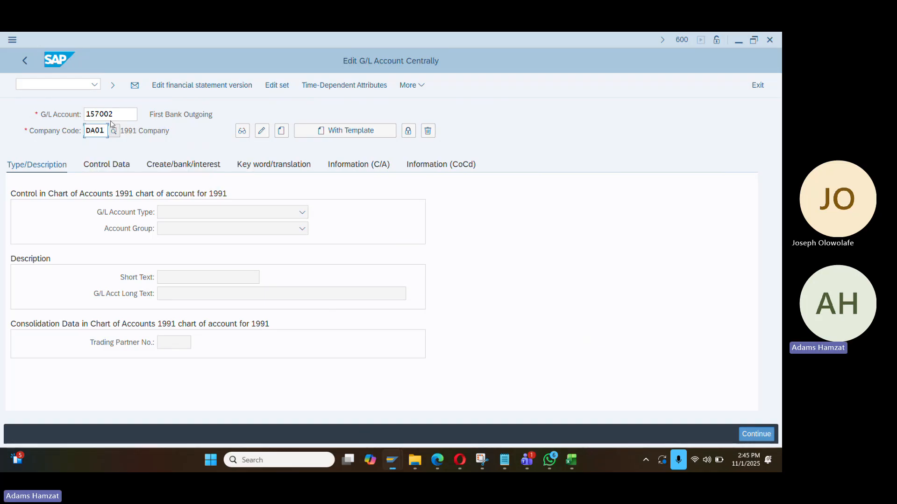
pyautogui.click(111, 114)
pyautogui.doubleClick(110, 114)
pyautogui.write('200000')
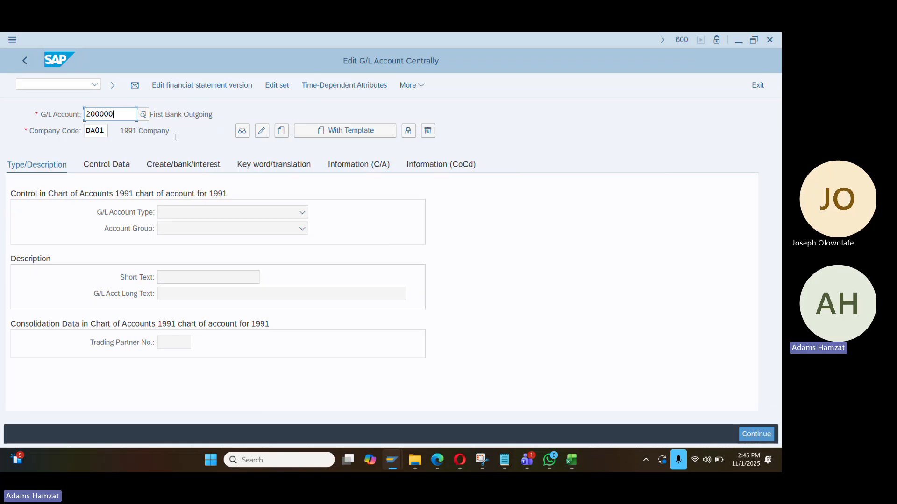
pyautogui.press('Return')
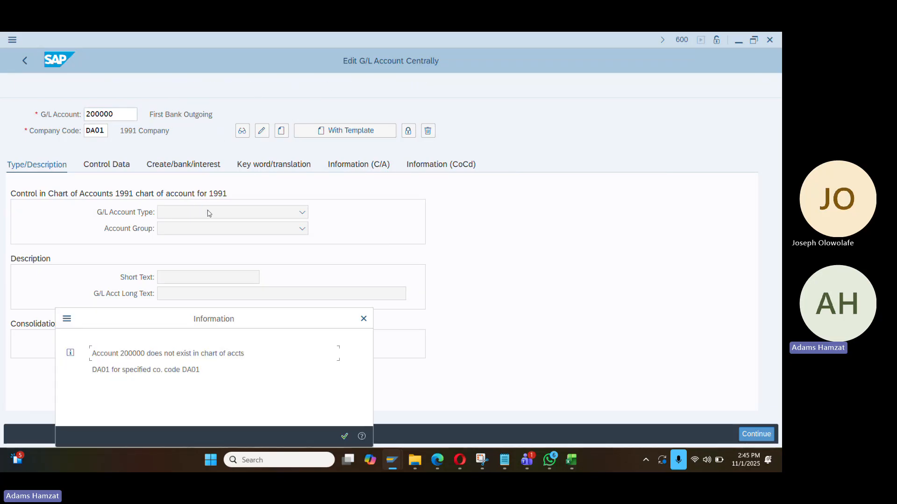
pyautogui.click(344, 436)
# Create account 200000 as a Balance Sheet Account in account group LIAB Liability
pyautogui.click(281, 132)
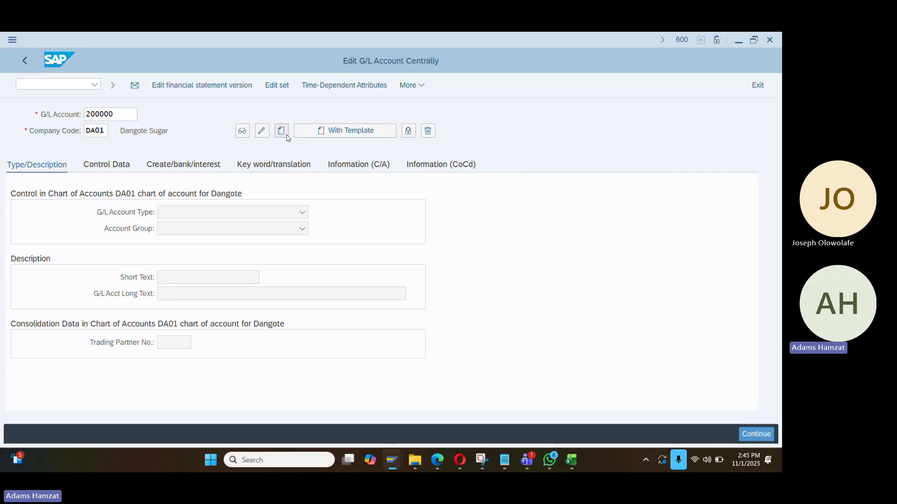
pyautogui.click(221, 212)
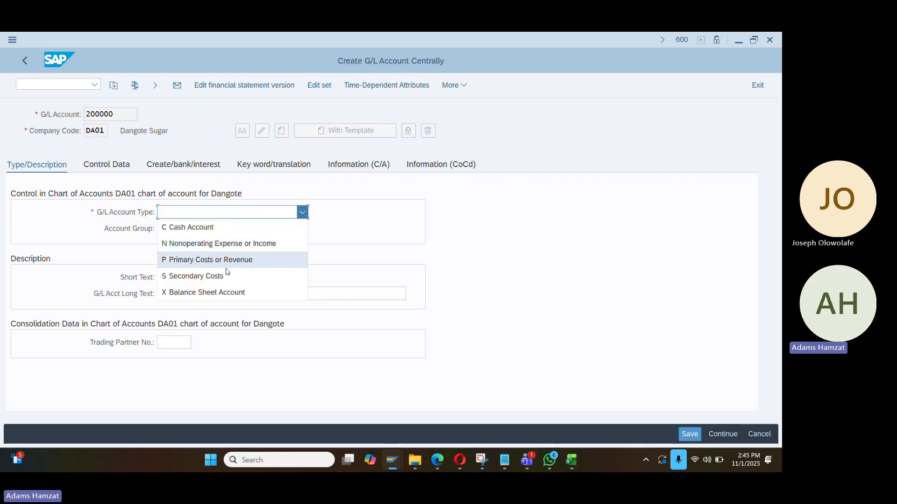
pyautogui.click(229, 294)
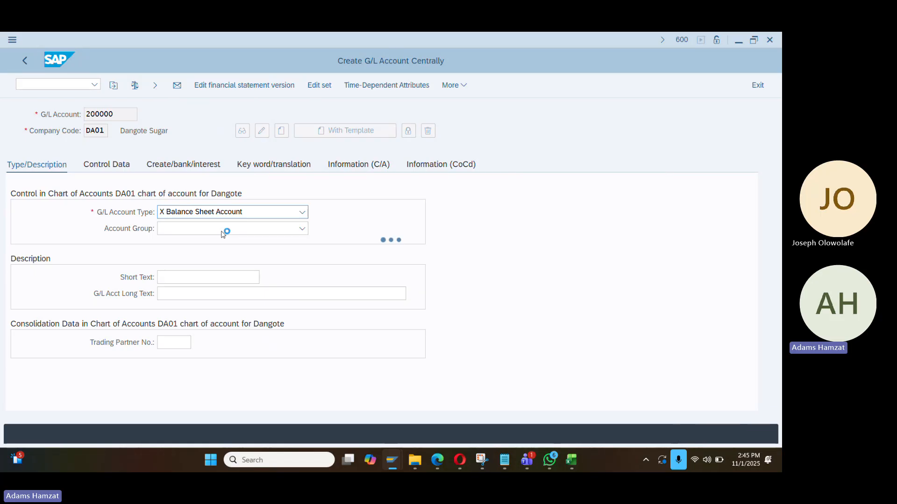
pyautogui.click(222, 234)
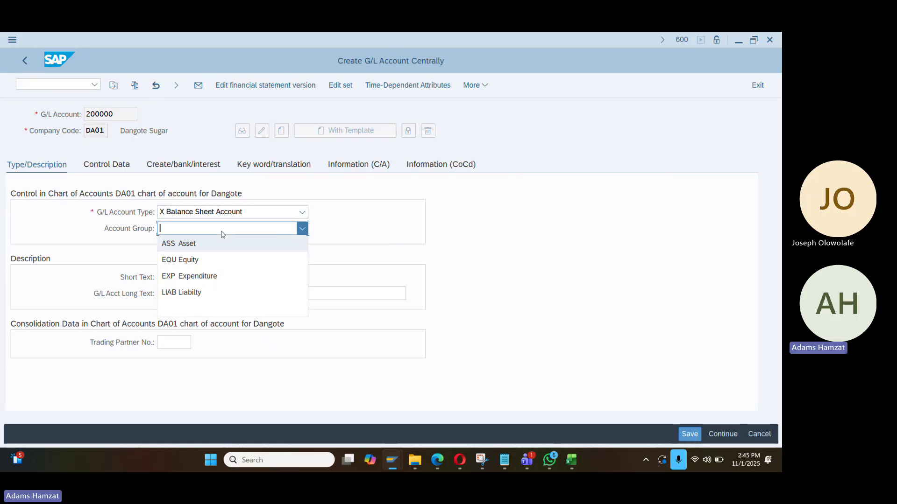
pyautogui.click(210, 293)
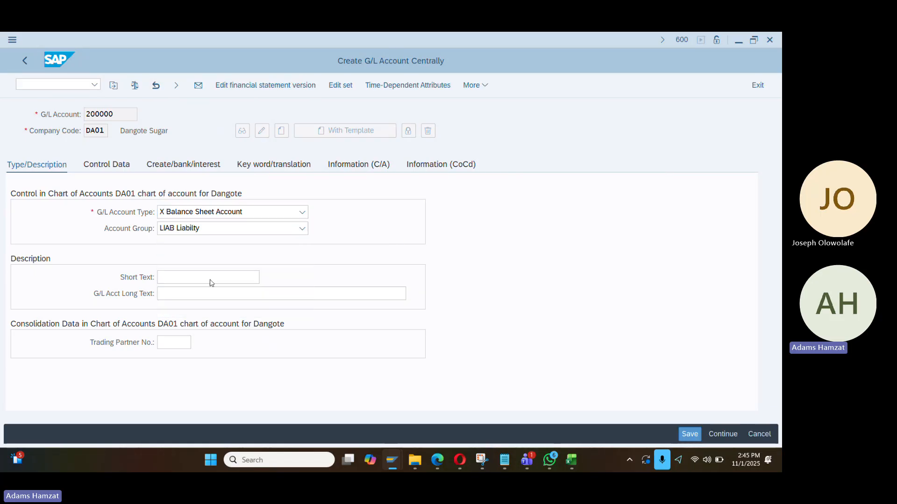
# Enter short text 'Technical Clearing A' and long text 'Technical Clearing Asset'
pyautogui.click(192, 279)
pyautogui.write('te')
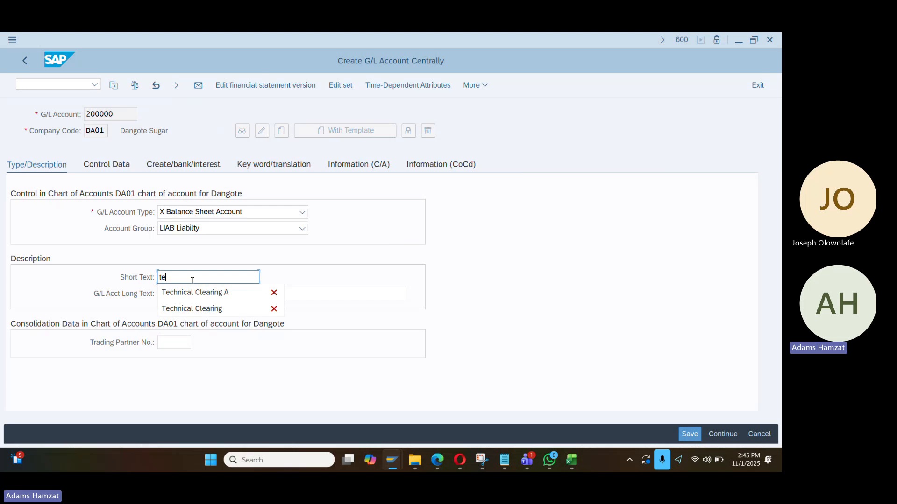
pyautogui.press('Down')
pyautogui.press('Return')
pyautogui.press('Tab')
pyautogui.write('te')
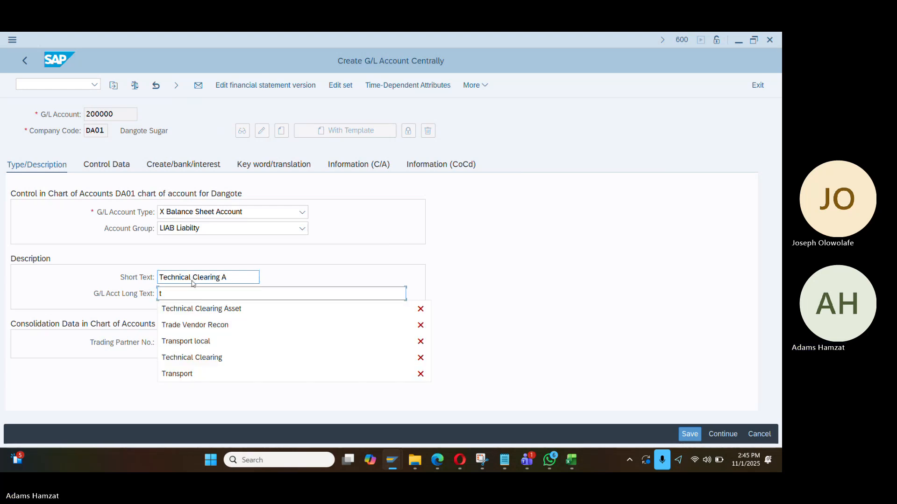
pyautogui.press('Down')
pyautogui.press('Return')
pyautogui.press('Return')
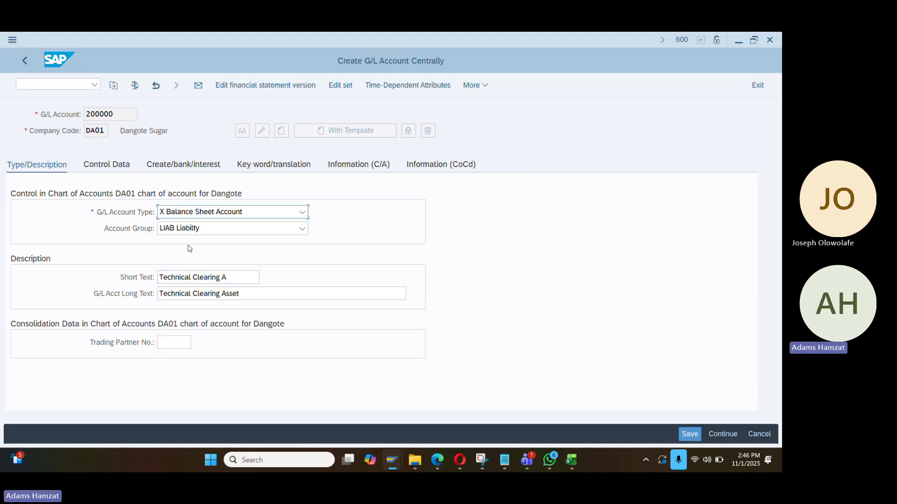
# Set reconciliation account type Assets and field status group G067 Reconciliation accounts
pyautogui.click(125, 168)
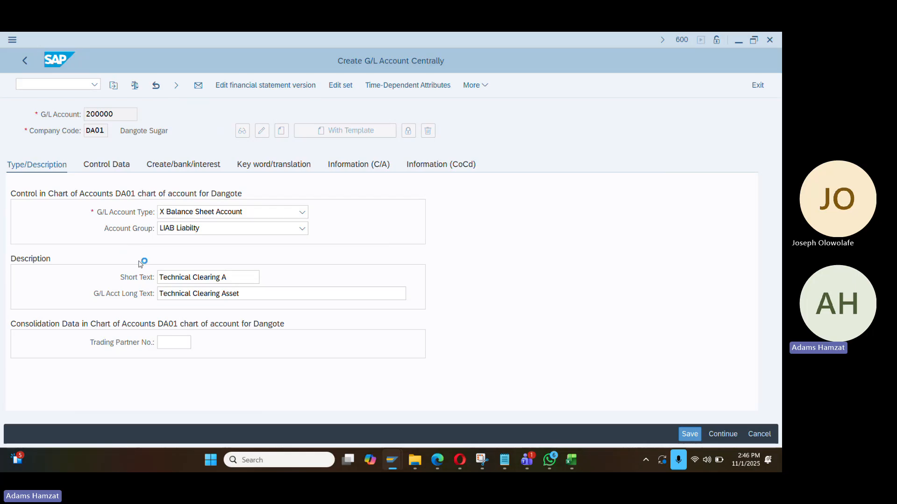
pyautogui.click(187, 309)
pyautogui.click(179, 325)
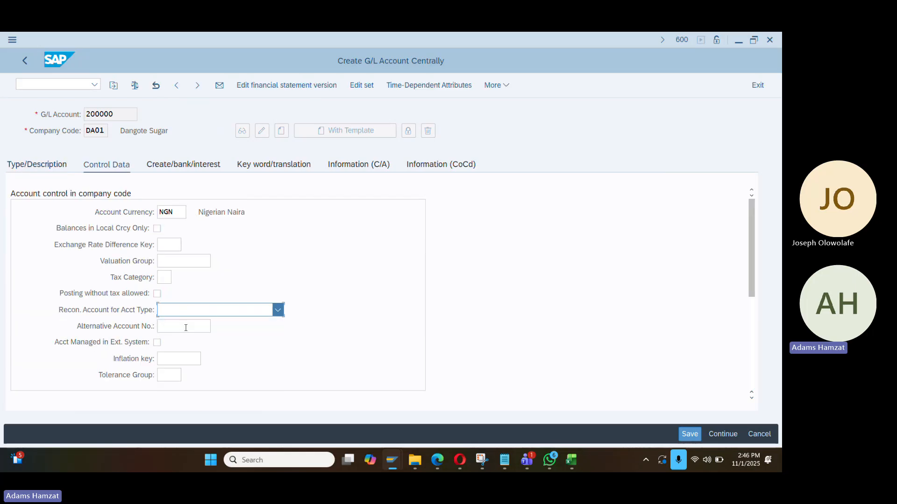
pyautogui.click(198, 171)
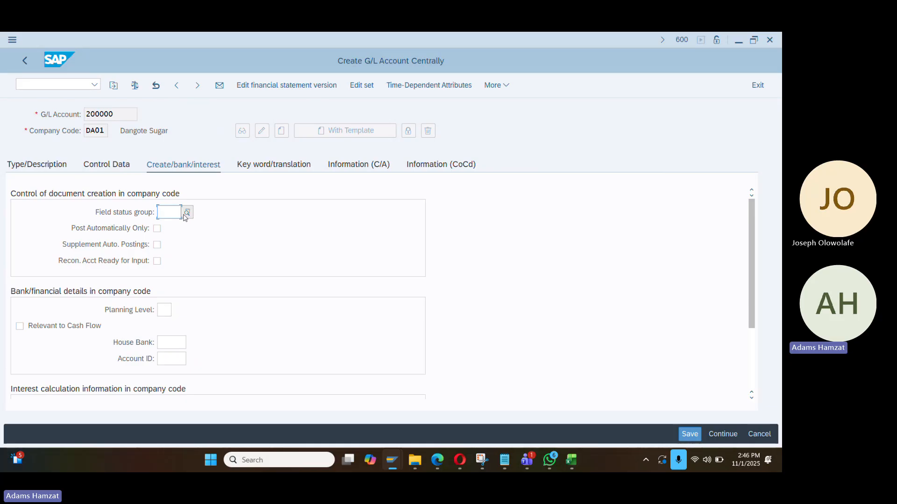
pyautogui.write('g')
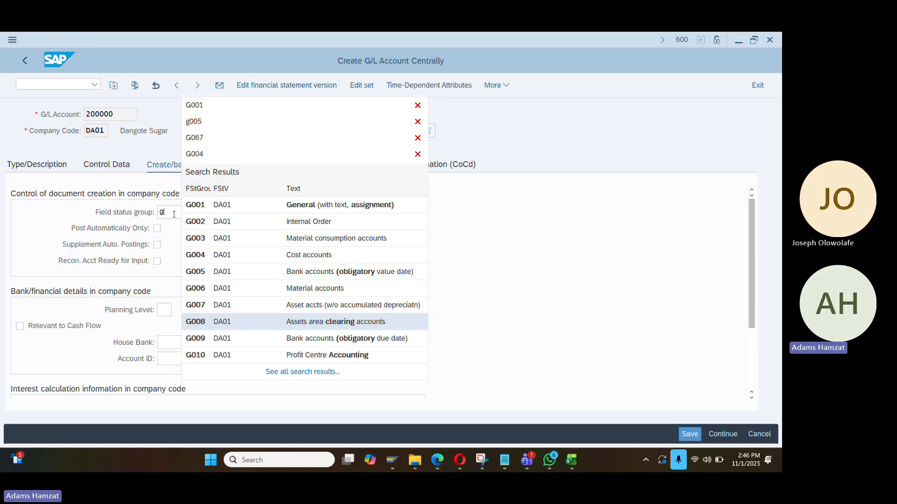
pyautogui.press('BackSpace')
pyautogui.press('Down')
pyautogui.press('Down')
pyautogui.press('Down')
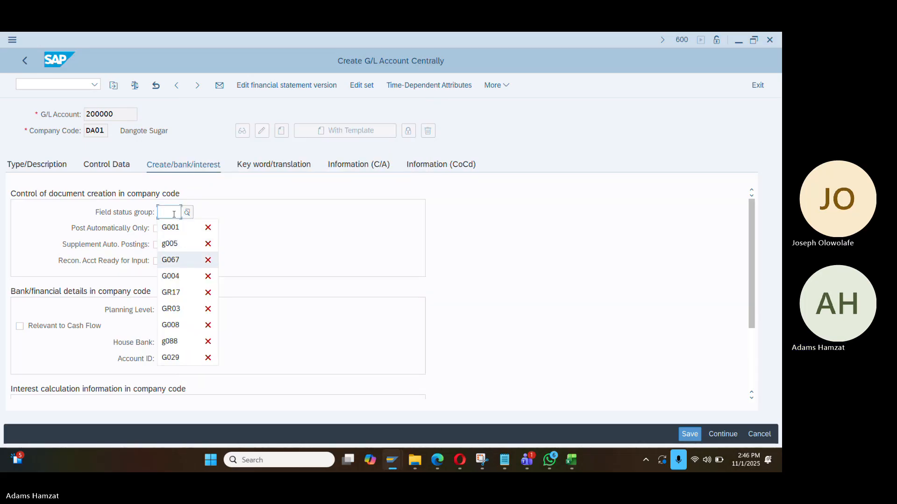
pyautogui.press('Return')
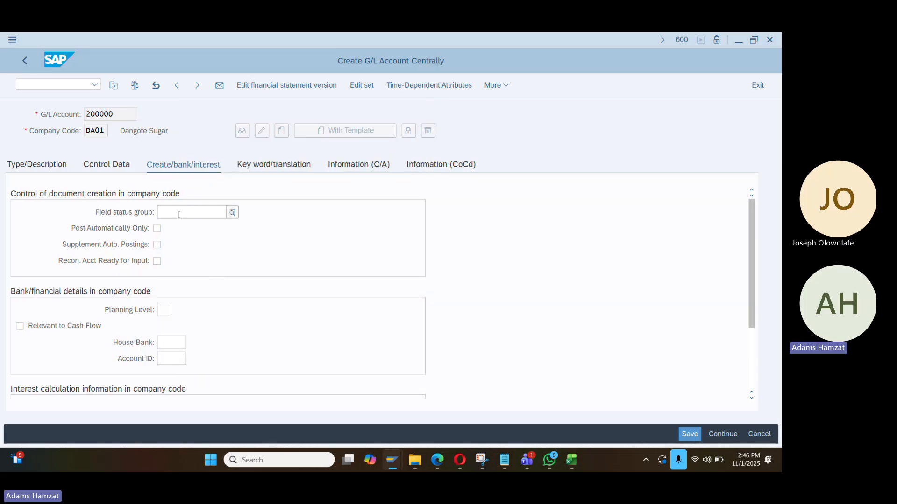
pyautogui.press('BackSpace')
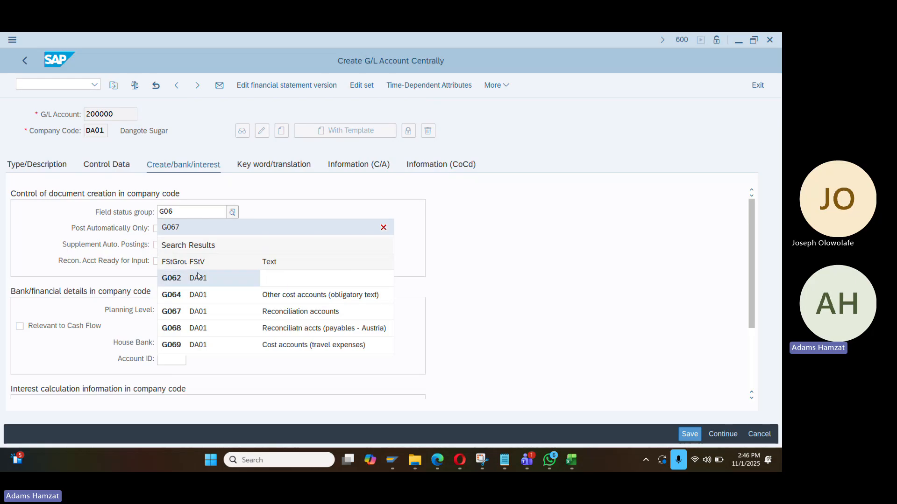
pyautogui.click(199, 312)
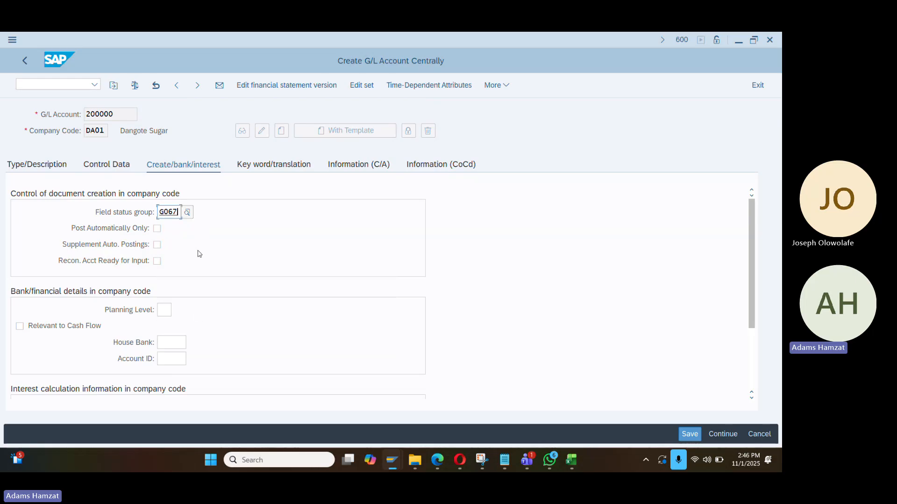
# Save the new G/L account 200000
pyautogui.scroll(-2, 216, 307)
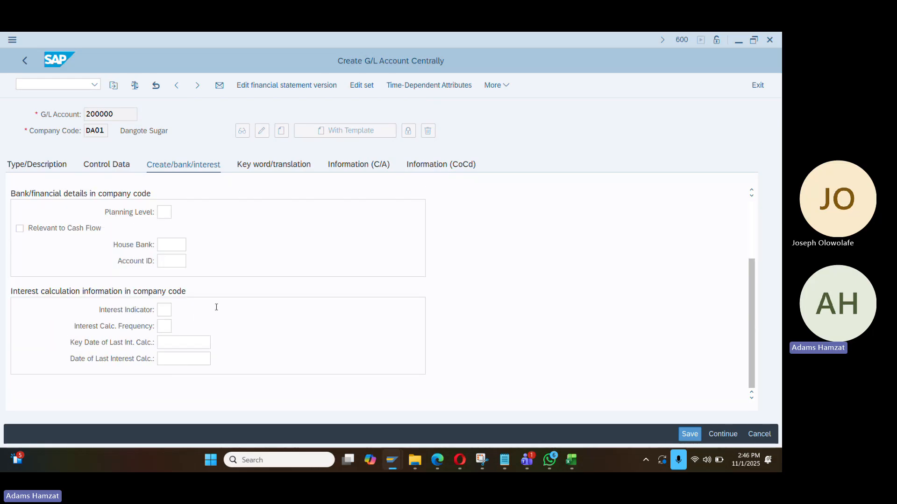
pyautogui.scroll(2, 217, 306)
pyautogui.click(697, 437)
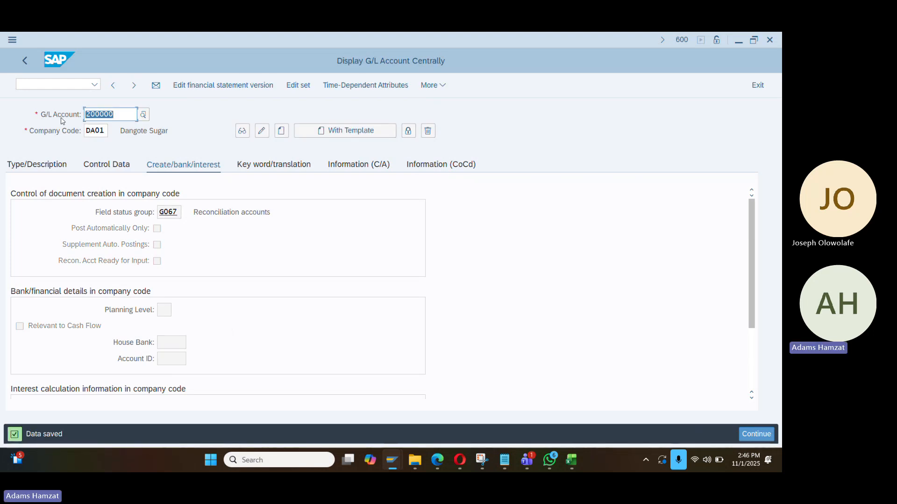
pyautogui.hotkey('alt', 'Tab')
pyautogui.hotkey('alt', 'Tab')
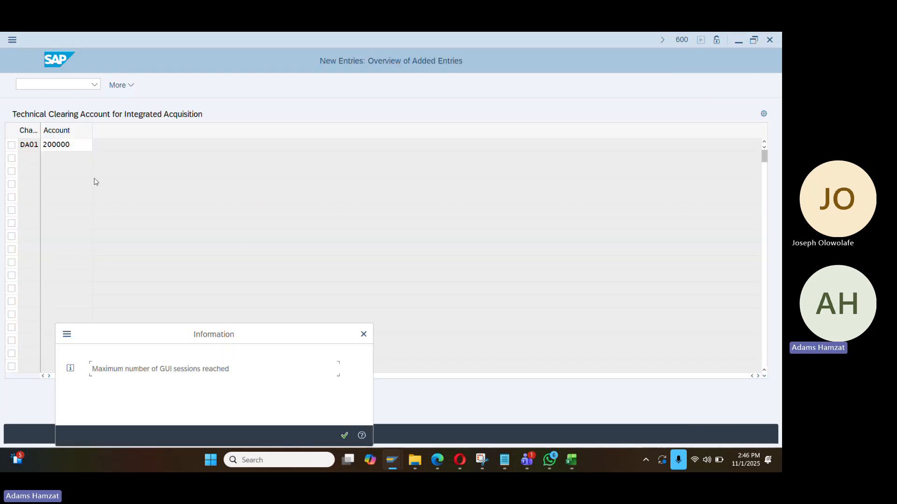
# Confirm 200000 as DA01's clearing account, save it to the customizing request, and return to the IMG
pyautogui.click(363, 334)
pyautogui.click(72, 145)
pyautogui.press('Return')
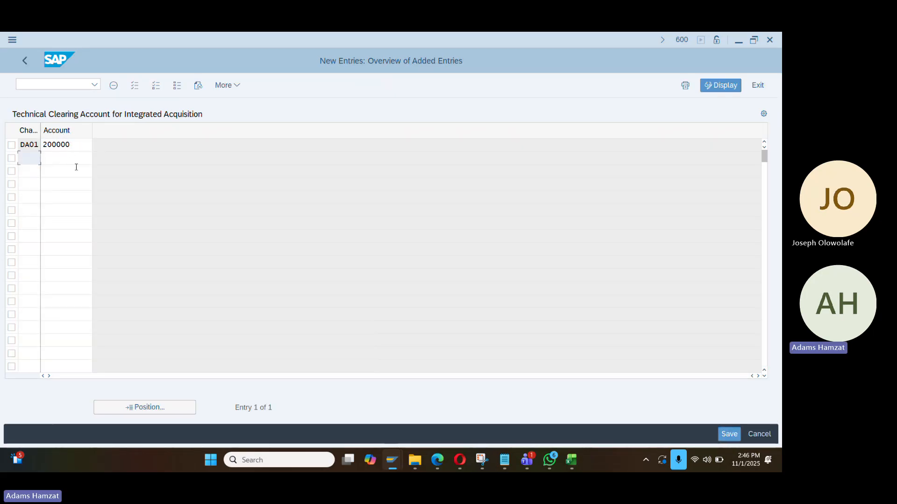
pyautogui.hotkey('ctrl', 's')
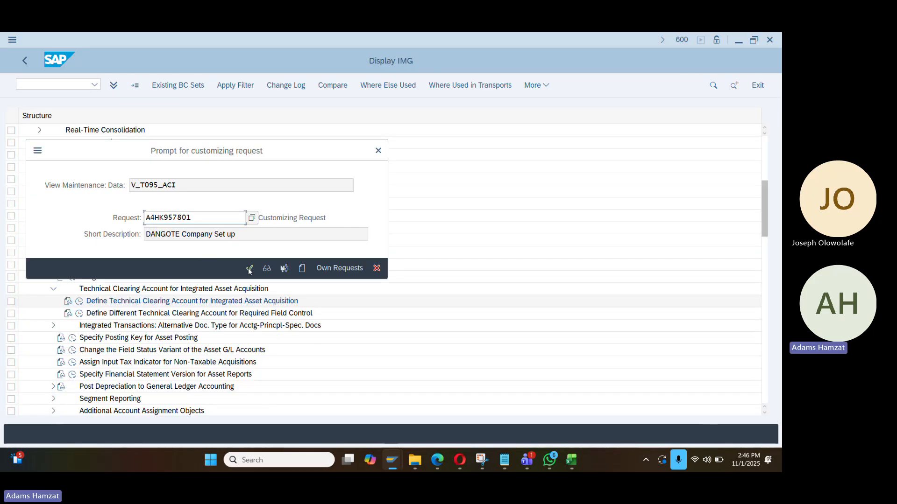
pyautogui.click(250, 268)
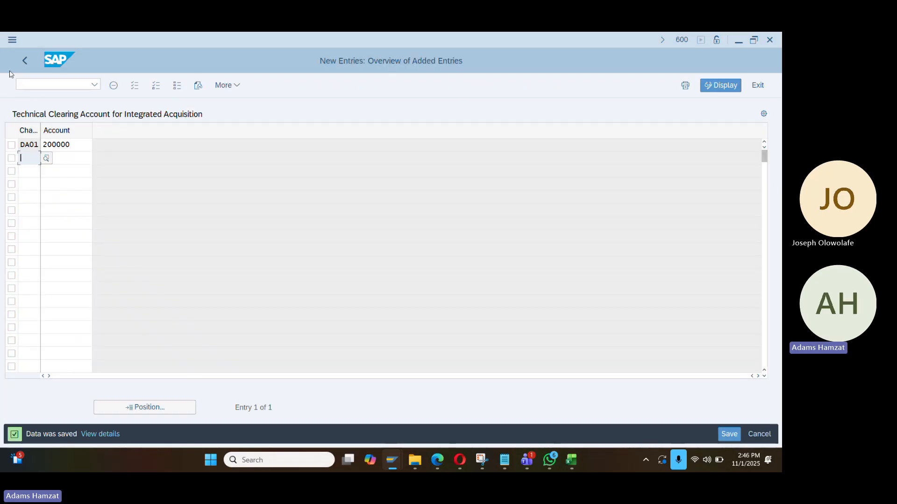
pyautogui.click(26, 61)
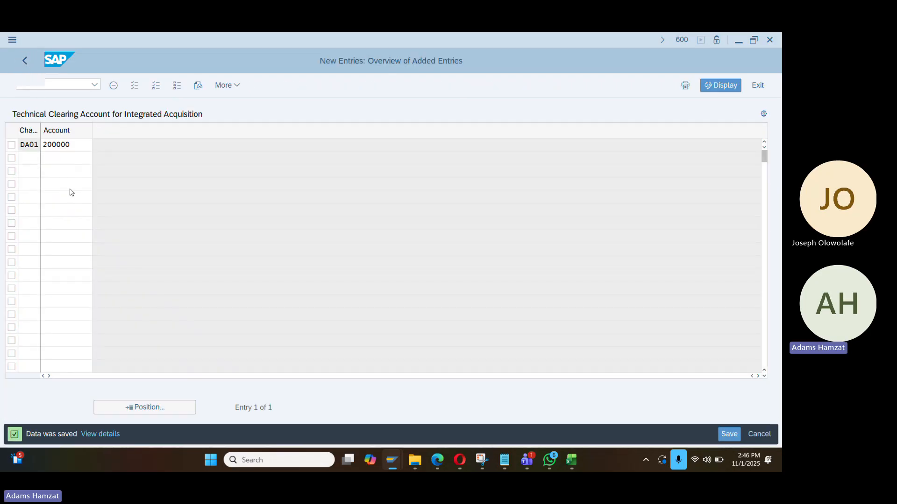
pyautogui.click(30, 62)
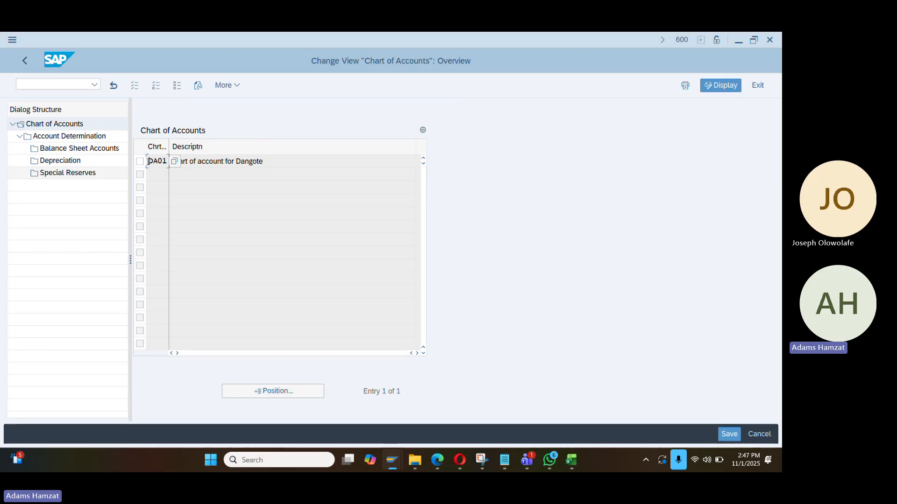
# Open DA01's account determinations and position on account determination 140000
pyautogui.click(139, 161)
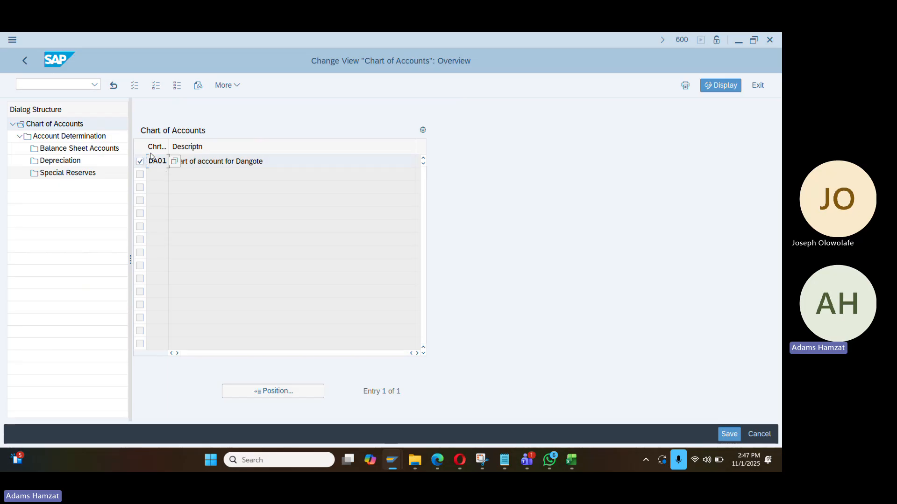
pyautogui.doubleClick(90, 138)
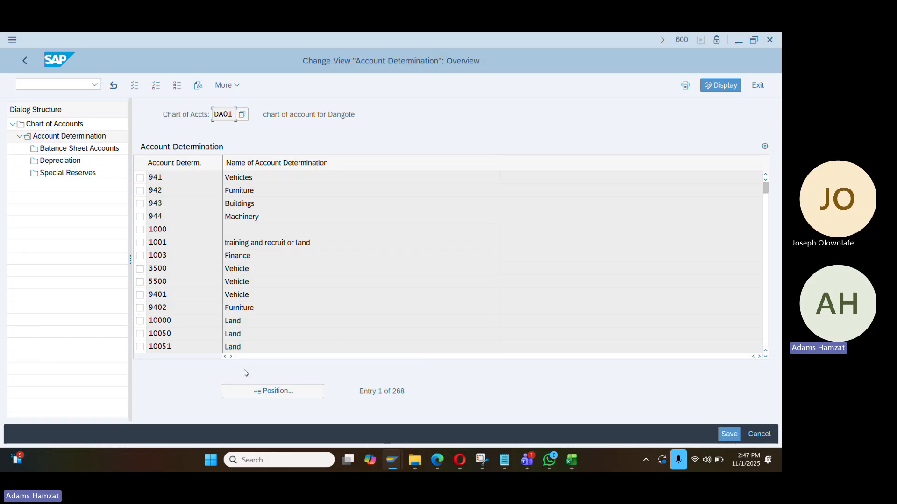
pyautogui.click(260, 390)
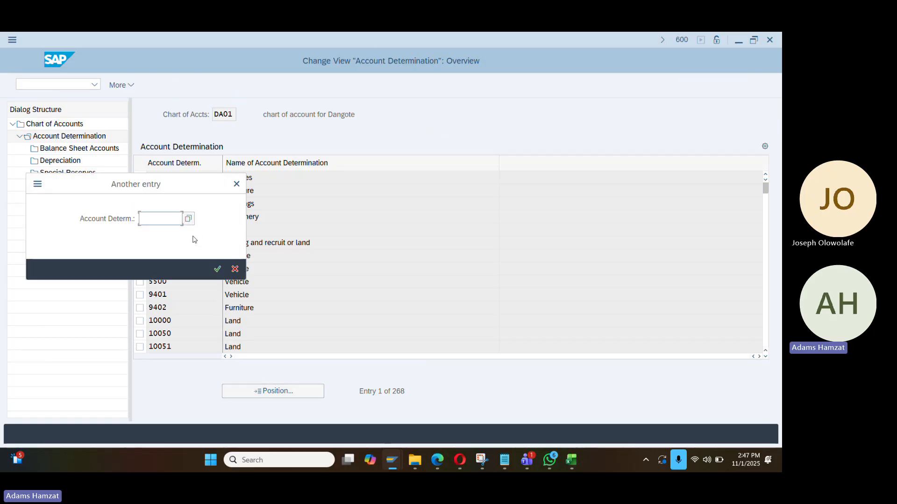
pyautogui.write('1400')
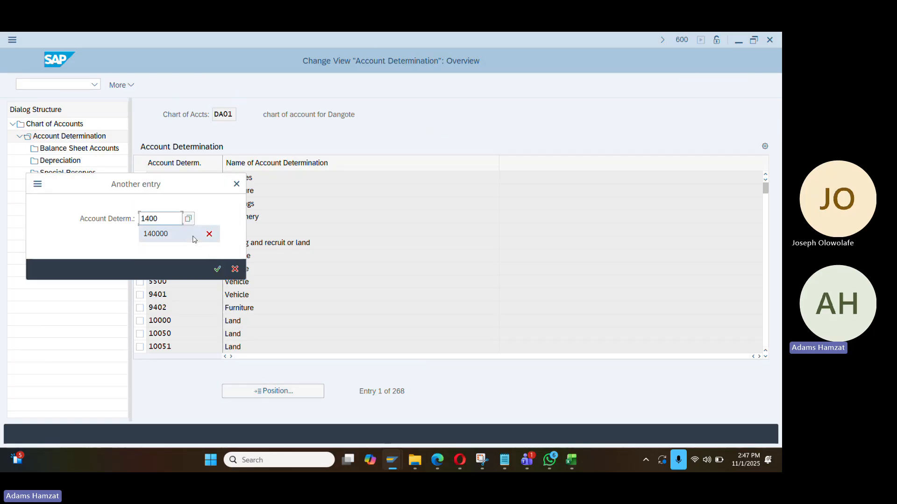
pyautogui.click(194, 239)
pyautogui.press('Return')
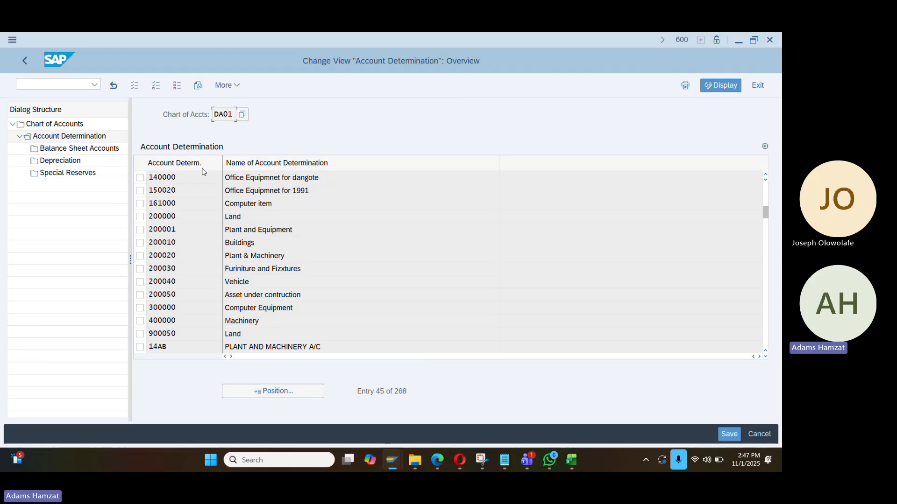
pyautogui.click(177, 182)
pyautogui.moveTo(190, 181); pyautogui.dragTo(148, 180)
pyautogui.click(142, 180)
# Enter 140000 as the APC balance sheet account in its Balance Sheet Accounts for area 1
pyautogui.doubleClick(92, 151)
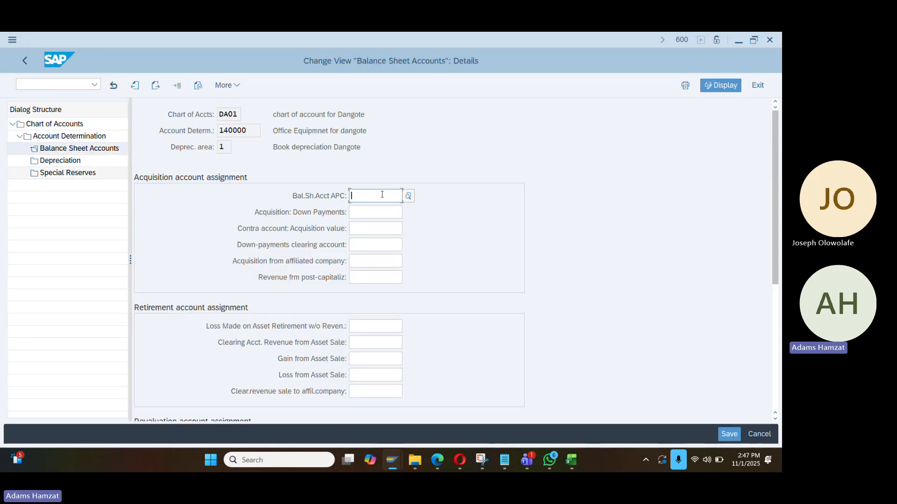
pyautogui.moveTo(249, 131); pyautogui.dragTo(185, 135)
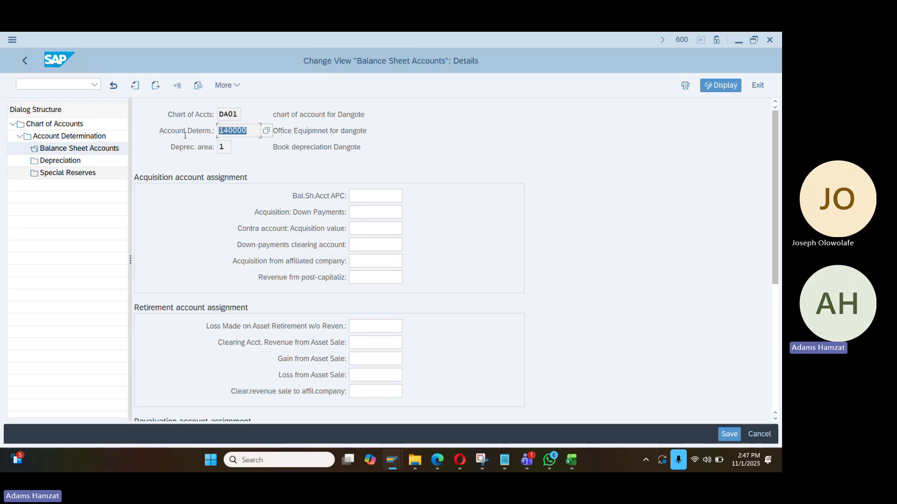
pyautogui.hotkey('ctrl', 'c')
pyautogui.click(368, 196)
pyautogui.hotkey('ctrl', 'v')
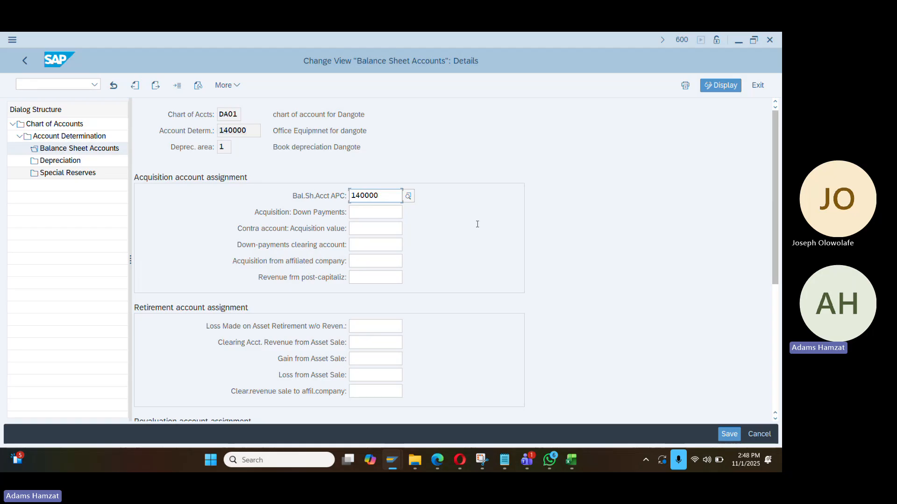
# Validate APC account 140000, dismiss its 'not defined' error, and switch to the G/L account master session
pyautogui.press('Return')
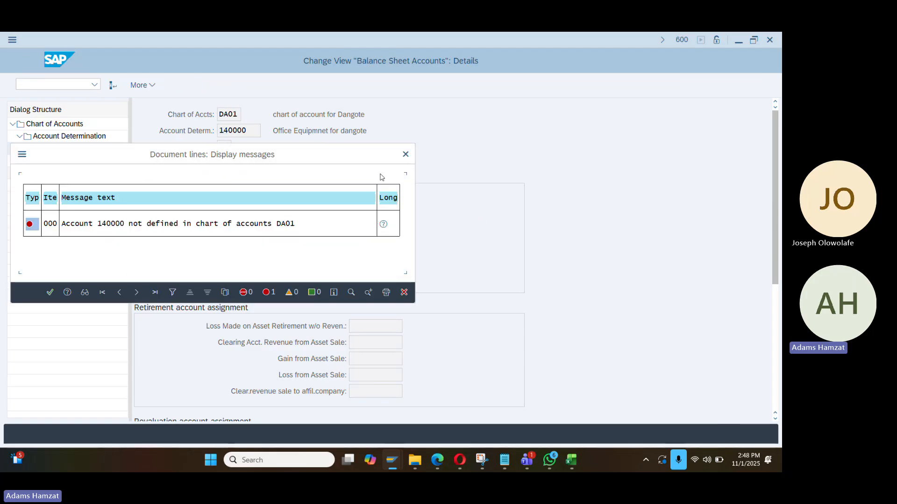
pyautogui.click(405, 154)
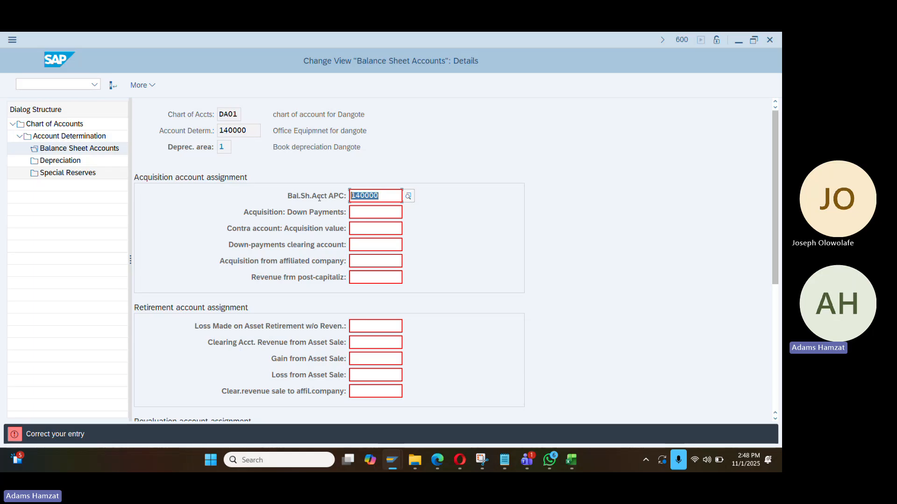
pyautogui.hotkey('alt', 'Tab')
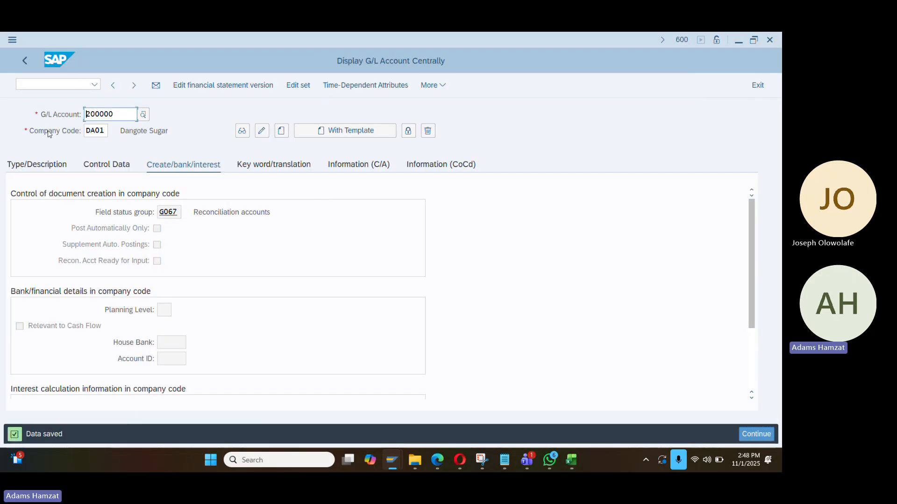
# Create G/L account 140000 in DA01 as a balance sheet account, group ASS, described 'Office Equipmwnt'
pyautogui.moveTo(122, 113); pyautogui.dragTo(15, 114)
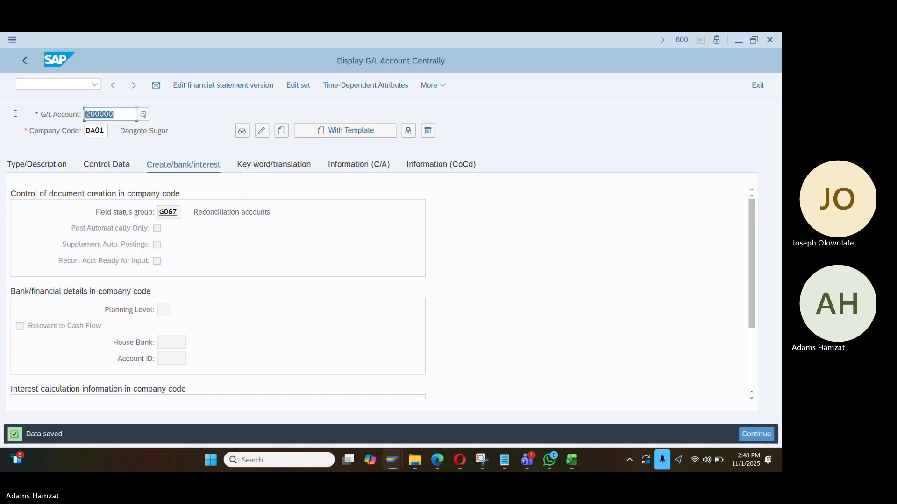
pyautogui.write('140000')
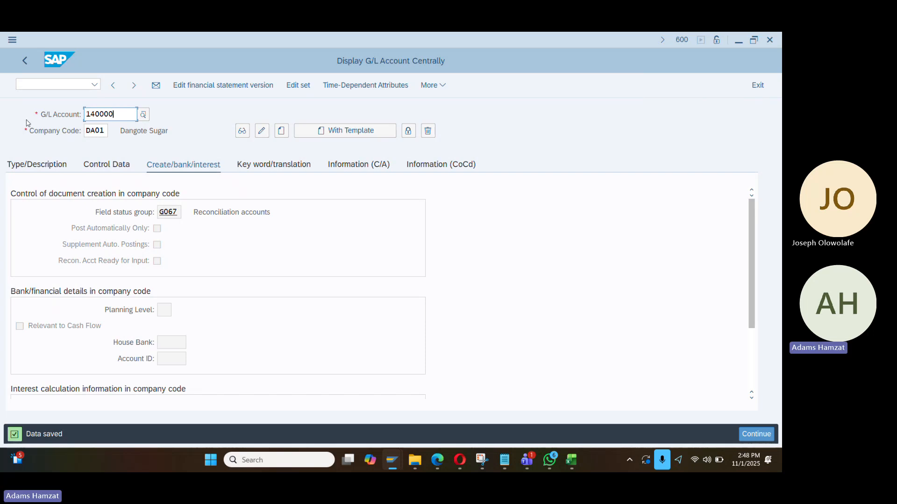
pyautogui.click(52, 171)
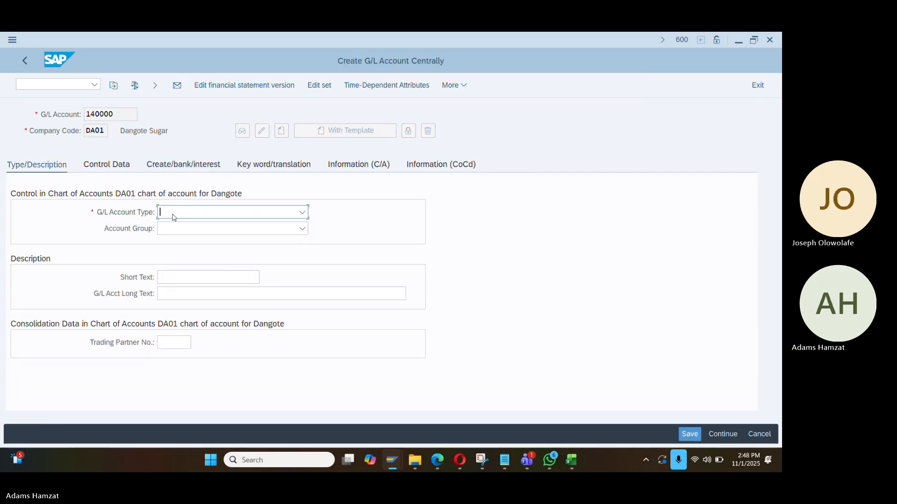
pyautogui.click(172, 215)
pyautogui.click(196, 291)
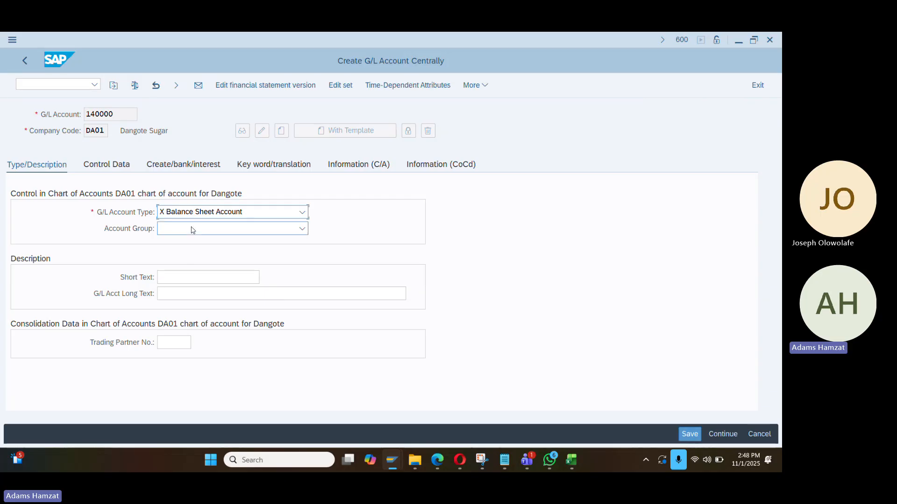
pyautogui.click(192, 230)
pyautogui.click(200, 248)
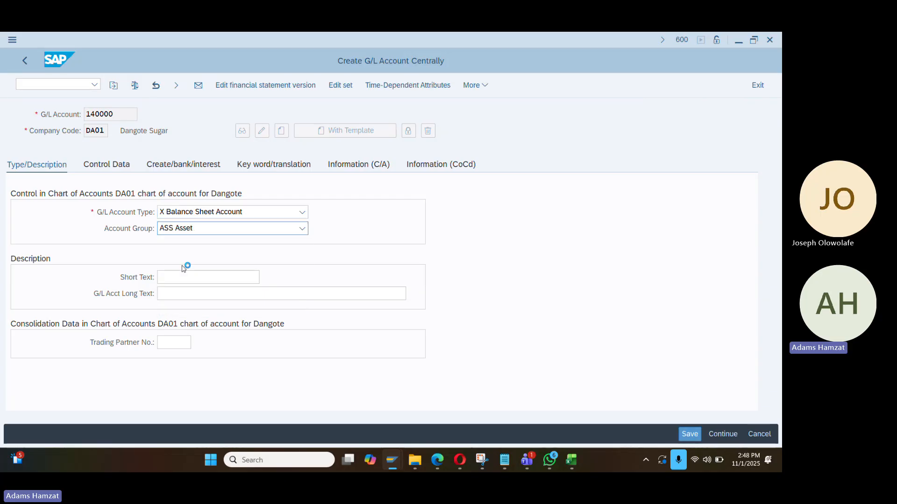
pyautogui.click(183, 278)
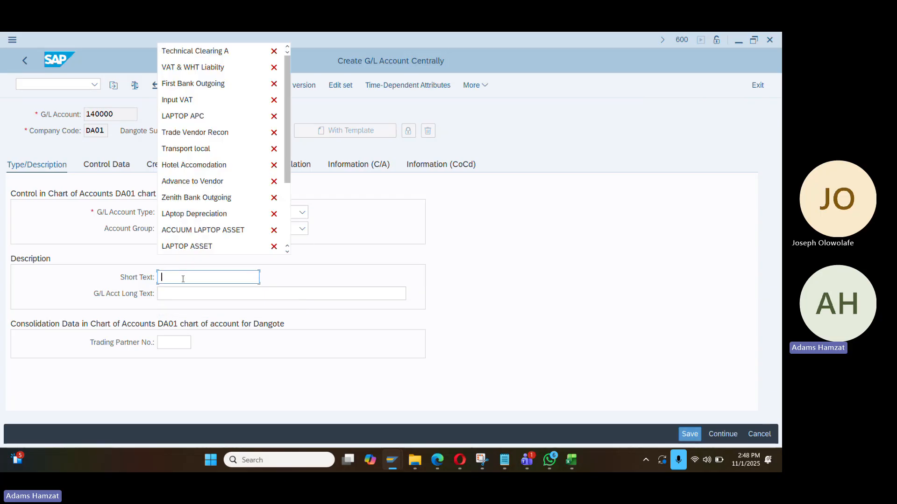
pyautogui.write('Office')
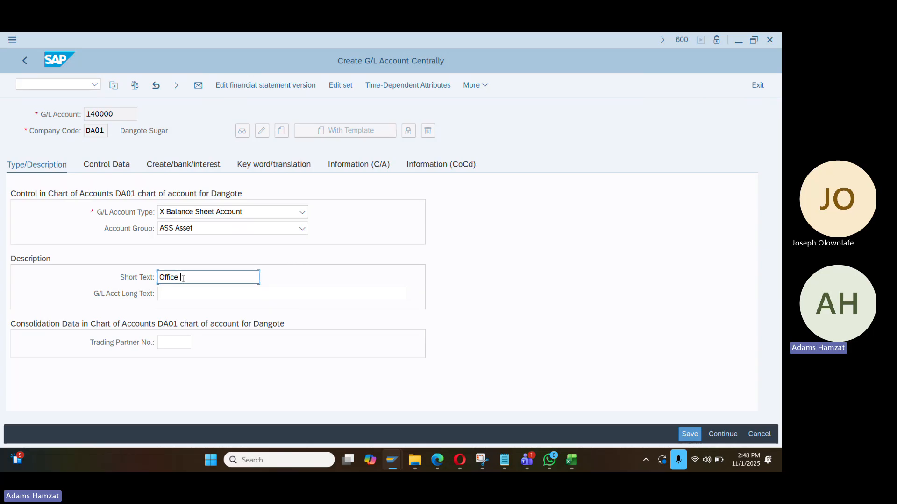
pyautogui.write('Equopm')
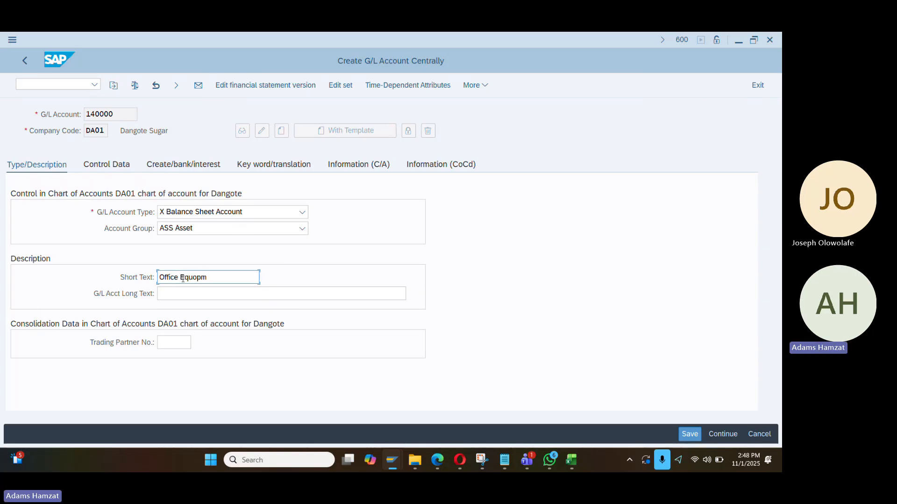
pyautogui.press('BackSpace')
pyautogui.press('BackSpace')
pyautogui.press('BackSpace')
pyautogui.write('ipmwnt')
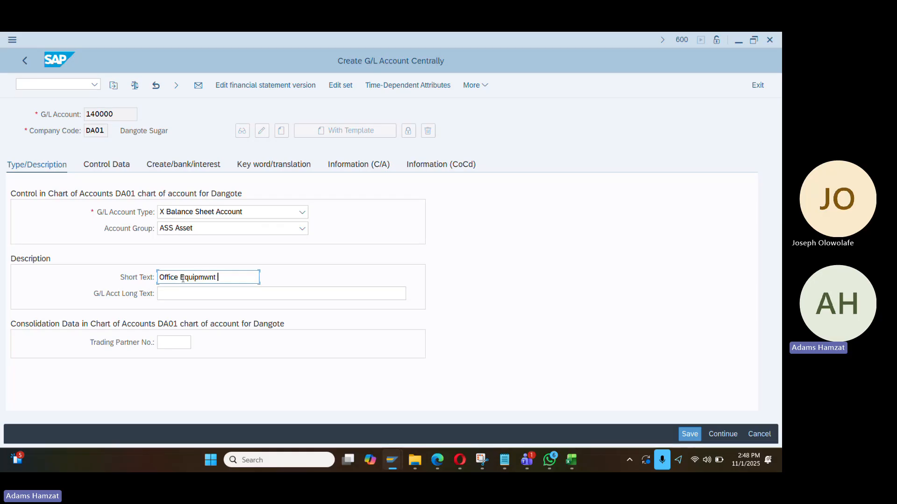
pyautogui.click(185, 290)
pyautogui.write('Office Equipment')
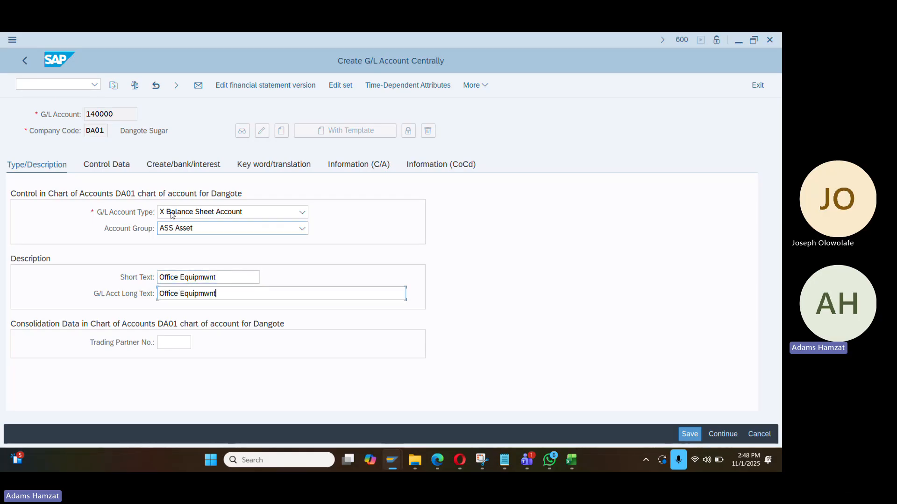
# Make 140000 an asset reconciliation account with field status group G067 and save it
pyautogui.click(124, 164)
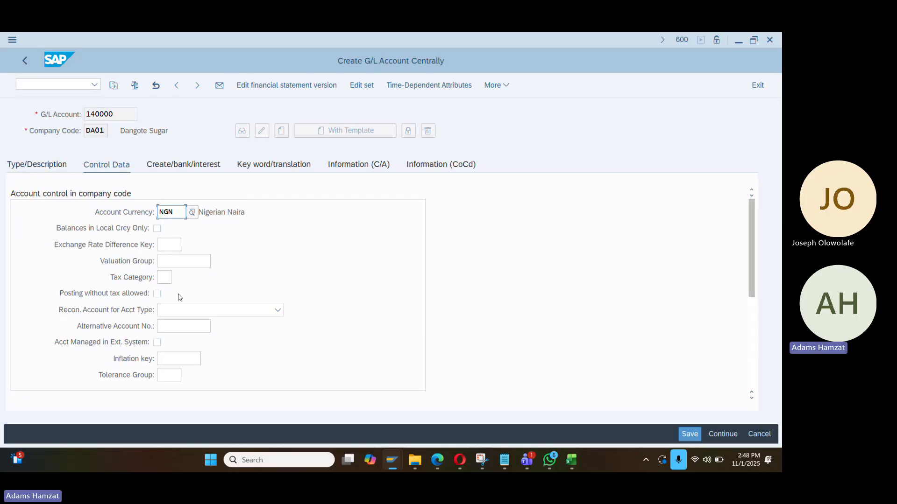
pyautogui.click(182, 311)
pyautogui.click(182, 320)
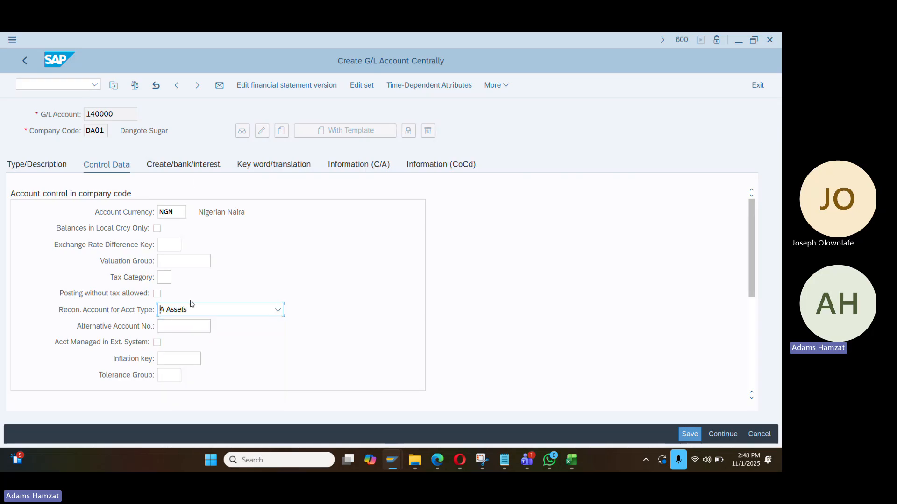
pyautogui.click(194, 170)
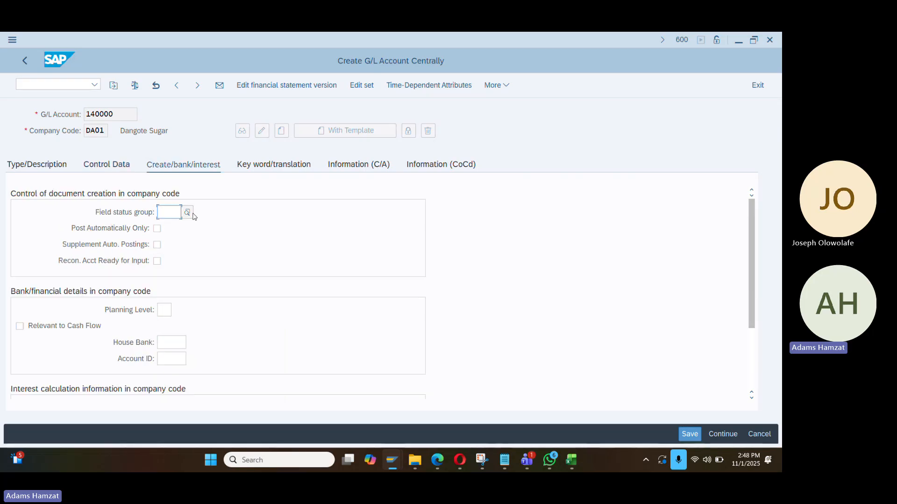
pyautogui.click(174, 214)
pyautogui.click(173, 227)
pyautogui.hotkey('ctrl', 's')
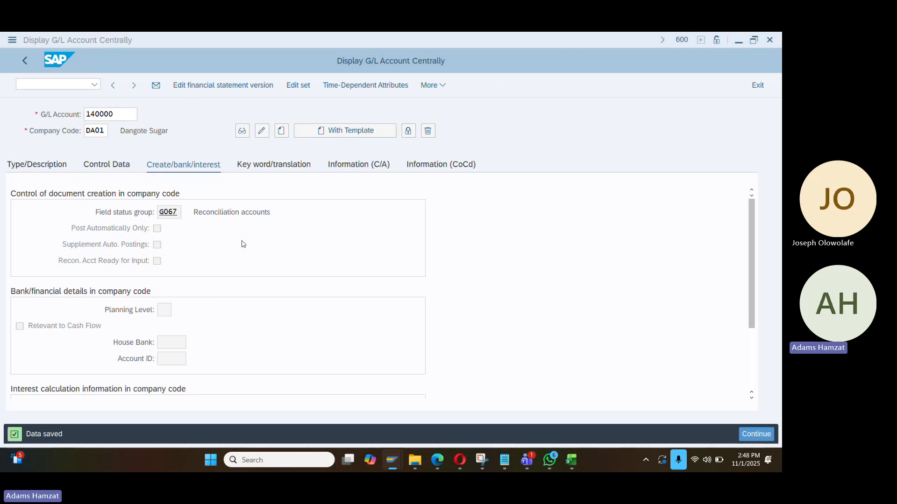
# Recheck APC account 140000 in the balance sheet accounts setup, which now accepts it
pyautogui.hotkey('alt', 'Tab')
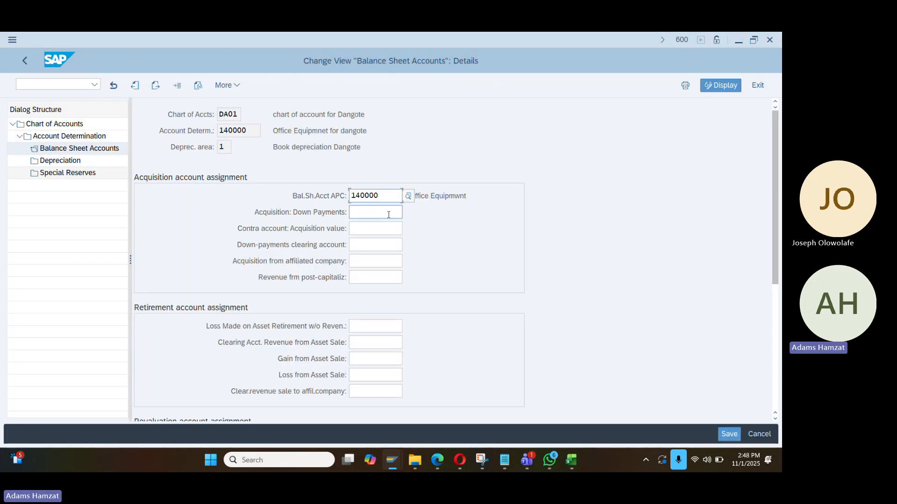
pyautogui.press('Return')
pyautogui.click(468, 196)
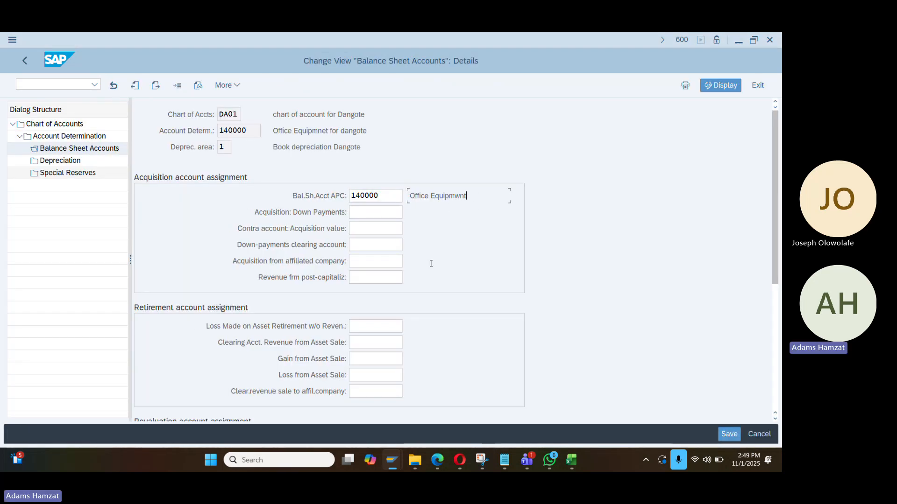
# Load account 650000 for DA01 as a nonoperating expense account in group EXP, with short and long text 'Office Equp Expense'
pyautogui.hotkey('alt', 'Tab')
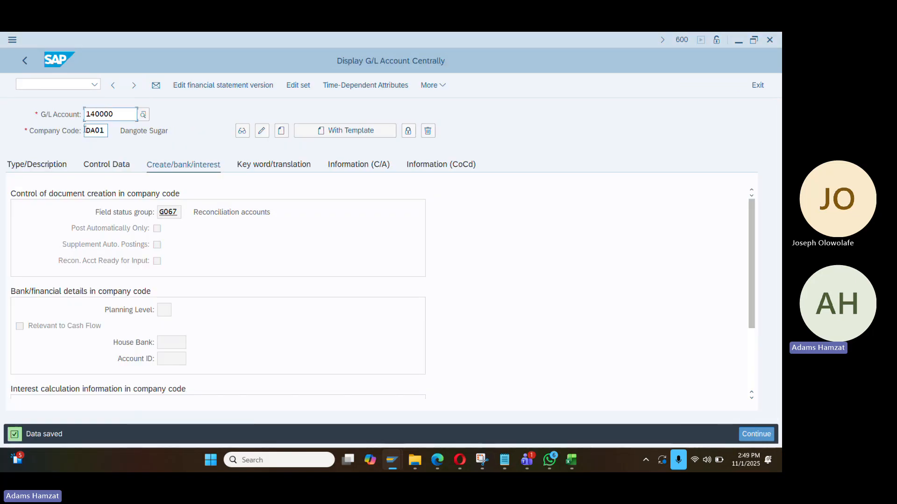
pyautogui.moveTo(120, 116); pyautogui.dragTo(9, 124)
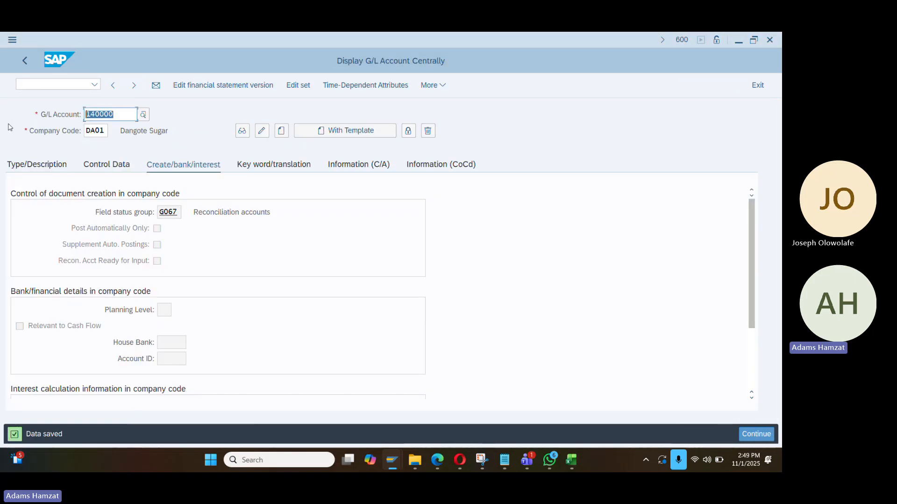
pyautogui.write('65000')
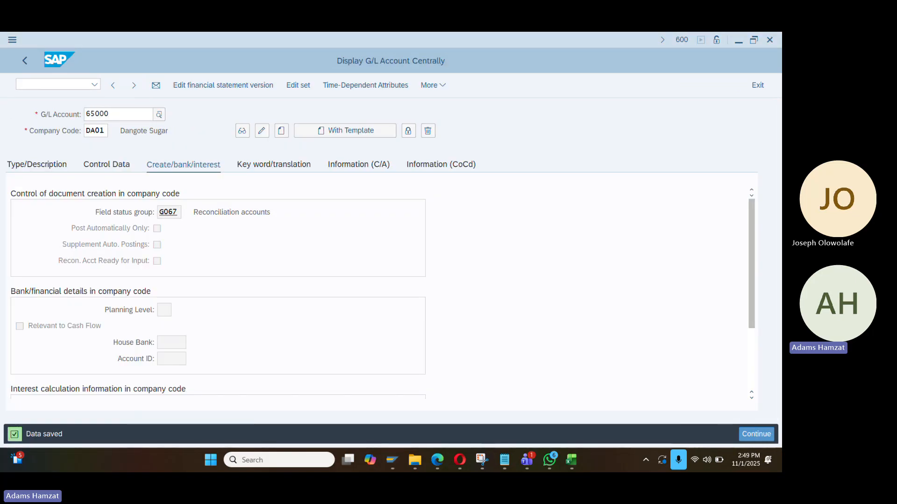
pyautogui.write('0')
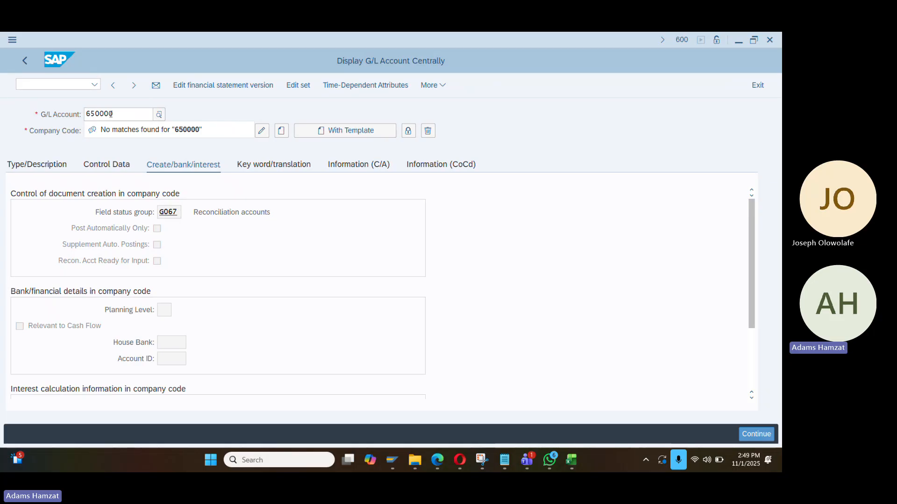
pyautogui.press('Return')
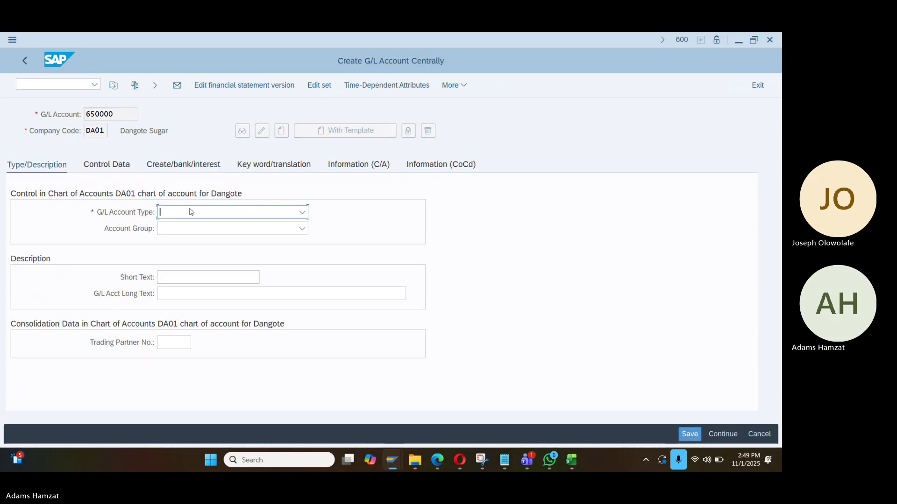
pyautogui.click(191, 211)
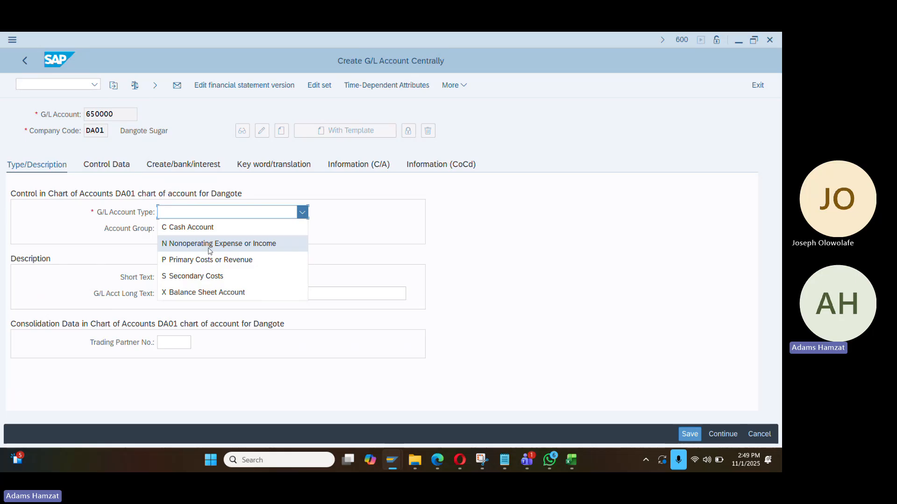
pyautogui.click(209, 251)
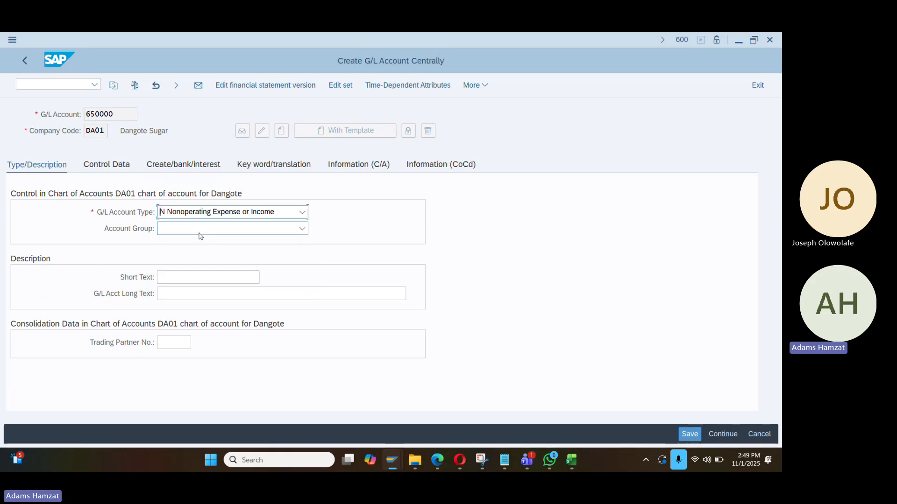
pyautogui.click(200, 236)
pyautogui.click(201, 275)
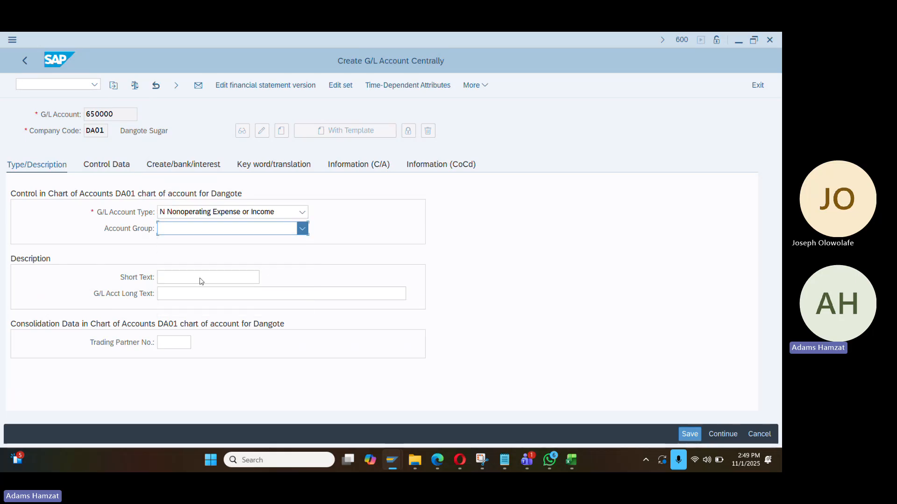
pyautogui.click(196, 277)
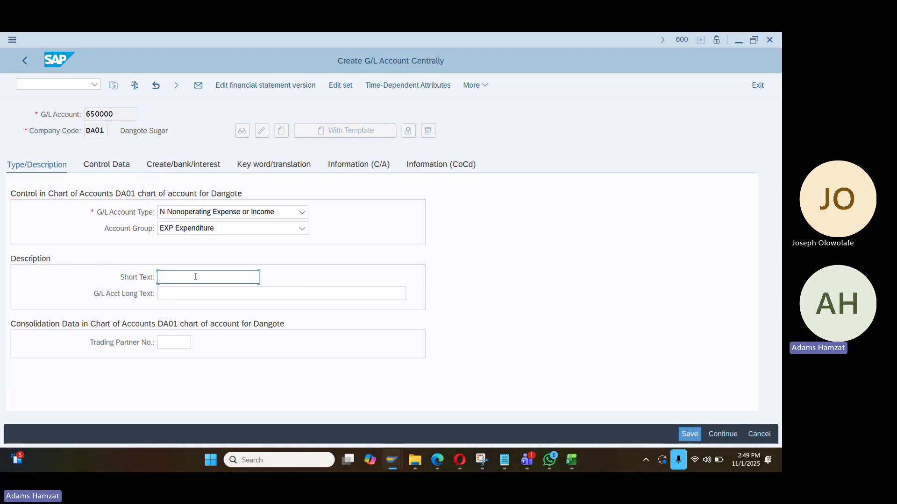
pyautogui.write('Office')
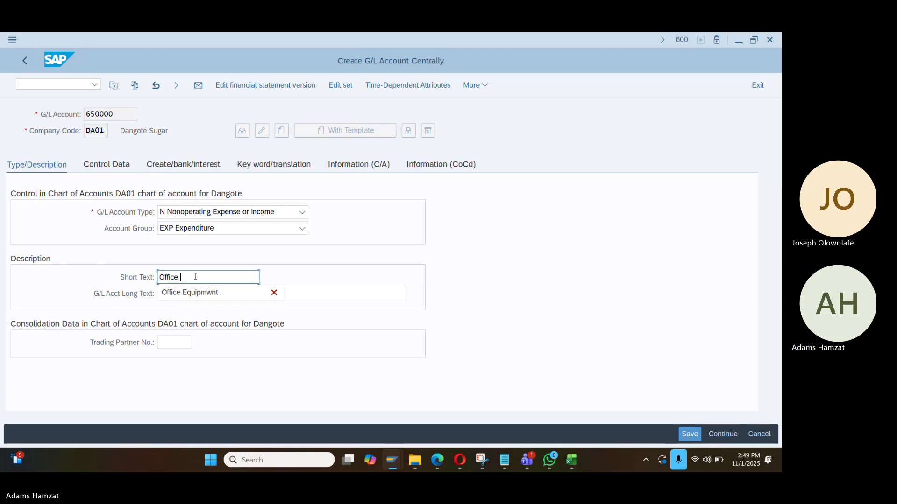
pyautogui.write(' Equi E')
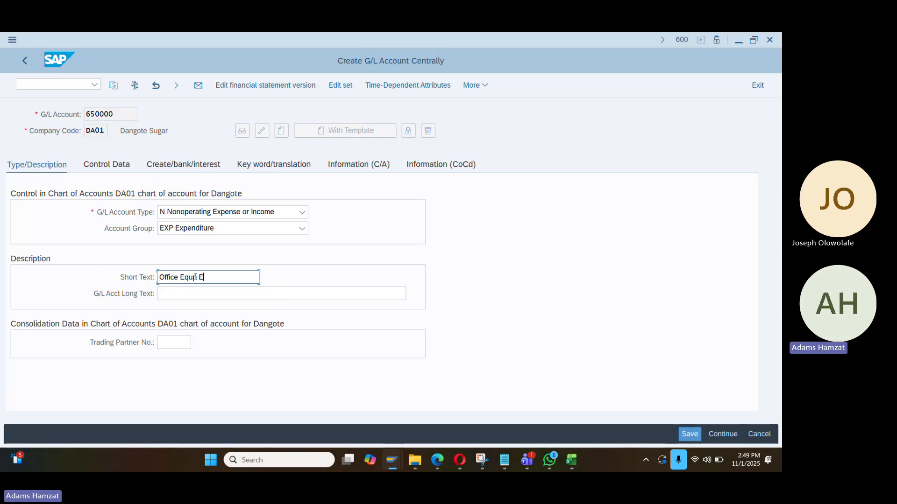
pyautogui.write('nse')
pyautogui.hotkey('ctrl', 'a')
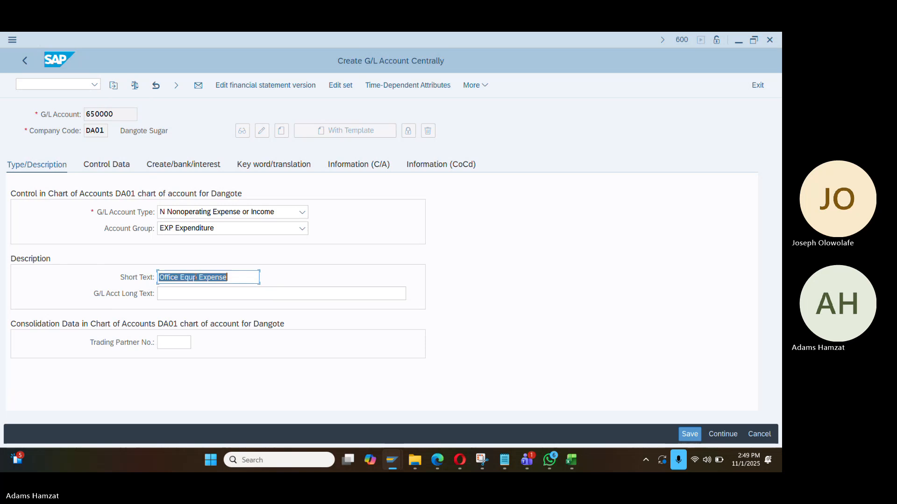
pyautogui.hotkey('ctrl', 'c')
pyautogui.click(191, 294)
pyautogui.hotkey('ctrl', 'v')
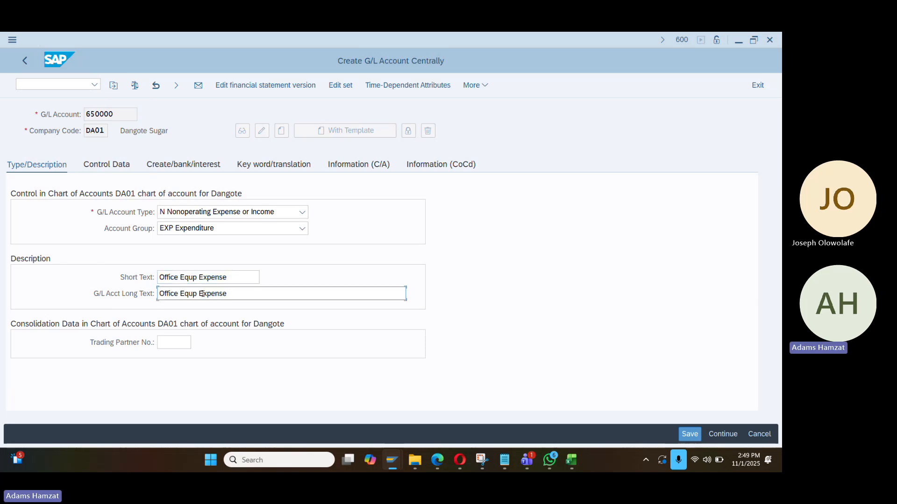
# Assign field status group G004 (Cost accounts) to 650000 and save it
pyautogui.click(106, 164)
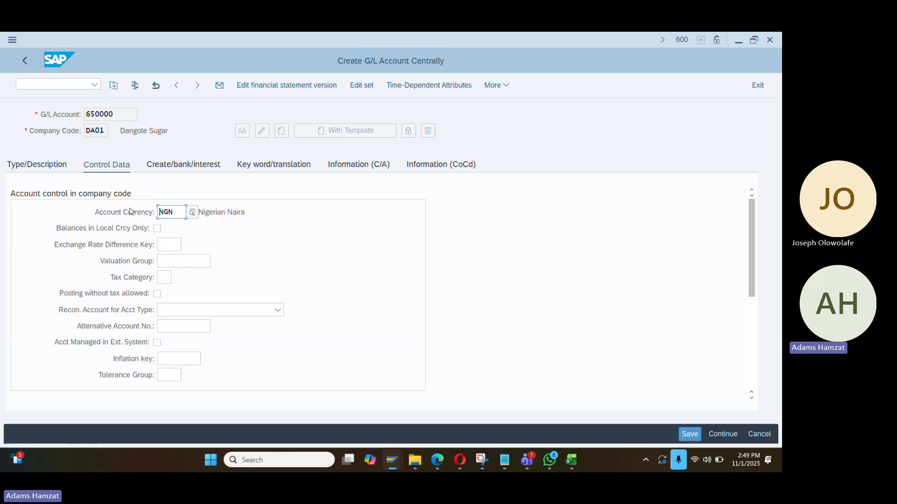
pyautogui.click(212, 168)
pyautogui.click(187, 212)
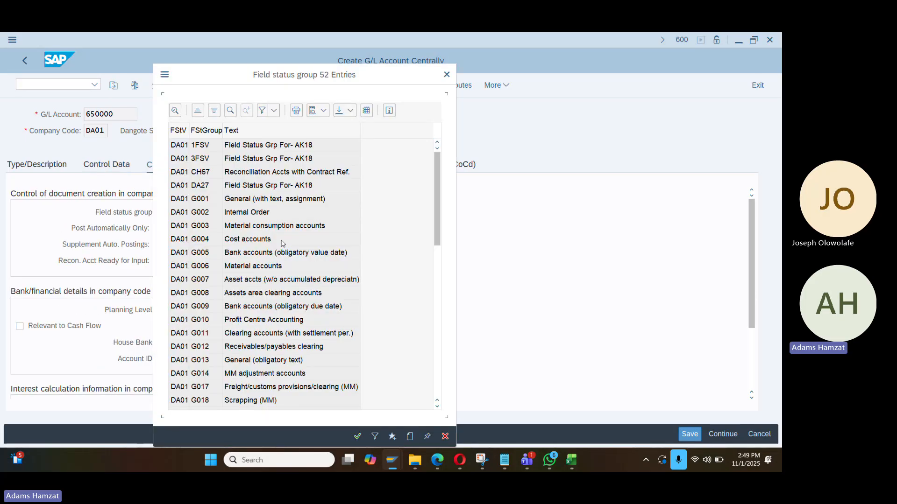
pyautogui.doubleClick(253, 240)
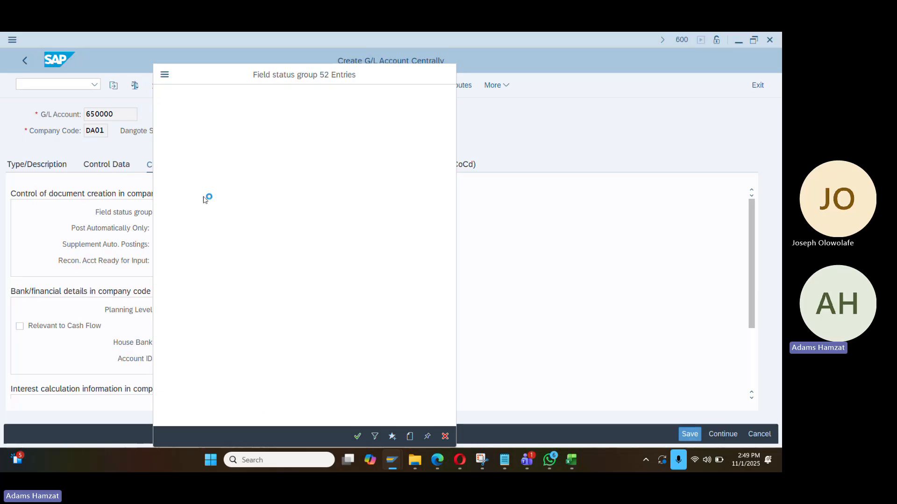
pyautogui.hotkey('ctrl', 's')
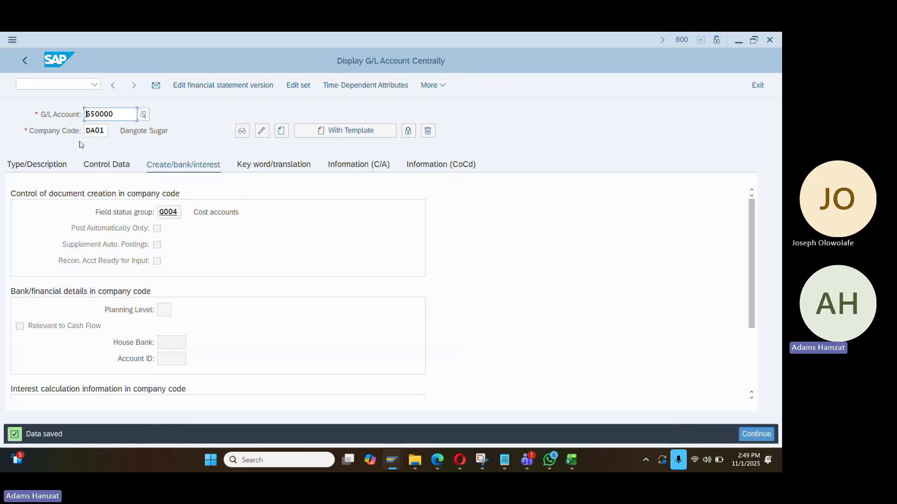
# Enter new G/L account number 140001 for DA01 to start creating it
pyautogui.moveTo(112, 116); pyautogui.dragTo(72, 120)
pyautogui.write('140000')
pyautogui.press('BackSpace')
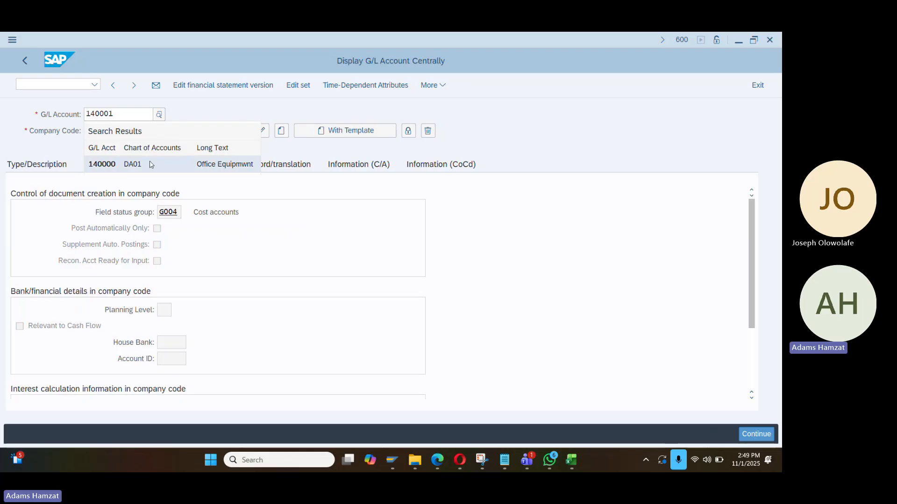
pyautogui.click(150, 164)
pyautogui.press('BackSpace')
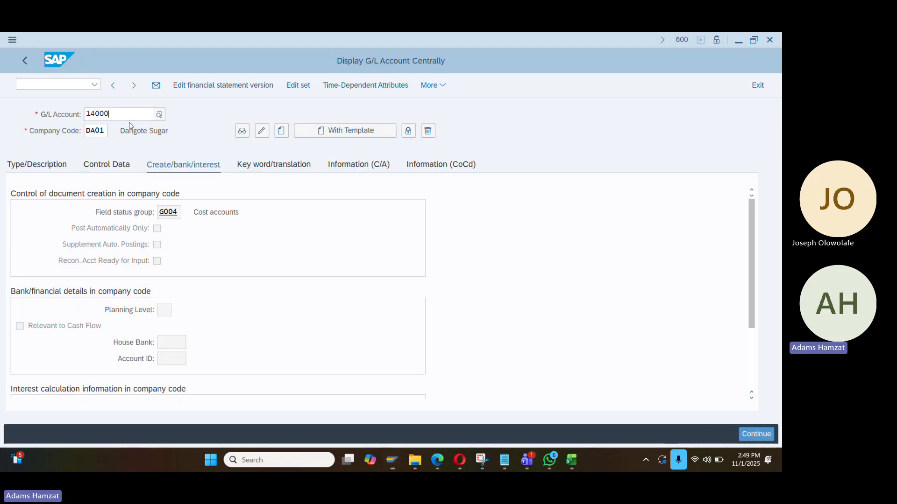
pyautogui.write('1')
pyautogui.press('Return')
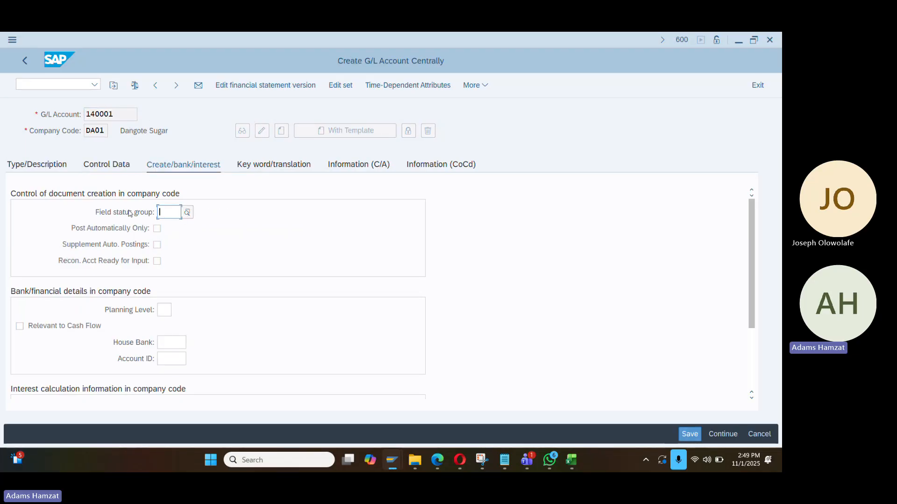
# Set 140001 as a balance sheet account in group ASS with text 'Accum Dep Office Equ'
pyautogui.click(29, 172)
pyautogui.click(196, 213)
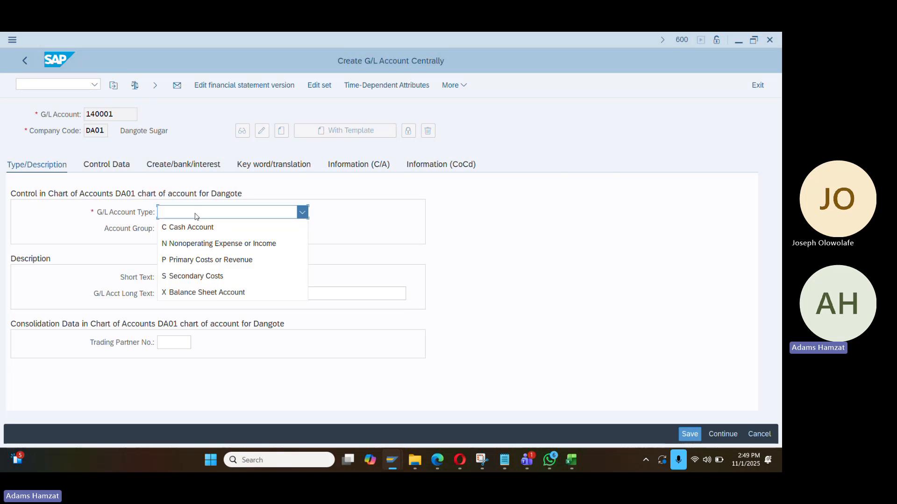
pyautogui.click(211, 290)
pyautogui.click(203, 229)
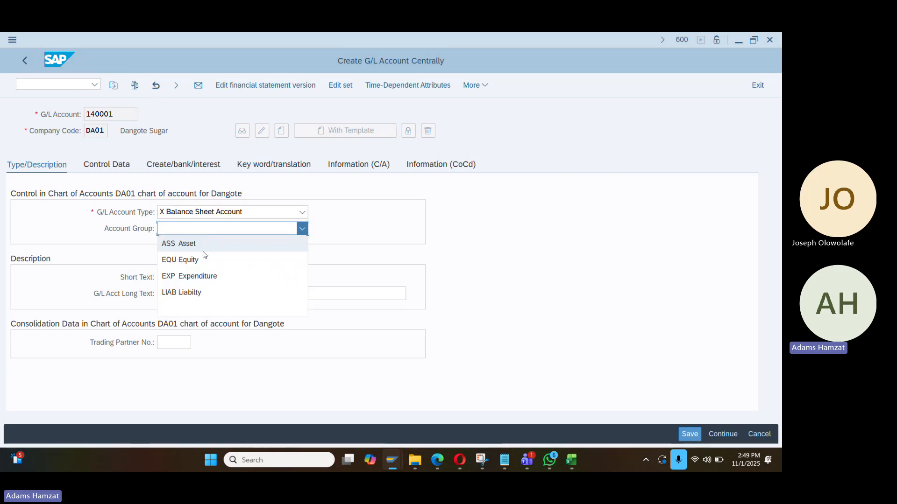
pyautogui.click(208, 244)
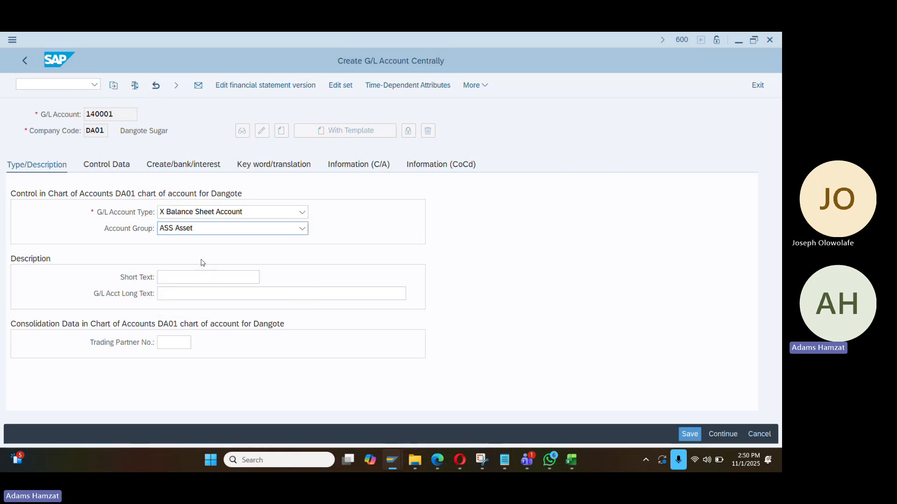
pyautogui.click(197, 278)
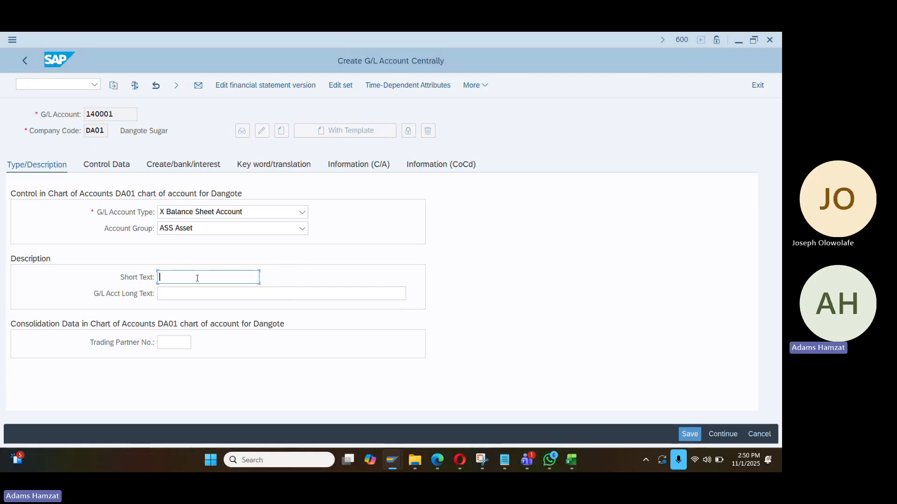
pyautogui.write('Accum')
pyautogui.write(' Depo')
pyautogui.write('Office E')
pyautogui.write('qu')
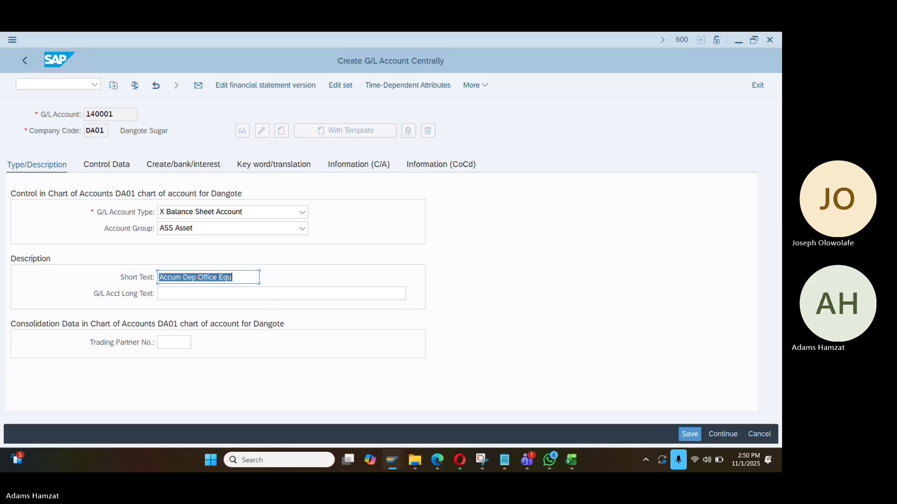
pyautogui.press('Tab')
pyautogui.write('Accum Dep Office Equ')
pyautogui.write('pm')
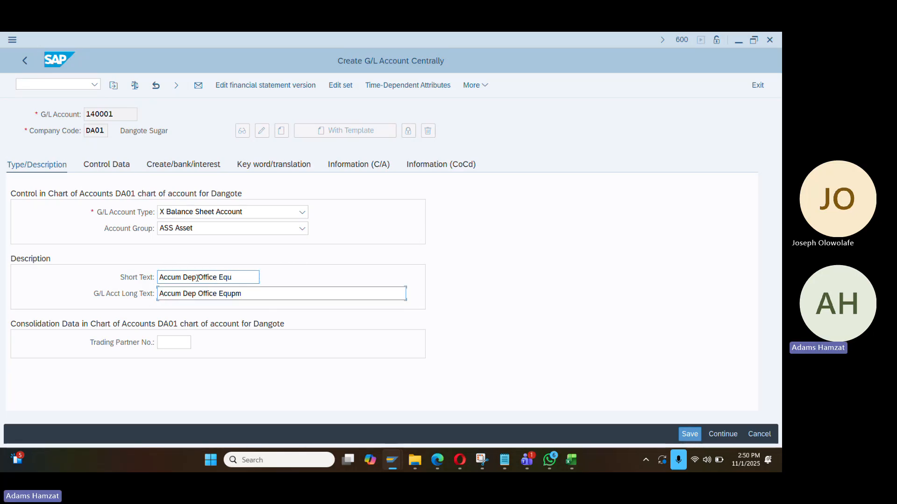
pyautogui.click(132, 209)
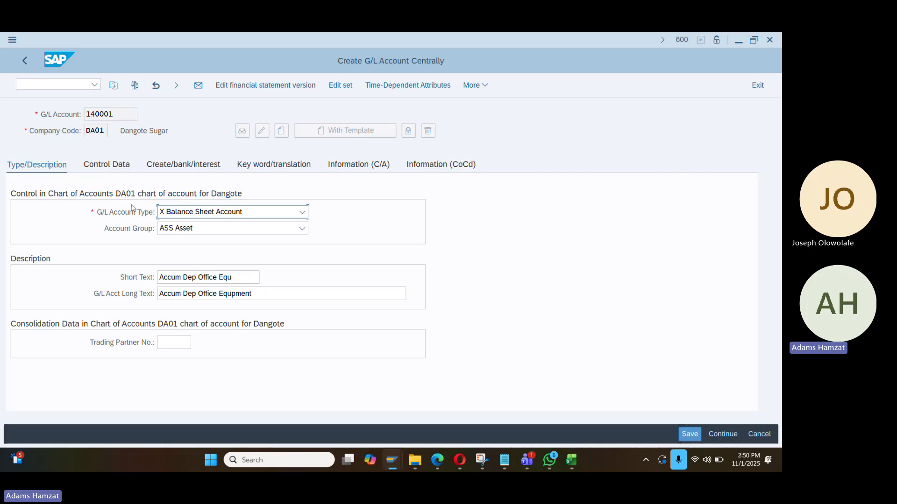
# Make 140001 an asset reconciliation account with field status group G067
pyautogui.click(131, 166)
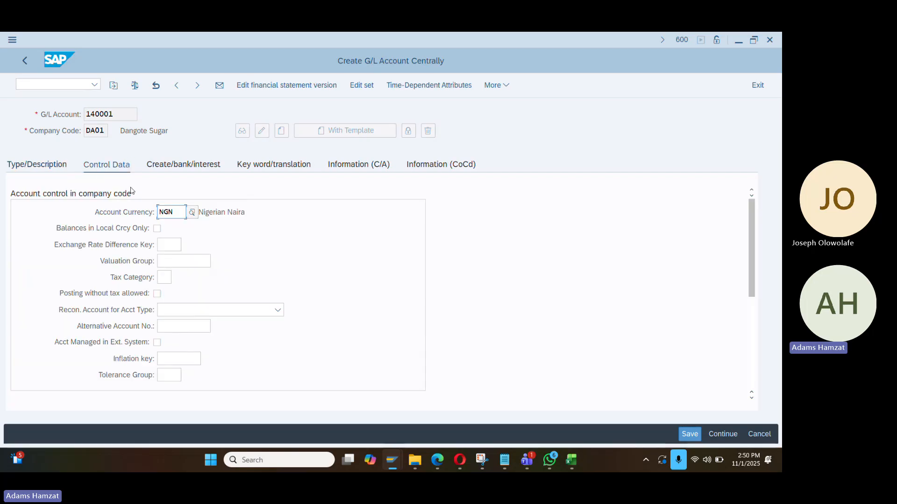
pyautogui.click(186, 314)
pyautogui.click(187, 324)
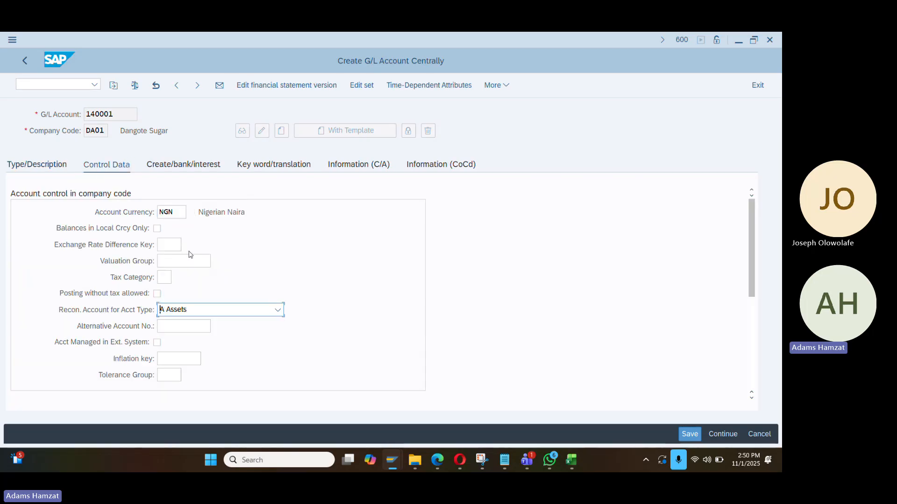
pyautogui.click(192, 169)
pyautogui.write('G067')
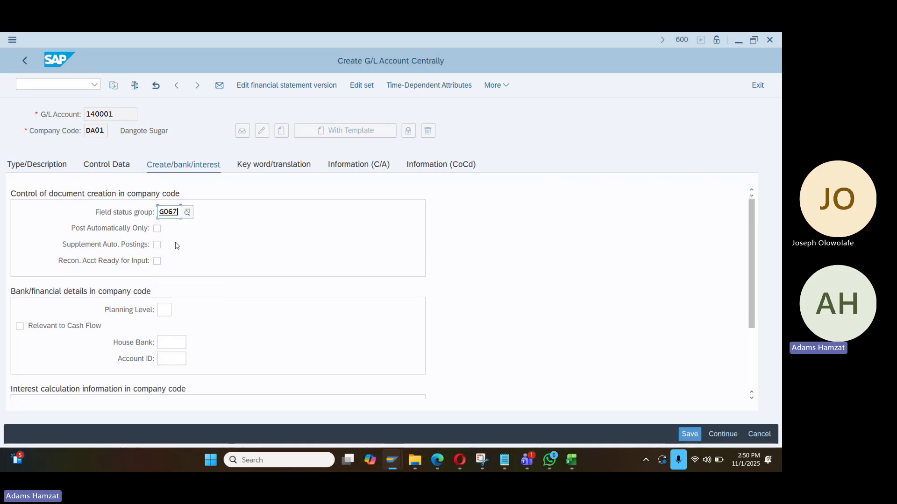
pyautogui.press('Return')
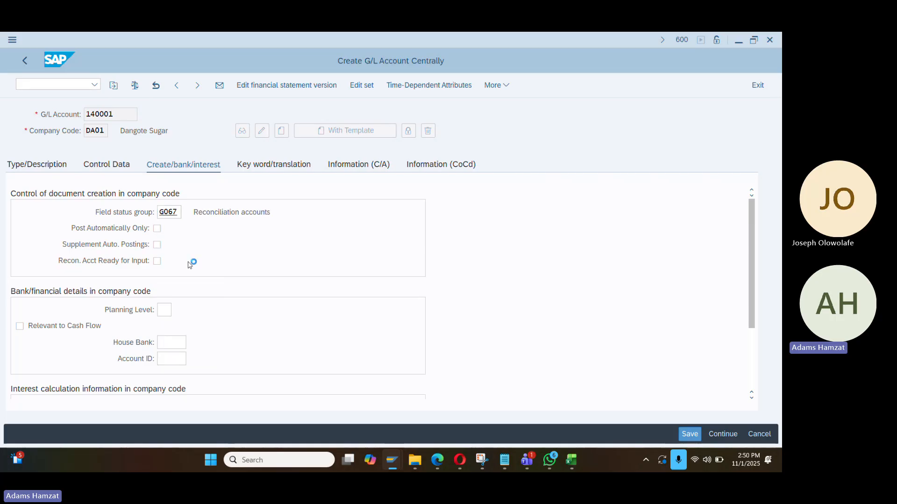
pyautogui.moveTo(119, 111); pyautogui.dragTo(60, 118)
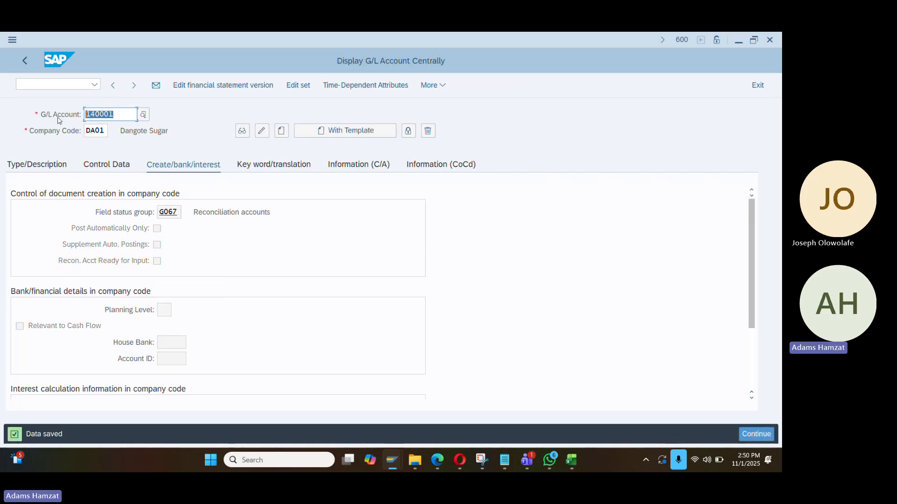
# For determination 140000, enter 140001 as accumulated depreciation and 650000 as depreciation expense account
pyautogui.hotkey('alt', 'Tab')
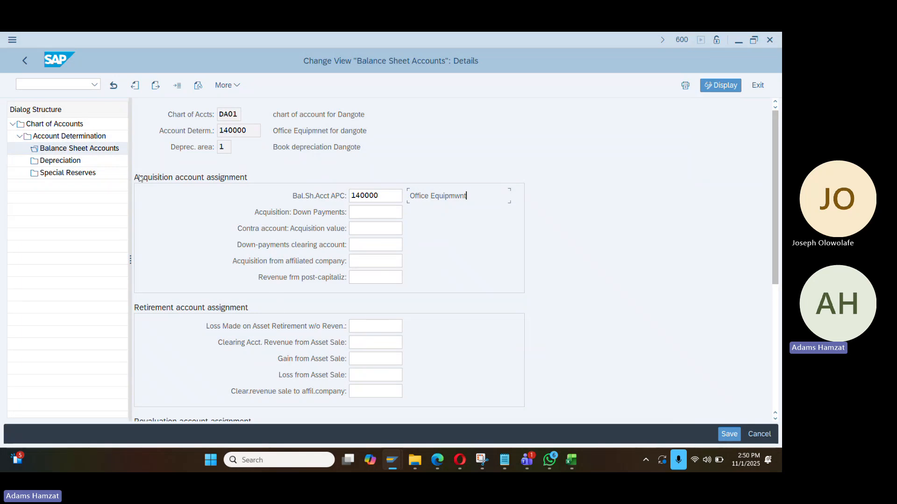
pyautogui.doubleClick(70, 161)
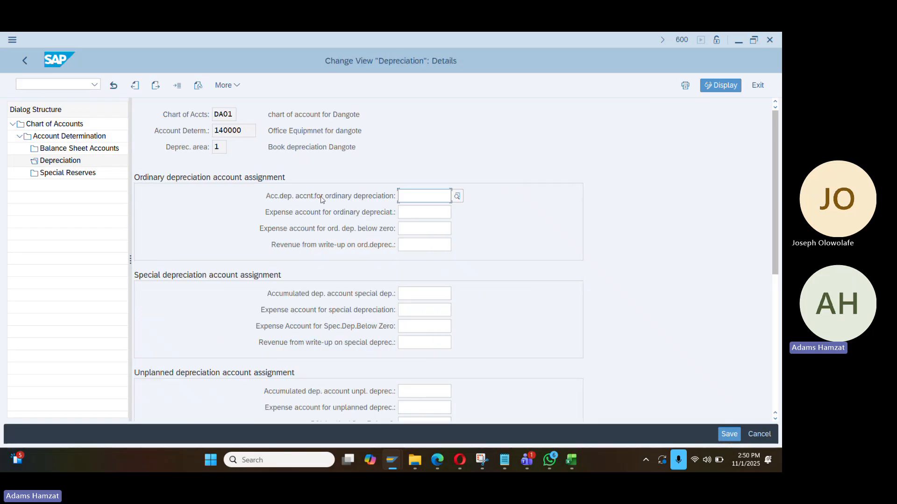
pyautogui.write('140001')
pyautogui.click(419, 212)
pyautogui.write('65000')
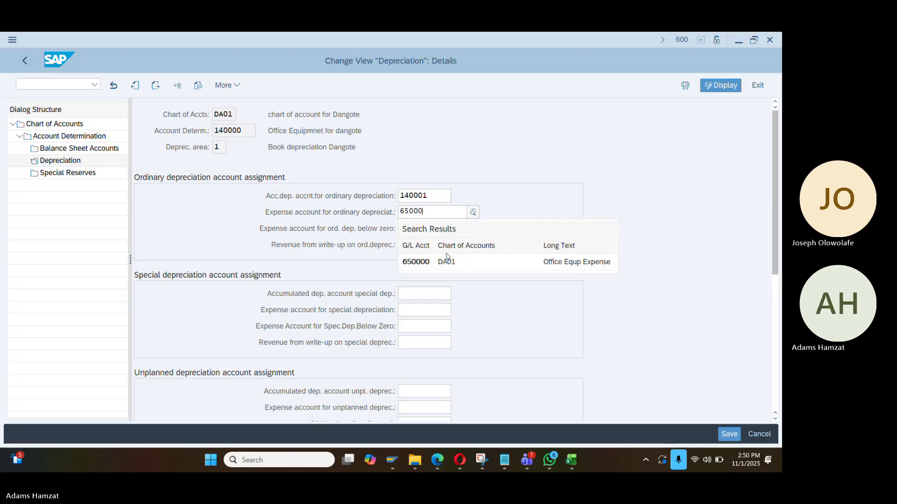
pyautogui.click(444, 261)
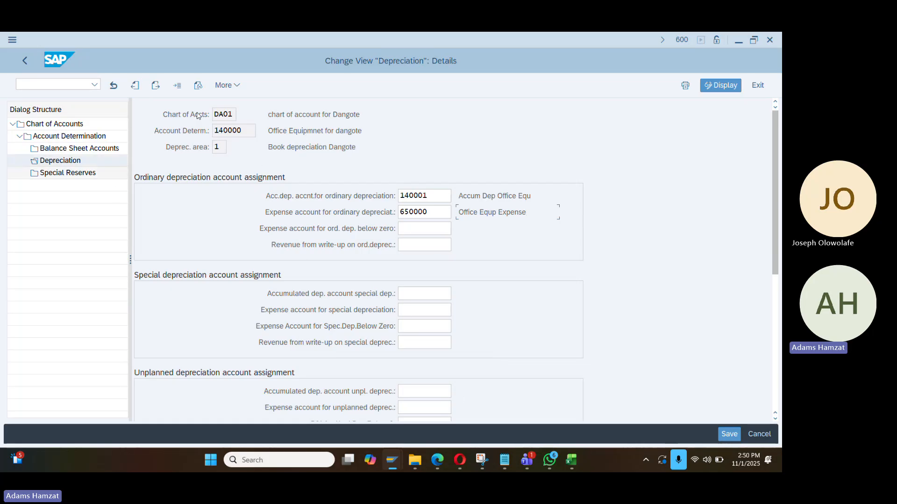
# Save the depreciation account assignments under the customizing request
pyautogui.click(717, 434)
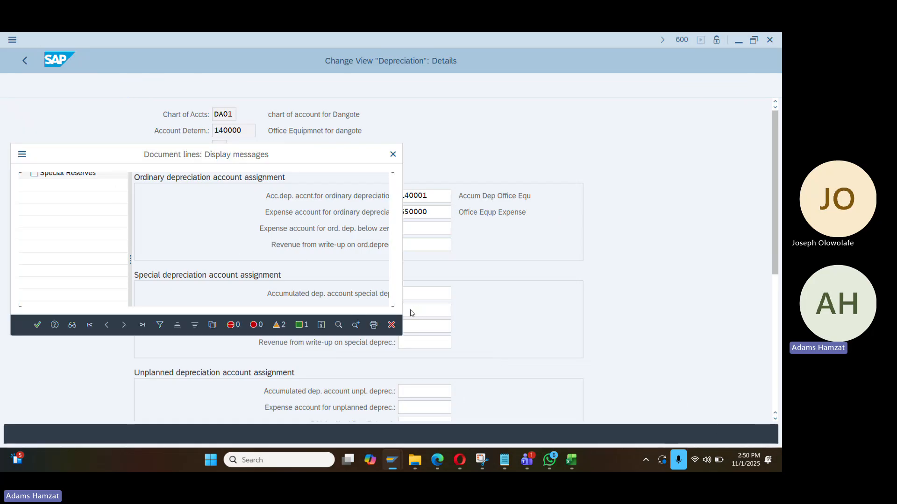
pyautogui.click(44, 325)
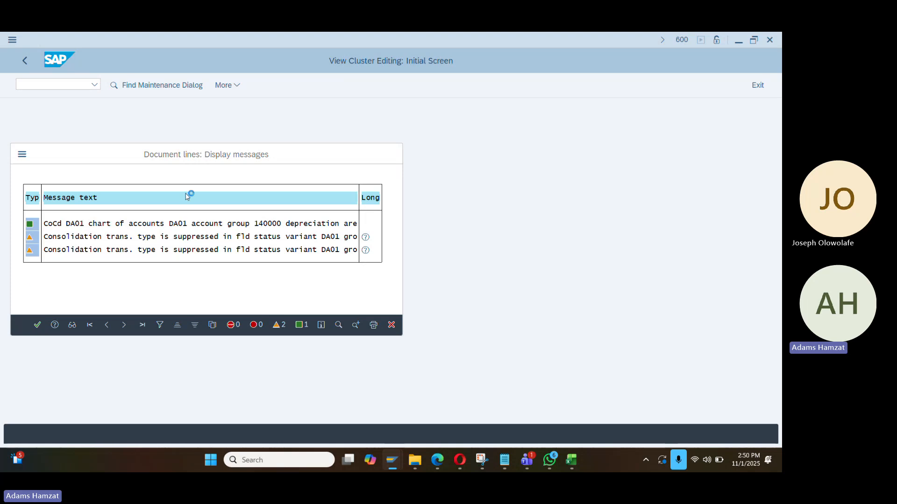
pyautogui.click(250, 271)
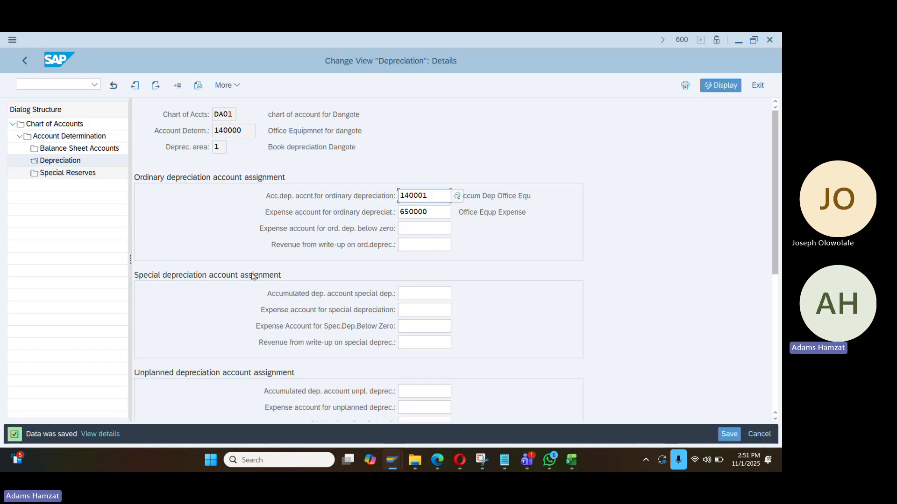
# Load new G/L account 145002 for DA01 in the G/L account window
pyautogui.hotkey('alt', 'Tab')
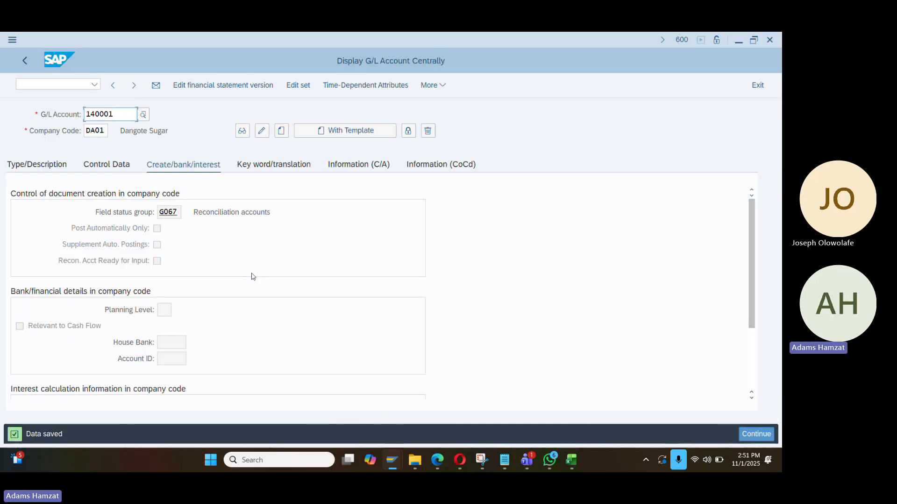
pyautogui.press('alt')
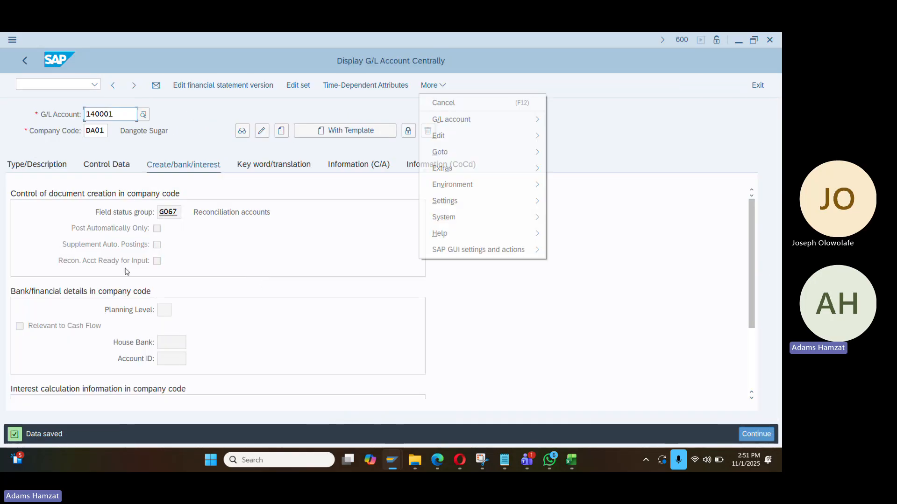
pyautogui.press('alt')
pyautogui.hotkey('alt', 'Tab')
pyautogui.hotkey('alt', 'Tab')
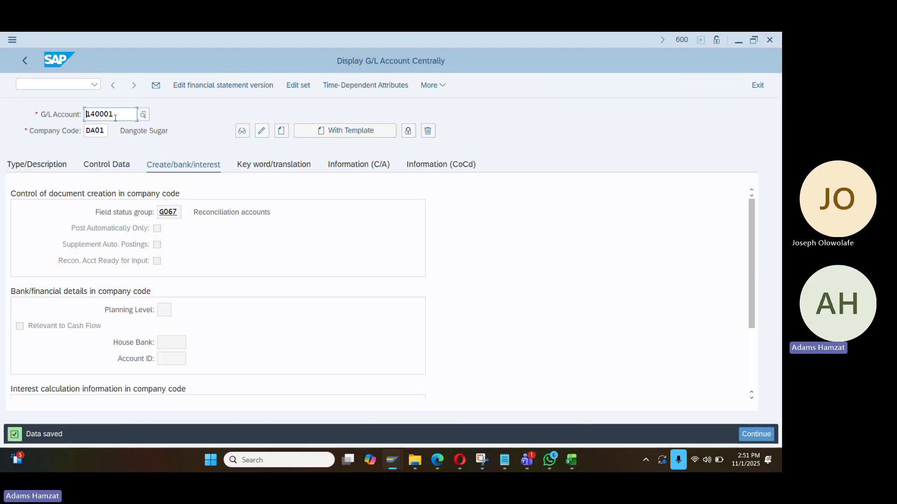
pyautogui.write('145000')
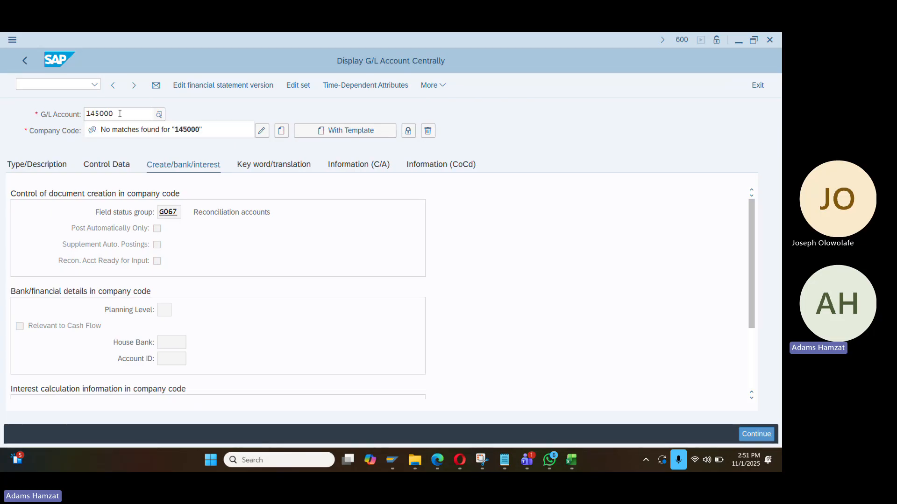
pyautogui.press('BackSpace')
pyautogui.write('2')
pyautogui.press('Return')
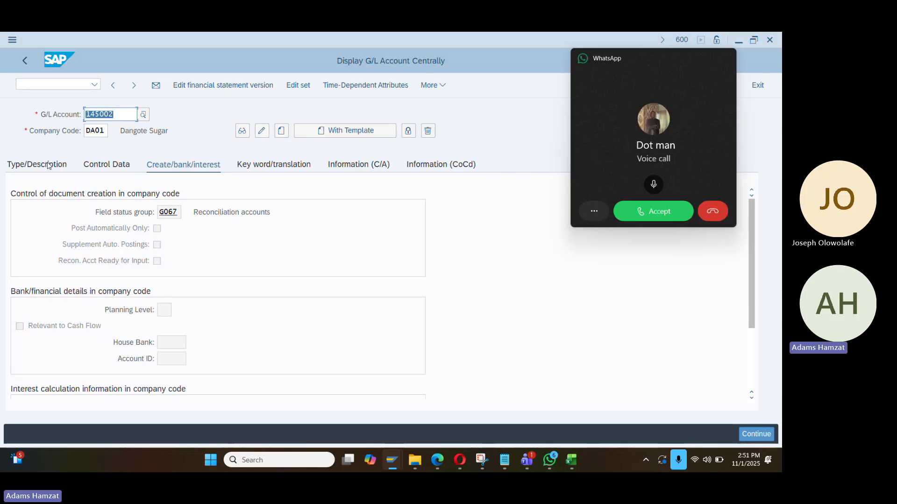
pyautogui.click(715, 210)
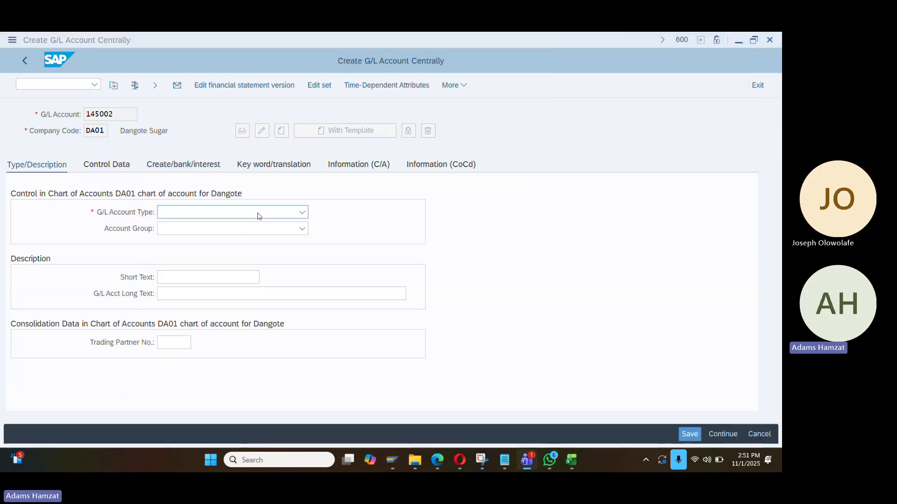
# Set 145002 as a balance sheet account in group ASS with short and long text 'Outgoing Zenith Bank'
pyautogui.click(258, 216)
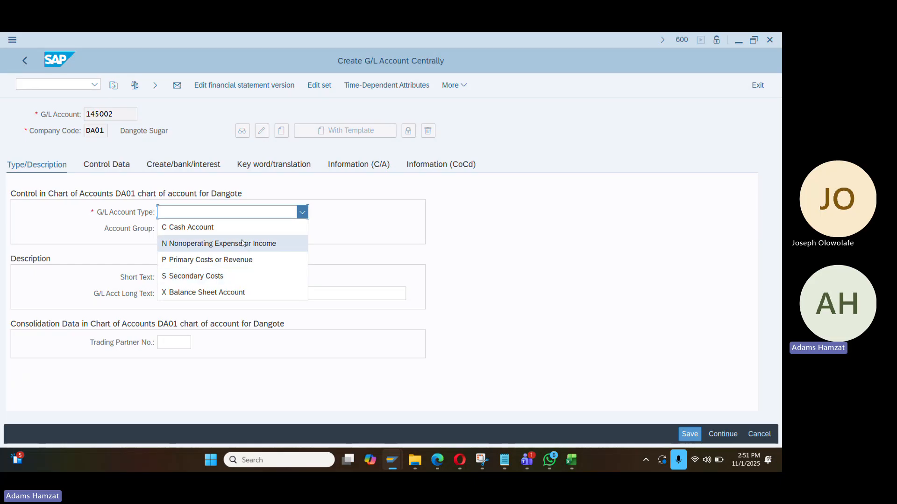
pyautogui.click(244, 294)
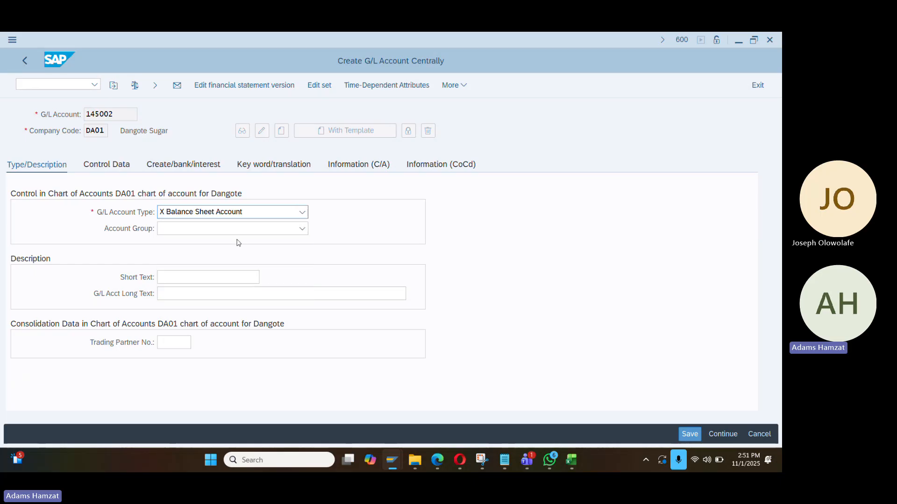
pyautogui.click(237, 229)
pyautogui.click(237, 247)
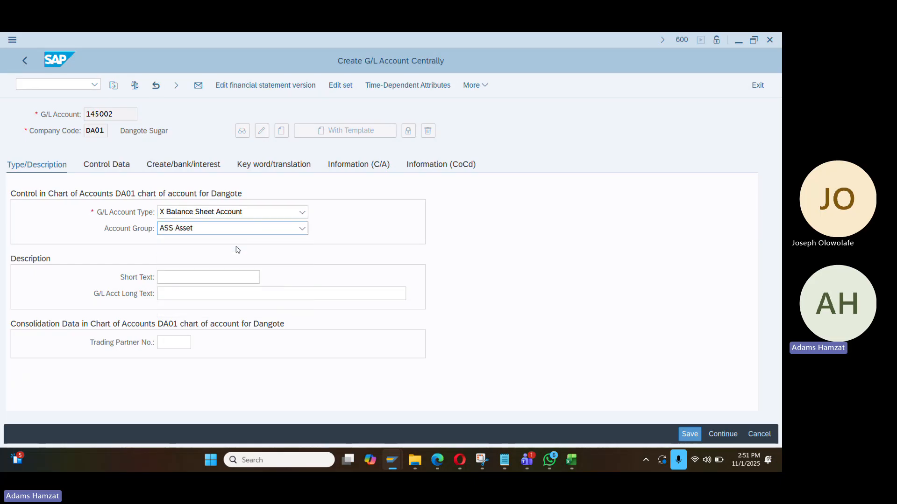
pyautogui.click(203, 282)
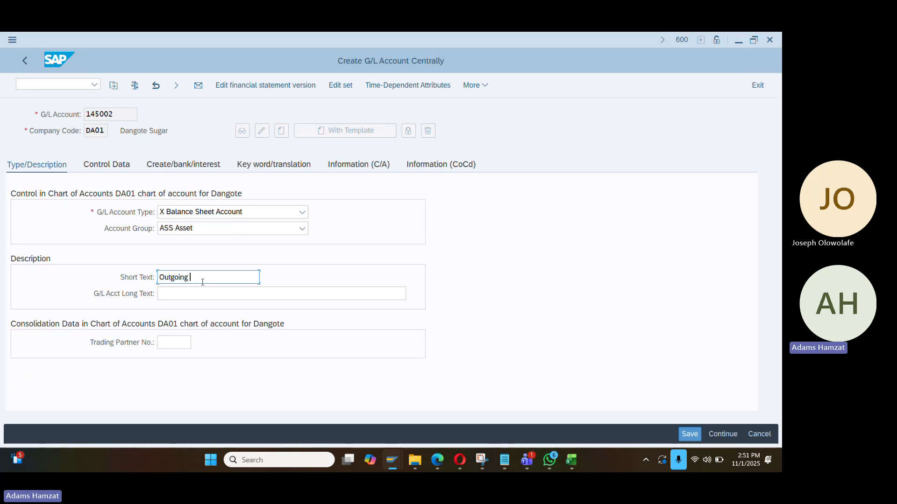
pyautogui.write('Outgoing Zenith Bank')
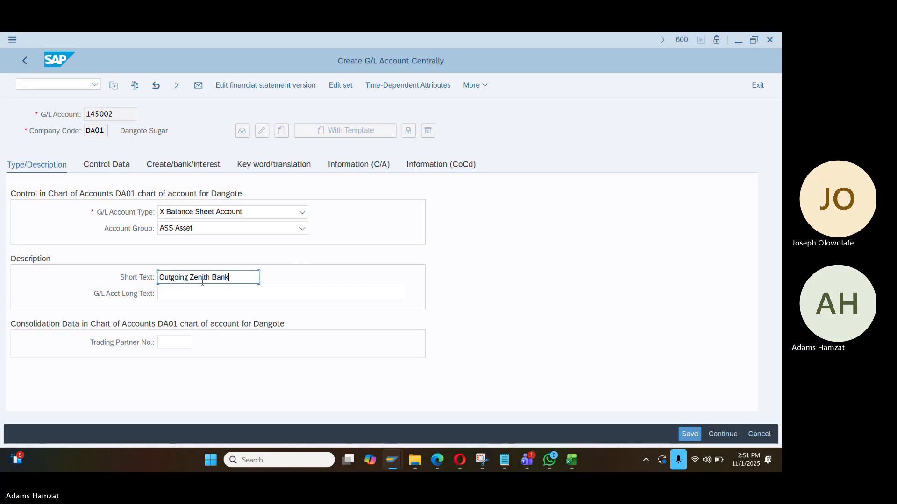
pyautogui.hotkey('ctrl', 'a')
pyautogui.hotkey('ctrl', 'c')
pyautogui.press('Tab')
pyautogui.hotkey('ctrl', 'v')
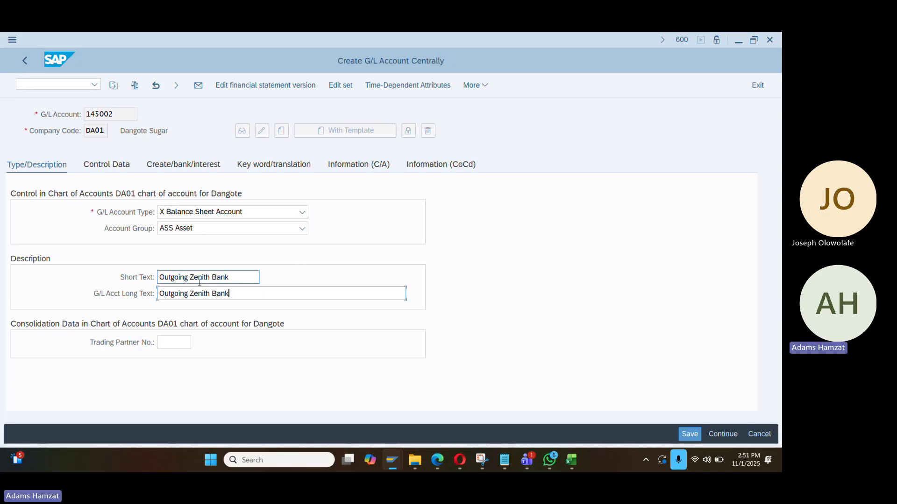
# Turn on open item management for 145002, assign field status group G005, and save it
pyautogui.click(107, 164)
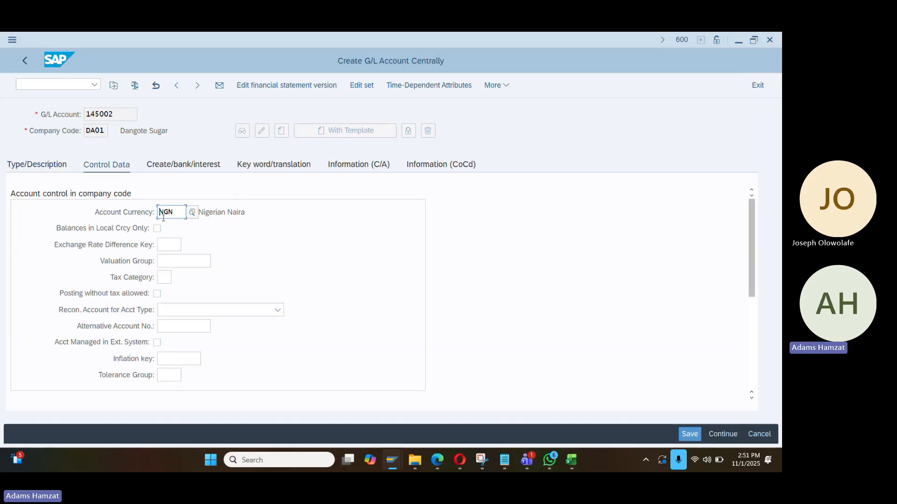
pyautogui.scroll(-3, 177, 318)
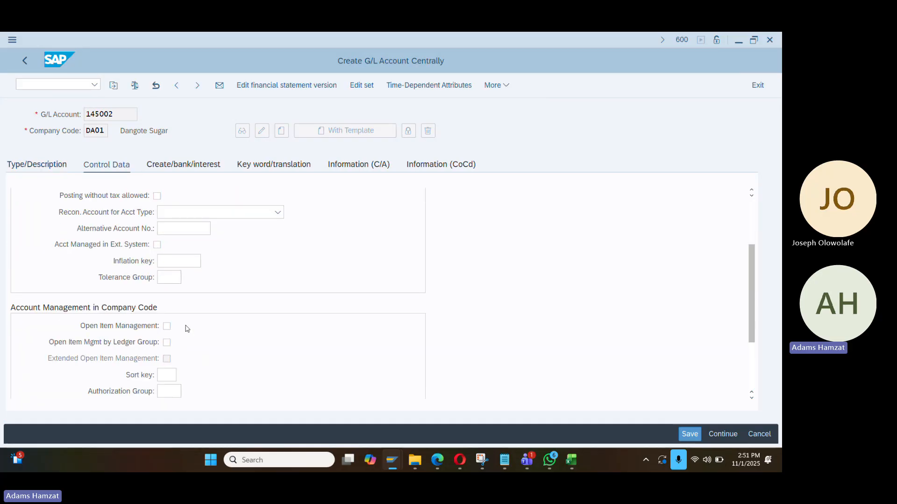
pyautogui.click(167, 277)
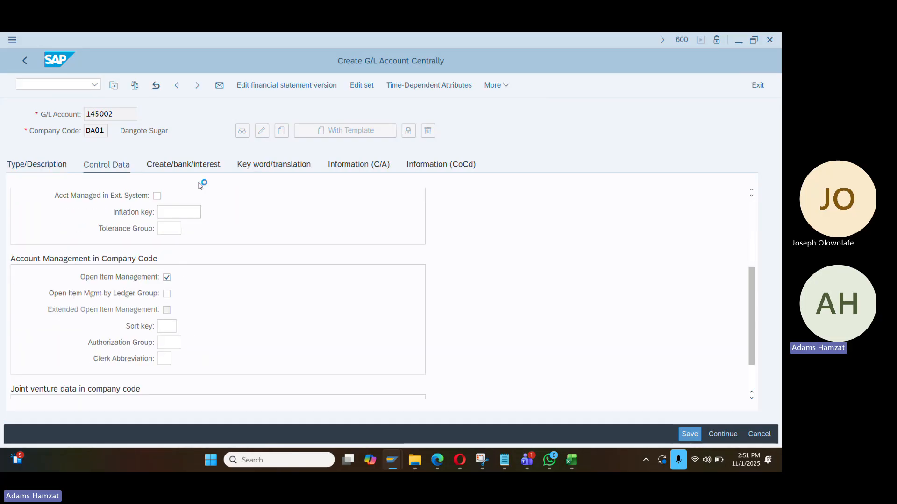
pyautogui.click(191, 169)
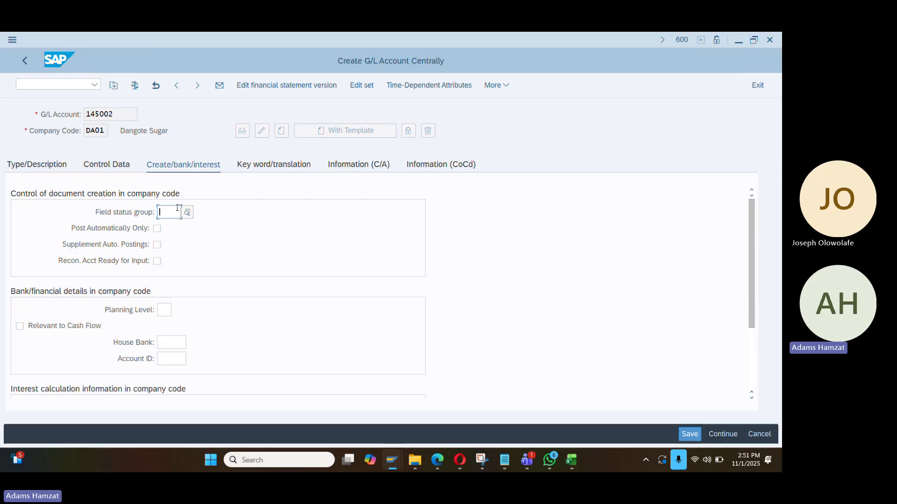
pyautogui.click(190, 215)
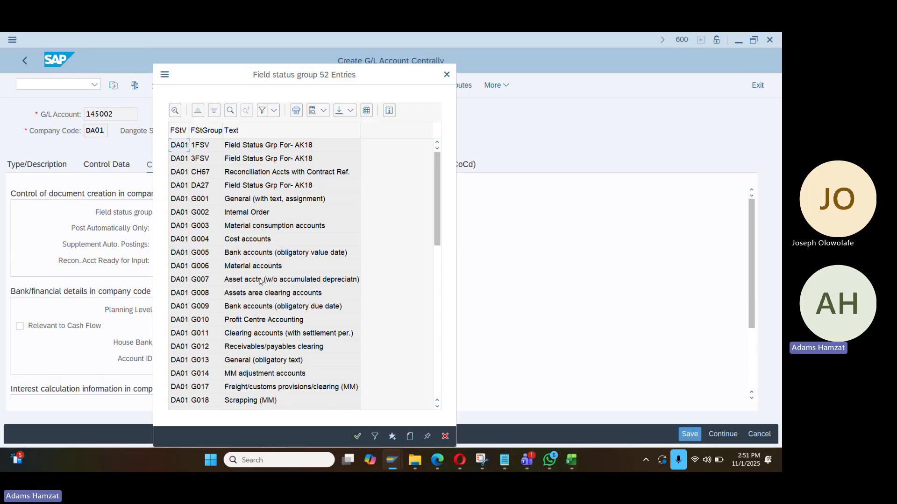
pyautogui.doubleClick(260, 255)
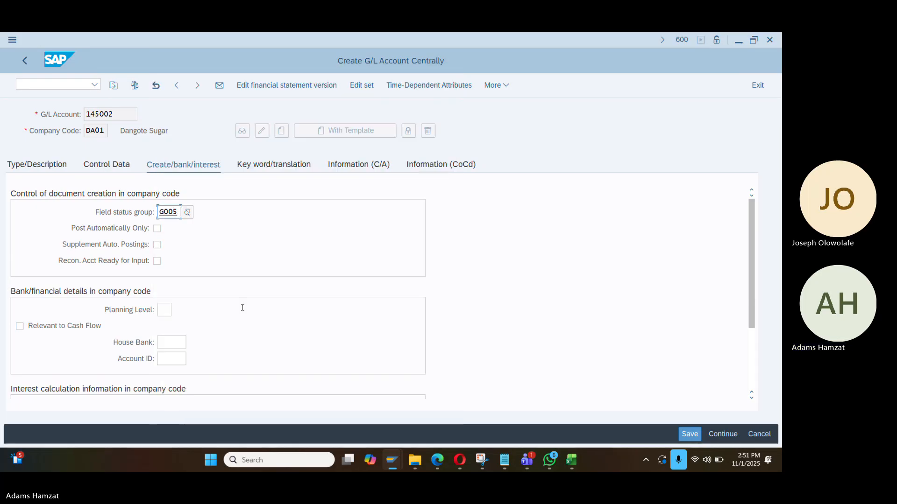
pyautogui.hotkey('ctrl', 's')
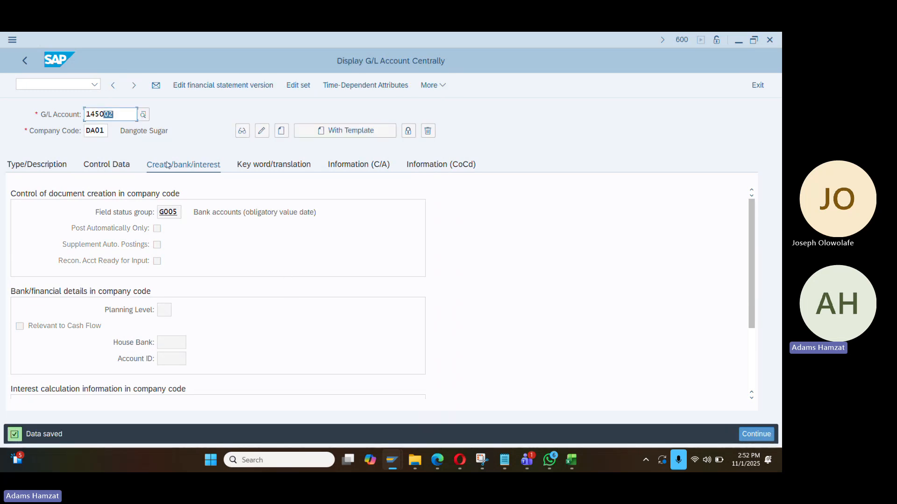
# Switch to another SAP session and start G/L account document entry with /nfb50
pyautogui.hotkey('alt', 'Tab')
pyautogui.press('Tab')
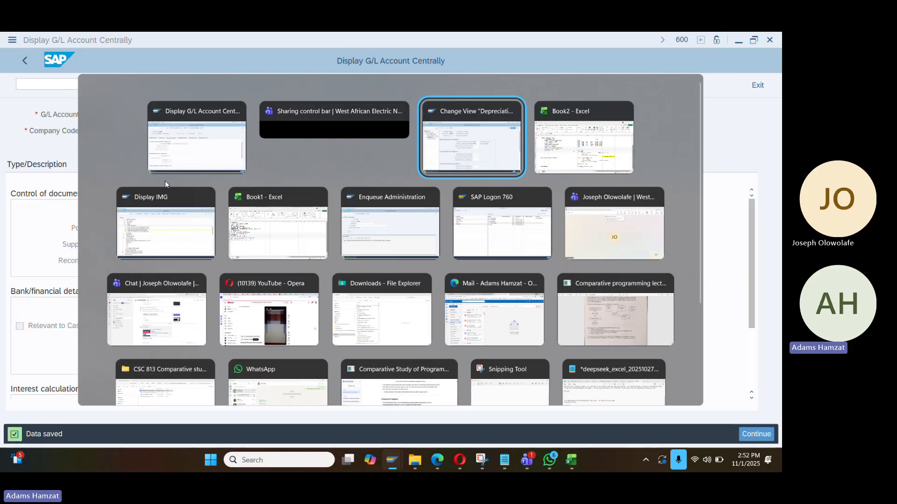
pyautogui.hotkey('alt', 'Tab')
pyautogui.hotkey('alt', 'Tab')
pyautogui.hotkey('alt', 'Tab')
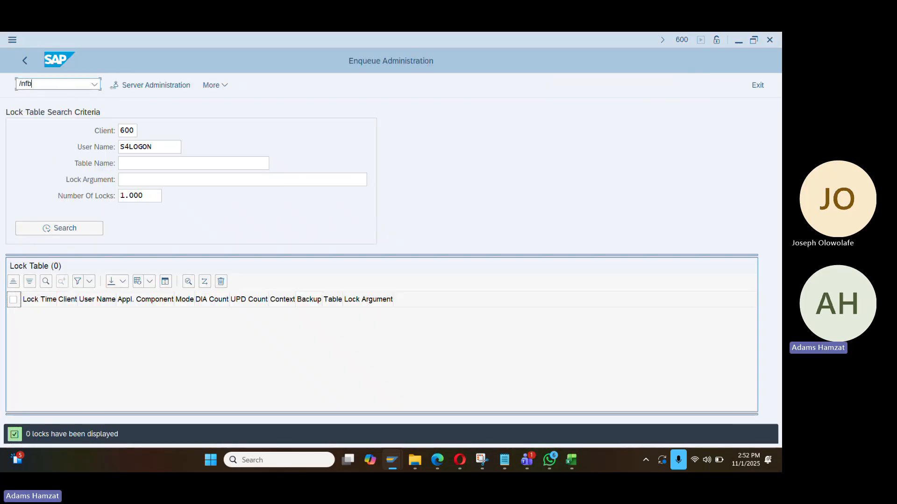
pyautogui.write('/nfb50')
pyautogui.press('Return')
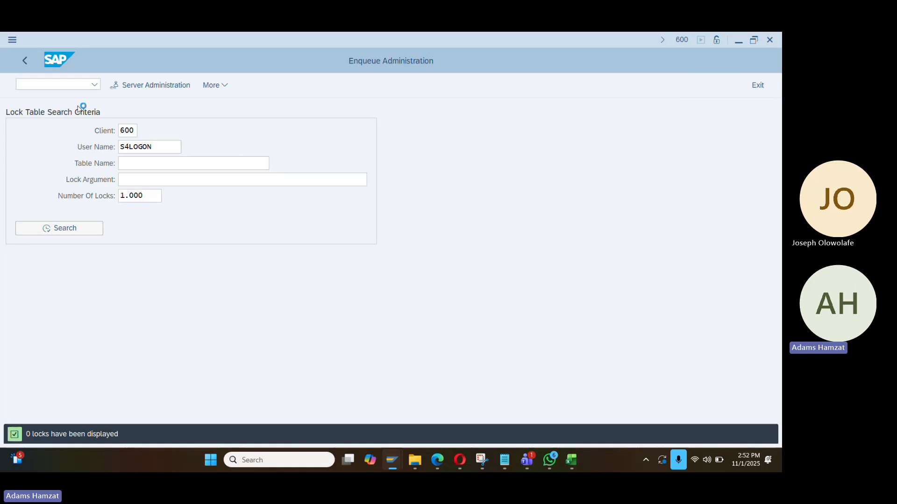
# Enter document date 01.11.2025, reference 'Test' and header text 'Testing'
pyautogui.write('01.01')
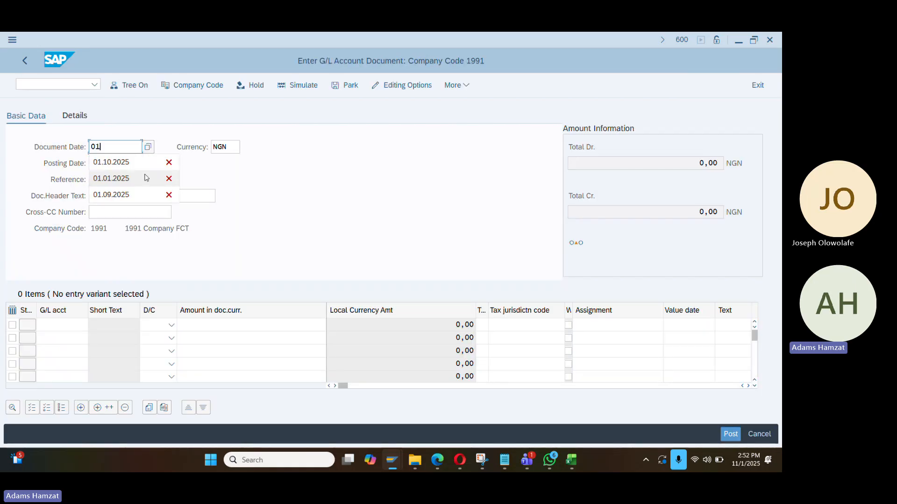
pyautogui.press('BackSpace')
pyautogui.press('BackSpace')
pyautogui.press('BackSpace')
pyautogui.press('BackSpace')
pyautogui.press('BackSpace')
pyautogui.write('01.111')
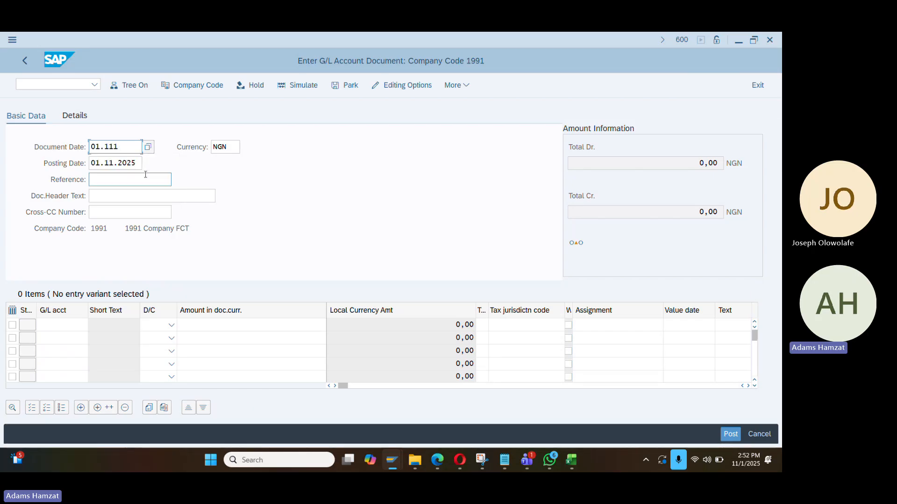
pyautogui.write('2025')
pyautogui.press('Tab')
pyautogui.press('Tab')
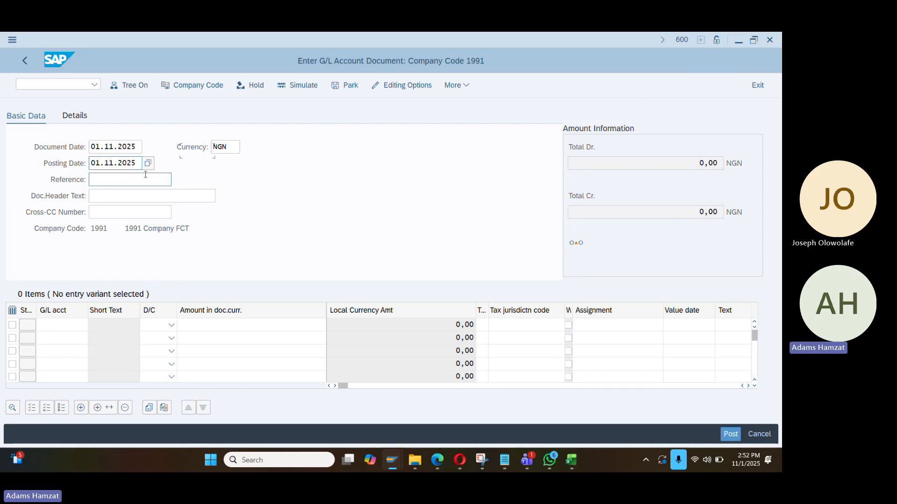
pyautogui.click(160, 179)
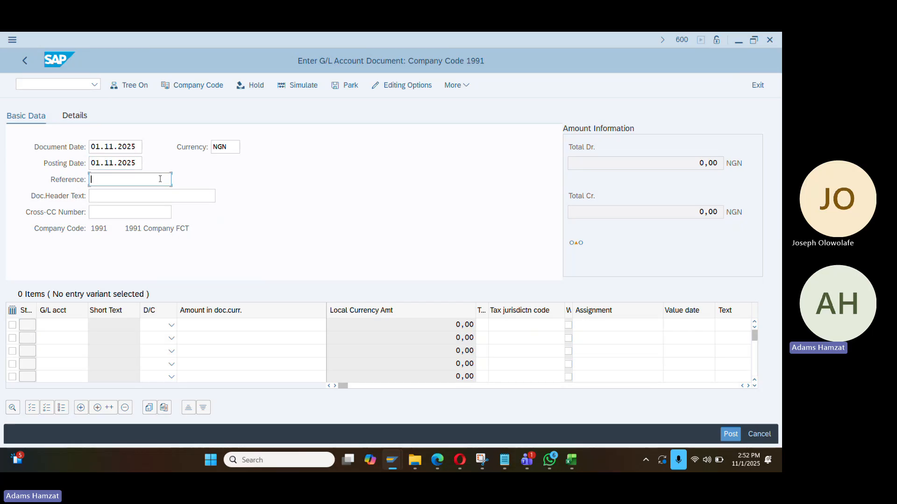
pyautogui.write('Test')
pyautogui.press('Tab')
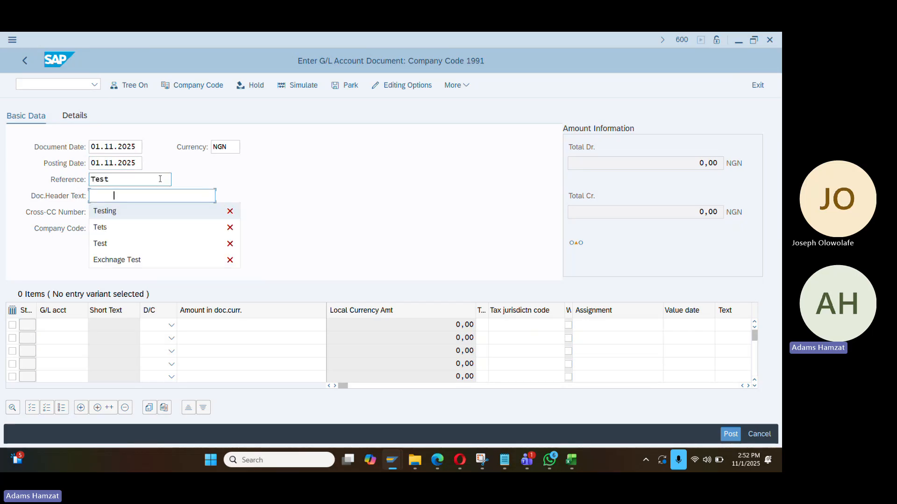
pyautogui.press('Down')
pyautogui.press('Return')
pyautogui.hotkey('shift', 'Tab')
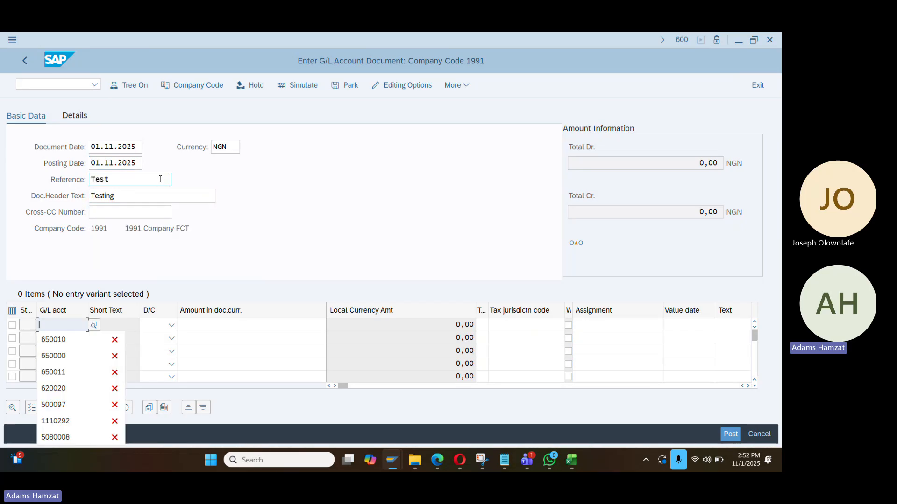
# Browse the G/L account search for the first line, close it, and go to change the company code
pyautogui.click(94, 326)
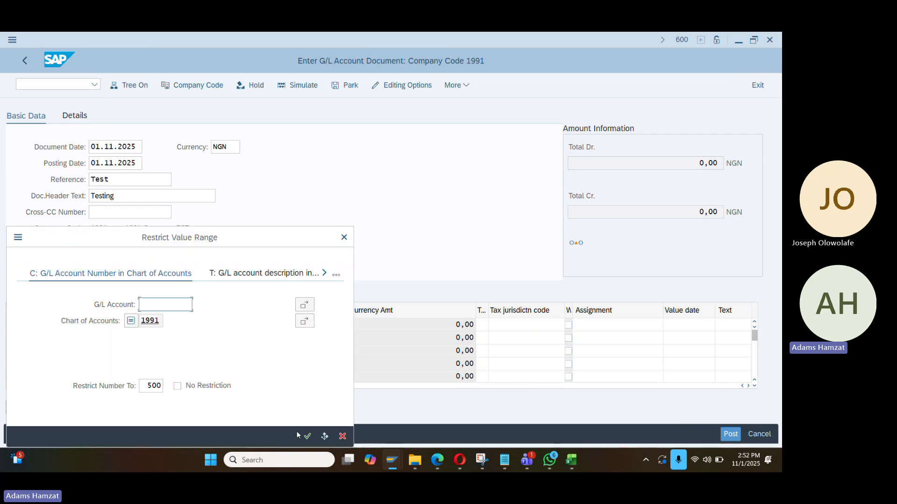
pyautogui.click(336, 277)
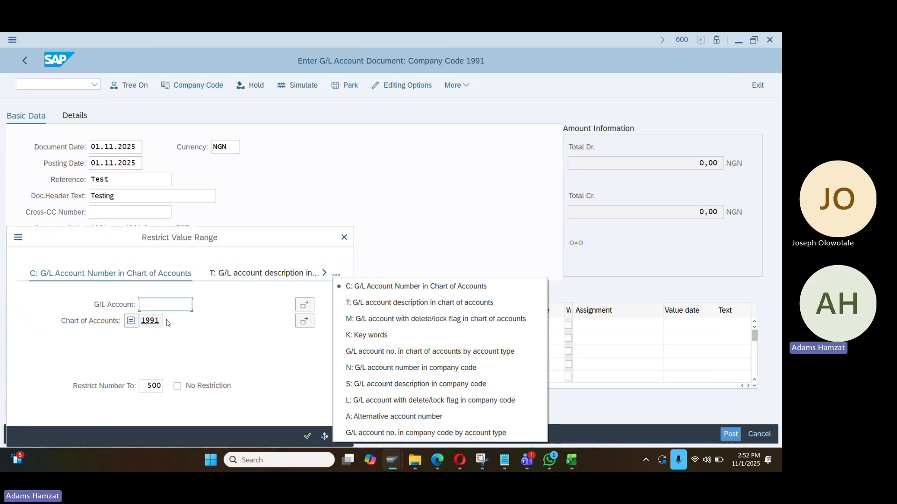
pyautogui.click(220, 342)
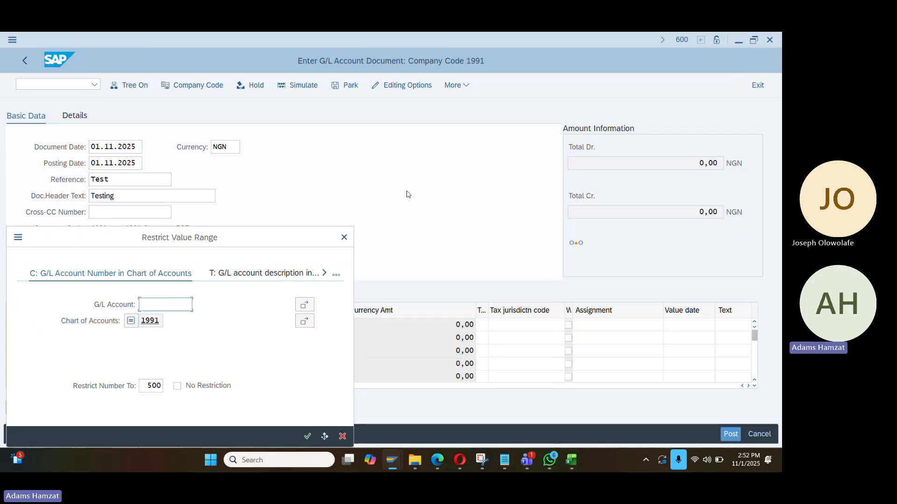
pyautogui.click(343, 238)
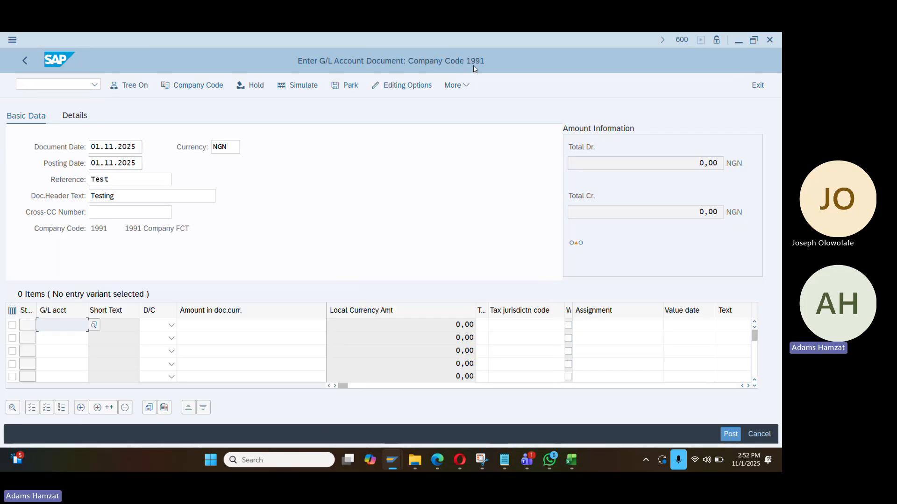
pyautogui.click(198, 85)
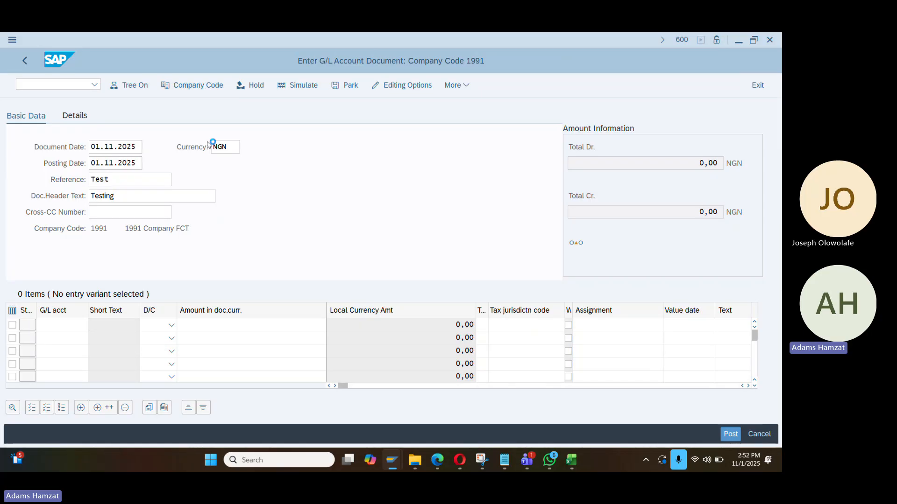
# Enter company code DA01, document date 01.11.2025 and reference Test in FB50
pyautogui.write('da01')
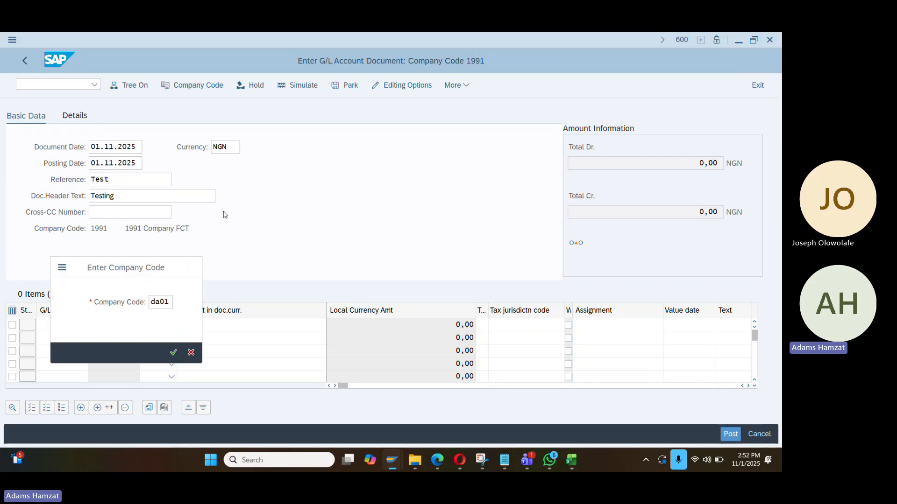
pyautogui.press('Return')
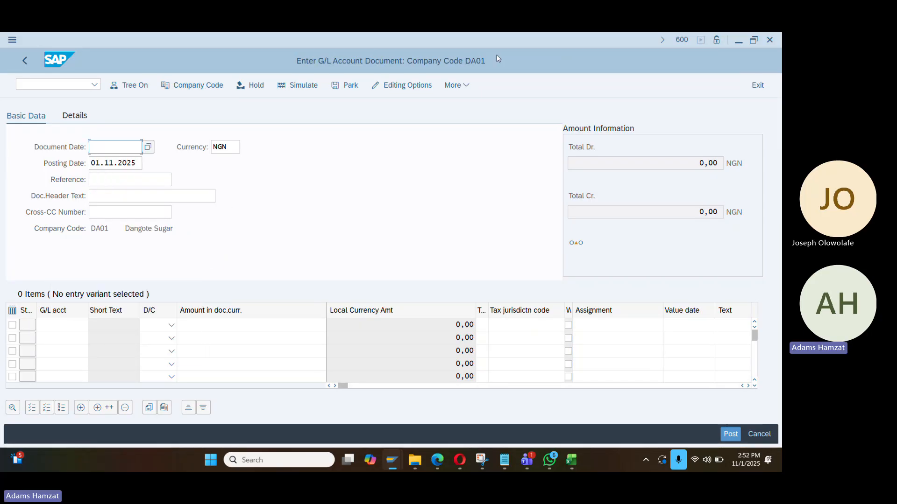
pyautogui.click(122, 147)
pyautogui.press('Down')
pyautogui.press('Down')
pyautogui.press('Return')
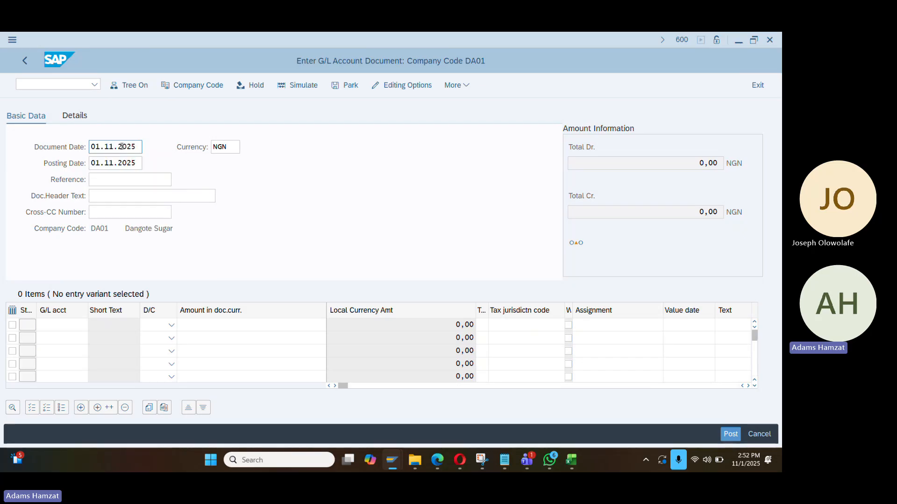
pyautogui.click(126, 180)
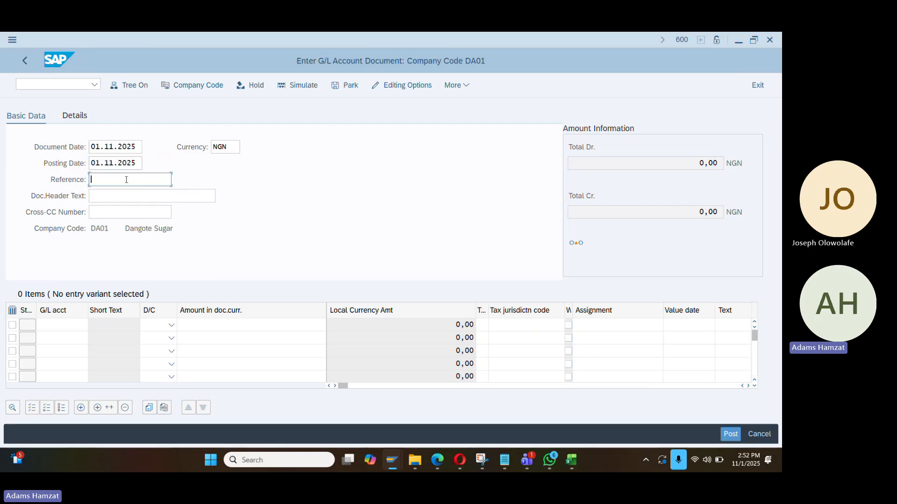
pyautogui.press('Return')
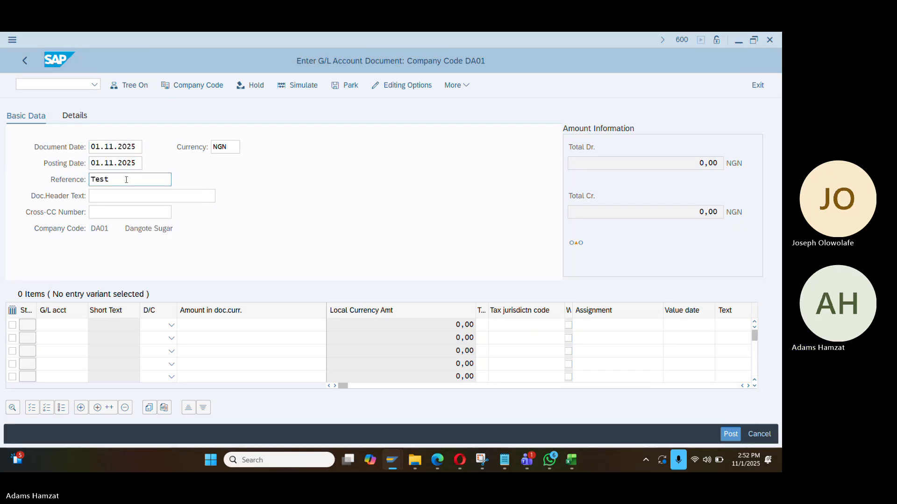
# Restart FB50 blank with document date 01.11.2025, reference Test and header text Testing
pyautogui.click(56, 88)
pyautogui.write('/nfb50')
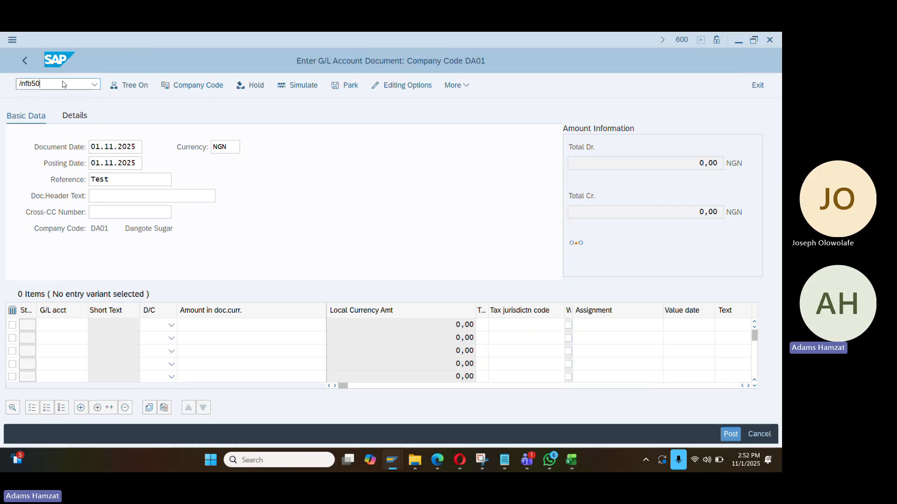
pyautogui.press('Return')
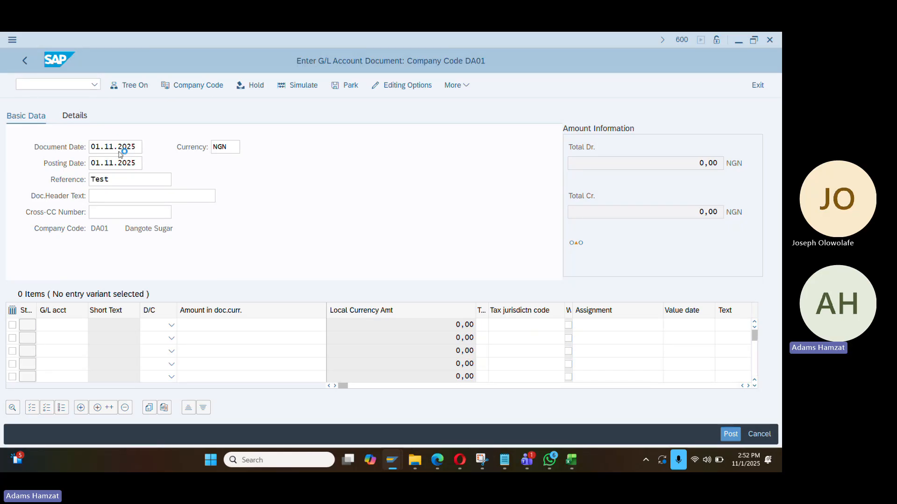
pyautogui.write('01.11.2025')
pyautogui.press('Return')
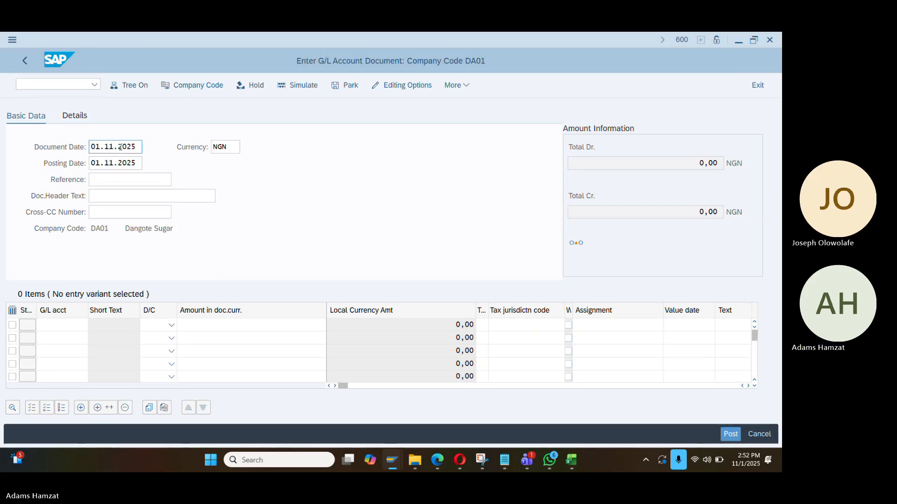
pyautogui.click(118, 182)
pyautogui.click(120, 194)
pyautogui.click(121, 195)
pyautogui.click(125, 214)
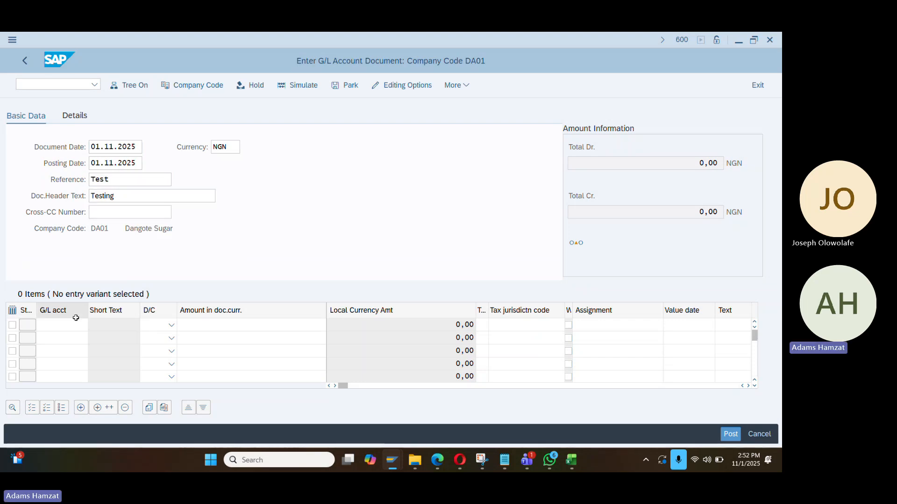
# Pick G/L account 145002 for line one from the F4 lookup list
pyautogui.click(79, 324)
pyautogui.click(94, 325)
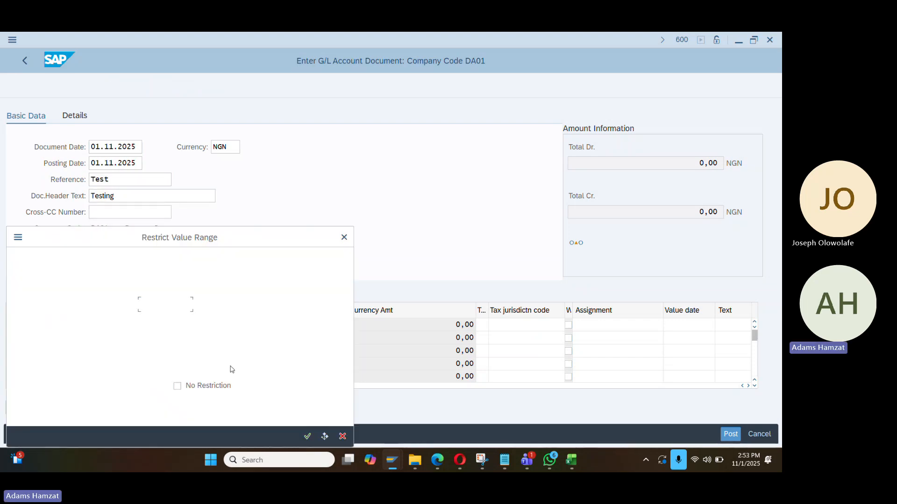
pyautogui.click(307, 438)
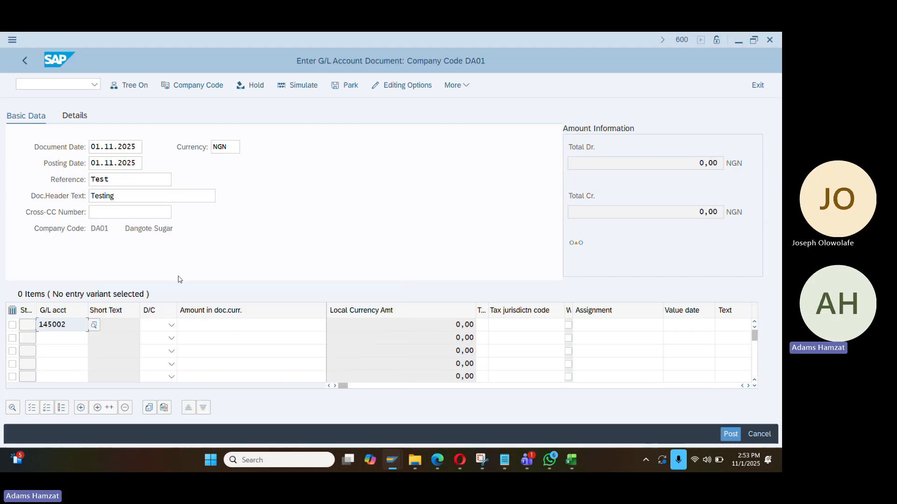
pyautogui.hotkey('alt', 'Tab')
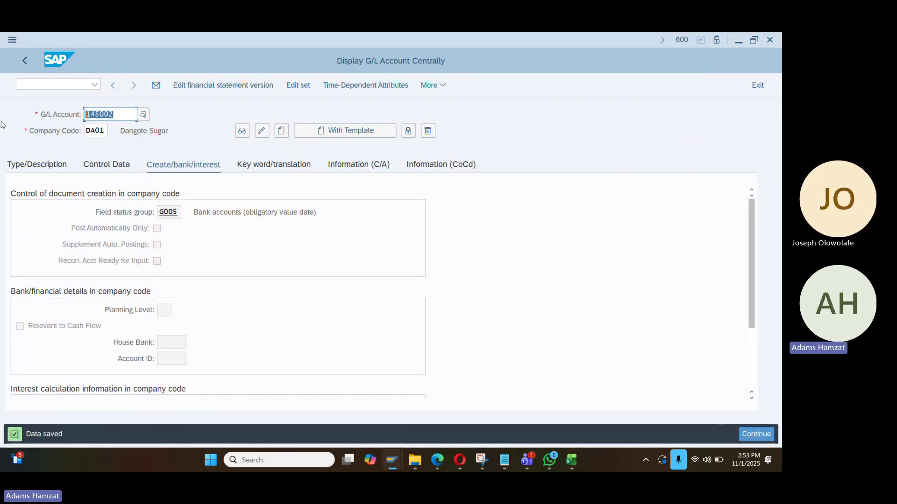
# Create account 650010 with type Nonoperating Expense or Income and account group EXP
pyautogui.write('650010')
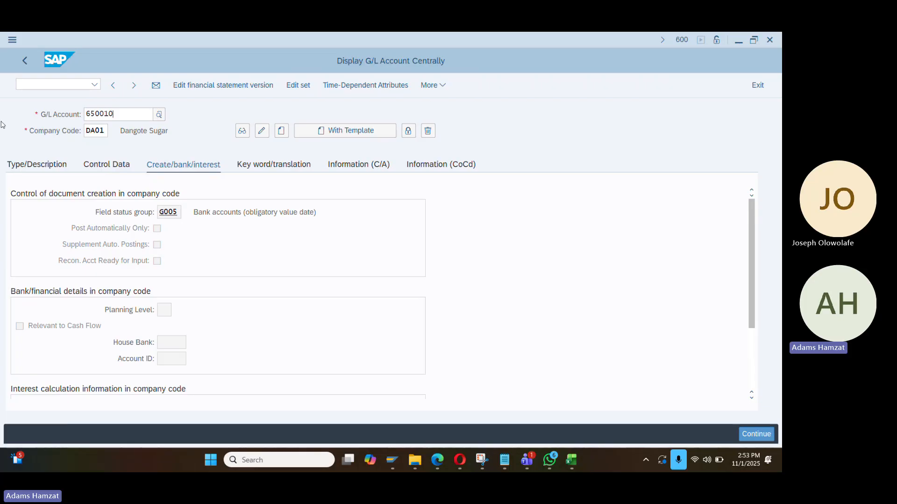
pyautogui.press('Return')
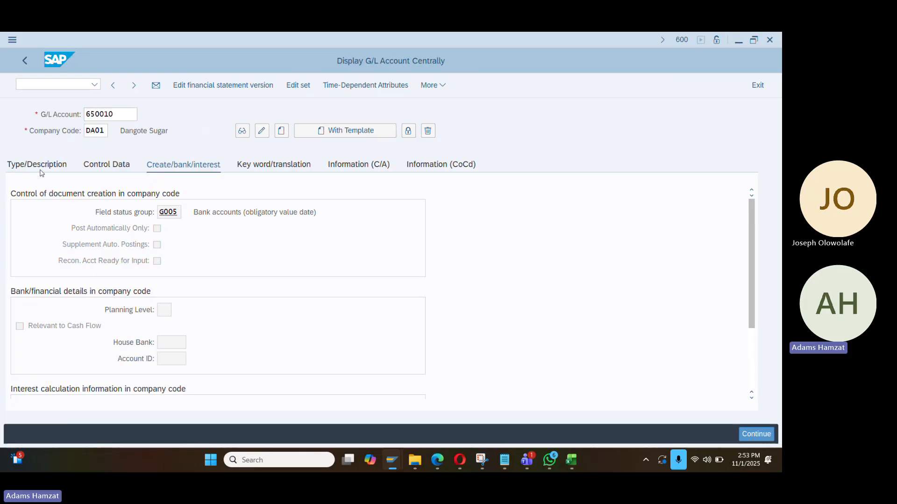
pyautogui.click(186, 212)
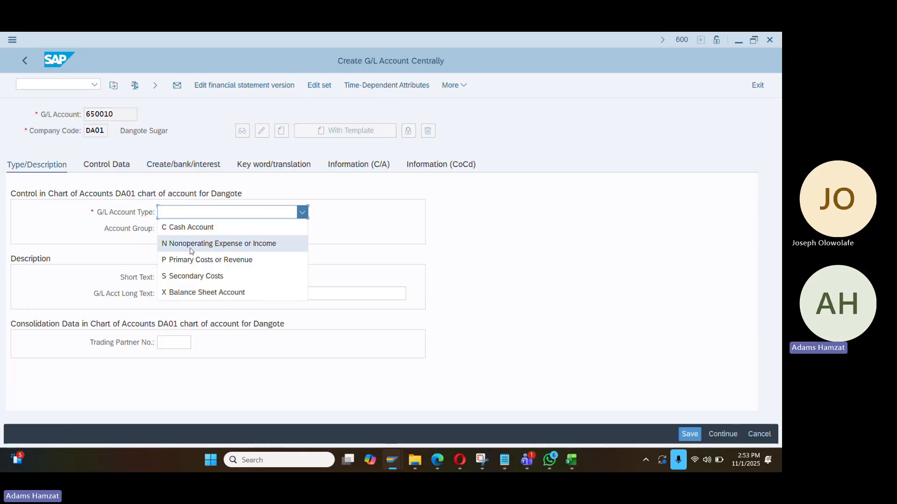
pyautogui.click(189, 244)
pyautogui.click(194, 231)
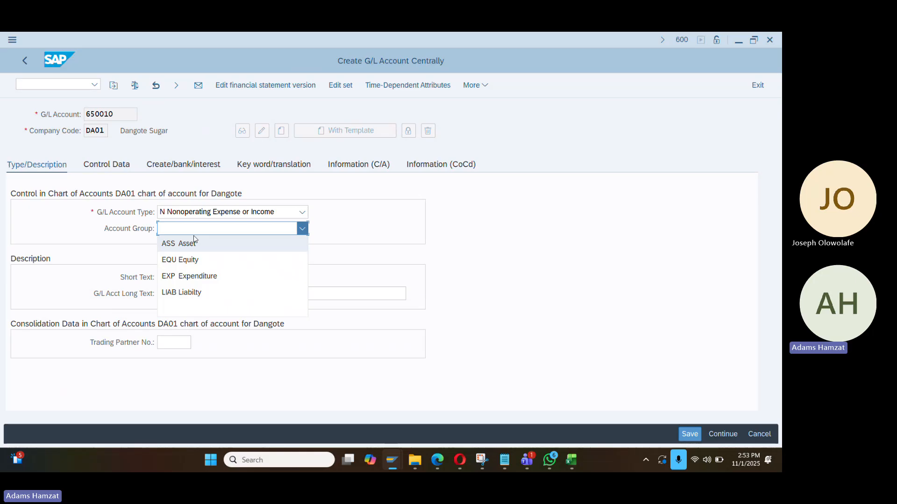
pyautogui.click(191, 276)
# Enter 'Travelling Expenses' as the short text and copy it into the long text
pyautogui.click(186, 277)
pyautogui.write('Tre')
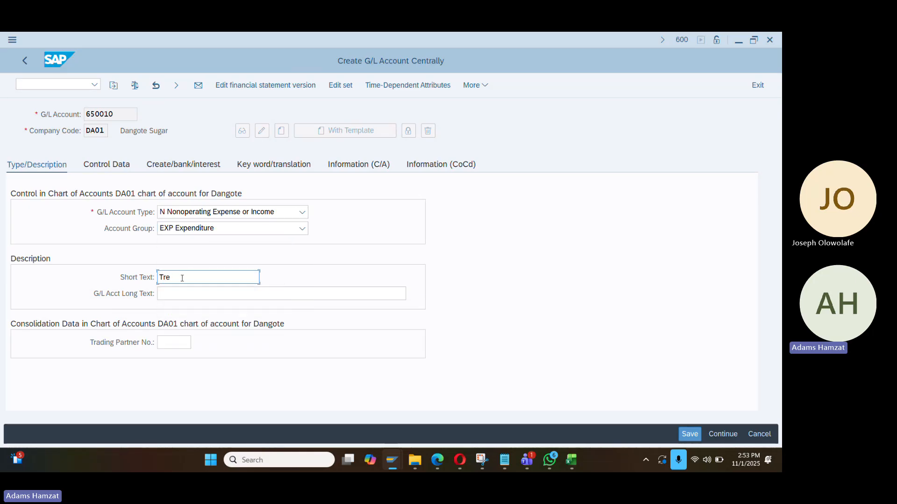
pyautogui.press('BackSpace')
pyautogui.write('a')
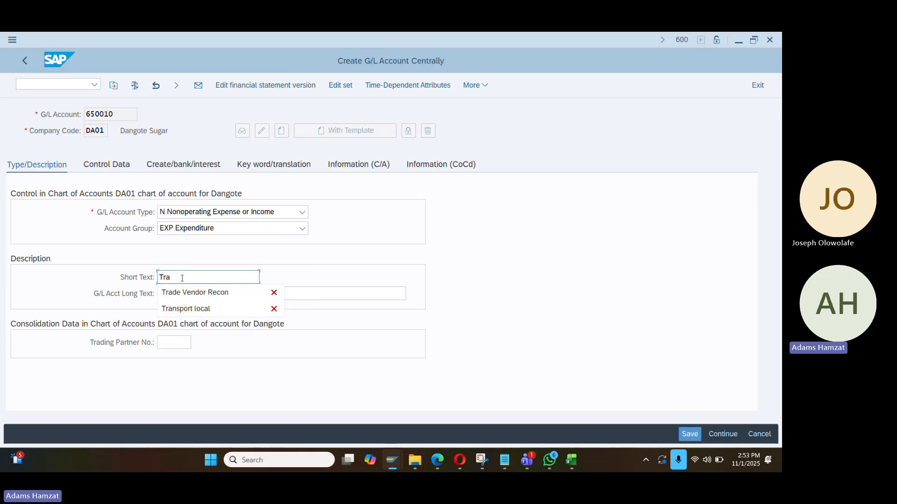
pyautogui.write('velling ')
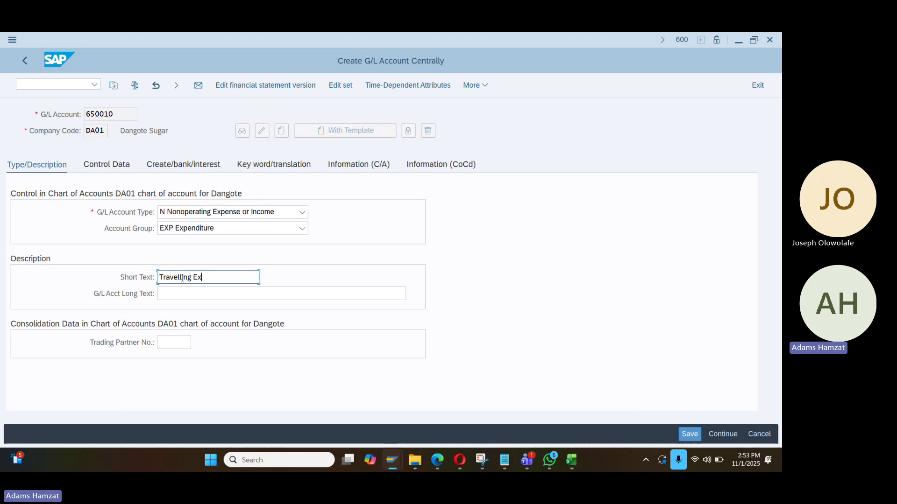
pyautogui.write('Expenses')
pyautogui.hotkey('ctrl', 'a')
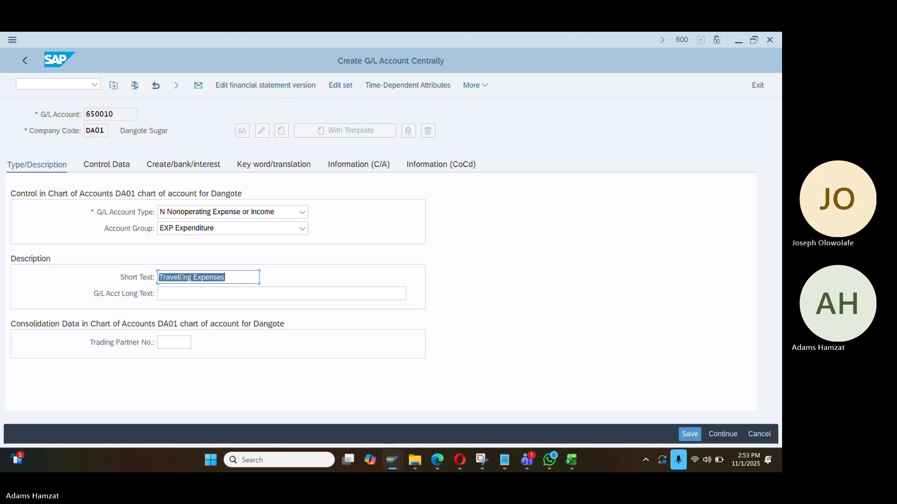
pyautogui.hotkey('ctrl', 'c')
pyautogui.press('Tab')
pyautogui.hotkey('ctrl', 'v')
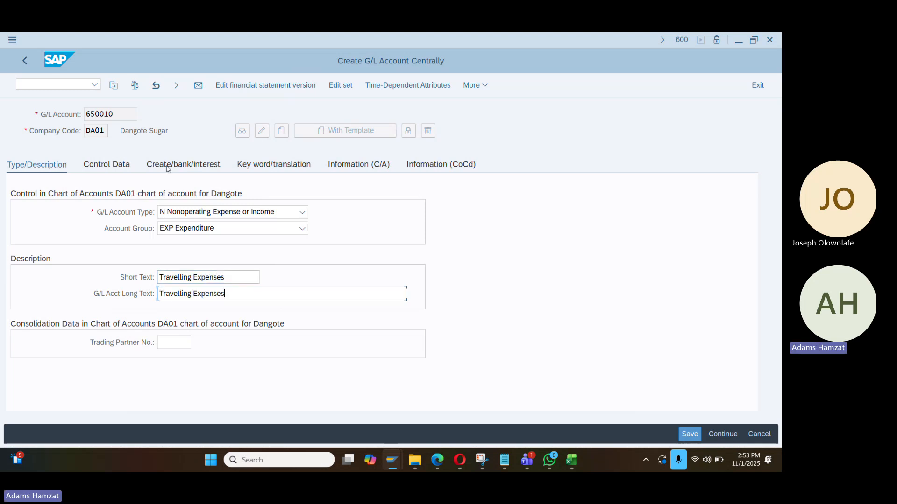
# Assign field status group G004 Cost accounts to 650010 and copy the account number
pyautogui.click(125, 171)
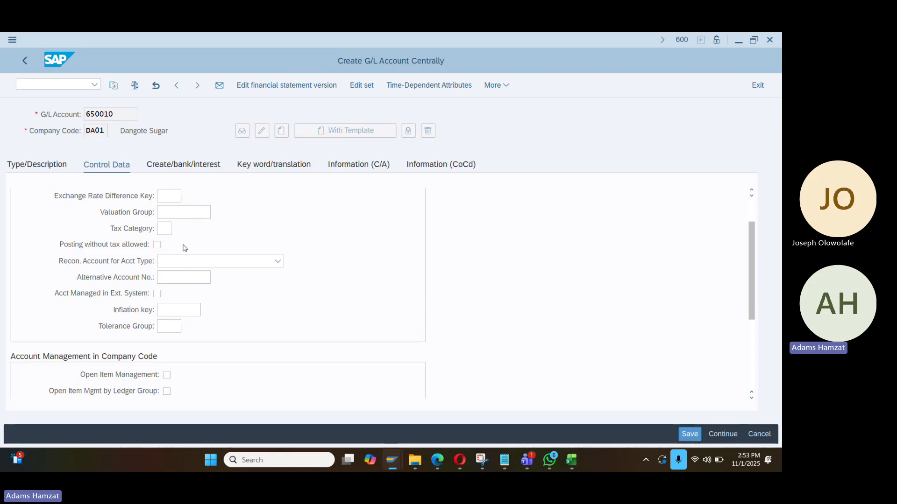
pyautogui.scroll(1, 187, 246)
pyautogui.scroll(-3, 187, 242)
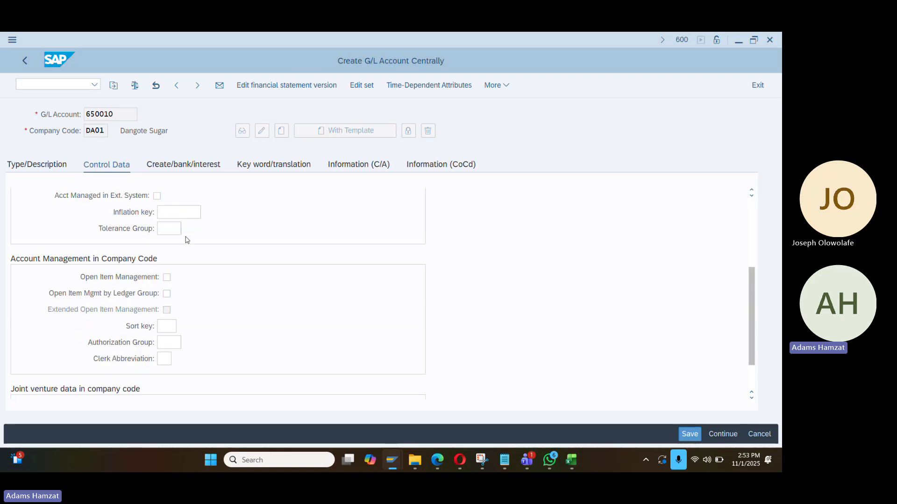
pyautogui.click(181, 168)
pyautogui.click(172, 212)
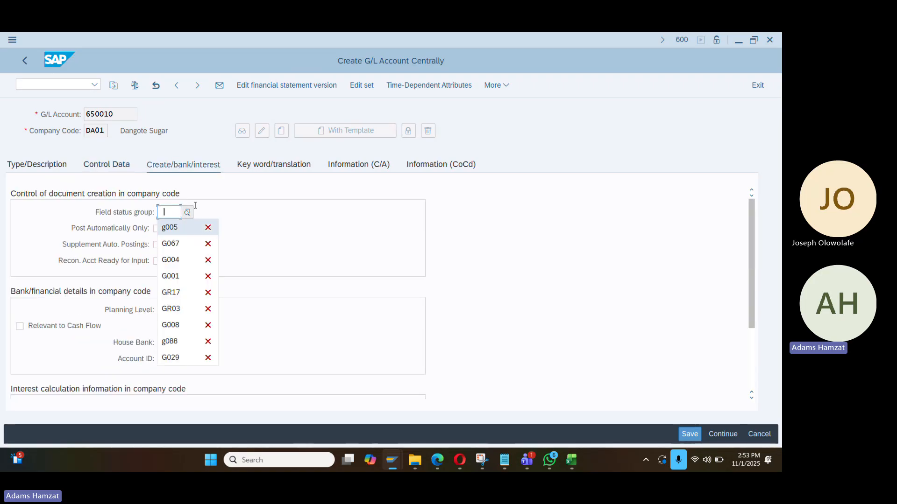
pyautogui.click(187, 213)
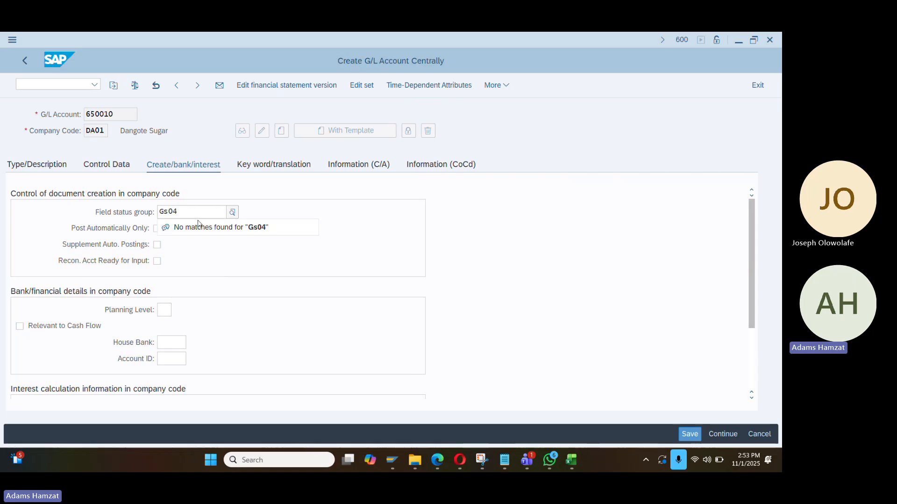
pyautogui.click(232, 213)
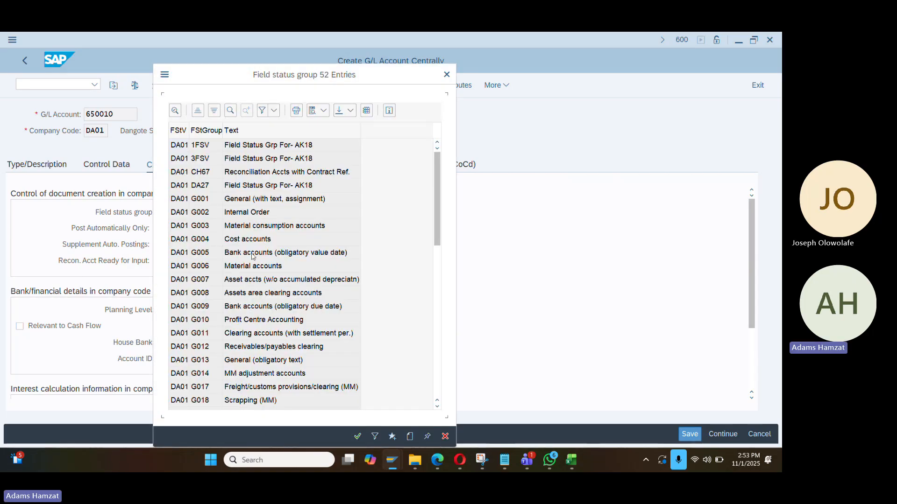
pyautogui.click(684, 434)
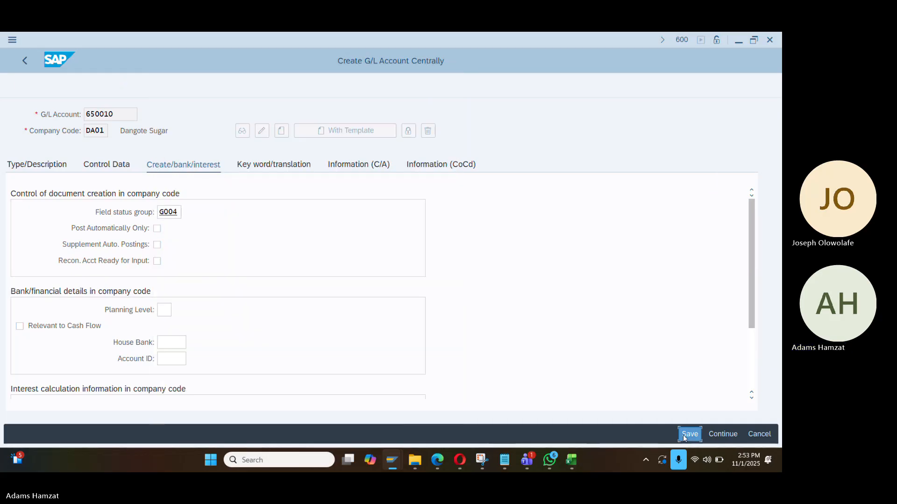
pyautogui.doubleClick(125, 118)
pyautogui.hotkey('alt', 'Tab')
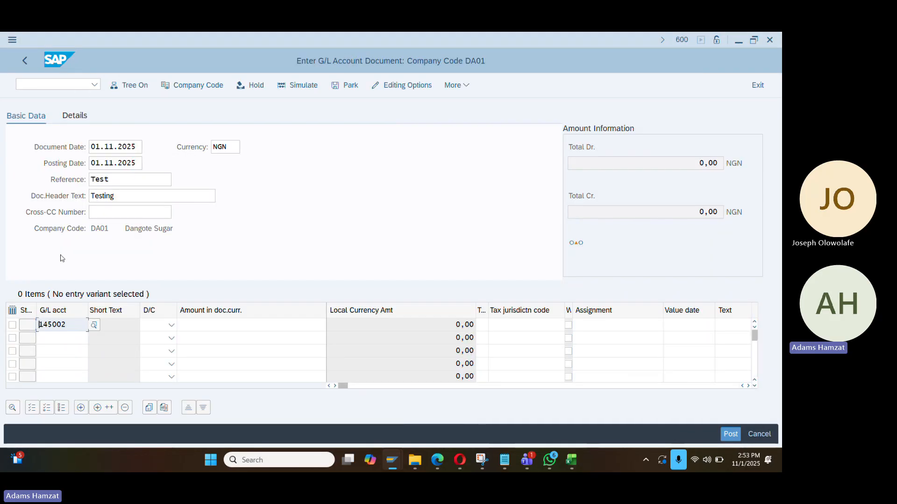
# Put 650010 on line two, making line one a credit and line two a debit
pyautogui.click(55, 338)
pyautogui.hotkey('ctrl', 'v')
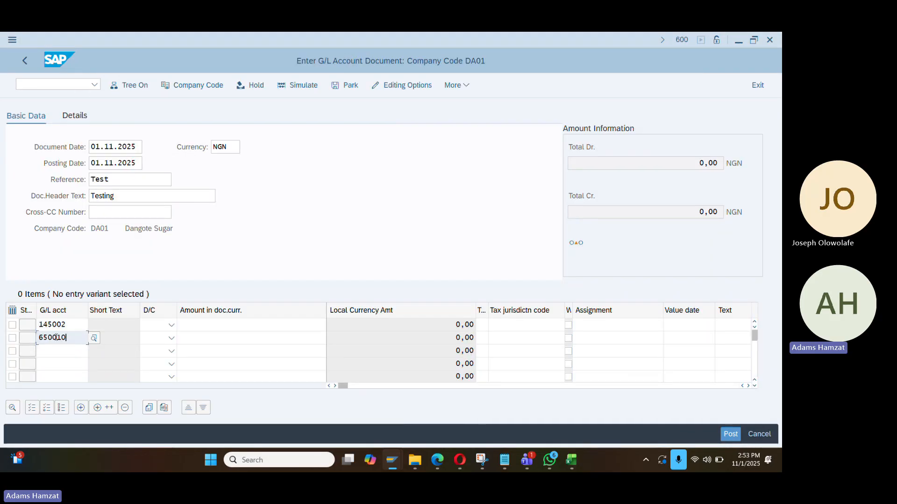
pyautogui.click(171, 325)
pyautogui.click(149, 340)
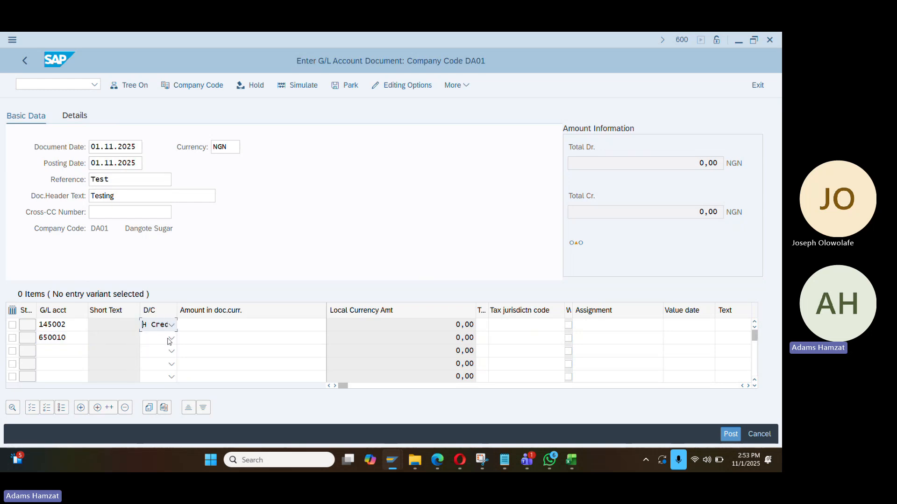
pyautogui.click(171, 338)
pyautogui.click(161, 368)
# Enter amount 100 on both lines and check the document entries
pyautogui.click(196, 332)
pyautogui.click(200, 326)
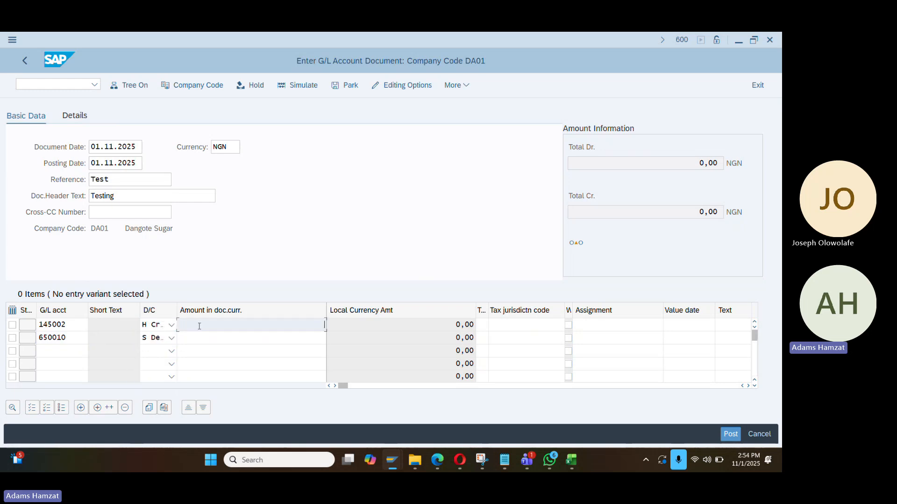
pyautogui.write('100')
pyautogui.press('Escape')
pyautogui.click(268, 339)
pyautogui.write('100')
pyautogui.press('Escape')
pyautogui.press('Return')
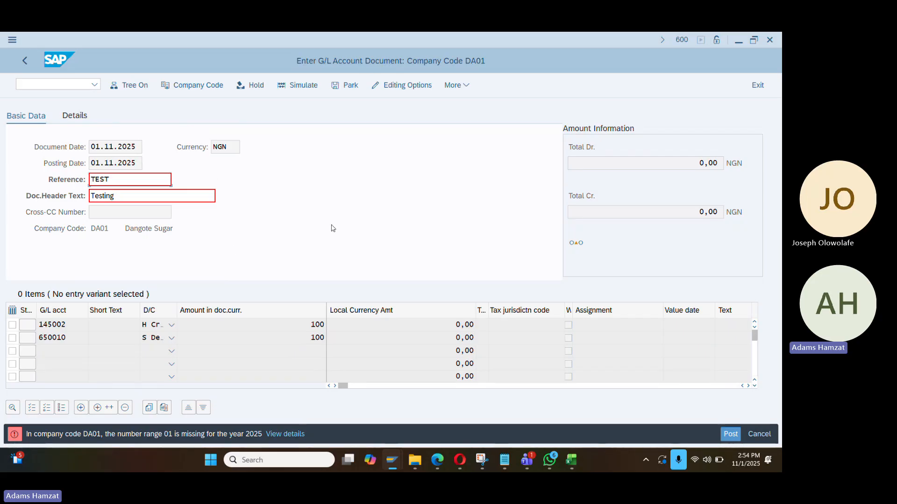
pyautogui.hotkey('alt', 'Tab')
pyautogui.hotkey('alt', 'Tab')
pyautogui.hotkey('alt', 'Tab')
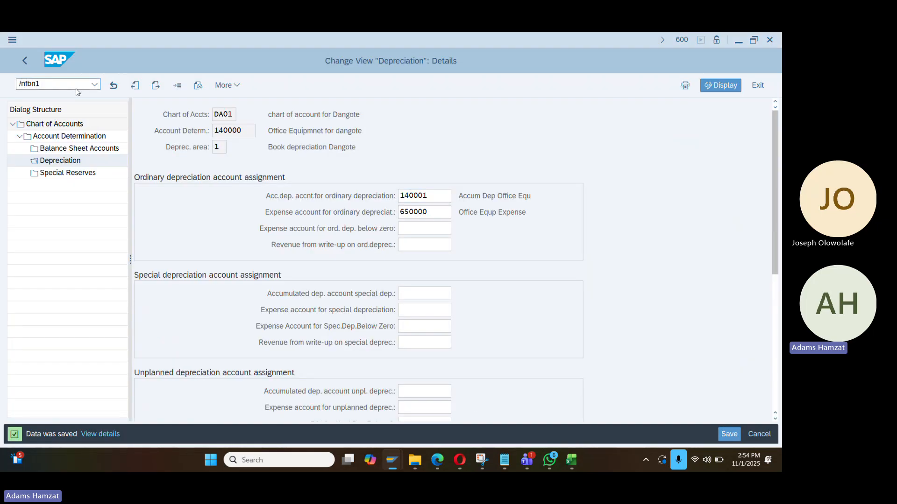
# Open the DA01 accounting document number range intervals for editing in FBN1
pyautogui.press('Return')
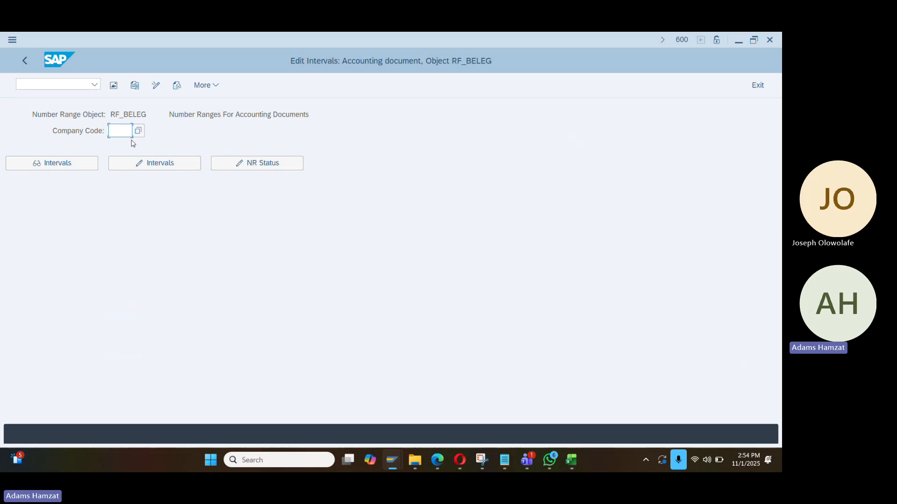
pyautogui.write('da01')
pyautogui.press('Return')
pyautogui.click(139, 163)
pyautogui.click(60, 129)
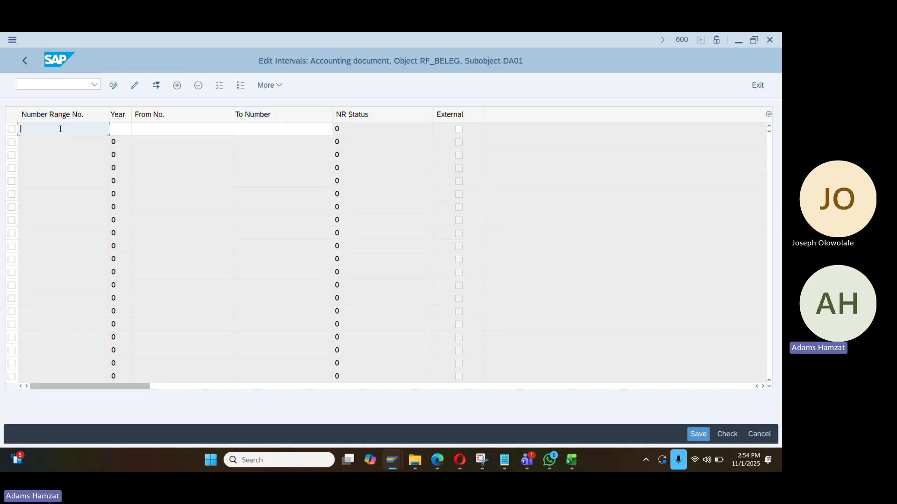
pyautogui.write('01 2025')
pyautogui.press('Tab')
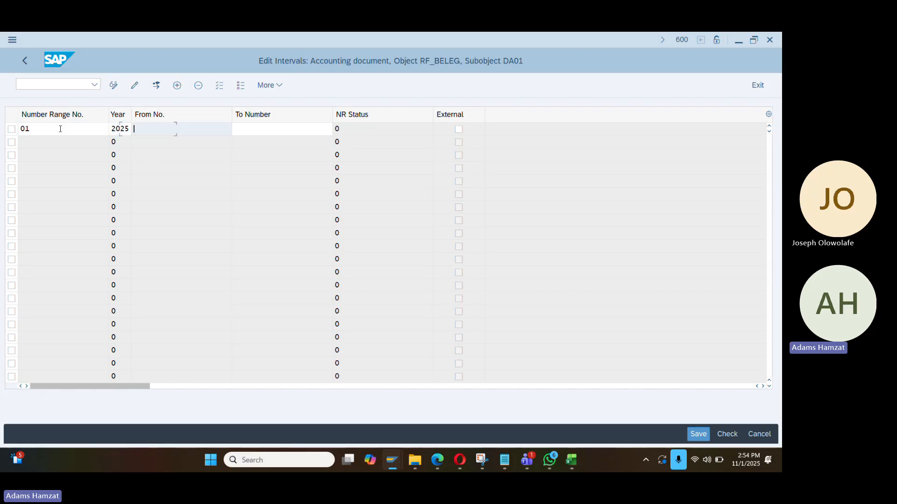
pyautogui.write('01')
pyautogui.press('Down')
pyautogui.press('Tab')
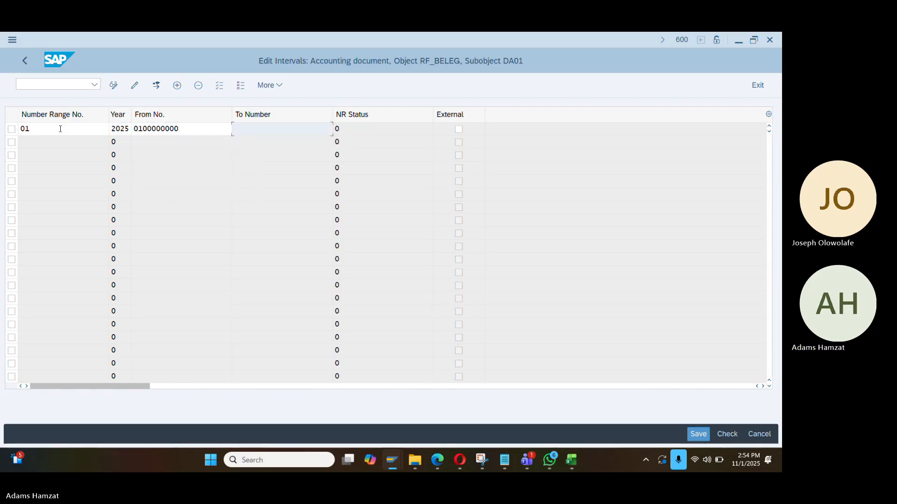
pyautogui.write('01')
pyautogui.press('Down')
pyautogui.press('Return')
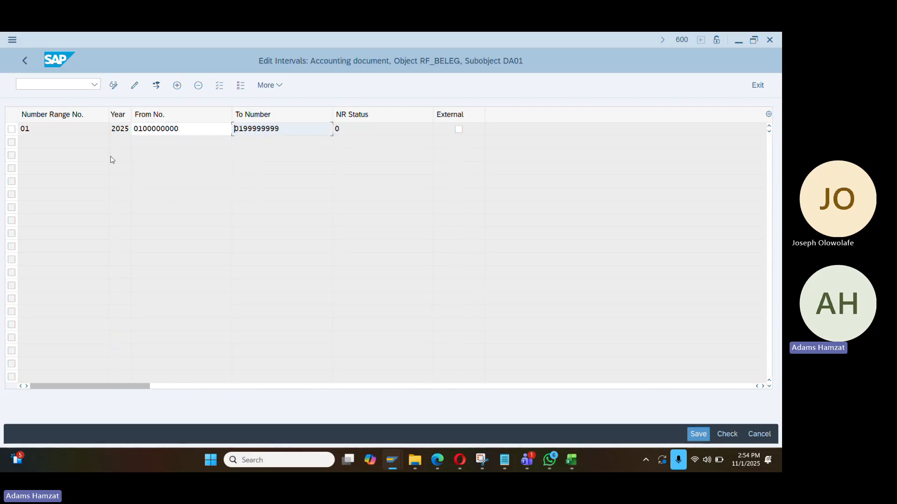
pyautogui.write('s')
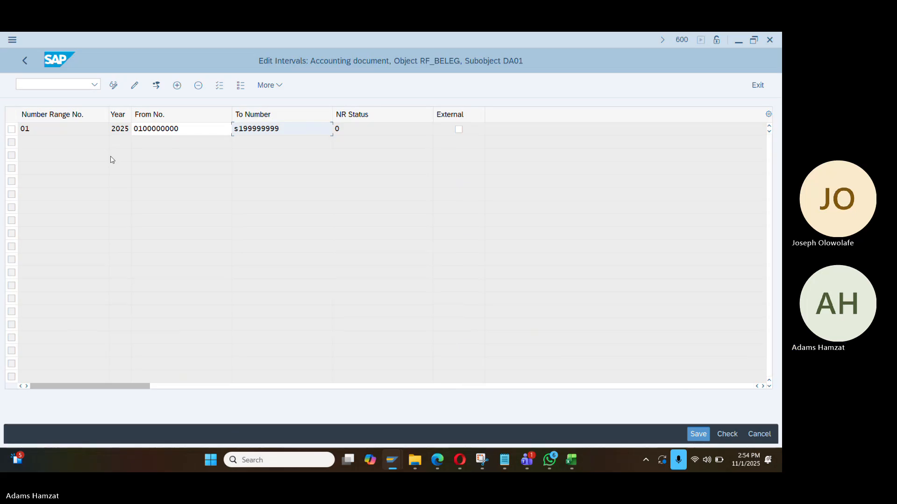
pyautogui.press('Return')
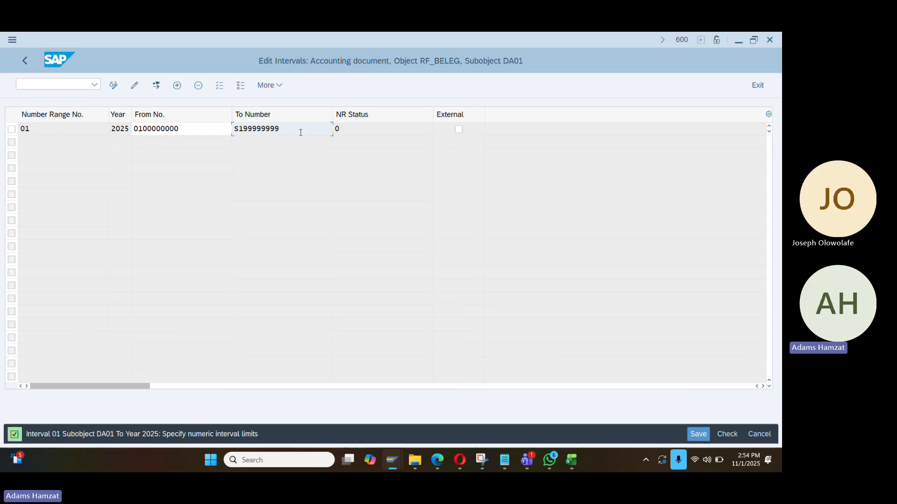
pyautogui.moveTo(300, 132); pyautogui.dragTo(208, 132)
pyautogui.write('0')
pyautogui.press('Down')
pyautogui.press('Down')
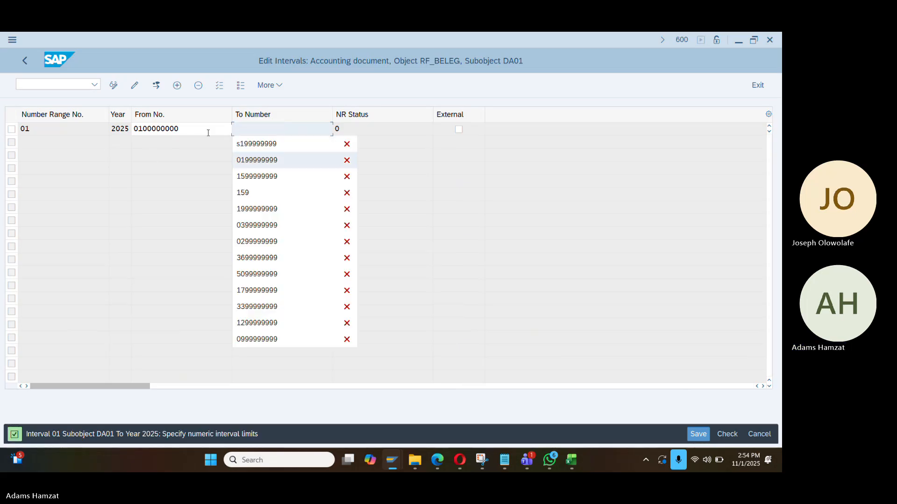
pyautogui.press('Return')
pyautogui.hotkey('ctrl', 's')
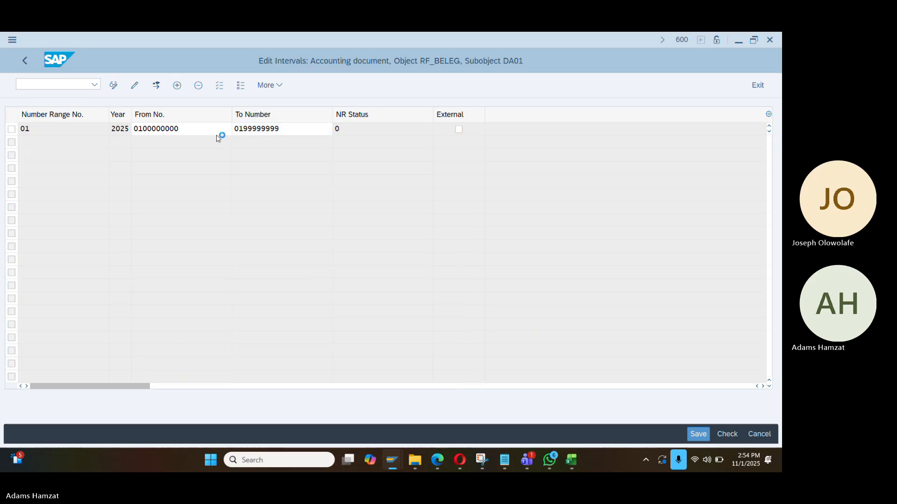
pyautogui.press('Return')
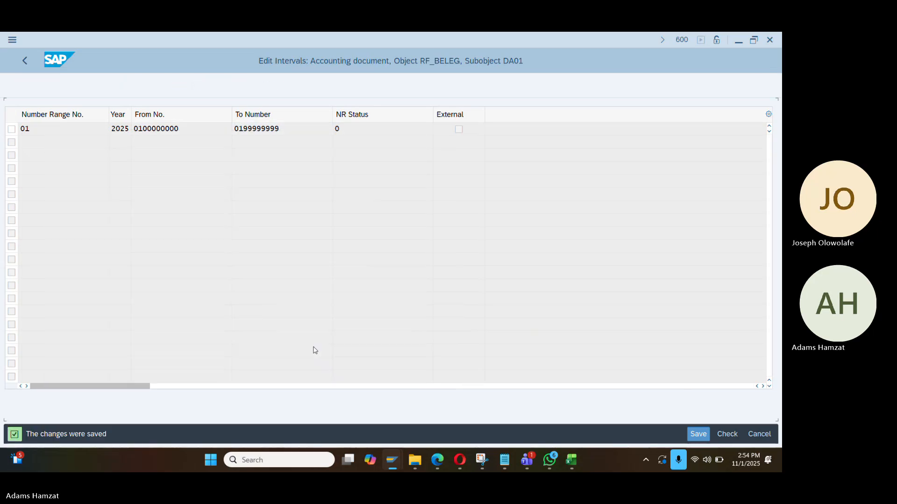
pyautogui.hotkey('alt', 'Tab')
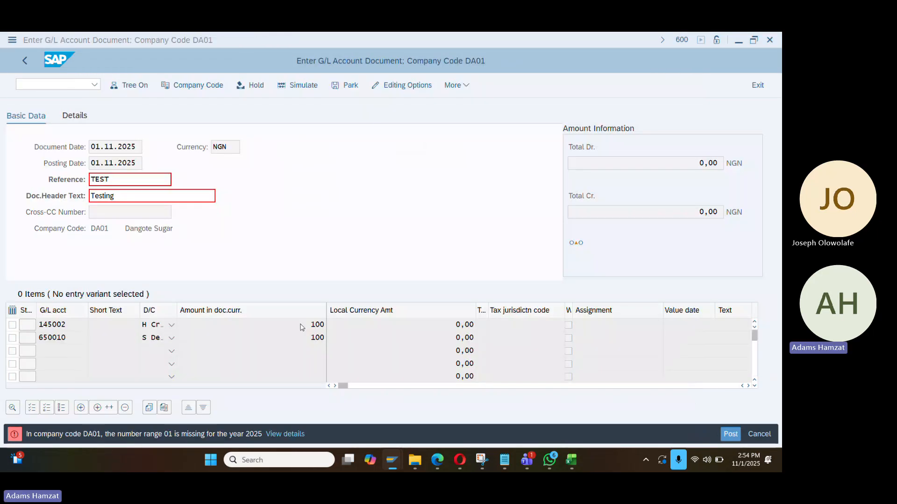
# Simulate the document, view the missing item category error, and follow the Classify G/L Accounts link
pyautogui.press('Return')
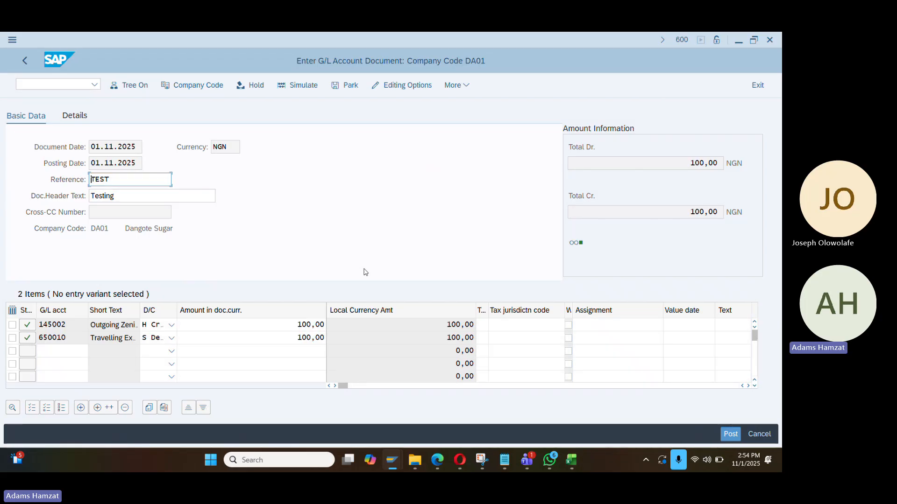
pyautogui.click(299, 86)
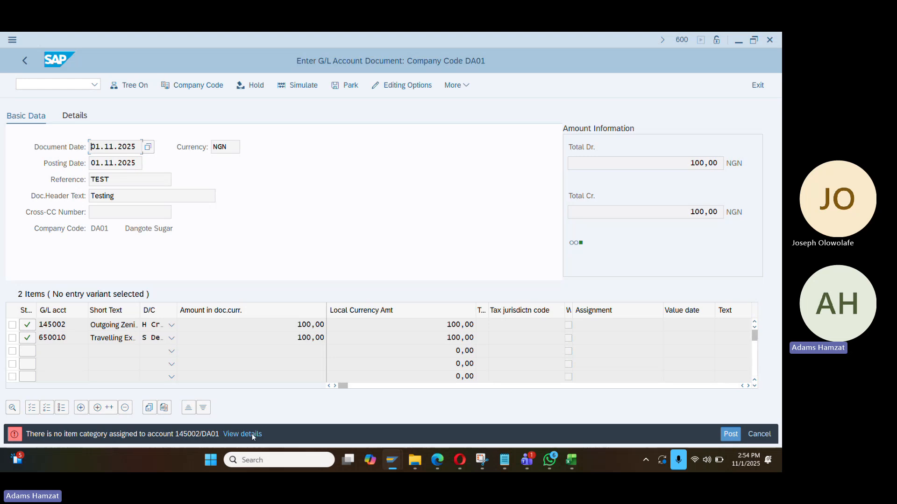
pyautogui.click(176, 435)
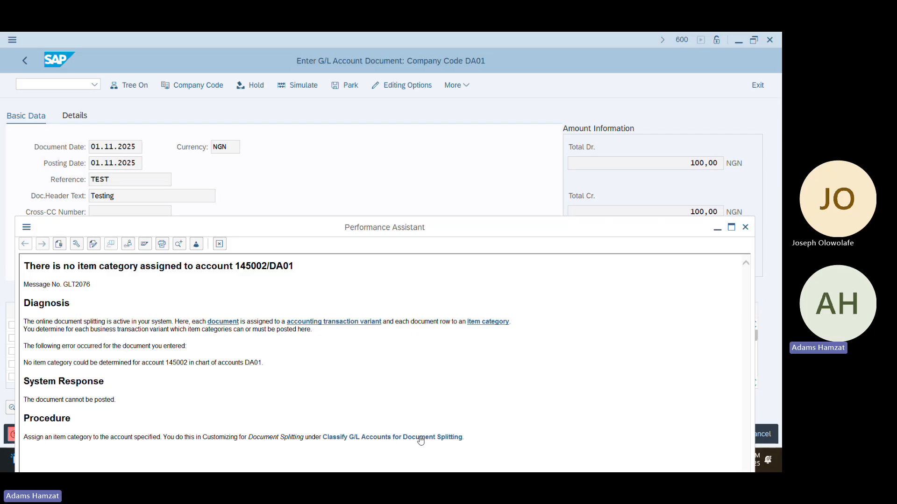
pyautogui.click(397, 436)
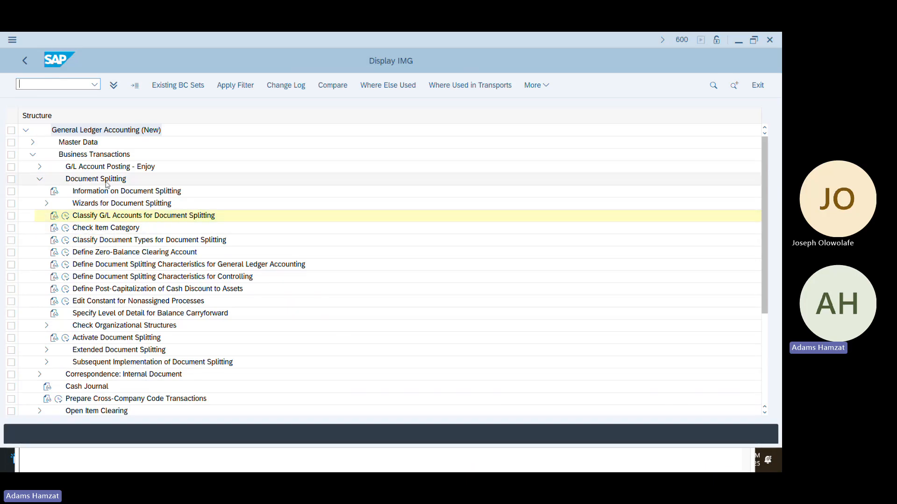
# Start new classification entries for chart DA01 and paste the four account ranges from Excel
pyautogui.click(66, 218)
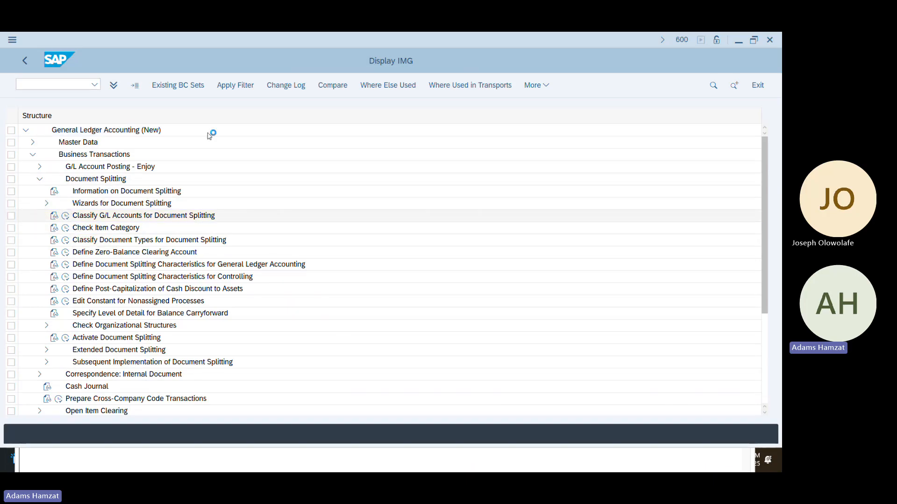
pyautogui.click(146, 268)
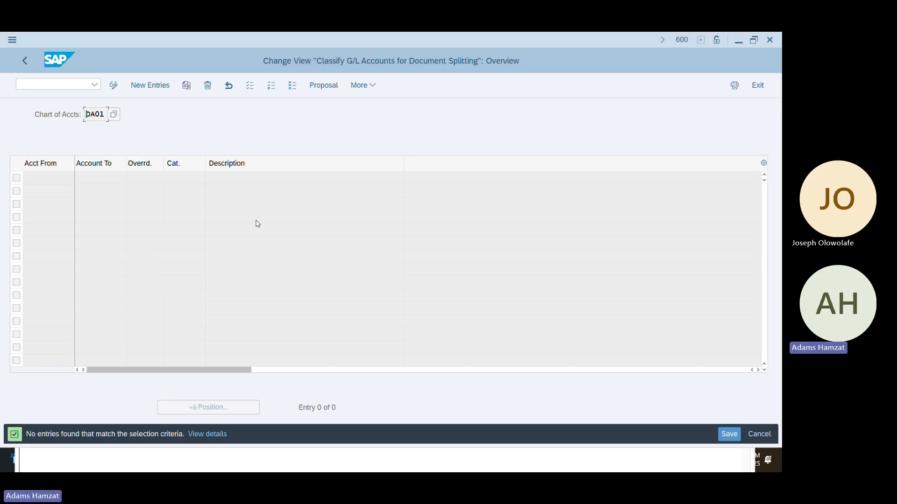
pyautogui.click(150, 85)
pyautogui.hotkey('alt', 'Tab')
pyautogui.hotkey('alt', 'Tab')
pyautogui.hotkey('alt', 'Tab')
pyautogui.hotkey('alt', 'Tab')
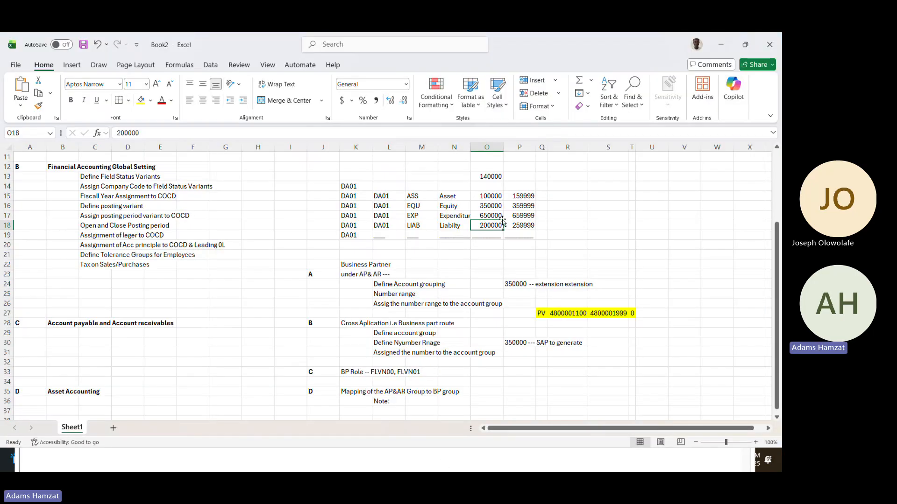
pyautogui.moveTo(496, 197); pyautogui.dragTo(518, 228)
pyautogui.hotkey('ctrl', 'c')
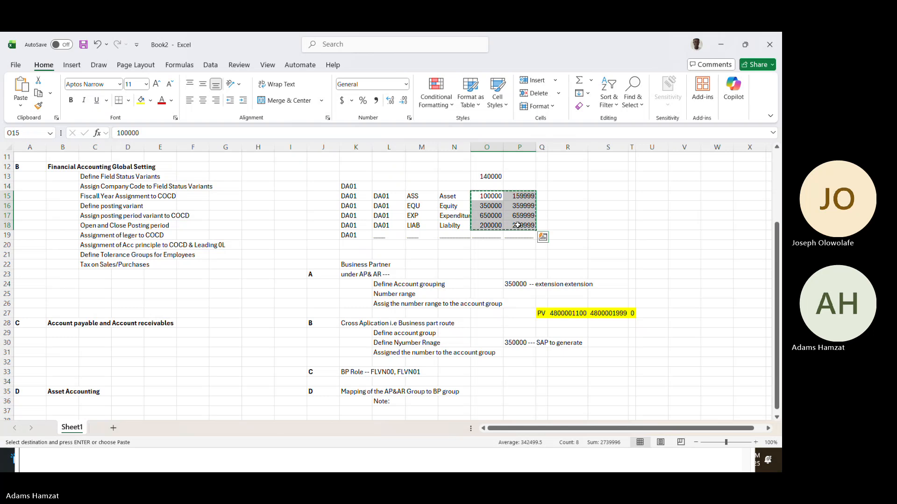
pyautogui.hotkey('alt', 'Tab')
pyautogui.hotkey('ctrl', 'v')
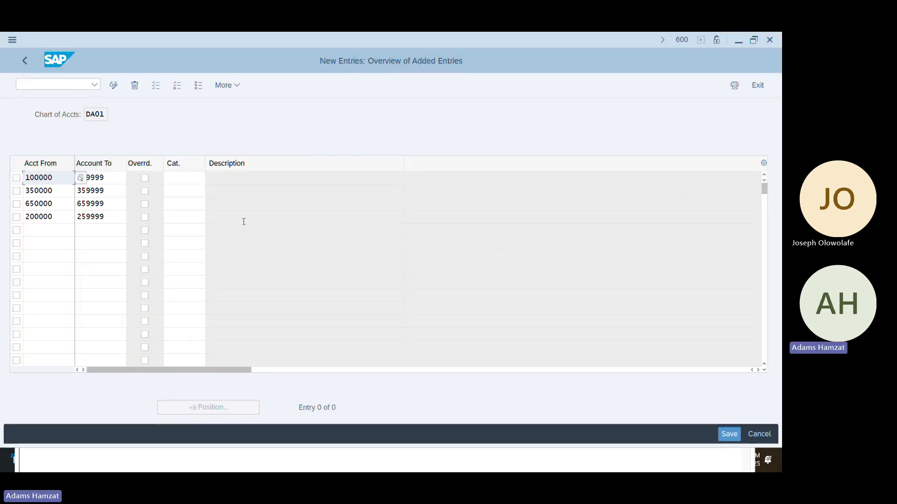
# Assign categories 01000 balance sheet and 20000 expense to the ranges, then save under the request
pyautogui.click(120, 177)
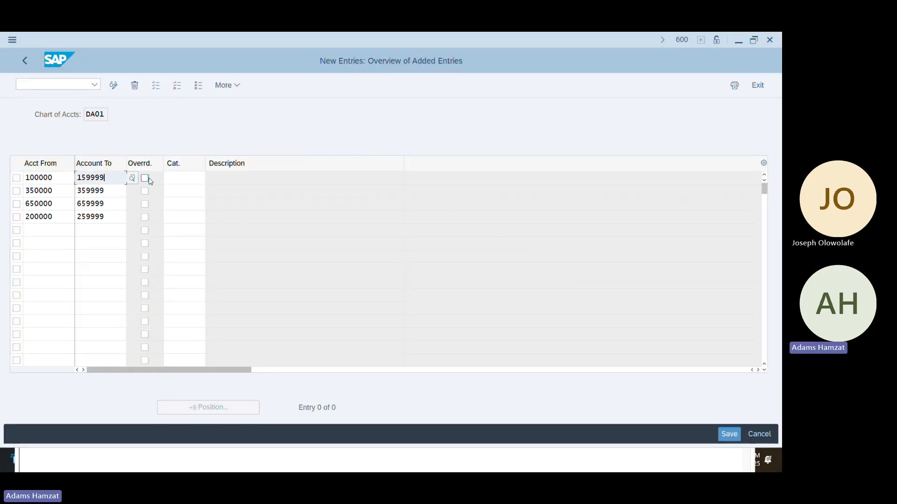
pyautogui.click(175, 178)
pyautogui.click(213, 181)
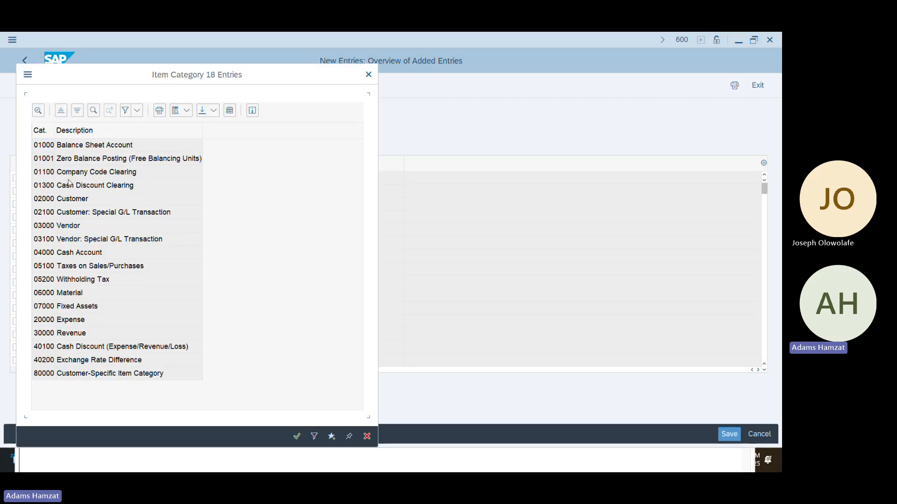
pyautogui.doubleClick(93, 149)
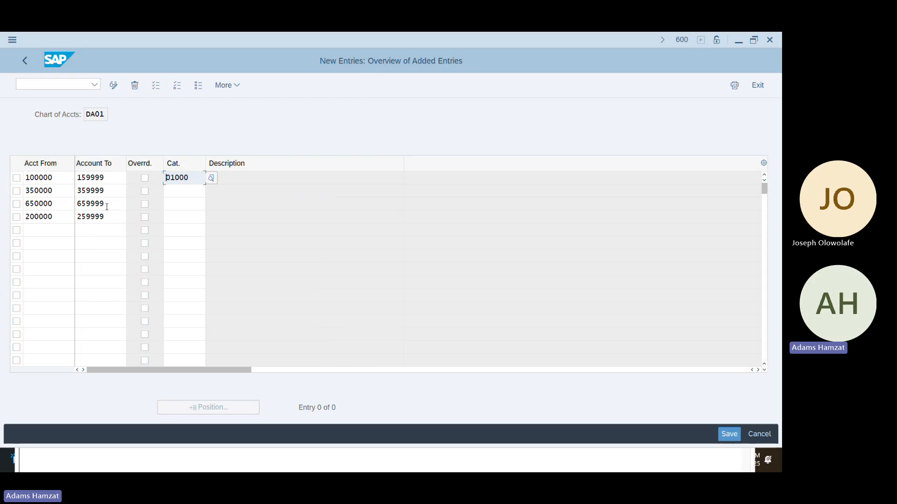
pyautogui.click(169, 218)
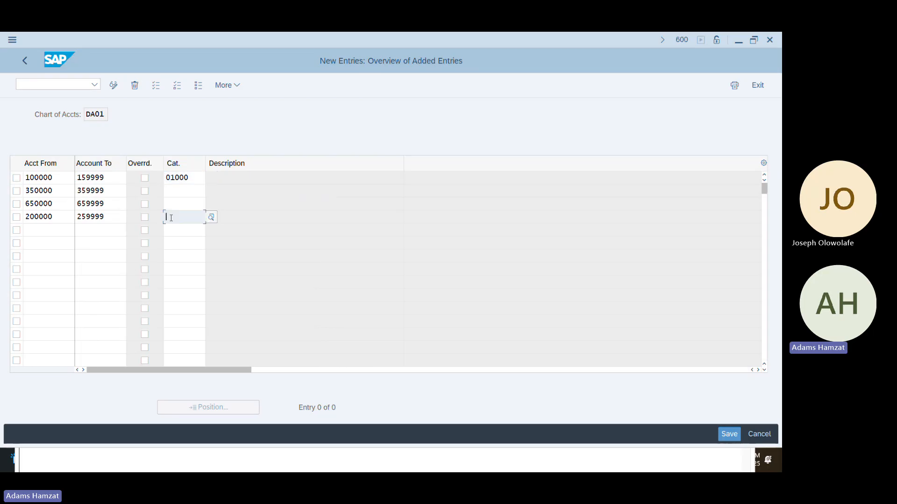
pyautogui.click(184, 204)
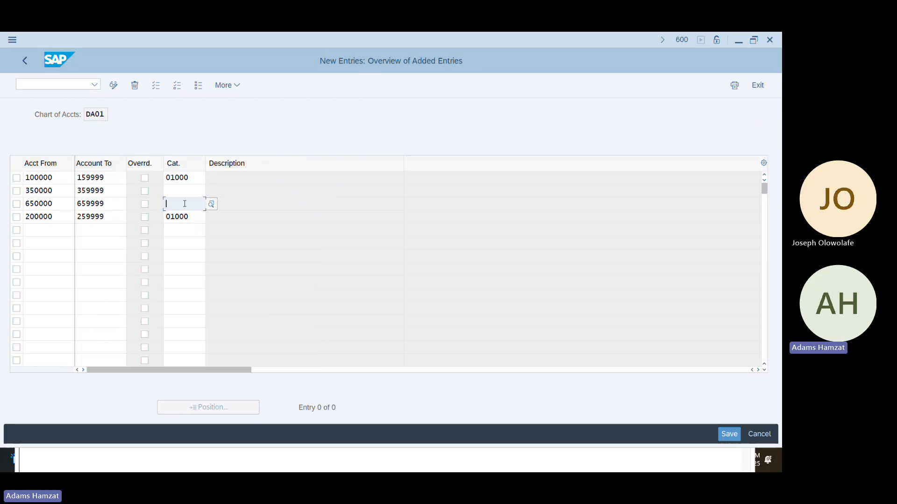
pyautogui.click(210, 208)
pyautogui.click(166, 189)
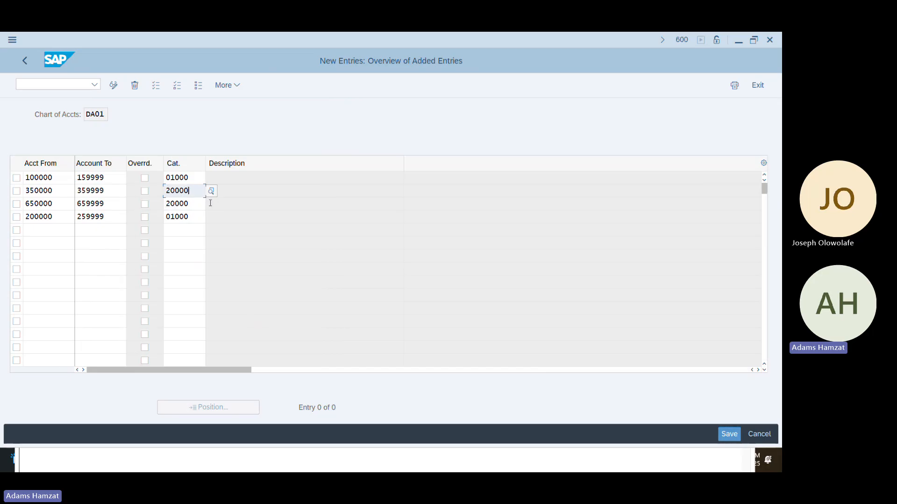
pyautogui.click(188, 219)
pyautogui.press('Return')
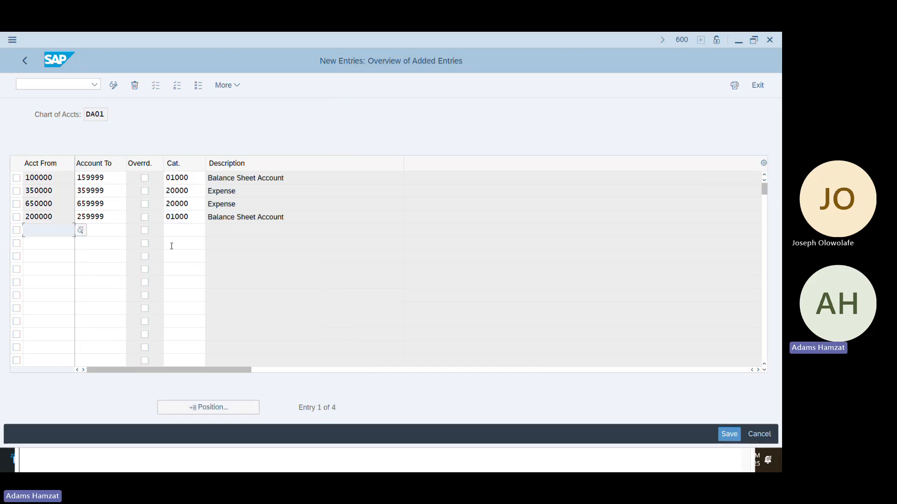
pyautogui.hotkey('ctrl', 's')
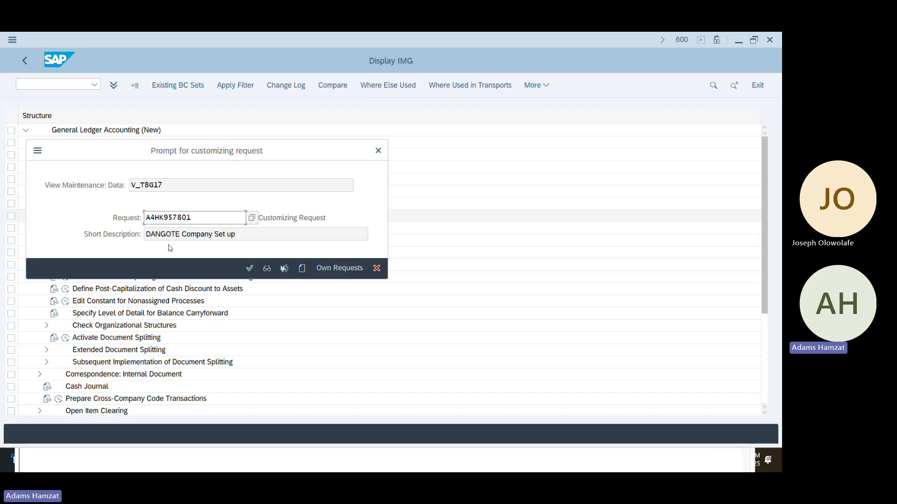
pyautogui.click(250, 268)
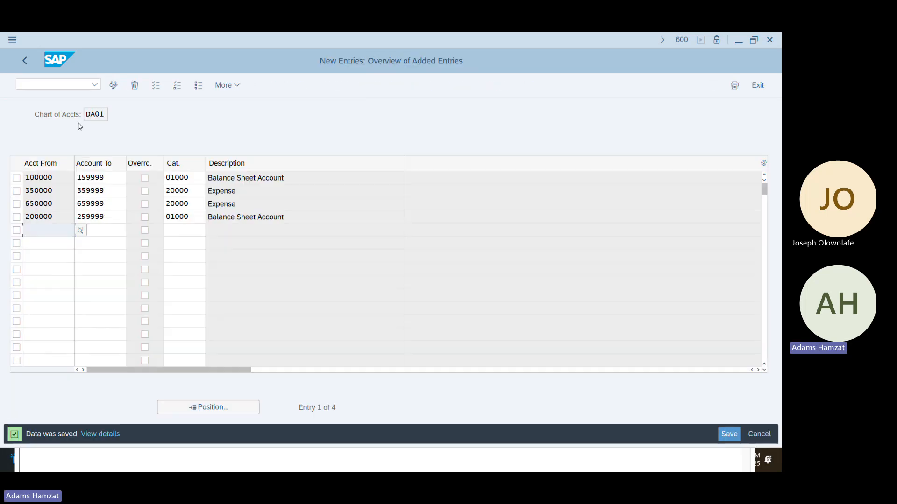
pyautogui.click(25, 63)
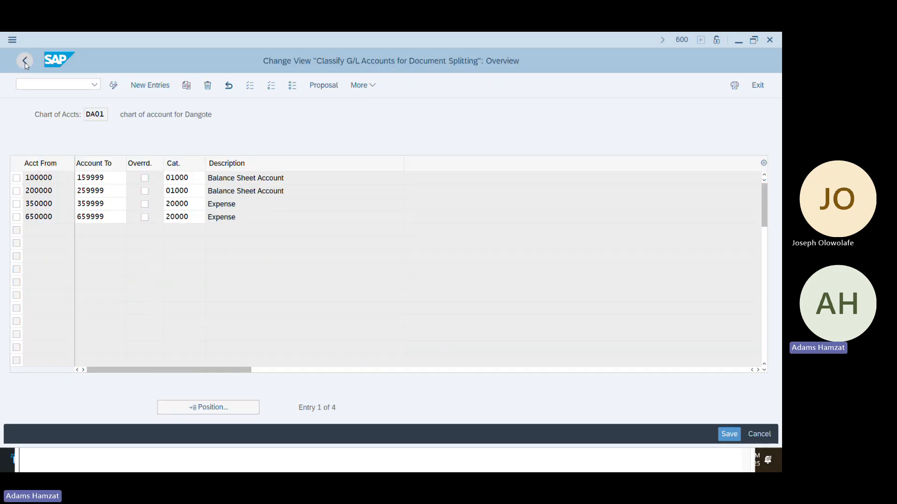
# Leave the configuration, close the error explanation, and open line item 1 for correction
pyautogui.click(30, 65)
pyautogui.click(29, 65)
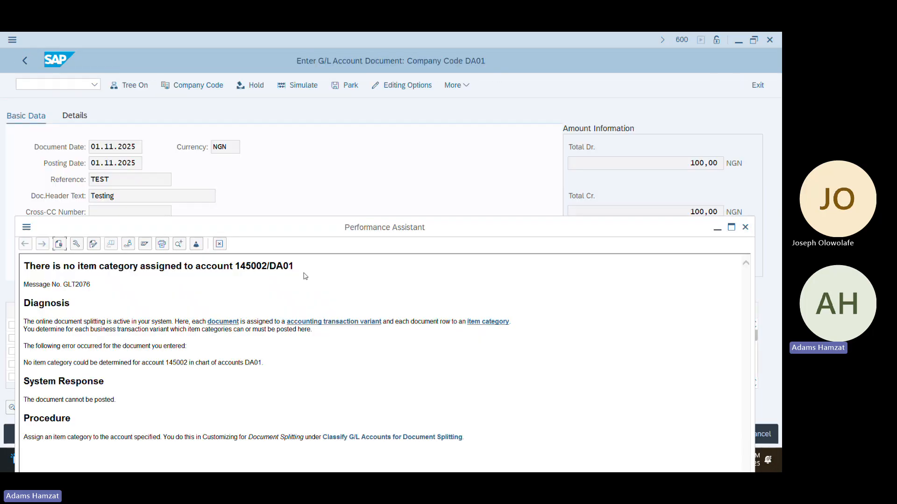
pyautogui.click(745, 227)
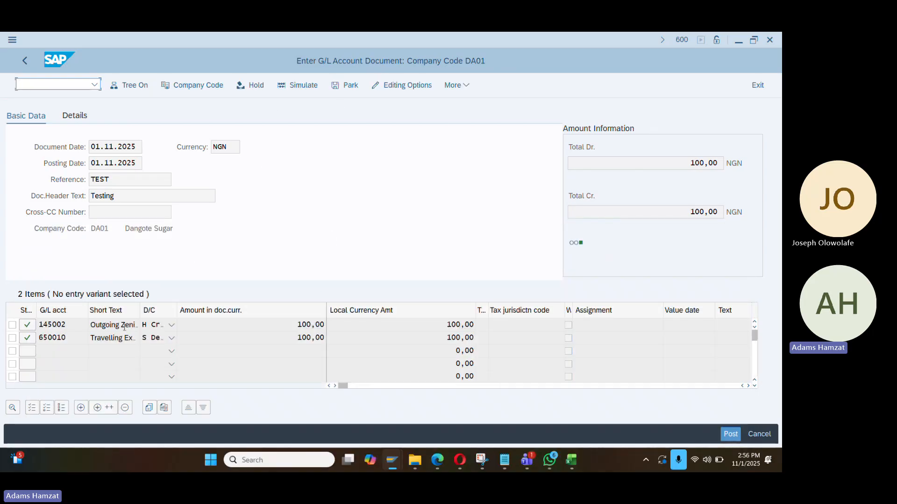
pyautogui.doubleClick(259, 161)
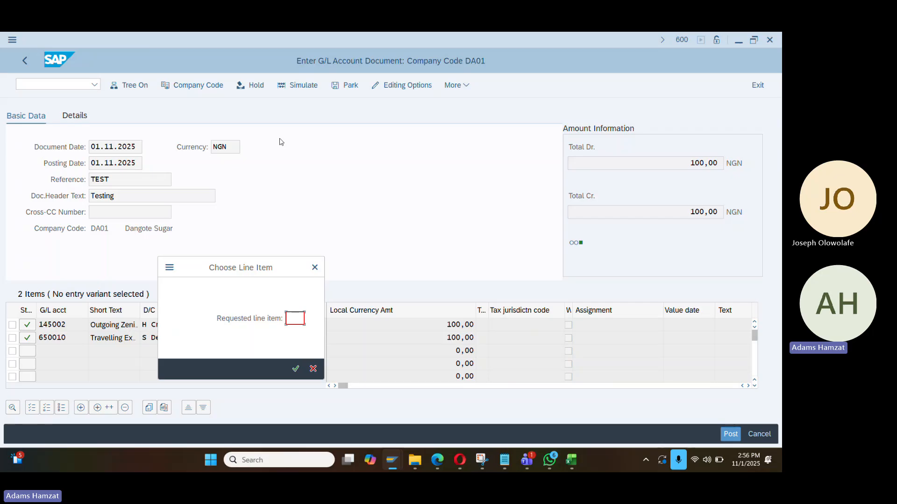
pyautogui.write('1')
pyautogui.press('Return')
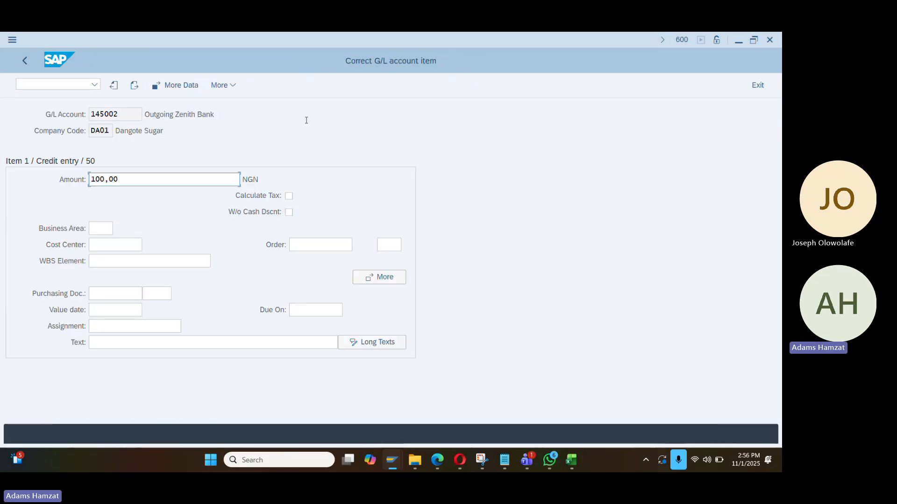
# Restore line item 1's amount to 100 and simulate the document
pyautogui.click(224, 82)
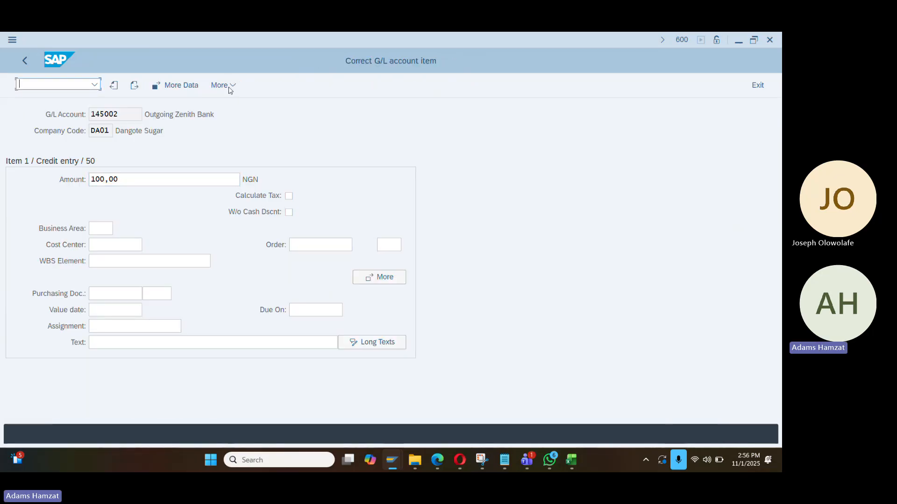
pyautogui.moveTo(248, 116)
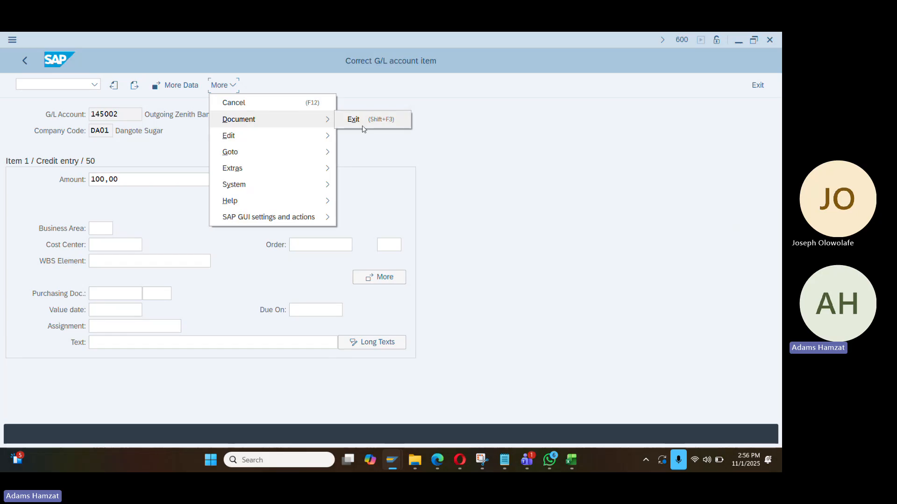
pyautogui.click(372, 181)
pyautogui.click(24, 61)
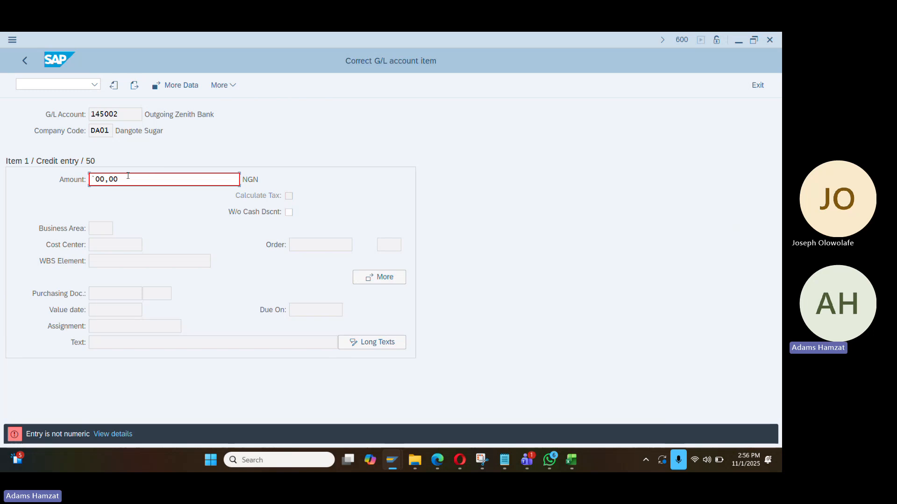
pyautogui.moveTo(128, 177); pyautogui.dragTo(1, 201)
pyautogui.write('100')
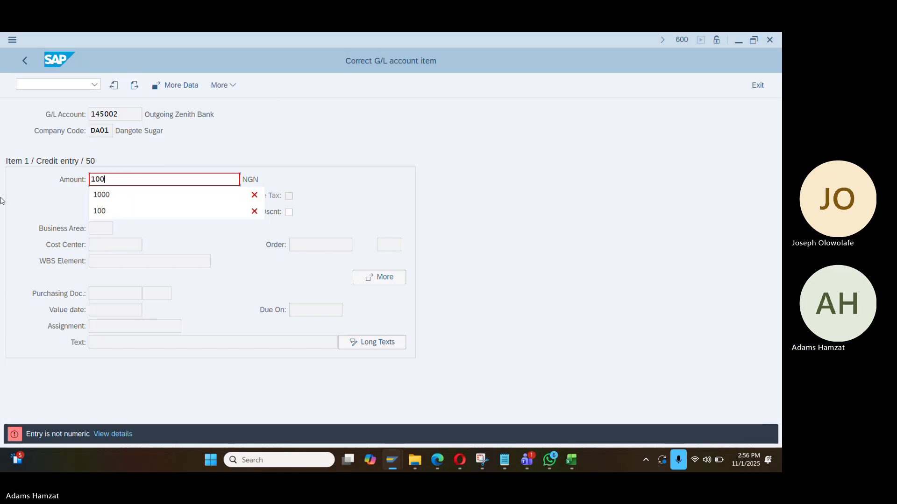
pyautogui.press('Return')
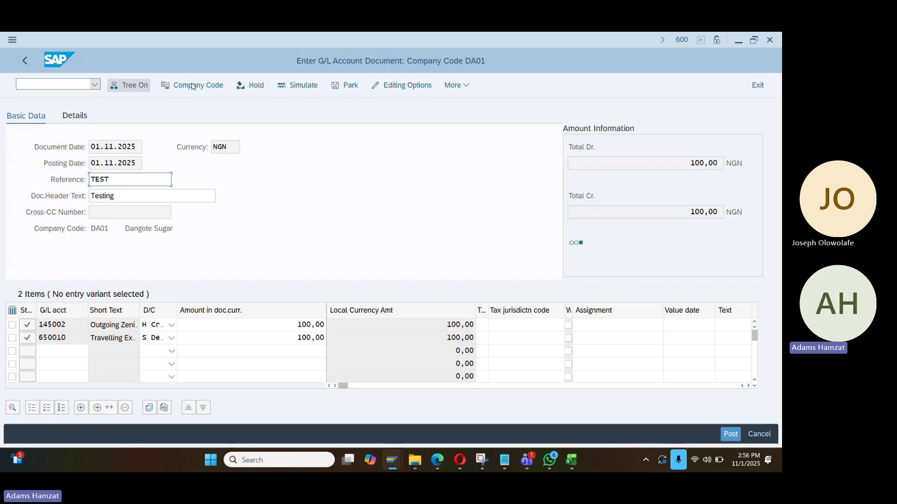
pyautogui.click(312, 87)
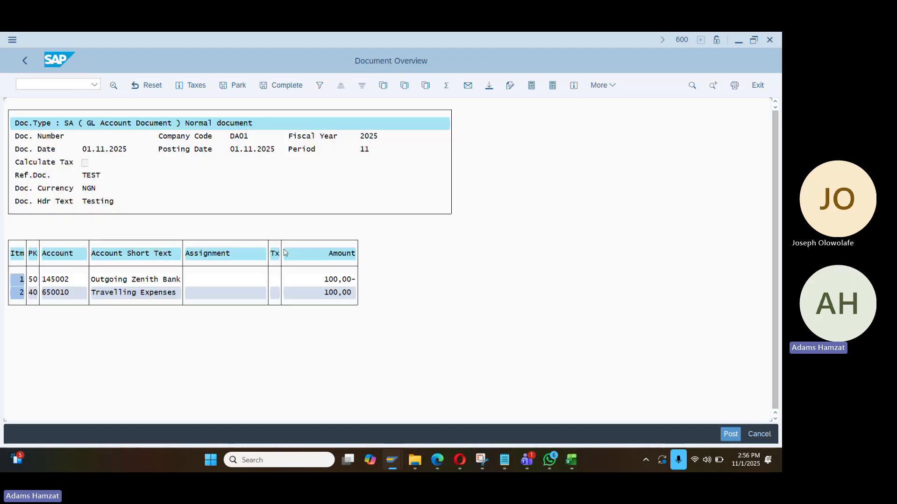
# Restart FB50 with document date 01.11.2025, reference 'Test' and header text 'Testing'
pyautogui.press('F3')
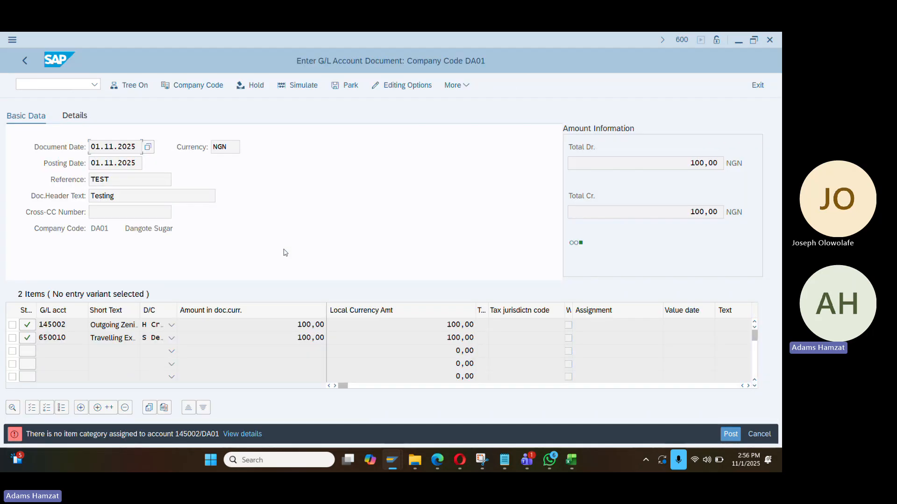
pyautogui.click(70, 91)
pyautogui.write('/')
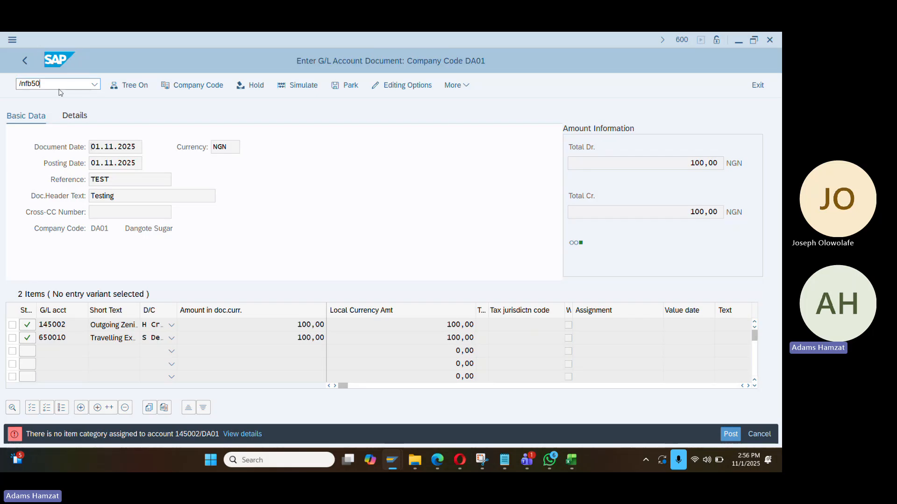
pyautogui.write('nfb50')
pyautogui.press('Return')
pyautogui.write('01.11.2025')
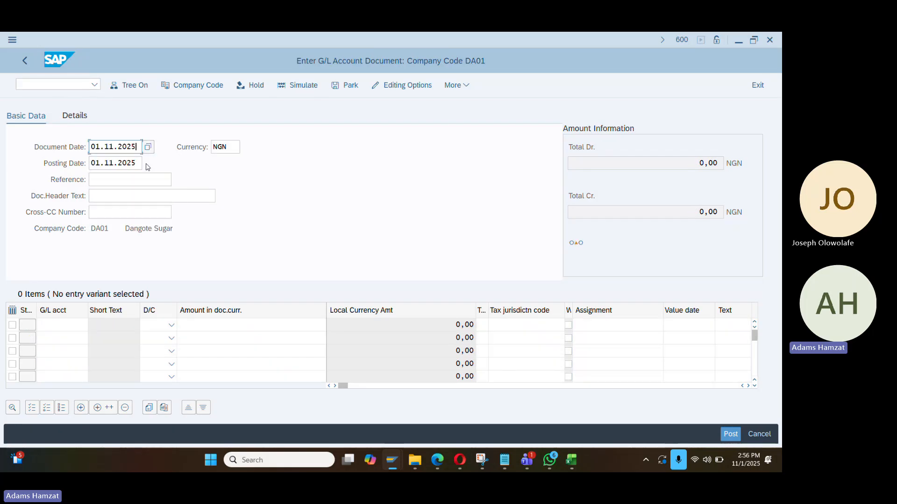
pyautogui.press('Tab')
pyautogui.press('Tab')
pyautogui.write('Test')
pyautogui.press('Tab')
pyautogui.write('Testing')
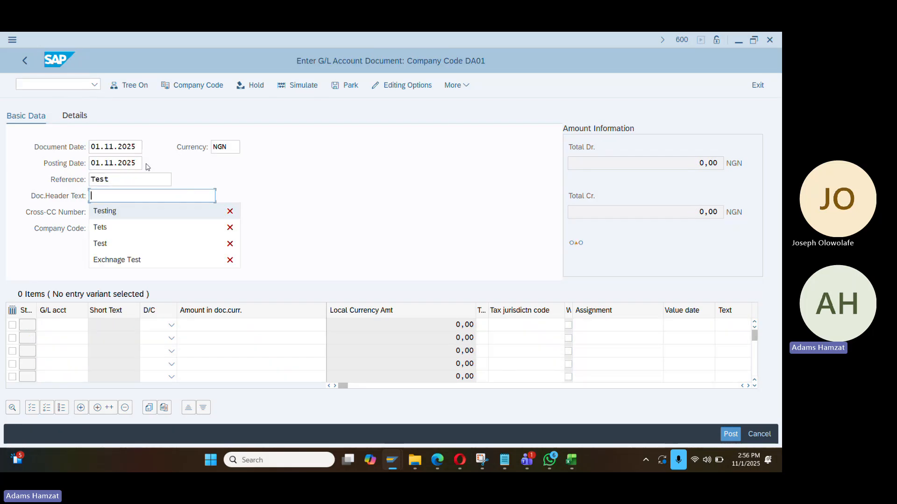
pyautogui.press('Tab')
pyautogui.press('Tab')
# Enter G/L accounts 145002 and 650010 on the first two line items
pyautogui.press('BackSpace')
pyautogui.press('Down')
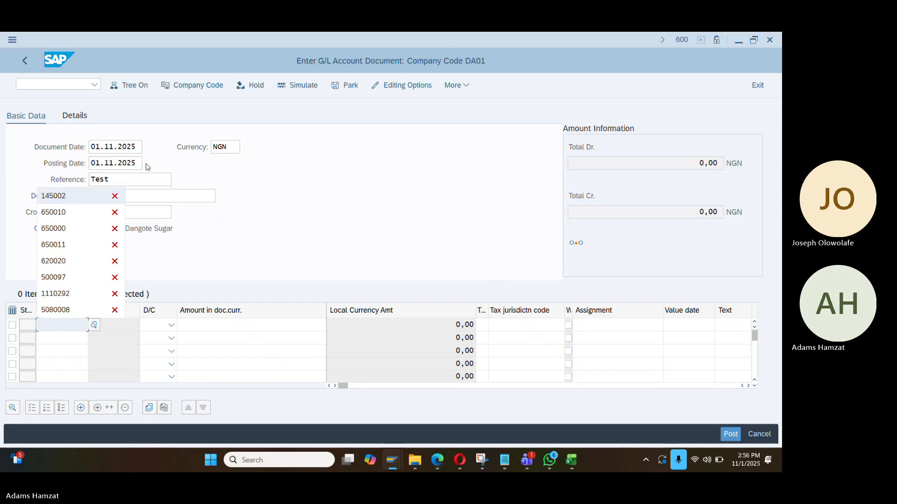
pyautogui.press('Return')
pyautogui.press('Down')
pyautogui.press('BackSpace')
pyautogui.press('Down')
pyautogui.press('Down')
pyautogui.press('Return')
pyautogui.press('Tab')
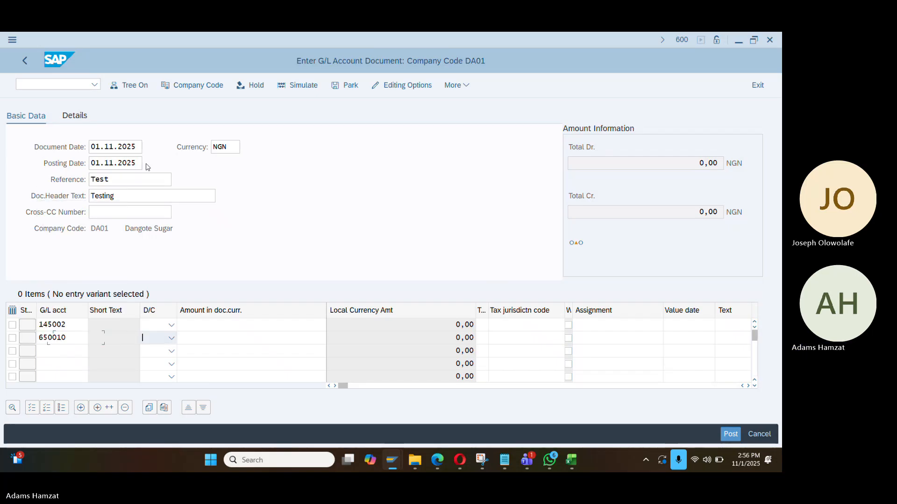
pyautogui.press('Tab')
# Credit 145002 and debit 650010 with 100 each, simulate, then post the document
pyautogui.click(172, 325)
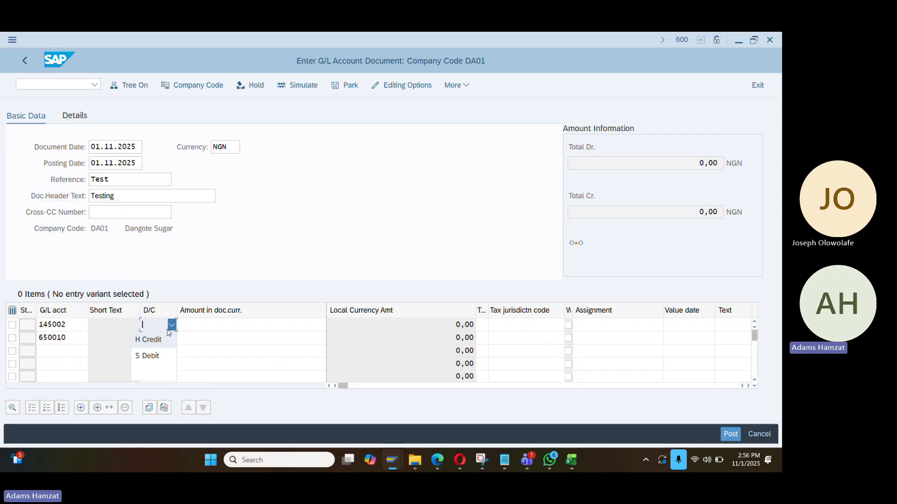
pyautogui.click(169, 339)
pyautogui.click(172, 337)
pyautogui.click(150, 369)
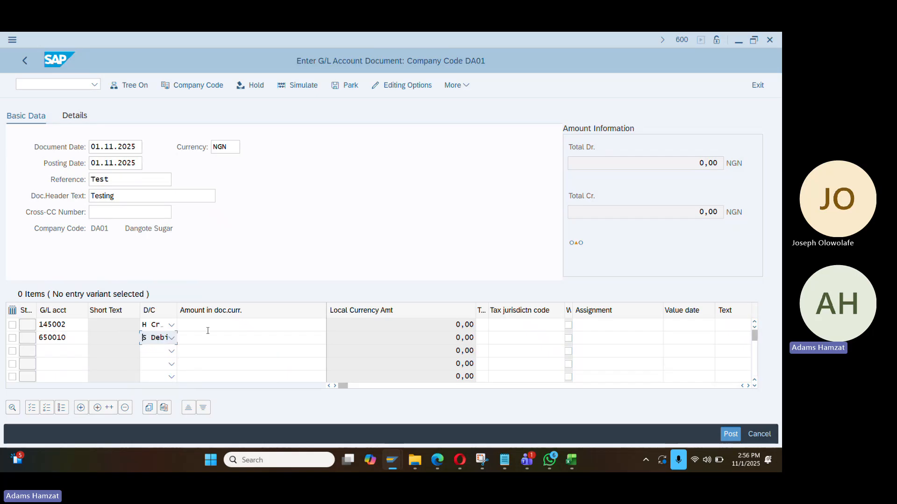
pyautogui.click(208, 325)
pyautogui.click(209, 341)
pyautogui.click(212, 338)
pyautogui.click(214, 353)
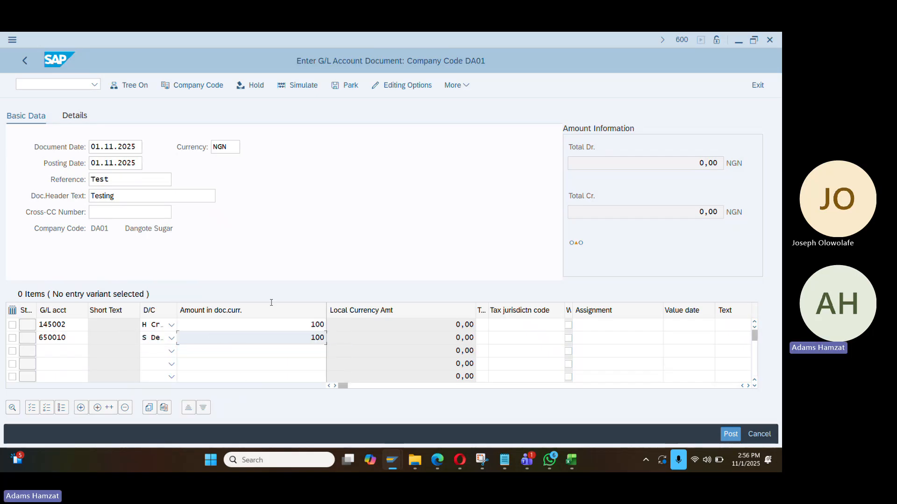
pyautogui.click(297, 88)
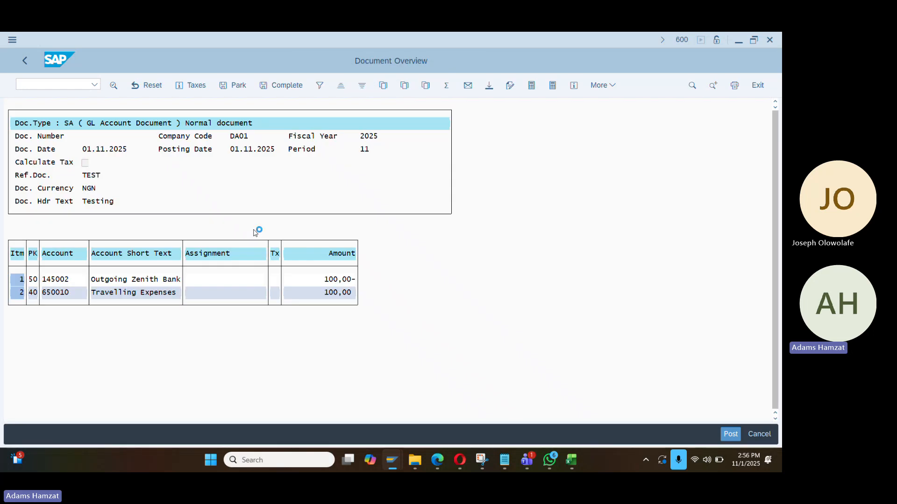
pyautogui.click(90, 438)
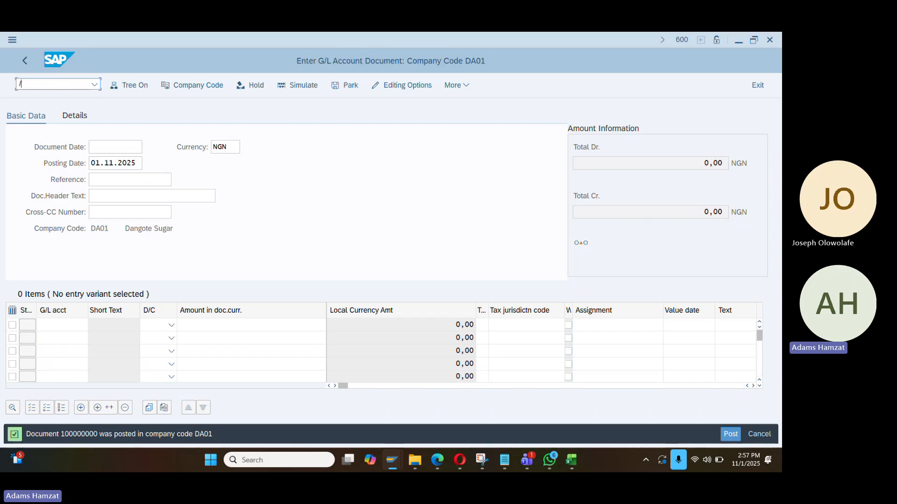
# Open vendor invoice entry with /nfb60
pyautogui.click(60, 89)
pyautogui.write('/nfb60')
pyautogui.press('Return')
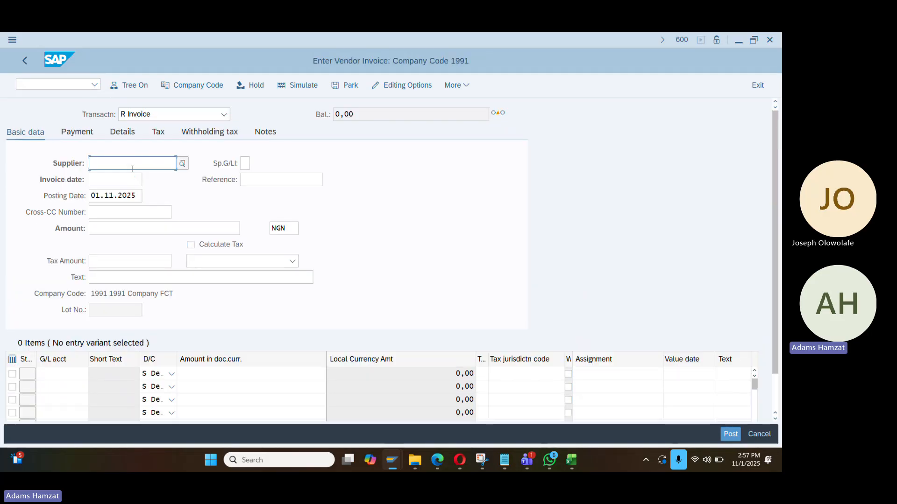
# Switch to the Edit Intervals session and start /nbp to create an organization
pyautogui.hotkey('alt', 'Tab')
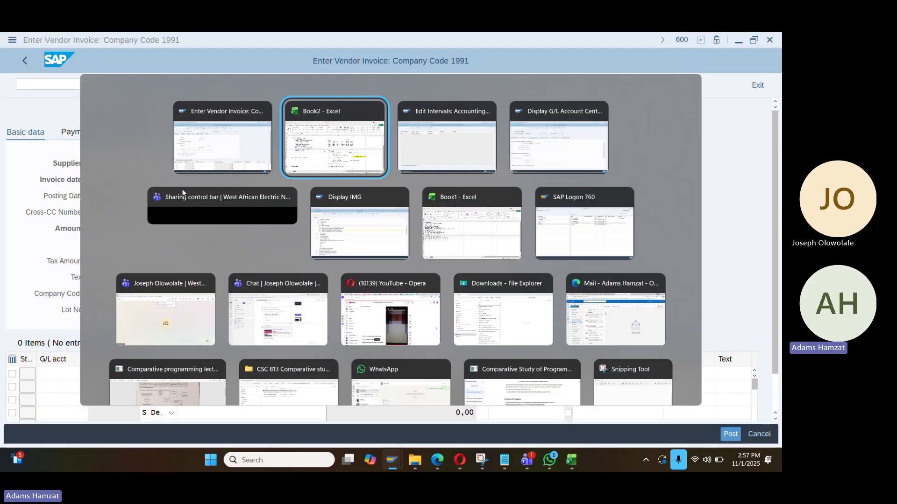
pyautogui.hotkey('alt', 'Tab')
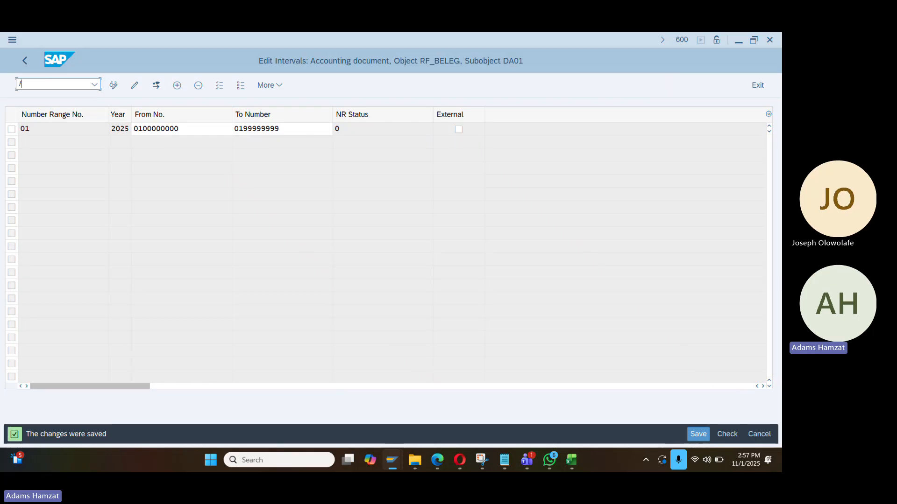
pyautogui.write('/nbp')
pyautogui.press('Return')
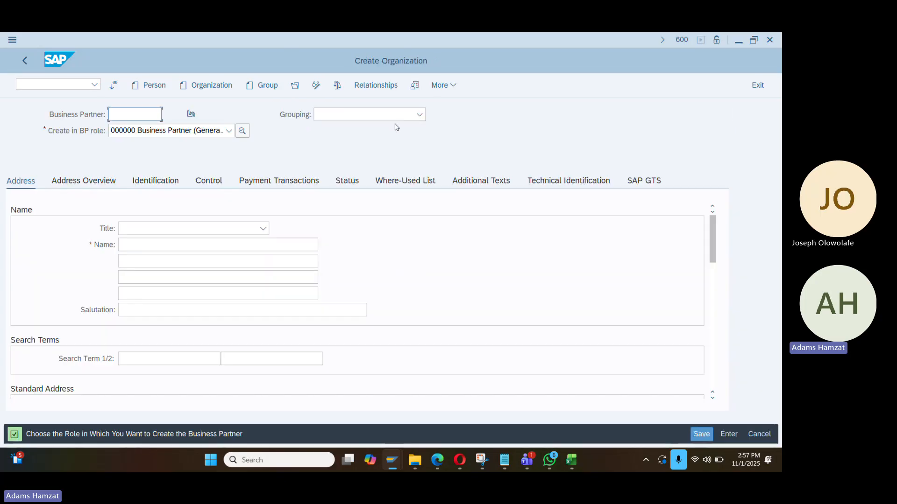
# Choose grouping DA10 Bp_Trade_vendor, title 0003 Company, and name 'Iqrah Cons'
pyautogui.click(396, 119)
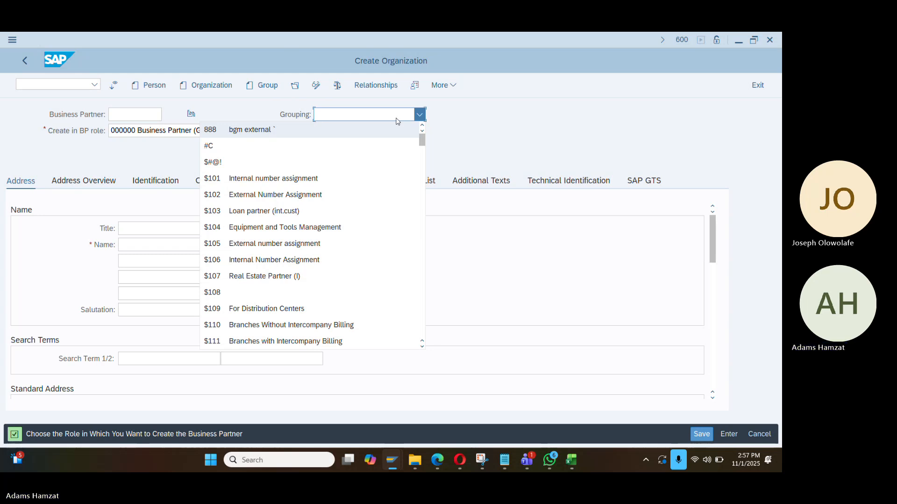
pyautogui.write('da')
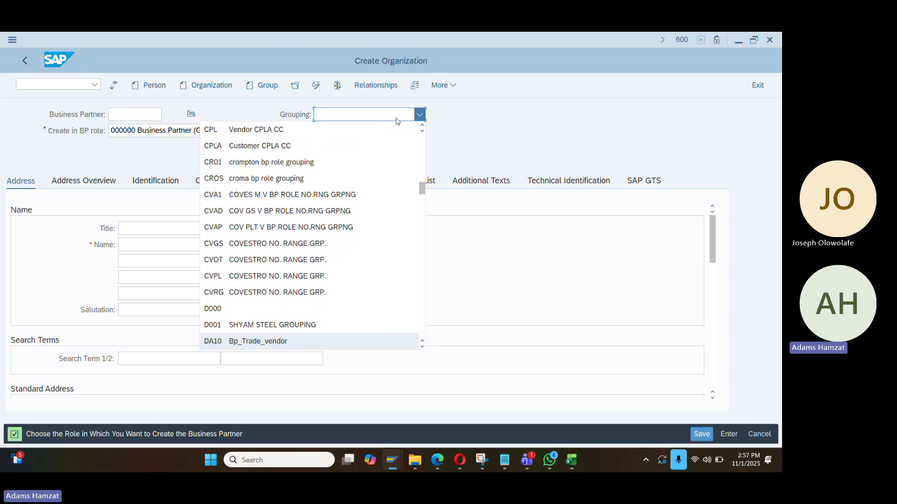
pyautogui.click(287, 342)
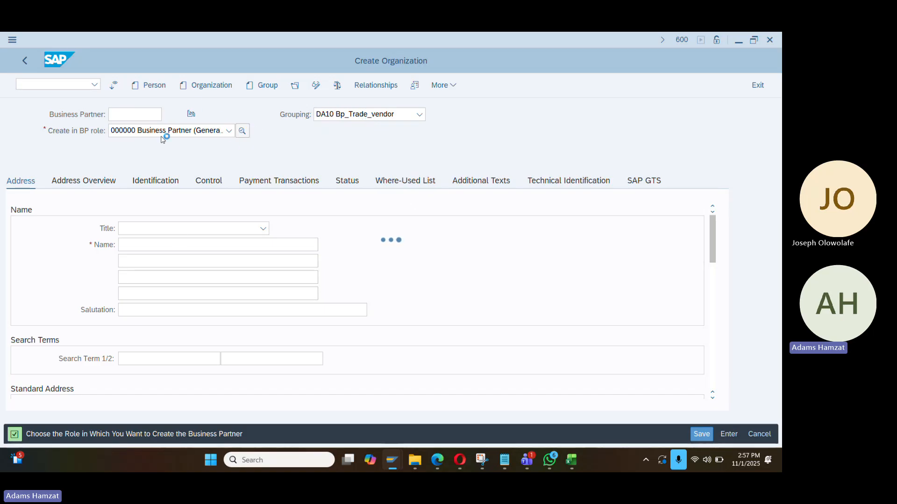
pyautogui.click(190, 232)
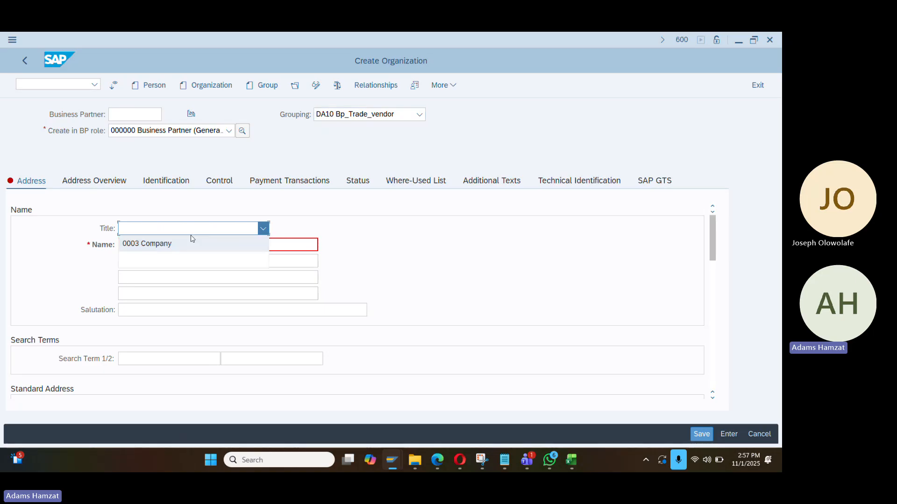
pyautogui.click(190, 242)
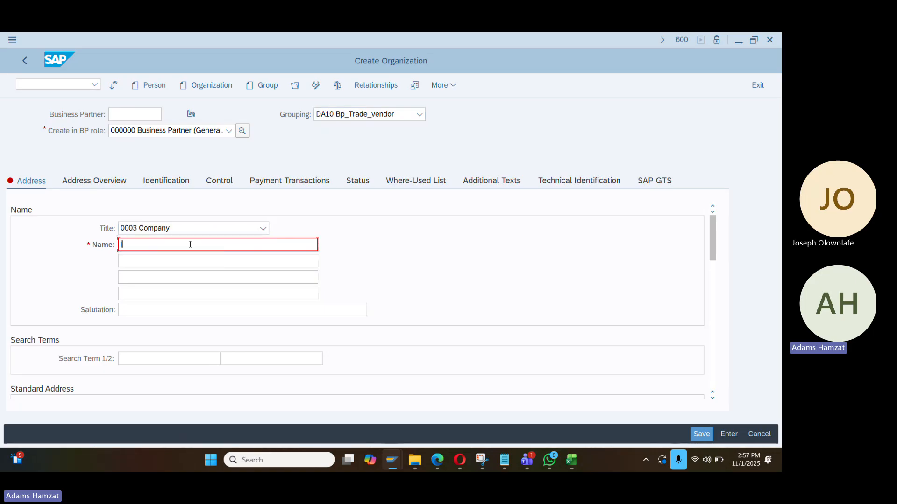
pyautogui.click(191, 244)
pyautogui.write('Iqrah Con')
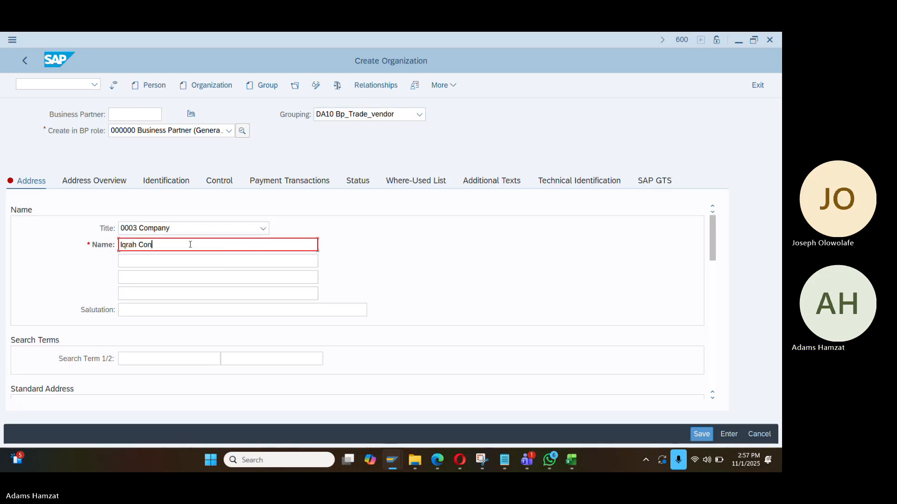
pyautogui.write('sulting')
# Copy the organization name into Search Term 1 and trim it to IQRAH
pyautogui.doubleClick(184, 247)
pyautogui.hotkey('ctrl', 'c')
pyautogui.click(184, 246)
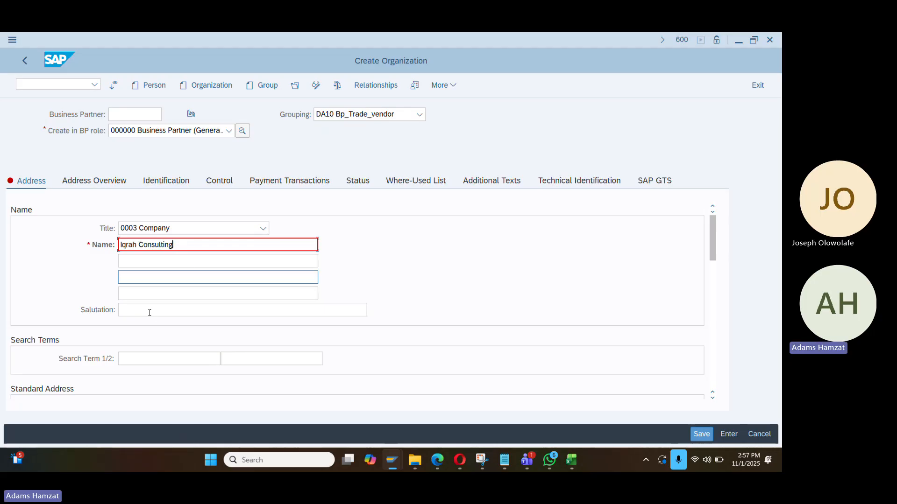
pyautogui.click(143, 311)
pyautogui.click(149, 358)
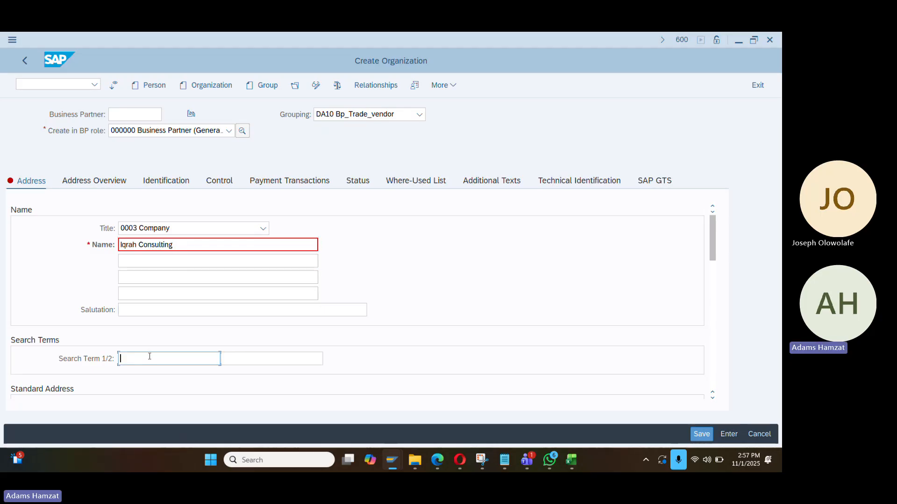
pyautogui.hotkey('ctrl', 'v')
pyautogui.doubleClick(143, 357)
pyautogui.press('BackSpace')
pyautogui.scroll(-5, 197, 260)
pyautogui.click(158, 244)
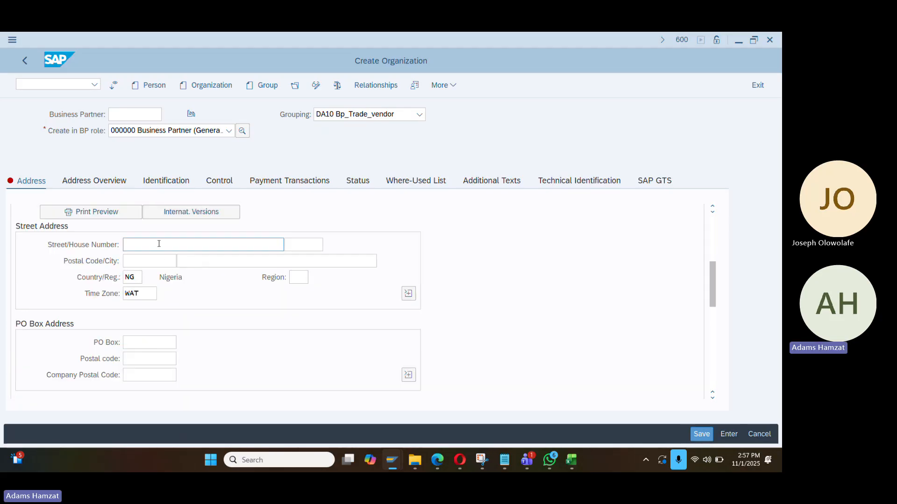
pyautogui.press('Tab')
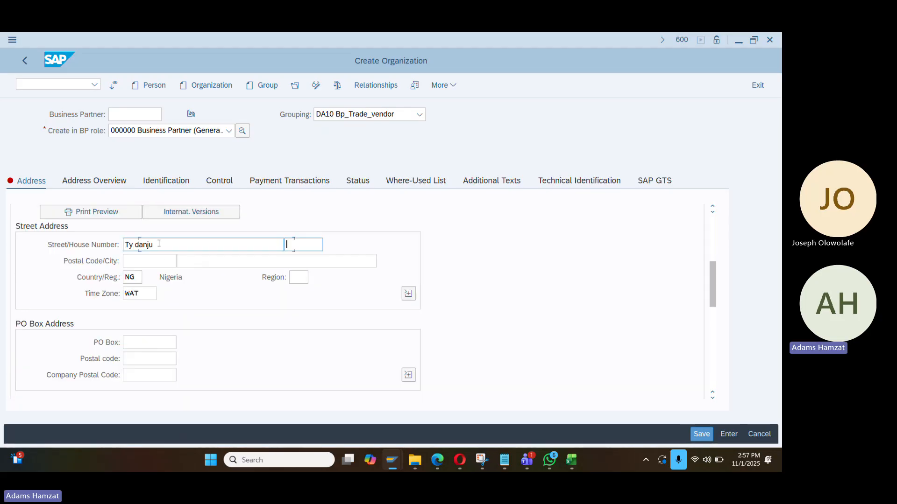
pyautogui.press('Tab')
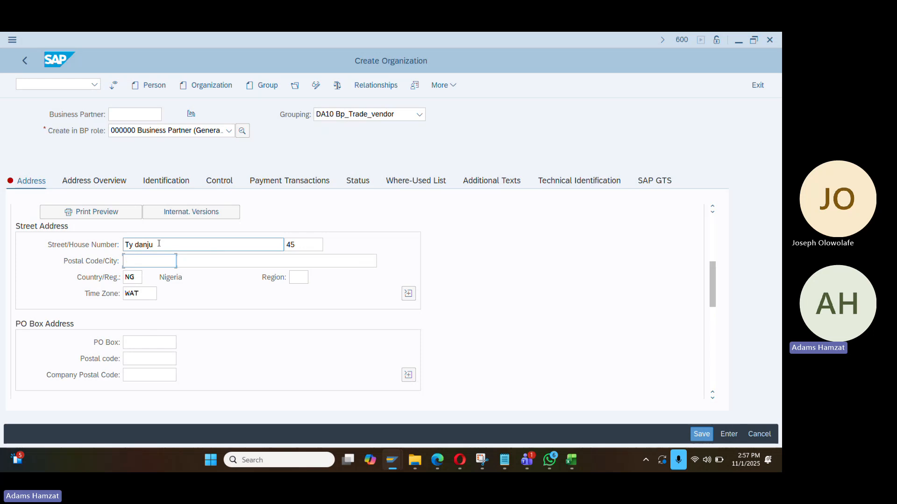
pyautogui.write('999999')
pyautogui.press('Tab')
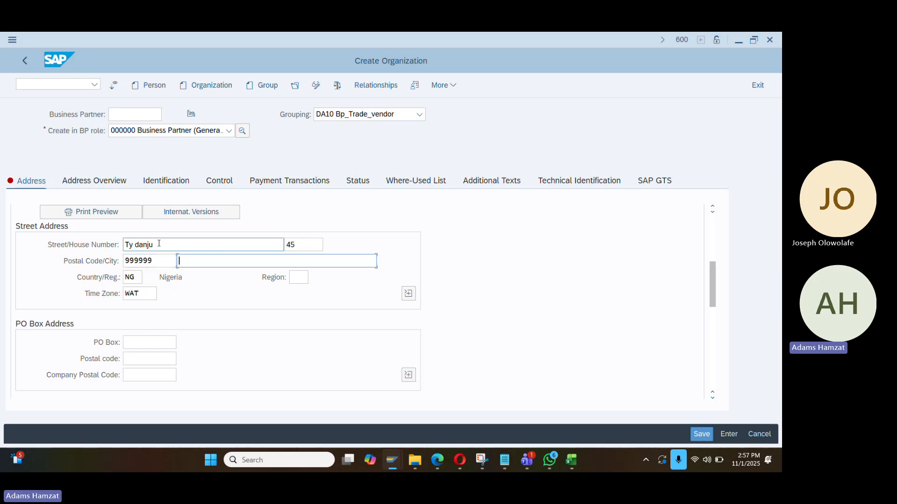
pyautogui.write('FCt')
pyautogui.press('Tab')
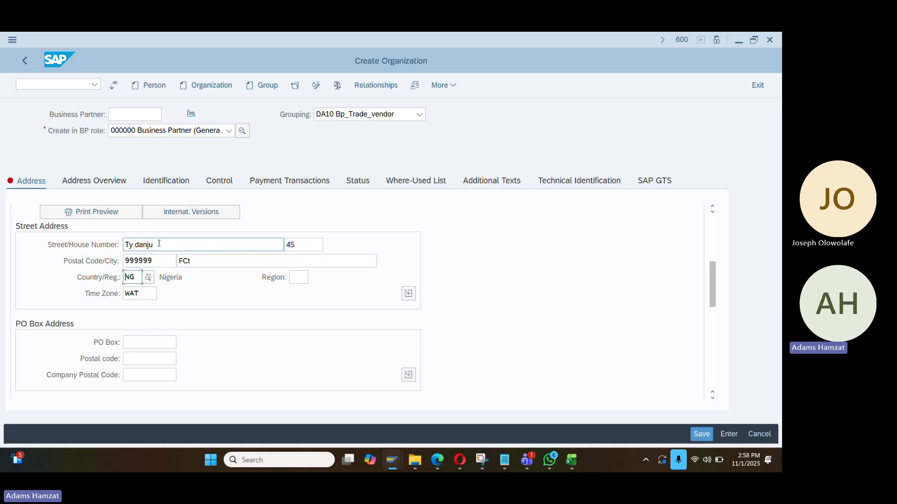
pyautogui.click(299, 277)
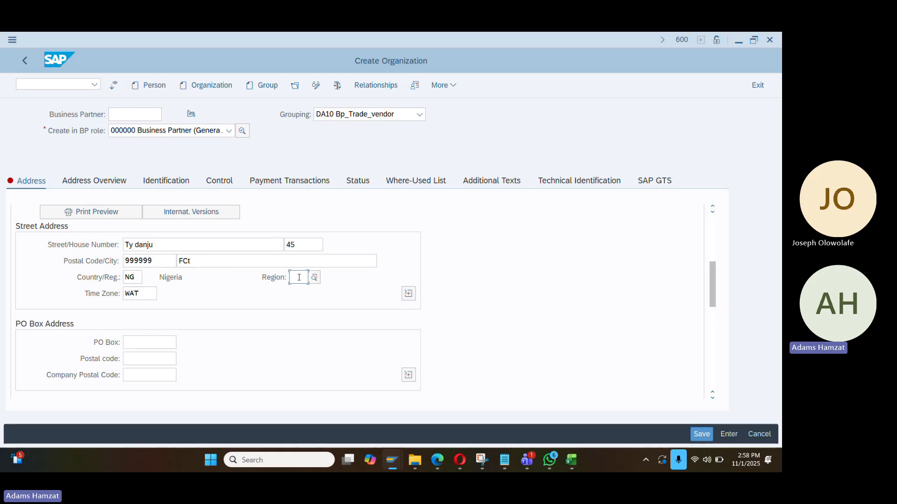
pyautogui.write('fc')
pyautogui.press('Return')
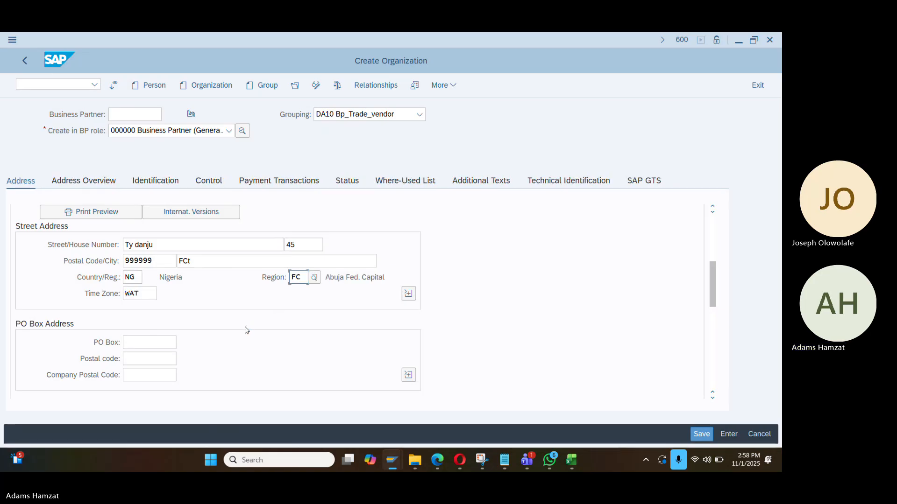
# Set the correspondence language to English
pyautogui.scroll(-3, 247, 330)
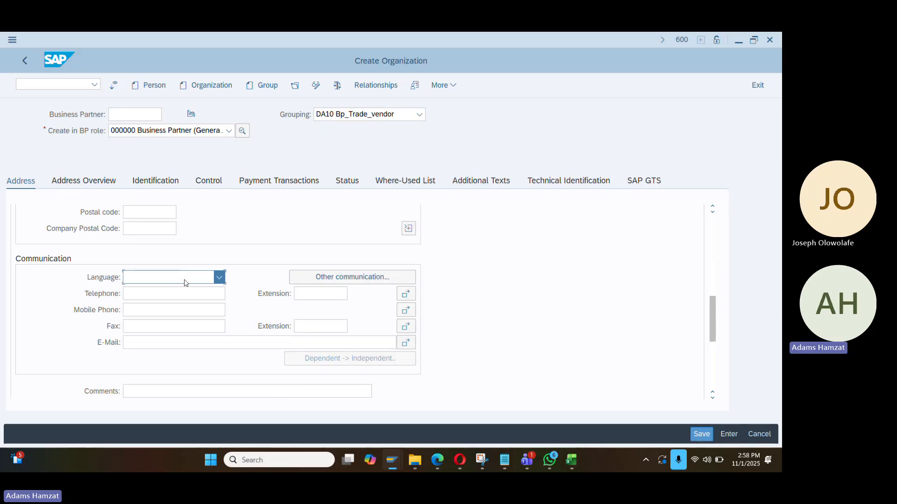
pyautogui.click(185, 282)
pyautogui.press('Down')
pyautogui.press('Return')
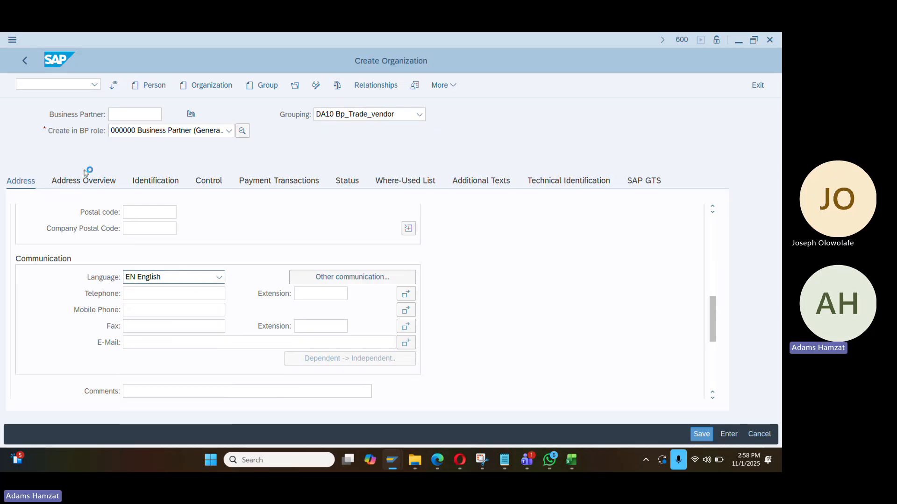
pyautogui.scroll(10, 352, 225)
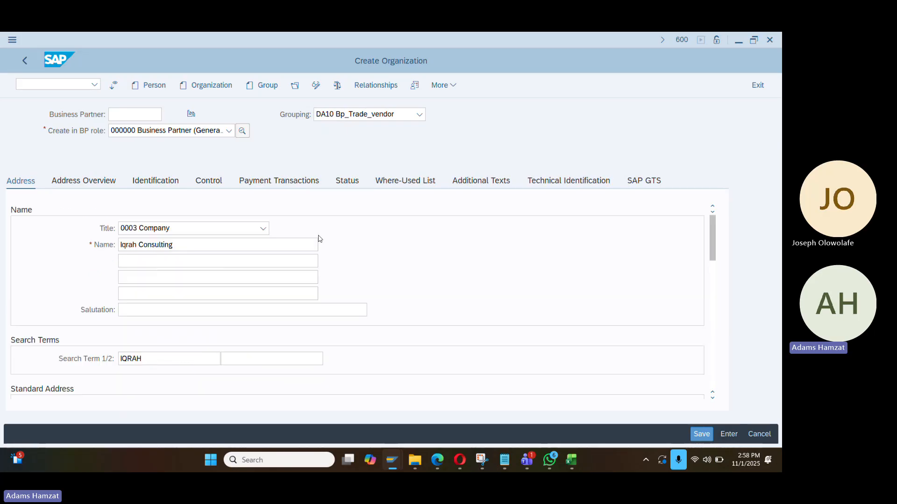
# Save Iqrah Consulting as a new business partner and note the created partner number
pyautogui.click(703, 435)
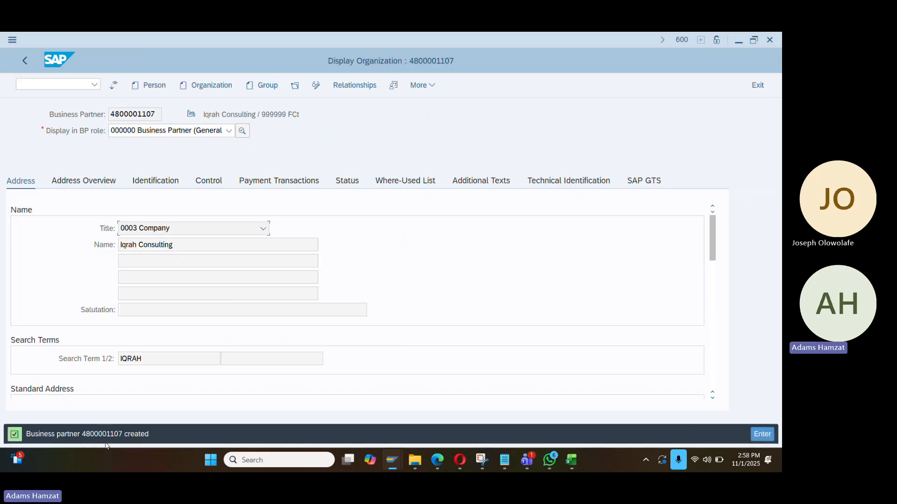
pyautogui.doubleClick(102, 435)
pyautogui.click(230, 131)
pyautogui.scroll(-4, 230, 136)
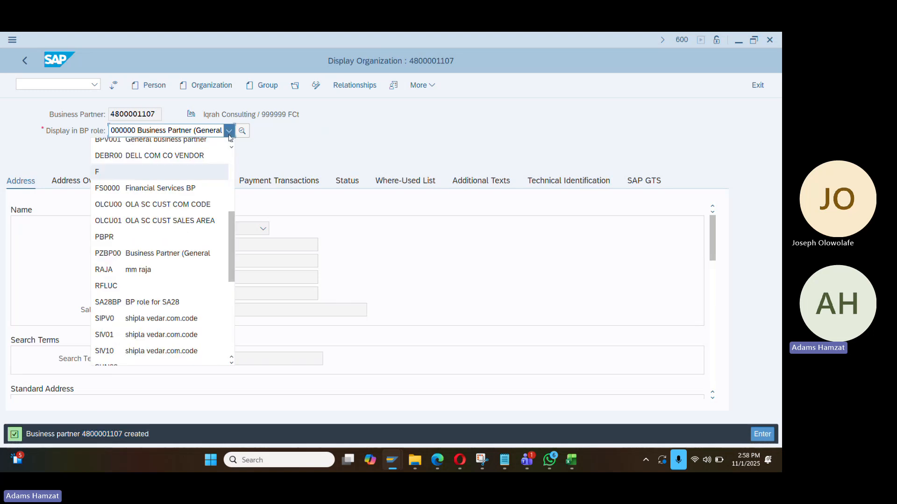
pyautogui.scroll(-4, 229, 135)
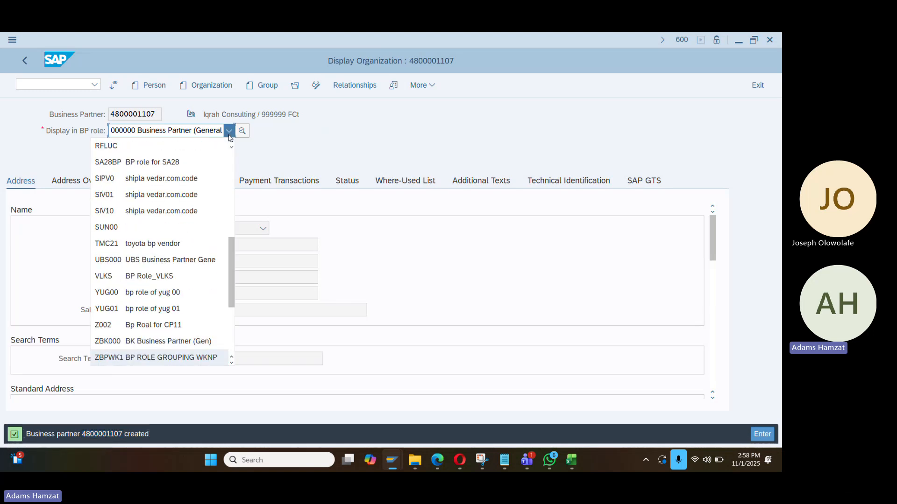
pyautogui.scroll(4, 229, 135)
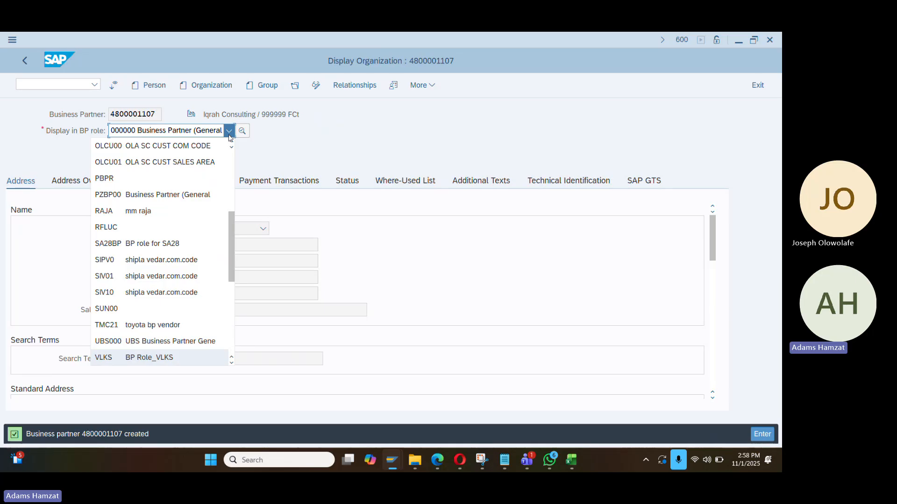
pyautogui.scroll(1, 229, 135)
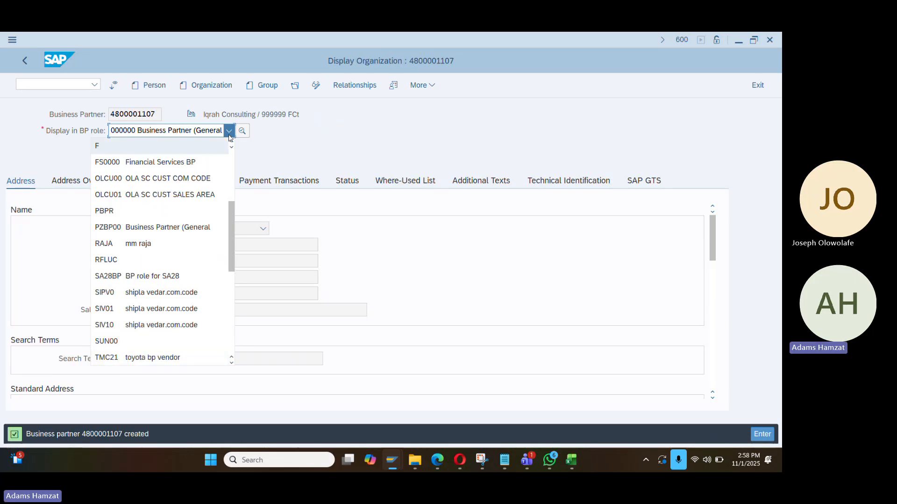
# Switch to change mode and pick role FLVN00 FI-Vendor
pyautogui.click(316, 87)
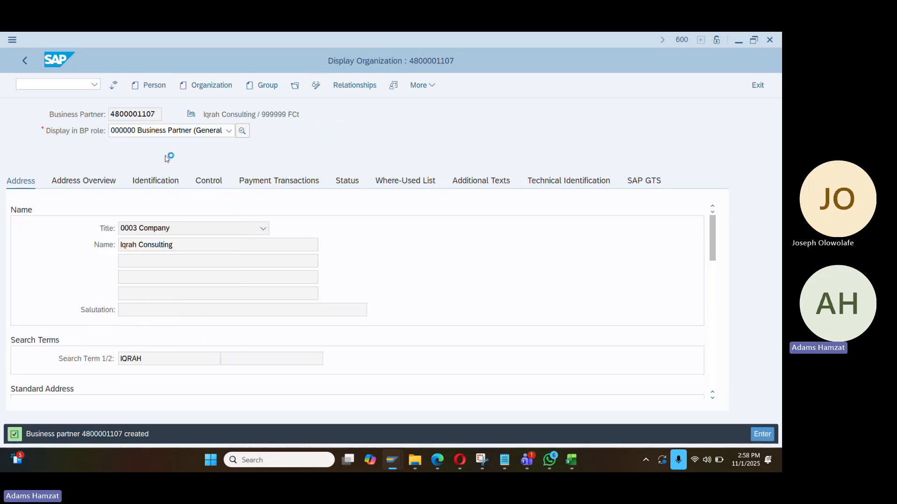
pyautogui.click(192, 133)
pyautogui.write('fl')
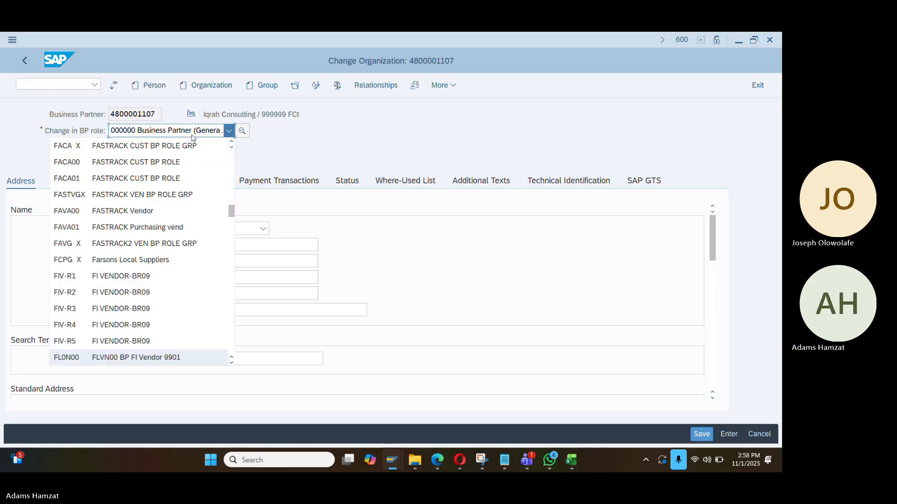
pyautogui.write('b')
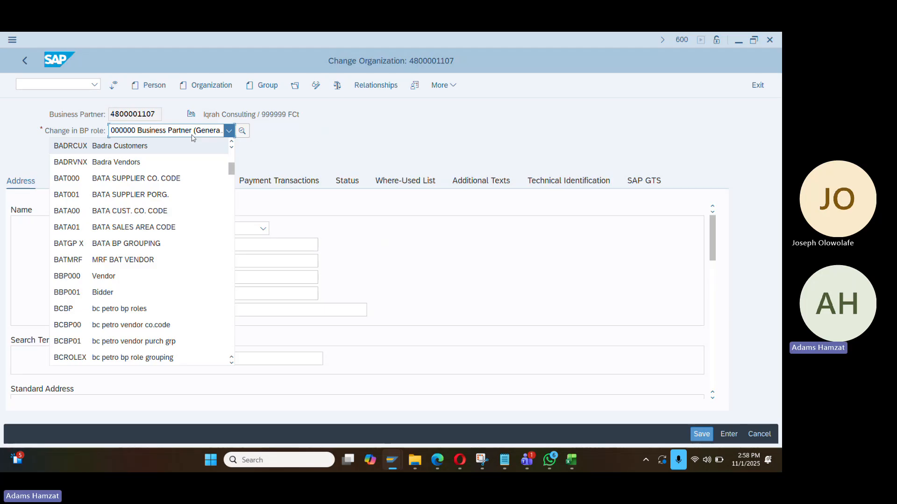
pyautogui.write('flv')
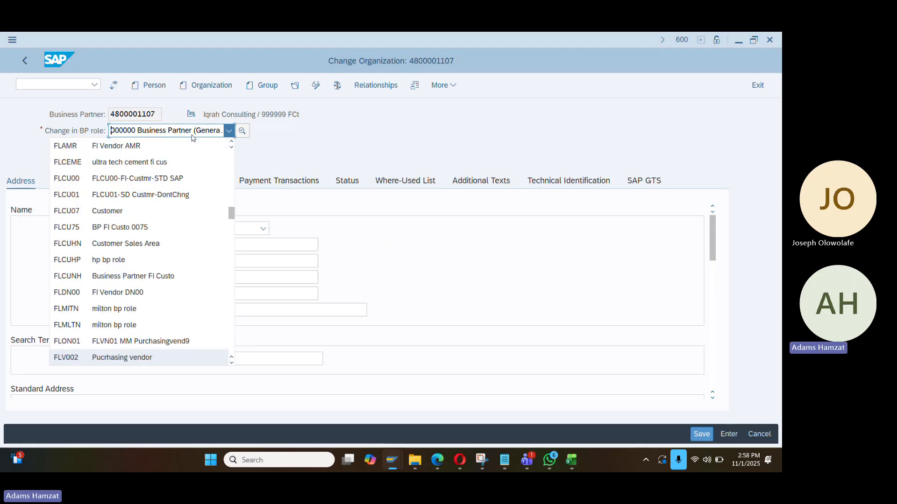
pyautogui.write('n01')
pyautogui.press('BackSpace')
pyautogui.press('BackSpace')
pyautogui.write('0')
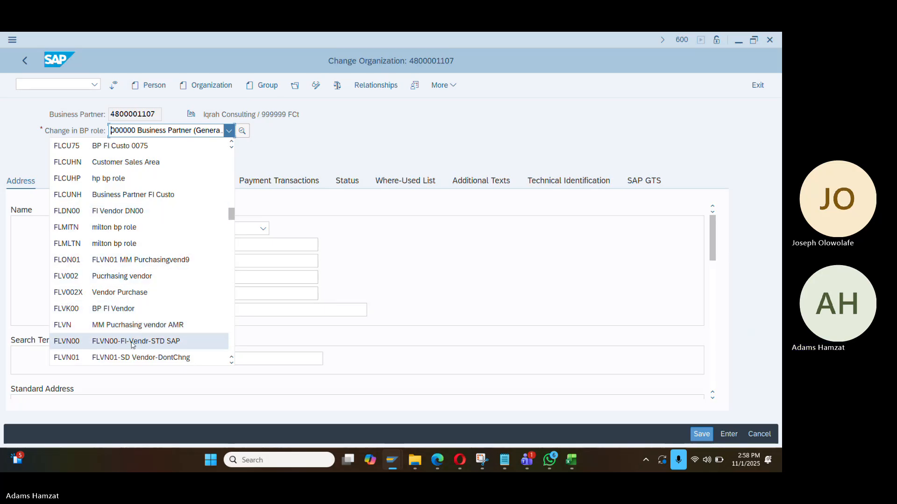
pyautogui.scroll(-1, 133, 345)
pyautogui.scroll(-3, 133, 345)
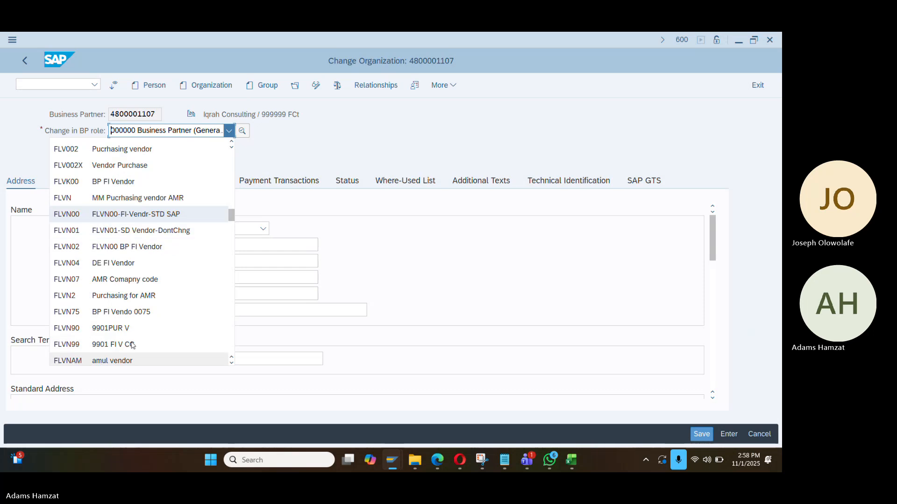
pyautogui.scroll(-1, 133, 345)
pyautogui.scroll(2, 131, 344)
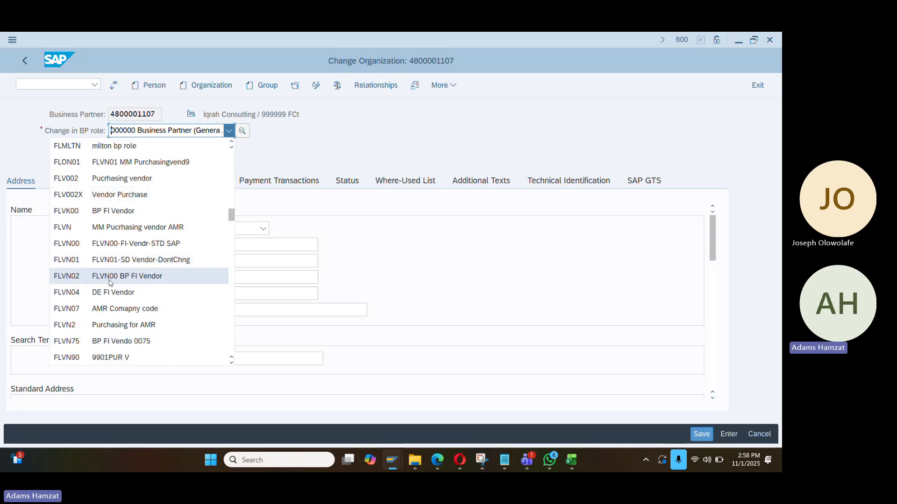
pyautogui.click(111, 248)
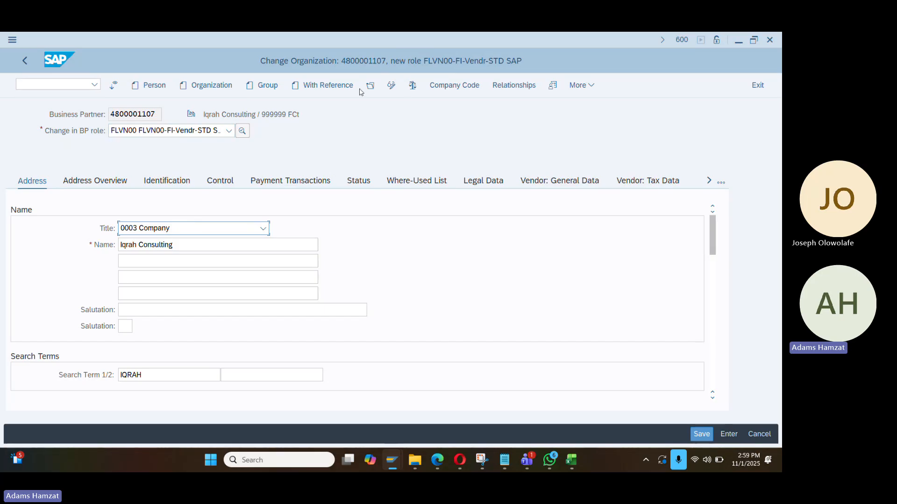
# Add company code DA01 (Dangote Sugar) to the vendor role, keeping the supplier number external
pyautogui.click(439, 87)
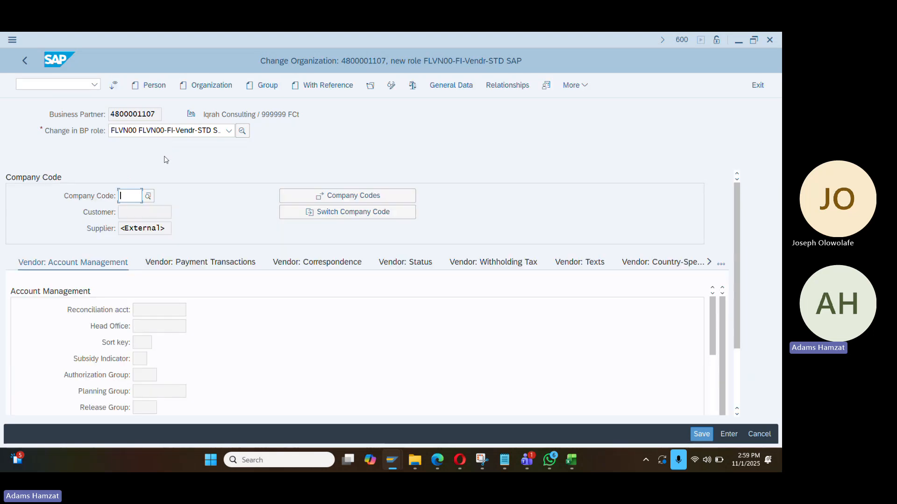
pyautogui.write('da01')
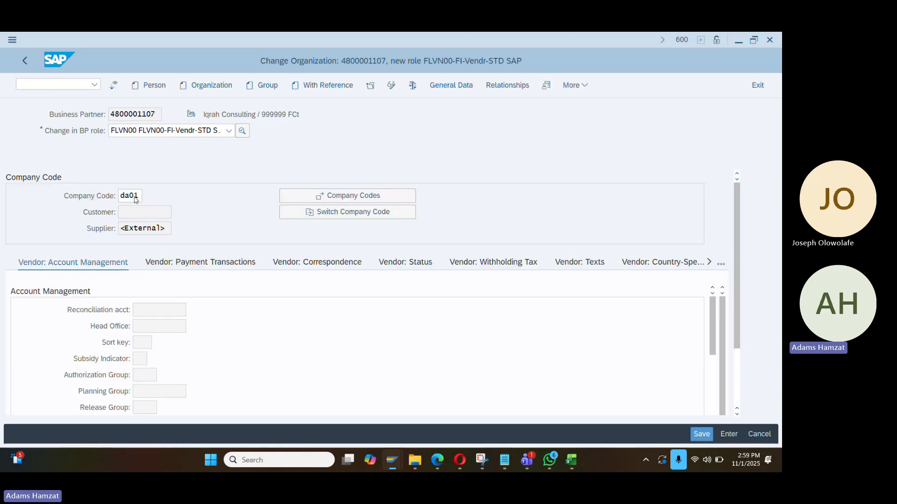
pyautogui.press('Return')
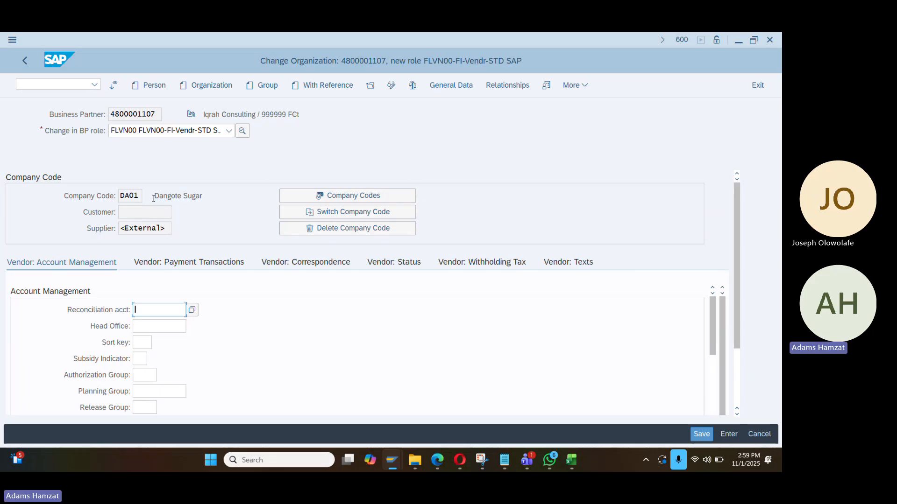
pyautogui.doubleClick(122, 228)
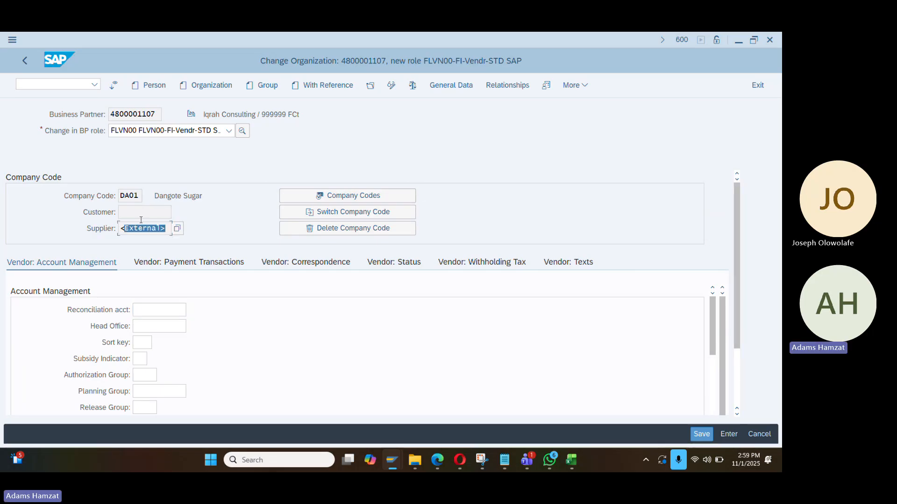
pyautogui.doubleClick(110, 114)
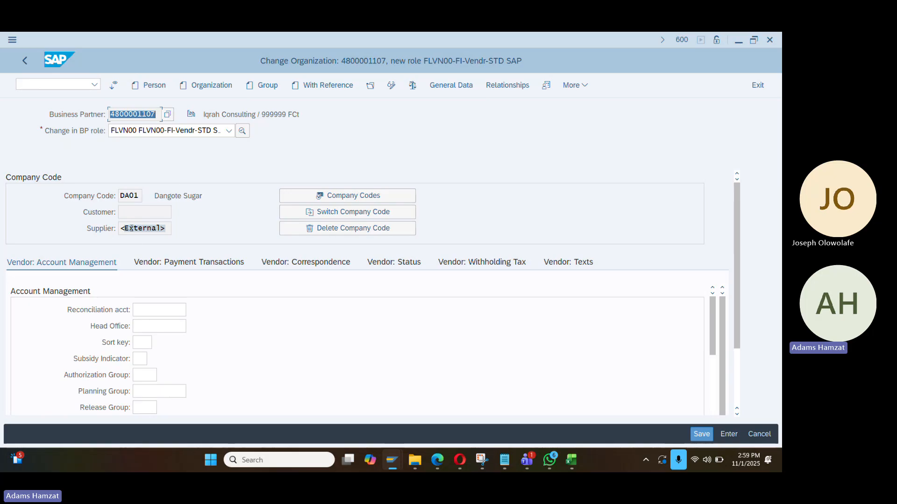
pyautogui.moveTo(122, 228); pyautogui.dragTo(167, 230)
pyautogui.moveTo(151, 114); pyautogui.dragTo(112, 115)
pyautogui.click(168, 313)
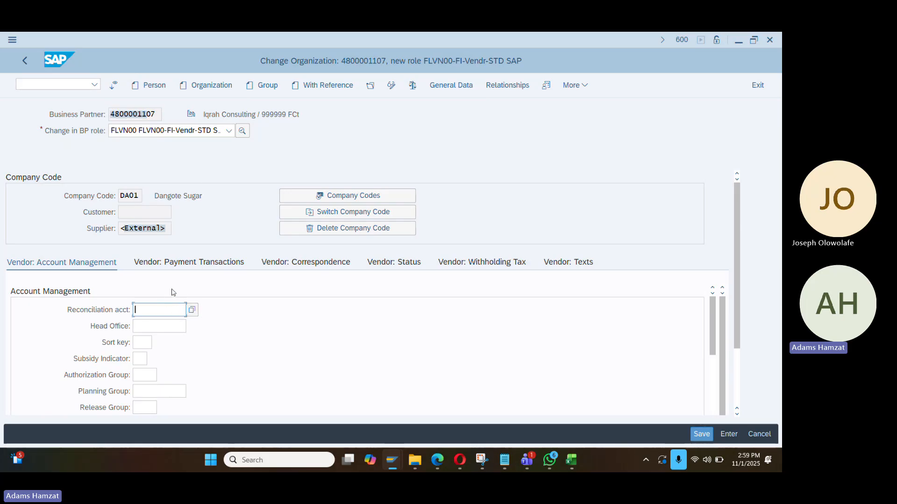
# Load new G/L account number 200010 for company code DA01
pyautogui.hotkey('alt', 'Tab')
pyautogui.hotkey('alt', 'Tab')
pyautogui.hotkey('alt', 'Tab')
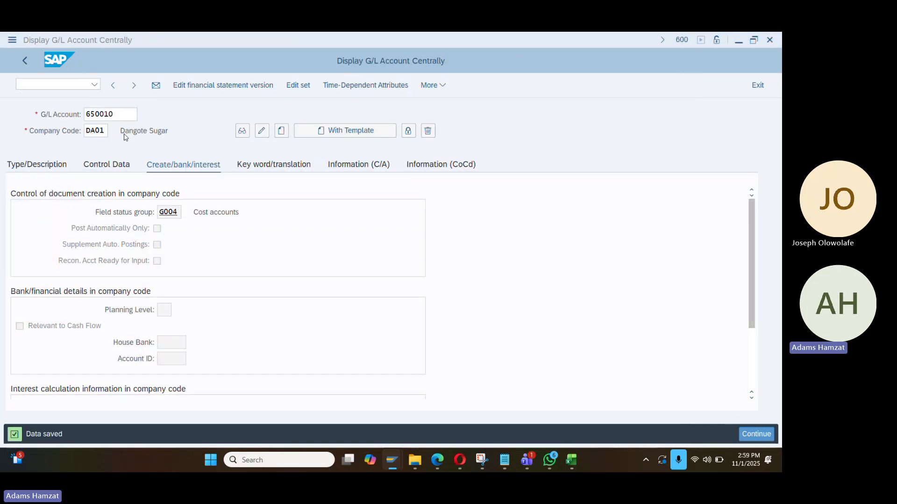
pyautogui.doubleClick(114, 123)
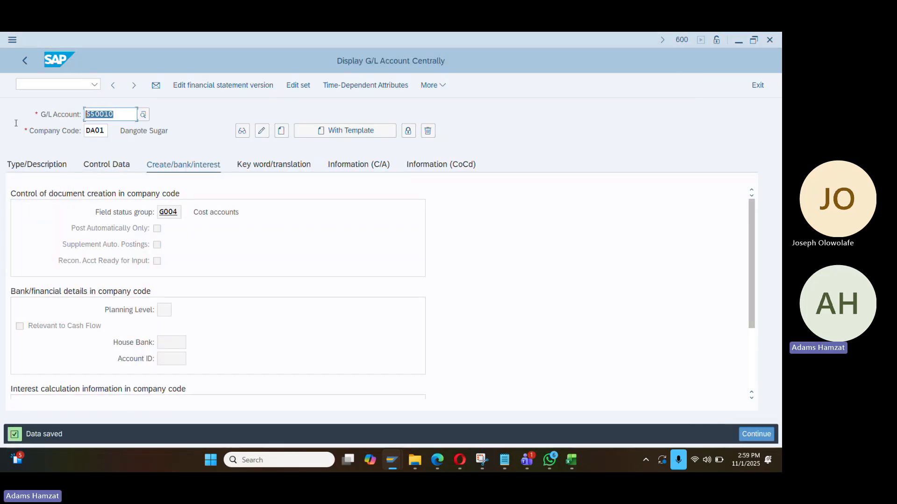
pyautogui.write('20000')
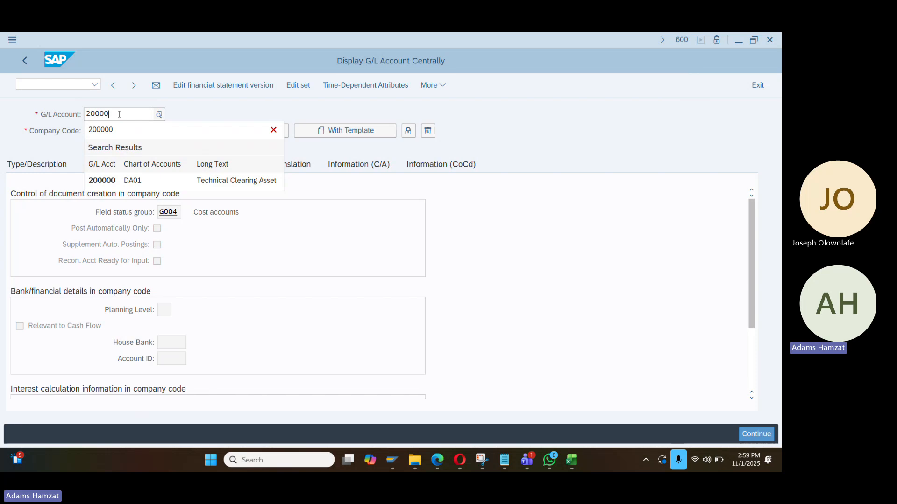
pyautogui.press('Left')
pyautogui.press('Left')
pyautogui.press('BackSpace')
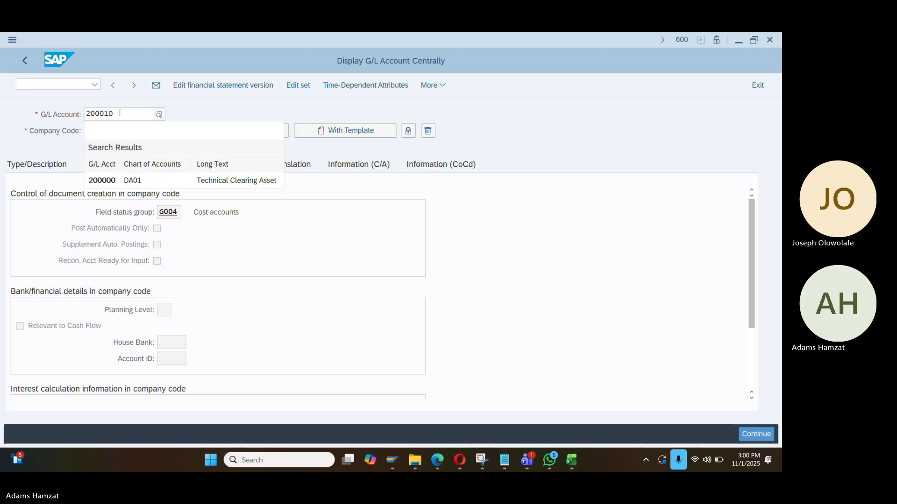
pyautogui.press('Return')
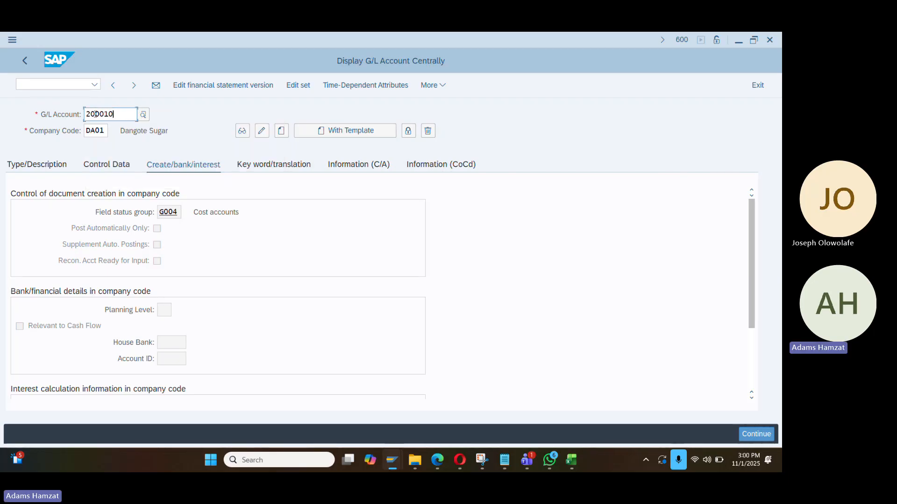
# Make 200010 a balance sheet account in the LIAB Liability group
pyautogui.click(51, 167)
pyautogui.click(177, 211)
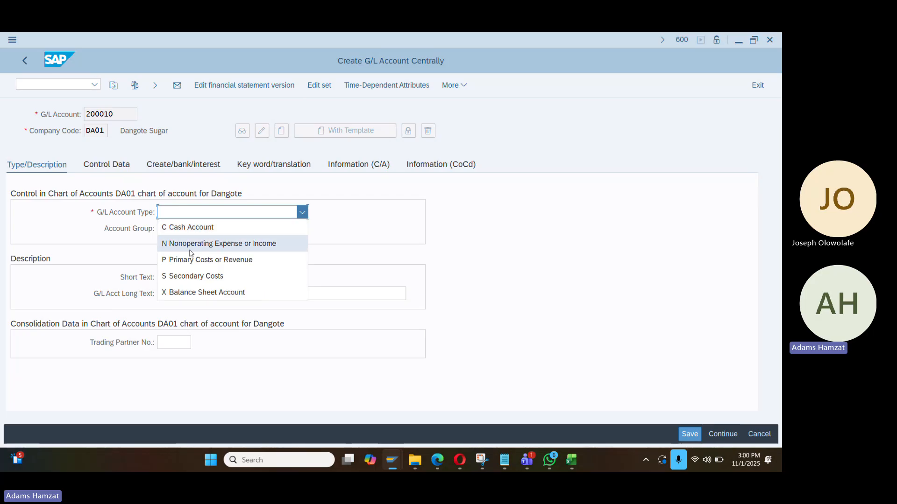
pyautogui.click(221, 293)
pyautogui.click(181, 229)
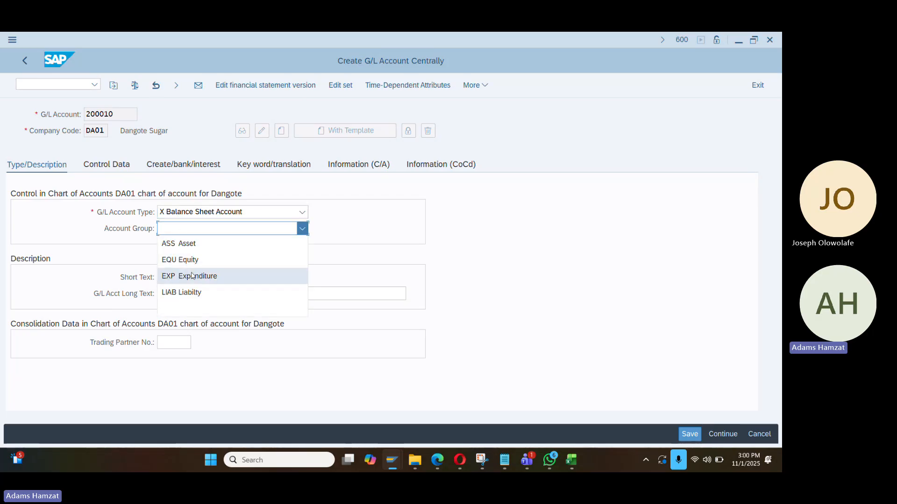
pyautogui.click(193, 292)
# Set both the short and long text to 'Trade Vendor Recon'
pyautogui.click(182, 278)
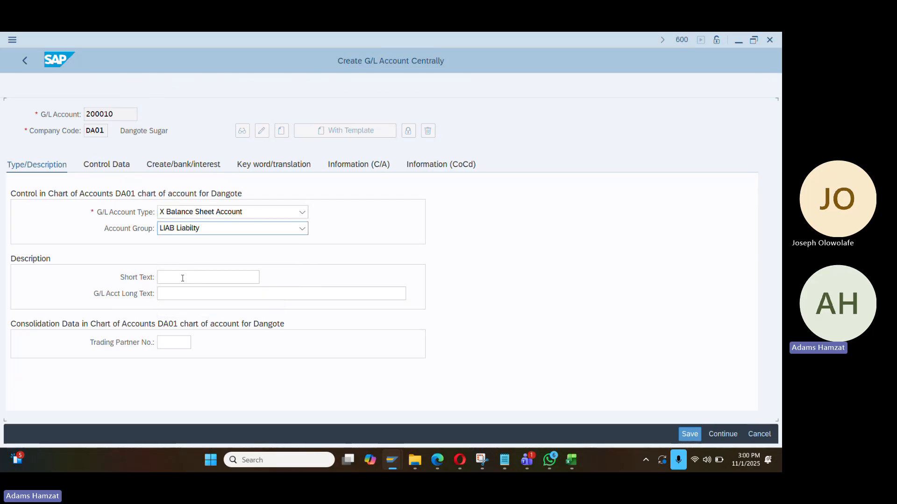
pyautogui.write('Trade')
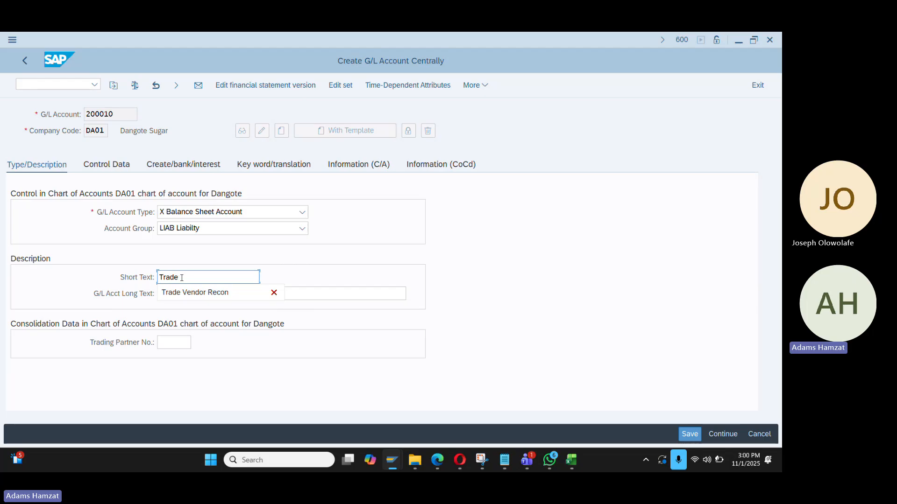
pyautogui.press('Down')
pyautogui.press('Tab')
pyautogui.write('\\')
pyautogui.press('Tab')
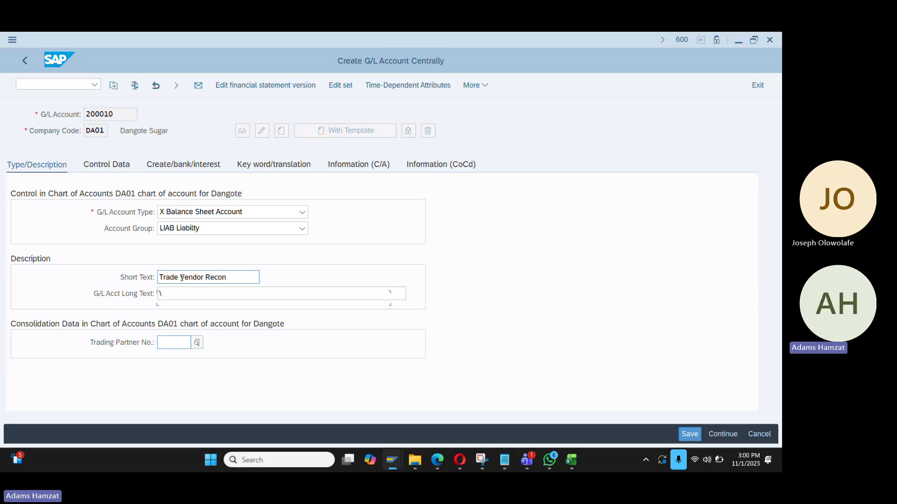
pyautogui.hotkey('shift', 'Tab')
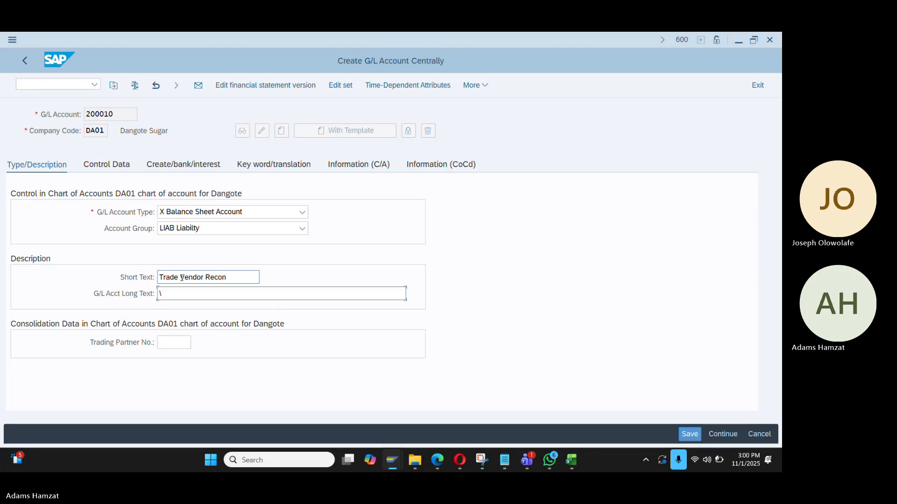
pyautogui.click(183, 279)
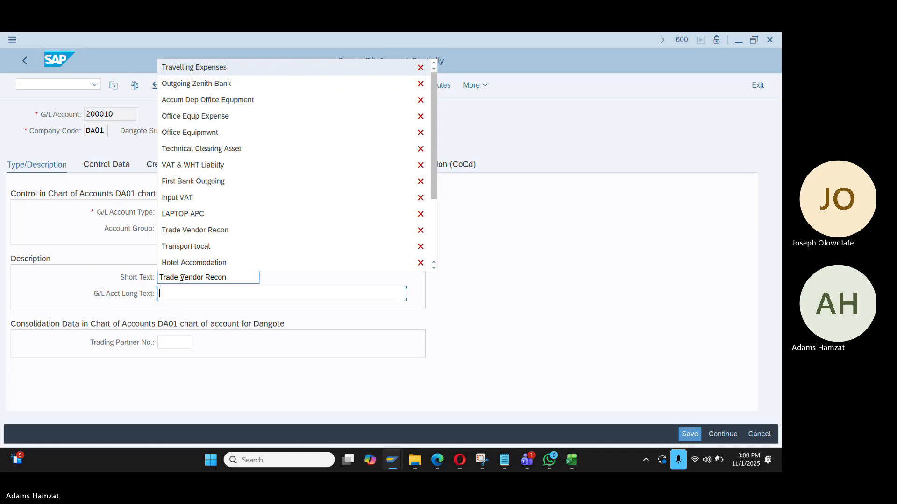
pyautogui.write('trad')
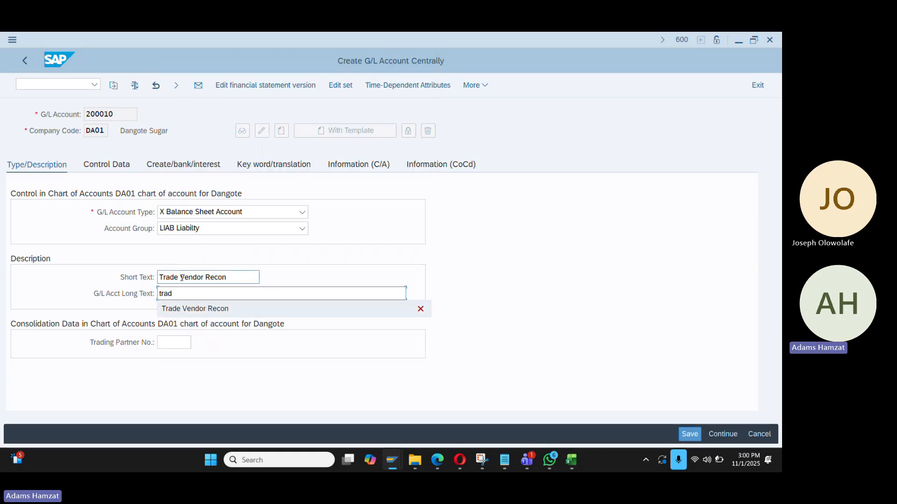
pyautogui.press('Down')
pyautogui.press('Return')
# Make it a vendor reconciliation account with field status group G067 and save
pyautogui.click(103, 167)
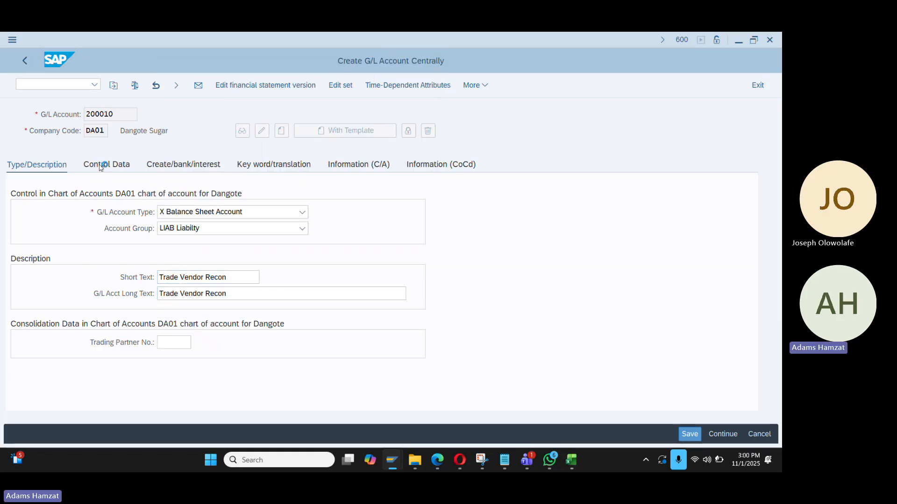
pyautogui.click(192, 261)
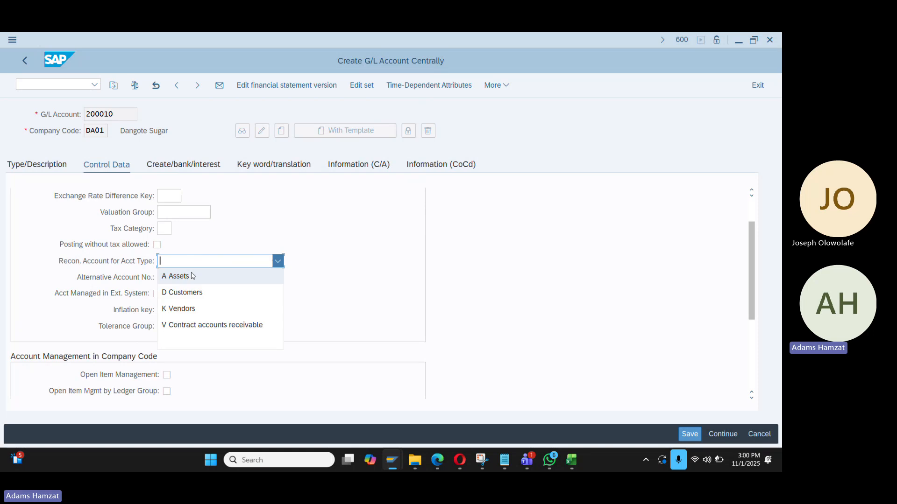
pyautogui.click(199, 308)
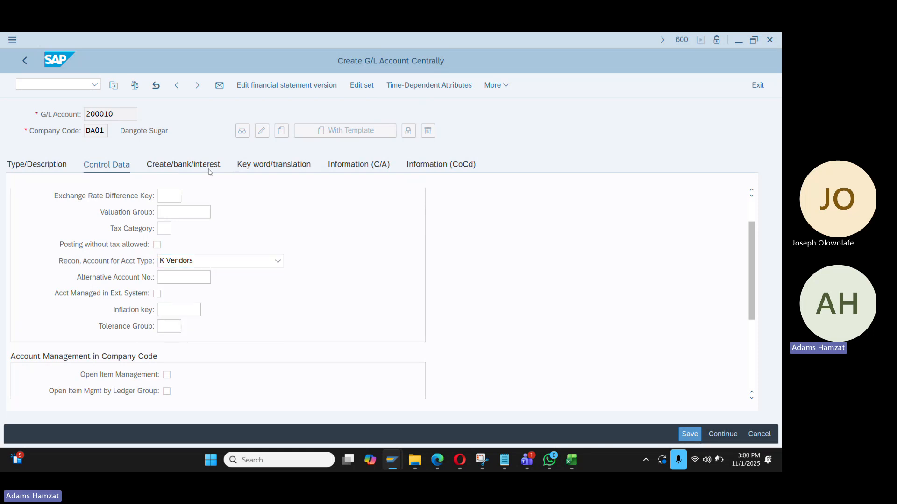
pyautogui.click(183, 165)
pyautogui.click(169, 212)
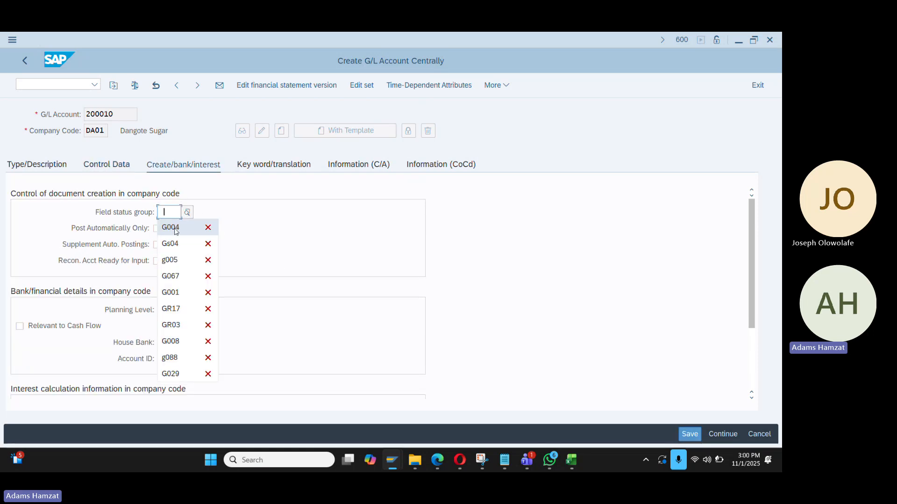
pyautogui.click(183, 277)
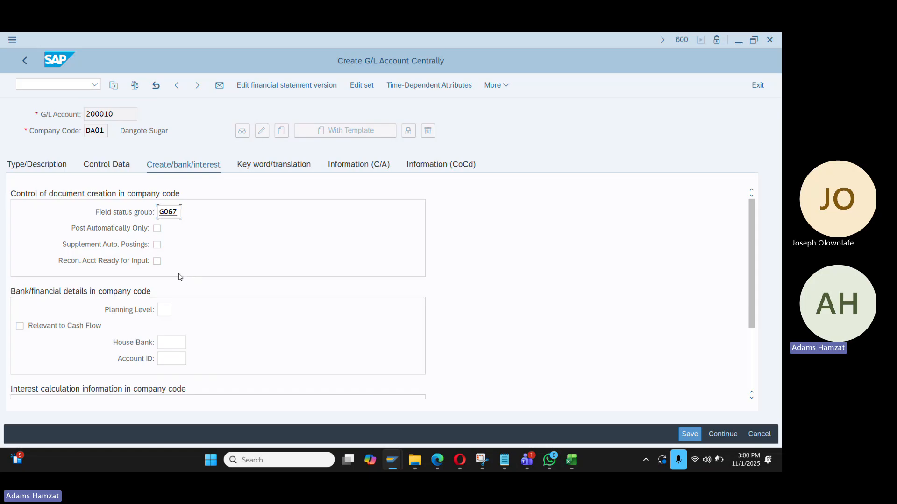
pyautogui.hotkey('ctrl', 's')
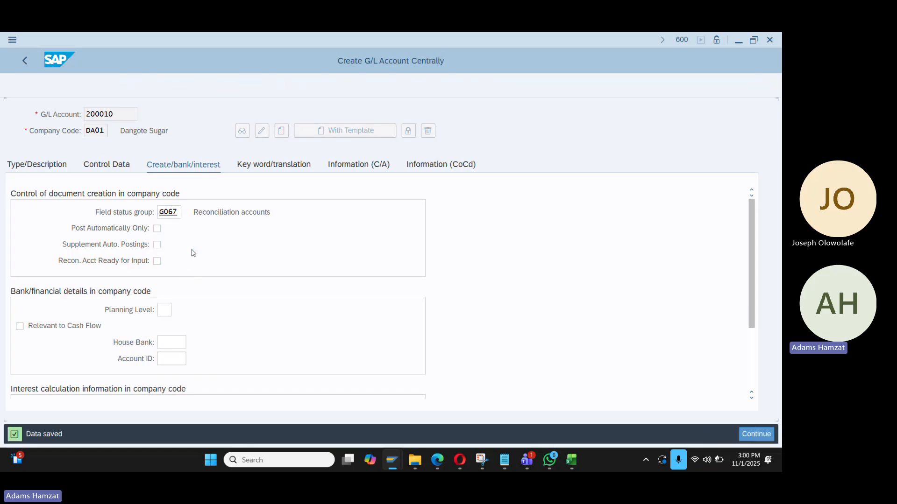
pyautogui.click(55, 166)
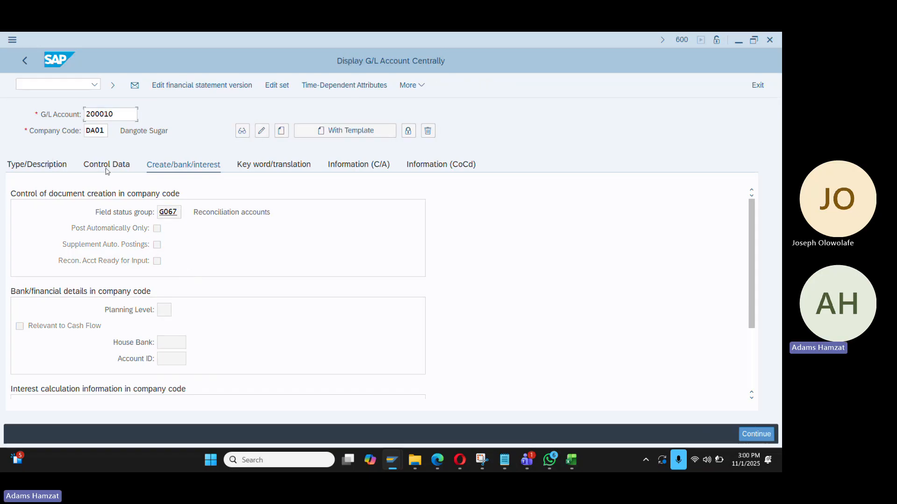
# Copy 200010 and paste it as the DA01 reconciliation account on the business partner
pyautogui.click(116, 170)
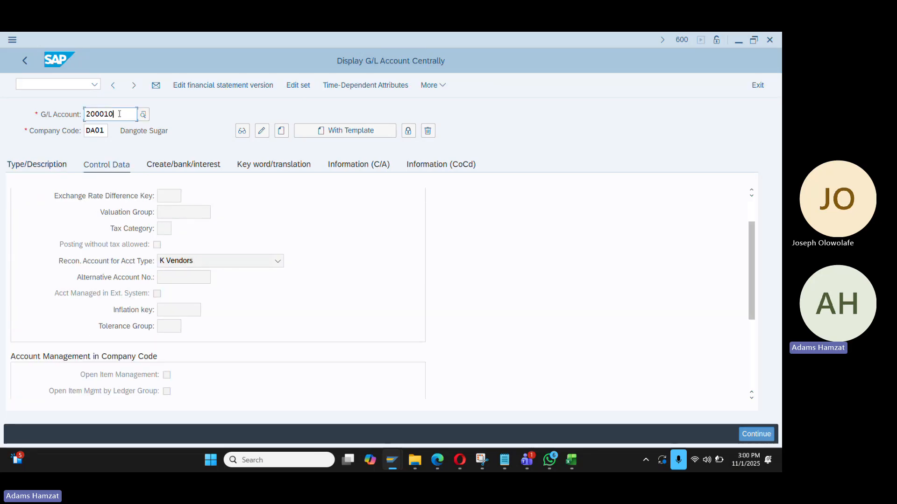
pyautogui.moveTo(119, 114); pyautogui.dragTo(67, 115)
pyautogui.hotkey('ctrl', 'c')
pyautogui.hotkey('alt', 'Tab')
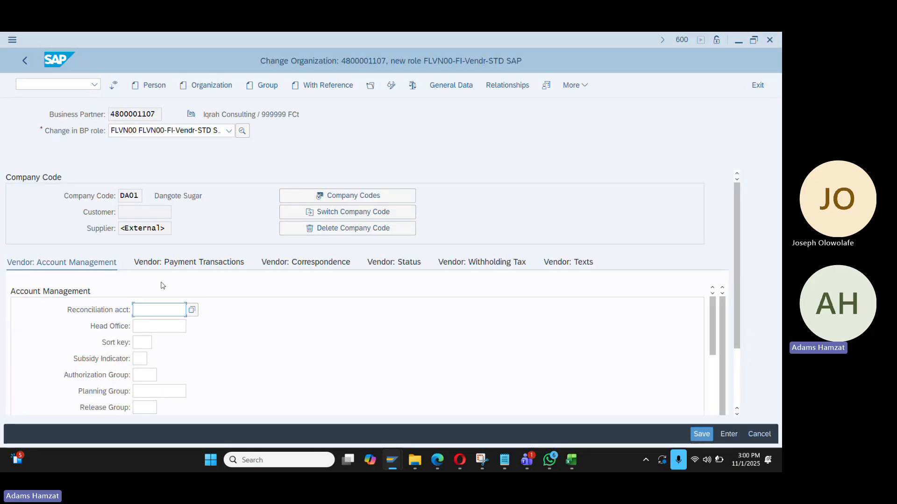
pyautogui.hotkey('ctrl', 'v')
pyautogui.press('Return')
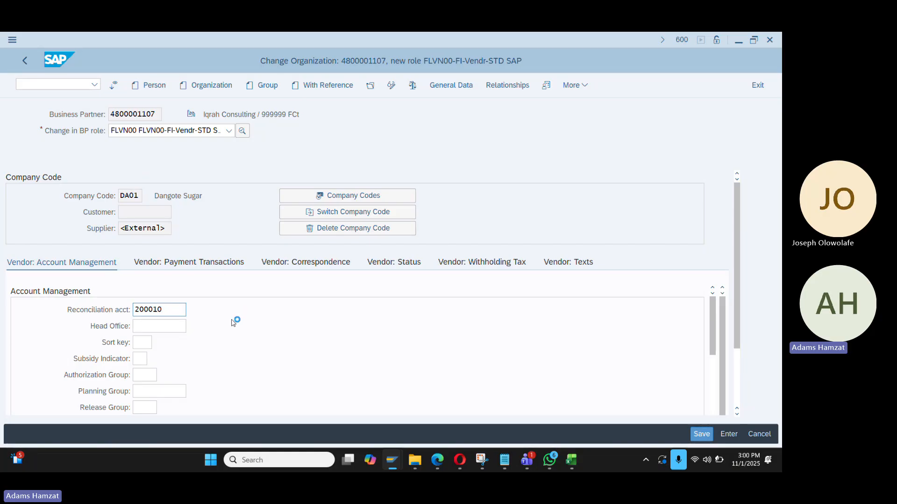
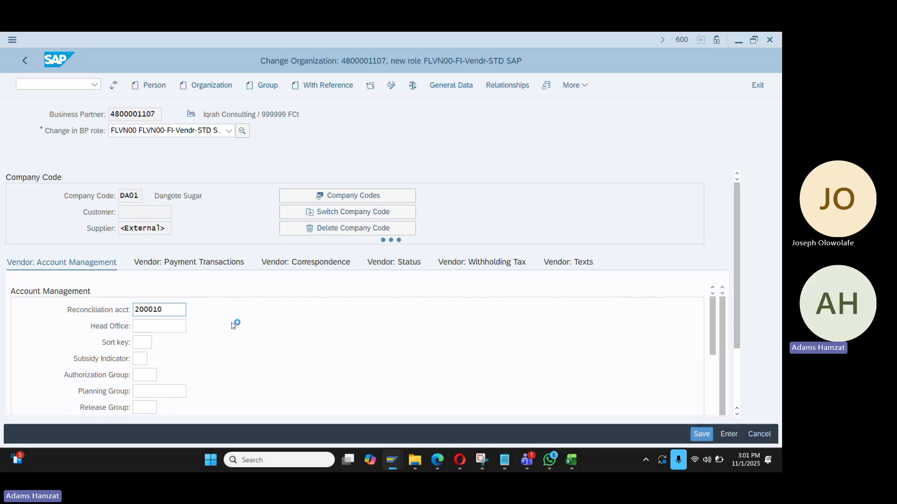
# In the other SAP session, start the Create Asset transaction with /nas01
pyautogui.hotkey('alt', 'Tab')
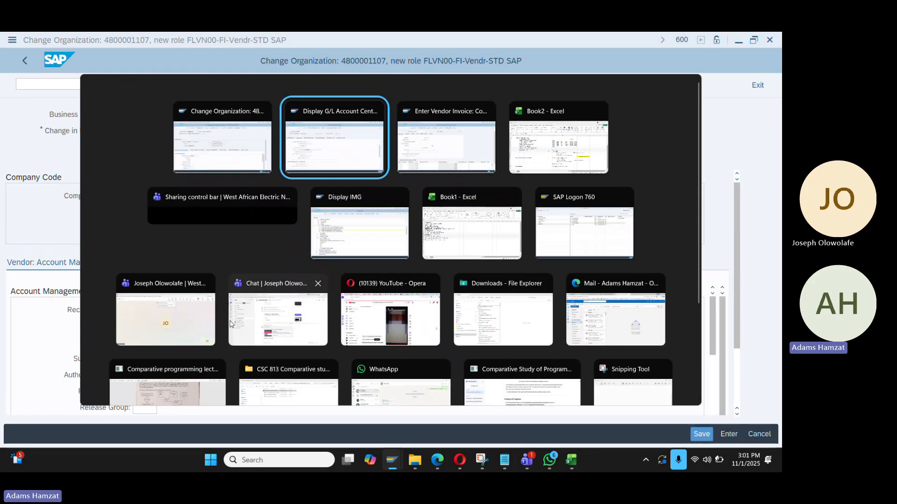
pyautogui.hotkey('alt', 'Tab')
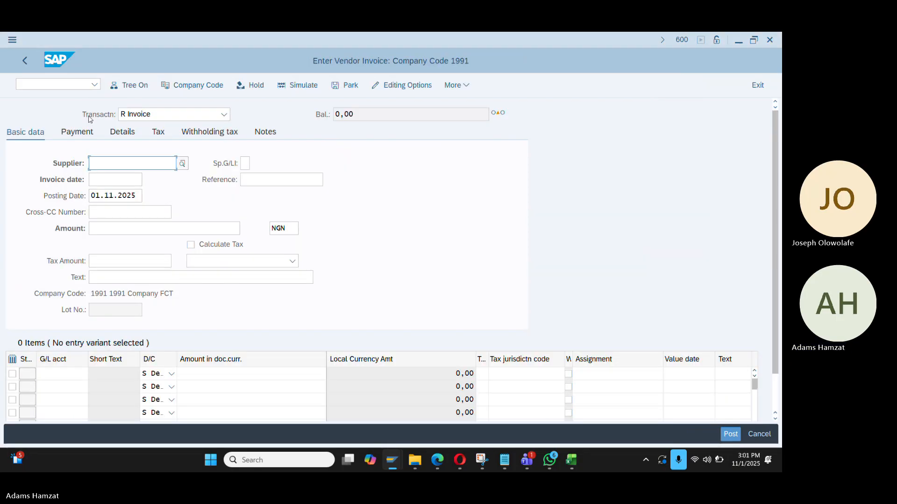
pyautogui.click(20, 84)
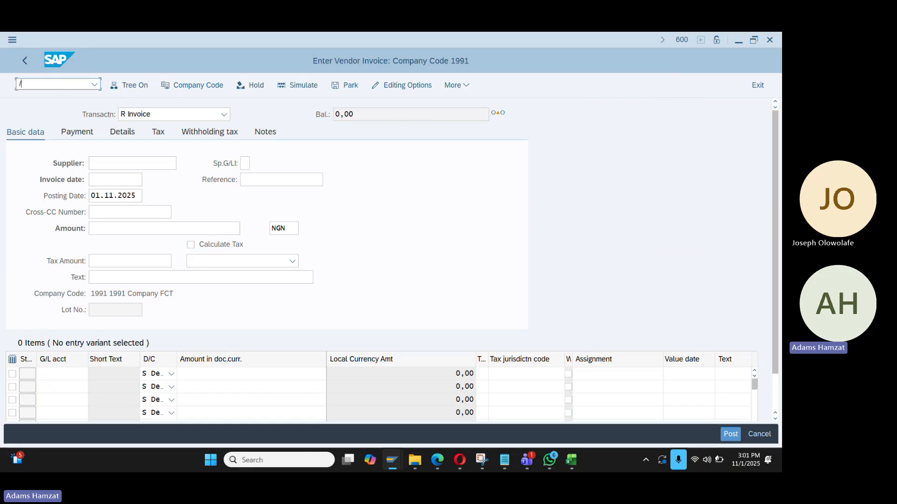
pyautogui.write('/nas01')
# Confirm reconciliation account 200010 (Trade Vendor Recon) for the vendor in DA01
pyautogui.hotkey('alt', 'Tab')
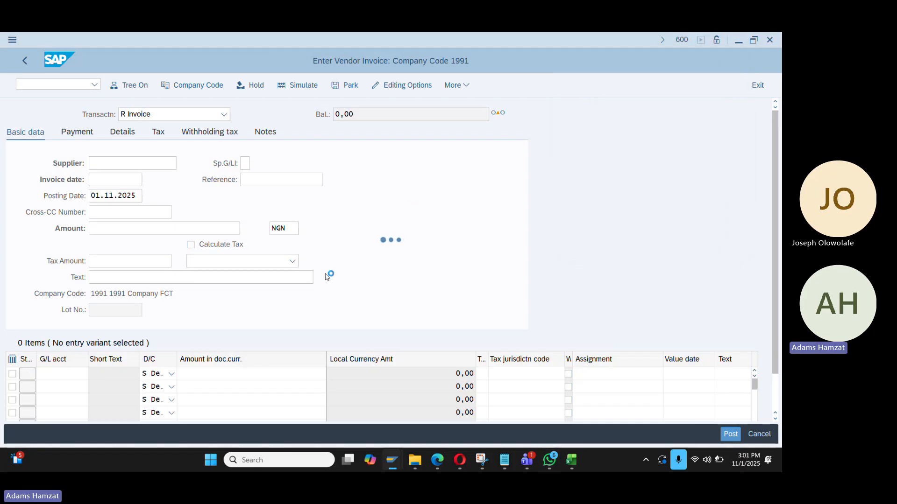
pyautogui.hotkey('alt', 'Tab')
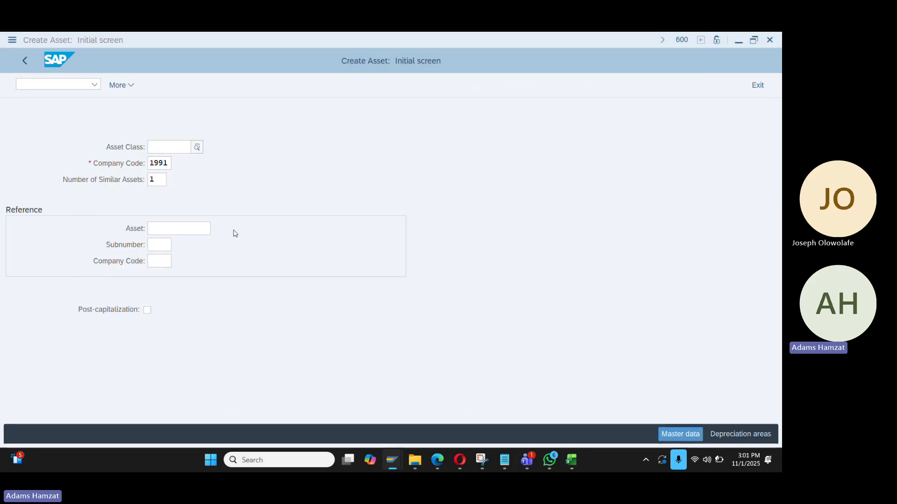
pyautogui.hotkey('alt', 'Tab')
pyautogui.click(266, 310)
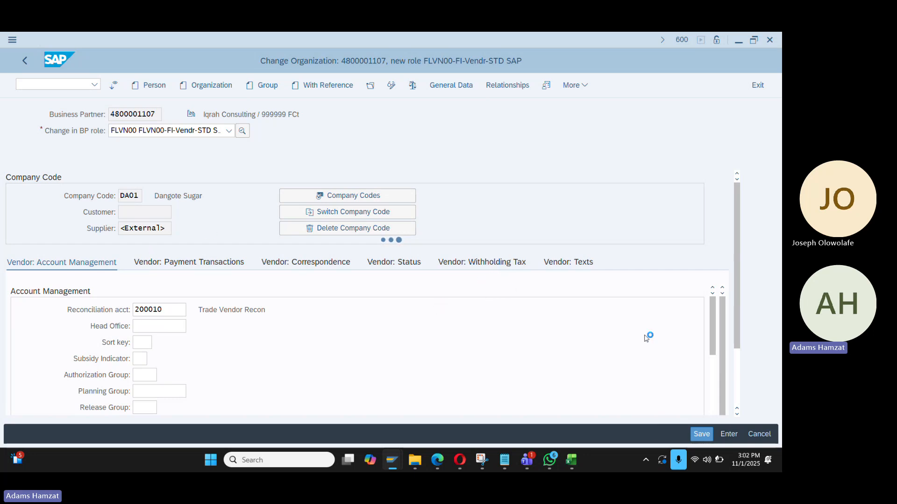
# Save the vendor's DA01 company code data from the Account Management view
pyautogui.click(76, 268)
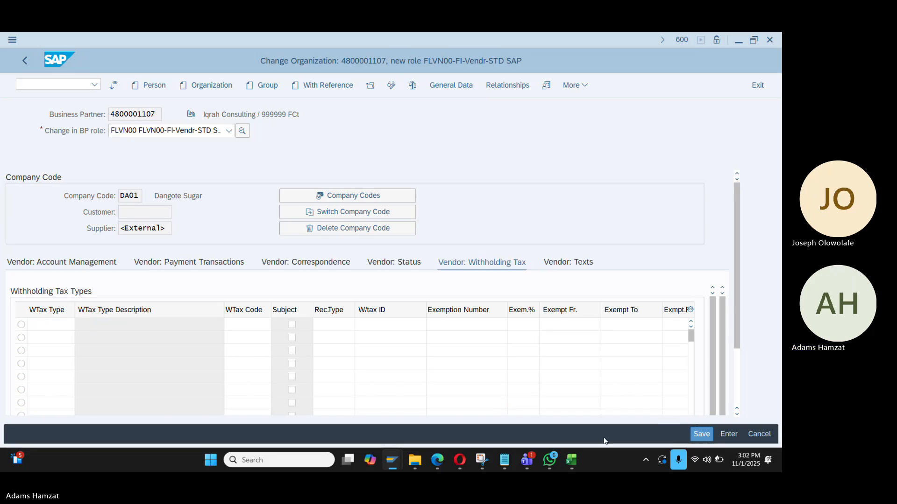
pyautogui.click(700, 433)
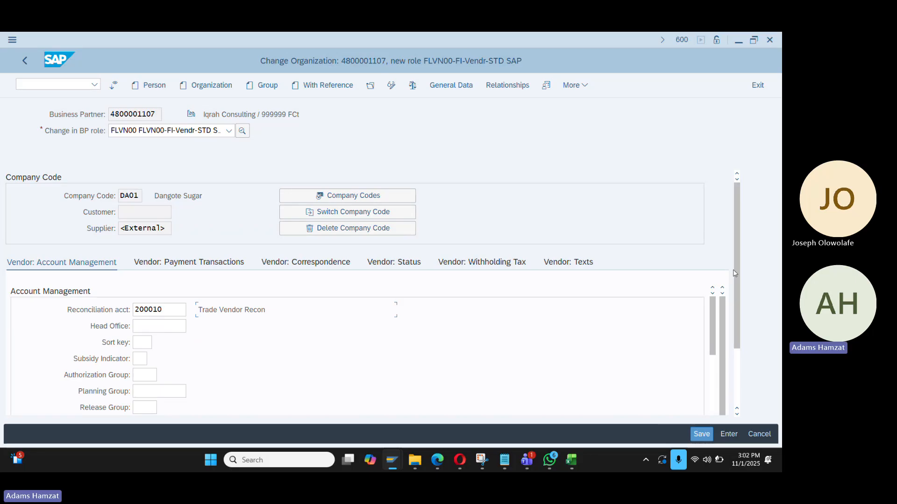
pyautogui.scroll(-3, 738, 301)
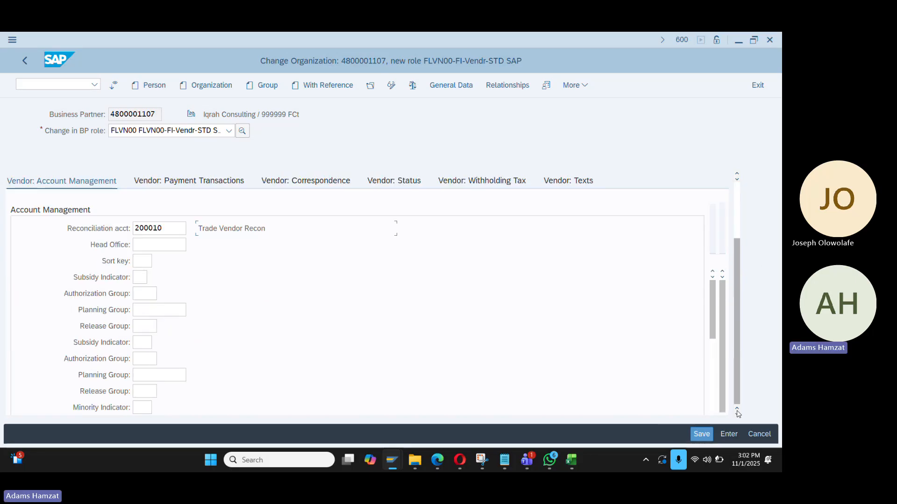
pyautogui.click(701, 435)
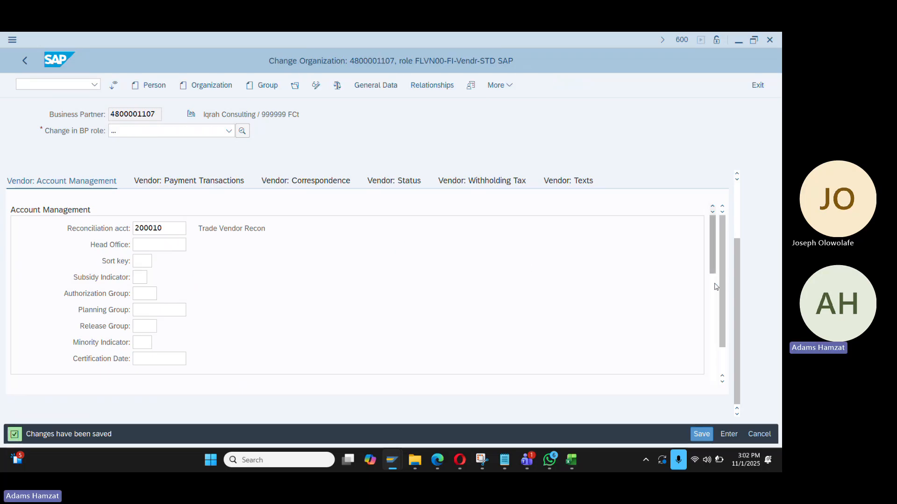
# Select the new supplier number and the business partner number for copying
pyautogui.click(716, 210)
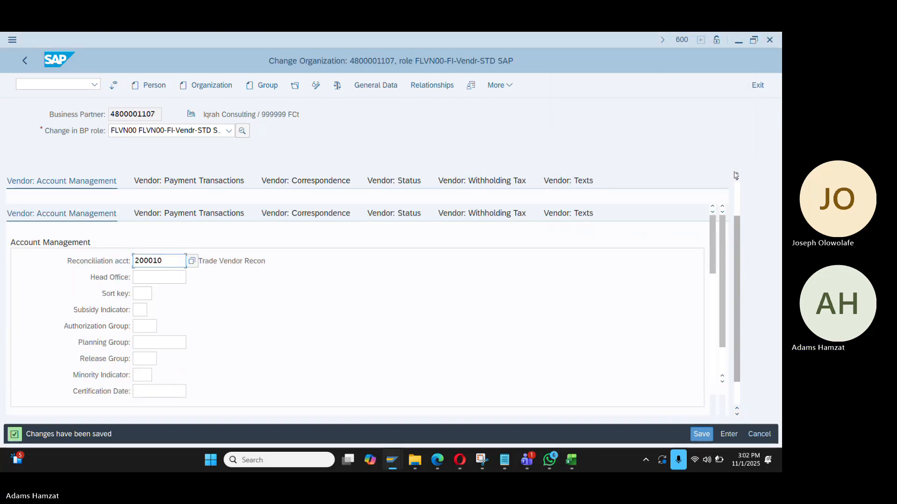
pyautogui.scroll(3, 183, 247)
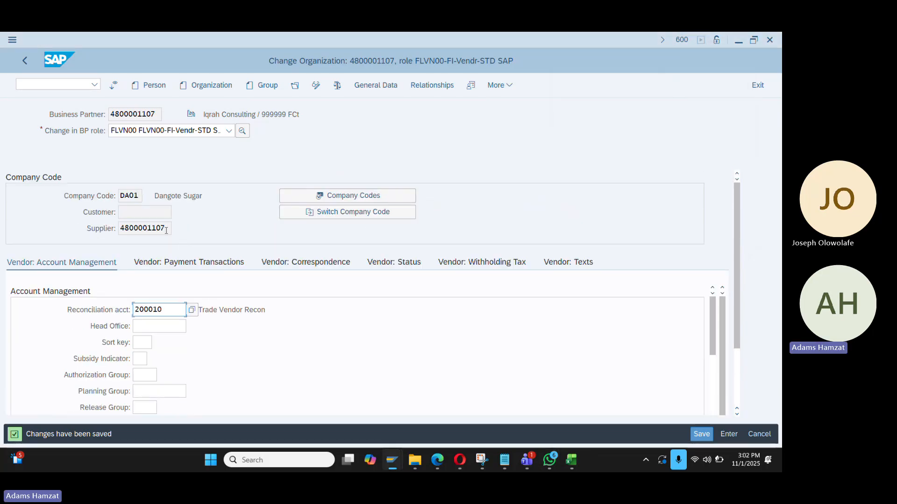
pyautogui.doubleClick(166, 231)
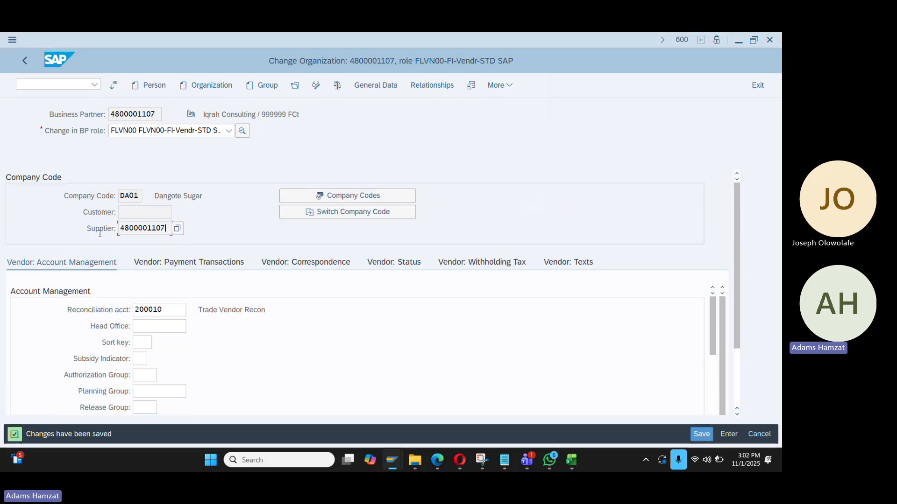
pyautogui.doubleClick(156, 119)
pyautogui.hotkey('ctrl', 'c')
# Start FB60 and enter the pasted supplier, invoice date 01.11.2025 and reference TESTING
pyautogui.click(78, 88)
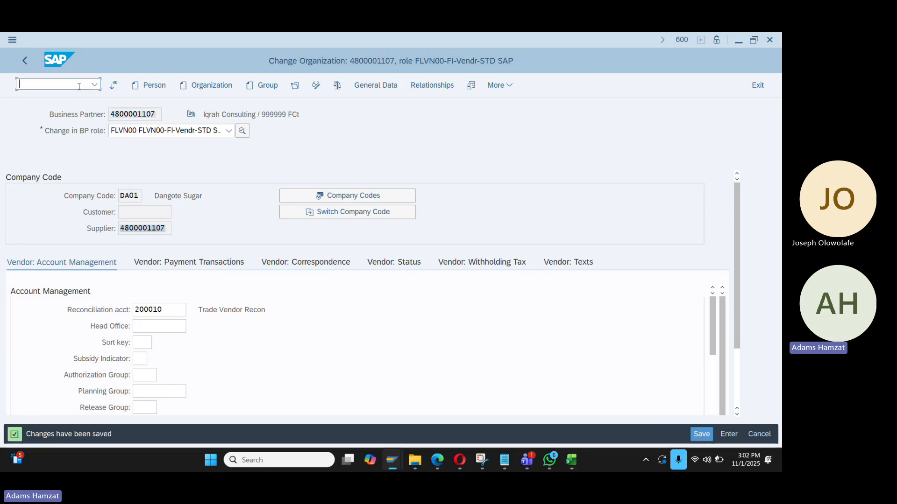
pyautogui.hotkey('alt', 'Tab')
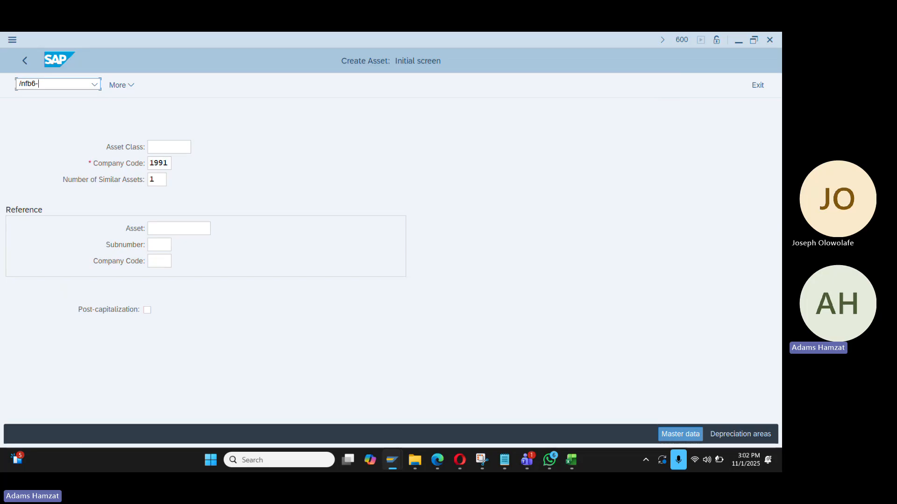
pyautogui.write('/nfb60')
pyautogui.press('Return')
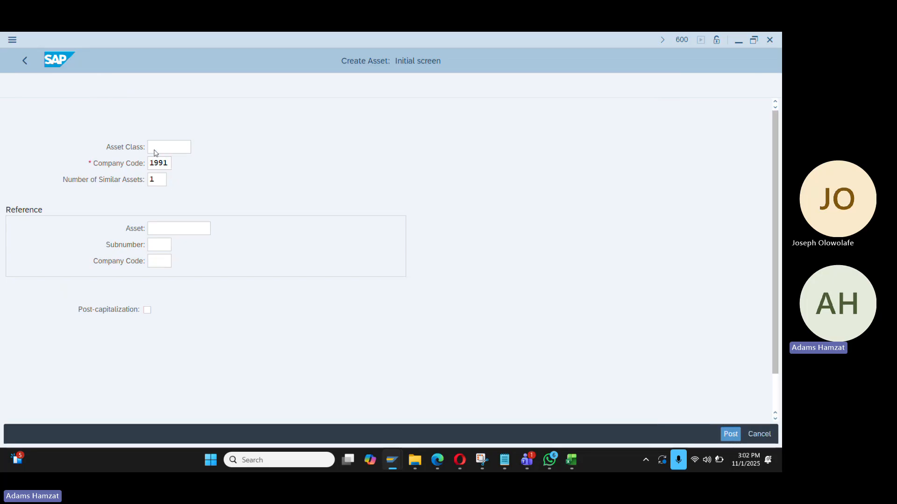
pyautogui.hotkey('ctrl', 'v')
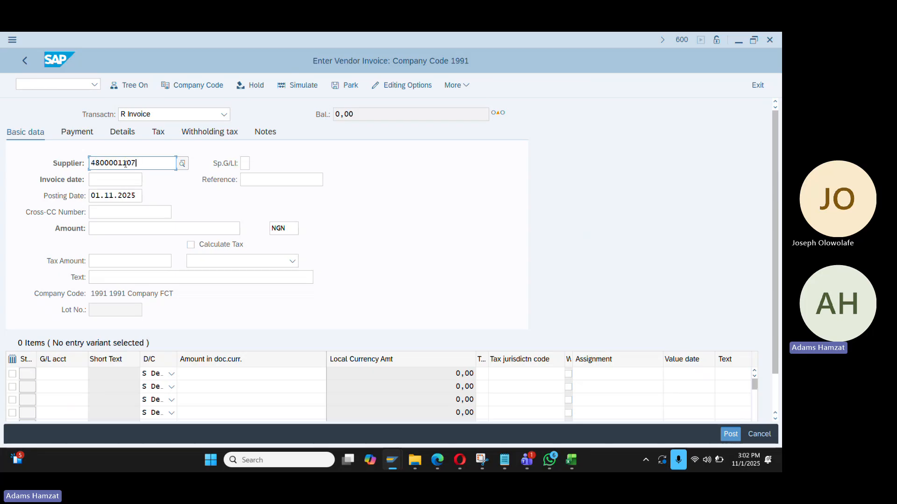
pyautogui.click(114, 182)
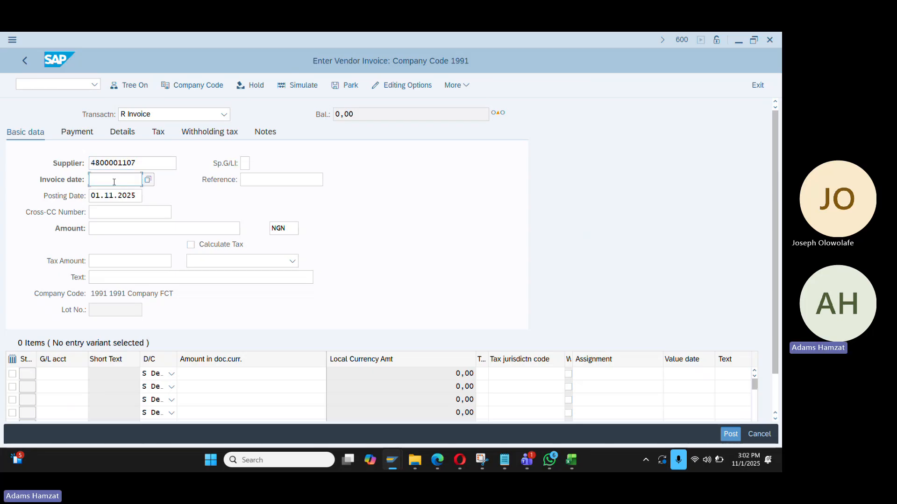
pyautogui.write('01.11.2025')
pyautogui.press('Tab')
pyautogui.write('TESTING')
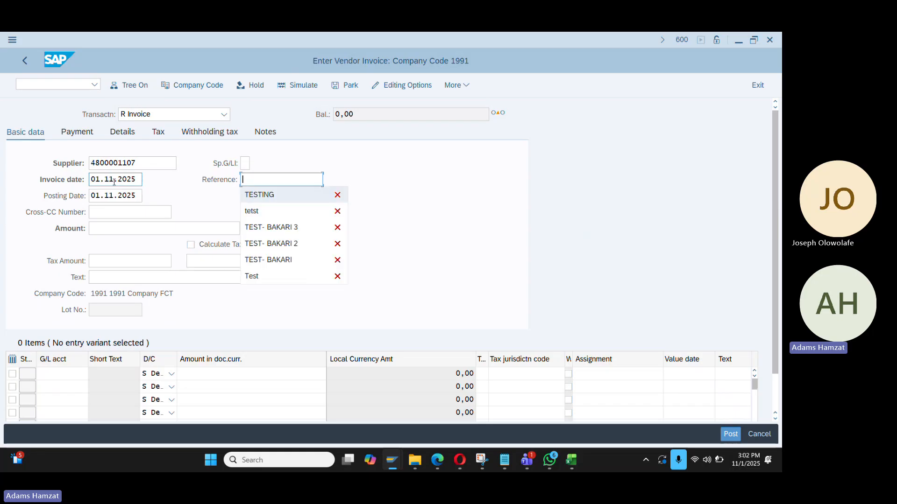
# Enter amount 100 with tax code V7, then bring up the company code change
pyautogui.click(117, 229)
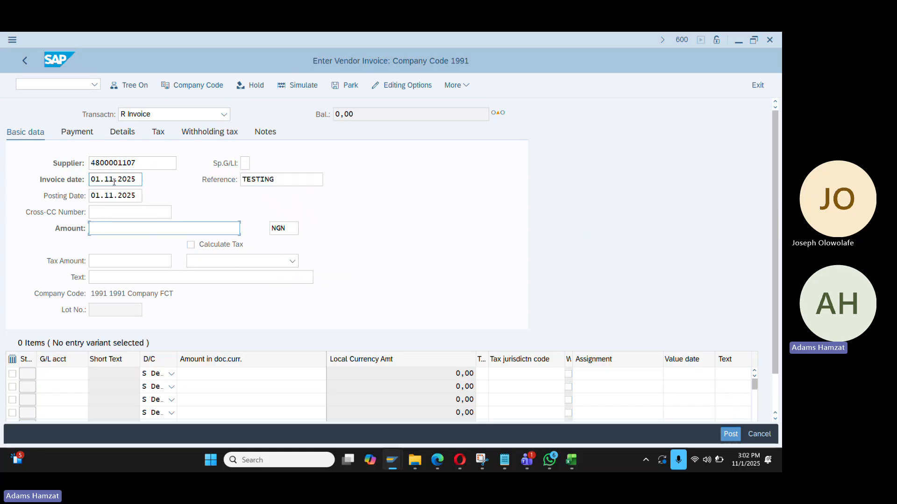
pyautogui.write('100')
pyautogui.click(426, 228)
pyautogui.scroll(-1, 334, 270)
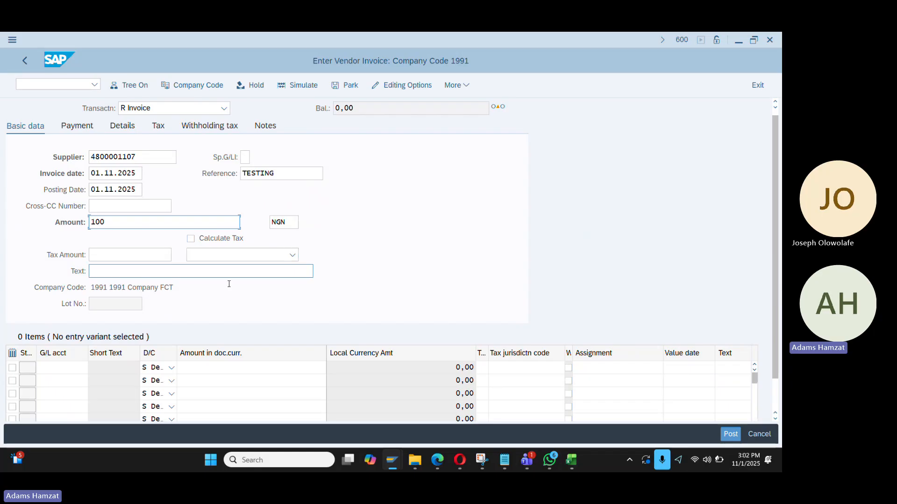
pyautogui.click(213, 256)
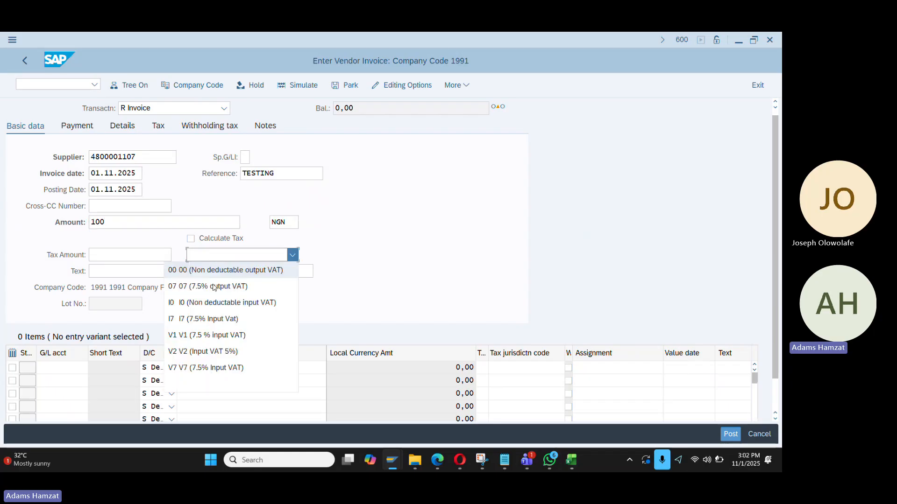
pyautogui.click(209, 368)
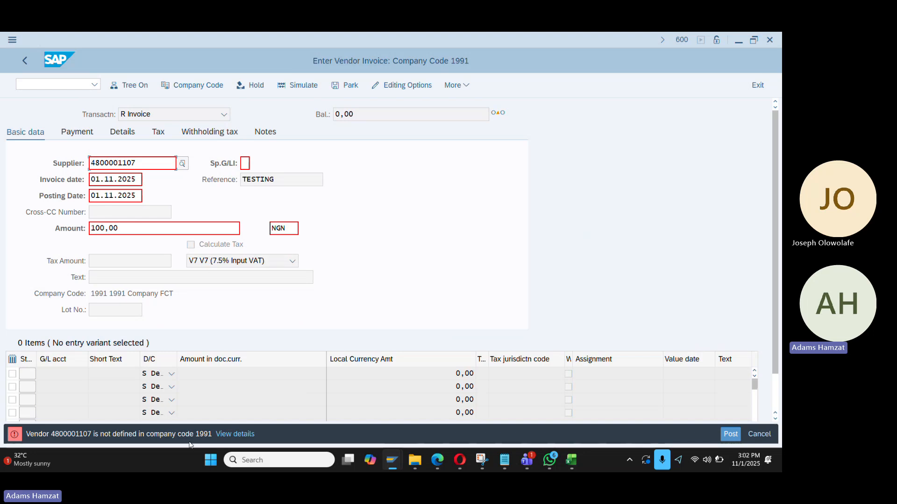
pyautogui.moveTo(138, 163); pyautogui.dragTo(59, 166)
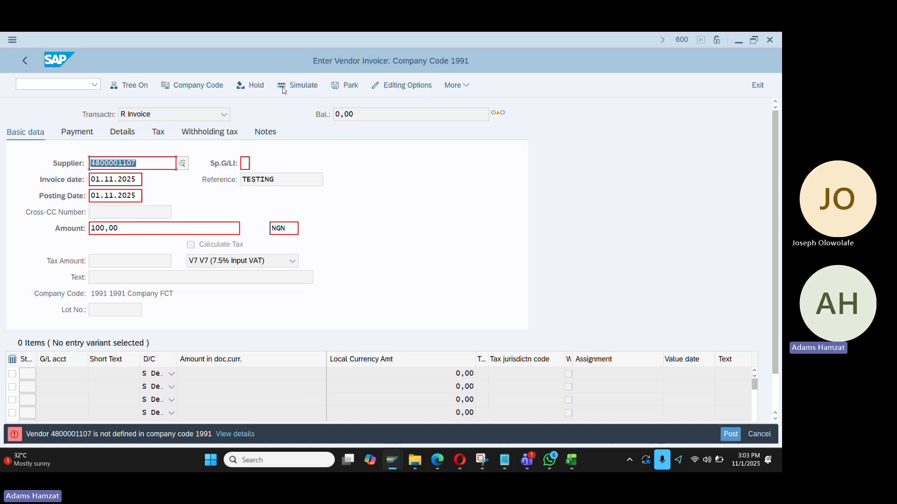
pyautogui.click(195, 86)
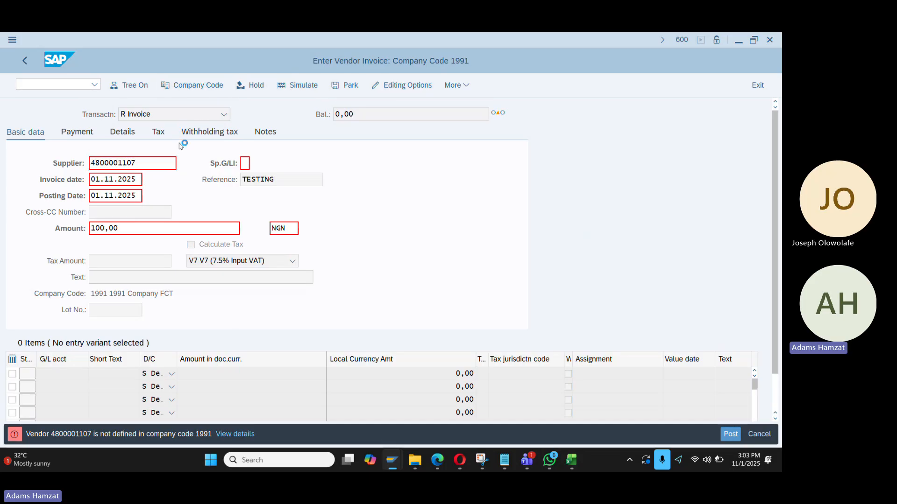
# Switch the invoice to company code DA01 and reselect the supplier
pyautogui.press('Delete')
pyautogui.press('Delete')
pyautogui.press('Delete')
pyautogui.press('Delete')
pyautogui.write('da01')
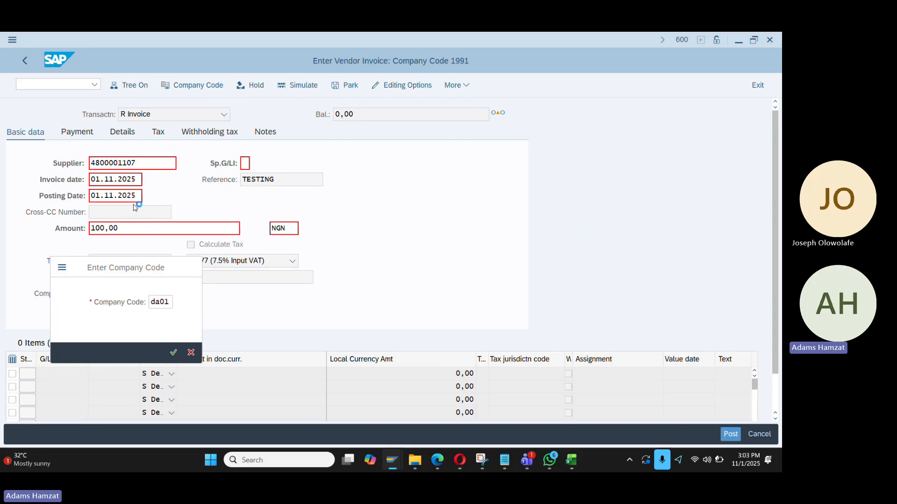
pyautogui.press('Return')
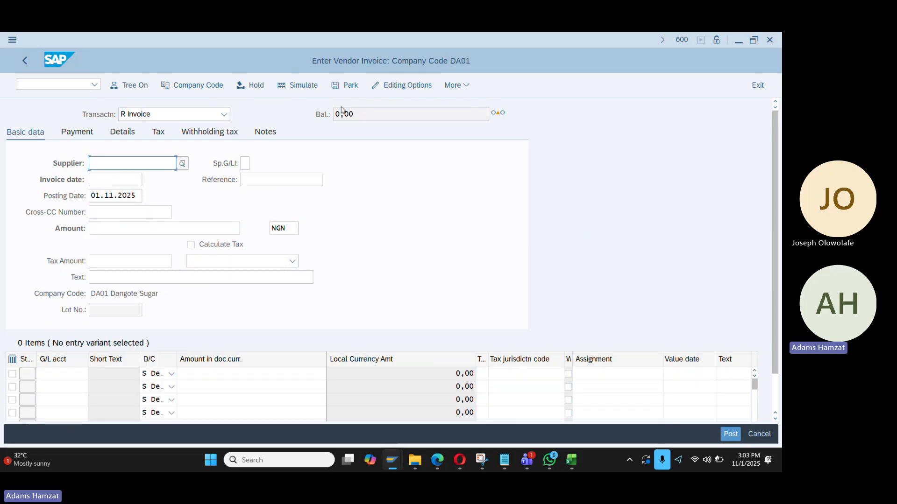
pyautogui.click(107, 161)
pyautogui.press('Down')
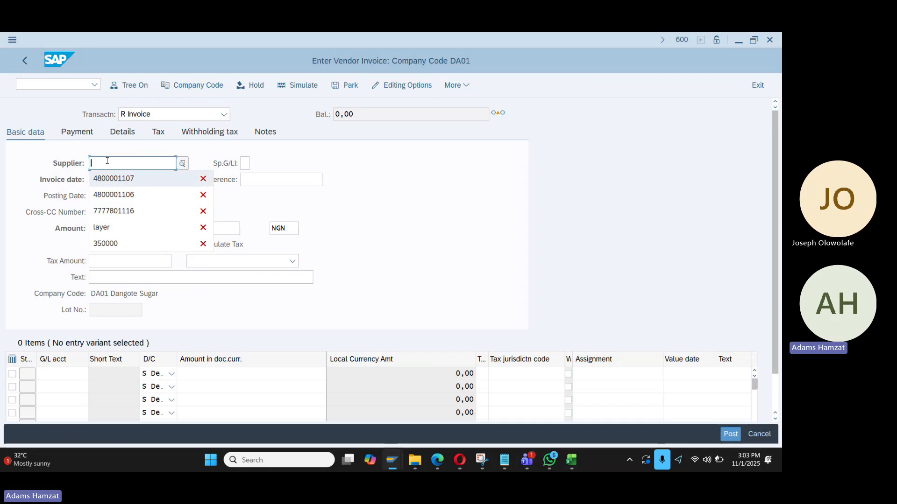
pyautogui.press('Return')
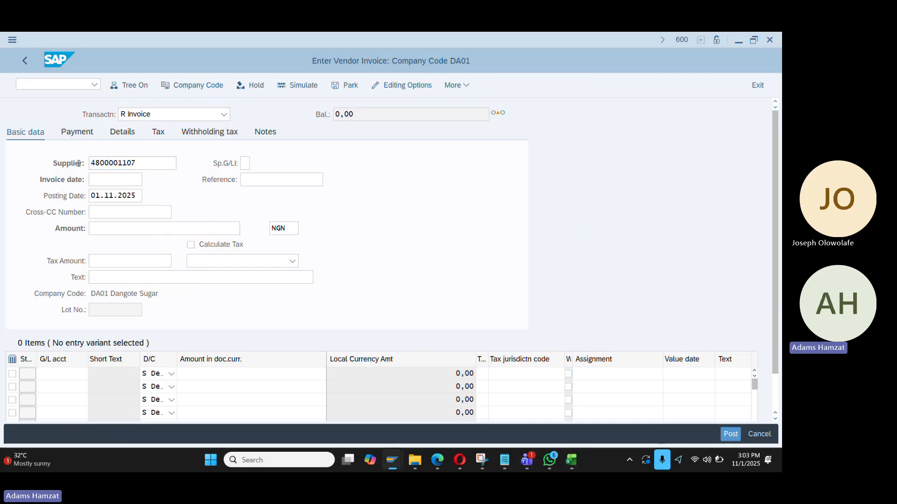
# Fill date 01.11.2025, reference TESTING, amount 100, text Testing and tax code V7
pyautogui.click(108, 178)
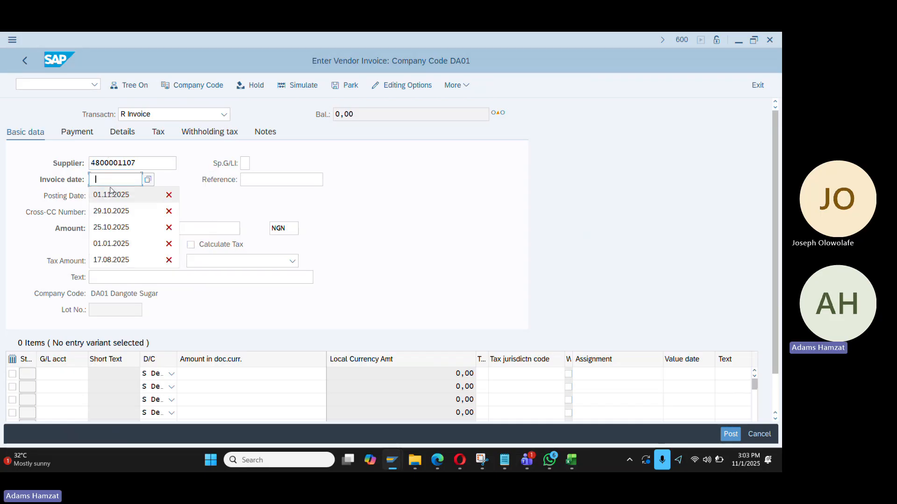
pyautogui.click(112, 194)
pyautogui.click(254, 181)
pyautogui.click(256, 195)
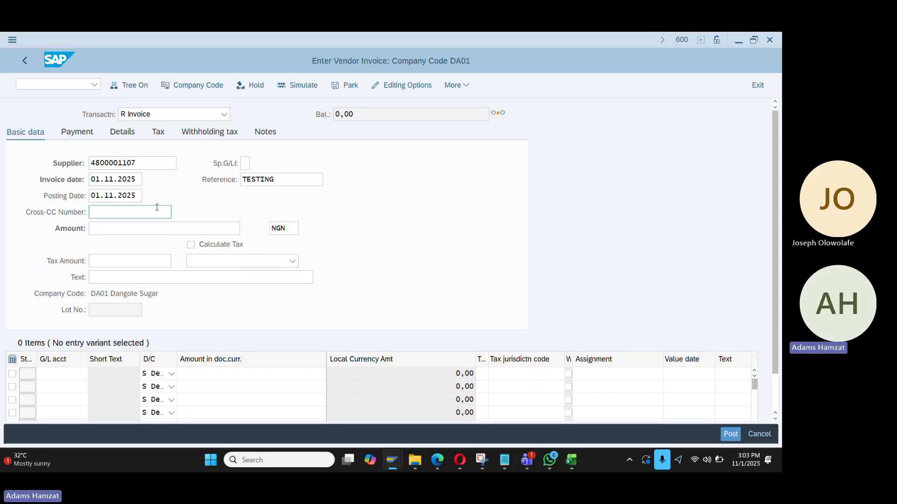
pyautogui.click(145, 228)
pyautogui.write('100')
pyautogui.click(150, 278)
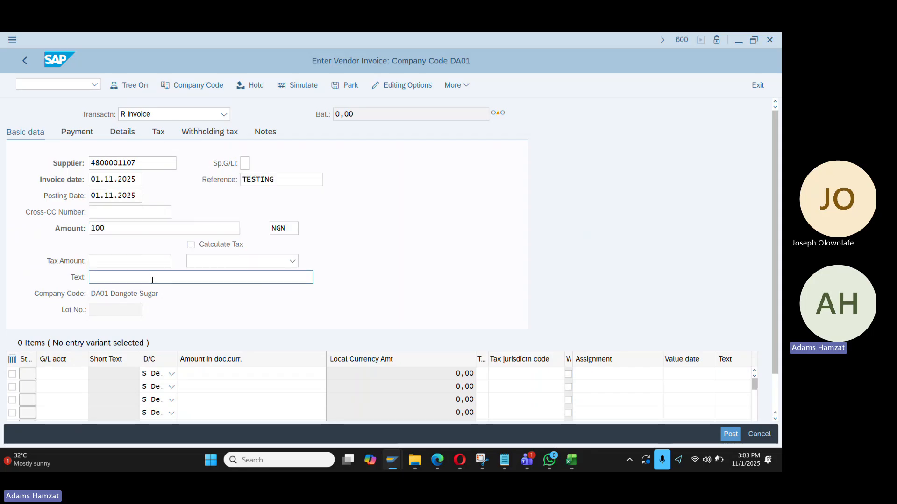
pyautogui.click(121, 291)
pyautogui.click(212, 267)
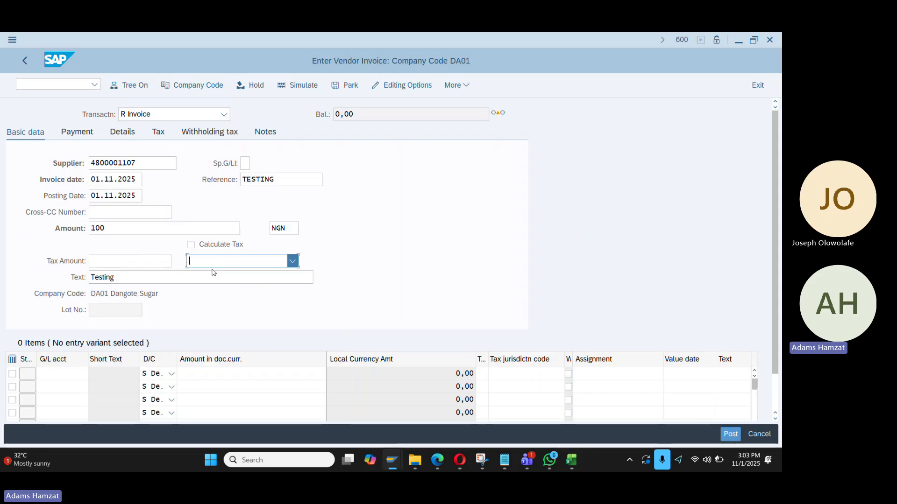
pyautogui.click(197, 372)
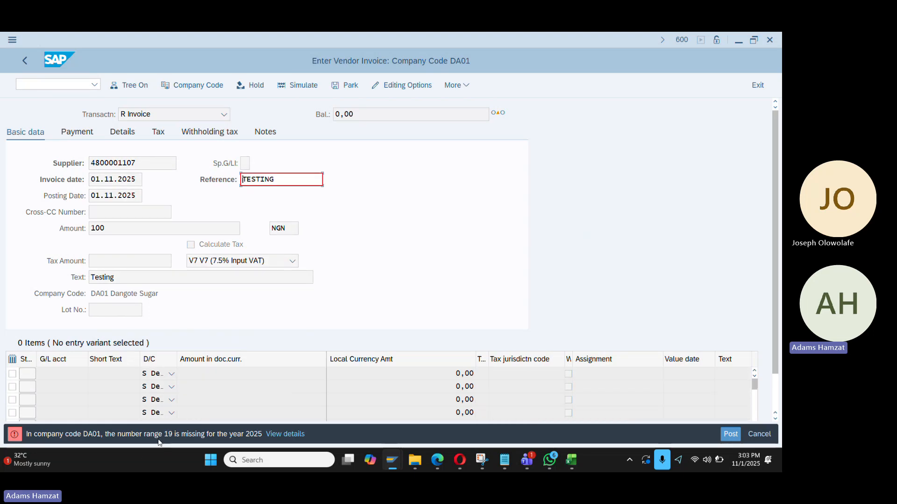
# Try to open DA01's accounting document number range intervals for editing
pyautogui.click(84, 87)
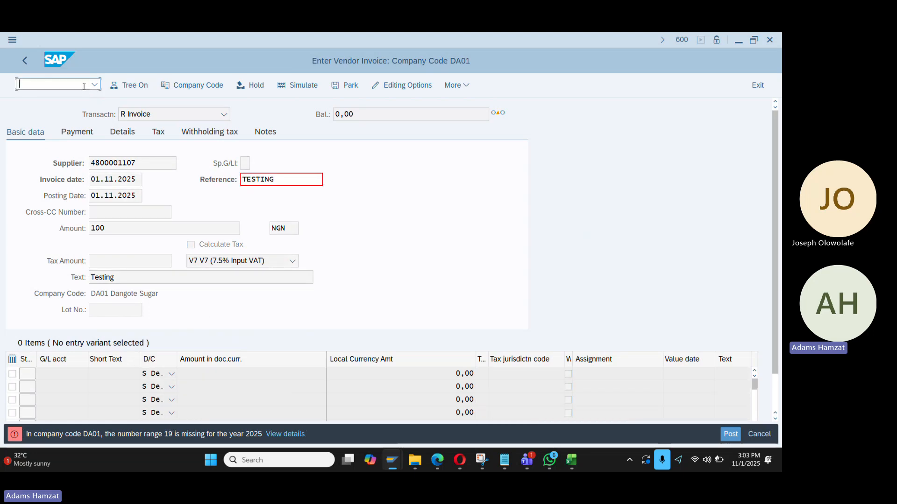
pyautogui.write('/nfbn1')
pyautogui.press('Return')
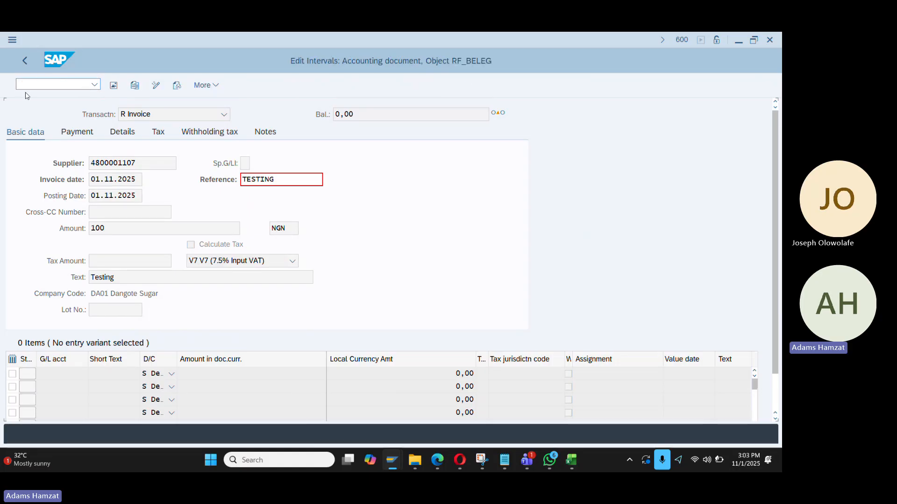
pyautogui.write('da01')
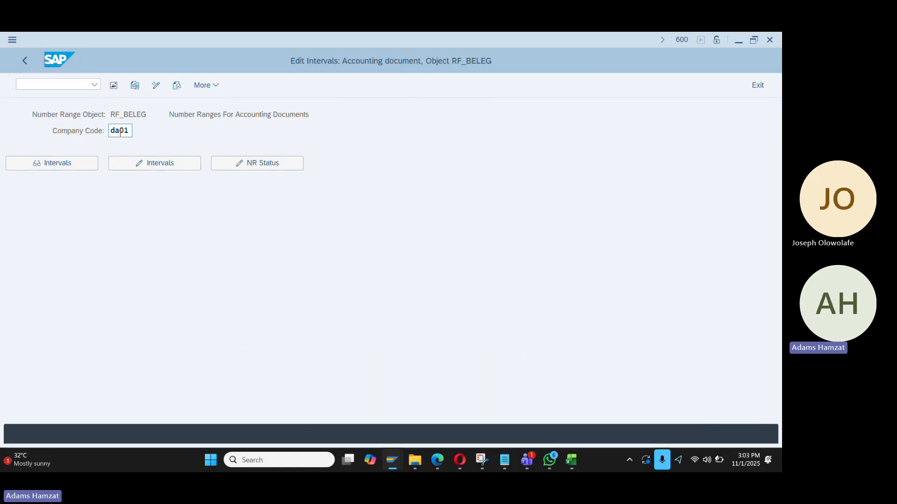
pyautogui.click(142, 166)
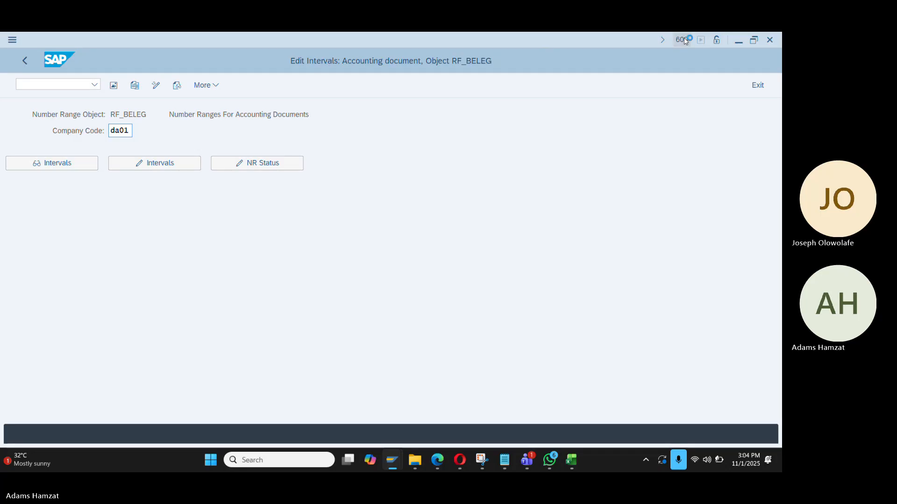
pyautogui.click(167, 160)
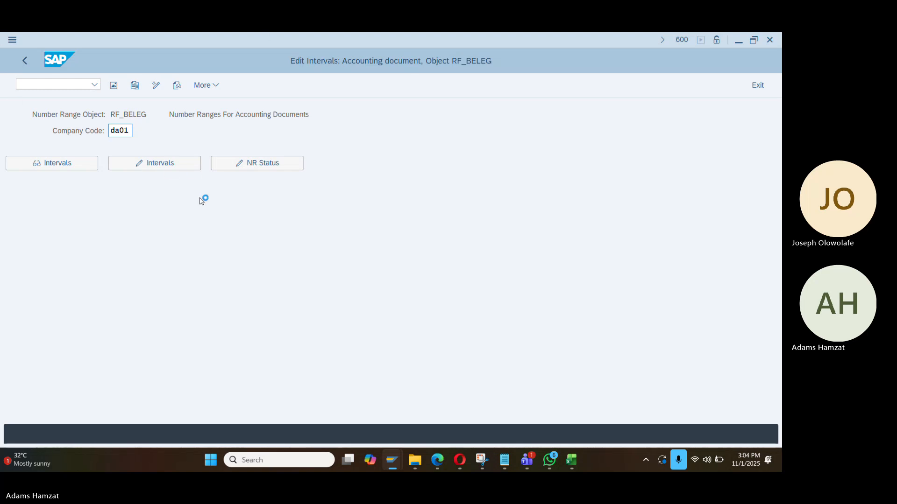
# Start Create Asset (/nAS01) in the business partner window
pyautogui.hotkey('alt', 'Tab')
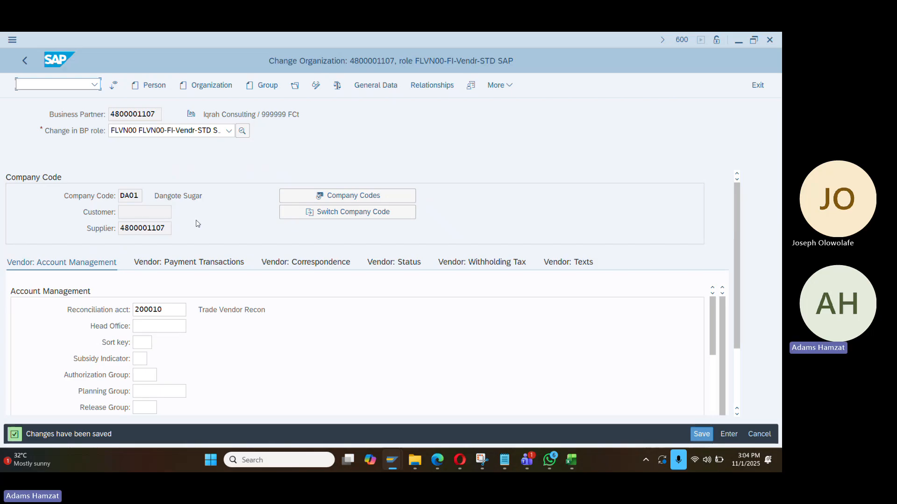
pyautogui.click(56, 82)
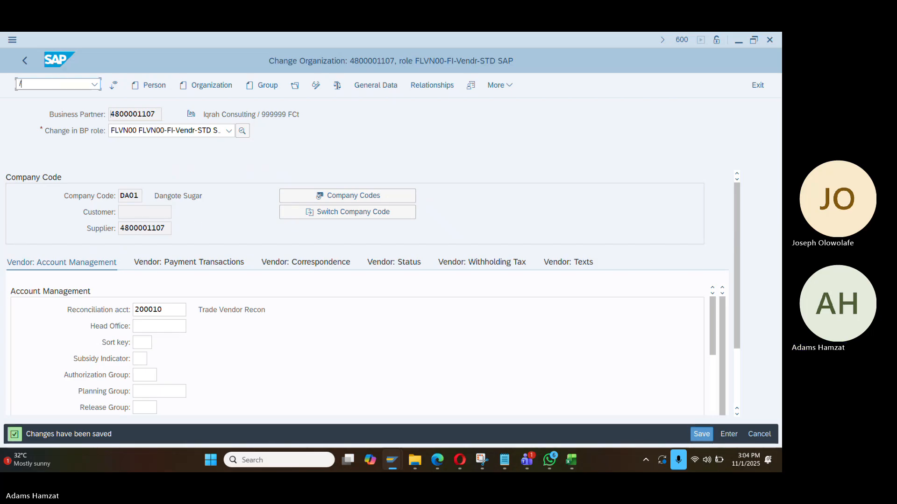
pyautogui.write('/nAS01')
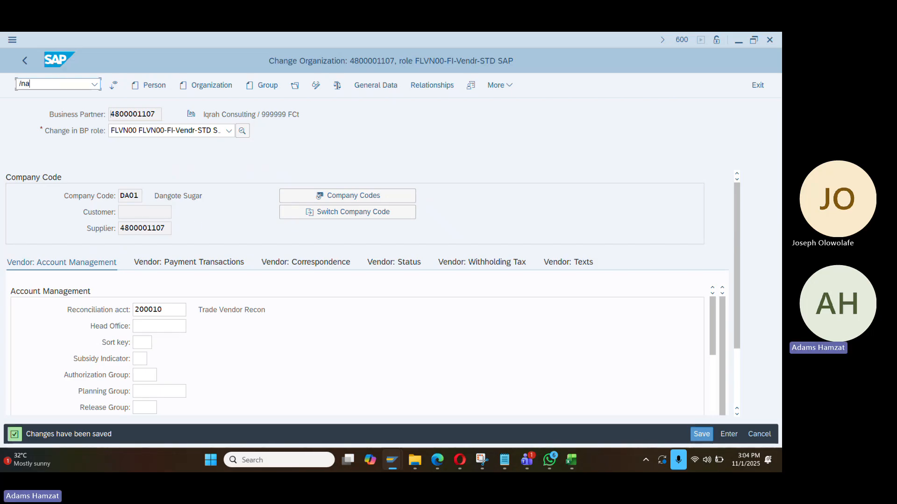
pyautogui.press('Return')
pyautogui.hotkey('alt', 'Tab')
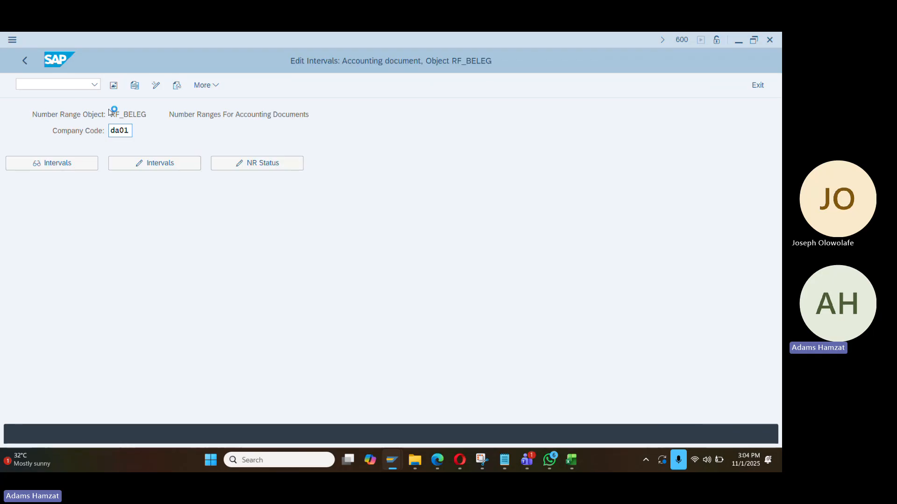
pyautogui.hotkey('alt', 'Tab')
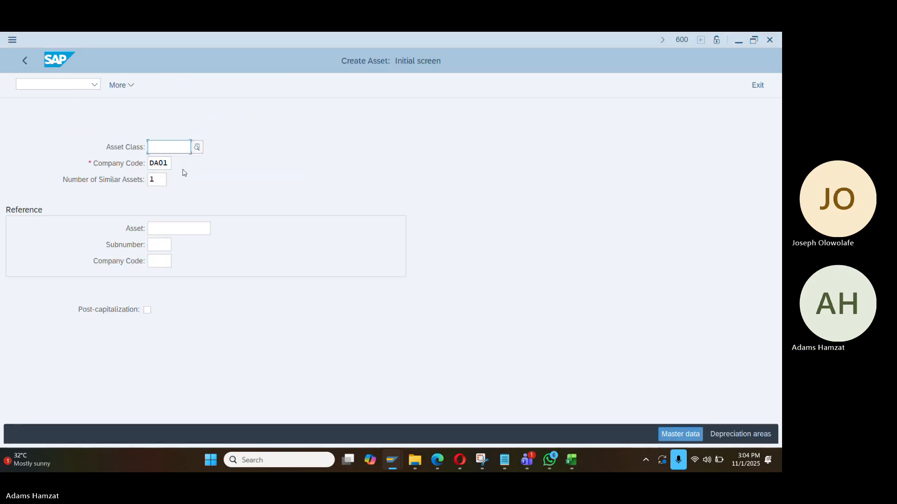
pyautogui.hotkey('alt', 'Tab')
pyautogui.hotkey('alt', 'Tab')
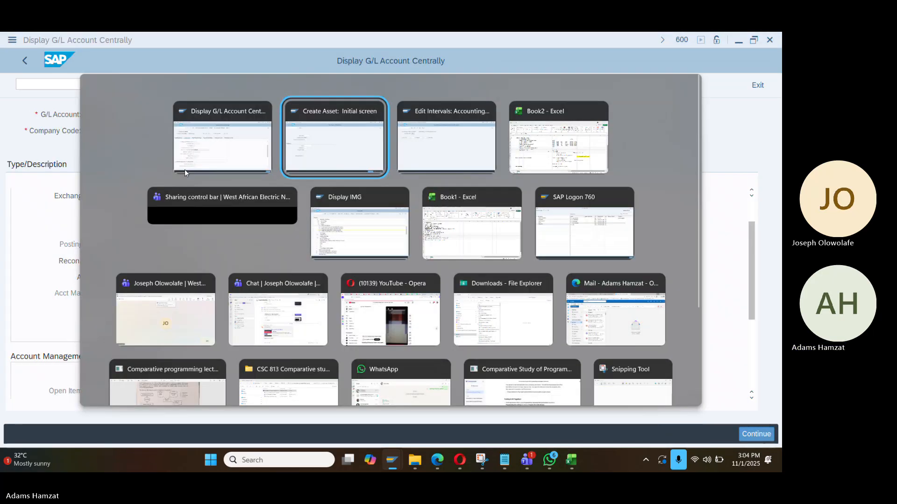
pyautogui.hotkey('alt', 'Tab')
pyautogui.hotkey('alt', 'Tab')
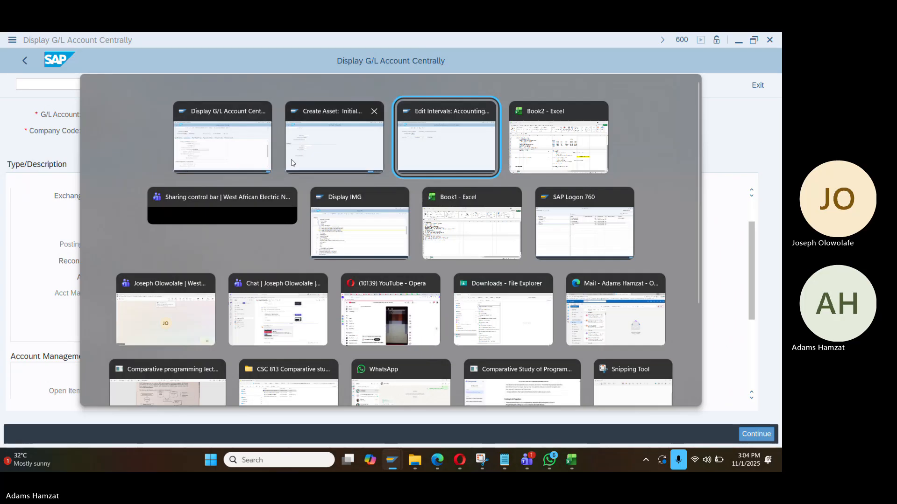
pyautogui.click(434, 155)
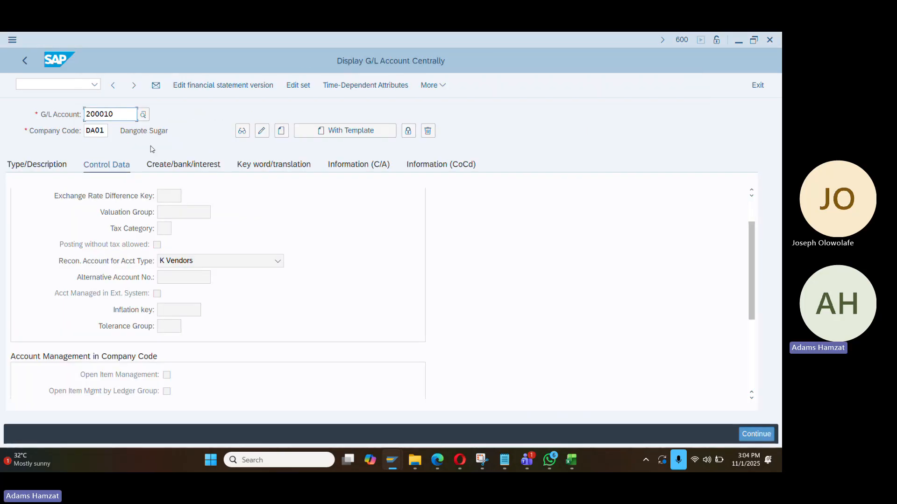
# Open DA01's accounting document number range intervals in FBN1
pyautogui.click(70, 85)
pyautogui.write('/n')
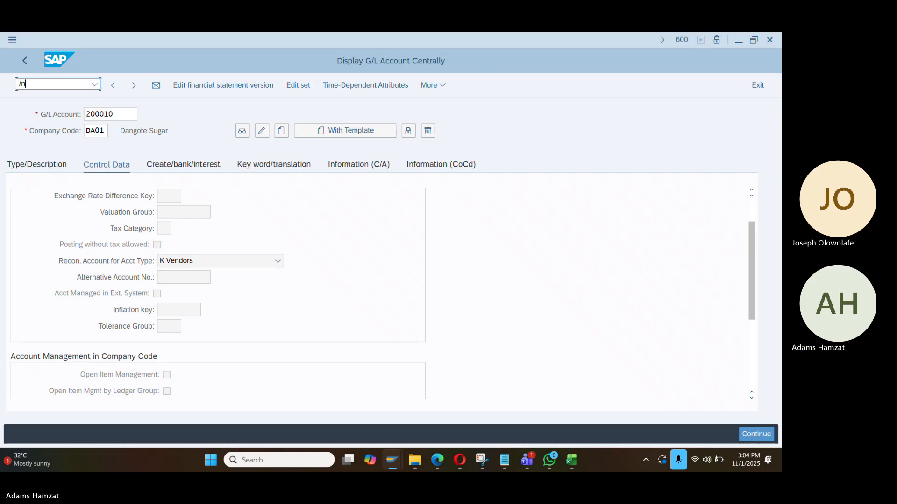
pyautogui.write('fbn1')
pyautogui.press('Return')
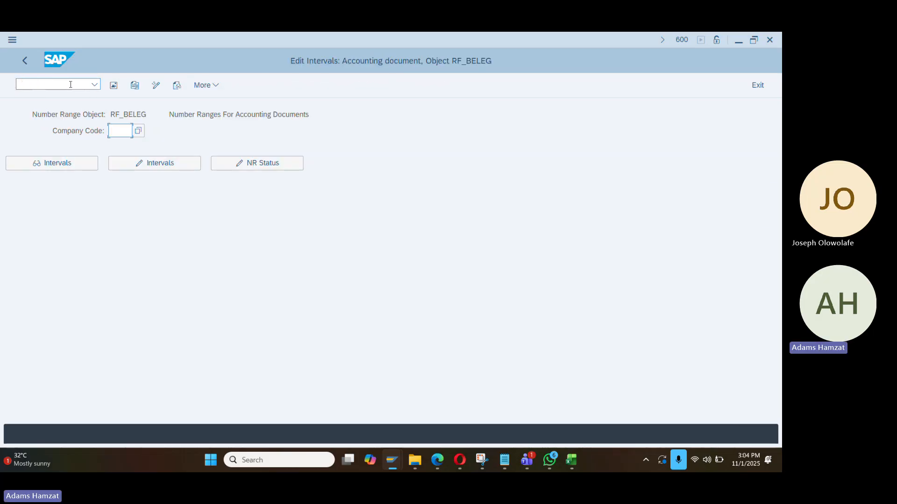
pyautogui.write('da01')
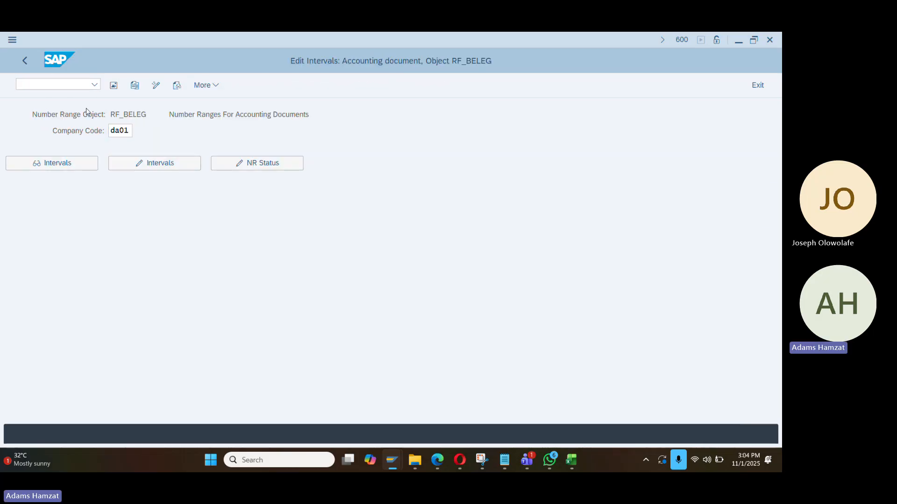
pyautogui.press('Return')
pyautogui.click(174, 168)
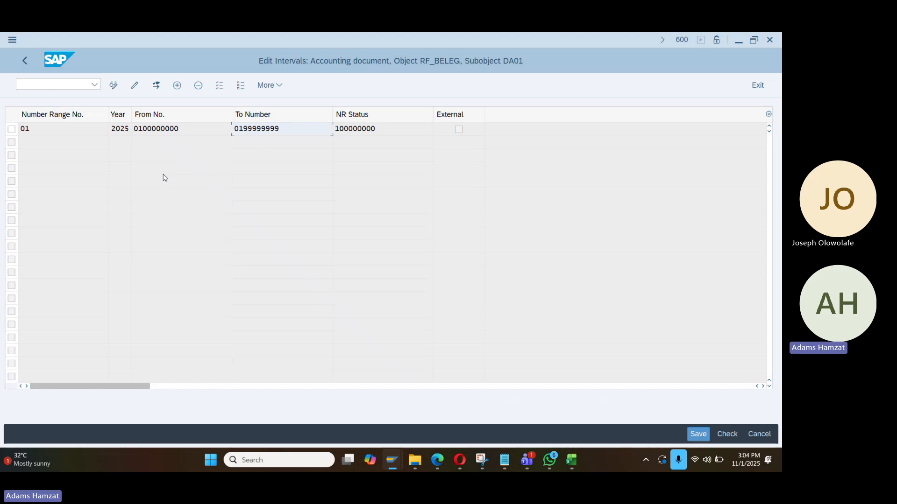
pyautogui.click(177, 86)
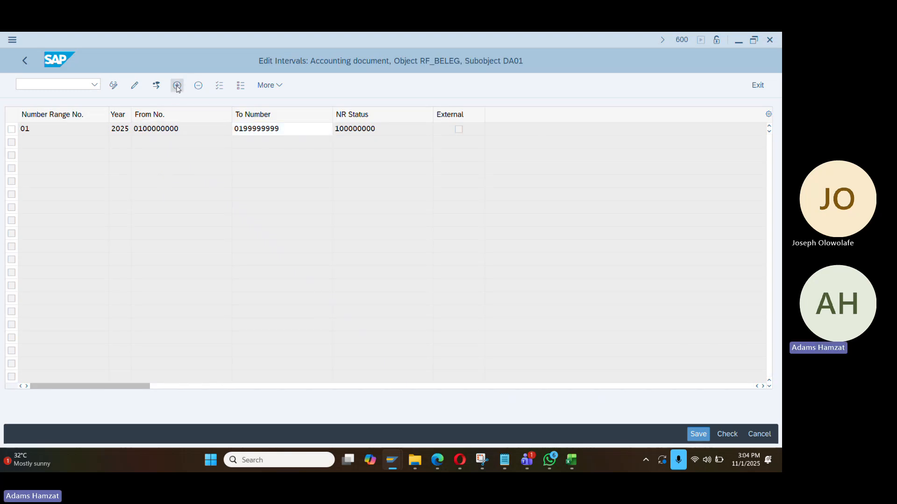
pyautogui.write('19')
pyautogui.press('Tab')
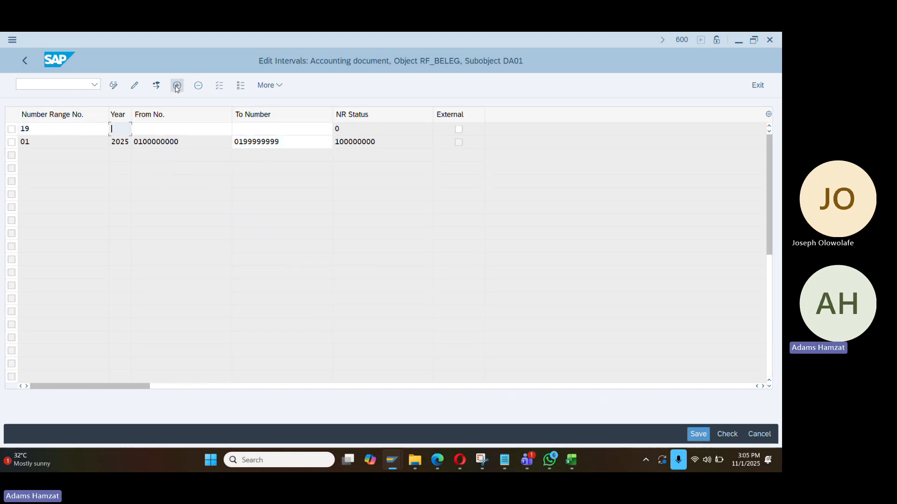
pyautogui.write('2025')
pyautogui.press('Tab')
pyautogui.write('19')
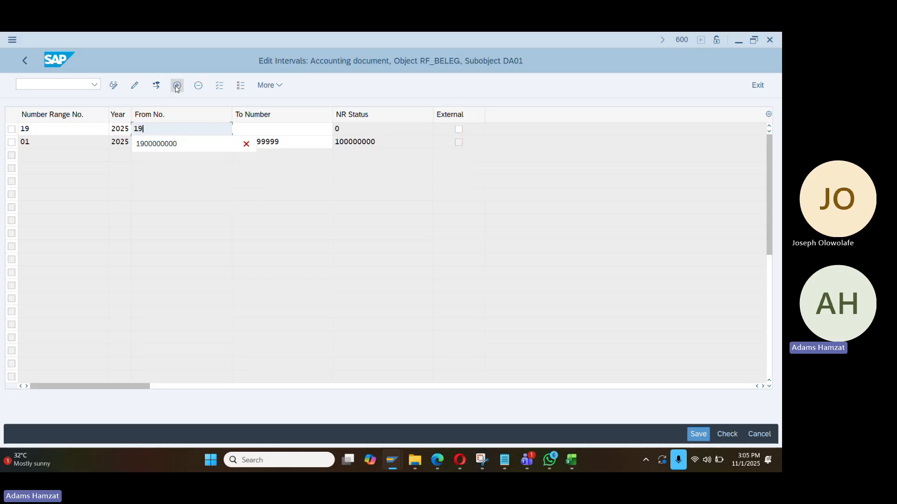
pyautogui.press('Down')
pyautogui.press('Tab')
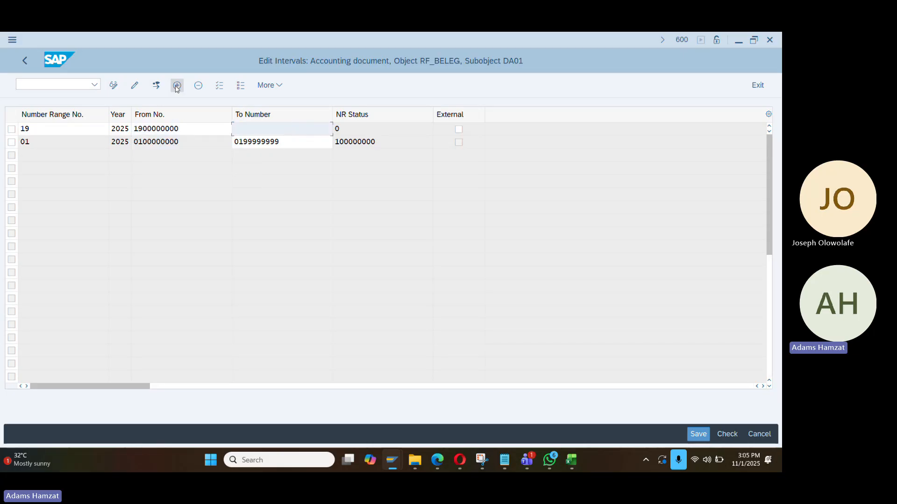
pyautogui.write('19')
pyautogui.press('Down')
pyautogui.press('Return')
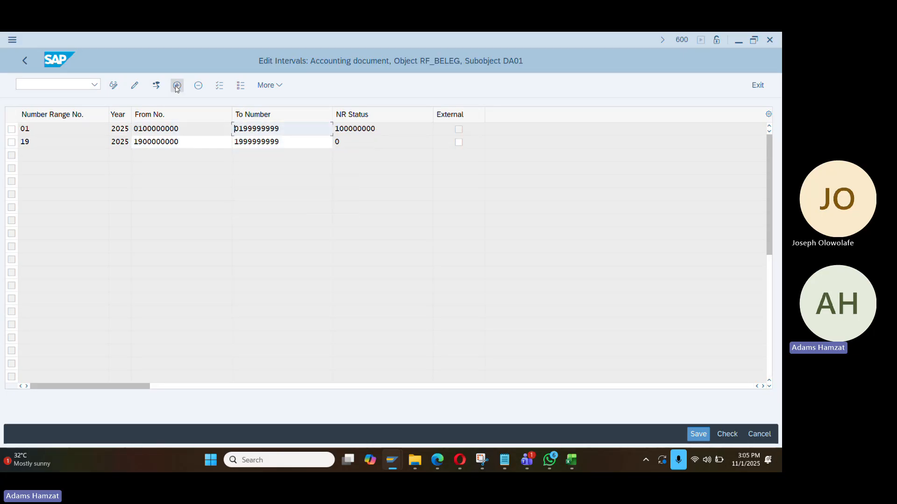
# Save the new interval 19 and leave the interval table
pyautogui.click(177, 86)
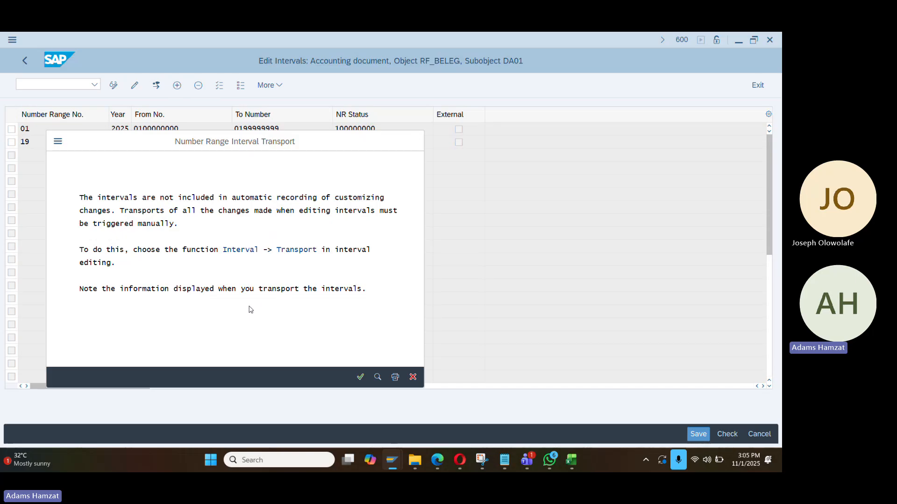
pyautogui.press('Return')
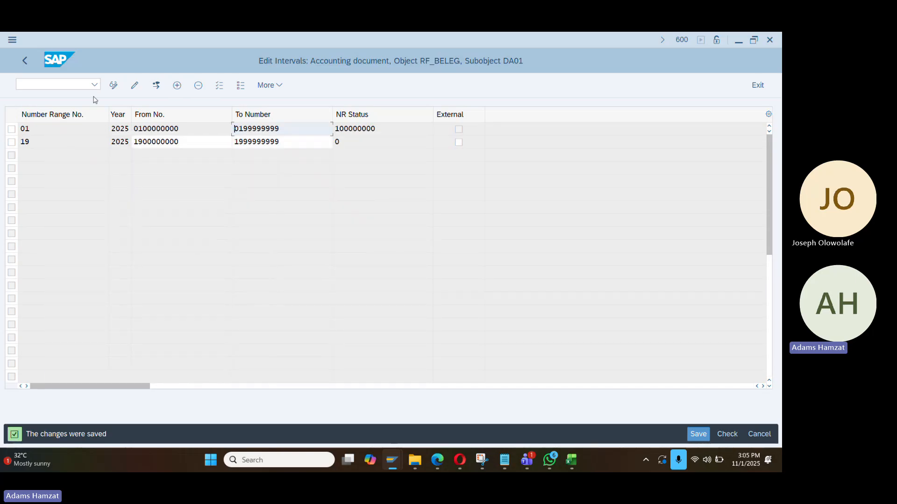
pyautogui.press('F3')
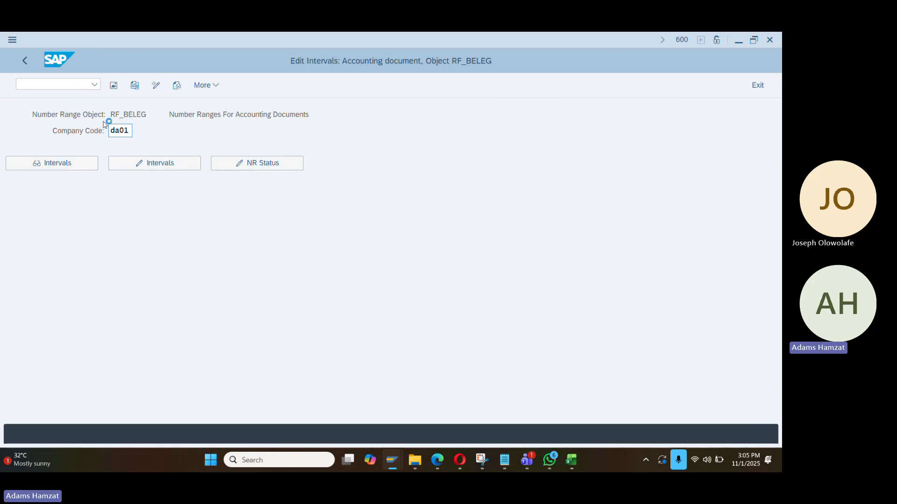
pyautogui.hotkey('alt', 'Tab')
# Start FB60 and pick the previously used supplier
pyautogui.click(86, 85)
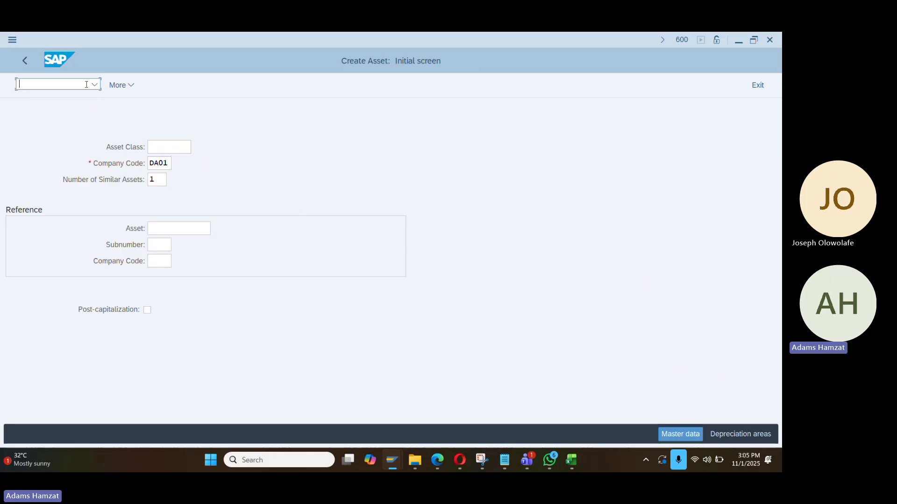
pyautogui.write('/nfb60')
pyautogui.press('Return')
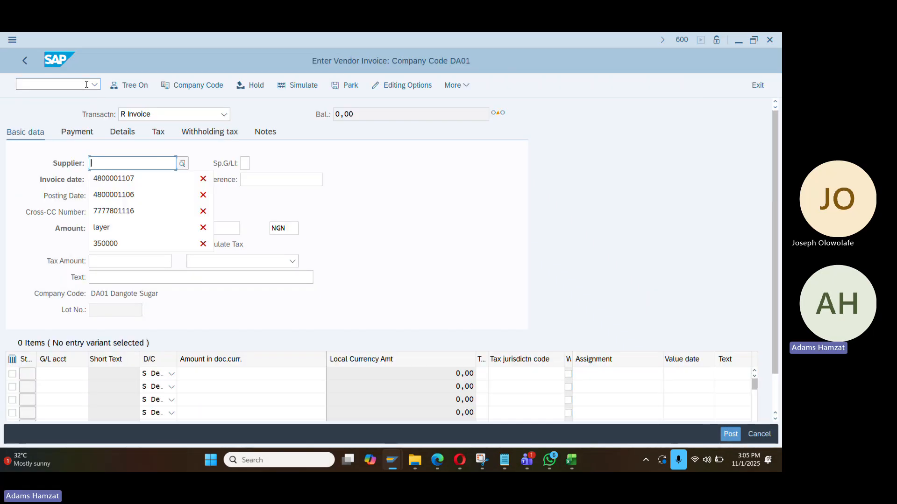
pyautogui.press('Down')
pyautogui.press('Return')
pyautogui.press('Tab')
# Fill invoice date 01.11.2025, reference TESTING and amount 100 from input history
pyautogui.press('Down')
pyautogui.press('Return')
pyautogui.press('Tab')
pyautogui.press('Down')
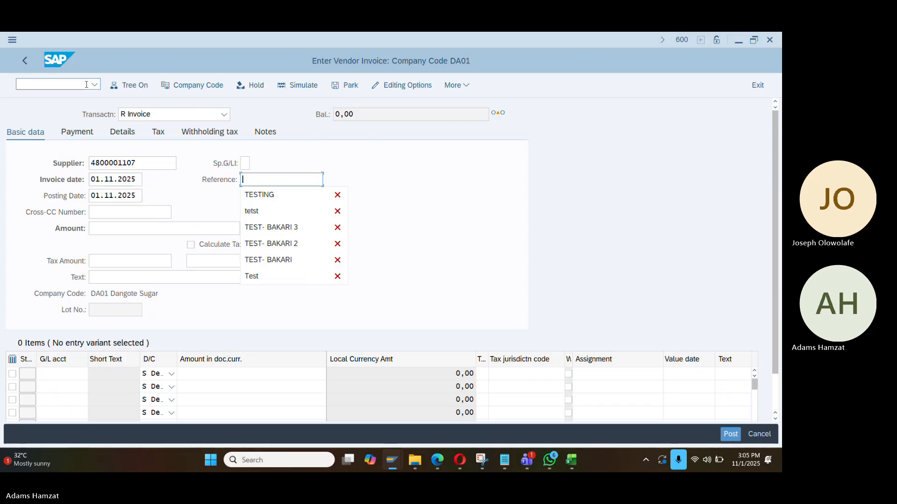
pyautogui.press('Down')
pyautogui.press('Return')
pyautogui.press('Tab')
pyautogui.press('Tab')
pyautogui.press('Tab')
pyautogui.press('Down')
pyautogui.press('Down')
pyautogui.press('Return')
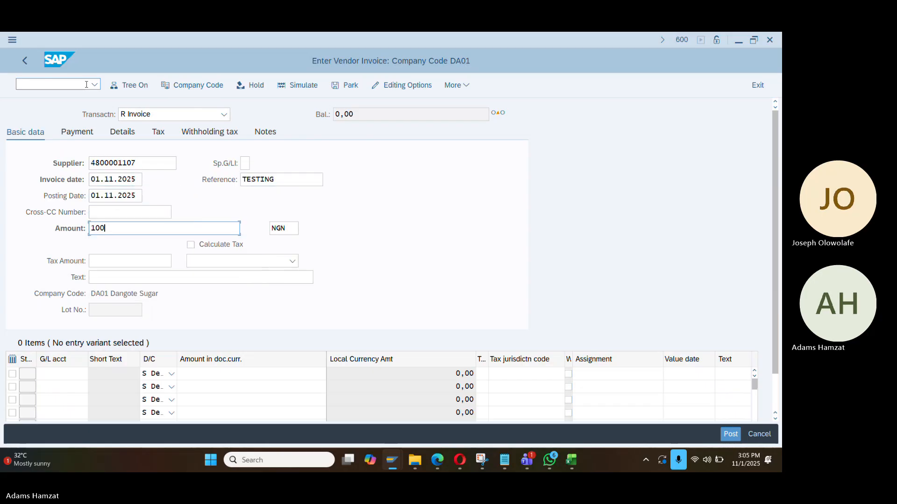
pyautogui.press('Tab')
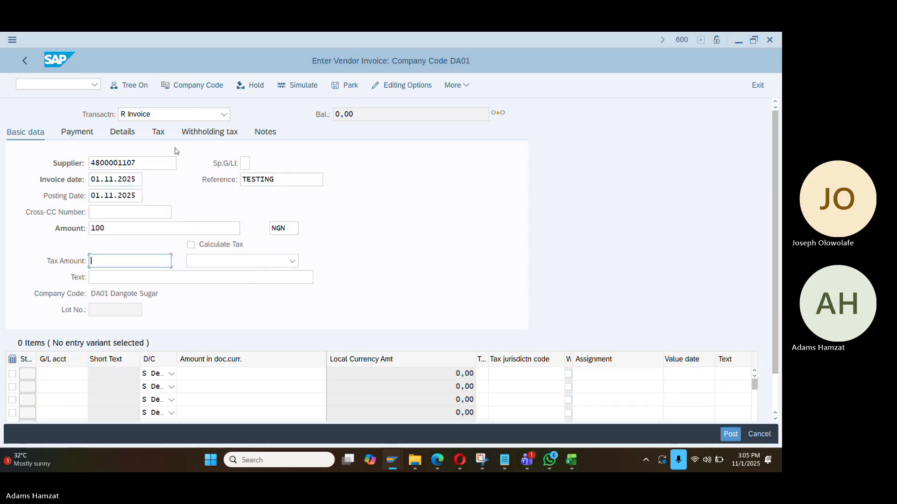
# Add a G/L 650010 line item of 100, then simulate and post the invoice
pyautogui.click(60, 376)
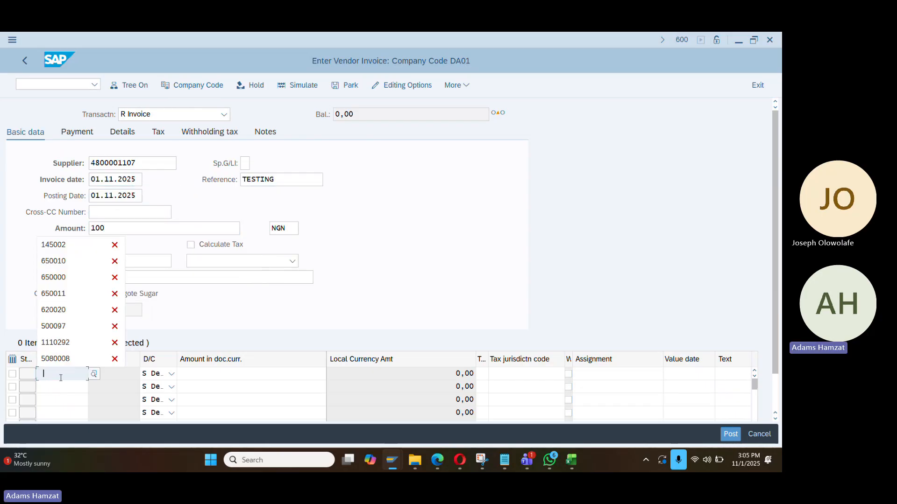
pyautogui.click(80, 262)
pyautogui.click(229, 373)
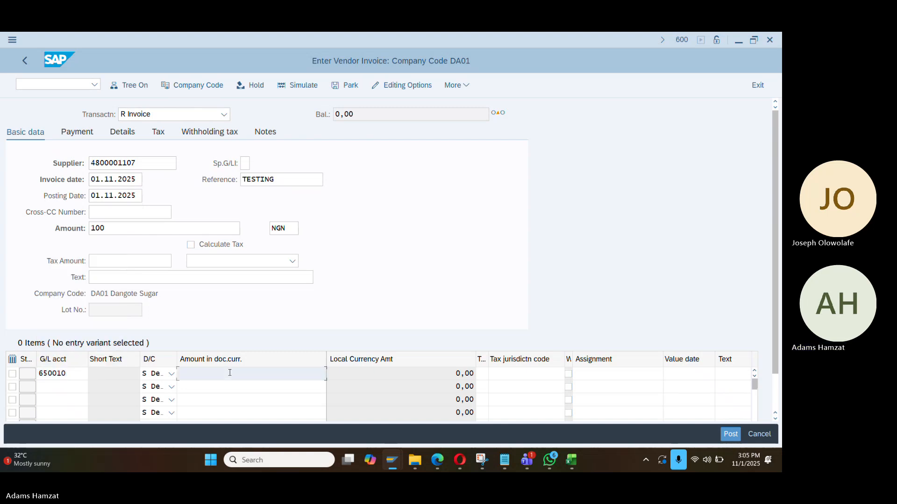
pyautogui.write('100')
pyautogui.press('Return')
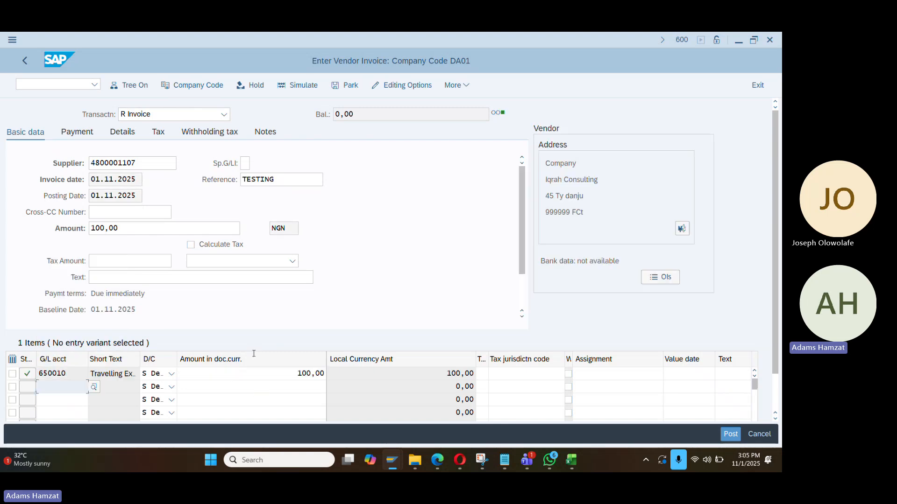
pyautogui.click(299, 85)
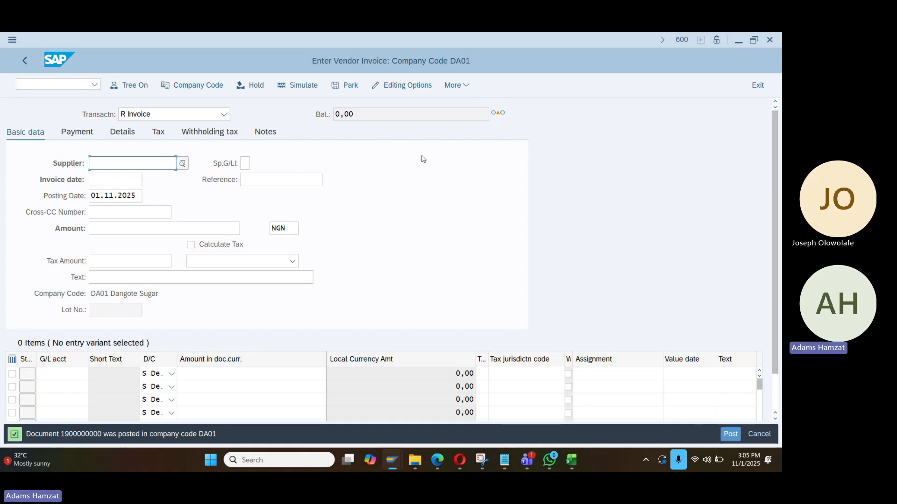
# Return to the Create Asset initial screen with /nas01
pyautogui.click(33, 86)
pyautogui.write('/nas0')
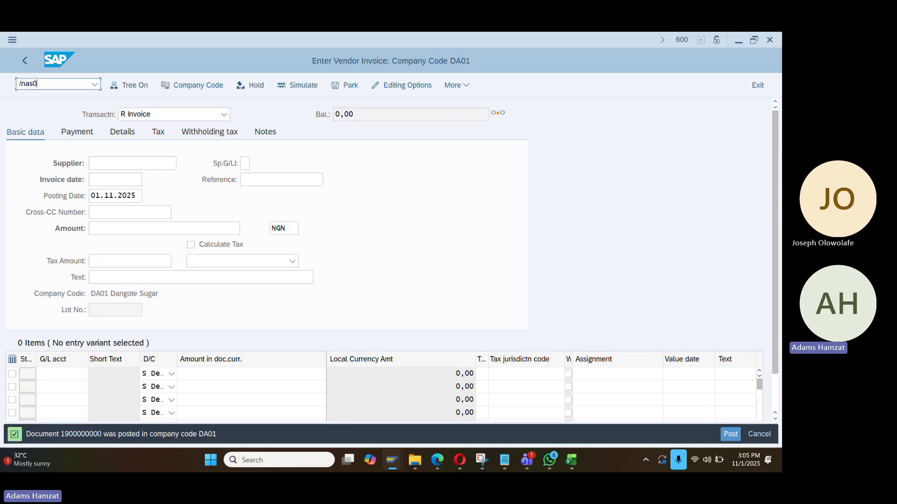
pyautogui.write('1')
pyautogui.press('Return')
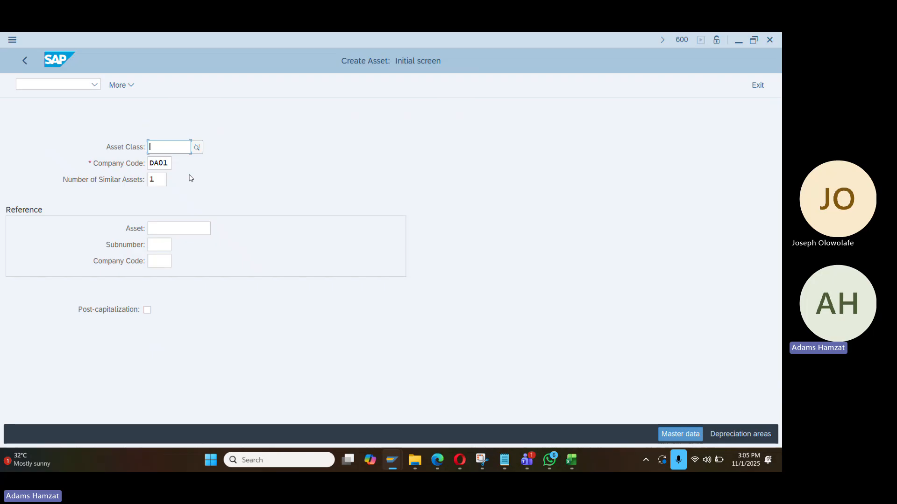
# Look up and choose asset class 140000 for the DA01 asset, then proceed
pyautogui.click(197, 148)
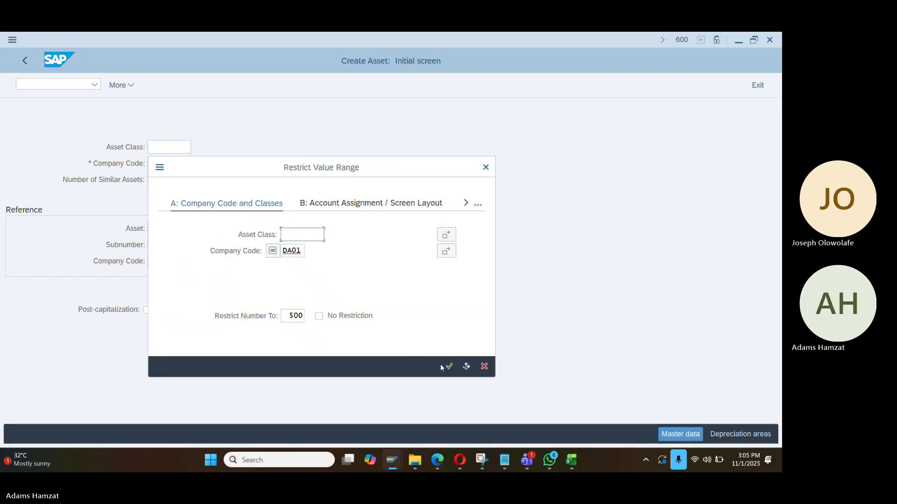
pyautogui.click(447, 367)
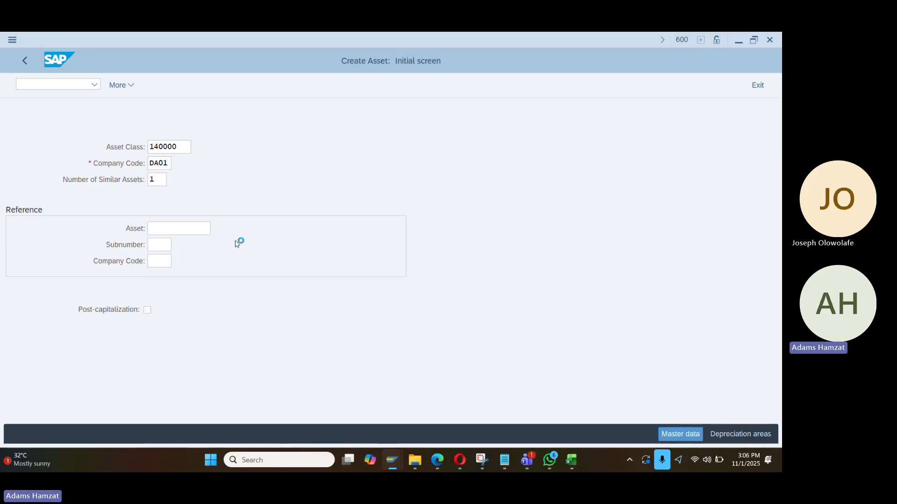
pyautogui.press('Return')
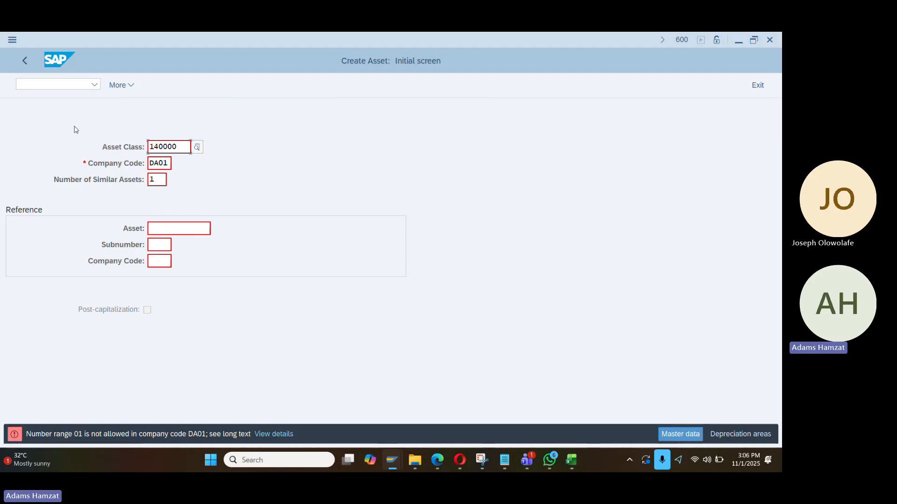
pyautogui.click(51, 84)
# Open DA01's asset number range intervals for editing in AS08
pyautogui.write('/nas0')
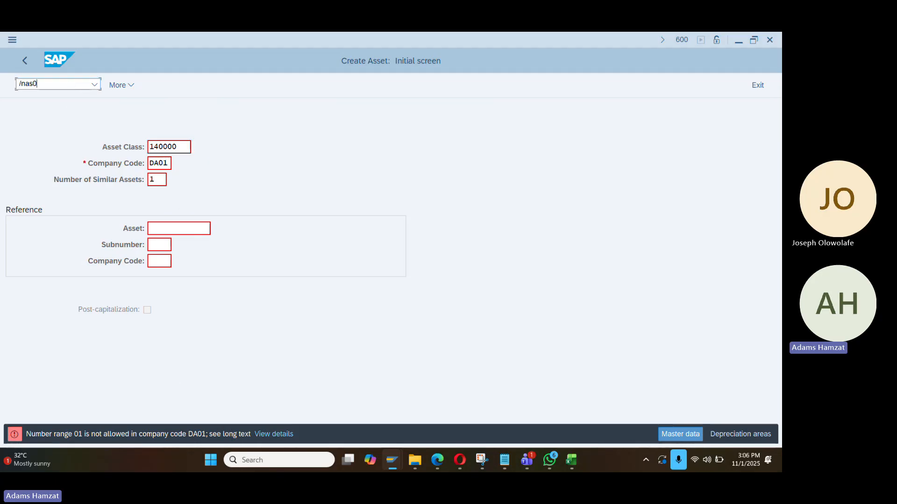
pyautogui.write('8')
pyautogui.press('Return')
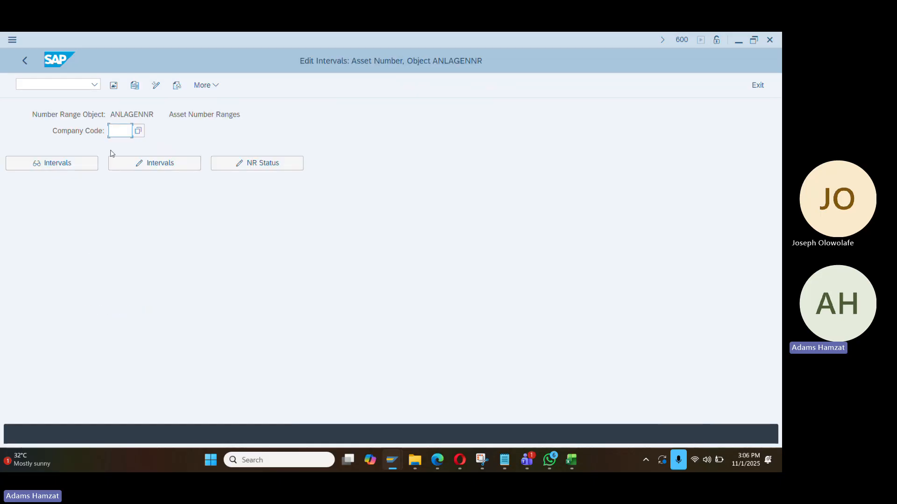
pyautogui.write('a')
pyautogui.press('BackSpace')
pyautogui.write('da01')
pyautogui.click(113, 161)
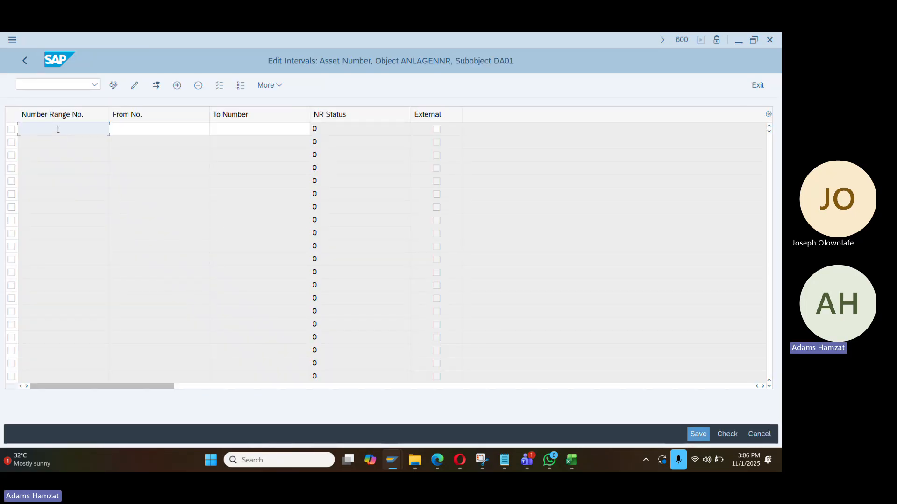
pyautogui.write('01')
pyautogui.press('Tab')
pyautogui.write('2')
pyautogui.press('BackSpace')
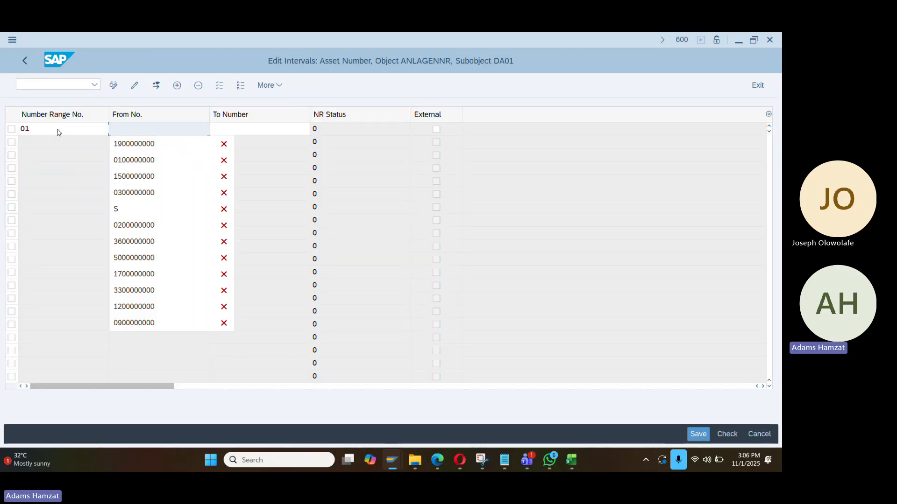
pyautogui.press('Down')
pyautogui.press('Down')
pyautogui.press('Return')
pyautogui.press('Tab')
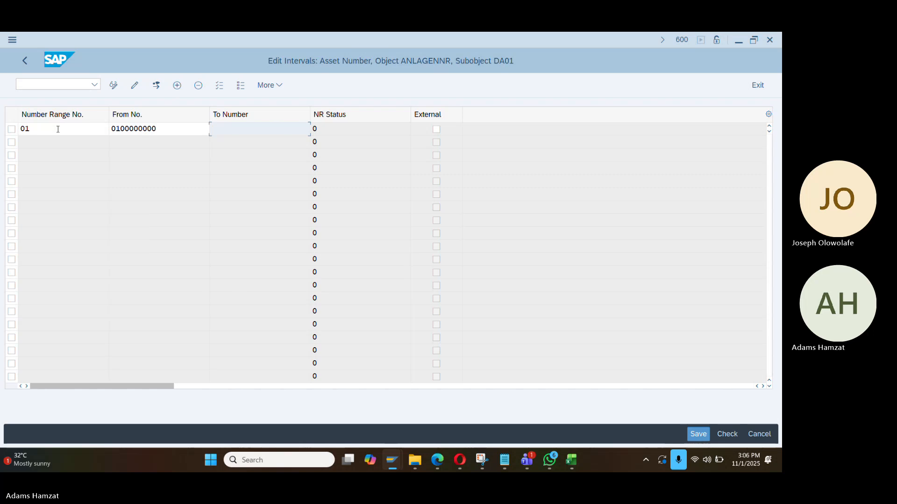
pyautogui.press('Down')
pyautogui.press('Return')
pyautogui.press('Return')
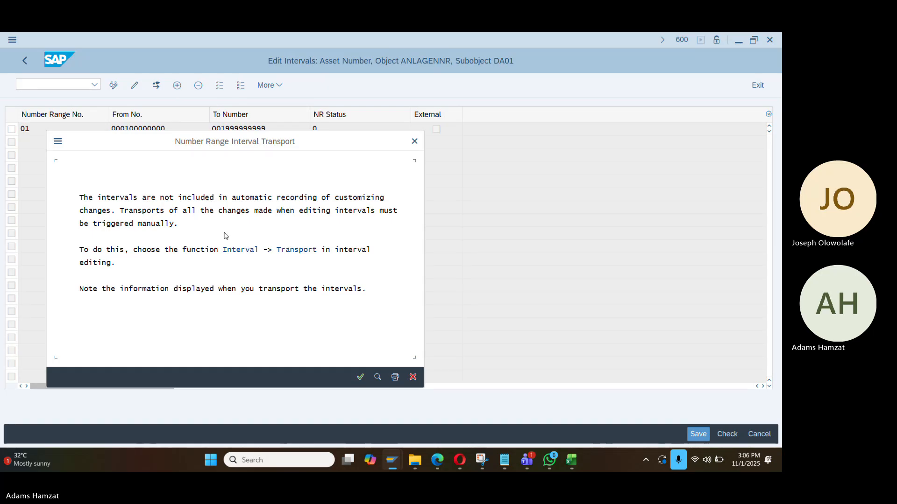
pyautogui.press('Return')
# Recheck the asset number ranges in AS08, then return to Create Asset
pyautogui.hotkey('alt', 'Tab')
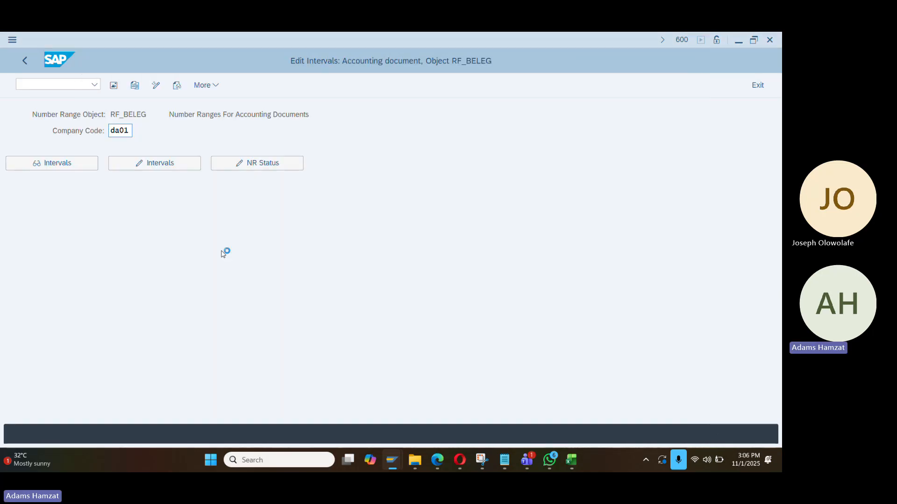
pyautogui.hotkey('alt', 'Tab')
pyautogui.click(66, 83)
pyautogui.write('/')
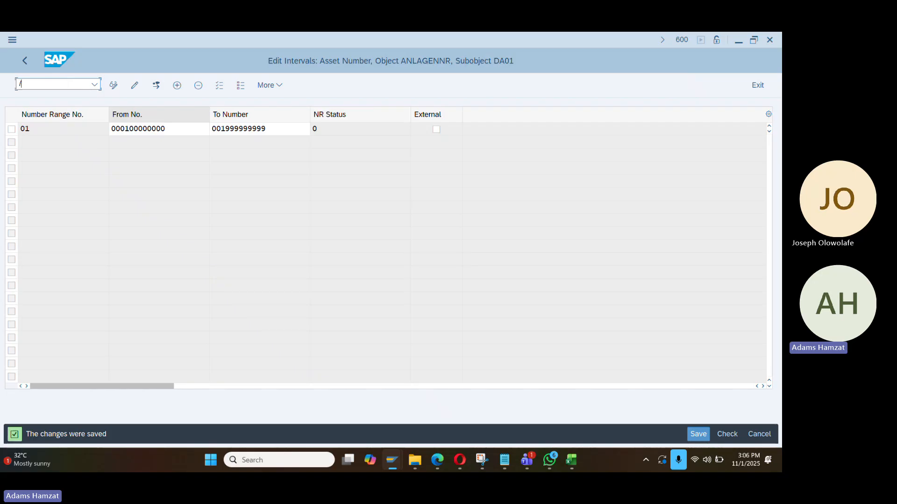
pyautogui.write('nas08')
pyautogui.press('Return')
pyautogui.click(83, 84)
pyautogui.write('/na')
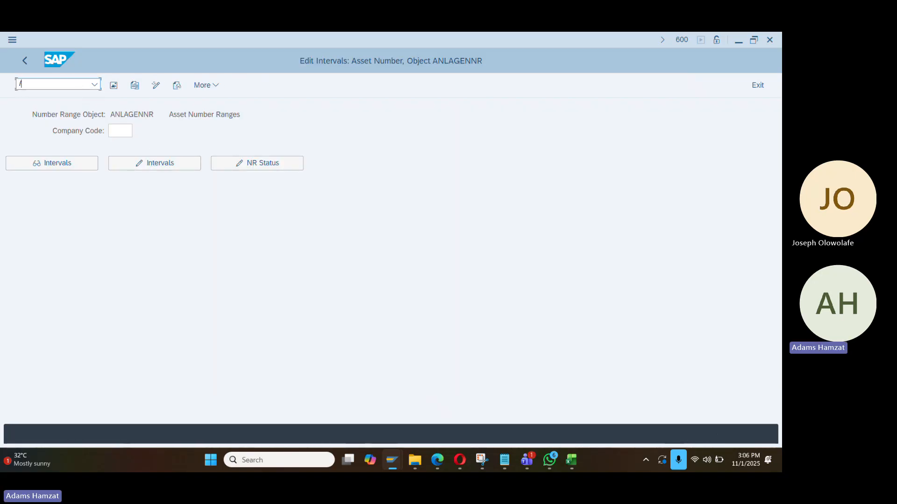
pyautogui.write('s01')
pyautogui.press('Return')
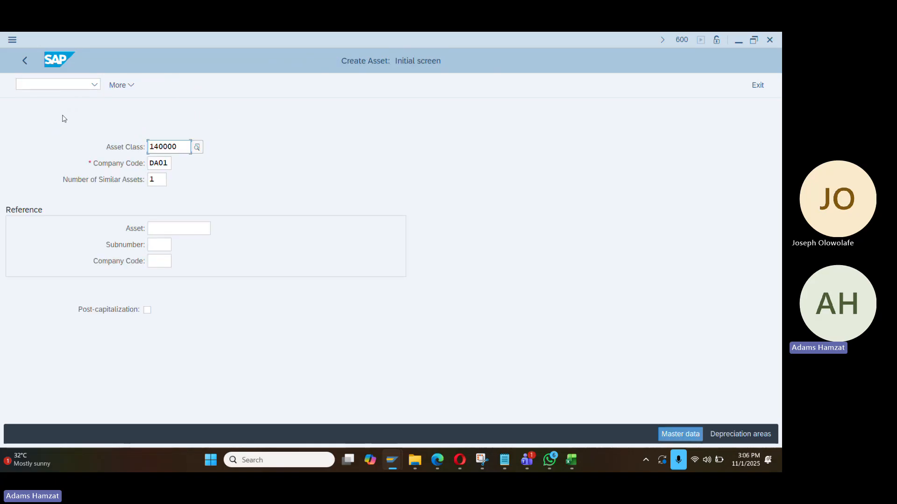
# Continue creating a class 140000 asset and dismiss the fiscal year error
pyautogui.click(158, 164)
pyautogui.press('Return')
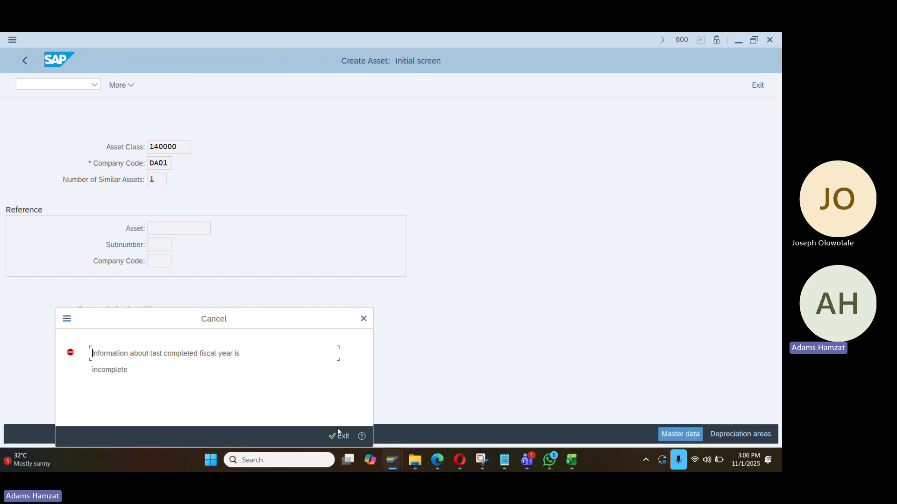
pyautogui.click(363, 319)
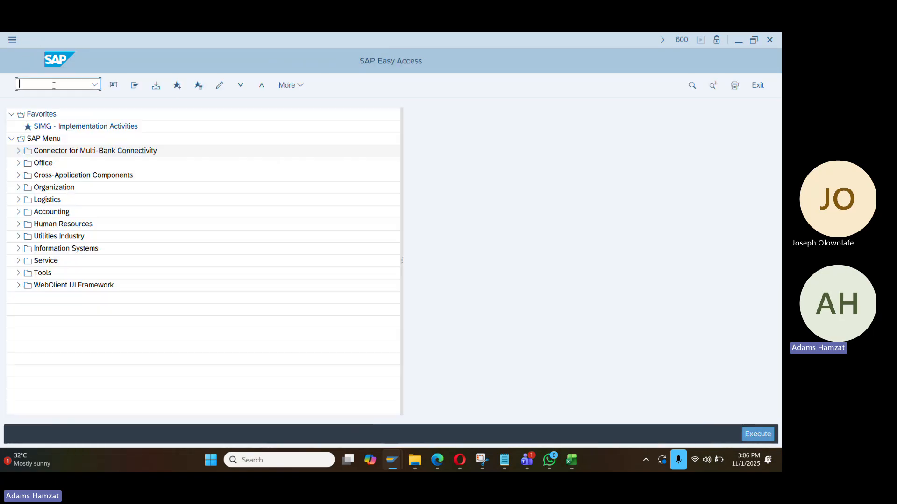
# Open the FAA_CMP company code settings for DA01 ledger 0L
pyautogui.write('faa_cmp')
pyautogui.press('Return')
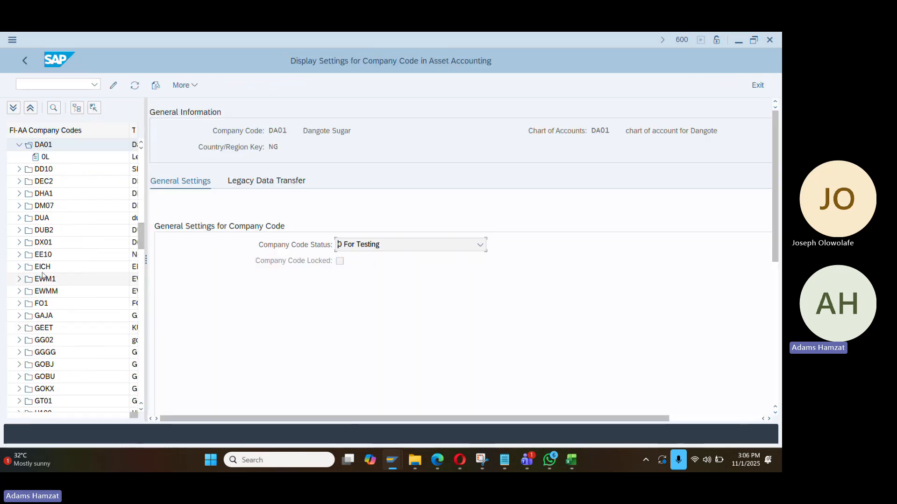
pyautogui.click(41, 158)
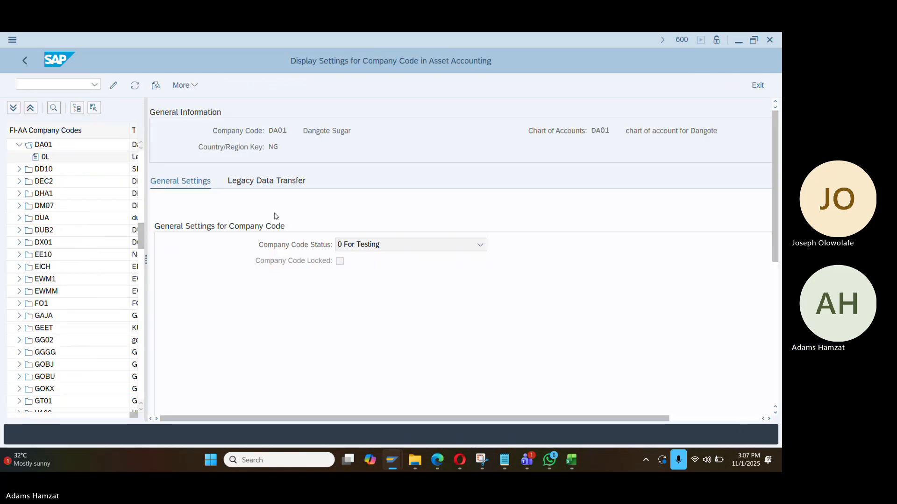
# Set the highest fiscal year to 2025, save, and return to Create Asset with /nAS01
pyautogui.click(113, 85)
pyautogui.click(272, 262)
pyautogui.write('2025')
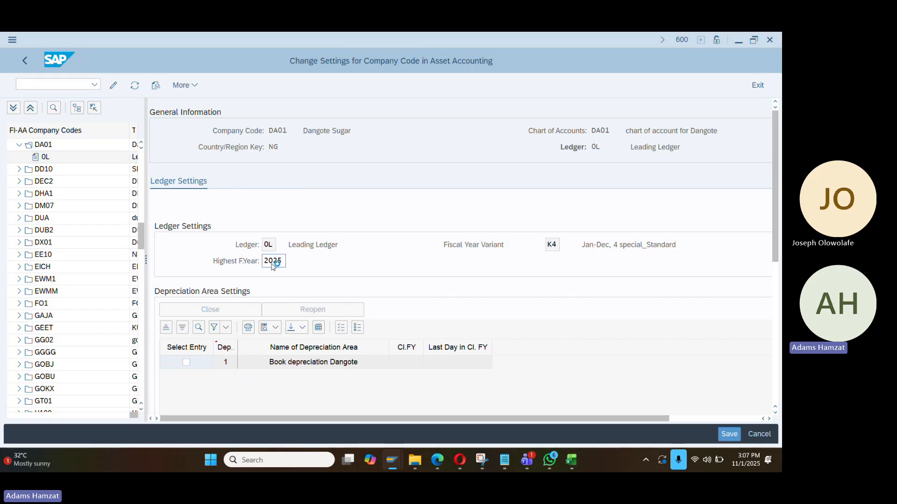
pyautogui.press('Return')
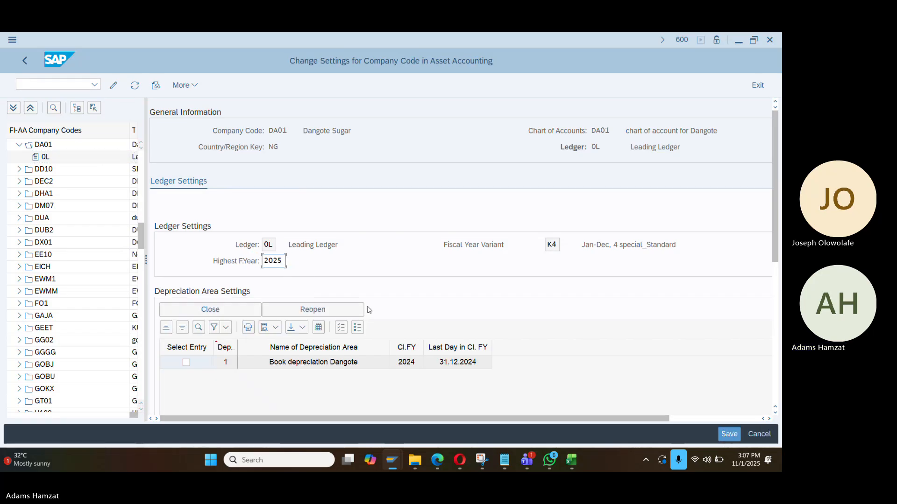
pyautogui.hotkey('ctrl', 's')
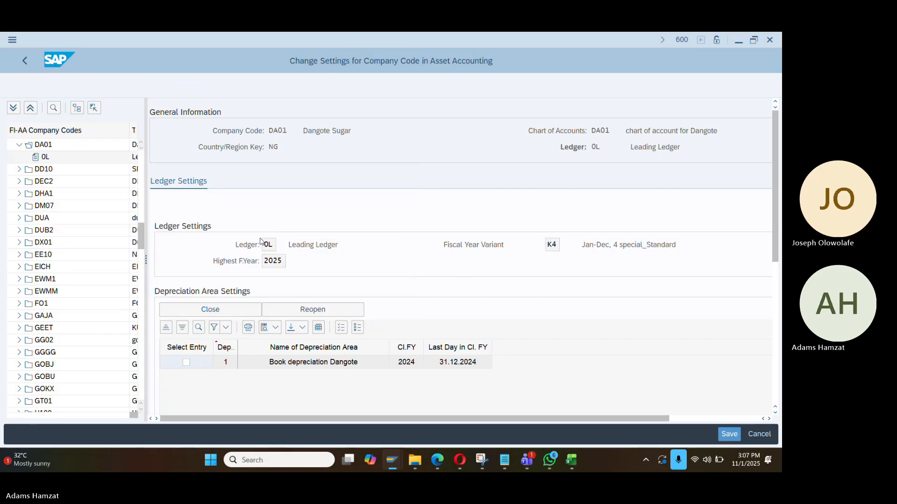
pyautogui.press('Return')
pyautogui.write('/nas01')
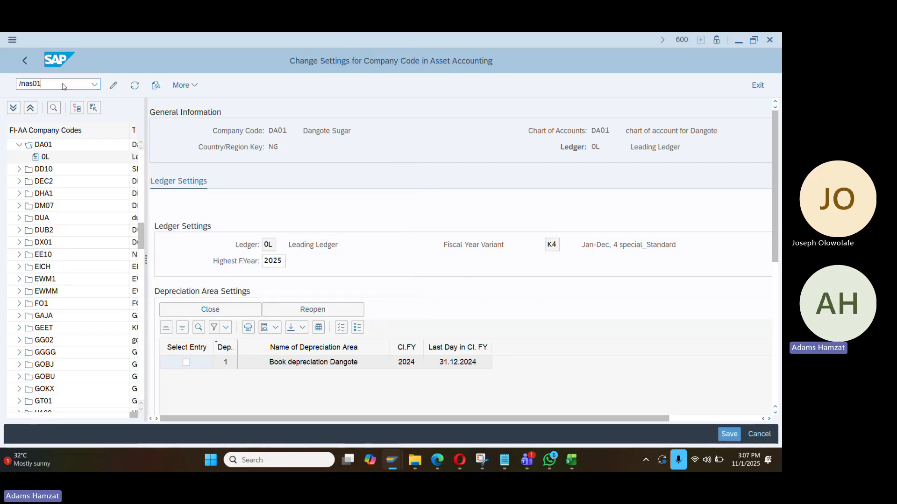
pyautogui.press('Return')
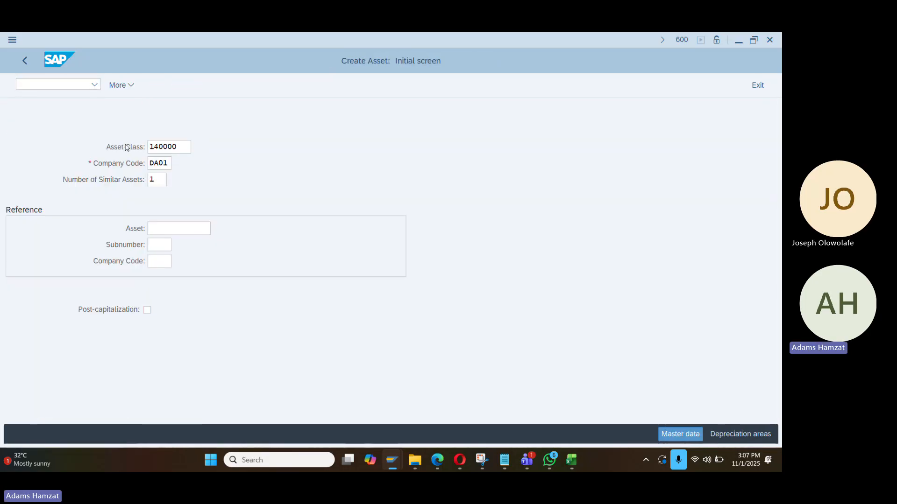
# Create asset 'Table' with a 1-year useful life, saved as asset 100000000
pyautogui.press('Return')
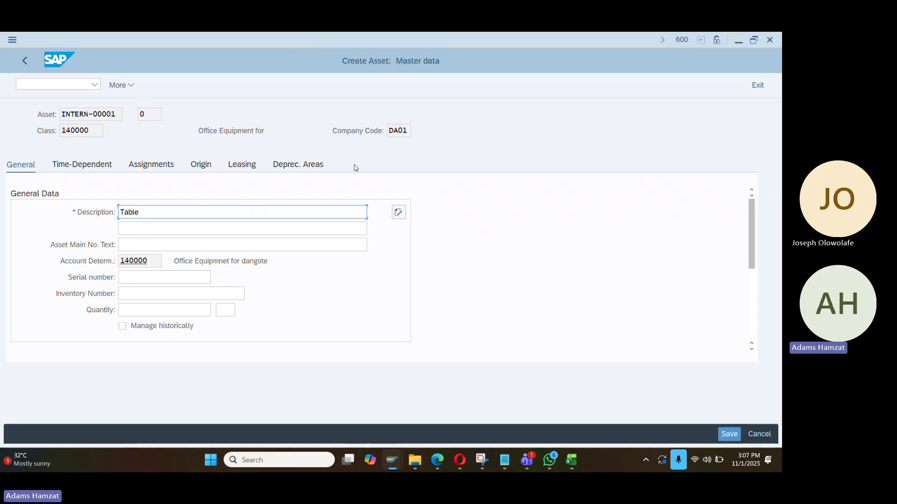
pyautogui.click(289, 165)
pyautogui.click(192, 227)
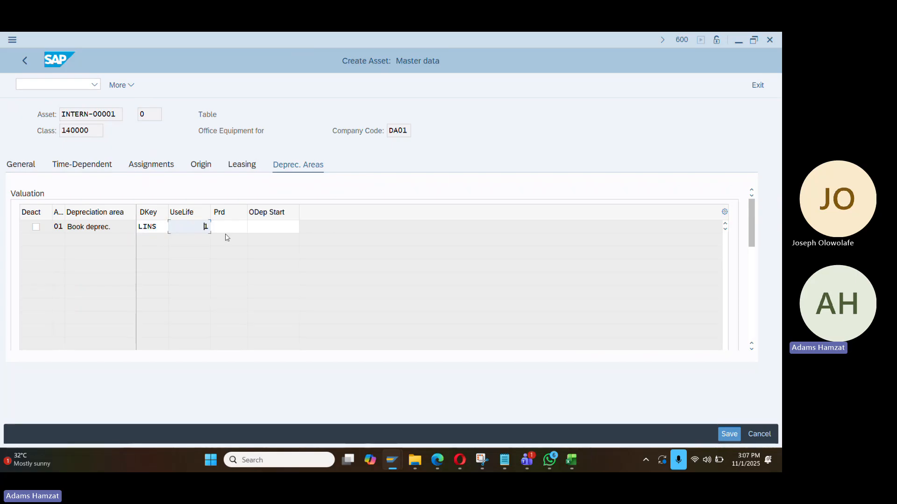
pyautogui.press('Tab')
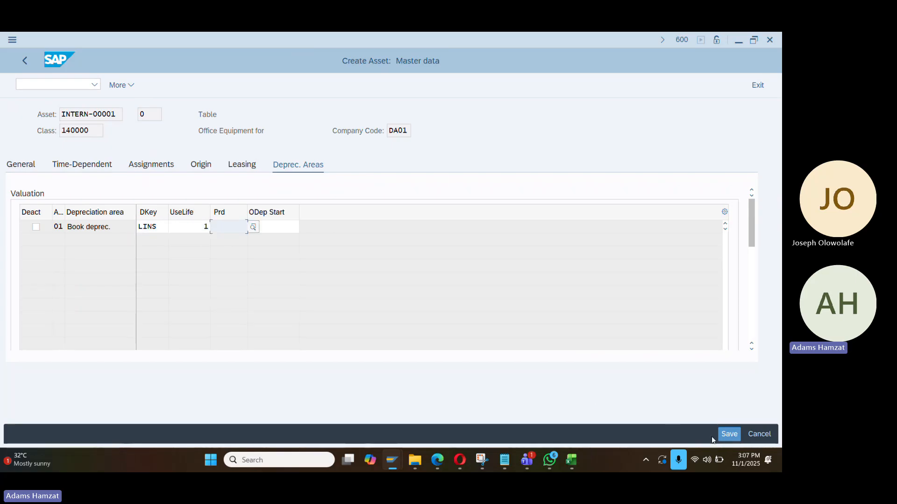
pyautogui.click(726, 436)
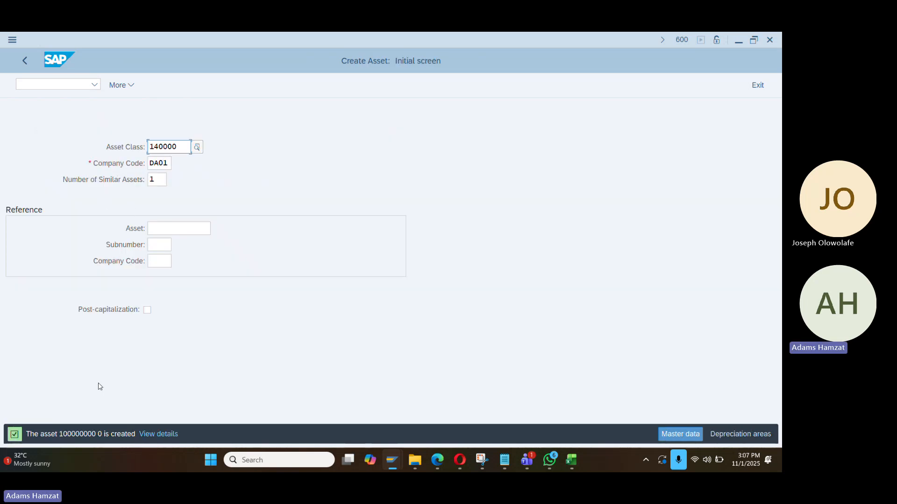
pyautogui.doubleClick(76, 434)
# Launch the F-90 asset acquisition from vendor entry
pyautogui.click(73, 85)
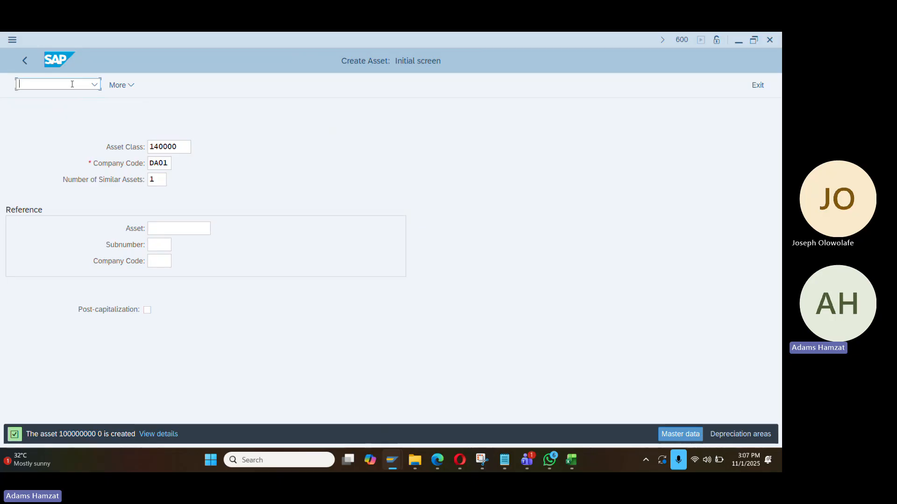
pyautogui.write('/nf-')
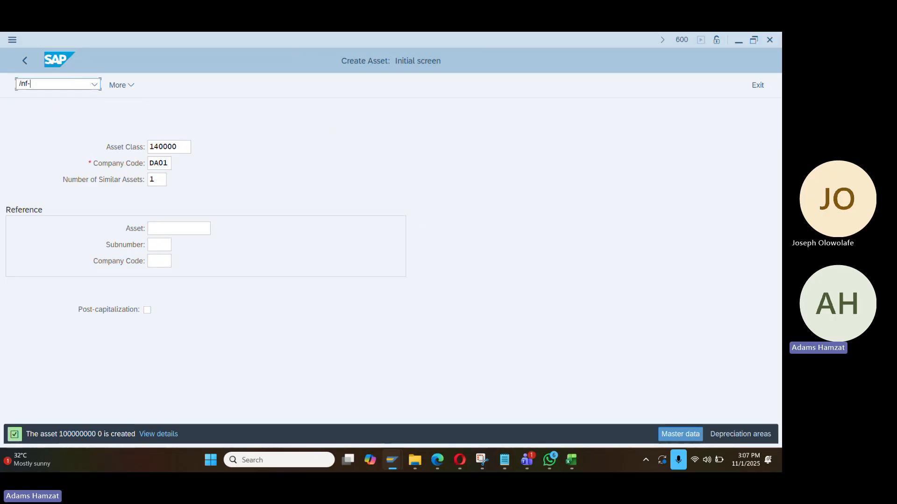
pyautogui.write('90')
pyautogui.press('Return')
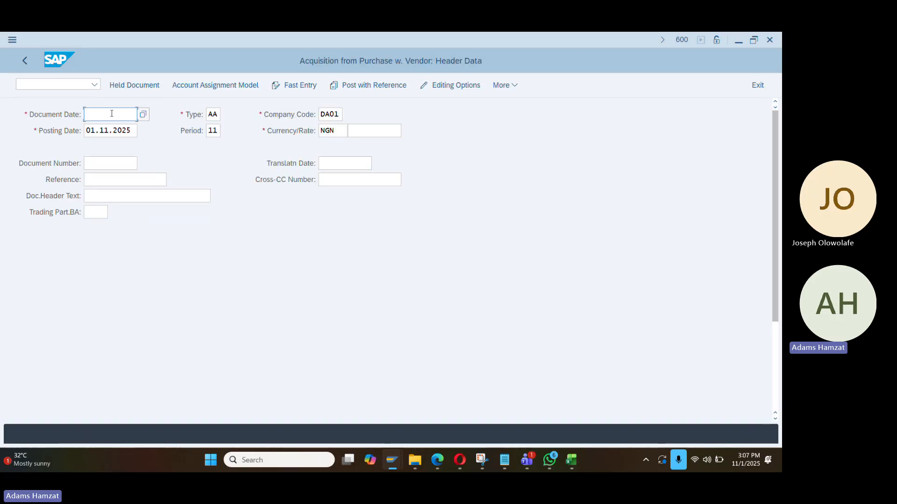
# Enter document date 01.11.2025, reference and header text, then search for the supplier
pyautogui.write('01.11.2025')
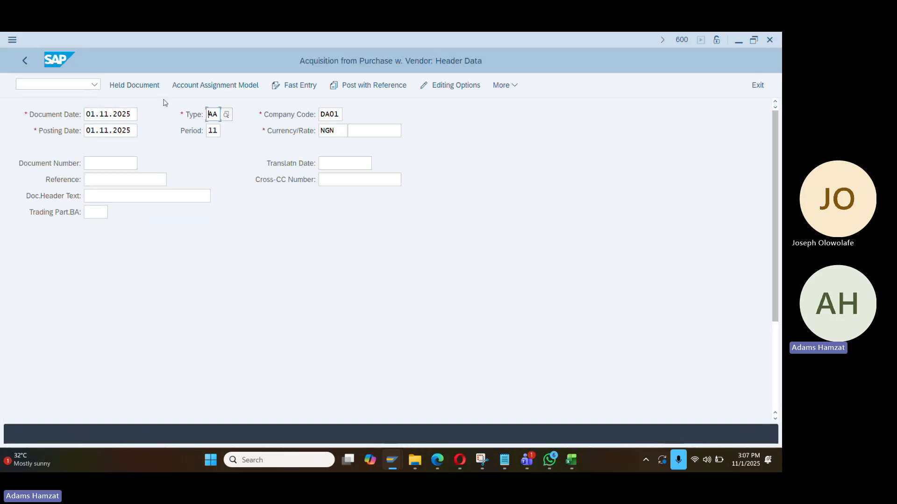
pyautogui.click(112, 180)
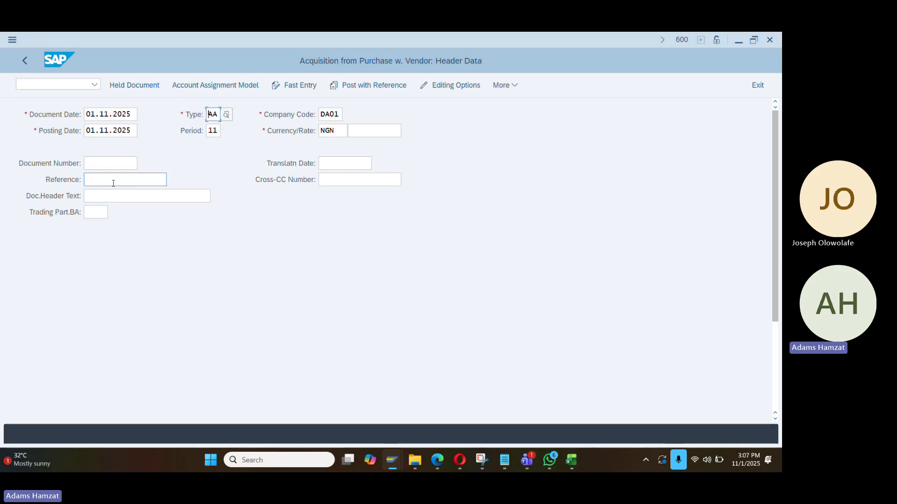
pyautogui.click(119, 196)
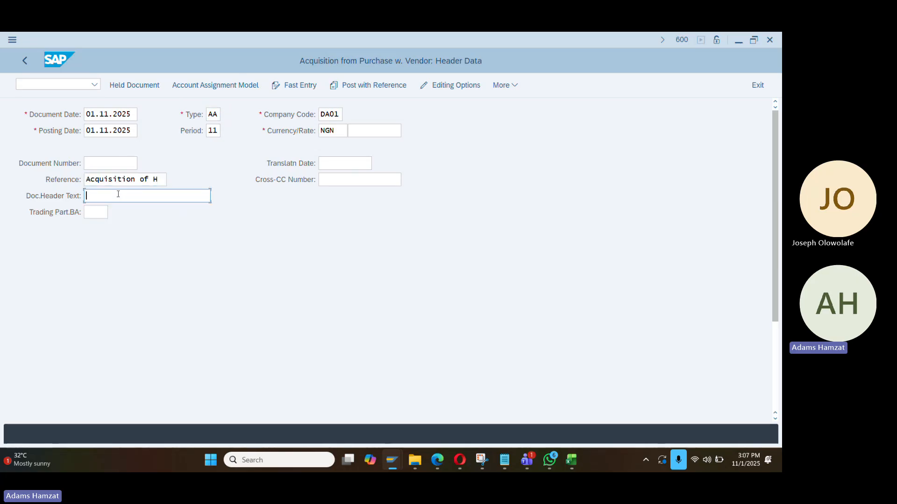
pyautogui.click(118, 195)
pyautogui.click(120, 211)
pyautogui.scroll(-3, 144, 239)
pyautogui.scroll(-5, 55, 386)
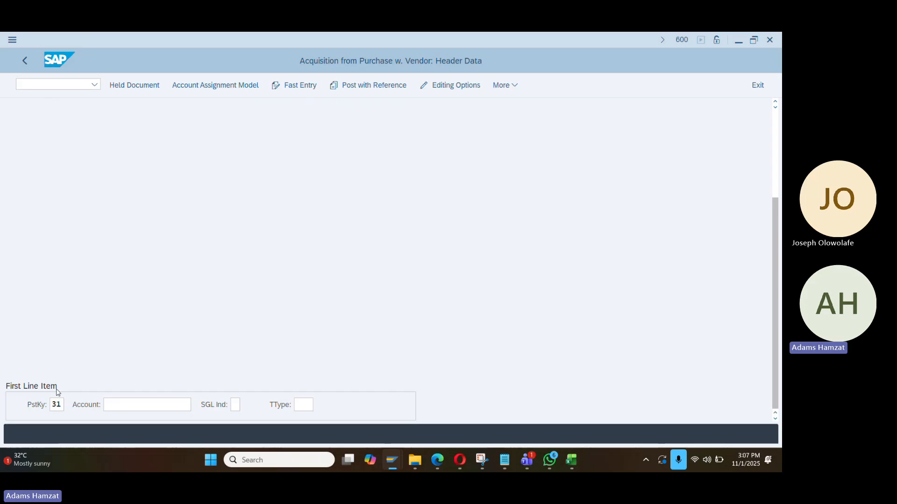
pyautogui.press('F4')
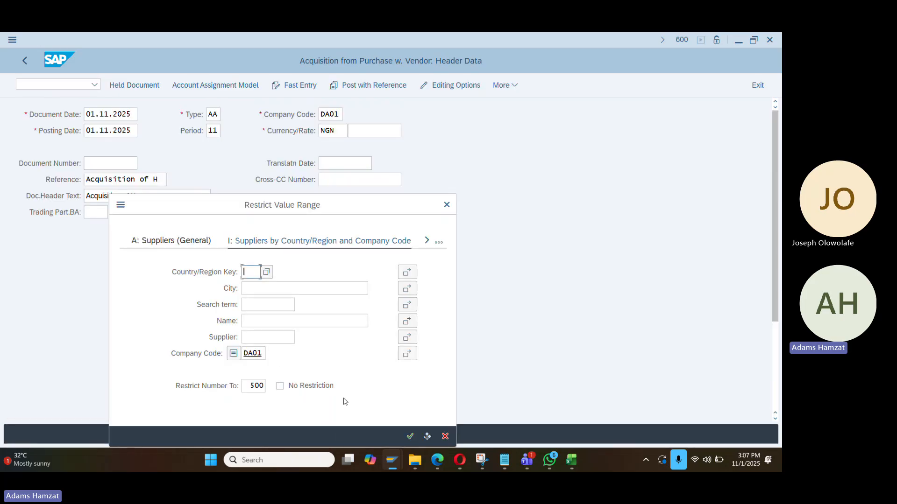
pyautogui.click(409, 436)
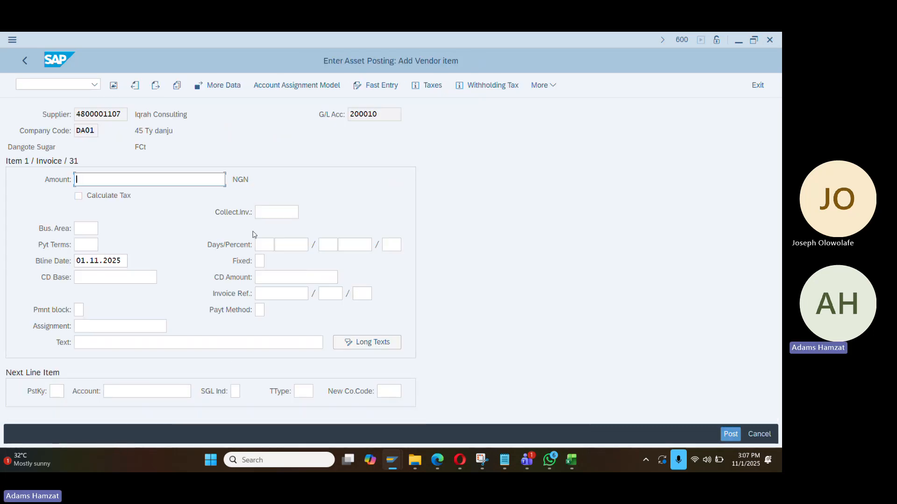
# Give the vendor item amount 1000 and text 'Acquisition of Table'
pyautogui.write('1000')
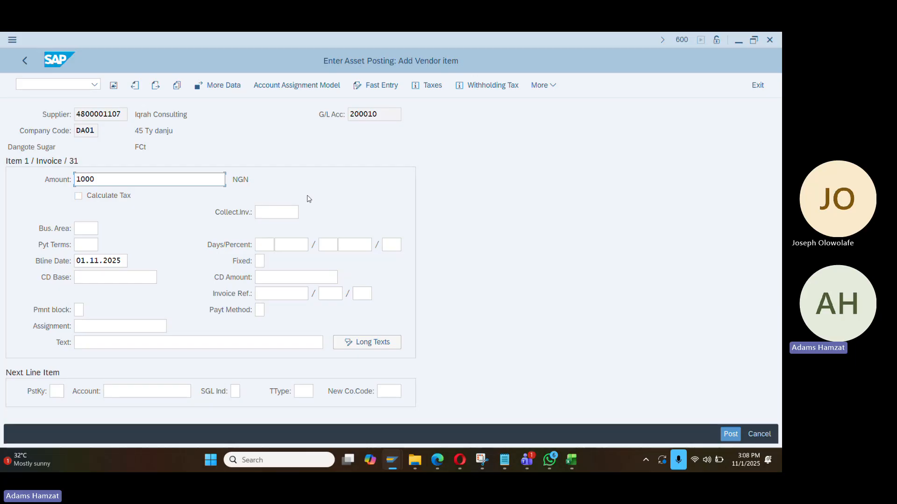
pyautogui.click(113, 343)
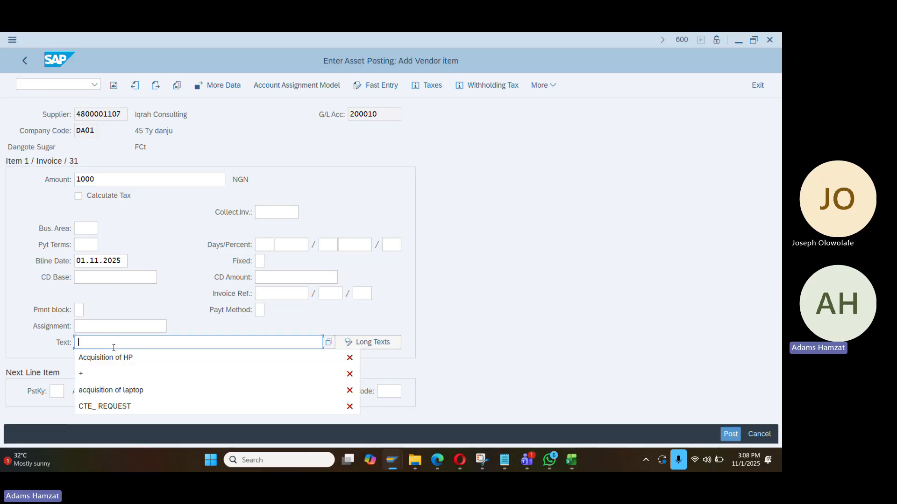
pyautogui.write('Acquisition of H')
pyautogui.press('BackSpace')
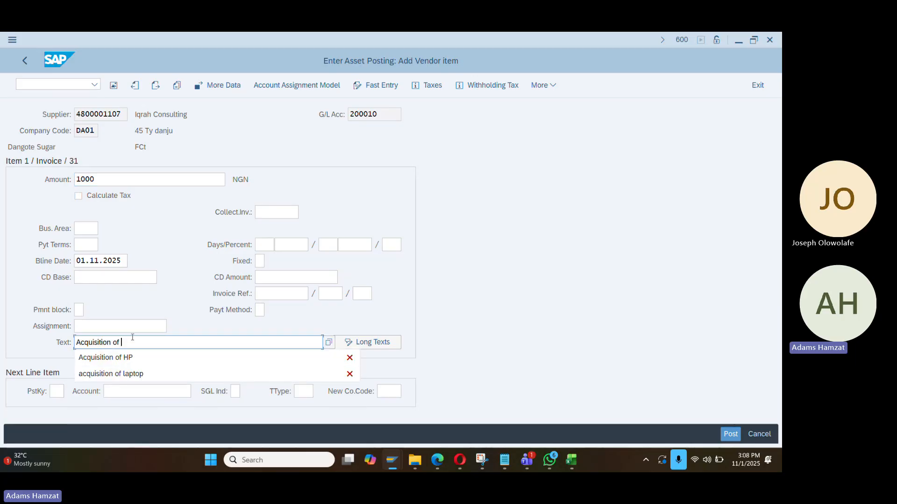
pyautogui.write('Table')
# Add posting key 70 for asset 100000000 with transaction type 100, balance it, and simulate
pyautogui.click(62, 390)
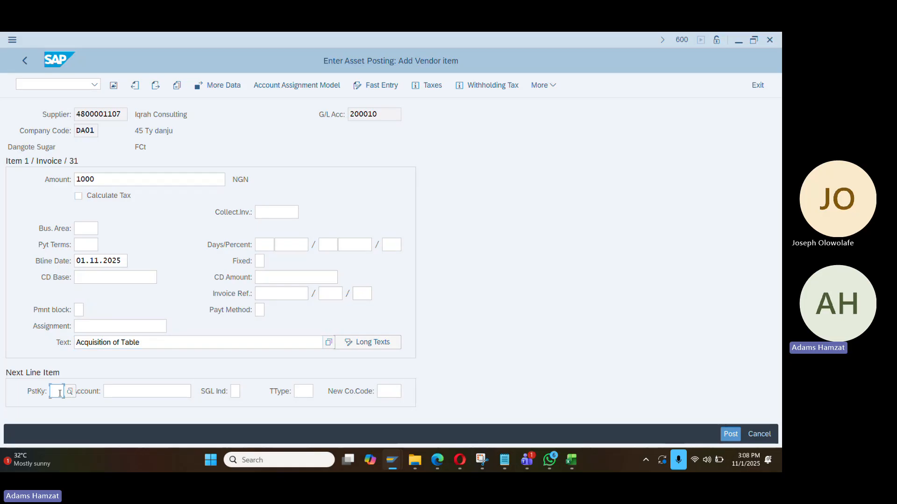
pyautogui.write('70')
pyautogui.press('Tab')
pyautogui.write('100000000')
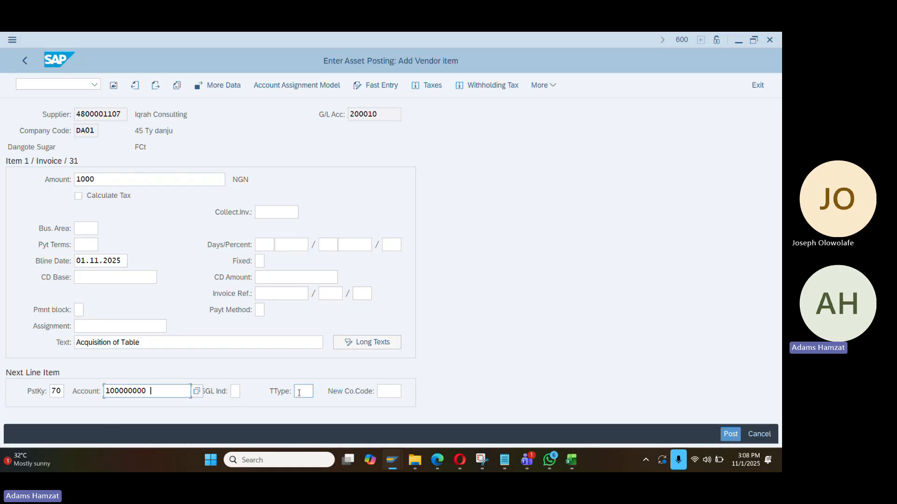
pyautogui.press('Return')
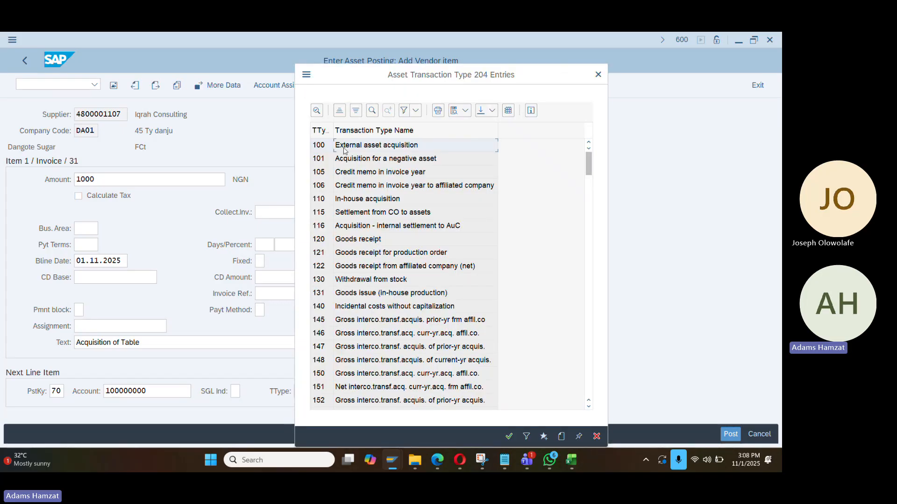
pyautogui.doubleClick(340, 148)
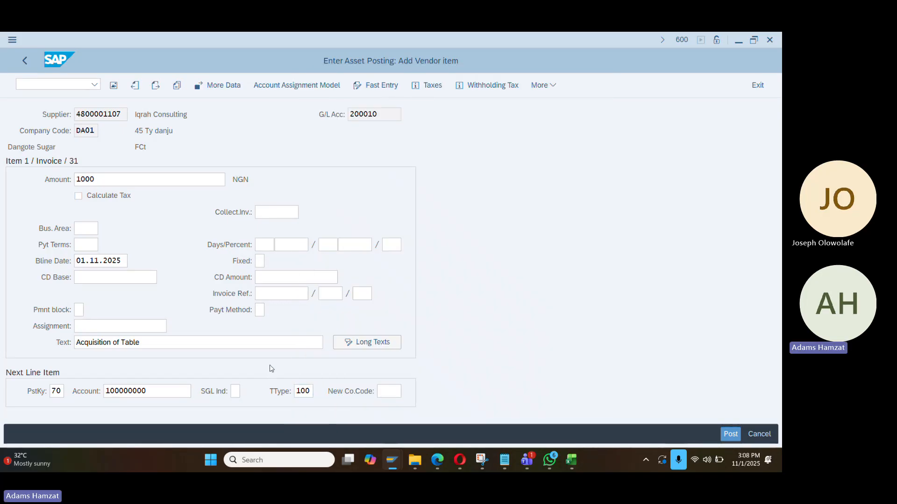
pyautogui.press('Return')
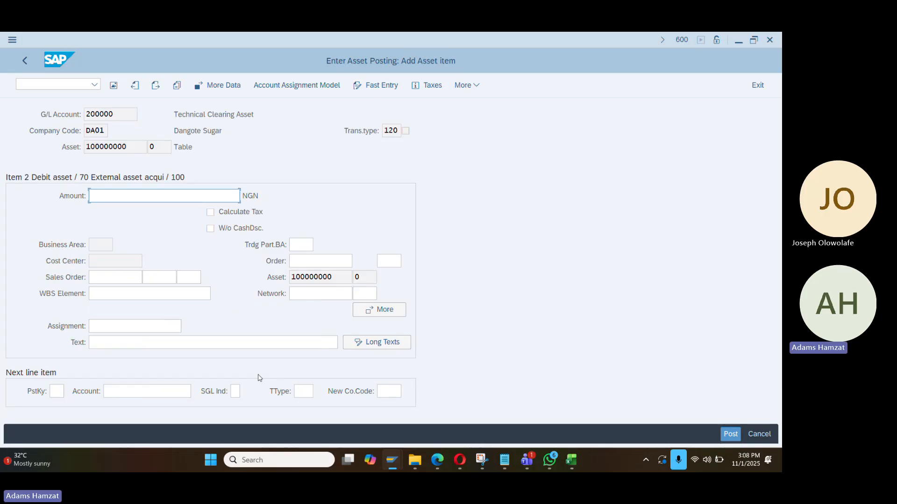
pyautogui.press('Return')
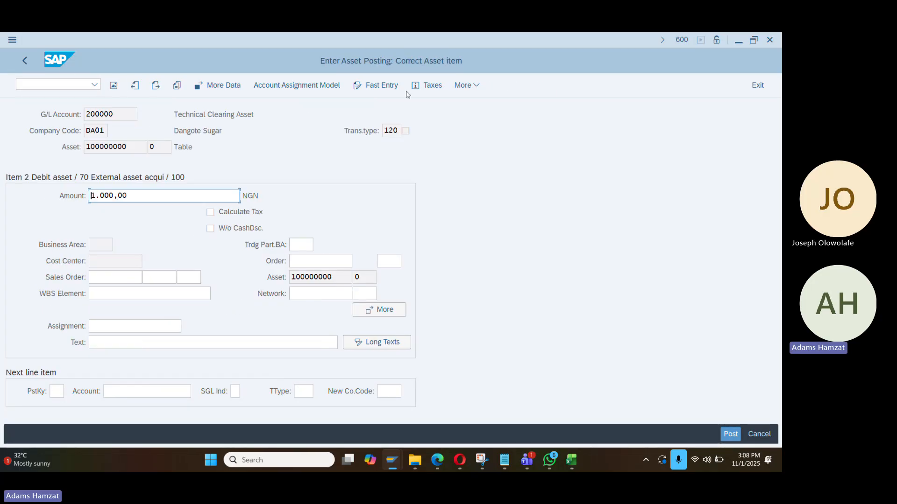
pyautogui.click(465, 85)
pyautogui.click(605, 152)
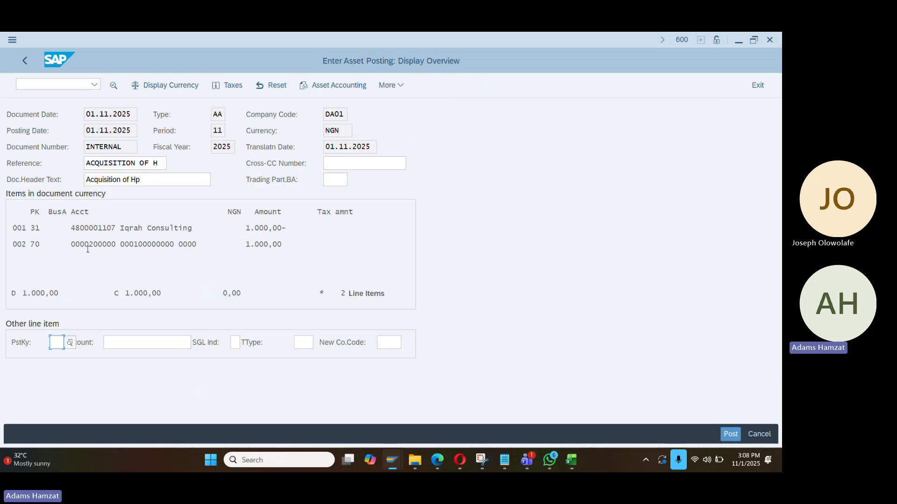
# Review the overview lines: vendor with key 31, asset with key 70, amount 1.000,00
pyautogui.moveTo(115, 244); pyautogui.dragTo(174, 250)
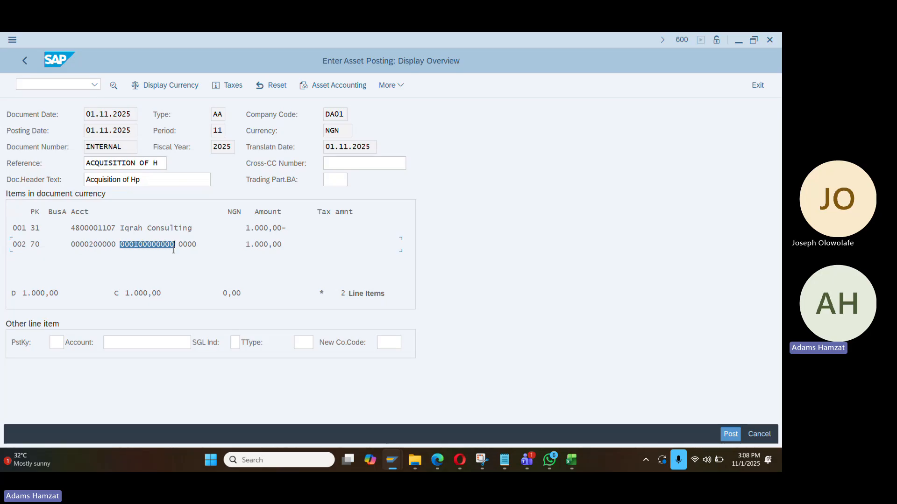
pyautogui.moveTo(244, 244); pyautogui.dragTo(297, 249)
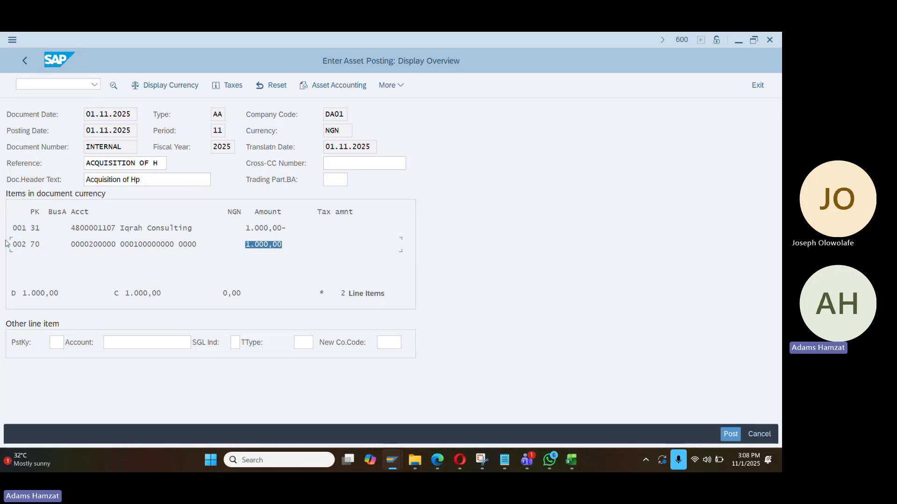
pyautogui.moveTo(32, 242); pyautogui.dragTo(42, 243)
pyautogui.moveTo(35, 249); pyautogui.dragTo(32, 230)
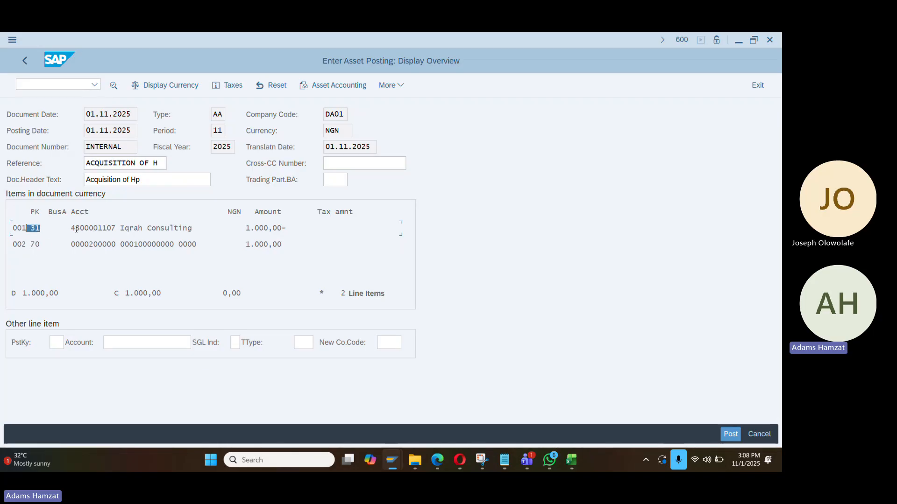
pyautogui.moveTo(75, 228); pyautogui.dragTo(173, 229)
# Post the acquisition as document 100000001 and open Change Asset via /nAS02
pyautogui.click(735, 437)
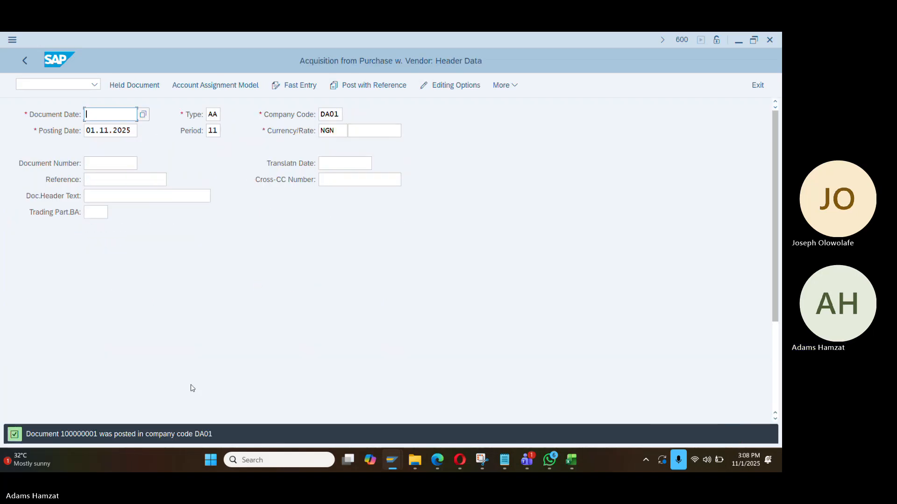
pyautogui.doubleClick(83, 426)
pyautogui.click(74, 84)
pyautogui.write('as')
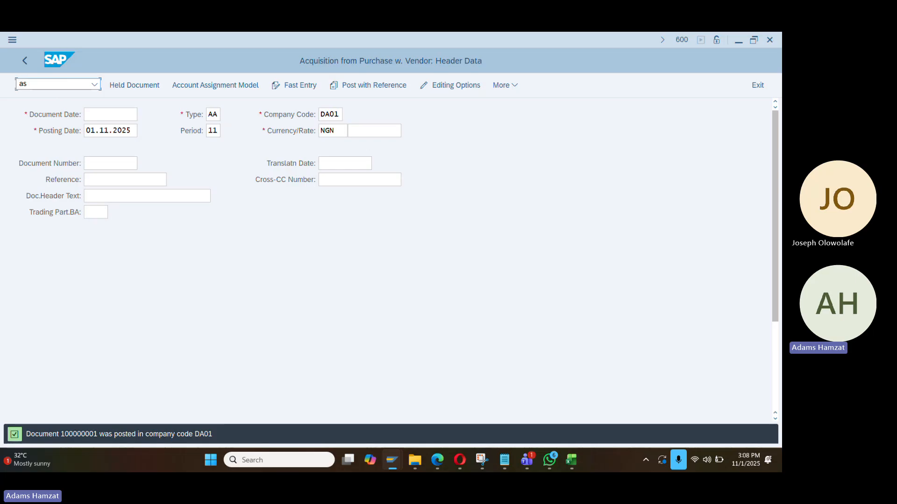
pyautogui.press('Return')
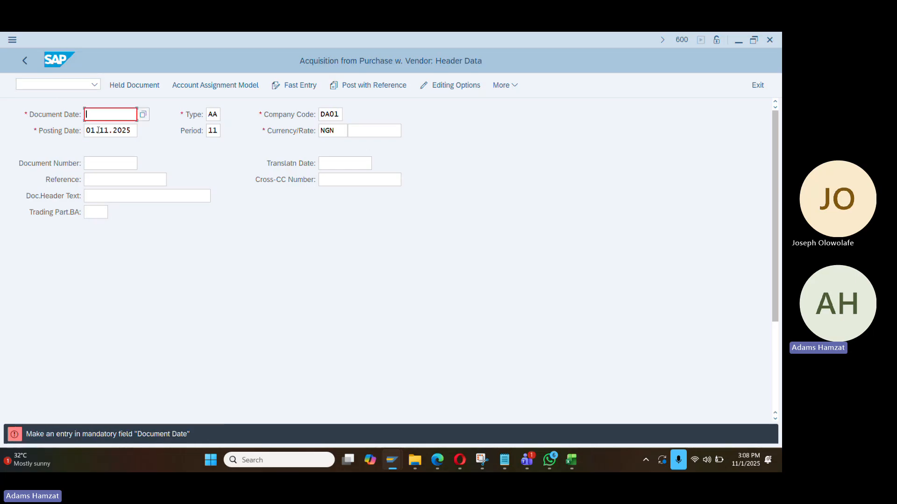
pyautogui.write('/n')
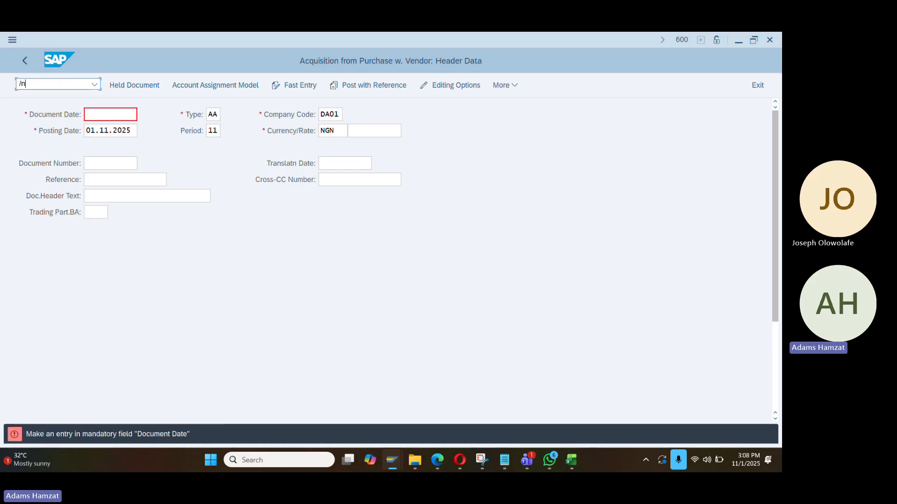
pyautogui.write('as02')
pyautogui.press('Return')
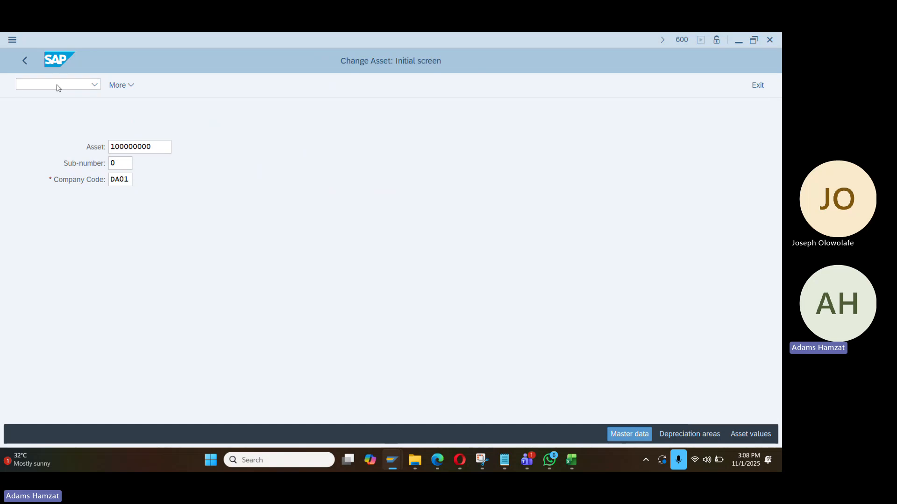
# Check asset 100000000's capitalization date 01.11.2025 and depreciation areas, then show its values
pyautogui.press('Return')
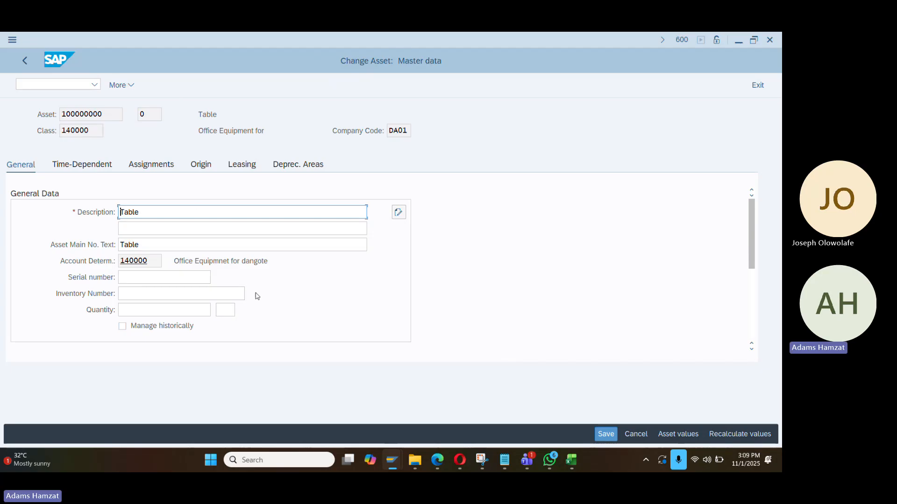
pyautogui.scroll(-3, 317, 303)
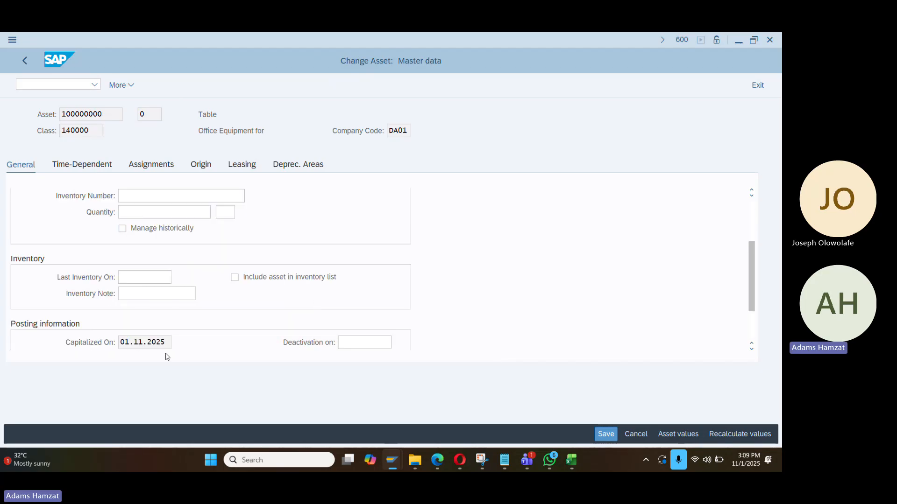
pyautogui.moveTo(166, 342); pyautogui.dragTo(102, 343)
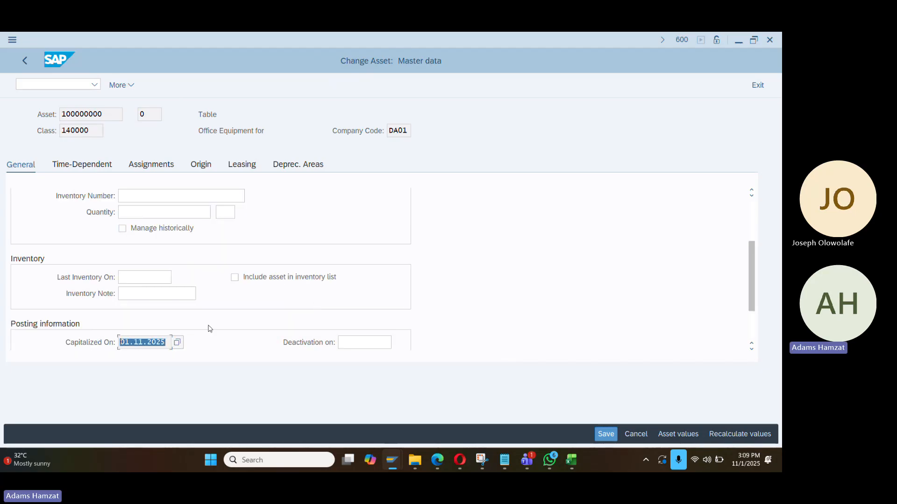
pyautogui.click(295, 168)
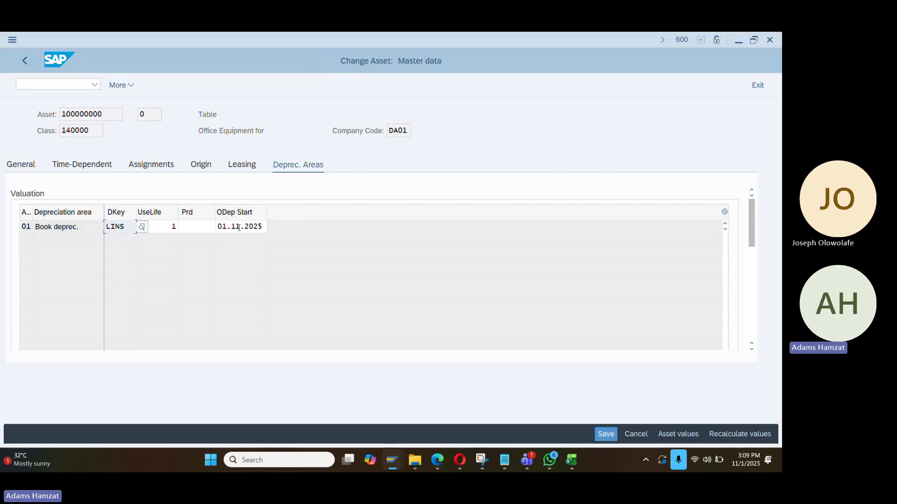
pyautogui.click(673, 432)
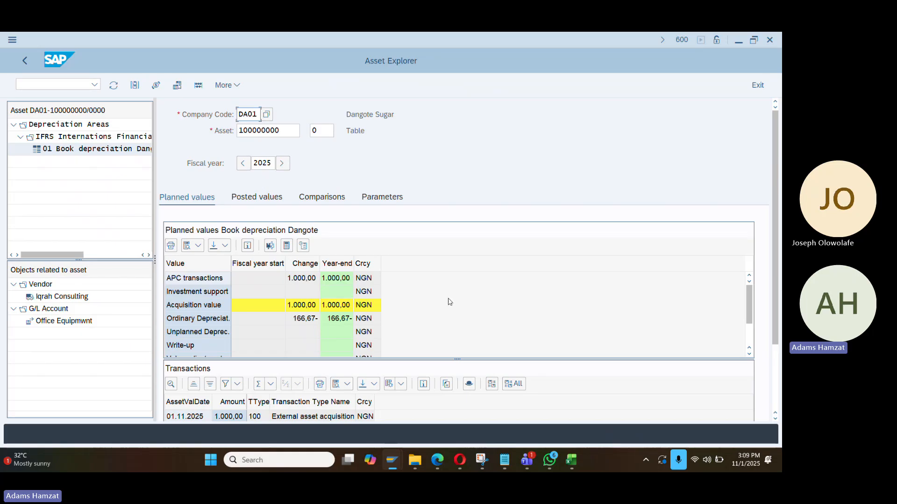
# Switch from the Asset Explorer to the Book2 Excel workbook
pyautogui.hotkey('alt', 'Tab')
pyautogui.hotkey('alt', 'Tab')
pyautogui.hotkey('alt', 'Tab')
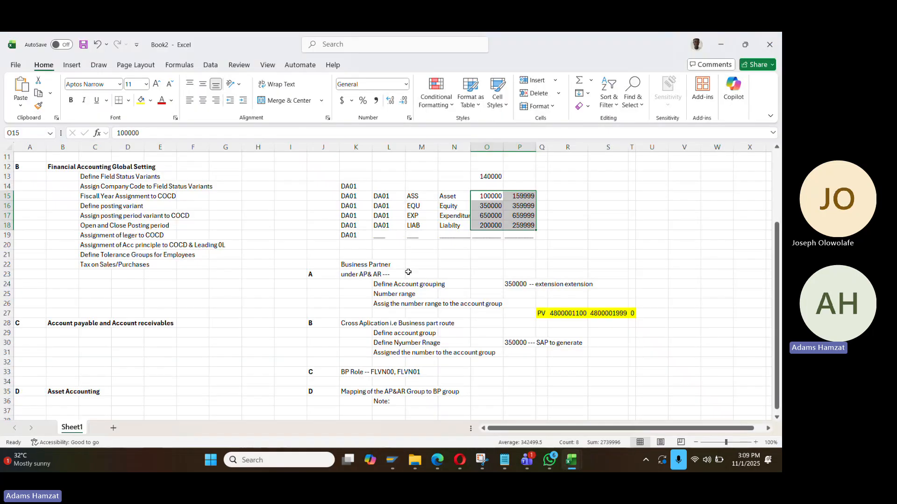
# Enter 1000 in K43 and format column K as two-decimal numbers
pyautogui.scroll(-1, 402, 279)
pyautogui.click(358, 293)
pyautogui.write('1000')
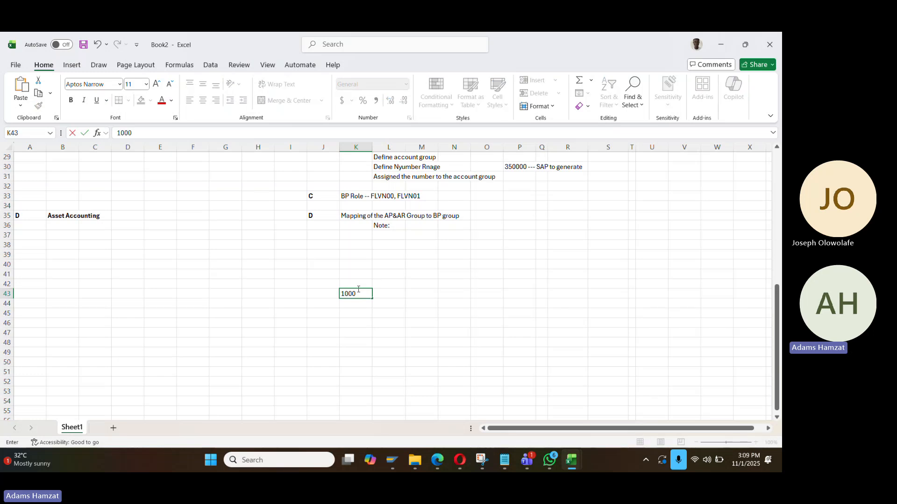
pyautogui.press('Return')
pyautogui.press('Up')
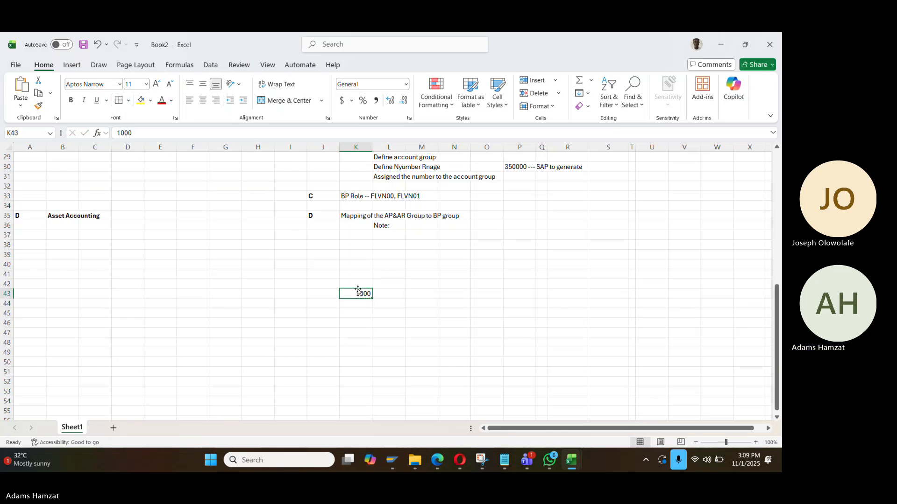
pyautogui.hotkey('shift', 'Down')
pyautogui.hotkey('shift', 'Down')
pyautogui.hotkey('shift', 'Down')
pyautogui.hotkey('ctrl', 'shift', 'Down')
pyautogui.hotkey('ctrl', 'shift', '1')
pyautogui.press('Up')
pyautogui.press('Up')
pyautogui.press('Down')
pyautogui.press('Down')
pyautogui.press('Down')
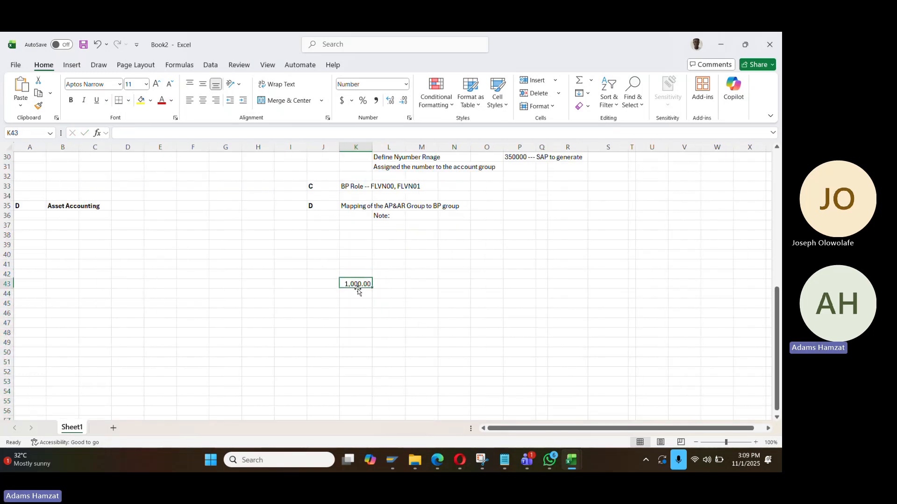
# Enter =K43/12 in K44 and copy the formula down to K45:K49
pyautogui.write('=')
pyautogui.press('Up')
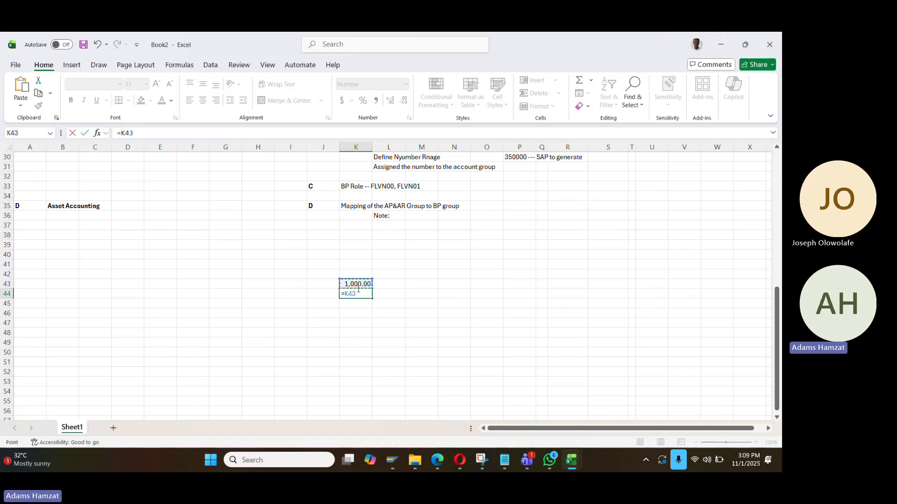
pyautogui.write('/12')
pyautogui.press('Return')
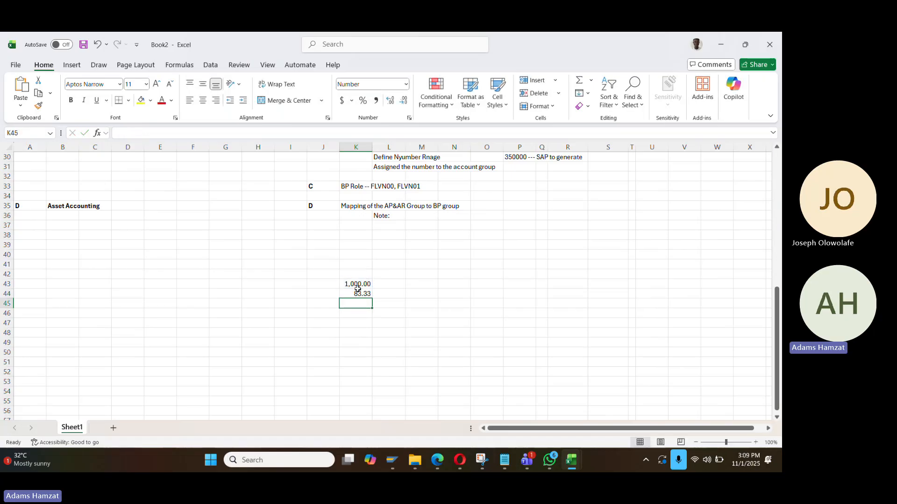
pyautogui.press('Up')
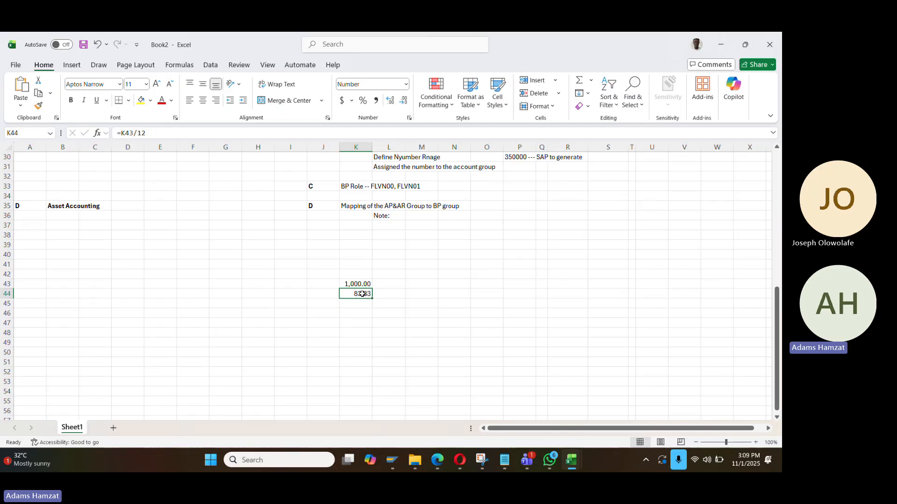
pyautogui.hotkey('ctrl', 'c')
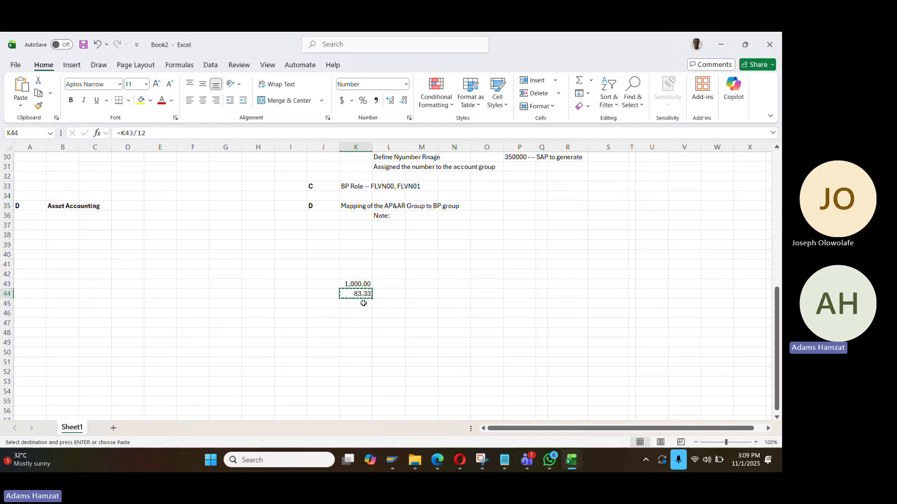
pyautogui.moveTo(366, 303); pyautogui.dragTo(363, 342)
pyautogui.hotkey('ctrl', 'v')
pyautogui.click(388, 313)
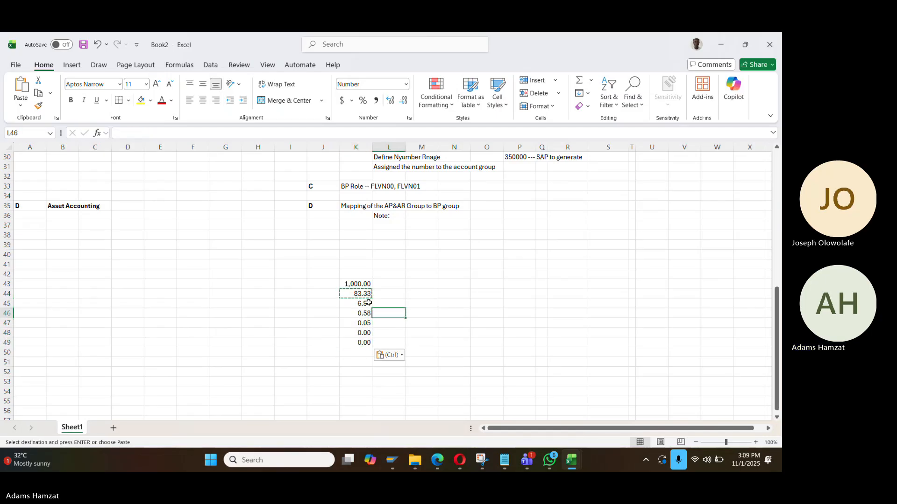
# Turn K45 into the fixed value 83.33 and paste it into K46:K49
pyautogui.click(364, 292)
pyautogui.moveTo(364, 291); pyautogui.dragTo(361, 305)
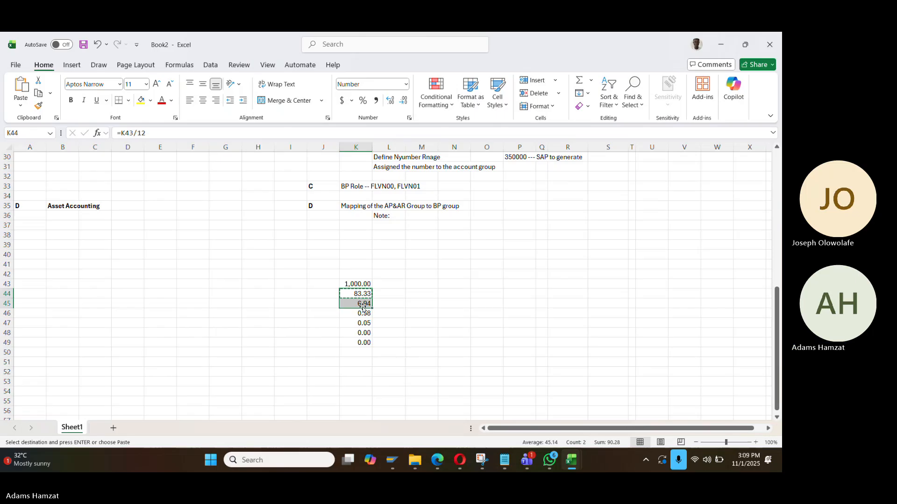
pyautogui.hotkey('ctrl', 'q')
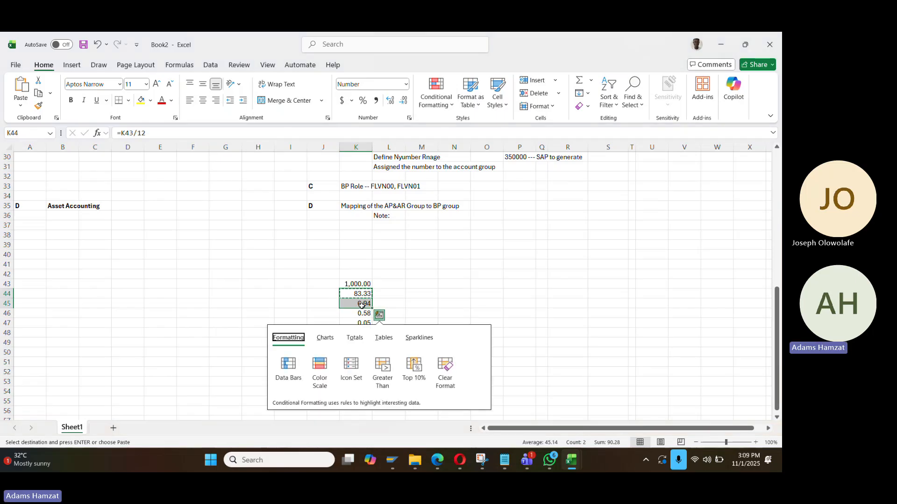
pyautogui.press('s')
pyautogui.press('Escape')
pyautogui.click(362, 305)
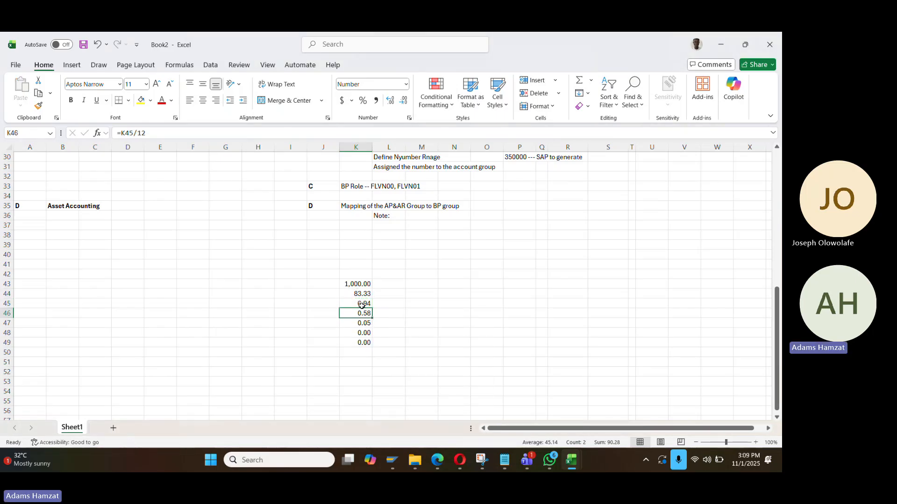
pyautogui.hotkey('alt', 'e')
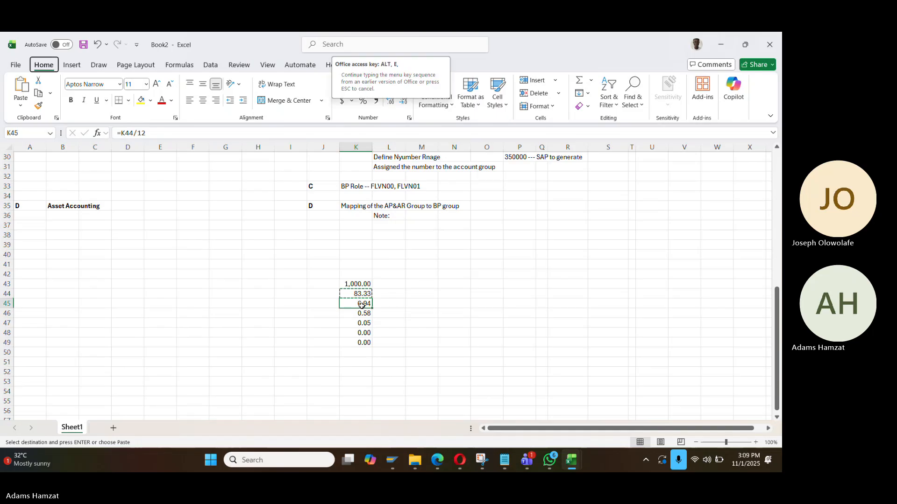
pyautogui.press('s')
pyautogui.press('v')
pyautogui.press('Return')
pyautogui.press('Up')
pyautogui.press('Down')
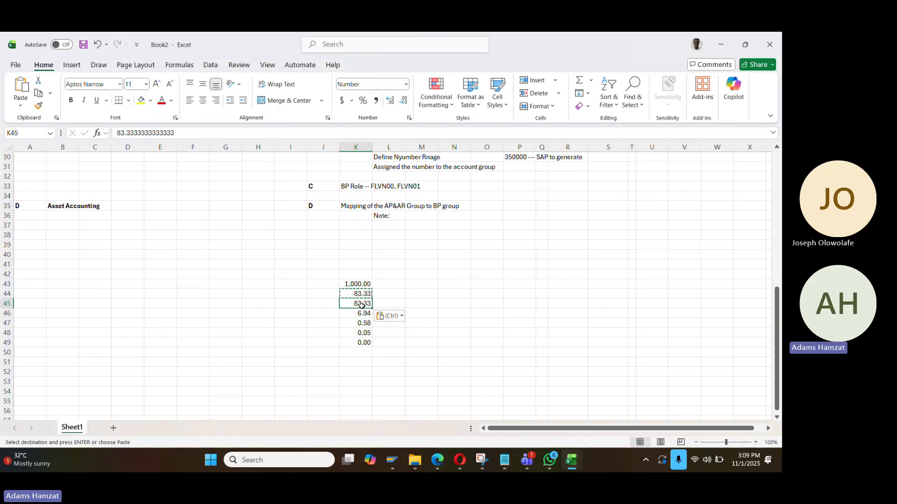
pyautogui.hotkey('ctrl', 'c')
pyautogui.press('Down')
pyautogui.hotkey('shift', 'Down')
pyautogui.hotkey('shift', 'Down')
pyautogui.hotkey('shift', 'Down')
pyautogui.press('Return')
# Label L44 'Nov' and L45 'Dec'
pyautogui.press('Up')
pyautogui.press('Up')
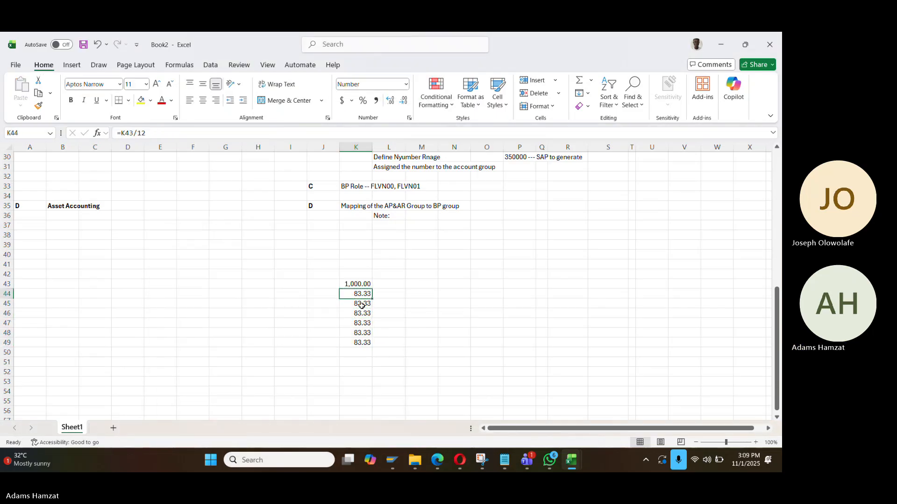
pyautogui.press('Down')
pyautogui.press('Up')
pyautogui.press('Right')
pyautogui.press('Up')
pyautogui.press('Down')
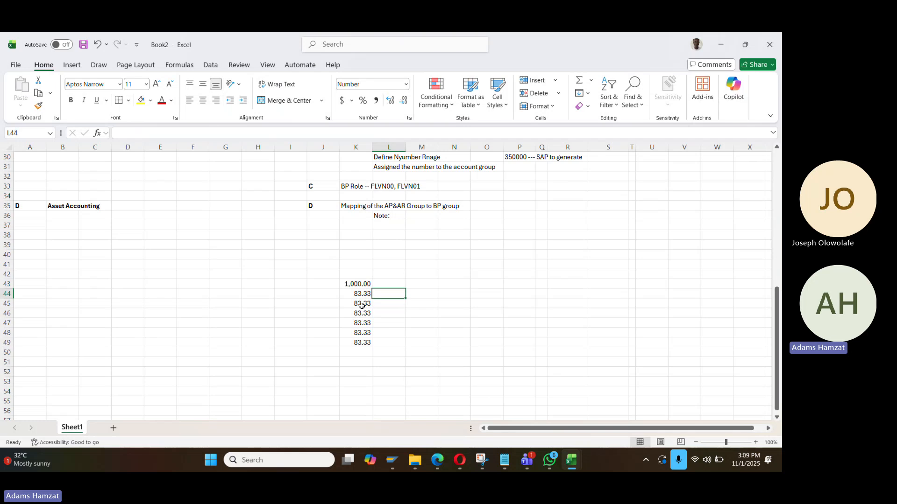
pyautogui.press('Up')
pyautogui.press('Down')
pyautogui.write('Npv')
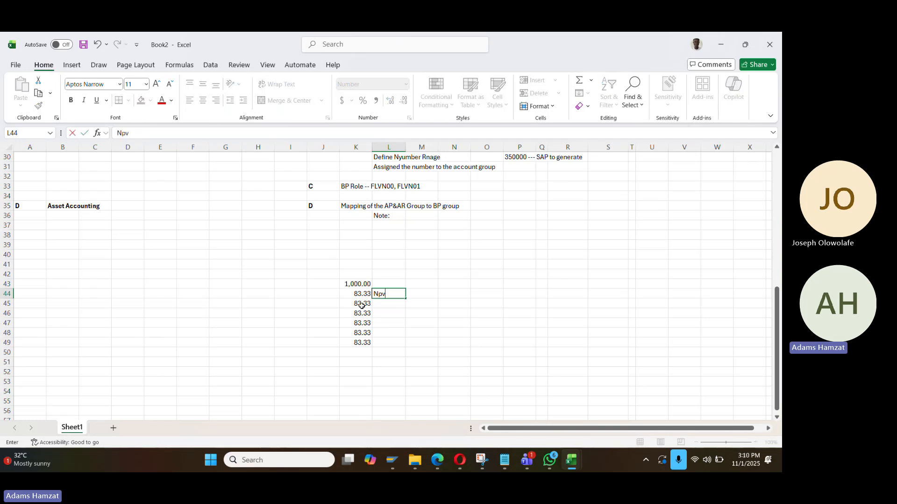
pyautogui.press('BackSpace')
pyautogui.press('BackSpace')
pyautogui.press('Return')
pyautogui.write('De')
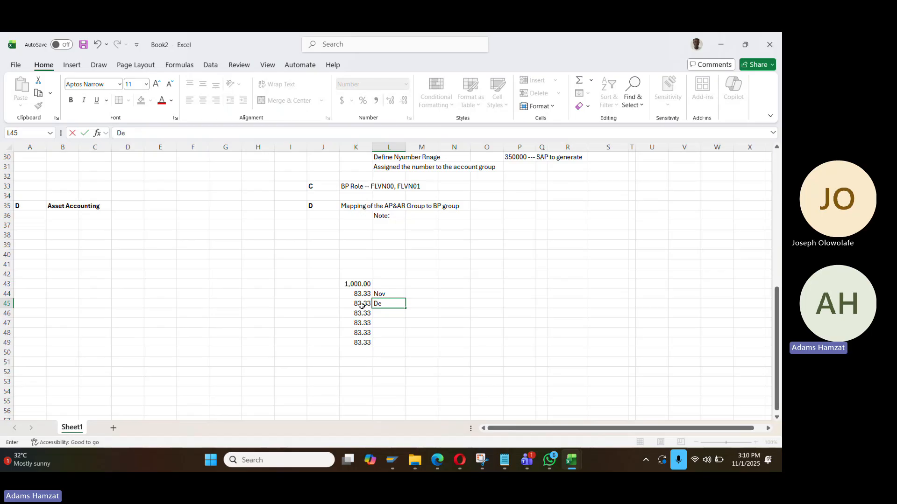
pyautogui.press('Return')
# Delete the surplus 83.33 amounts in K46:K49
pyautogui.press('Up')
pyautogui.press('Up')
pyautogui.press('Left')
pyautogui.press('Up')
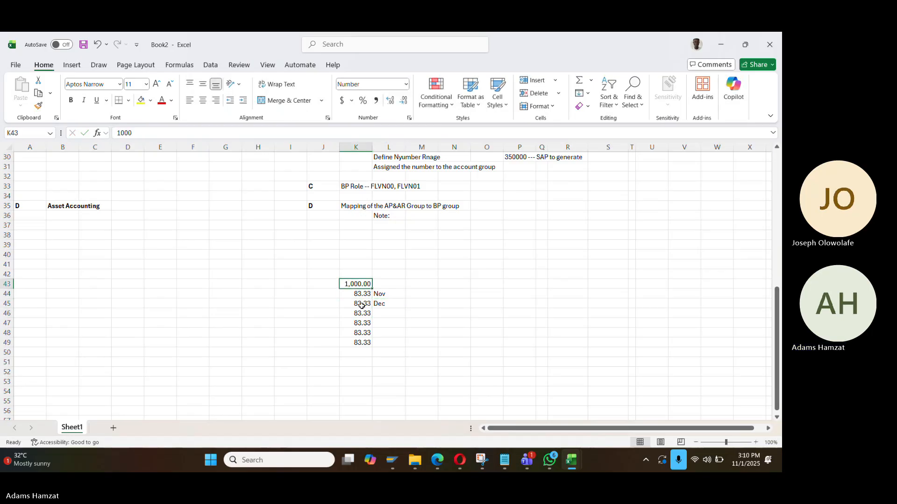
pyautogui.press('Down')
pyautogui.hotkey('shift', 'Down')
pyautogui.press('Down')
pyautogui.press('Down')
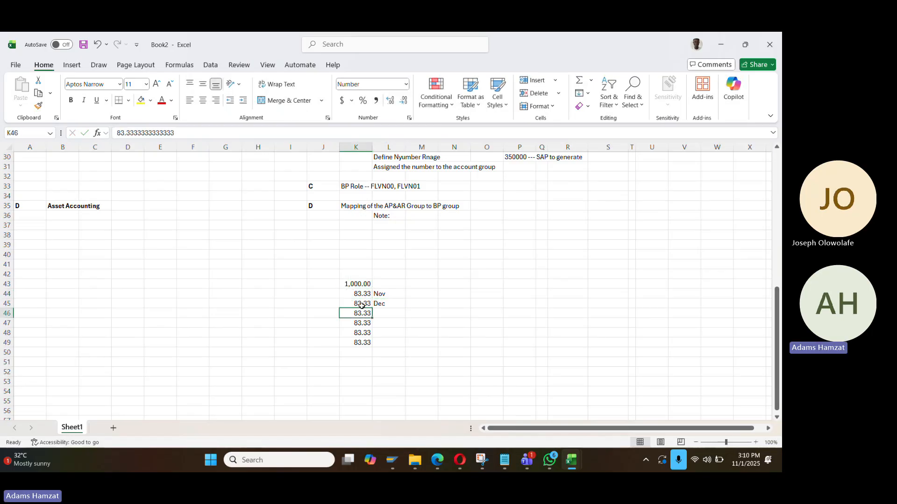
pyautogui.hotkey('shift', 'Down')
pyautogui.hotkey('shift', 'Down')
pyautogui.hotkey('shift', 'Down')
pyautogui.press('Delete')
pyautogui.press('Up')
# Enter 2025 in M44 and copy it to M45
pyautogui.press('Right')
pyautogui.press('Up')
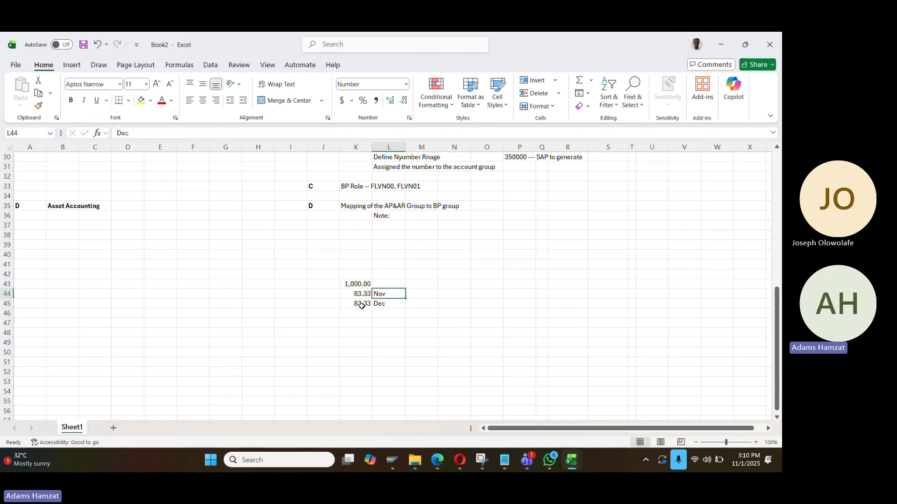
pyautogui.press('Right')
pyautogui.write('2025')
pyautogui.press('Return')
pyautogui.hotkey('ctrl', 'c')
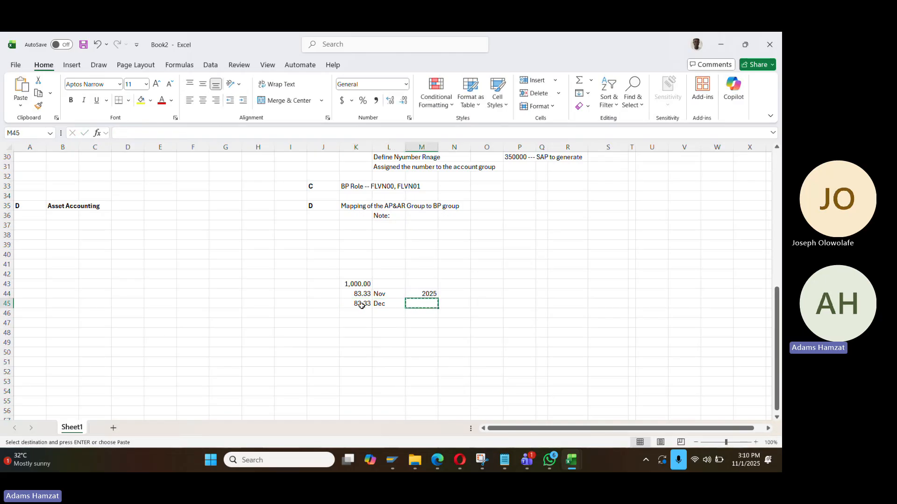
pyautogui.press('Up')
pyautogui.hotkey('ctrl', 'c')
pyautogui.press('Down')
pyautogui.hotkey('ctrl', 'v')
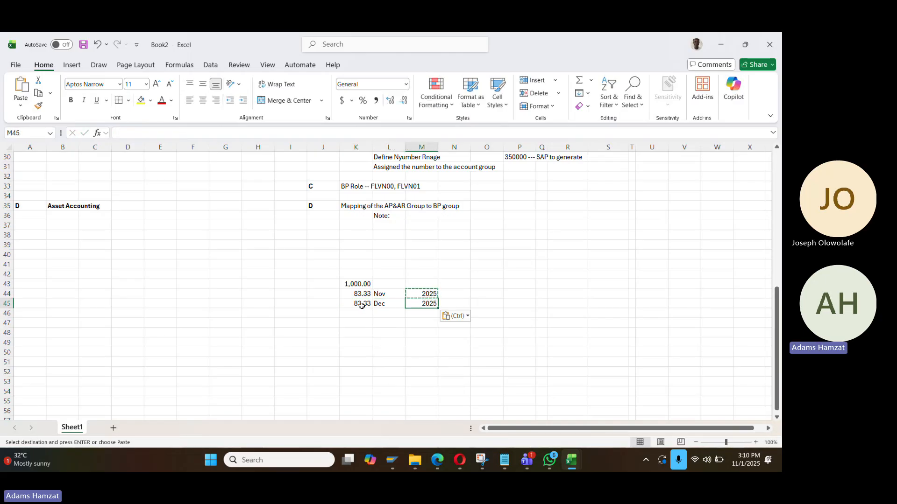
pyautogui.press('Up')
pyautogui.press('Left')
pyautogui.press('Escape')
# Label cell L48 'N+D'
pyautogui.press('Left')
pyautogui.press('Down')
pyautogui.press('Up')
pyautogui.press('Up')
pyautogui.press('Right')
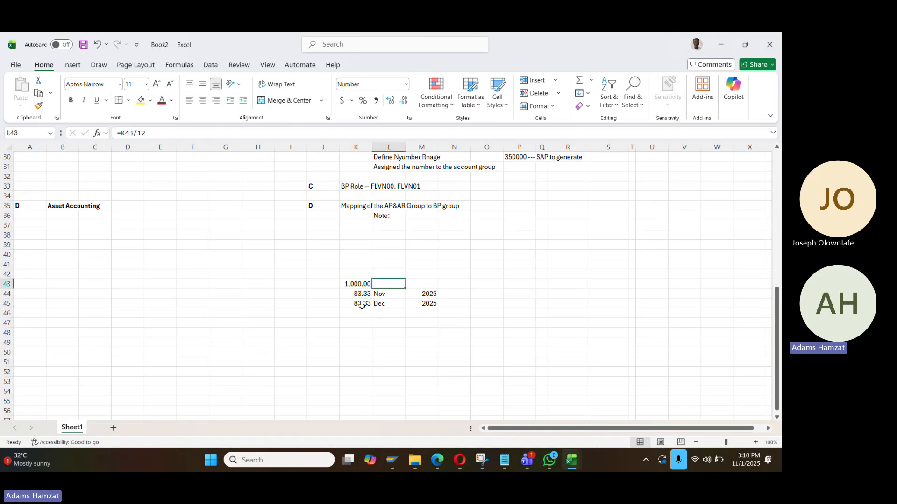
pyautogui.press('Left')
pyautogui.press('Down')
pyautogui.press('Down')
pyautogui.press('Down')
pyautogui.press('Right')
pyautogui.press('Right')
pyautogui.press('Left')
pyautogui.press('Down')
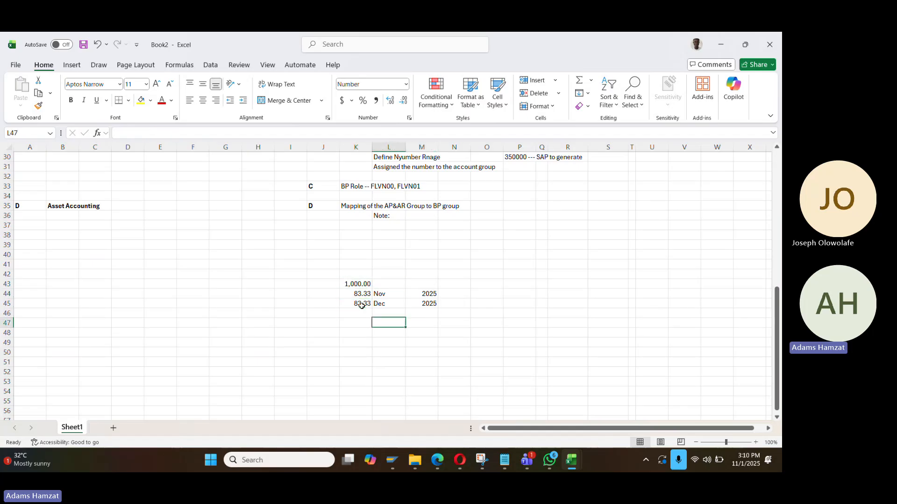
pyautogui.press('Down')
pyautogui.write('N')
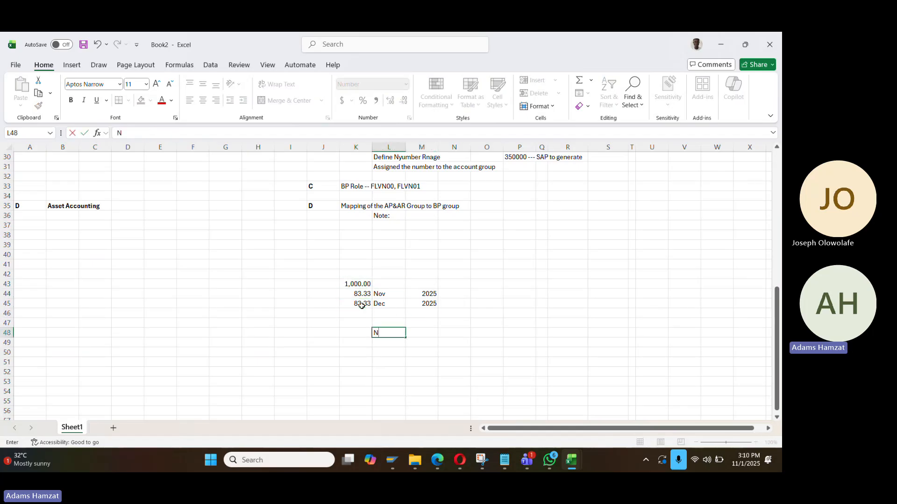
pyautogui.press('Right')
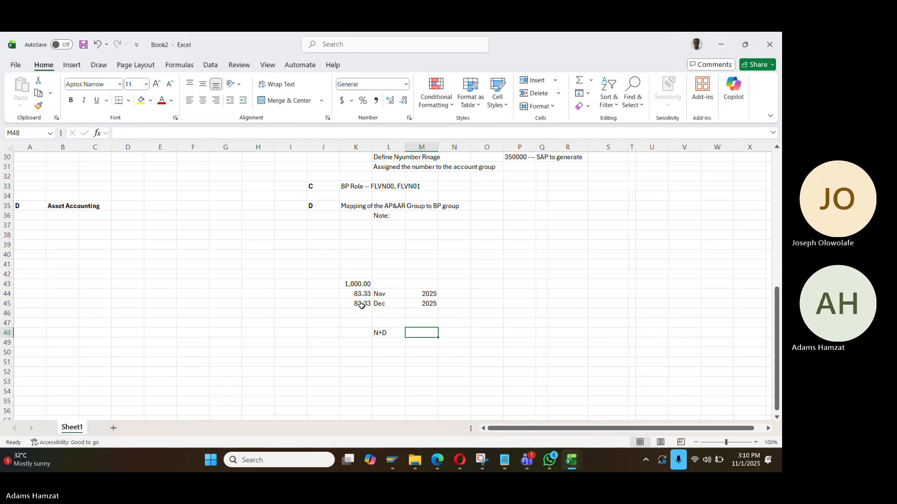
# Enter =K44+K45 in M48 to total 166.67
pyautogui.write('+')
pyautogui.click(365, 295)
pyautogui.write('+')
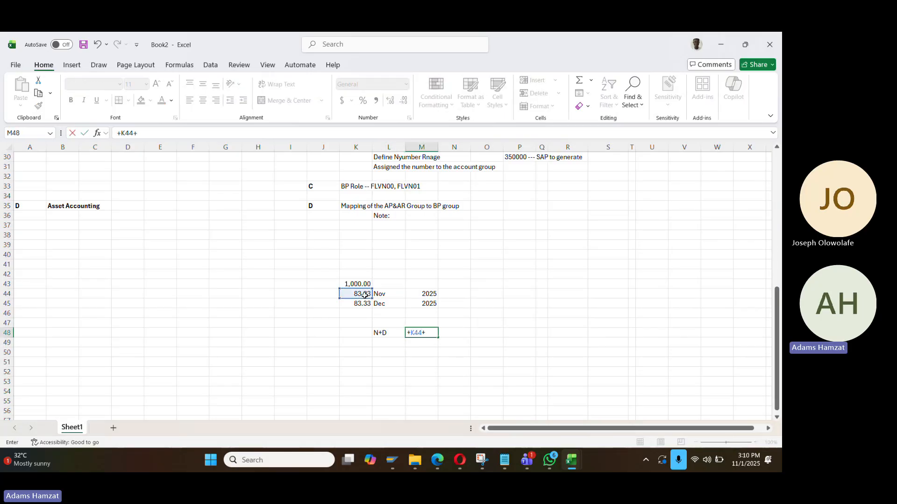
pyautogui.click(365, 302)
pyautogui.press('Return')
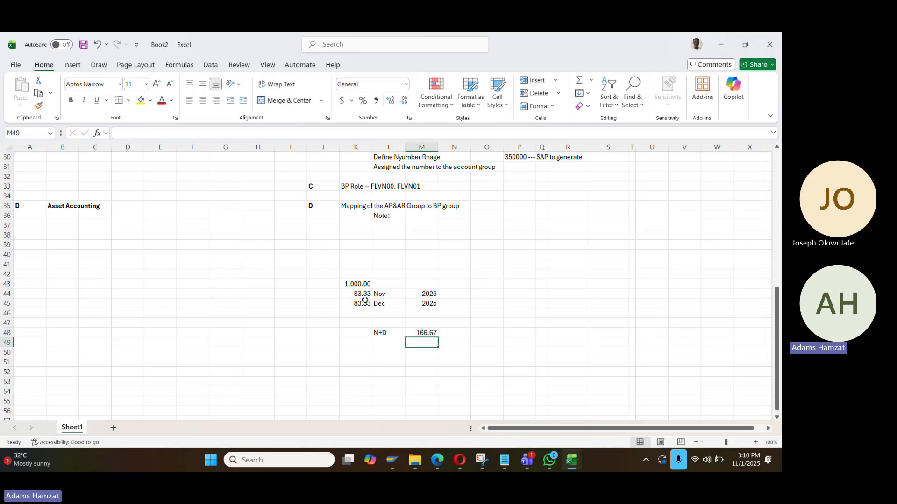
pyautogui.press('Up')
pyautogui.hotkey('alt', 'Tab')
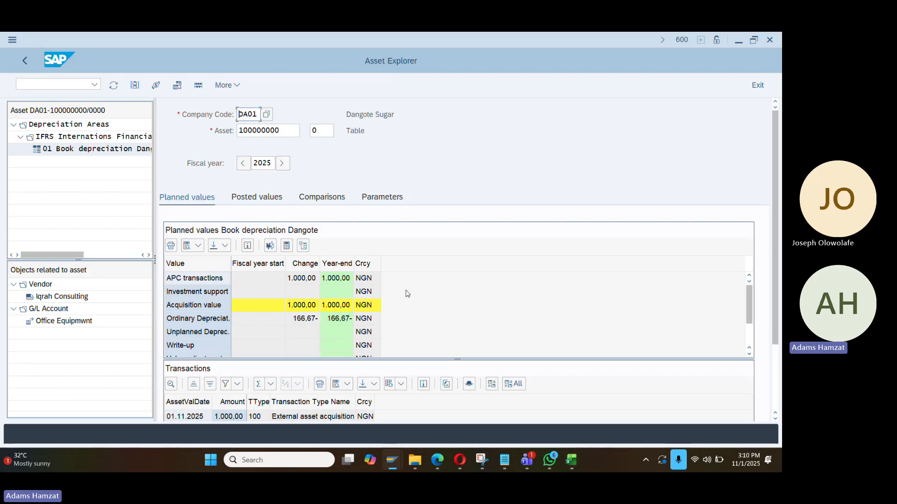
# Review asset 100000000's planned values, then switch to its Posted values
pyautogui.scroll(-1, 402, 327)
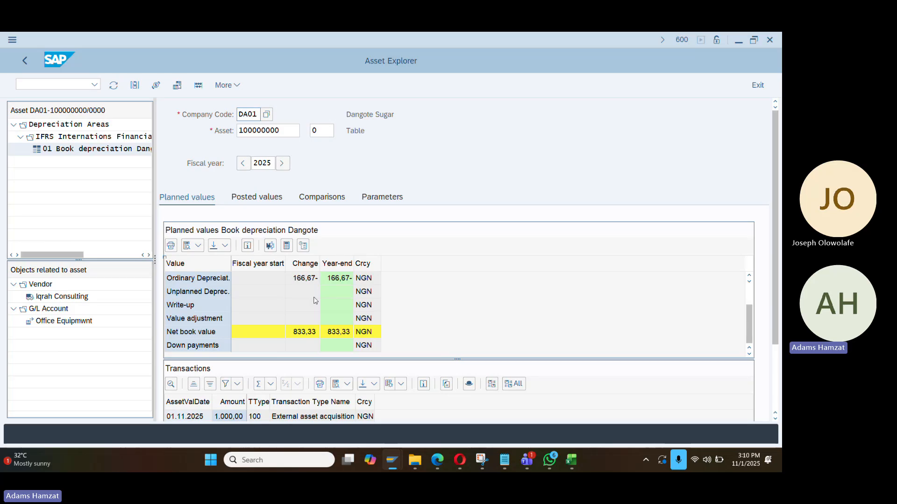
pyautogui.scroll(1, 315, 300)
pyautogui.scroll(-1, 327, 306)
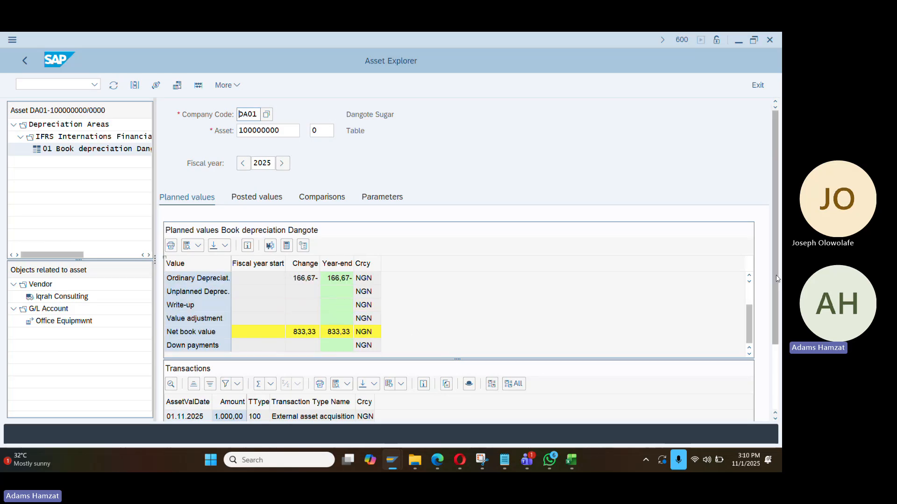
pyautogui.moveTo(776, 296); pyautogui.dragTo(778, 327)
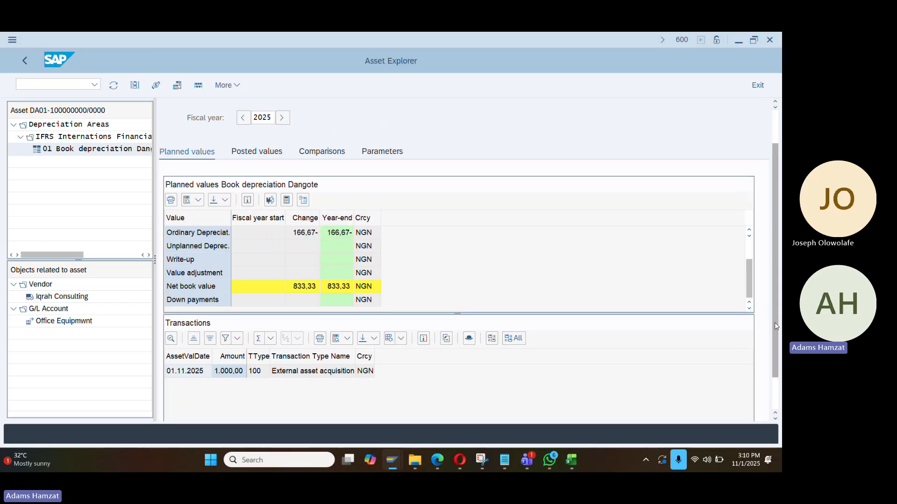
pyautogui.scroll(1, 775, 323)
pyautogui.click(271, 239)
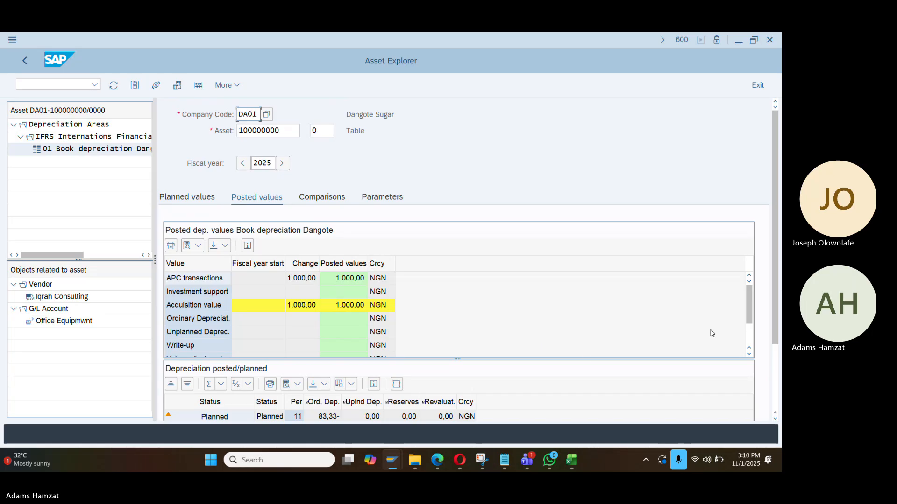
pyautogui.moveTo(778, 299); pyautogui.dragTo(778, 353)
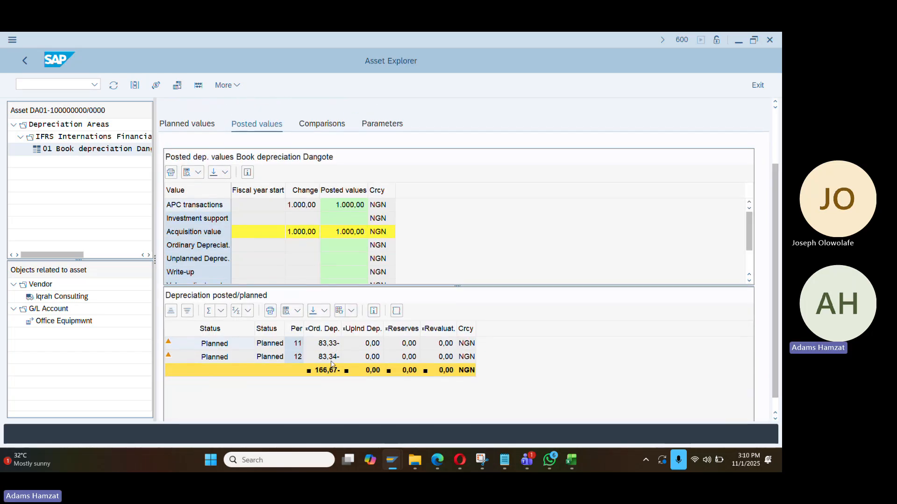
# Check the K44:K45 sum of 166.67 in Excel, then try opening another SAP session
pyautogui.hotkey('alt', 'Tab')
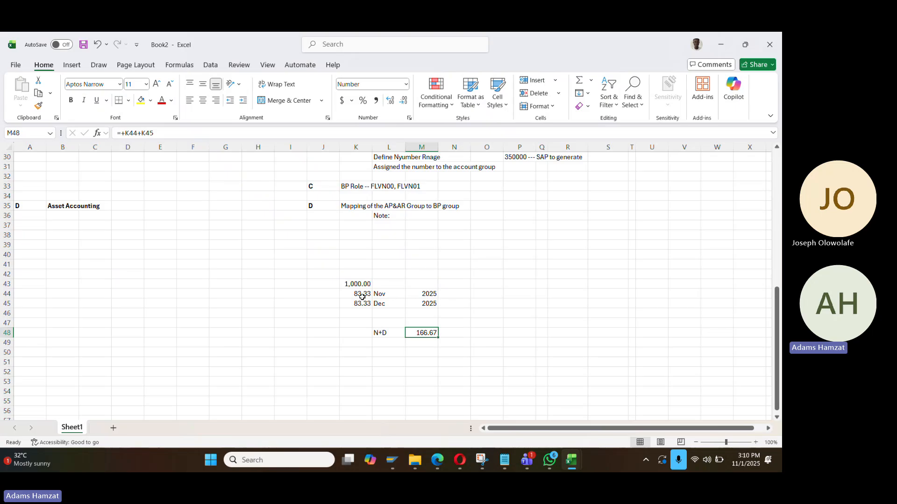
pyautogui.moveTo(362, 297); pyautogui.dragTo(362, 305)
pyautogui.hotkey('alt', 'Tab')
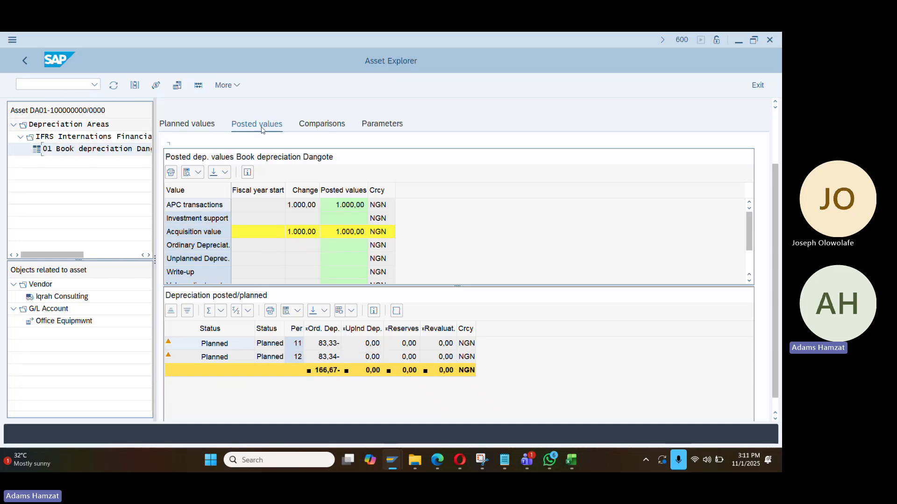
pyautogui.hotkey('ctrl', 'n')
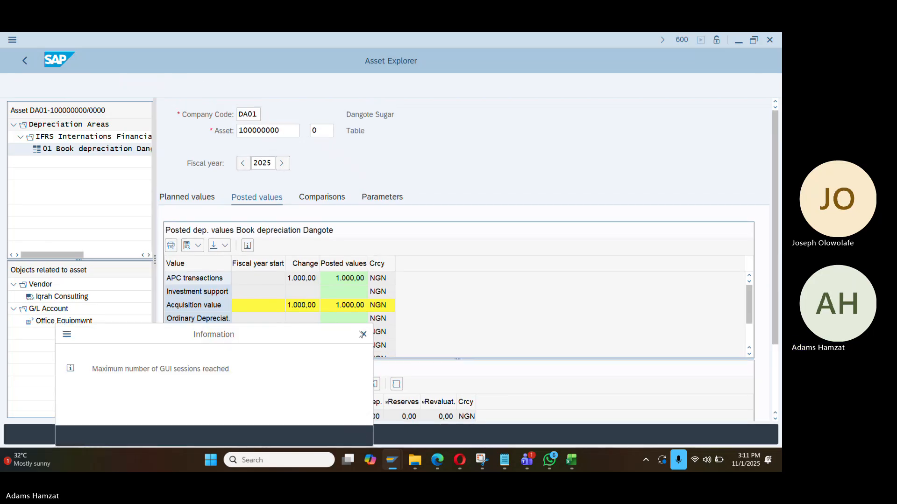
# Run the AR01 asset balances report for DA01, then open transaction AFAB
pyautogui.hotkey('alt', 'Tab')
pyautogui.hotkey('alt', 'Tab')
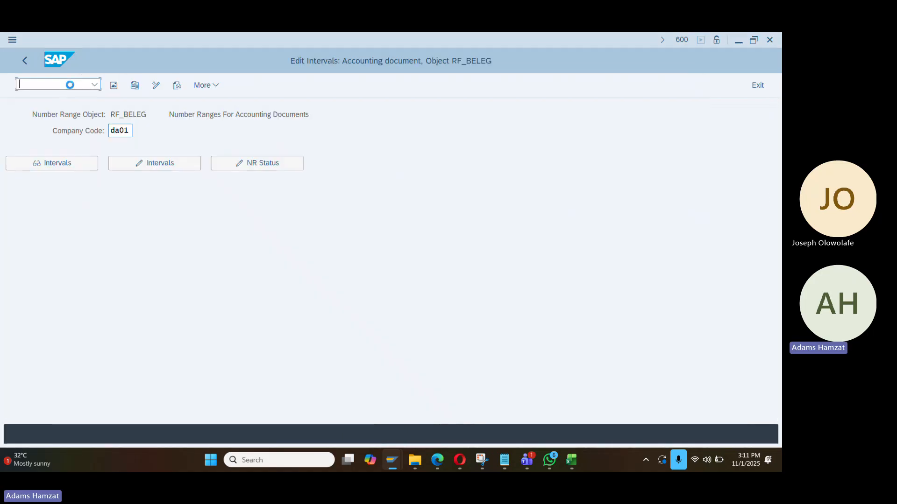
pyautogui.hotkey('alt', 'Tab')
pyautogui.hotkey('alt', 'Tab')
pyautogui.hotkey('alt', 'Tab')
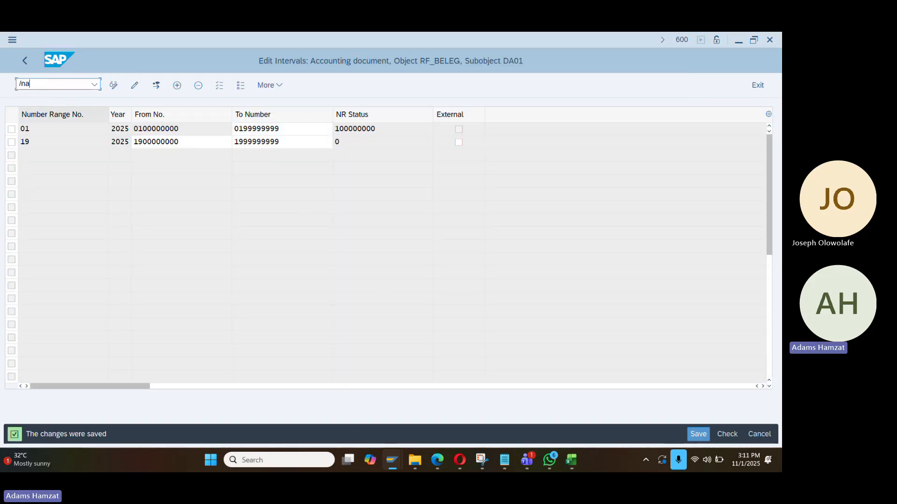
pyautogui.press('Return')
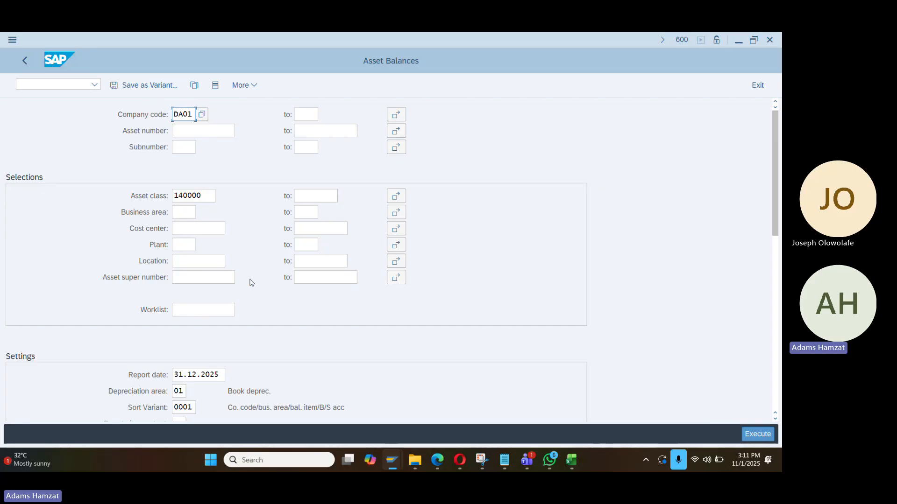
pyautogui.click(758, 434)
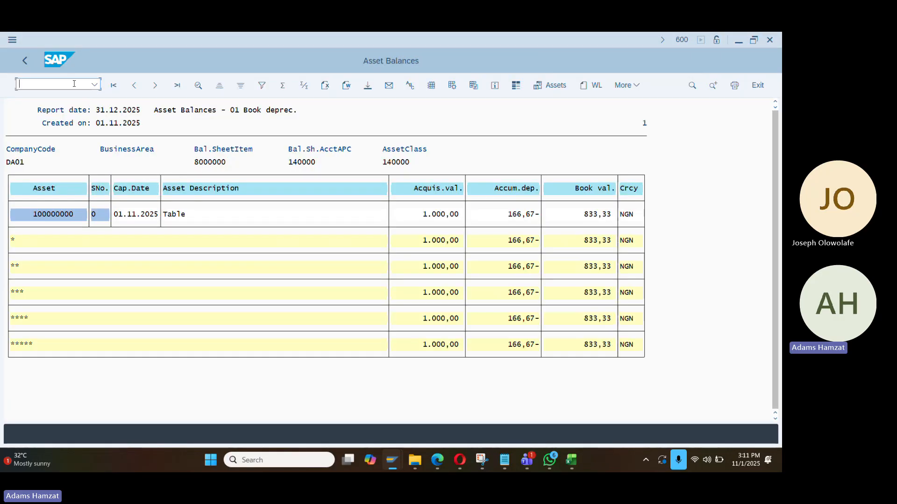
pyautogui.write('/nafab')
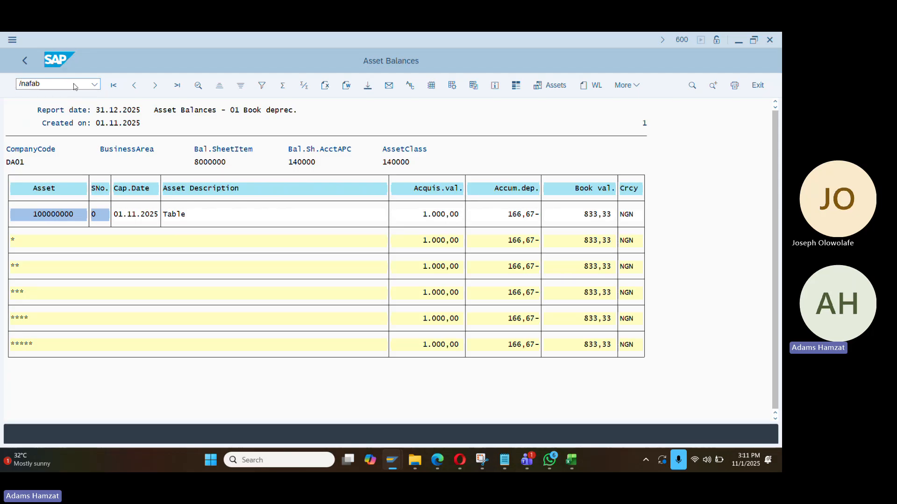
pyautogui.press('Return')
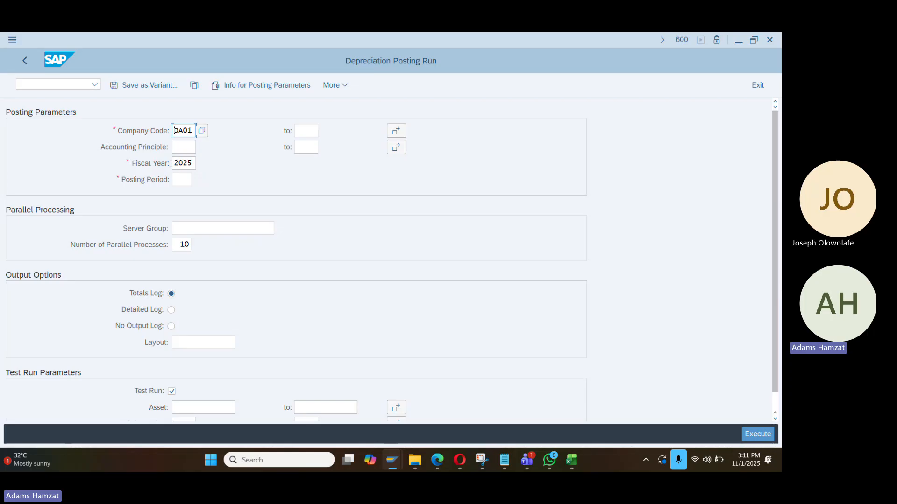
# Execute the DA01 depreciation run for period 11 of 2025, which reports RF_BELEG interval 05 missing
pyautogui.click(180, 178)
pyautogui.scroll(-1, 224, 302)
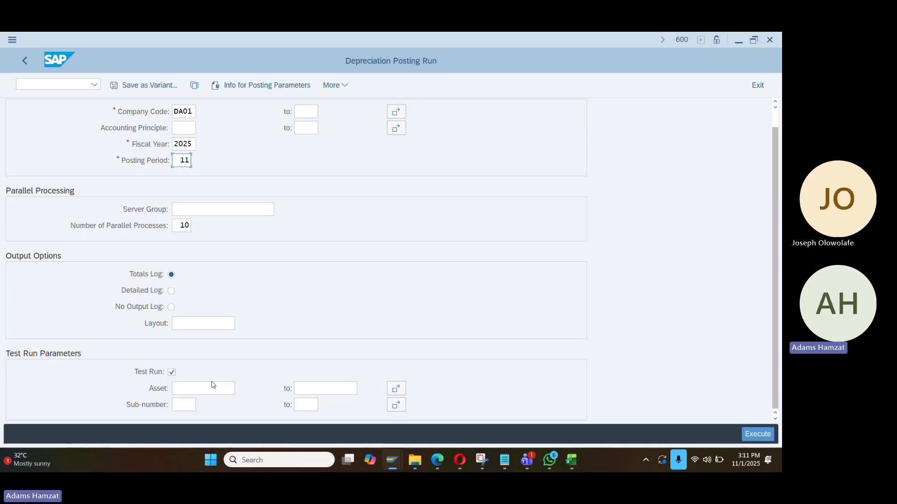
pyautogui.press('F8')
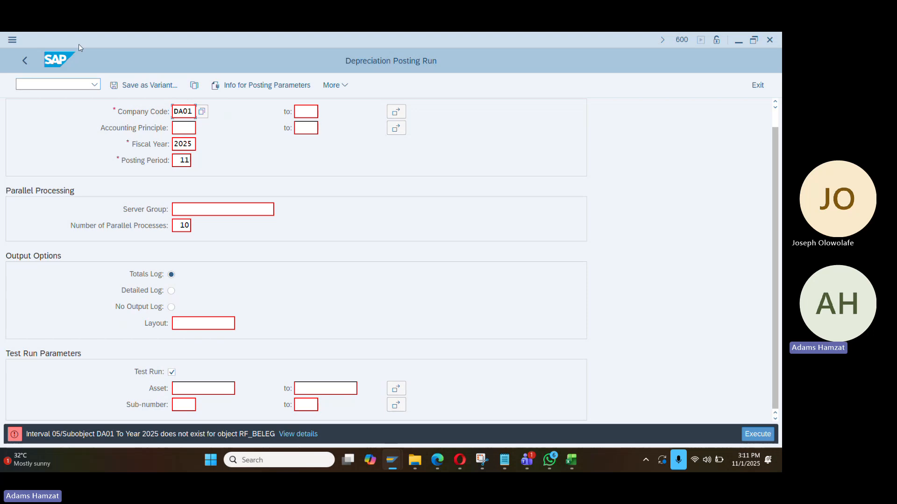
pyautogui.click(60, 86)
# Dismiss the maximum-sessions message in Asset Explorer and bring the Display IMG window forward
pyautogui.hotkey('alt', 'Tab')
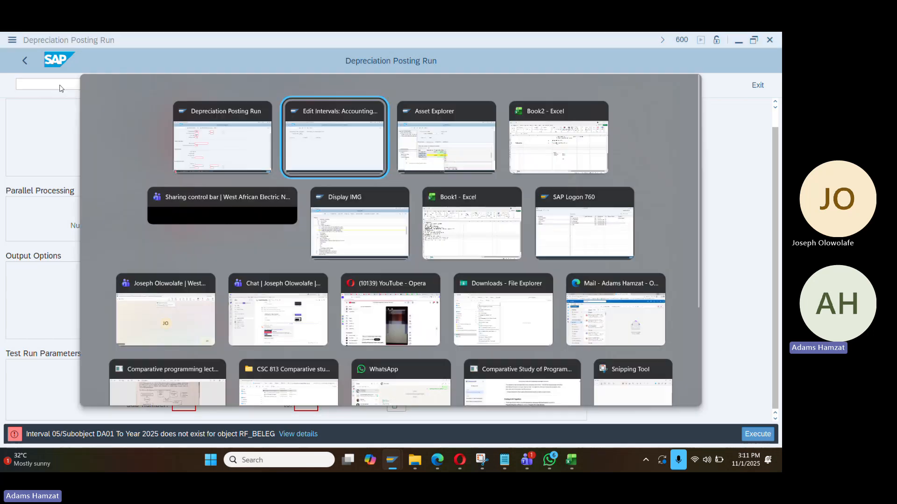
pyautogui.hotkey('alt', 'Tab')
pyautogui.hotkey('alt', 'Tab')
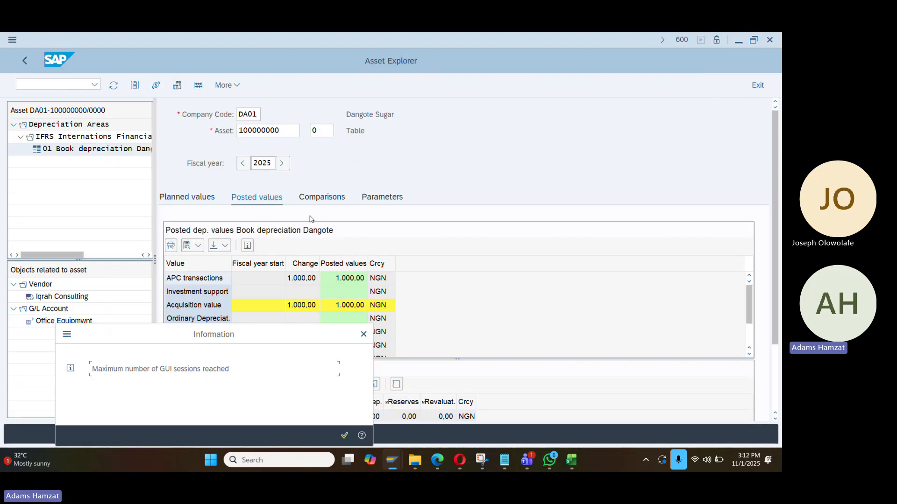
pyautogui.press('Return')
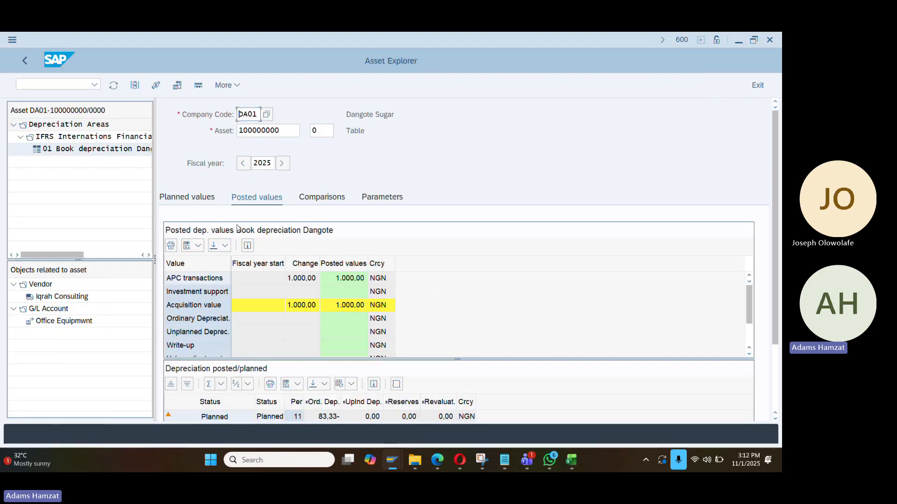
pyautogui.scroll(-1, 522, 293)
pyautogui.scroll(-3, 772, 286)
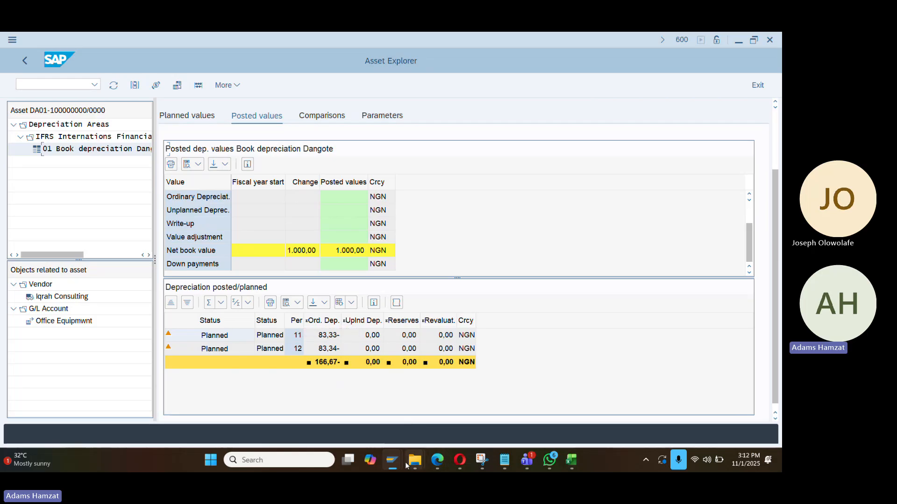
pyautogui.moveTo(391, 460)
pyautogui.moveTo(507, 397)
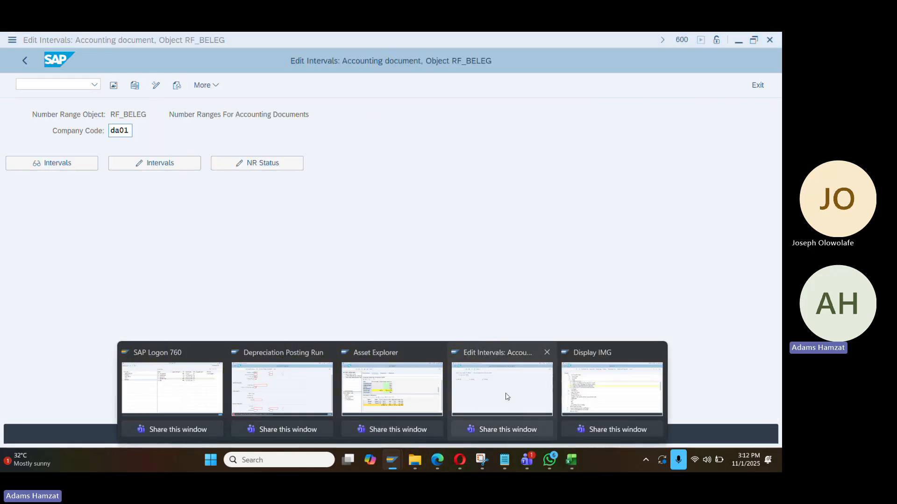
pyautogui.click(603, 398)
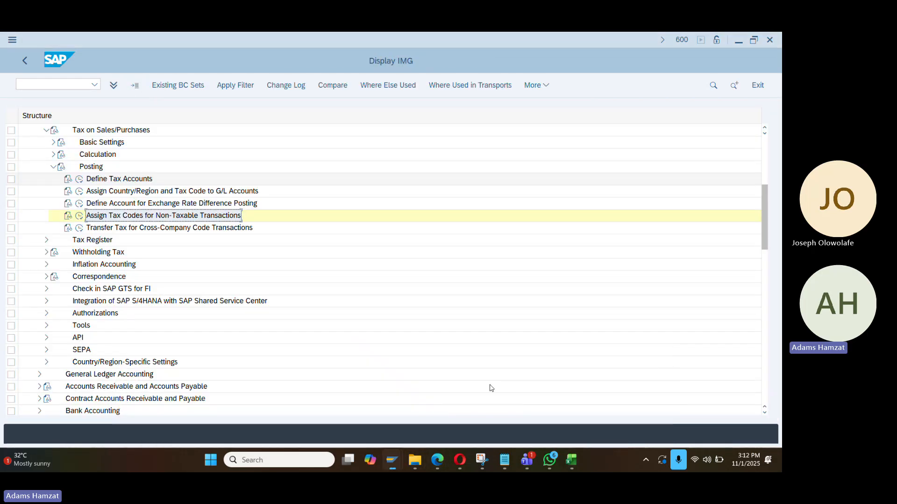
# Open AS08 asset number ranges for company code DA01 in change-intervals mode
pyautogui.click(79, 84)
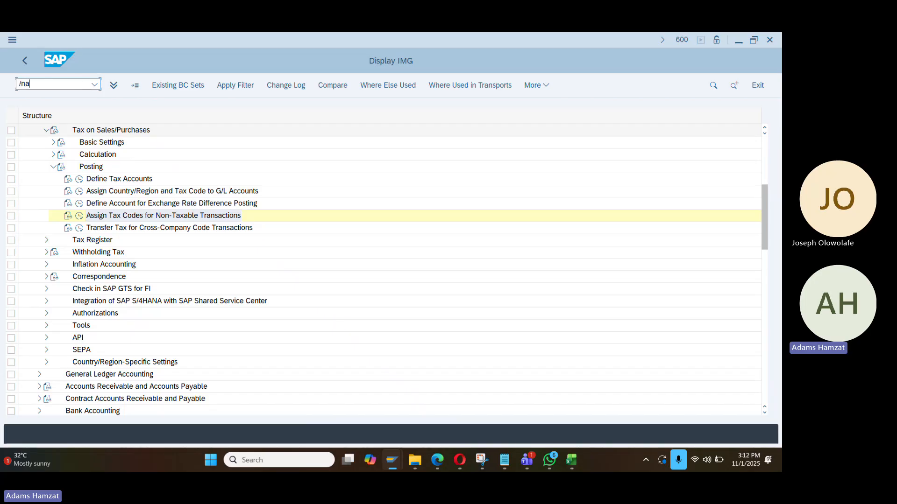
pyautogui.press('Return')
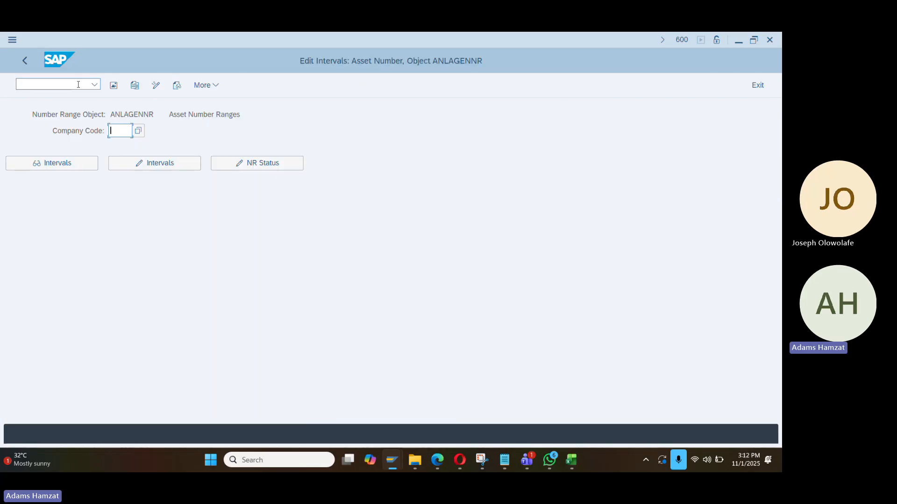
pyautogui.click(123, 131)
pyautogui.click(127, 146)
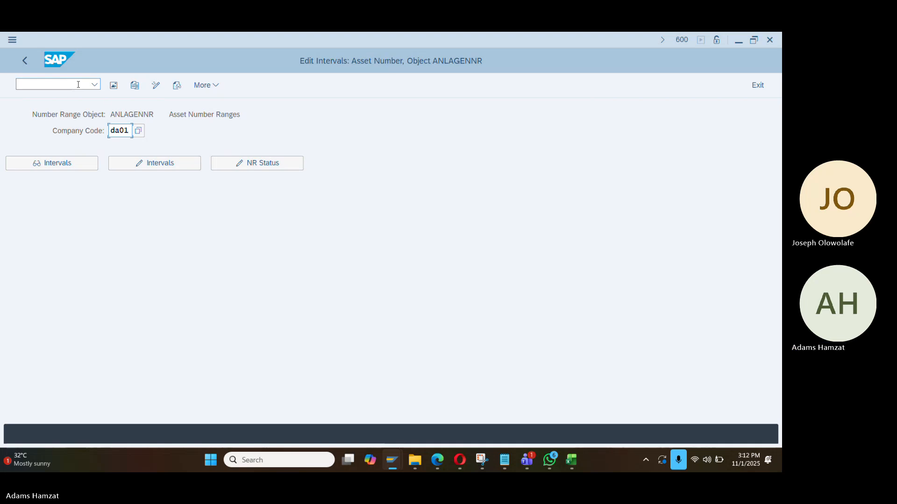
pyautogui.click(148, 163)
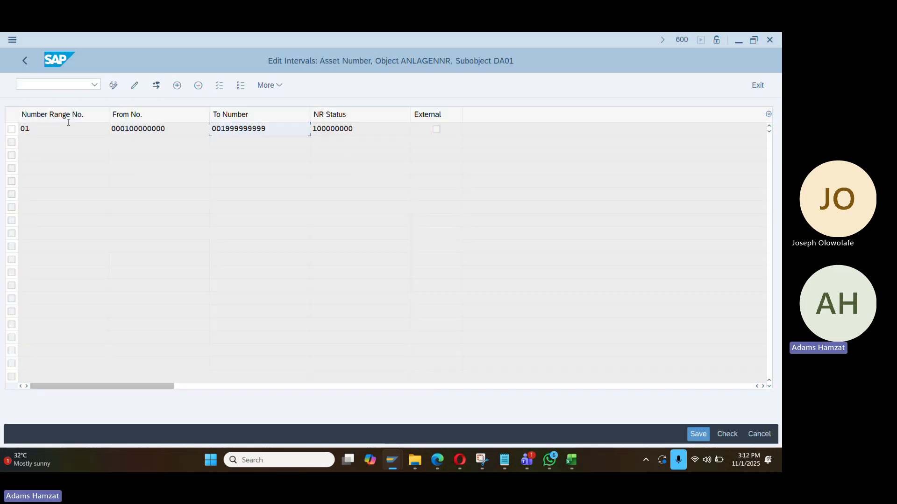
pyautogui.click(175, 87)
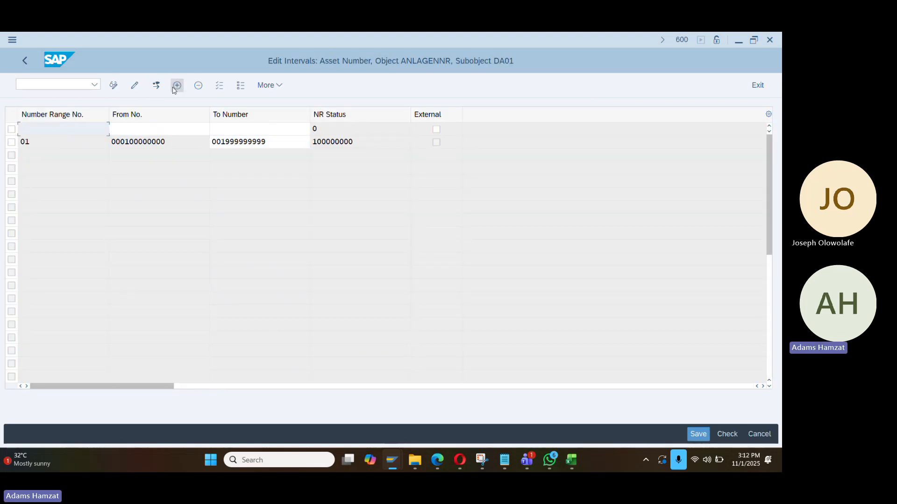
pyautogui.write('05')
pyautogui.press('Tab')
pyautogui.write('05')
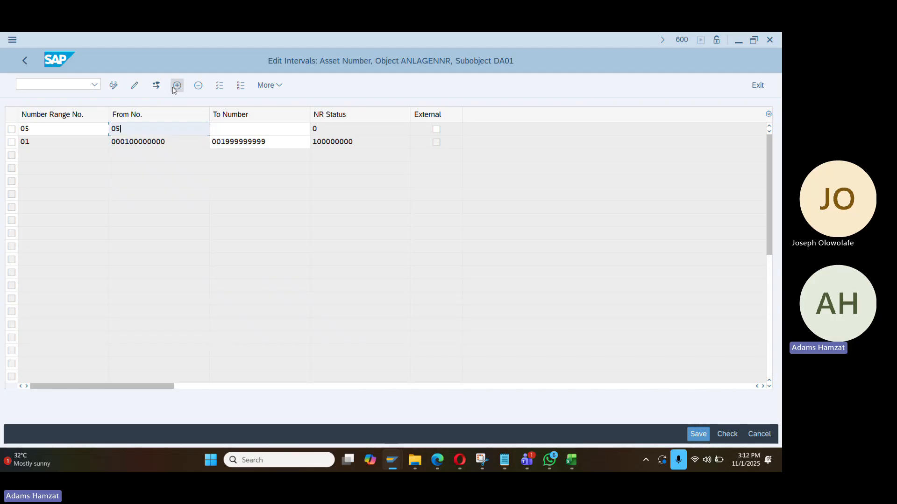
pyautogui.write('0000000000')
pyautogui.press('Tab')
pyautogui.write('059')
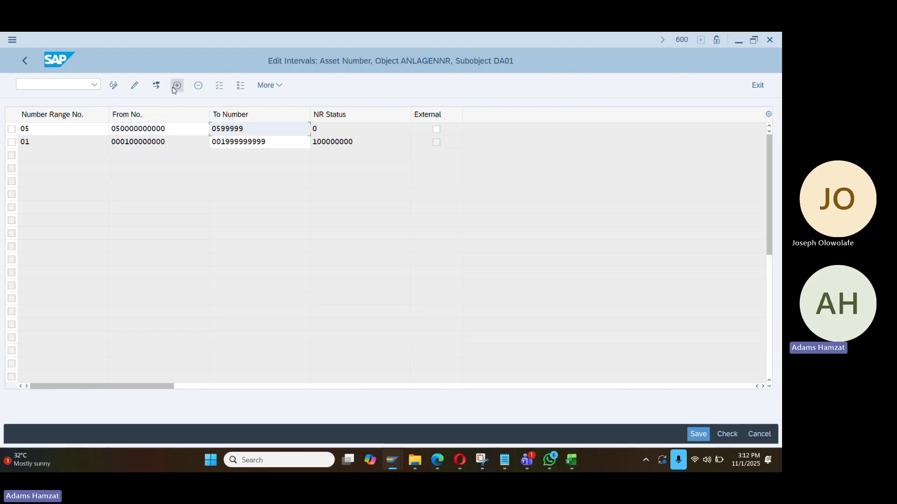
pyautogui.press('Return')
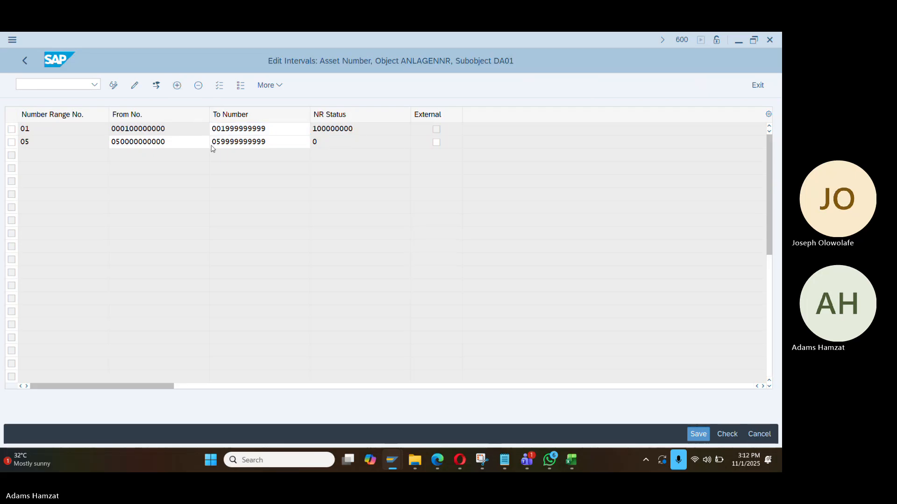
pyautogui.press('Return')
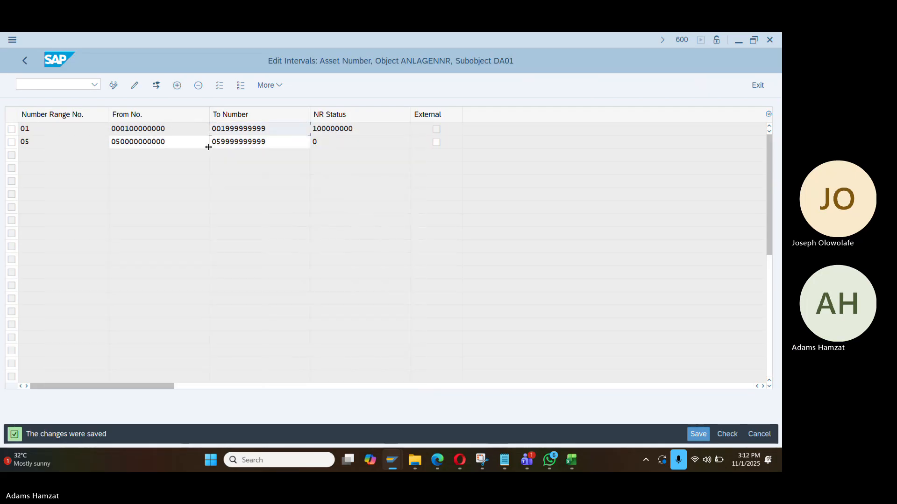
pyautogui.hotkey('alt', 'Tab')
pyautogui.hotkey('alt', 'Tab')
pyautogui.hotkey('alt', 'Tab')
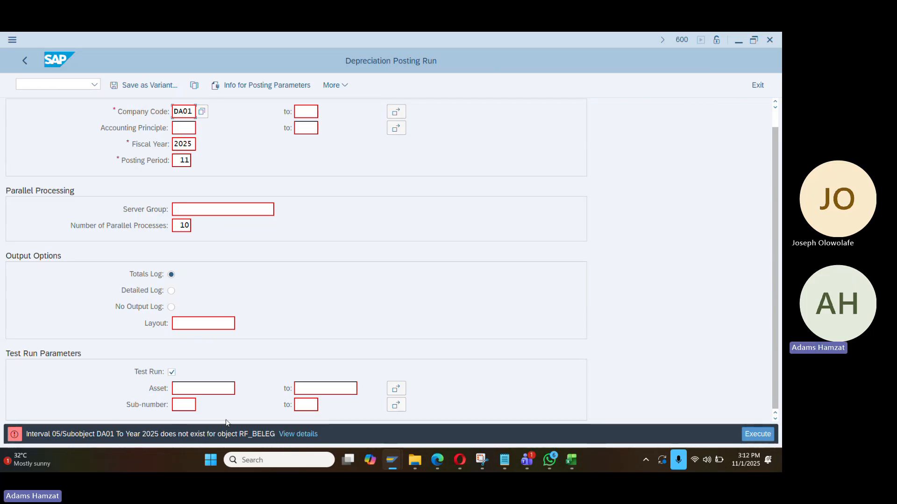
# Open the accounting document number range intervals for company code DA01 via FBN1 for editing
pyautogui.hotkey('alt', 'Tab')
pyautogui.click(52, 84)
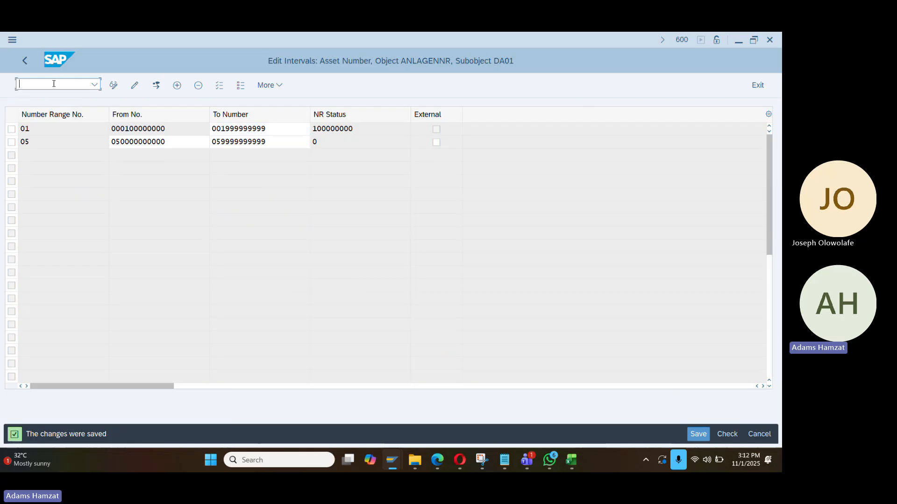
pyautogui.write('/nfbn1')
pyautogui.press('Return')
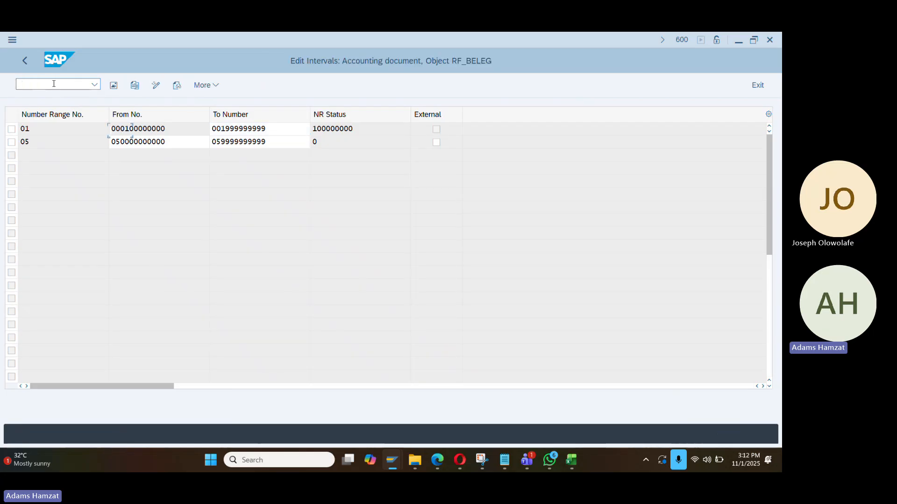
pyautogui.click(116, 131)
pyautogui.write('da01')
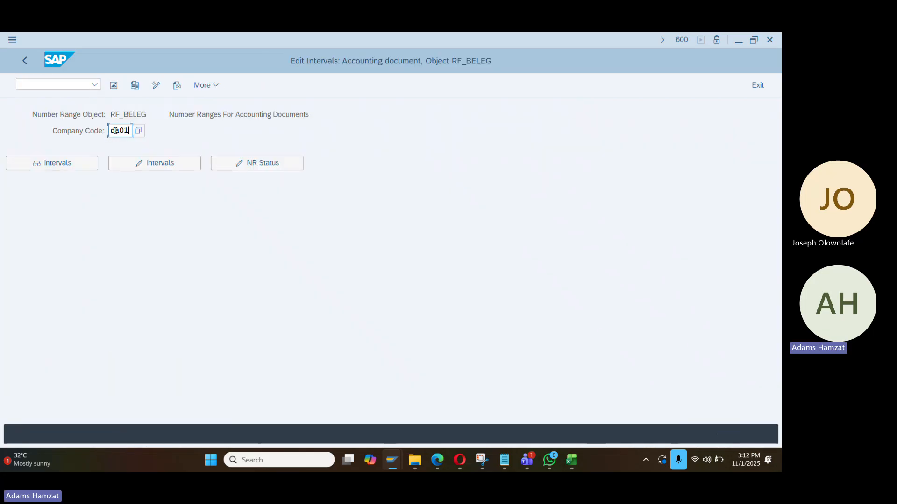
pyautogui.click(159, 164)
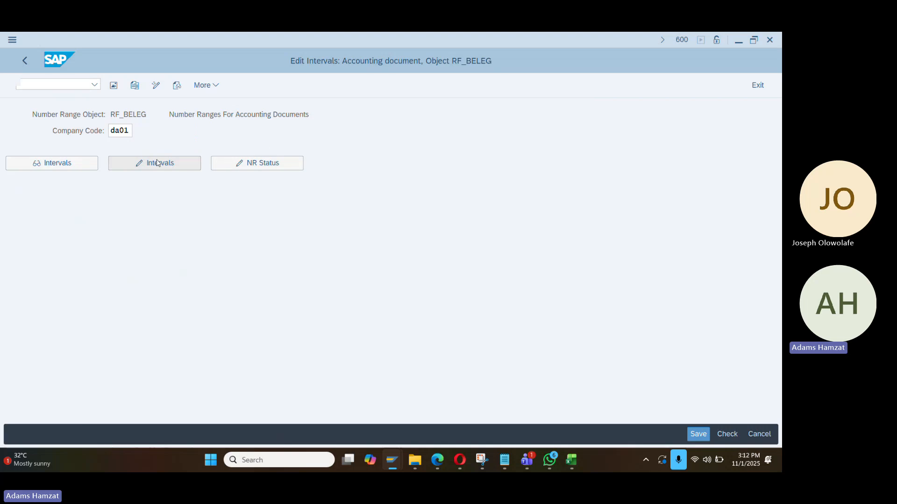
pyautogui.click(176, 85)
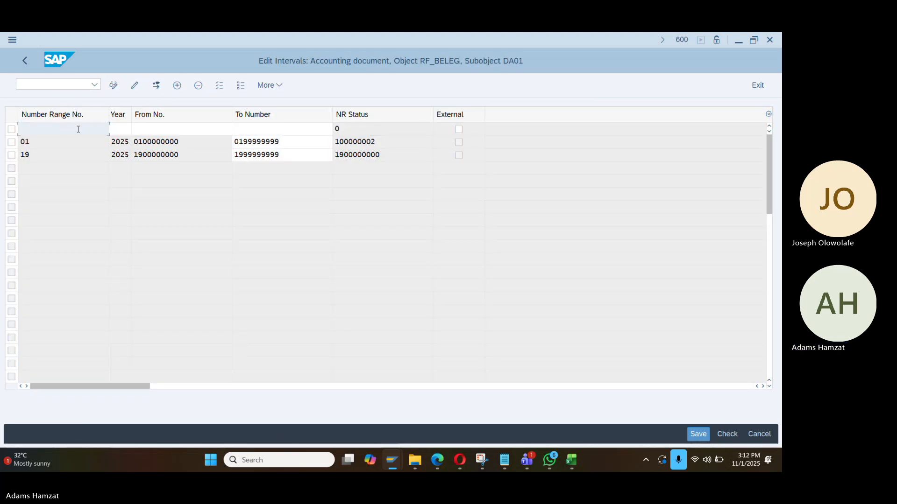
pyautogui.write('05')
pyautogui.press('Tab')
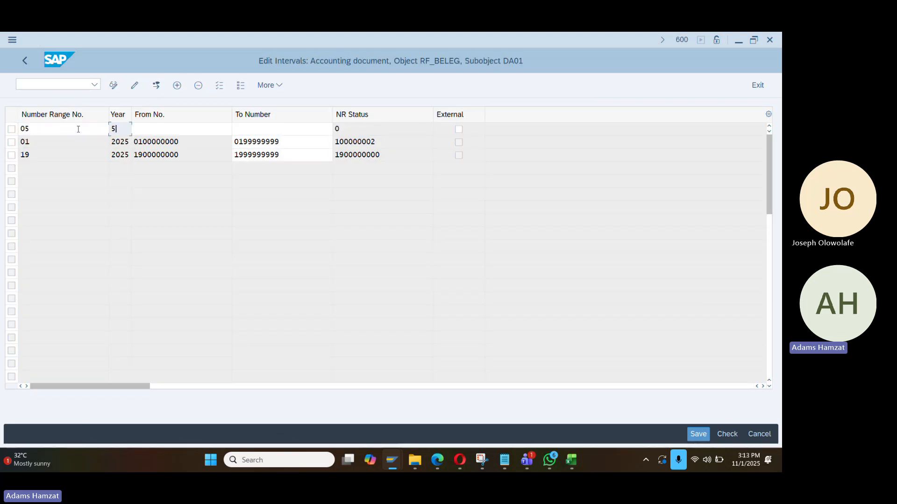
pyautogui.press('BackSpace')
pyautogui.write('2025')
pyautogui.press('Tab')
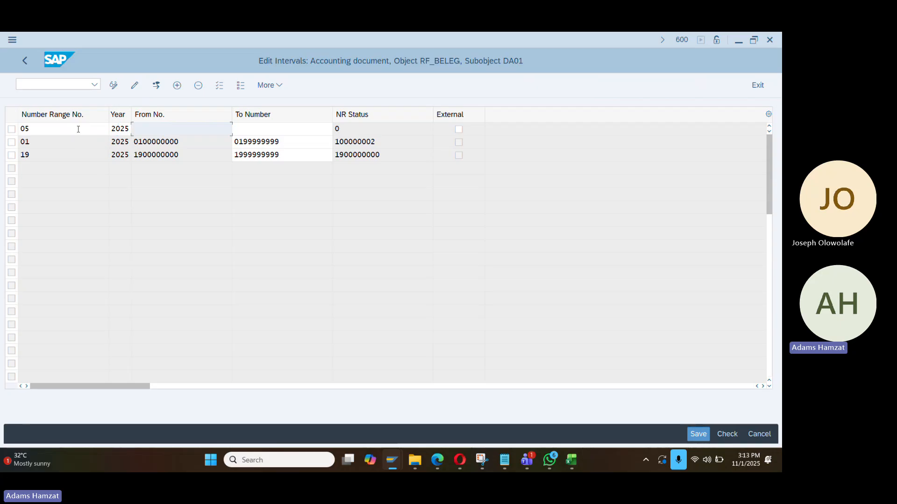
pyautogui.write('05')
pyautogui.press('Down')
pyautogui.press('Tab')
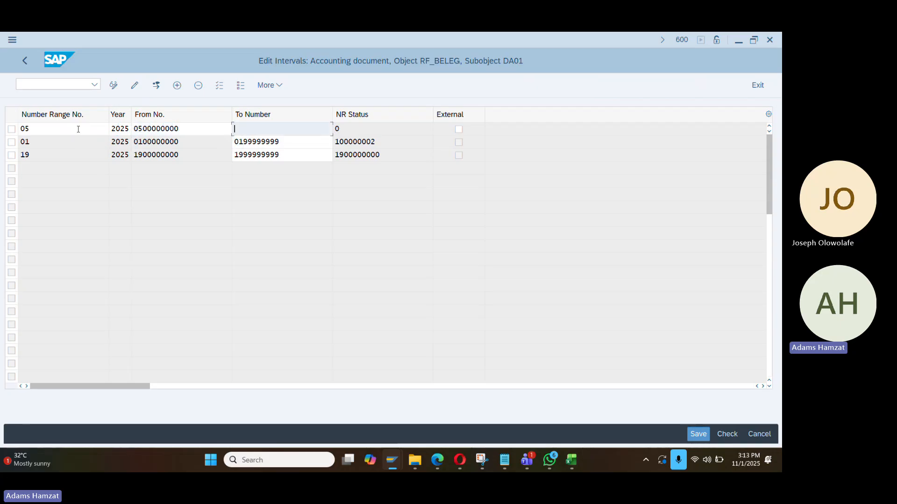
pyautogui.write('059')
pyautogui.press('Down')
# Confirm and save the new interval, dismissing the transport notice
pyautogui.press('Return')
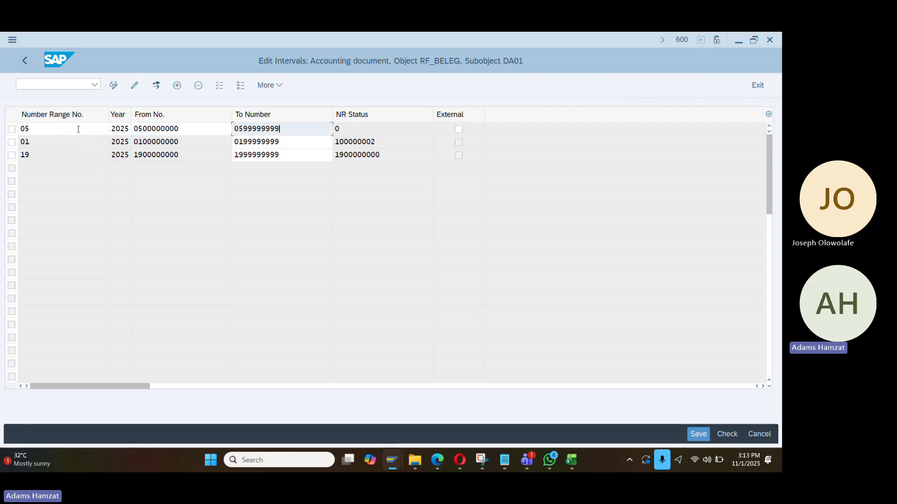
pyautogui.press('Return')
pyautogui.press('Return')
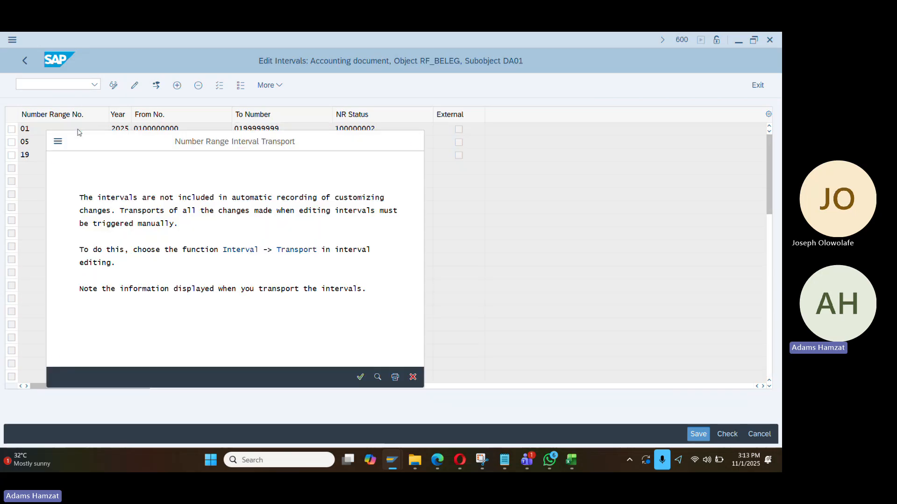
pyautogui.press('Return')
pyautogui.hotkey('alt', 'Tab')
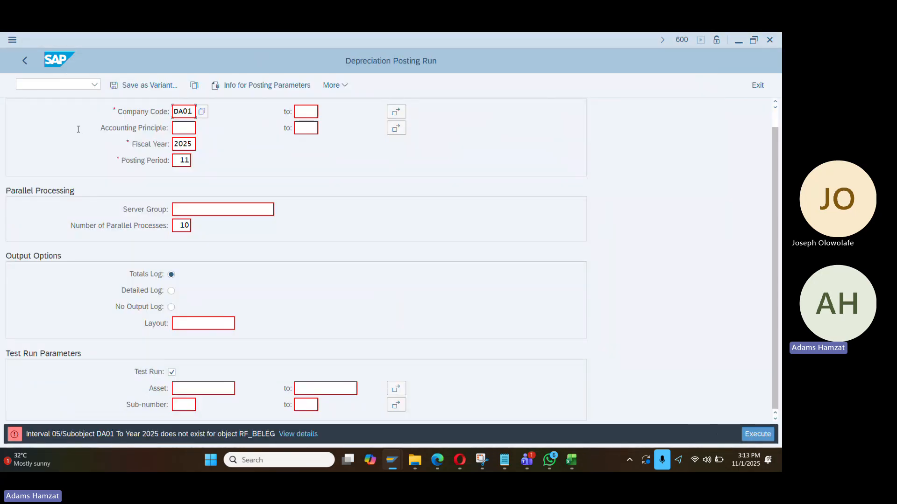
# Complete the period 11 depreciation test run (83,33 NGN, no errors) and go back to its selection screen
pyautogui.press('F8')
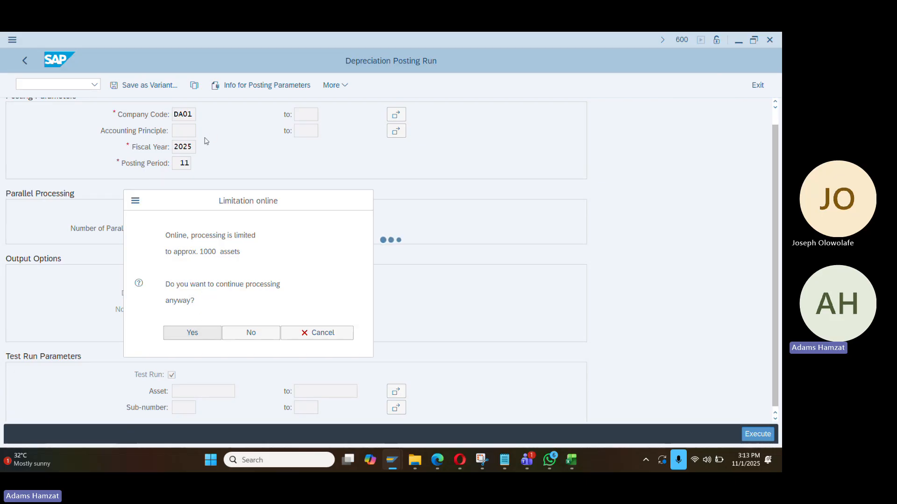
pyautogui.press('Return')
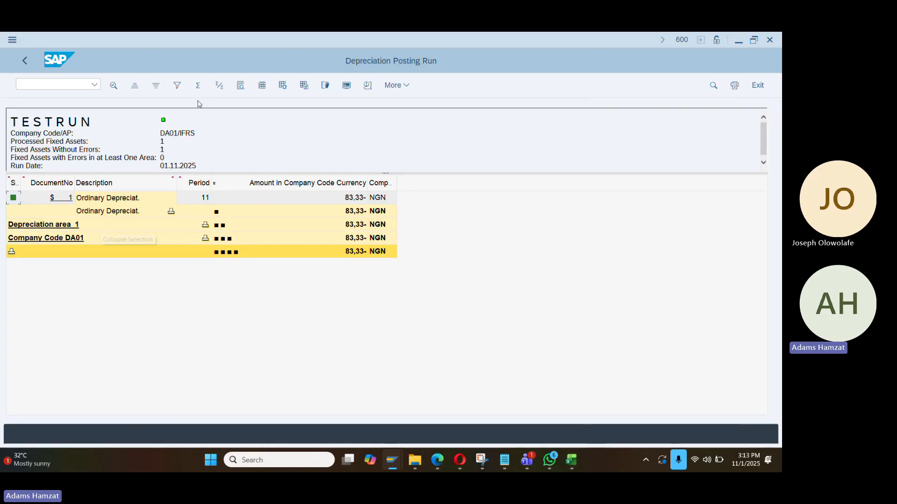
pyautogui.click(25, 61)
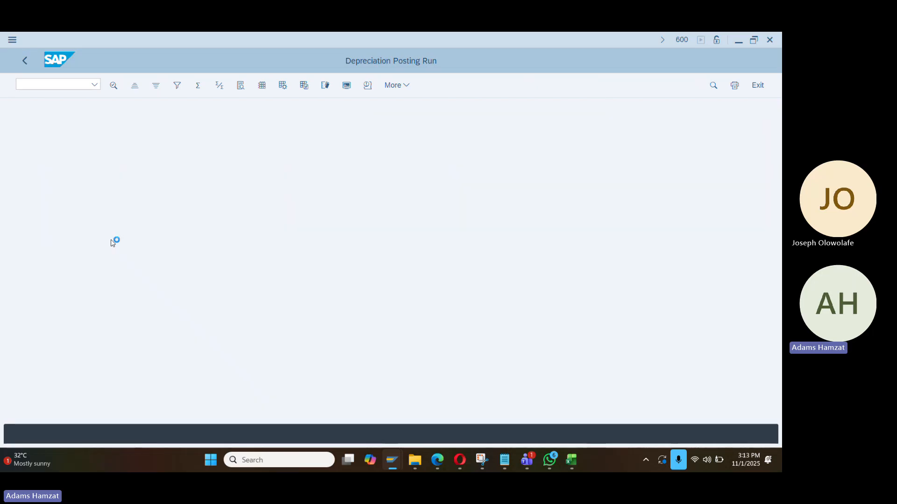
# Clear the Test Run checkbox and choose to execute the depreciation posting in background
pyautogui.click(172, 391)
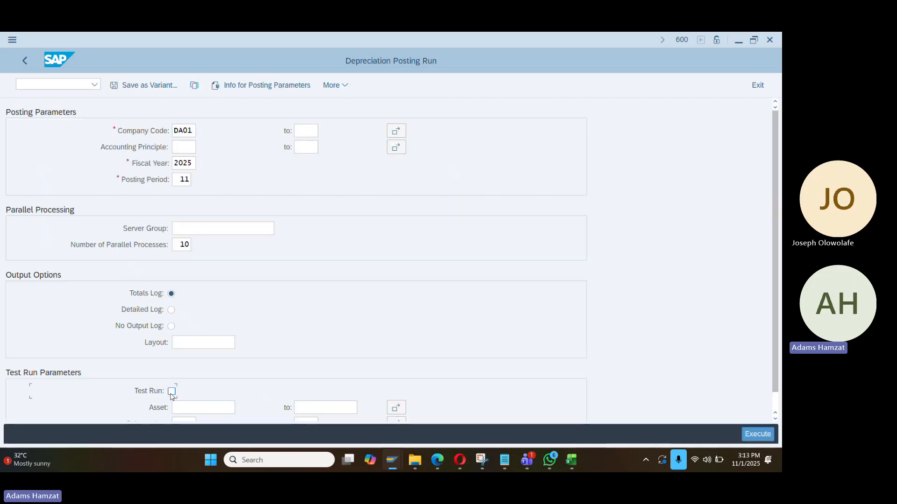
pyautogui.click(332, 85)
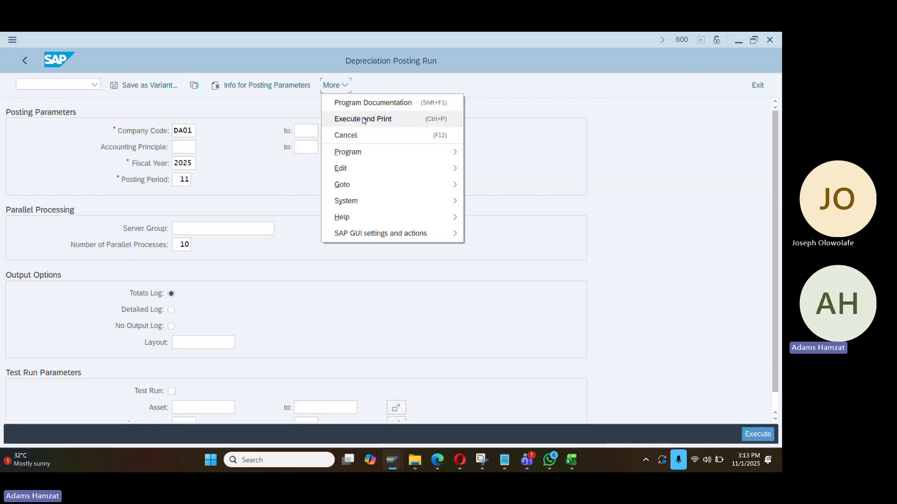
pyautogui.moveTo(369, 152)
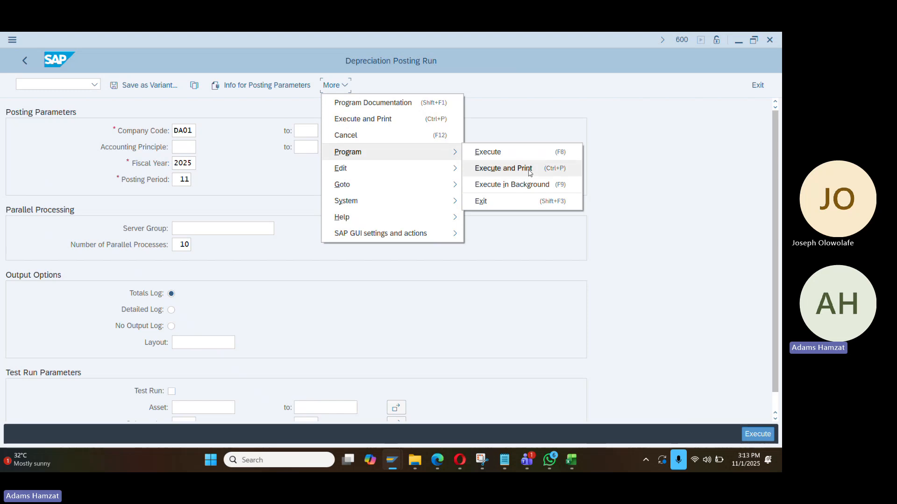
pyautogui.click(514, 184)
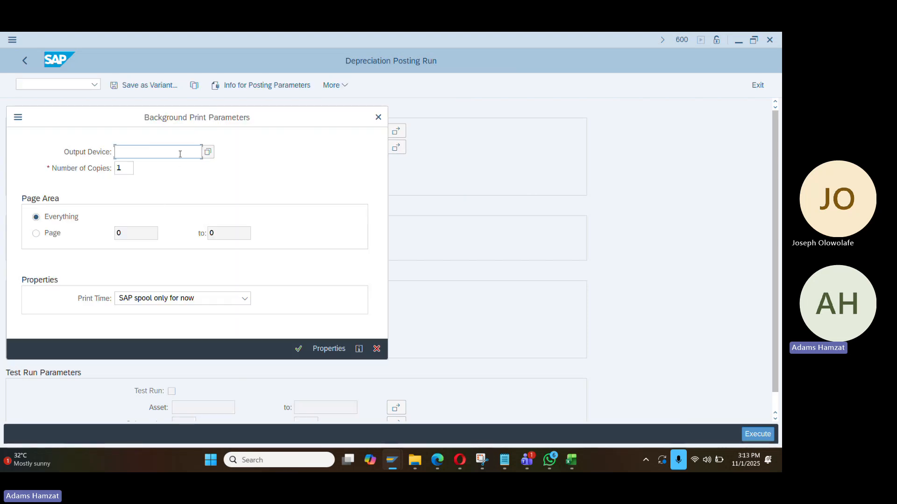
# Set the background print parameters to output device LP01 with spool-only print time
pyautogui.press('Return')
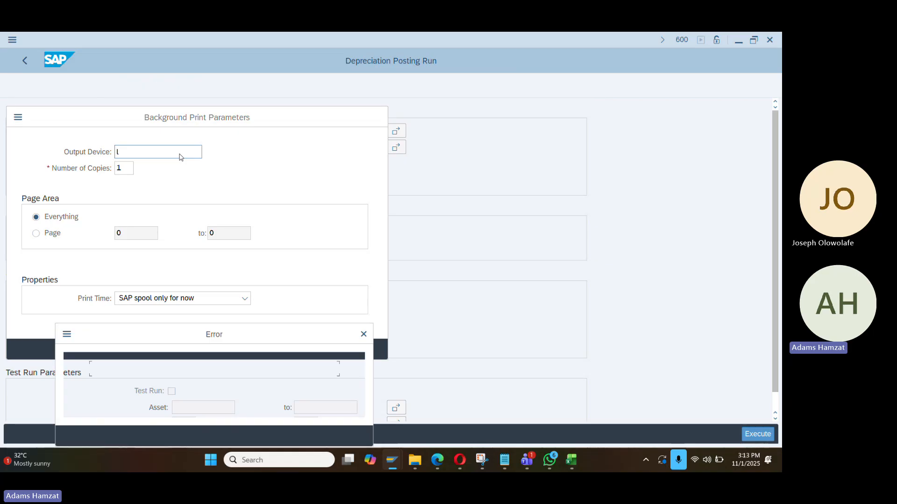
pyautogui.click(363, 334)
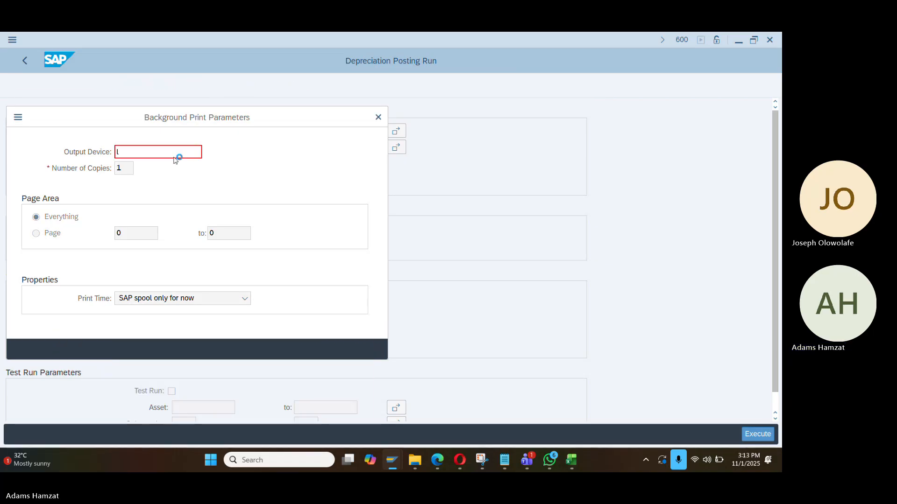
pyautogui.write('LP01')
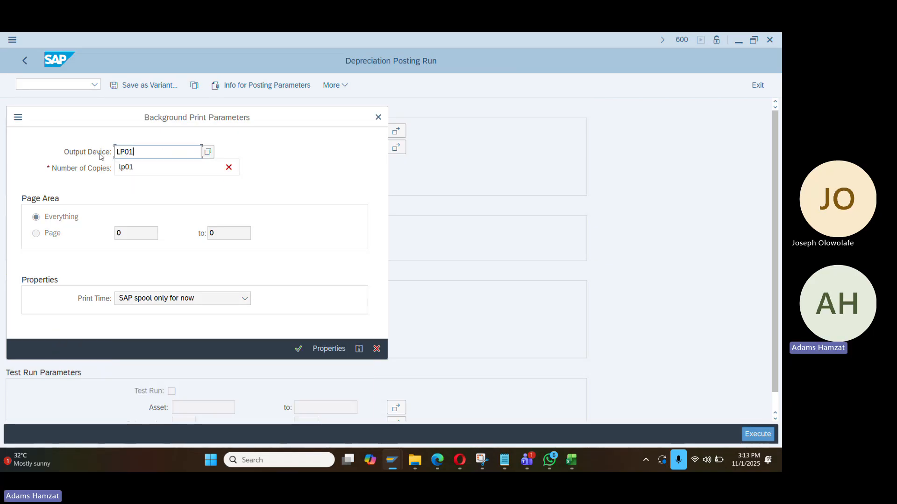
pyautogui.click(216, 299)
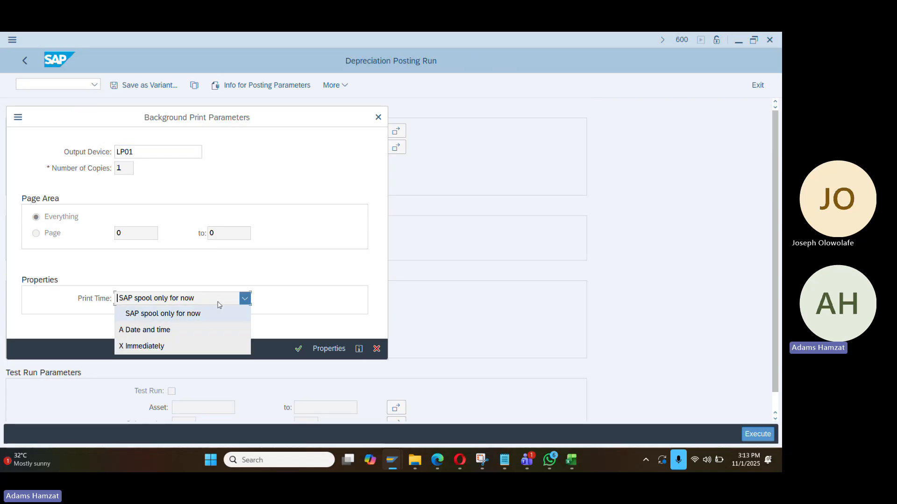
pyautogui.click(254, 350)
pyautogui.click(297, 349)
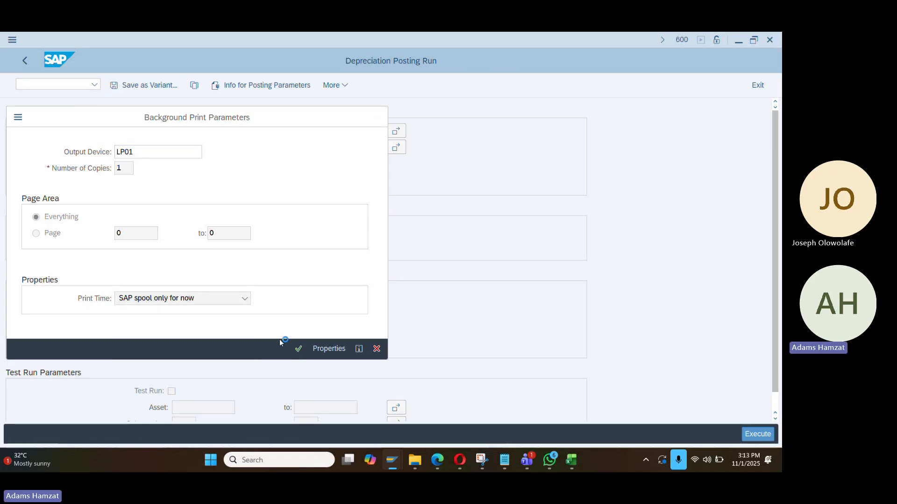
pyautogui.press('Return')
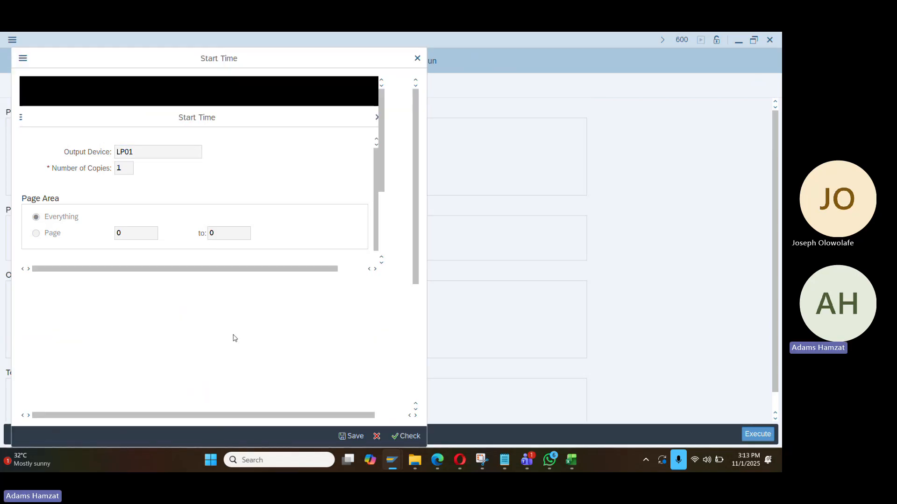
# Schedule the job to start immediately and save it
pyautogui.click(63, 108)
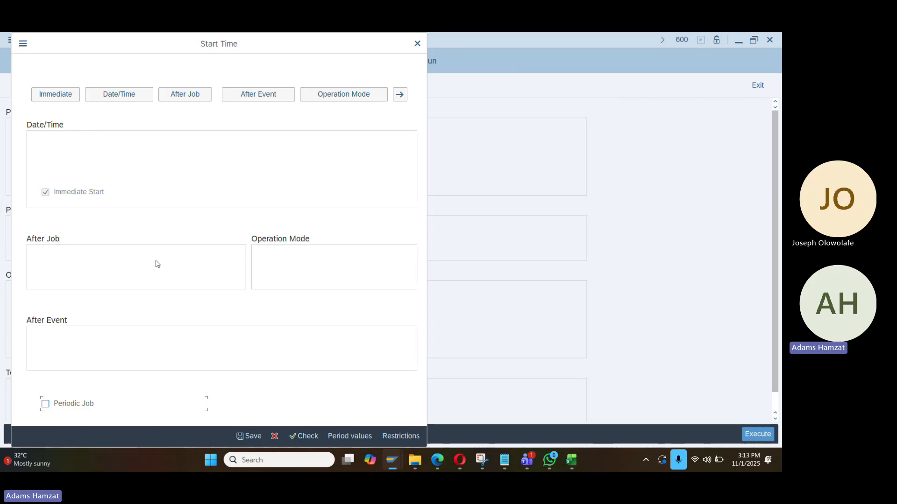
pyautogui.click(249, 436)
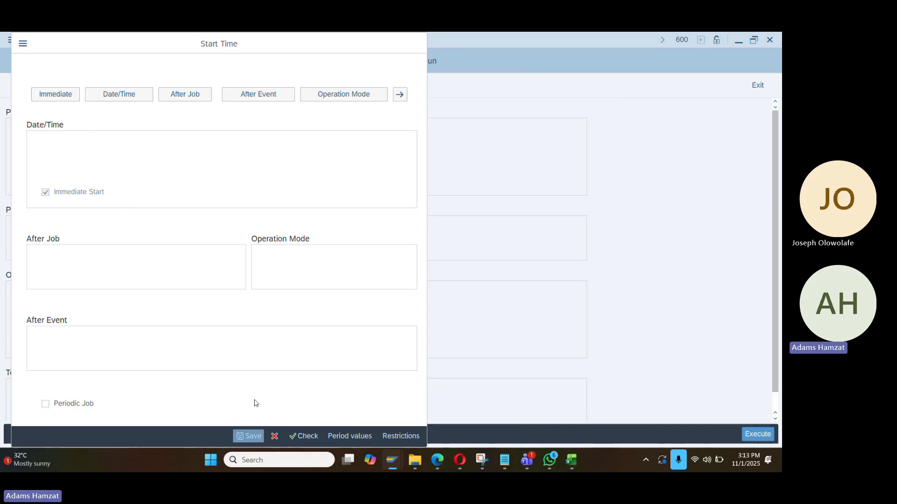
pyautogui.click(49, 86)
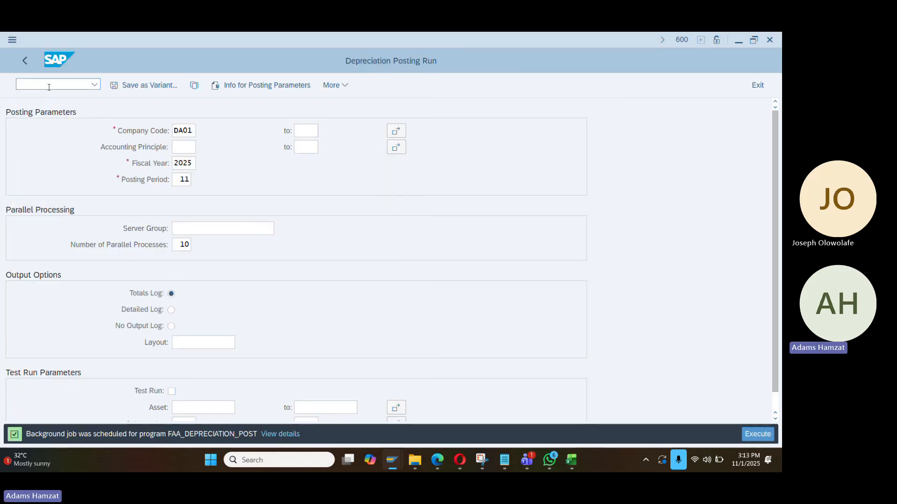
# Go to SM30, then view the batch input session overview in SM35
pyautogui.write('/n')
pyautogui.press('Return')
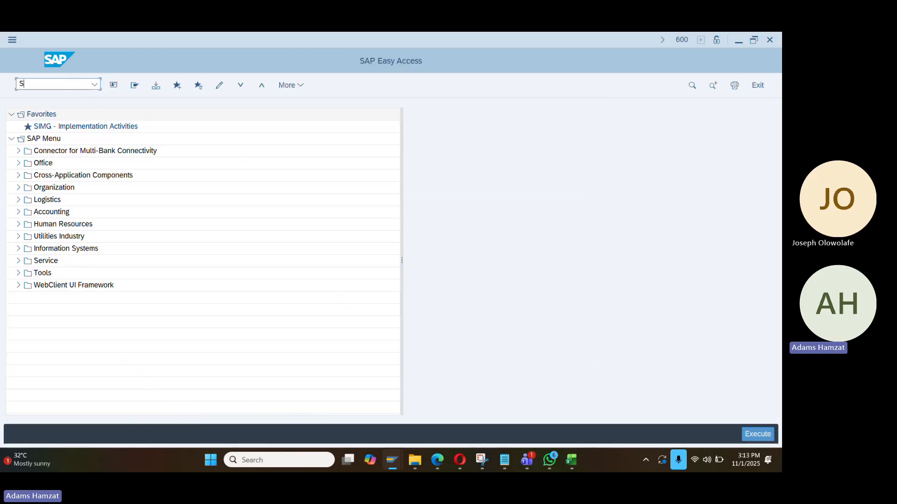
pyautogui.write('Sm30')
pyautogui.press('Return')
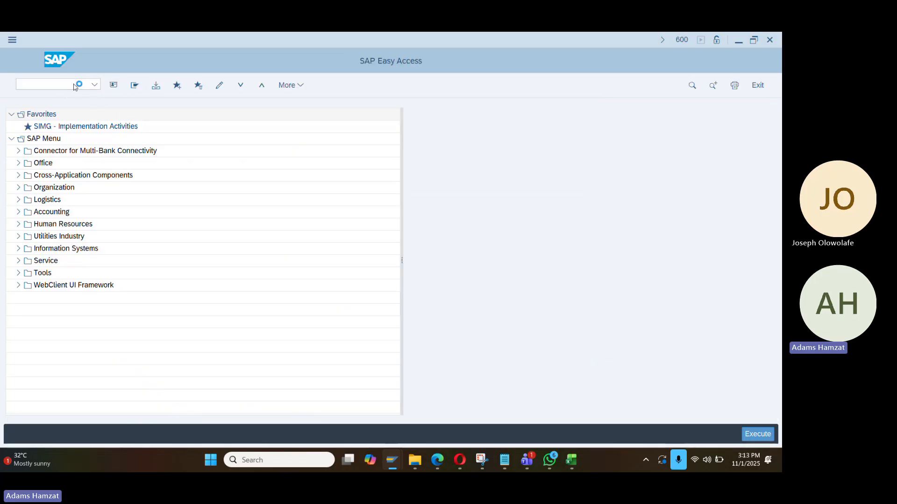
pyautogui.click(72, 84)
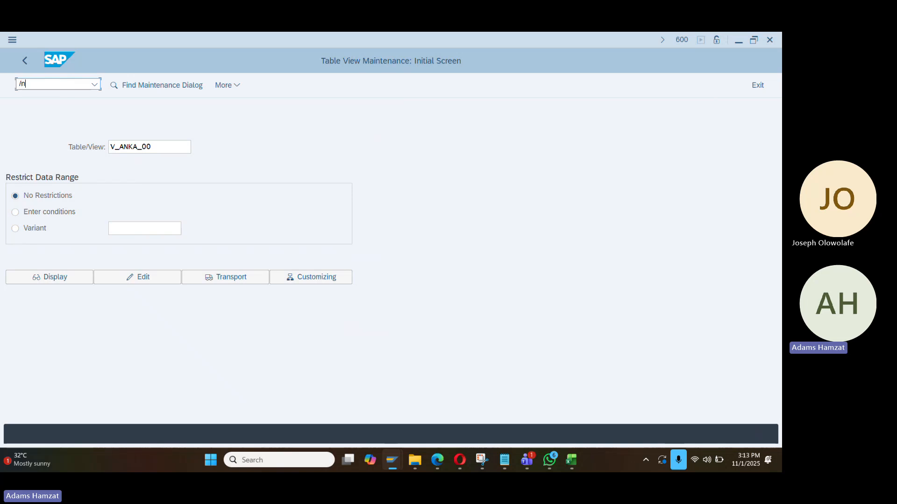
pyautogui.press('Return')
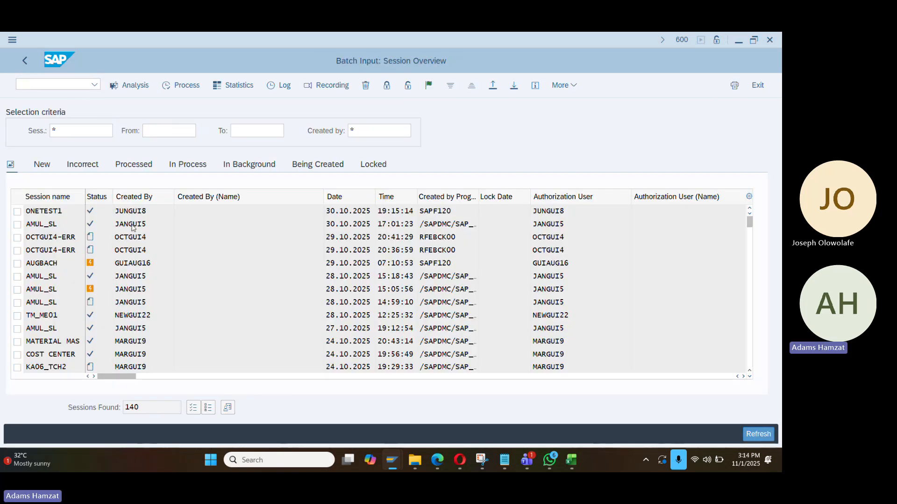
# Return to the main menu and switch to the Asset Explorer window for asset 100000000
pyautogui.click(41, 83)
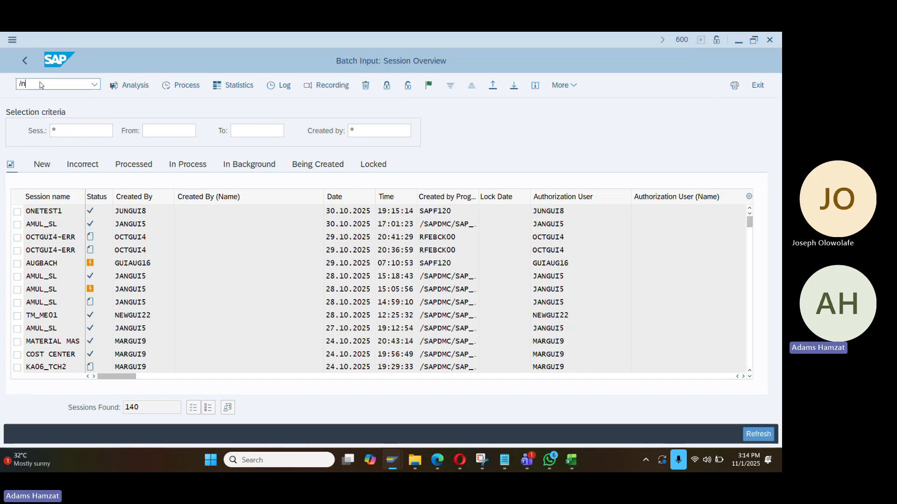
pyautogui.write('/n')
pyautogui.press('Return')
pyautogui.hotkey('alt', 'Tab')
pyautogui.press('Tab')
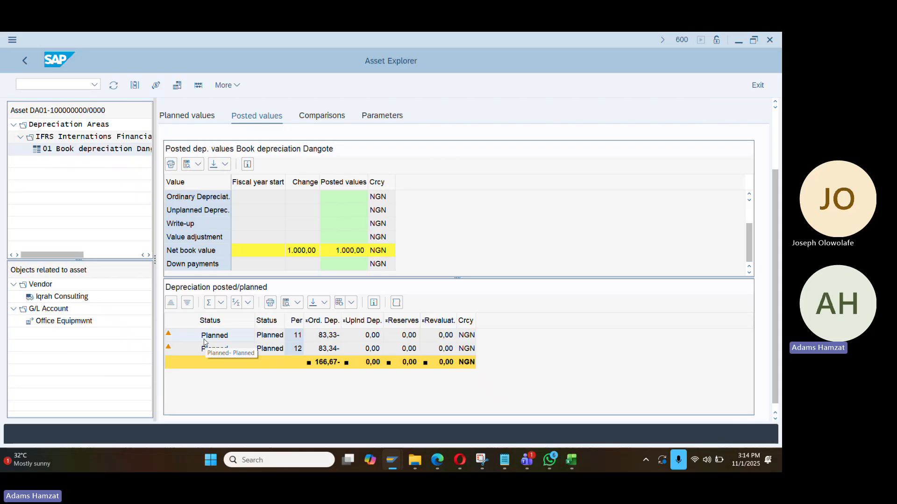
# Refresh Asset Explorer to show period 11 depreciation 83,33 posted, then bring back the Teams meeting
pyautogui.click(113, 86)
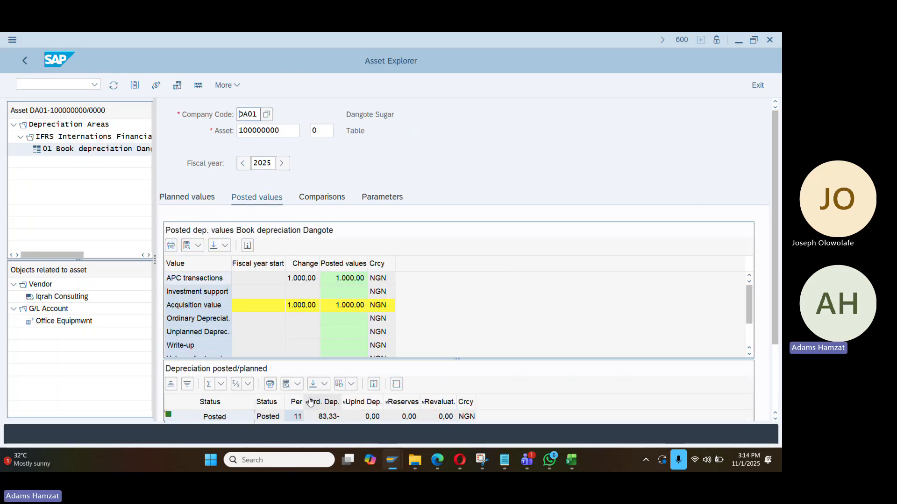
pyautogui.scroll(-2, 310, 403)
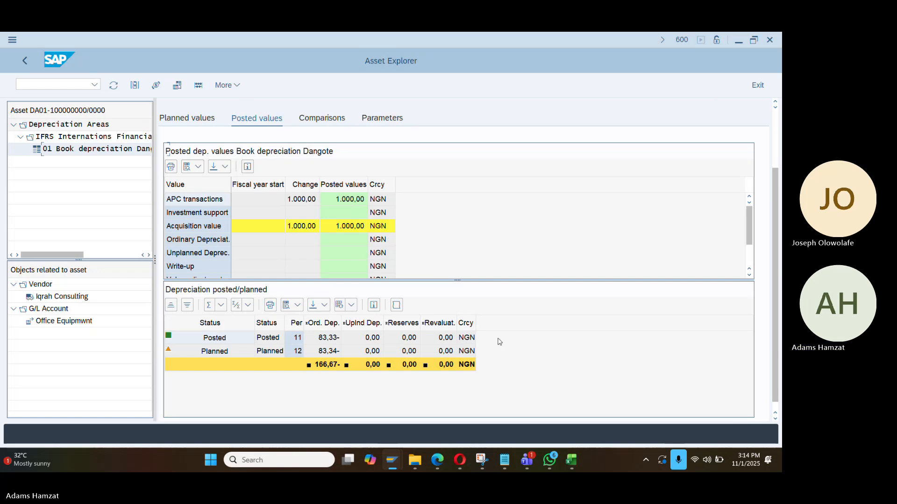
pyautogui.click(533, 459)
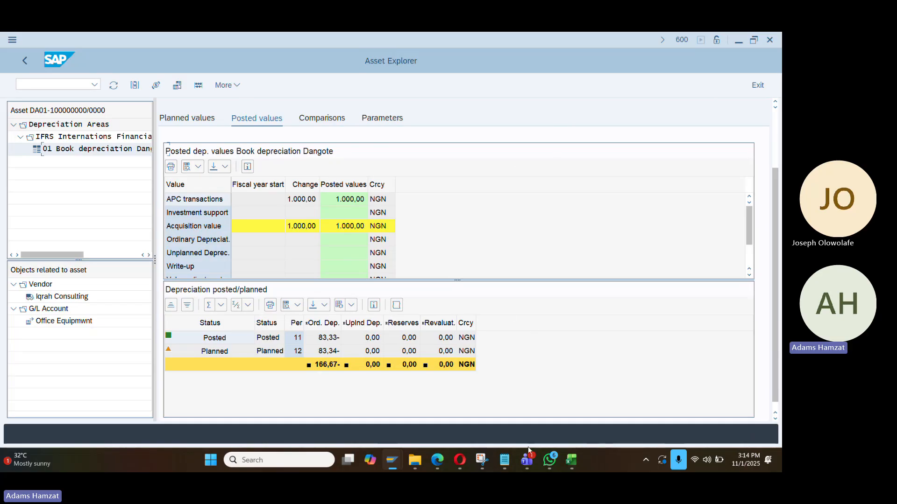
pyautogui.moveTo(527, 460)
pyautogui.click(534, 403)
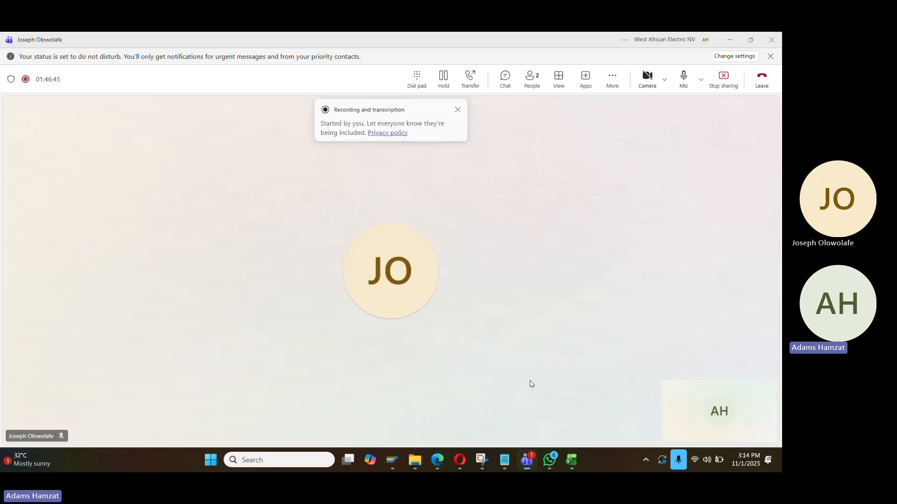